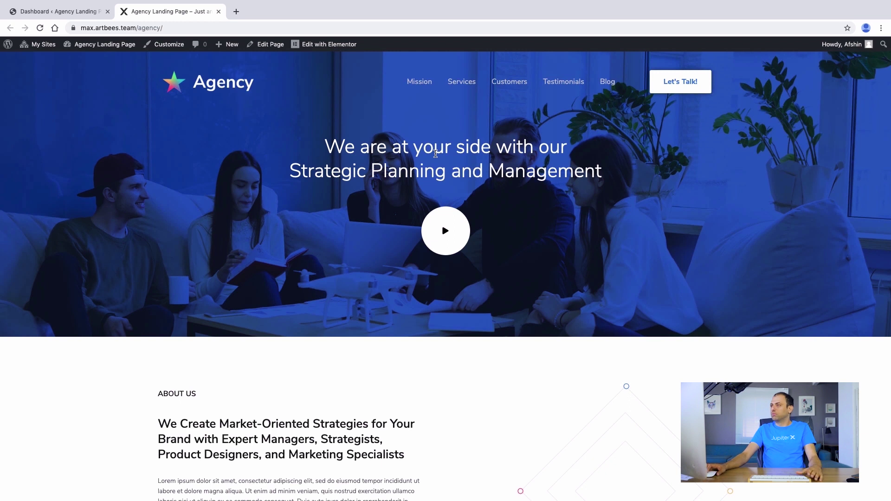
Switch to the site's WordPress dashboard and open the Jupiter X theme customizer
{"action": "key", "text": "ctrl+shift+Tab"}
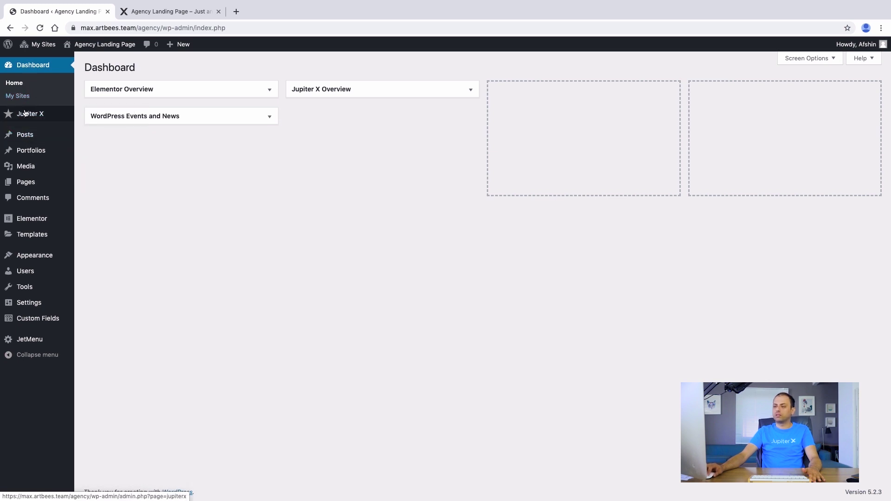
{"action": "mouse_move", "coordinate": [30, 114]}
{"action": "left_click", "coordinate": [95, 133]}
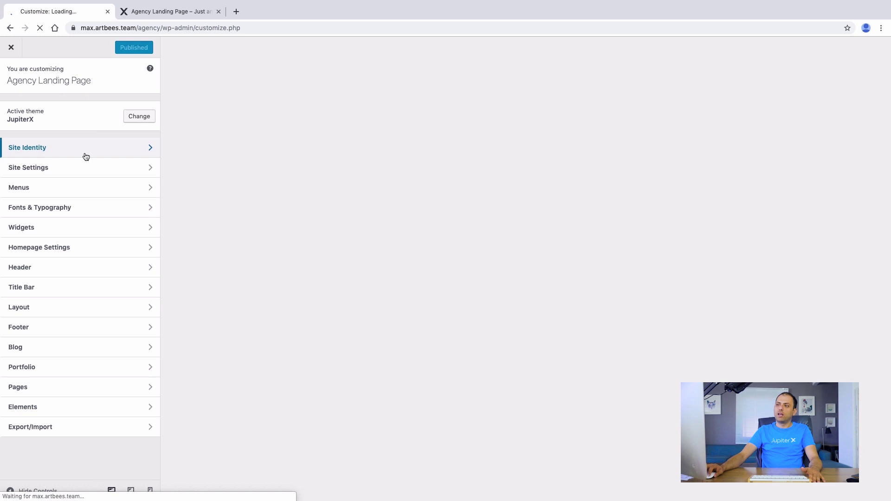
Review the site logo upload options in the Site Identity section
{"action": "left_click", "coordinate": [82, 155]}
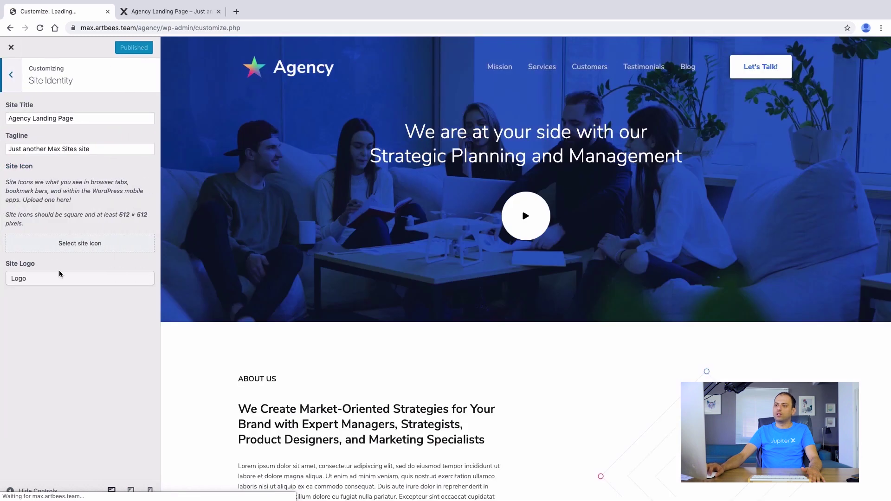
{"action": "left_click", "coordinate": [61, 278]}
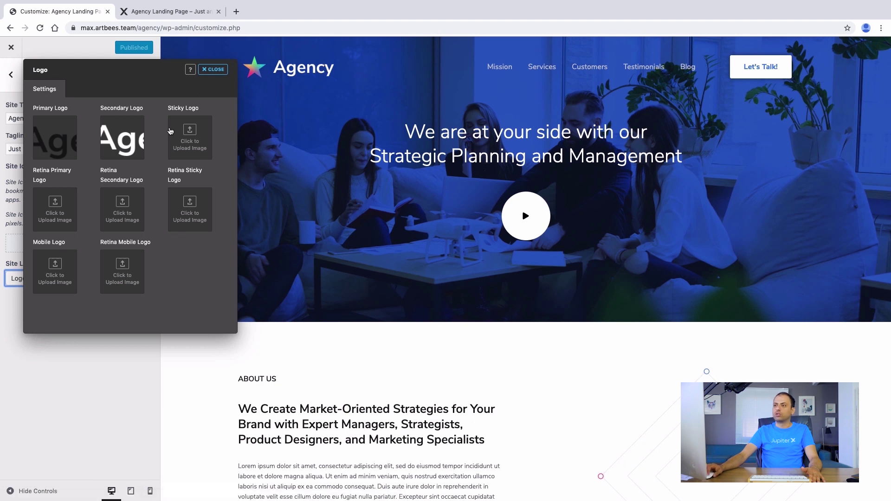
{"action": "mouse_move", "coordinate": [132, 138]}
{"action": "left_click", "coordinate": [211, 71]}
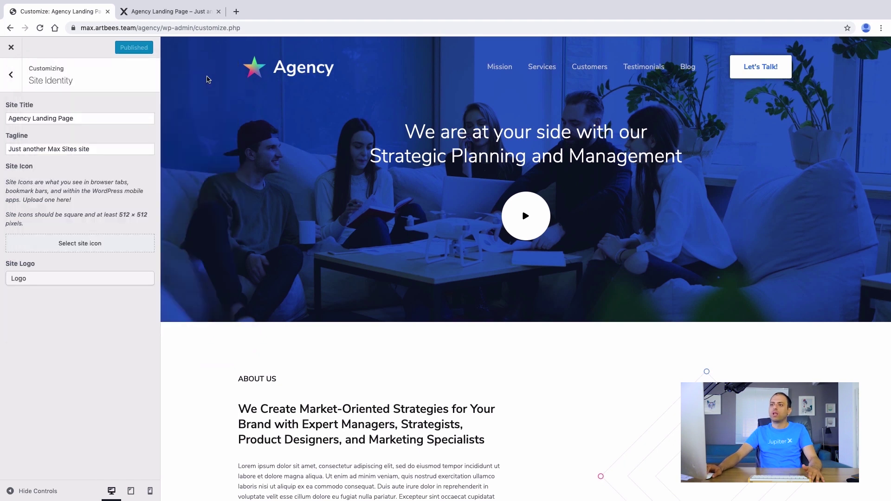
{"action": "left_click", "coordinate": [8, 77]}
Look through the Site Settings and Menus sections of the customizer
{"action": "left_click", "coordinate": [57, 170]}
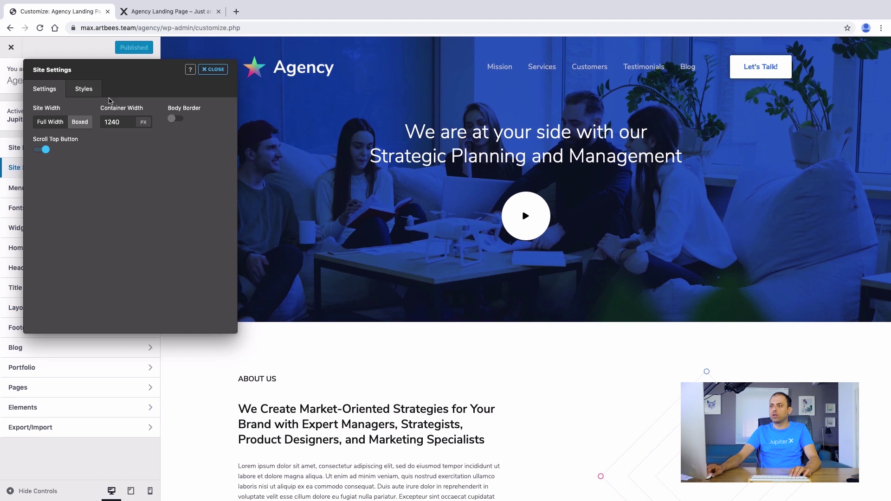
{"action": "left_click", "coordinate": [208, 73]}
{"action": "left_click", "coordinate": [61, 187]}
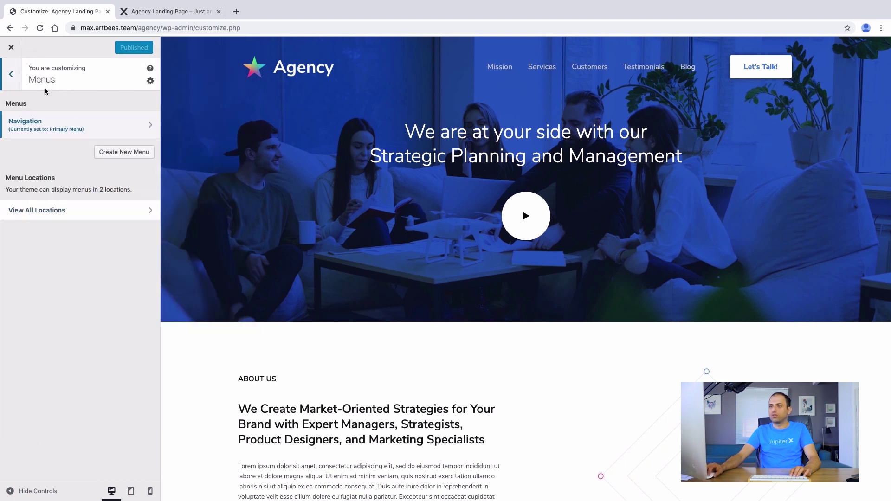
{"action": "left_click", "coordinate": [16, 85]}
Check the site's font list and the typography settings for Body and Links
{"action": "left_click", "coordinate": [49, 207]}
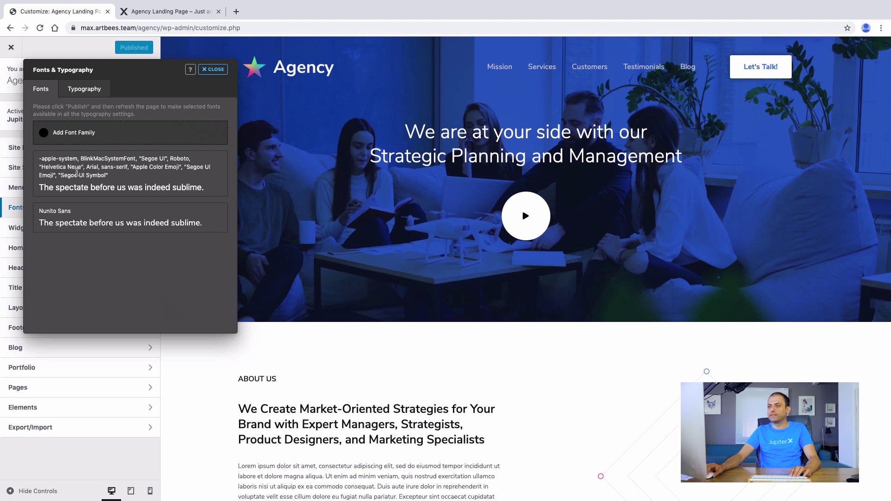
{"action": "left_click", "coordinate": [73, 90]}
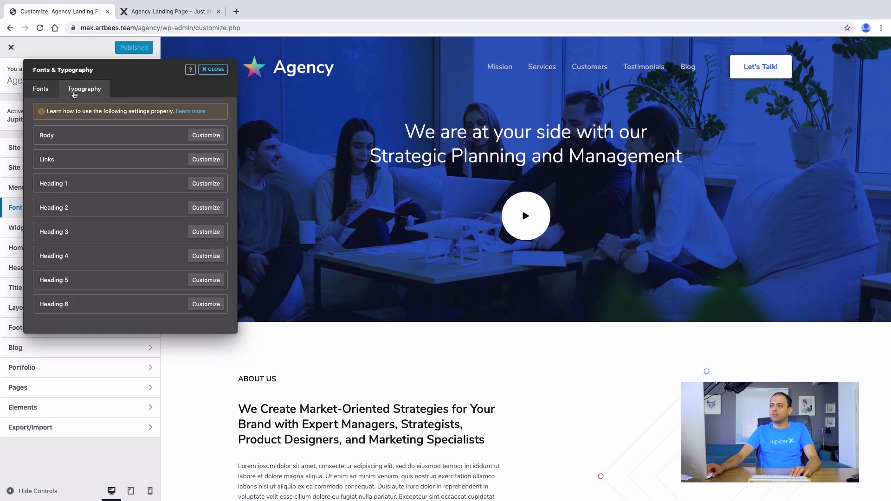
{"action": "left_click", "coordinate": [206, 136]}
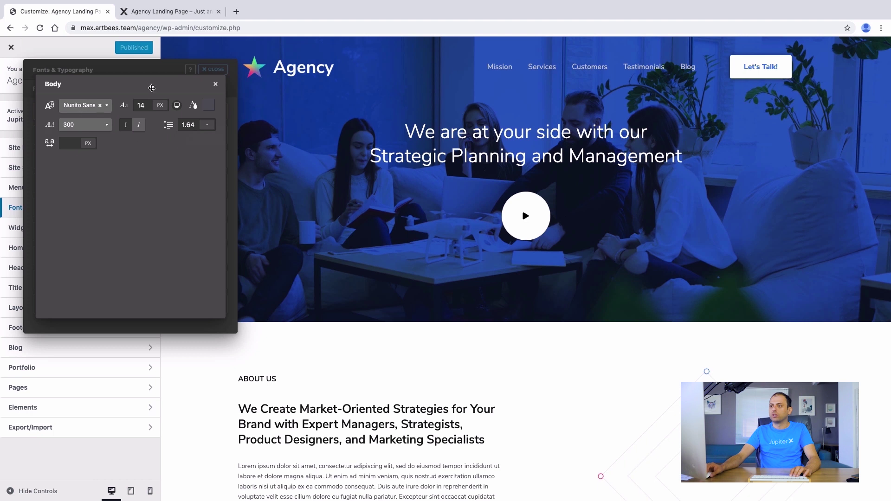
{"action": "left_click", "coordinate": [215, 84]}
{"action": "left_click", "coordinate": [206, 153]}
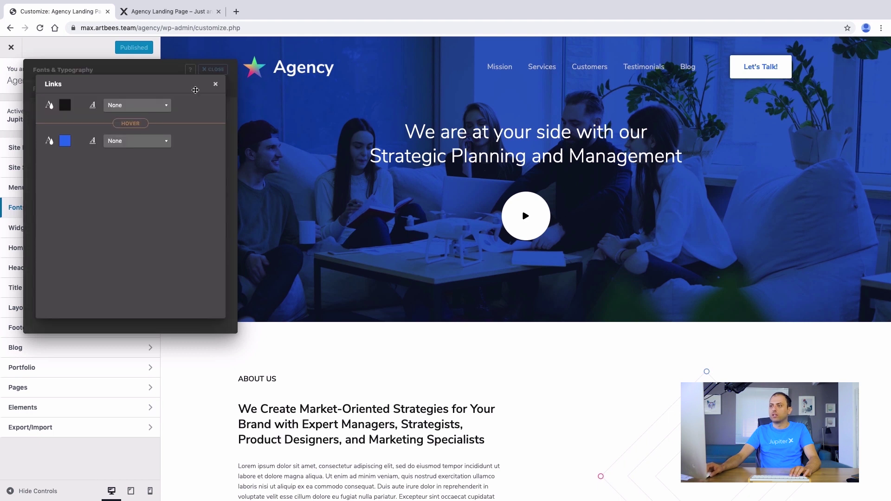
{"action": "left_click", "coordinate": [216, 84]}
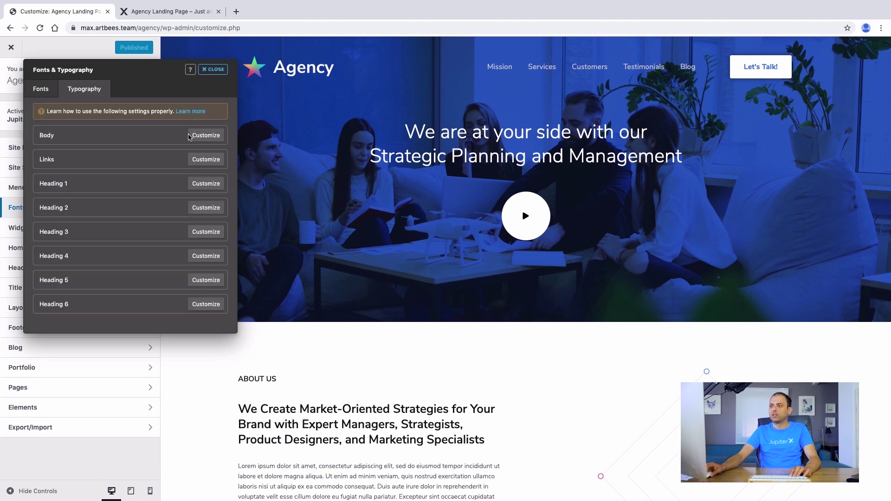
Check the typography settings for Heading 1 and Heading 2, and close Fonts & Typography
{"action": "left_click", "coordinate": [207, 185]}
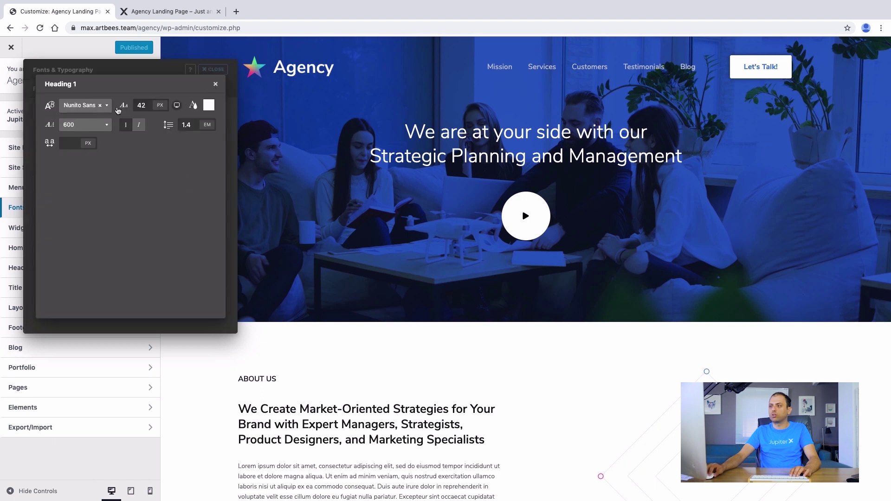
{"action": "left_click", "coordinate": [216, 84]}
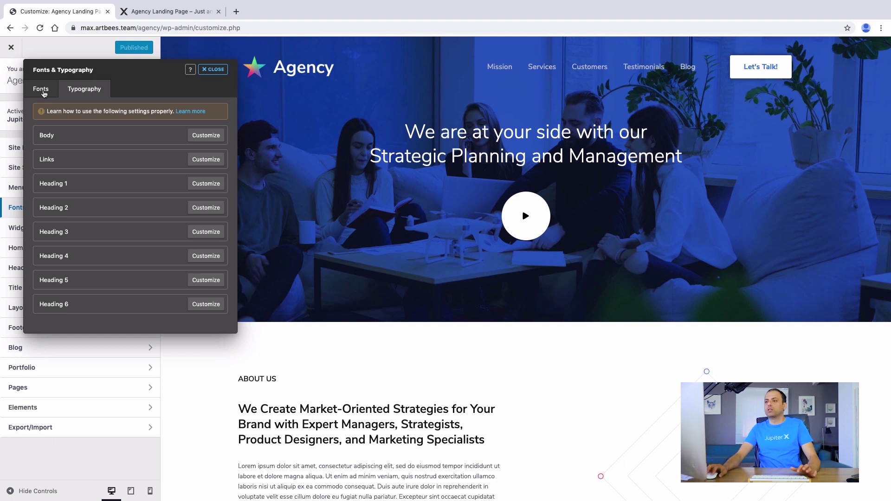
{"action": "left_click", "coordinate": [198, 210]}
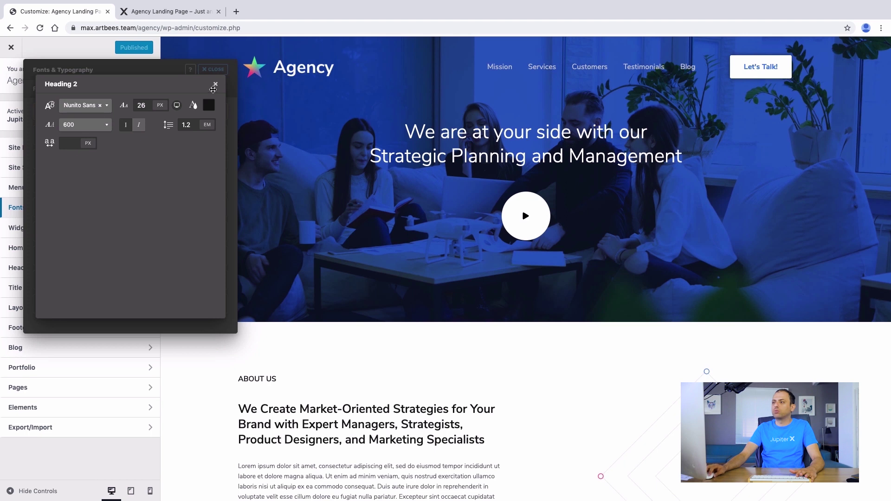
{"action": "left_click", "coordinate": [215, 85]}
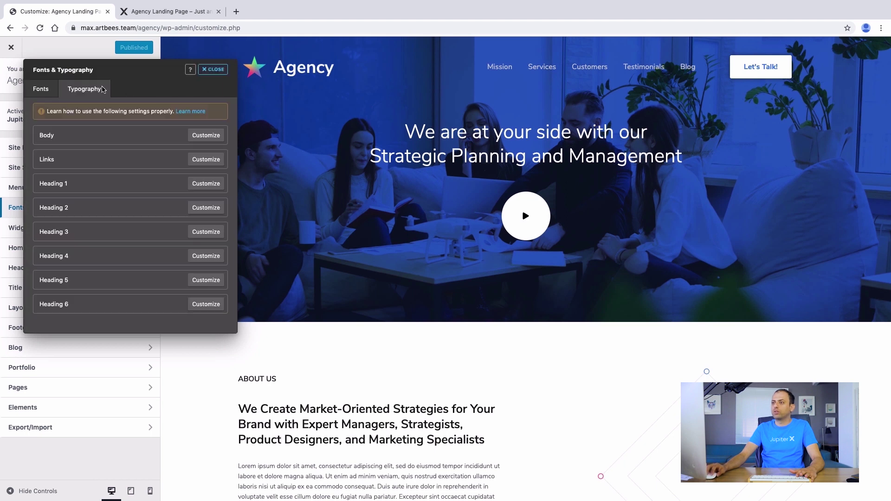
{"action": "left_click", "coordinate": [216, 69]}
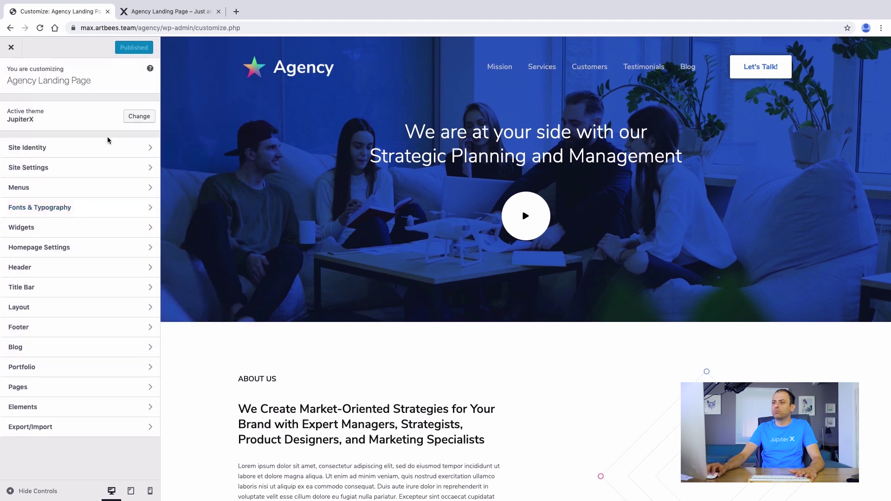
{"action": "left_click", "coordinate": [113, 214]}
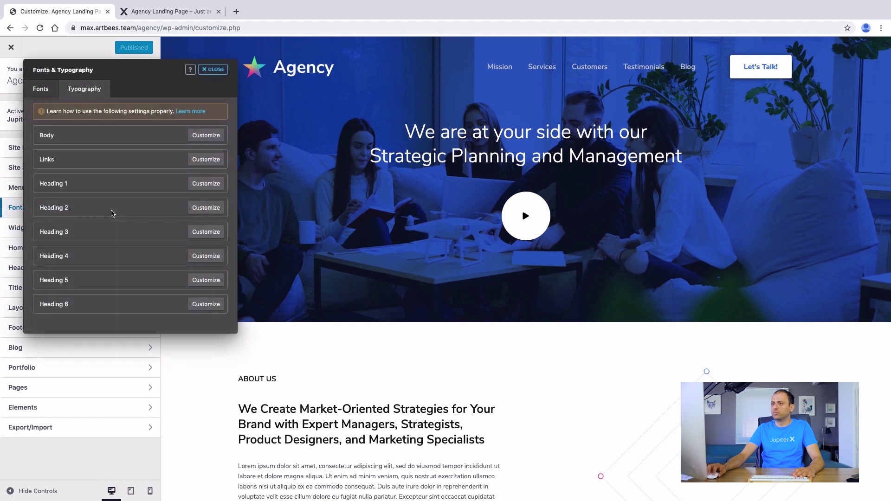
{"action": "left_click", "coordinate": [209, 71]}
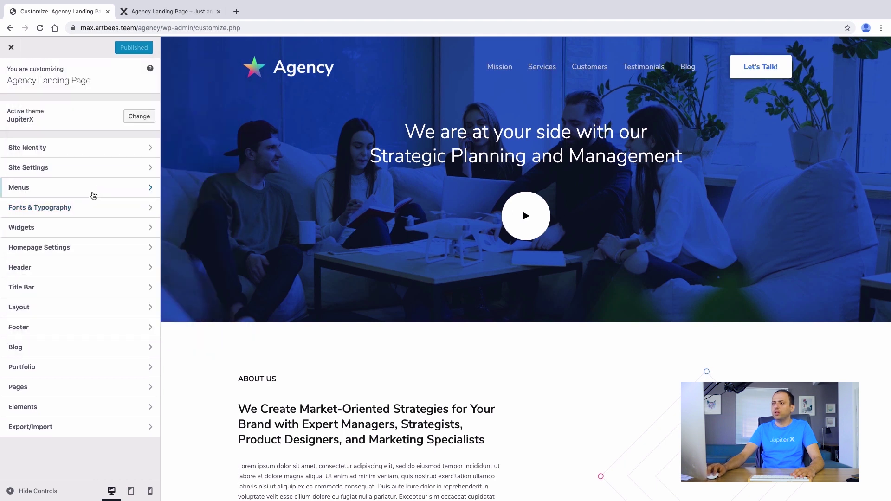
Look into the Widgets section and review the custom and sticky header settings
{"action": "left_click", "coordinate": [77, 230]}
{"action": "left_click", "coordinate": [11, 74]}
{"action": "left_click", "coordinate": [65, 273]}
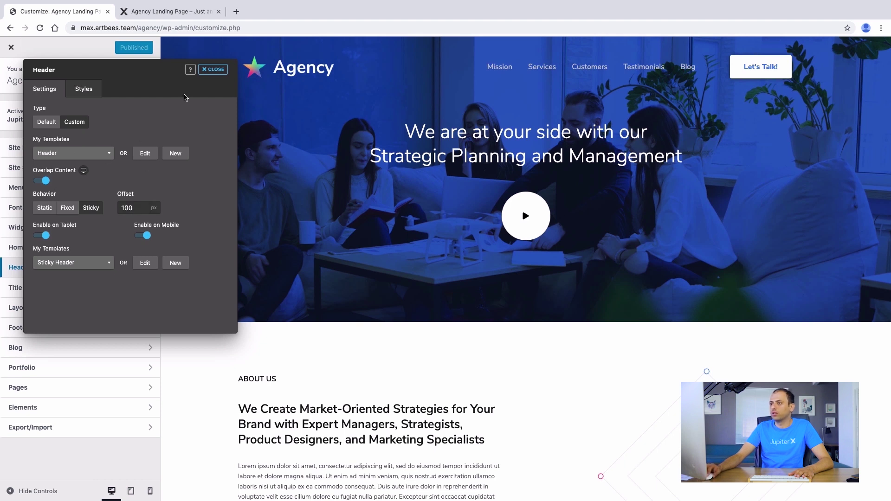
{"action": "left_click", "coordinate": [210, 71]}
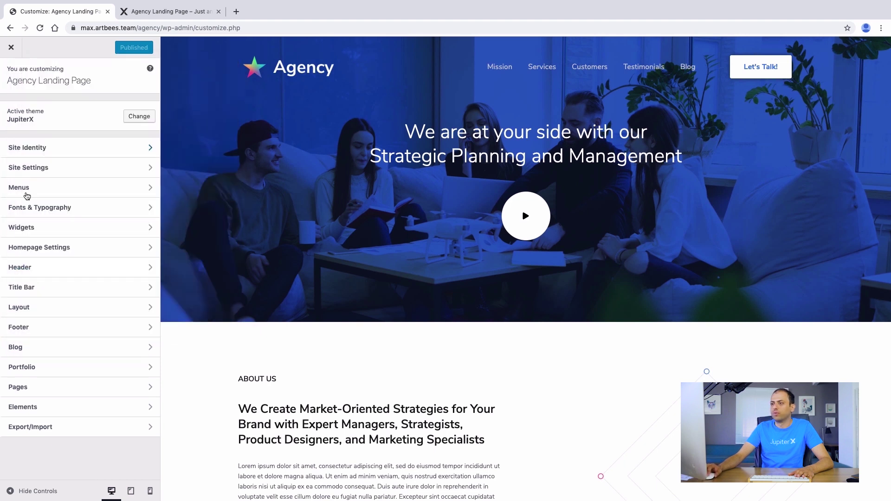
Review the Title Bar and Footer settings in the customizer
{"action": "left_click", "coordinate": [59, 290]}
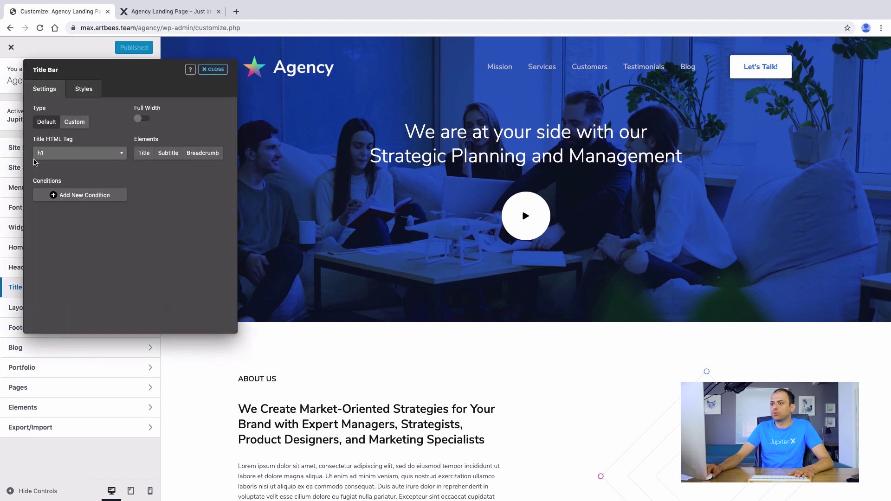
{"action": "left_click", "coordinate": [211, 70]}
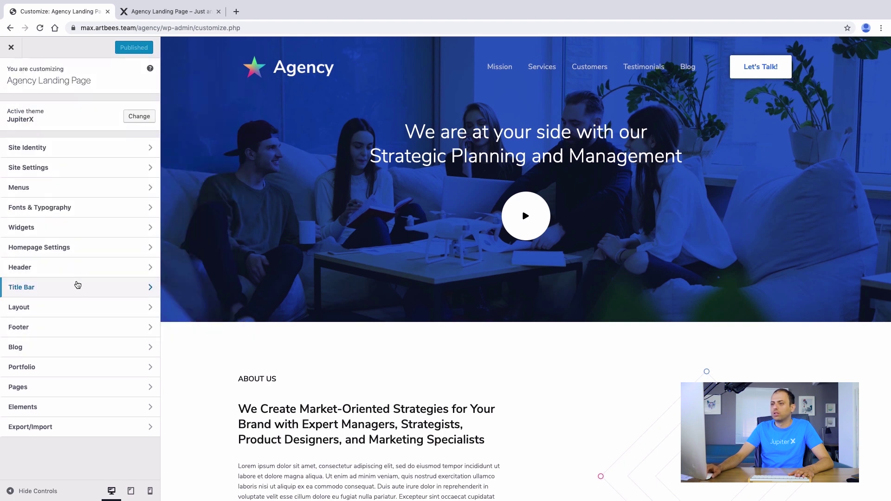
{"action": "left_click", "coordinate": [60, 328]}
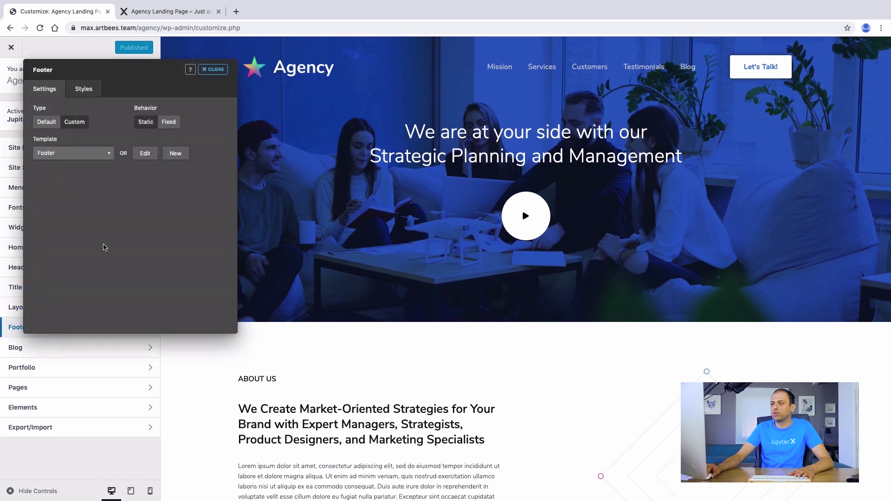
{"action": "left_click", "coordinate": [208, 73]}
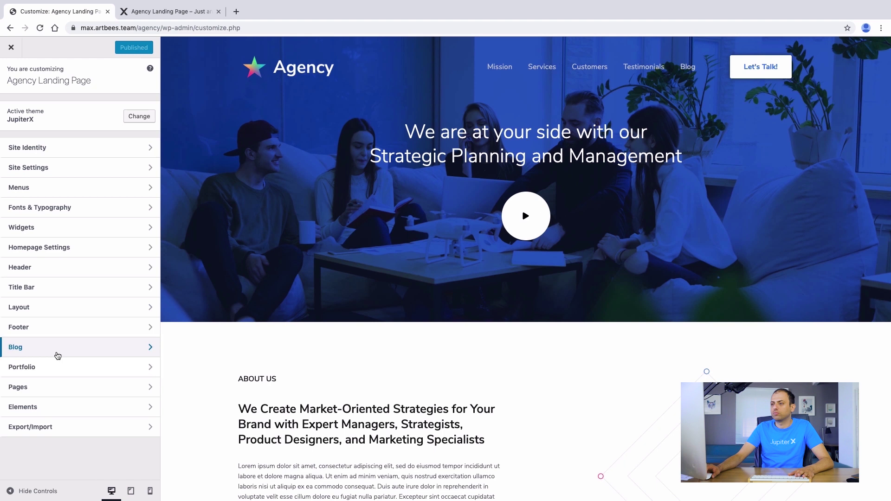
Review the customizer's export and import options, and leave the customizer
{"action": "left_click", "coordinate": [55, 427]}
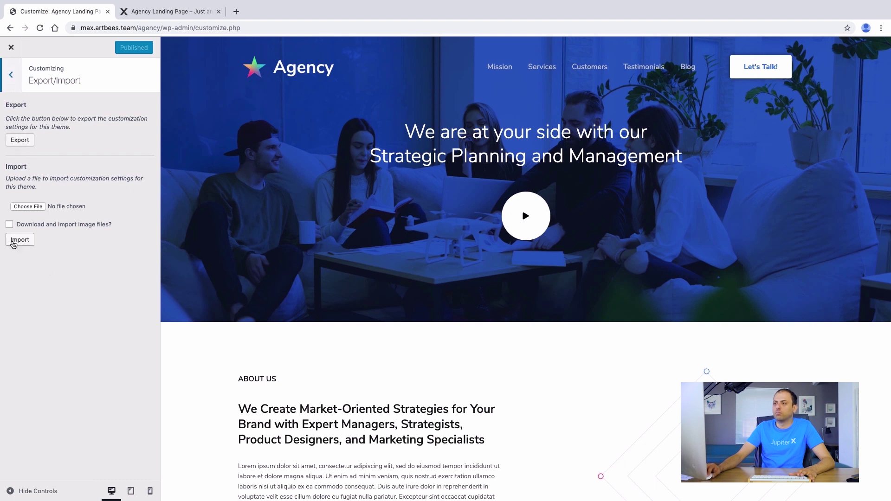
{"action": "left_click", "coordinate": [13, 88]}
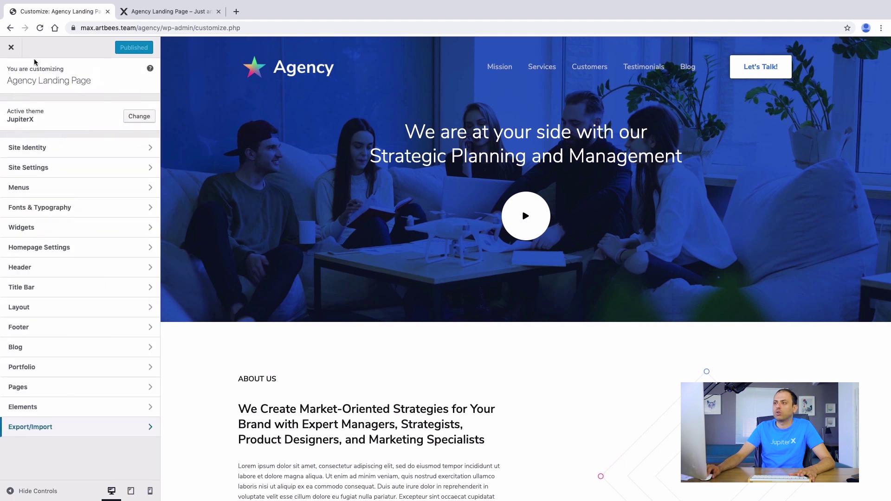
{"action": "left_click", "coordinate": [12, 50]}
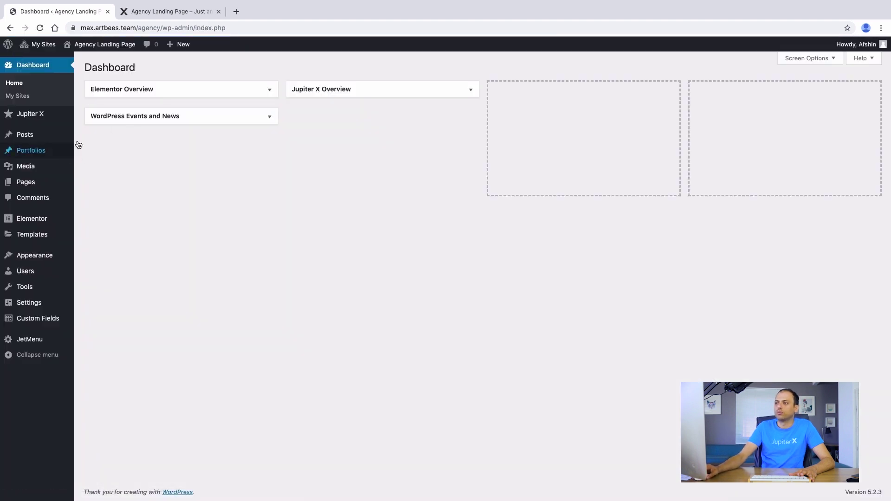
Examine on the live landing page how the header switches between its normal and sticky versions
{"action": "left_click", "coordinate": [150, 15]}
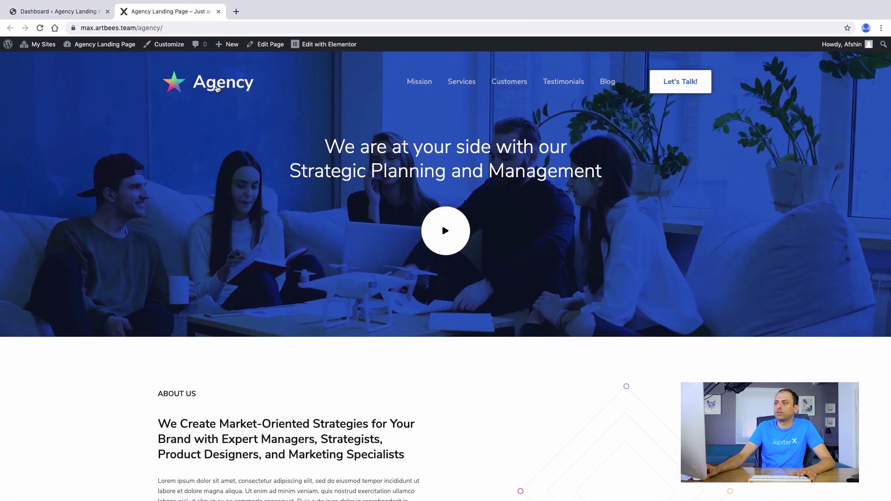
{"action": "scroll", "coordinate": [287, 113], "scroll_direction": "down", "scroll_amount": 2}
{"action": "scroll", "coordinate": [287, 113], "scroll_direction": "up", "scroll_amount": 2}
{"action": "scroll", "coordinate": [287, 113], "scroll_direction": "down", "scroll_amount": 2}
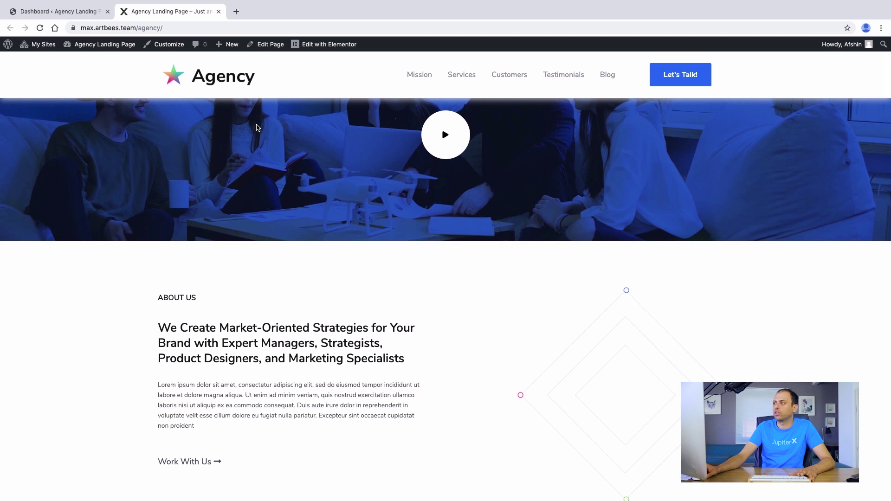
{"action": "scroll", "coordinate": [258, 128], "scroll_direction": "up", "scroll_amount": 2}
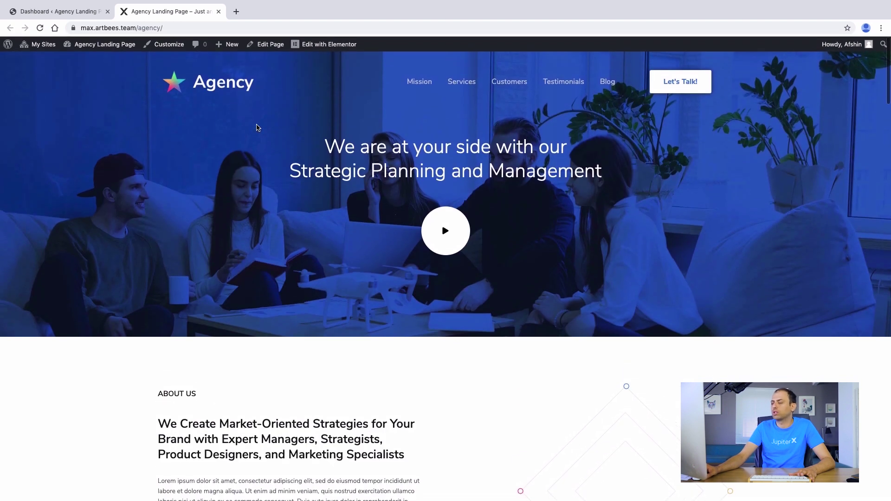
{"action": "scroll", "coordinate": [258, 128], "scroll_direction": "down", "scroll_amount": 3}
{"action": "scroll", "coordinate": [280, 103], "scroll_direction": "up", "scroll_amount": 3}
{"action": "scroll", "coordinate": [282, 105], "scroll_direction": "down", "scroll_amount": 1}
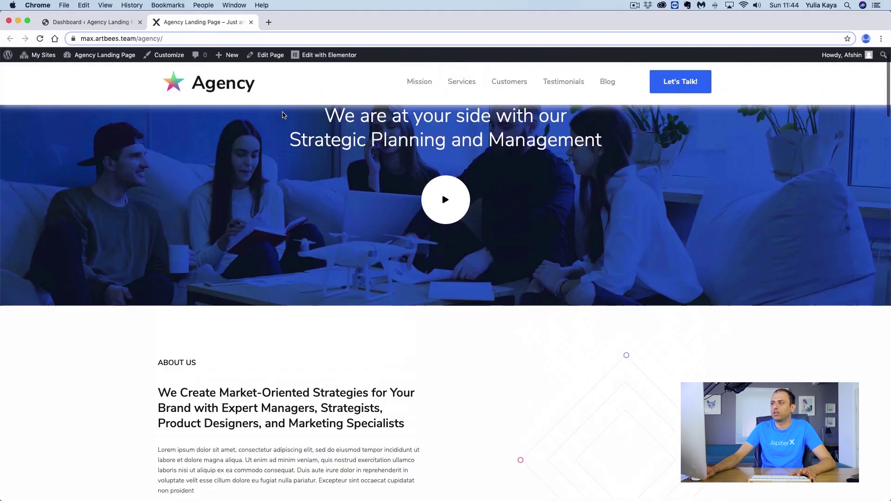
{"action": "scroll", "coordinate": [283, 114], "scroll_direction": "up", "scroll_amount": 1}
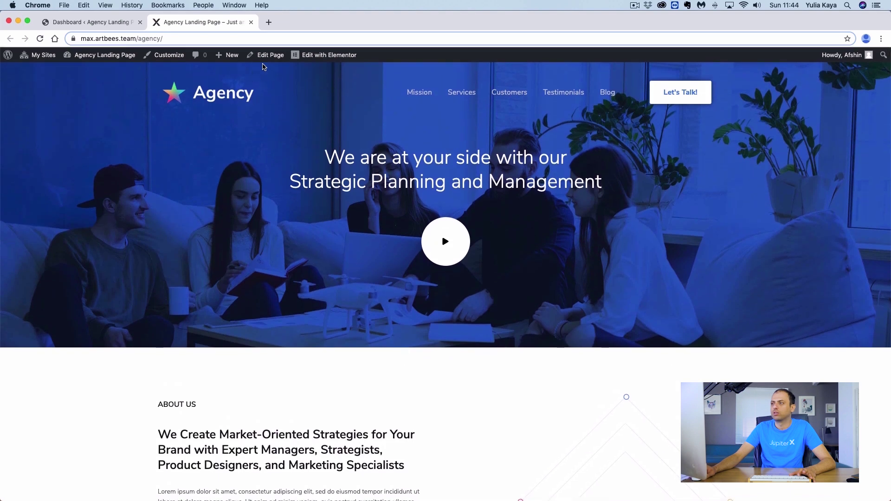
Open the agency landing page for editing in Elementor
{"action": "scroll", "coordinate": [299, 75], "scroll_direction": "up", "scroll_amount": 1}
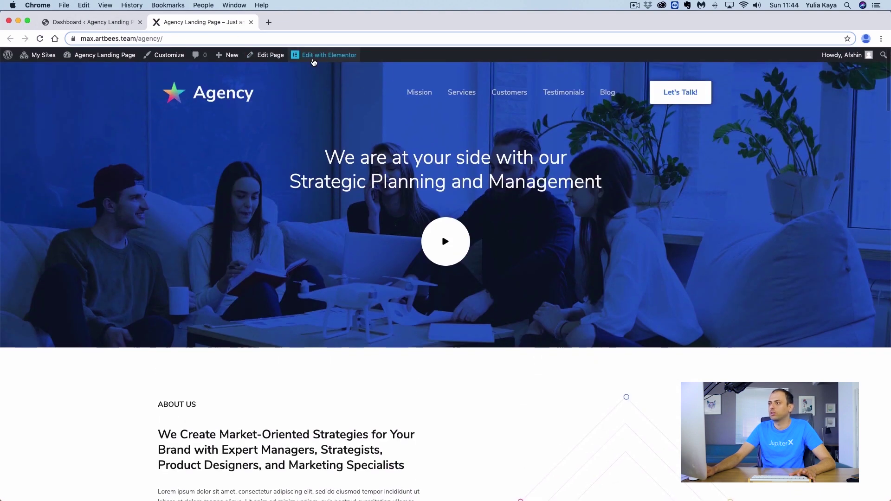
{"action": "mouse_move", "coordinate": [322, 60]}
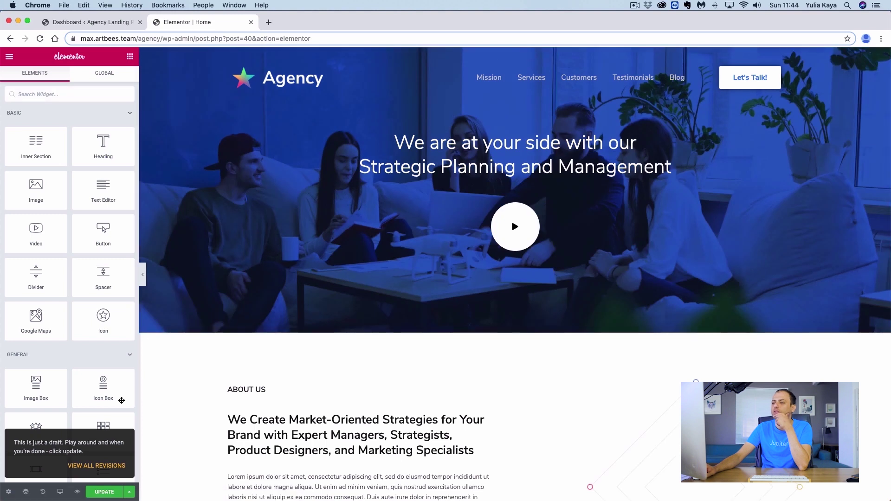
Preview the landing page at tablet and mobile sizes, and return to the desktop preview
{"action": "left_click", "coordinate": [60, 492]}
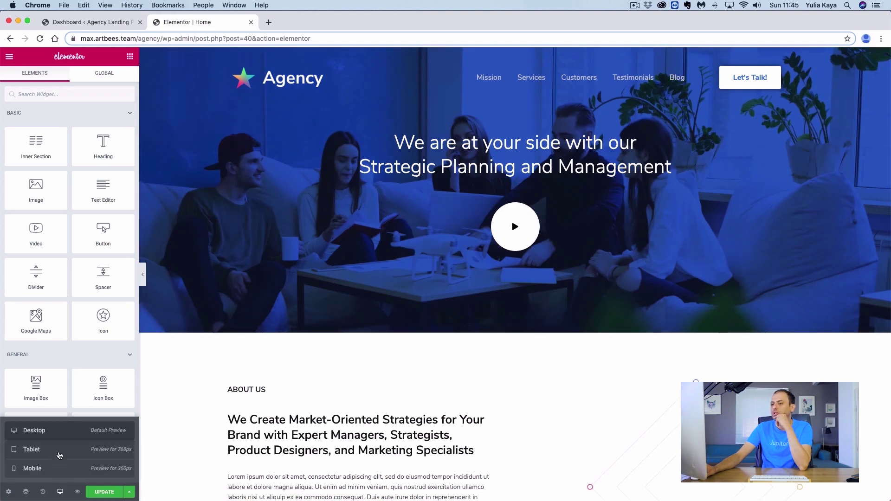
{"action": "left_click", "coordinate": [59, 456]}
{"action": "left_click", "coordinate": [51, 470]}
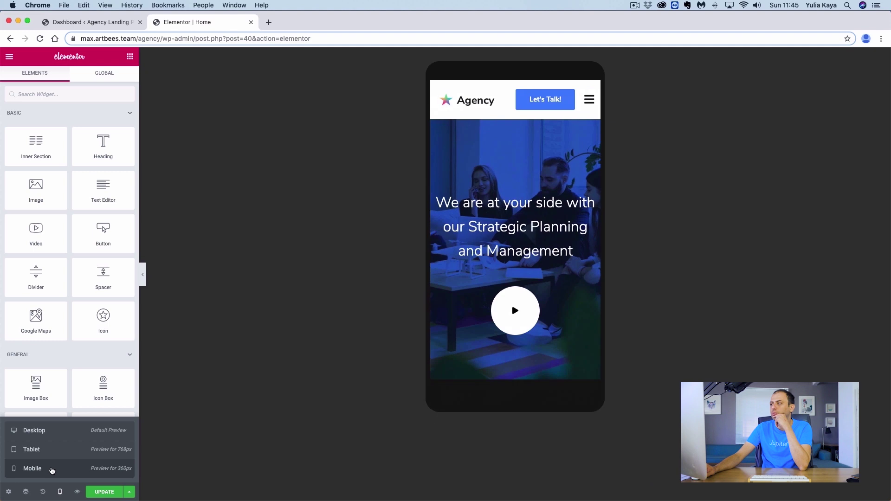
{"action": "left_click", "coordinate": [54, 458]}
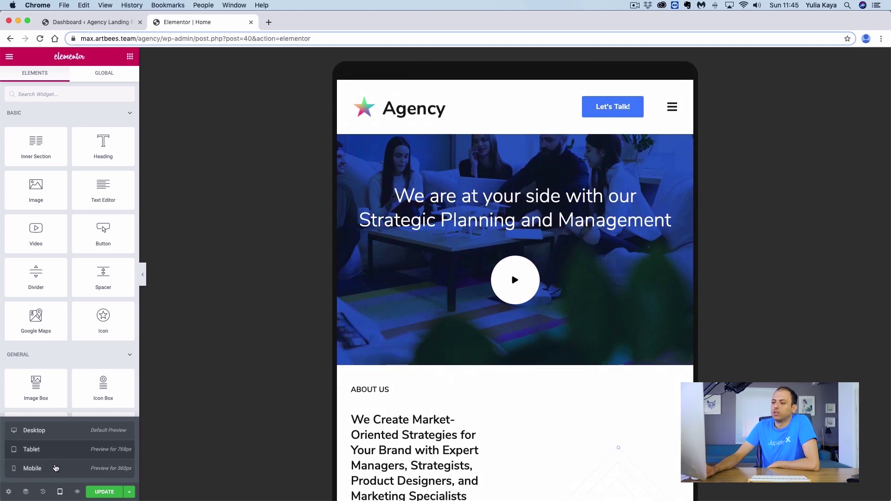
{"action": "left_click", "coordinate": [54, 469]}
{"action": "left_click", "coordinate": [59, 457]}
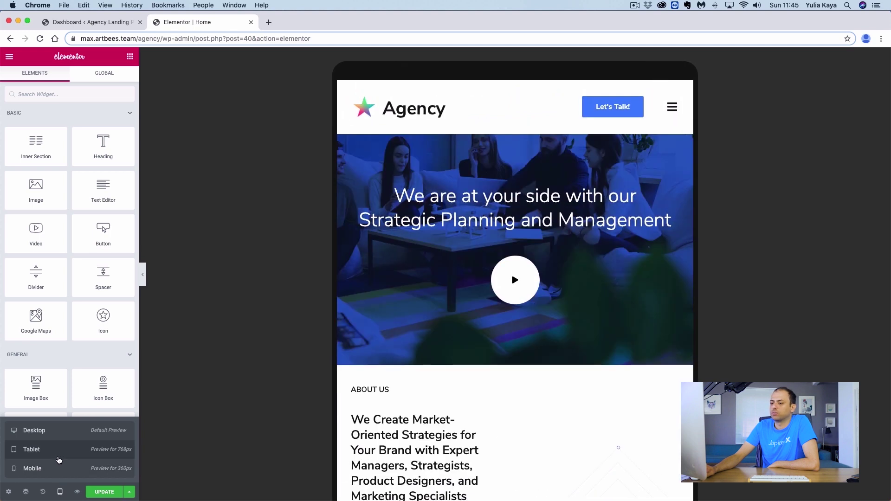
{"action": "left_click", "coordinate": [56, 469]}
{"action": "left_click", "coordinate": [69, 429]}
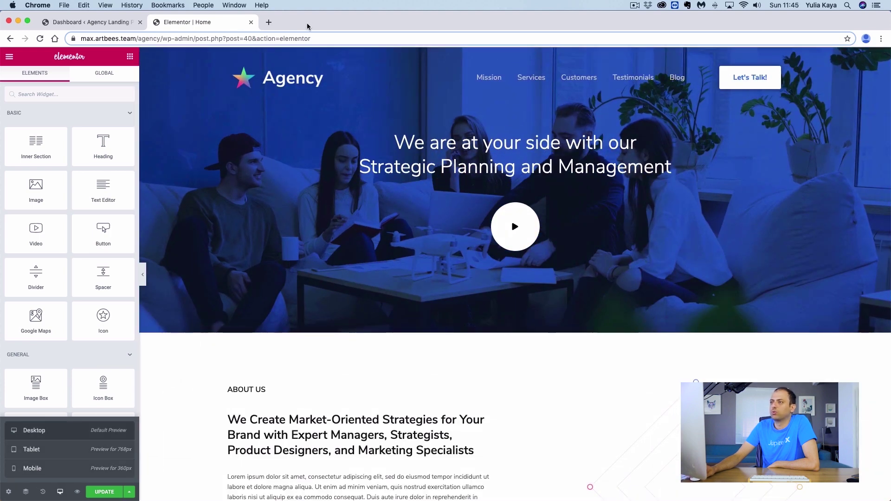
Create a new Elementor template of type Header named "Agency Header" from the WordPress dashboard
{"action": "left_click", "coordinate": [96, 28]}
{"action": "mouse_move", "coordinate": [33, 243]}
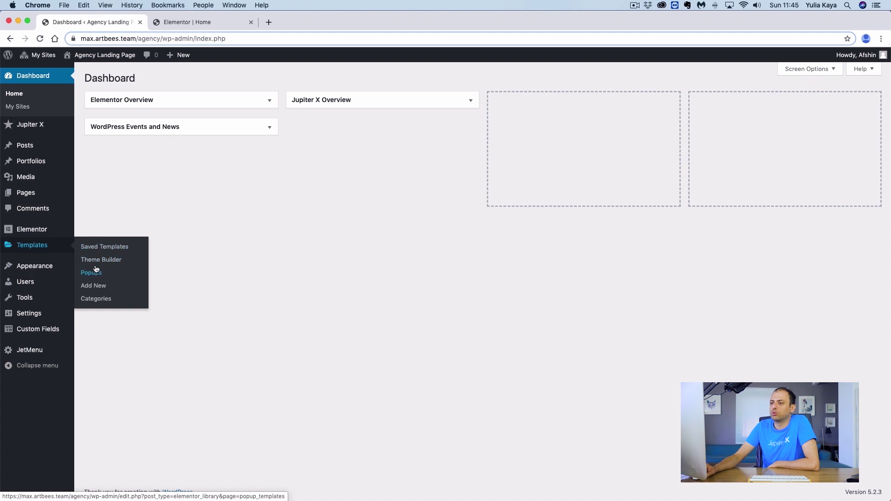
{"action": "left_click", "coordinate": [99, 288]}
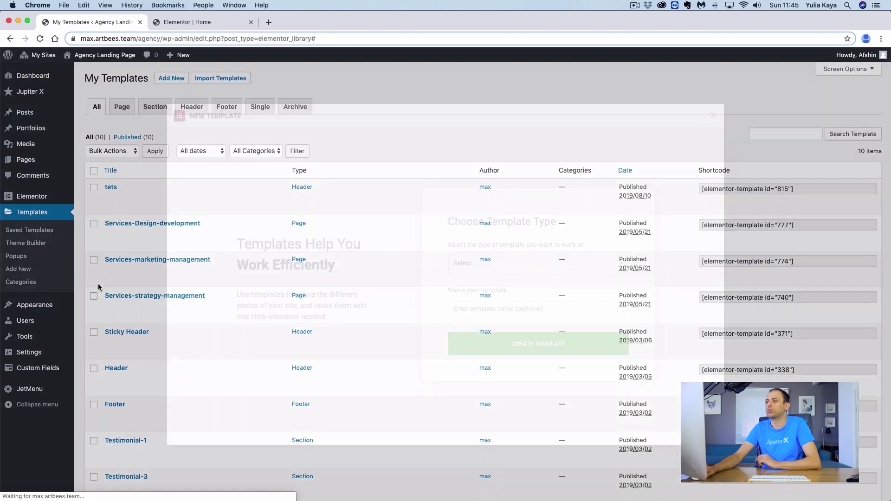
{"action": "left_click", "coordinate": [491, 259]}
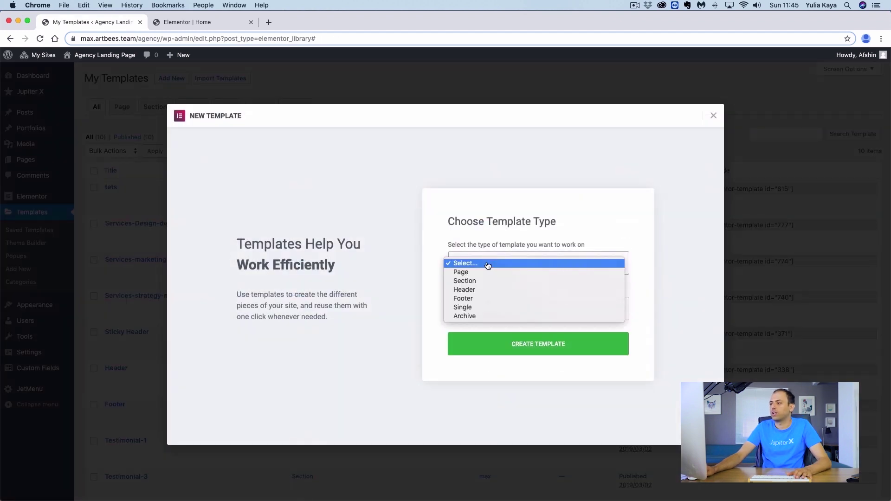
{"action": "left_click", "coordinate": [485, 292]}
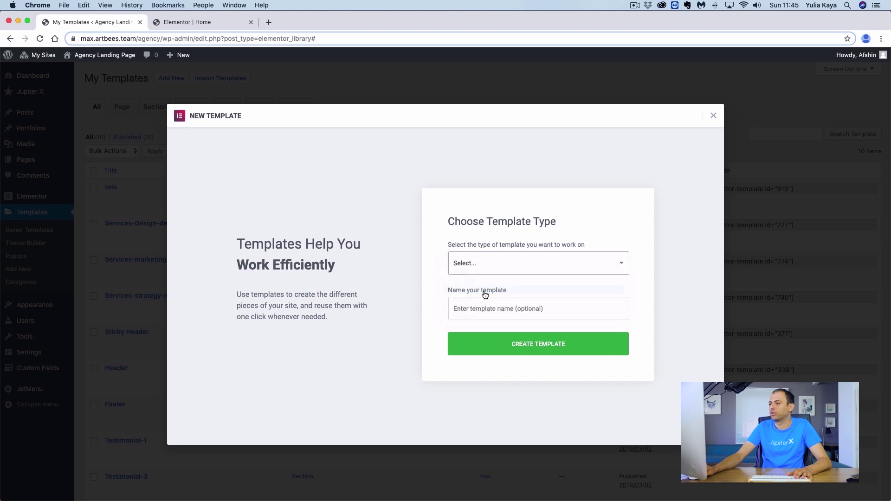
{"action": "left_click", "coordinate": [467, 306]}
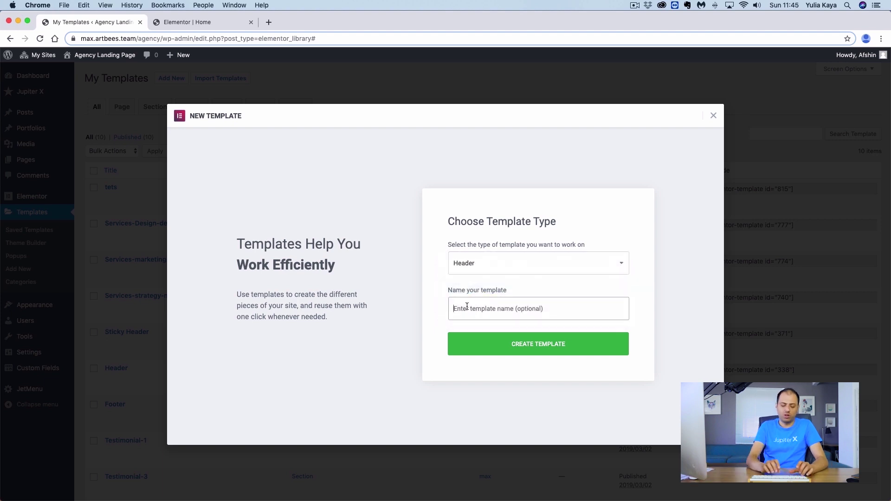
{"action": "type", "text": "Agen"}
{"action": "type", "text": "c"}
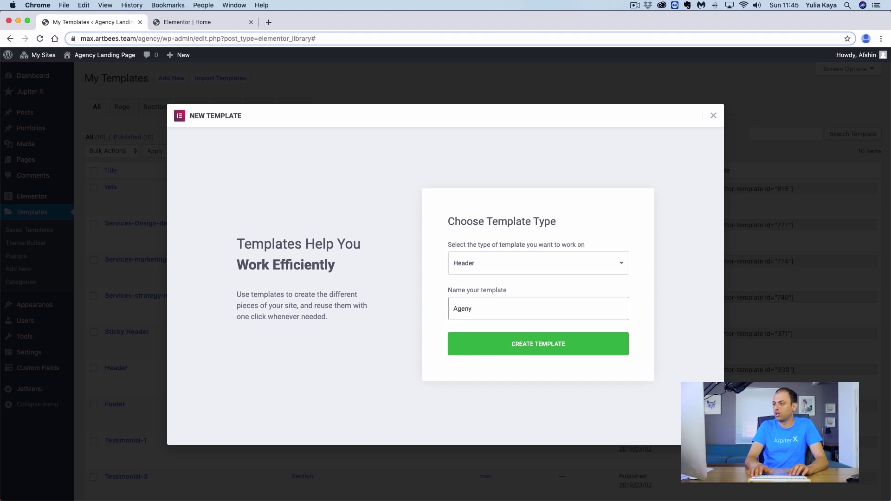
{"action": "type", "text": "y Heade"}
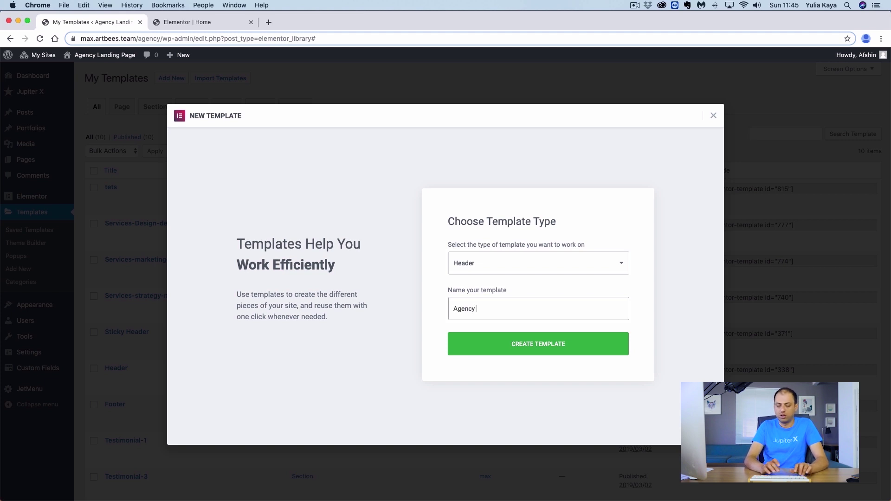
{"action": "type", "text": "r"}
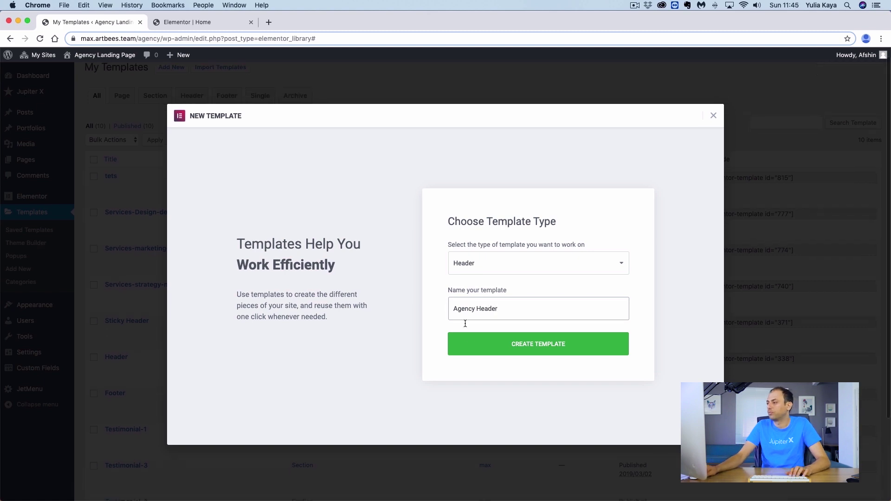
{"action": "left_click", "coordinate": [486, 341]}
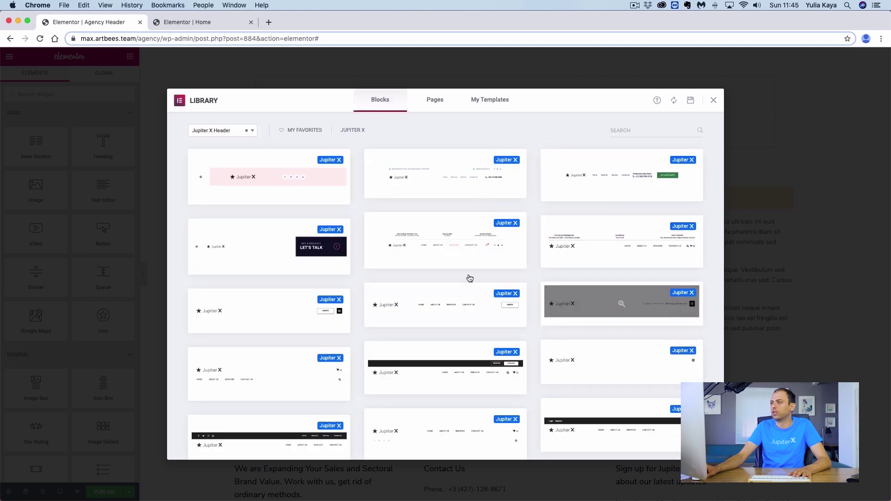
Dismiss the block library and add a three-column section with narrow outer columns and a wide middle column
{"action": "left_click", "coordinate": [713, 100]}
{"action": "left_click", "coordinate": [504, 94]}
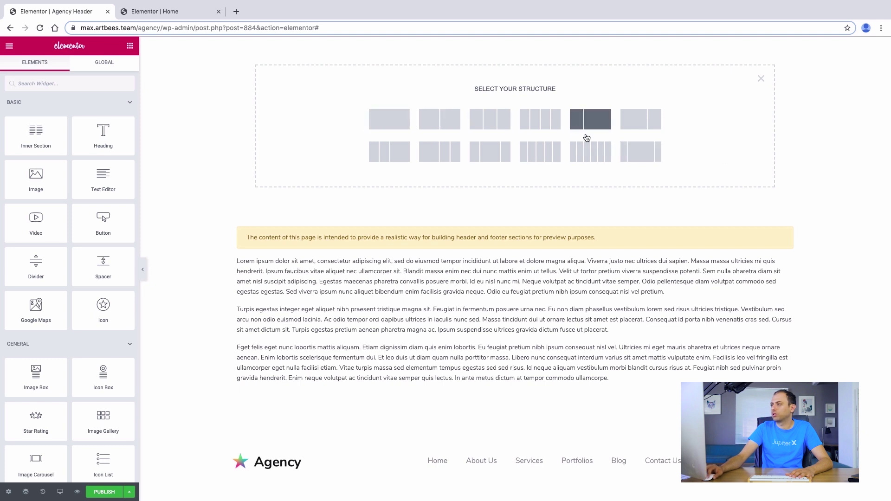
{"action": "left_click", "coordinate": [637, 153]}
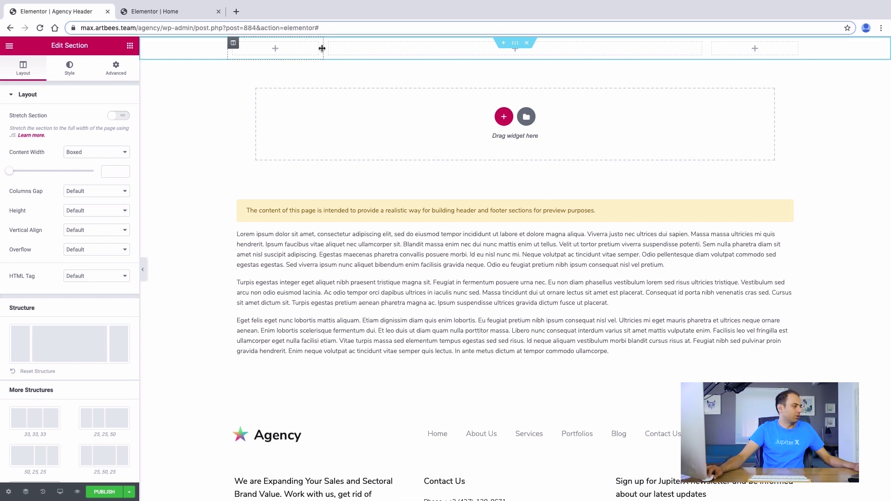
Add a Site Logo widget to the header's first column and set it to the Secondary logo
{"action": "left_click", "coordinate": [295, 55]}
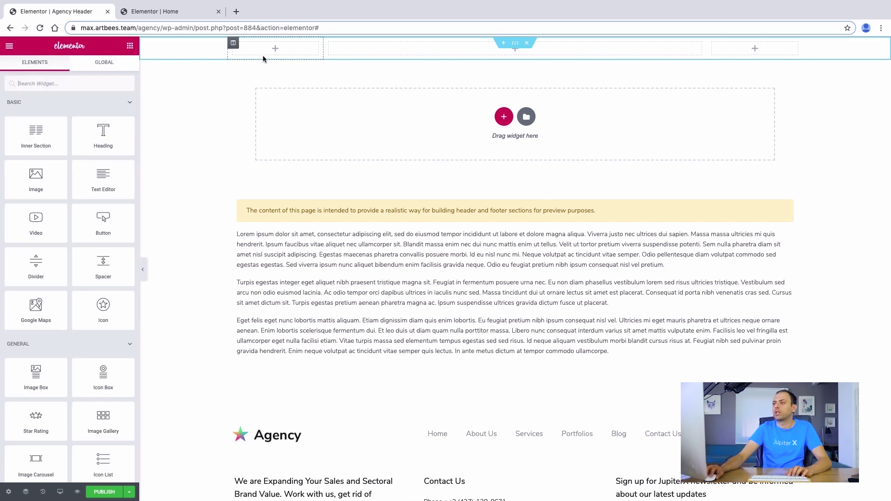
{"action": "left_click", "coordinate": [106, 85]}
{"action": "type", "text": "logo"}
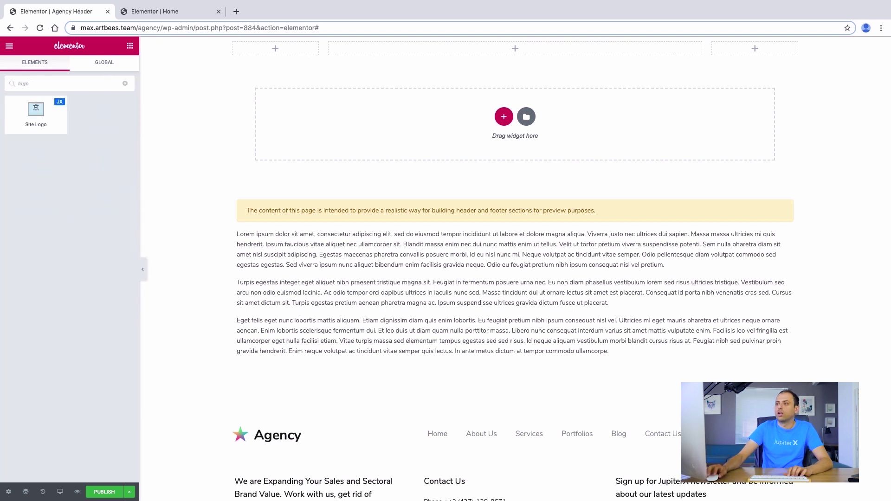
{"action": "left_click_drag", "start_coordinate": [35, 112], "coordinate": [274, 48]}
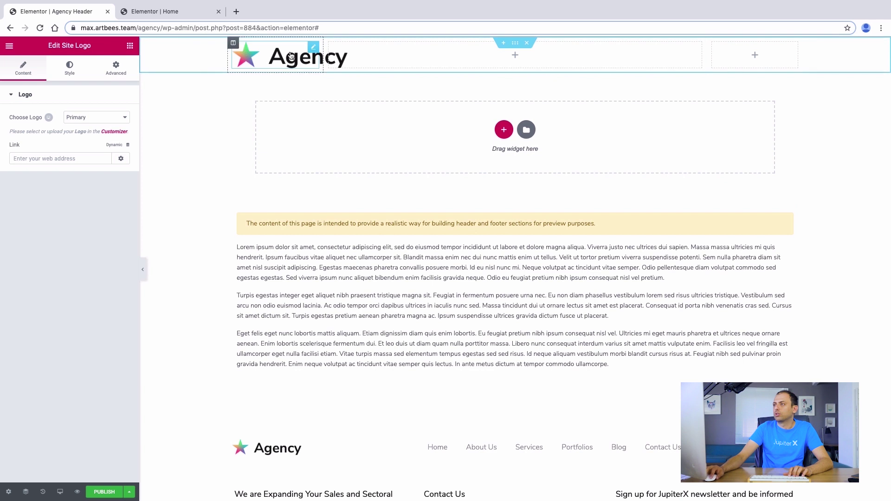
{"action": "left_click", "coordinate": [72, 116]}
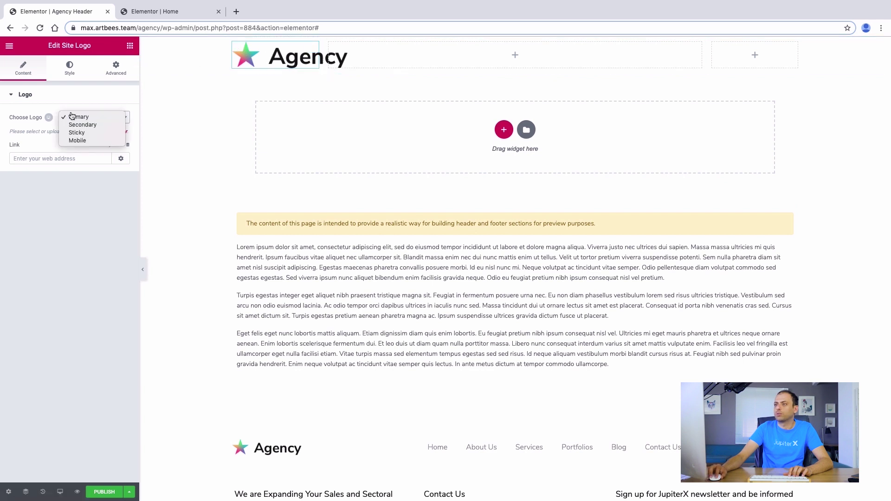
{"action": "left_click", "coordinate": [72, 124]}
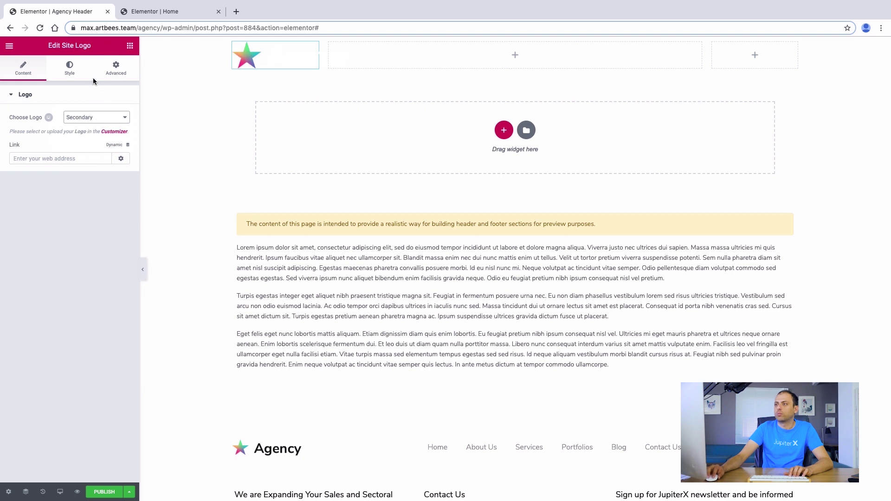
Set the site logo's width to 200 px and widen the header's first column to fit it
{"action": "left_click", "coordinate": [81, 79]}
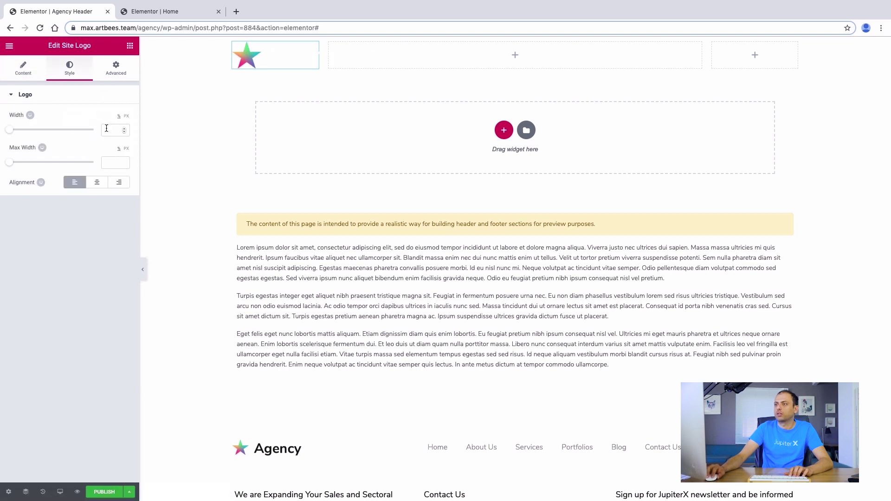
{"action": "left_click", "coordinate": [128, 116]}
{"action": "left_click_drag", "start_coordinate": [9, 135], "coordinate": [32, 135]}
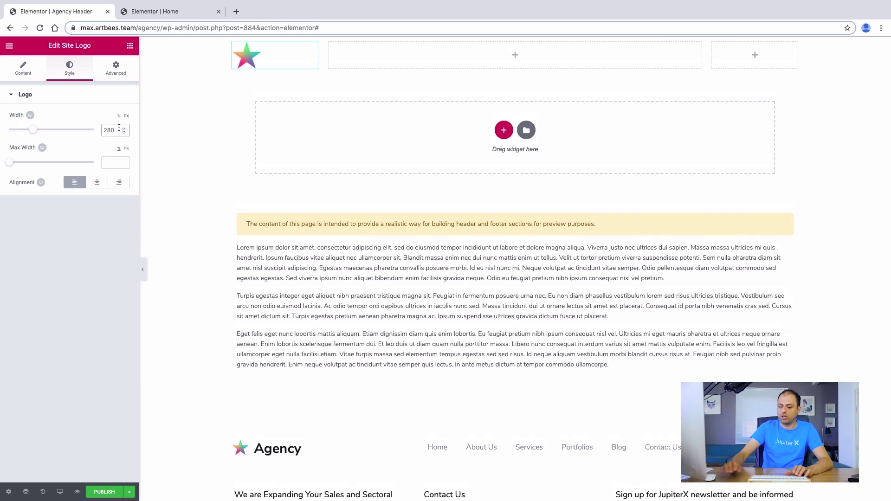
{"action": "key", "text": "BackSpace"}
{"action": "key", "text": "BackSpace"}
{"action": "type", "text": "00"}
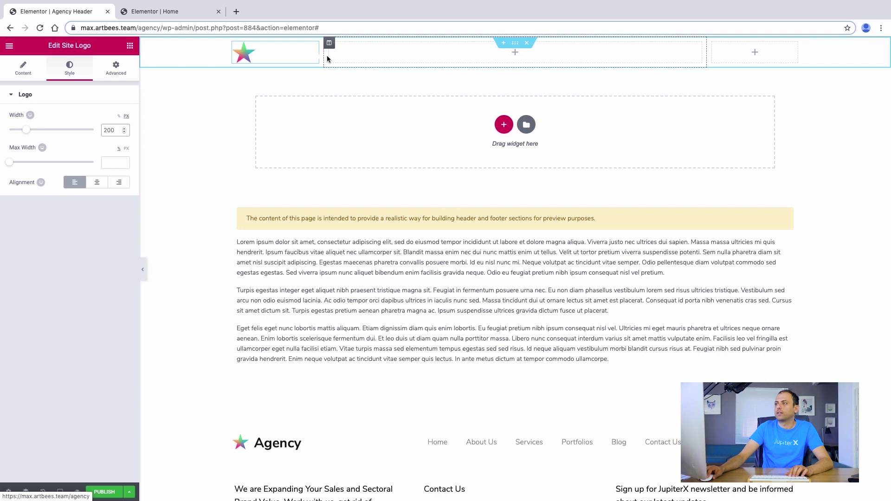
{"action": "left_click_drag", "start_coordinate": [324, 57], "coordinate": [373, 59]}
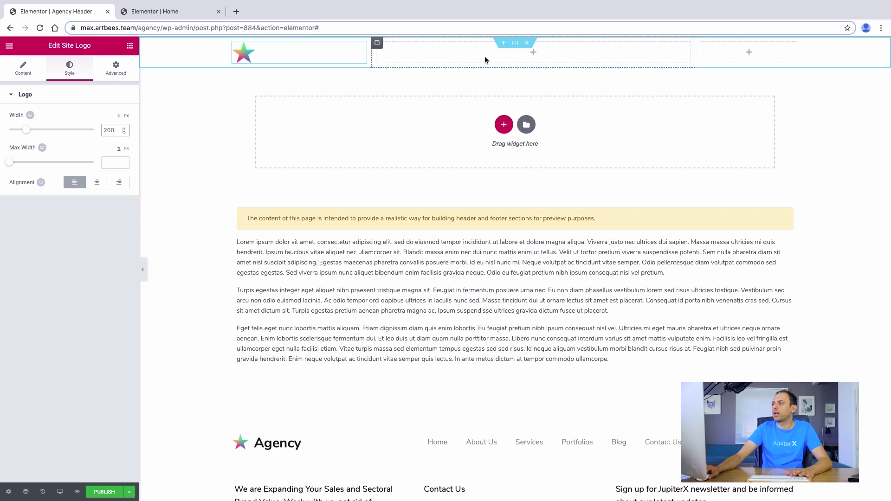
Add the Jupiter X Button widget to the header's last column
{"action": "left_click", "coordinate": [748, 53]}
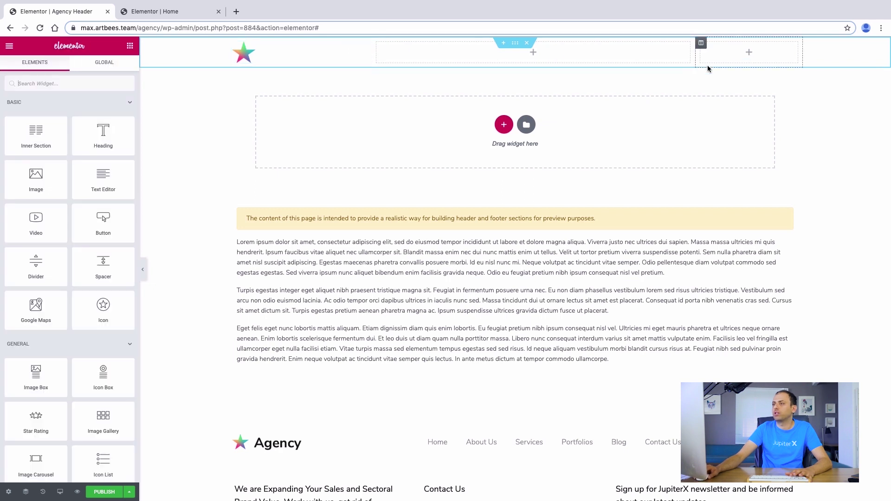
{"action": "left_click", "coordinate": [30, 81]}
{"action": "type", "text": "butt"}
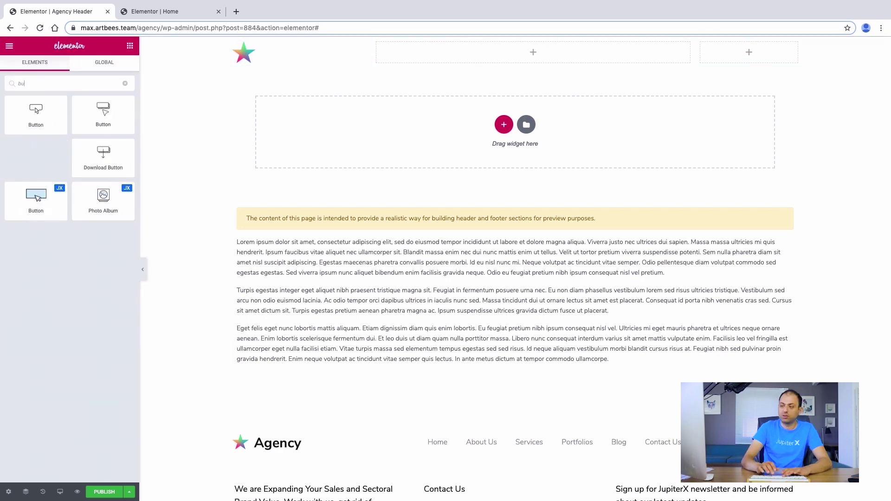
{"action": "left_click_drag", "start_coordinate": [26, 203], "coordinate": [761, 52]}
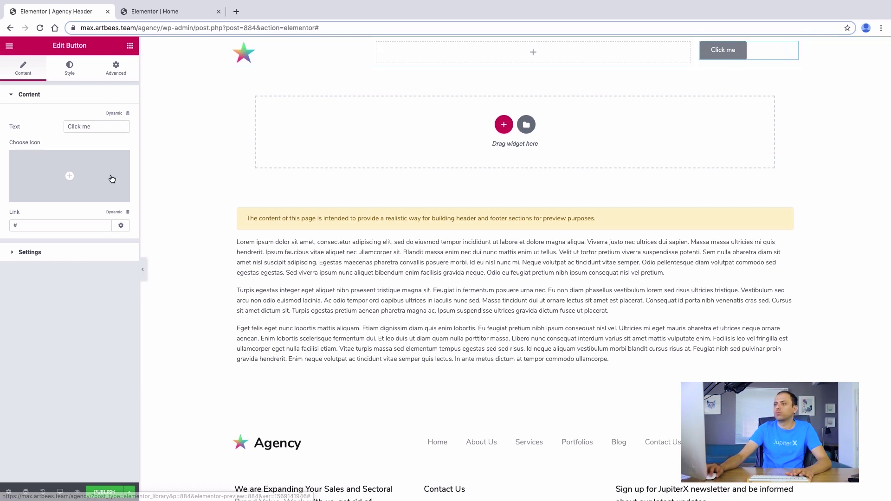
Check the button wording on the landing page and set the header button's text to "Let's Talk"
{"action": "left_click", "coordinate": [139, 12]}
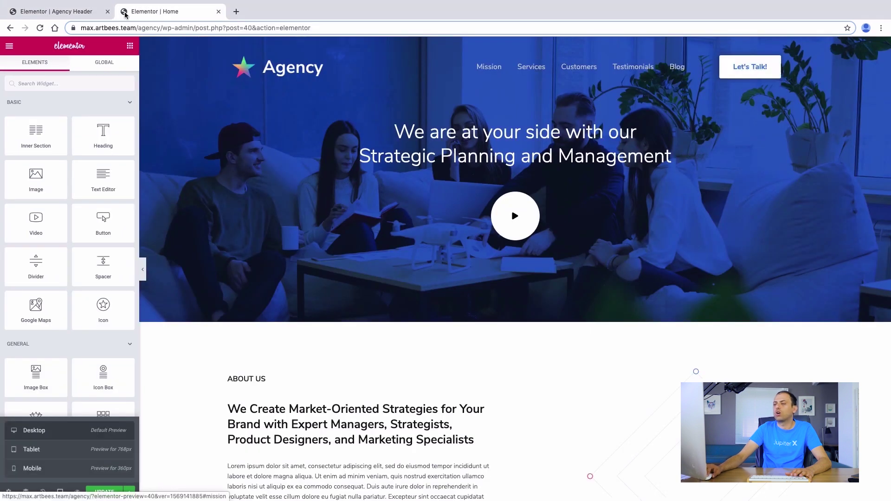
{"action": "left_click", "coordinate": [49, 18]}
{"action": "type", "text": "Let's"}
{"action": "key", "text": "BackSpace"}
{"action": "type", "text": "'s"}
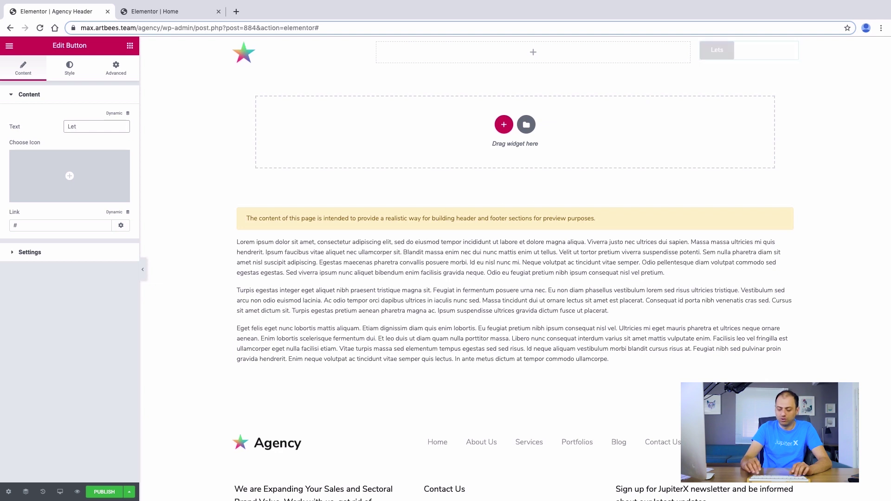
{"action": "type", "text": " Talk"}
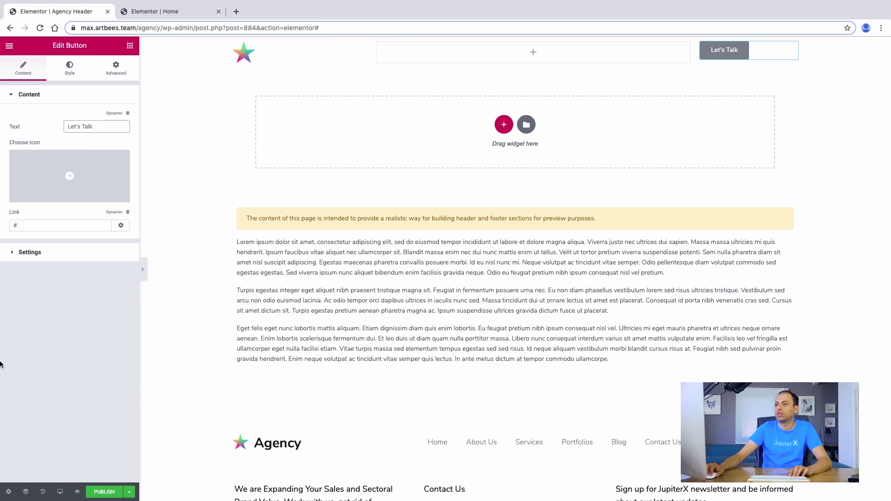
Set the header button's link to #contact and open its hover effect settings
{"action": "left_click", "coordinate": [55, 252]}
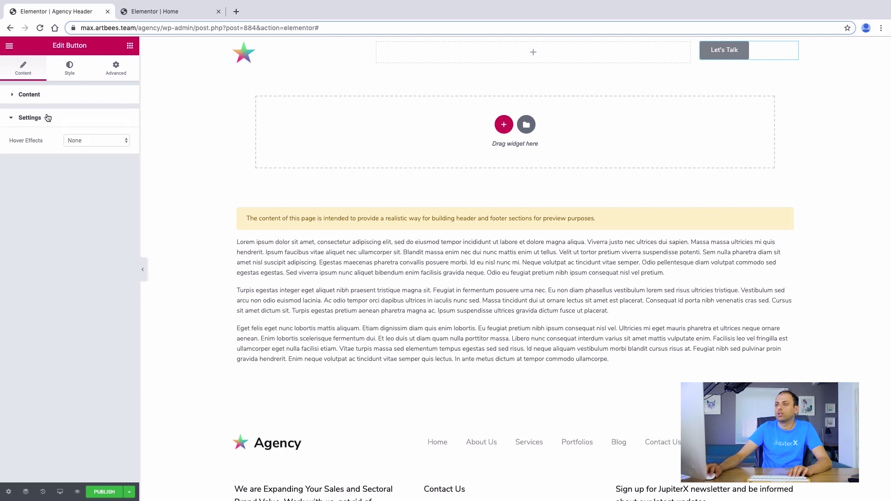
{"action": "left_click", "coordinate": [50, 96]}
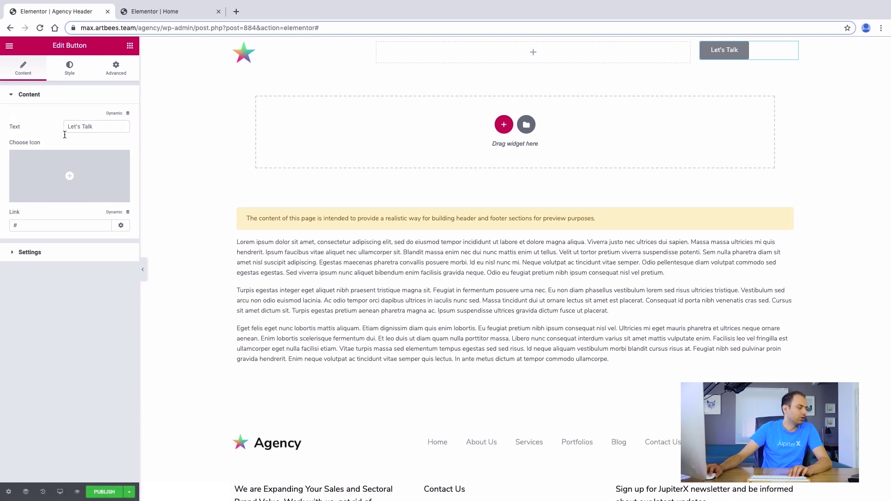
{"action": "left_click", "coordinate": [41, 222]}
{"action": "type", "text": "contact"}
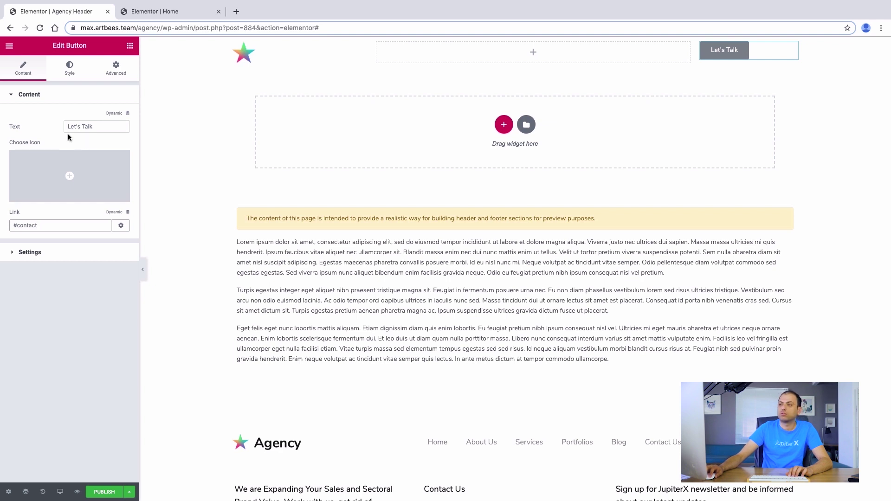
{"action": "left_click", "coordinate": [56, 254]}
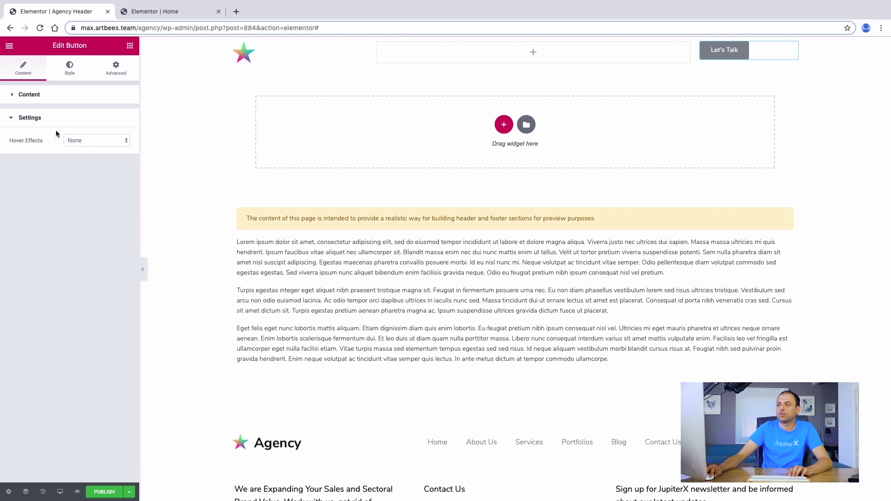
{"action": "left_click", "coordinate": [69, 140]}
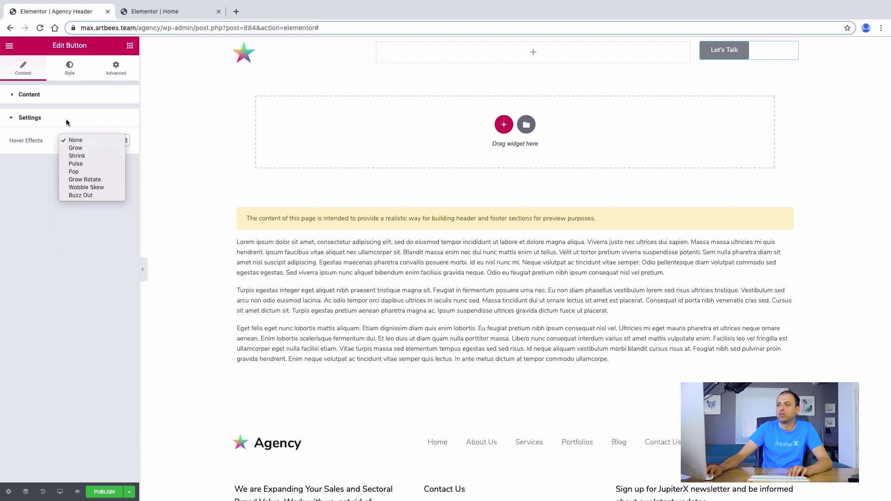
{"action": "left_click", "coordinate": [84, 207]}
{"action": "left_click", "coordinate": [40, 120]}
{"action": "left_click", "coordinate": [53, 104]}
Give the header button's normal state a classic background in color #4181ef
{"action": "left_click", "coordinate": [67, 72]}
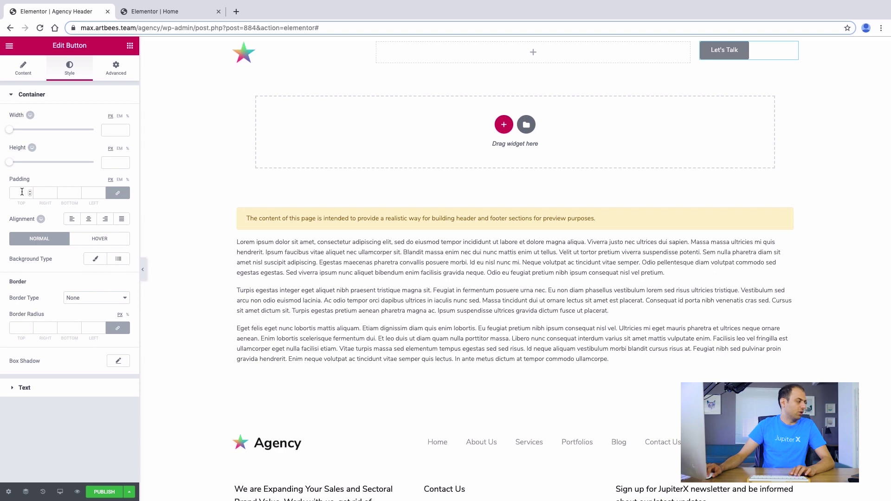
{"action": "left_click", "coordinate": [94, 260]}
{"action": "left_click", "coordinate": [114, 279]}
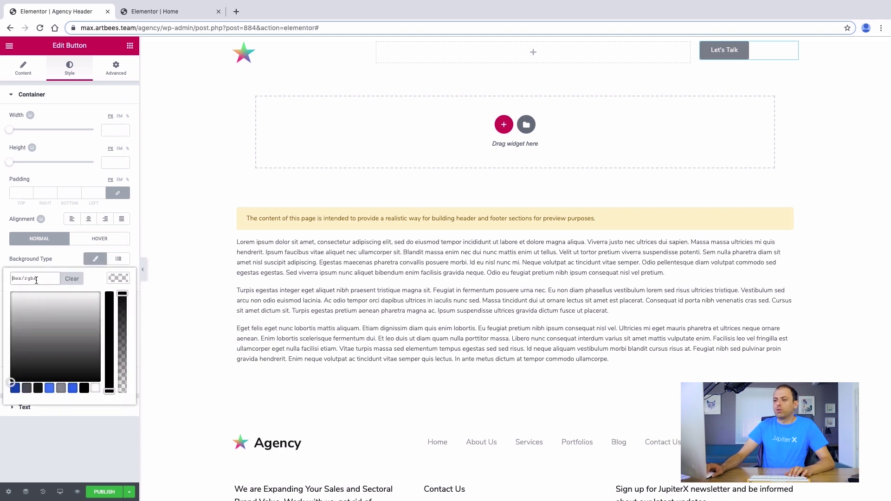
{"action": "left_click", "coordinate": [36, 281]}
{"action": "type", "text": "4181"}
{"action": "key", "text": "Return"}
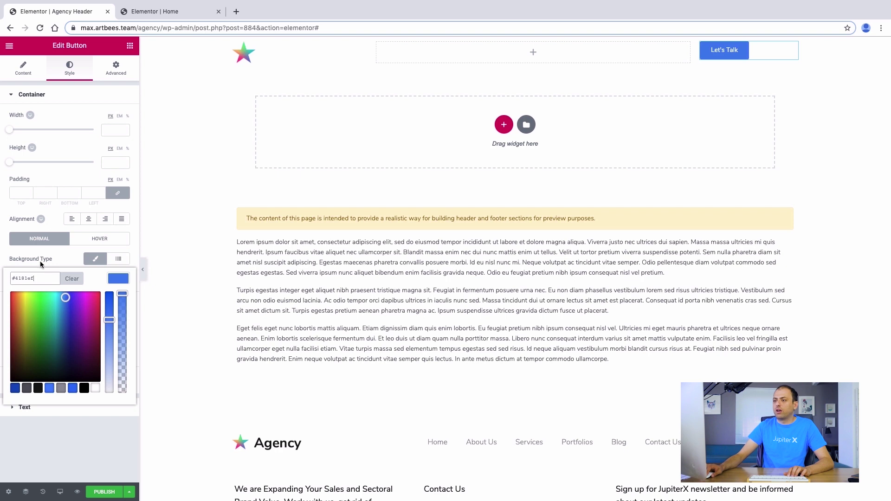
{"action": "left_click", "coordinate": [59, 255]}
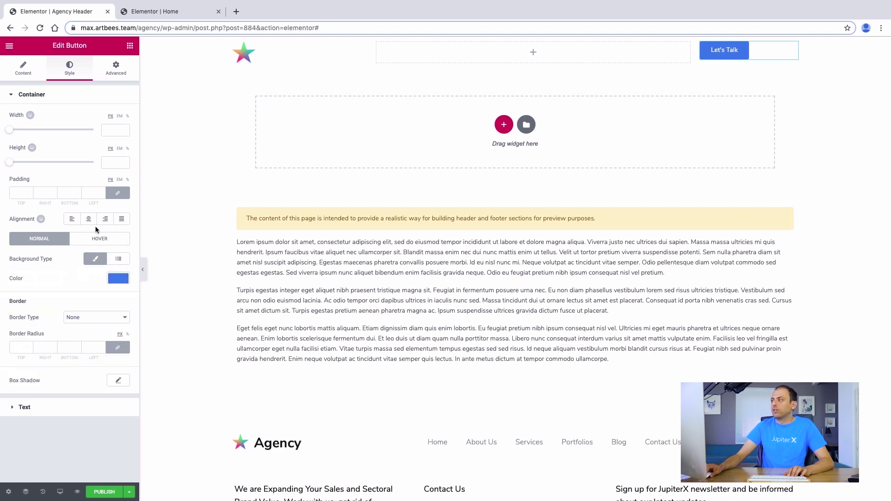
Center the button in its column and set its padding to 17 px top and bottom, 30 px right and left
{"action": "double_click", "coordinate": [68, 244]}
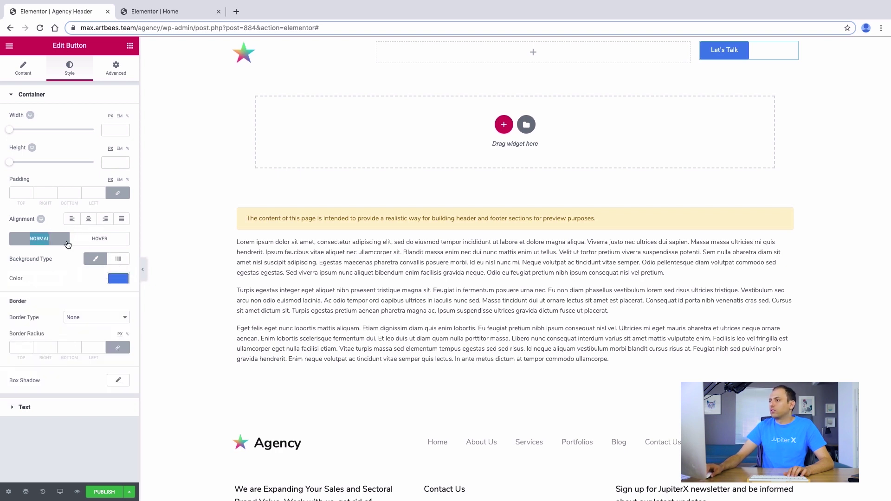
{"action": "left_click", "coordinate": [26, 192]}
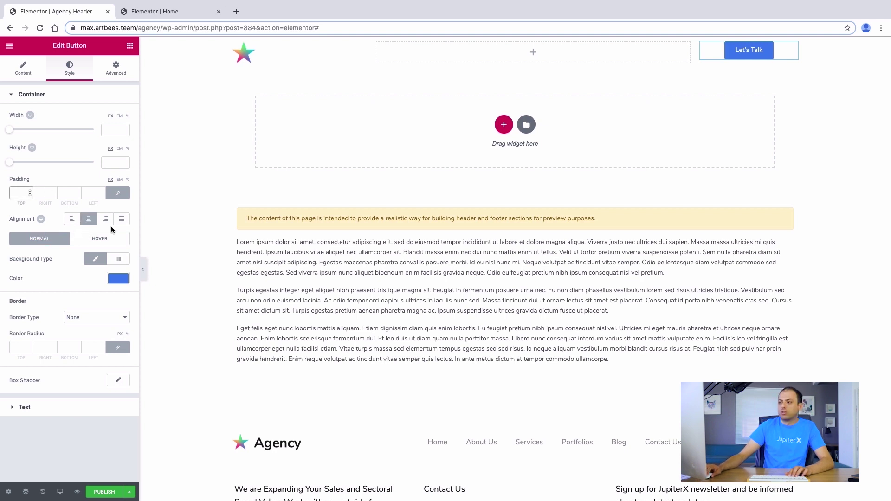
{"action": "type", "text": "0"}
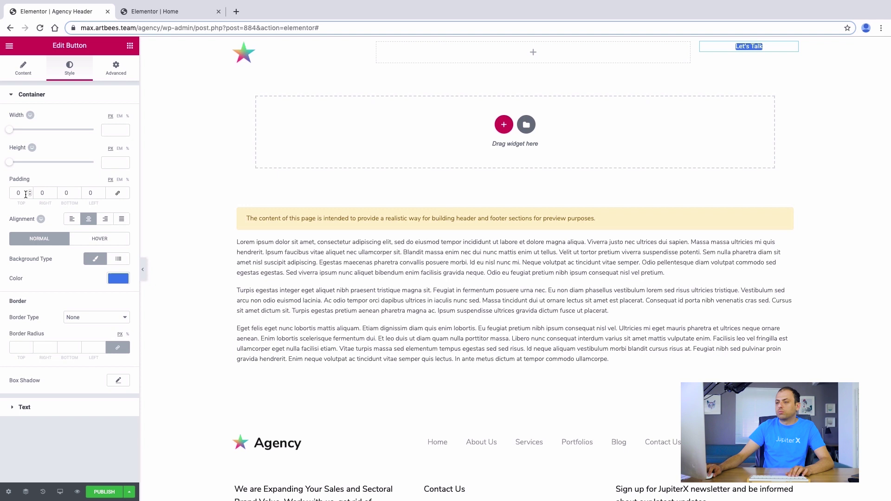
{"action": "left_click", "coordinate": [45, 194]}
{"action": "double_click", "coordinate": [26, 195]}
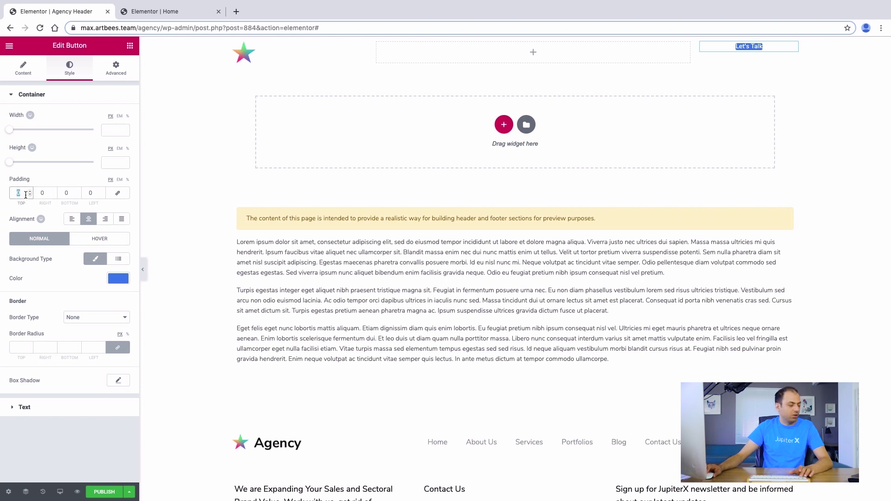
{"action": "type", "text": "17"}
{"action": "left_click", "coordinate": [66, 195]}
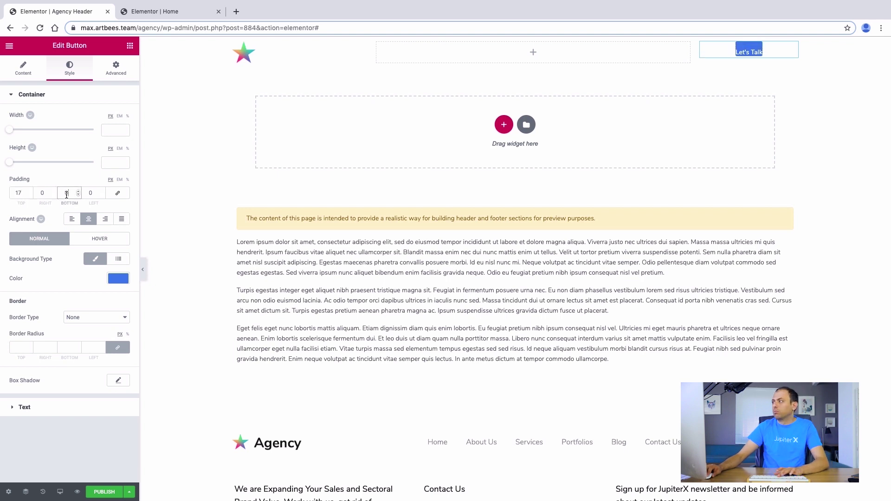
{"action": "type", "text": "17"}
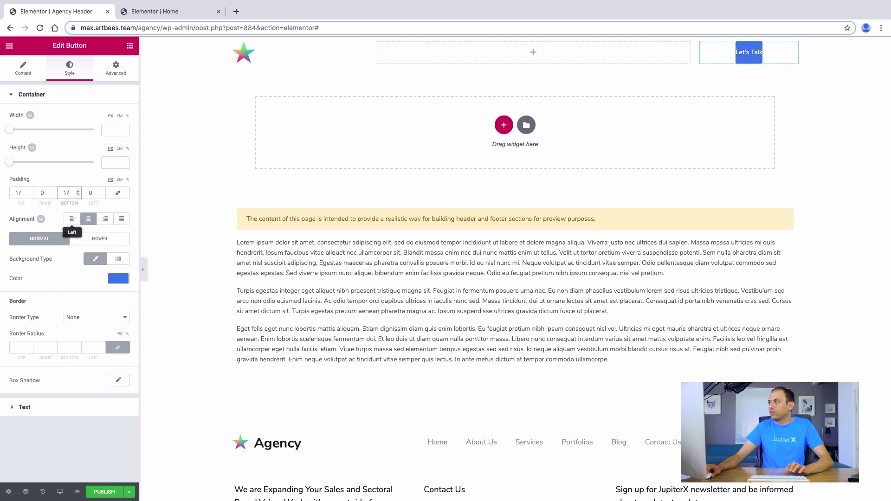
{"action": "left_click", "coordinate": [42, 195]}
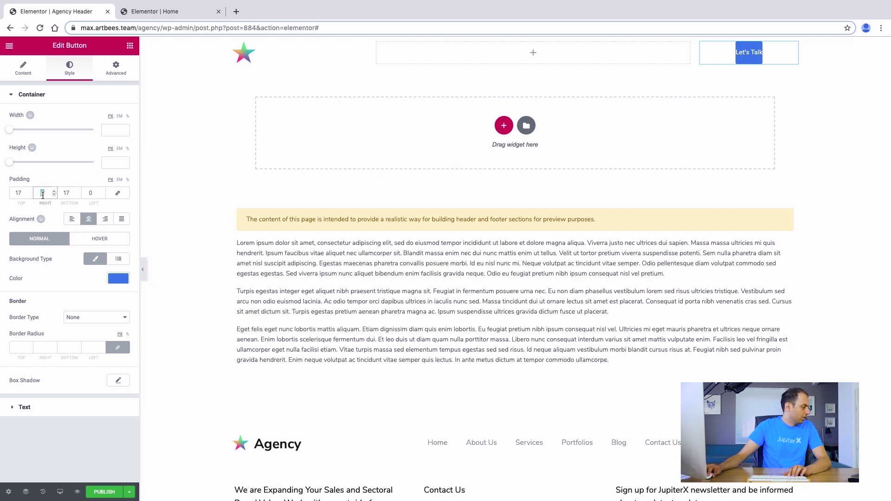
{"action": "type", "text": "30"}
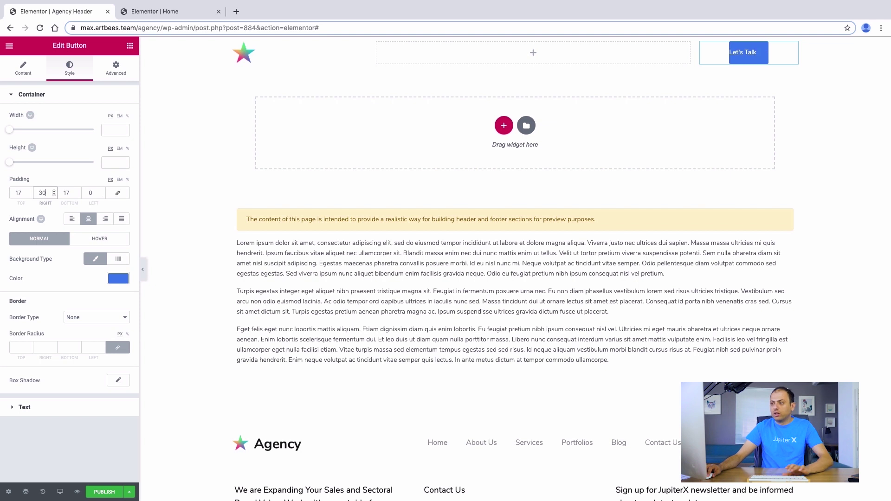
{"action": "left_click", "coordinate": [88, 195]}
{"action": "type", "text": "30"}
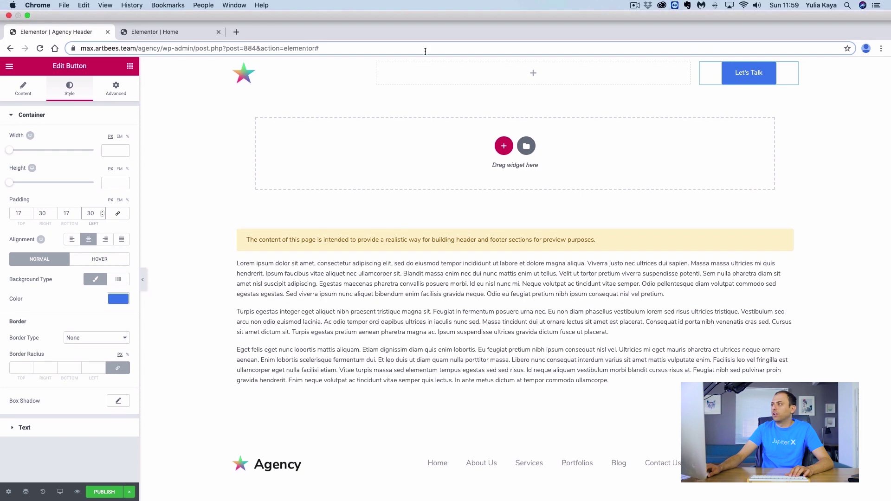
Check the landing page's button, and set the header button's text weight to 700 and size to 16 px
{"action": "left_click", "coordinate": [153, 14]}
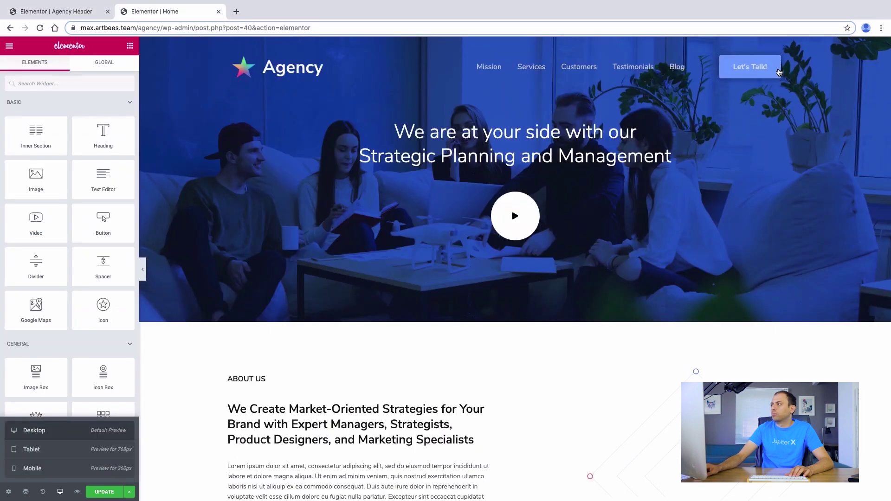
{"action": "left_click", "coordinate": [59, 18]}
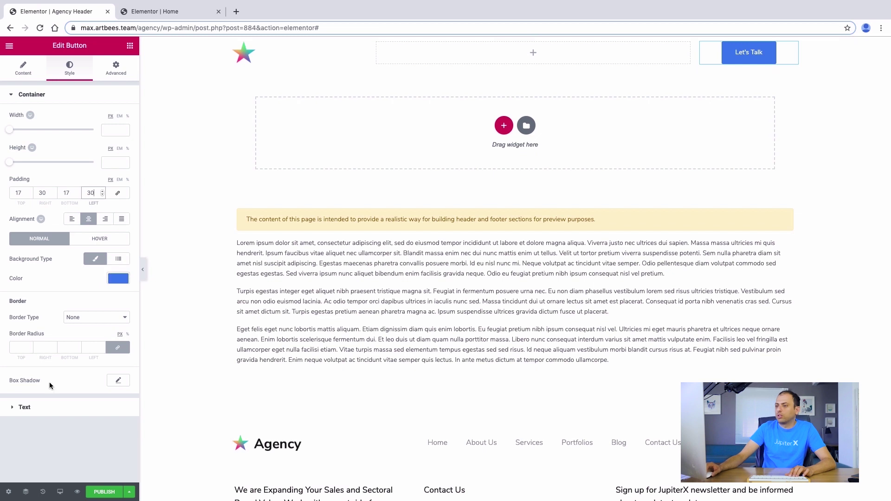
{"action": "left_click", "coordinate": [27, 407]}
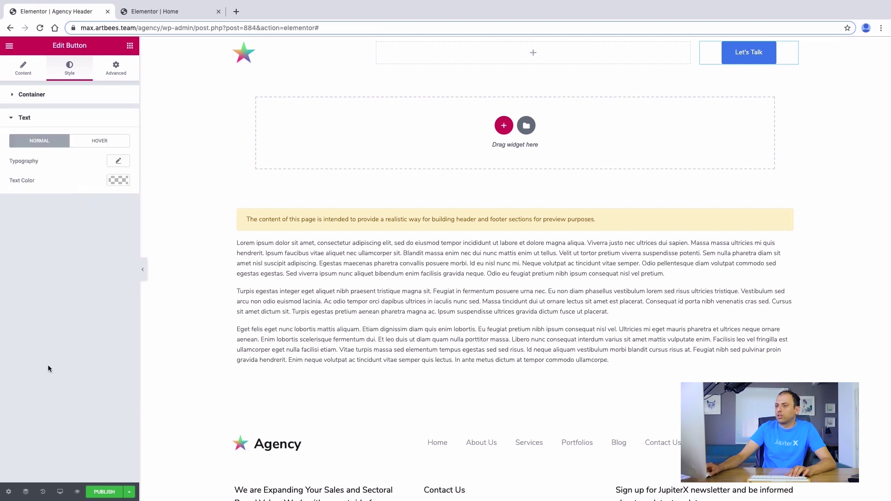
{"action": "left_click", "coordinate": [119, 161]}
{"action": "left_click", "coordinate": [93, 238]}
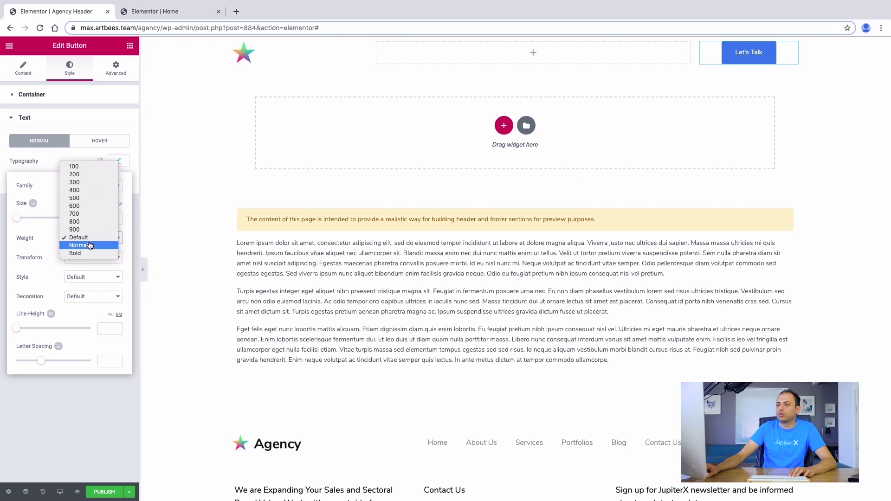
{"action": "left_click", "coordinate": [90, 219]}
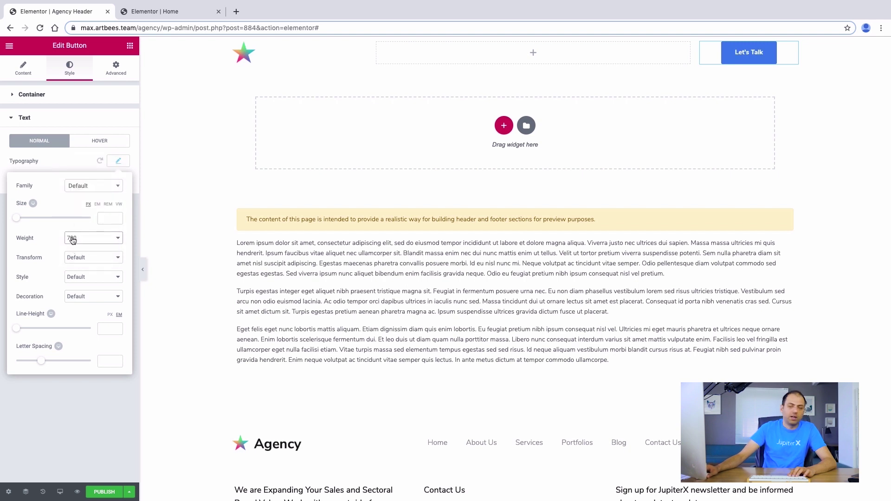
{"action": "left_click_drag", "start_coordinate": [17, 222], "coordinate": [23, 223]}
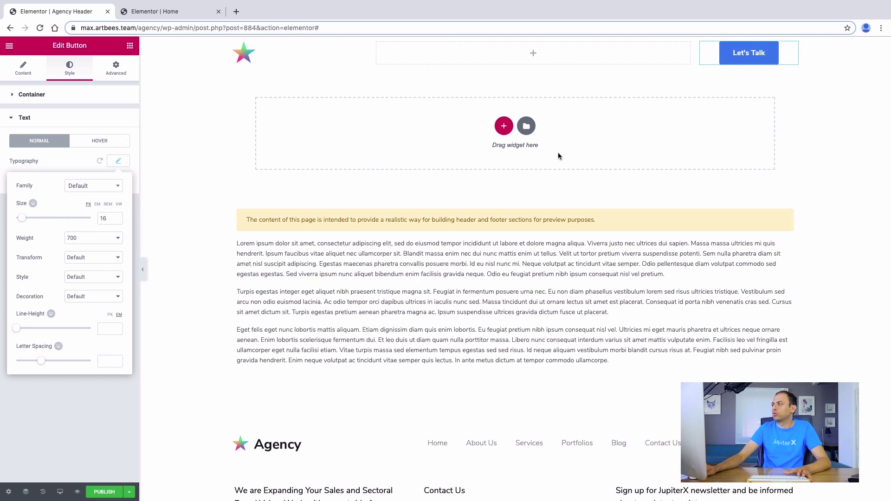
{"action": "left_click", "coordinate": [57, 162]}
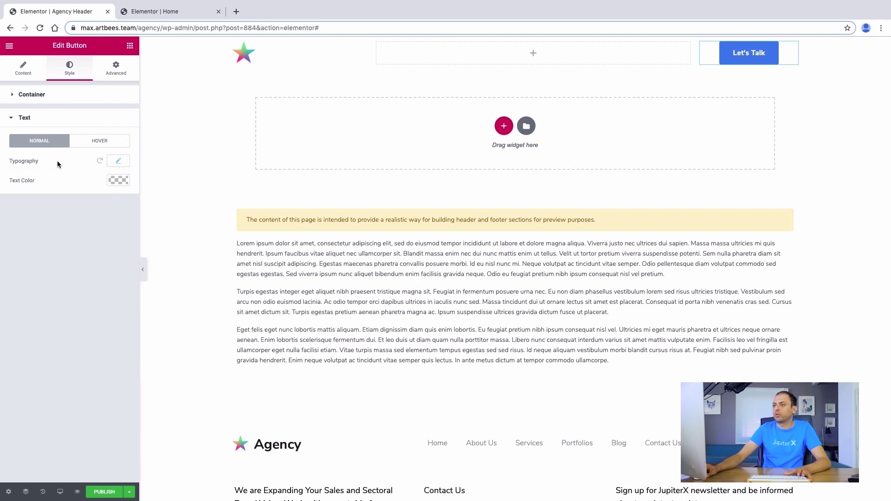
Copy the color code #4181ef from the button's normal background
{"action": "left_click", "coordinate": [51, 99]}
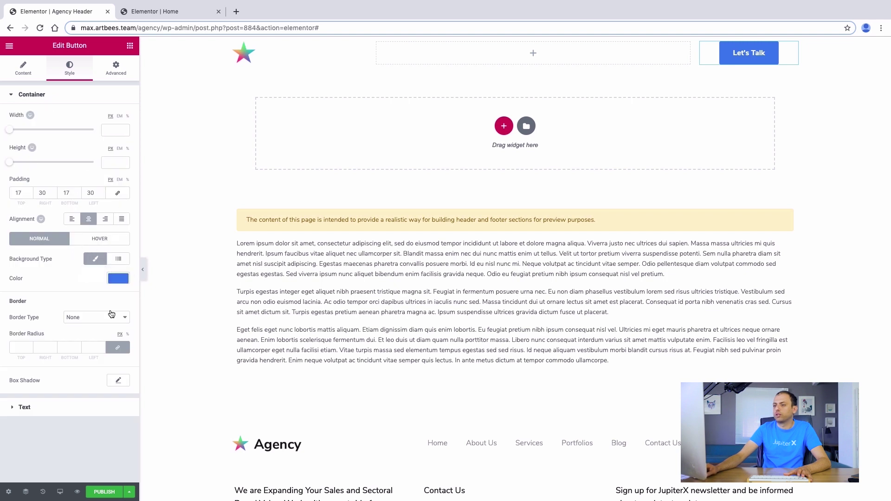
{"action": "left_click", "coordinate": [117, 279]}
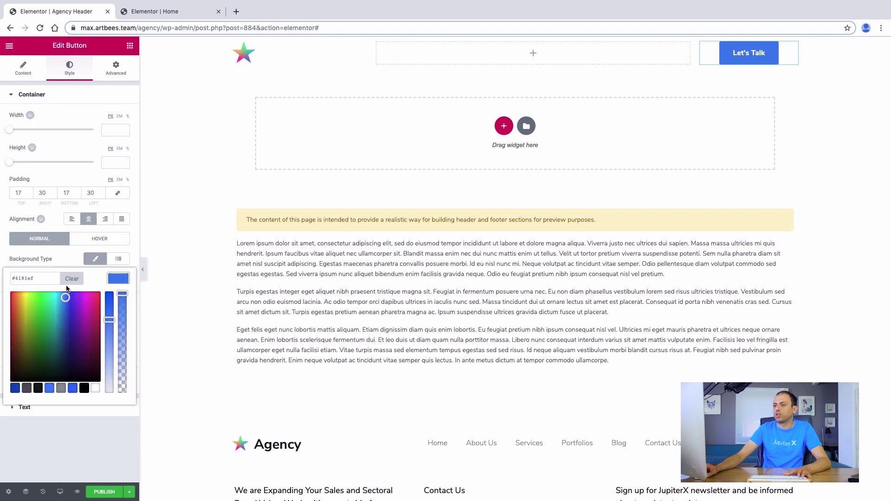
{"action": "triple_click", "coordinate": [40, 280]}
{"action": "right_click", "coordinate": [29, 280]}
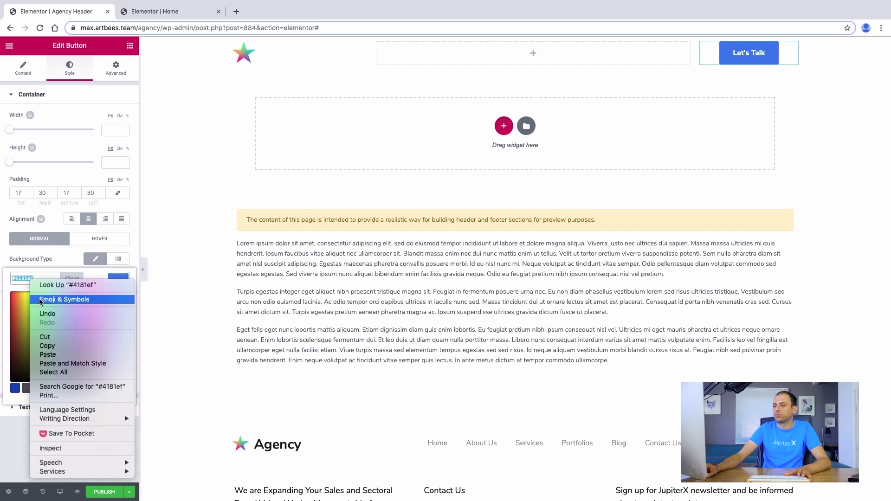
{"action": "left_click", "coordinate": [44, 346]}
{"action": "left_click", "coordinate": [44, 261]}
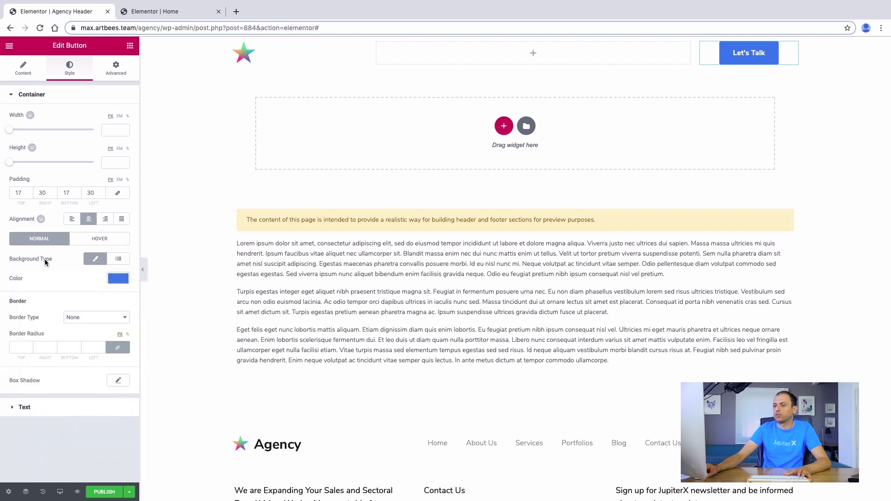
Set the button's normal text color to the copied #4181ef
{"action": "left_click", "coordinate": [29, 407]}
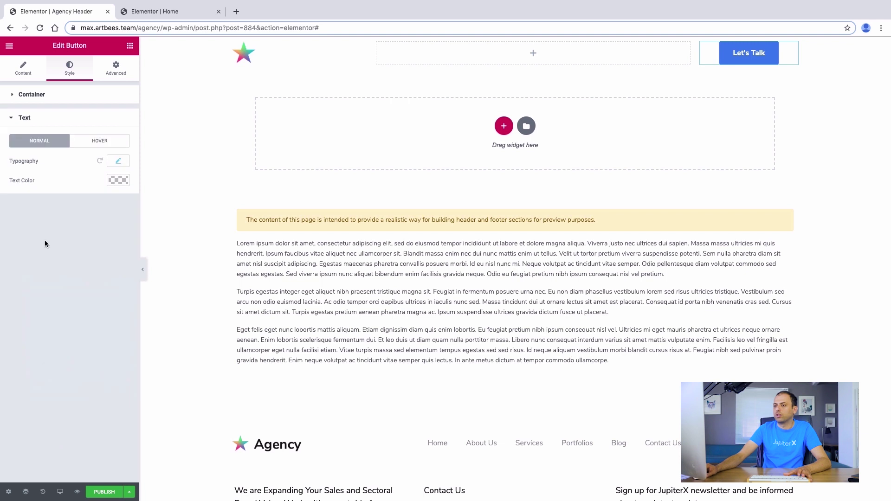
{"action": "left_click", "coordinate": [113, 180]}
{"action": "left_click", "coordinate": [31, 181]}
{"action": "right_click", "coordinate": [31, 184]}
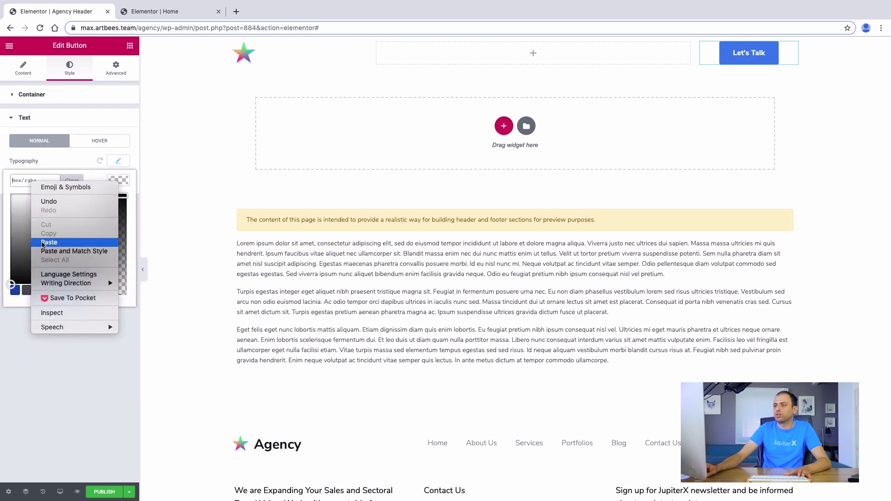
{"action": "left_click", "coordinate": [44, 243]}
{"action": "left_click", "coordinate": [48, 161]}
Set the button's hover text color to white
{"action": "left_click", "coordinate": [99, 144]}
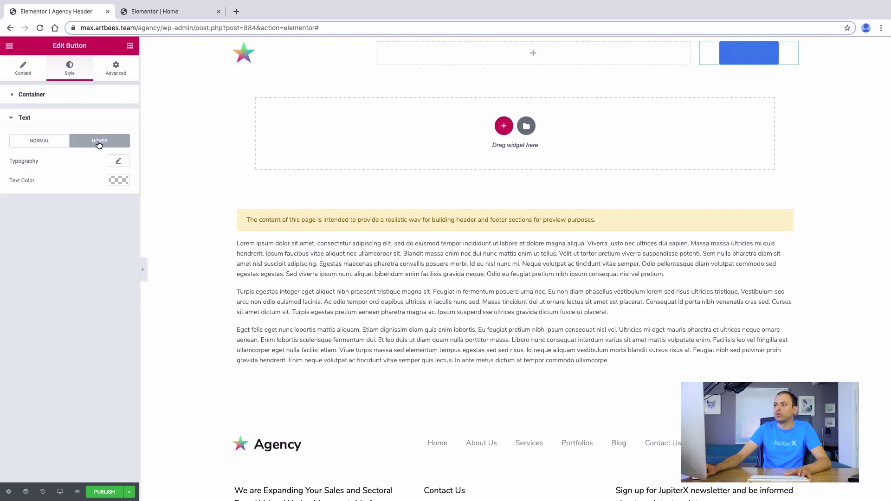
{"action": "left_click", "coordinate": [115, 181]}
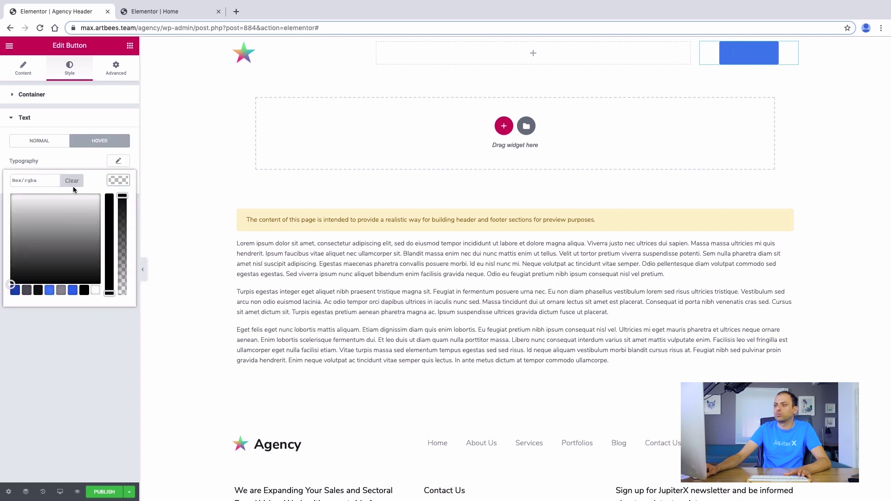
{"action": "left_click", "coordinate": [95, 290]}
{"action": "left_click", "coordinate": [88, 328]}
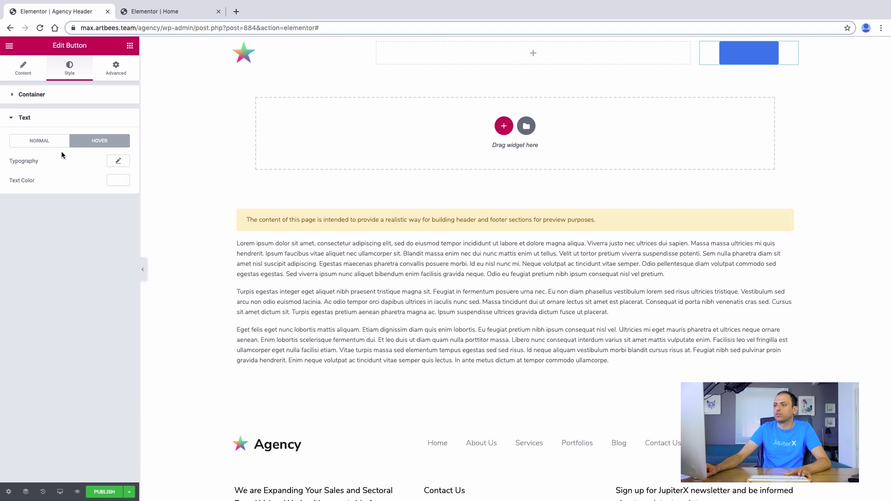
Change the button's normal background color to white
{"action": "left_click", "coordinate": [27, 97]}
{"action": "left_click", "coordinate": [111, 280]}
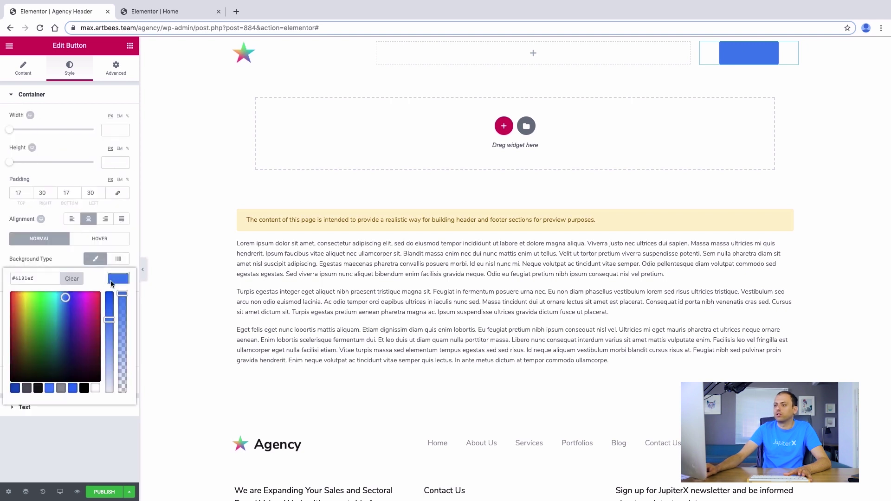
{"action": "left_click", "coordinate": [97, 388]}
{"action": "left_click", "coordinate": [81, 446]}
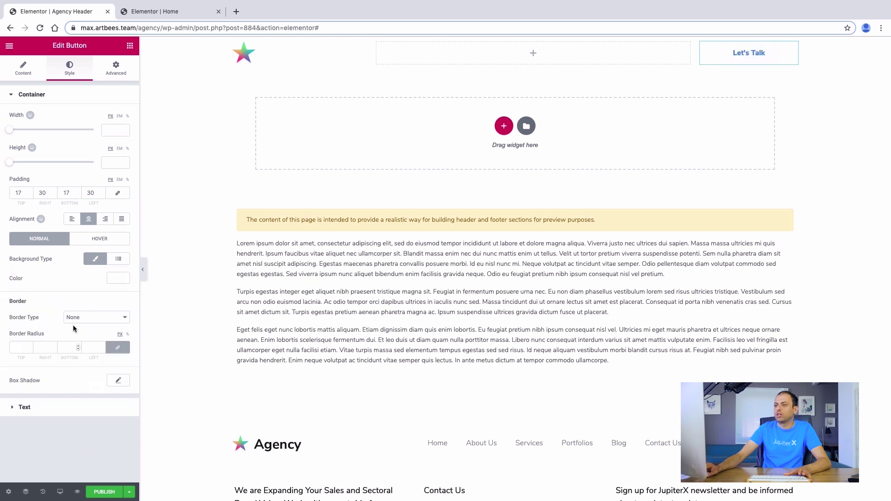
Give the button's hover state a classic background in the copied #4181ef and a border radius of 3 px
{"action": "left_click", "coordinate": [89, 240]}
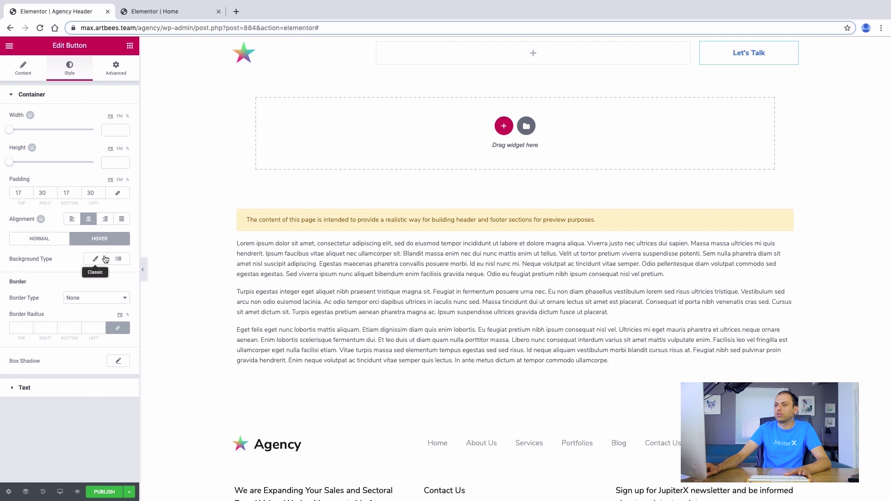
{"action": "left_click", "coordinate": [95, 258]}
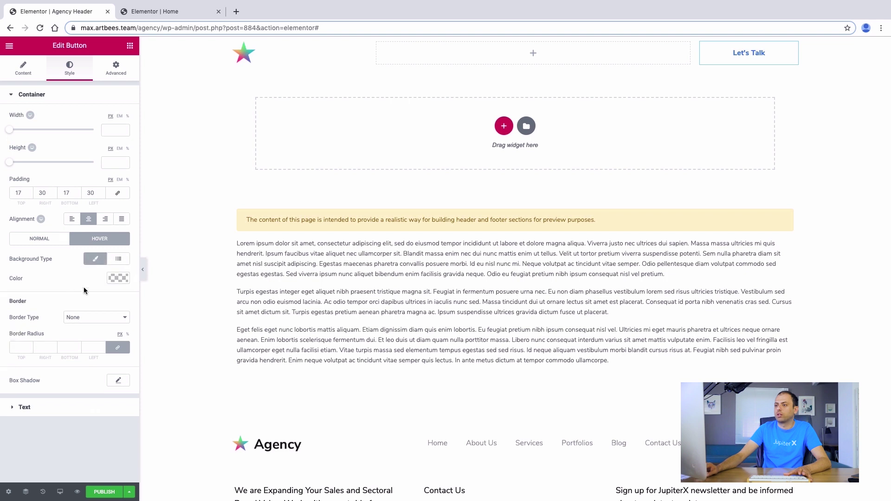
{"action": "left_click", "coordinate": [112, 279]}
{"action": "right_click", "coordinate": [25, 277]}
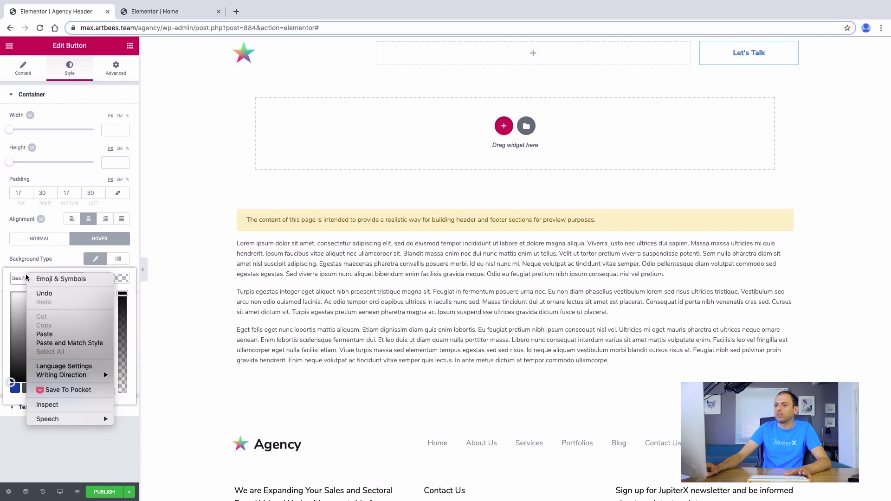
{"action": "left_click", "coordinate": [45, 335]}
{"action": "left_click", "coordinate": [51, 421]}
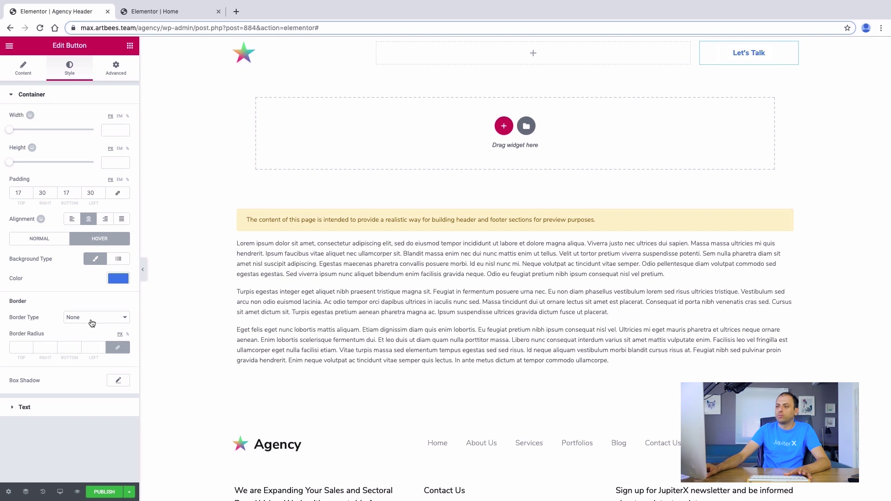
{"action": "left_click", "coordinate": [28, 347]}
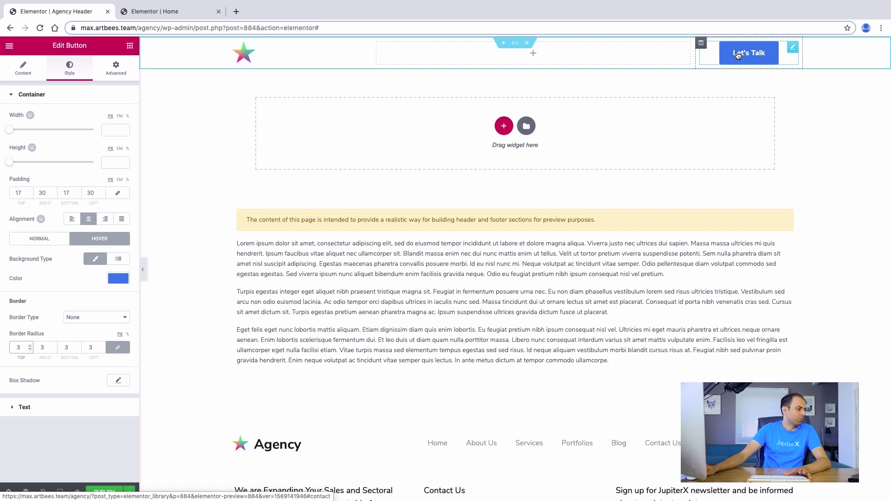
{"action": "left_click", "coordinate": [115, 380]}
{"action": "scroll", "coordinate": [112, 392], "scroll_direction": "down", "scroll_amount": 1}
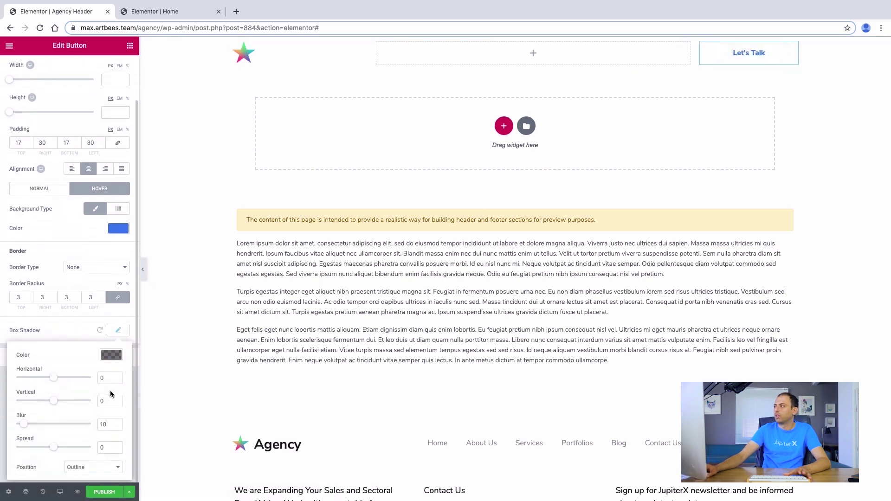
{"action": "left_click", "coordinate": [116, 330]}
{"action": "left_click", "coordinate": [116, 335]}
{"action": "left_click", "coordinate": [100, 330]}
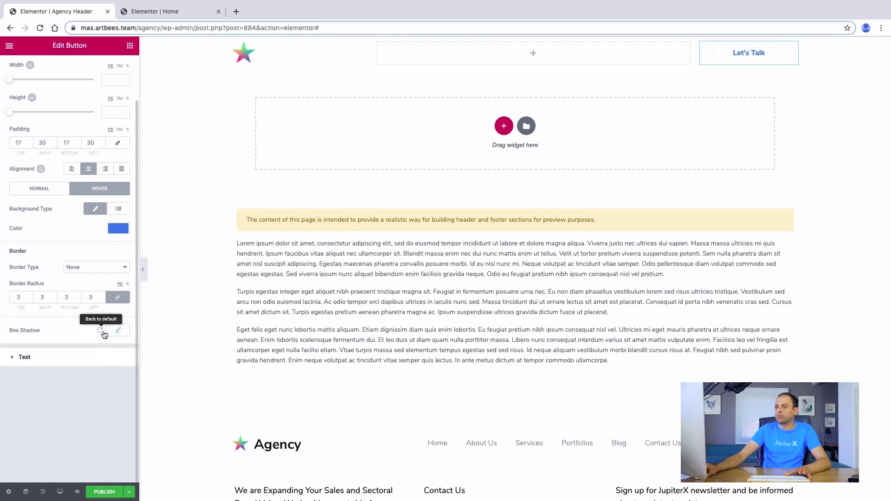
{"action": "scroll", "coordinate": [102, 330], "scroll_direction": "up", "scroll_amount": 1}
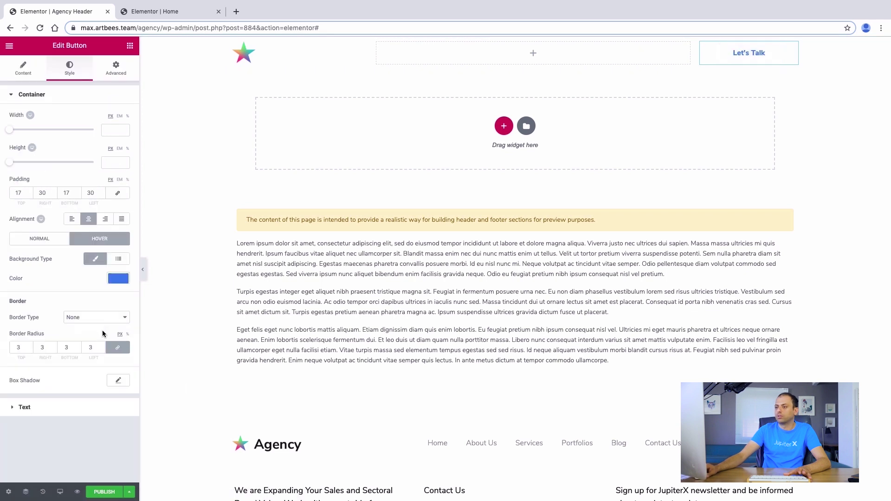
Enable the default box shadow for the button's normal state
{"action": "left_click", "coordinate": [44, 240]}
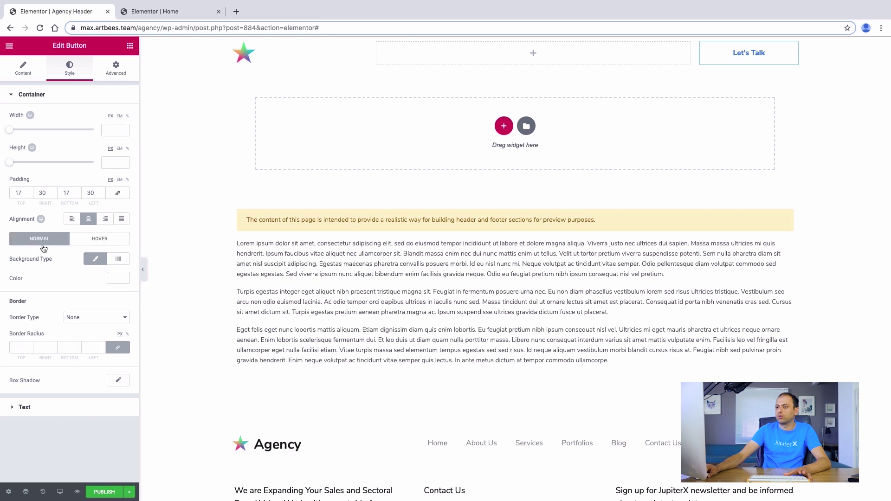
{"action": "left_click", "coordinate": [119, 382]}
{"action": "left_click", "coordinate": [198, 316]}
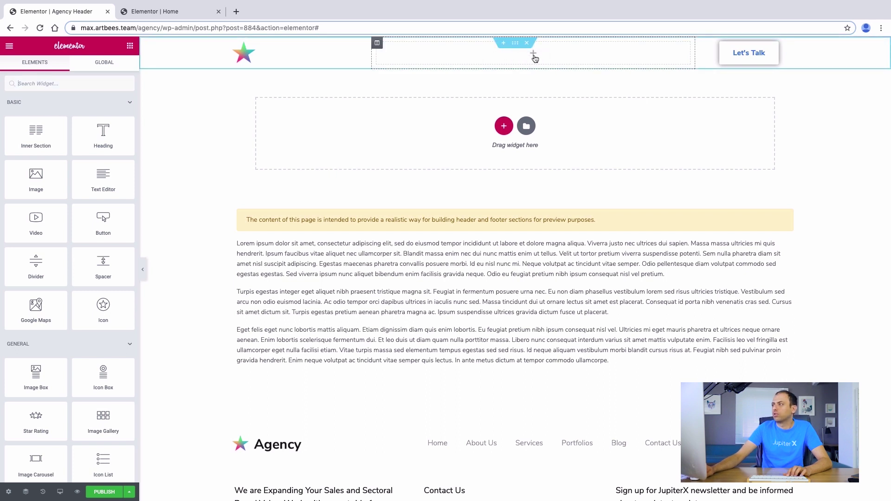
Search the widgets for "menu" and place the Jupiter X Navigation Menu in the header's empty middle column
{"action": "left_click", "coordinate": [53, 79]}
{"action": "type", "text": "menu"}
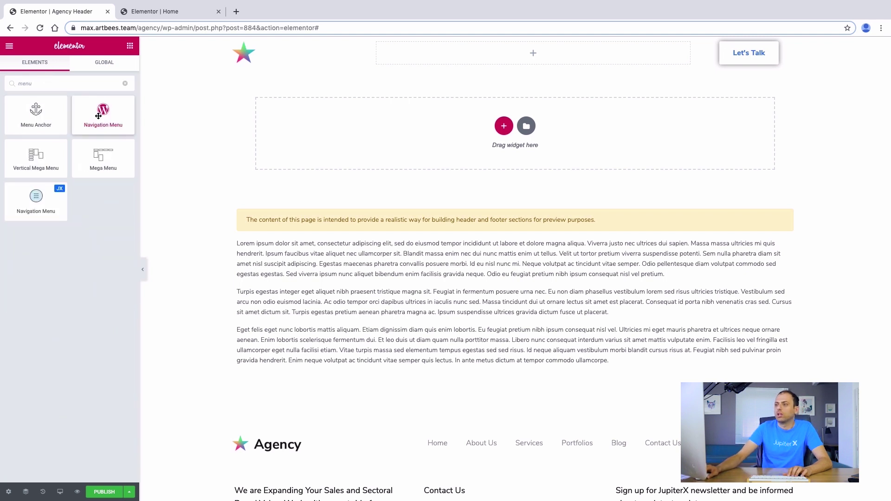
{"action": "left_click_drag", "start_coordinate": [35, 204], "coordinate": [516, 61]}
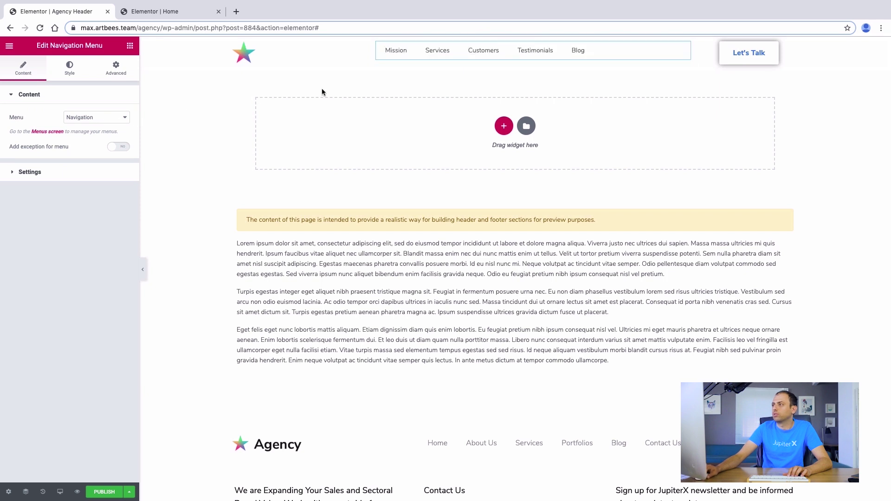
{"action": "left_click", "coordinate": [114, 118]}
{"action": "left_click", "coordinate": [114, 118]}
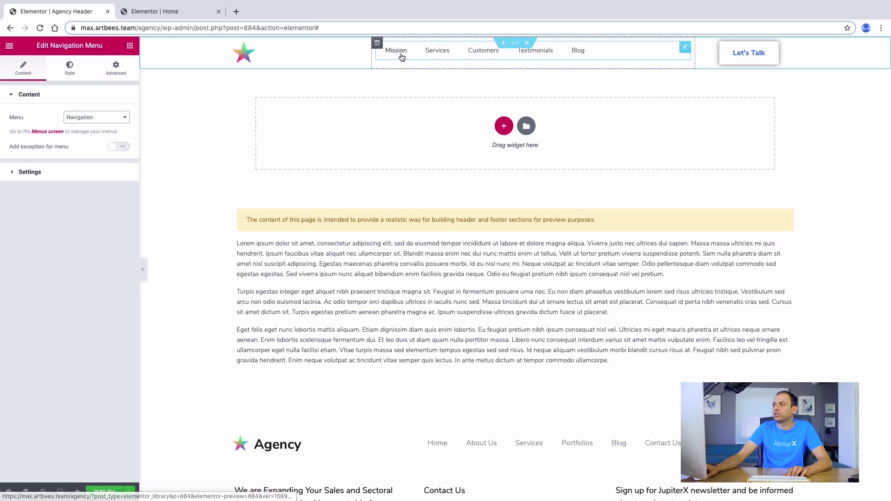
Set the text alignment of the column holding the navigation menu to right
{"action": "left_click", "coordinate": [339, 59]}
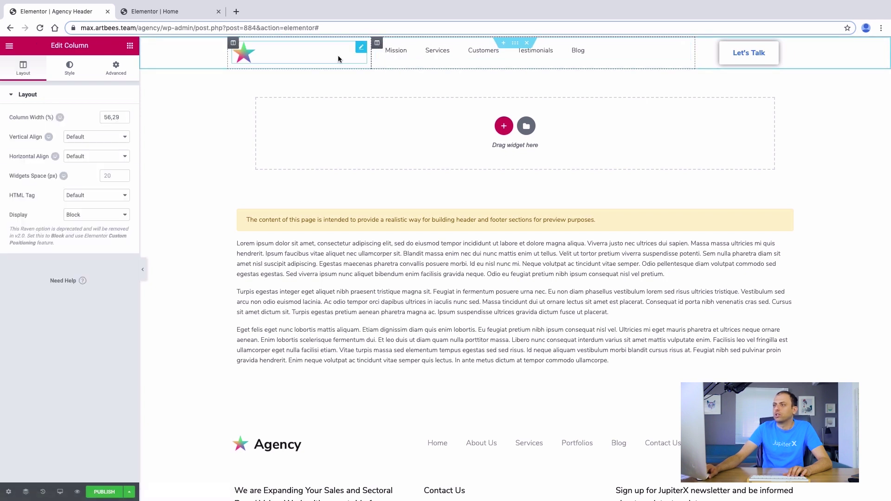
{"action": "left_click", "coordinate": [71, 80]}
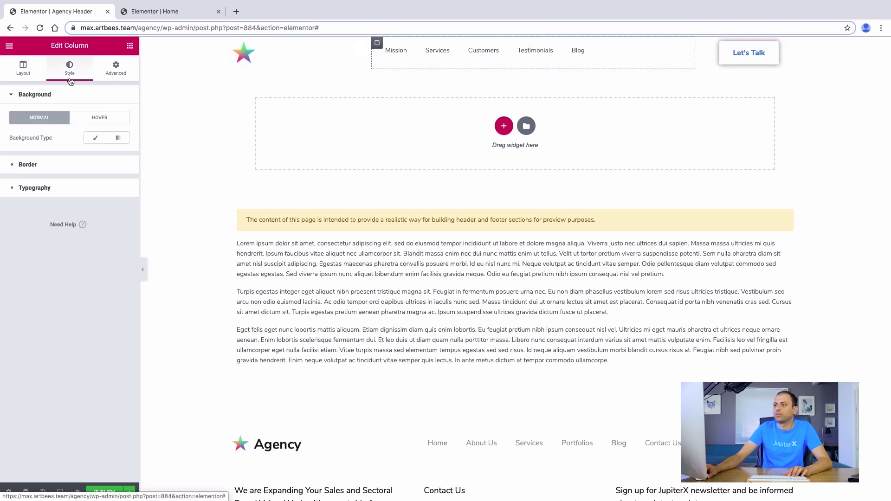
{"action": "left_click", "coordinate": [46, 164]}
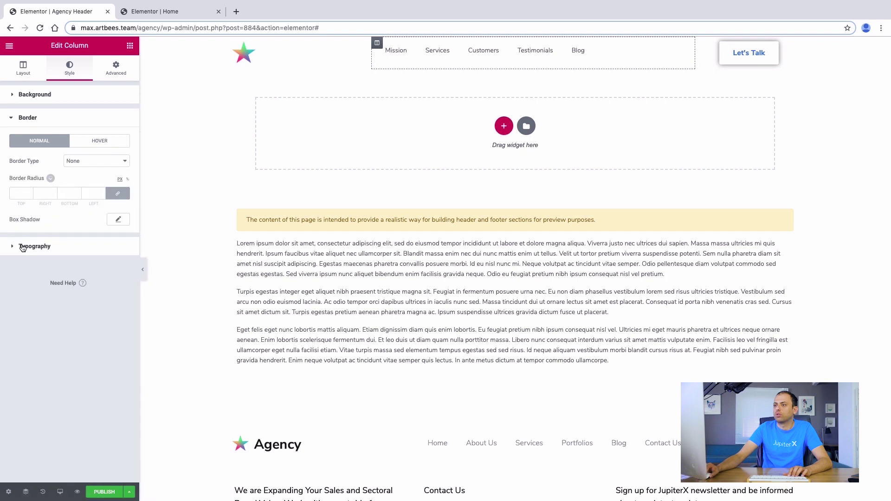
{"action": "left_click", "coordinate": [22, 247]}
{"action": "left_click", "coordinate": [119, 279]}
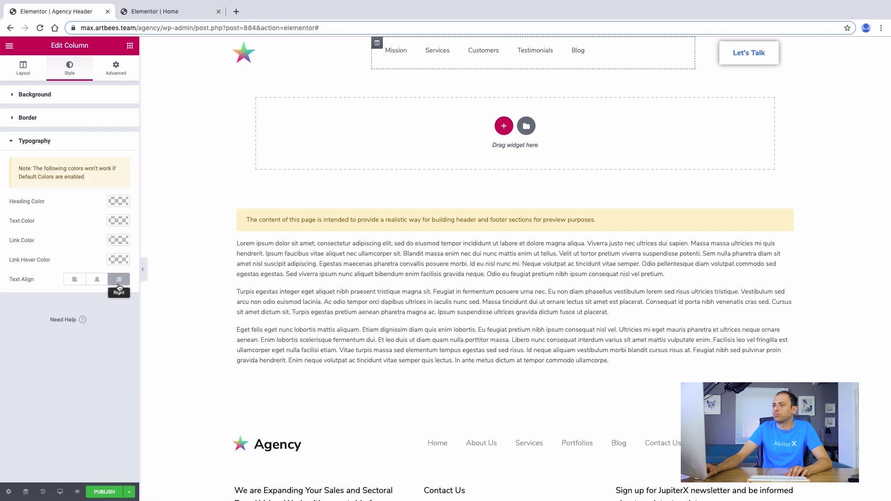
Align the navigation menu's items to the right
{"action": "left_click", "coordinate": [425, 52]}
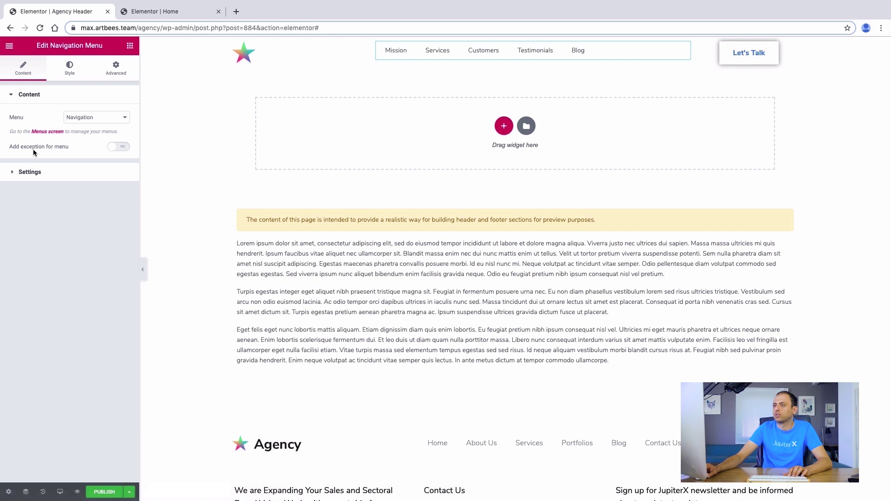
{"action": "left_click", "coordinate": [32, 171]}
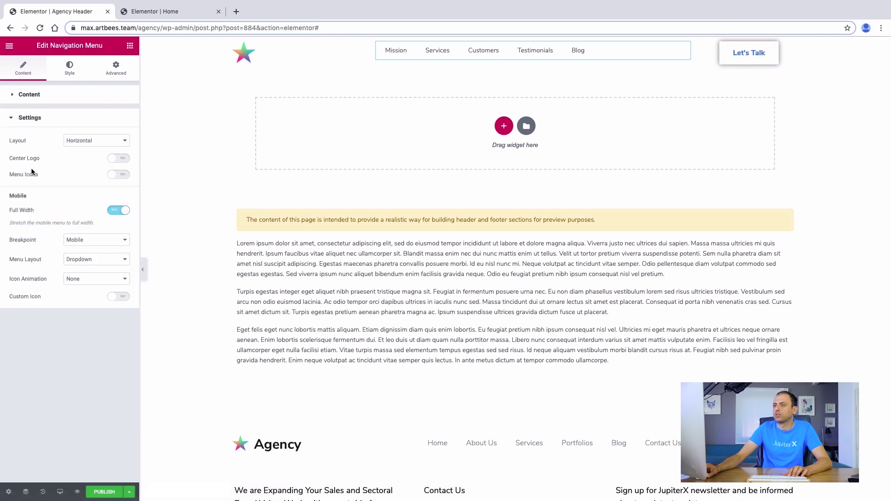
{"action": "left_click", "coordinate": [70, 69]}
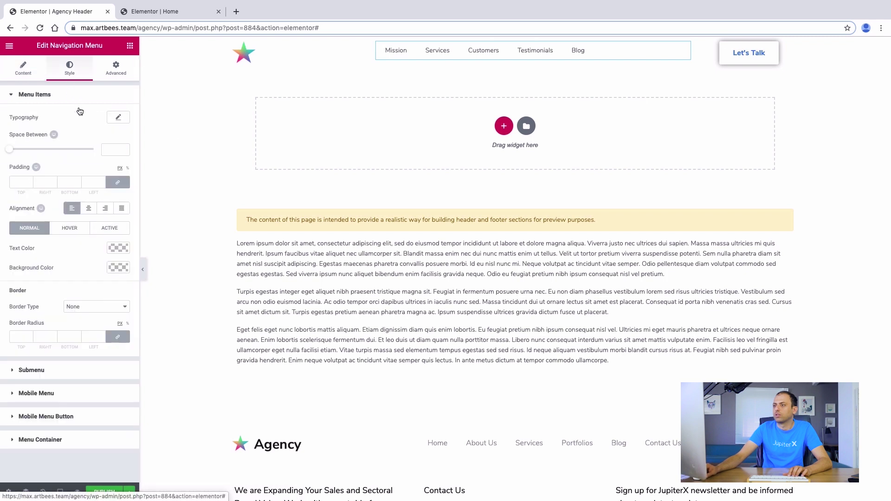
{"action": "left_click", "coordinate": [105, 208]}
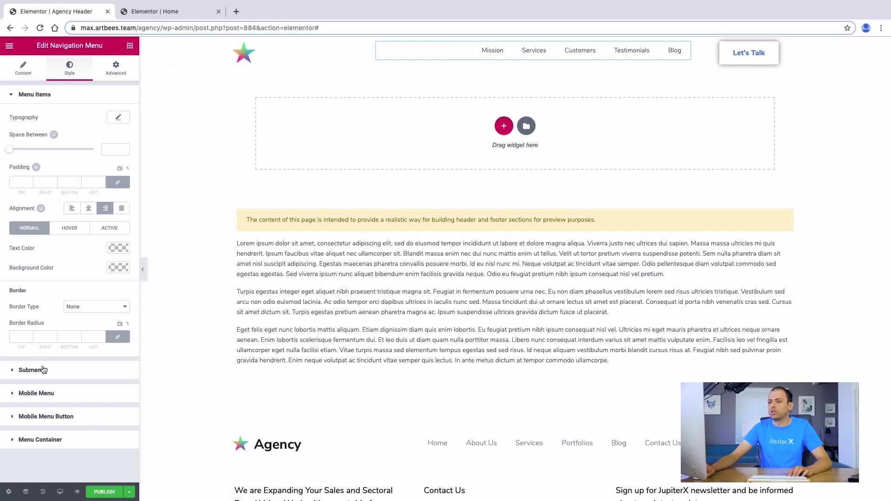
Set the menu items' normal text color to #c8c9cc
{"action": "left_click", "coordinate": [111, 249]}
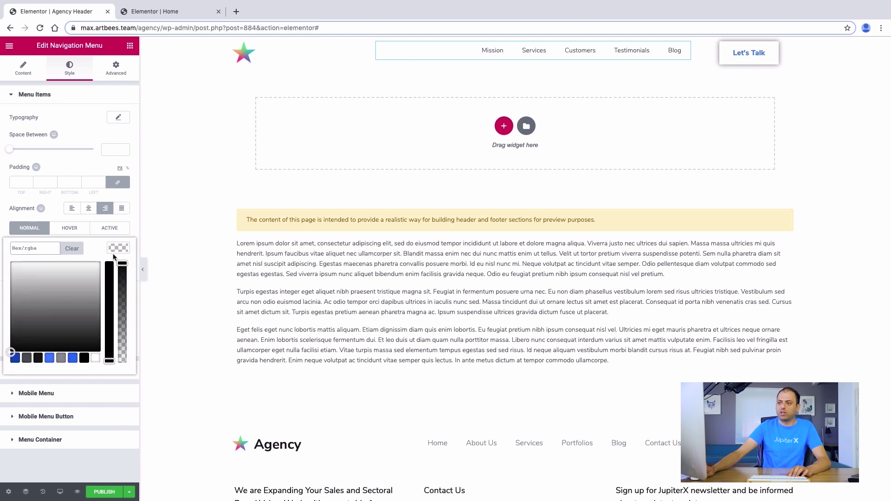
{"action": "type", "text": "#c8c9cc"}
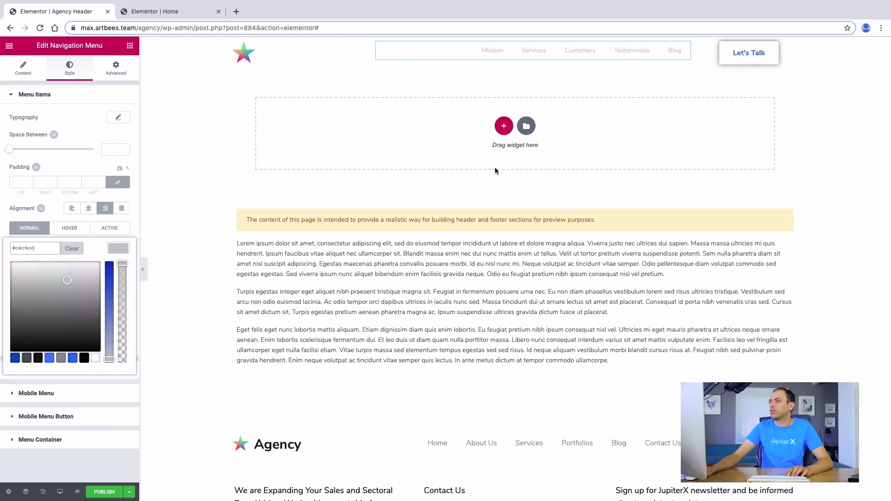
{"action": "left_click", "coordinate": [76, 235]}
Set the menu items' hover text color to white
{"action": "left_click", "coordinate": [70, 228]}
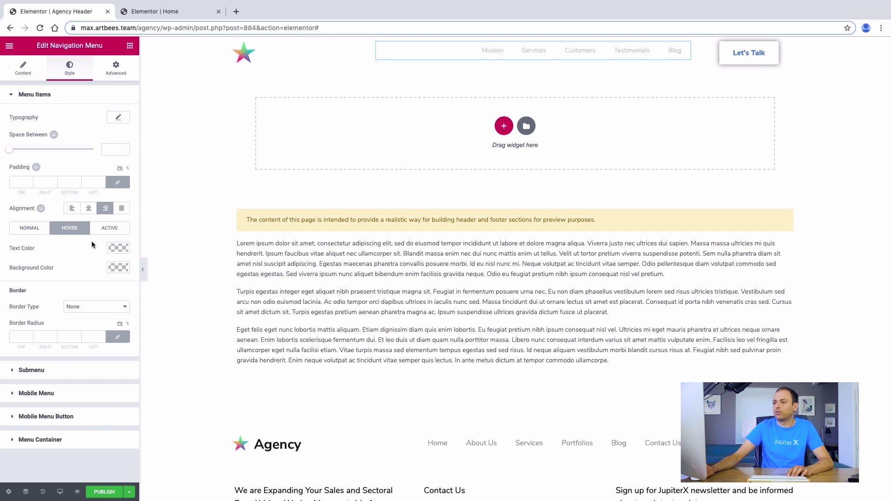
{"action": "left_click", "coordinate": [118, 248]}
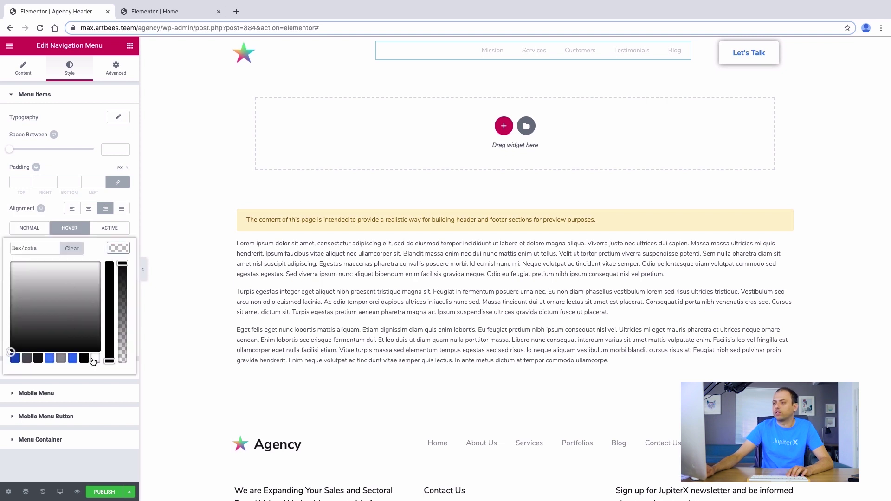
{"action": "left_click", "coordinate": [94, 359]}
{"action": "left_click", "coordinate": [124, 229]}
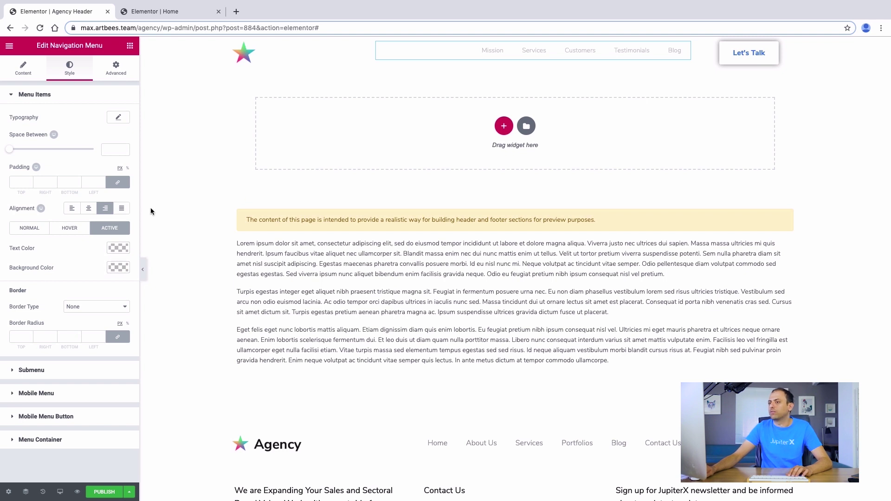
{"action": "left_click", "coordinate": [73, 228]}
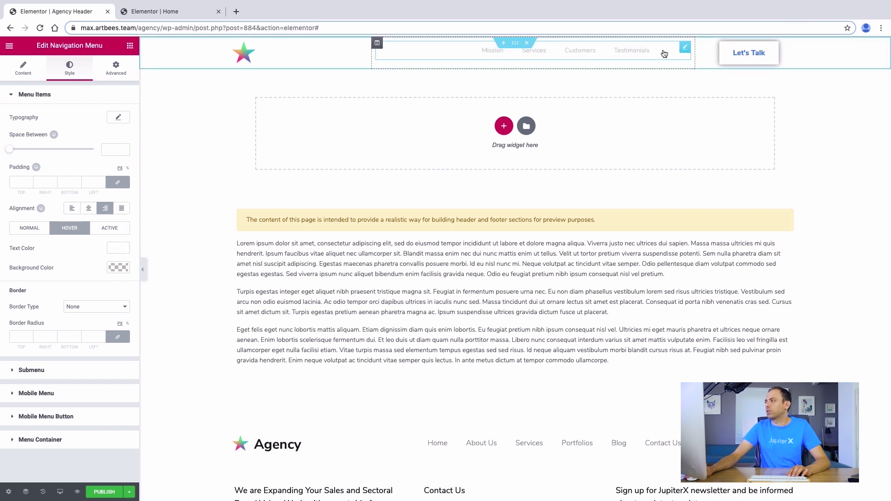
Set the menu items' typography to size 16 px and weight 400
{"action": "left_click", "coordinate": [112, 119]}
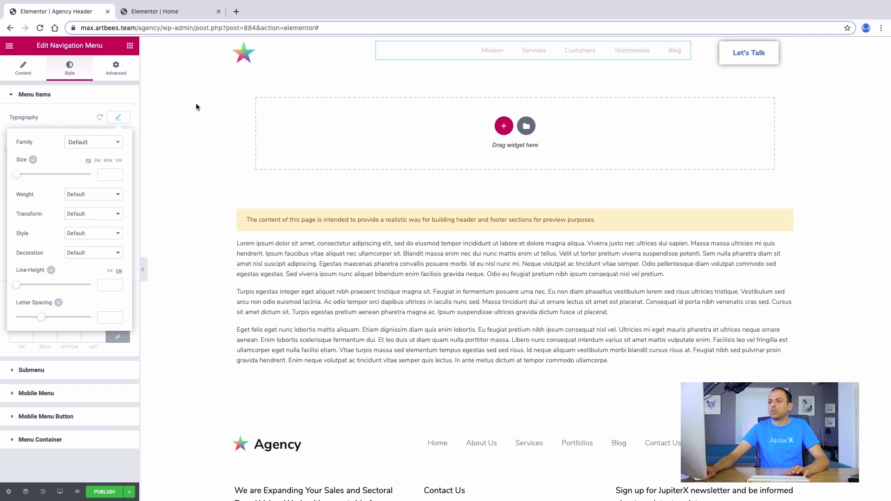
{"action": "left_click", "coordinate": [108, 178]}
{"action": "type", "text": "16"}
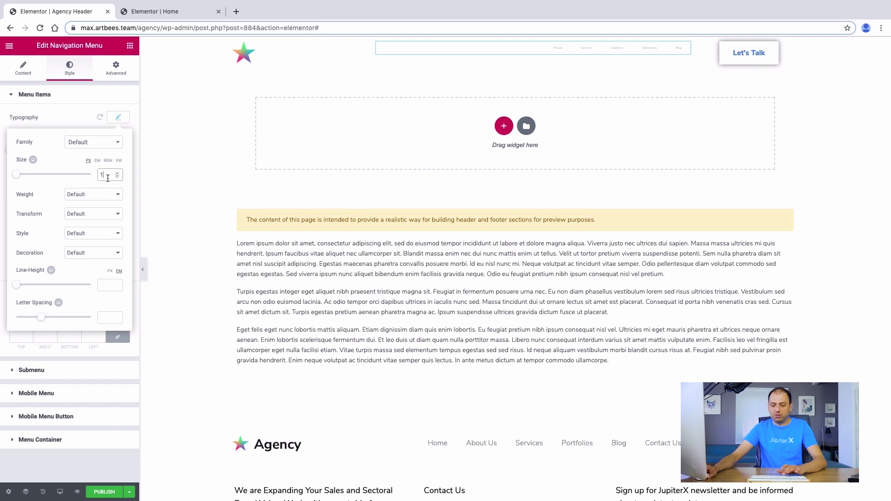
{"action": "left_click", "coordinate": [100, 197]}
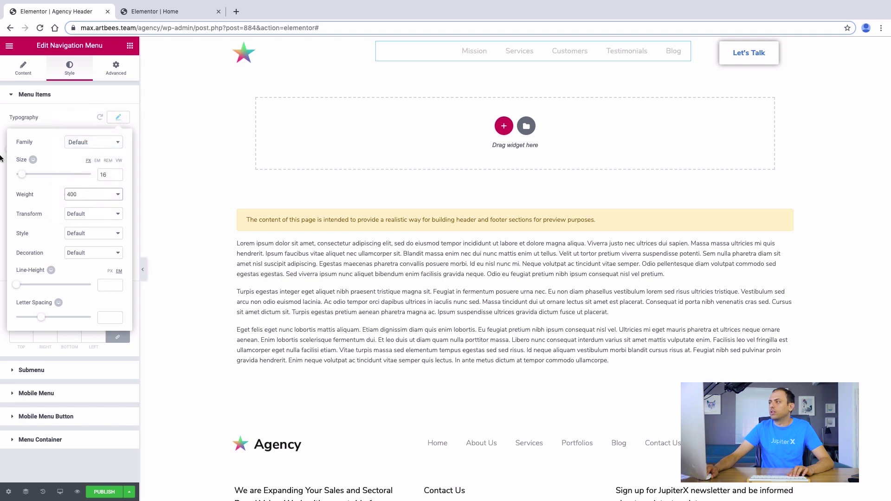
{"action": "left_click", "coordinate": [204, 178]}
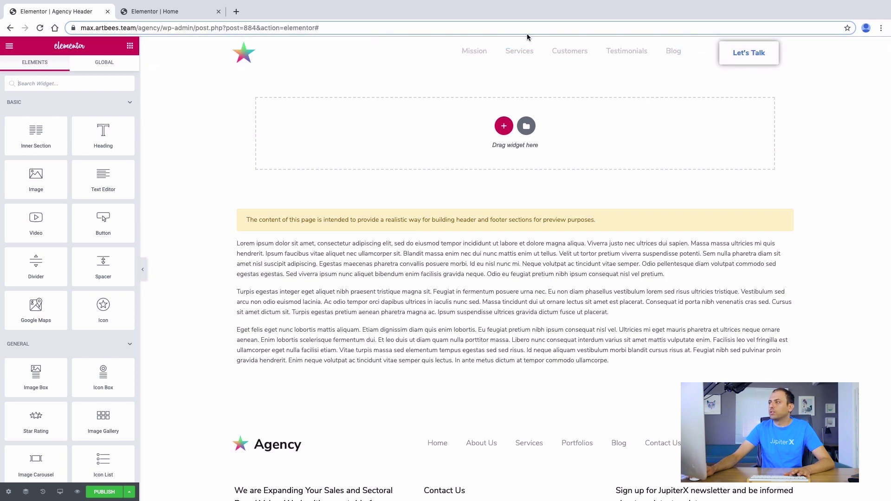
Hide the header section on tablet and mobile, and duplicate the section
{"action": "left_click", "coordinate": [516, 43]}
{"action": "scroll", "coordinate": [51, 341], "scroll_direction": "down", "scroll_amount": 5}
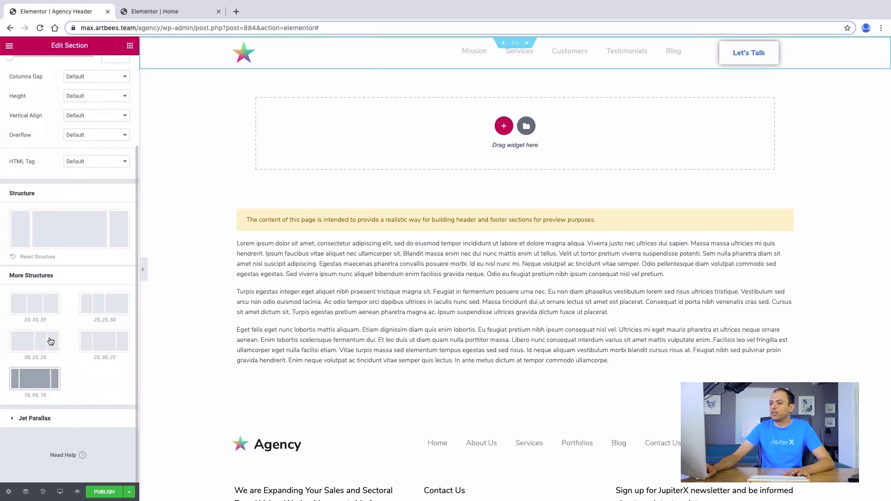
{"action": "scroll", "coordinate": [62, 339], "scroll_direction": "up", "scroll_amount": 3}
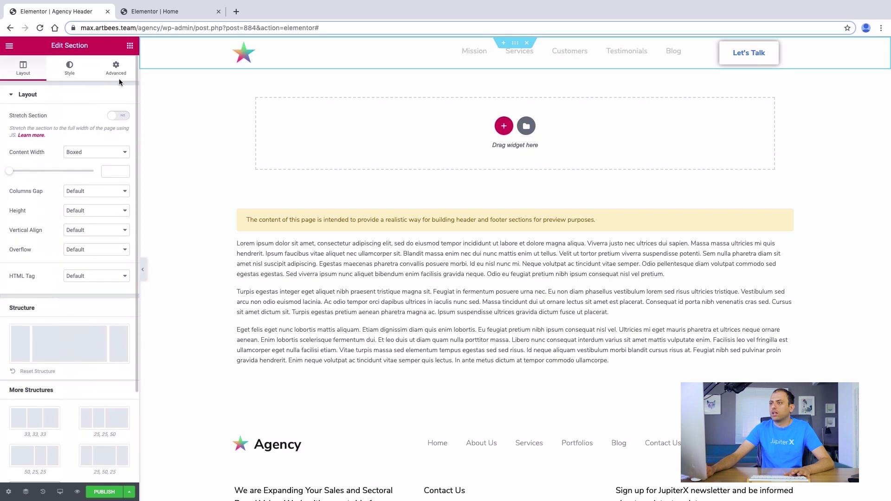
{"action": "left_click", "coordinate": [117, 74]}
{"action": "left_click", "coordinate": [44, 302]}
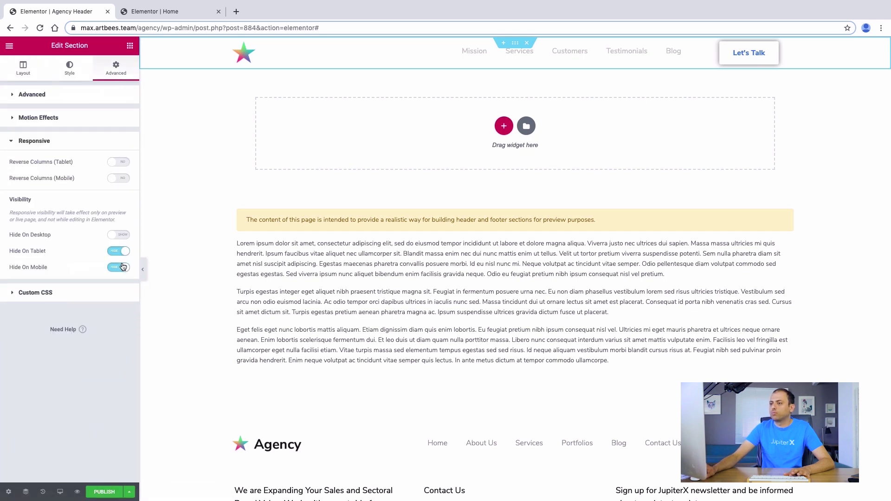
{"action": "right_click", "coordinate": [515, 47]}
{"action": "left_click", "coordinate": [539, 67]}
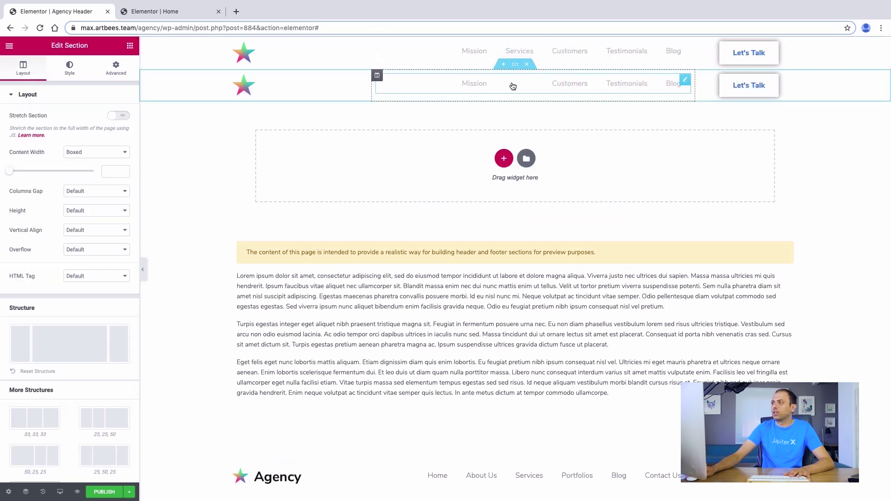
In the duplicated section, move the button column between the logo and the menu, and switch the site logo to Primary
{"action": "left_click_drag", "start_coordinate": [748, 85], "coordinate": [370, 86]}
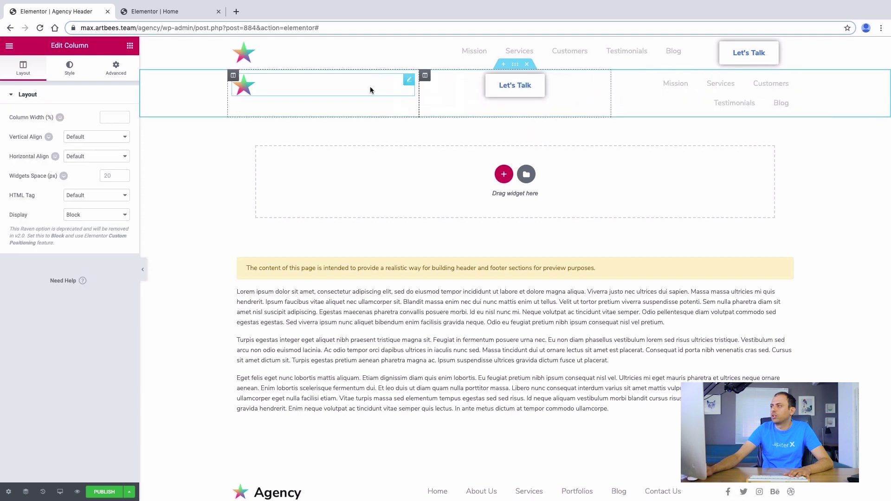
{"action": "left_click", "coordinate": [290, 86]}
{"action": "left_click", "coordinate": [234, 76]}
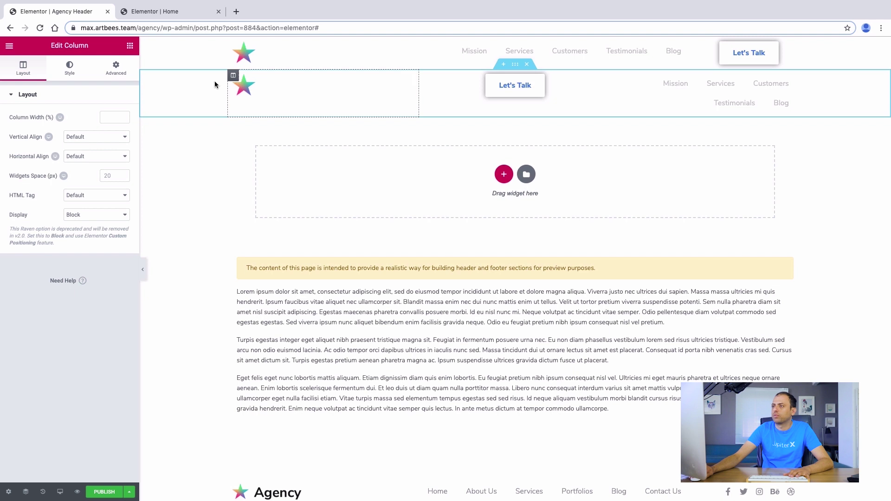
{"action": "left_click", "coordinate": [235, 86]}
{"action": "left_click", "coordinate": [93, 117]}
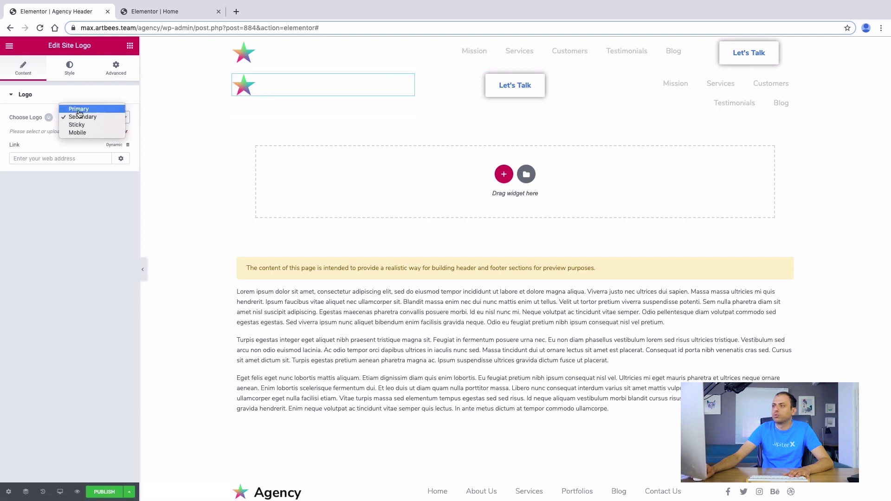
{"action": "left_click", "coordinate": [79, 110]}
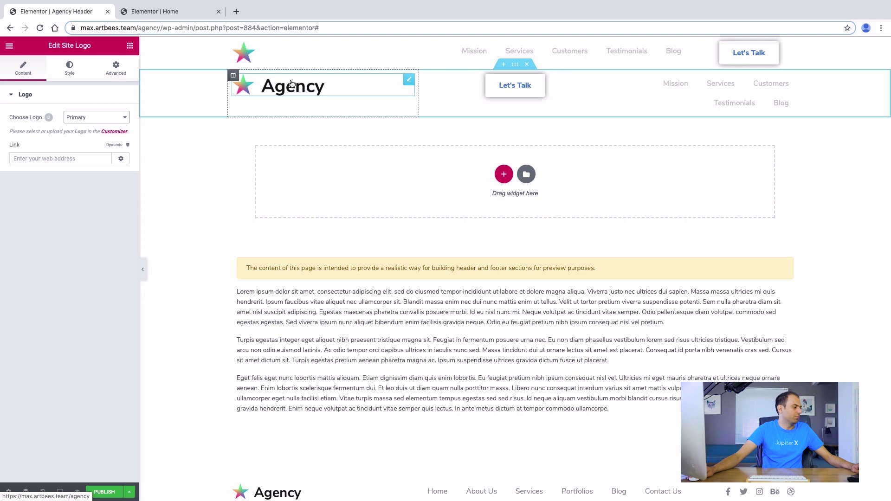
Set the normal text color of the duplicated section's Let's Talk button to white (#ffffff)
{"action": "left_click", "coordinate": [535, 86]}
{"action": "left_click", "coordinate": [70, 68]}
{"action": "left_click", "coordinate": [25, 407]}
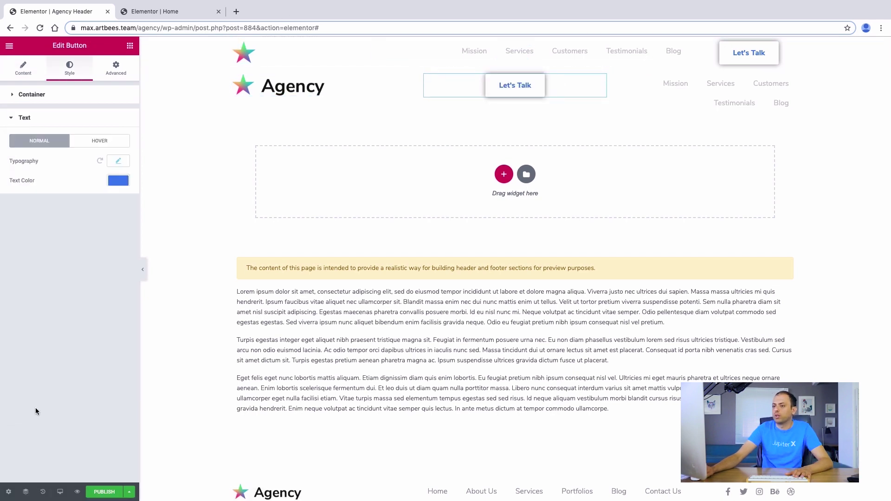
{"action": "left_click", "coordinate": [119, 181]}
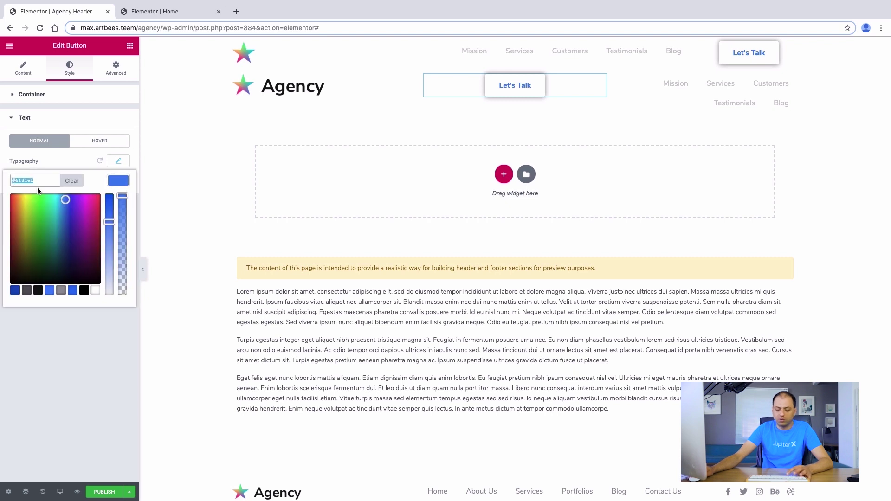
{"action": "left_click", "coordinate": [60, 160]}
{"action": "left_click", "coordinate": [114, 179]}
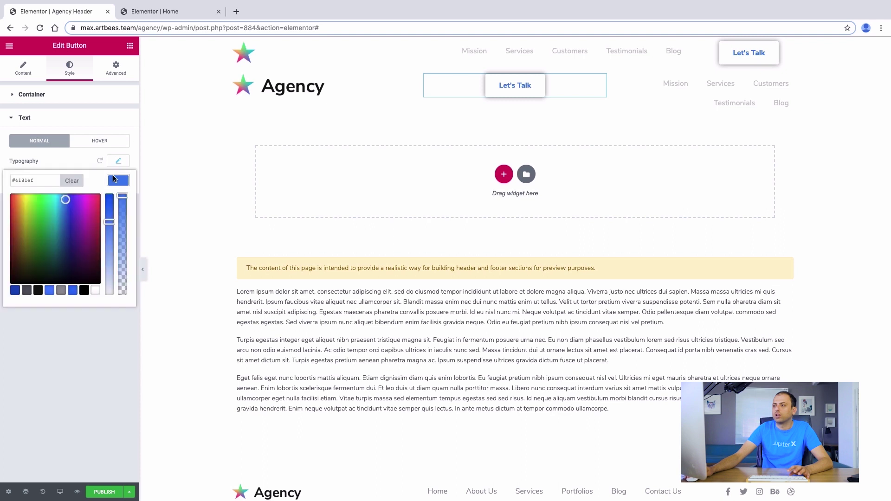
{"action": "left_click", "coordinate": [81, 181]}
{"action": "left_click", "coordinate": [95, 291]}
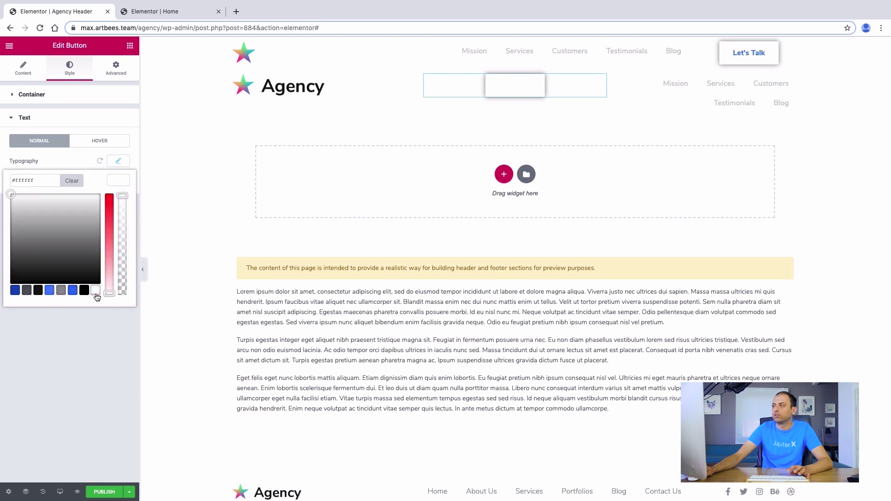
{"action": "left_click", "coordinate": [74, 338]}
Set the Let's Talk button's hover text color to #4181ef
{"action": "left_click", "coordinate": [102, 146]}
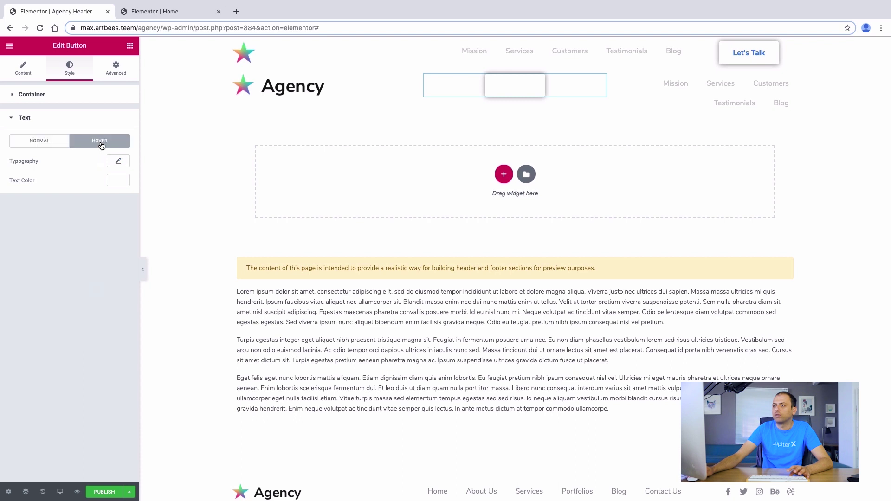
{"action": "left_click", "coordinate": [116, 180]}
{"action": "triple_click", "coordinate": [28, 183]}
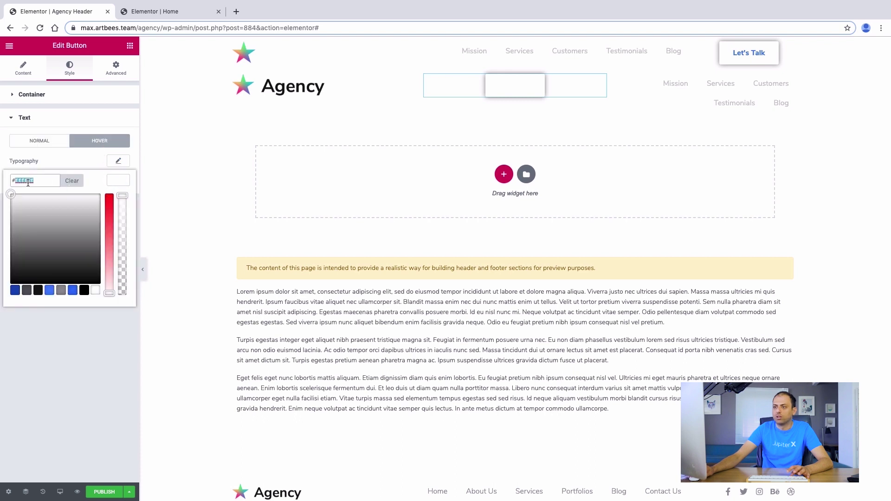
{"action": "type", "text": "#4181ef"}
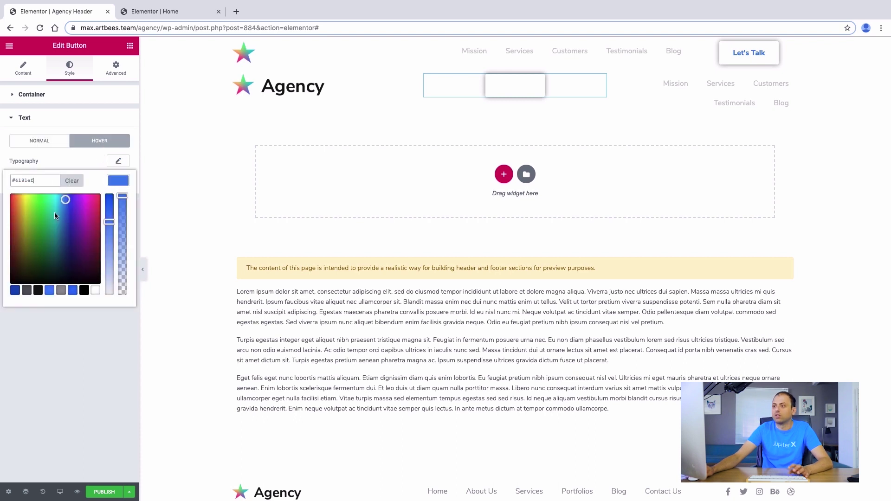
{"action": "left_click", "coordinate": [79, 365]}
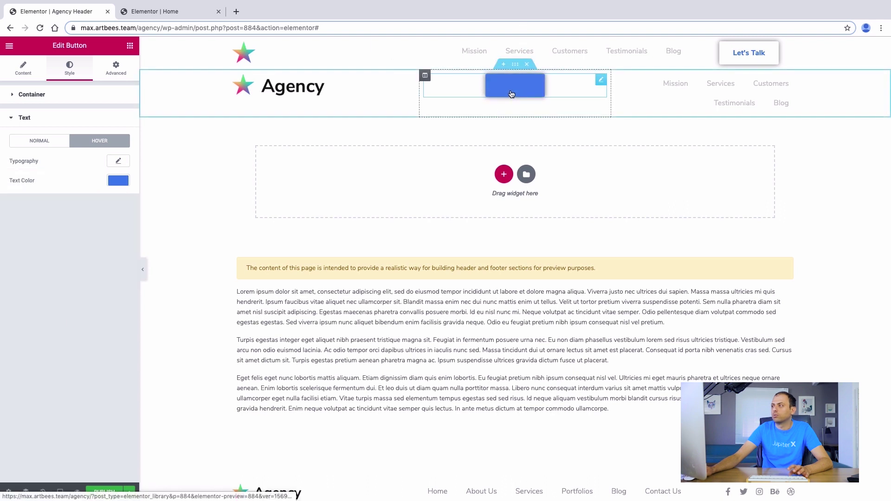
Set the button container's normal background color to #4181ef and check its hover background color
{"action": "left_click", "coordinate": [43, 105]}
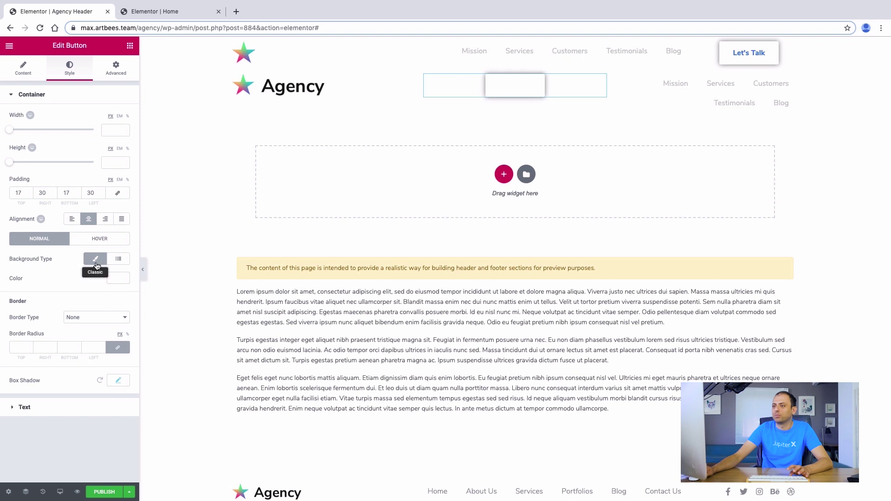
{"action": "left_click", "coordinate": [115, 277]}
{"action": "double_click", "coordinate": [40, 279]}
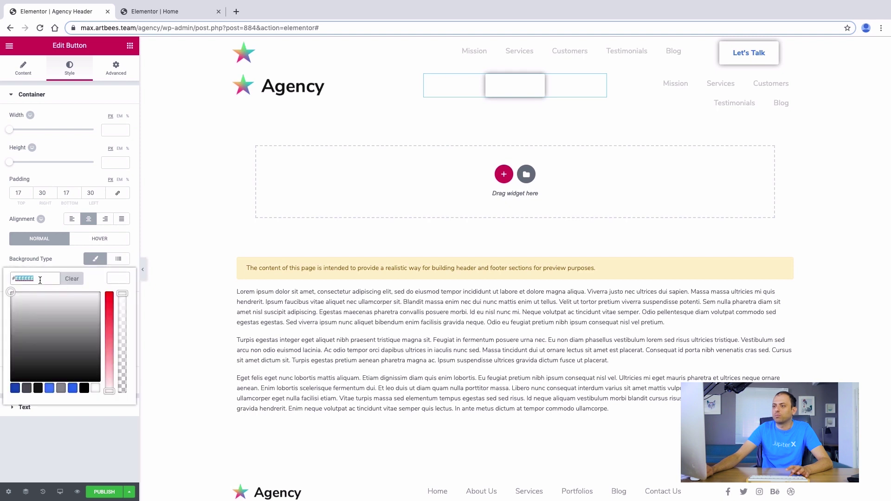
{"action": "type", "text": "#4181ef"}
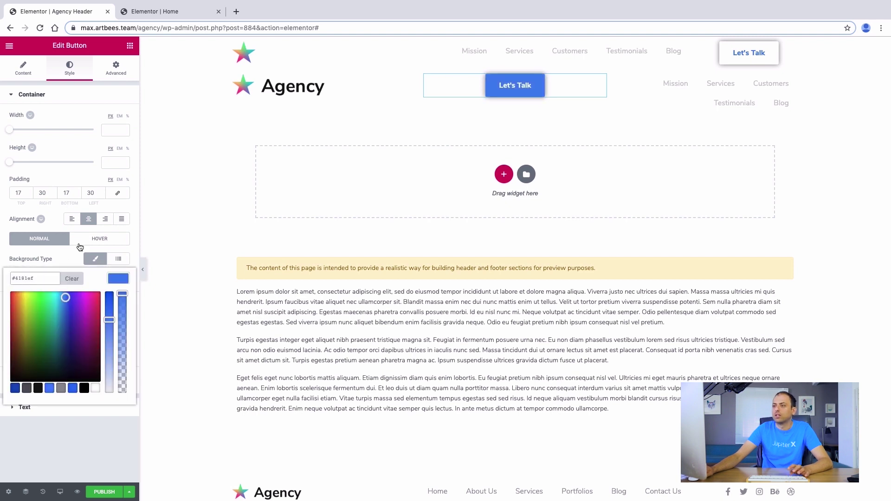
{"action": "left_click", "coordinate": [97, 239]}
{"action": "left_click", "coordinate": [112, 278]}
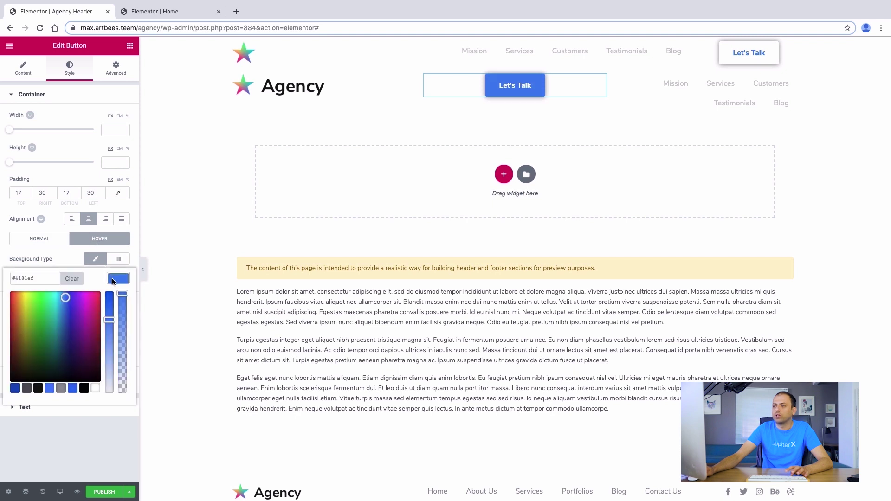
{"action": "left_click", "coordinate": [299, 200]}
Set the duplicated button's hover text color to white and remove the box shadow from its container
{"action": "left_click", "coordinate": [7, 410]}
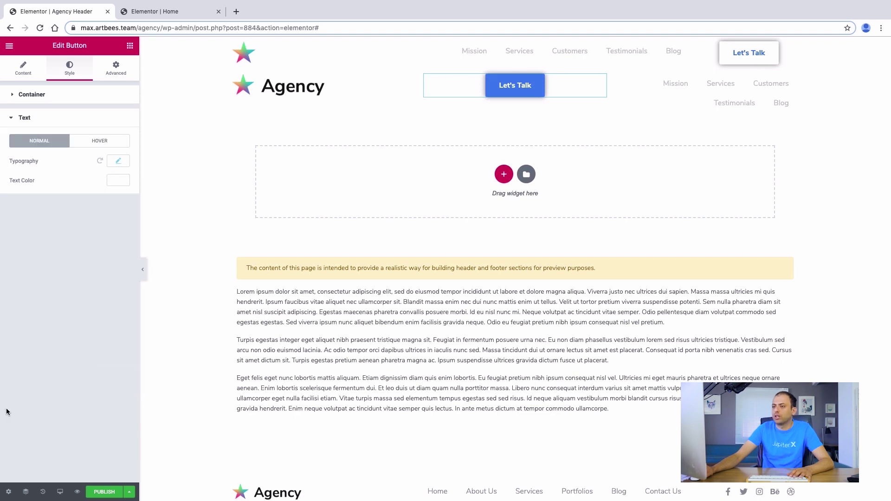
{"action": "left_click", "coordinate": [99, 141]}
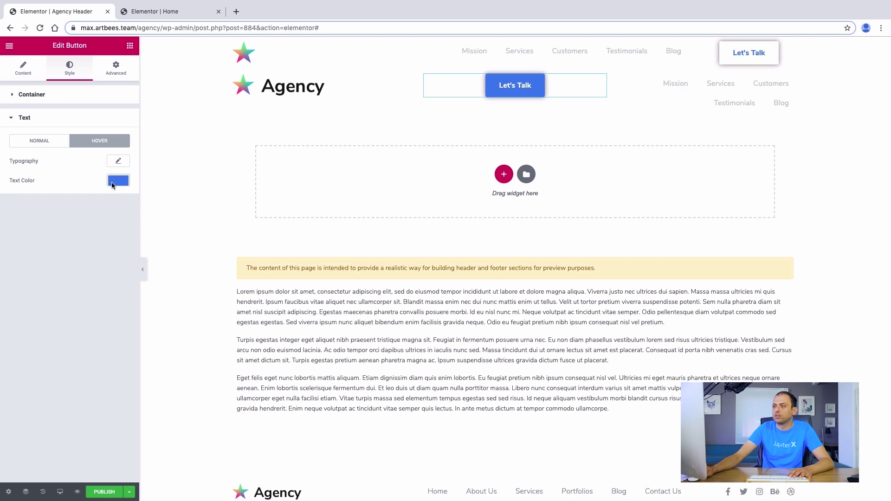
{"action": "left_click", "coordinate": [111, 182]}
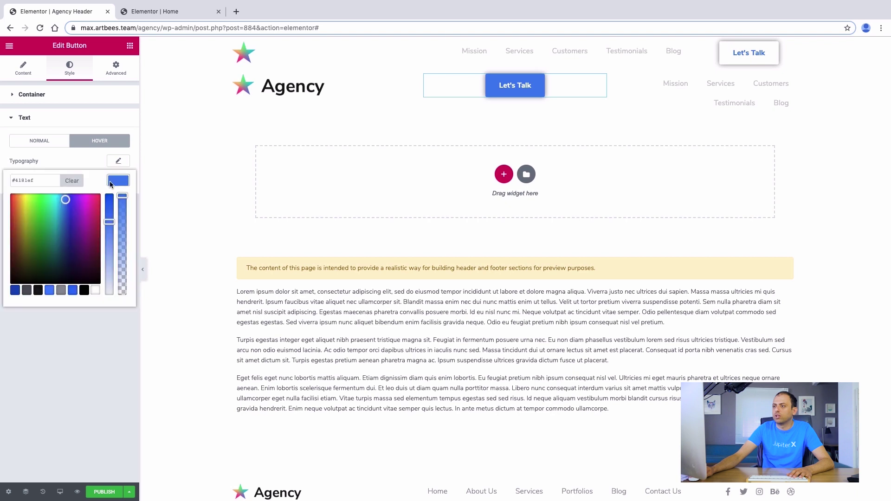
{"action": "left_click", "coordinate": [79, 182]}
{"action": "left_click", "coordinate": [74, 338]}
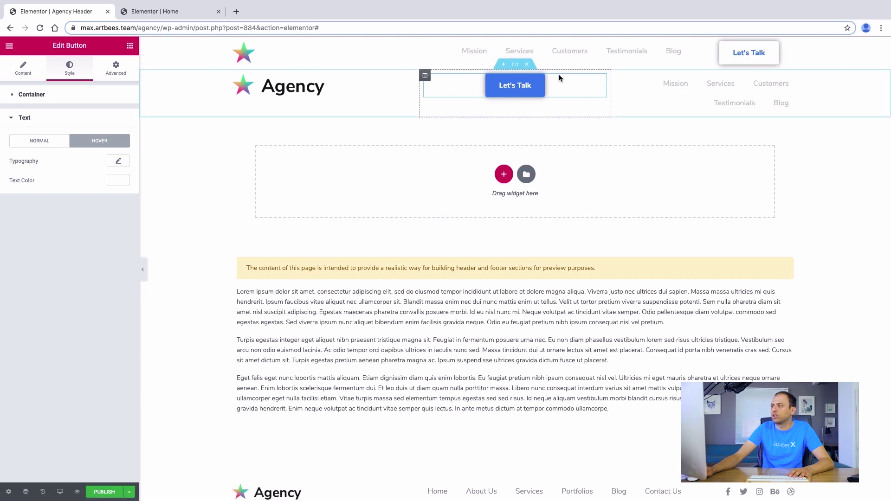
{"action": "left_click", "coordinate": [32, 95]}
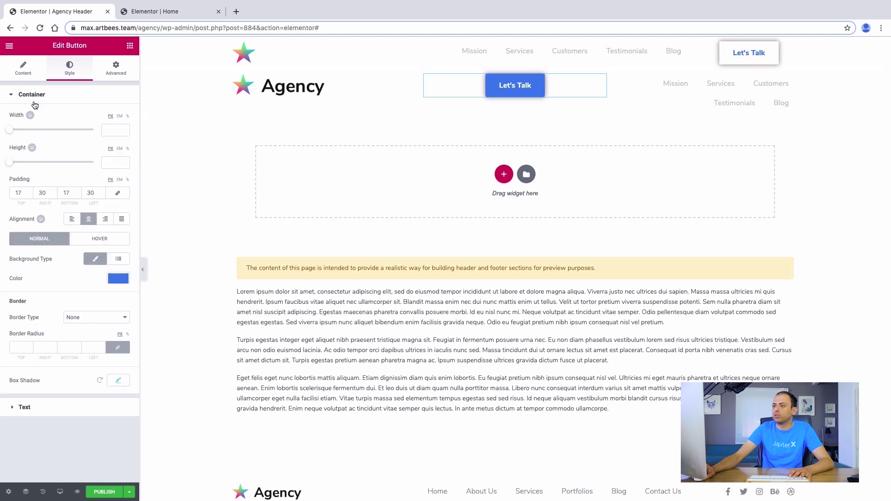
{"action": "left_click", "coordinate": [101, 380]}
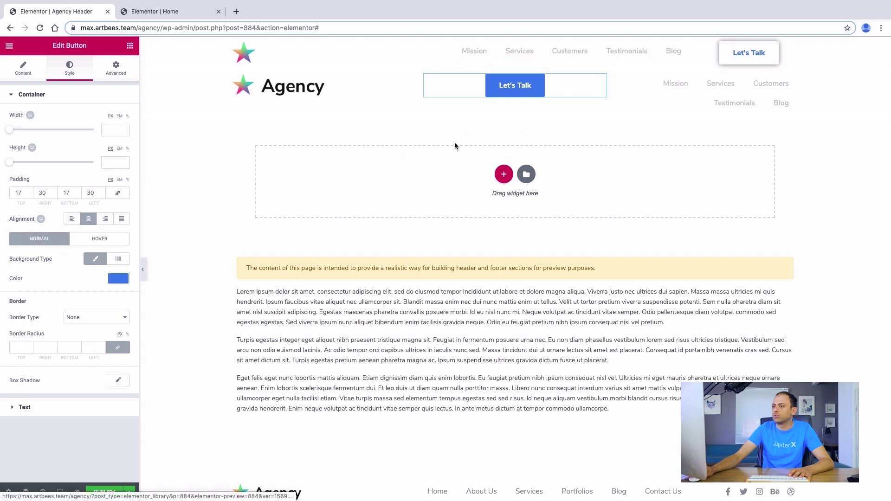
Resize the duplicated section's columns, narrowing the logo and button columns and widening the menu column
{"action": "left_click_drag", "start_coordinate": [612, 91], "coordinate": [526, 96]}
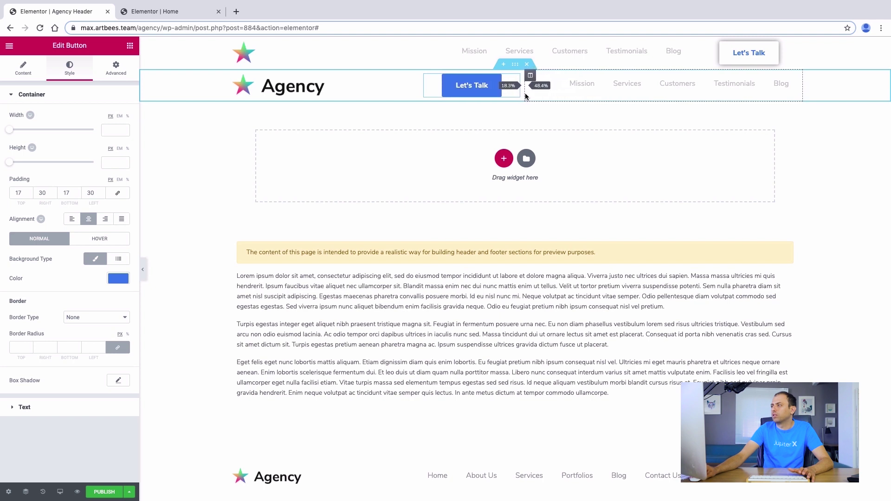
{"action": "left_click_drag", "start_coordinate": [420, 89], "coordinate": [372, 94]}
{"action": "left_click_drag", "start_coordinate": [524, 84], "coordinate": [478, 85]}
Left-align the menu items of the duplicated section's navigation menu
{"action": "left_click", "coordinate": [602, 85]}
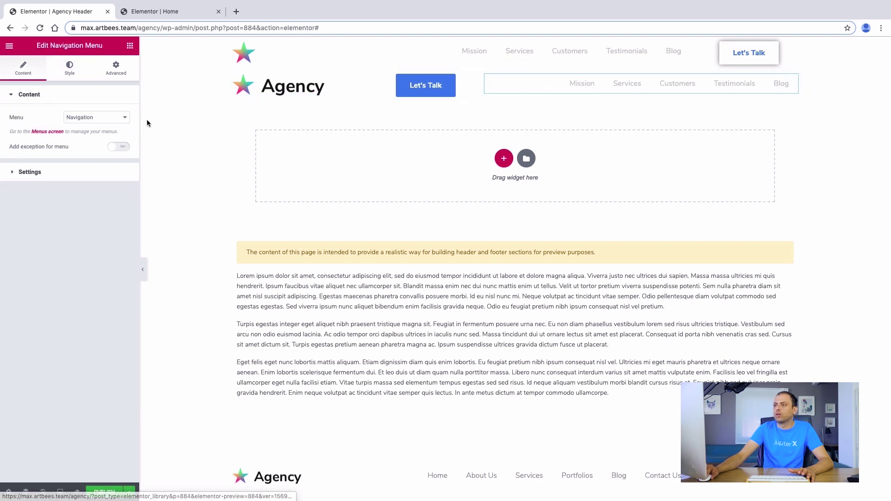
{"action": "left_click", "coordinate": [69, 78]}
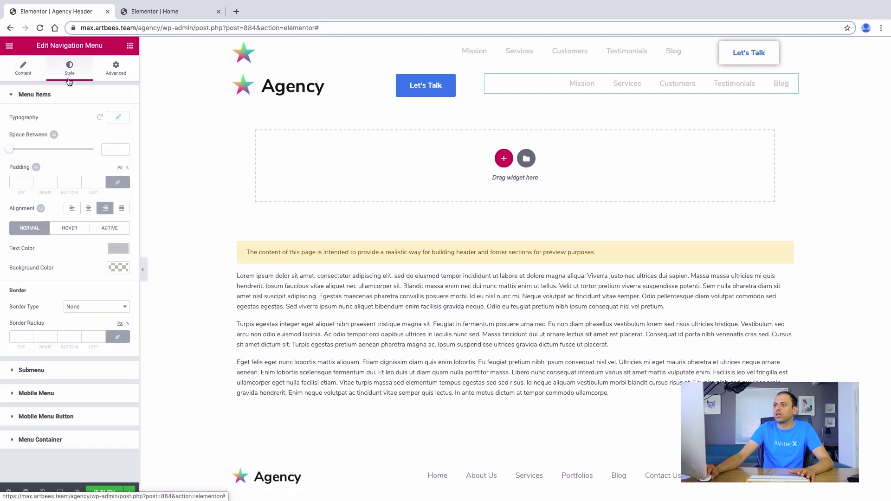
{"action": "left_click", "coordinate": [72, 213]}
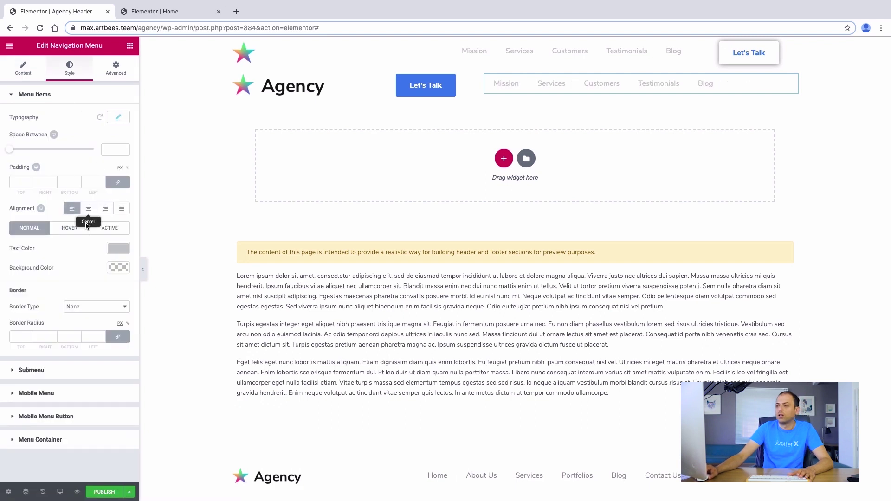
Clear the duplicated menu items' normal and hover text colors, and reset their typography to the default
{"action": "left_click", "coordinate": [120, 250]}
{"action": "left_click", "coordinate": [77, 249]}
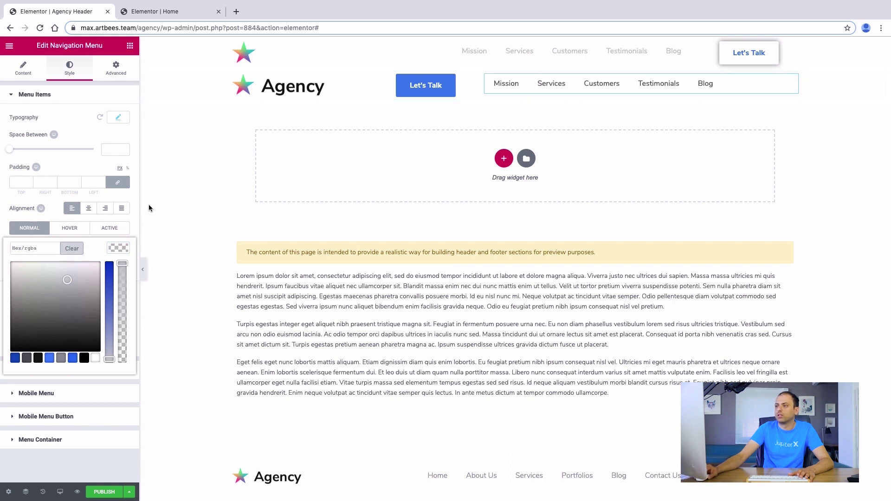
{"action": "left_click", "coordinate": [75, 233]}
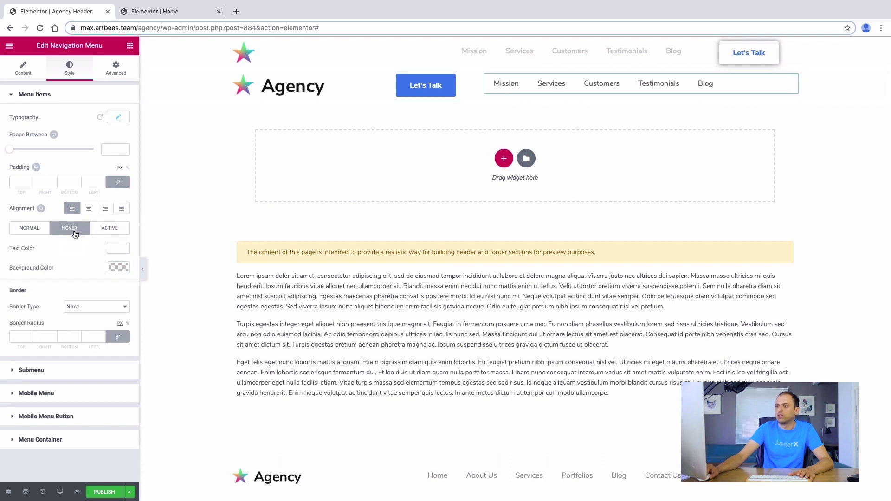
{"action": "left_click", "coordinate": [110, 248]}
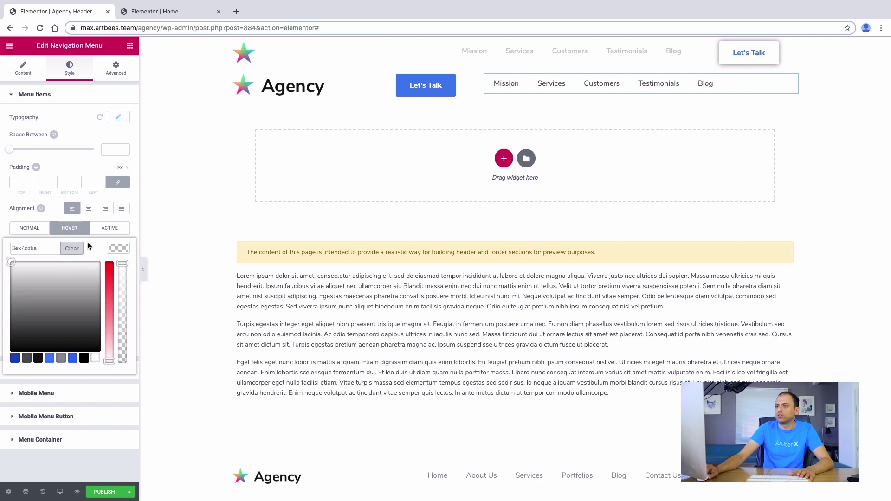
{"action": "left_click", "coordinate": [106, 227]}
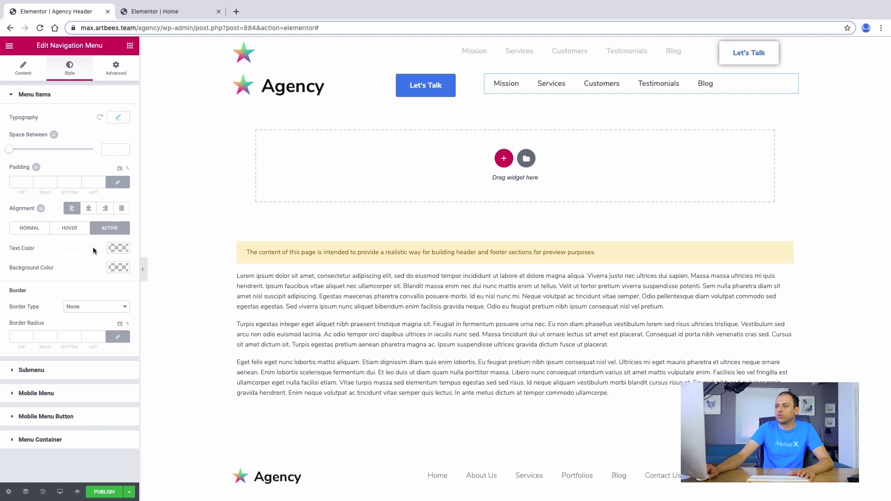
{"action": "left_click", "coordinate": [29, 232]}
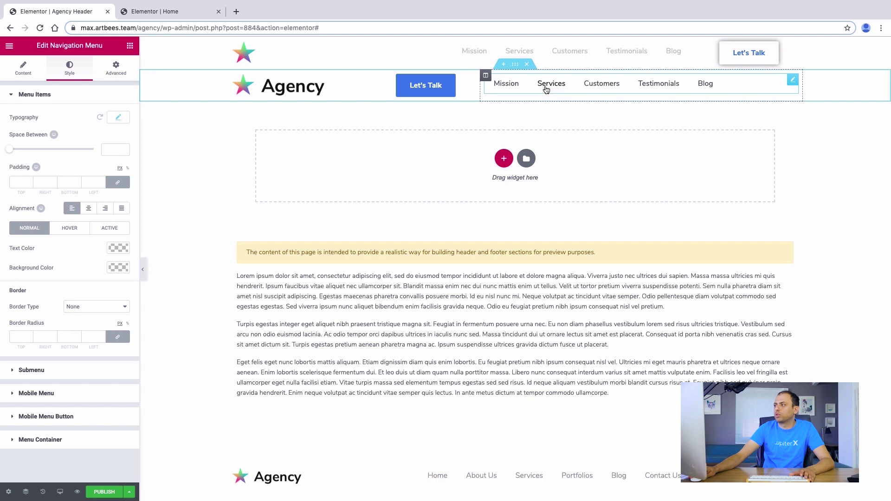
{"action": "left_click", "coordinate": [111, 123]}
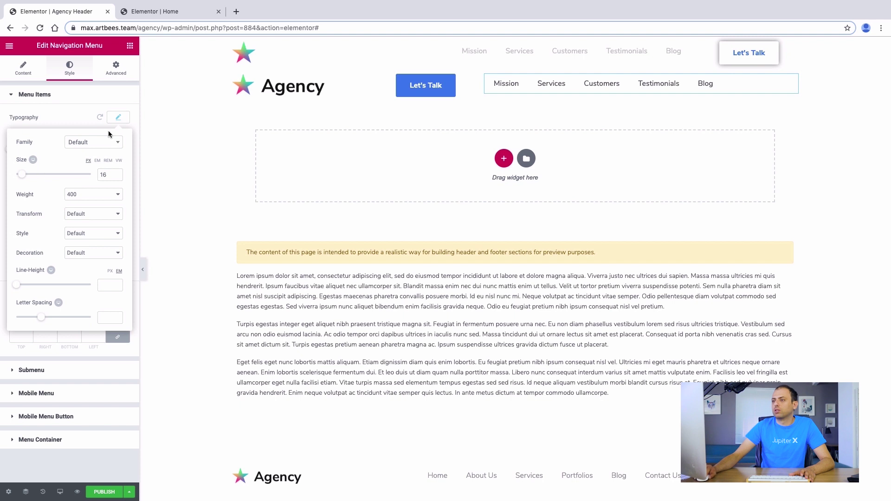
{"action": "left_click", "coordinate": [100, 117]}
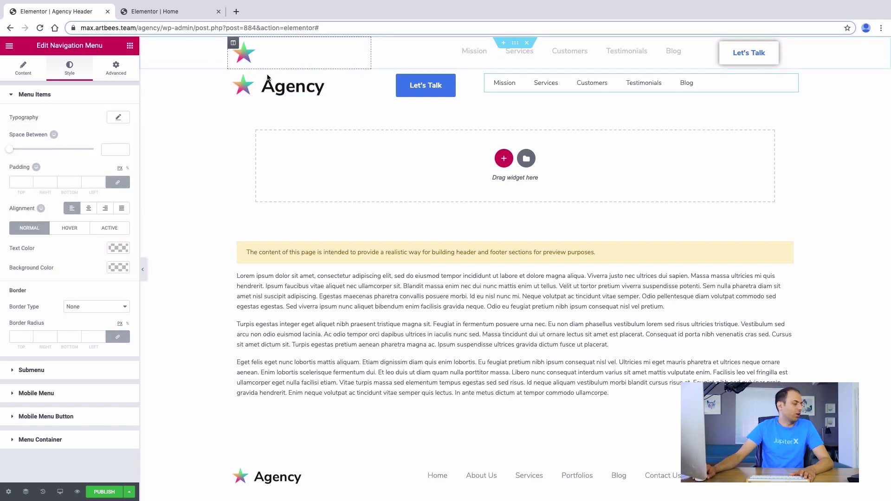
Set the original header section's top padding to 30 px
{"action": "left_click", "coordinate": [529, 43]}
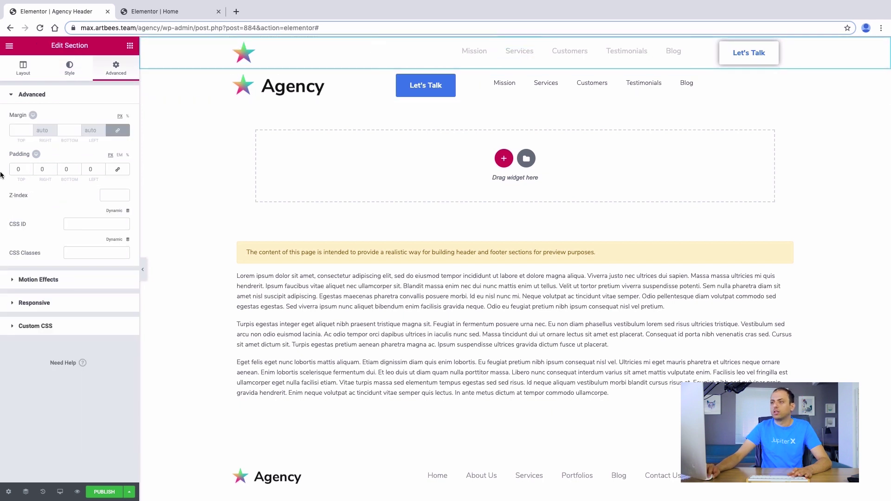
{"action": "type", "text": "30"}
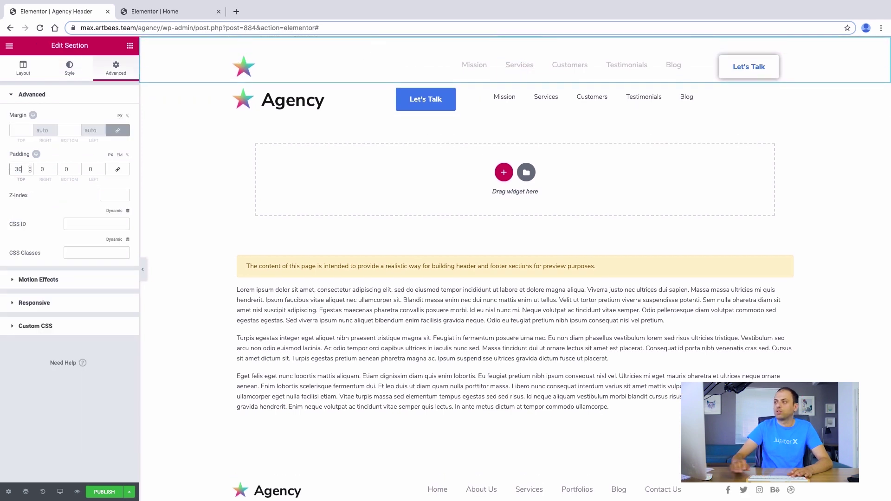
Set the original header section's bottom padding and the duplicated section's top and bottom padding to 30 px
{"action": "left_click", "coordinate": [70, 169]}
{"action": "type", "text": "30"}
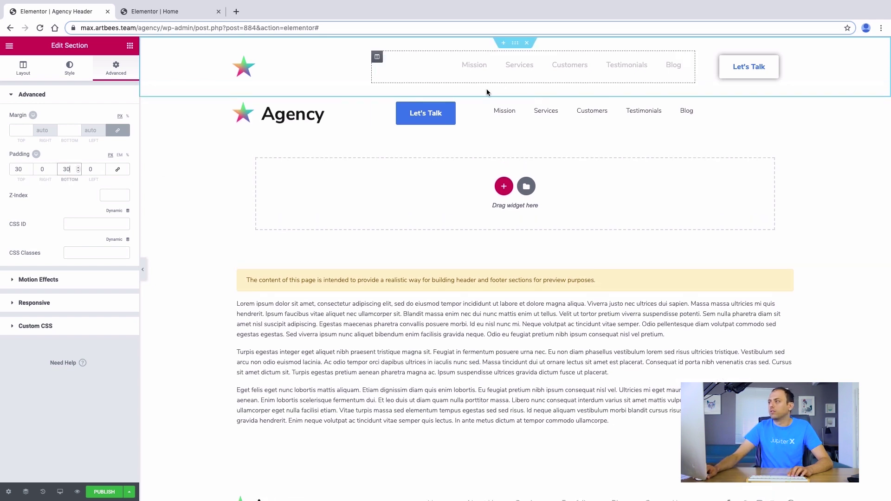
{"action": "left_click", "coordinate": [513, 97]}
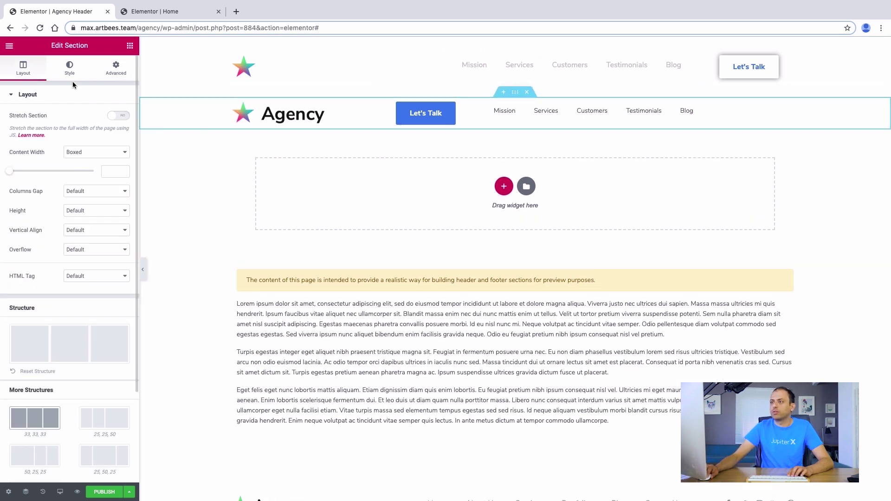
{"action": "left_click", "coordinate": [116, 68]}
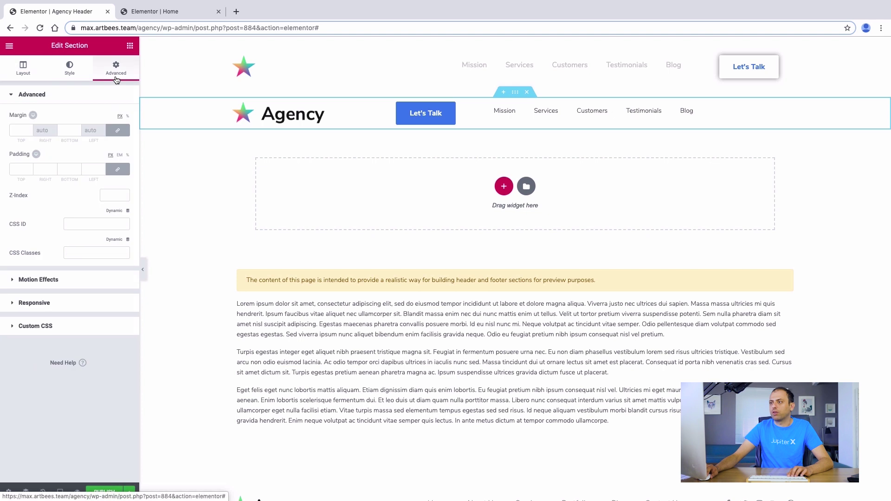
{"action": "left_click", "coordinate": [102, 171]}
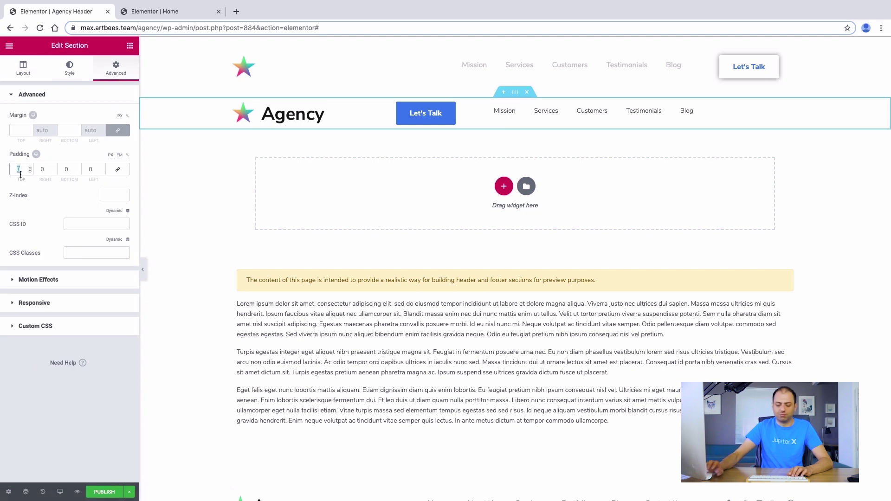
{"action": "type", "text": "30"}
{"action": "left_click", "coordinate": [66, 169]}
{"action": "type", "text": "30"}
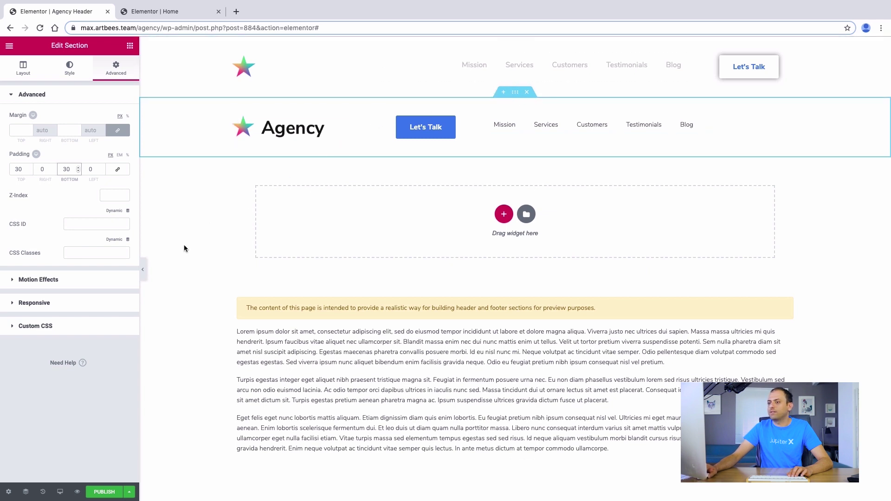
Hide the duplicated section on desktop only and publish the header template
{"action": "left_click", "coordinate": [42, 304]}
{"action": "left_click", "coordinate": [113, 256]}
{"action": "left_click", "coordinate": [114, 267]}
{"action": "left_click", "coordinate": [112, 236]}
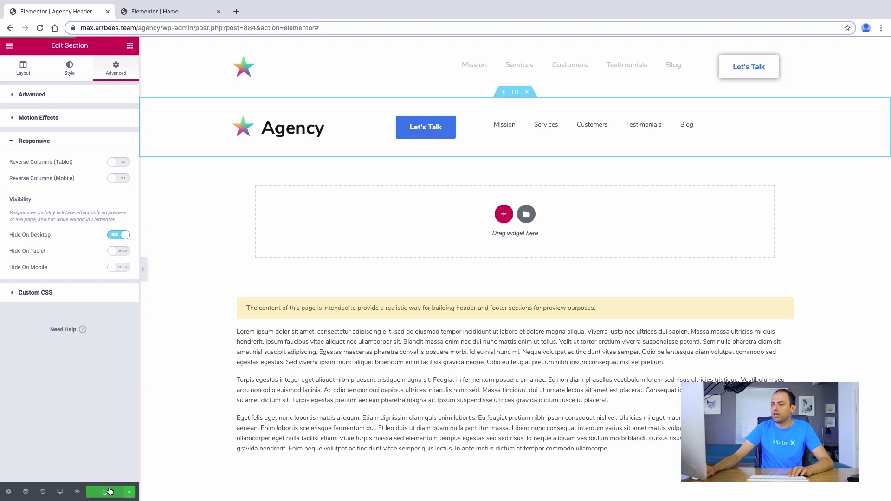
Set the original header section's vertical alignment to Middle
{"action": "left_click", "coordinate": [512, 48]}
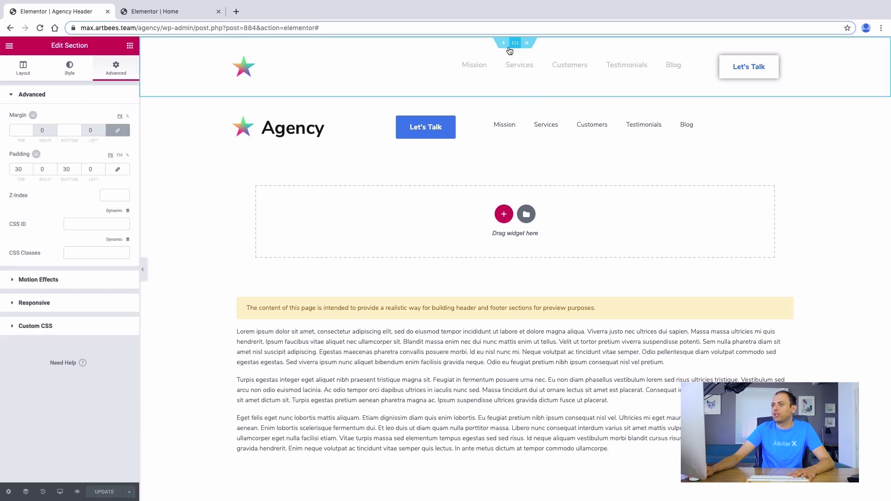
{"action": "left_click", "coordinate": [34, 69]}
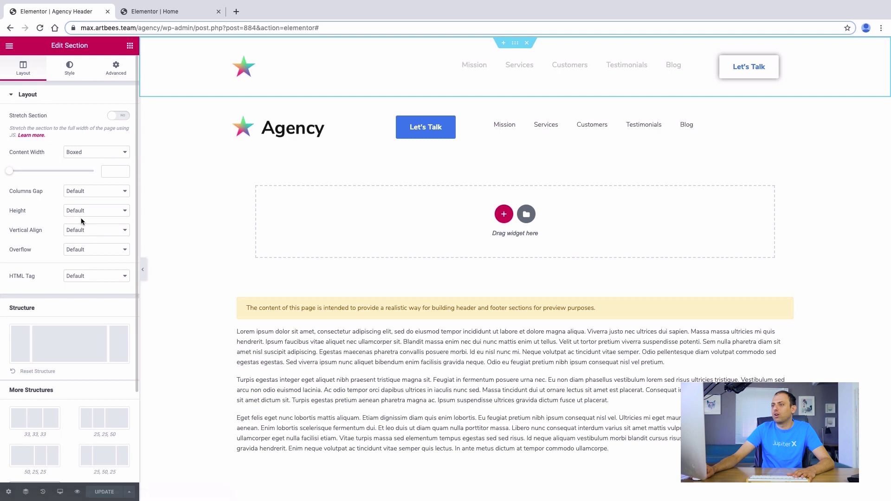
{"action": "left_click", "coordinate": [85, 231]}
{"action": "left_click", "coordinate": [85, 245]}
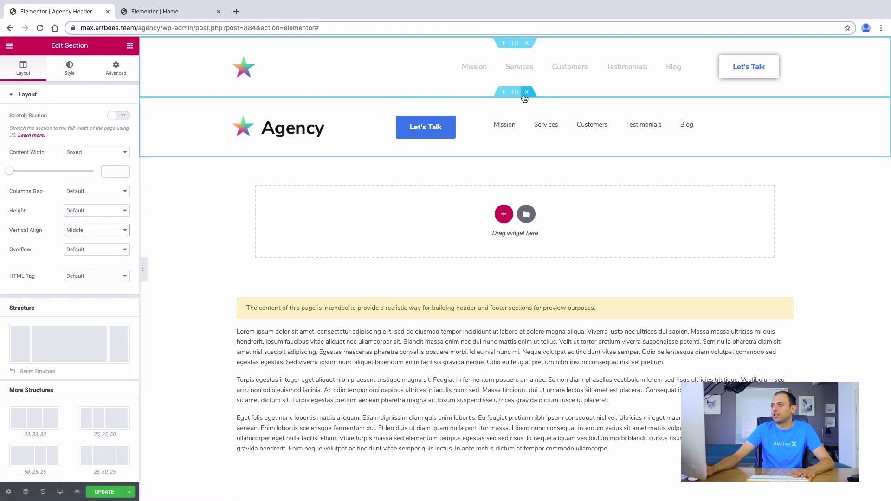
Set the duplicated section's vertical alignment to Middle and update the template
{"action": "left_click", "coordinate": [520, 98]}
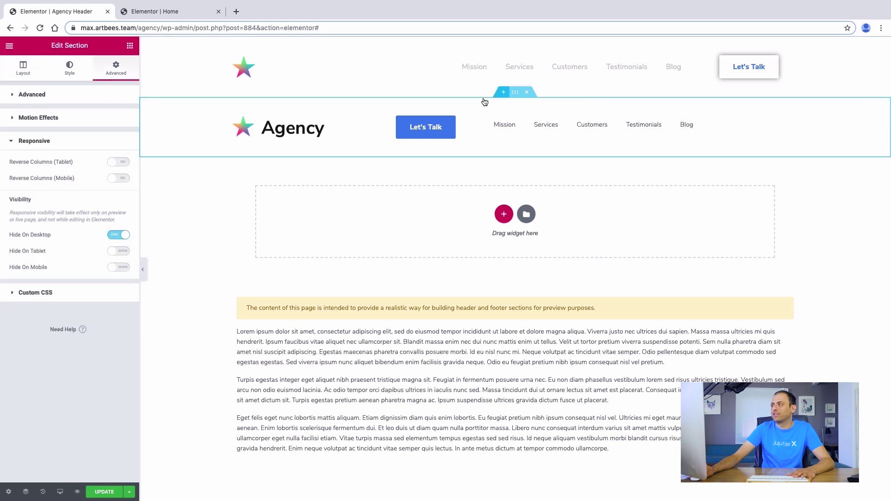
{"action": "left_click", "coordinate": [23, 72]}
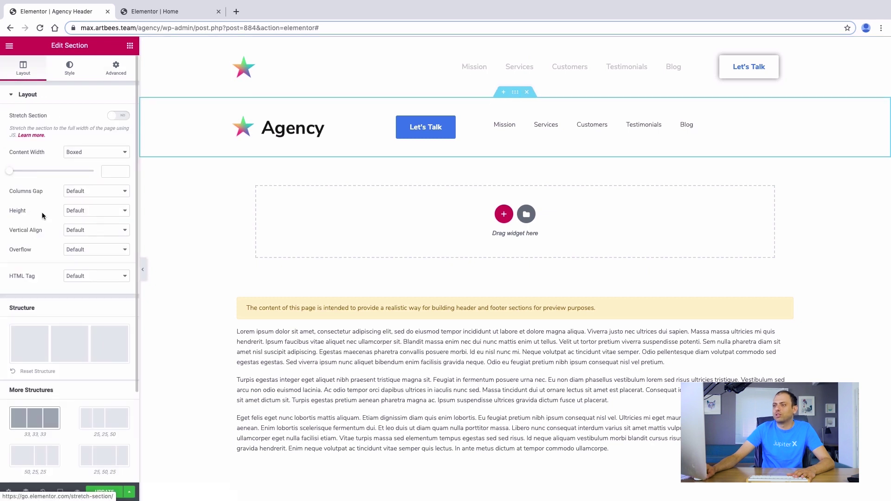
{"action": "left_click", "coordinate": [83, 237]}
{"action": "left_click", "coordinate": [79, 245]}
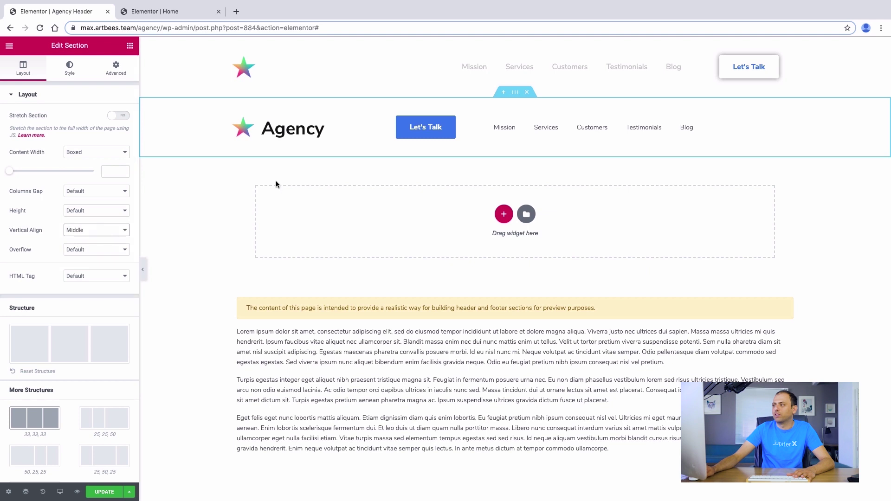
{"action": "left_click", "coordinate": [107, 496]}
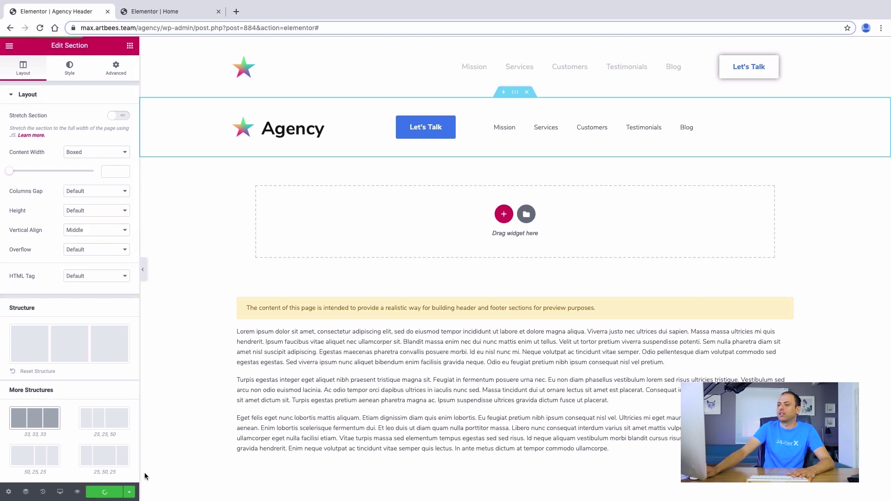
Preview the header without the editing panel, and exit the template editor to the dashboard
{"action": "left_click", "coordinate": [144, 271]}
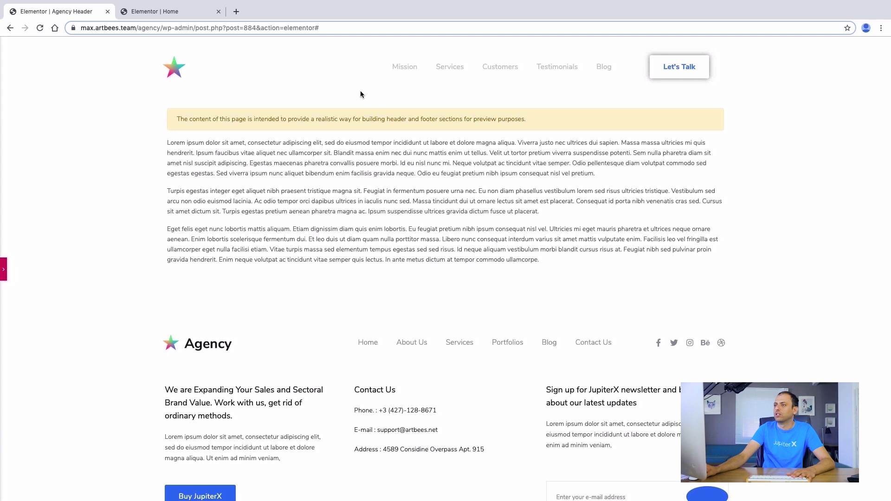
{"action": "left_click", "coordinate": [3, 273]}
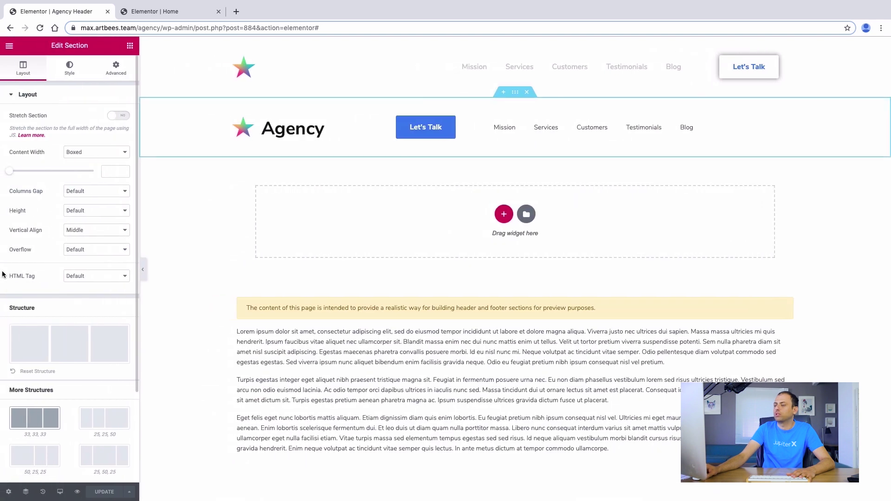
{"action": "left_click", "coordinate": [144, 269]}
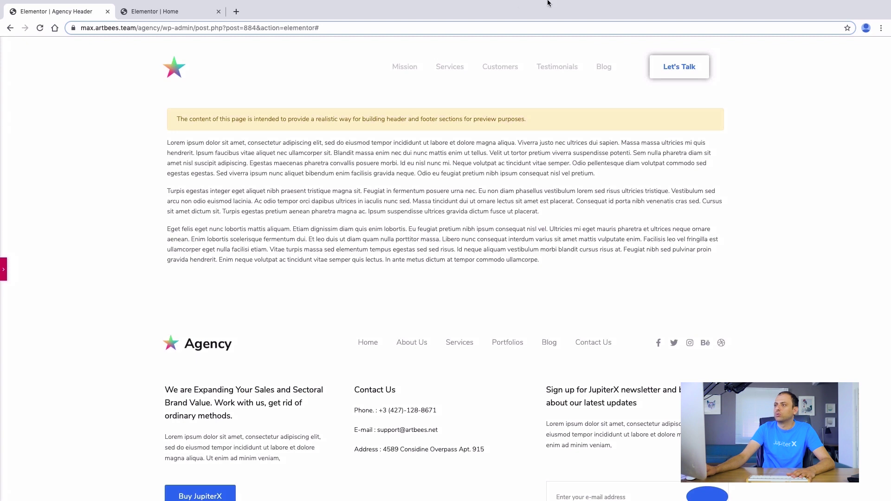
{"action": "left_click", "coordinate": [3, 273]}
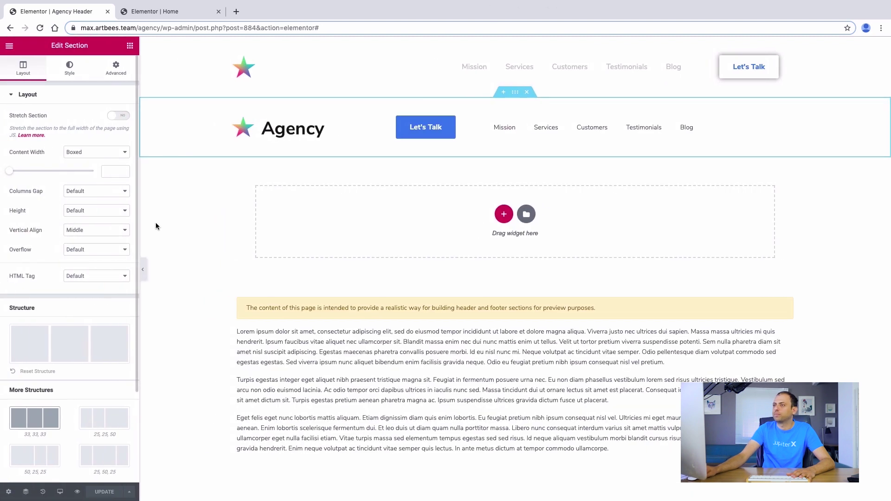
{"action": "left_click", "coordinate": [10, 46]}
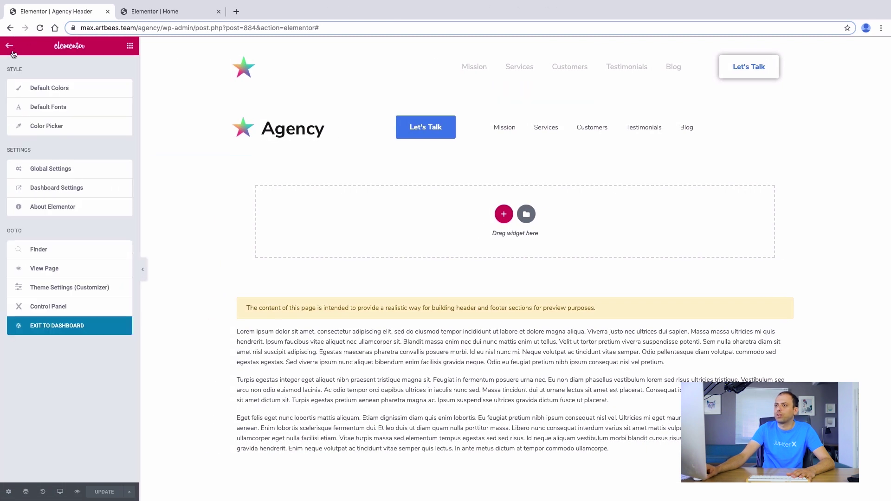
{"action": "left_click", "coordinate": [60, 326]}
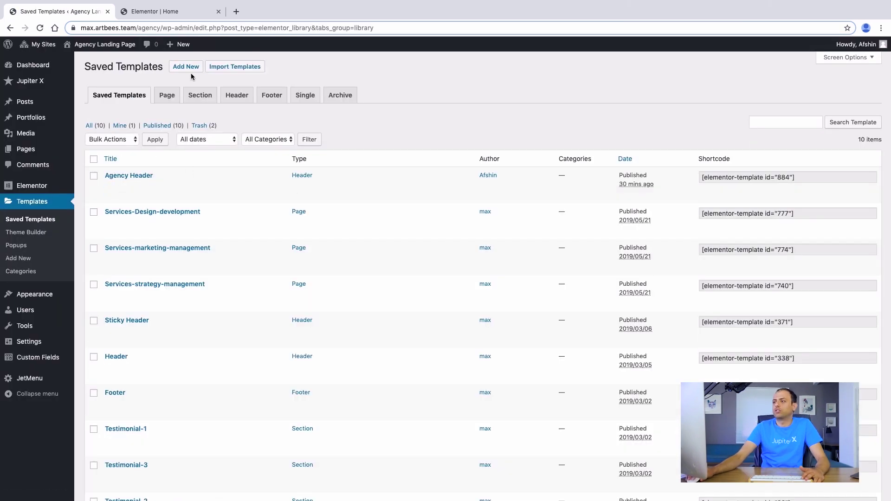
Switch to the open Home page and examine how its header behaves on scroll with the editing panel hidden
{"action": "left_click", "coordinate": [180, 13]}
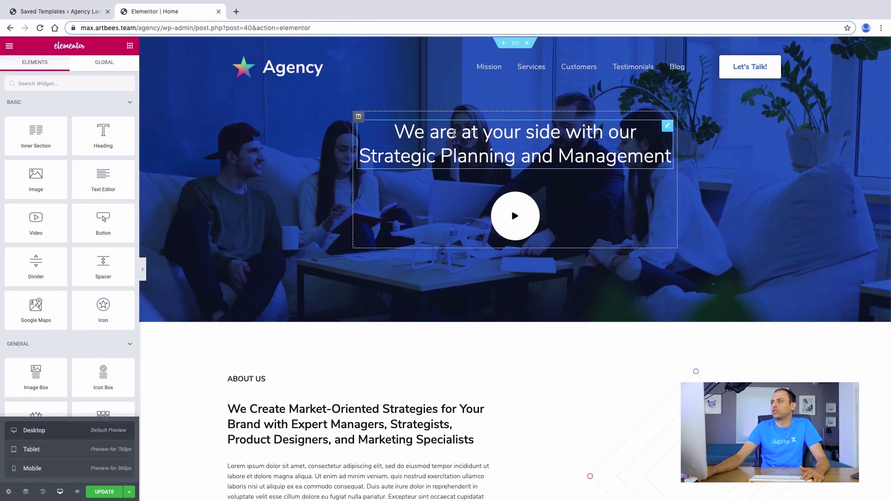
{"action": "left_click", "coordinate": [143, 269]}
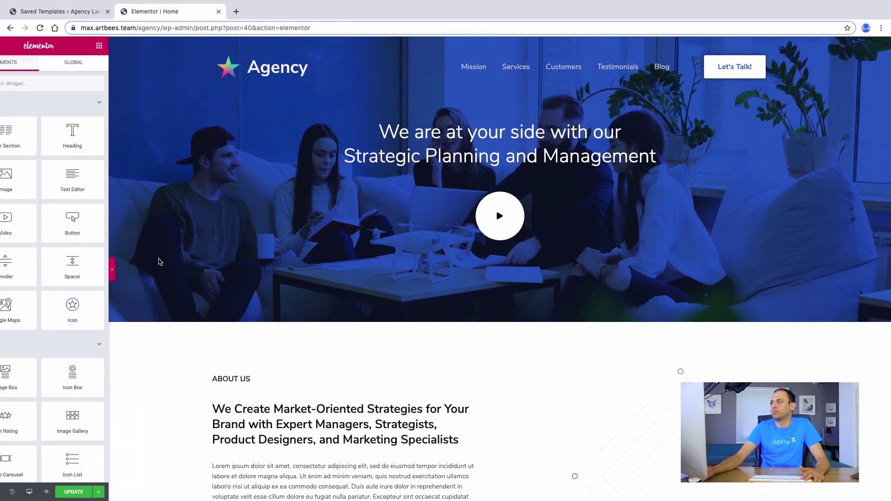
{"action": "scroll", "coordinate": [224, 215], "scroll_direction": "down", "scroll_amount": 3}
{"action": "scroll", "coordinate": [225, 215], "scroll_direction": "up", "scroll_amount": 3}
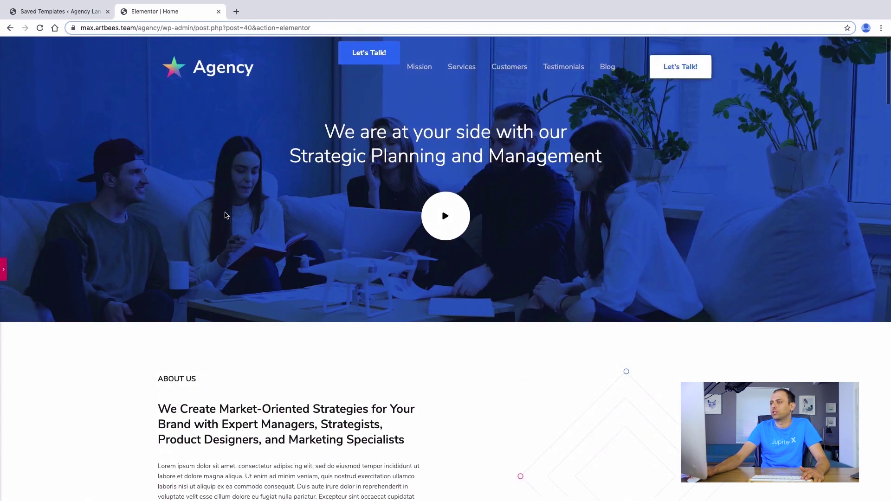
{"action": "scroll", "coordinate": [225, 215], "scroll_direction": "down", "scroll_amount": 1}
{"action": "scroll", "coordinate": [226, 215], "scroll_direction": "down", "scroll_amount": 2}
{"action": "scroll", "coordinate": [226, 215], "scroll_direction": "up", "scroll_amount": 3}
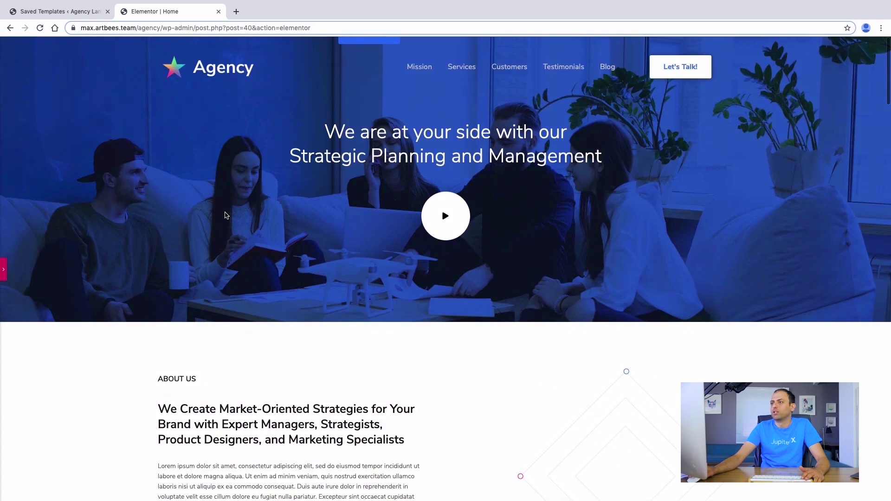
Create a new Header template named Agency Sticky Header from the saved templates list and dismiss the block library
{"action": "left_click", "coordinate": [62, 10]}
{"action": "left_click", "coordinate": [185, 67]}
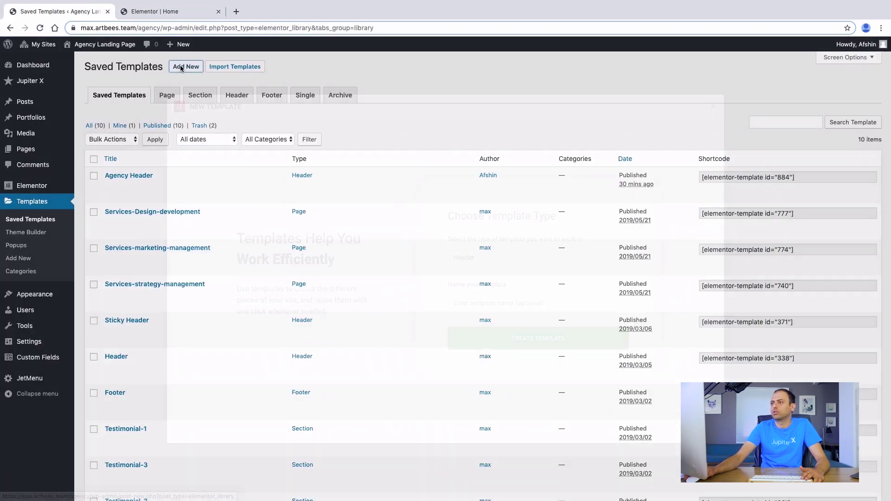
{"action": "left_click", "coordinate": [542, 303]}
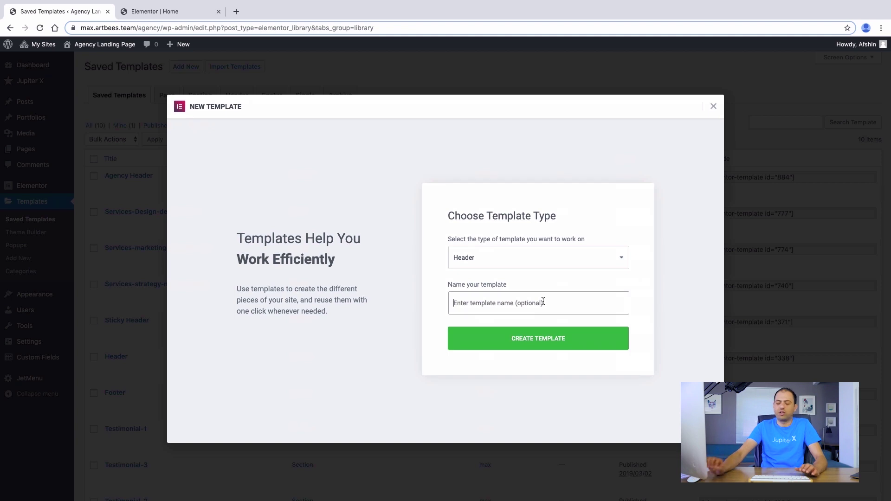
{"action": "type", "text": "S"}
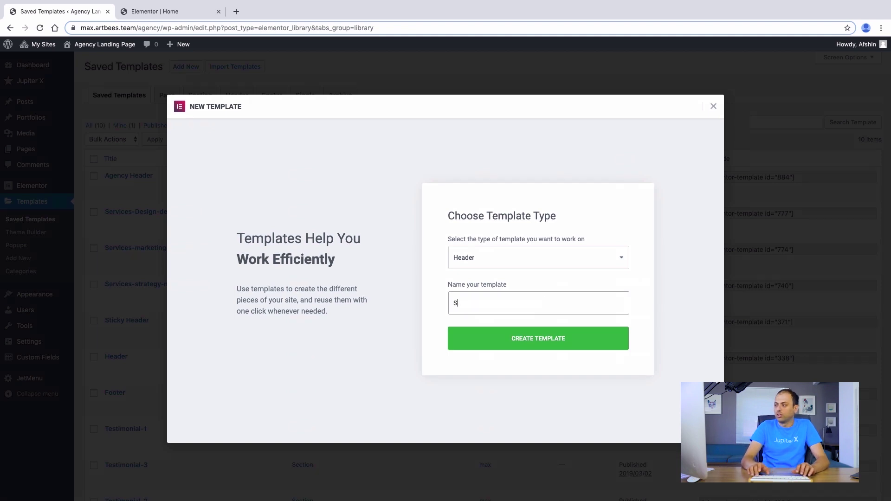
{"action": "key", "text": "BackSpace"}
{"action": "type", "text": "Agency A"}
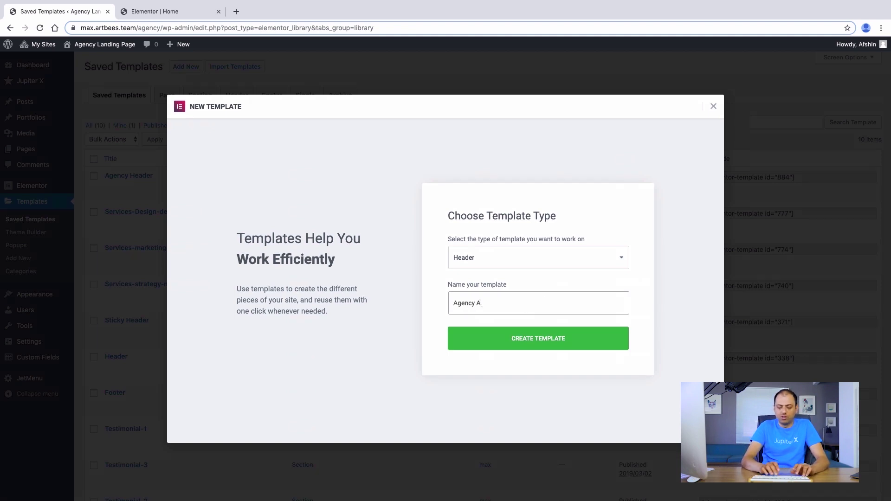
{"action": "key", "text": "BackSpace"}
{"action": "type", "text": "S"}
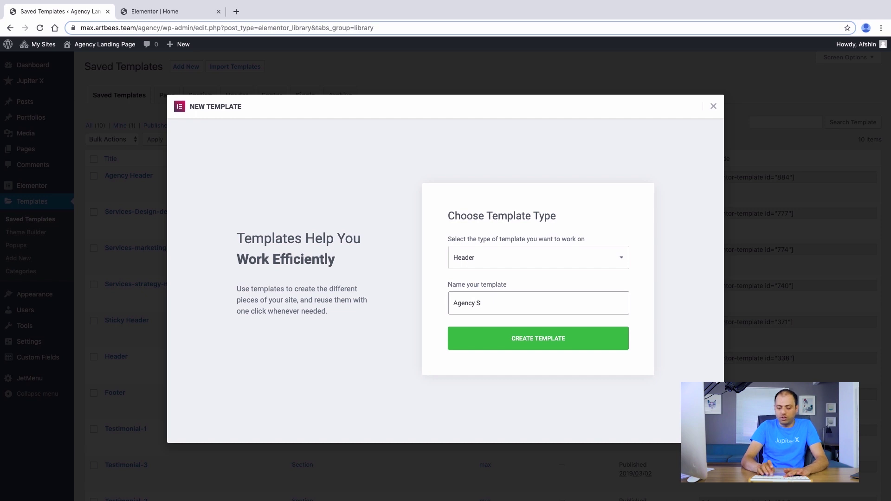
{"action": "type", "text": "ticky head"}
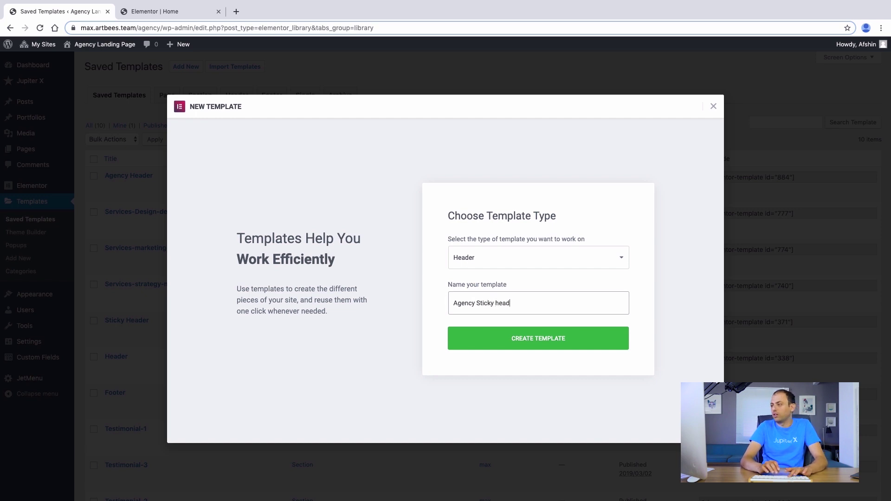
{"action": "type", "text": "Header"}
{"action": "left_click", "coordinate": [527, 335]}
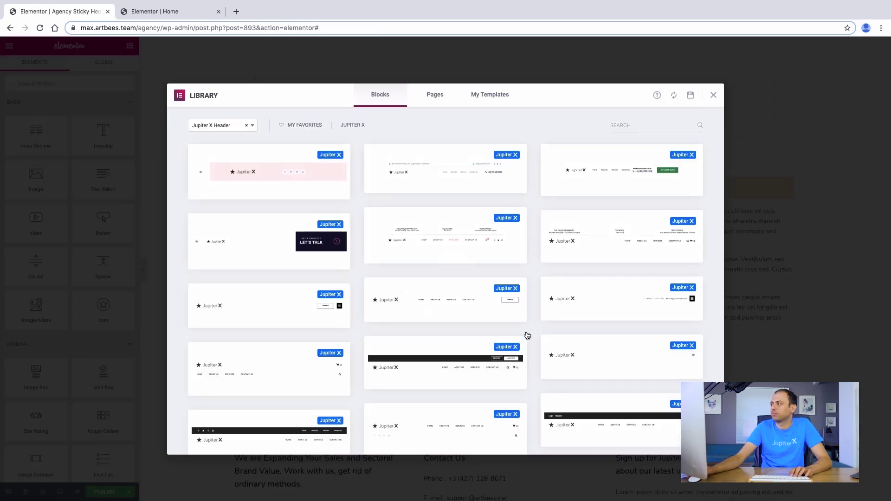
{"action": "left_click", "coordinate": [713, 95]}
Insert the saved Agency Header template into the empty sticky header, importing its document settings
{"action": "scroll", "coordinate": [647, 160], "scroll_direction": "down", "scroll_amount": 3}
{"action": "scroll", "coordinate": [647, 160], "scroll_direction": "up", "scroll_amount": 1}
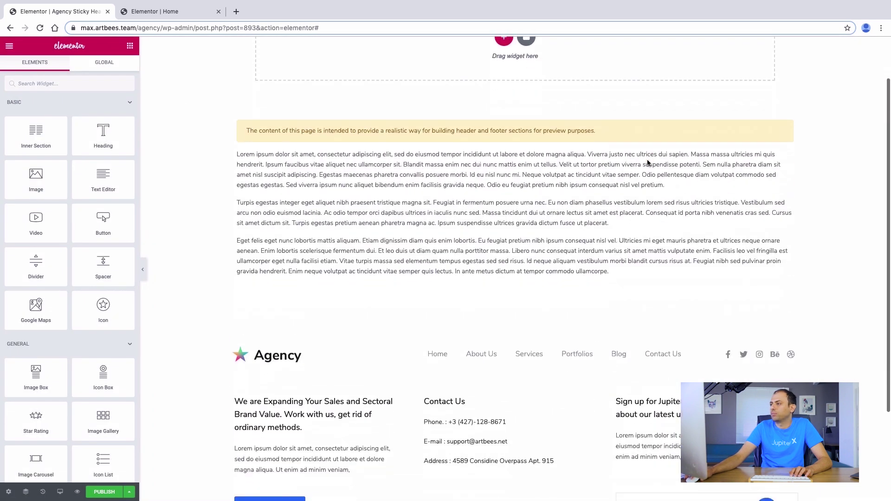
{"action": "scroll", "coordinate": [647, 162], "scroll_direction": "up", "scroll_amount": 1}
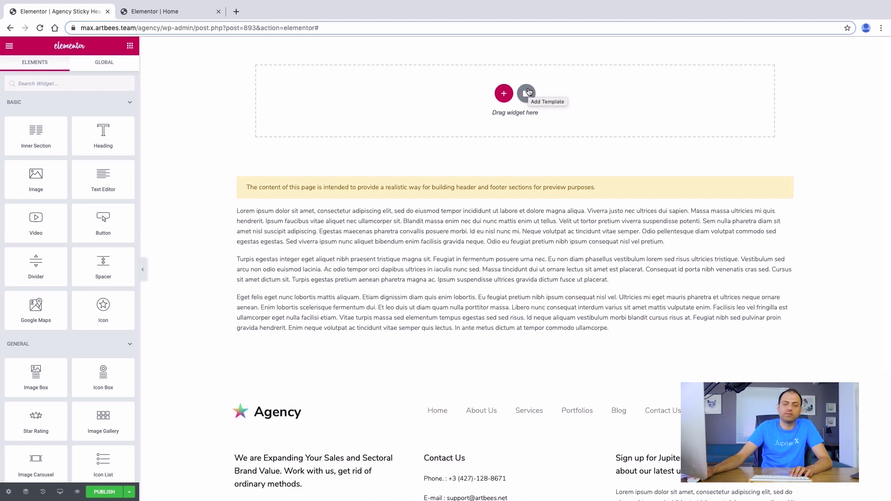
{"action": "left_click", "coordinate": [527, 91]}
{"action": "left_click", "coordinate": [490, 100]}
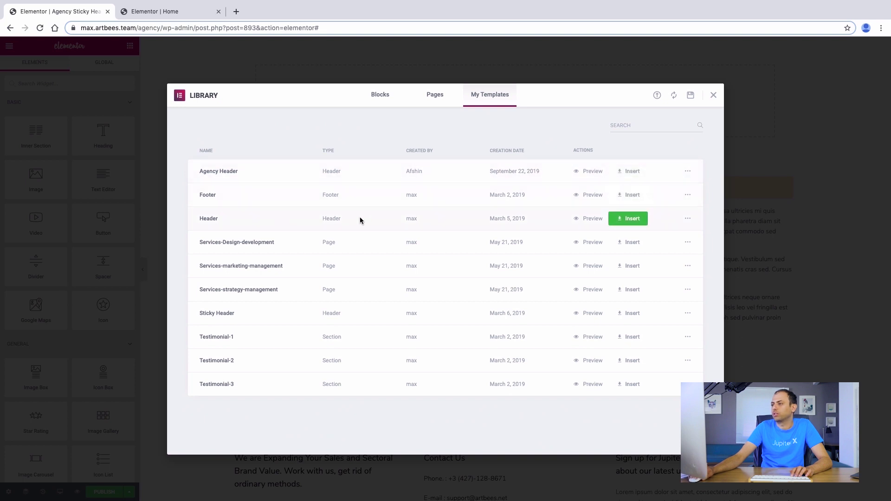
{"action": "left_click", "coordinate": [634, 171]}
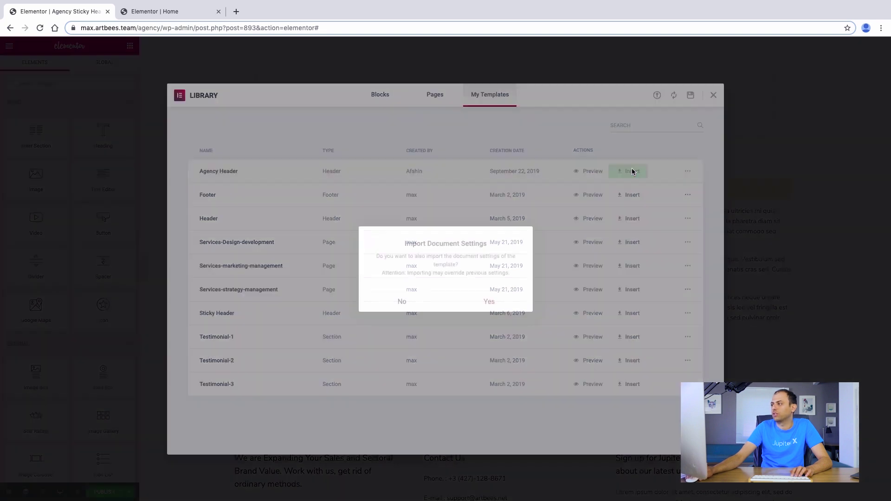
{"action": "left_click", "coordinate": [470, 302]}
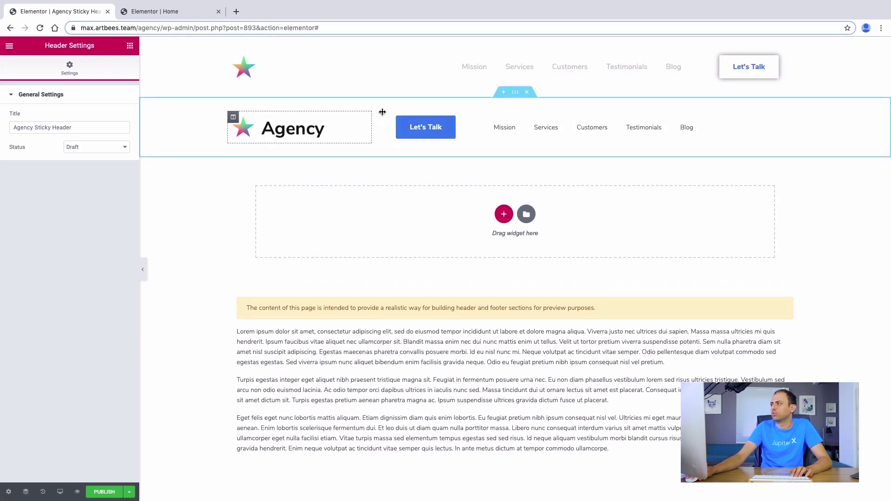
Delete the second inserted section, the tablet/mobile one, from the sticky header
{"action": "left_click", "coordinate": [528, 93]}
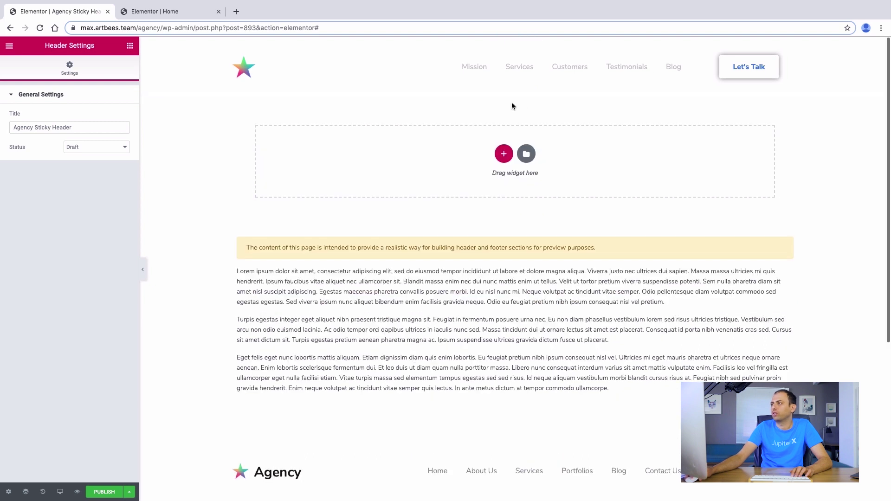
{"action": "scroll", "coordinate": [511, 103], "scroll_direction": "down", "scroll_amount": 1}
{"action": "scroll", "coordinate": [512, 103], "scroll_direction": "up", "scroll_amount": 1}
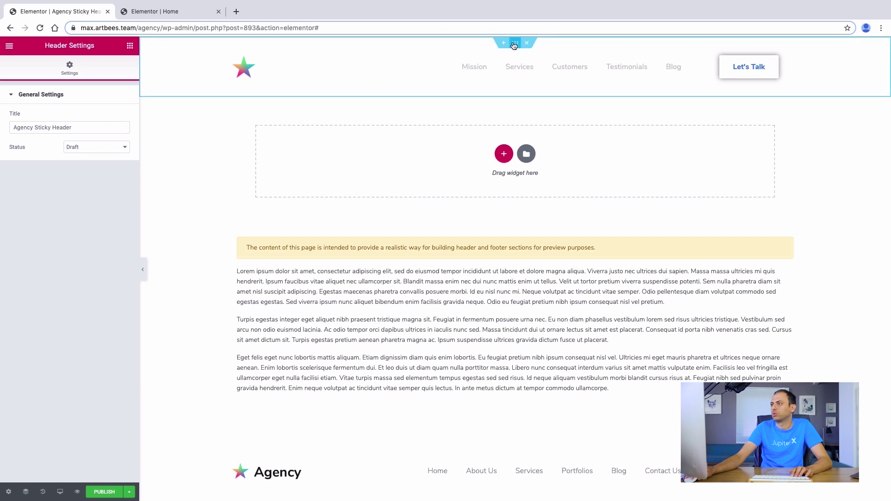
Give the remaining header section a classic background in white (#ffffff)
{"action": "left_click", "coordinate": [514, 43]}
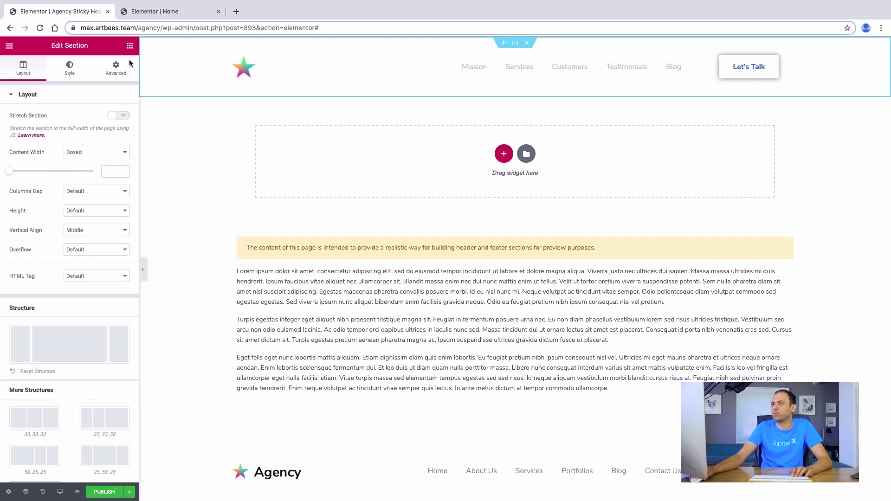
{"action": "left_click", "coordinate": [70, 67]}
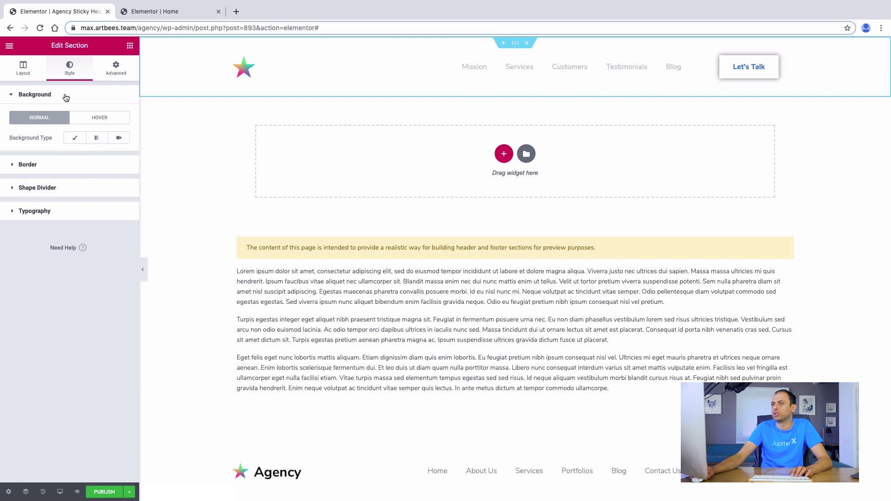
{"action": "left_click", "coordinate": [75, 137]}
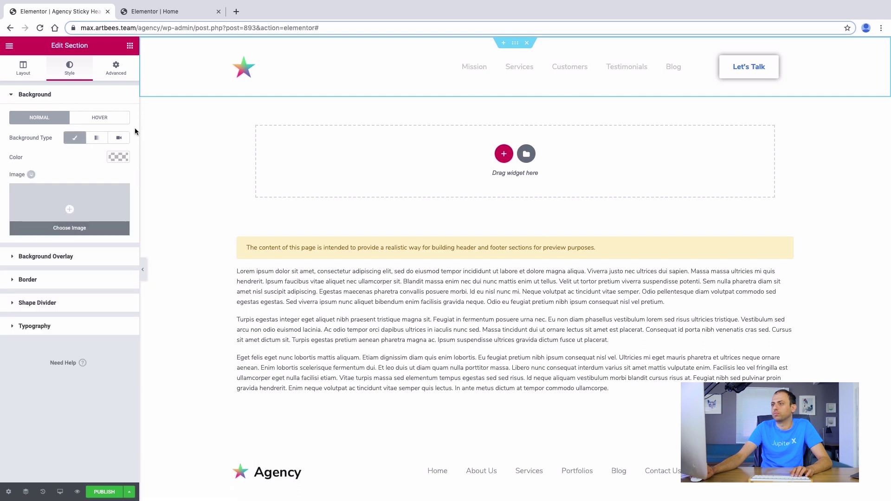
{"action": "left_click", "coordinate": [119, 158]}
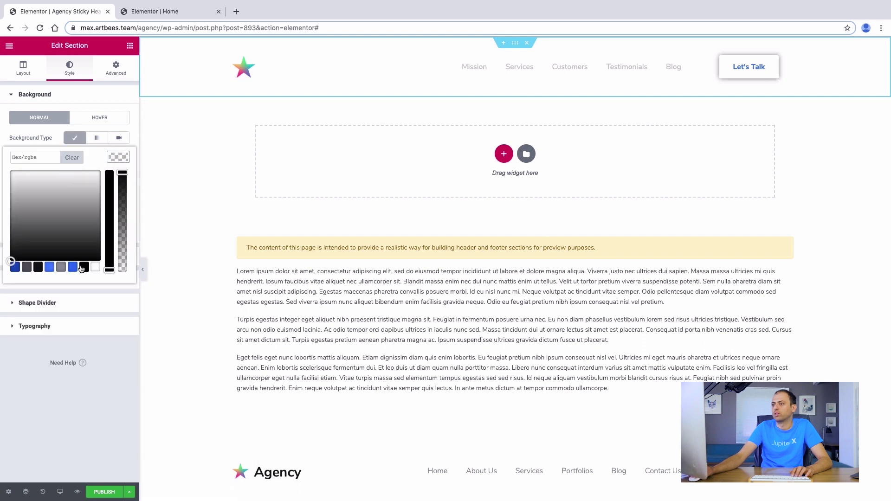
{"action": "left_click", "coordinate": [95, 268]}
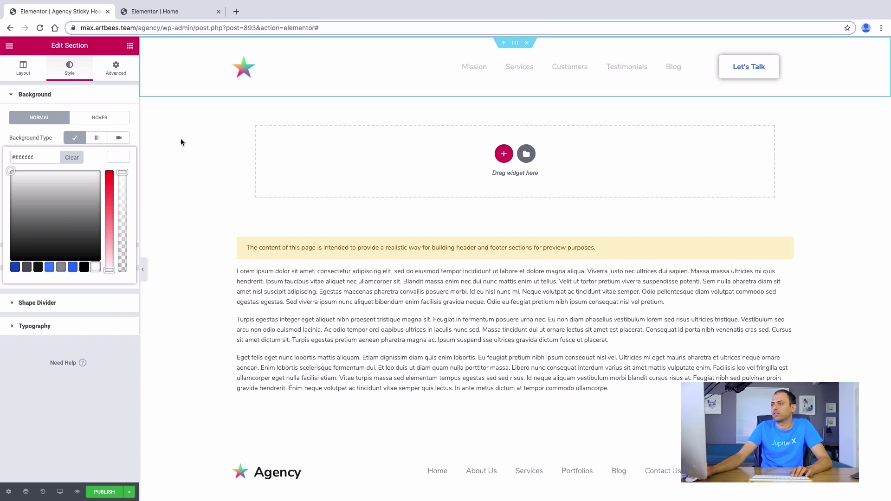
{"action": "left_click", "coordinate": [54, 140]}
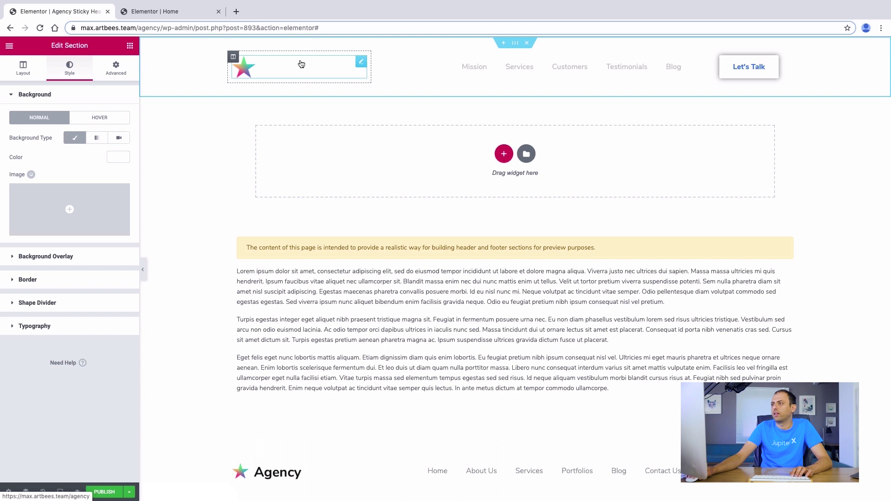
Switch the header's site logo to the Primary version
{"action": "left_click", "coordinate": [299, 65]}
{"action": "left_click", "coordinate": [87, 119]}
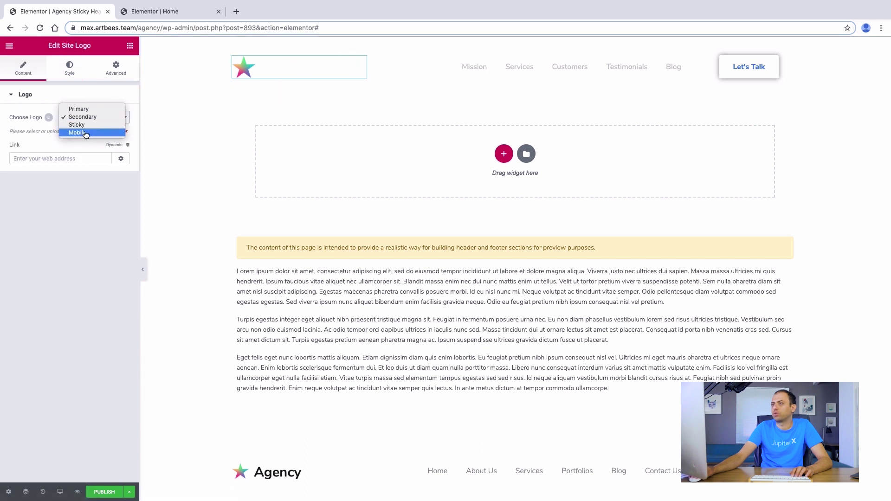
{"action": "left_click", "coordinate": [92, 110]}
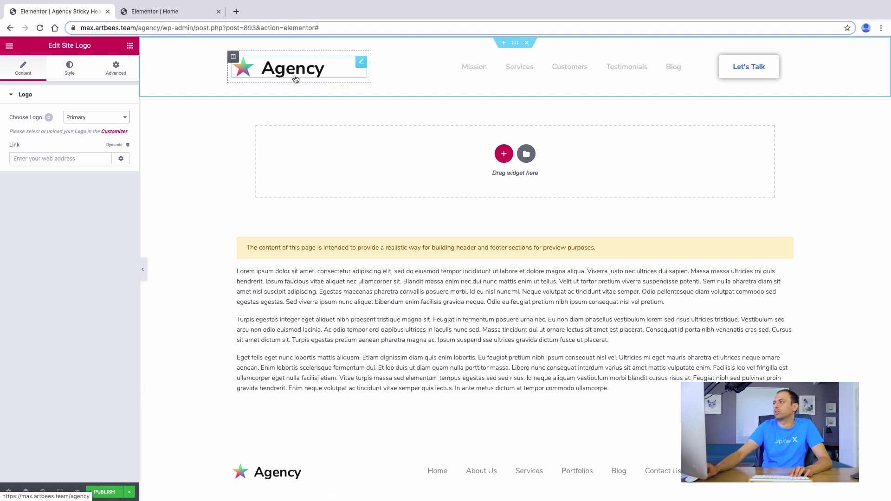
Reset the box shadow of the Let's Talk button to remove it
{"action": "left_click", "coordinate": [728, 69]}
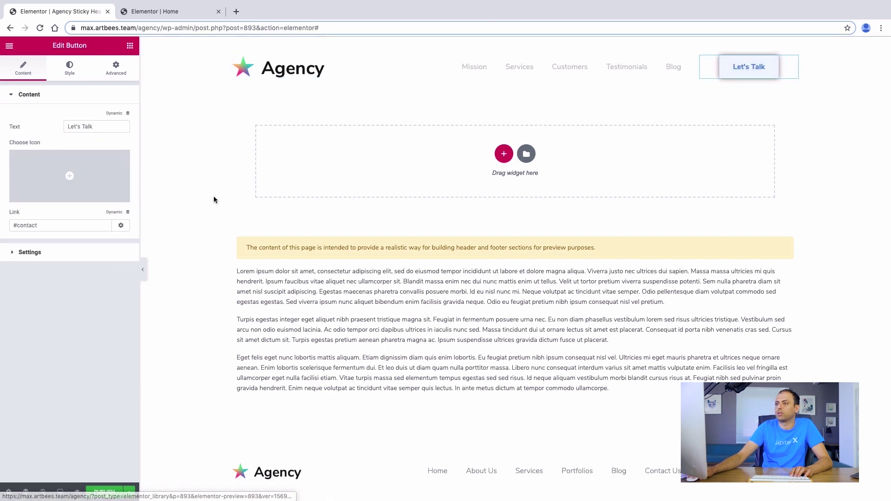
{"action": "left_click", "coordinate": [70, 69]}
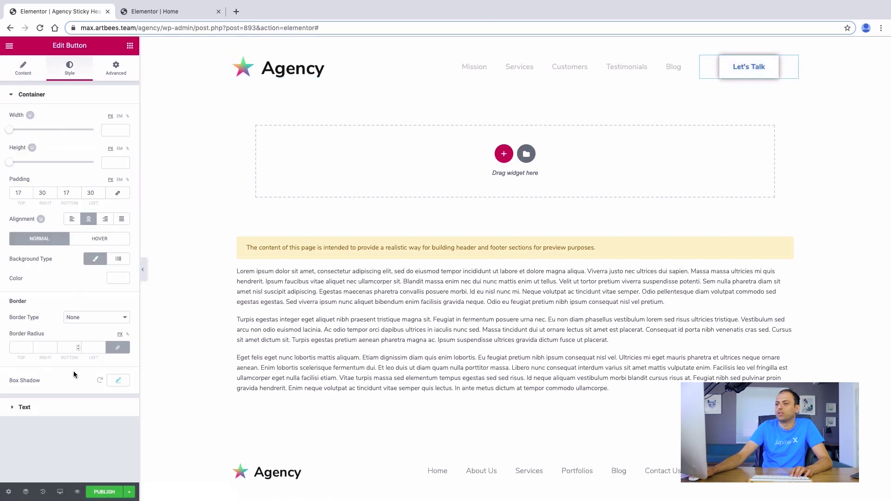
{"action": "left_click", "coordinate": [100, 381]}
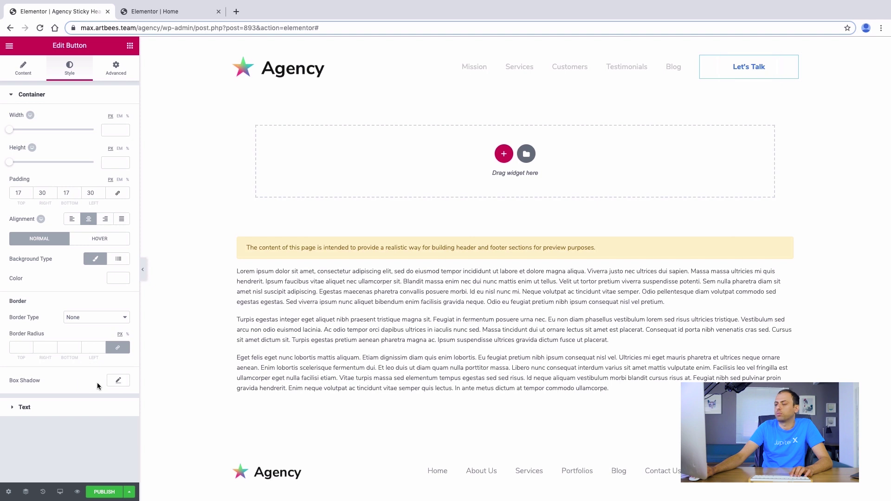
Copy the hex code of the Let's Talk button's normal blue text color
{"action": "left_click", "coordinate": [33, 408]}
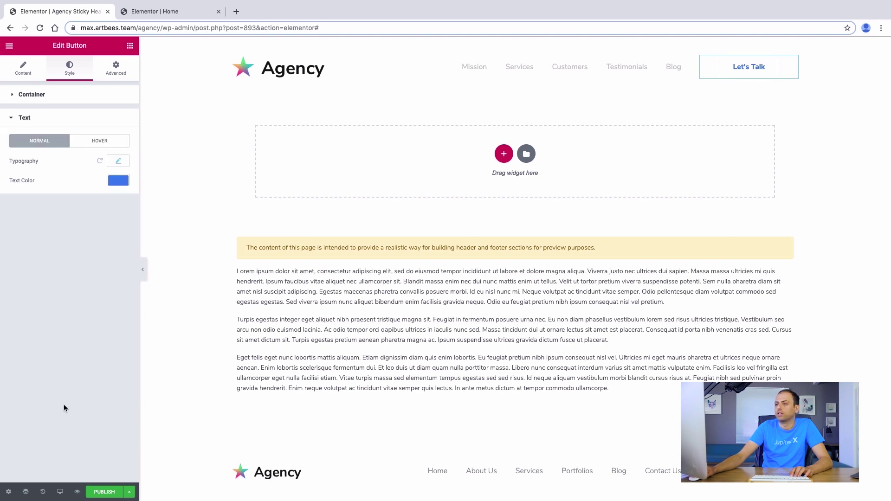
{"action": "left_click", "coordinate": [118, 181]}
{"action": "double_click", "coordinate": [31, 184]}
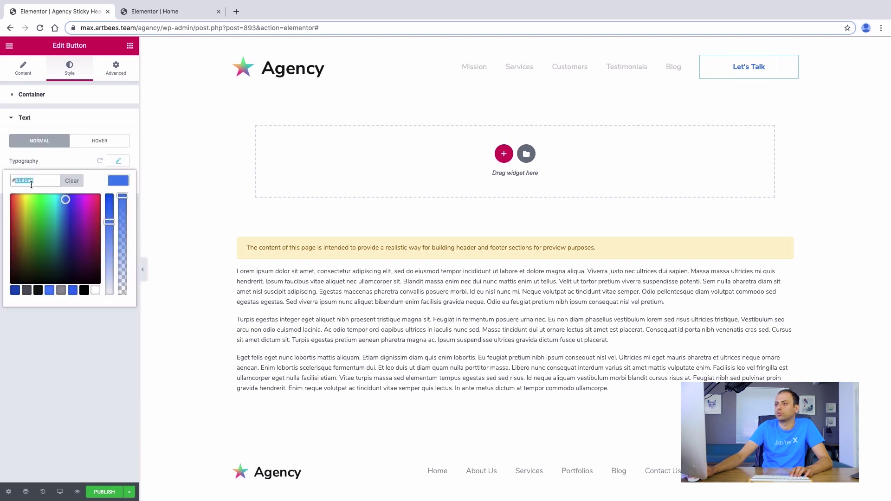
{"action": "right_click", "coordinate": [31, 185]}
{"action": "left_click", "coordinate": [47, 250]}
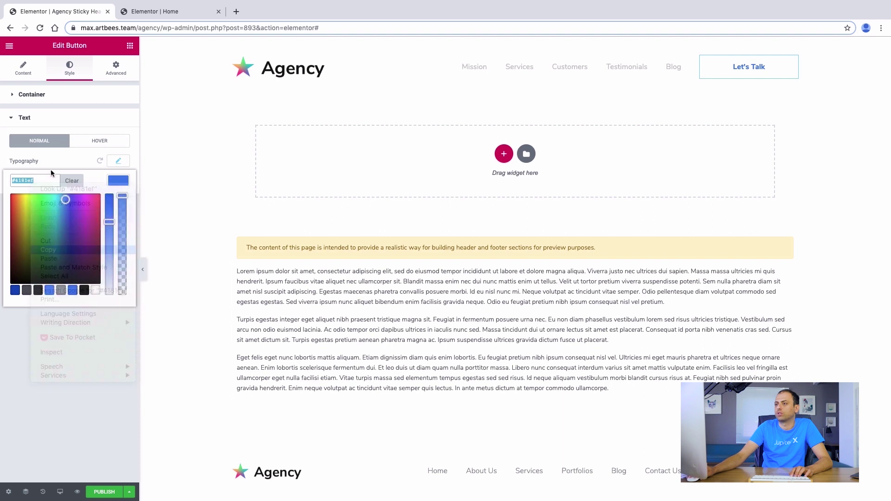
{"action": "left_click", "coordinate": [59, 160]}
{"action": "left_click", "coordinate": [100, 141]}
{"action": "left_click", "coordinate": [52, 143]}
Paste the copied blue as the Let's Talk button's normal background color and check its hover background color
{"action": "left_click", "coordinate": [45, 100]}
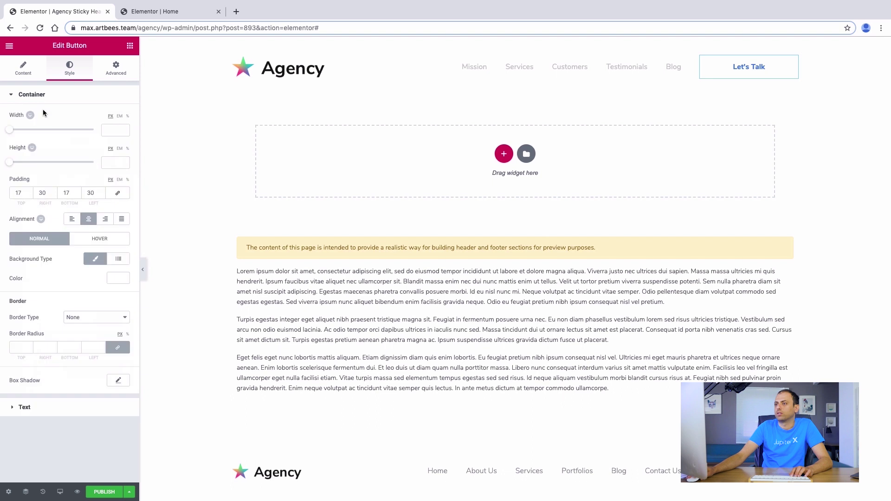
{"action": "left_click", "coordinate": [96, 265]}
{"action": "left_click", "coordinate": [91, 260]}
{"action": "left_click", "coordinate": [113, 279]}
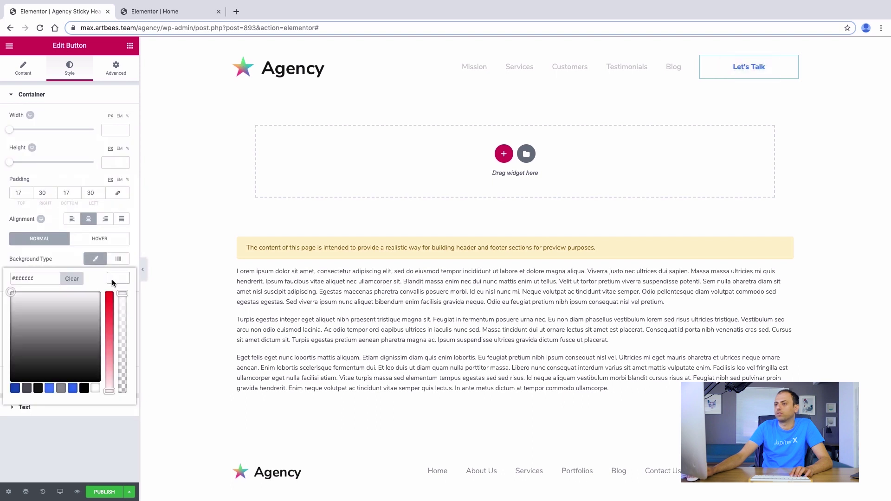
{"action": "right_click", "coordinate": [43, 281]}
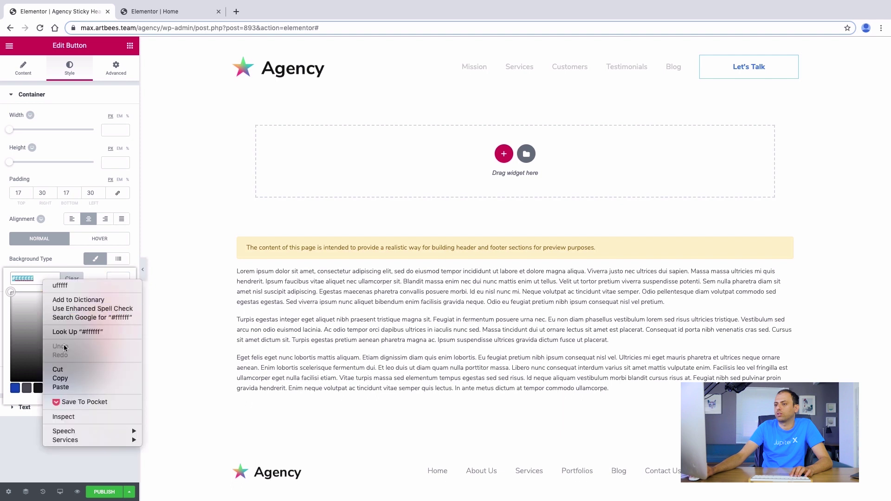
{"action": "left_click", "coordinate": [64, 387]}
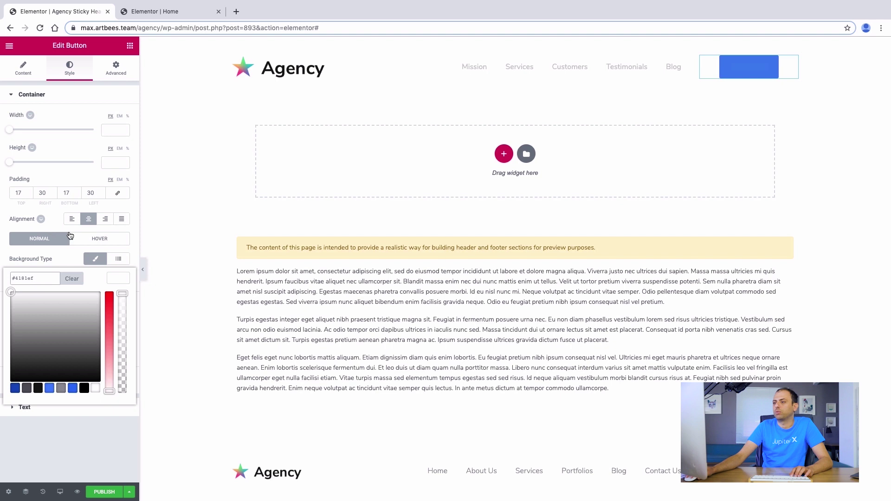
{"action": "left_click", "coordinate": [90, 239]}
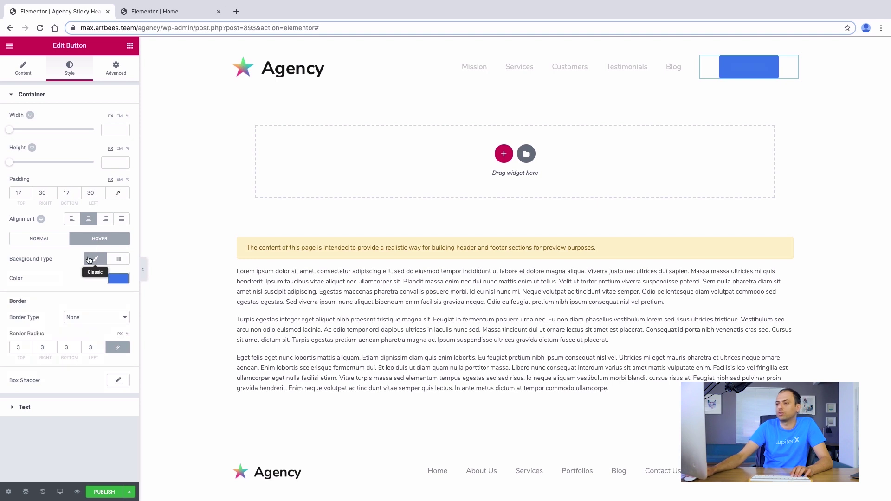
{"action": "left_click", "coordinate": [117, 278]}
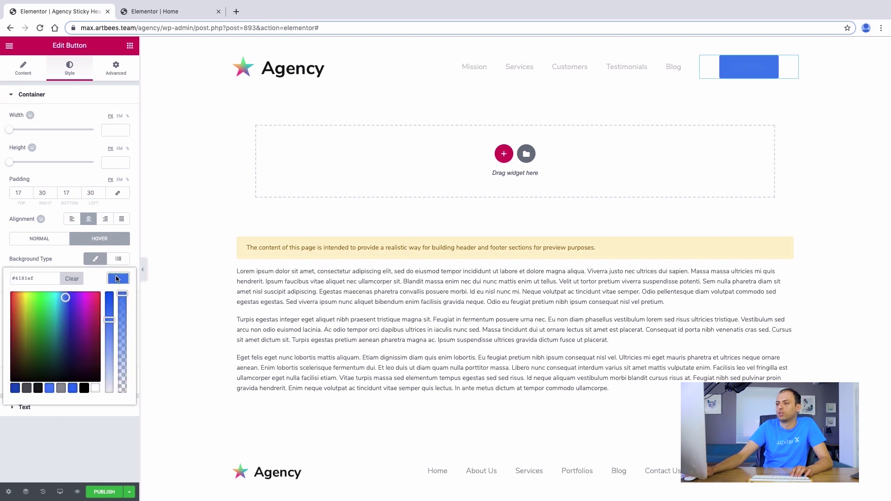
{"action": "left_click", "coordinate": [64, 266]}
Set the Let's Talk button's normal text color to white (#ffffff) and clear its hover text color
{"action": "left_click", "coordinate": [28, 407]}
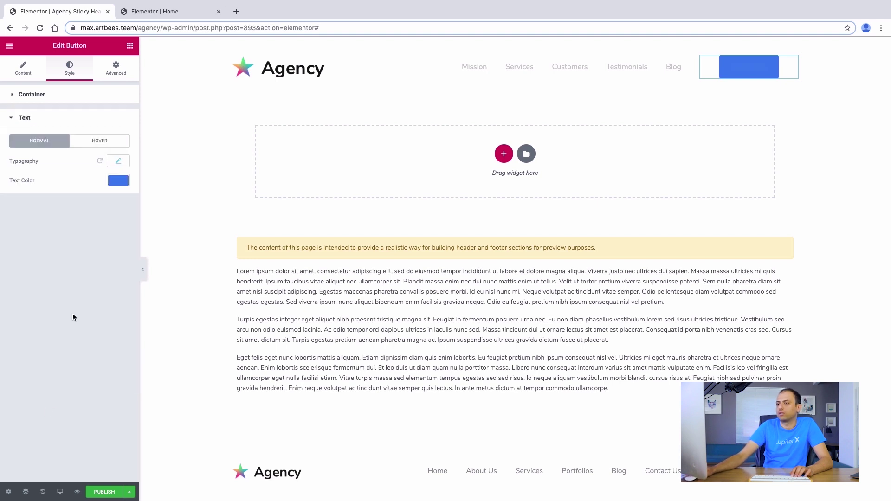
{"action": "left_click", "coordinate": [118, 180]}
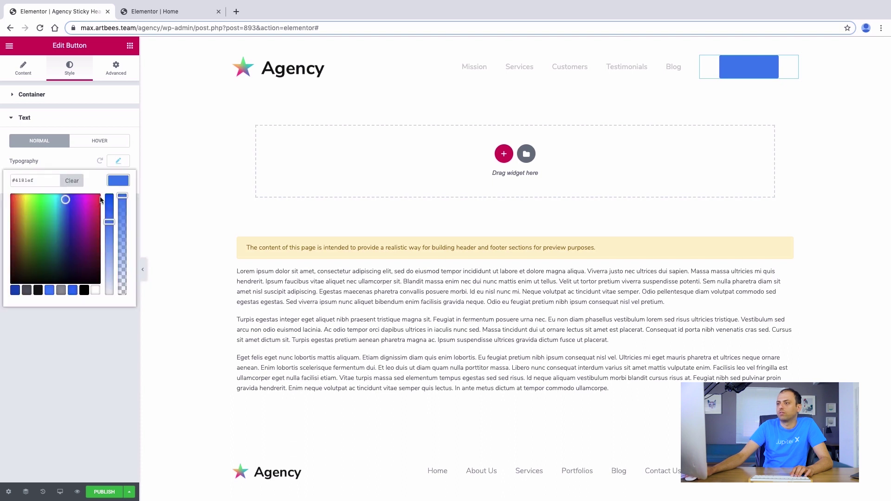
{"action": "left_click", "coordinate": [95, 293]}
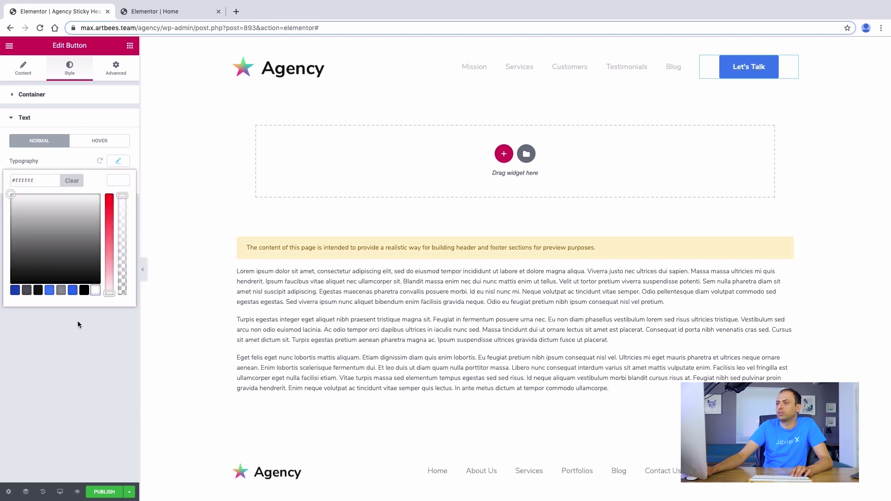
{"action": "left_click", "coordinate": [78, 321]}
{"action": "left_click", "coordinate": [99, 140]}
{"action": "left_click", "coordinate": [116, 181]}
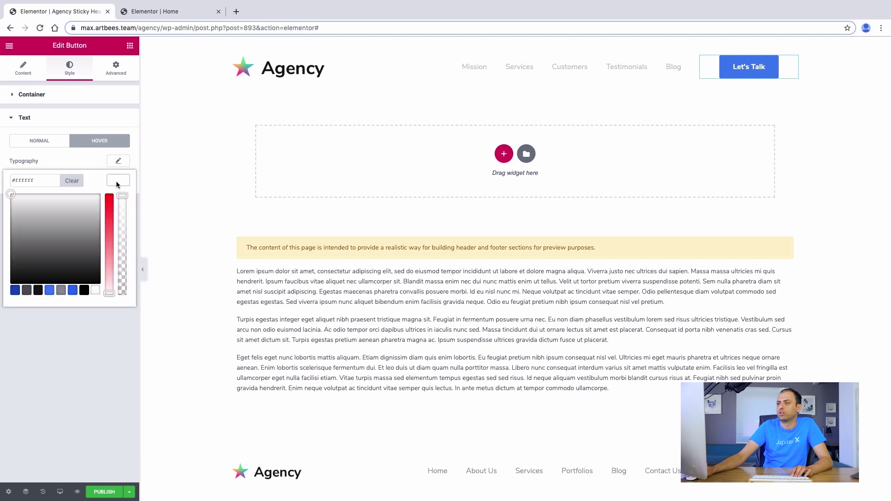
{"action": "left_click", "coordinate": [71, 162]}
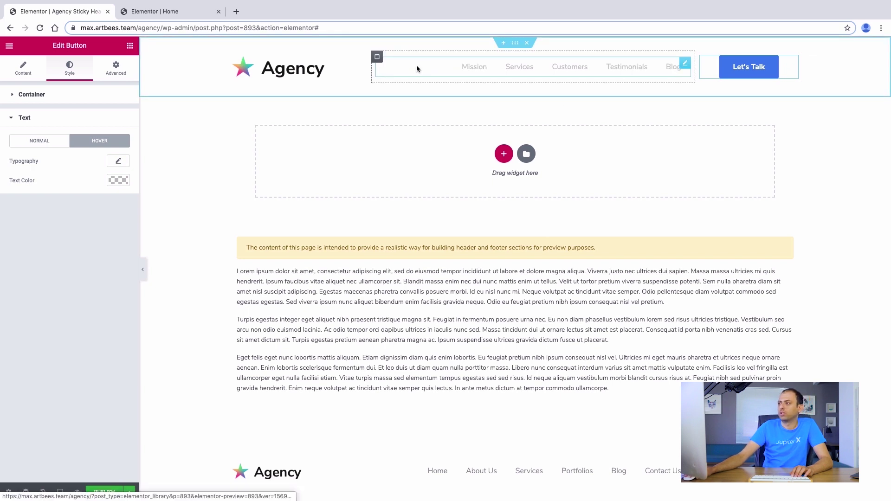
Set the navigation menu items' normal text color to #909299
{"action": "left_click", "coordinate": [450, 64]}
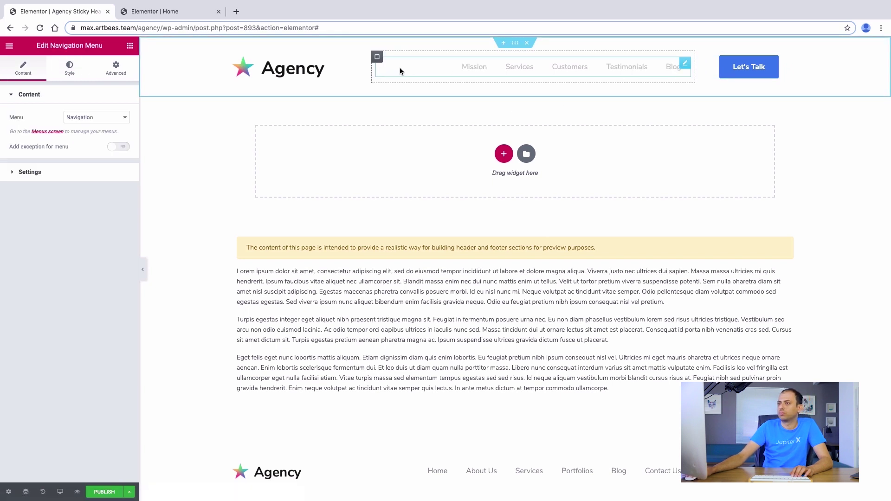
{"action": "left_click", "coordinate": [64, 77]}
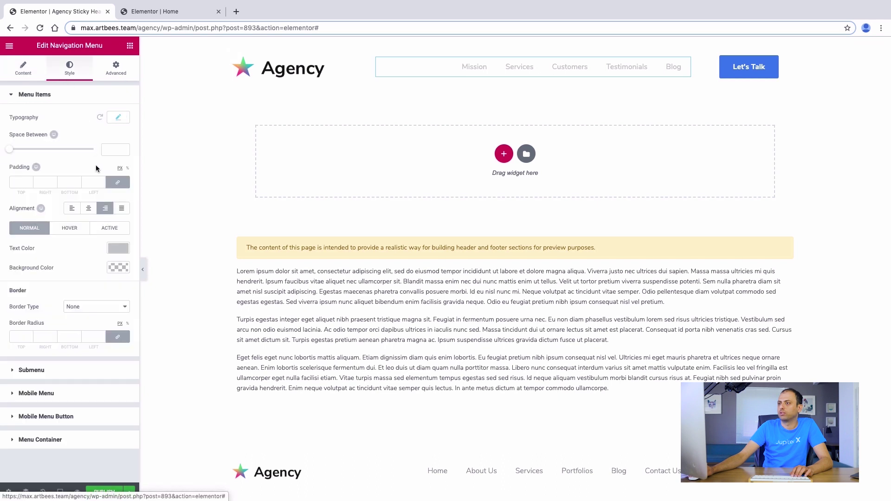
{"action": "left_click", "coordinate": [117, 251]}
{"action": "left_click", "coordinate": [79, 249]}
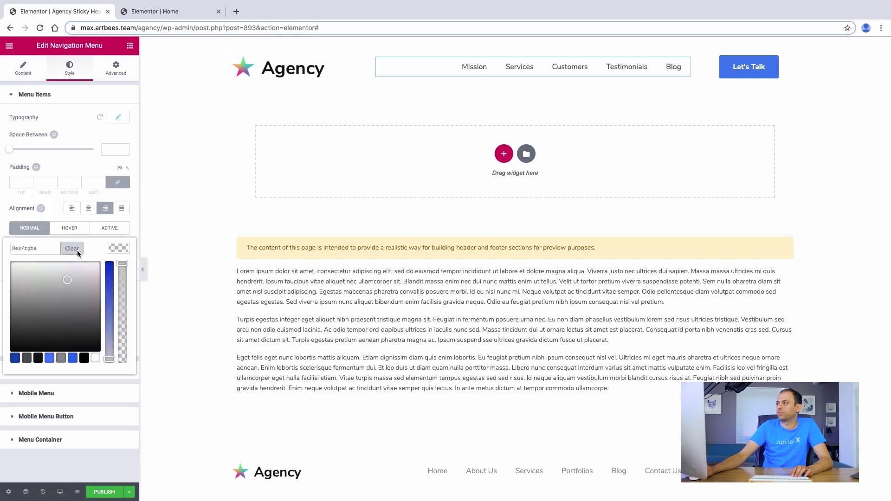
{"action": "left_click", "coordinate": [58, 296]}
{"action": "left_click_drag", "start_coordinate": [57, 297], "coordinate": [51, 297]}
{"action": "double_click", "coordinate": [33, 250]}
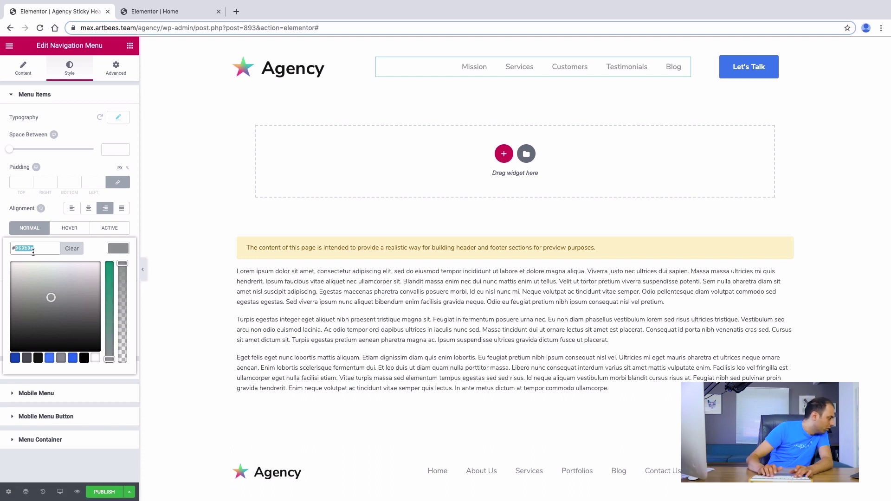
{"action": "type", "text": "909299"}
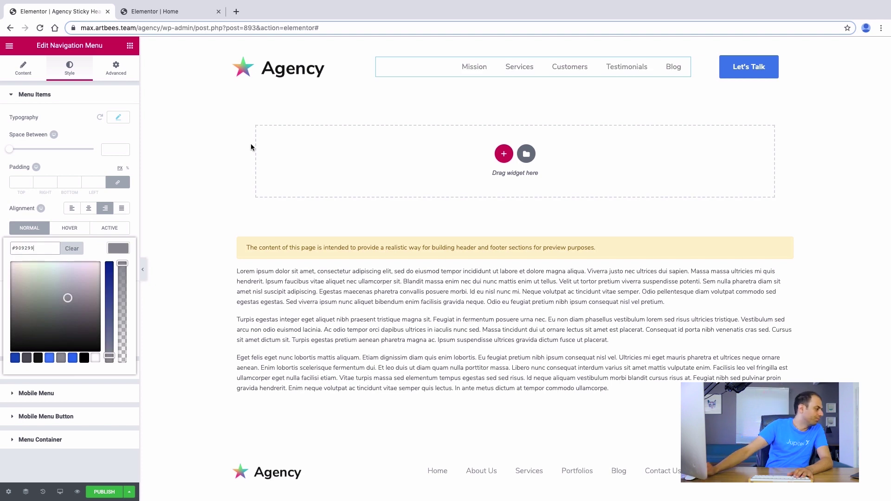
{"action": "left_click", "coordinate": [112, 120]}
{"action": "left_click", "coordinate": [74, 116]}
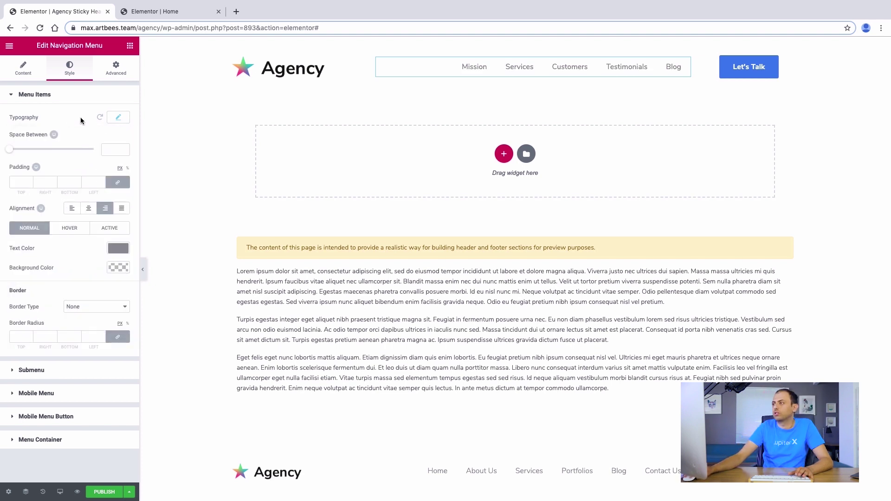
Paste the copied blue as the navigation menu items' hover text color and check their active color settings
{"action": "left_click", "coordinate": [77, 232]}
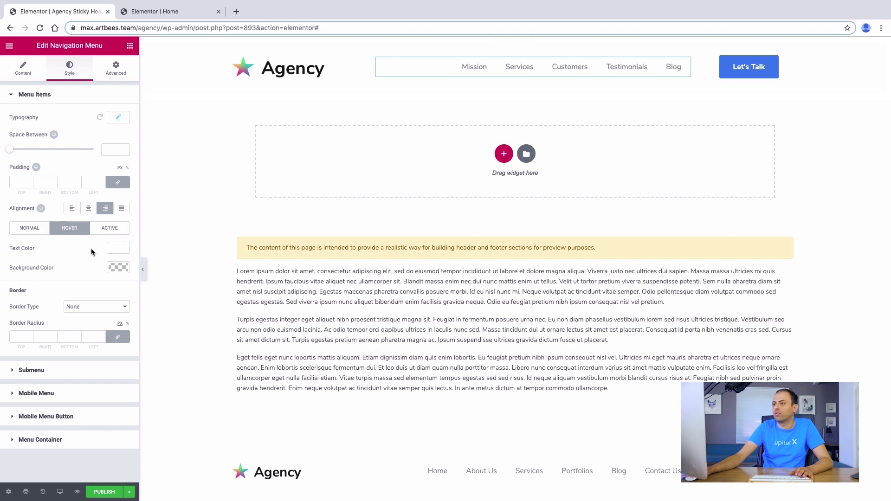
{"action": "left_click", "coordinate": [116, 248]}
{"action": "right_click", "coordinate": [51, 249]}
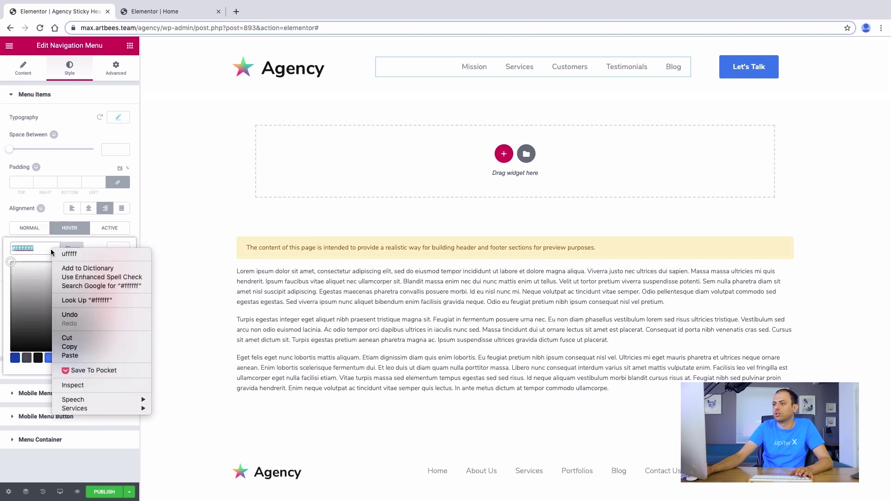
{"action": "left_click", "coordinate": [73, 355]}
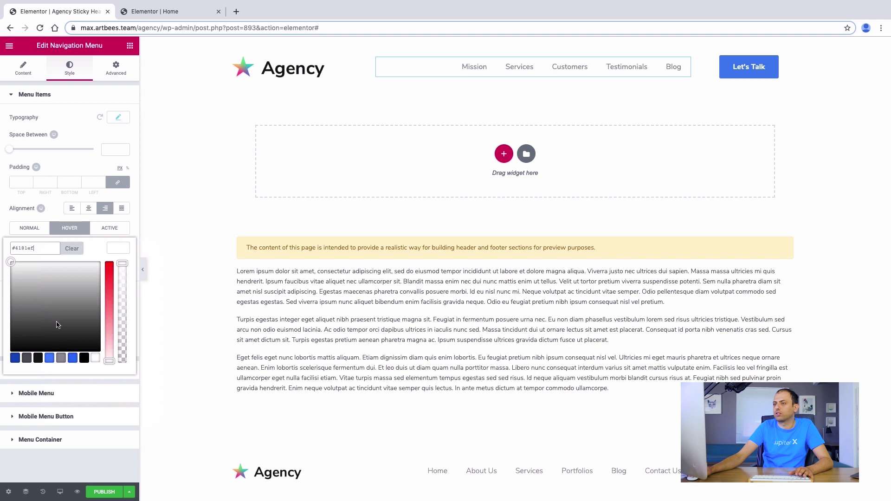
{"action": "left_click", "coordinate": [5, 229]}
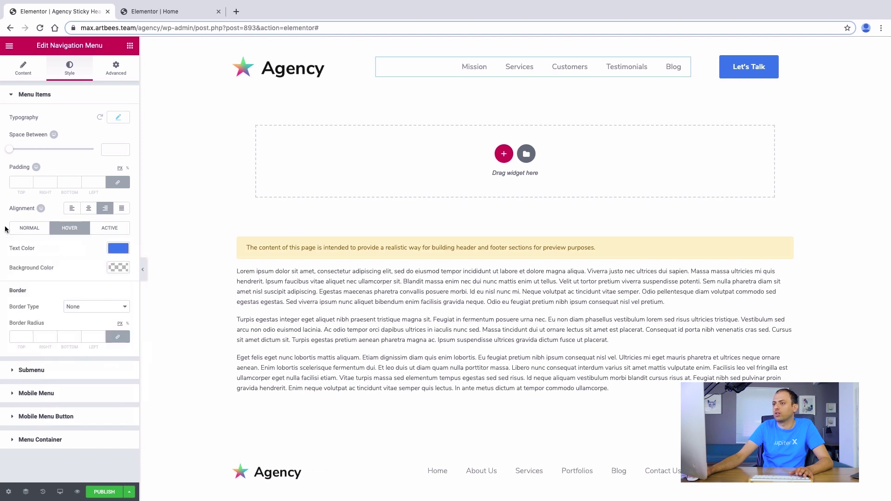
{"action": "left_click", "coordinate": [118, 232]}
{"action": "left_click", "coordinate": [70, 227]}
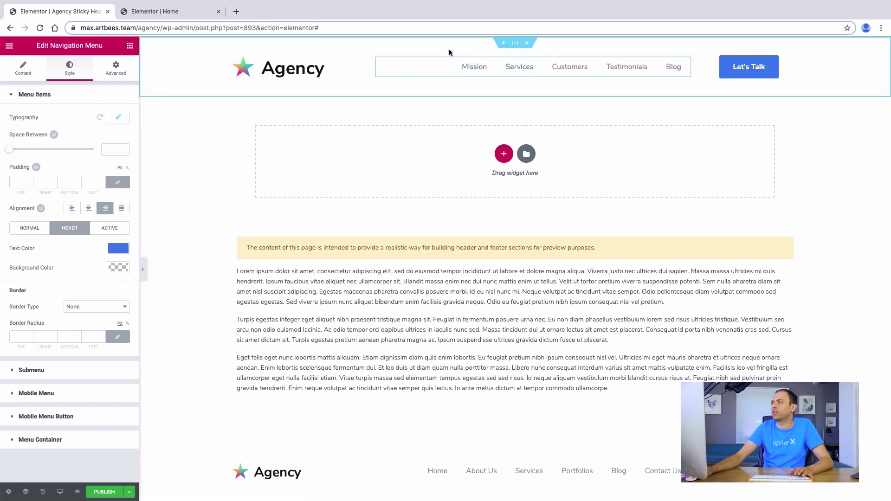
Set the sticky header section's top and bottom padding to 15 px
{"action": "left_click", "coordinate": [511, 47]}
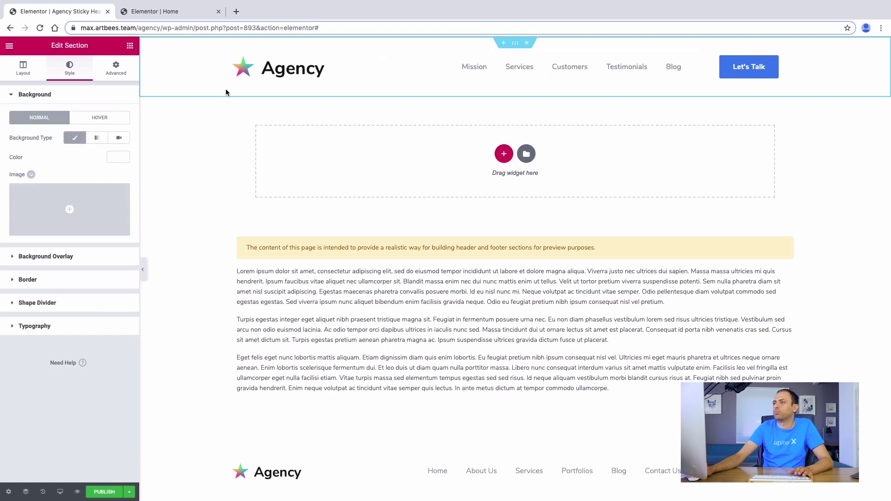
{"action": "left_click", "coordinate": [109, 74]}
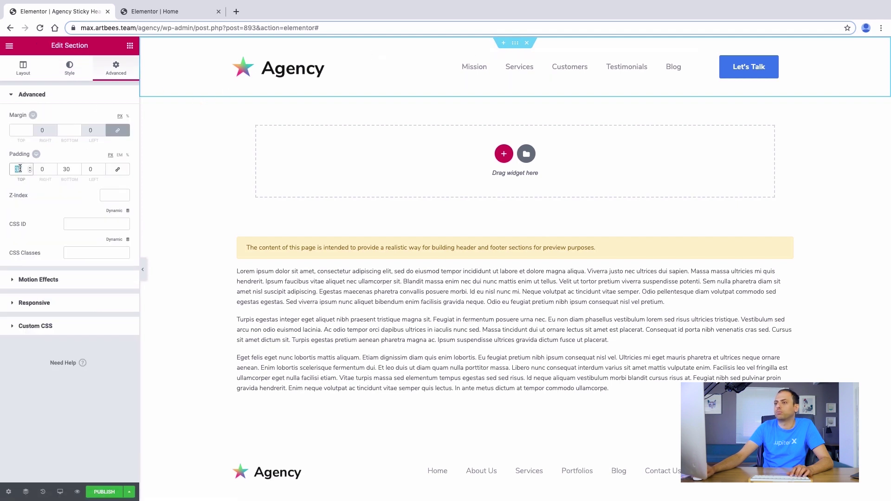
{"action": "type", "text": "15"}
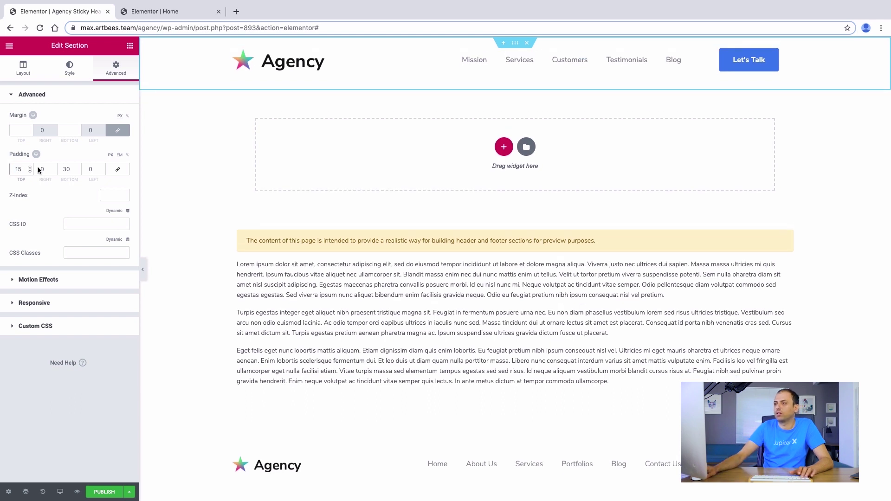
{"action": "double_click", "coordinate": [73, 169]}
{"action": "type", "text": "15"}
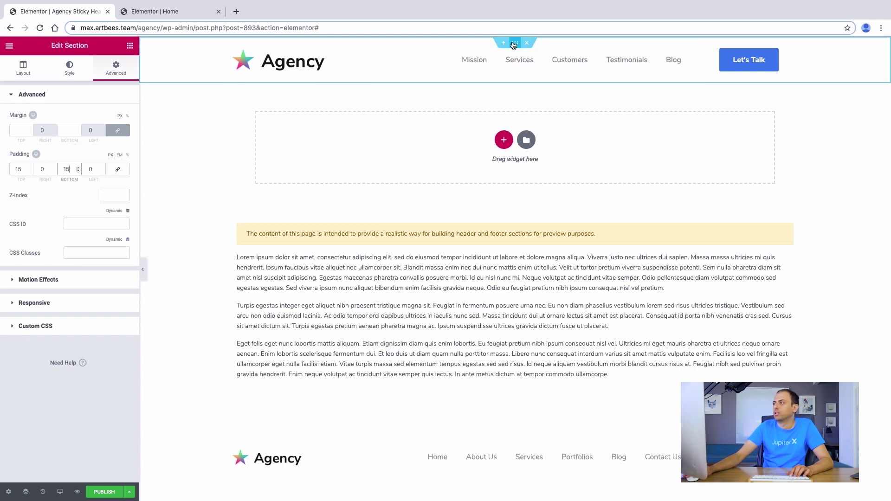
Add a box shadow to the sticky header section and set its color to #e6e7ec
{"action": "left_click", "coordinate": [79, 66]}
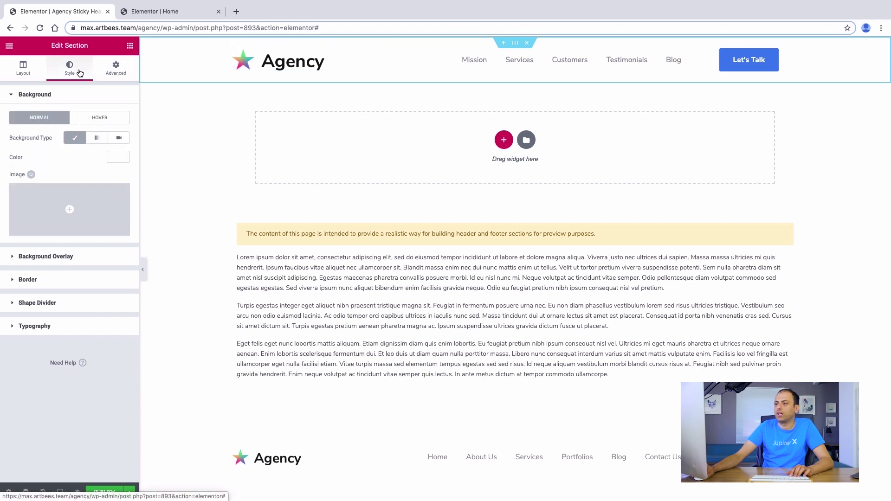
{"action": "left_click", "coordinate": [33, 280]}
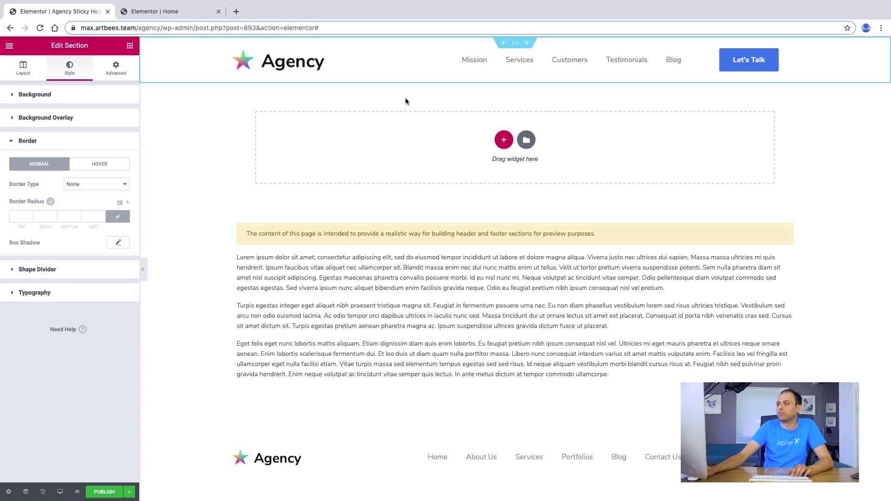
{"action": "left_click", "coordinate": [117, 242]}
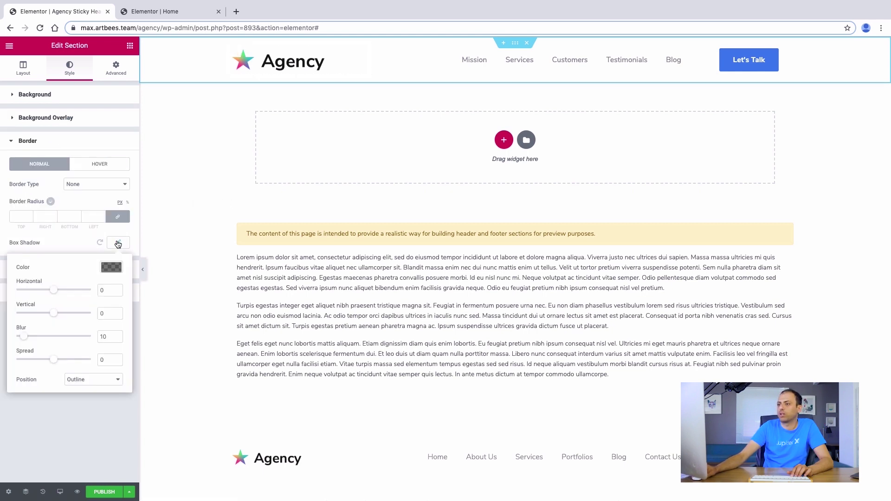
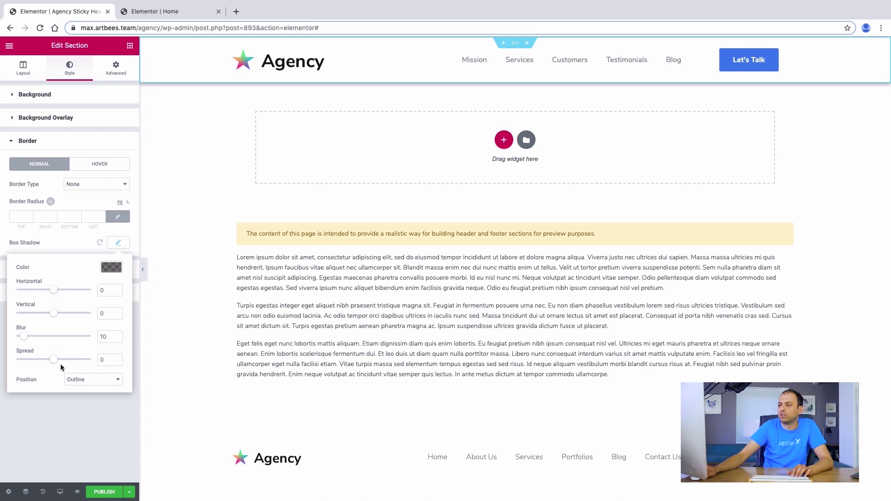
{"action": "left_click", "coordinate": [119, 266]}
{"action": "double_click", "coordinate": [31, 268]}
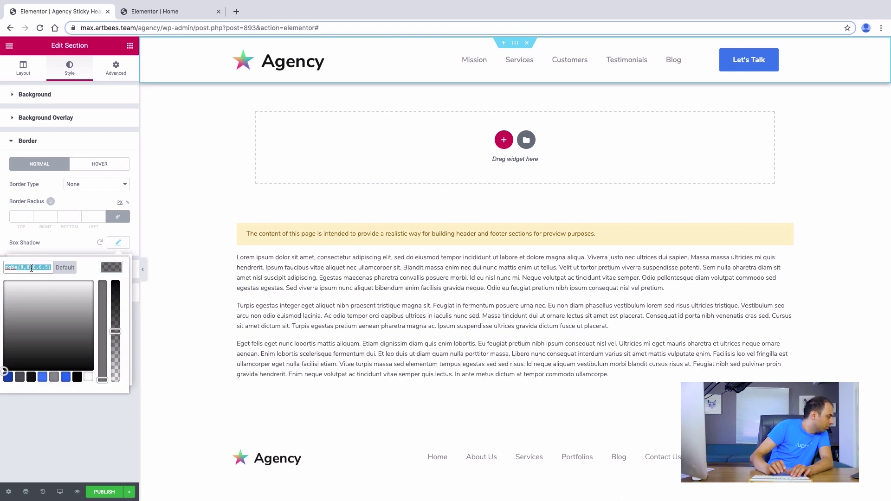
{"action": "type", "text": "e6e7ec"}
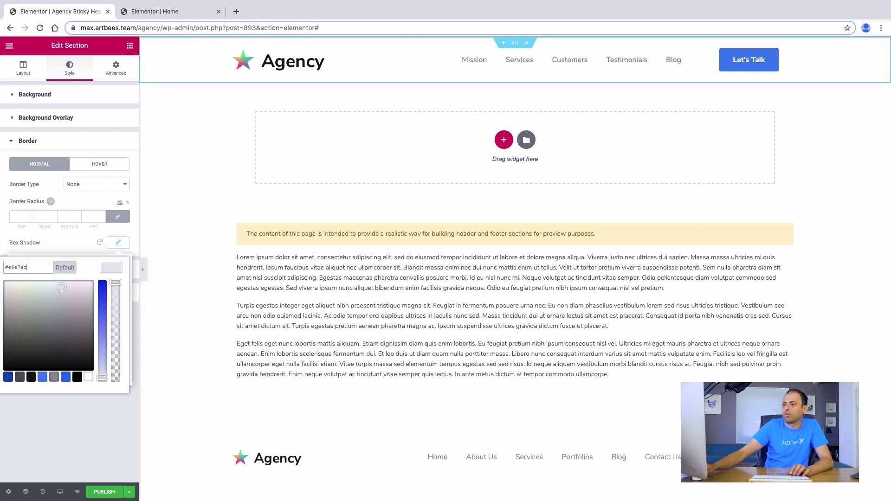
{"action": "left_click", "coordinate": [65, 238]}
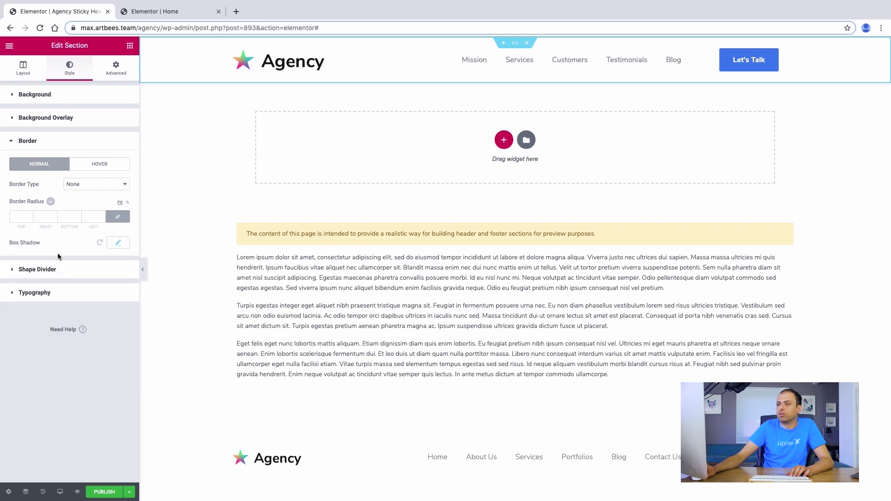
Set the section's box shadow vertical offset to 2 and publish the sticky header template
{"action": "left_click", "coordinate": [118, 242]}
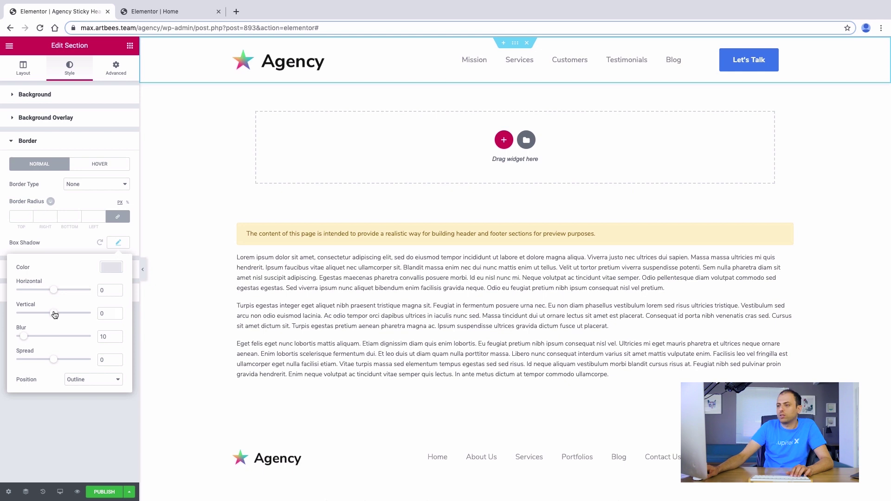
{"action": "mouse_move", "coordinate": [55, 315]}
{"action": "left_mouse_down"}
{"action": "mouse_move", "coordinate": [82, 315]}
{"action": "mouse_move", "coordinate": [44, 315]}
{"action": "mouse_move", "coordinate": [97, 315]}
{"action": "mouse_move", "coordinate": [55, 316]}
{"action": "left_mouse_up"}
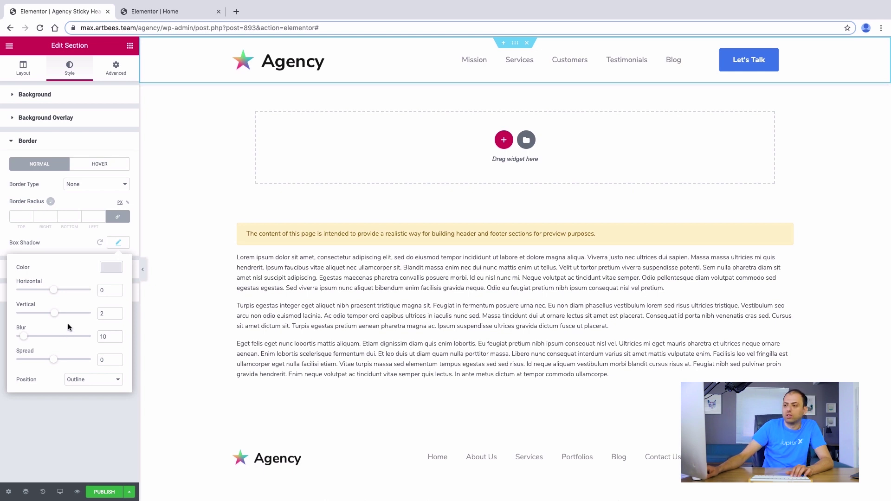
{"action": "left_click", "coordinate": [65, 244]}
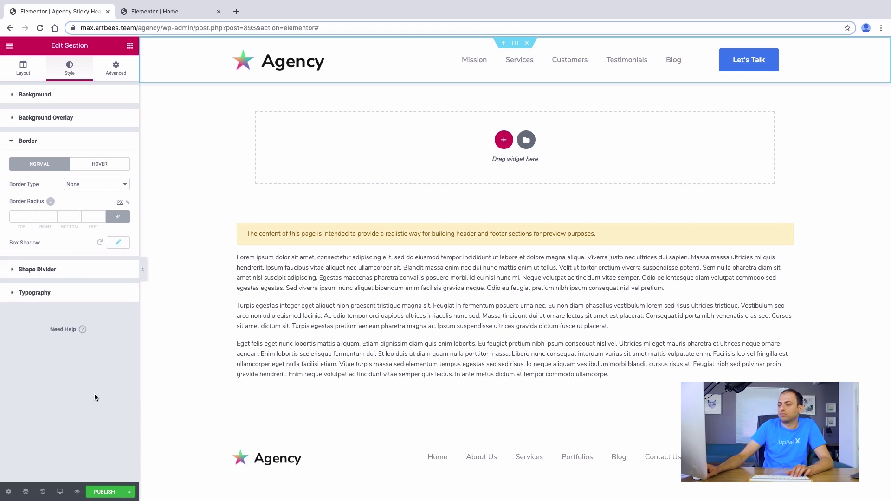
{"action": "left_click", "coordinate": [101, 492]}
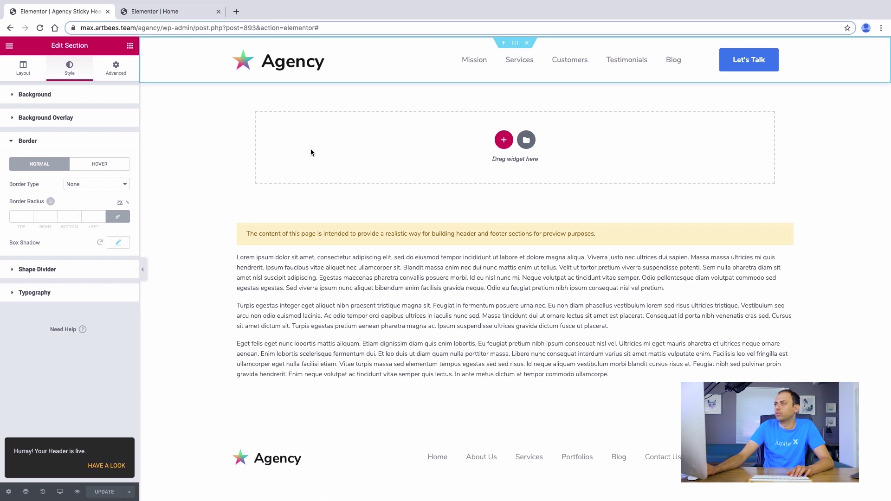
{"action": "scroll", "coordinate": [245, 163], "scroll_direction": "down", "scroll_amount": 5}
{"action": "scroll", "coordinate": [216, 139], "scroll_direction": "up", "scroll_amount": 5}
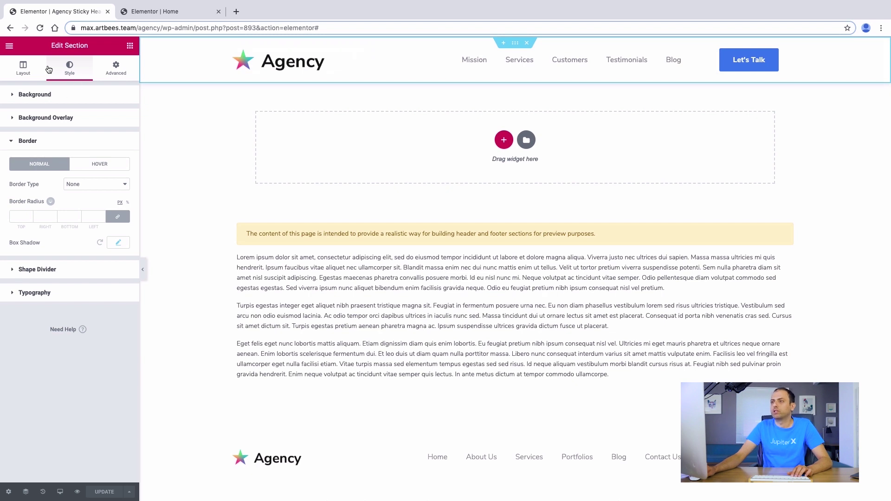
Exit the Elementor editor to the WordPress dashboard and open the site's menu management page
{"action": "left_click", "coordinate": [10, 47]}
{"action": "left_click", "coordinate": [65, 331]}
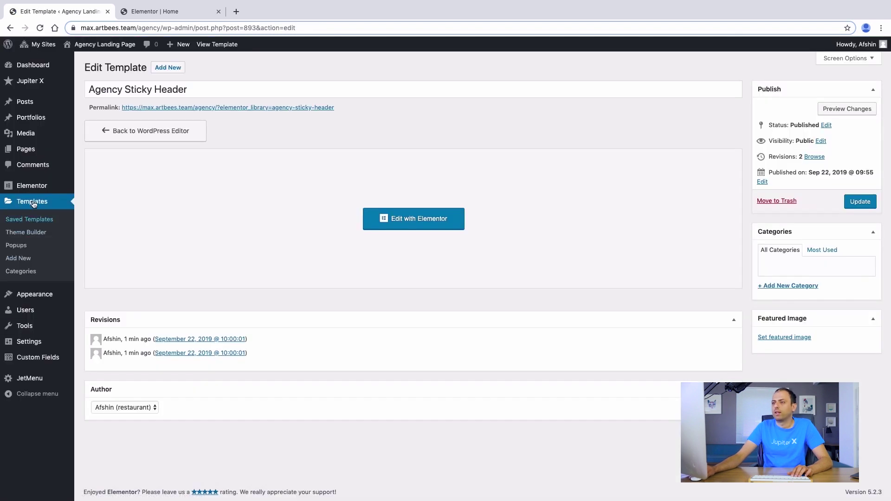
{"action": "mouse_move", "coordinate": [30, 307]}
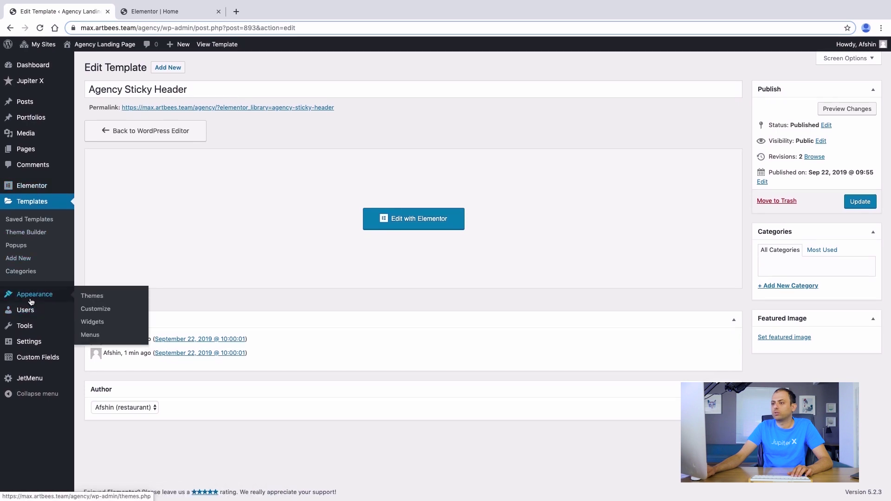
{"action": "left_click", "coordinate": [95, 334]}
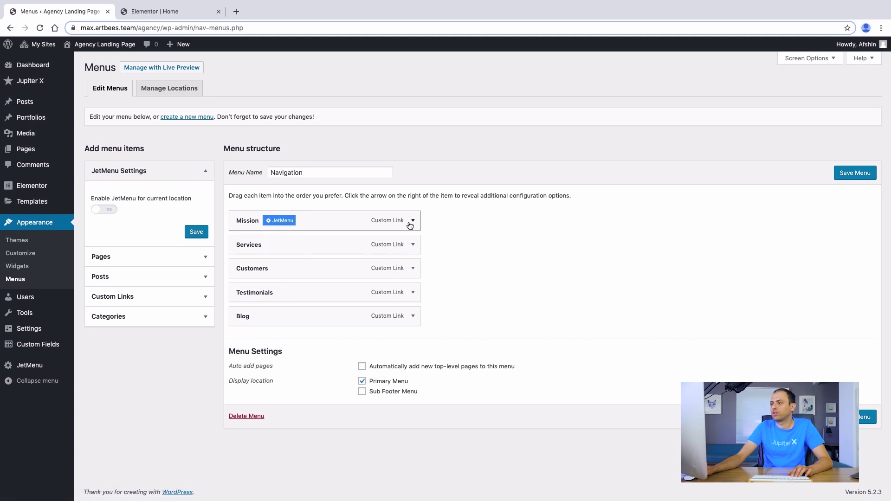
Expand the Mission and Services menu items and examine the anchor URLs they link to
{"action": "left_click", "coordinate": [410, 226]}
{"action": "left_click", "coordinate": [284, 253]}
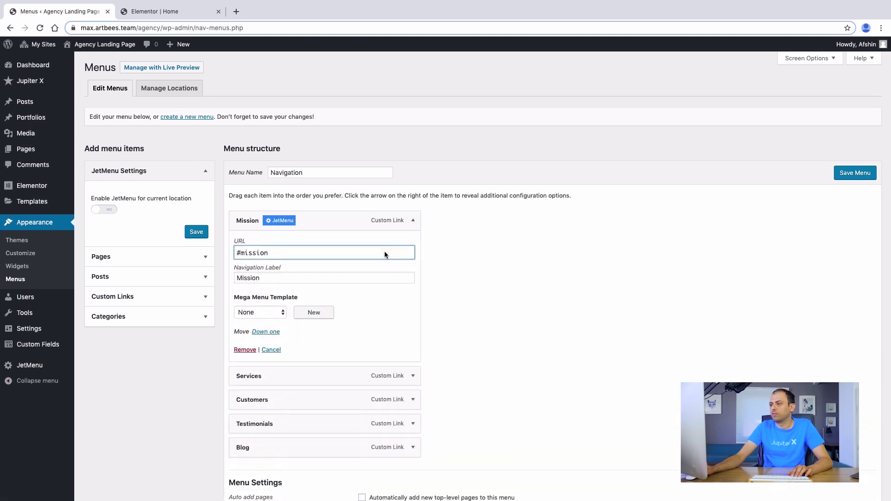
{"action": "left_click", "coordinate": [413, 376]}
{"action": "scroll", "coordinate": [339, 362], "scroll_direction": "down", "scroll_amount": 3}
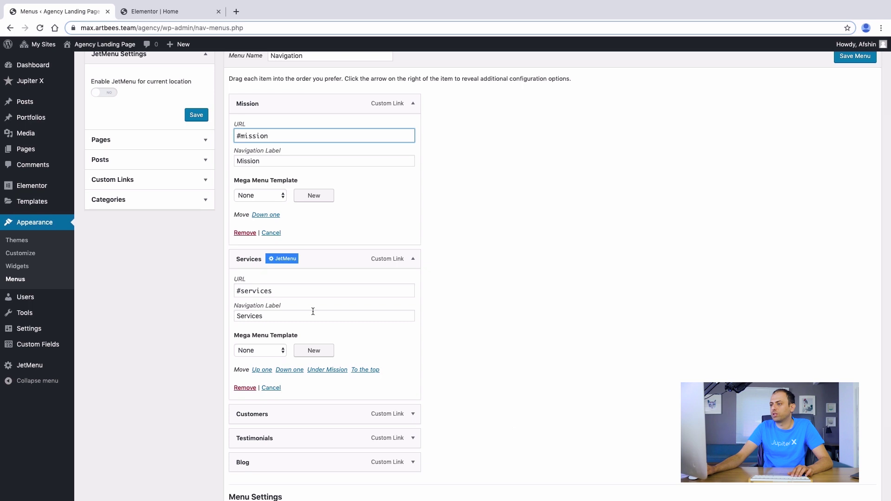
{"action": "left_click_drag", "start_coordinate": [279, 293], "coordinate": [256, 292]}
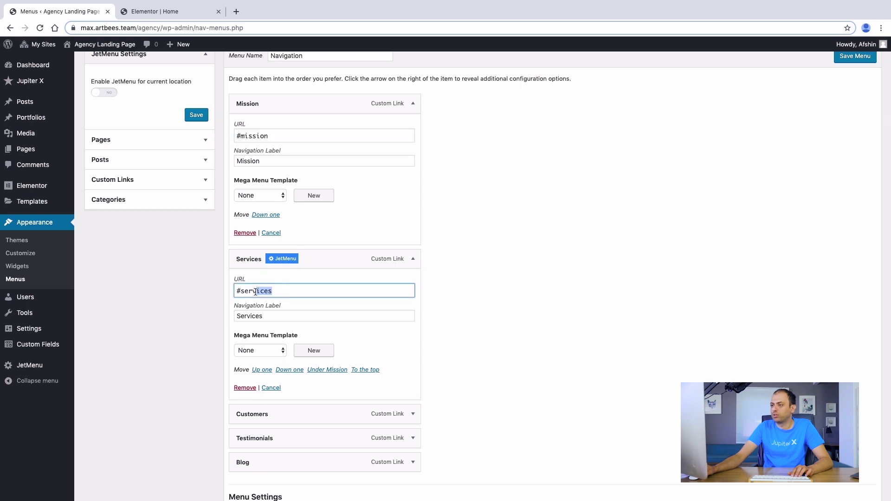
{"action": "left_click", "coordinate": [483, 303]}
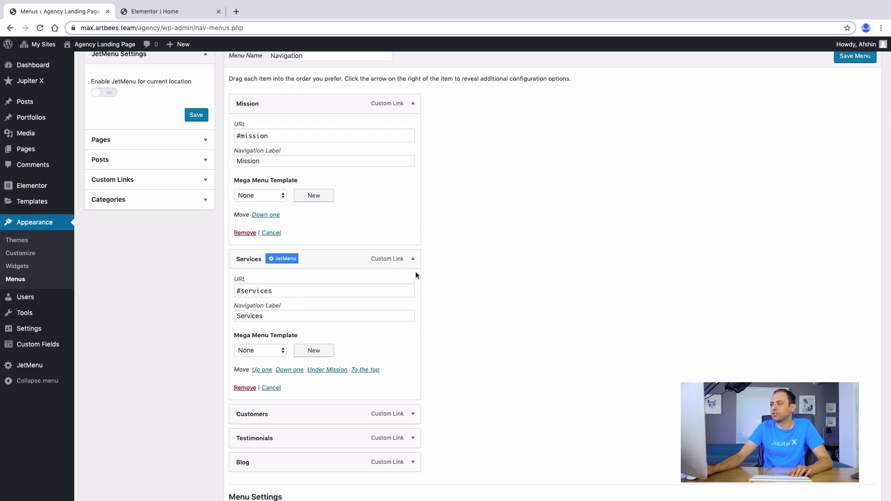
{"action": "left_click", "coordinate": [413, 259]}
Switch to the Home page's Elementor editor, preview its changes in a new browser tab and close the editor tab
{"action": "left_click", "coordinate": [171, 14]}
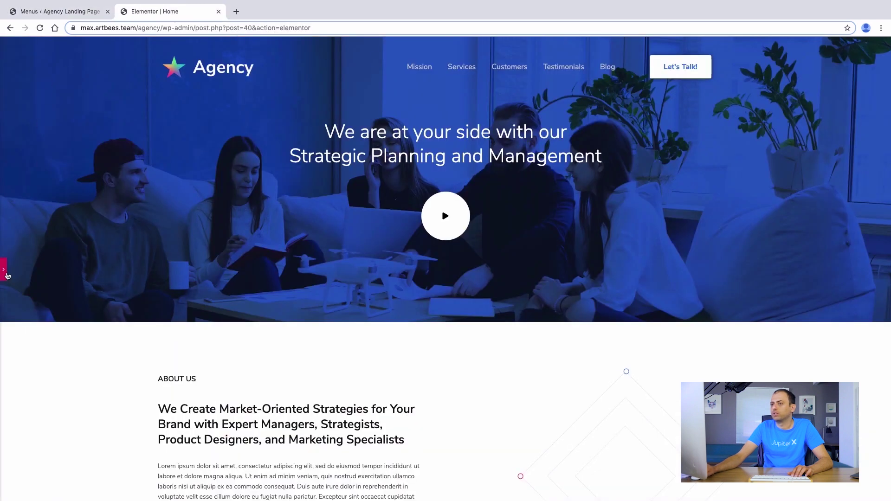
{"action": "left_click", "coordinate": [7, 276]}
{"action": "left_click", "coordinate": [88, 492]}
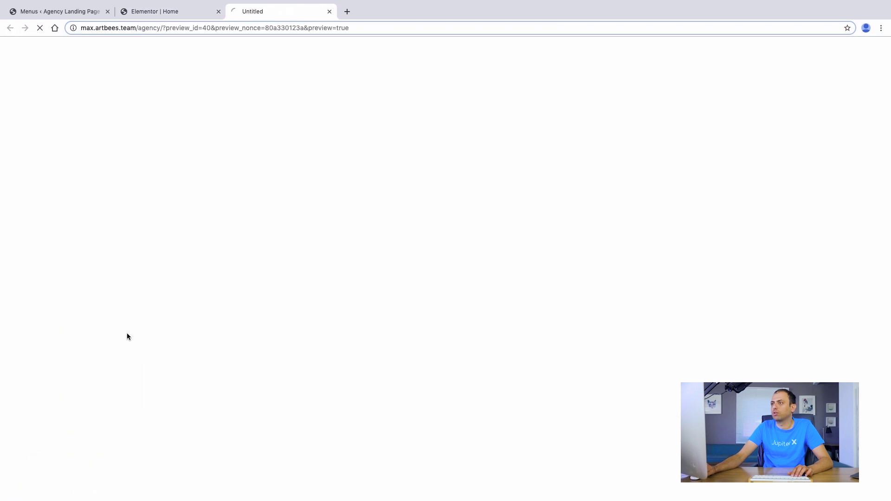
{"action": "left_click", "coordinate": [219, 11]}
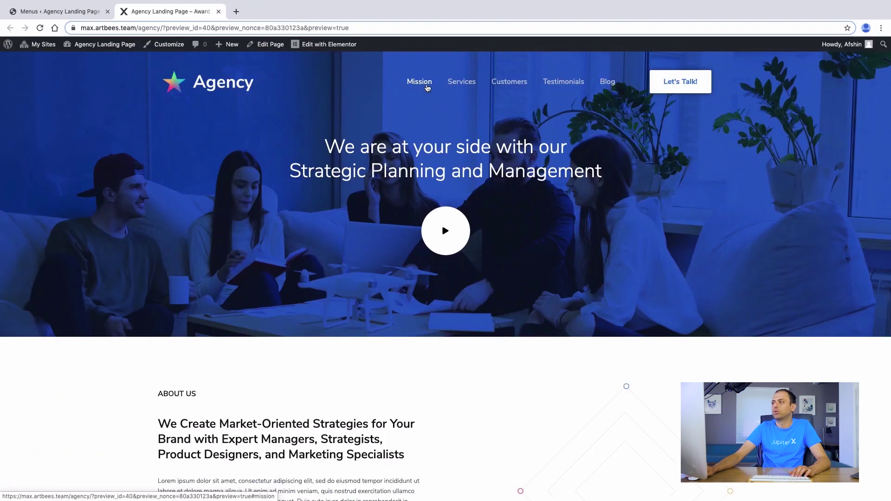
Test the Mission, Services and Customers anchor links in the previewed page's header, returning to the page top between them
{"action": "left_click", "coordinate": [427, 88]}
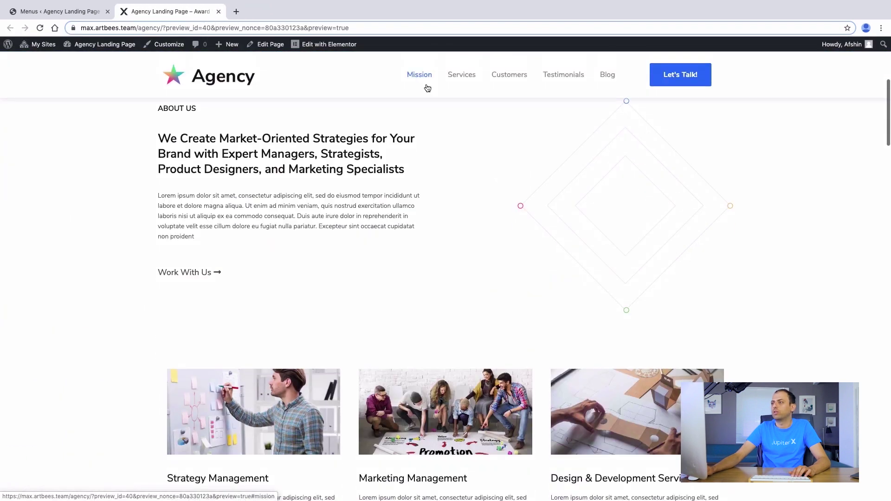
{"action": "scroll", "coordinate": [425, 88], "scroll_direction": "up", "scroll_amount": 5}
{"action": "left_click", "coordinate": [460, 82]}
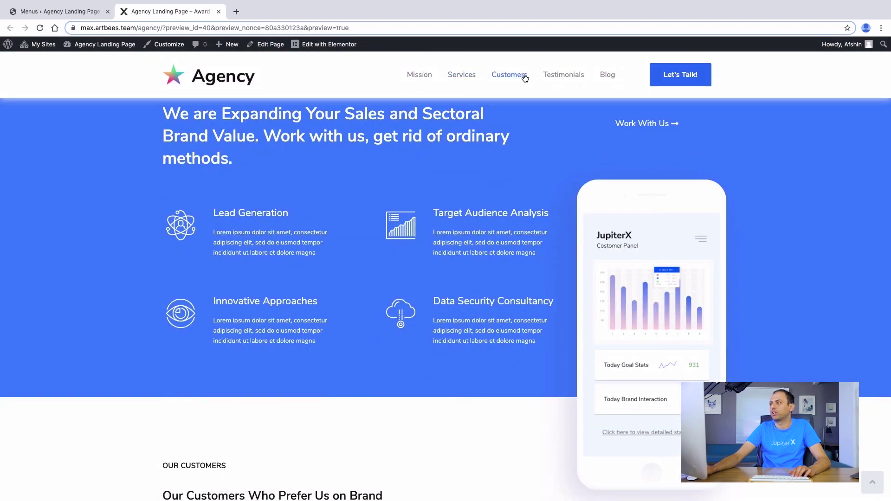
{"action": "scroll", "coordinate": [466, 93], "scroll_direction": "up", "scroll_amount": 10}
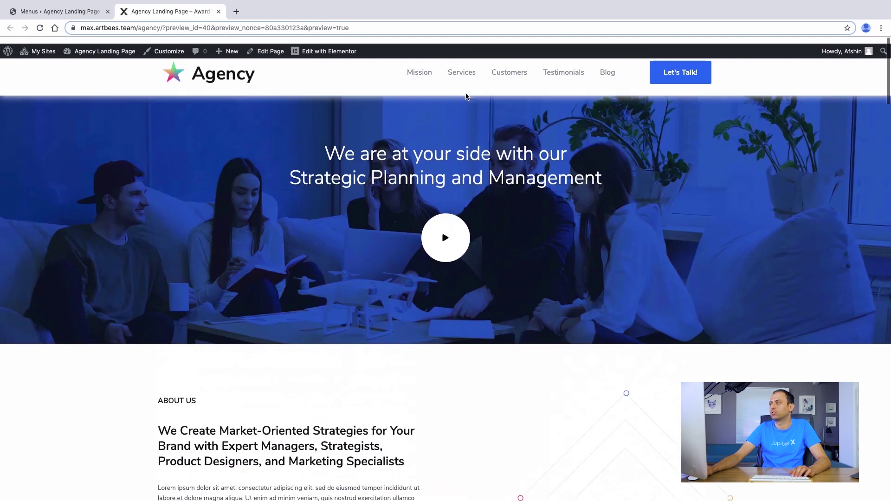
{"action": "left_click", "coordinate": [516, 83]}
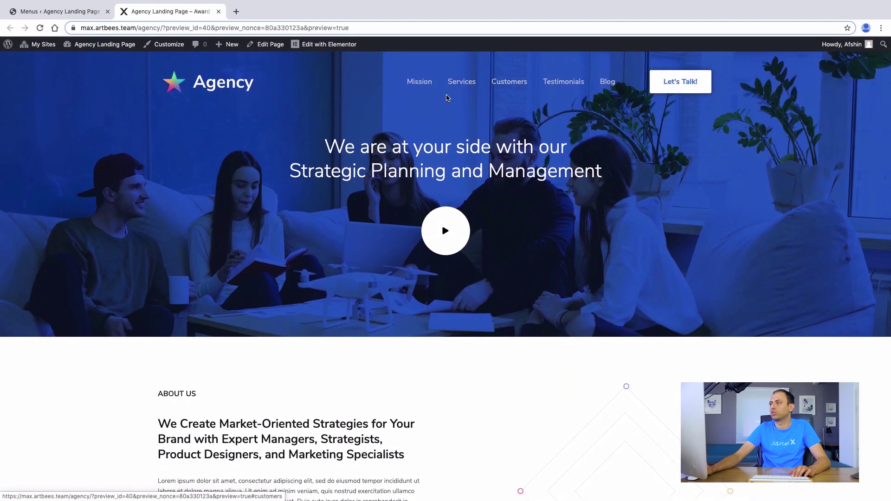
Examine the sticky header and its menu highlighting across the previewed page's sections, from the top down and back to About Us
{"action": "scroll", "coordinate": [447, 96], "scroll_direction": "down", "scroll_amount": 10}
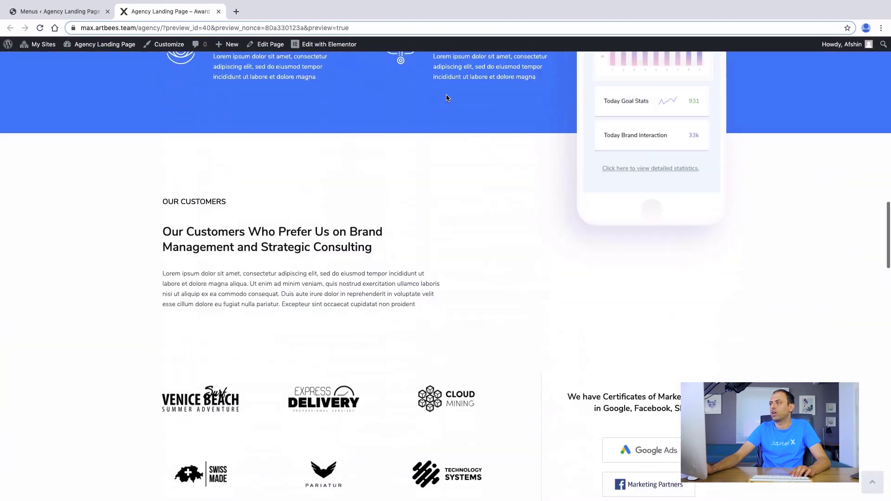
{"action": "scroll", "coordinate": [446, 98], "scroll_direction": "down", "scroll_amount": 15}
{"action": "scroll", "coordinate": [446, 98], "scroll_direction": "down", "scroll_amount": 5}
{"action": "scroll", "coordinate": [447, 98], "scroll_direction": "up", "scroll_amount": 20}
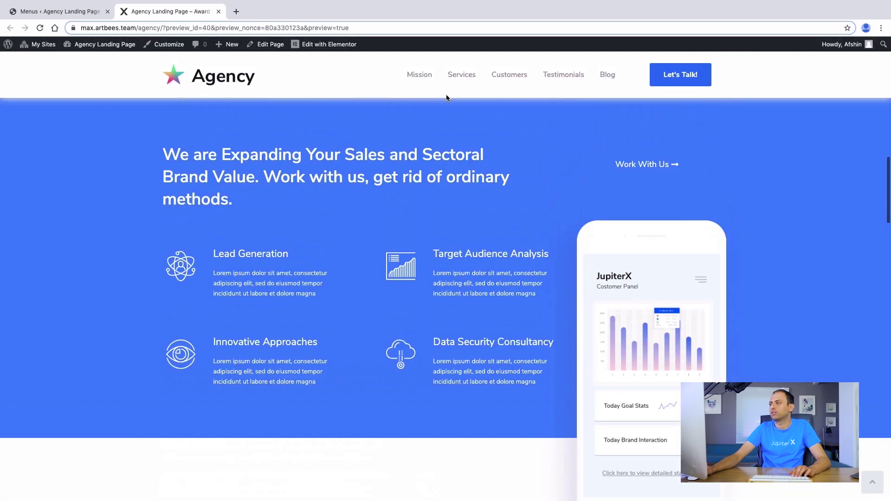
{"action": "scroll", "coordinate": [447, 98], "scroll_direction": "up", "scroll_amount": 10}
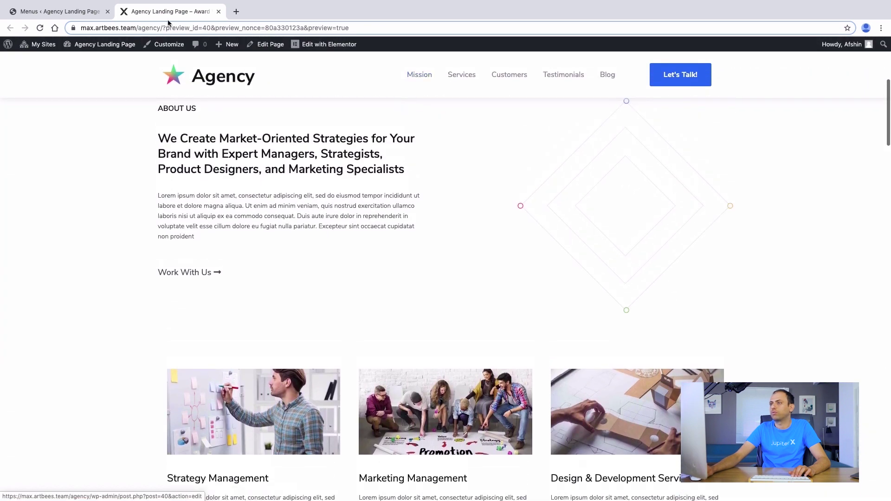
Compare the Mission menu item's anchor URL in the WordPress menu editor with the Mission link in the previewed page's header
{"action": "left_click", "coordinate": [84, 18]}
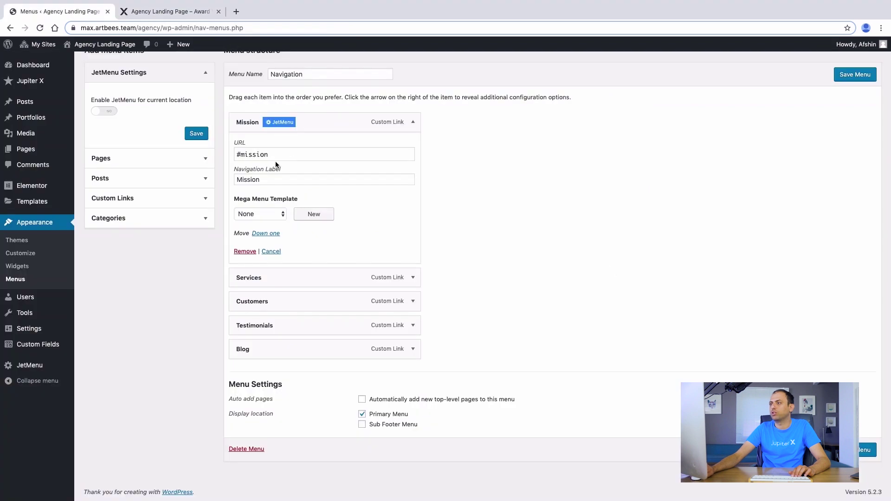
{"action": "left_click", "coordinate": [183, 11]}
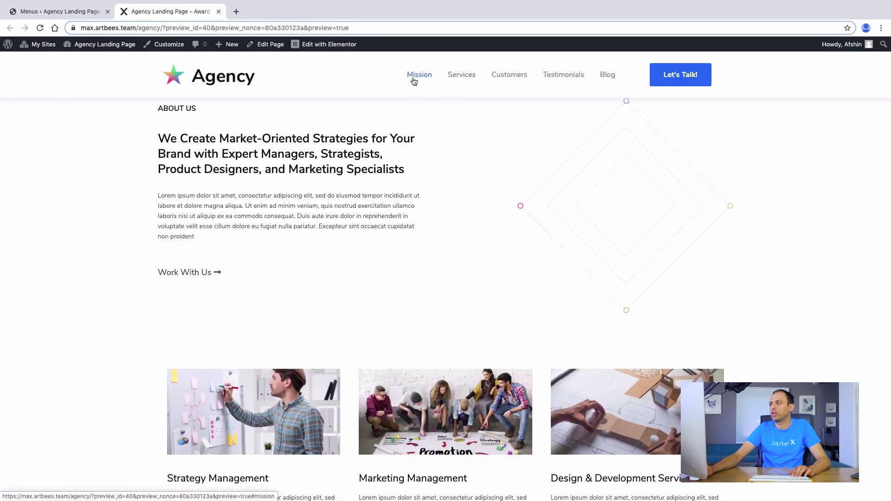
{"action": "left_click", "coordinate": [431, 80]}
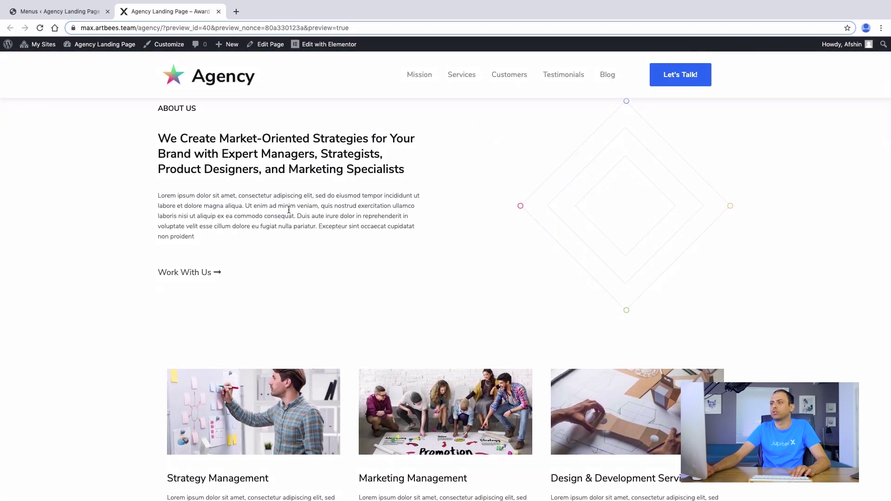
Add a custom link to the Navigation menu with the URL #somewhereonthepage and link text Some Section, and save the menu
{"action": "left_click", "coordinate": [65, 11]}
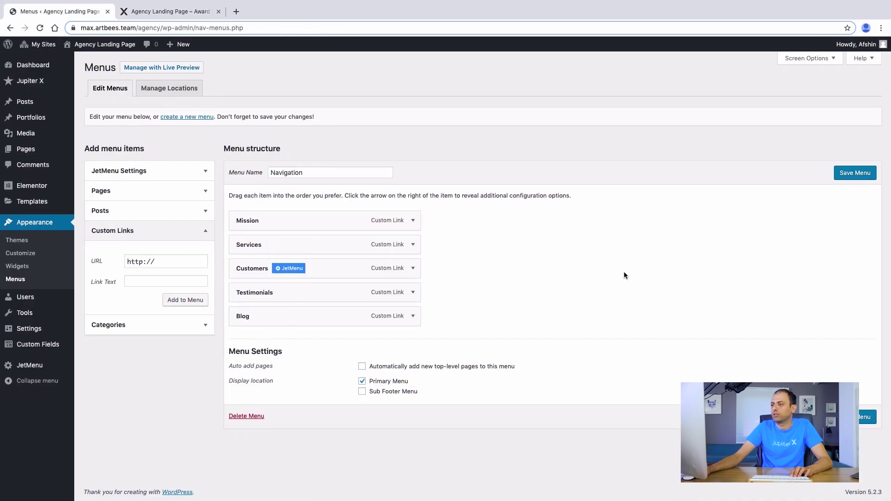
{"action": "left_click", "coordinate": [412, 221]}
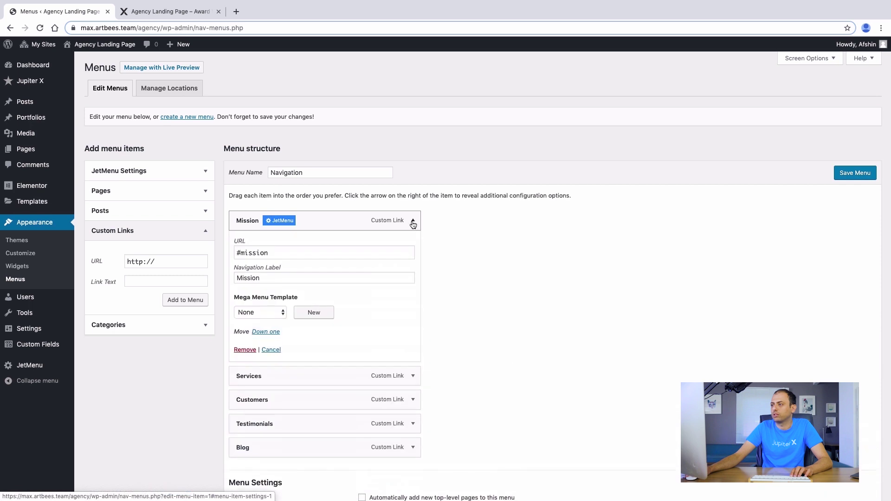
{"action": "left_click", "coordinate": [413, 220]}
{"action": "left_click", "coordinate": [170, 262]}
{"action": "double_click", "coordinate": [170, 262]}
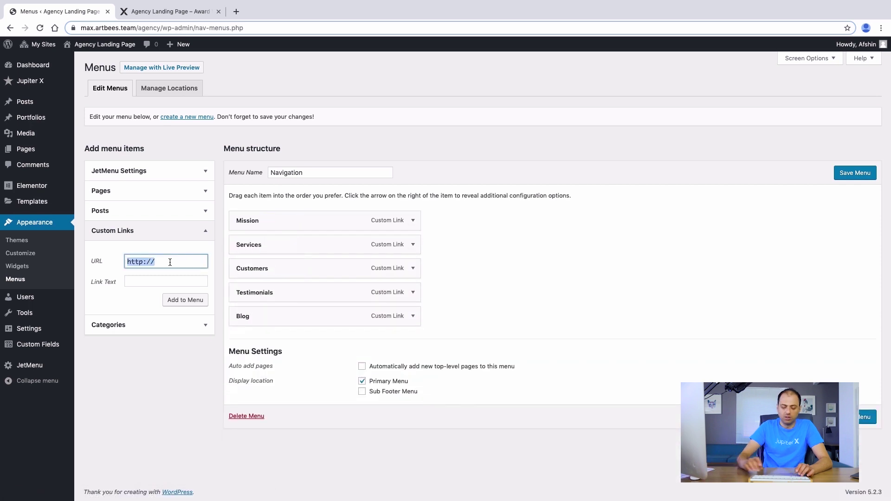
{"action": "type", "text": "#somewhereonthepage"}
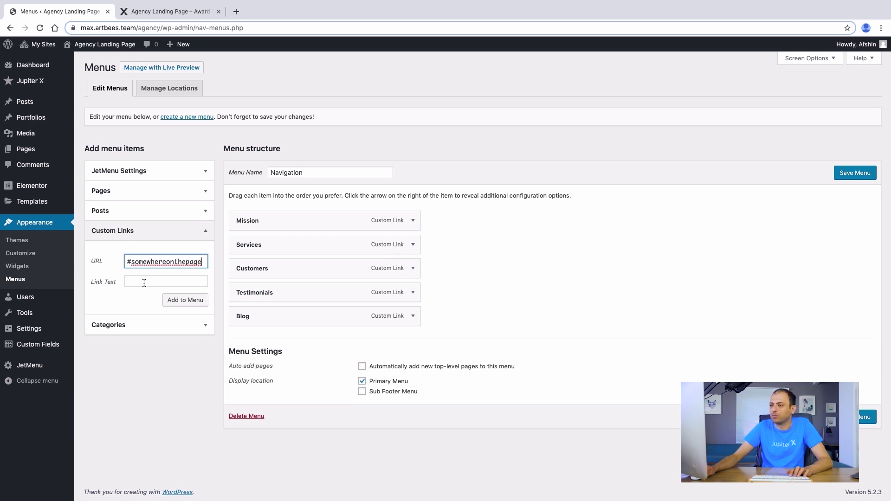
{"action": "left_click", "coordinate": [142, 282]}
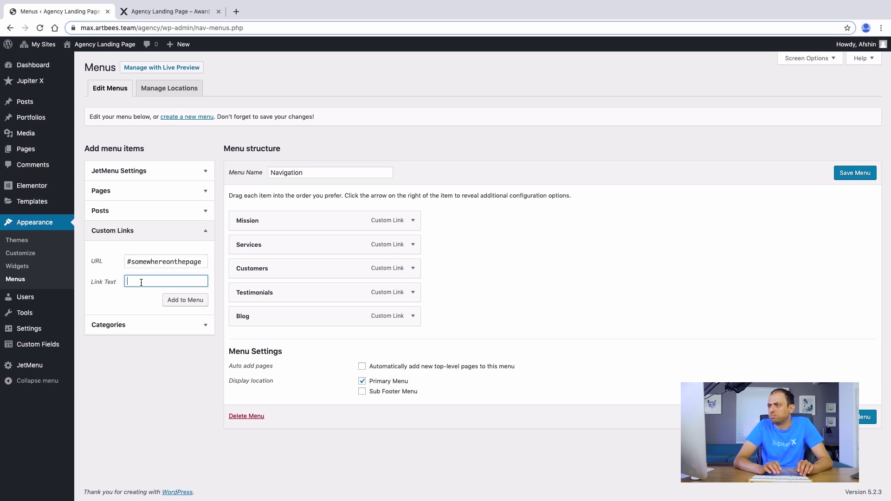
{"action": "type", "text": "Section"}
{"action": "left_click", "coordinate": [184, 299]}
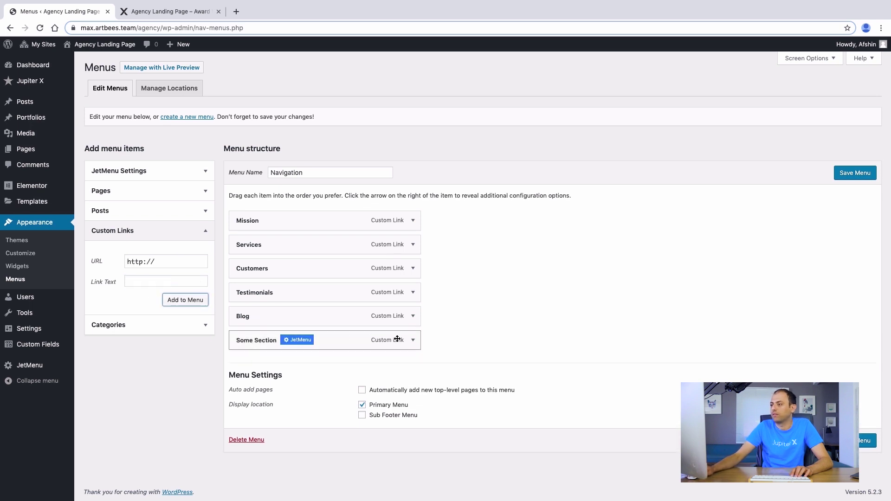
{"action": "left_click", "coordinate": [854, 173]}
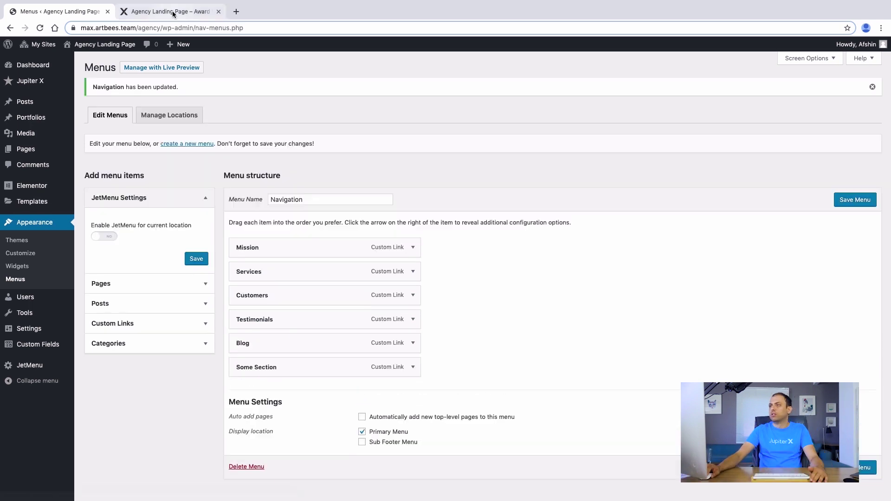
Test the Some Section link in the previewed page's header, reload the page and examine its sections
{"action": "left_click", "coordinate": [171, 11]}
{"action": "scroll", "coordinate": [667, 202], "scroll_direction": "up", "scroll_amount": 10}
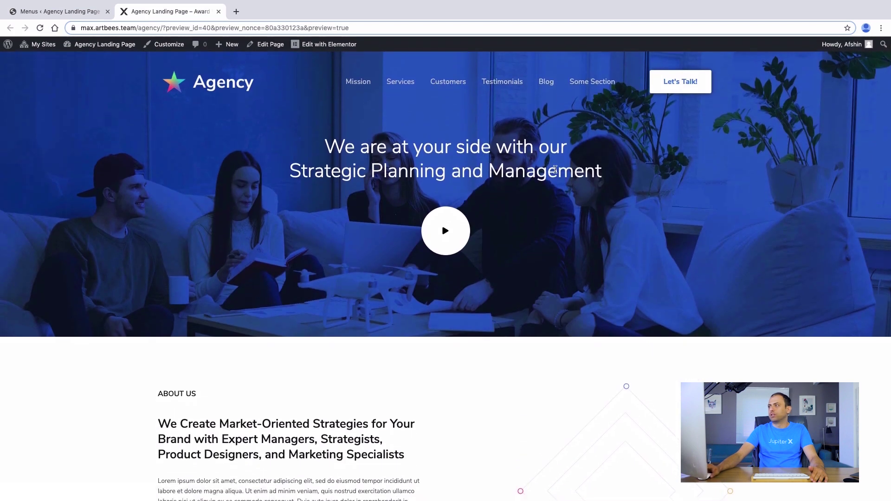
{"action": "scroll", "coordinate": [559, 173], "scroll_direction": "down", "scroll_amount": 10}
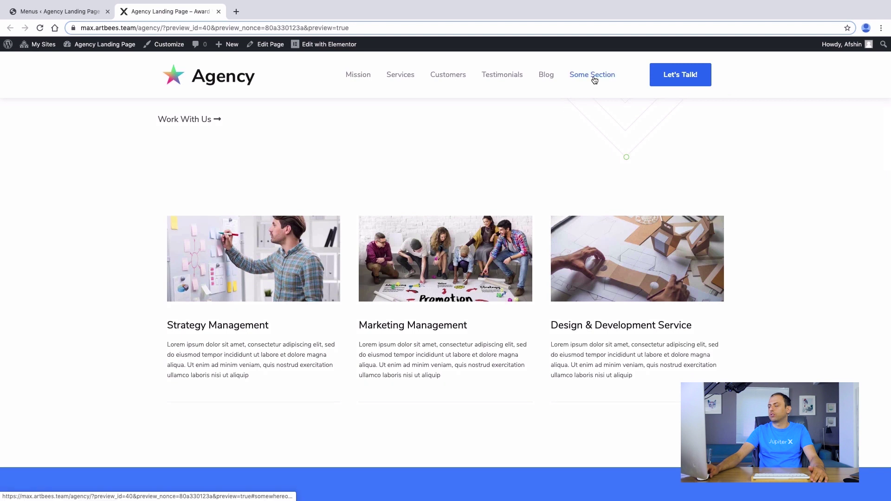
{"action": "left_click", "coordinate": [592, 82]}
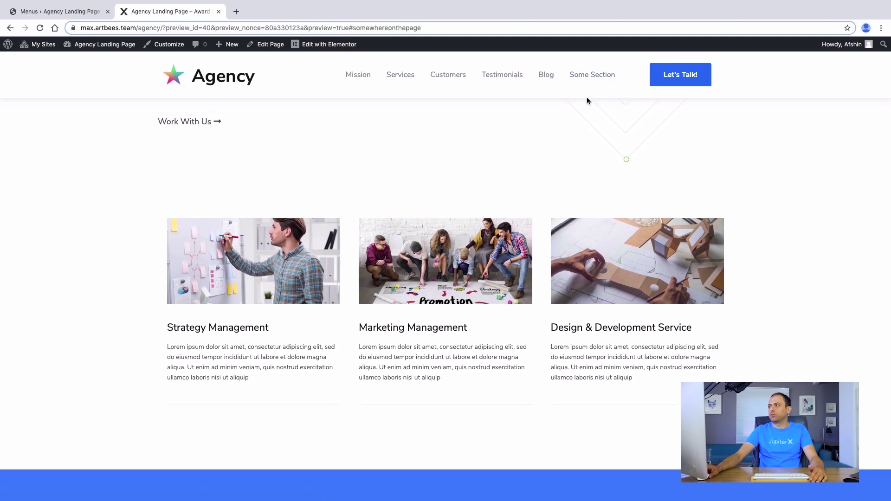
{"action": "key", "text": "super+r"}
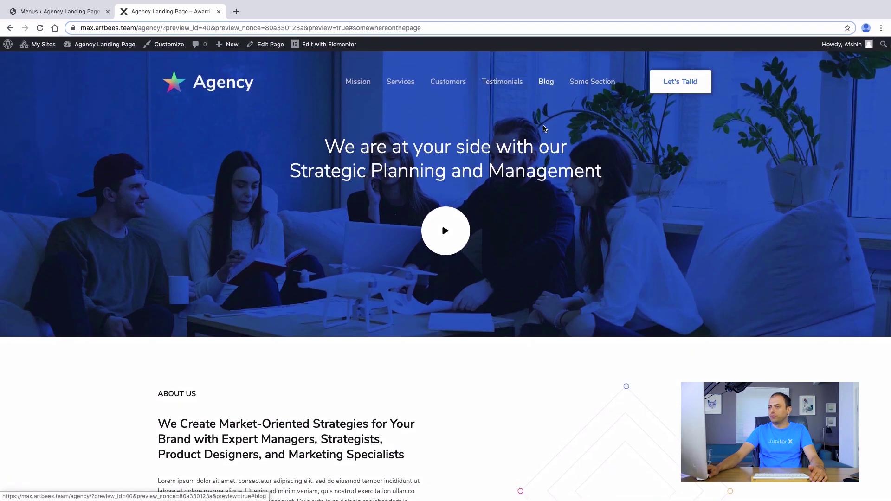
{"action": "scroll", "coordinate": [545, 170], "scroll_direction": "up", "scroll_amount": 3}
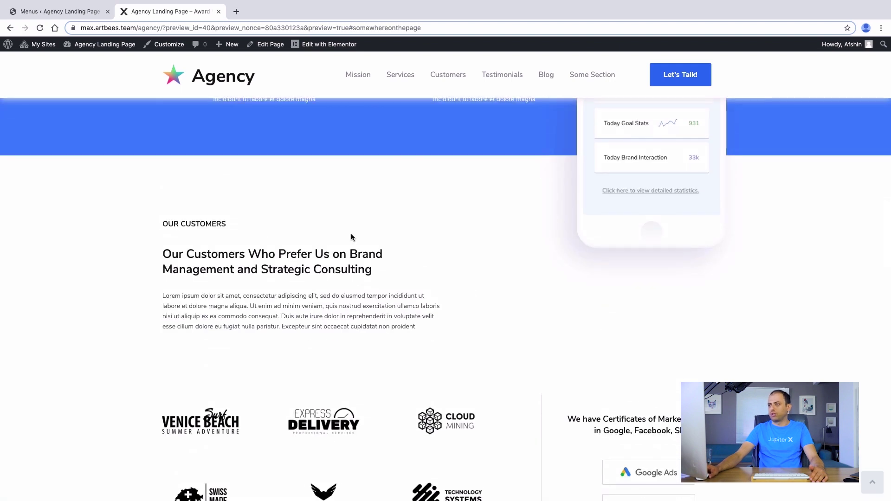
{"action": "scroll", "coordinate": [447, 307], "scroll_direction": "down", "scroll_amount": 4}
{"action": "scroll", "coordinate": [420, 259], "scroll_direction": "up", "scroll_amount": 3}
{"action": "scroll", "coordinate": [421, 253], "scroll_direction": "up", "scroll_amount": 15}
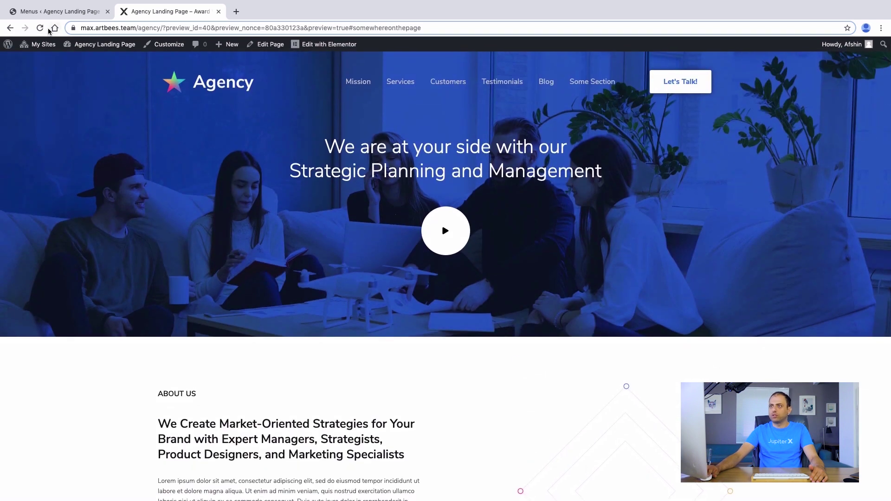
Remove the Some Section item from the Navigation menu
{"action": "left_click", "coordinate": [60, 11]}
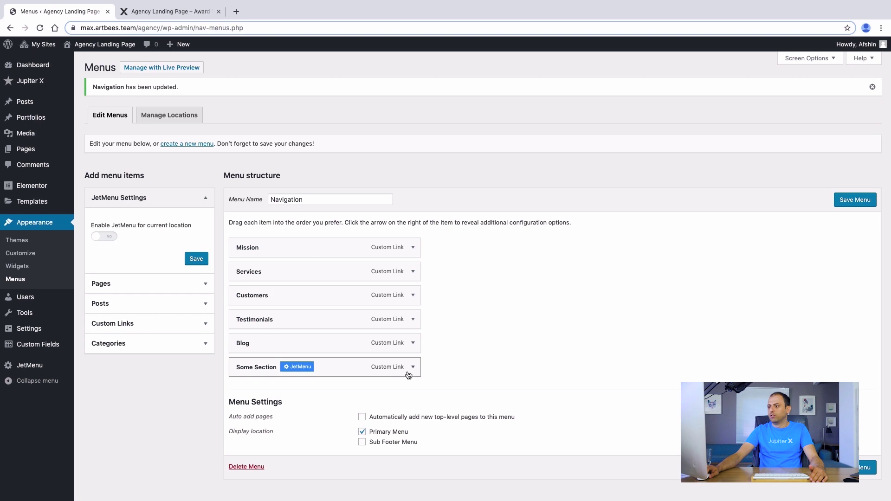
{"action": "left_click", "coordinate": [413, 367]}
{"action": "scroll", "coordinate": [353, 414], "scroll_direction": "down", "scroll_amount": 5}
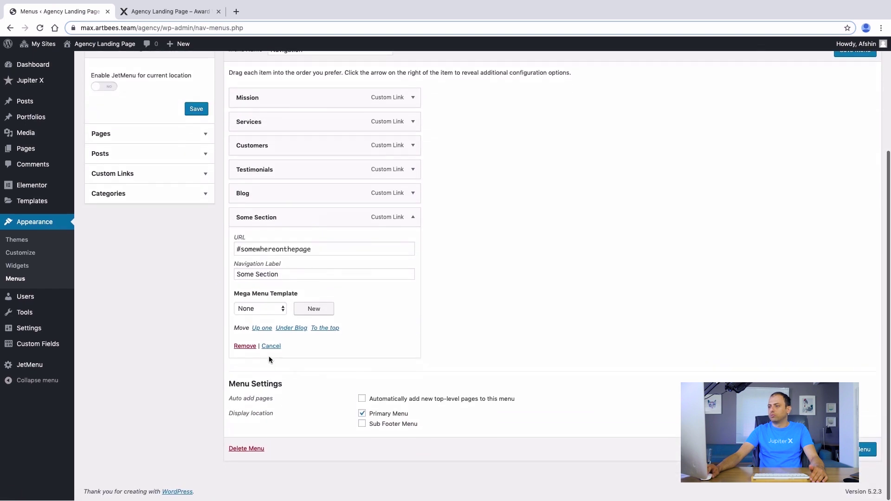
{"action": "left_click", "coordinate": [246, 348]}
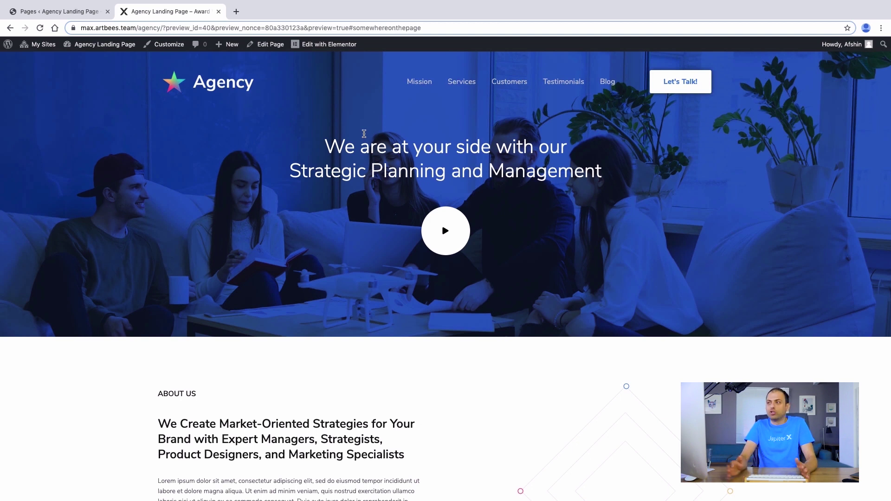
Create a new WordPress page titled with the author's first name followed by Agency
{"action": "left_click", "coordinate": [44, 10]}
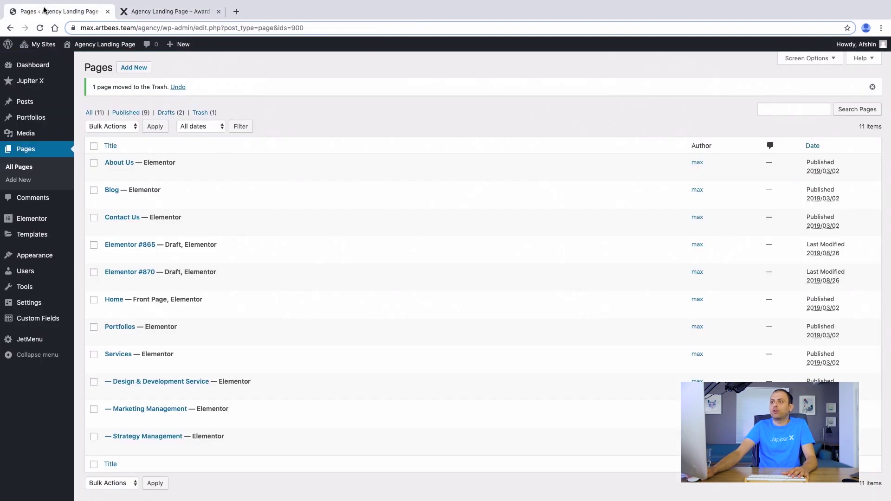
{"action": "left_click", "coordinate": [130, 74]}
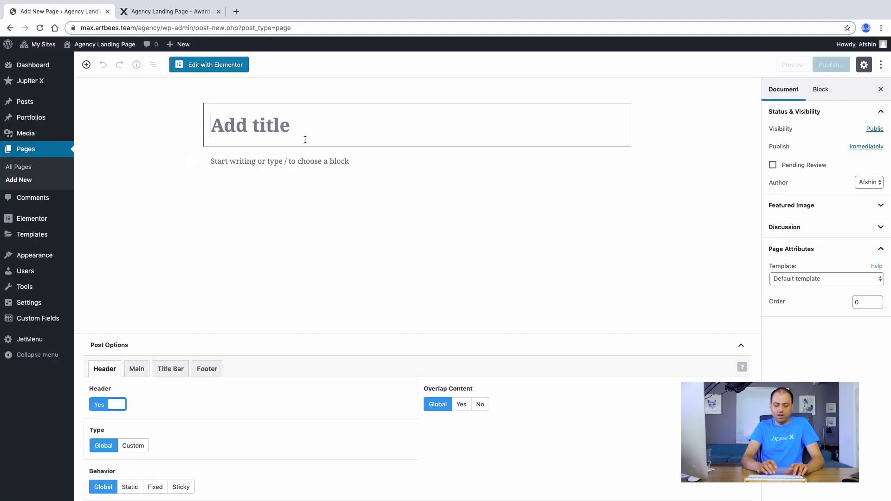
{"action": "type", "text": "Agency"}
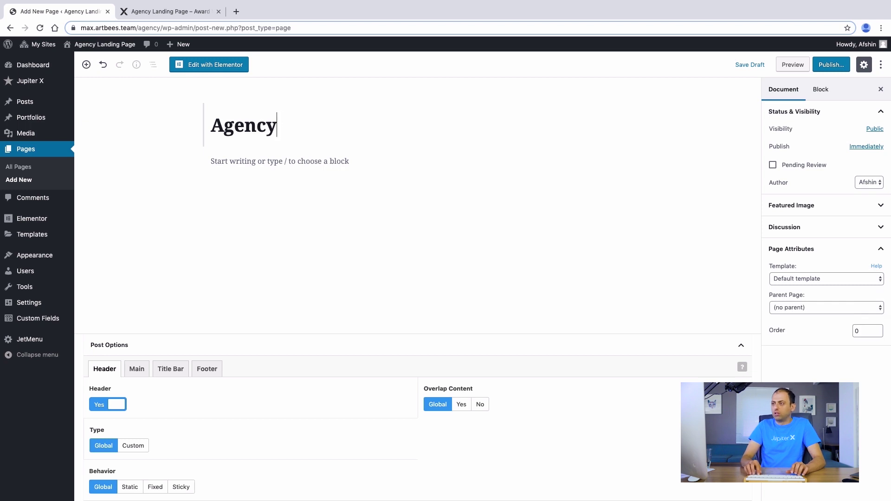
{"action": "type", "text": " Afshin"}
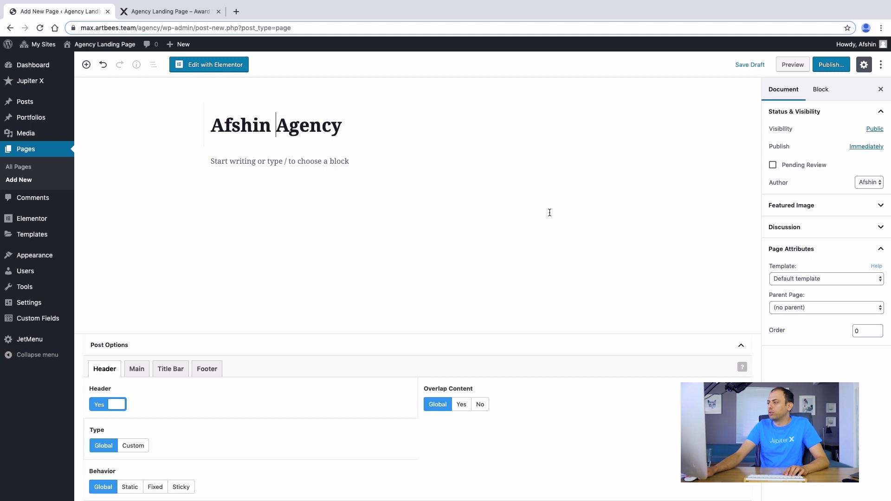
Set the new page's template to Full Width in its page attributes
{"action": "left_click", "coordinate": [827, 279]}
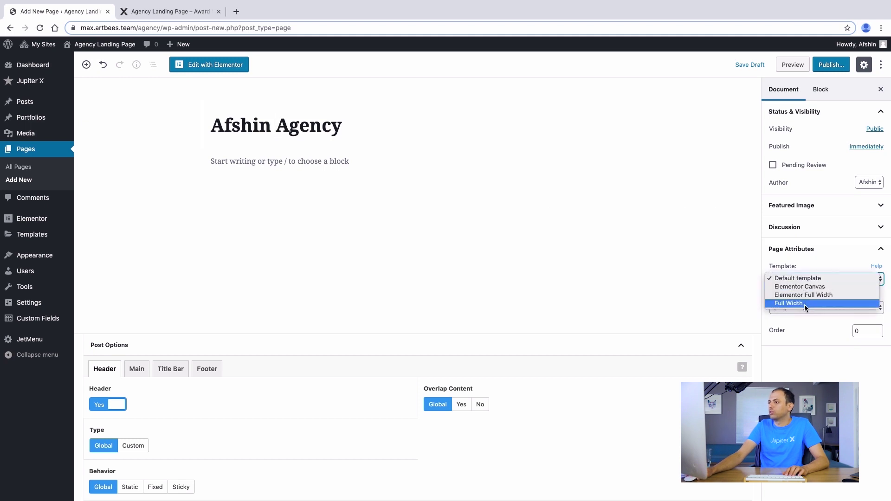
{"action": "left_click", "coordinate": [817, 302]}
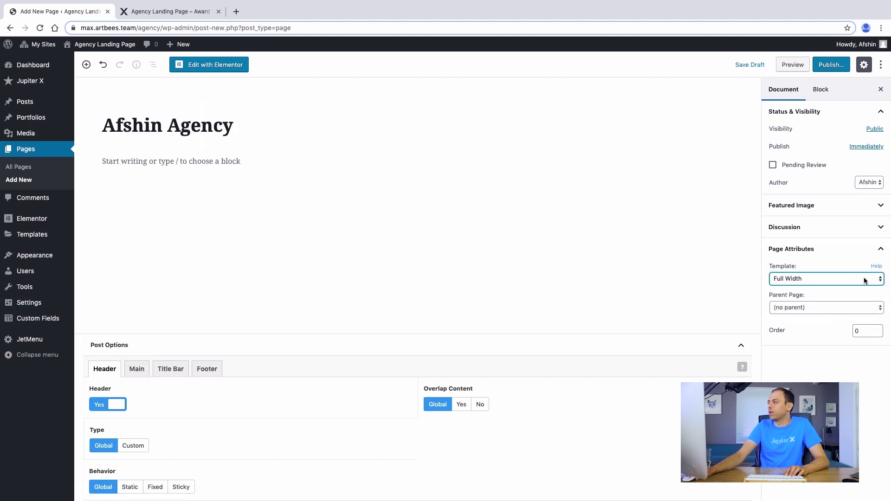
{"action": "left_click", "coordinate": [824, 249]}
{"action": "left_click", "coordinate": [824, 251]}
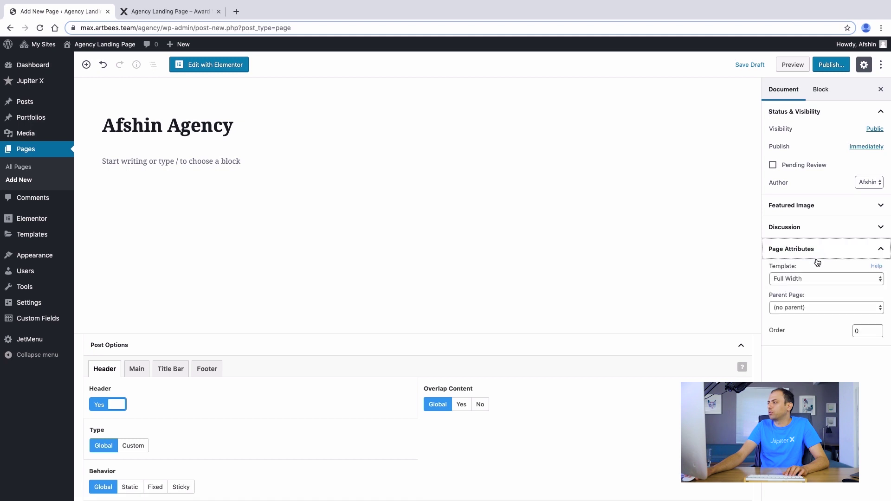
{"action": "left_click", "coordinate": [812, 278]}
{"action": "left_click", "coordinate": [802, 278]}
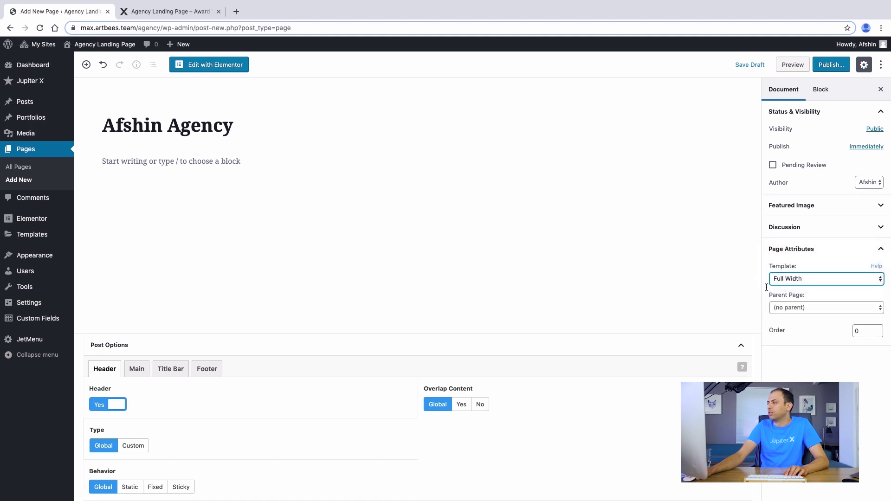
Open the new page in Elementor to examine how the header overlaps the content area, and exit to the WordPress page editor
{"action": "left_click", "coordinate": [221, 67]}
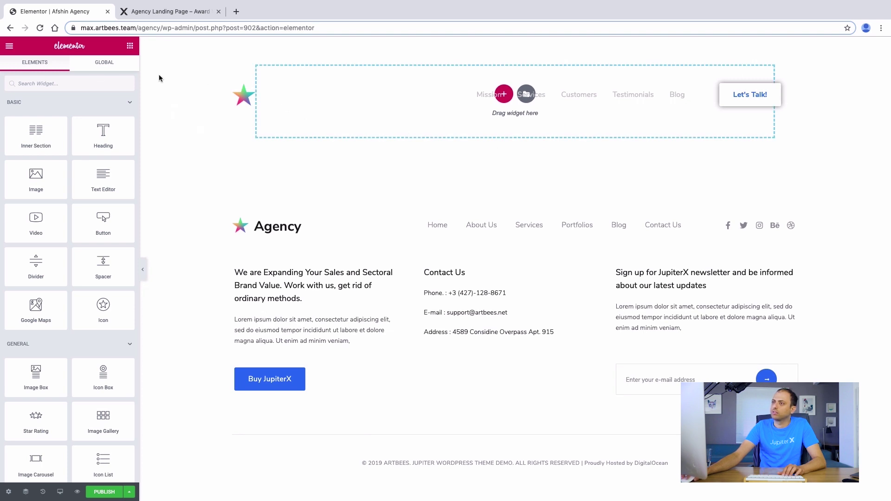
{"action": "left_click", "coordinate": [9, 46]}
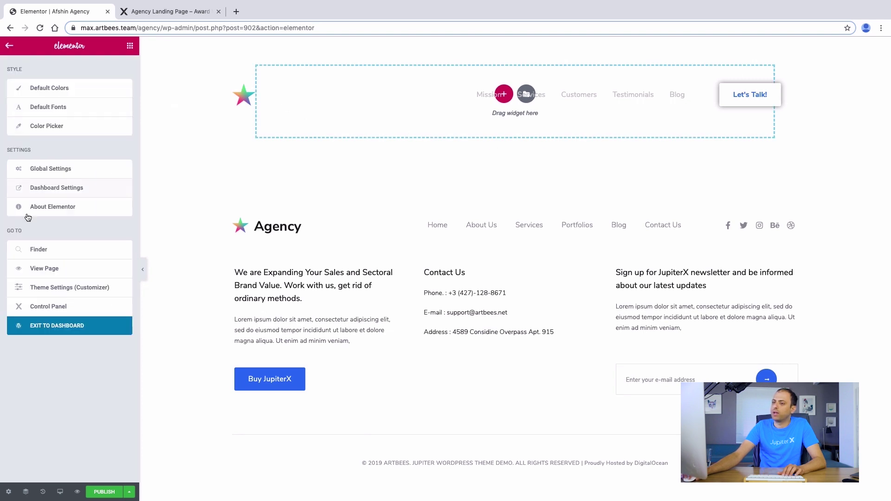
{"action": "left_click", "coordinate": [64, 335]}
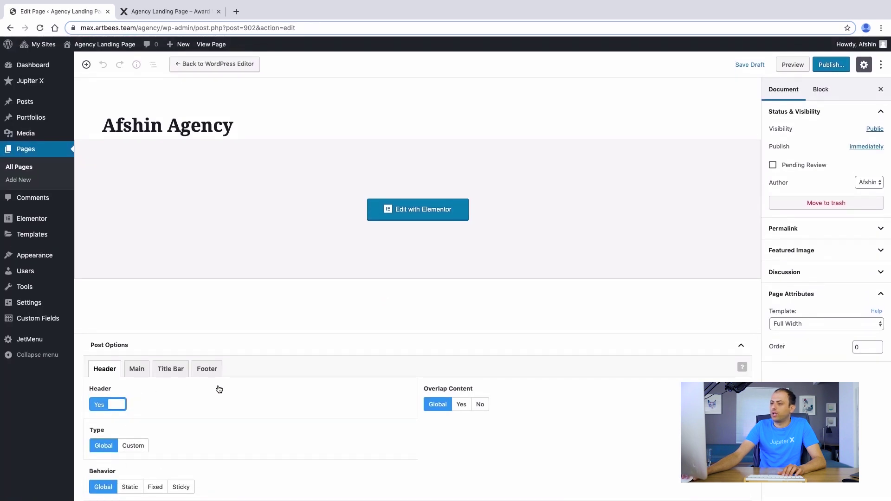
Set the page header's Overlap Content option to No and reopen the page in Elementor
{"action": "left_click", "coordinate": [480, 404]}
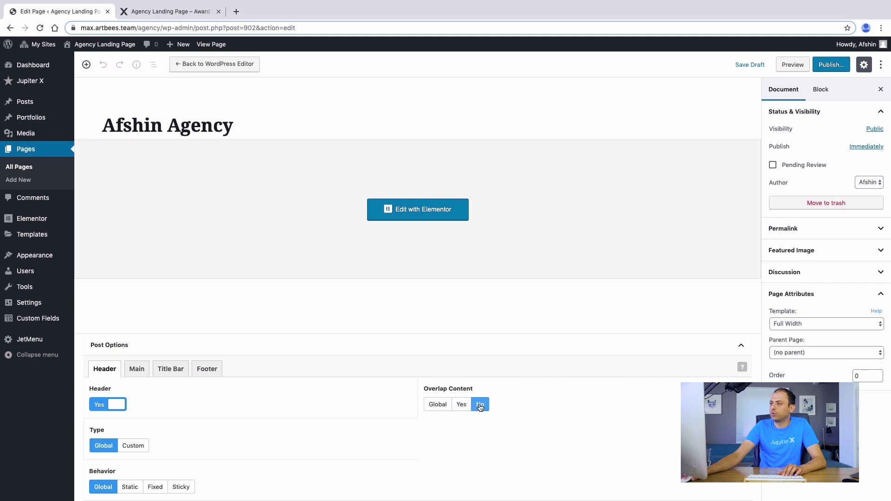
{"action": "left_click", "coordinate": [452, 209]}
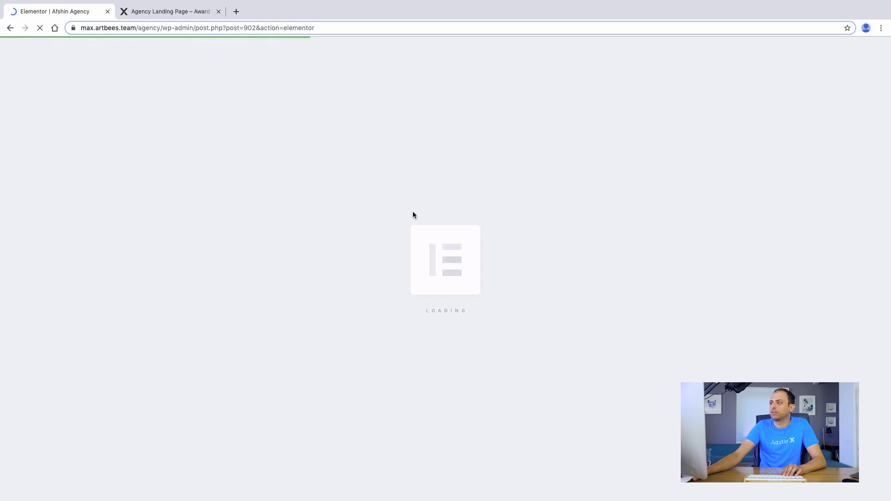
Add a new single-column section to the empty page
{"action": "scroll", "coordinate": [569, 103], "scroll_direction": "down", "scroll_amount": 2}
{"action": "scroll", "coordinate": [570, 103], "scroll_direction": "up", "scroll_amount": 2}
{"action": "scroll", "coordinate": [522, 141], "scroll_direction": "down", "scroll_amount": 2}
{"action": "scroll", "coordinate": [514, 145], "scroll_direction": "up", "scroll_amount": 2}
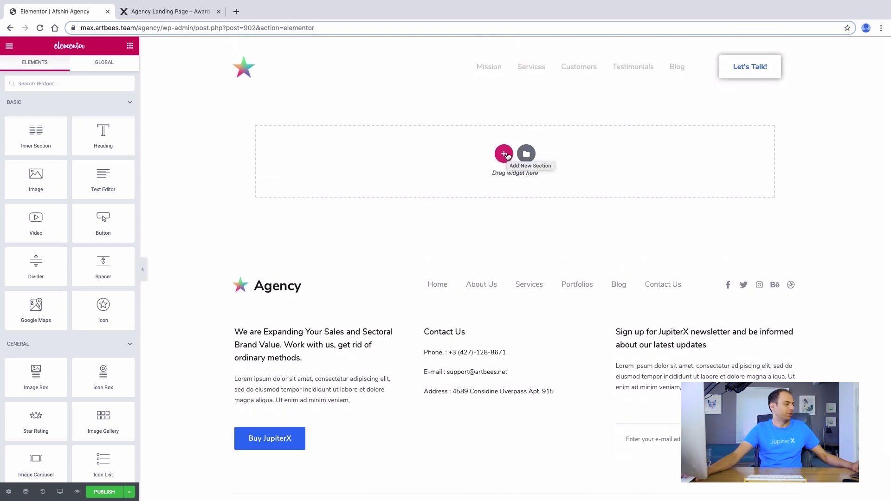
{"action": "left_click", "coordinate": [504, 153]}
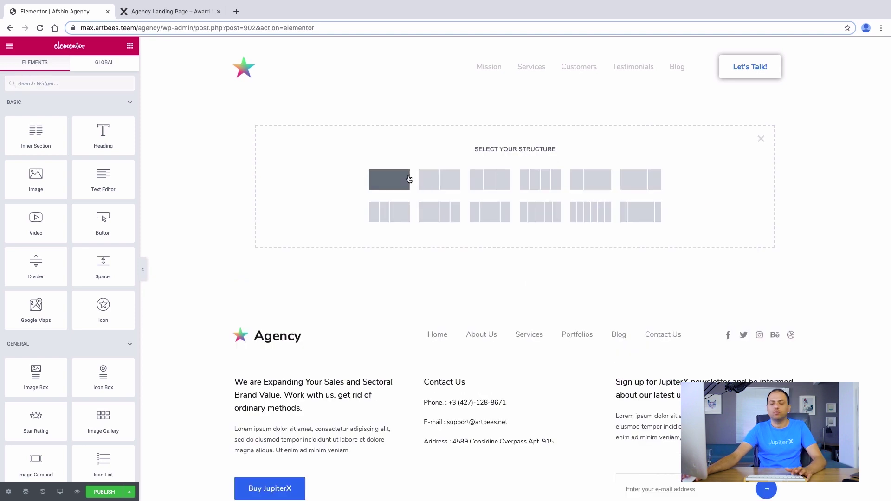
{"action": "left_click", "coordinate": [400, 179]}
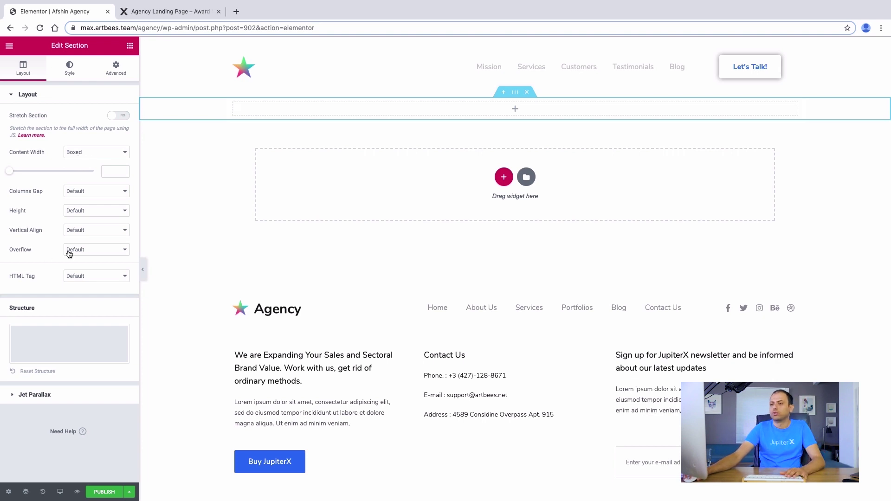
Set the new section's height to Min Height with a minimum height of 600 px
{"action": "left_click", "coordinate": [92, 233]}
{"action": "left_click", "coordinate": [43, 232]}
{"action": "left_click", "coordinate": [71, 213]}
{"action": "left_click", "coordinate": [73, 227]}
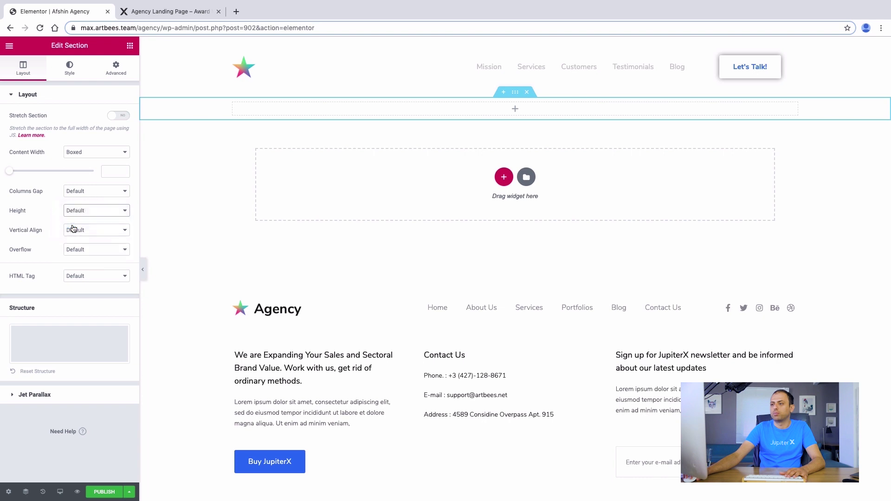
{"action": "left_click_drag", "start_coordinate": [36, 246], "coordinate": [49, 247]}
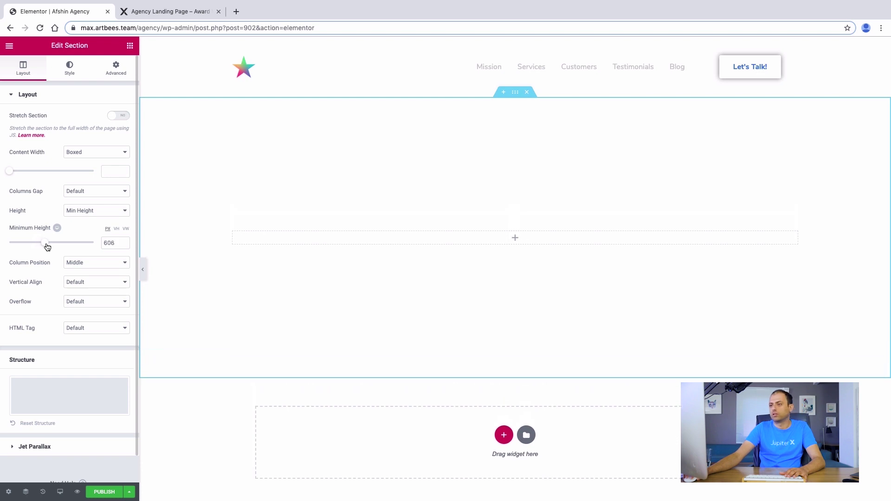
{"action": "double_click", "coordinate": [109, 243]}
{"action": "type", "text": "600"}
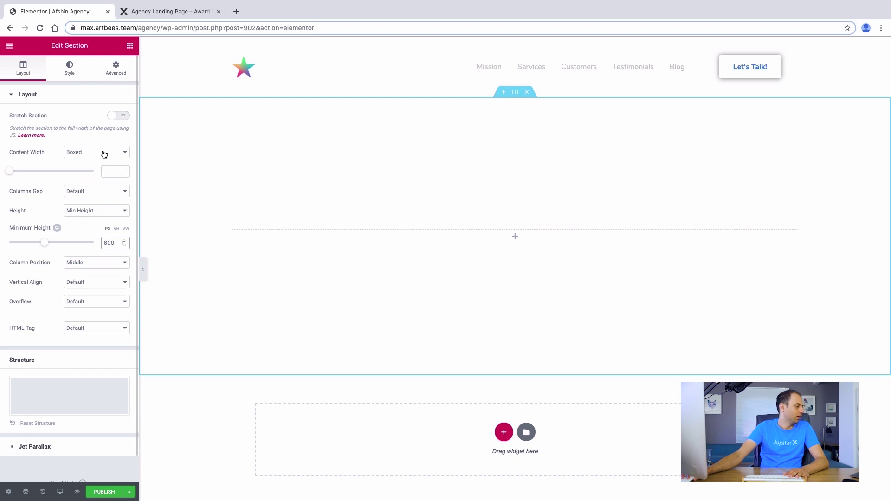
Give the section a classic background using the home-head.jpg image from the media library
{"action": "left_click", "coordinate": [70, 70]}
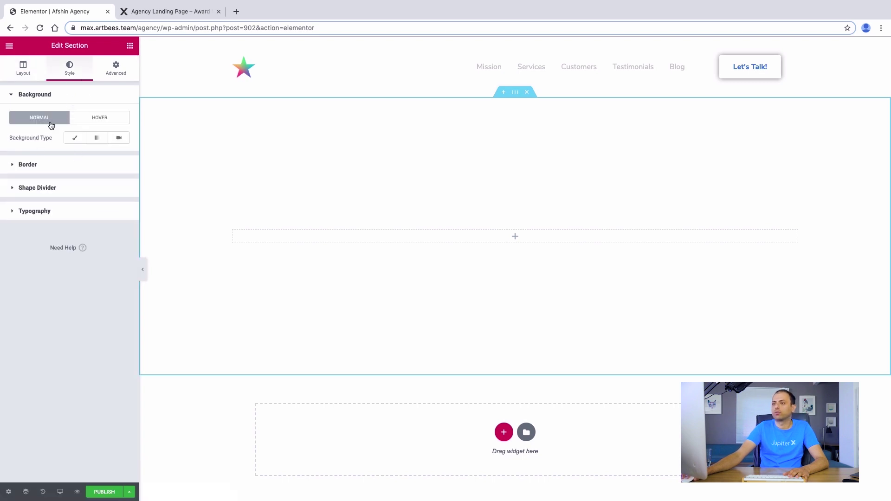
{"action": "left_click", "coordinate": [78, 142]}
{"action": "left_click", "coordinate": [78, 199]}
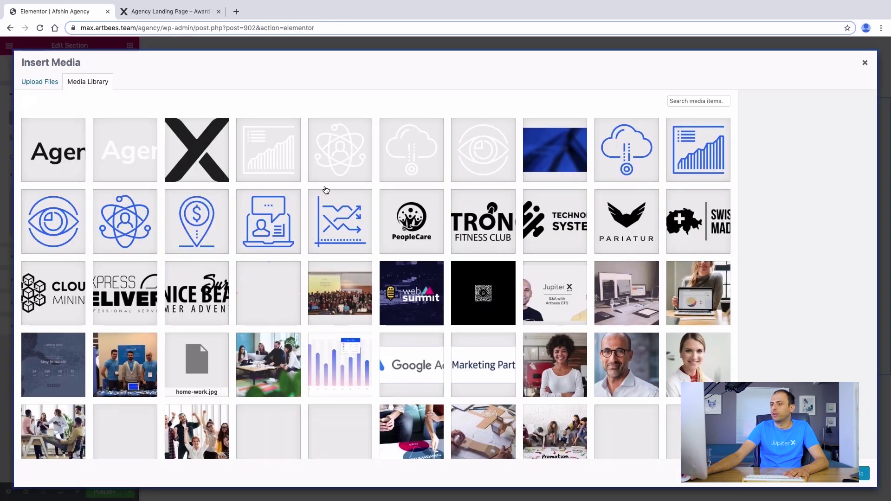
{"action": "scroll", "coordinate": [326, 251], "scroll_direction": "down", "scroll_amount": 3}
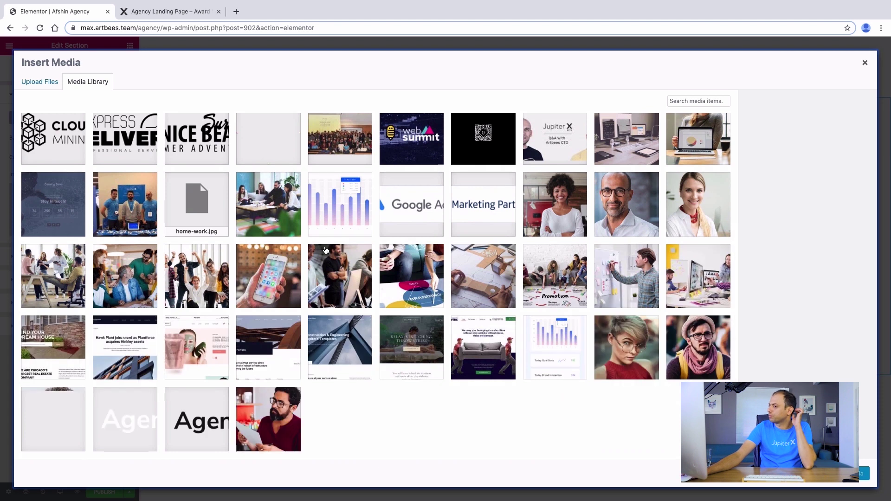
{"action": "scroll", "coordinate": [325, 251], "scroll_direction": "up", "scroll_amount": 2}
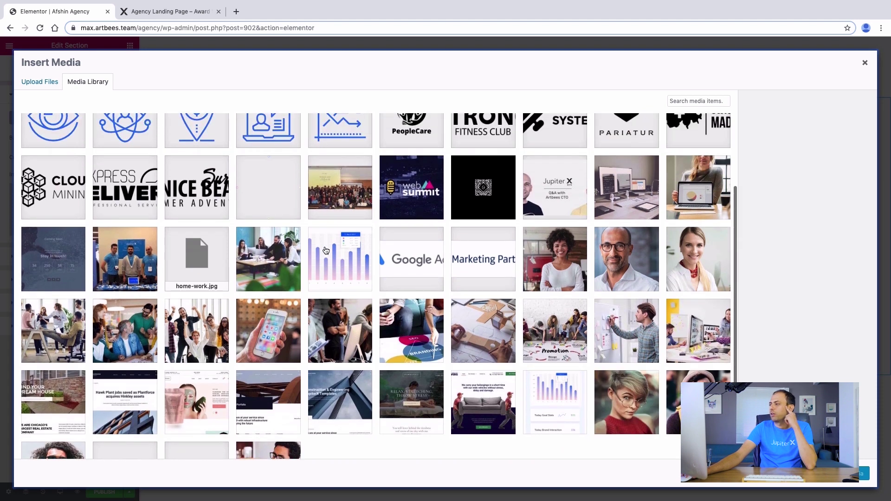
{"action": "scroll", "coordinate": [325, 250], "scroll_direction": "up", "scroll_amount": 2}
{"action": "scroll", "coordinate": [320, 251], "scroll_direction": "down", "scroll_amount": 4}
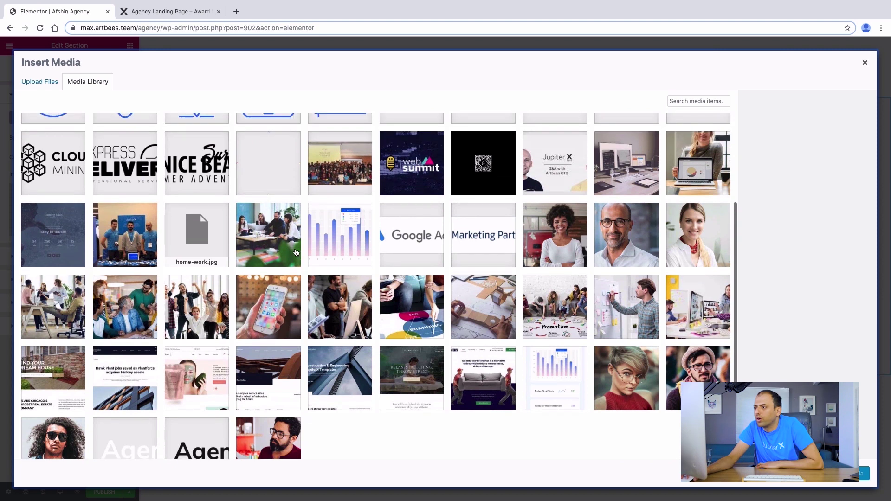
{"action": "left_click", "coordinate": [296, 252]}
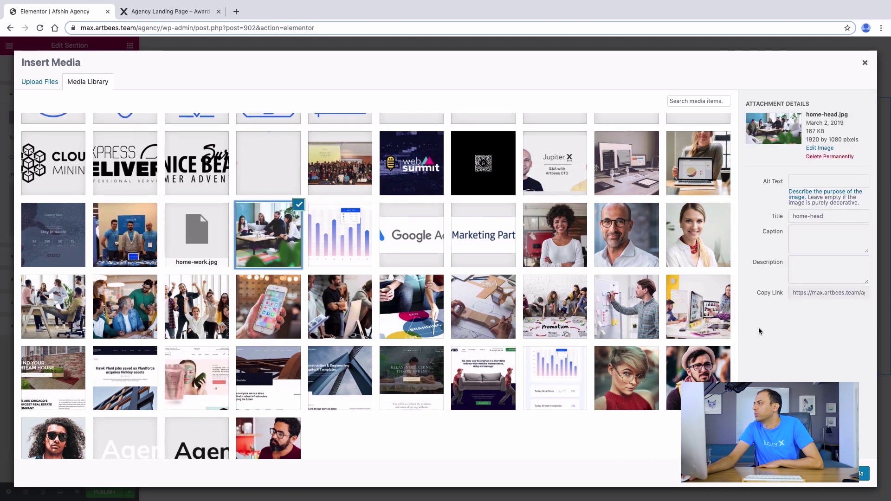
{"action": "left_click", "coordinate": [864, 474]}
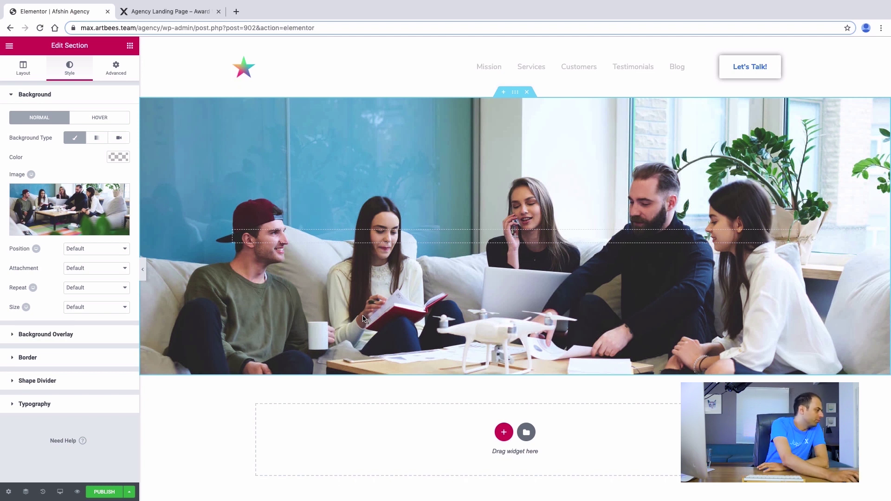
Set the section's background image to Top Center position, Scroll attachment, No-repeat and Cover size
{"action": "left_click", "coordinate": [90, 249]}
{"action": "left_click", "coordinate": [87, 265]}
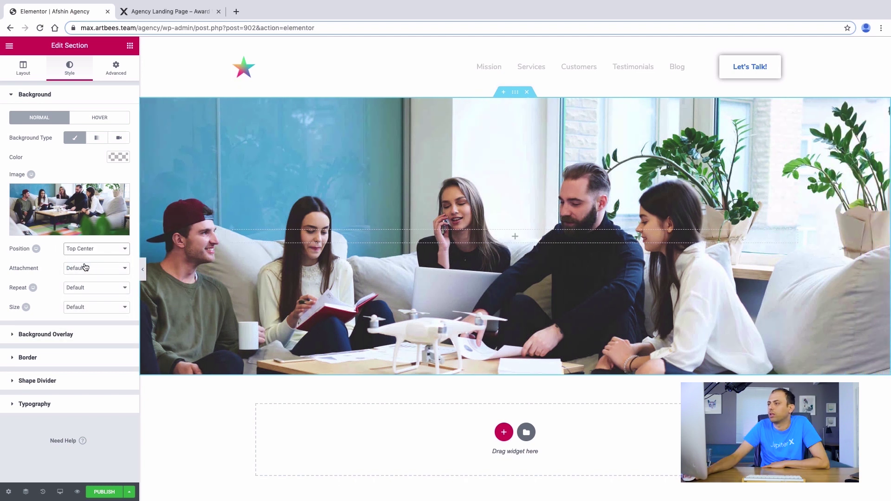
{"action": "left_click", "coordinate": [85, 267]}
{"action": "left_click", "coordinate": [86, 277]}
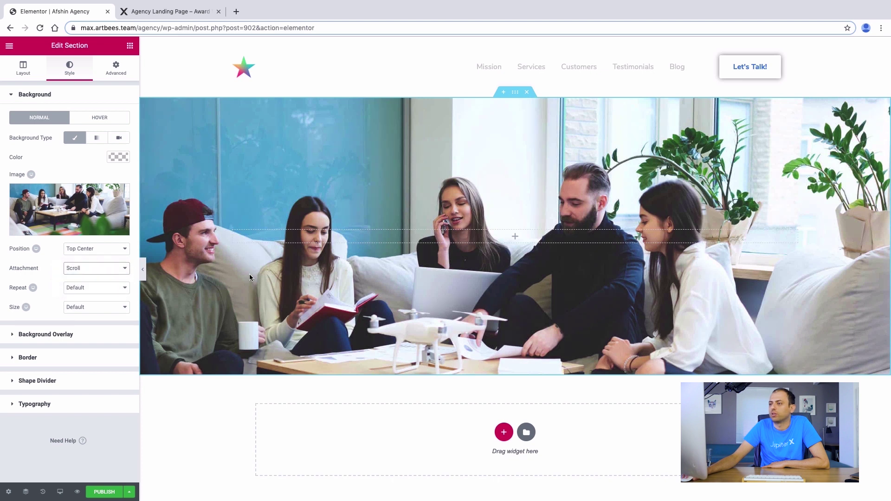
{"action": "left_click", "coordinate": [99, 288]}
{"action": "left_click", "coordinate": [89, 298]}
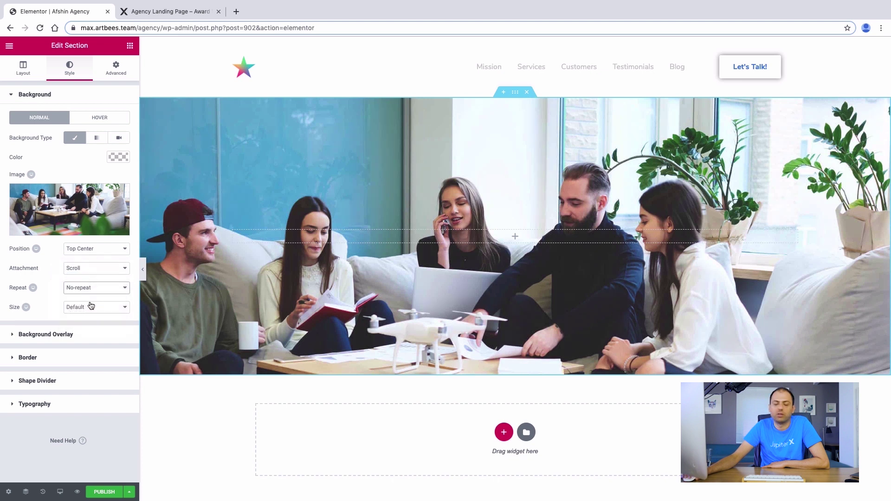
{"action": "left_click", "coordinate": [89, 307]}
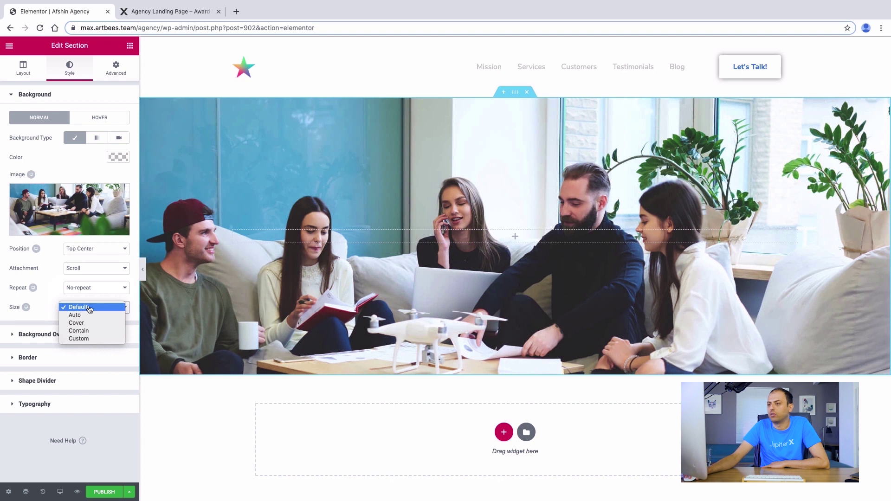
{"action": "left_click", "coordinate": [85, 323]}
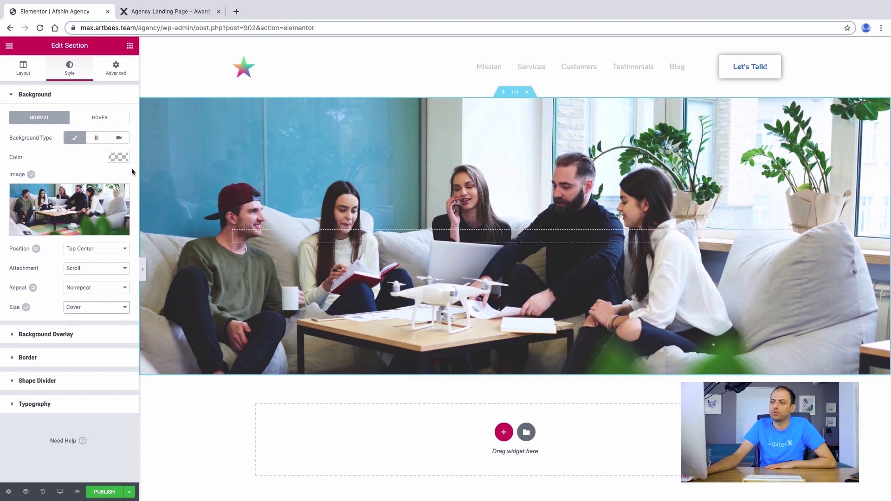
Add a classic dark blue background overlay to the section with 0.9 opacity and the Multiply blend mode
{"action": "mouse_move", "coordinate": [103, 188]}
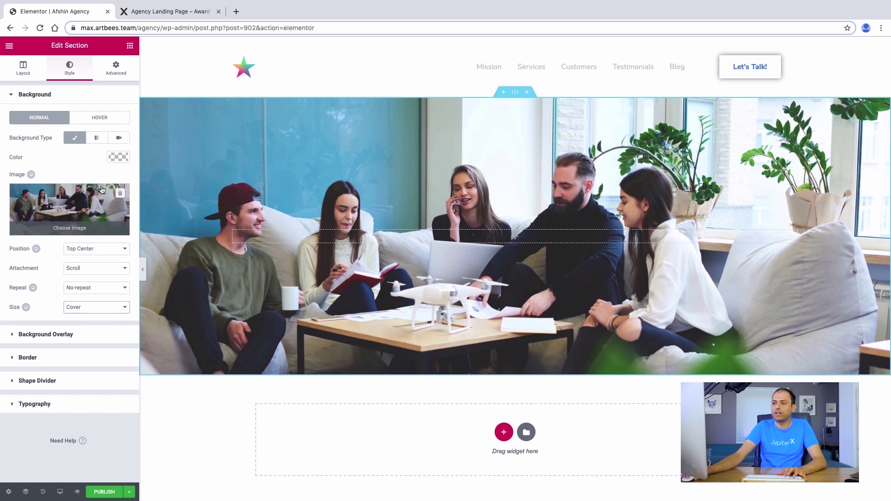
{"action": "left_click", "coordinate": [30, 335]}
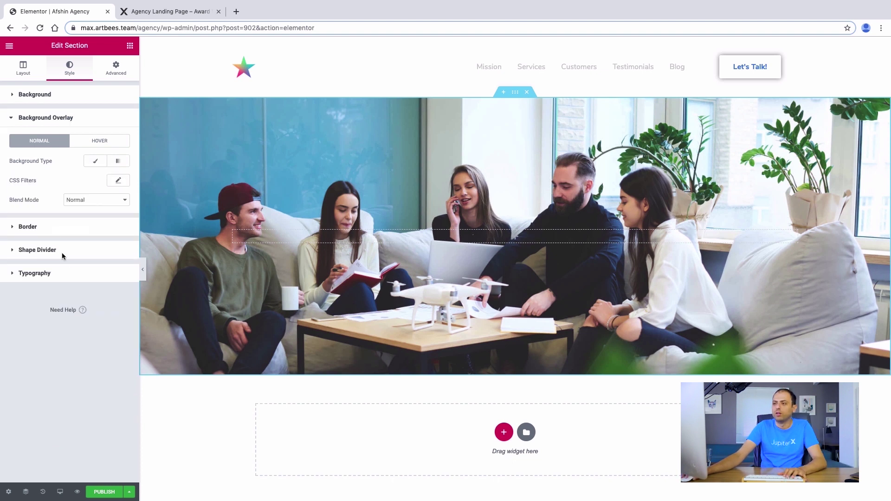
{"action": "left_click", "coordinate": [98, 163]}
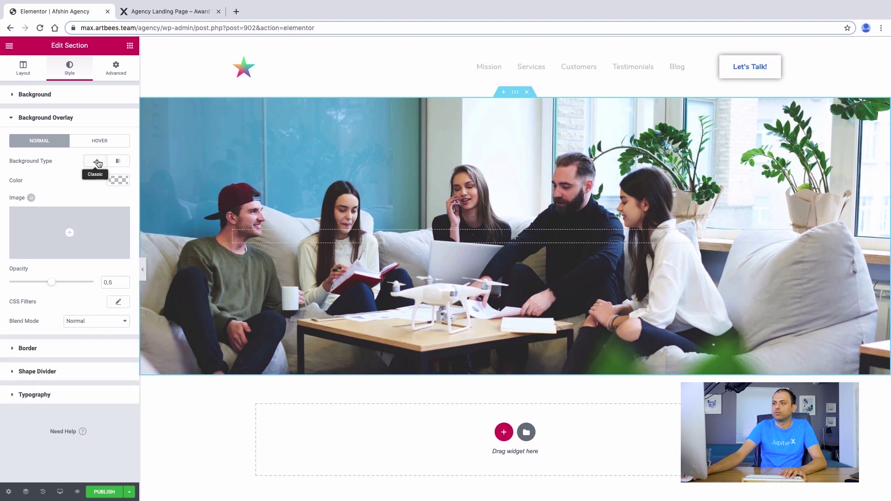
{"action": "left_click", "coordinate": [122, 182]}
{"action": "left_click", "coordinate": [14, 290]}
{"action": "left_click_drag", "start_coordinate": [51, 282], "coordinate": [79, 286]}
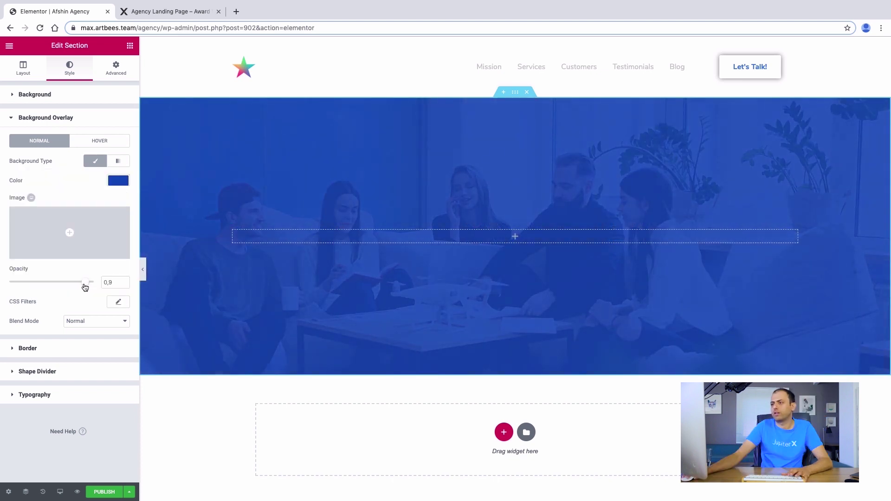
{"action": "left_click", "coordinate": [118, 181]}
{"action": "left_click", "coordinate": [73, 161]}
{"action": "left_click", "coordinate": [95, 322]}
{"action": "left_click", "coordinate": [90, 329]}
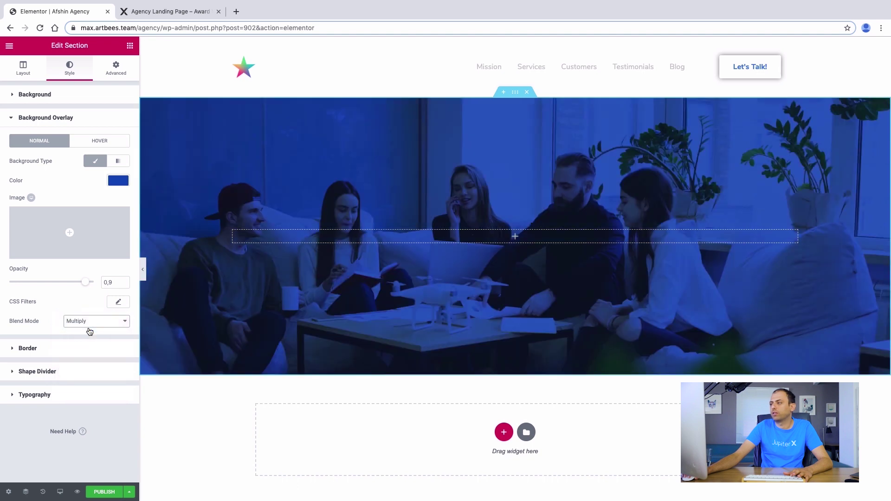
Try the Overlay, Screen, Lighten, Darken, Saturation, Color and Luminosity blend modes on the background overlay, and return it to Multiply
{"action": "left_click", "coordinate": [80, 324]}
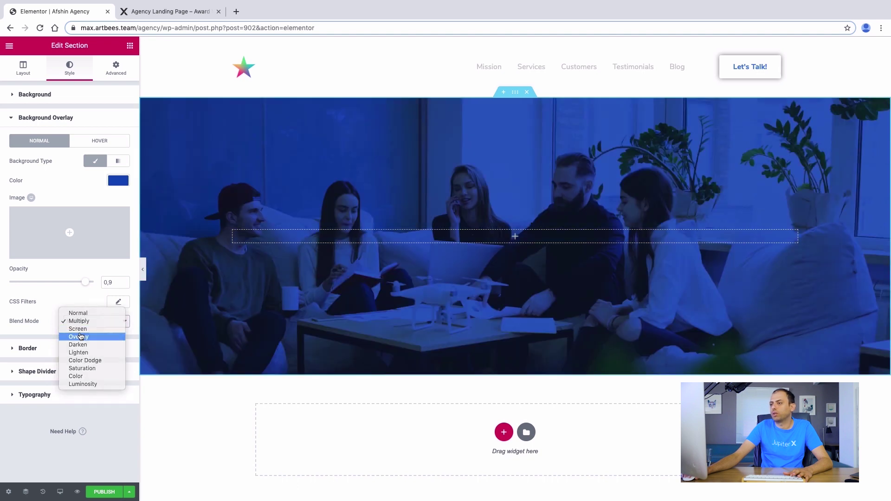
{"action": "left_click", "coordinate": [81, 336]}
{"action": "left_click", "coordinate": [84, 326]}
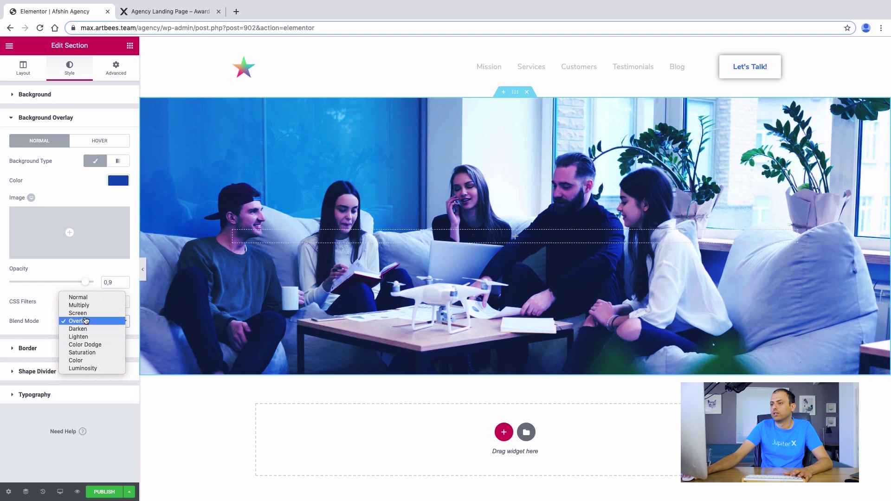
{"action": "left_click", "coordinate": [85, 318]}
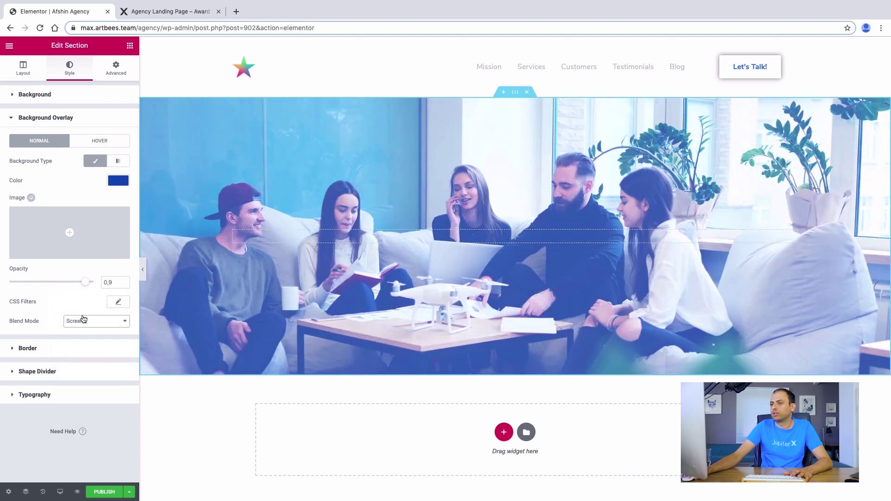
{"action": "left_click", "coordinate": [83, 320]}
{"action": "left_click", "coordinate": [81, 348]}
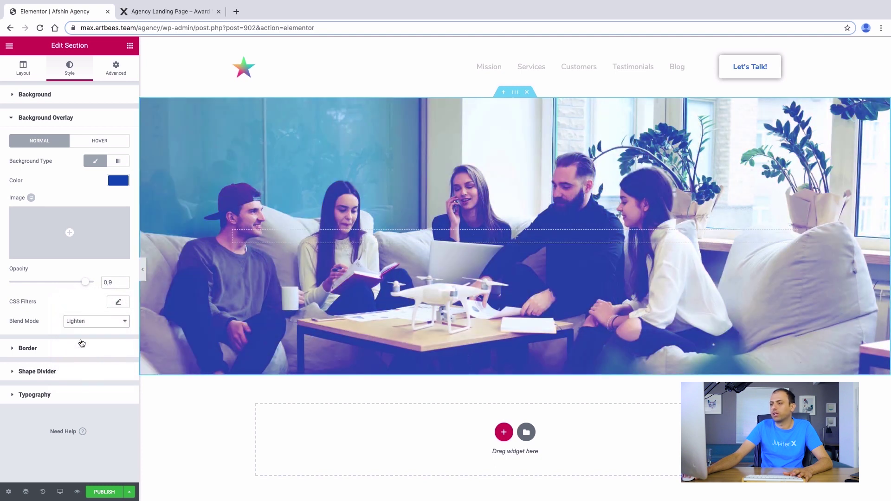
{"action": "left_click", "coordinate": [85, 323]}
{"action": "left_click", "coordinate": [89, 316]}
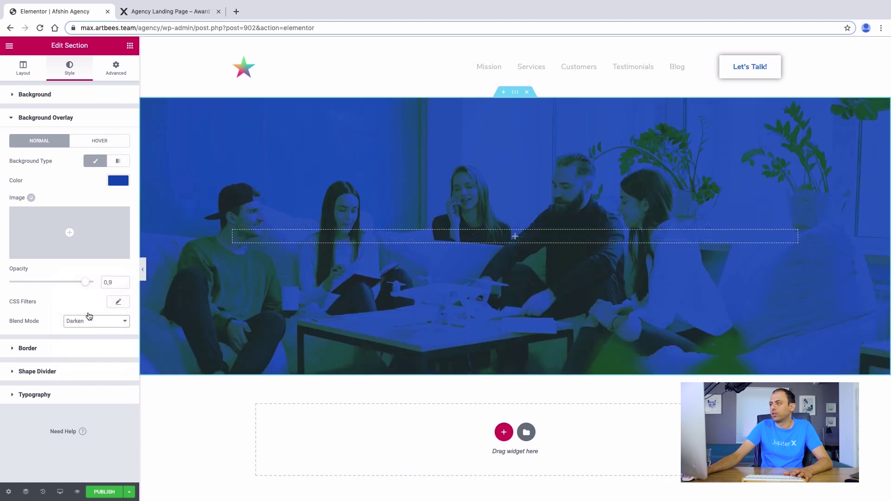
{"action": "left_click", "coordinate": [88, 322]}
{"action": "left_click", "coordinate": [84, 345]}
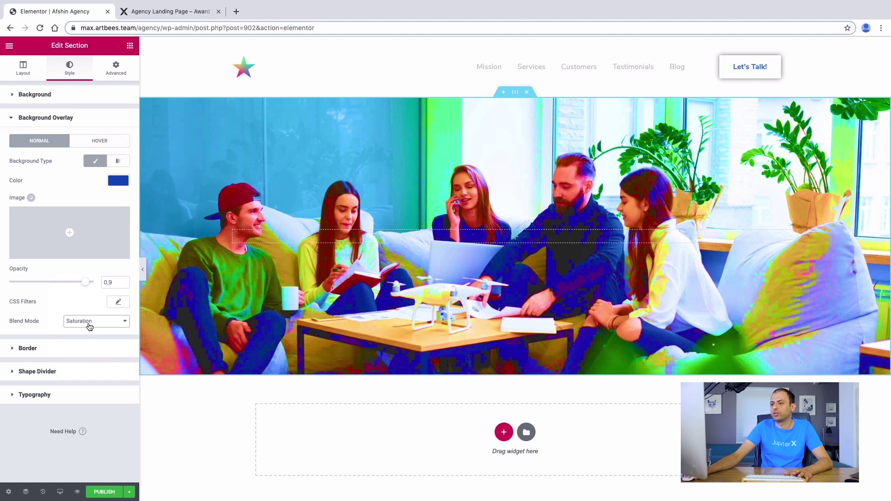
{"action": "left_click", "coordinate": [90, 327]}
{"action": "left_click", "coordinate": [88, 329]}
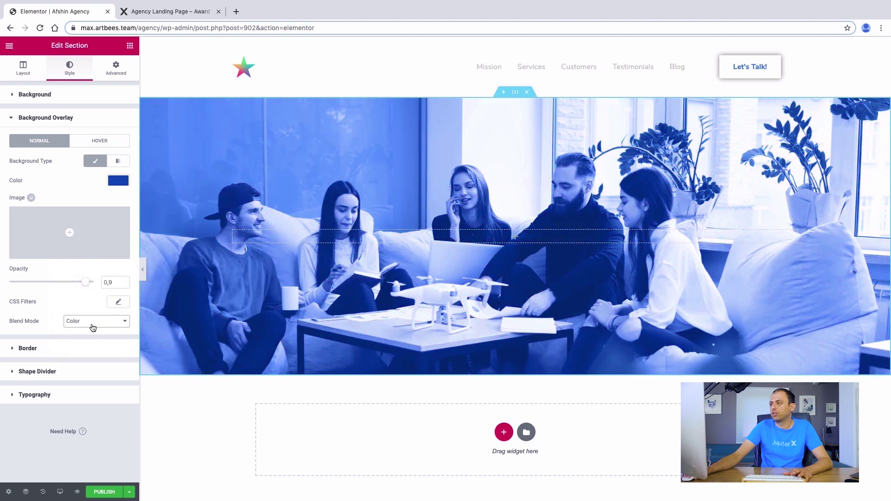
{"action": "left_click", "coordinate": [93, 327]}
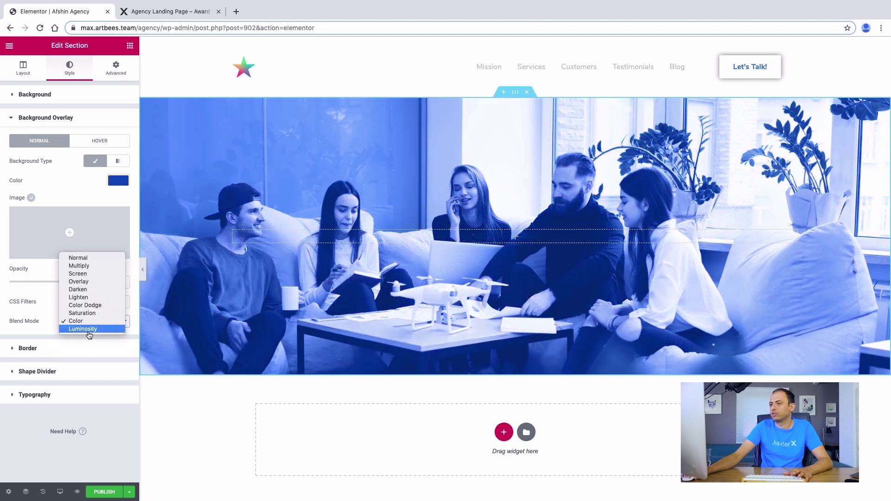
{"action": "left_click", "coordinate": [89, 329]}
{"action": "left_click", "coordinate": [92, 329]}
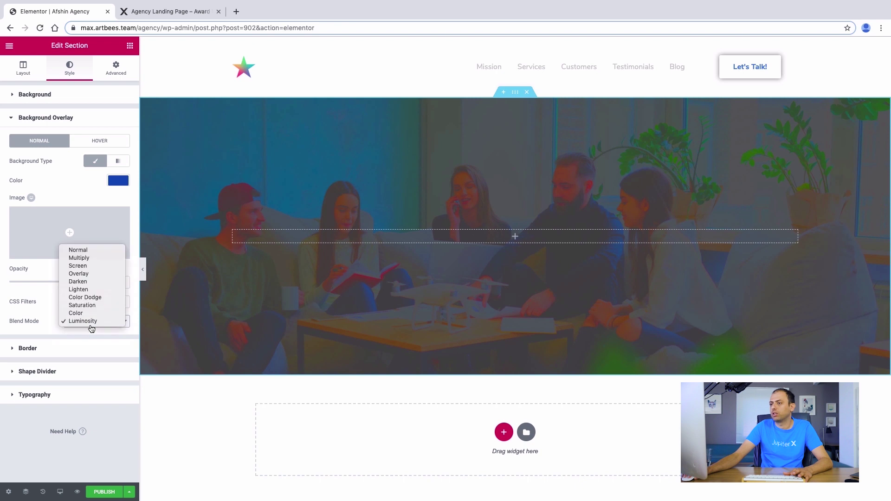
{"action": "left_click", "coordinate": [83, 261]}
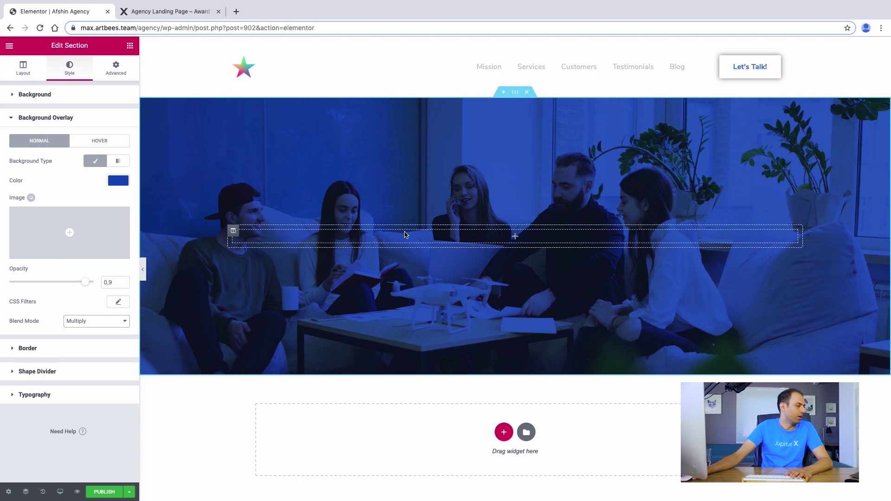
Add a Heading widget to the column of the hero section
{"action": "key", "text": "Escape"}
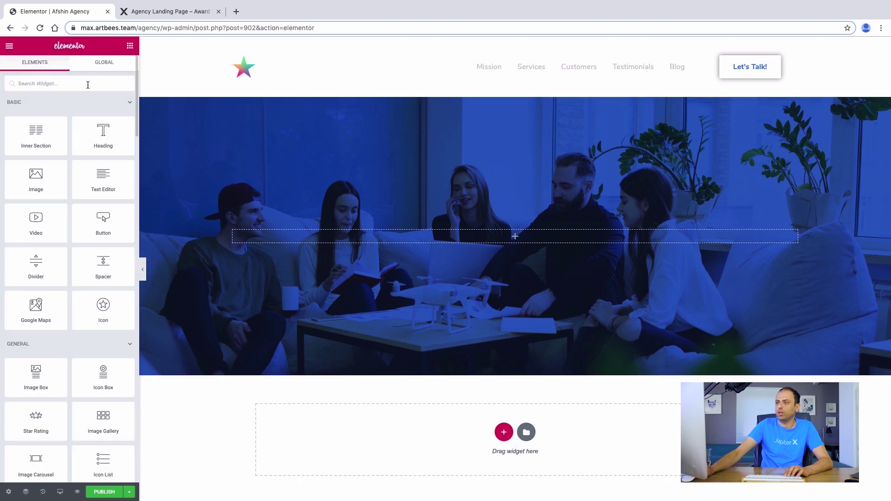
{"action": "left_click_drag", "start_coordinate": [129, 132], "coordinate": [419, 236]}
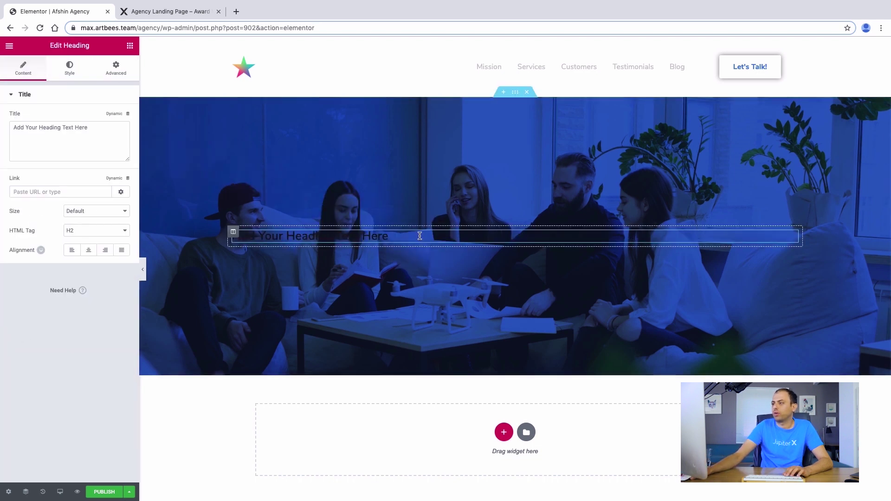
Replace the heading's title with "We are at your side with our Strategic Planning and Management", copied from the Agency Landing Page demo, without the leading blank line
{"action": "triple_click", "coordinate": [51, 128]}
{"action": "left_click", "coordinate": [151, 12]}
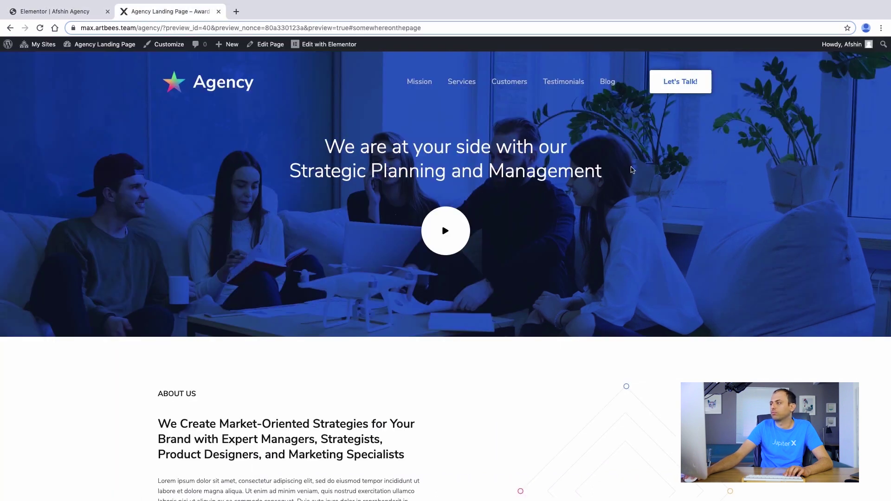
{"action": "triple_click", "coordinate": [618, 172]}
{"action": "right_click", "coordinate": [585, 172]}
{"action": "left_click", "coordinate": [602, 191]}
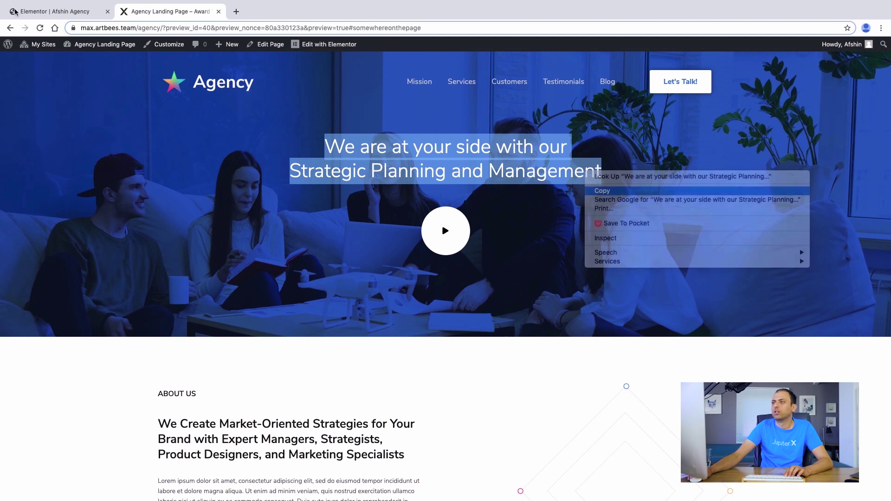
{"action": "left_click", "coordinate": [15, 12]}
{"action": "right_click", "coordinate": [69, 135]}
{"action": "left_click", "coordinate": [83, 210]}
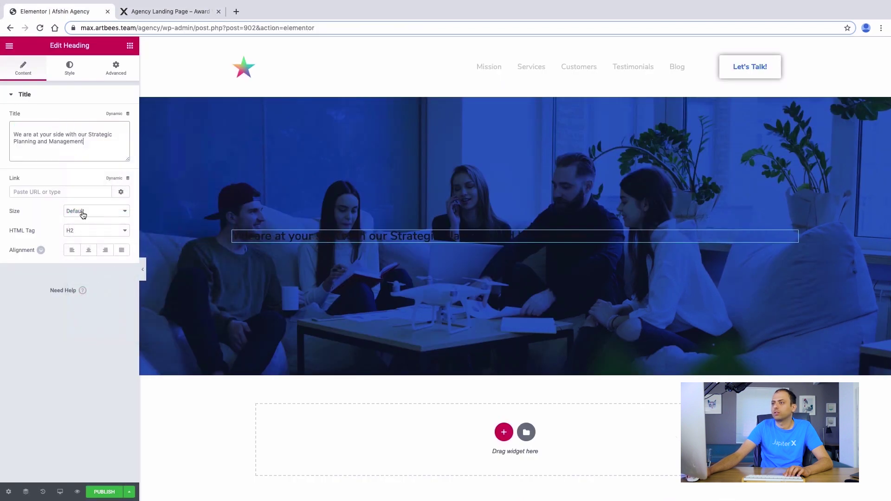
{"action": "left_click", "coordinate": [10, 132]}
{"action": "key", "text": "BackSpace"}
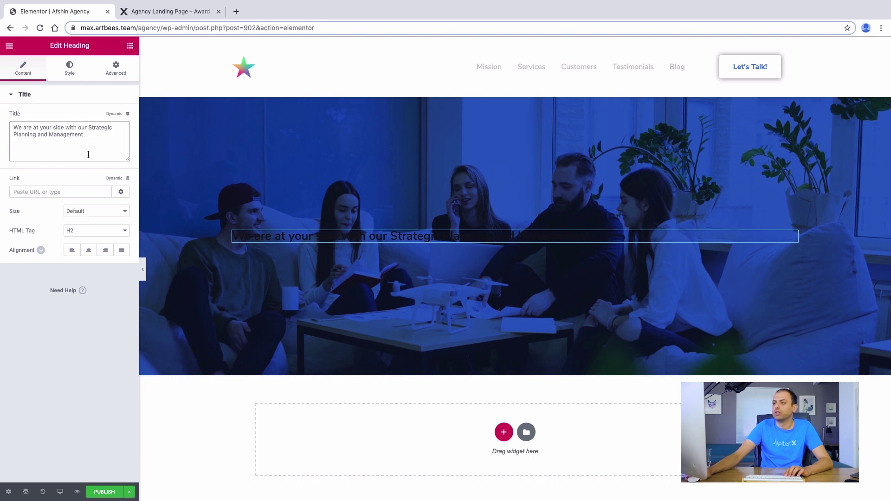
Set the hero heading's HTML tag to H1 and center its alignment
{"action": "left_click", "coordinate": [89, 233]}
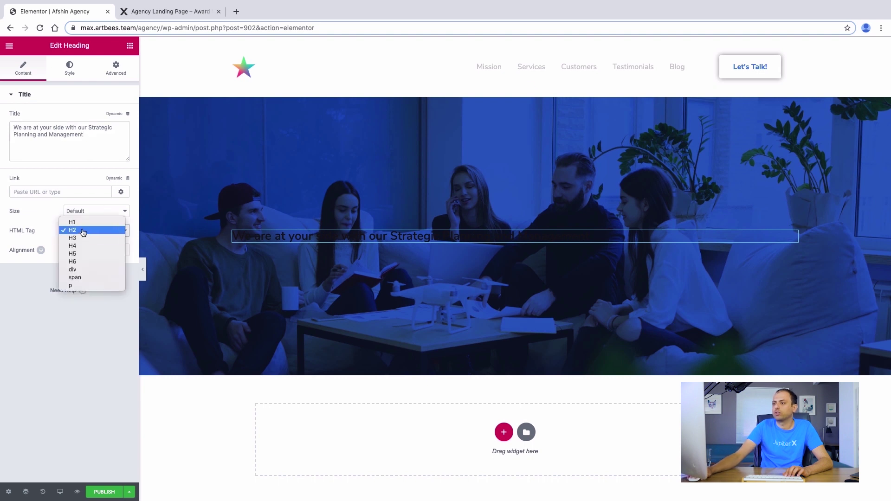
{"action": "left_click", "coordinate": [81, 225]}
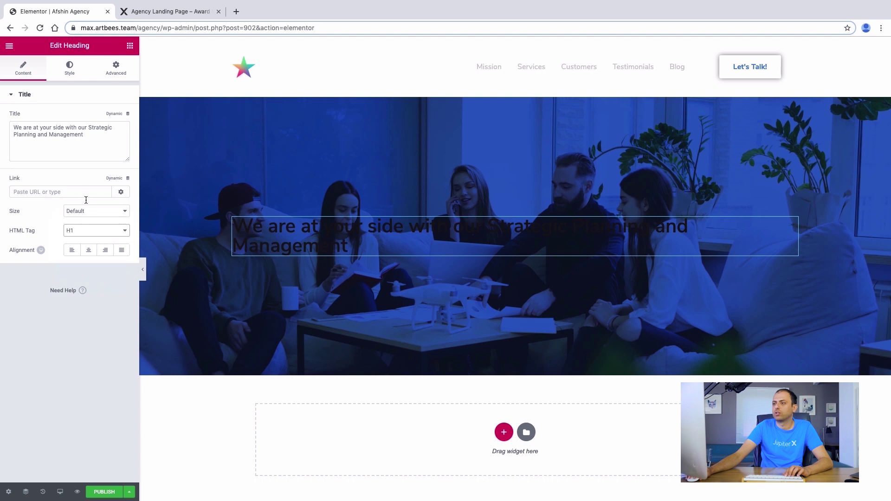
{"action": "left_click", "coordinate": [89, 251]}
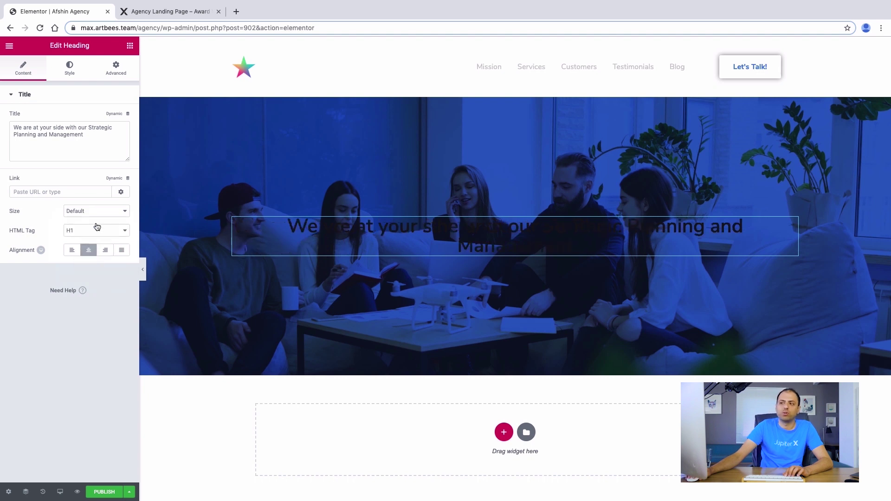
Style the hero heading with a font weight of 300 and white (#ffffff) text color
{"action": "left_click", "coordinate": [70, 70]}
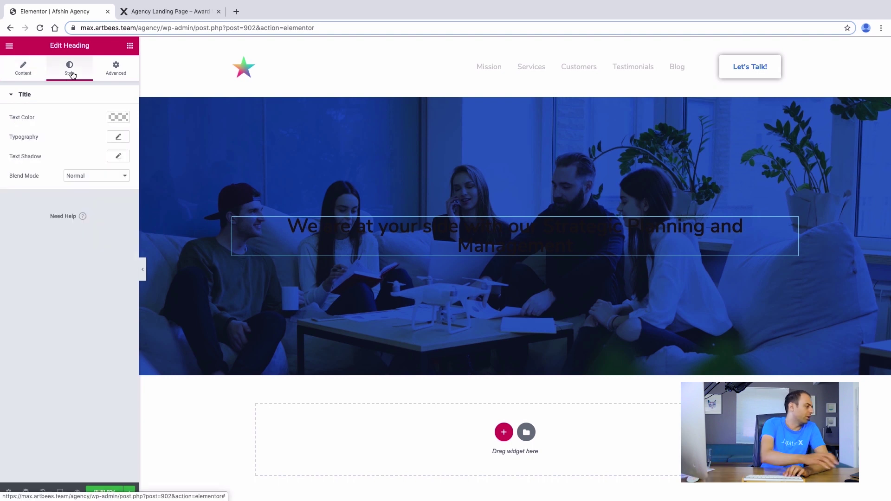
{"action": "left_click", "coordinate": [117, 137]}
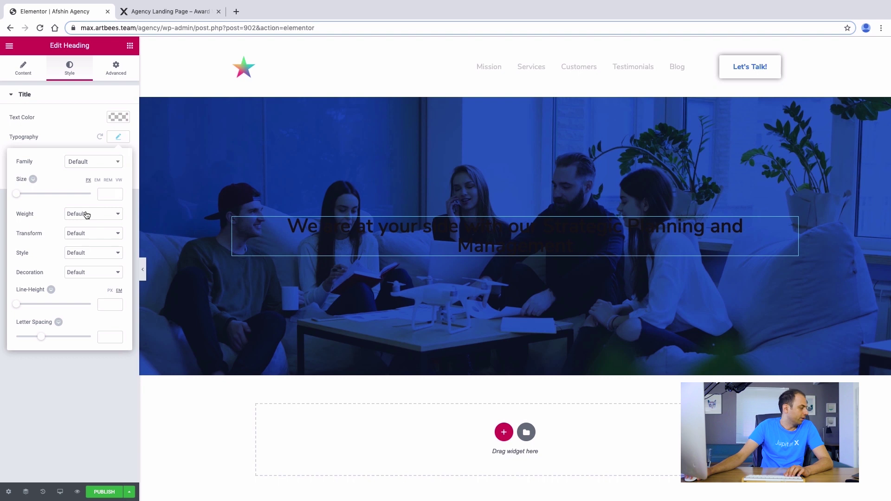
{"action": "left_click", "coordinate": [86, 215]}
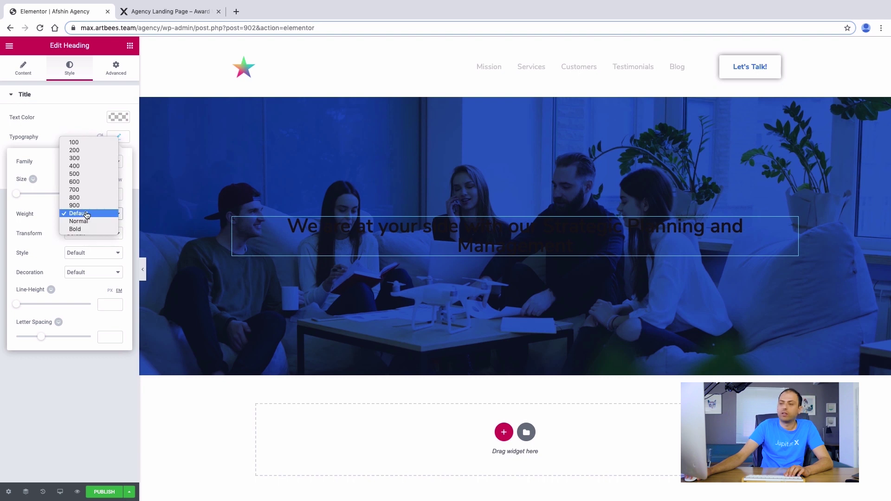
{"action": "left_click", "coordinate": [86, 158]}
{"action": "left_click", "coordinate": [68, 136]}
{"action": "left_click", "coordinate": [114, 119]}
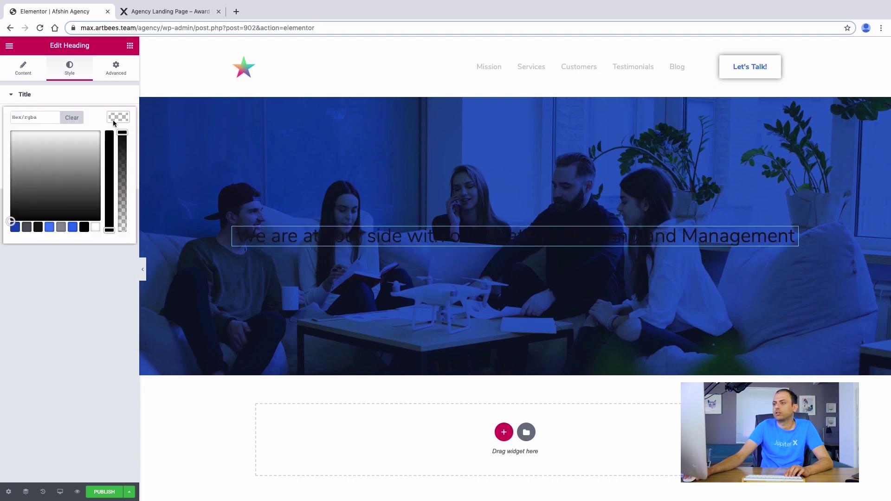
{"action": "left_click", "coordinate": [95, 227]}
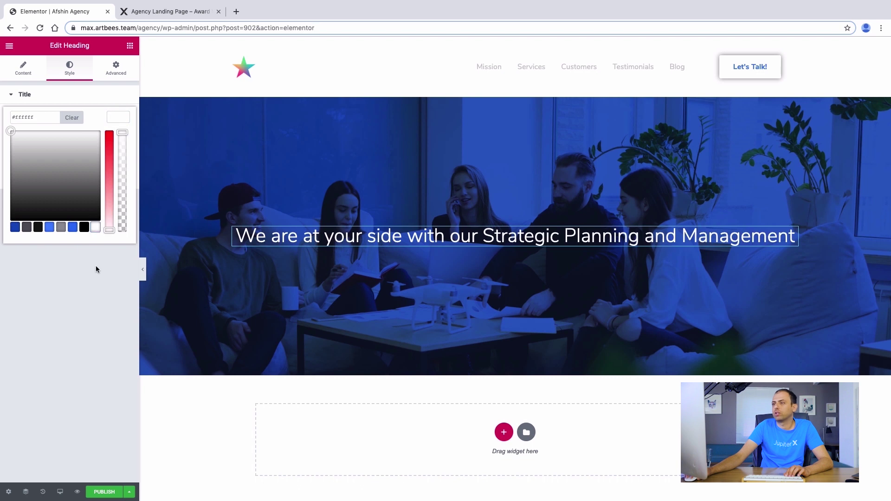
{"action": "left_click", "coordinate": [71, 95]}
{"action": "left_click", "coordinate": [28, 94]}
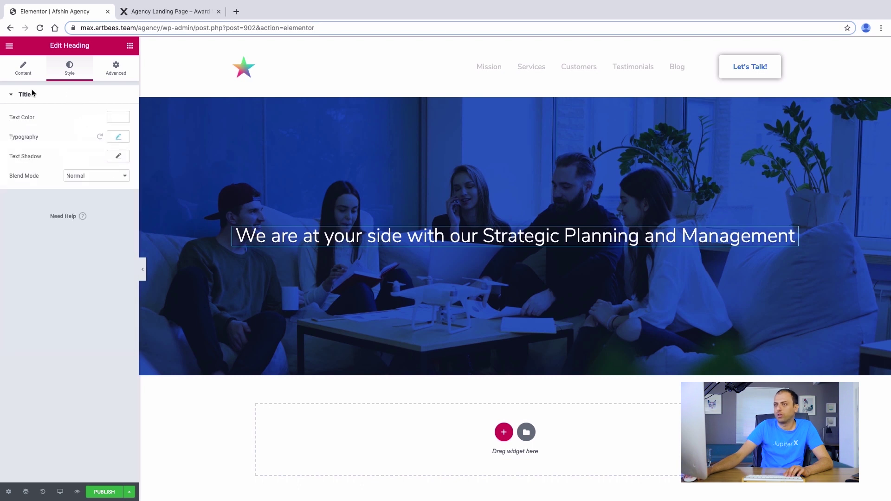
Narrow the hero section's boxed content width so the heading wraps onto two lines
{"action": "left_click", "coordinate": [12, 73]}
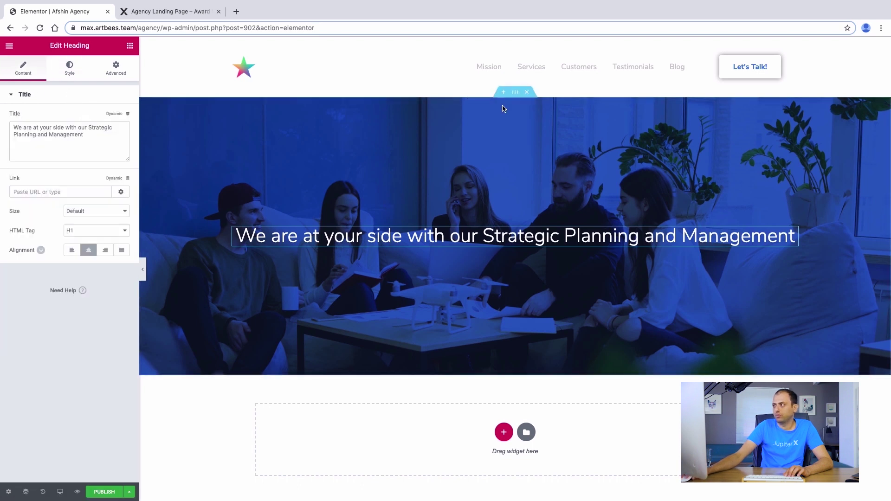
{"action": "left_click", "coordinate": [515, 92]}
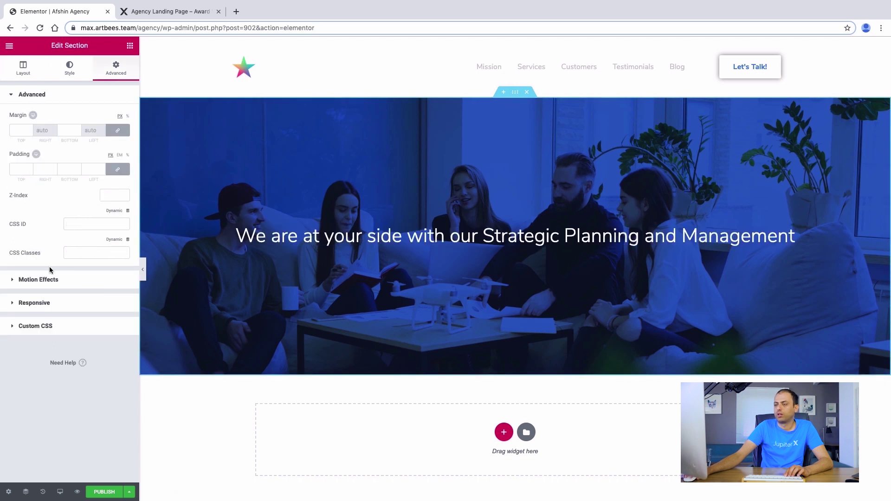
{"action": "left_click", "coordinate": [31, 76]}
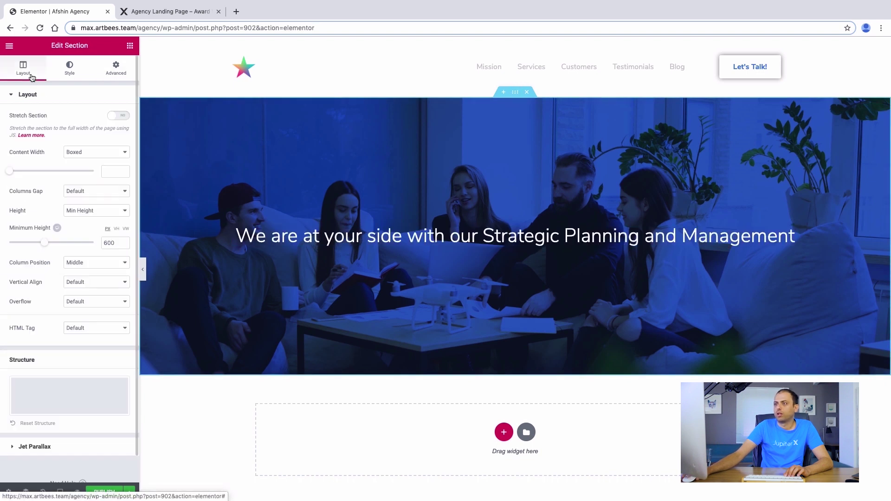
{"action": "left_click", "coordinate": [14, 172]}
{"action": "left_click_drag", "start_coordinate": [16, 174], "coordinate": [26, 176]}
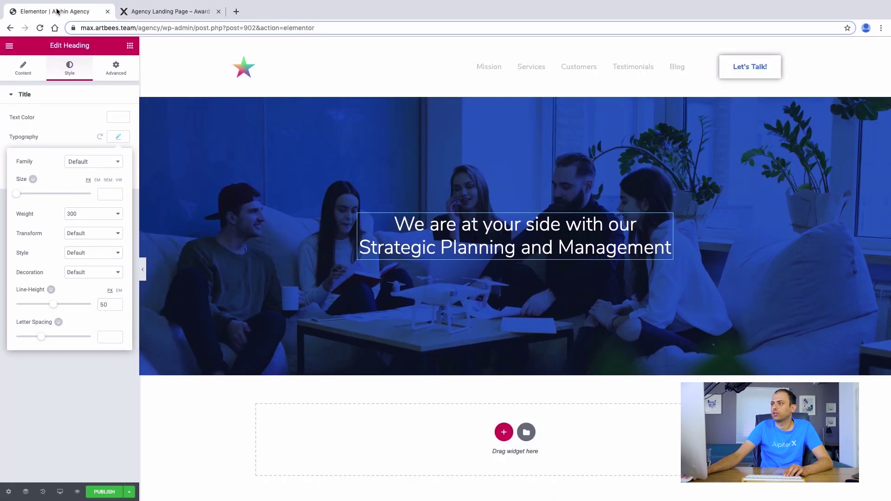
Compare the hero heading's line spacing and placement with the Agency Landing Page demo in the other browser tab
{"action": "left_click", "coordinate": [145, 12]}
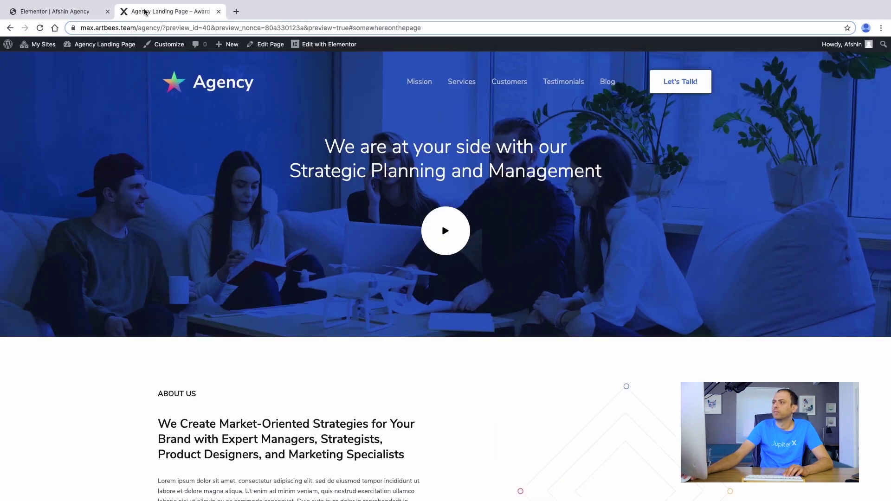
{"action": "left_click", "coordinate": [32, 13]}
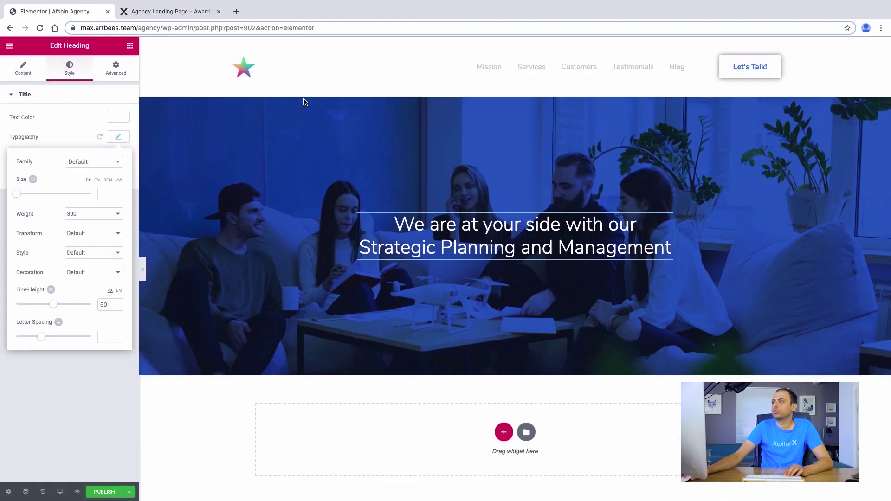
{"action": "left_click", "coordinate": [163, 14]}
{"action": "left_click", "coordinate": [26, 6]}
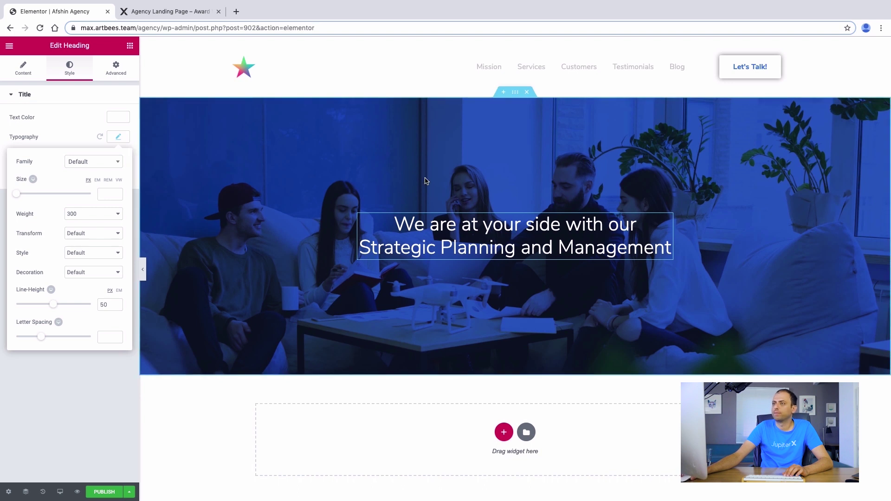
{"action": "left_click", "coordinate": [26, 492]}
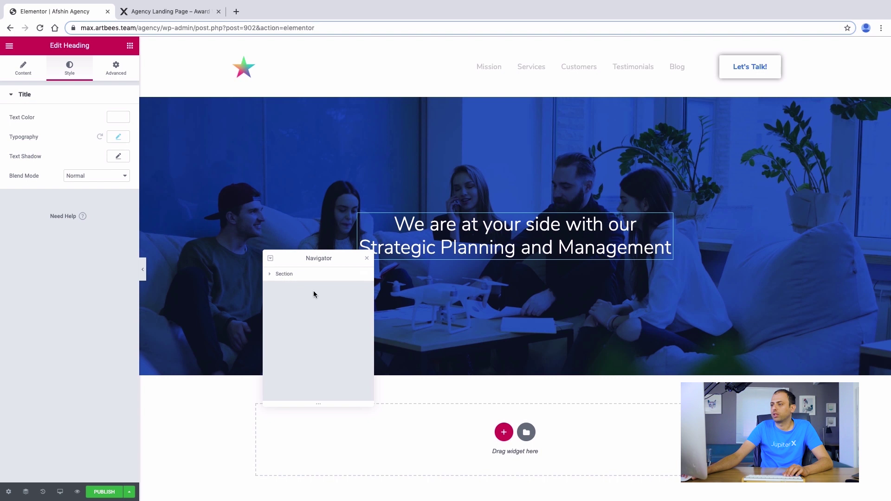
{"action": "left_click", "coordinate": [367, 259]}
{"action": "left_click", "coordinate": [509, 235]}
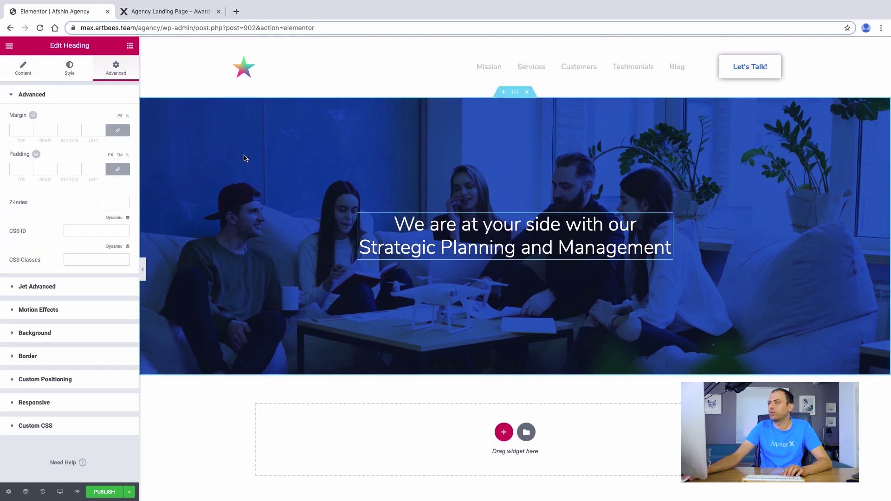
Find the JX Icon widget by searching for "icon" and place it directly below the hero heading
{"action": "left_click", "coordinate": [131, 48]}
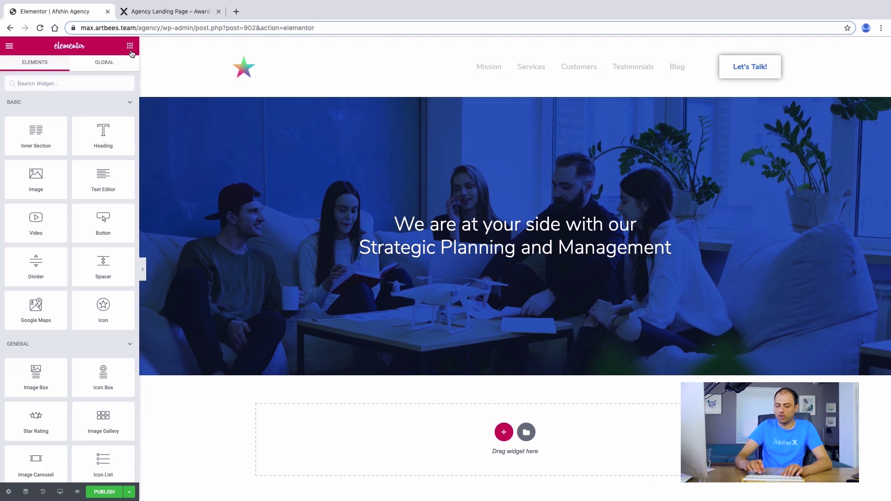
{"action": "type", "text": "icon"}
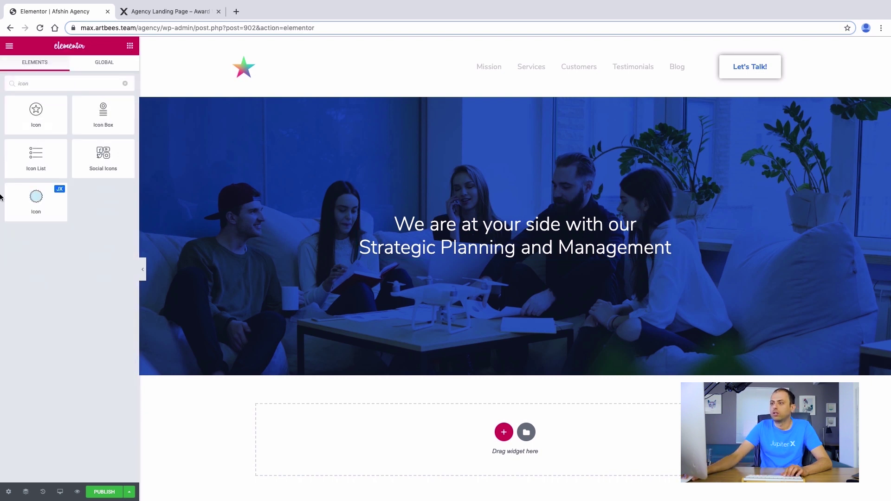
{"action": "left_click_drag", "start_coordinate": [27, 207], "coordinate": [535, 256]}
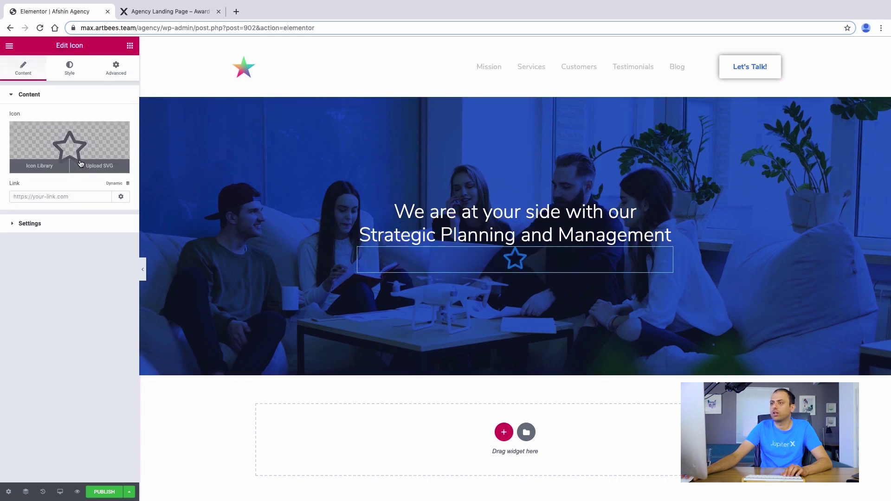
Replace the star with the solid Play icon from the icon library, filtering the icons by "pla"
{"action": "left_click", "coordinate": [80, 163]}
{"action": "left_click", "coordinate": [403, 304]}
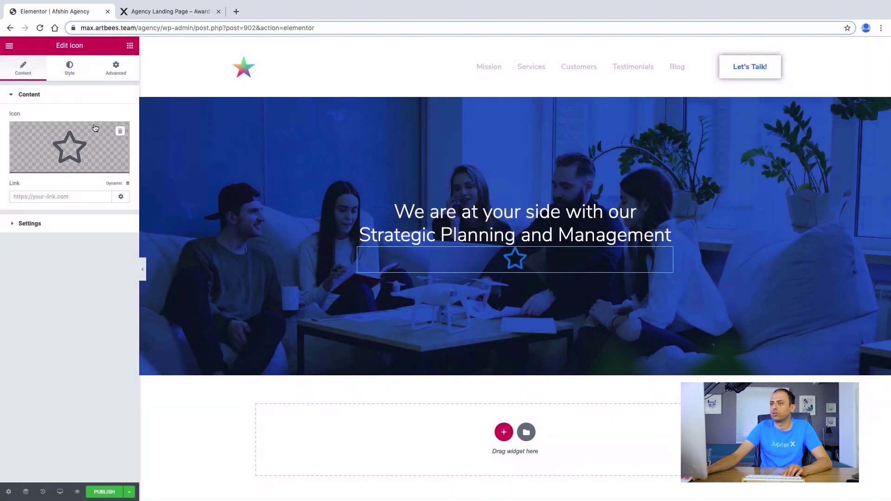
{"action": "left_click", "coordinate": [61, 141]}
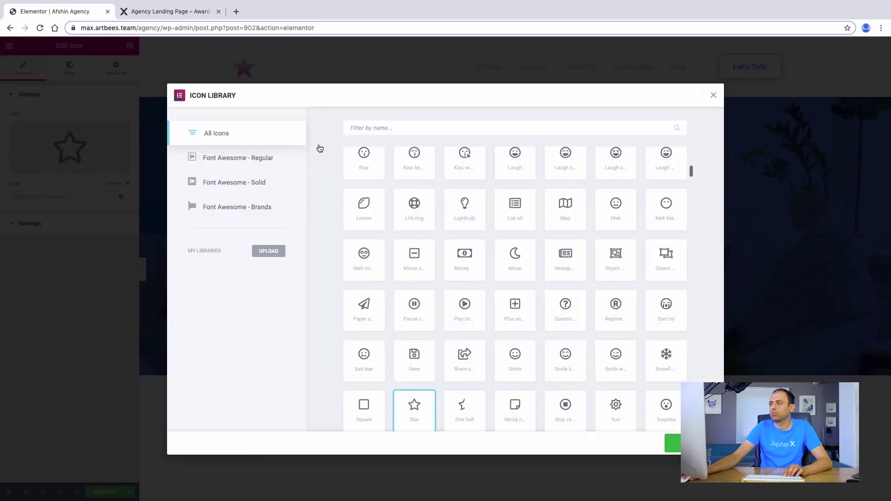
{"action": "left_click", "coordinate": [347, 131]}
{"action": "type", "text": "pla"}
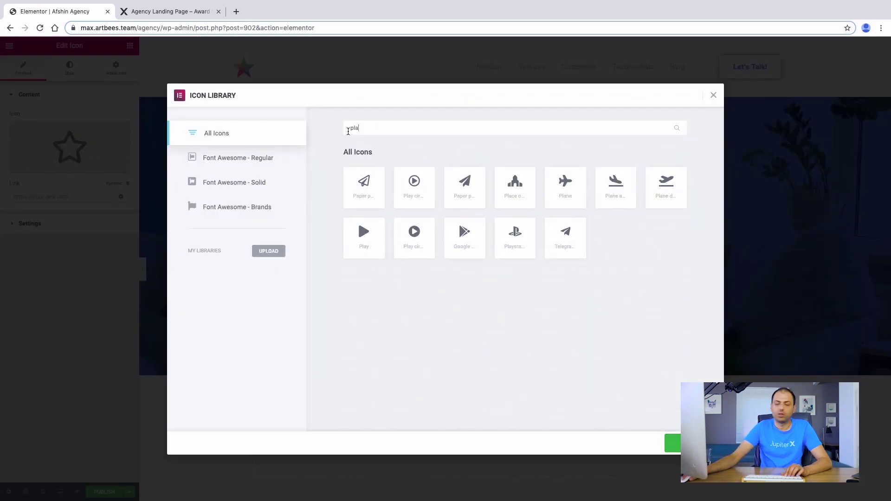
{"action": "left_click", "coordinate": [377, 240]}
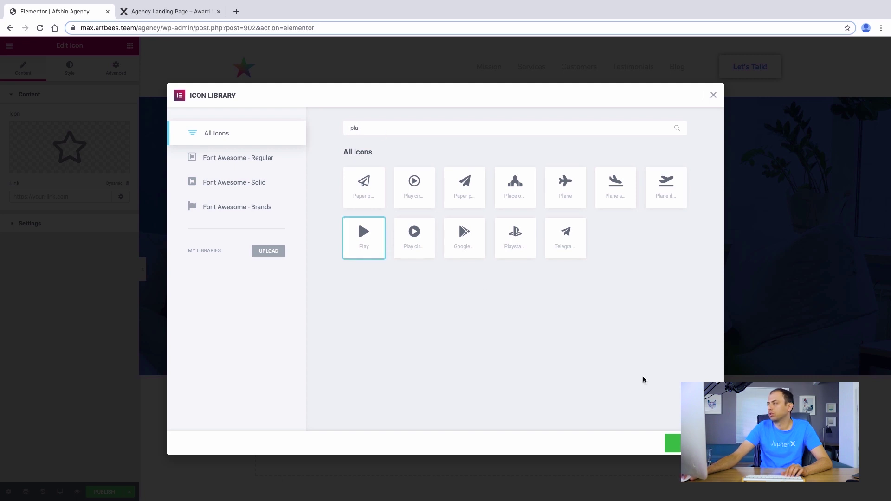
{"action": "double_click", "coordinate": [357, 219]}
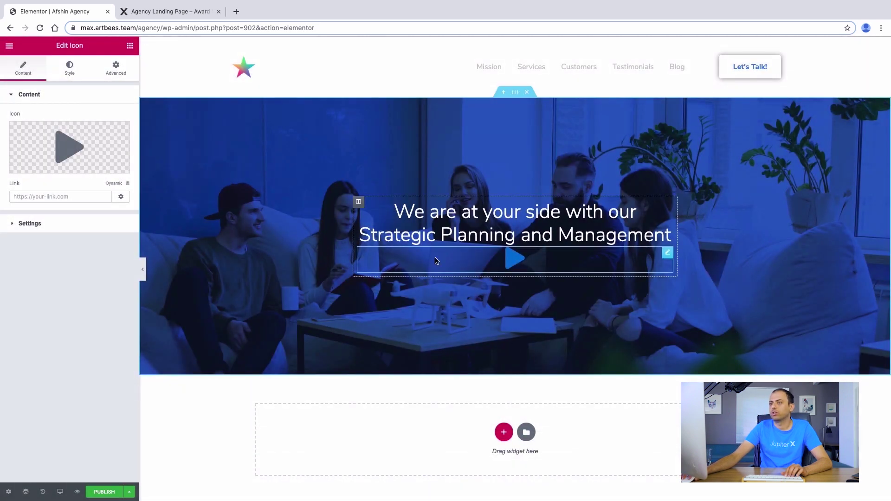
Turn on the play icon's container and set its hover effect to Grow, checking the look against the reference landing page
{"action": "left_click", "coordinate": [36, 225]}
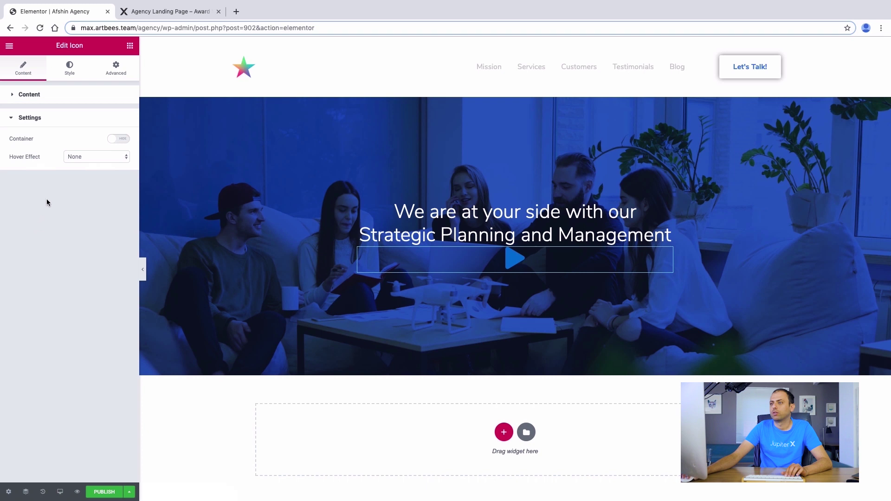
{"action": "left_click", "coordinate": [115, 139]}
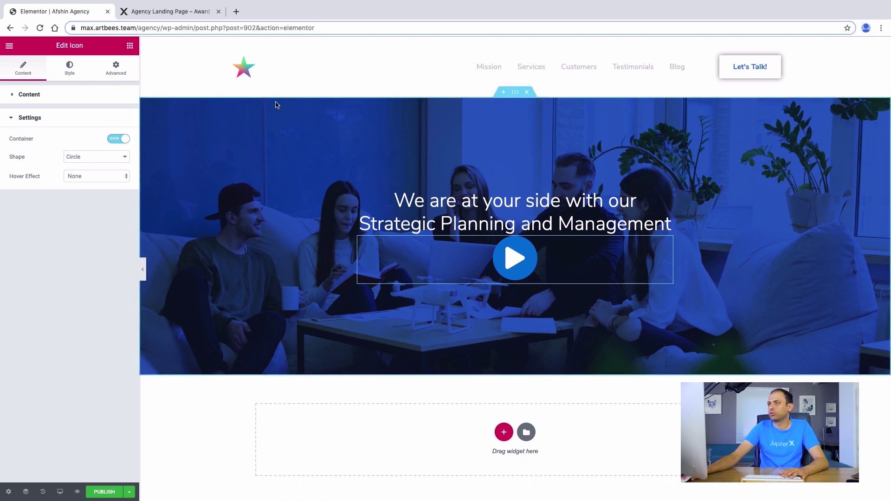
{"action": "left_click", "coordinate": [137, 11]}
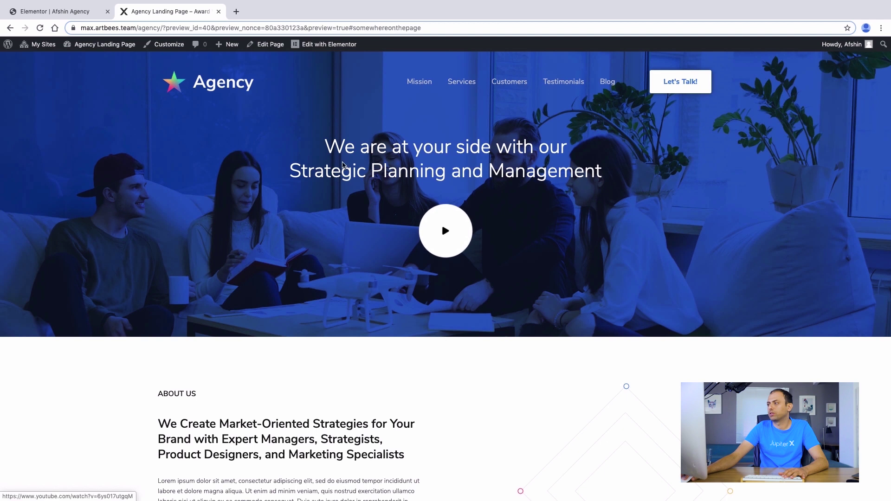
{"action": "left_click", "coordinate": [31, 11]}
{"action": "left_click", "coordinate": [112, 176]}
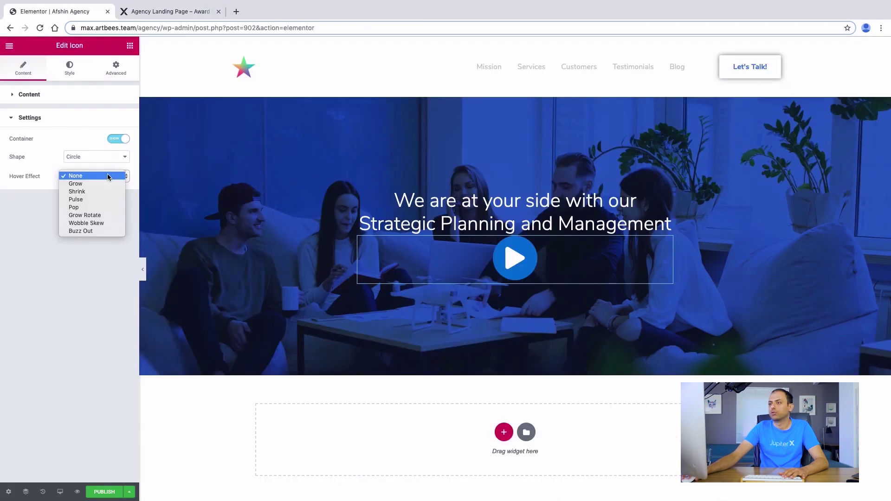
{"action": "left_click", "coordinate": [101, 184]}
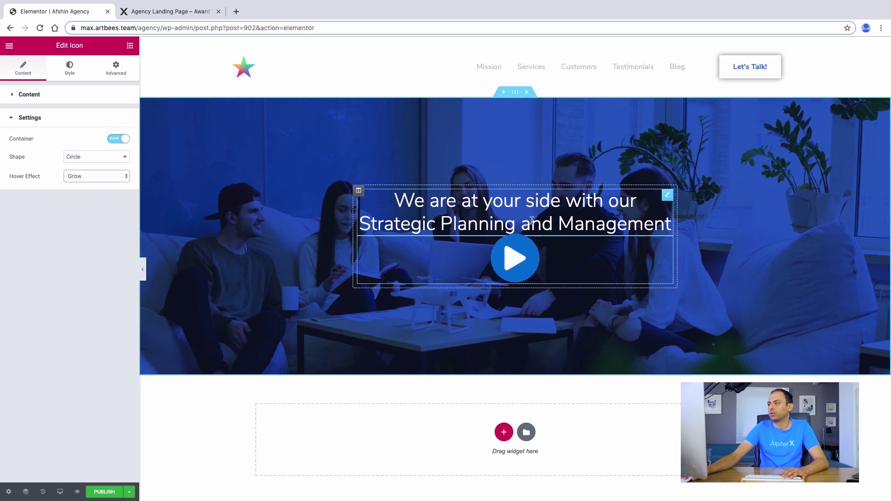
Add a Spacer widget between the hero heading and the play icon
{"action": "left_click", "coordinate": [470, 211]}
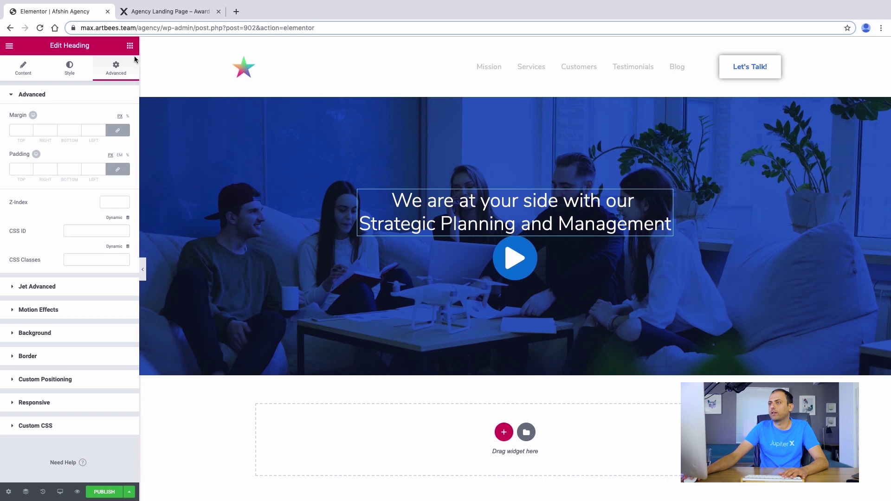
{"action": "left_click", "coordinate": [130, 45]}
{"action": "type", "text": "space"}
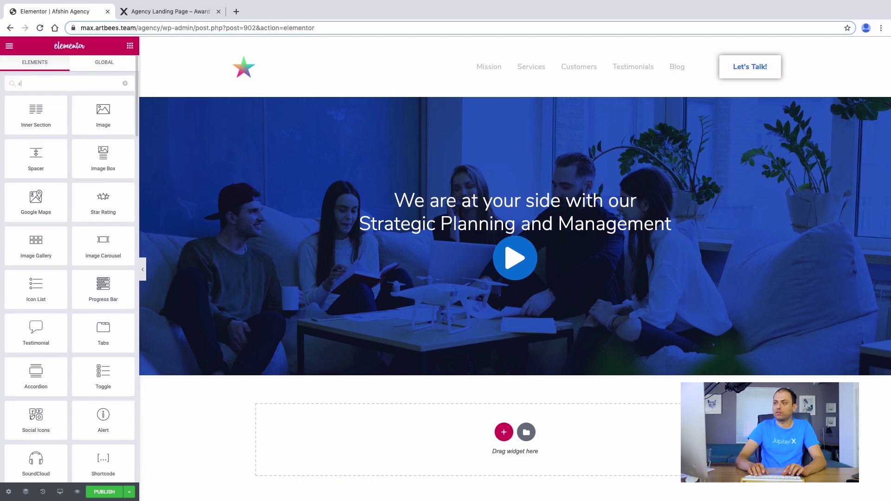
{"action": "left_click_drag", "start_coordinate": [18, 122], "coordinate": [548, 226]}
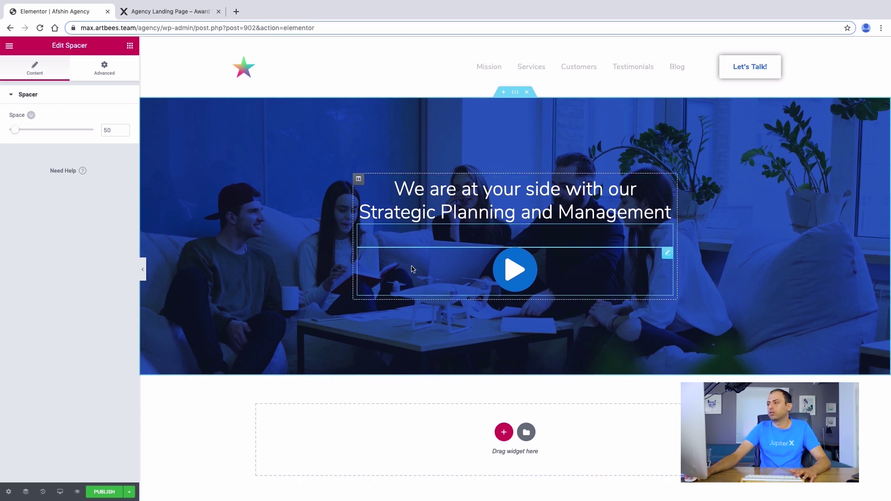
Reduce the play icon's size to 15 in its style settings
{"action": "left_click", "coordinate": [412, 270]}
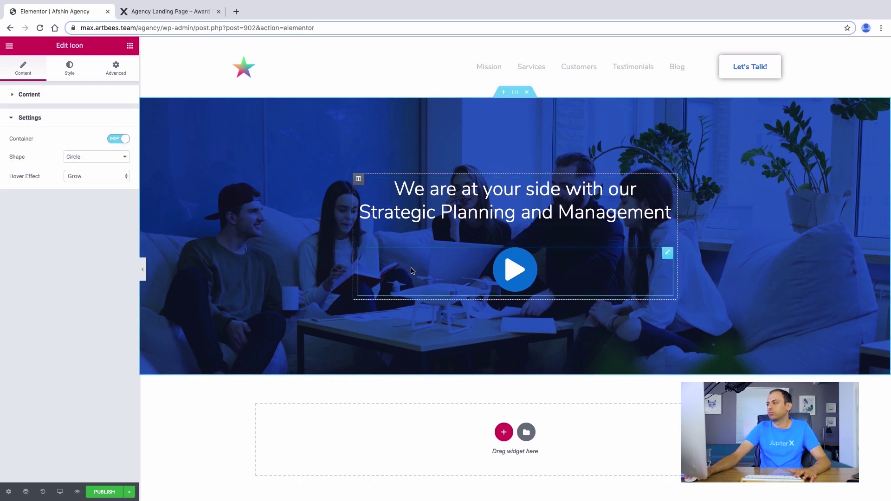
{"action": "left_click", "coordinate": [64, 76]}
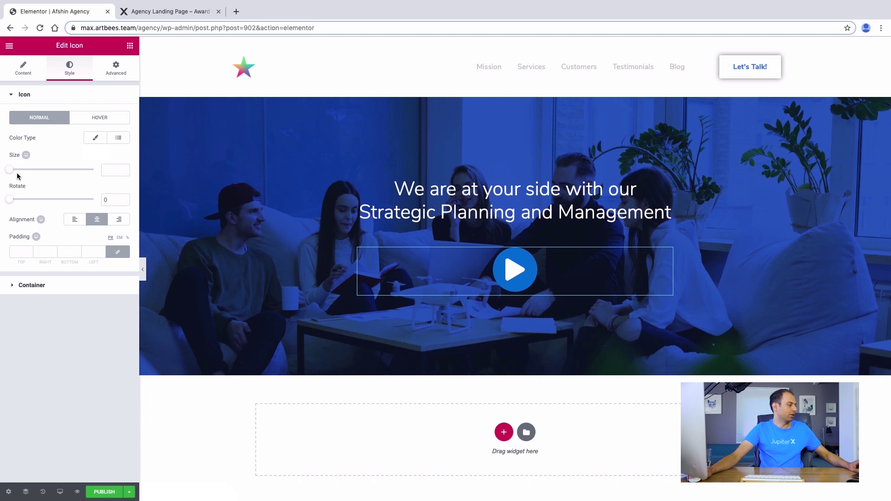
{"action": "left_click_drag", "start_coordinate": [16, 174], "coordinate": [24, 176]}
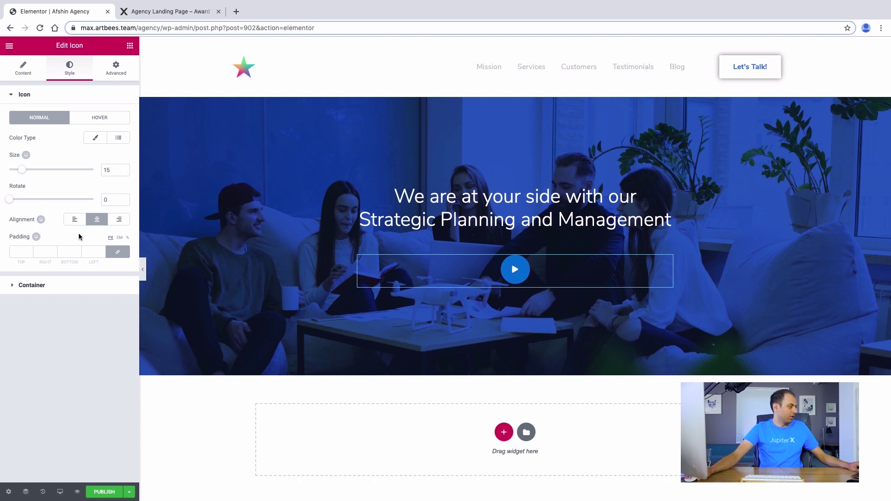
Set the background color of the play icon's container to white (#ffffff)
{"action": "left_click", "coordinate": [47, 285]}
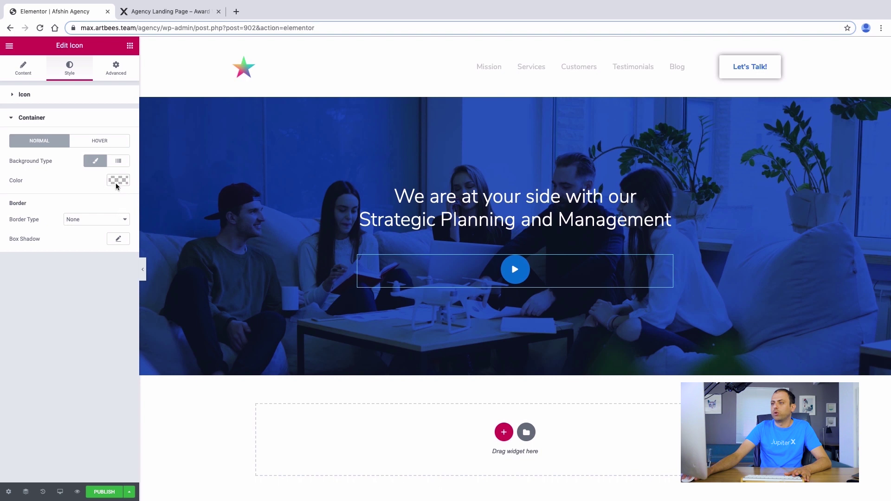
{"action": "left_click", "coordinate": [118, 181]}
{"action": "left_click", "coordinate": [95, 290]}
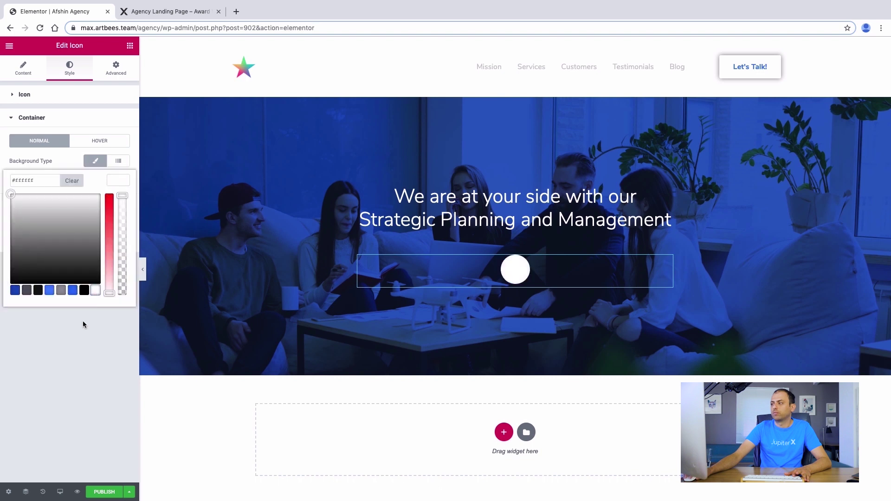
{"action": "left_click", "coordinate": [83, 321]}
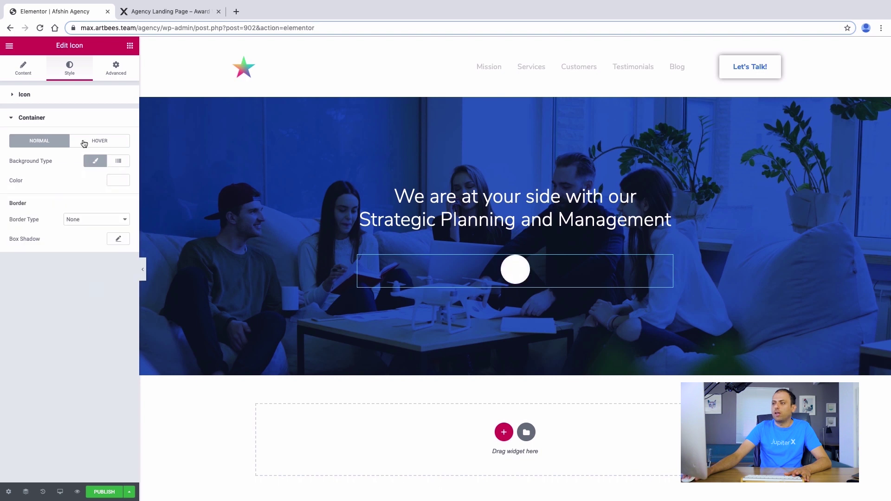
Give the play icon a solid color of #114cbd
{"action": "left_click", "coordinate": [39, 97]}
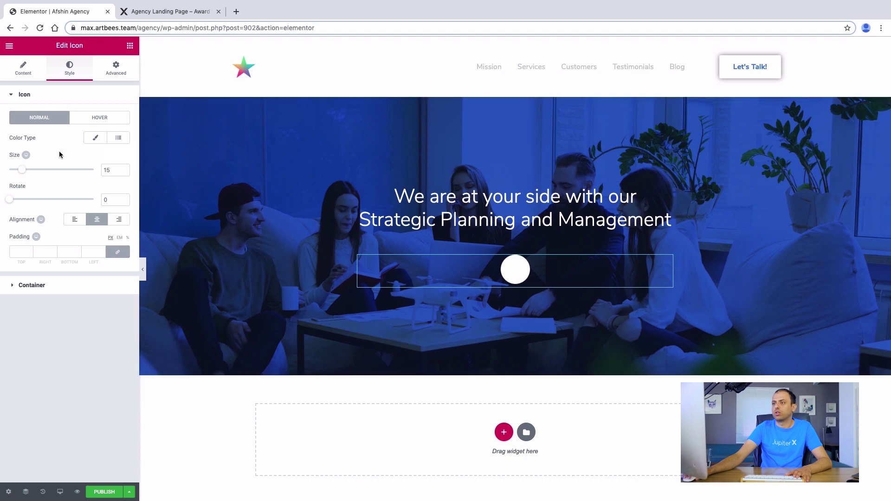
{"action": "left_click", "coordinate": [95, 137]}
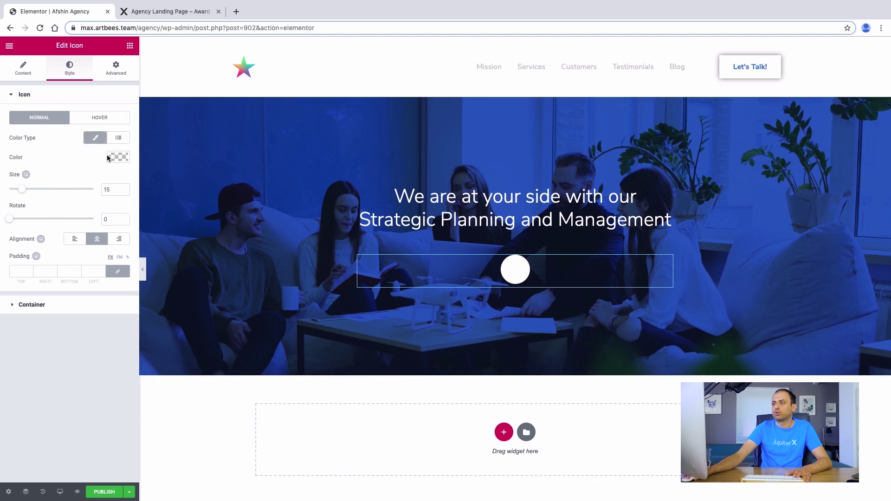
{"action": "left_click", "coordinate": [122, 158]}
{"action": "left_click", "coordinate": [39, 158]}
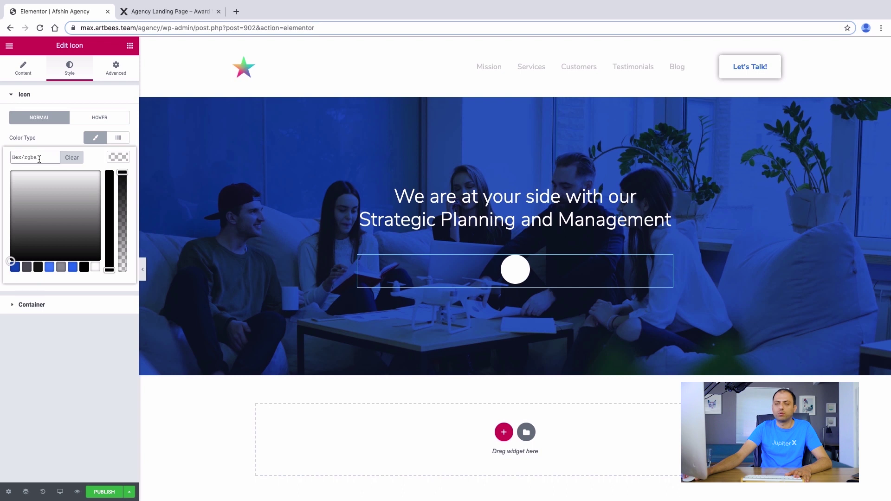
{"action": "type", "text": "#114cbd"}
{"action": "left_click", "coordinate": [46, 130]}
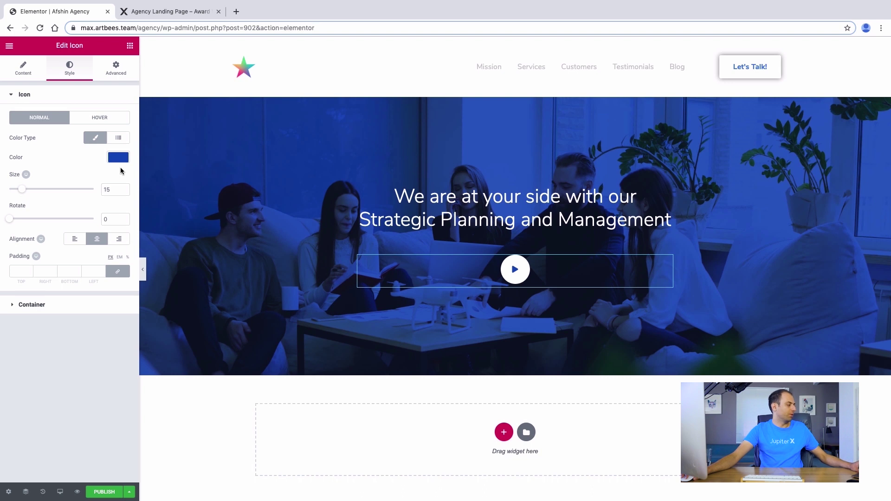
Set the play icon's padding to 45 px on all four sides
{"action": "left_click", "coordinate": [47, 305]}
{"action": "left_click", "coordinate": [54, 102]}
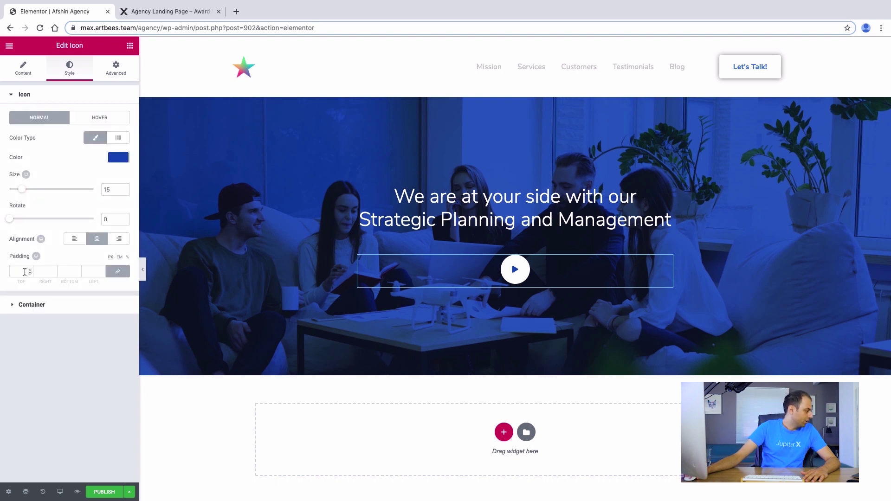
{"action": "left_click", "coordinate": [24, 272]}
{"action": "type", "text": "45"}
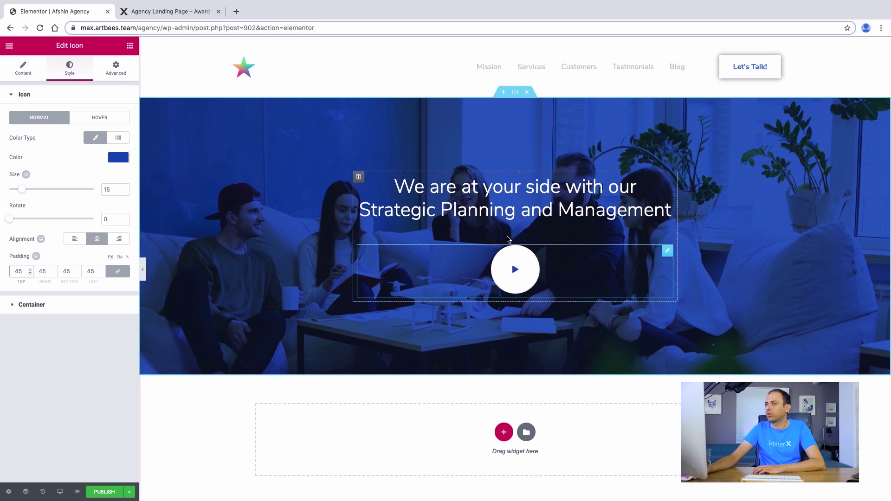
View the hero section's layout settings, then hide the editing panel and compare the section with the reference landing page
{"action": "left_click", "coordinate": [517, 96]}
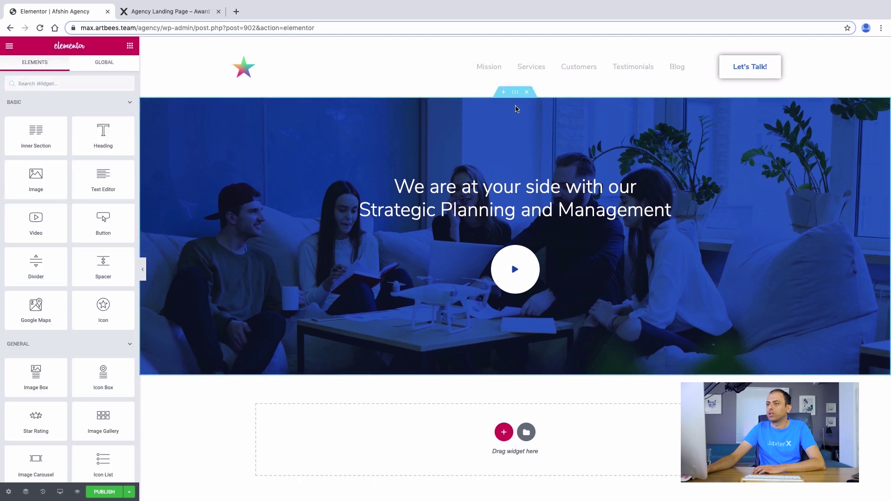
{"action": "left_click", "coordinate": [515, 92]}
{"action": "scroll", "coordinate": [436, 211], "scroll_direction": "down", "scroll_amount": 2}
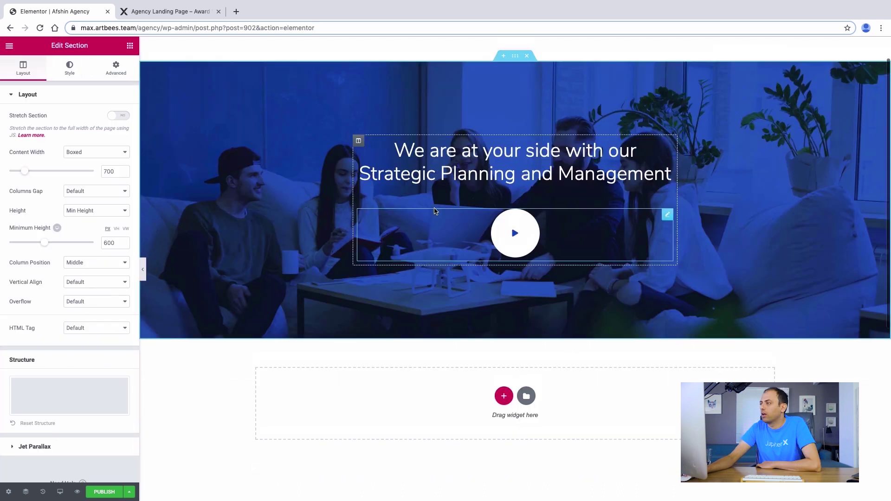
{"action": "scroll", "coordinate": [436, 211], "scroll_direction": "up", "scroll_amount": 2}
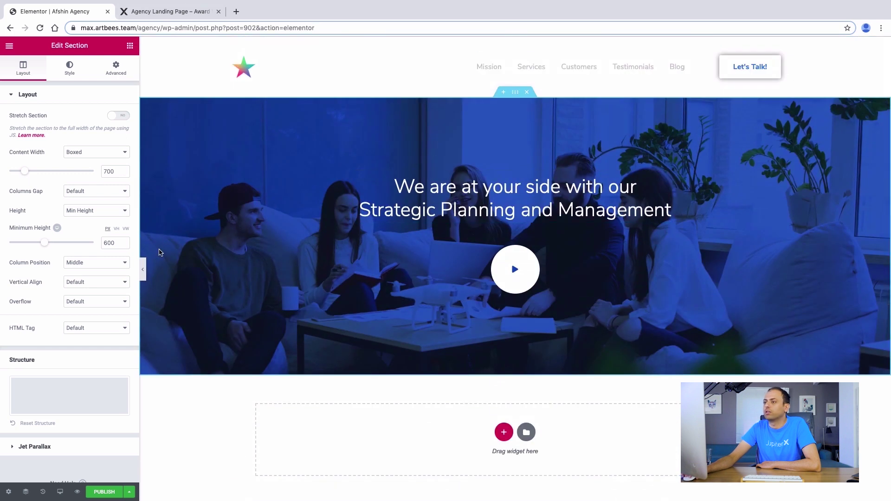
{"action": "left_click", "coordinate": [144, 268]}
{"action": "left_click", "coordinate": [171, 11]}
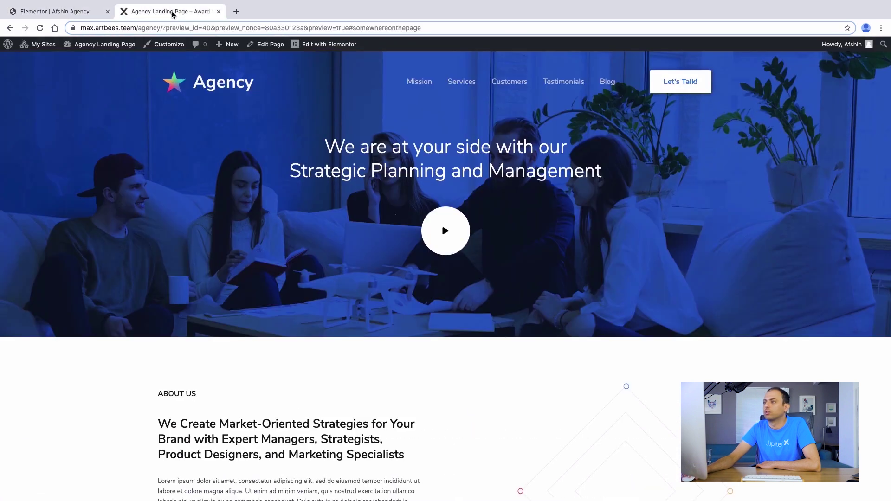
{"action": "left_click", "coordinate": [91, 11]}
{"action": "left_click", "coordinate": [123, 11]}
{"action": "left_click", "coordinate": [88, 12]}
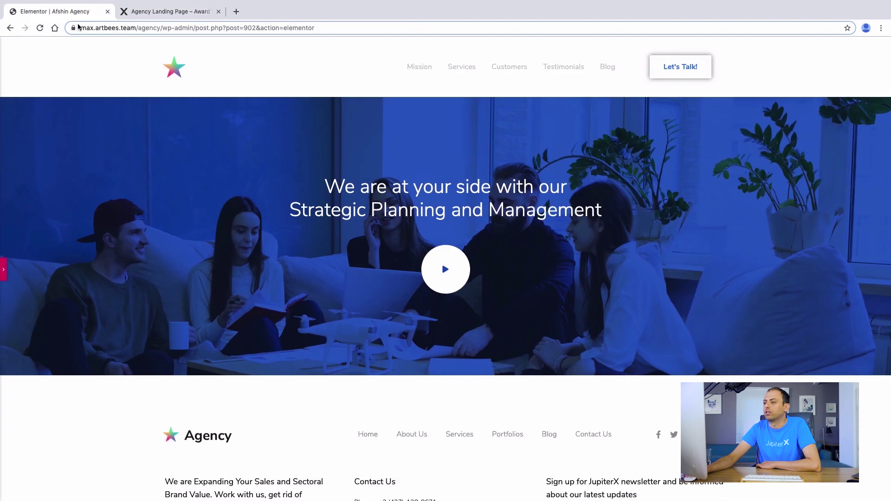
Exit Elementor to the WordPress dashboard, update the page there, and reopen it in Elementor
{"action": "left_click", "coordinate": [2, 268]}
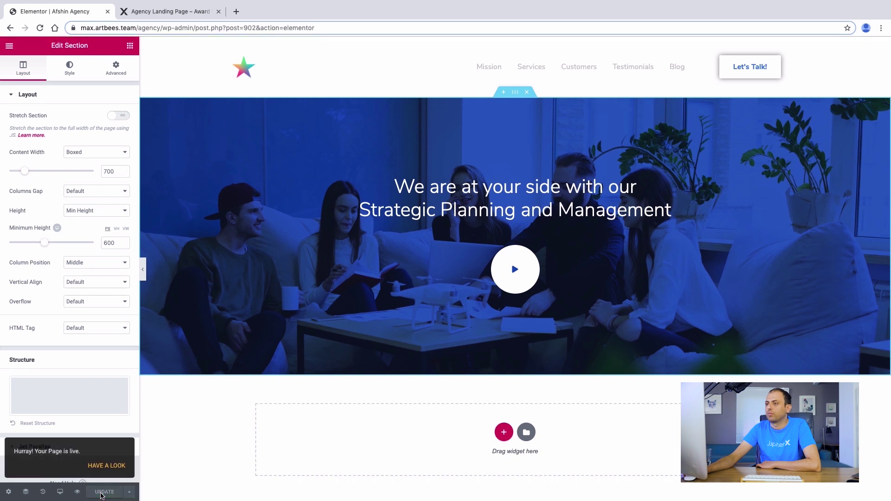
{"action": "left_click", "coordinate": [9, 46]}
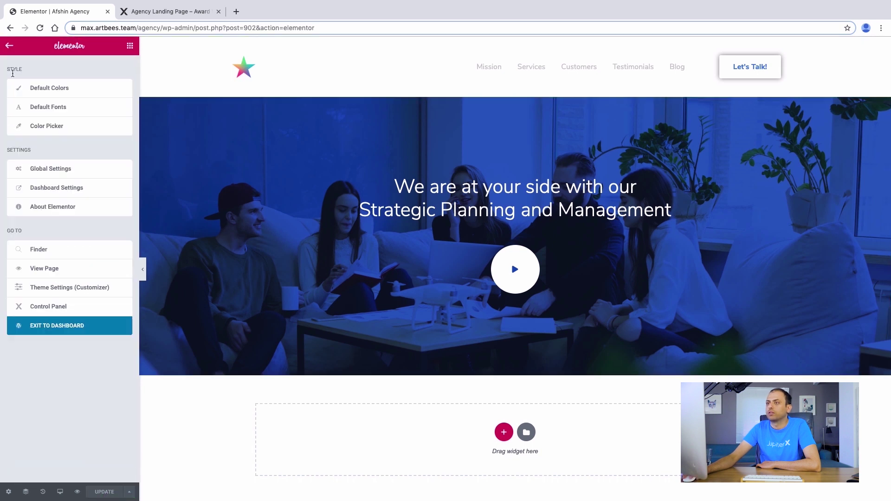
{"action": "left_click", "coordinate": [67, 332]}
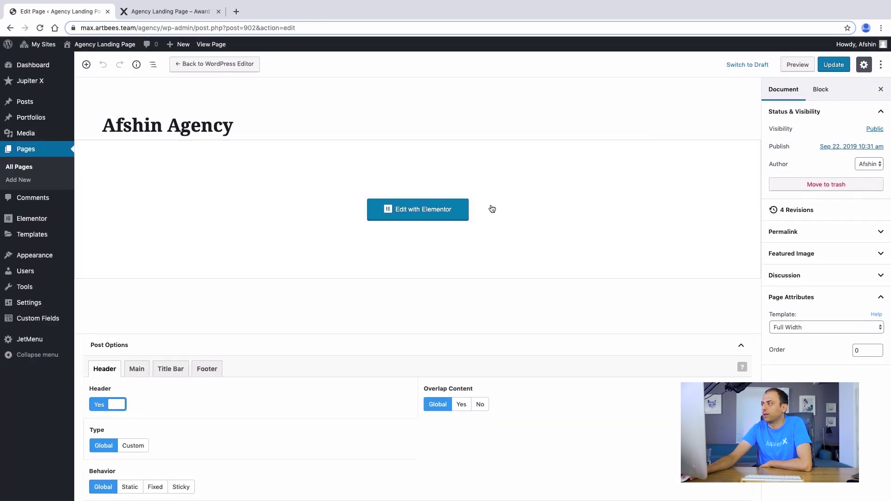
{"action": "left_click", "coordinate": [827, 68]}
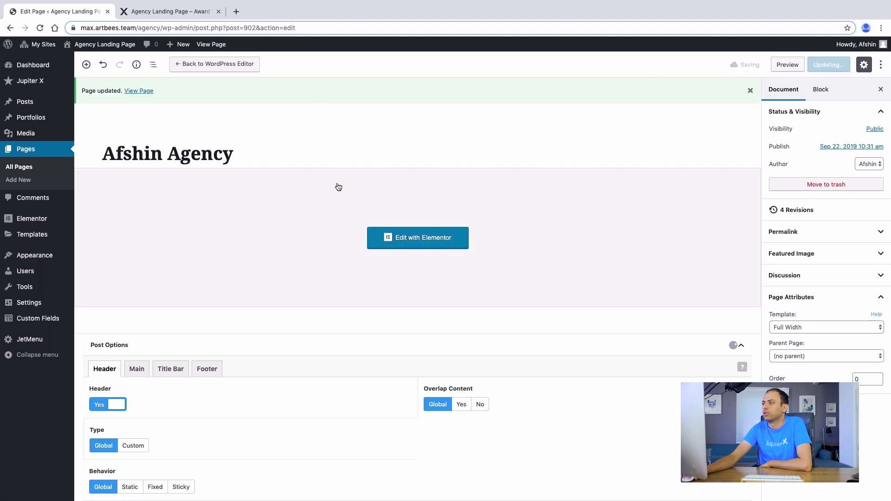
{"action": "left_click", "coordinate": [402, 237]}
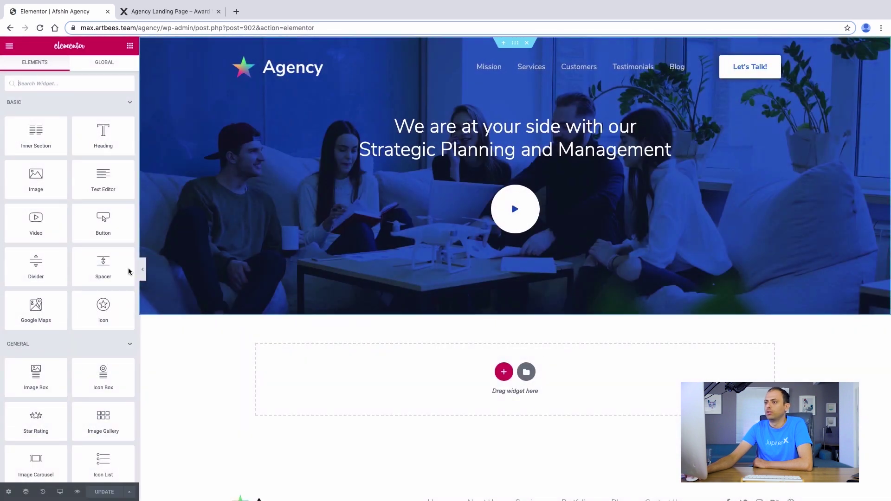
Hide the editing panel and compare the header and hero section with the reference landing page
{"action": "left_click", "coordinate": [142, 269]}
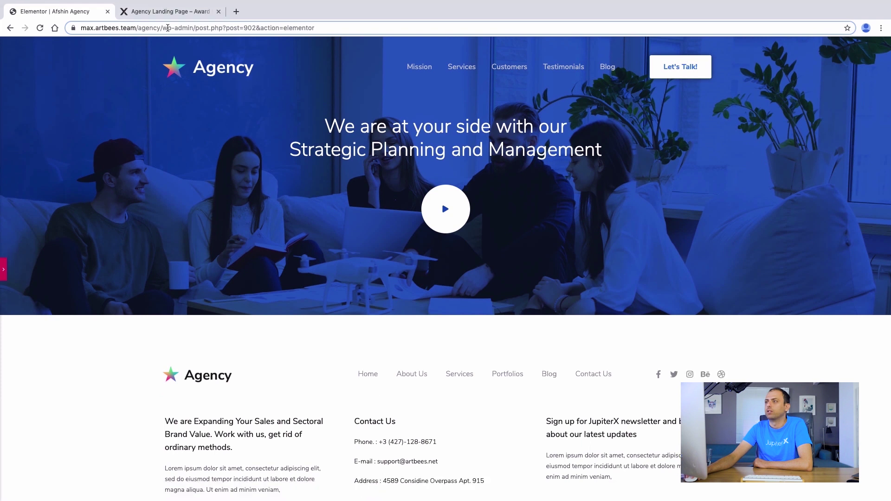
{"action": "left_click", "coordinate": [171, 15]}
{"action": "left_click", "coordinate": [94, 16]}
{"action": "left_click", "coordinate": [134, 13]}
{"action": "left_click", "coordinate": [77, 12]}
{"action": "left_click", "coordinate": [135, 12]}
{"action": "left_click", "coordinate": [77, 13]}
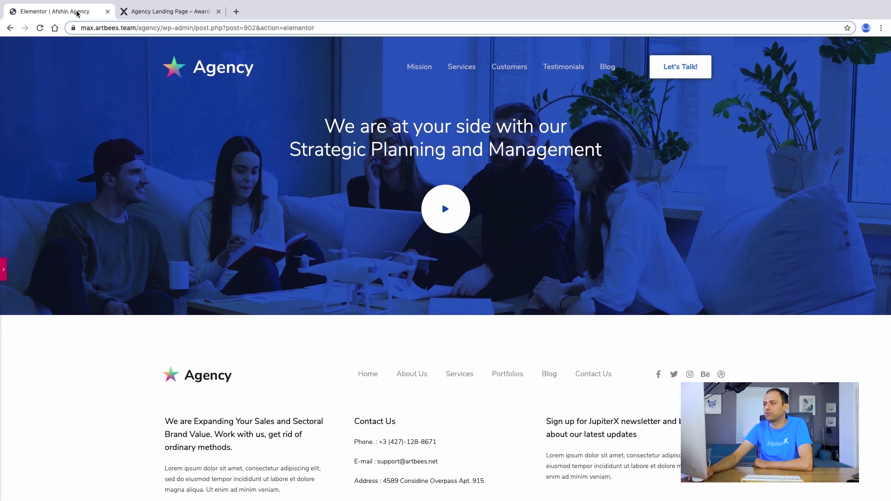
Examine the layout of the About Us section on the reference landing page
{"action": "key", "text": "ctrl+p"}
{"action": "left_click", "coordinate": [188, 11]}
{"action": "scroll", "coordinate": [522, 257], "scroll_direction": "down", "scroll_amount": 6}
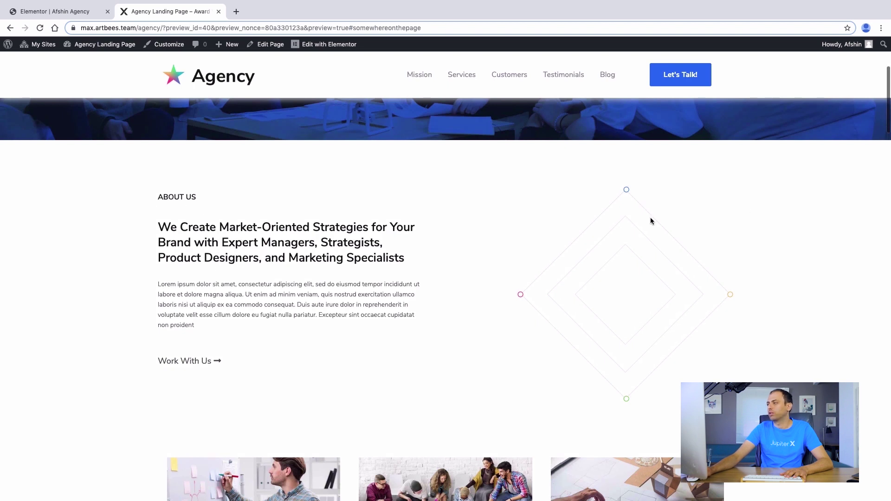
{"action": "scroll", "coordinate": [670, 323], "scroll_direction": "up", "scroll_amount": 1}
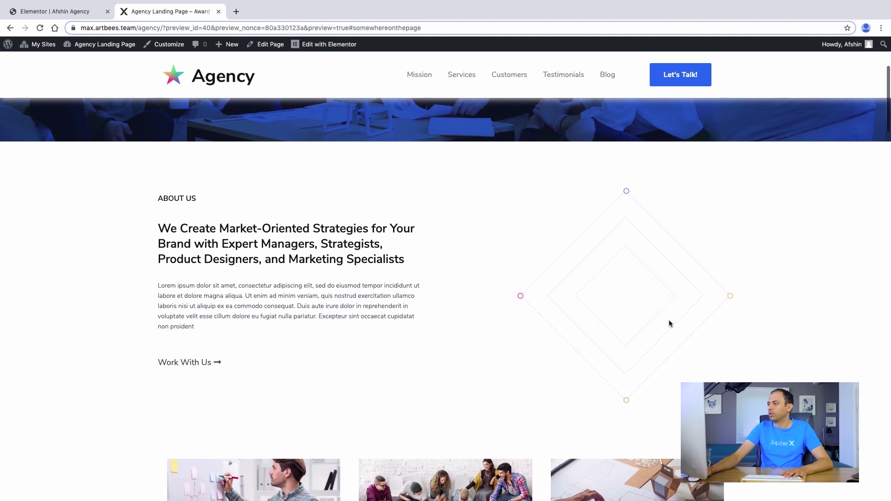
Return to the Elementor page and add a section with two equal columns below the hero
{"action": "left_click", "coordinate": [46, 12]}
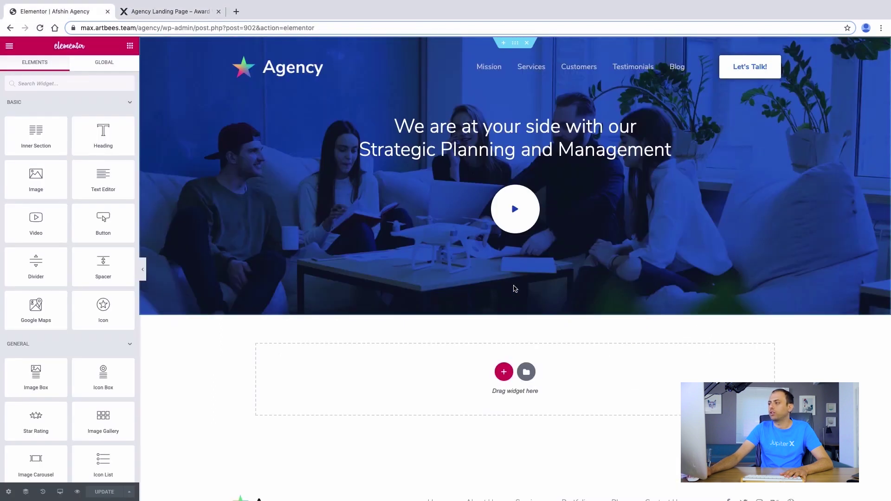
{"action": "left_click", "coordinate": [526, 372]}
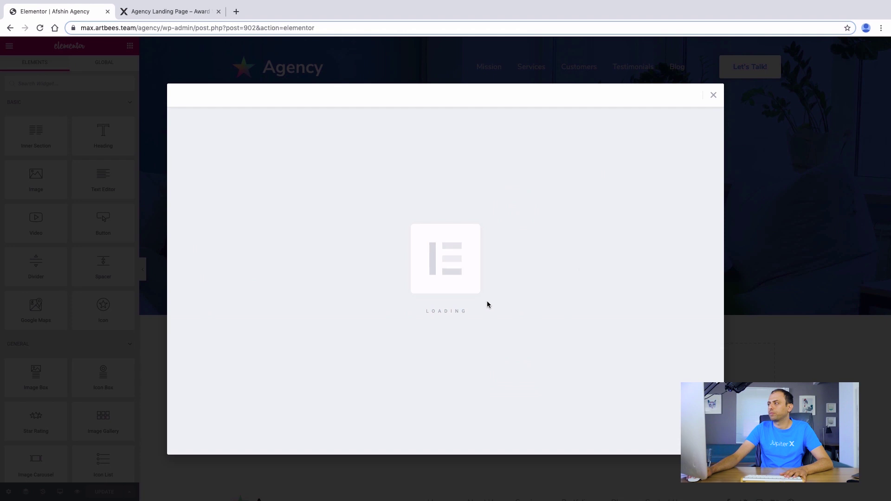
{"action": "left_click", "coordinate": [713, 97]}
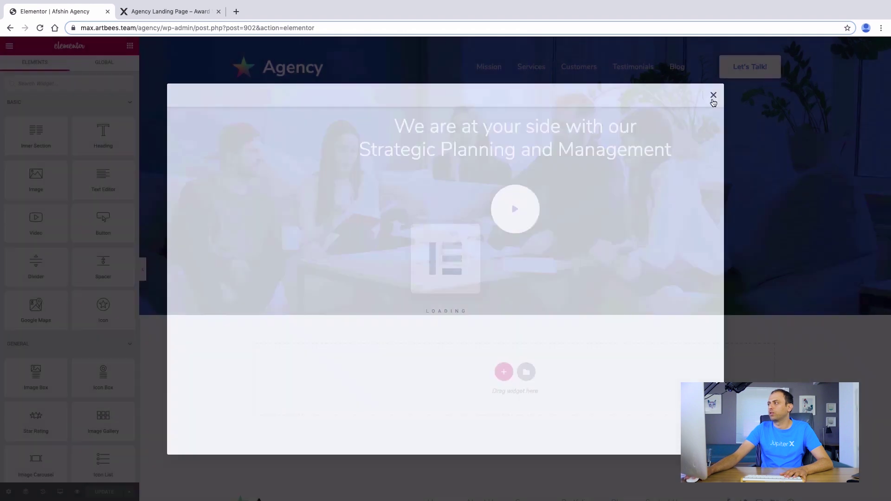
{"action": "left_click", "coordinate": [510, 374]}
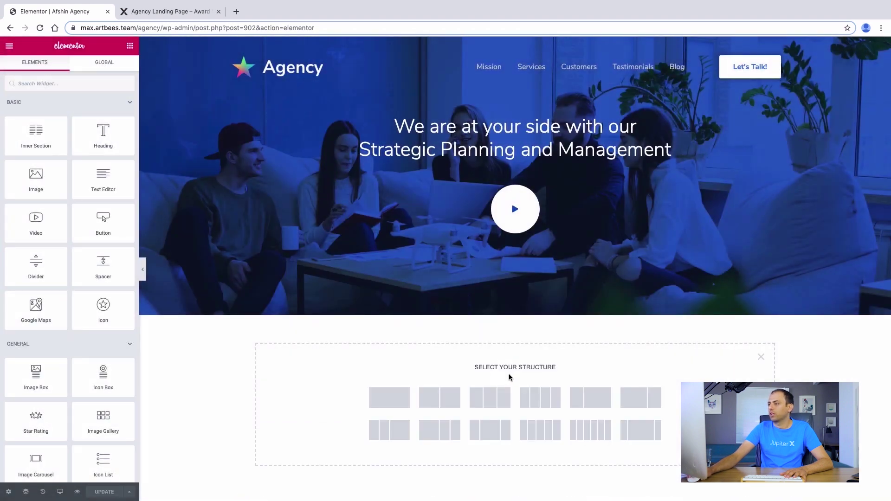
{"action": "left_click", "coordinate": [440, 398]}
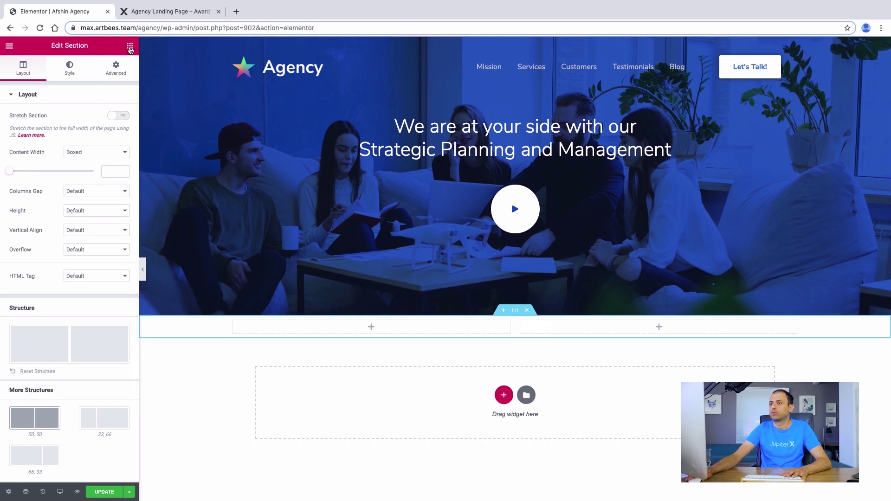
Add a Jupiter X (JX) Heading widget to the new section's left column and duplicate it
{"action": "left_click", "coordinate": [130, 46]}
{"action": "type", "text": "head"}
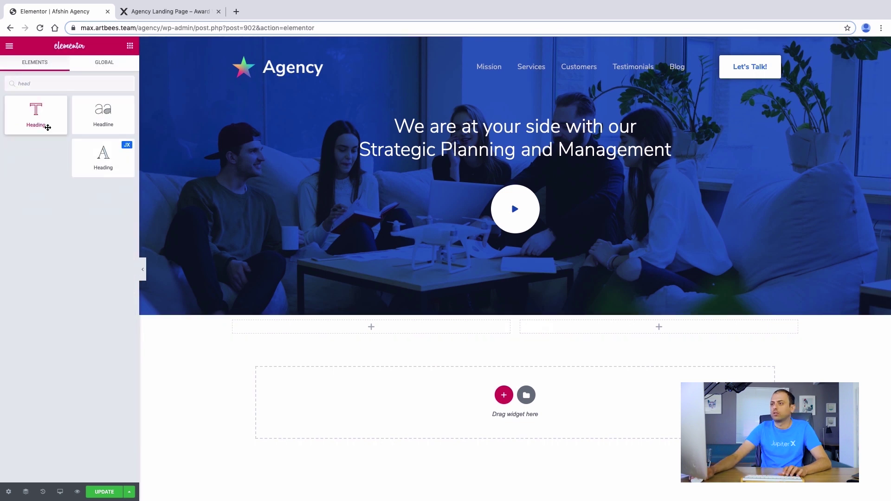
{"action": "left_click_drag", "start_coordinate": [101, 149], "coordinate": [304, 328]}
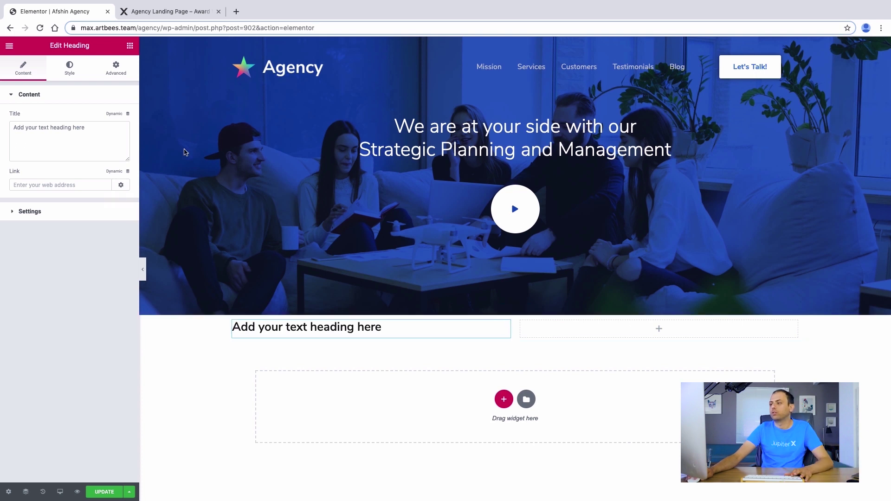
{"action": "right_click", "coordinate": [379, 330]}
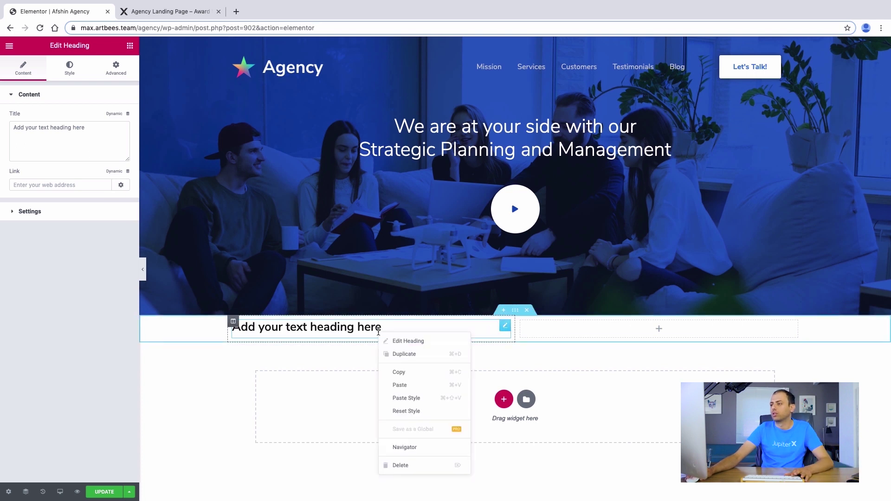
{"action": "left_click", "coordinate": [391, 351]}
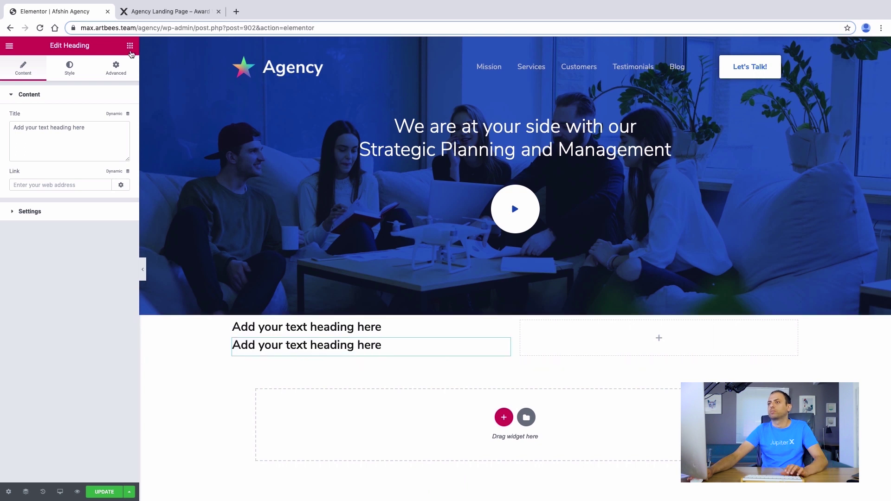
Add a Text Editor widget below the two headings in the left column
{"action": "left_click", "coordinate": [130, 45]}
{"action": "type", "text": "text"}
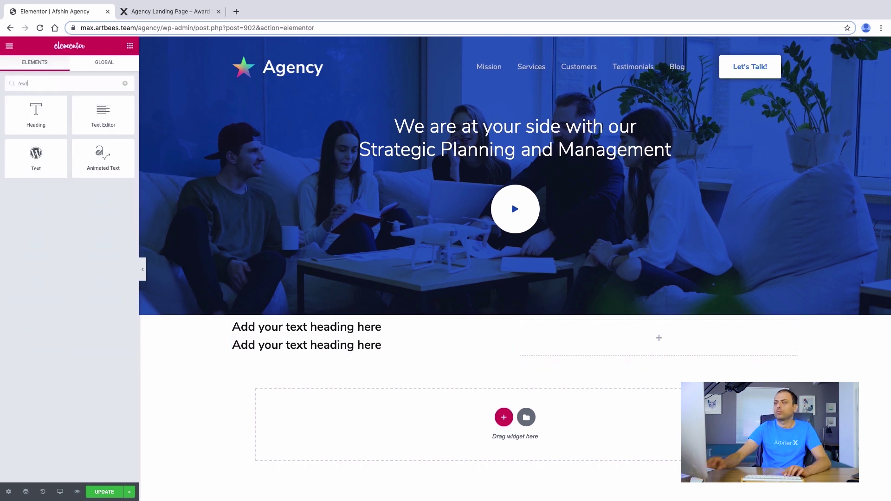
{"action": "left_click_drag", "start_coordinate": [113, 111], "coordinate": [321, 357]}
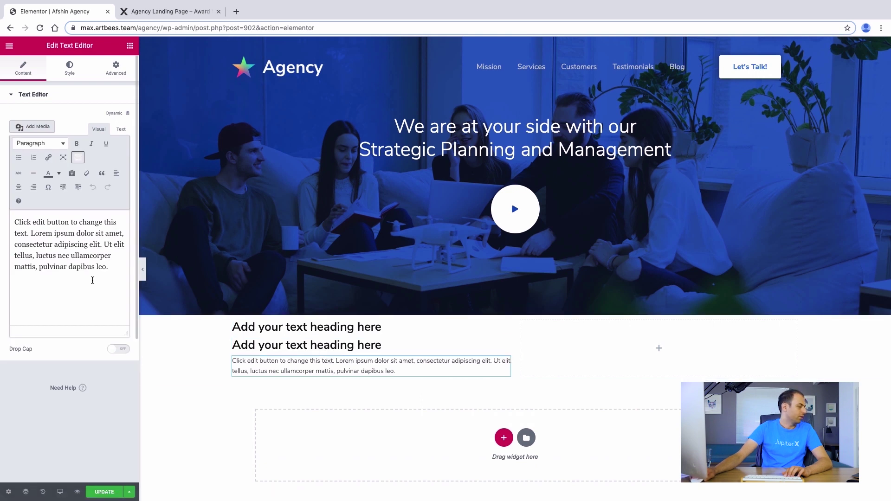
Add a Jupiter X (JX) Button widget below the text in the left column
{"action": "left_click", "coordinate": [130, 45]}
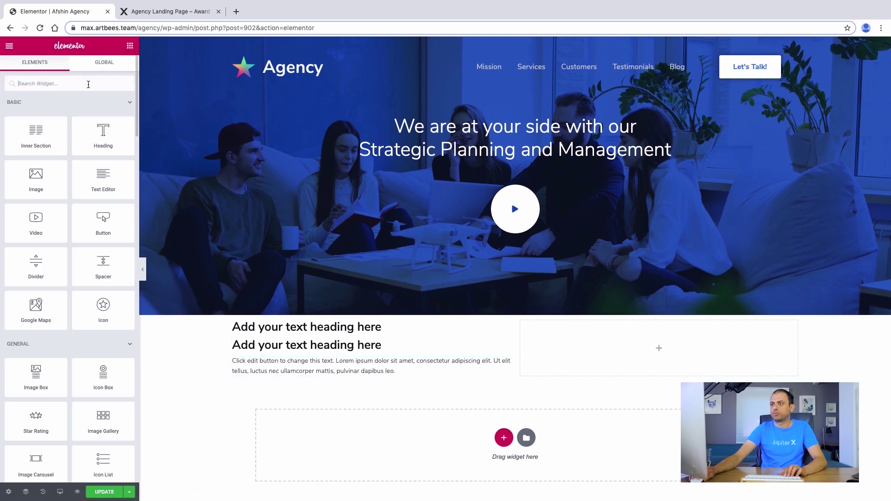
{"action": "type", "text": "butto"}
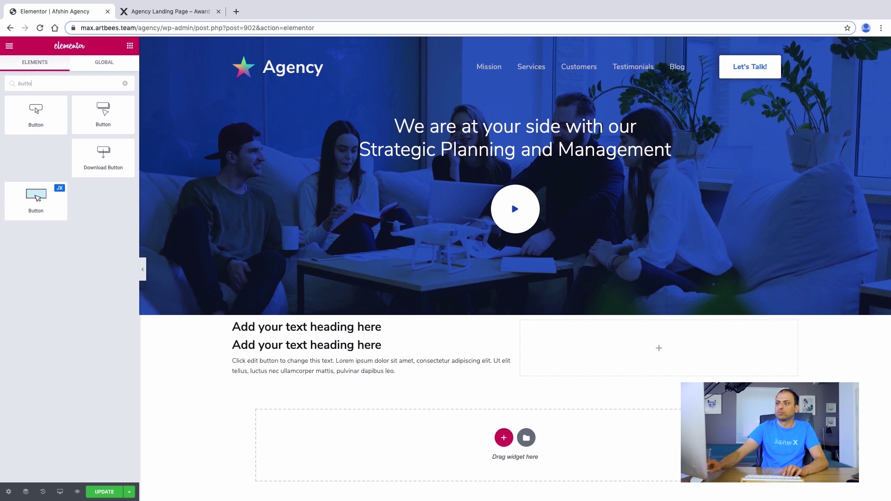
{"action": "left_click_drag", "start_coordinate": [41, 205], "coordinate": [299, 379]}
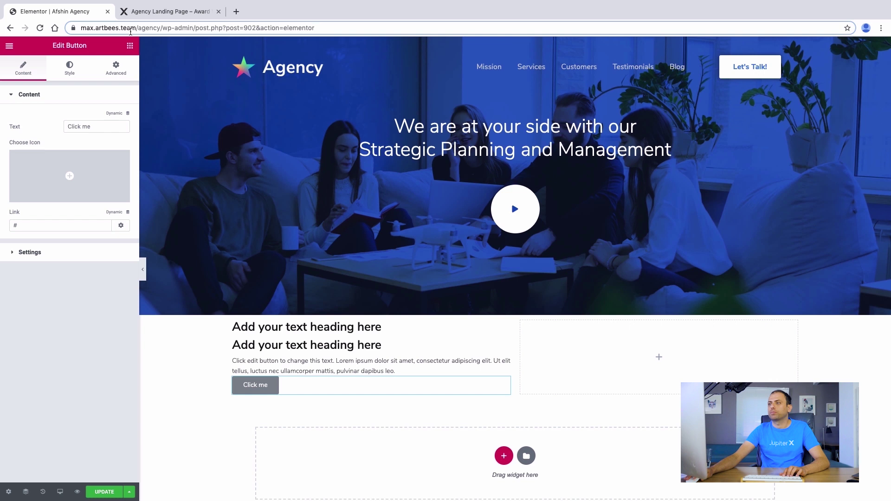
Add the standard Image widget to the section's empty right column
{"action": "left_click", "coordinate": [130, 45]}
{"action": "type", "text": "image"}
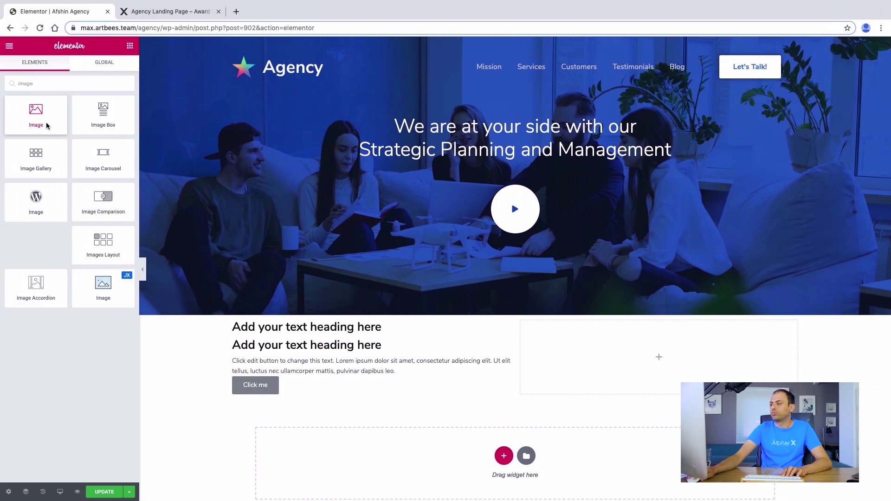
{"action": "left_click_drag", "start_coordinate": [46, 126], "coordinate": [573, 373]}
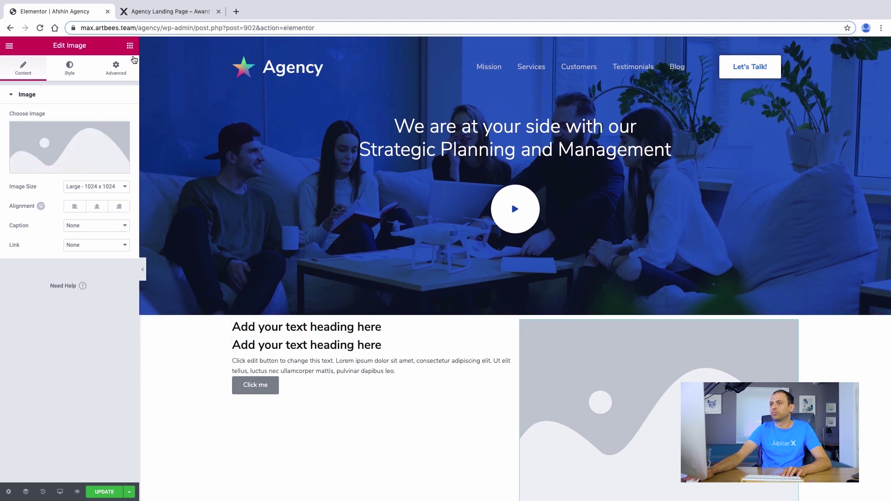
Add a Jupiter X (JX) Image widget above the standard image in the right column
{"action": "left_click", "coordinate": [130, 45]}
{"action": "type", "text": "image"}
{"action": "left_click_drag", "start_coordinate": [103, 286], "coordinate": [682, 355]}
Delete the standard Image widget below the Jupiter X (JX) image in the right column
{"action": "right_click", "coordinate": [793, 329]}
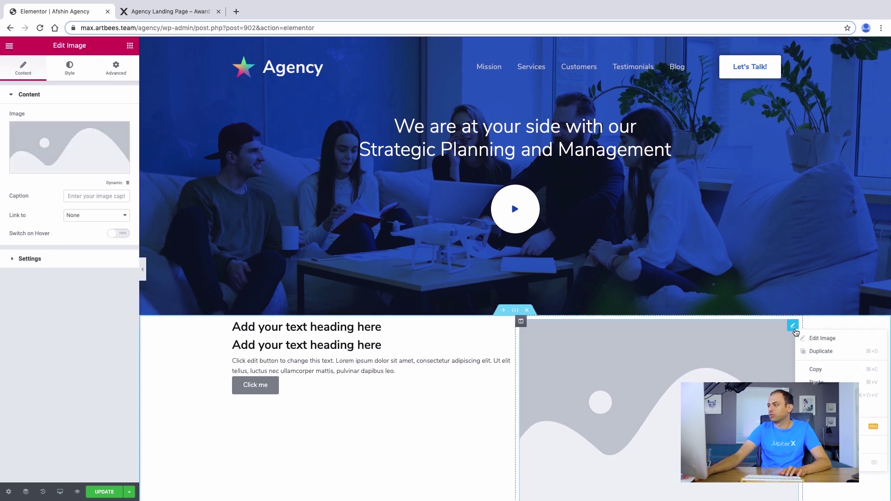
{"action": "key", "text": "super+d"}
{"action": "scroll", "coordinate": [732, 358], "scroll_direction": "down", "scroll_amount": 6}
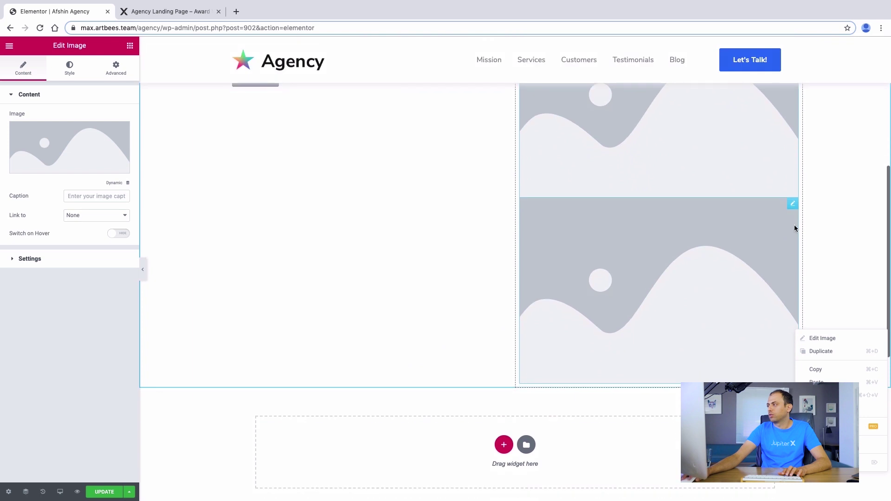
{"action": "right_click", "coordinate": [791, 207]}
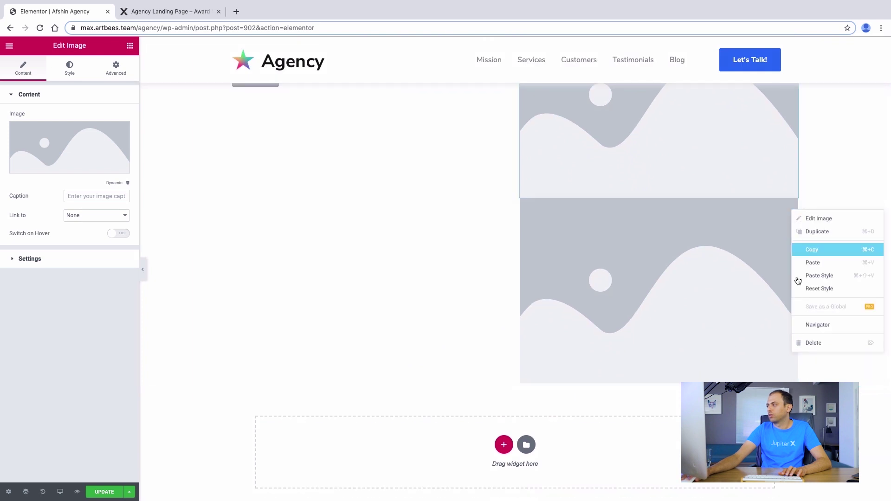
{"action": "left_click", "coordinate": [808, 342]}
Set the right column's image to about.png from the Media Library
{"action": "scroll", "coordinate": [647, 277], "scroll_direction": "up", "scroll_amount": 10}
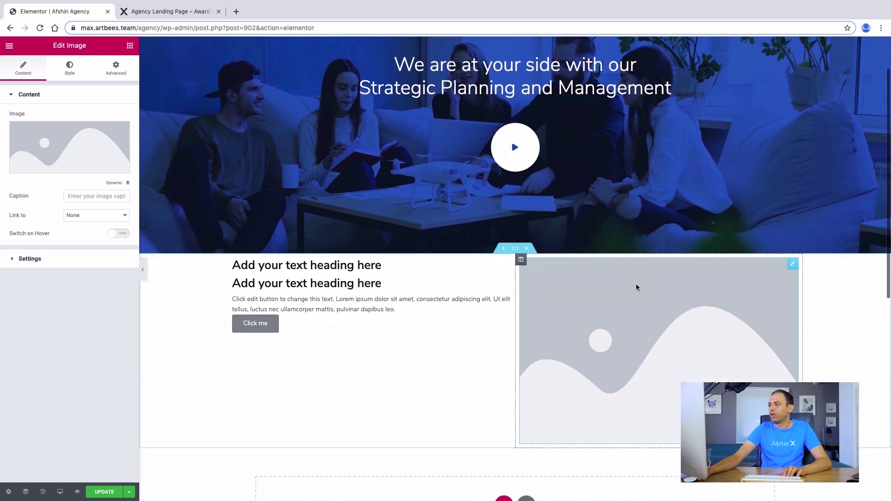
{"action": "left_click", "coordinate": [61, 151]}
{"action": "scroll", "coordinate": [277, 231], "scroll_direction": "down", "scroll_amount": 3}
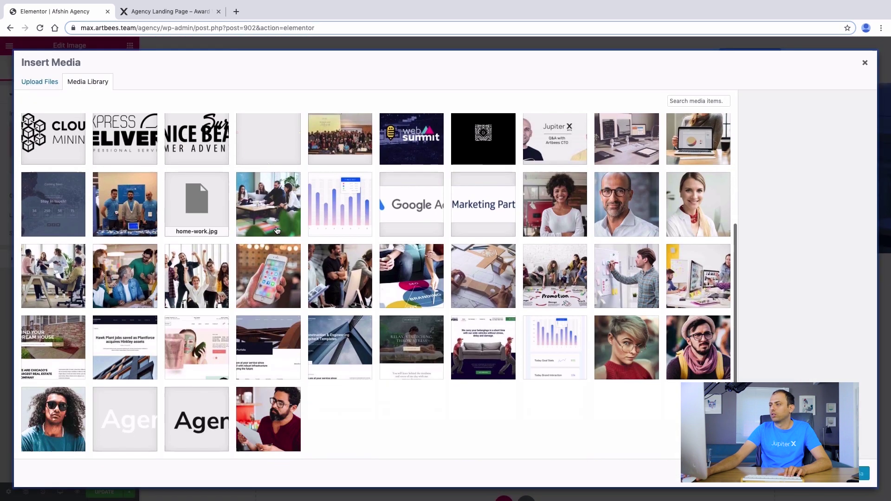
{"action": "scroll", "coordinate": [277, 230], "scroll_direction": "up", "scroll_amount": 2}
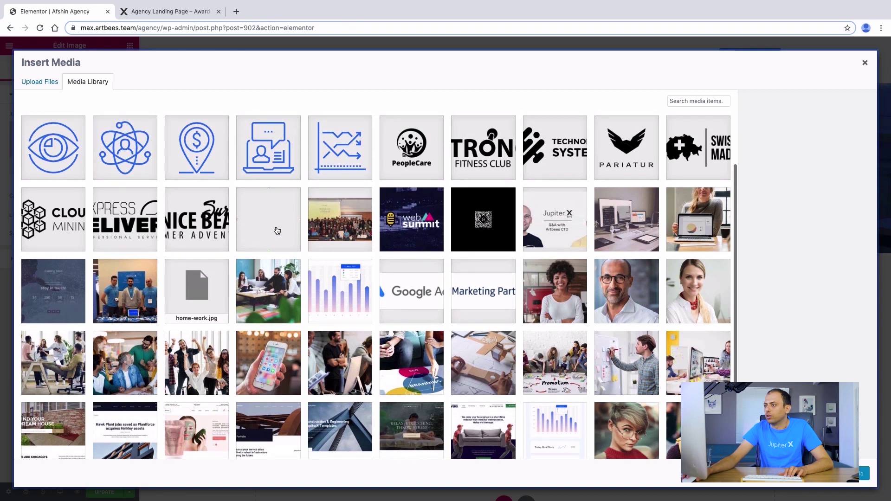
{"action": "left_click", "coordinate": [277, 230]}
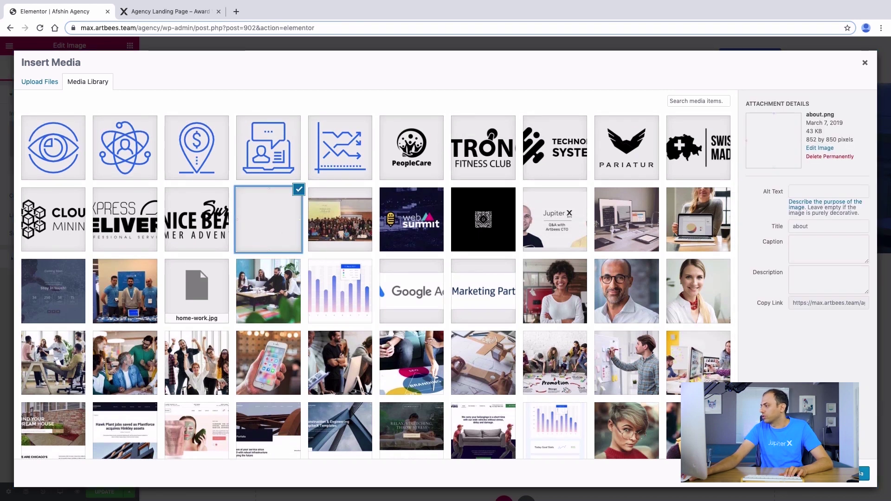
{"action": "left_click", "coordinate": [861, 473]}
Review the new two-column section and compare it with the reference page's About Us section
{"action": "scroll", "coordinate": [550, 360], "scroll_direction": "down", "scroll_amount": 3}
{"action": "scroll", "coordinate": [514, 358], "scroll_direction": "up", "scroll_amount": 2}
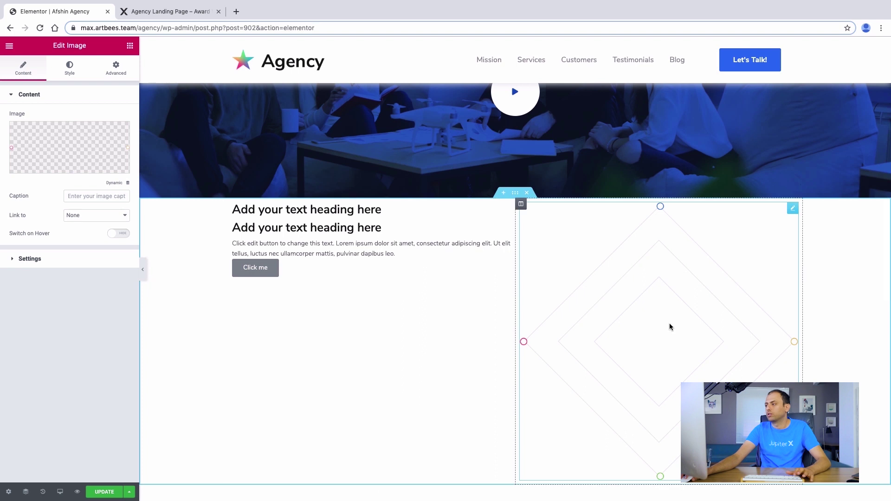
{"action": "left_click", "coordinate": [145, 12]}
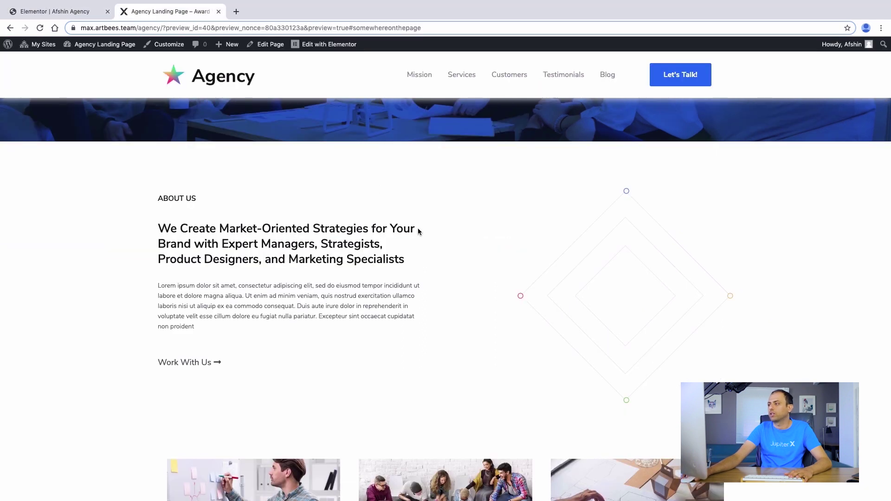
{"action": "left_click", "coordinate": [36, 10]}
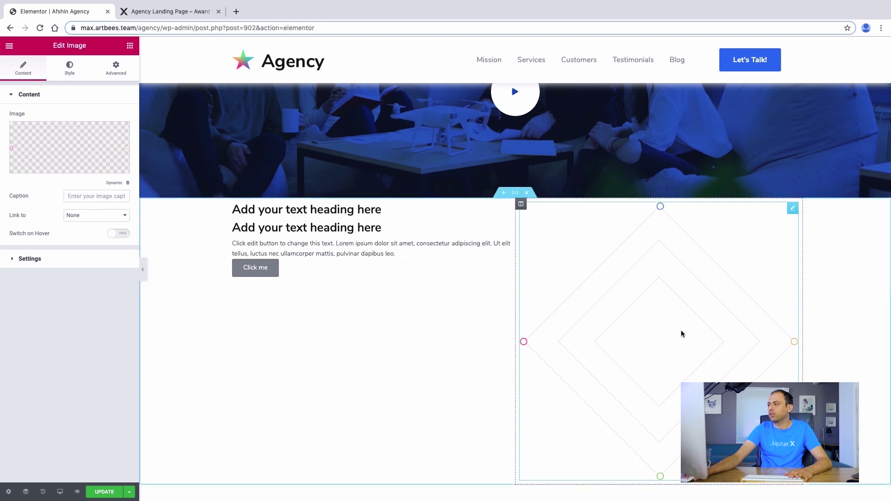
Set the image size of the right column's image to Large - 1024 x 1024
{"action": "left_click", "coordinate": [28, 258]}
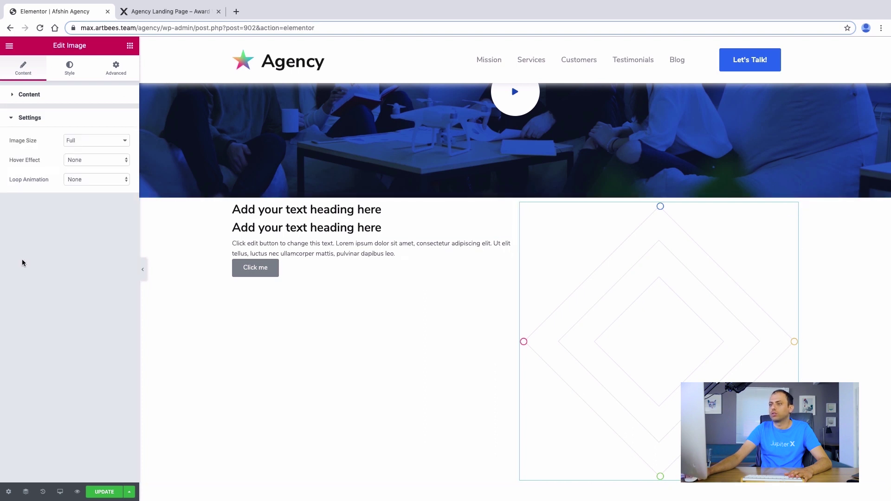
{"action": "left_click", "coordinate": [100, 145]}
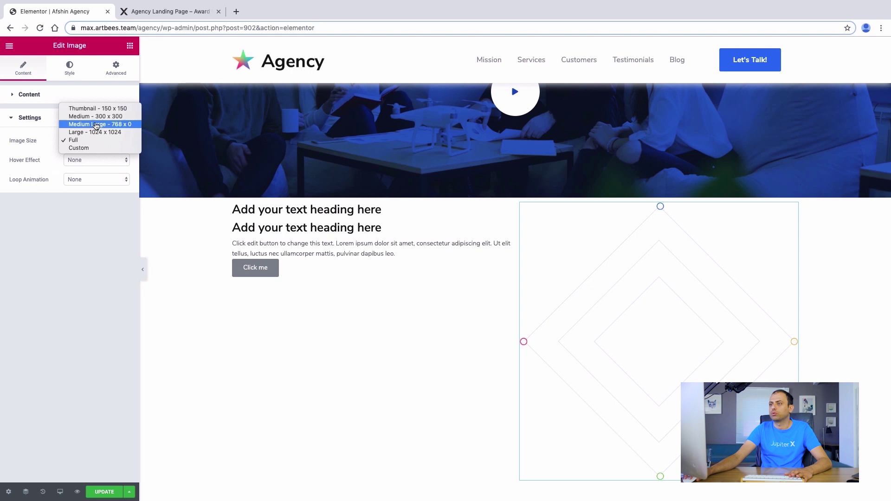
{"action": "left_click", "coordinate": [95, 133]}
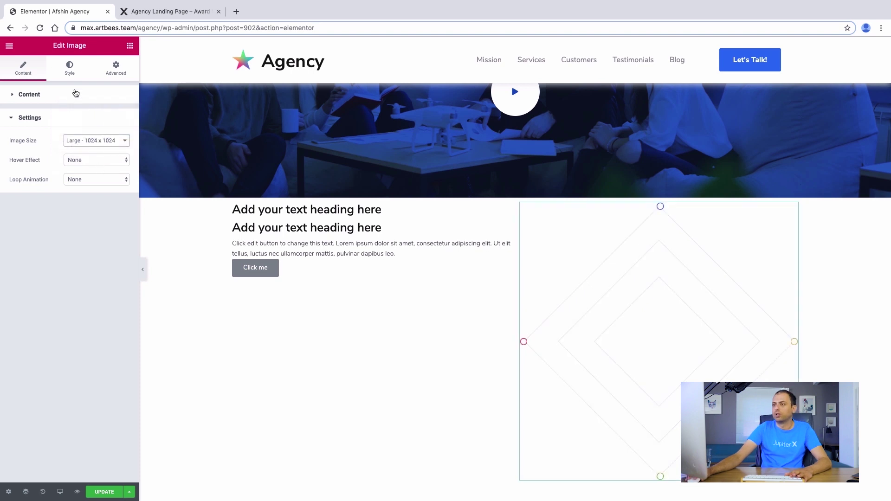
Align the right column's image to the right at 75% size and compare it with the reference page
{"action": "left_click", "coordinate": [68, 73]}
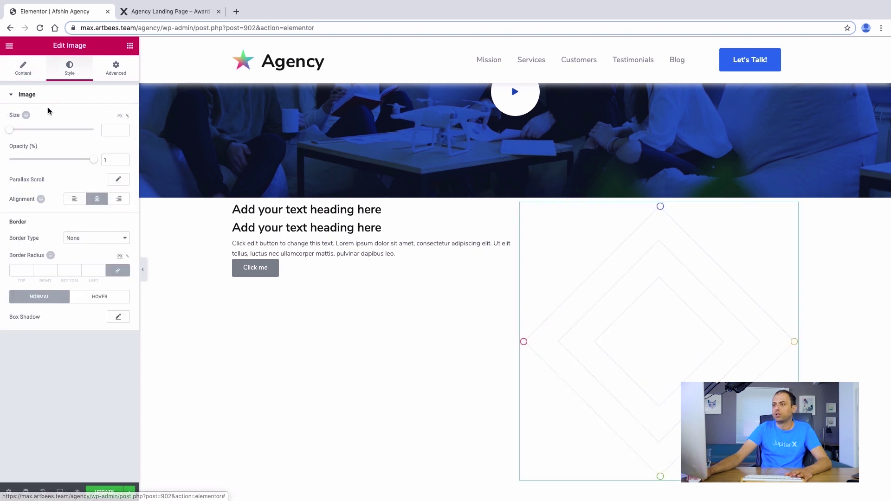
{"action": "left_click", "coordinate": [118, 199]}
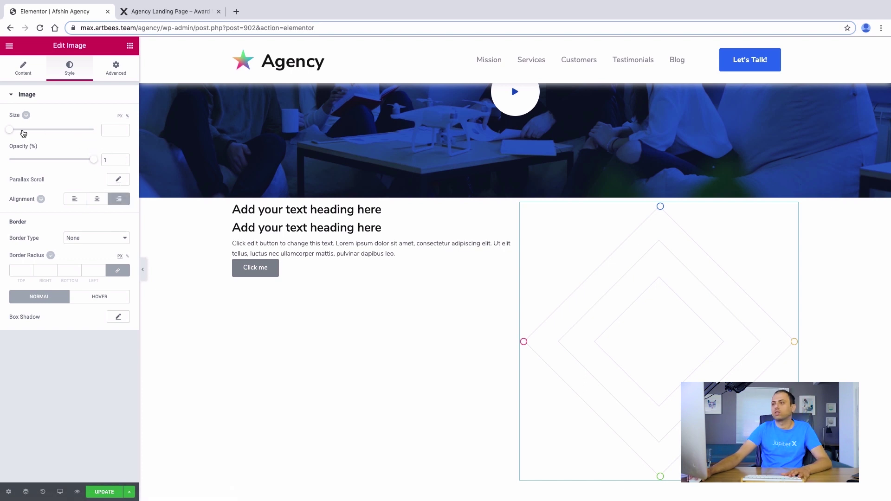
{"action": "left_click_drag", "start_coordinate": [11, 134], "coordinate": [74, 134]}
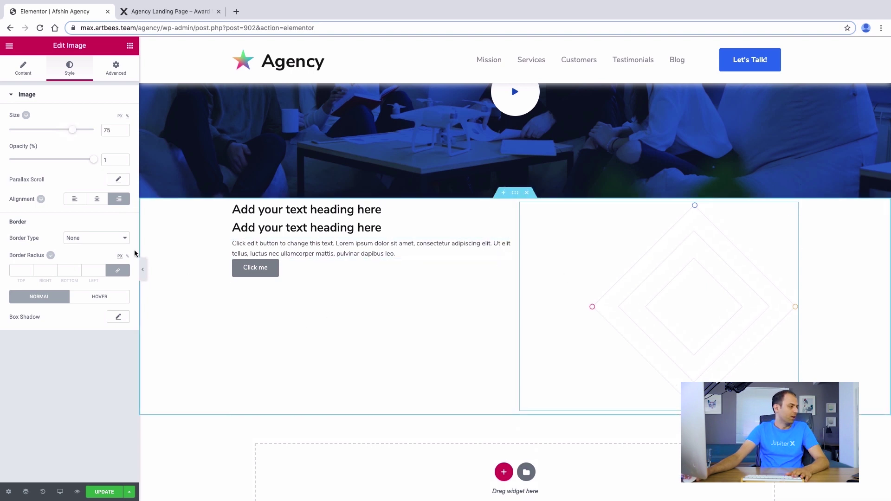
{"action": "left_click", "coordinate": [171, 10]}
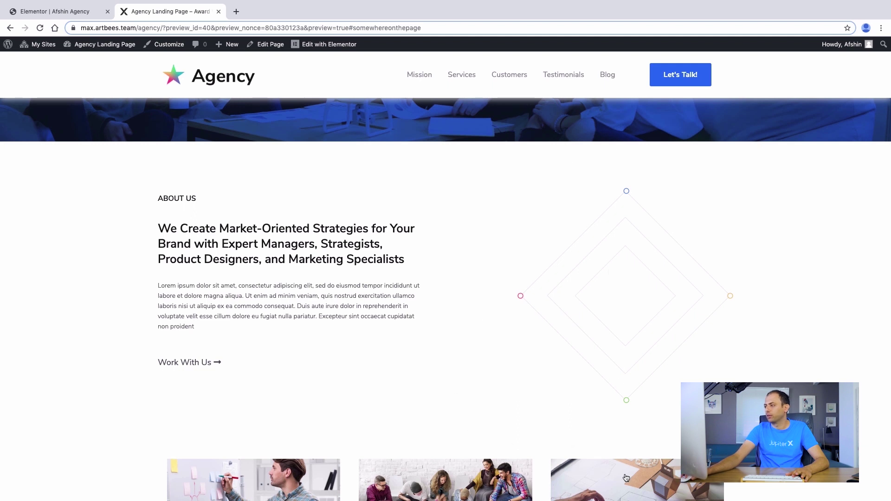
{"action": "left_click", "coordinate": [75, 13]}
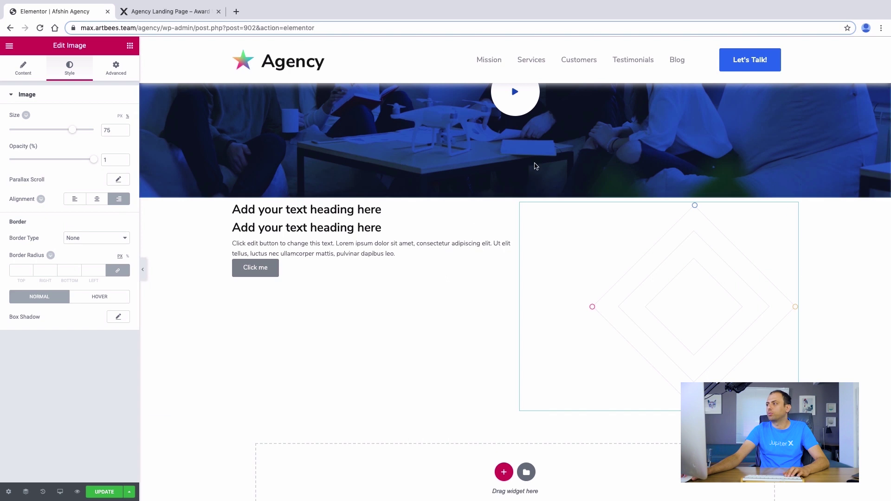
Unlink the two-column section's padding values and set its top and bottom padding to 100 px
{"action": "left_click", "coordinate": [517, 198]}
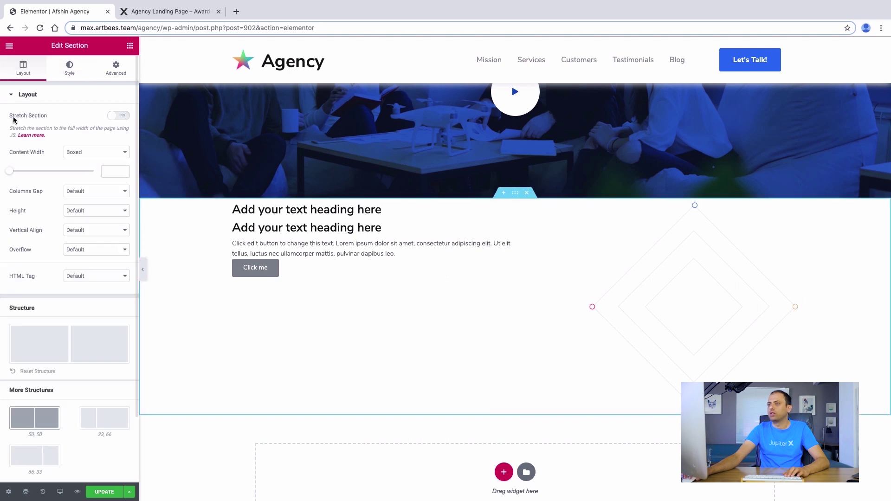
{"action": "left_click", "coordinate": [103, 74]}
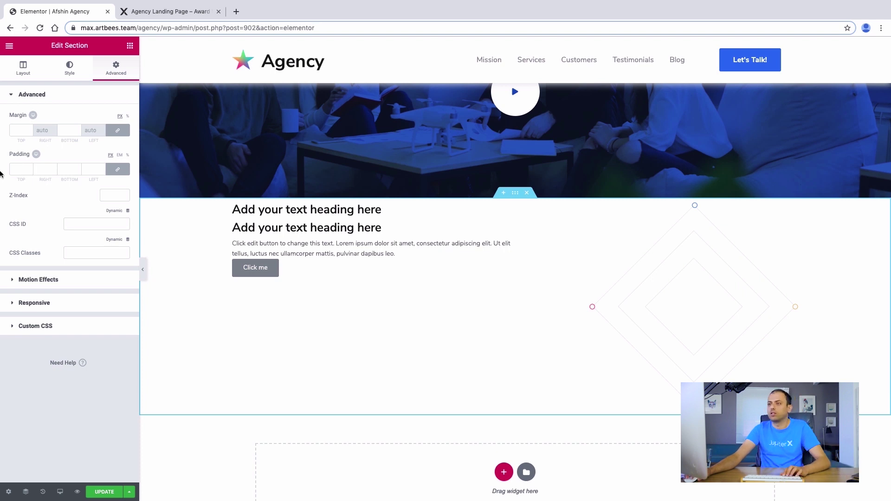
{"action": "left_click", "coordinate": [117, 169]}
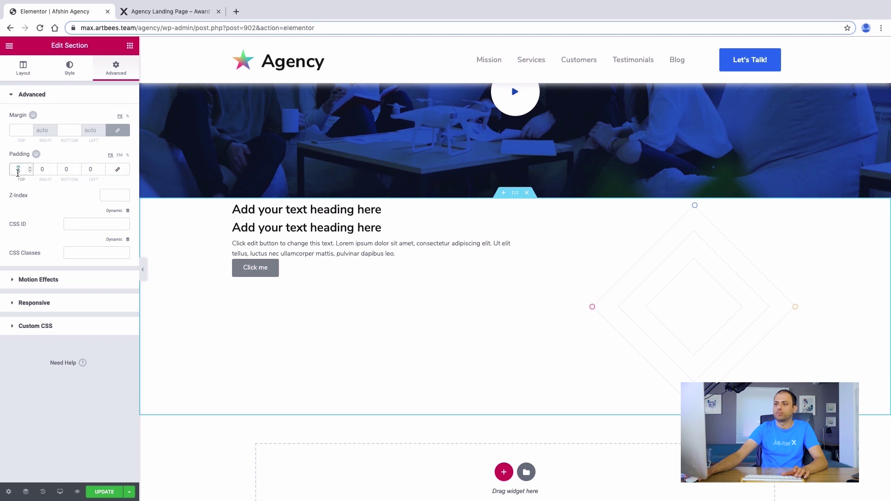
{"action": "type", "text": "100"}
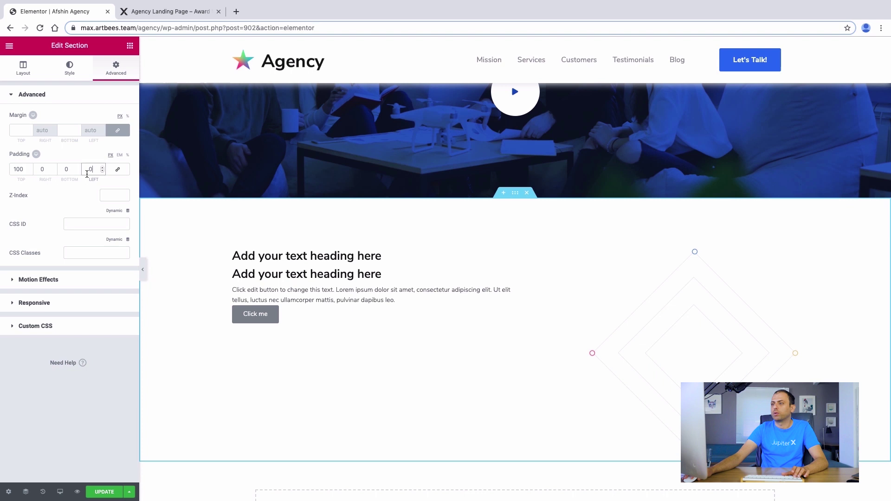
{"action": "double_click", "coordinate": [68, 170]}
{"action": "type", "text": "100"}
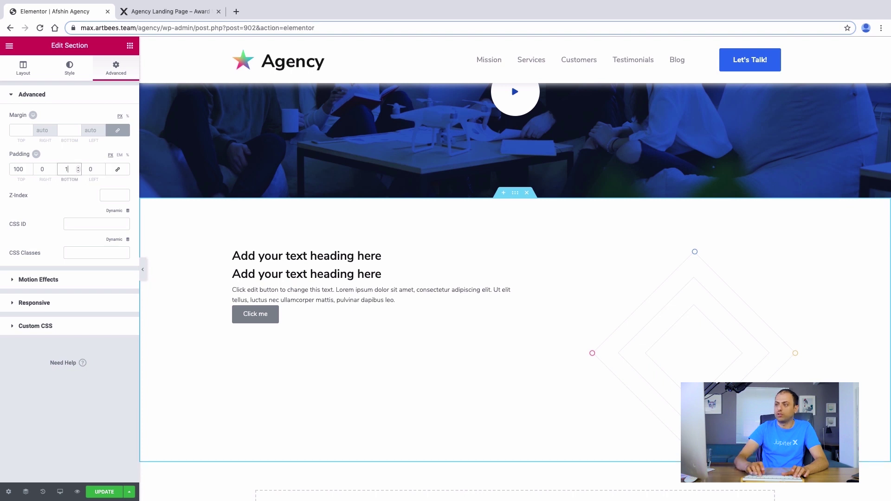
{"action": "scroll", "coordinate": [405, 272], "scroll_direction": "down", "scroll_amount": 2}
{"action": "scroll", "coordinate": [405, 272], "scroll_direction": "up", "scroll_amount": 1}
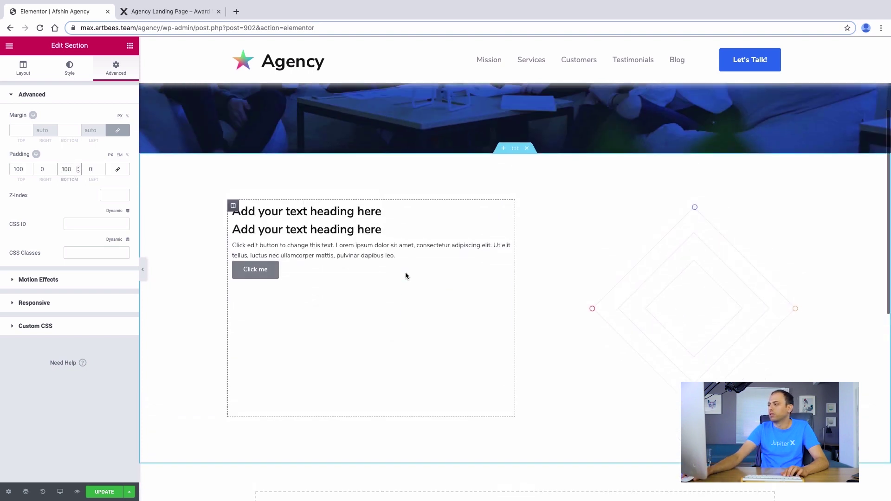
Replace the first heading's title in the left column with "ABOUT US" copied from the reference page
{"action": "left_click", "coordinate": [374, 210]}
{"action": "left_click", "coordinate": [163, 8]}
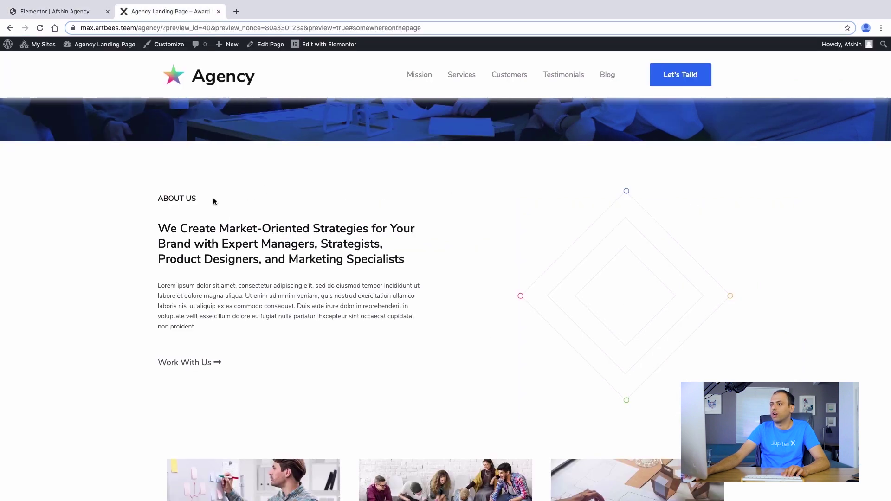
{"action": "left_click_drag", "start_coordinate": [214, 200], "coordinate": [160, 199]}
{"action": "right_click", "coordinate": [180, 198]}
{"action": "left_click", "coordinate": [197, 216]}
{"action": "left_click", "coordinate": [76, 14]}
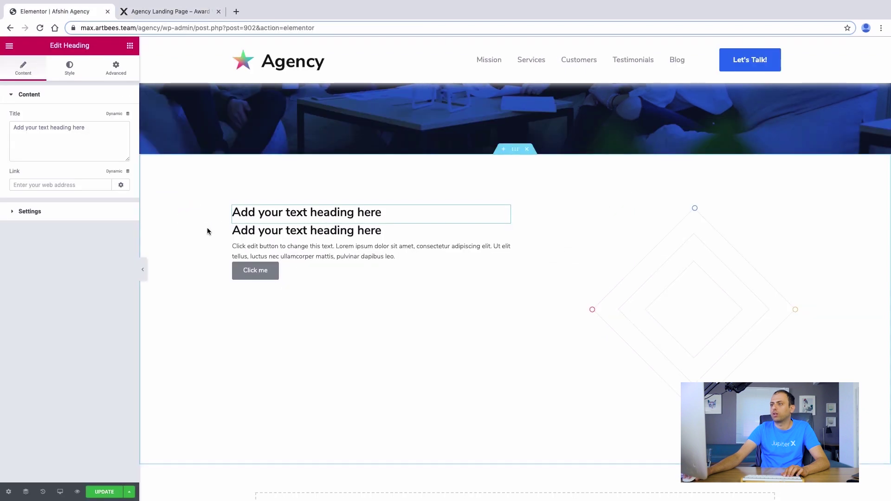
{"action": "left_click_drag", "start_coordinate": [13, 128], "coordinate": [21, 125]}
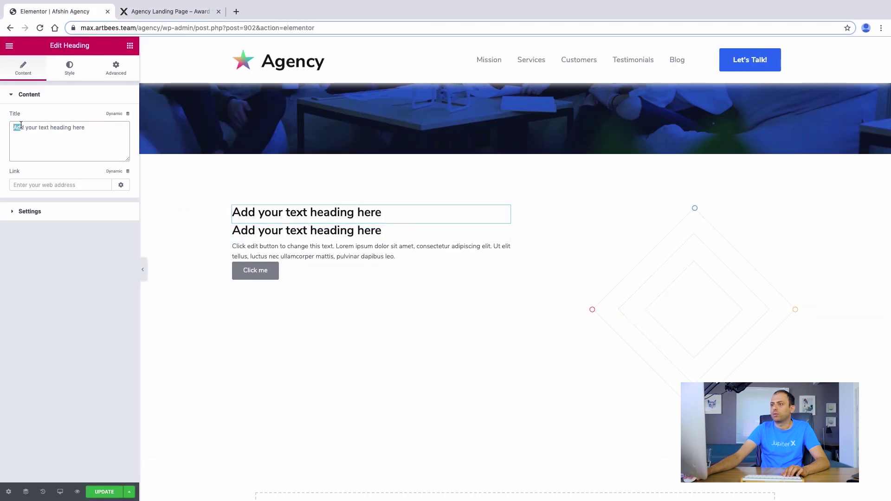
{"action": "triple_click", "coordinate": [57, 128]}
{"action": "right_click", "coordinate": [56, 128]}
{"action": "left_click", "coordinate": [71, 203]}
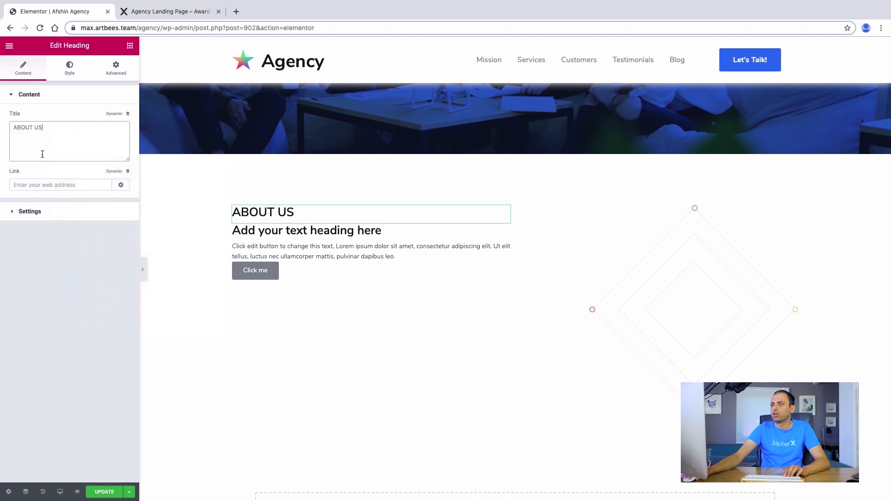
Change the HTML tag of the ABOUT US heading to H4
{"action": "left_click", "coordinate": [56, 217]}
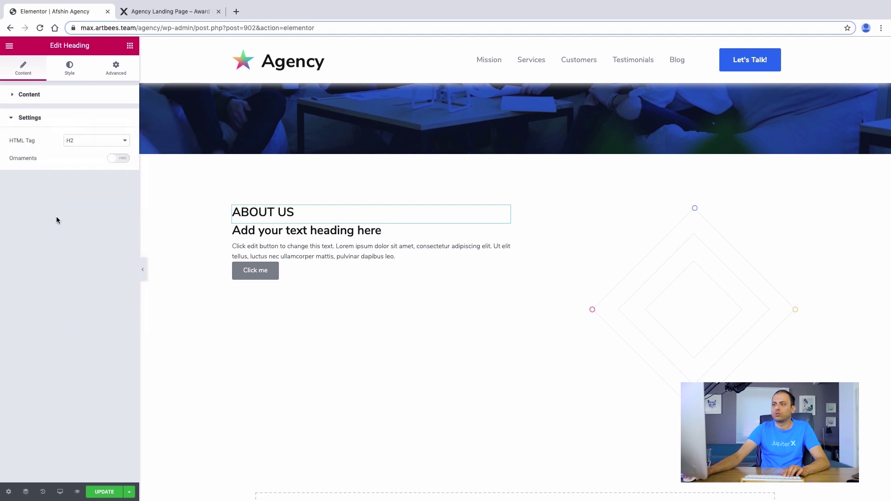
{"action": "left_click", "coordinate": [90, 144]}
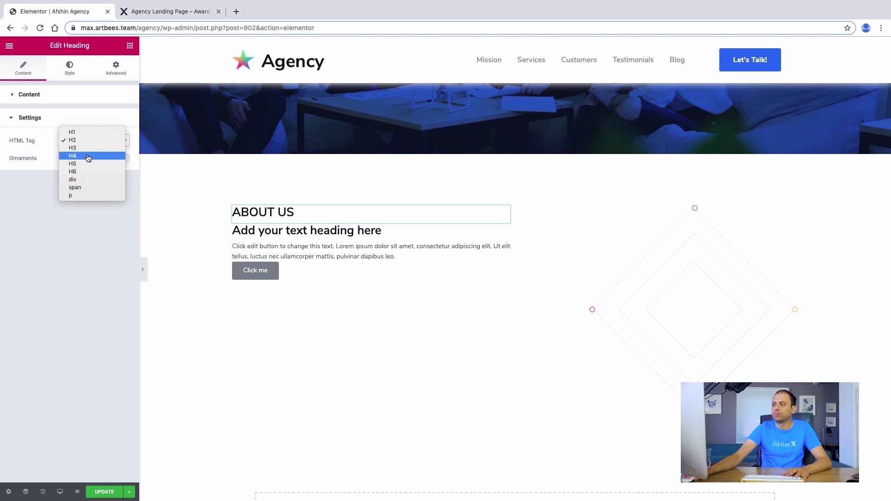
{"action": "left_click", "coordinate": [88, 157]}
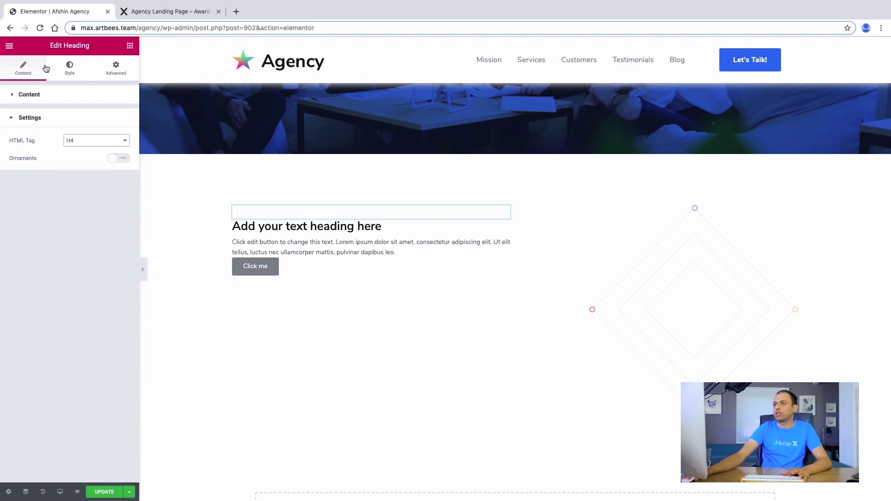
Give the ABOUT US heading a solid black color (#000000)
{"action": "left_click", "coordinate": [72, 69]}
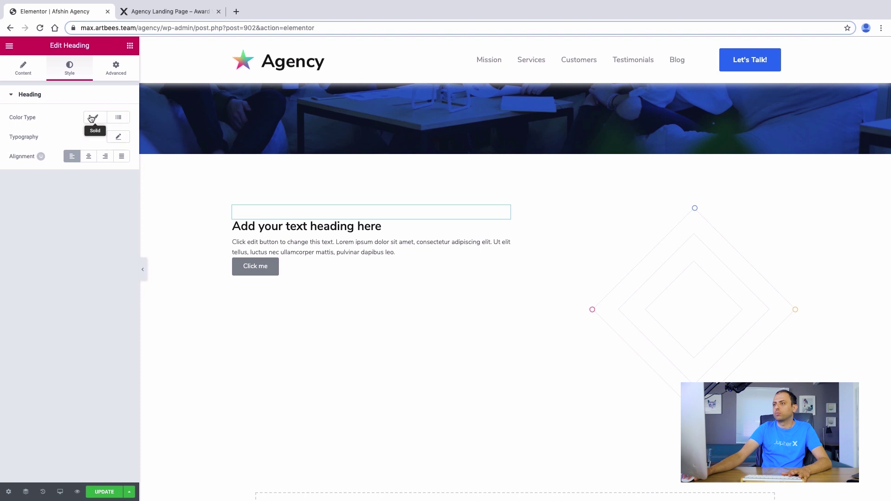
{"action": "left_click", "coordinate": [92, 118]}
{"action": "left_click", "coordinate": [117, 137]}
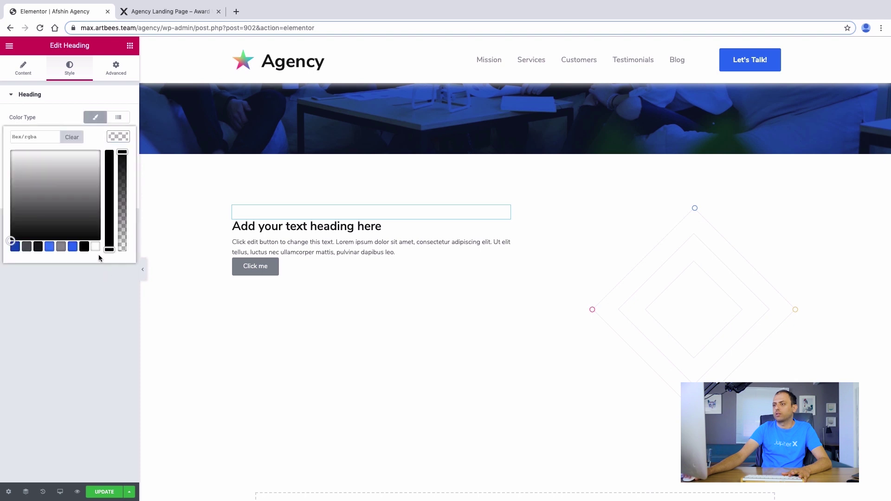
{"action": "left_click", "coordinate": [83, 249]}
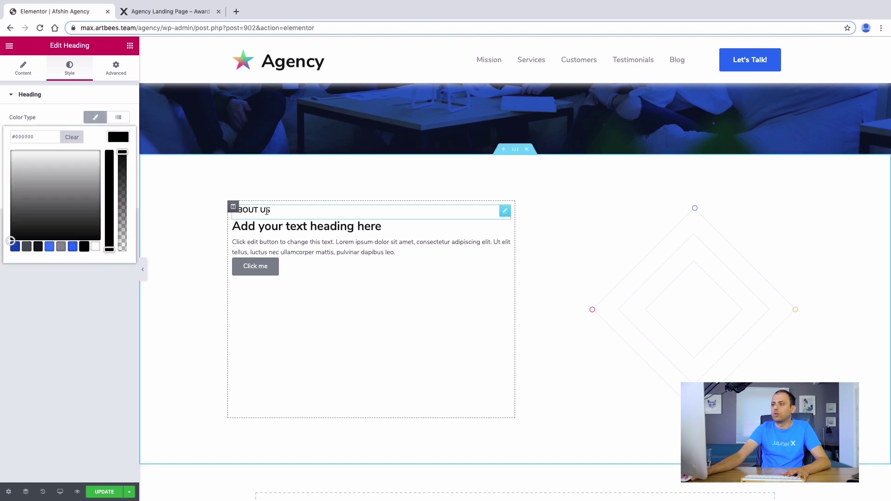
{"action": "left_click", "coordinate": [80, 115]}
Set the heading's text transform to Uppercase and retype its title as "About Us"
{"action": "left_click", "coordinate": [117, 157]}
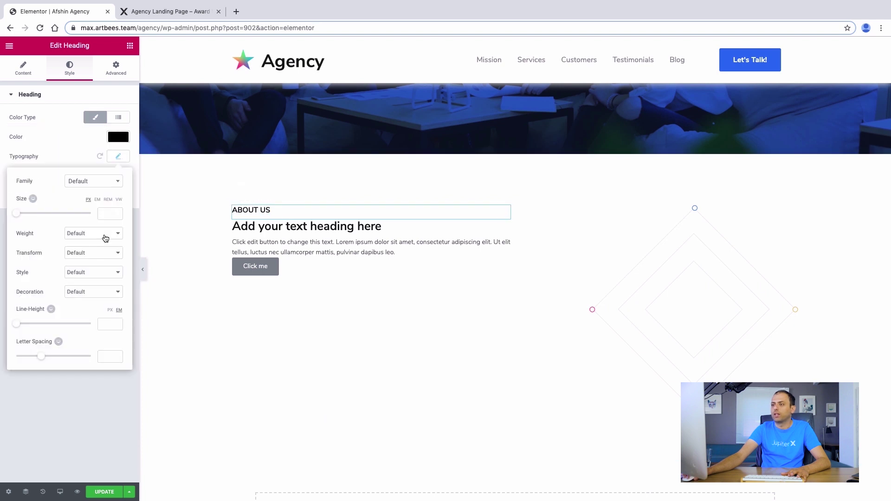
{"action": "left_click", "coordinate": [94, 256]}
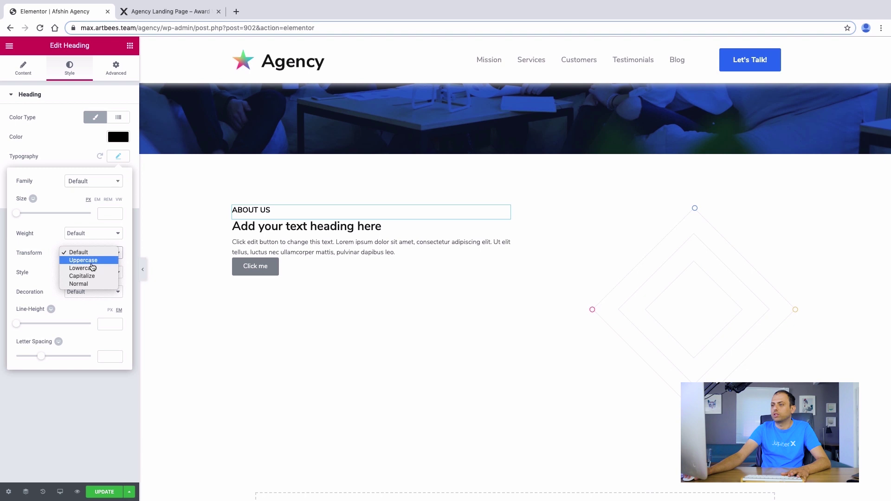
{"action": "left_click", "coordinate": [88, 261]}
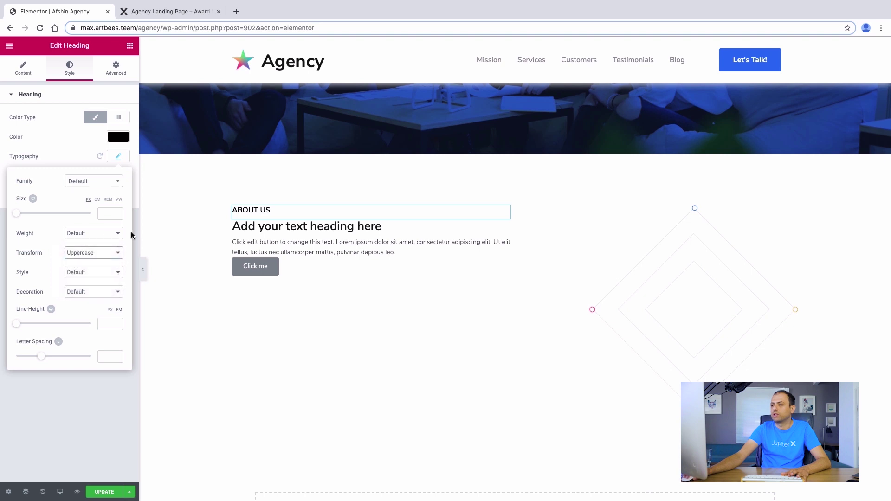
{"action": "left_click", "coordinate": [18, 66]}
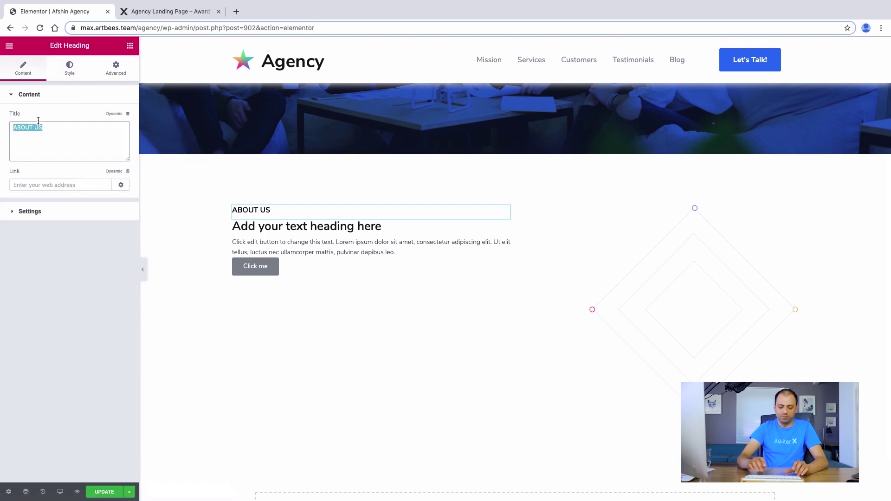
{"action": "type", "text": "About Us"}
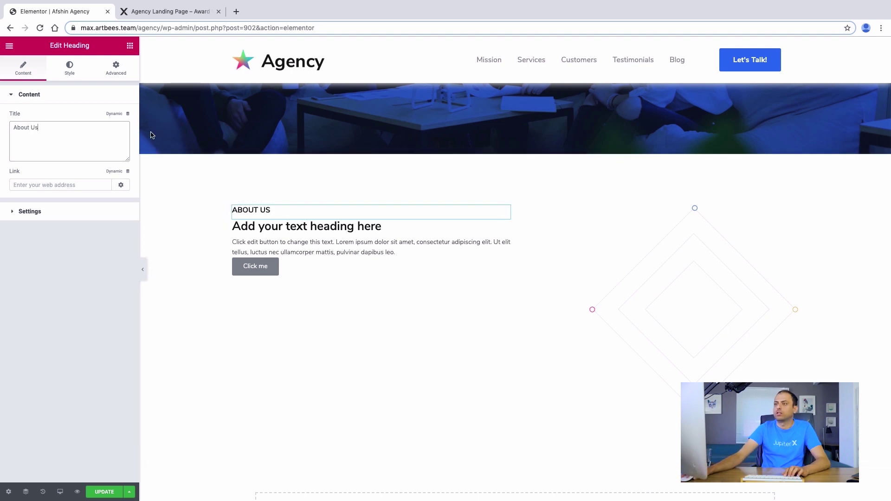
Set the About Us heading's bottom padding to 40 px with the other sides at 0, and compare the spacing with the reference page
{"action": "left_click", "coordinate": [74, 75]}
{"action": "left_click", "coordinate": [110, 77]}
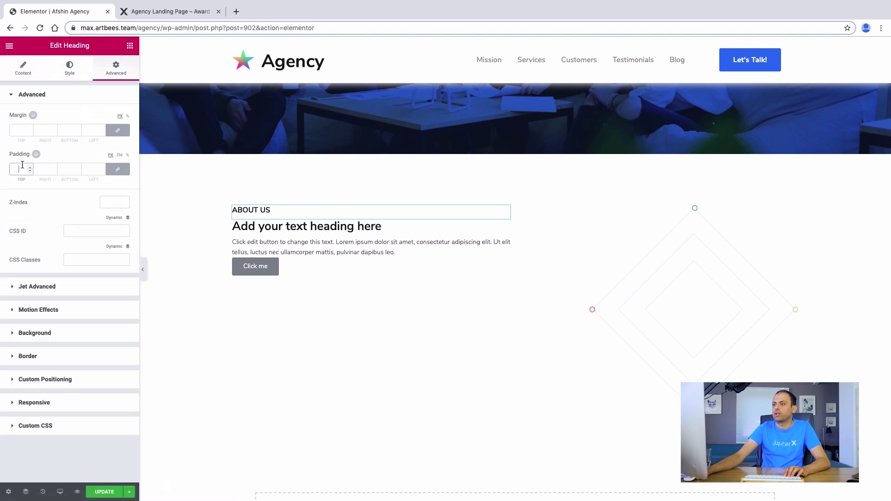
{"action": "type", "text": "040"}
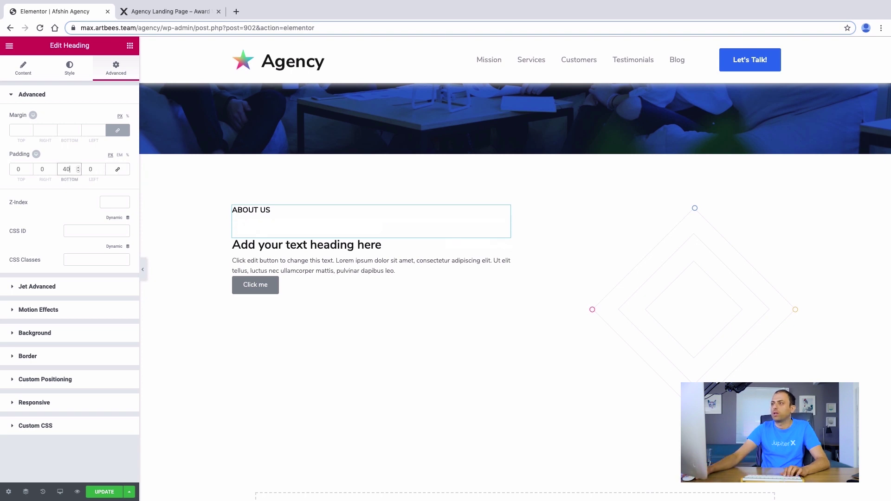
{"action": "left_click", "coordinate": [177, 13]}
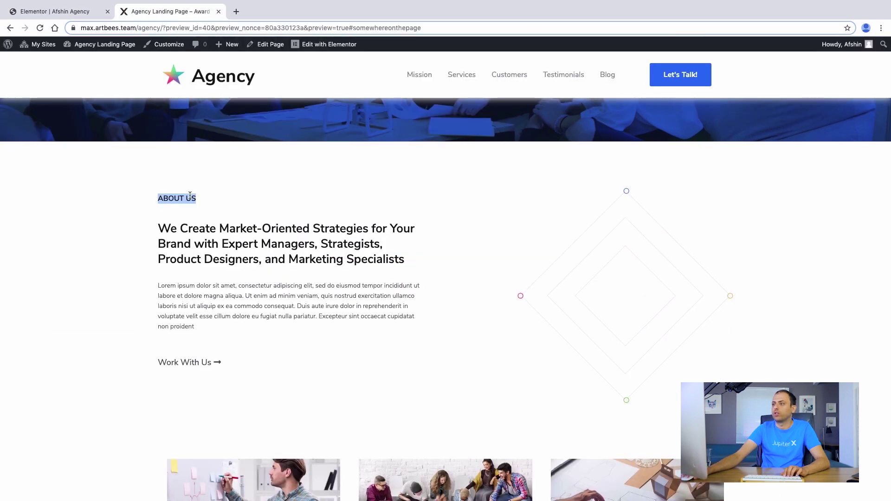
{"action": "left_click", "coordinate": [193, 228]}
{"action": "left_click", "coordinate": [56, 11]}
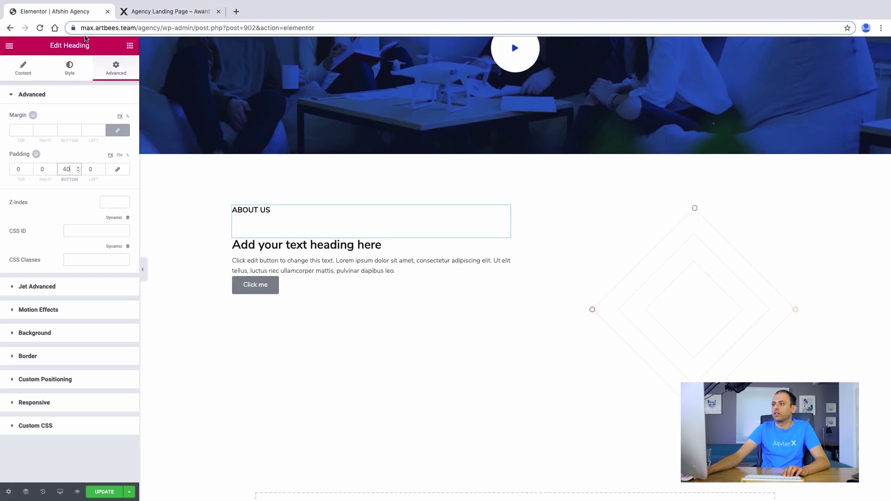
Copy the headline "We Create Market-Oriented Strategies for Your Brand with Expert Managers, Strategists, Product Designers, and Marketing Specialists" from the reference page
{"action": "left_click", "coordinate": [166, 17]}
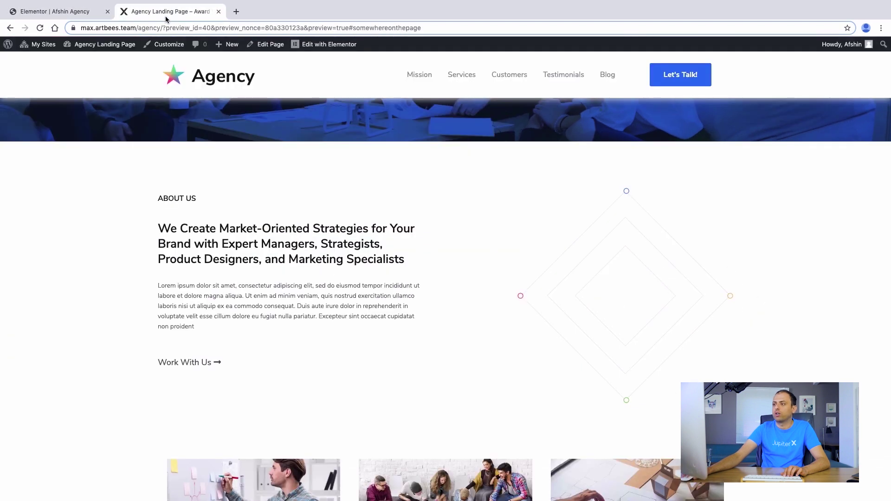
{"action": "left_click_drag", "start_coordinate": [415, 266], "coordinate": [163, 227]}
{"action": "right_click", "coordinate": [175, 232]}
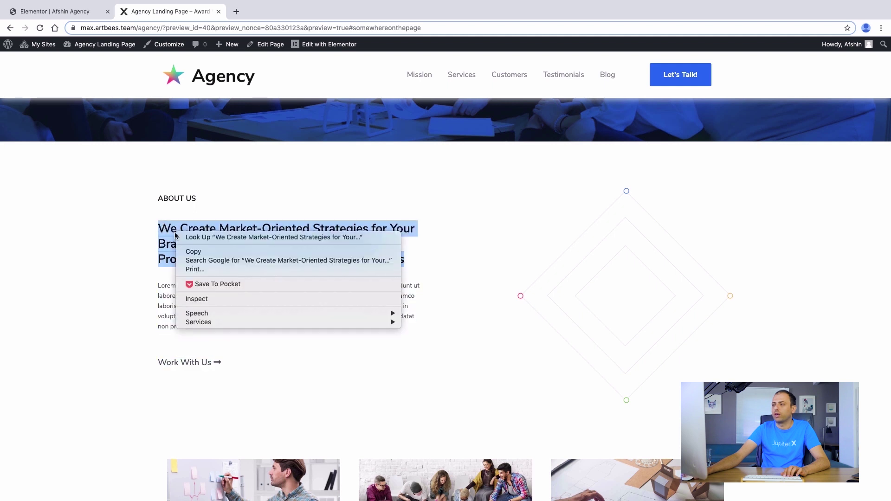
{"action": "left_click", "coordinate": [194, 252]}
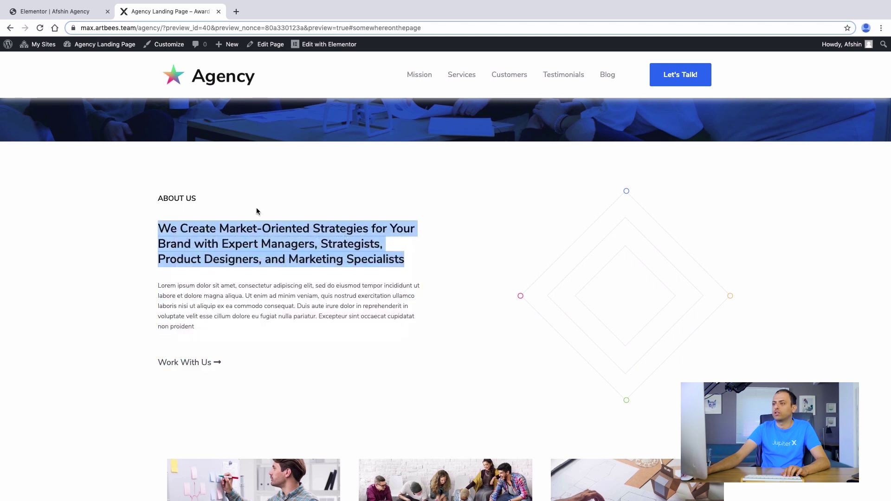
{"action": "mouse_move", "coordinate": [95, 3]}
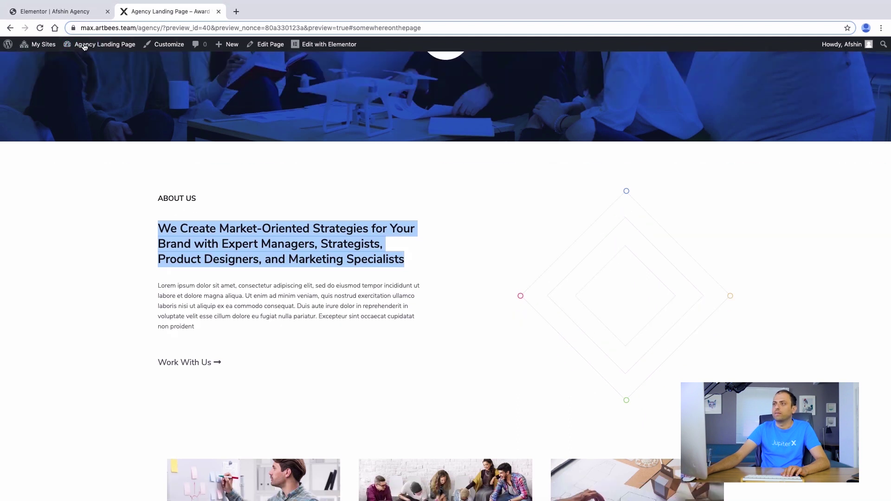
Back in the Elementor page, replace the placeholder title of the heading below ABOUT US with the copied headline
{"action": "left_click", "coordinate": [55, 11]}
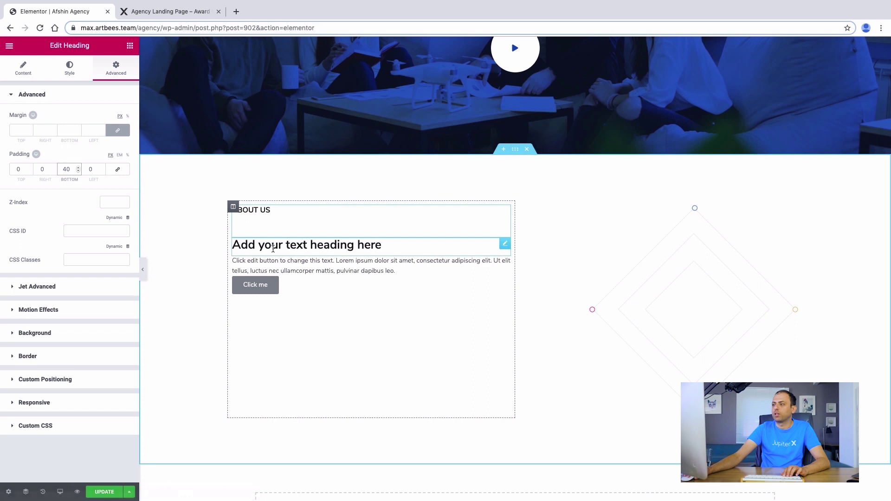
{"action": "left_click", "coordinate": [380, 245]}
{"action": "double_click", "coordinate": [75, 139]}
{"action": "key", "text": "super+a"}
{"action": "right_click", "coordinate": [76, 139]}
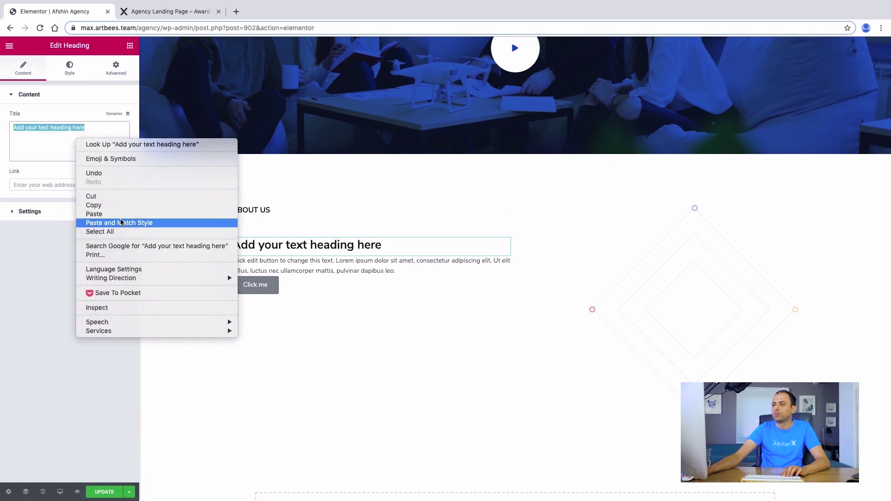
{"action": "left_click", "coordinate": [95, 214]}
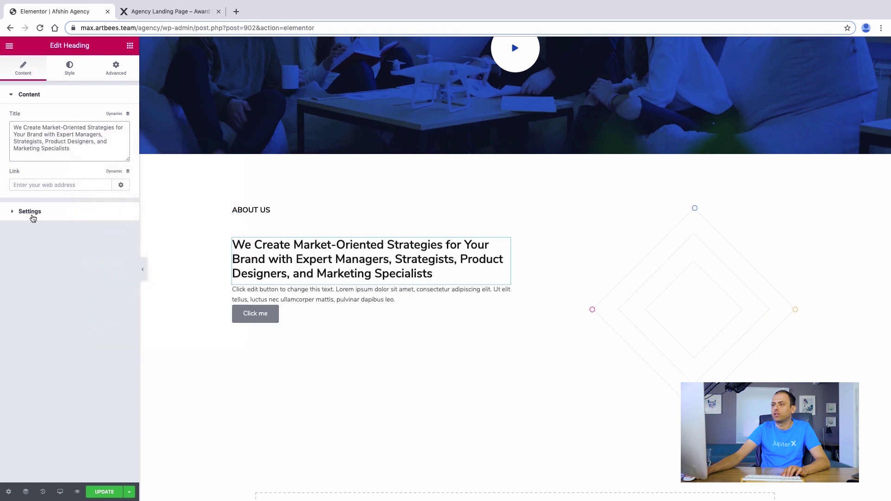
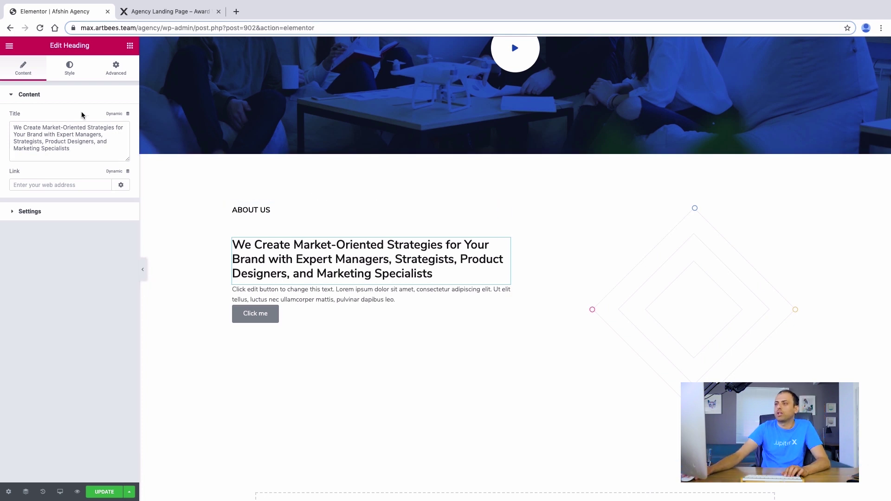
Compare the headline with the reference page and set its typography line height to 1.3 em
{"action": "left_click", "coordinate": [25, 213]}
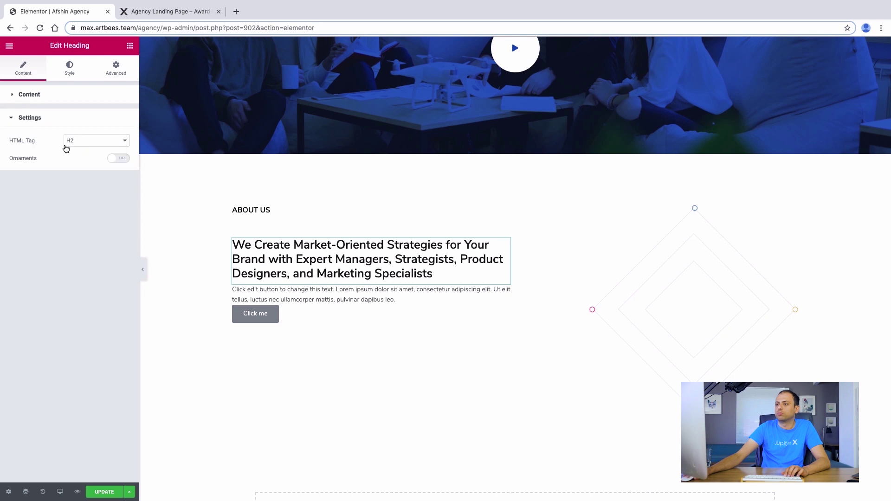
{"action": "left_click", "coordinate": [67, 72]}
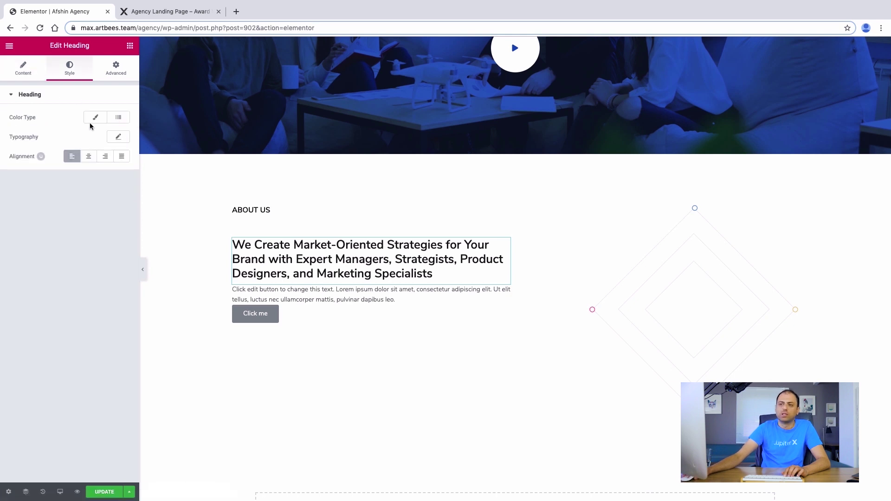
{"action": "left_click", "coordinate": [139, 12]}
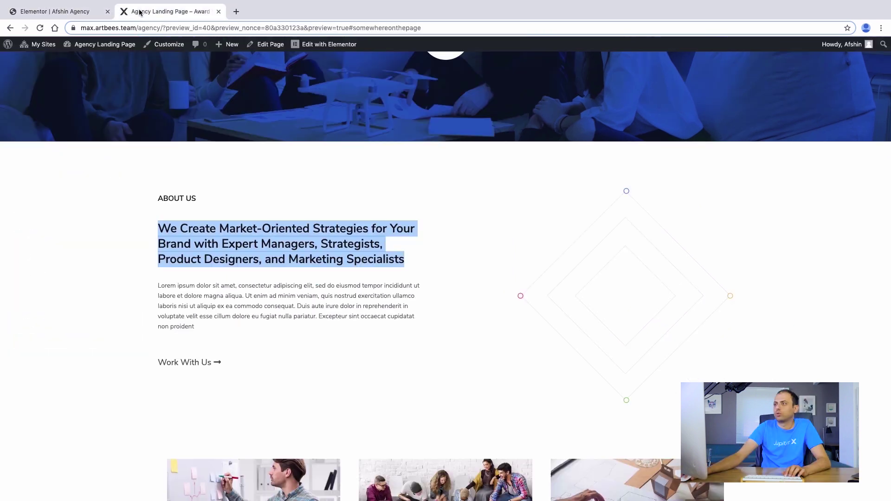
{"action": "left_click", "coordinate": [246, 256]}
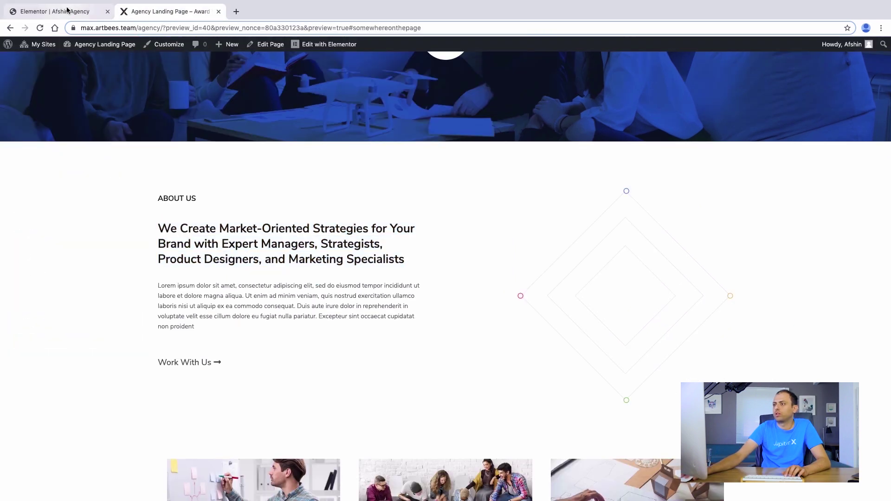
{"action": "left_click", "coordinate": [68, 11]}
{"action": "left_click", "coordinate": [157, 14]}
{"action": "left_click", "coordinate": [80, 14]}
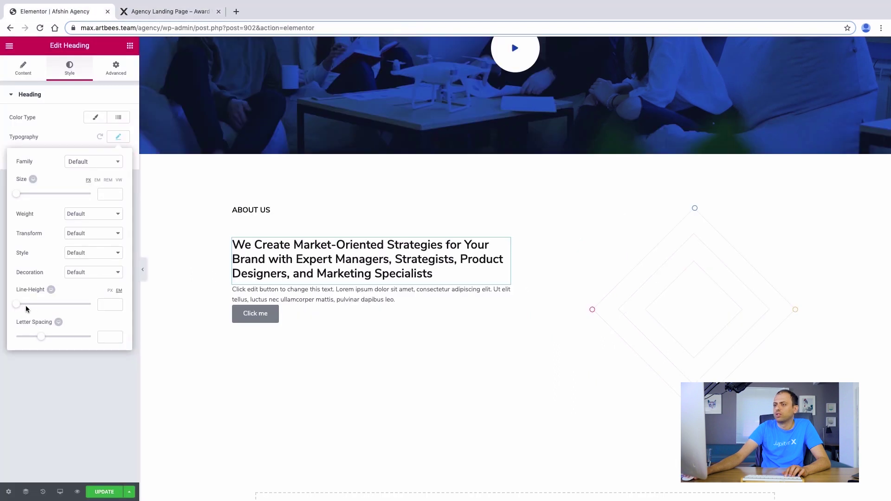
{"action": "left_click_drag", "start_coordinate": [16, 304], "coordinate": [28, 306]}
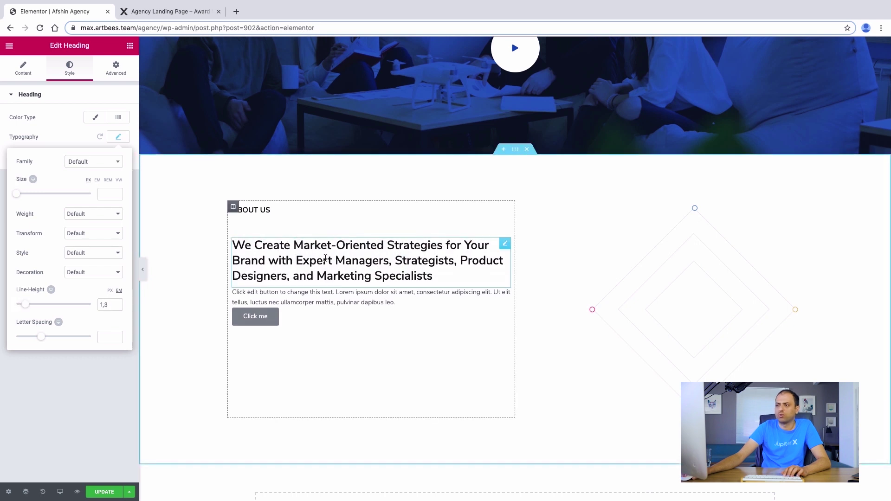
{"action": "left_click", "coordinate": [326, 258]}
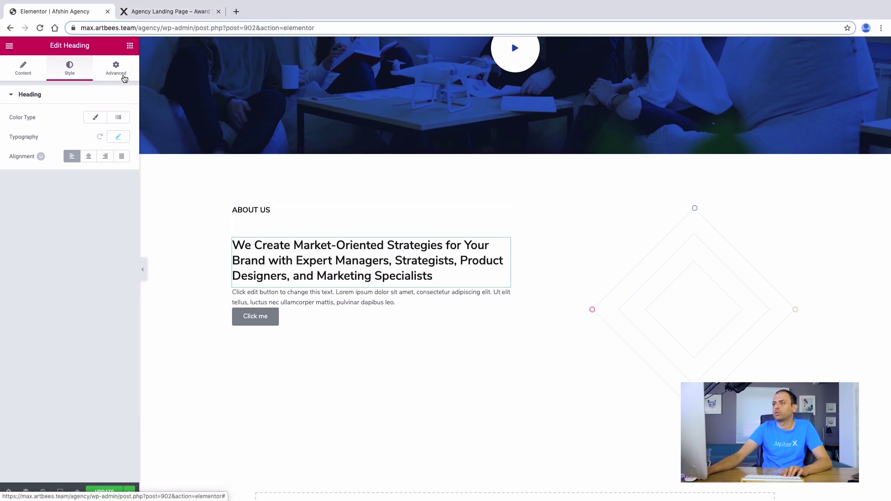
Set the headline's bottom padding to 30 px, unlinked from the other sides, which are 0
{"action": "left_click", "coordinate": [123, 77]}
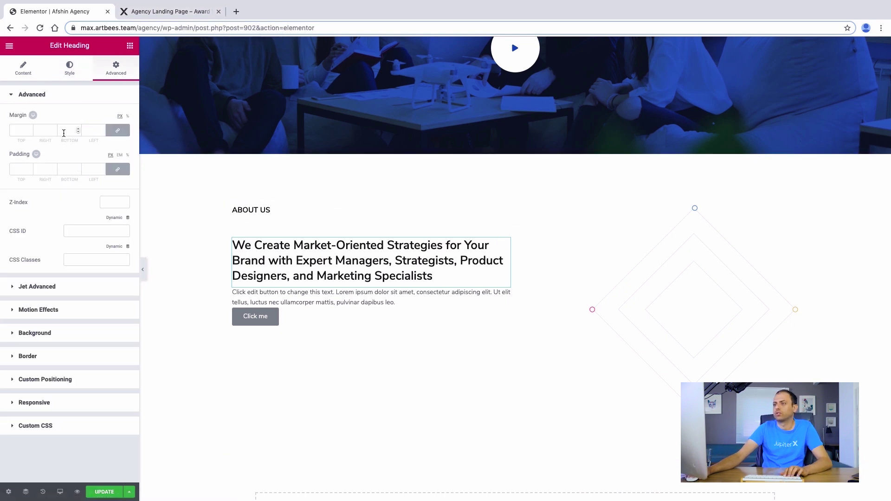
{"action": "left_click", "coordinate": [117, 169]}
{"action": "left_click", "coordinate": [74, 169]}
{"action": "type", "text": "2"}
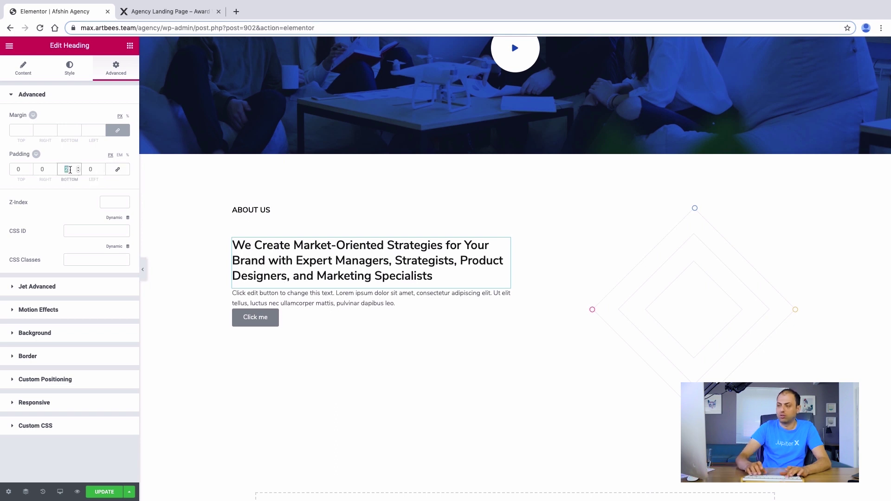
{"action": "key", "text": "BackSpace"}
{"action": "type", "text": "30"}
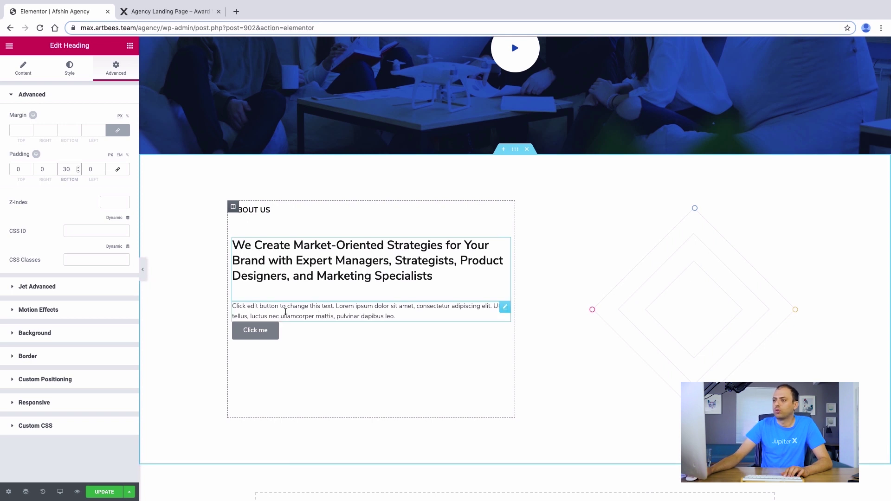
Copy the whole Lorem ipsum paragraph below the headline on the reference page
{"action": "left_click", "coordinate": [122, 13]}
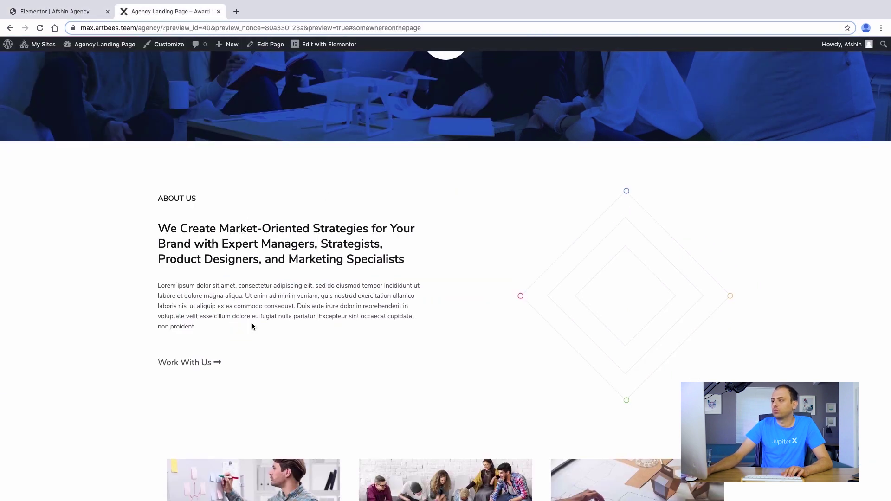
{"action": "left_click_drag", "start_coordinate": [195, 327], "coordinate": [160, 288]}
{"action": "left_click_drag", "start_coordinate": [200, 327], "coordinate": [150, 284]}
{"action": "triple_click", "coordinate": [161, 286]}
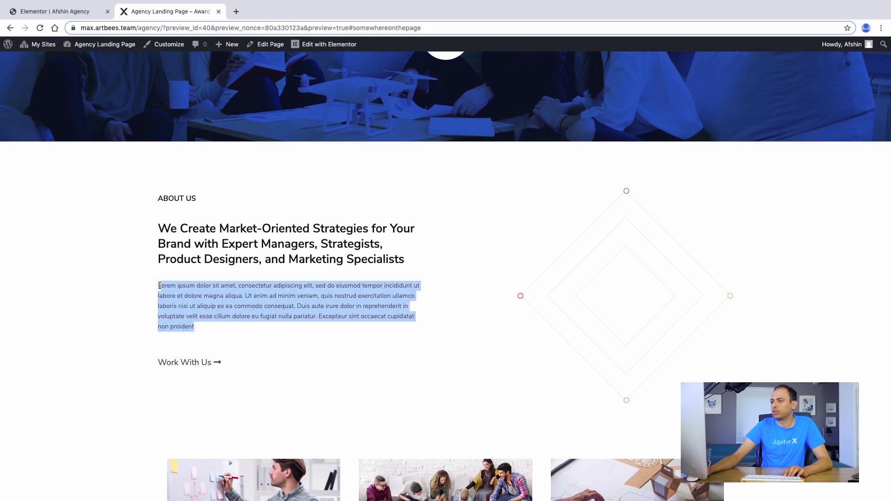
{"action": "right_click", "coordinate": [161, 285]}
{"action": "left_click", "coordinate": [186, 304]}
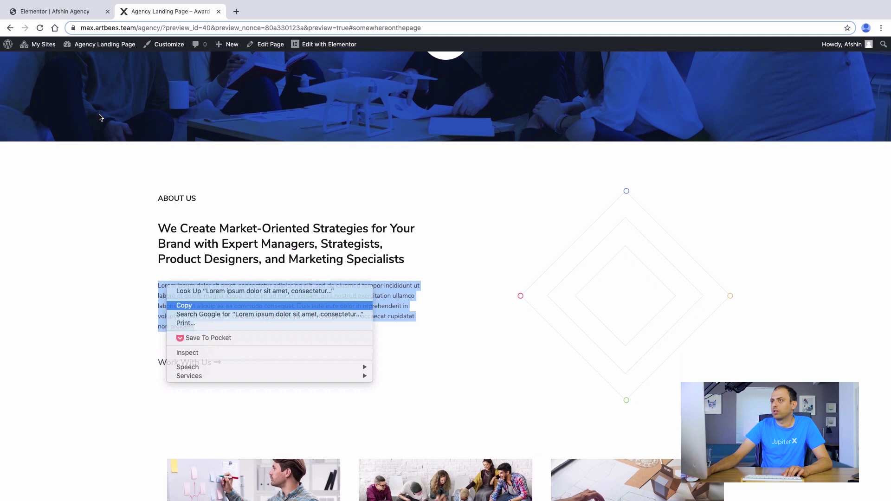
Replace the placeholder text of the About Us text editor with the copied paragraph as plain text, then return to the visual view
{"action": "left_click", "coordinate": [74, 17]}
{"action": "left_click", "coordinate": [299, 305]}
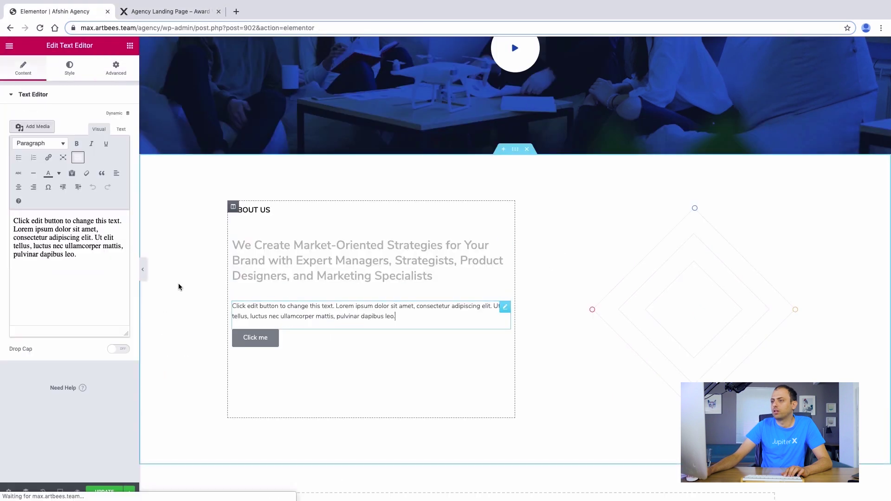
{"action": "left_click_drag", "start_coordinate": [107, 264], "coordinate": [15, 222]}
{"action": "right_click", "coordinate": [45, 228]}
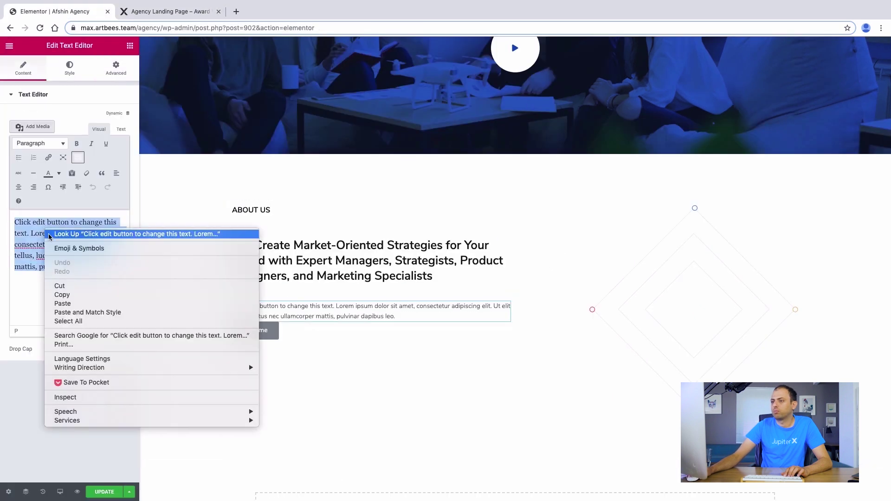
{"action": "left_click", "coordinate": [118, 129]}
{"action": "left_click", "coordinate": [118, 130]}
{"action": "left_click", "coordinate": [64, 206]}
{"action": "key", "text": "super+a"}
{"action": "right_click", "coordinate": [64, 206]}
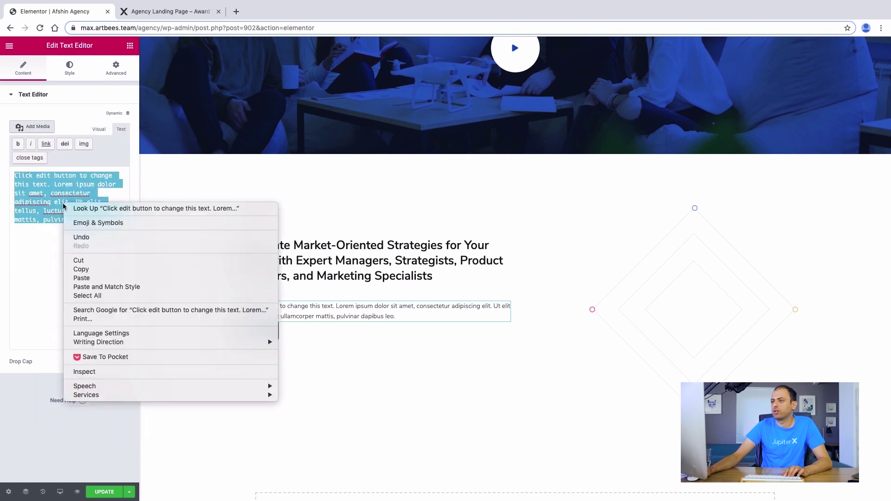
{"action": "left_click", "coordinate": [88, 278]}
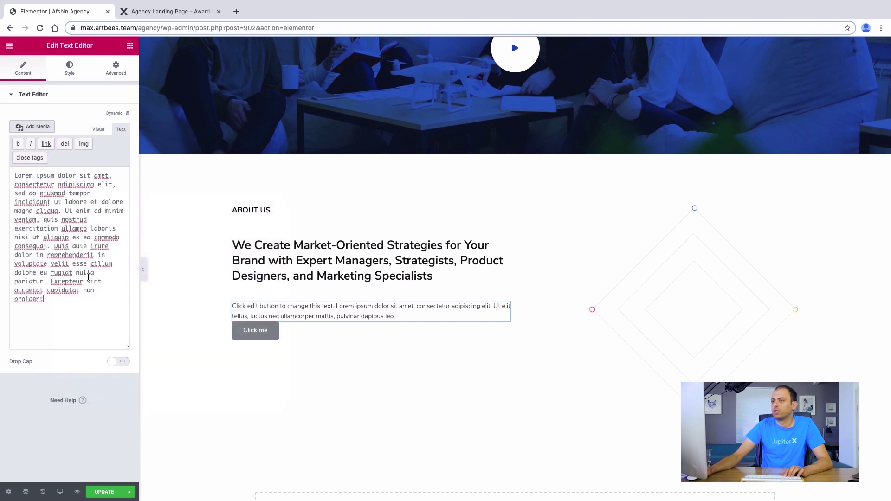
{"action": "left_click", "coordinate": [101, 131]}
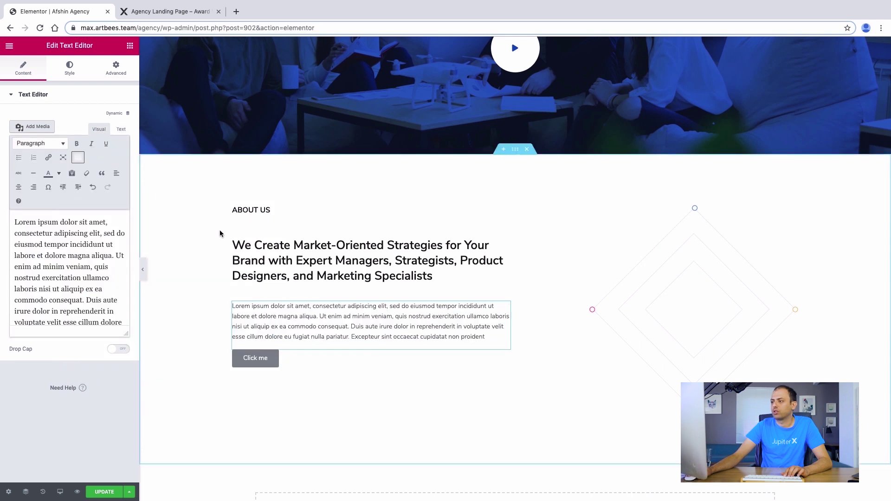
Set the paragraph's bottom padding to 40 px with the other sides at 0
{"action": "left_click", "coordinate": [268, 308]}
{"action": "left_click", "coordinate": [116, 68]}
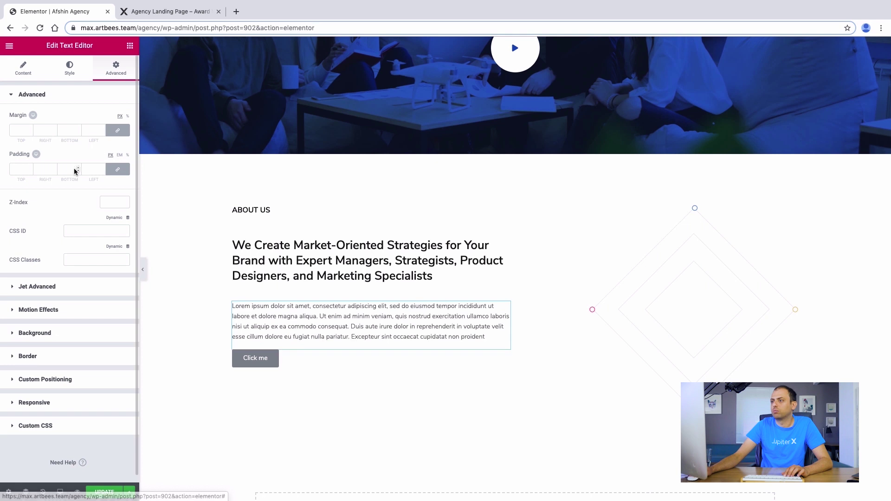
{"action": "double_click", "coordinate": [61, 171]}
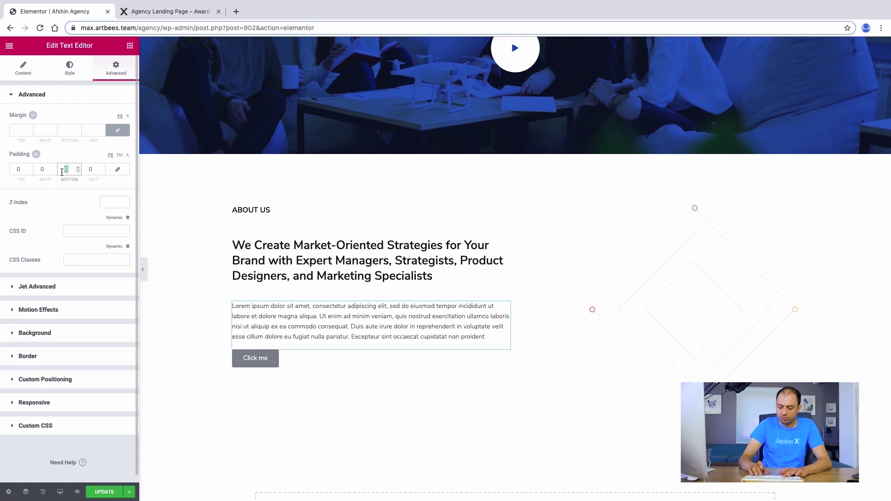
{"action": "type", "text": "40"}
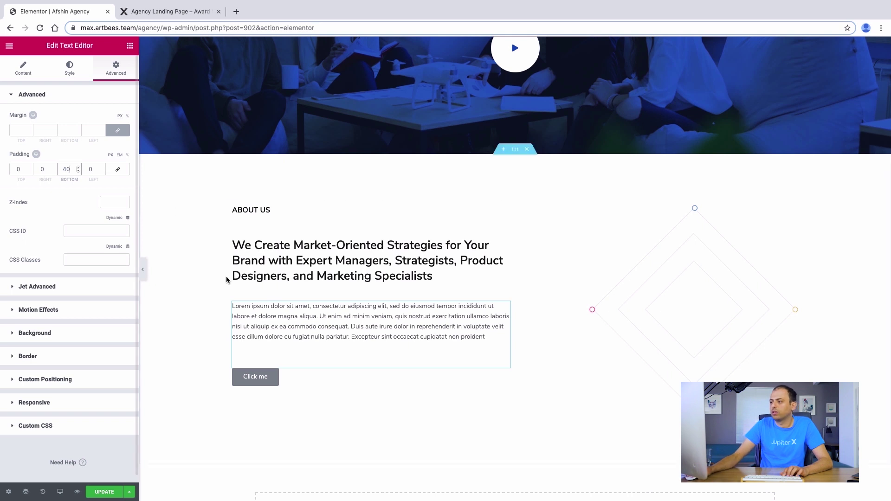
Change the label of the button below the paragraph to "Work With Us"
{"action": "left_click", "coordinate": [269, 383]}
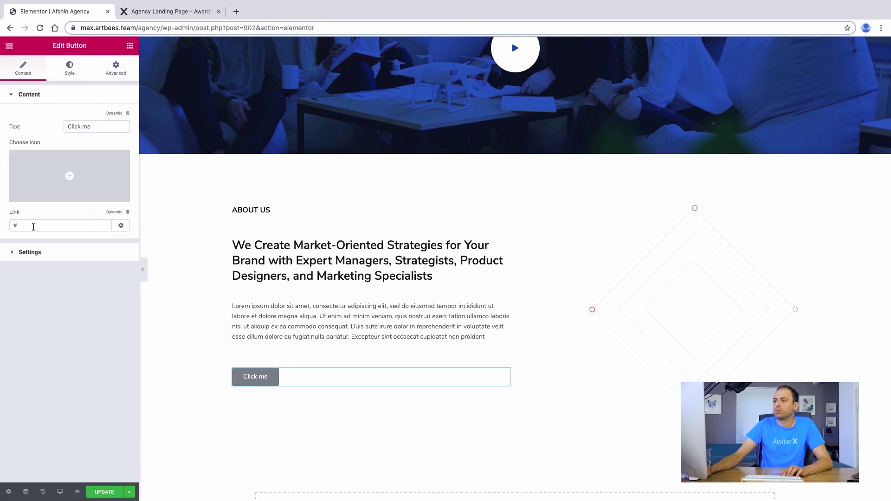
{"action": "double_click", "coordinate": [34, 226]}
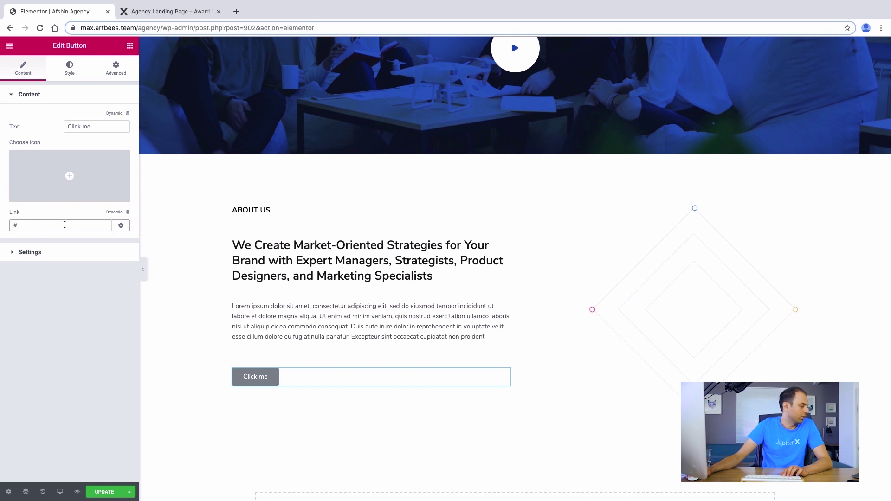
{"action": "triple_click", "coordinate": [87, 129]}
{"action": "type", "text": "Wo"}
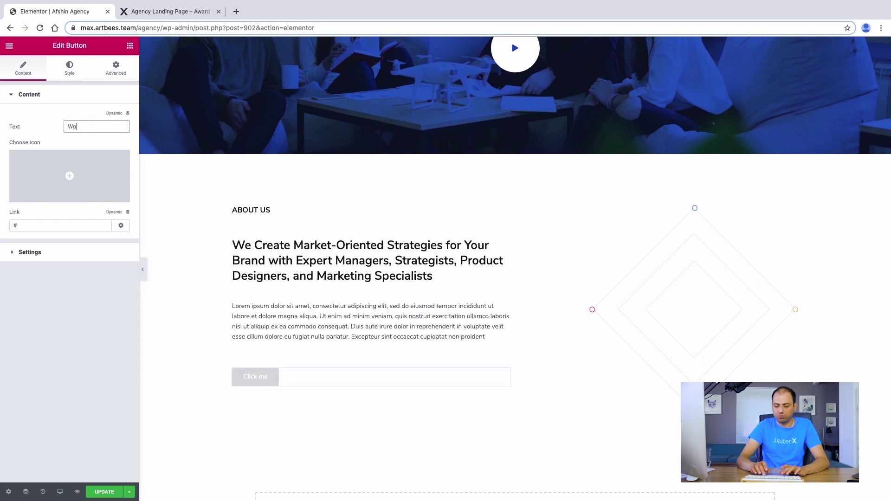
{"action": "type", "text": "rk With Us"}
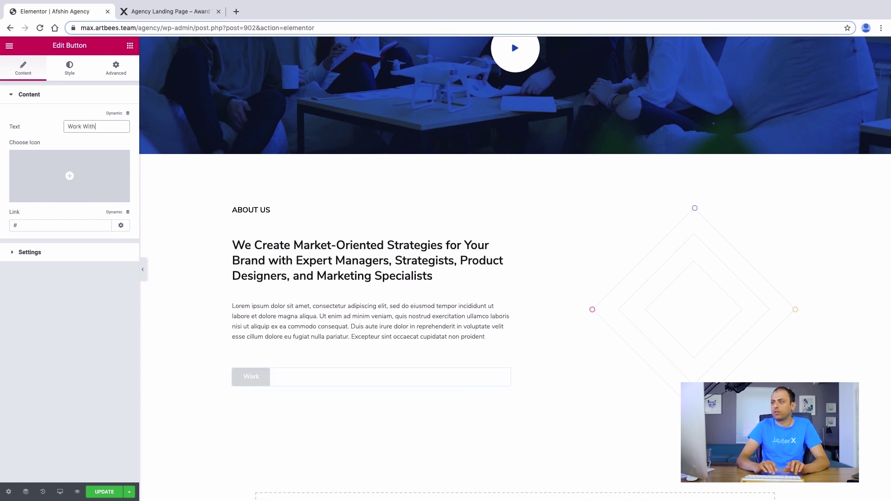
Add the long right arrow from the icon library to the Work With Us button, filtering the icons by "arrow"
{"action": "mouse_move", "coordinate": [90, 159]}
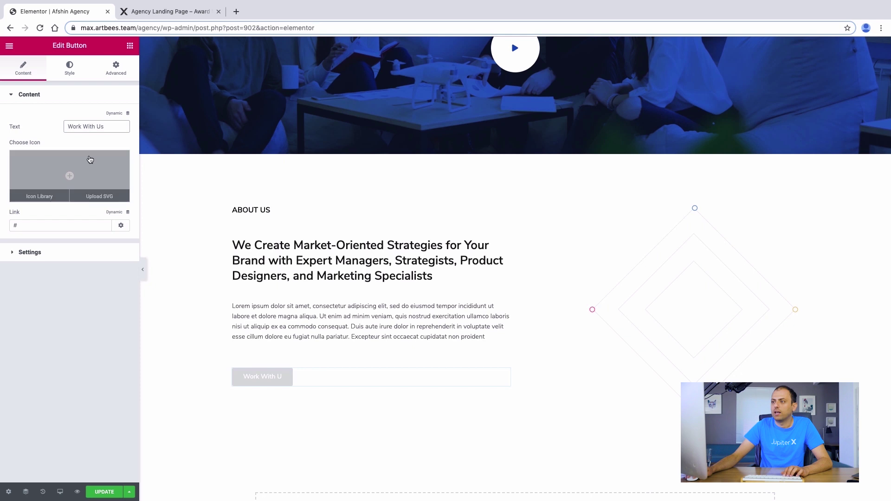
{"action": "left_click", "coordinate": [65, 185]}
{"action": "left_click", "coordinate": [68, 180]}
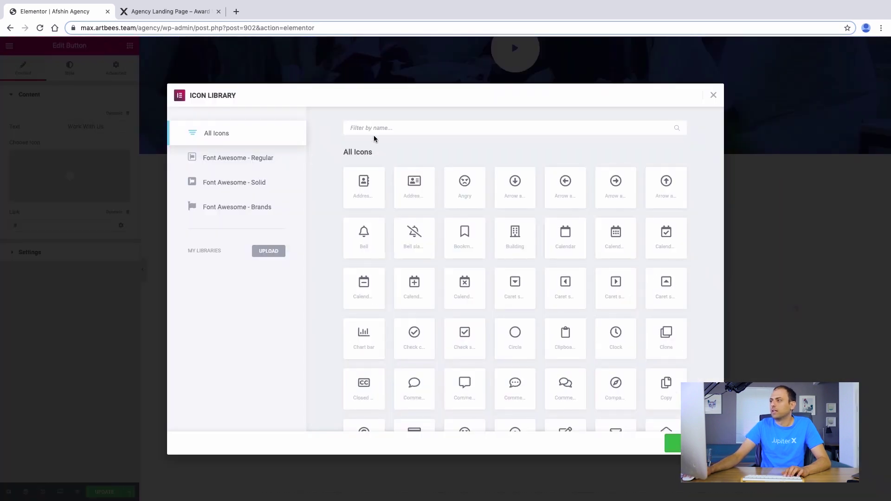
{"action": "type", "text": "arrow"}
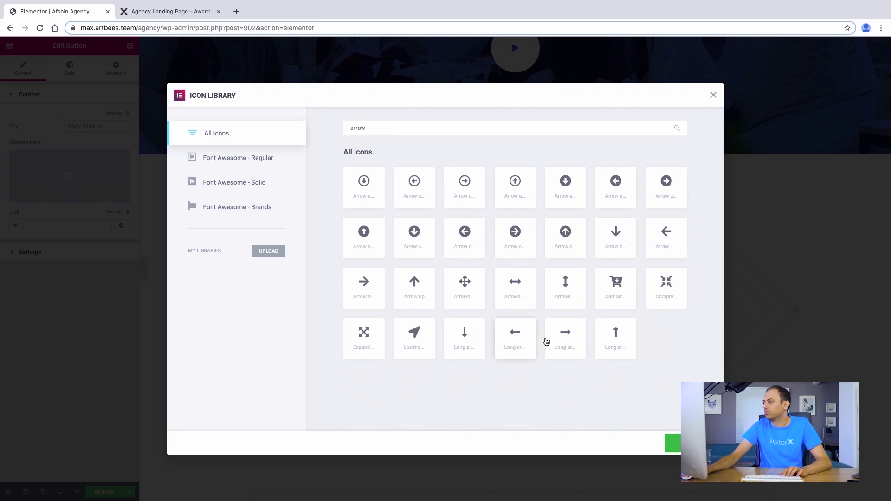
{"action": "left_click", "coordinate": [566, 342]}
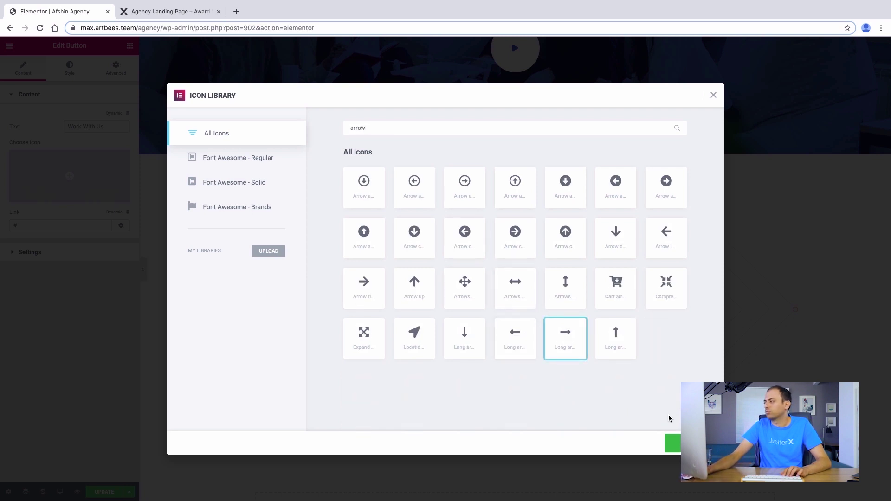
{"action": "left_click", "coordinate": [678, 444]}
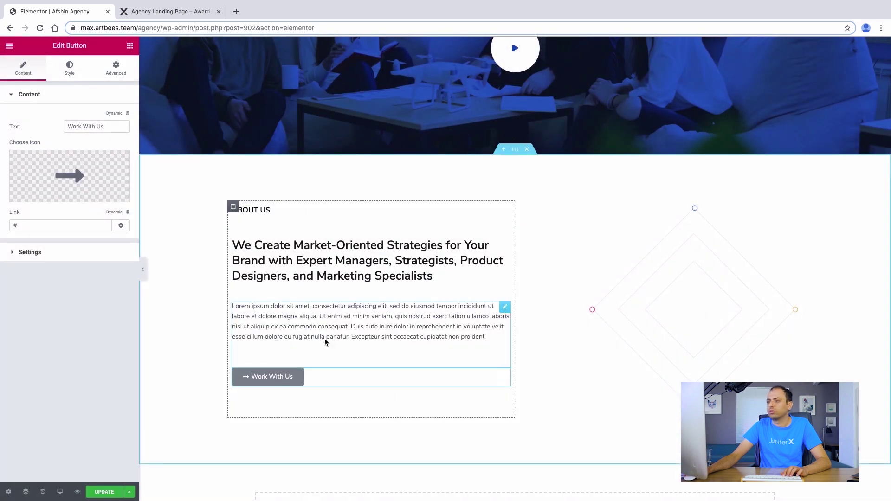
Align the arrow icon to the right of the Work With Us label
{"action": "left_click", "coordinate": [31, 253]}
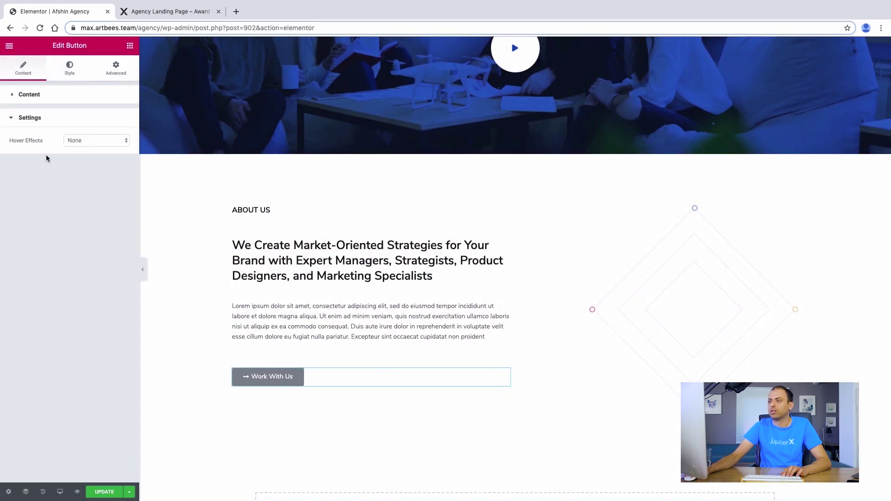
{"action": "left_click", "coordinate": [72, 74]}
{"action": "left_click", "coordinate": [14, 393]}
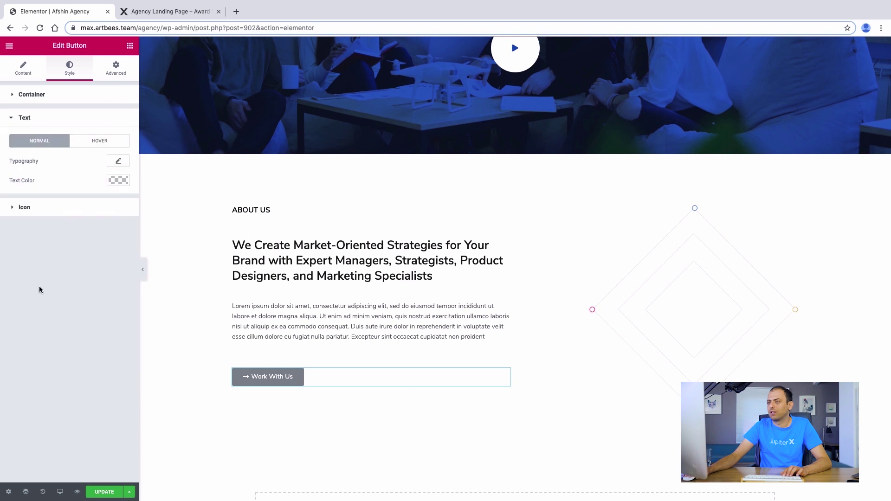
{"action": "left_click", "coordinate": [22, 212]}
{"action": "left_click", "coordinate": [117, 231]}
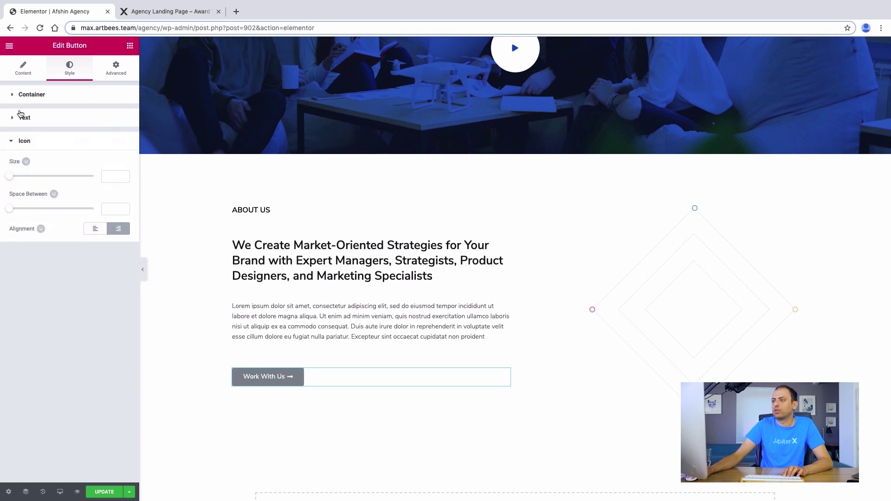
Make the Work With Us button's normal background color fully transparent
{"action": "left_click", "coordinate": [23, 119]}
{"action": "left_click", "coordinate": [32, 95]}
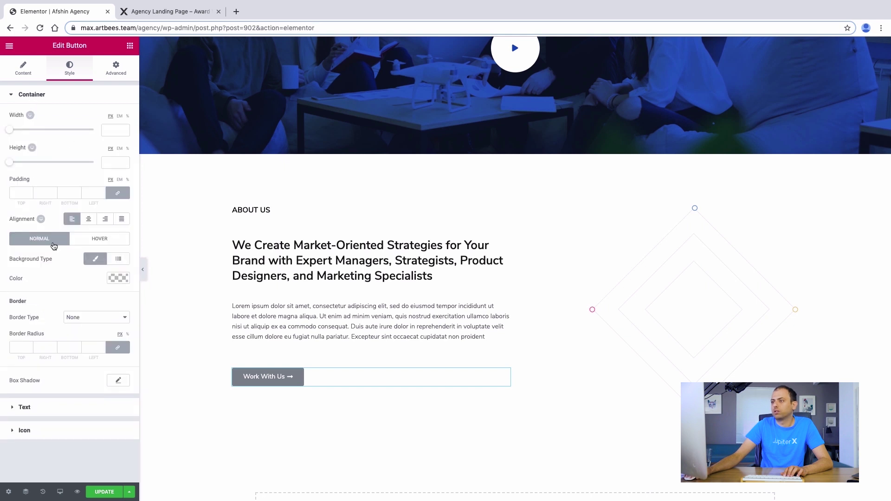
{"action": "left_click", "coordinate": [117, 278]}
{"action": "left_click_drag", "start_coordinate": [122, 295], "coordinate": [114, 411]}
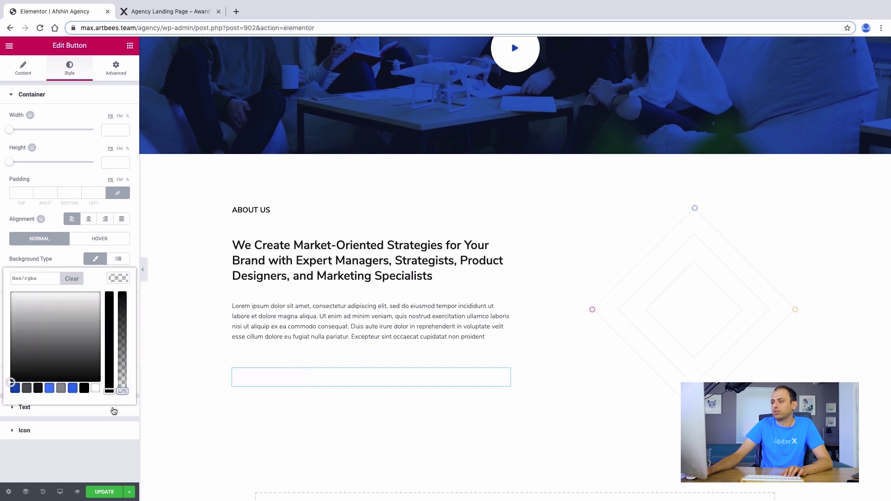
Set the Work With Us button's normal text color to black
{"action": "left_click", "coordinate": [41, 407]}
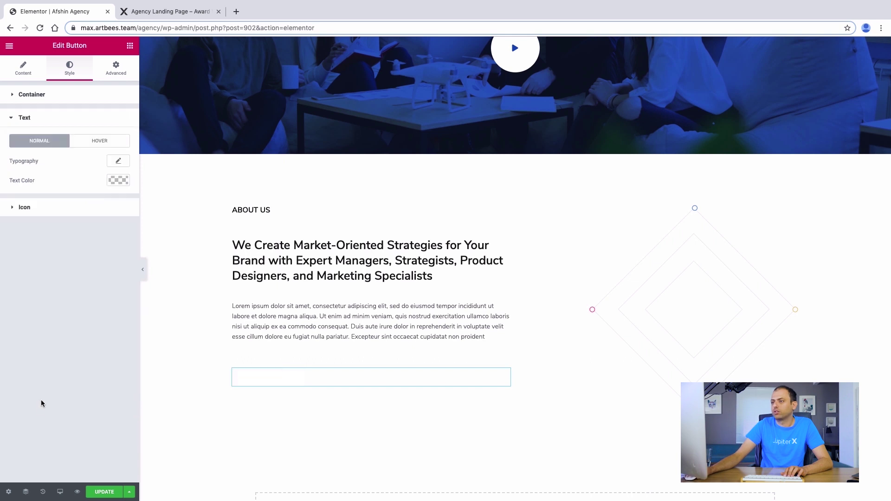
{"action": "left_click", "coordinate": [113, 164]}
{"action": "left_click", "coordinate": [79, 159]}
{"action": "left_click", "coordinate": [116, 180]}
{"action": "left_click", "coordinate": [85, 292]}
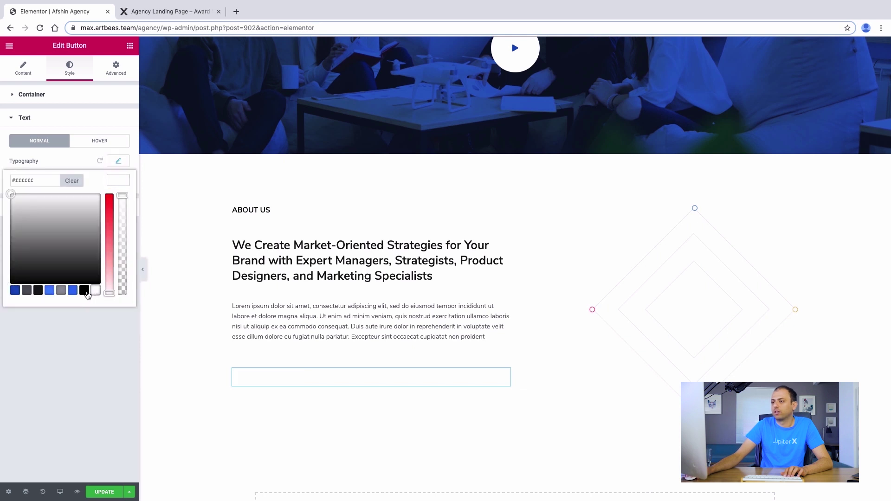
Set the Work With Us button's text size to 18 px and preview the section without the editing panel
{"action": "left_click", "coordinate": [112, 163]}
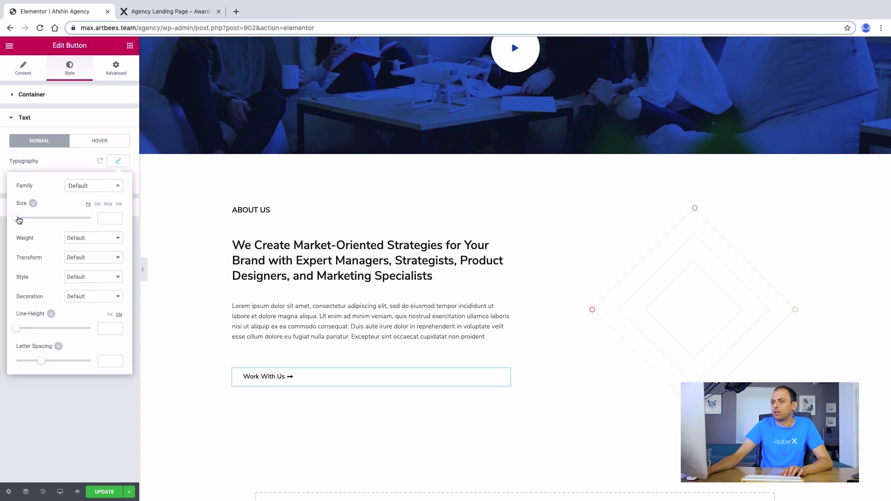
{"action": "left_click_drag", "start_coordinate": [22, 220], "coordinate": [25, 222]}
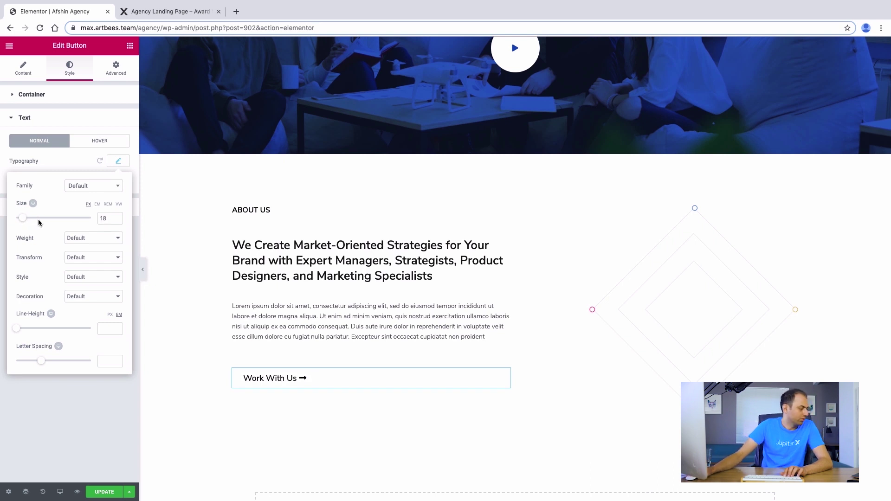
{"action": "key", "text": "super+p"}
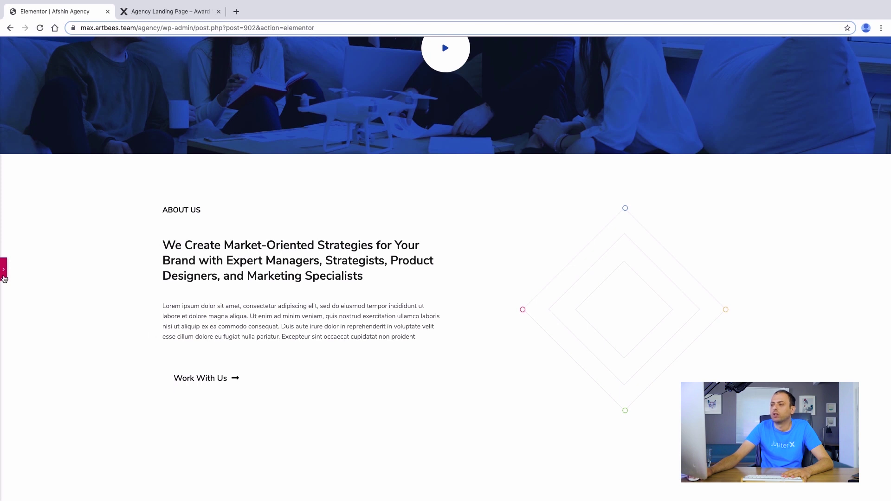
{"action": "left_click", "coordinate": [4, 276]}
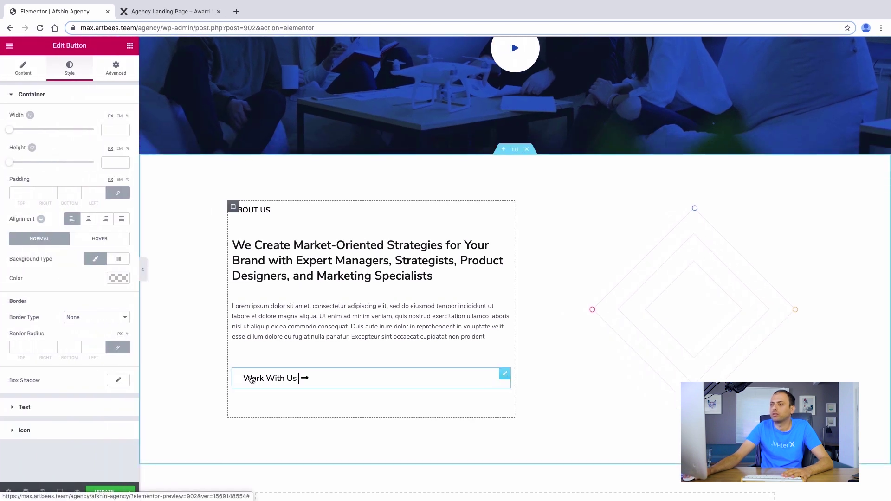
Unlink the Work With Us button's margins and set the left margin to -24 px, keeping the other sides at 0
{"action": "left_click", "coordinate": [116, 69]}
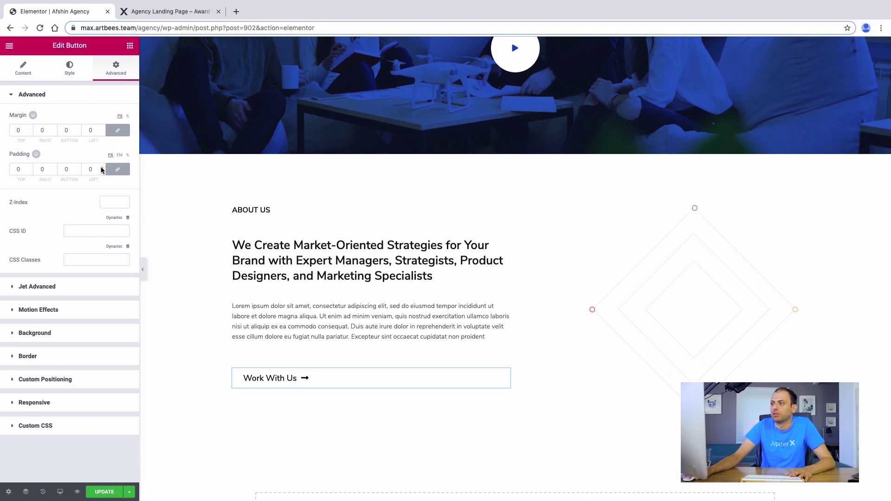
{"action": "left_click", "coordinate": [102, 132]}
{"action": "left_click", "coordinate": [102, 133]}
{"action": "left_click", "coordinate": [102, 133]}
{"action": "left_click", "coordinate": [102, 128]}
{"action": "left_click", "coordinate": [102, 129]}
{"action": "left_click", "coordinate": [102, 129]}
{"action": "left_click", "coordinate": [113, 133]}
{"action": "left_click", "coordinate": [102, 133]}
{"action": "left_click", "coordinate": [102, 132]}
{"action": "left_click", "coordinate": [102, 132]}
{"action": "left_click", "coordinate": [102, 132]}
{"action": "left_click", "coordinate": [102, 132]}
{"action": "left_click", "coordinate": [103, 133]}
{"action": "left_click", "coordinate": [102, 132]}
{"action": "left_click", "coordinate": [102, 132]}
{"action": "left_click", "coordinate": [102, 133]}
{"action": "left_click", "coordinate": [103, 133]}
{"action": "left_click", "coordinate": [102, 133]}
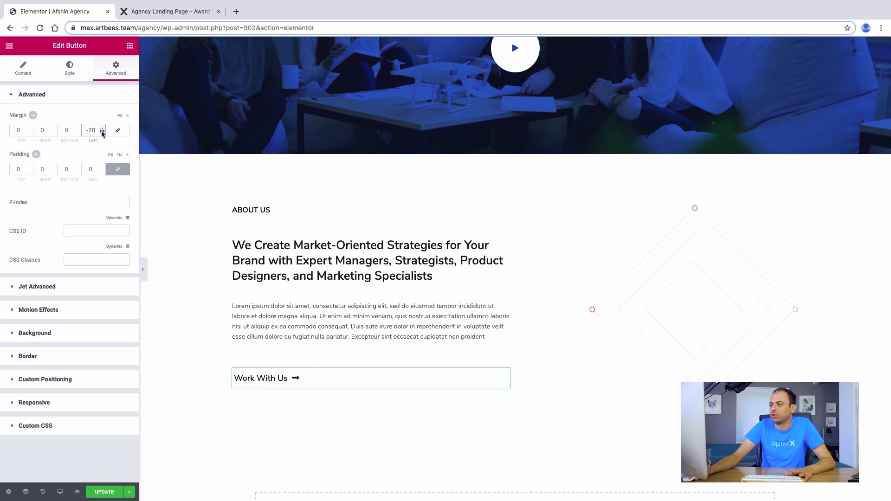
{"action": "left_click", "coordinate": [102, 133]}
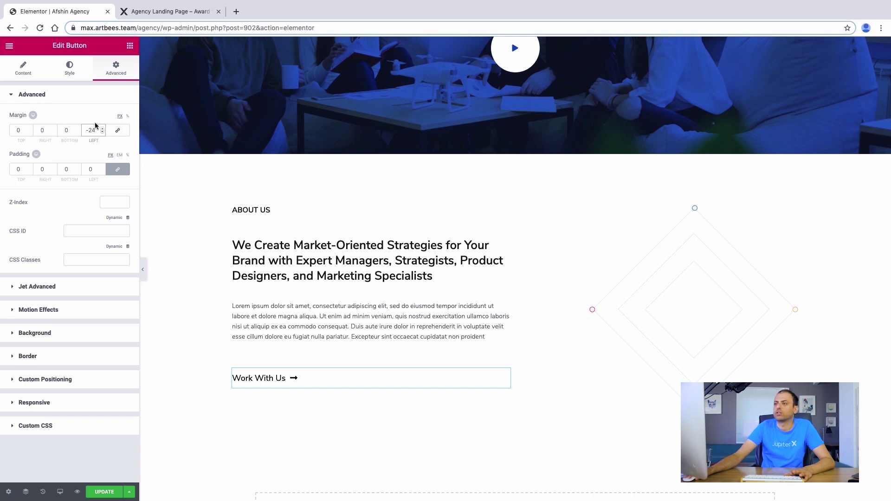
Set the font weight of the Work With Us button's text to 300
{"action": "left_click", "coordinate": [23, 70]}
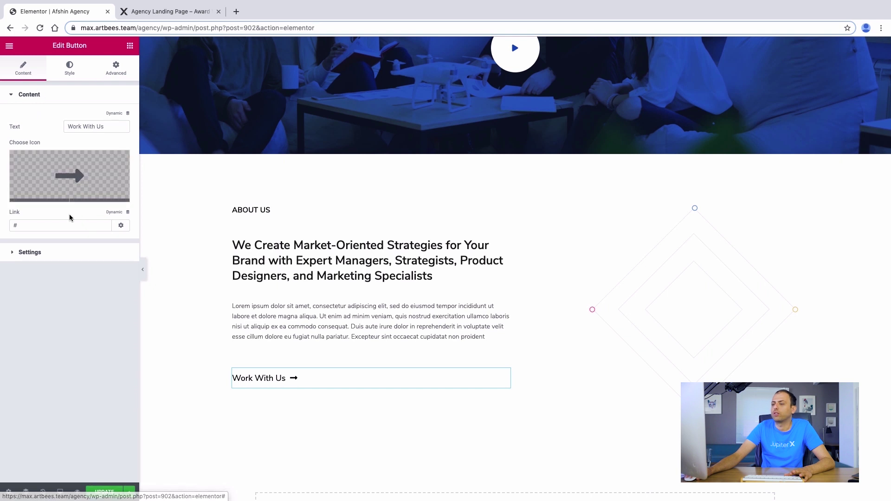
{"action": "left_click", "coordinate": [67, 69]}
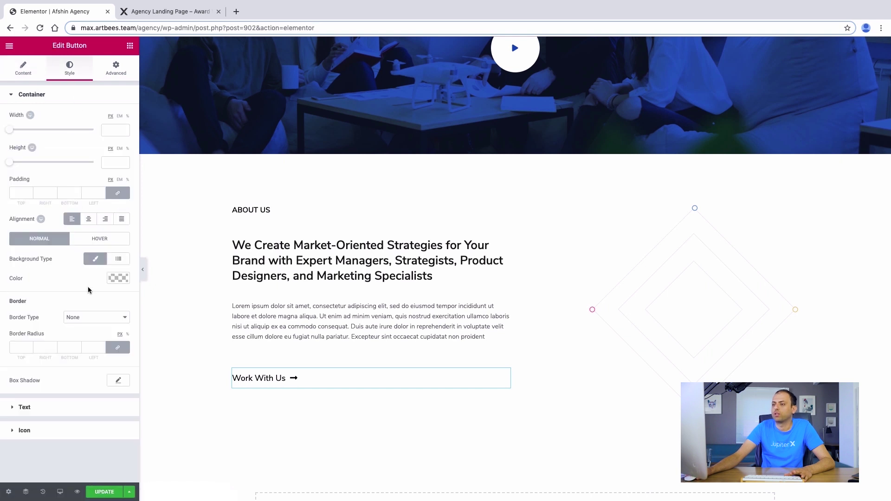
{"action": "left_click", "coordinate": [52, 408]}
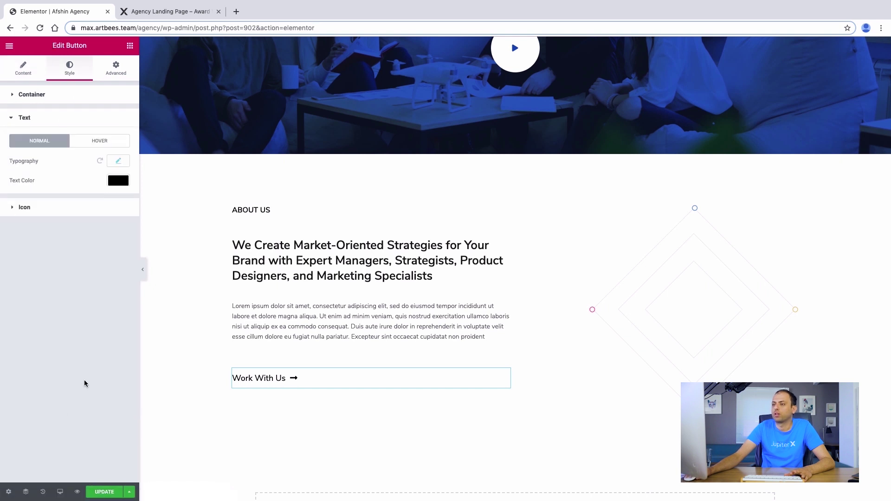
{"action": "left_click", "coordinate": [117, 162]}
{"action": "left_click", "coordinate": [95, 239]}
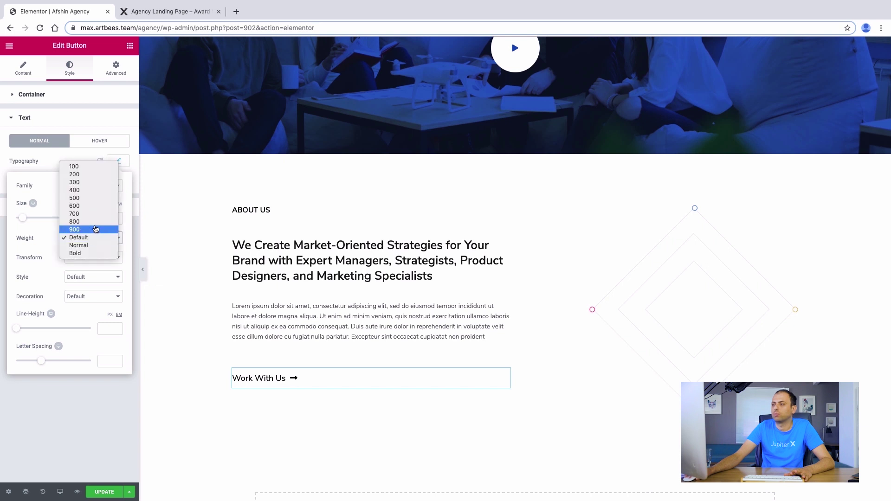
{"action": "left_click", "coordinate": [96, 190]}
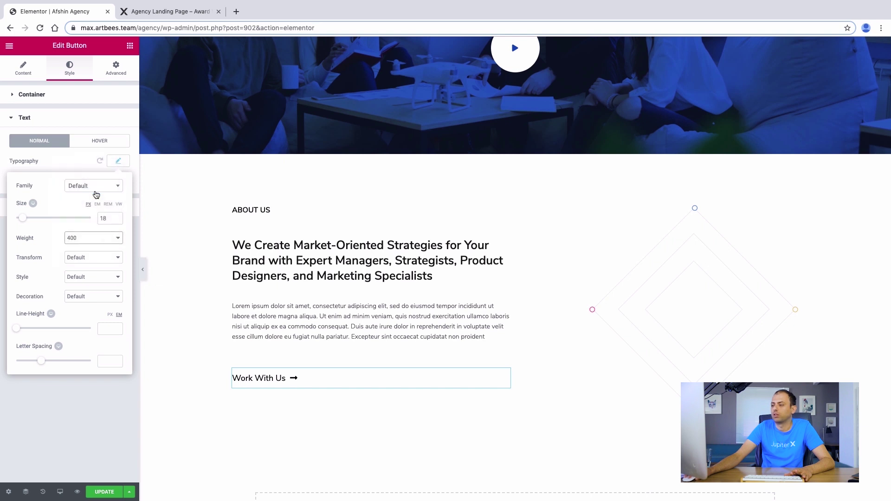
{"action": "left_click", "coordinate": [90, 237]}
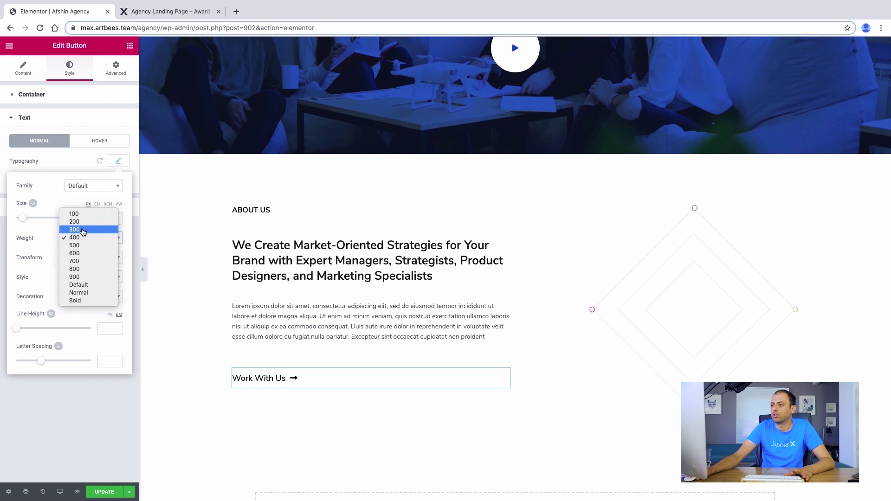
{"action": "left_click", "coordinate": [83, 232]}
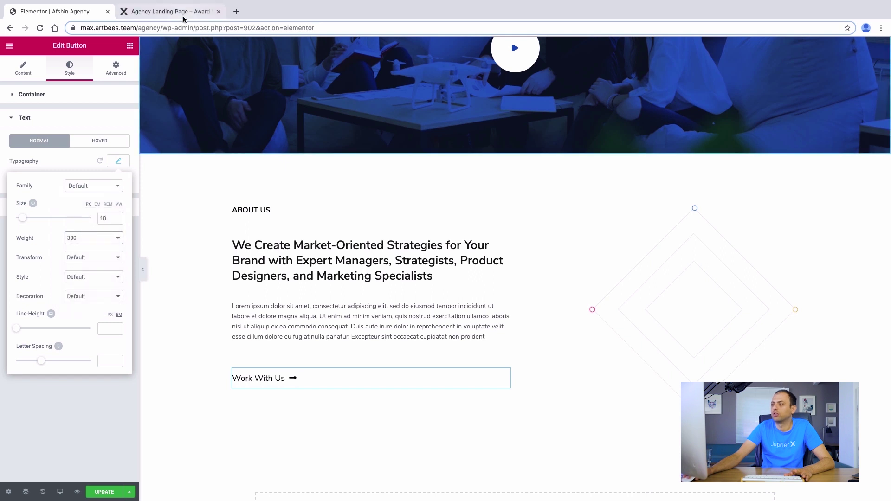
Compare the About Us section with the reference page and set its text column's vertical alignment to Middle
{"action": "left_click", "coordinate": [167, 11]}
{"action": "left_click", "coordinate": [70, 13]}
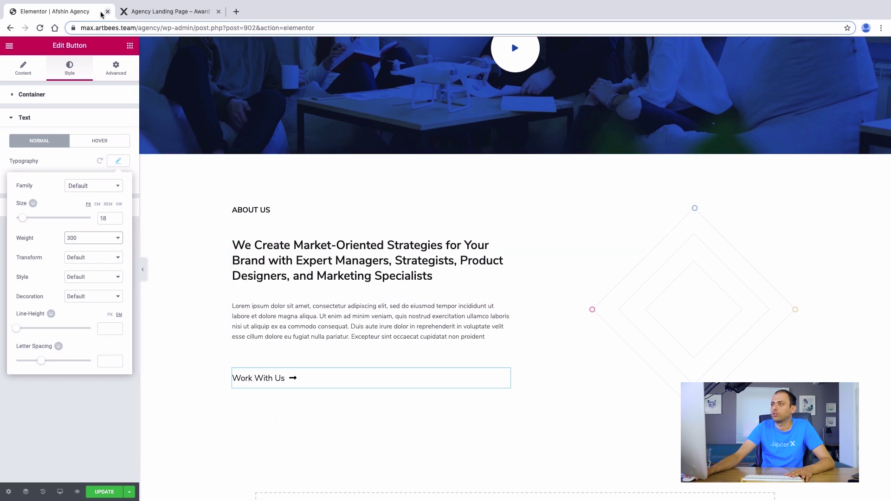
{"action": "left_click", "coordinate": [132, 12]}
{"action": "left_click", "coordinate": [59, 12]}
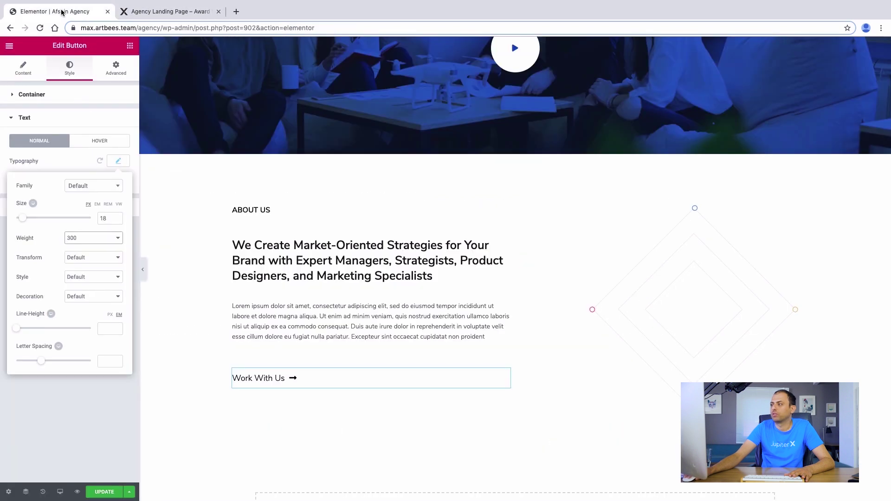
{"action": "left_click", "coordinate": [140, 12]}
{"action": "key", "text": "ctrl+Tab"}
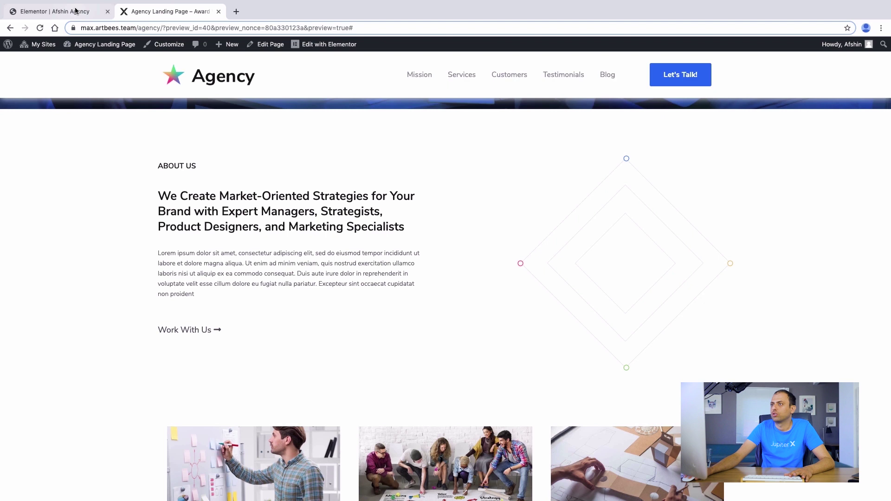
{"action": "left_click", "coordinate": [235, 211]}
{"action": "left_click", "coordinate": [234, 209]}
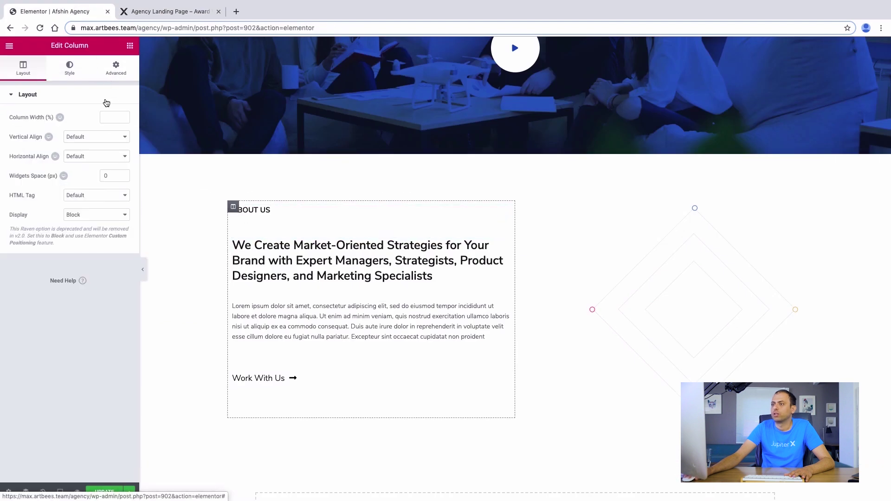
{"action": "left_click", "coordinate": [93, 156]}
{"action": "left_click", "coordinate": [91, 140]}
{"action": "left_click", "coordinate": [91, 139]}
{"action": "left_click", "coordinate": [89, 153]}
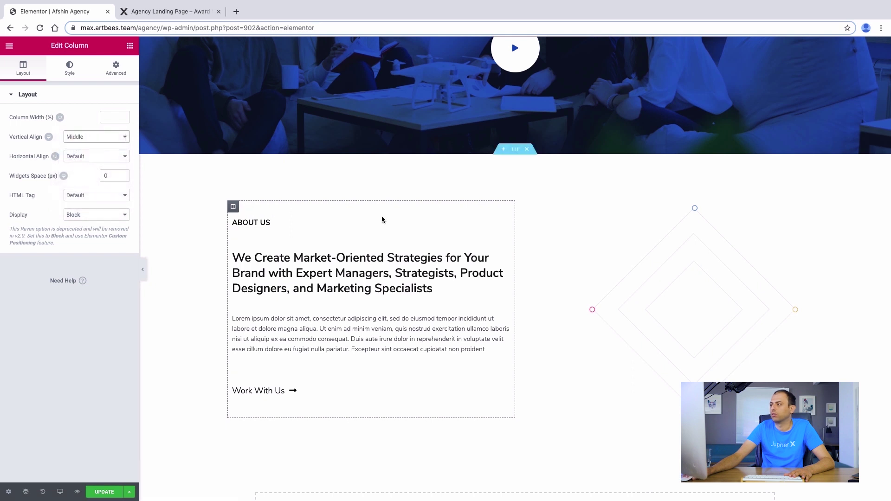
Set the vertical alignment of the column with the diamond graphic to Middle, then reselect the About Us text column
{"action": "left_click", "coordinate": [700, 288]}
{"action": "left_click", "coordinate": [521, 207]}
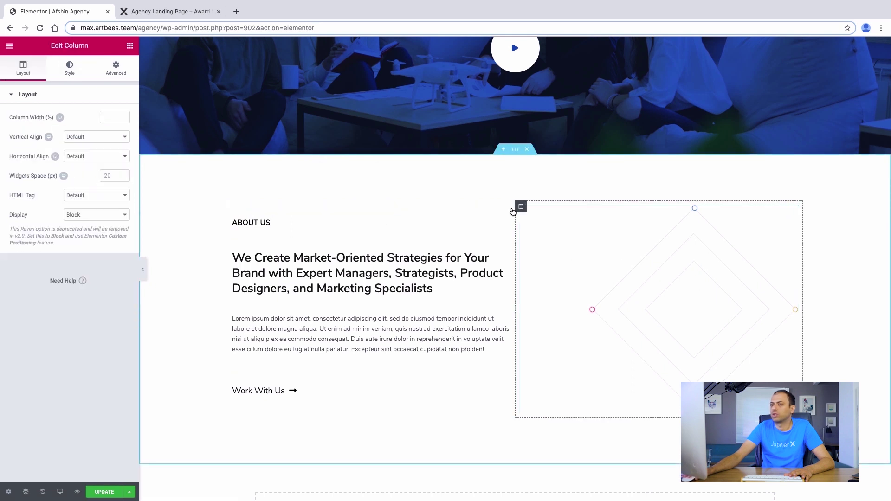
{"action": "left_click", "coordinate": [97, 139]}
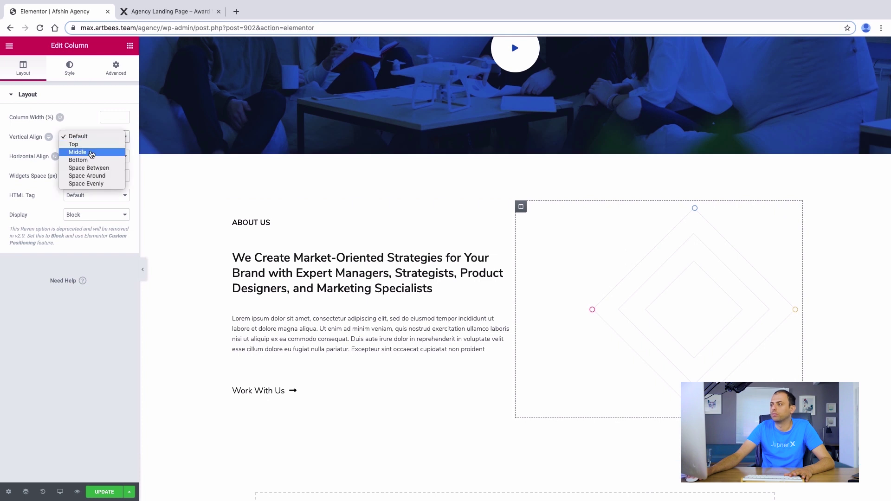
{"action": "left_click", "coordinate": [91, 153]}
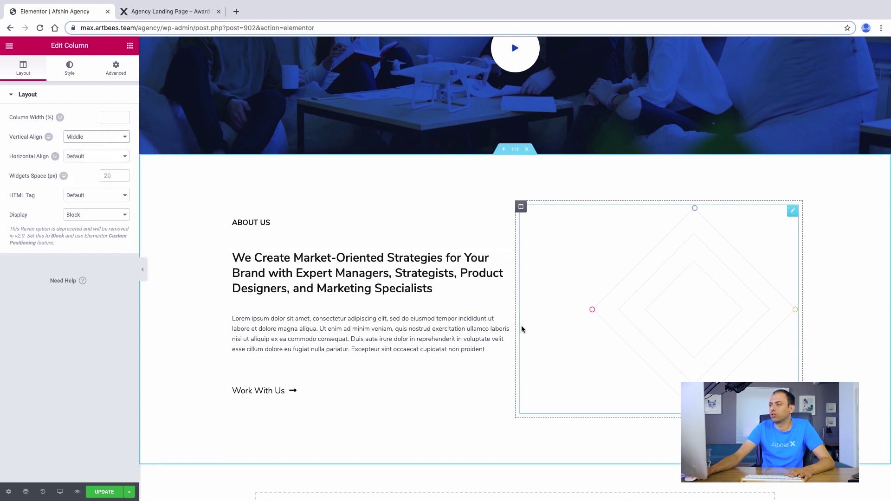
{"action": "left_click", "coordinate": [231, 208]}
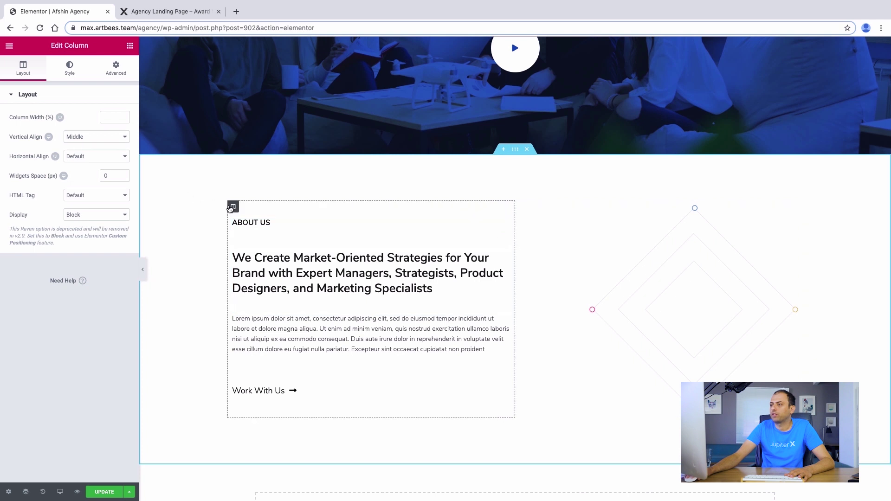
Unlink the About Us text column's padding and set it to 15 px top and 50 px right, with 0 on the other sides
{"action": "left_click", "coordinate": [119, 74]}
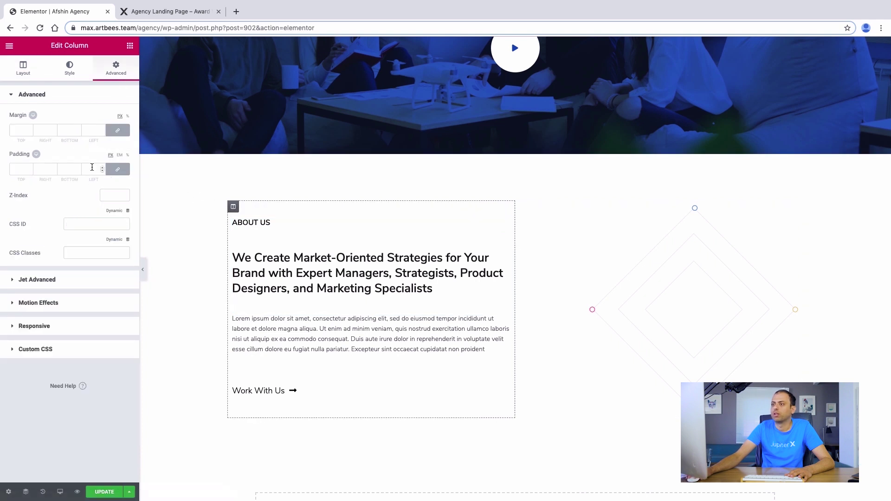
{"action": "left_click", "coordinate": [113, 171]}
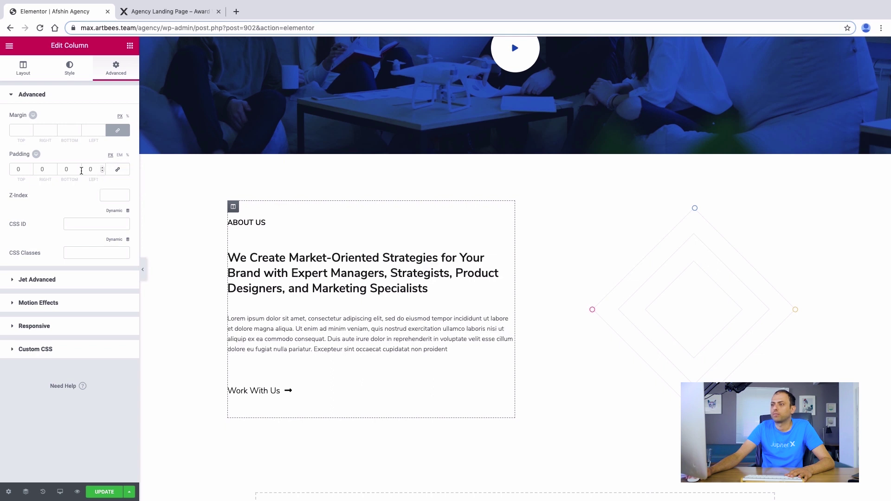
{"action": "key", "text": "BackSpace"}
{"action": "type", "text": "50"}
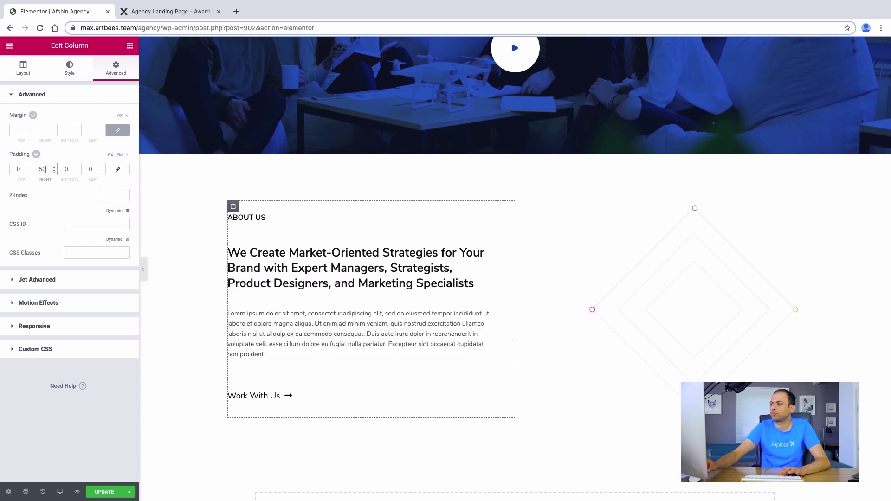
{"action": "double_click", "coordinate": [19, 169]}
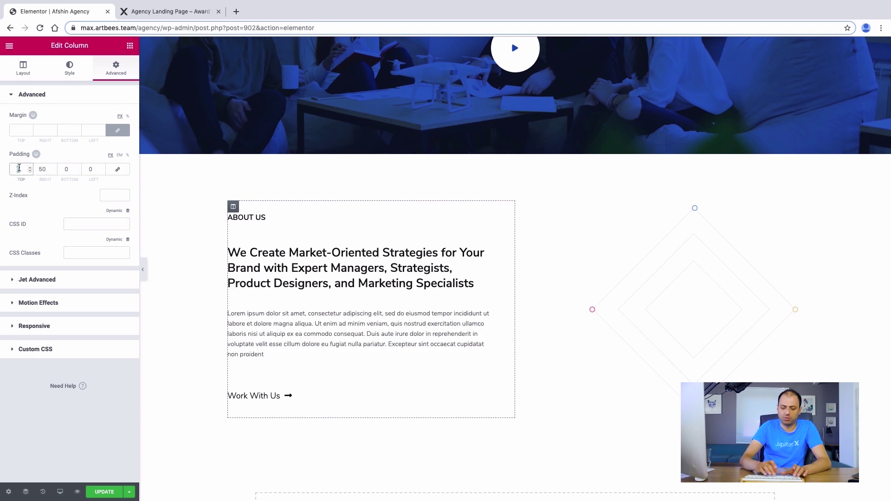
{"action": "type", "text": "15"}
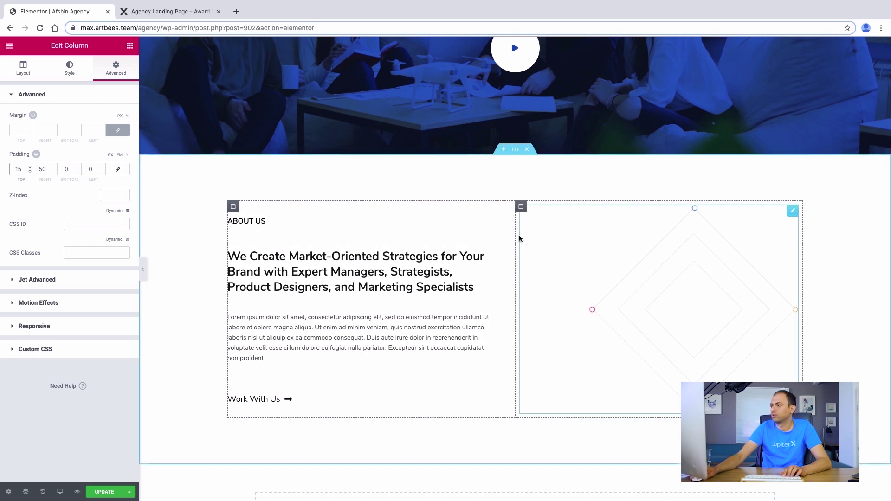
Compare the About Us section with the reference page, previewing the page at full width without the editing panel
{"action": "left_click", "coordinate": [167, 11]}
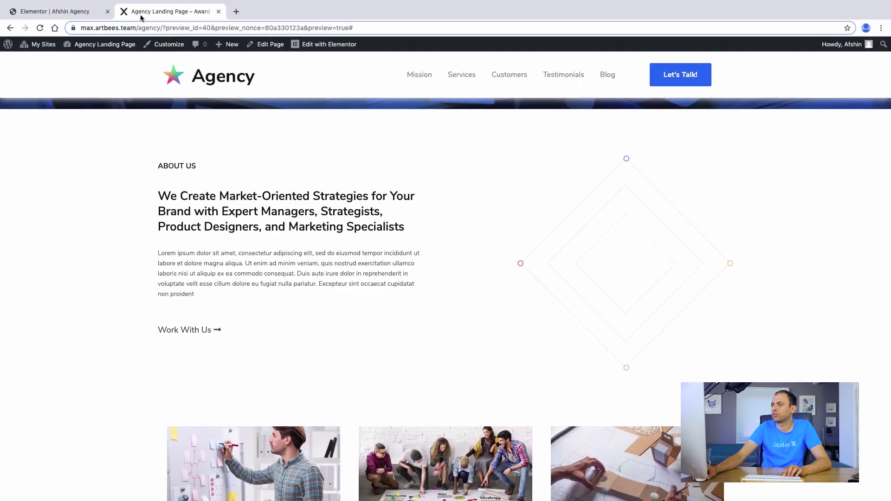
{"action": "left_click", "coordinate": [55, 11]}
{"action": "left_click", "coordinate": [142, 269]}
{"action": "scroll", "coordinate": [242, 216], "scroll_direction": "down", "scroll_amount": 3}
{"action": "scroll", "coordinate": [242, 216], "scroll_direction": "up", "scroll_amount": 3}
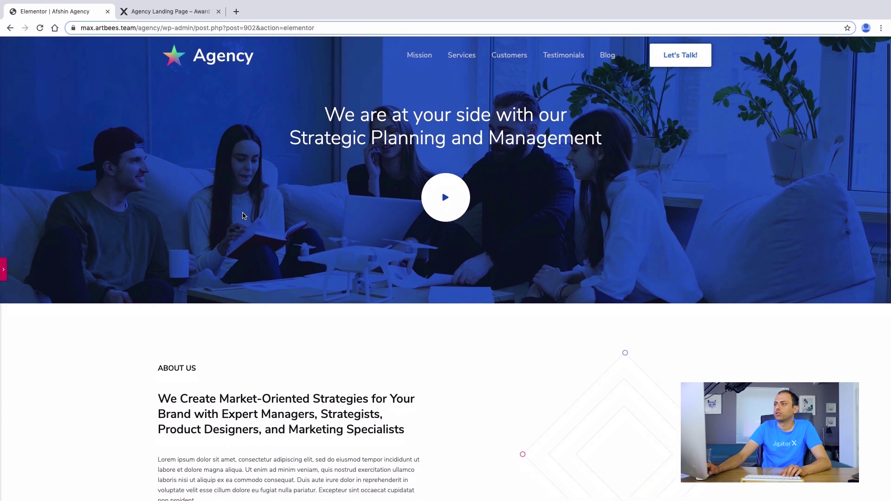
{"action": "scroll", "coordinate": [242, 216], "scroll_direction": "down", "scroll_amount": 3}
{"action": "scroll", "coordinate": [242, 214], "scroll_direction": "down", "scroll_amount": 2}
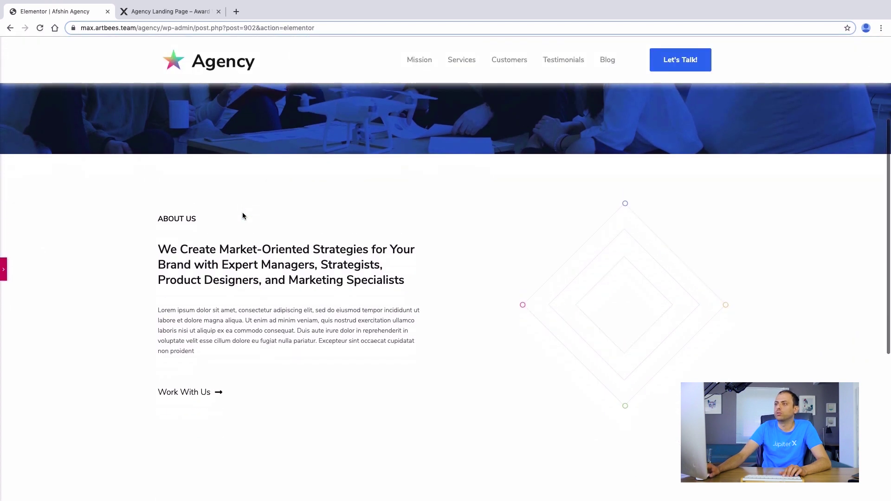
{"action": "left_click", "coordinate": [3, 270]}
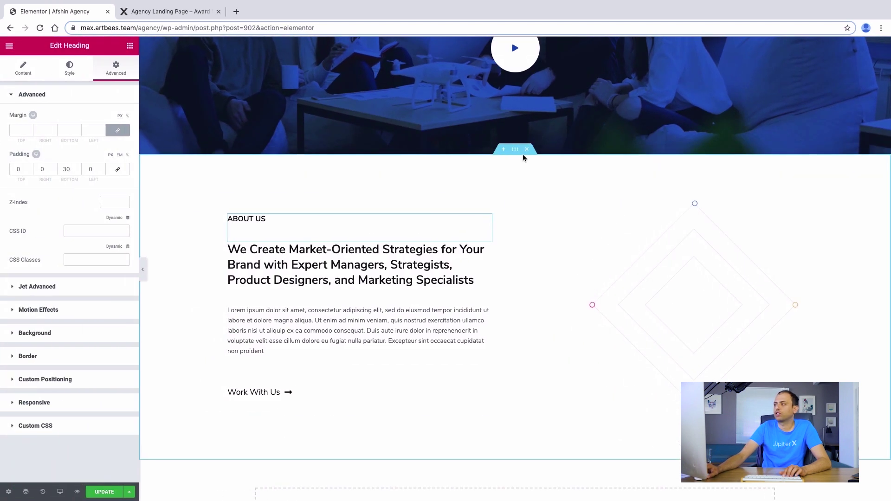
Set the About Us section's CSS ID to mission and update the page
{"action": "left_click", "coordinate": [516, 154]}
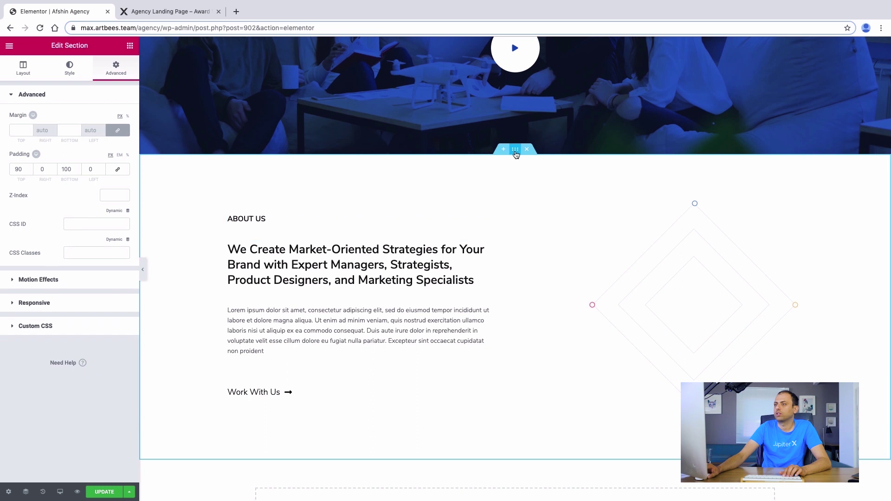
{"action": "left_click", "coordinate": [74, 225]}
{"action": "key", "text": "BackSpace"}
{"action": "type", "text": "mission"}
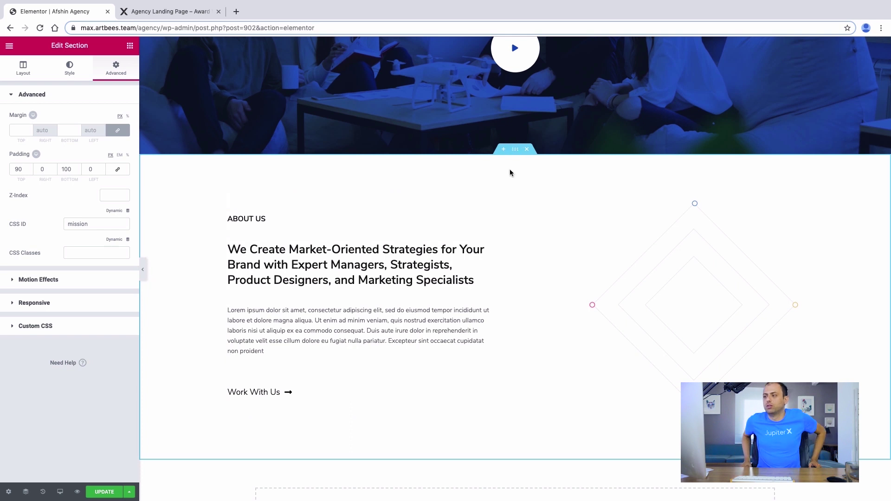
{"action": "scroll", "coordinate": [510, 173], "scroll_direction": "up", "scroll_amount": 4}
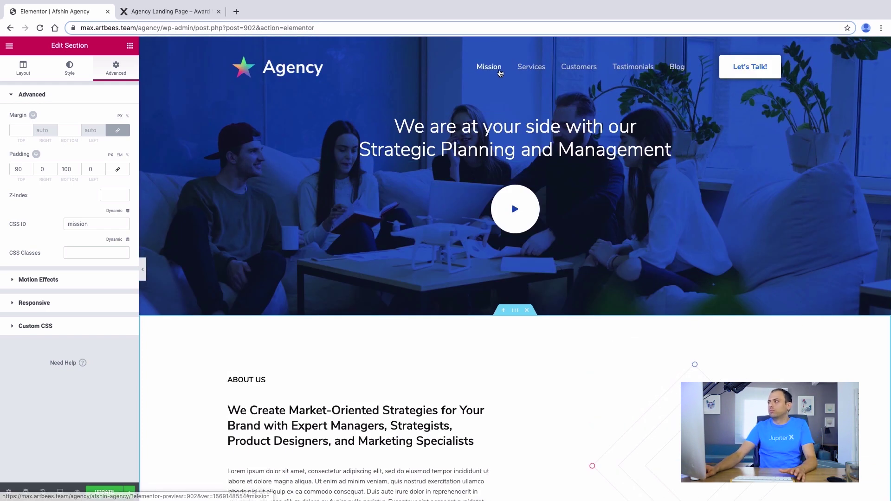
{"action": "scroll", "coordinate": [418, 278], "scroll_direction": "down", "scroll_amount": 3}
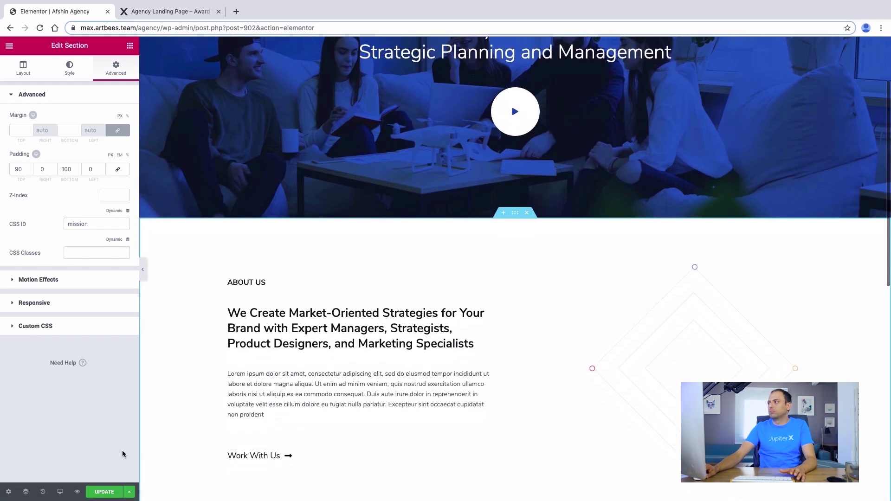
{"action": "left_click", "coordinate": [116, 492]}
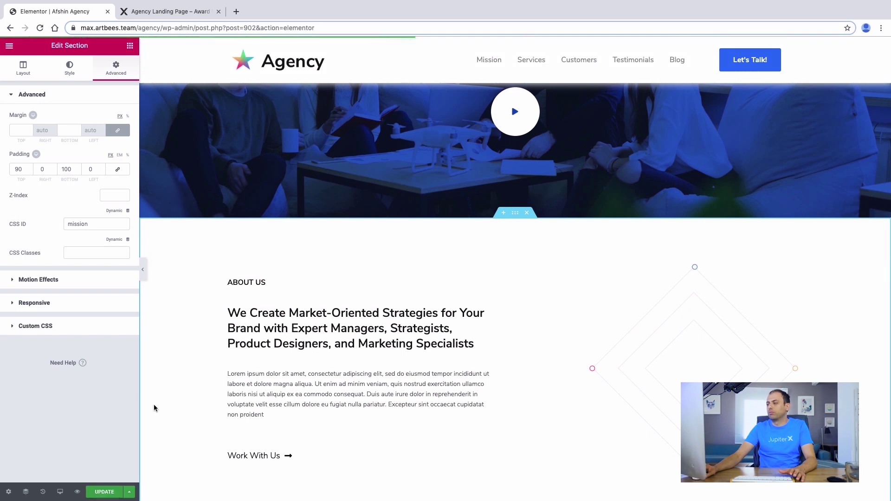
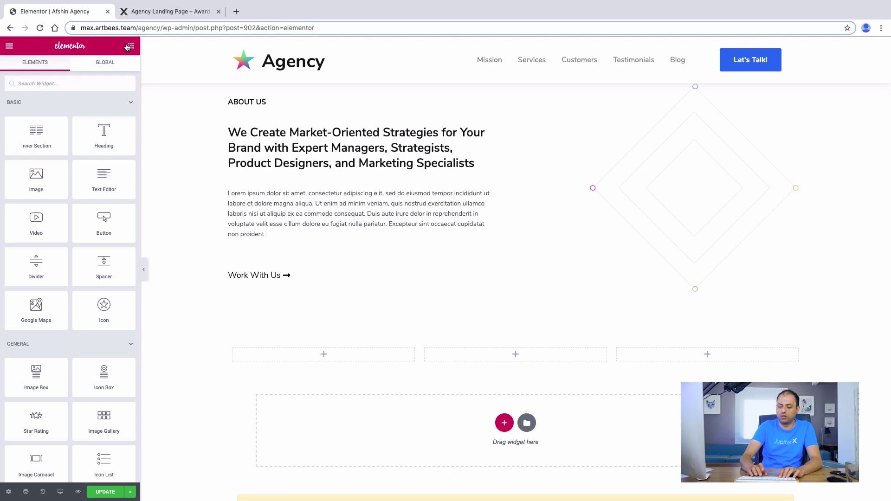
Search the widgets for image and place an Images Layout widget in the first column of the three-column section
{"action": "key", "text": "BackSpace"}
{"action": "type", "text": "ge"}
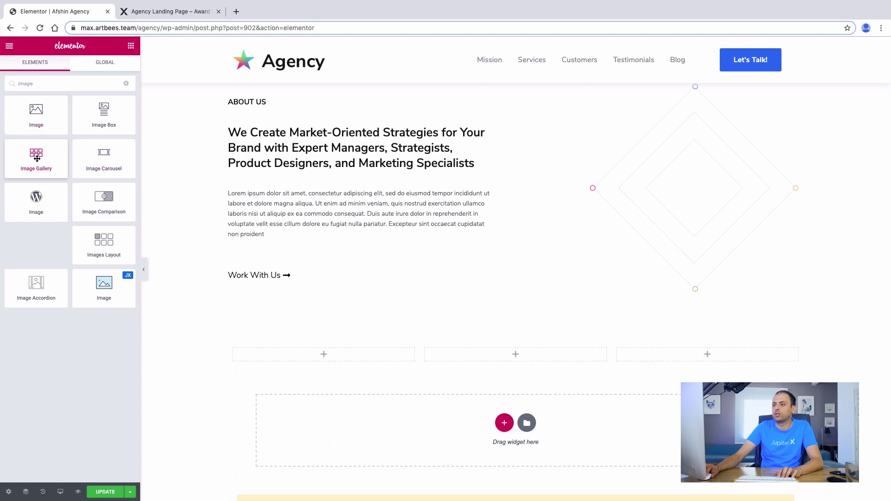
{"action": "left_click_drag", "start_coordinate": [85, 232], "coordinate": [293, 356]}
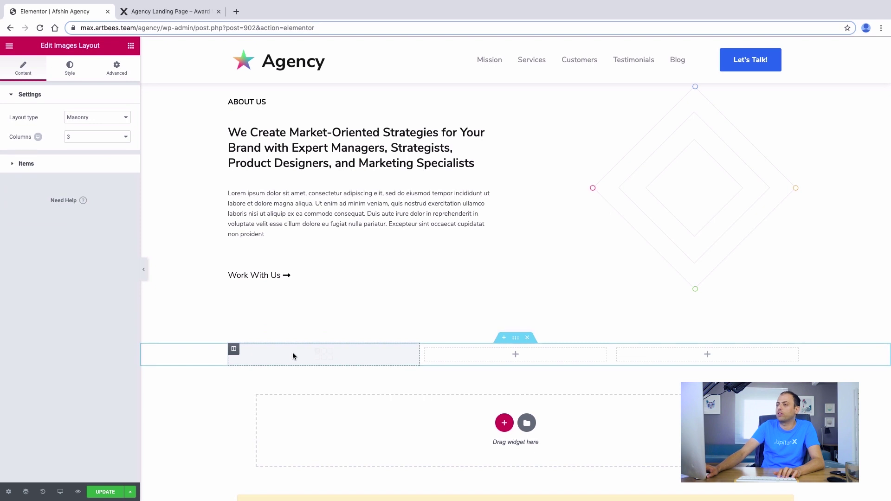
{"action": "left_click", "coordinate": [234, 348]}
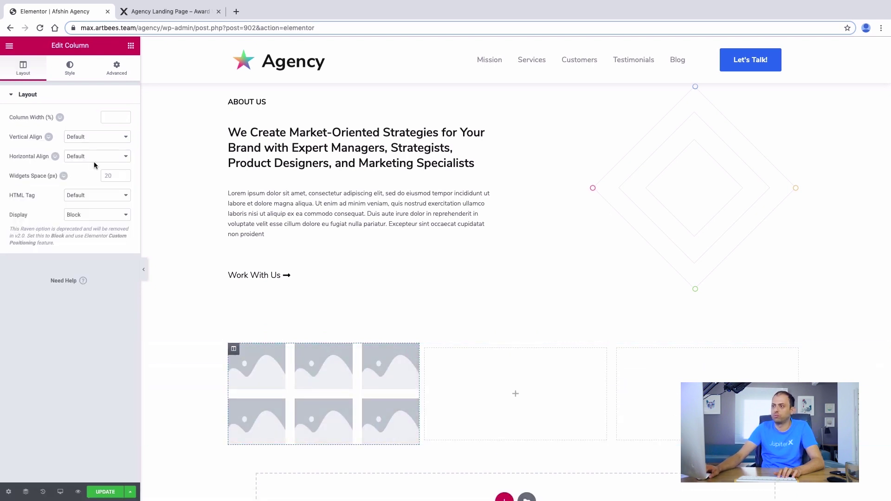
{"action": "left_click", "coordinate": [69, 73]}
{"action": "left_click", "coordinate": [12, 78]}
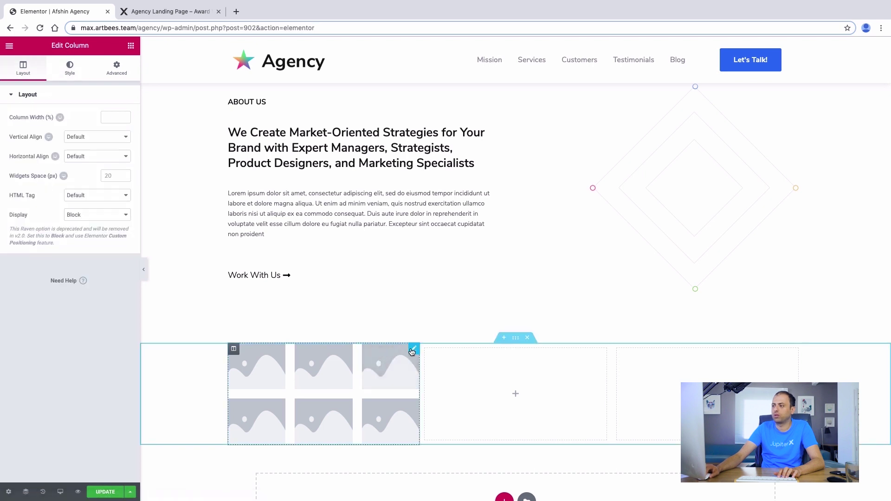
Set the Images Layout widget to 1 column and its layout type to Grid
{"action": "left_click", "coordinate": [412, 350]}
{"action": "left_click", "coordinate": [121, 139]}
{"action": "left_click", "coordinate": [95, 122]}
{"action": "left_click", "coordinate": [98, 121]}
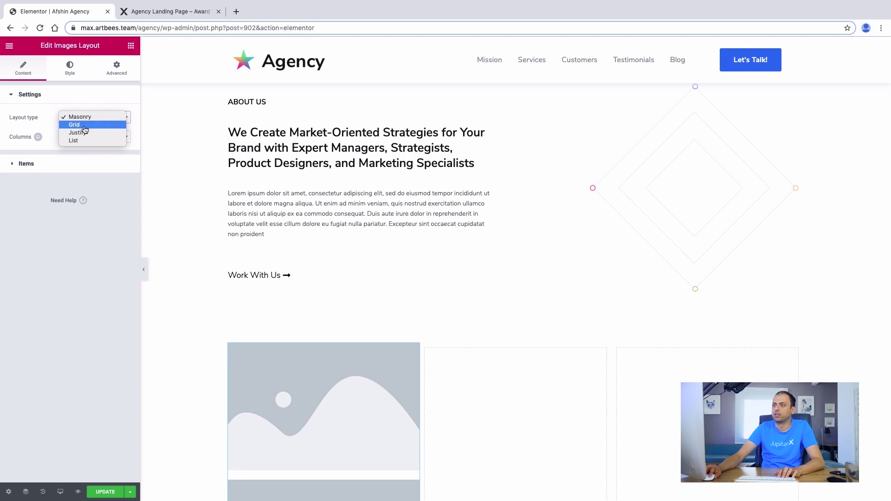
{"action": "left_click", "coordinate": [86, 126]}
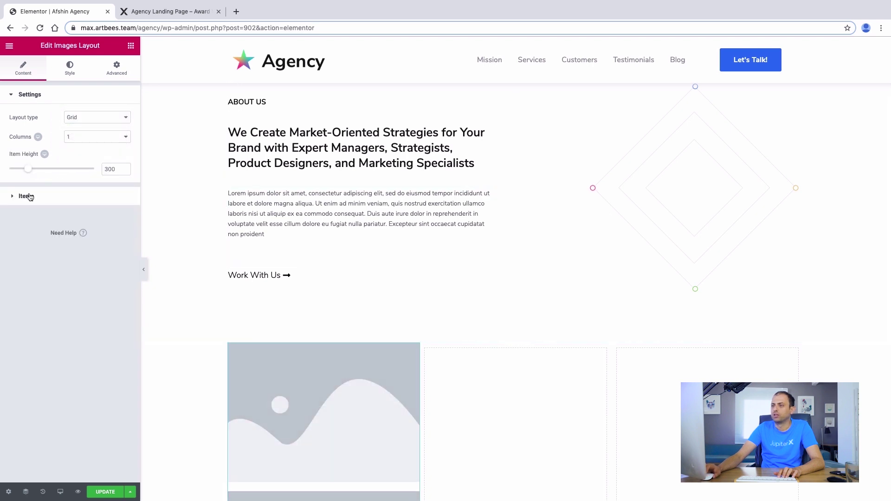
Delete items Image #2 through Image #6 from the Images Layout widget, keeping only Image #1
{"action": "left_click", "coordinate": [29, 197]}
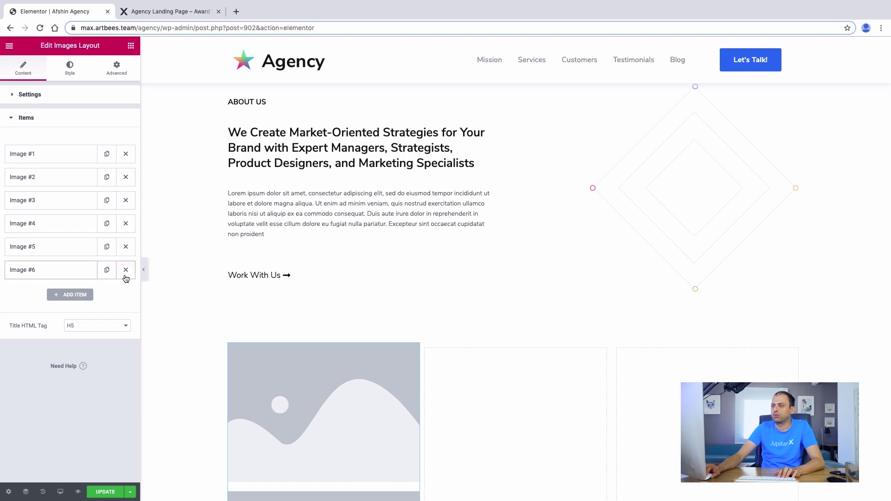
{"action": "left_click", "coordinate": [126, 270]}
{"action": "left_click", "coordinate": [126, 246]}
{"action": "left_click", "coordinate": [125, 223]}
{"action": "left_click", "coordinate": [126, 200]}
{"action": "left_click", "coordinate": [125, 177]}
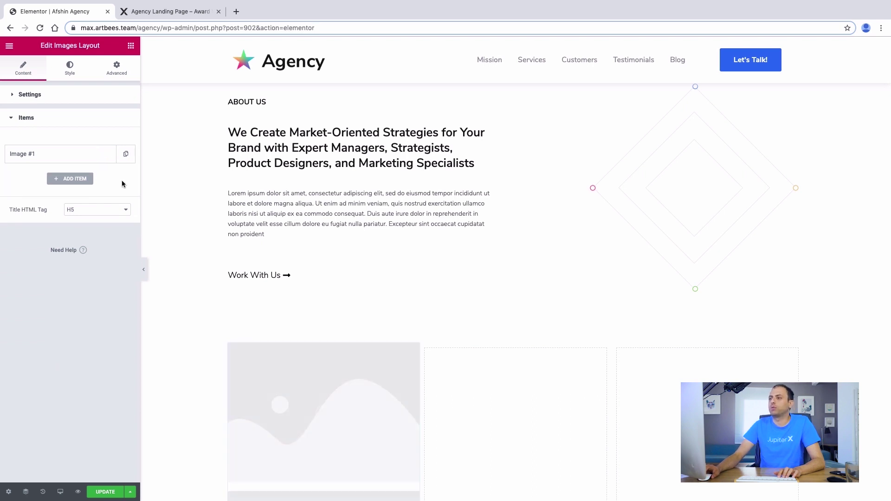
Check what opens from the remaining placeholder image on the page, then close its lightbox
{"action": "scroll", "coordinate": [327, 304], "scroll_direction": "down", "scroll_amount": 2}
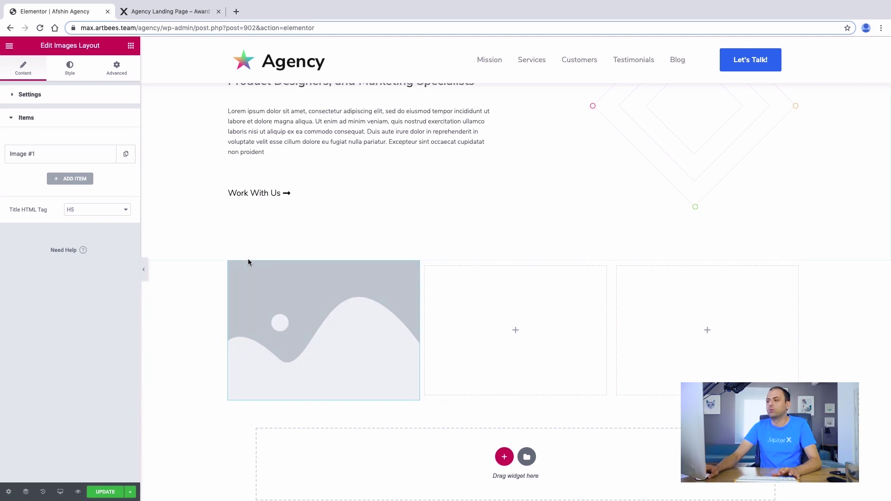
{"action": "left_click", "coordinate": [291, 289]}
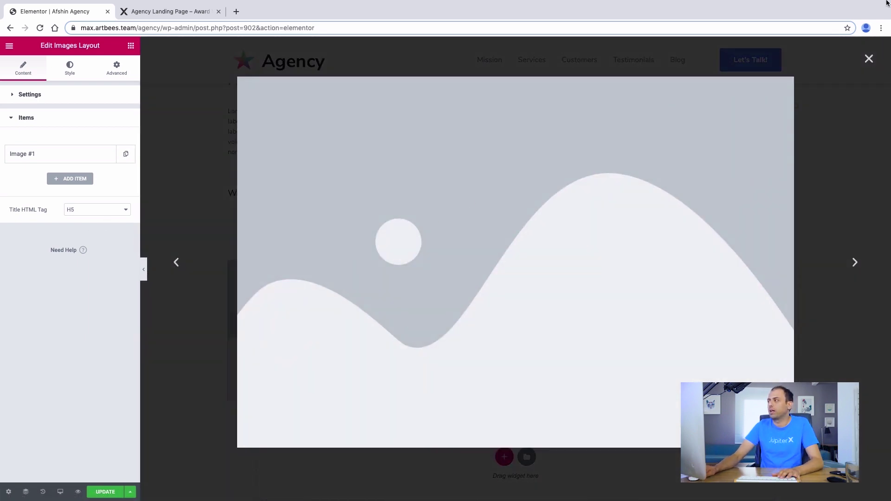
{"action": "left_click", "coordinate": [763, 65]}
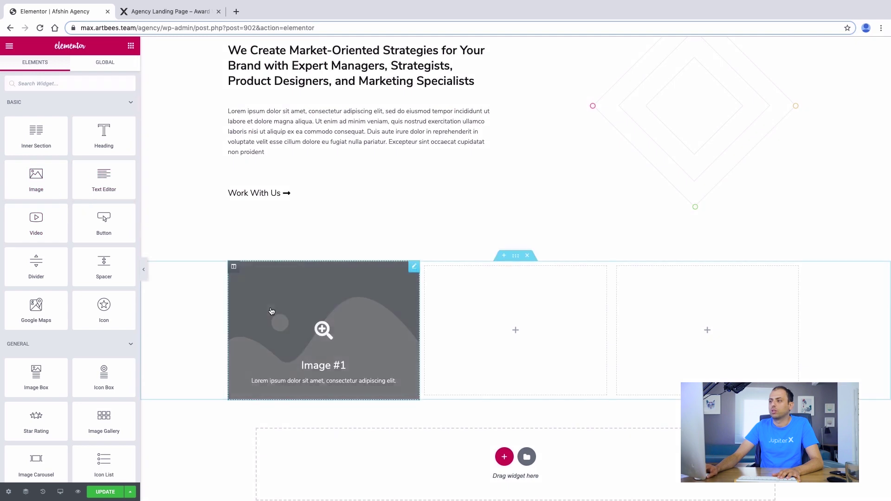
Change the link type of the Images Layout widget's Image #1 item to External
{"action": "left_click", "coordinate": [415, 266]}
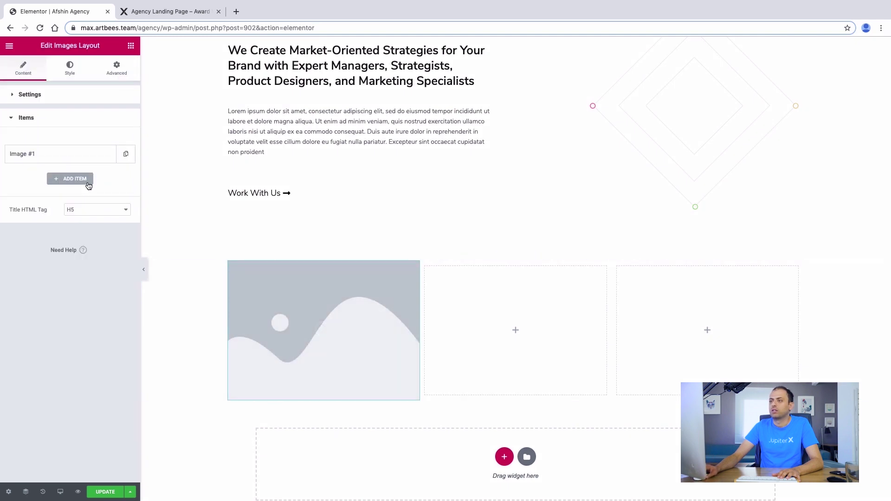
{"action": "left_click", "coordinate": [103, 163]}
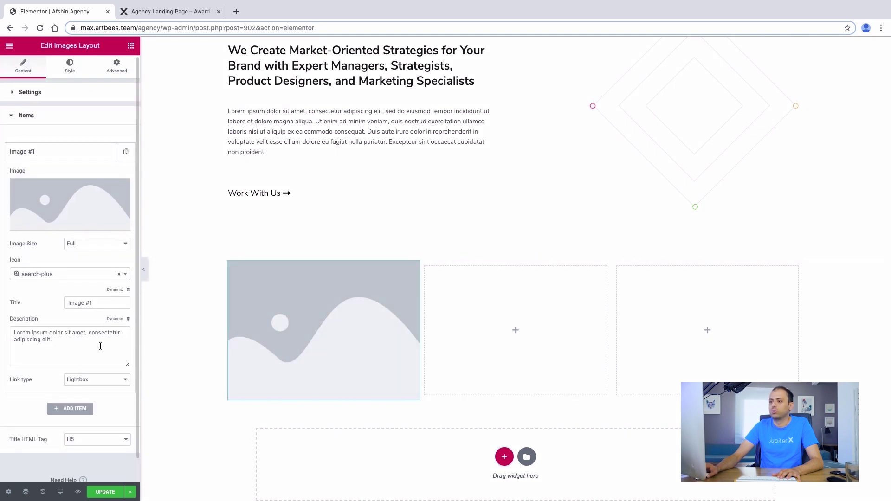
{"action": "left_click", "coordinate": [83, 379]}
{"action": "left_click", "coordinate": [84, 385]}
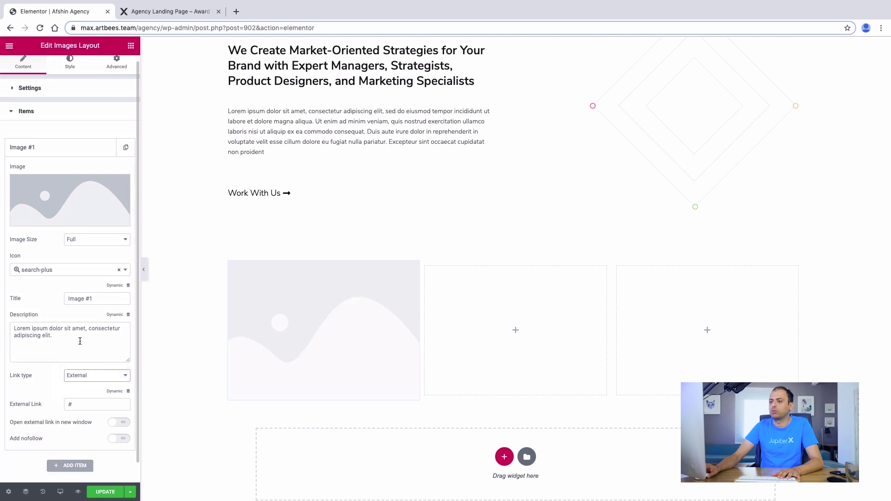
Replace Image #1's placeholder with services-1.jpg from the media library
{"action": "left_click", "coordinate": [49, 211]}
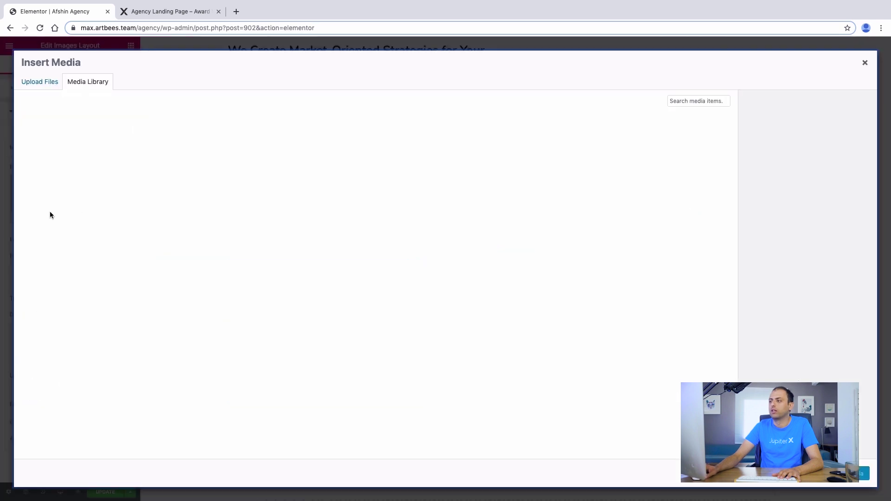
{"action": "scroll", "coordinate": [328, 179], "scroll_direction": "down", "scroll_amount": 5}
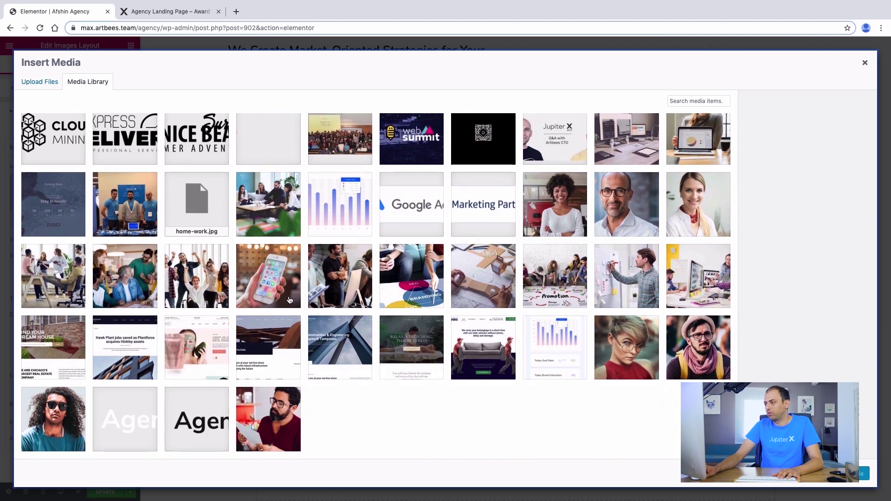
{"action": "left_click", "coordinate": [608, 280]}
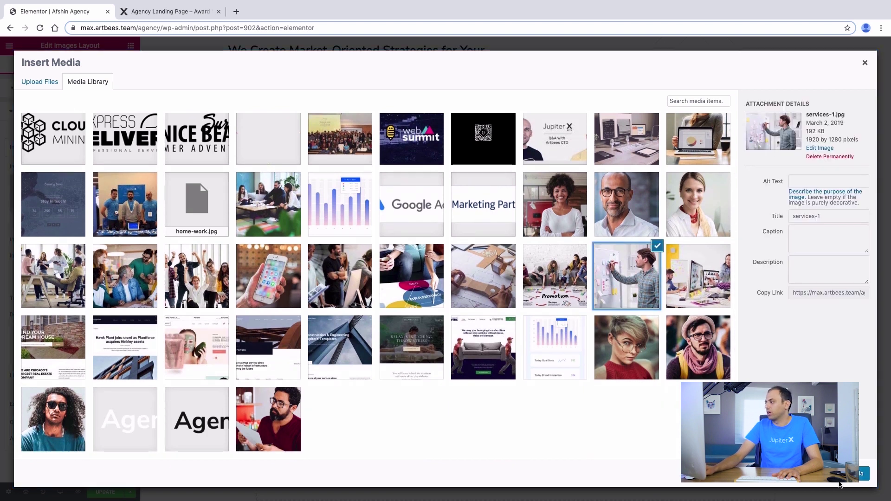
{"action": "left_click", "coordinate": [840, 483]}
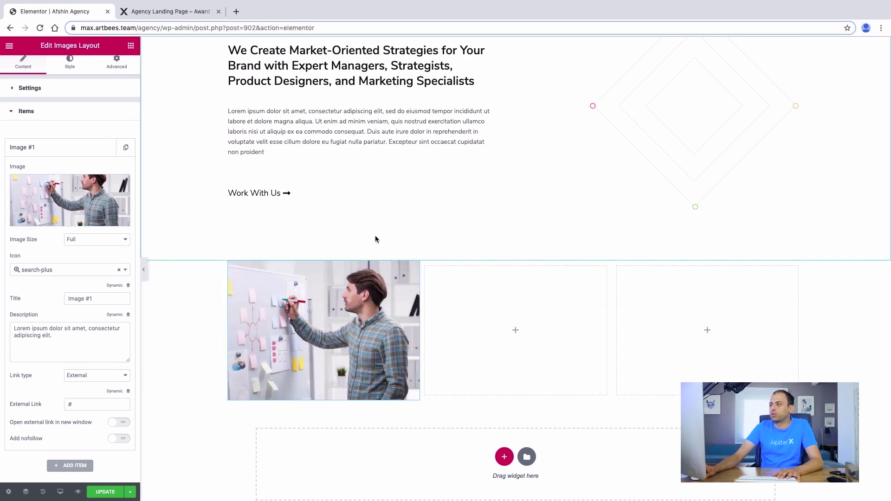
Set the first services column's margin to 20 px on all sides, leaving its padding empty
{"action": "left_click", "coordinate": [234, 266]}
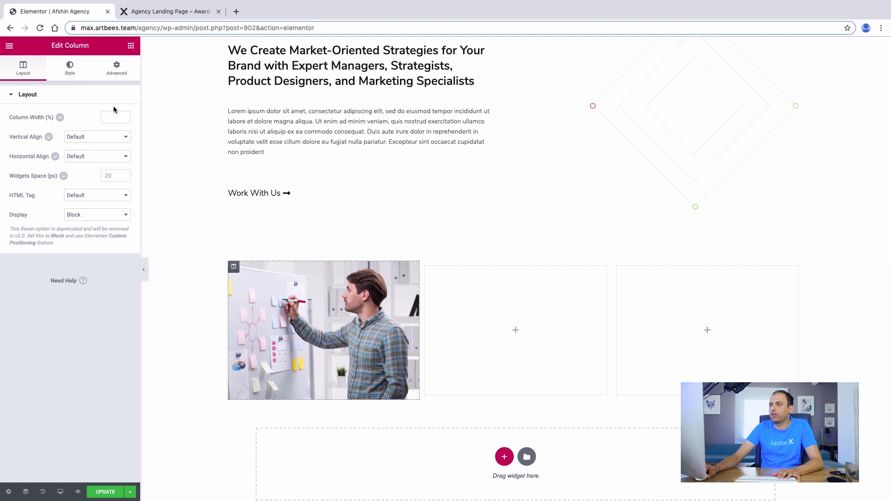
{"action": "left_click", "coordinate": [117, 69]}
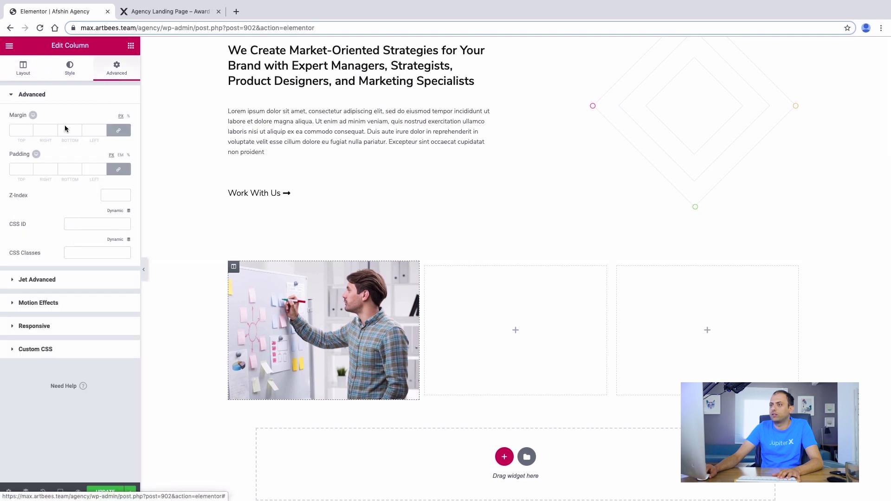
{"action": "type", "text": "25"}
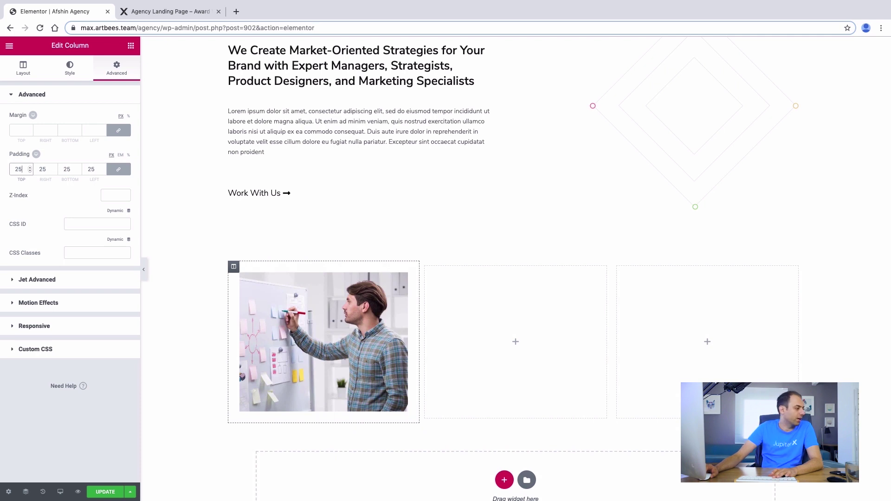
{"action": "key", "text": "BackSpace"}
{"action": "key", "text": "BackSpace"}
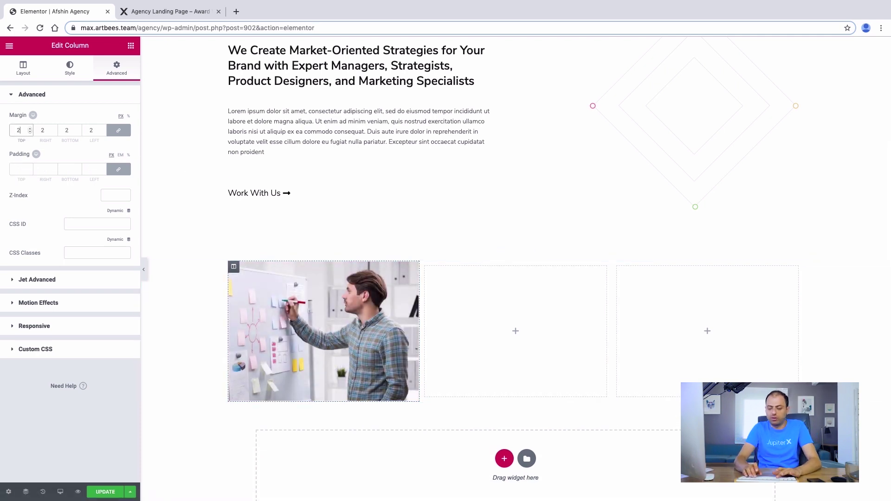
{"action": "type", "text": "20"}
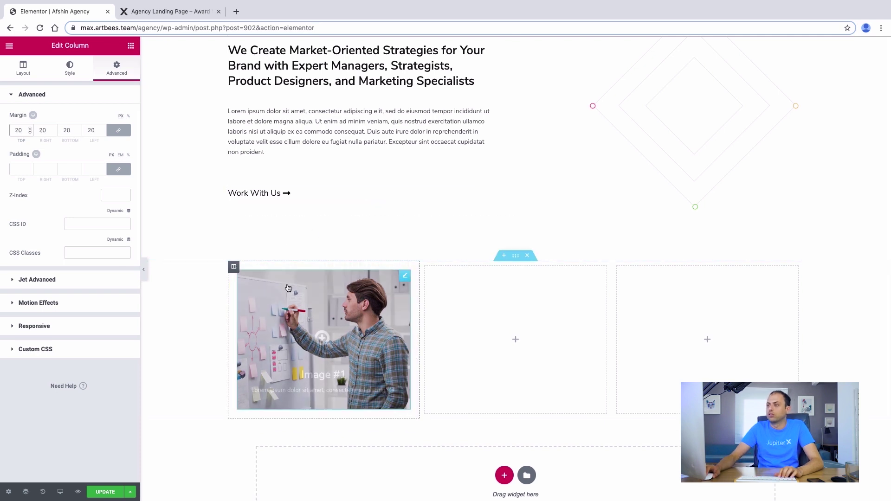
Clear the title, description and search-plus icon of the Images Layout widget's Image #1 item
{"action": "left_click", "coordinate": [342, 348]}
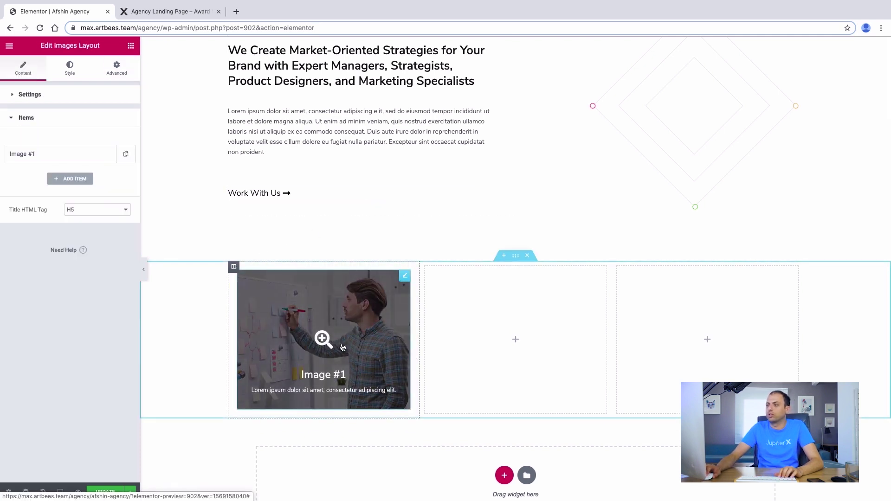
{"action": "left_click", "coordinate": [75, 158]}
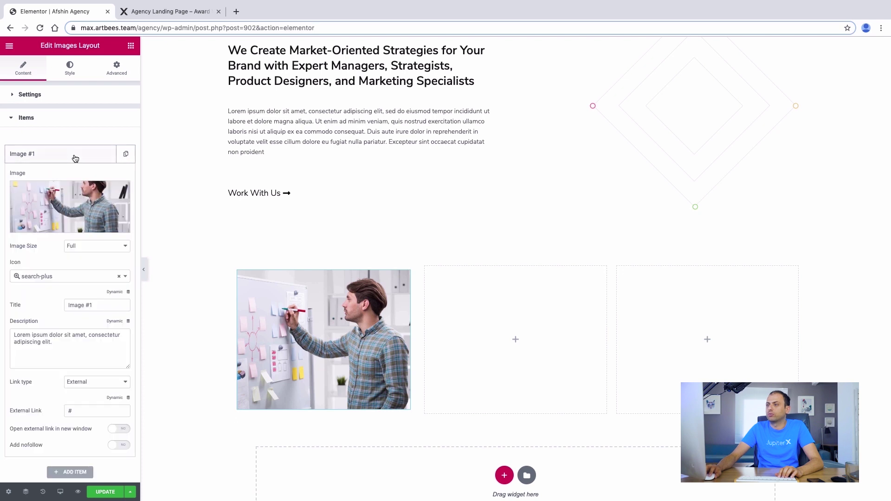
{"action": "scroll", "coordinate": [86, 278], "scroll_direction": "down", "scroll_amount": 4}
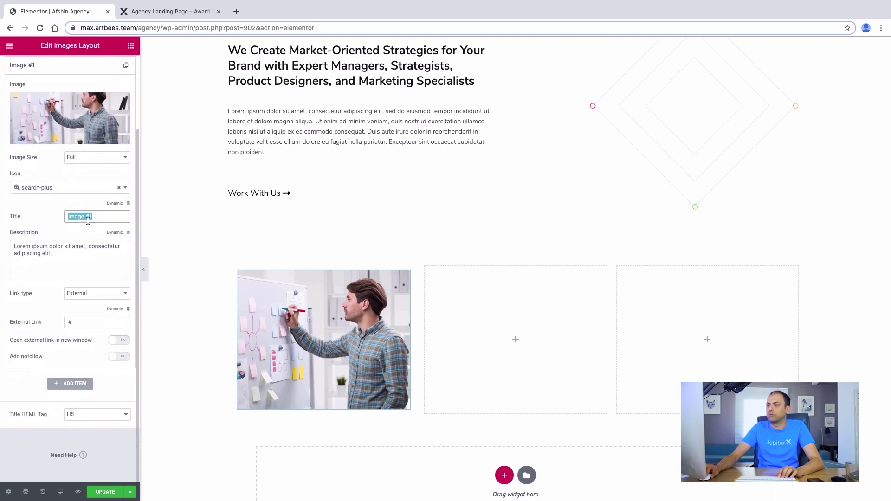
{"action": "key", "text": "BackSpace"}
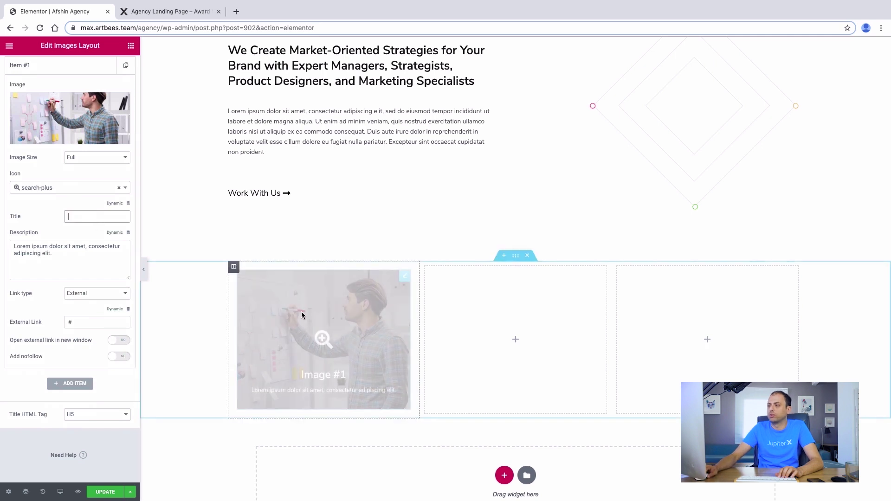
{"action": "left_click_drag", "start_coordinate": [14, 246], "coordinate": [45, 257]}
{"action": "key", "text": "BackSpace"}
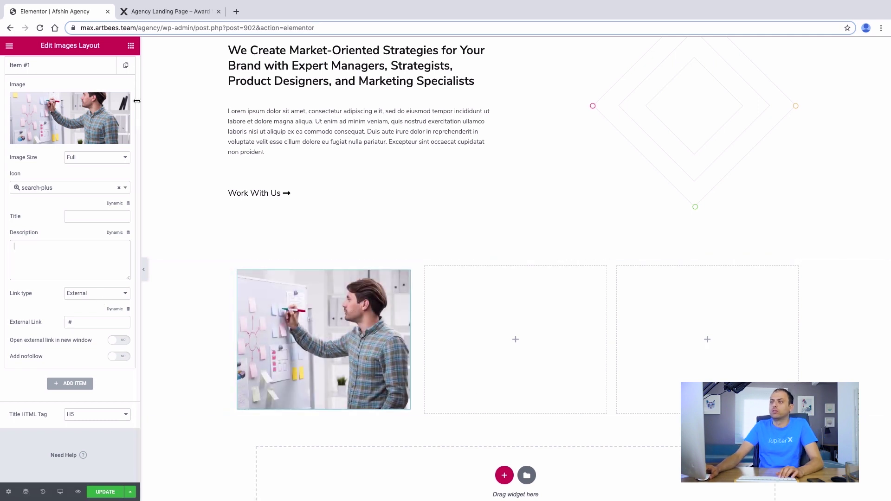
{"action": "scroll", "coordinate": [122, 120], "scroll_direction": "up", "scroll_amount": 2}
{"action": "scroll", "coordinate": [96, 140], "scroll_direction": "down", "scroll_amount": 2}
{"action": "left_click", "coordinate": [119, 235]}
{"action": "left_click", "coordinate": [90, 222]}
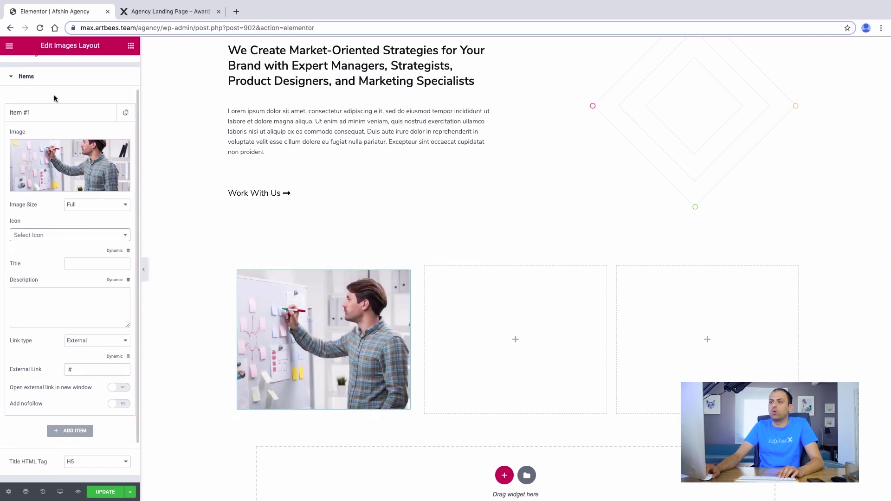
Reduce the Images Layout widget's item height to 185 and compare it with the reference page
{"action": "scroll", "coordinate": [54, 97], "scroll_direction": "up", "scroll_amount": 2}
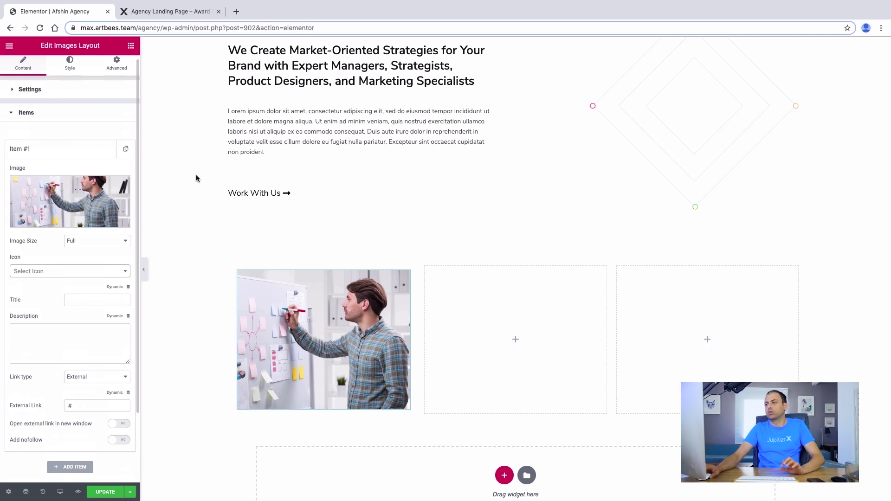
{"action": "scroll", "coordinate": [31, 96], "scroll_direction": "up", "scroll_amount": 1}
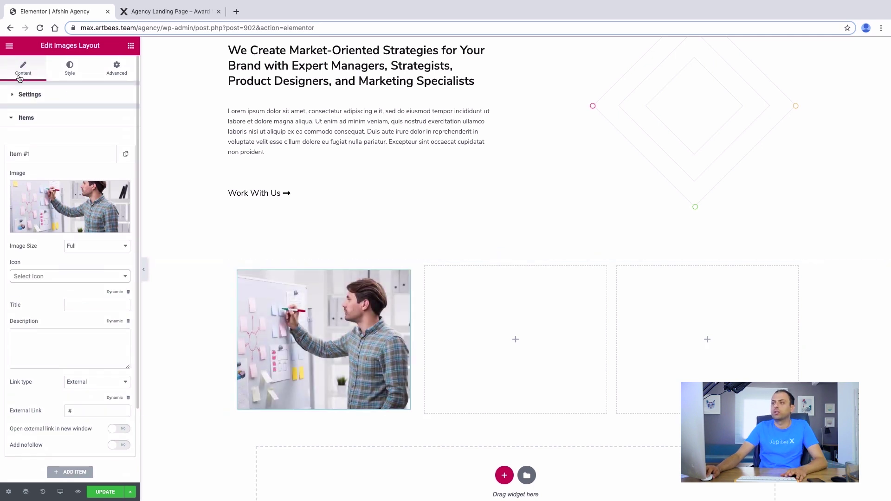
{"action": "left_click", "coordinate": [31, 95]}
{"action": "left_click_drag", "start_coordinate": [28, 174], "coordinate": [18, 175]}
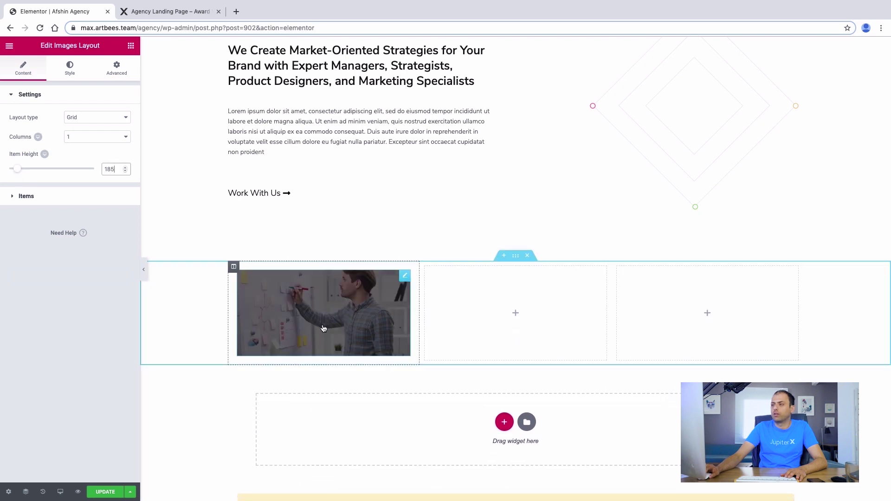
{"action": "left_click", "coordinate": [148, 12]}
{"action": "left_click", "coordinate": [73, 13]}
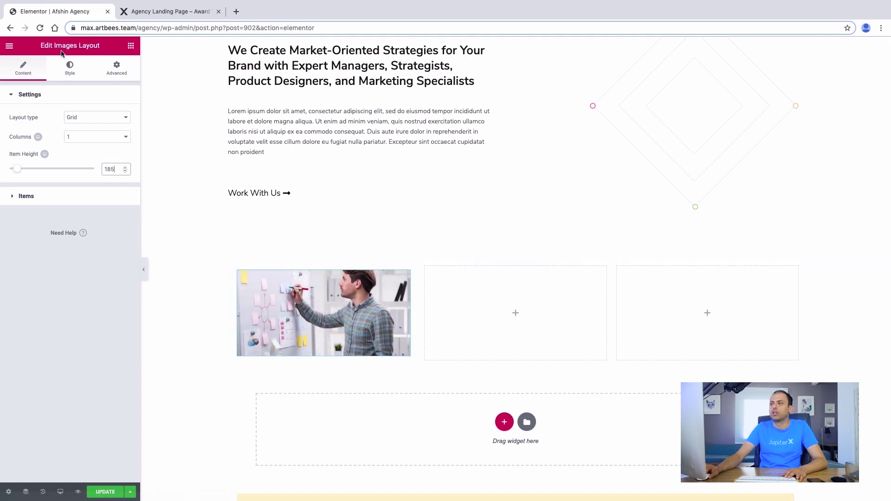
Give the Images Layout widget's overlay a classic background in color #114cbd with an opacity of 0.5
{"action": "left_click", "coordinate": [71, 68]}
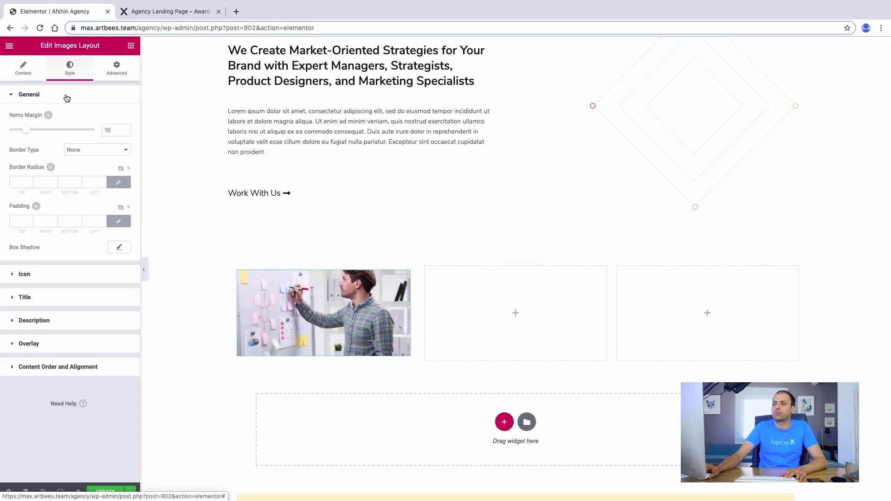
{"action": "left_click", "coordinate": [54, 344]}
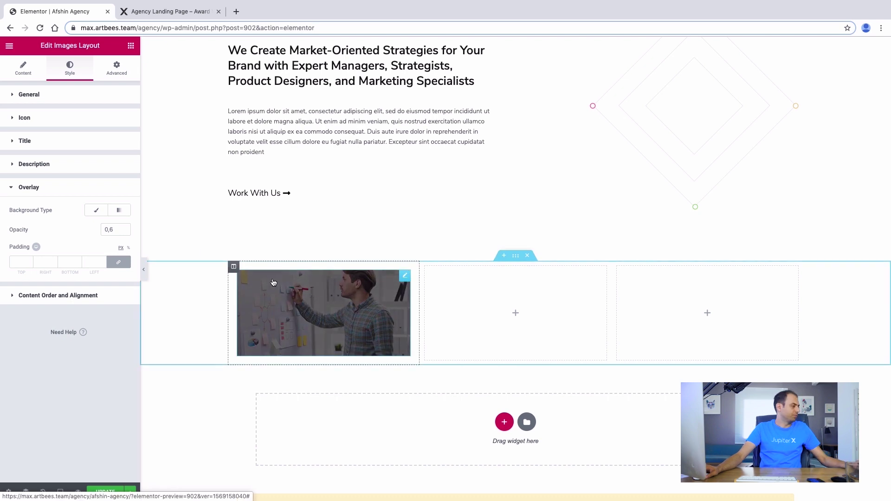
{"action": "left_click", "coordinate": [96, 211]}
{"action": "left_click", "coordinate": [34, 230]}
{"action": "type", "text": "114cbd"}
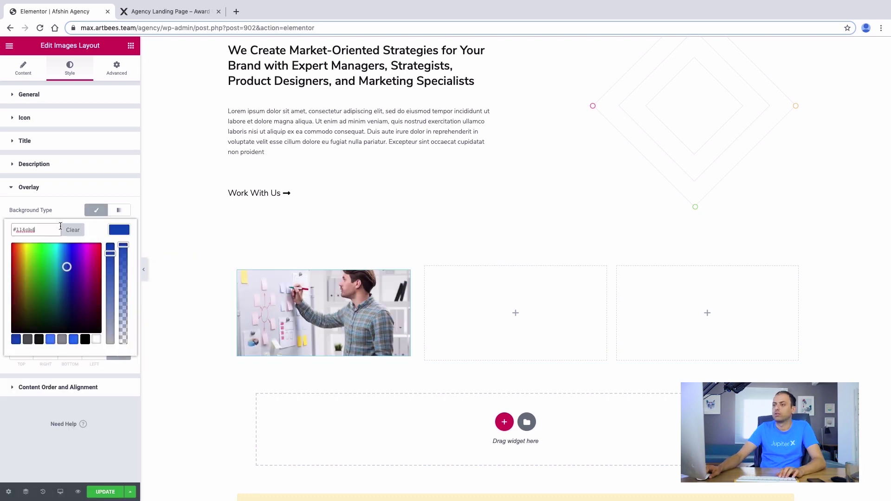
{"action": "left_click", "coordinate": [64, 211]}
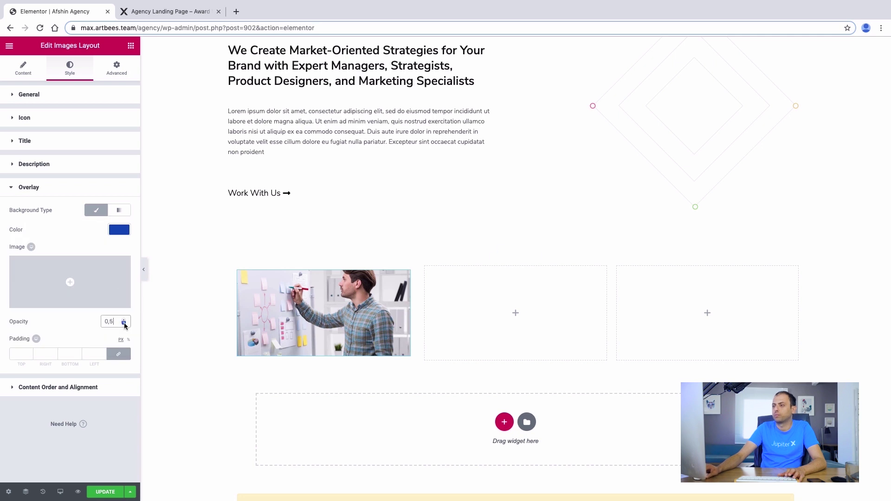
{"action": "left_click", "coordinate": [124, 323]}
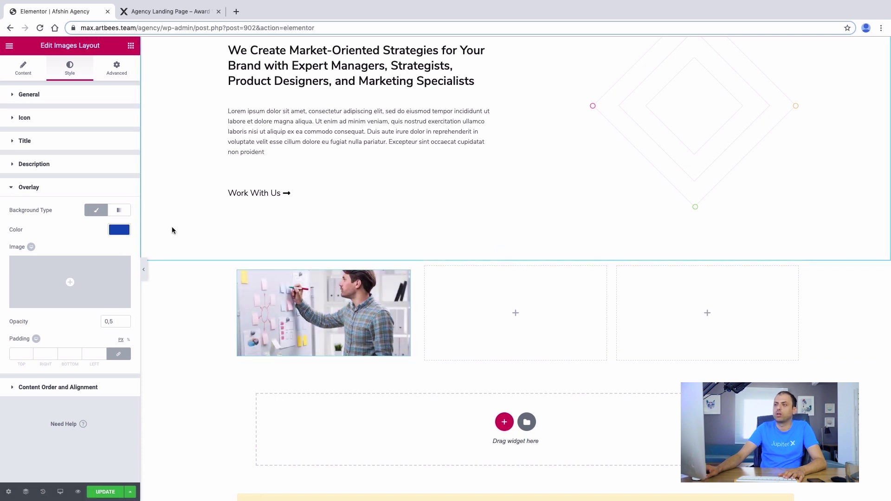
Add a Jupiter X Heading widget and a Text Editor widget below the image in the first column
{"action": "left_click", "coordinate": [131, 46]}
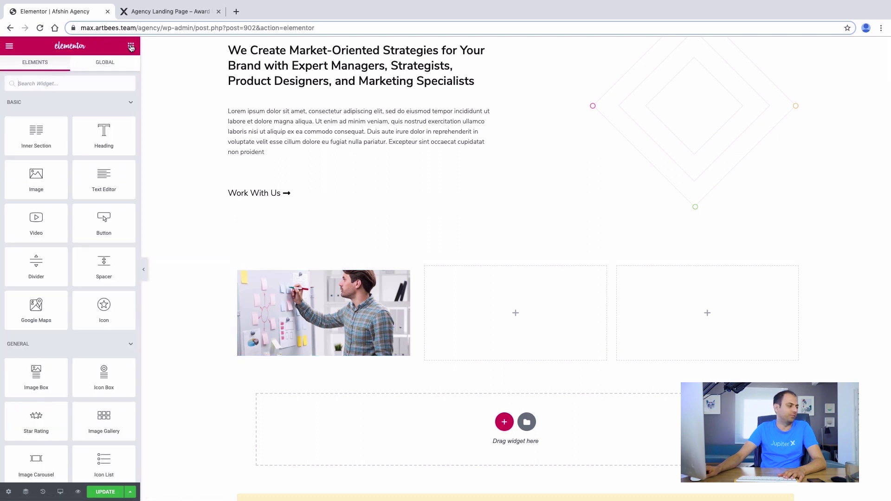
{"action": "type", "text": "head"}
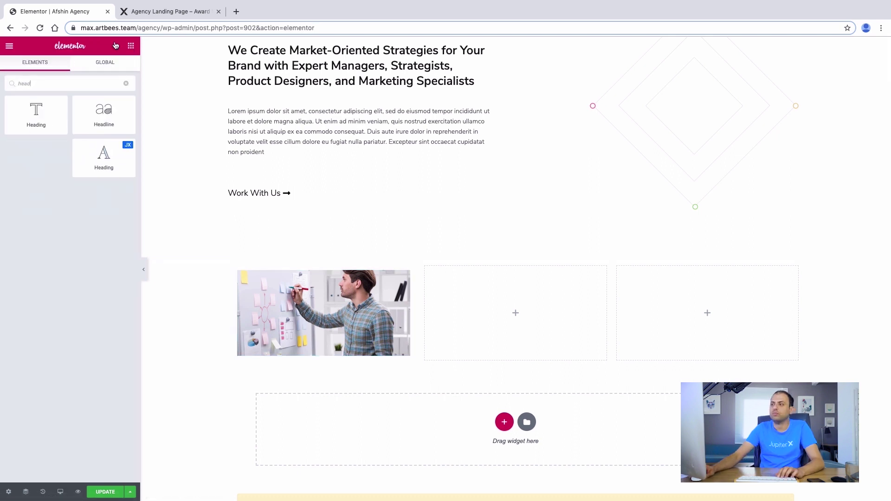
{"action": "left_click_drag", "start_coordinate": [125, 163], "coordinate": [327, 364]}
{"action": "left_click", "coordinate": [131, 46]}
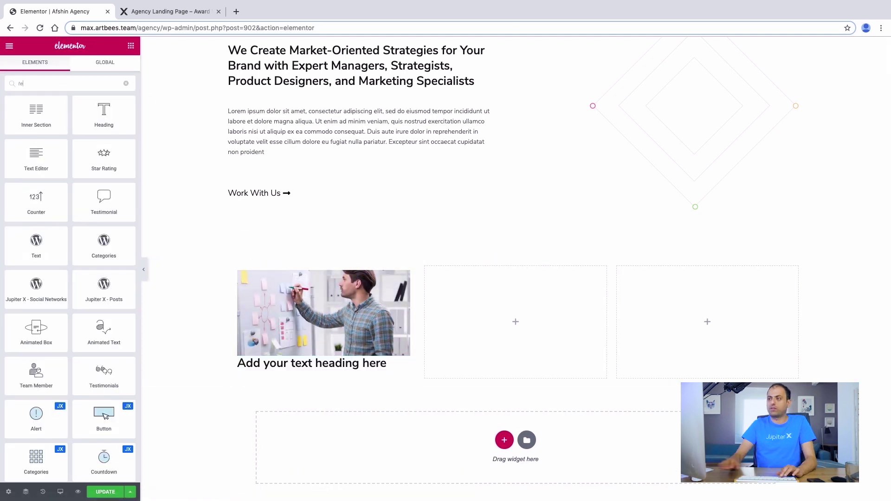
{"action": "type", "text": "tex"}
{"action": "left_click_drag", "start_coordinate": [108, 112], "coordinate": [274, 378]}
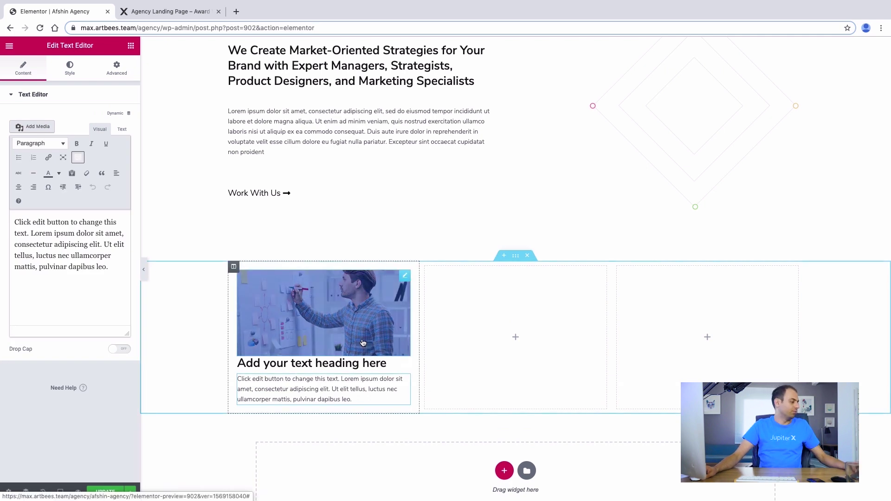
Insert a Spacer widget between the image and the heading in the first column
{"action": "left_click", "coordinate": [376, 364]}
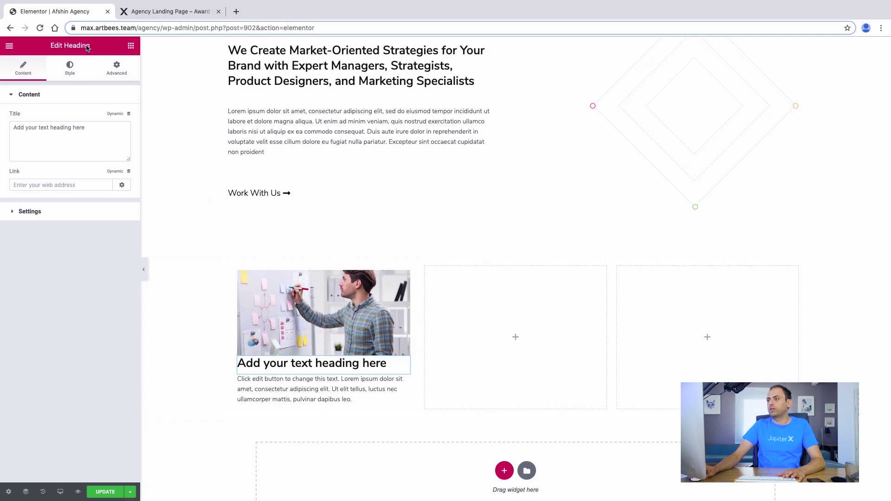
{"action": "left_click", "coordinate": [130, 46]}
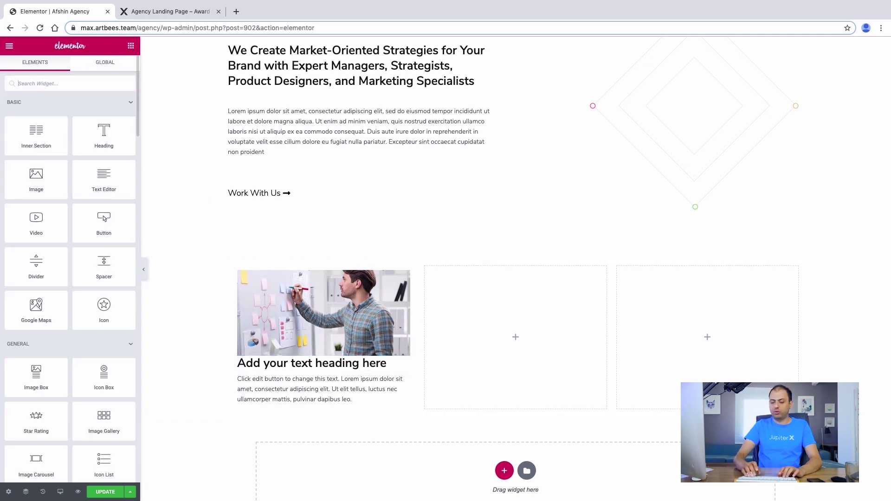
{"action": "type", "text": "space"}
{"action": "left_click_drag", "start_coordinate": [22, 125], "coordinate": [280, 362]}
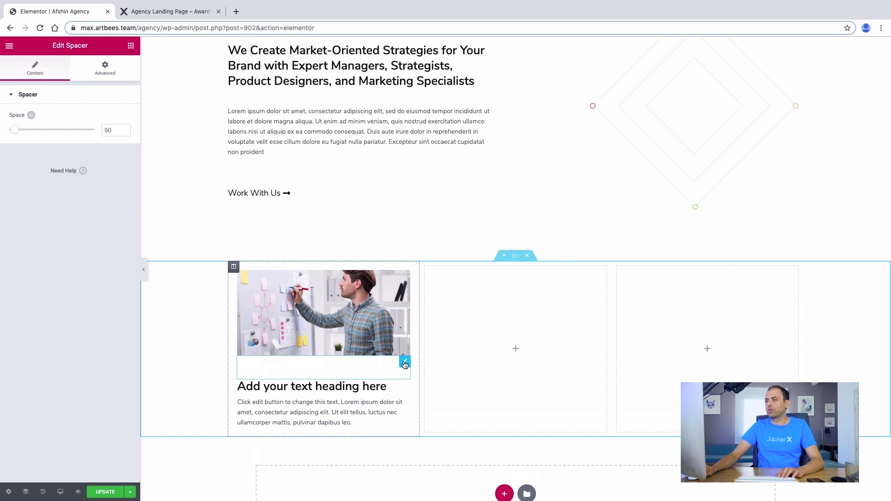
Set the Spacer widget's space to 40
{"action": "left_click", "coordinate": [115, 127]}
{"action": "key", "text": "Down"}
{"action": "key", "text": "Down"}
{"action": "key", "text": "Down"}
{"action": "key", "text": "Down"}
{"action": "key", "text": "Down"}
{"action": "key", "text": "Down"}
{"action": "key", "text": "Down"}
{"action": "key", "text": "Down"}
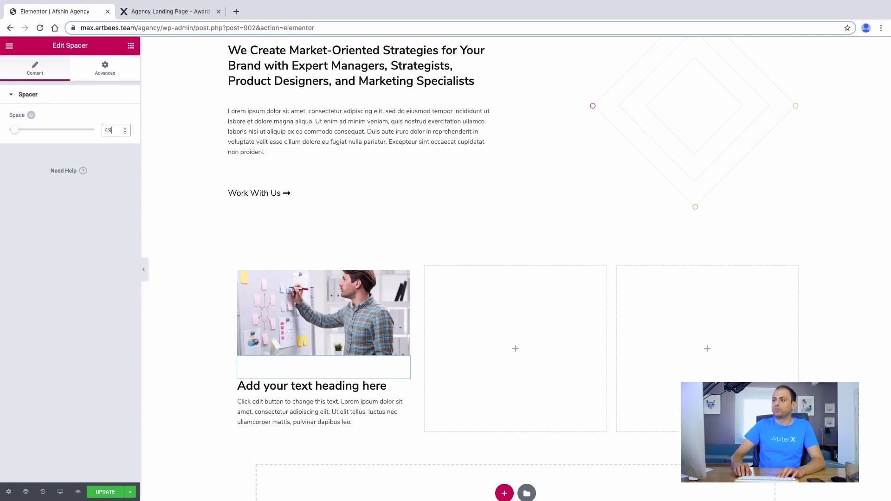
{"action": "key", "text": "Down"}
{"action": "key", "text": "Down"}
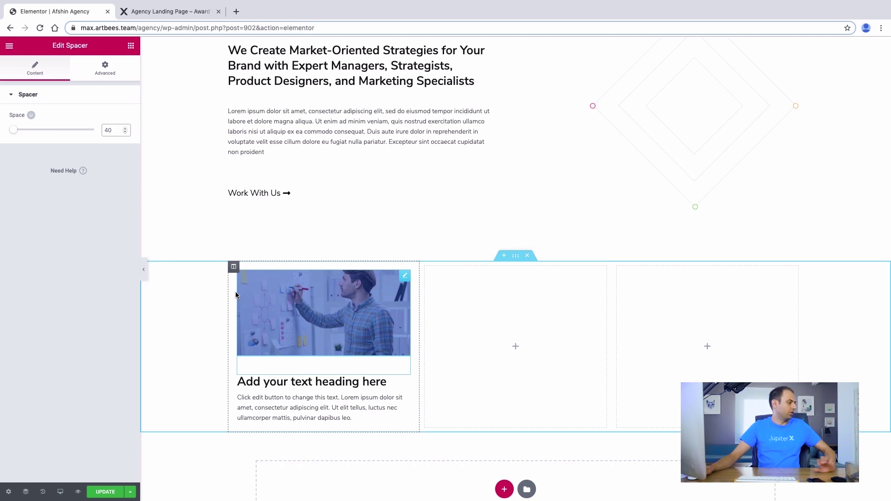
Set the first column heading's bottom padding to 20 px with the other sides at 0
{"action": "left_click", "coordinate": [312, 382]}
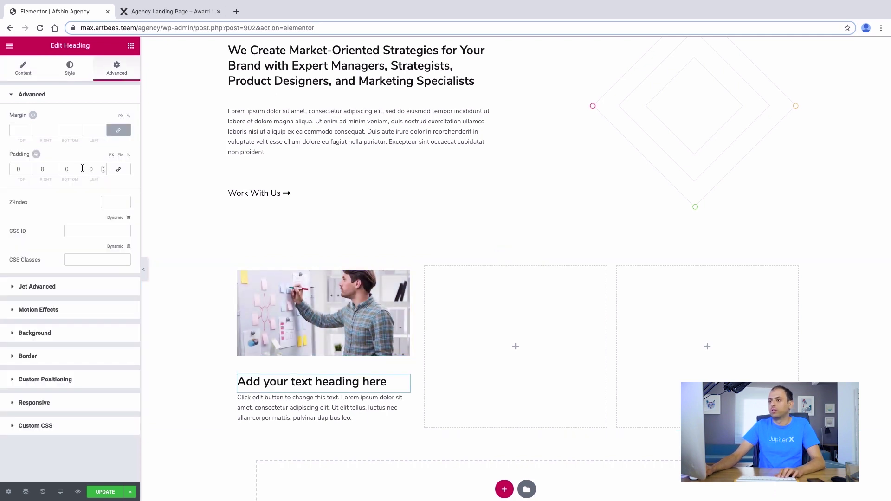
{"action": "scroll", "coordinate": [80, 169], "scroll_direction": "up", "scroll_amount": 13}
{"action": "scroll", "coordinate": [80, 169], "scroll_direction": "up", "scroll_amount": 9}
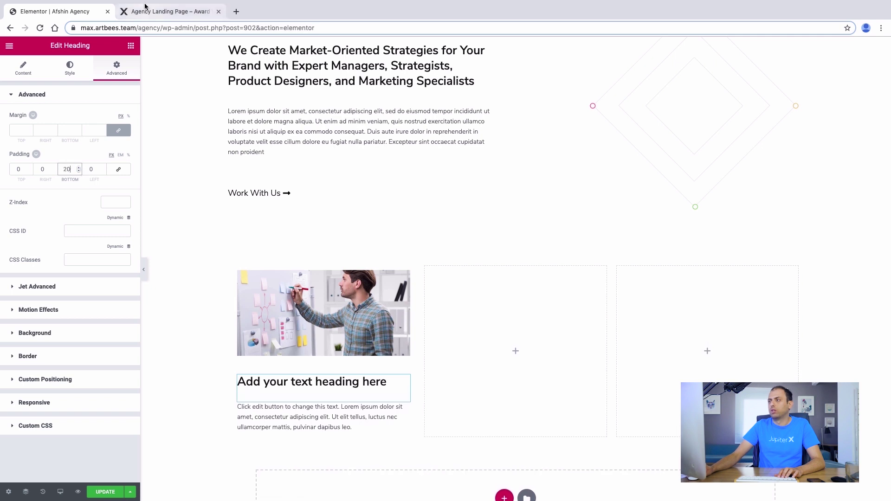
Copy the "Strategy Management" title from the reference page and use it to replace the first column heading's placeholder text
{"action": "left_click", "coordinate": [145, 7]}
{"action": "left_click_drag", "start_coordinate": [271, 284], "coordinate": [170, 285]}
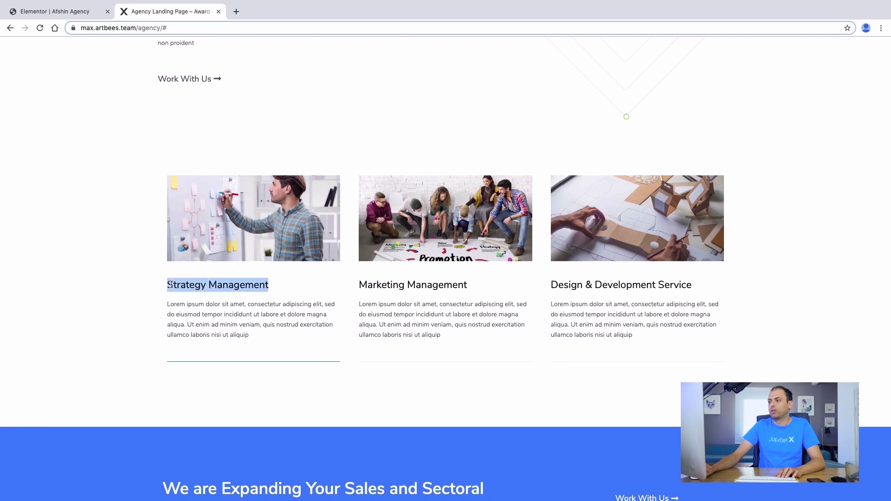
{"action": "right_click", "coordinate": [189, 283]}
{"action": "left_click", "coordinate": [206, 302]}
{"action": "left_click", "coordinate": [77, 7]}
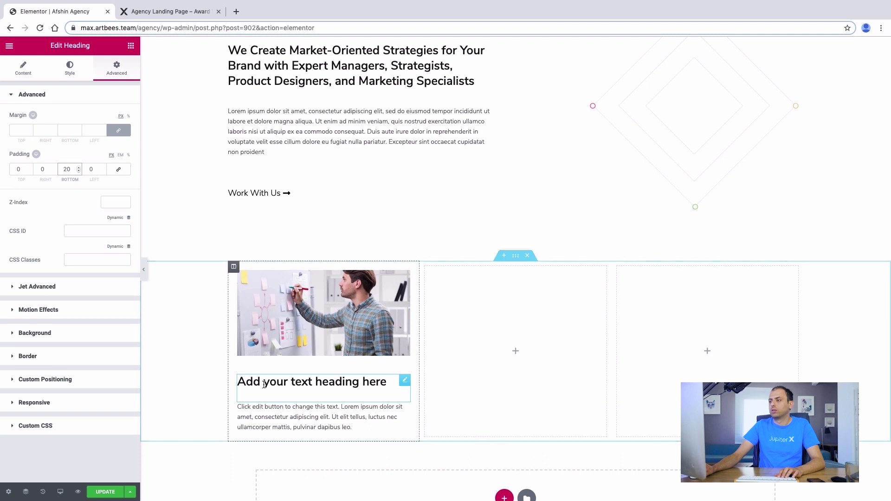
{"action": "left_click", "coordinate": [34, 70]}
{"action": "left_click_drag", "start_coordinate": [87, 128], "coordinate": [0, 130]}
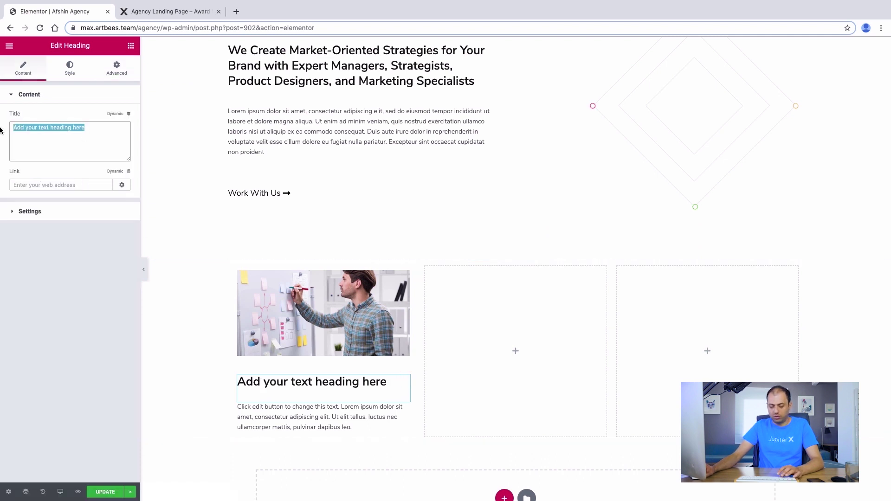
{"action": "key", "text": "super+v"}
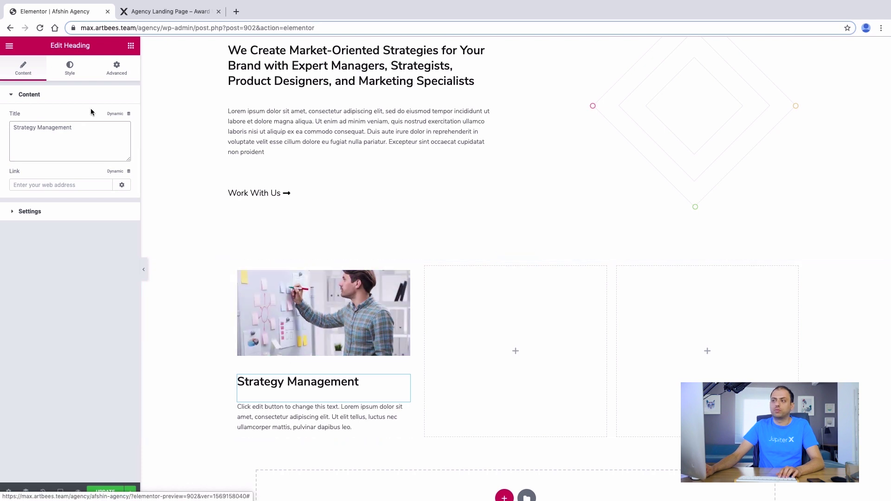
Set the first column heading's font size to 21 px, comparing it with the reference page
{"action": "left_click", "coordinate": [69, 65]}
{"action": "left_click", "coordinate": [116, 137]}
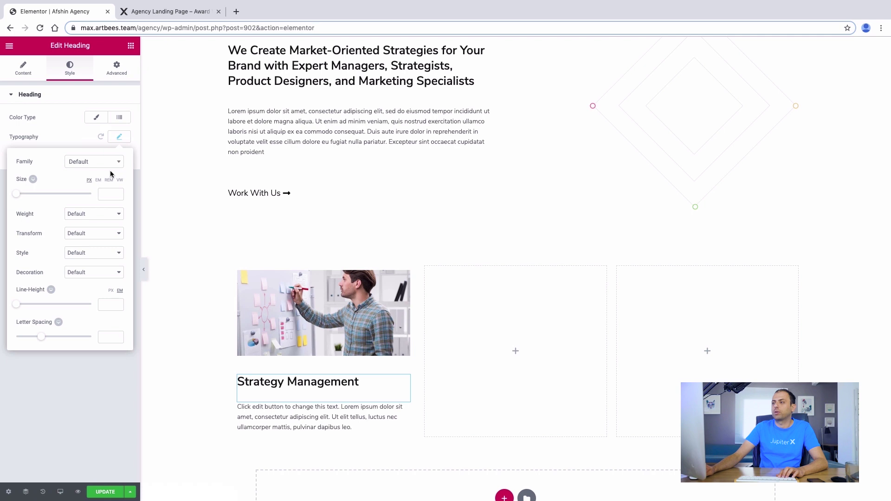
{"action": "left_click", "coordinate": [114, 192]}
{"action": "type", "text": "1"}
{"action": "left_click", "coordinate": [21, 195]}
{"action": "left_click_drag", "start_coordinate": [23, 195], "coordinate": [25, 200]}
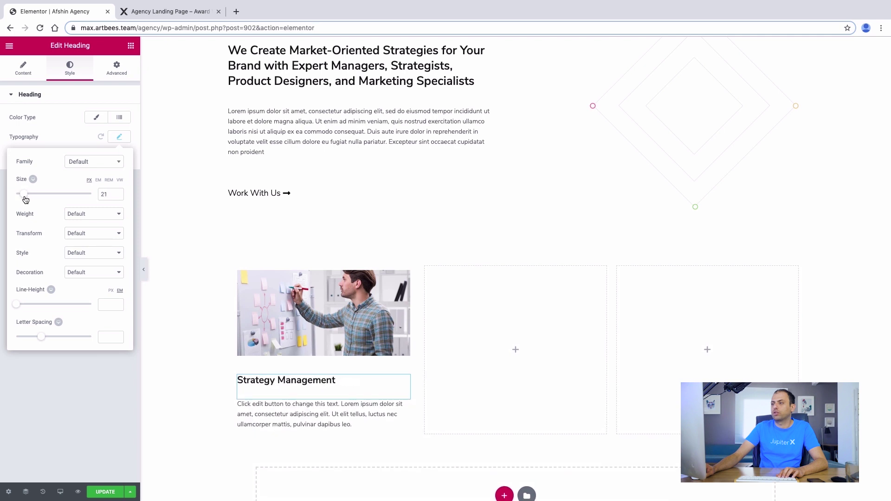
{"action": "left_click", "coordinate": [146, 18]}
{"action": "left_click", "coordinate": [78, 17]}
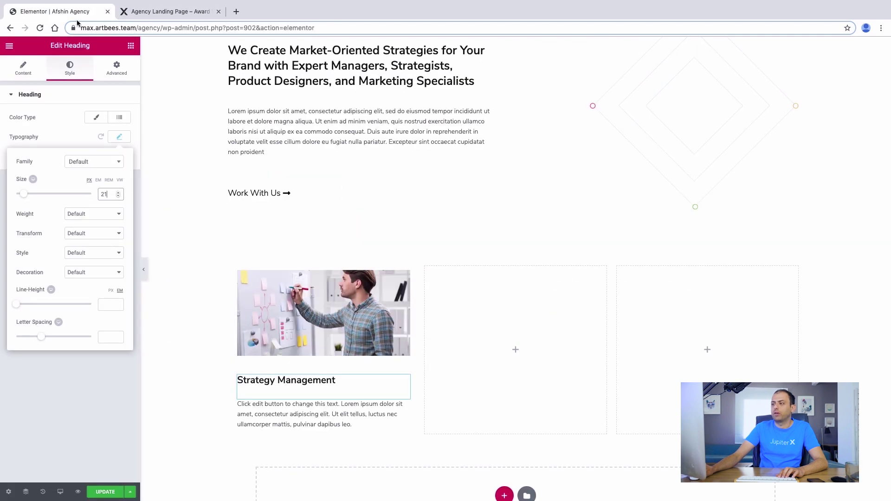
Copy the lorem ipsum paragraph under "Strategy Management" on the reference page and use it to replace the first column's placeholder text
{"action": "scroll", "coordinate": [318, 406], "scroll_direction": "down", "scroll_amount": 1}
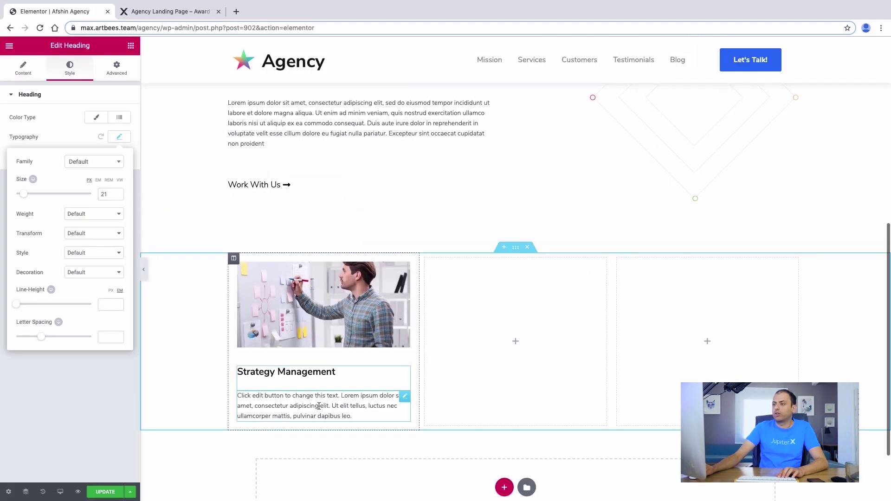
{"action": "left_click", "coordinate": [319, 406]}
{"action": "left_click_drag", "start_coordinate": [284, 348], "coordinate": [168, 308]}
{"action": "right_click", "coordinate": [181, 312]}
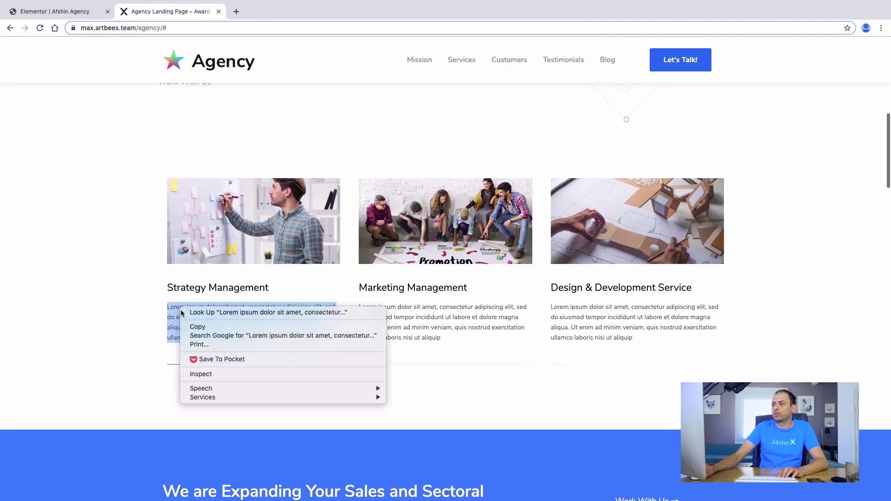
{"action": "left_click", "coordinate": [197, 327]}
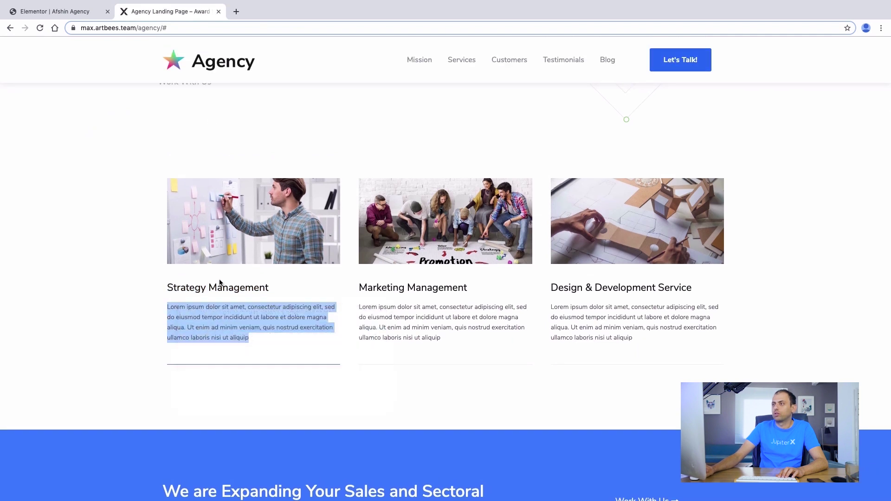
{"action": "left_click", "coordinate": [50, 11]}
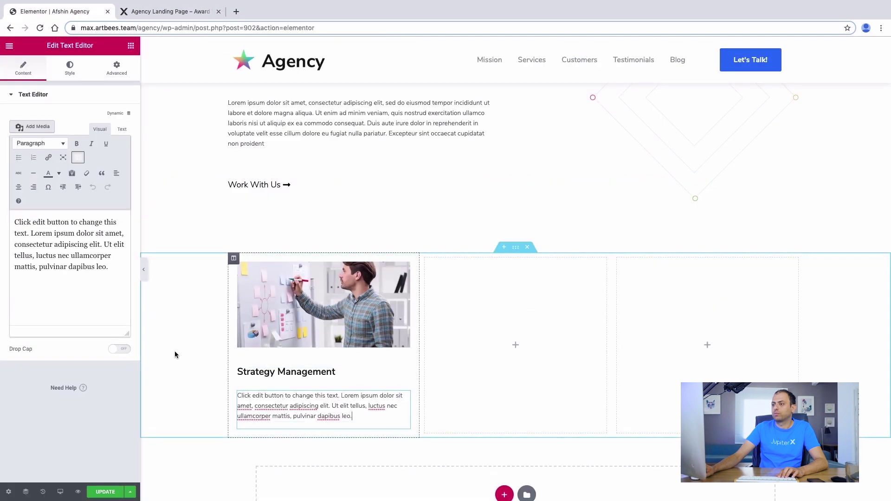
{"action": "left_click_drag", "start_coordinate": [126, 273], "coordinate": [15, 221]}
{"action": "right_click", "coordinate": [41, 246]}
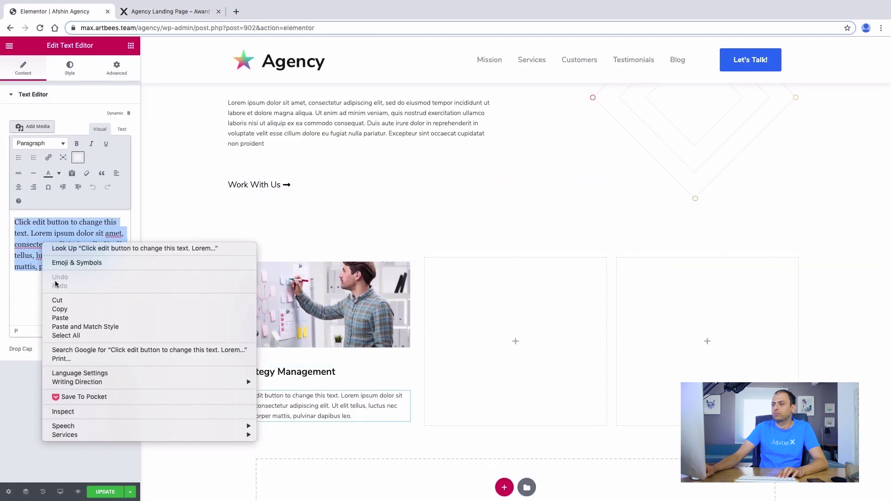
{"action": "left_click", "coordinate": [60, 318]}
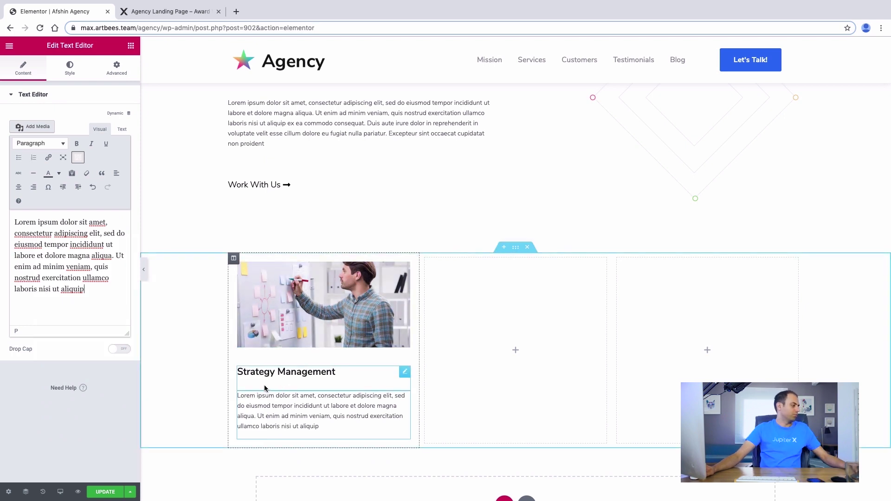
Set the first column paragraph's line height to 1.6 em, checking it against the reference page
{"action": "left_click", "coordinate": [69, 74]}
{"action": "left_click", "coordinate": [111, 157]}
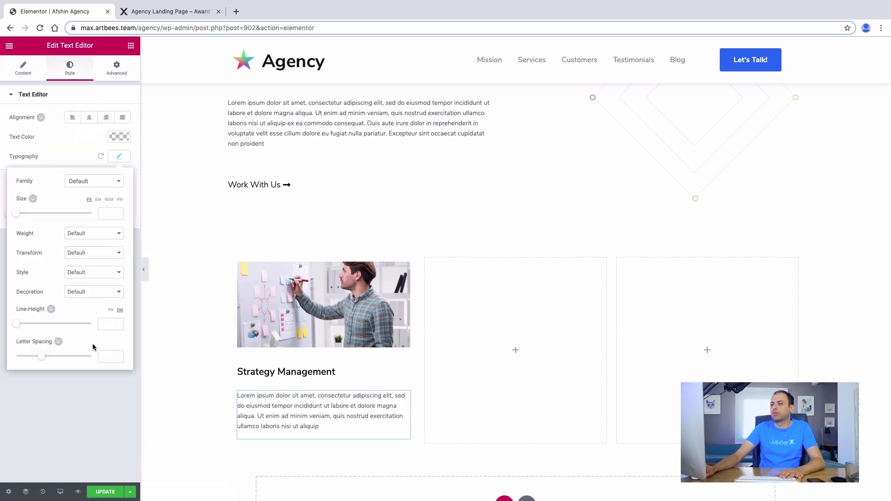
{"action": "left_click_drag", "start_coordinate": [20, 328], "coordinate": [29, 328]}
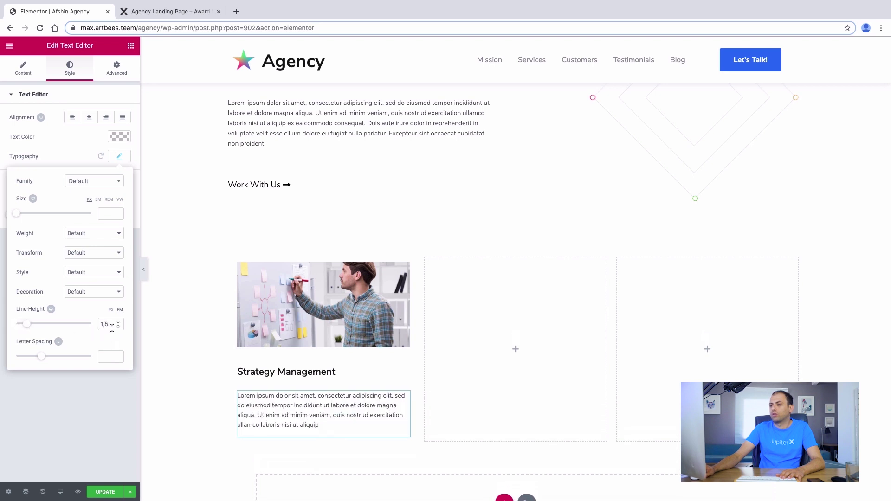
{"action": "left_click", "coordinate": [118, 324]}
{"action": "left_click", "coordinate": [175, 17]}
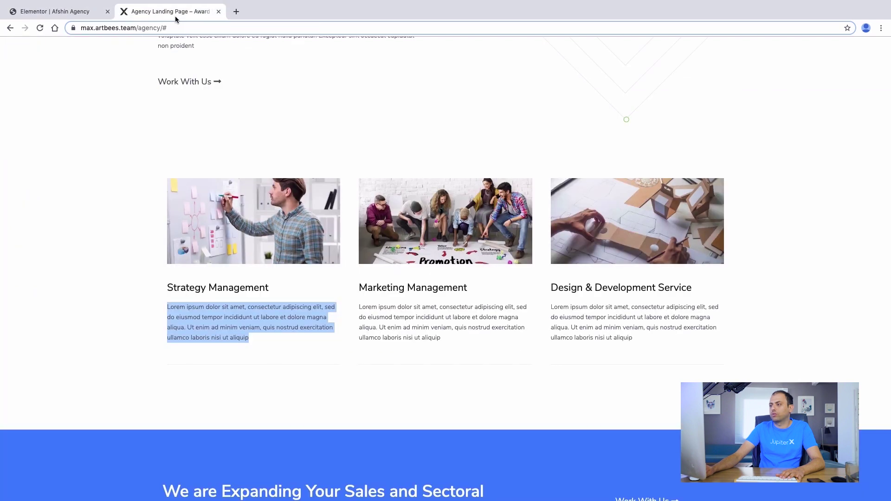
{"action": "left_click", "coordinate": [89, 18]}
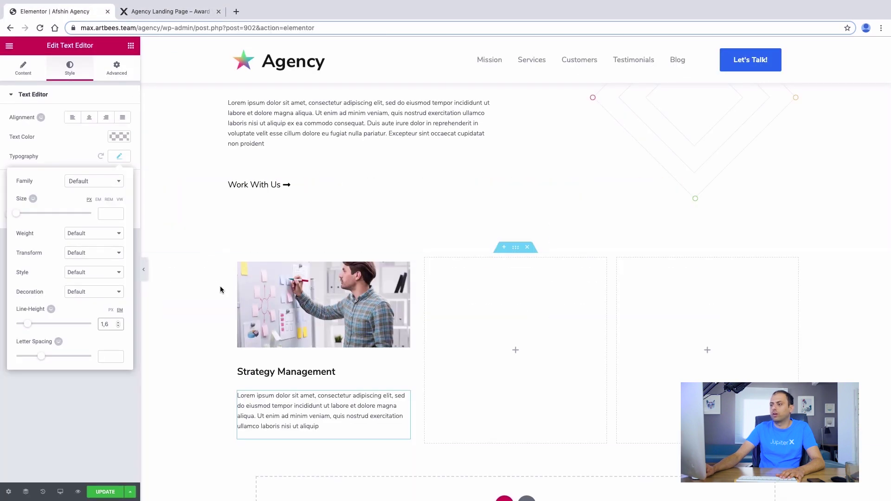
{"action": "left_click", "coordinate": [48, 160]}
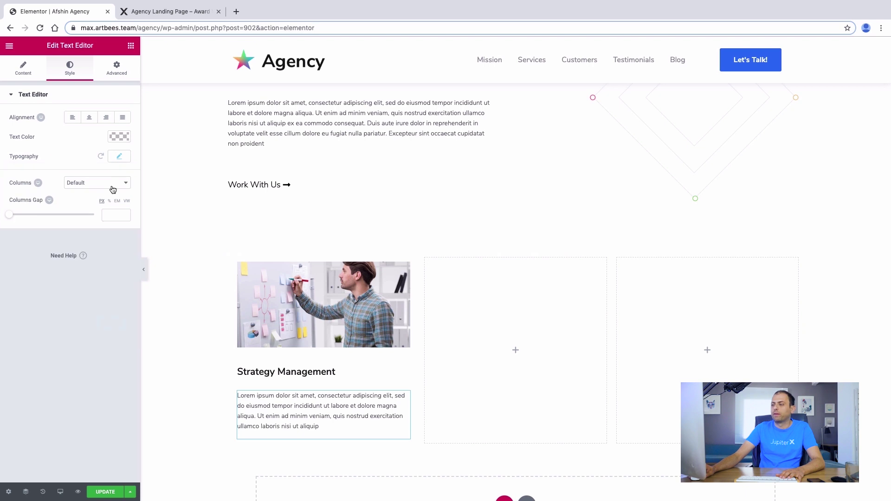
Check the services columns on the reference page and insert a Spacer widget below the first column's paragraph
{"action": "left_click", "coordinate": [166, 8]}
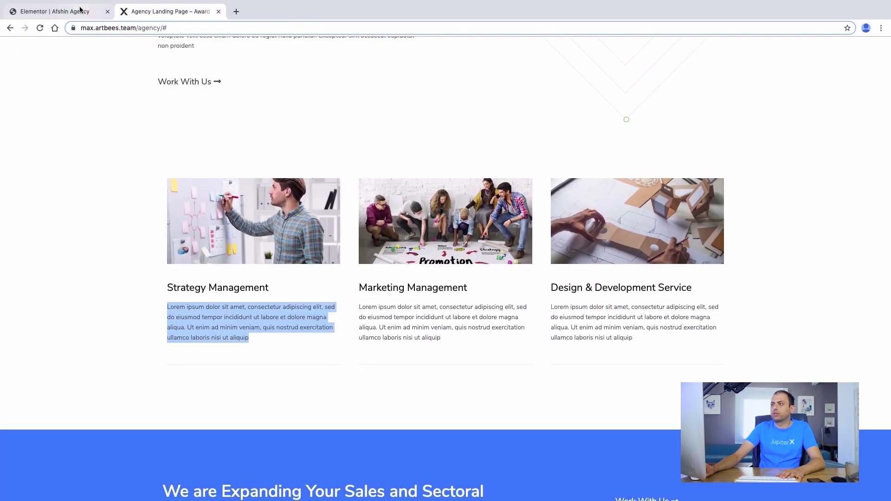
{"action": "left_click", "coordinate": [245, 356]}
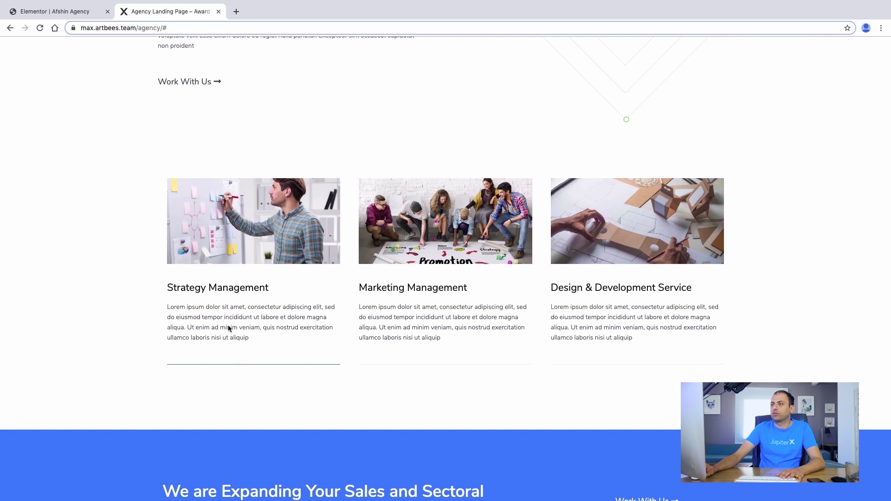
{"action": "left_click", "coordinate": [93, 8]}
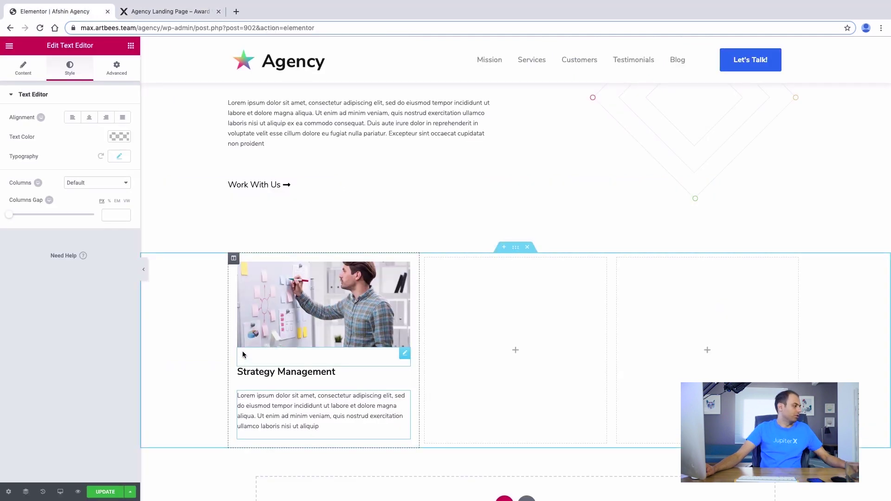
{"action": "left_click", "coordinate": [130, 46]}
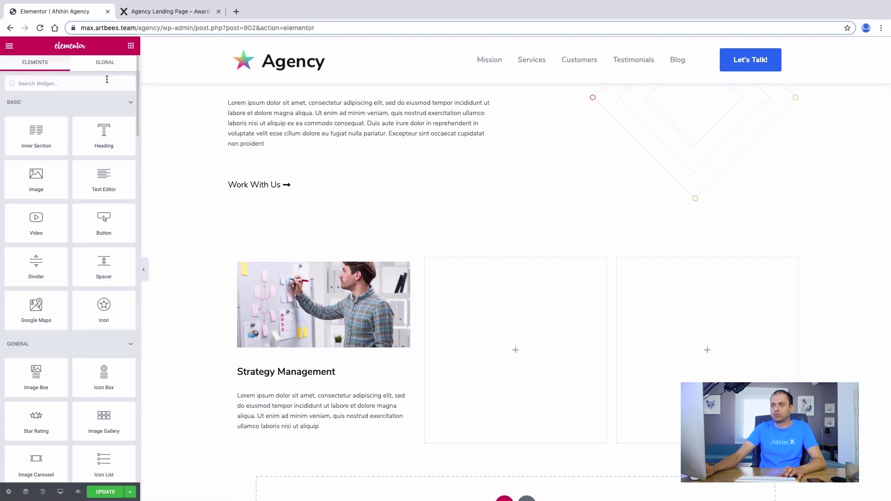
{"action": "type", "text": "space"}
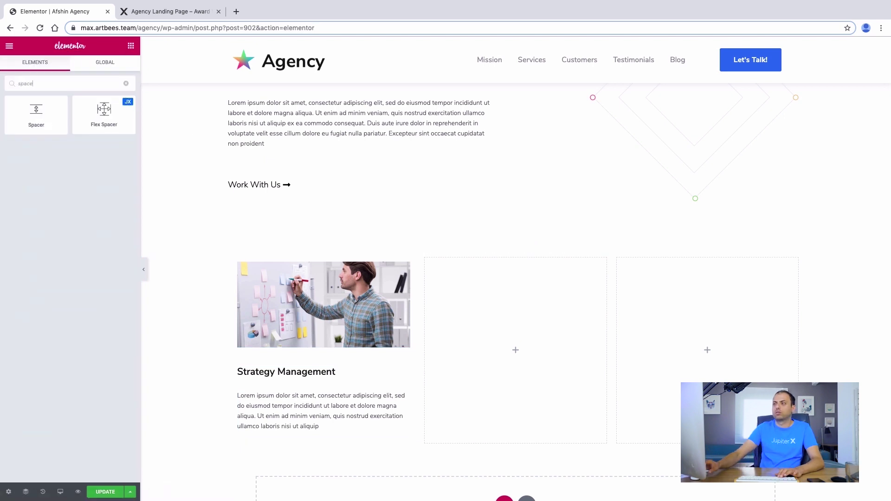
{"action": "left_click_drag", "start_coordinate": [155, 171], "coordinate": [274, 440]}
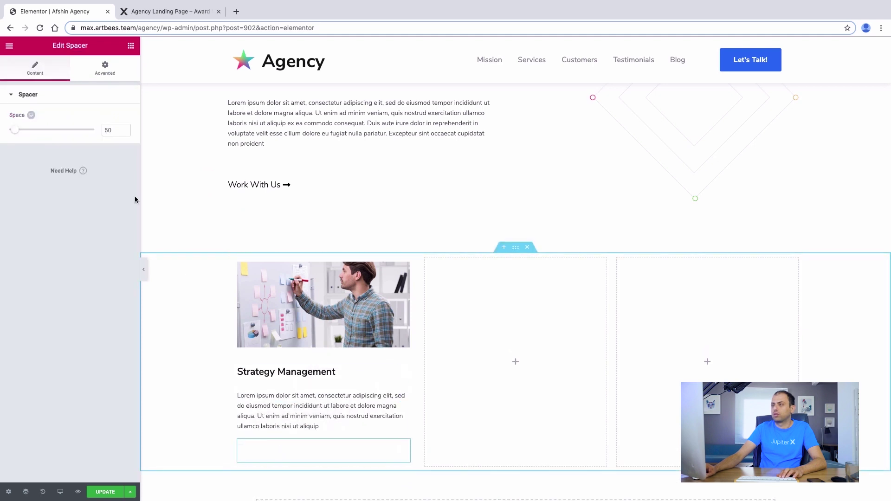
Set the space of the Spacer below the paragraph to 30, comparing it with the reference page
{"action": "left_click", "coordinate": [125, 134]}
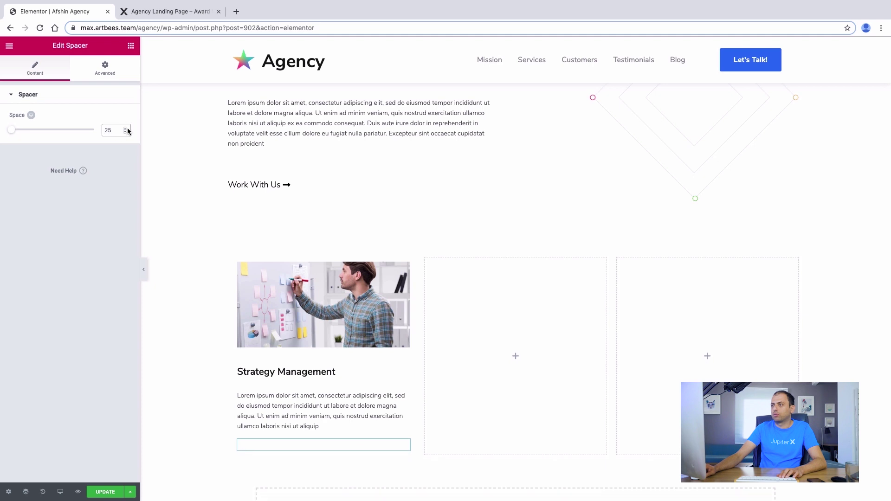
{"action": "left_click", "coordinate": [154, 8]}
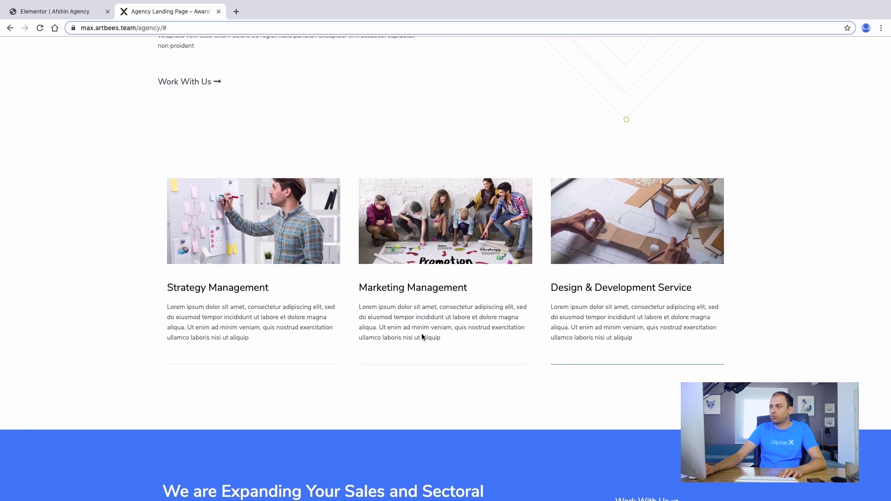
{"action": "left_click", "coordinate": [72, 12]}
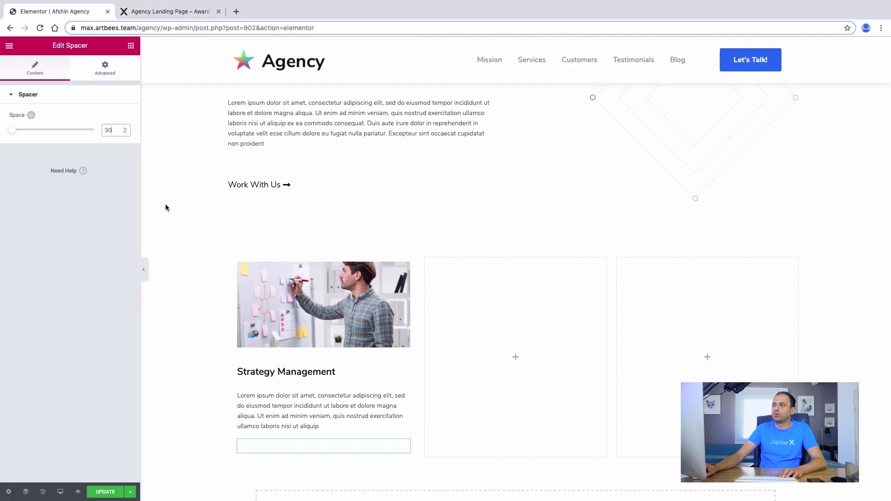
Give the first column a Solid border with unlinked widths, 1 at the bottom and 0 on the other sides
{"action": "left_click", "coordinate": [233, 259]}
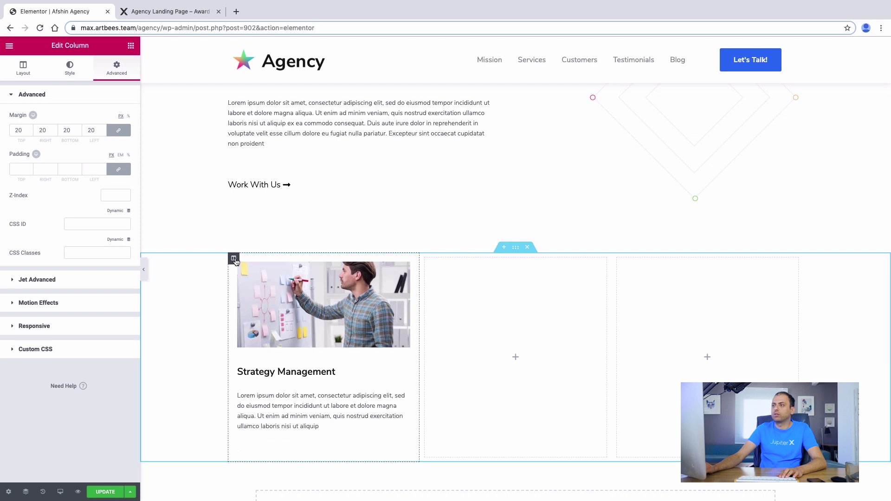
{"action": "left_click", "coordinate": [59, 74]}
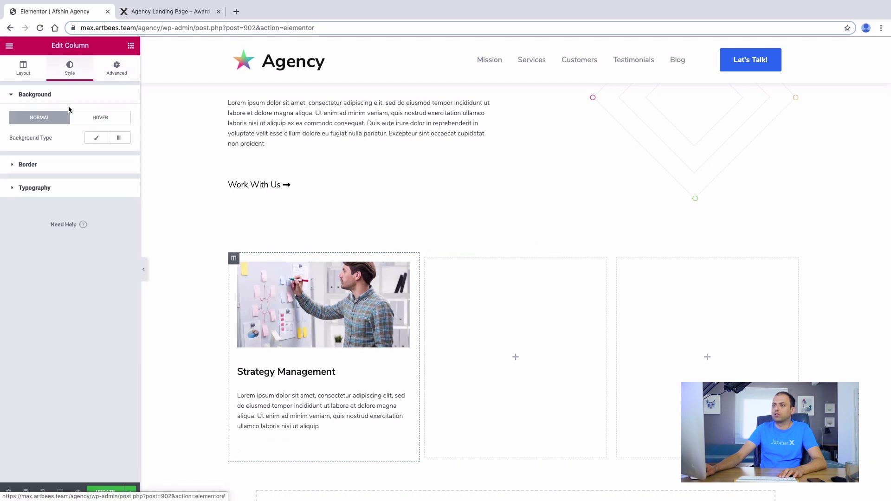
{"action": "left_click", "coordinate": [28, 165]}
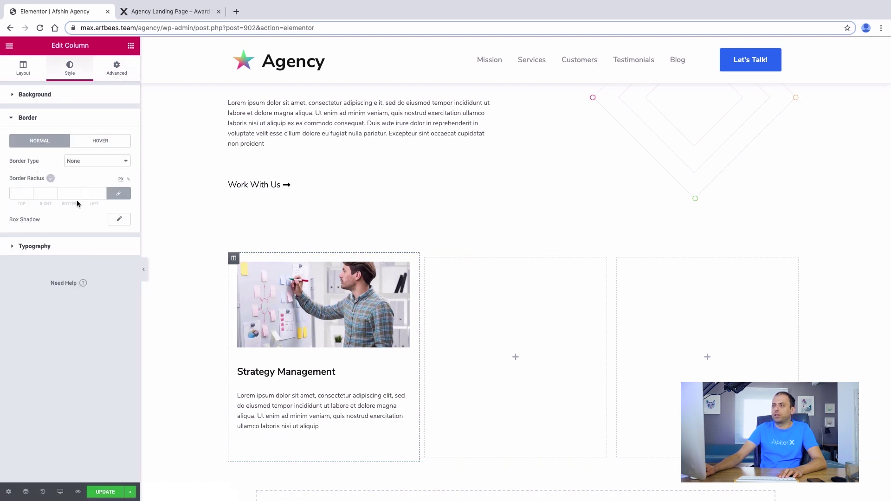
{"action": "left_click", "coordinate": [104, 163]}
{"action": "left_click", "coordinate": [100, 170]}
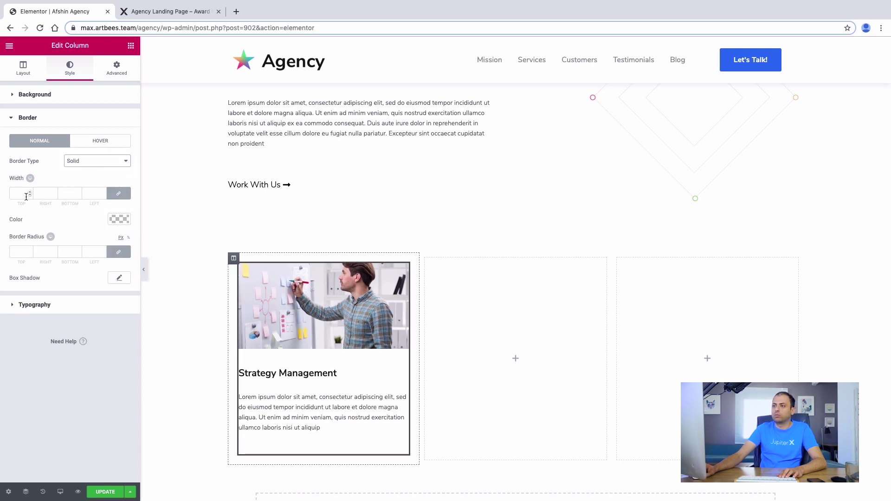
{"action": "left_click", "coordinate": [113, 196]}
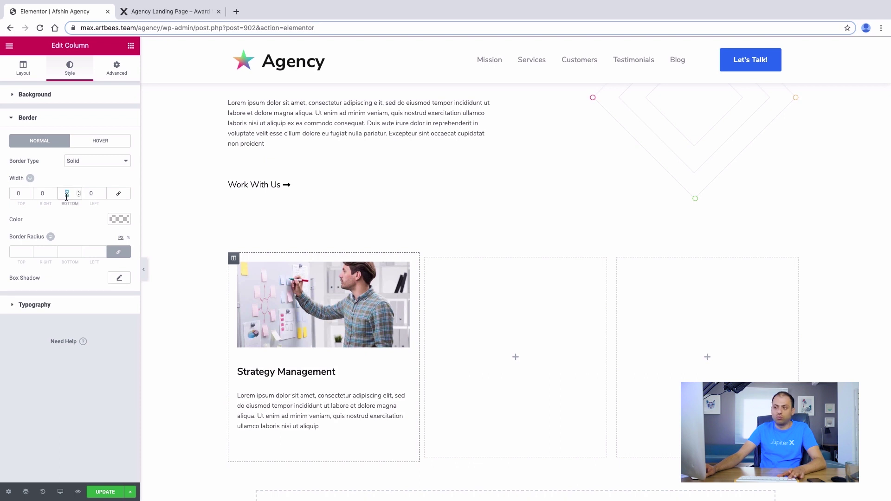
Set the first column's border color to a light, partly transparent grey based on #d8d8d8
{"action": "left_click", "coordinate": [118, 219]}
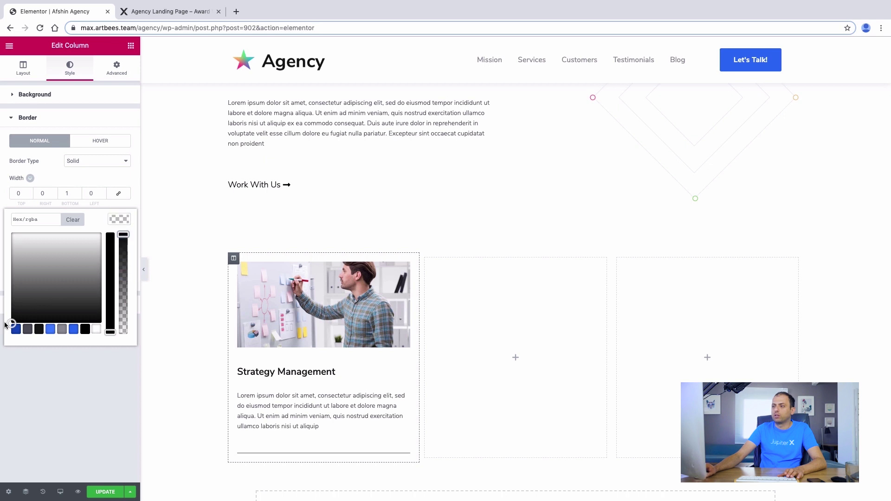
{"action": "left_click_drag", "start_coordinate": [10, 324], "coordinate": [11, 246]}
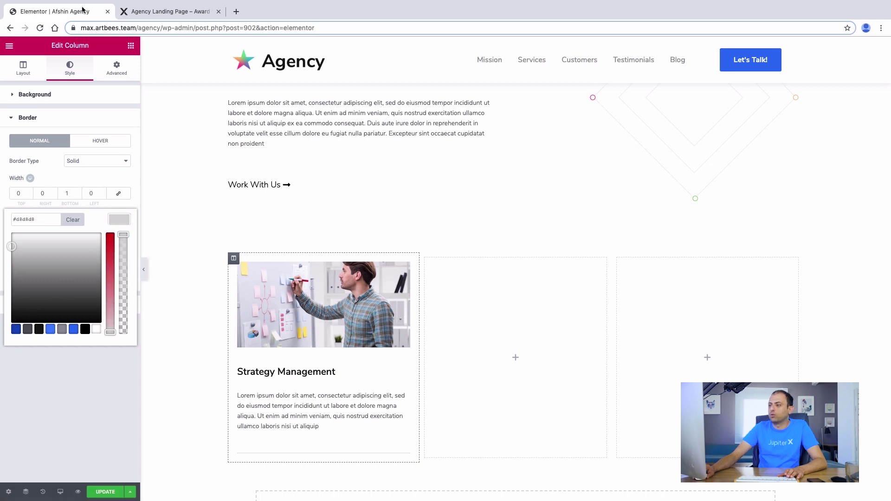
{"action": "left_click", "coordinate": [65, 150]}
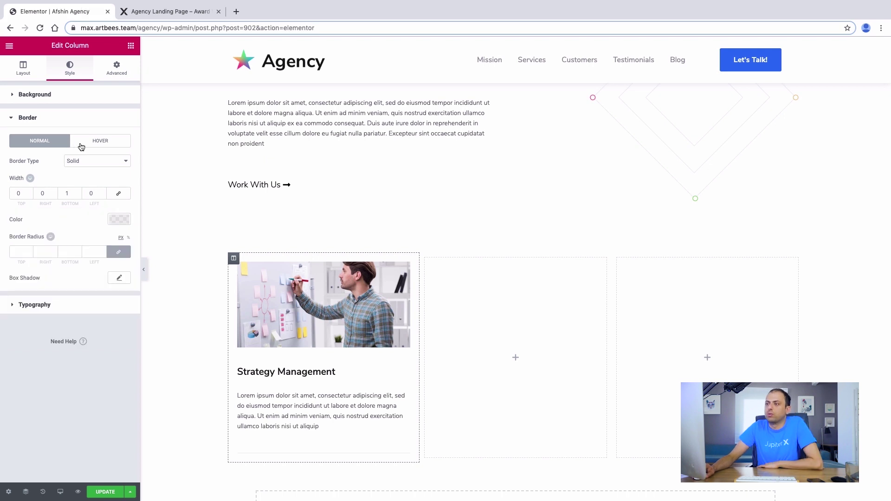
Give the first services column a Solid border in its hover state with the color #2b71f6
{"action": "left_click", "coordinate": [81, 144]}
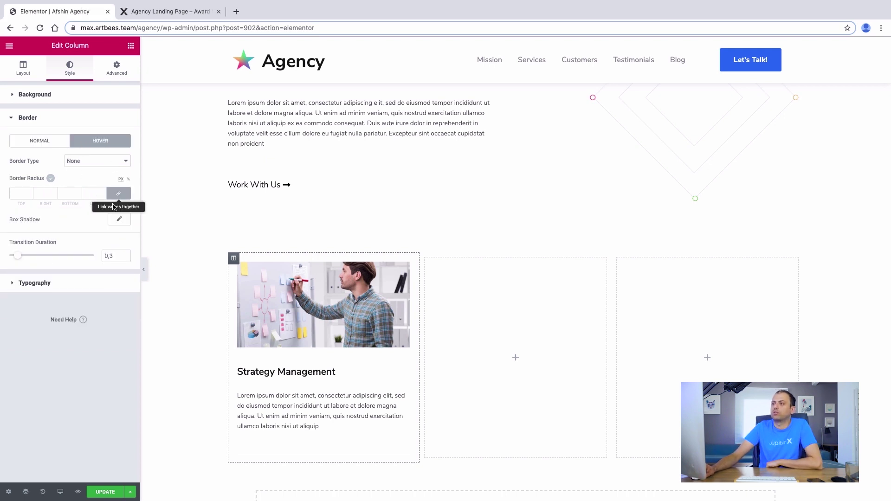
{"action": "left_click", "coordinate": [111, 162]}
{"action": "left_click", "coordinate": [101, 170]}
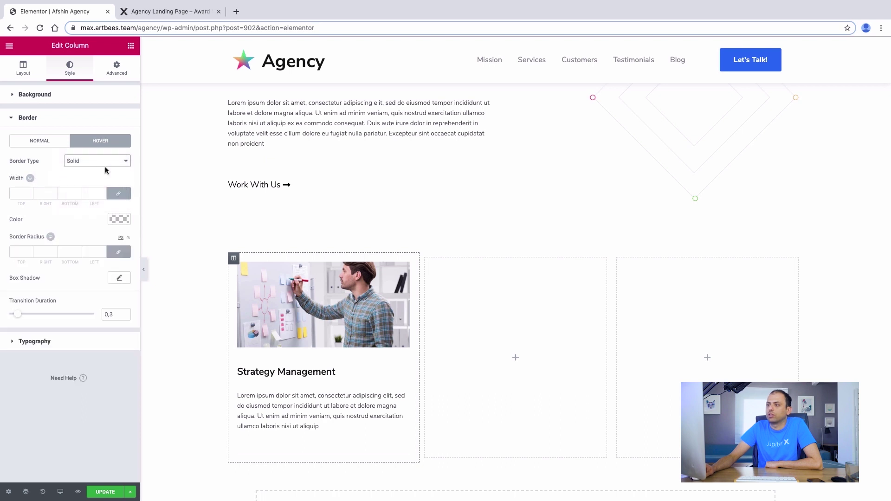
{"action": "left_click", "coordinate": [117, 219]}
{"action": "key", "text": "Escape"}
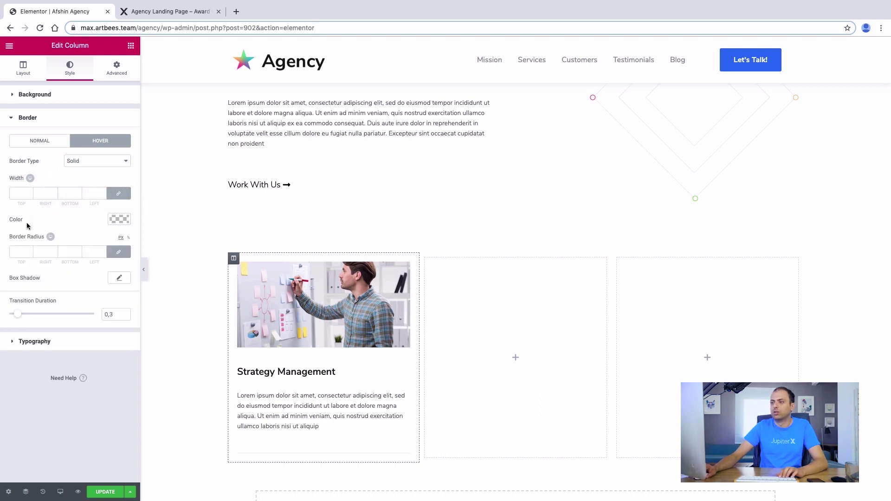
{"action": "left_click", "coordinate": [117, 221]}
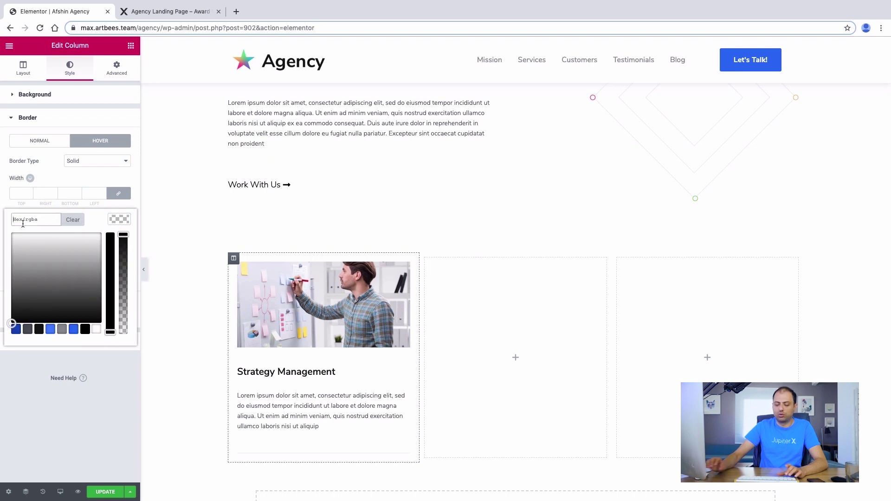
{"action": "type", "text": "2b"}
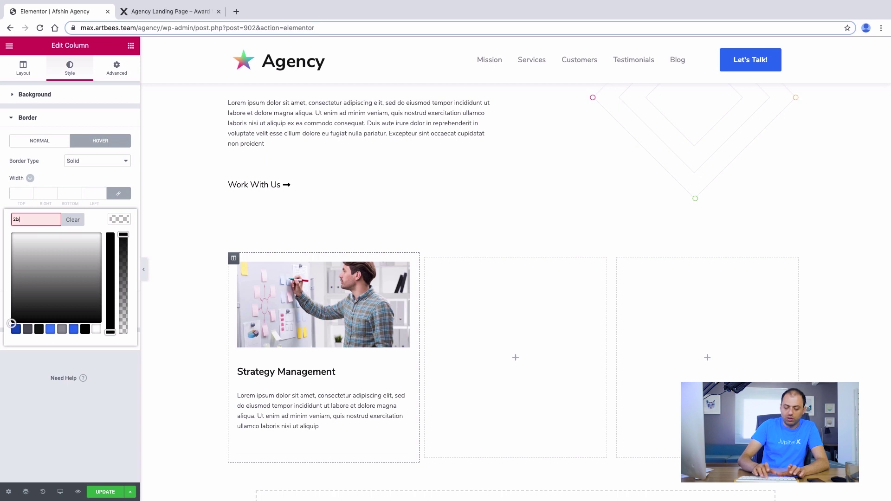
{"action": "type", "text": "71f6"}
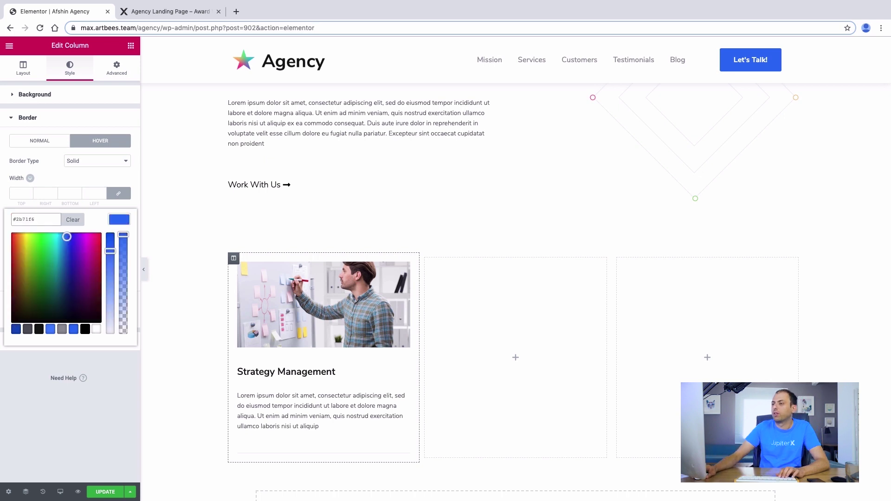
{"action": "left_click", "coordinate": [115, 220]}
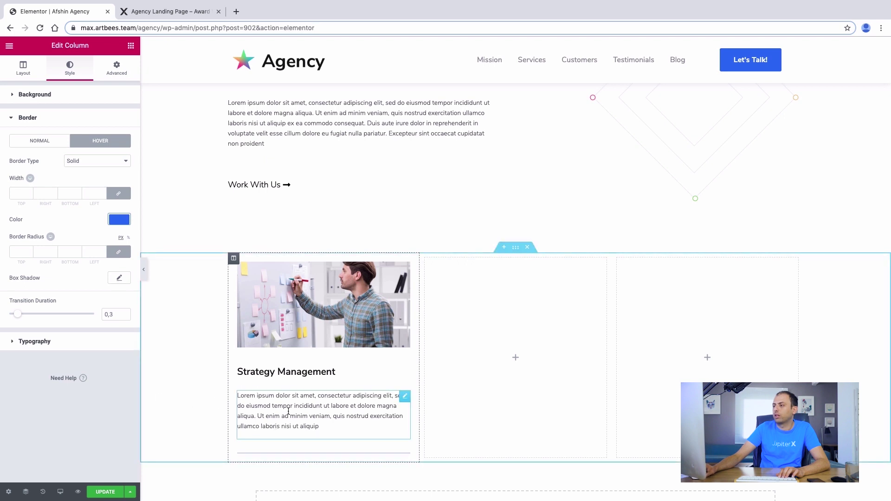
Delete the two empty columns beside the Strategy Management column
{"action": "right_click", "coordinate": [431, 261]}
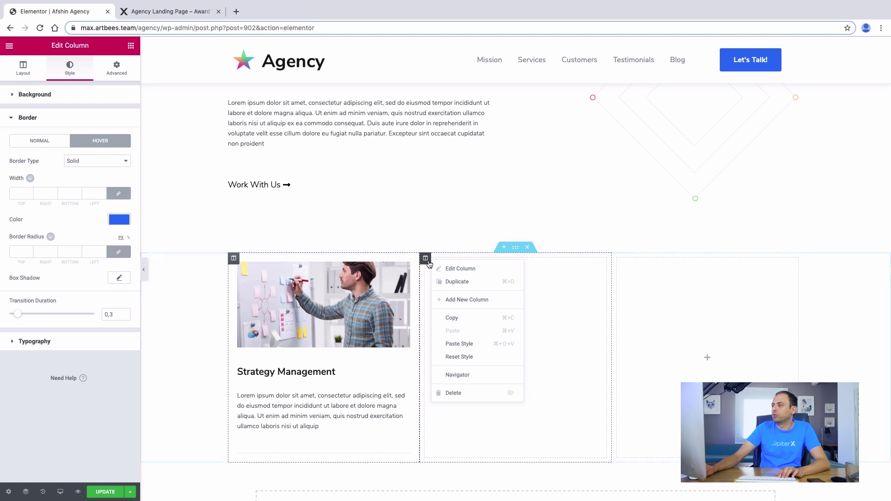
{"action": "left_click", "coordinate": [450, 392]}
{"action": "right_click", "coordinate": [528, 265]}
{"action": "left_click", "coordinate": [539, 394]}
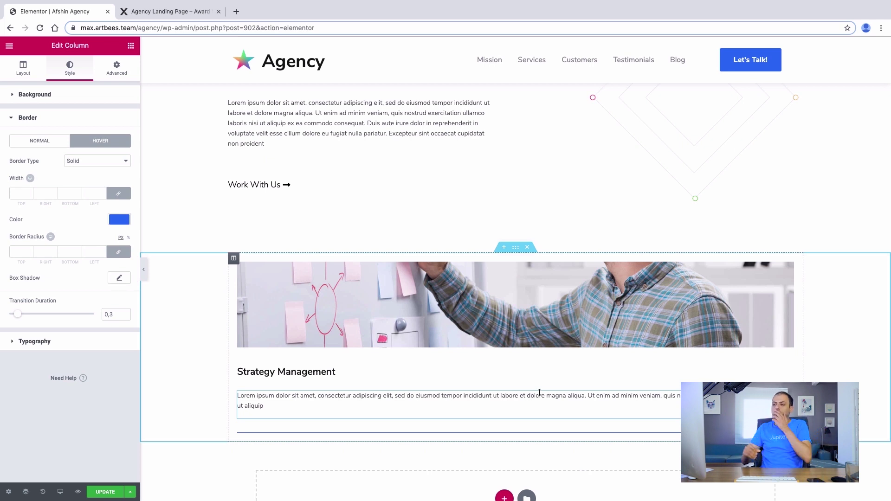
Duplicate the Strategy Management column twice to make three matching services columns
{"action": "right_click", "coordinate": [234, 260]}
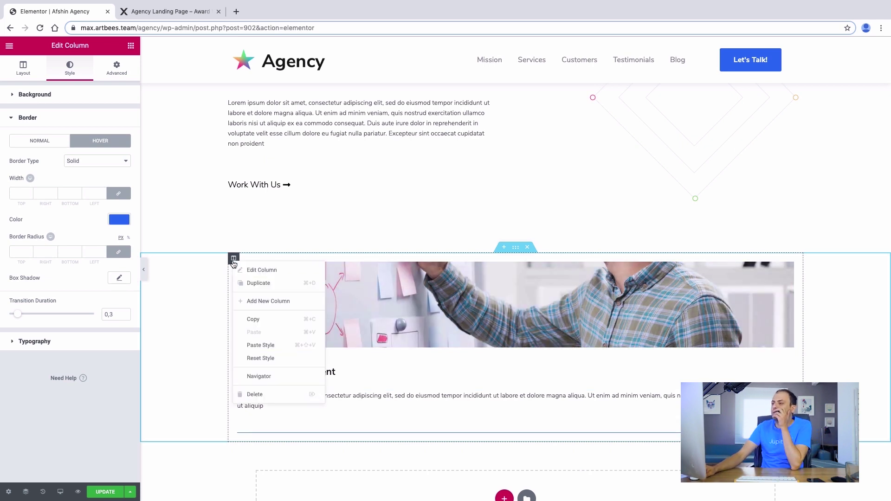
{"action": "left_click", "coordinate": [244, 283]}
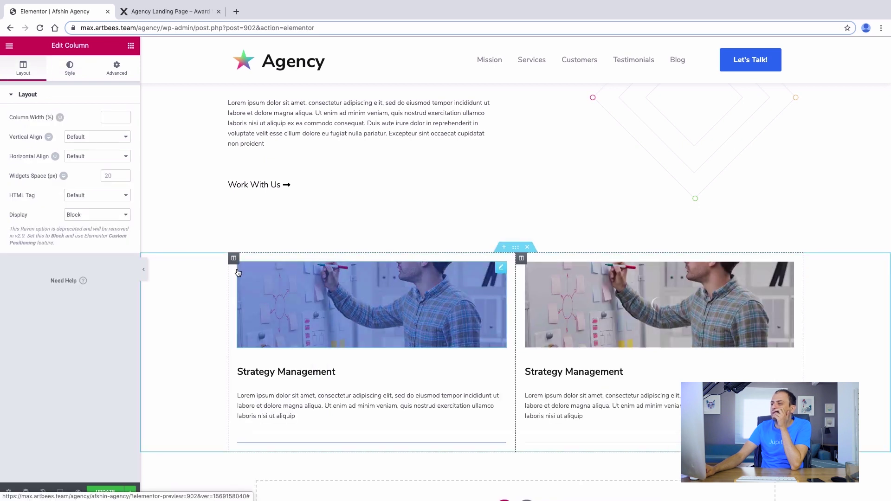
{"action": "right_click", "coordinate": [234, 258]}
{"action": "left_click", "coordinate": [246, 283]}
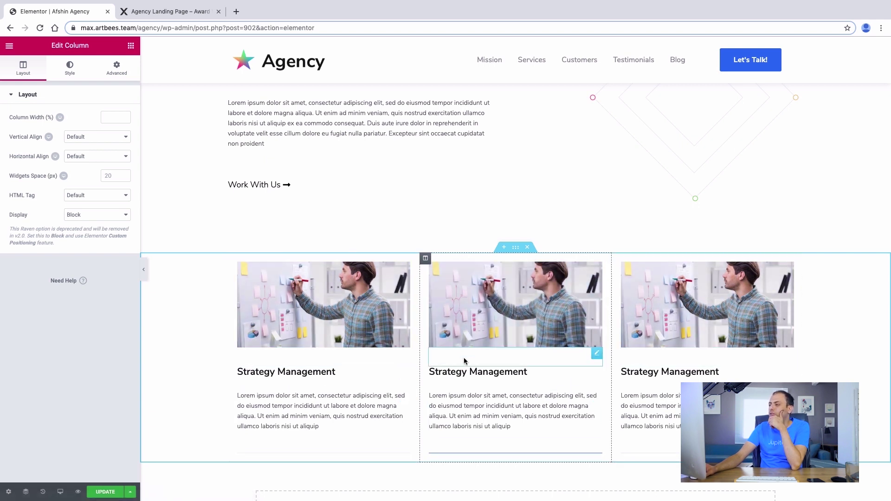
Title the second and third columns Marketing Management and Design & Development Service as on the reference, and swap their images, using services-3.jpg for the third
{"action": "key", "text": "ctrl+Tab"}
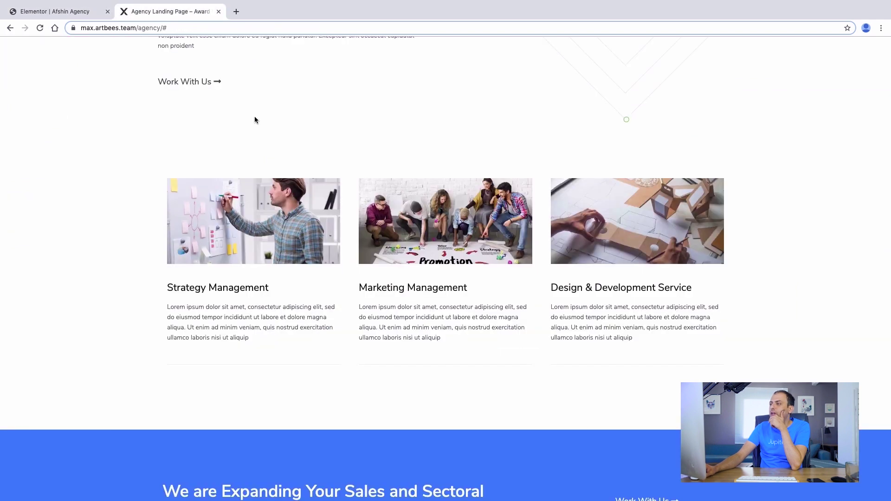
{"action": "right_click", "coordinate": [370, 287]}
{"action": "left_click", "coordinate": [385, 305]}
{"action": "key", "text": "ctrl+Tab"}
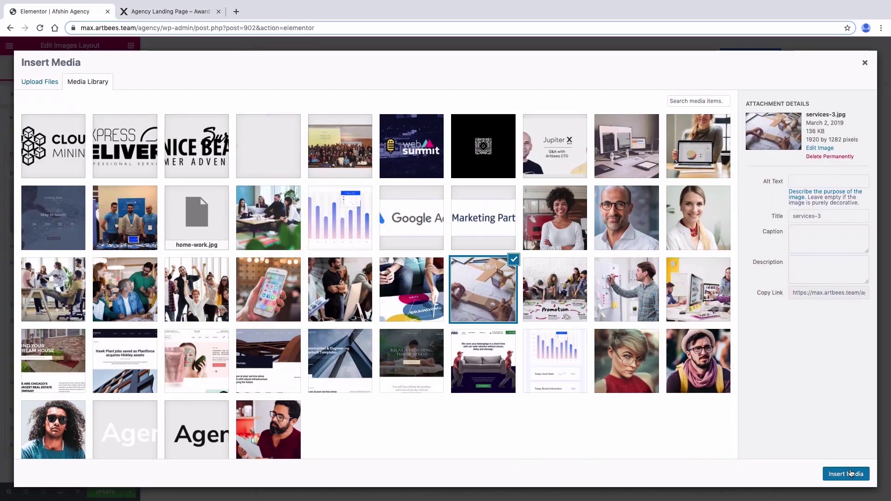
{"action": "left_click", "coordinate": [846, 474]}
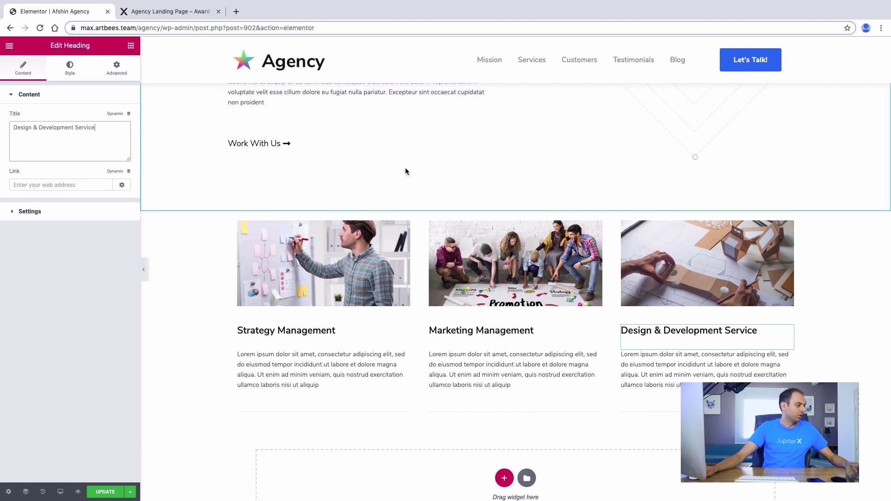
Compare the space below the services columns with the reference page and set the section's bottom padding to 120 px
{"action": "scroll", "coordinate": [405, 169], "scroll_direction": "down", "scroll_amount": 1}
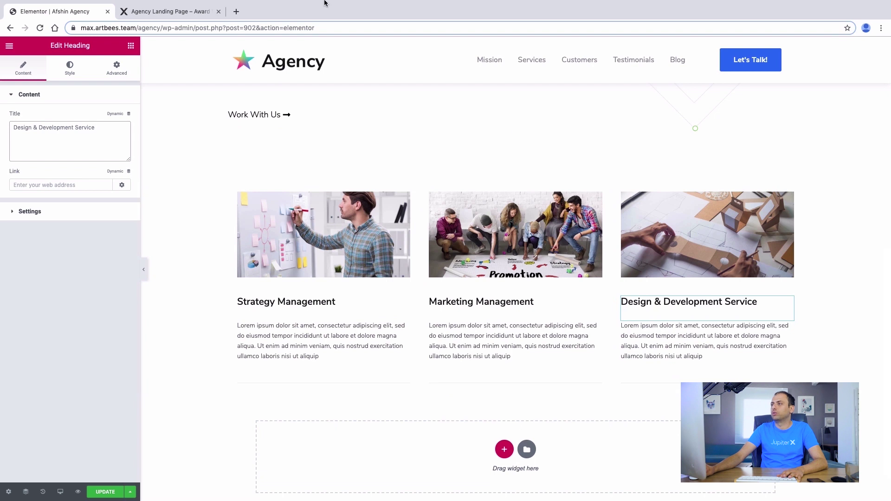
{"action": "left_click", "coordinate": [170, 11]}
{"action": "scroll", "coordinate": [450, 321], "scroll_direction": "up", "scroll_amount": 1}
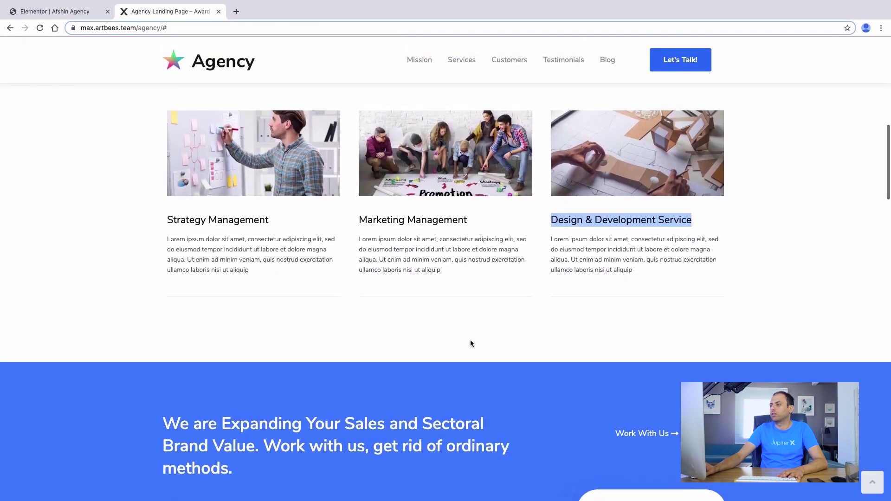
{"action": "left_click", "coordinate": [44, 11]}
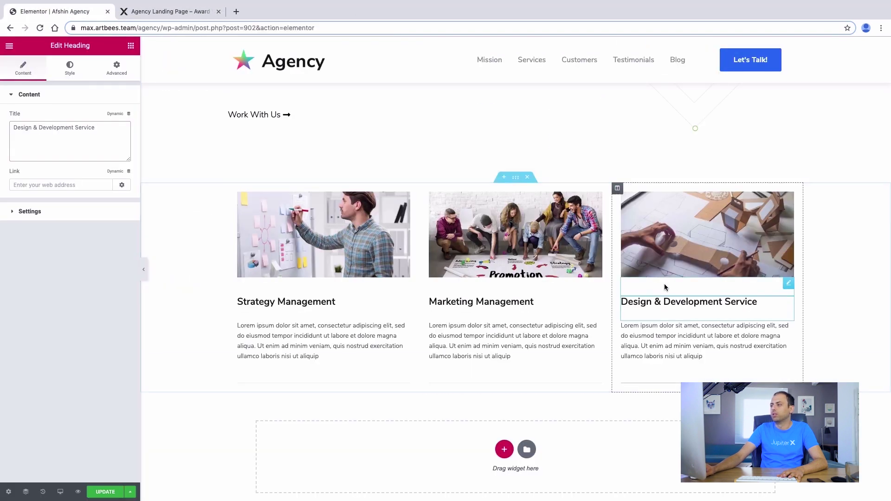
{"action": "left_click", "coordinate": [516, 177]}
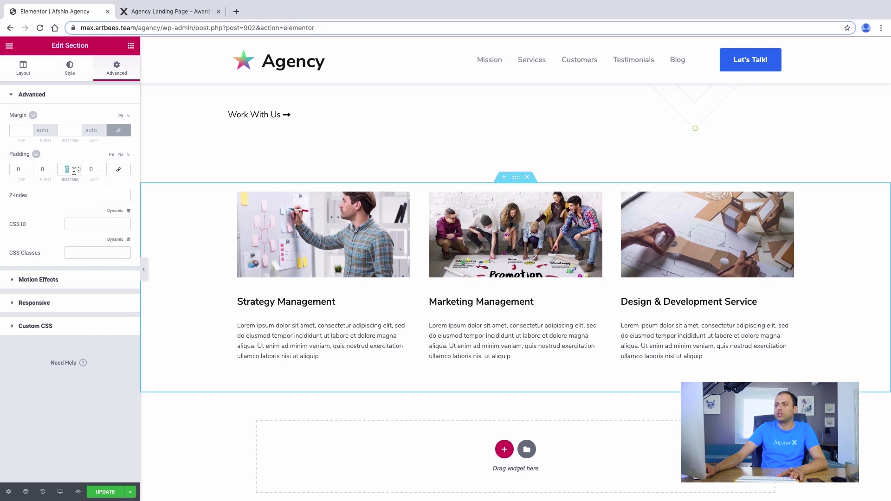
{"action": "type", "text": "120"}
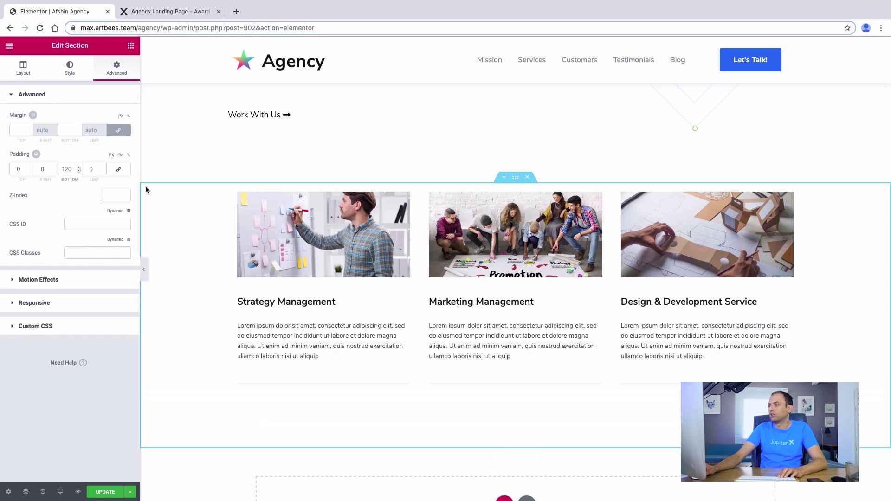
{"action": "key", "text": "BackSpace"}
{"action": "key", "text": "BackSpace"}
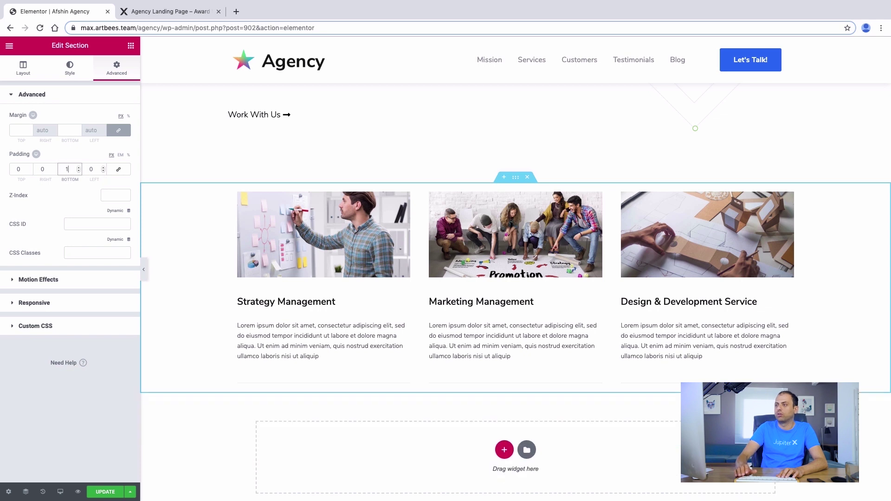
{"action": "type", "text": "00"}
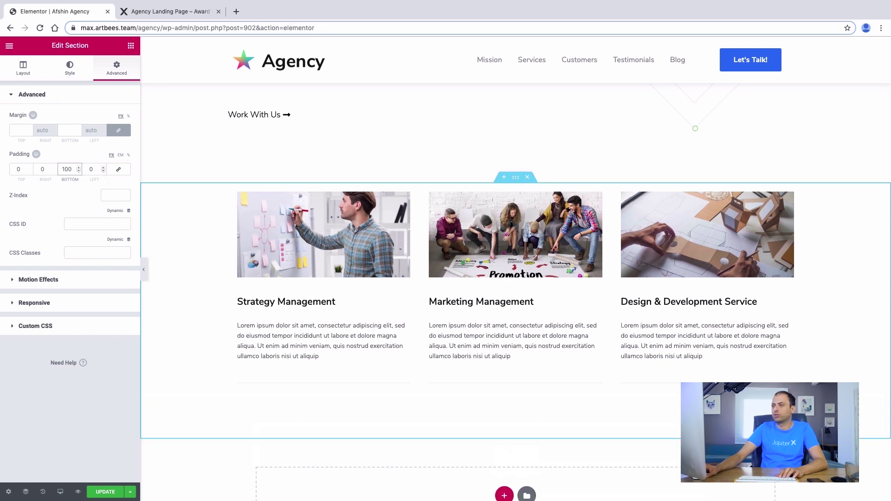
{"action": "key", "text": "BackSpace"}
{"action": "key", "text": "BackSpace"}
{"action": "type", "text": "20"}
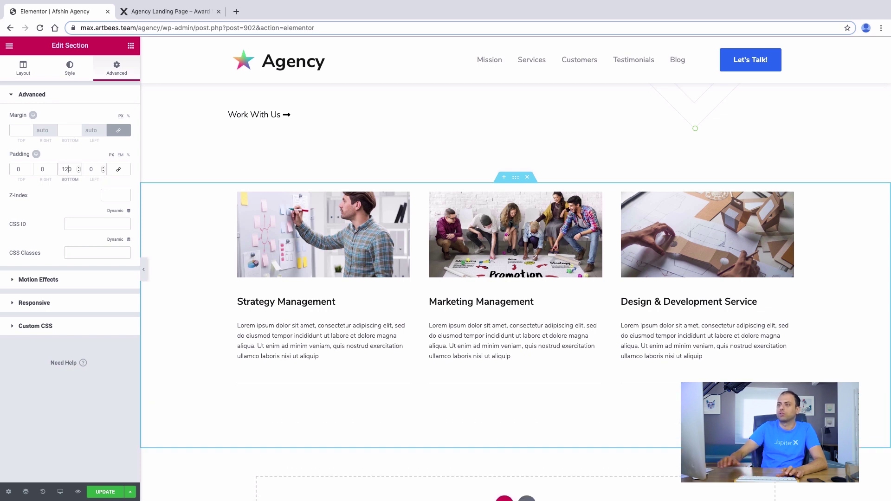
Preview the built page without the editing panel, checking the hero, About Us and services sections
{"action": "scroll", "coordinate": [375, 225], "scroll_direction": "down", "scroll_amount": 3}
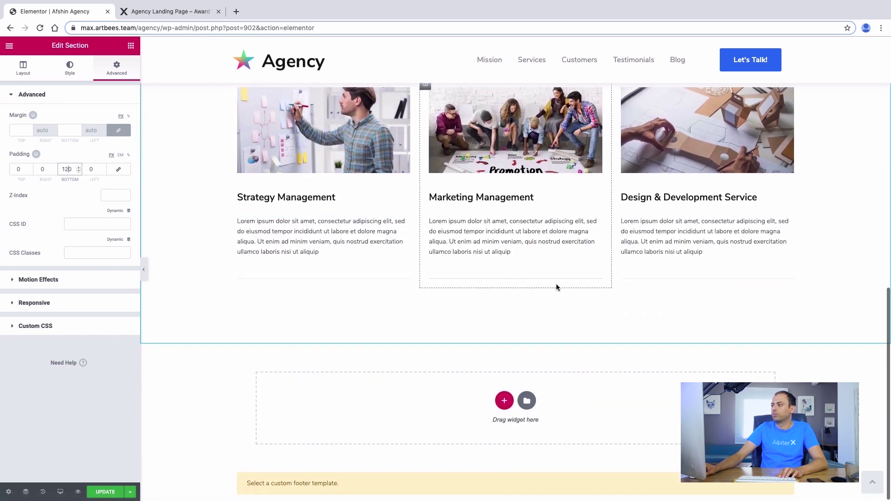
{"action": "scroll", "coordinate": [278, 260], "scroll_direction": "up", "scroll_amount": 1}
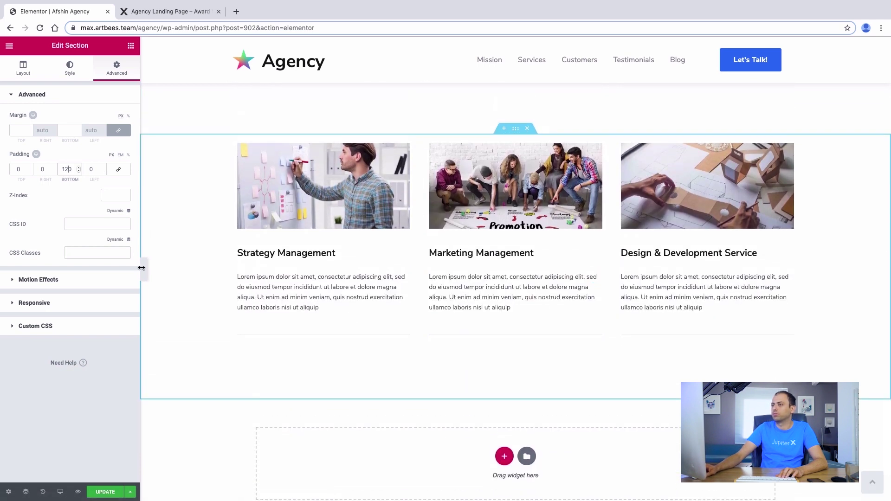
{"action": "left_click", "coordinate": [145, 272]}
{"action": "scroll", "coordinate": [356, 261], "scroll_direction": "up", "scroll_amount": 10}
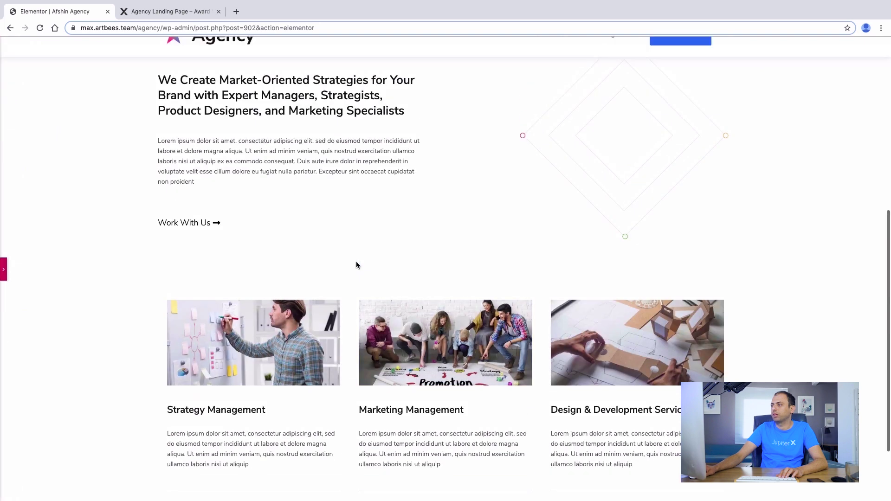
{"action": "scroll", "coordinate": [356, 254], "scroll_direction": "down", "scroll_amount": 4}
{"action": "scroll", "coordinate": [355, 254], "scroll_direction": "down", "scroll_amount": 2}
{"action": "scroll", "coordinate": [356, 254], "scroll_direction": "up", "scroll_amount": 6}
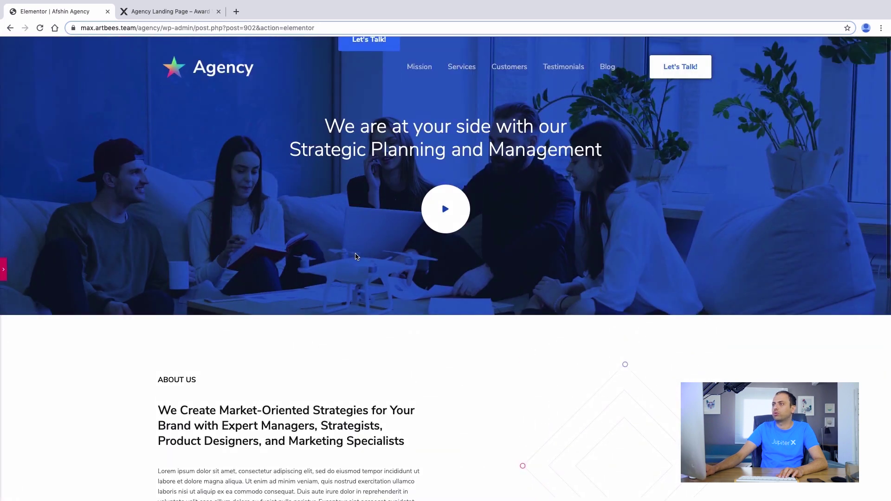
Examine the reference page's About Us and services sections for layout and spacing to compare with the built page
{"action": "left_click", "coordinate": [177, 17]}
{"action": "scroll", "coordinate": [320, 195], "scroll_direction": "down", "scroll_amount": 3}
{"action": "scroll", "coordinate": [321, 195], "scroll_direction": "up", "scroll_amount": 12}
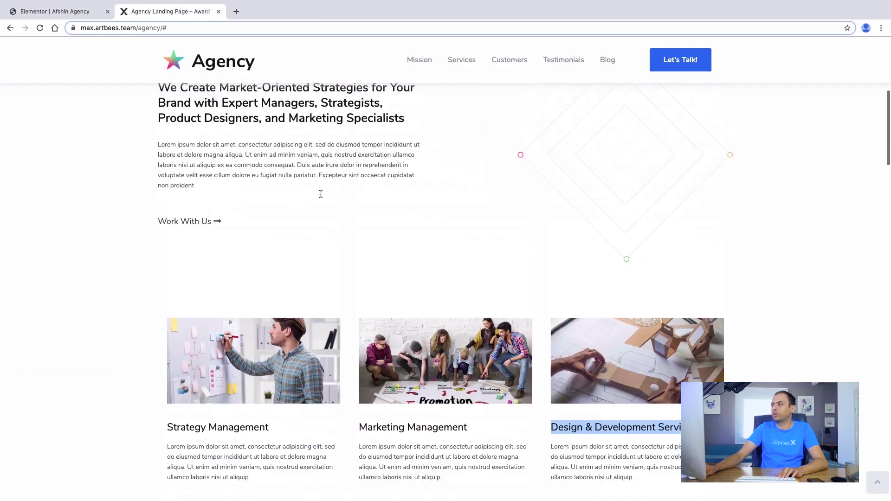
{"action": "scroll", "coordinate": [320, 194], "scroll_direction": "down", "scroll_amount": 8}
{"action": "scroll", "coordinate": [320, 198], "scroll_direction": "down", "scroll_amount": 4}
{"action": "scroll", "coordinate": [323, 197], "scroll_direction": "up", "scroll_amount": 1}
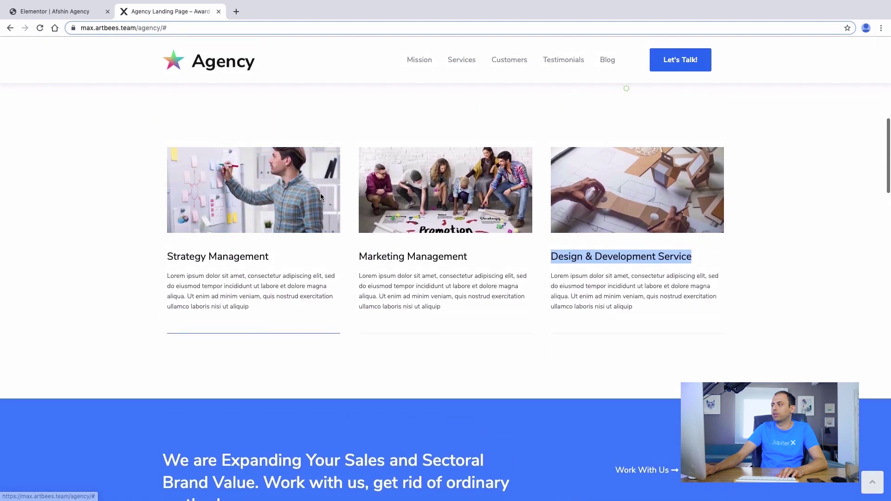
{"action": "scroll", "coordinate": [371, 197], "scroll_direction": "down", "scroll_amount": 3}
{"action": "scroll", "coordinate": [798, 299], "scroll_direction": "up", "scroll_amount": 3}
{"action": "left_click", "coordinate": [805, 281]}
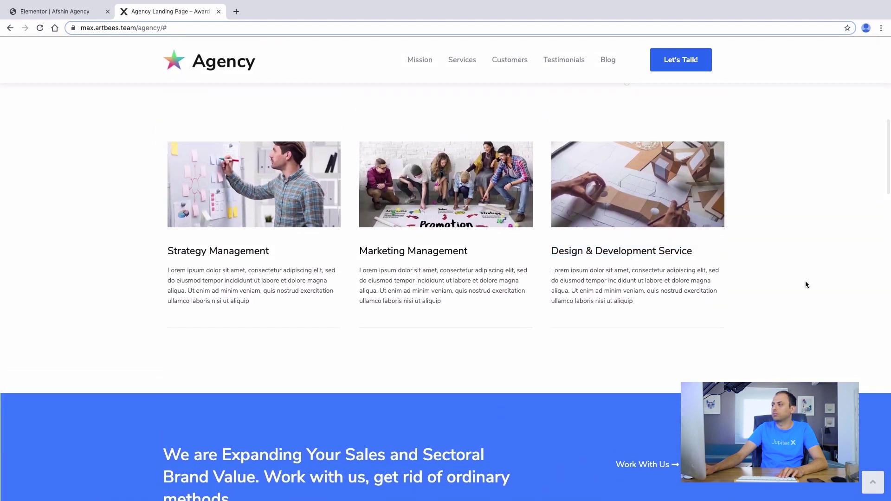
{"action": "scroll", "coordinate": [806, 280], "scroll_direction": "up", "scroll_amount": 4}
{"action": "scroll", "coordinate": [747, 315], "scroll_direction": "up", "scroll_amount": 4}
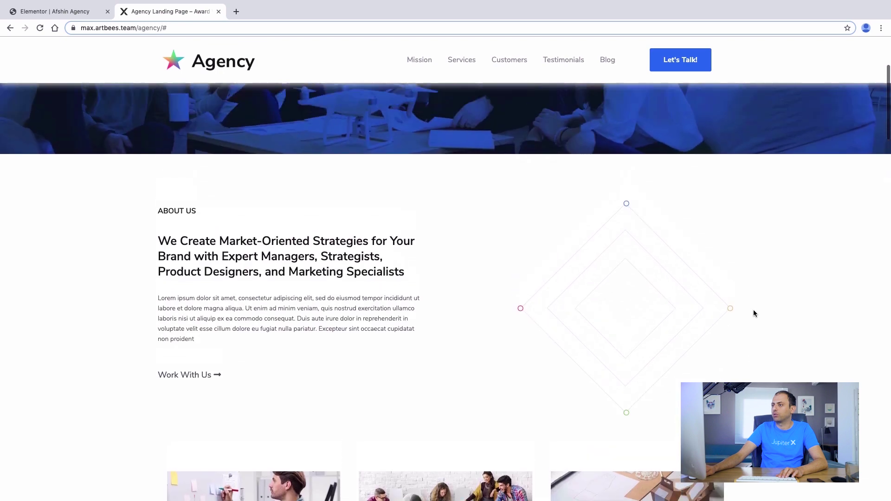
{"action": "scroll", "coordinate": [754, 312], "scroll_direction": "down", "scroll_amount": 7}
{"action": "scroll", "coordinate": [754, 313], "scroll_direction": "up", "scroll_amount": 10}
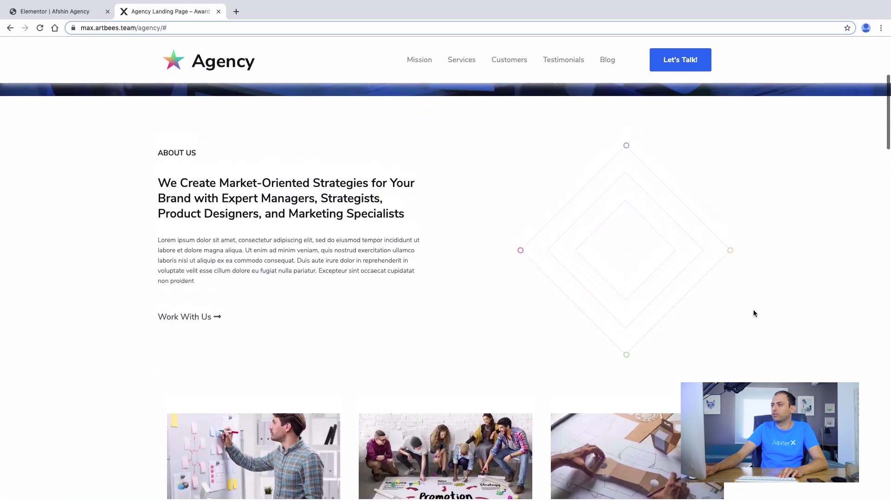
{"action": "scroll", "coordinate": [754, 313], "scroll_direction": "down", "scroll_amount": 6}
{"action": "scroll", "coordinate": [754, 313], "scroll_direction": "up", "scroll_amount": 4}
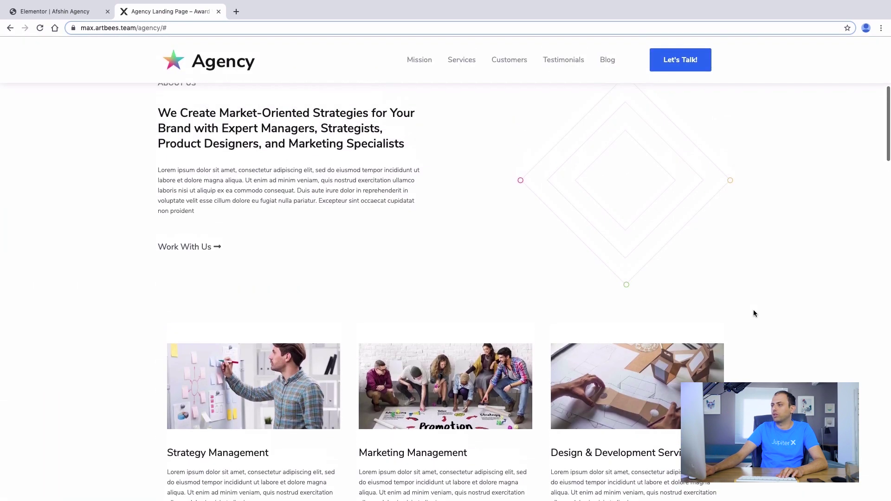
Examine the blue section below the services columns on the reference page, including its heading, icon features and phone mockup
{"action": "left_click", "coordinate": [51, 11]}
{"action": "scroll", "coordinate": [428, 209], "scroll_direction": "down", "scroll_amount": 10}
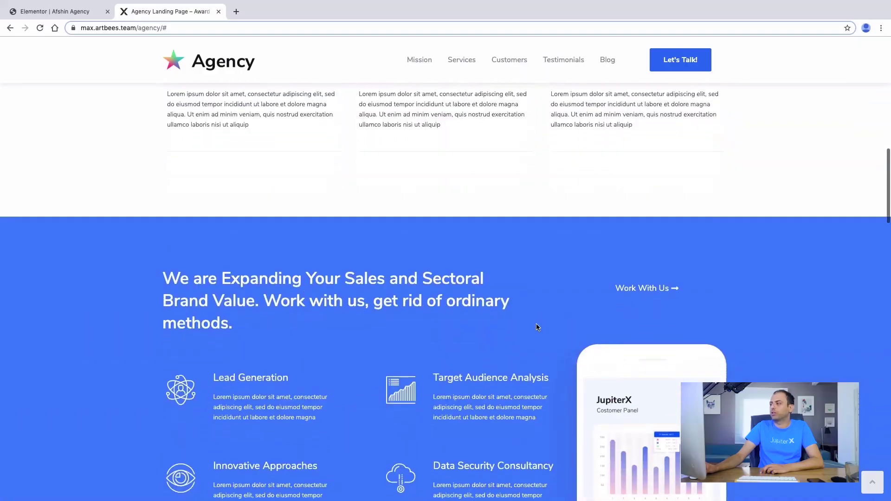
{"action": "scroll", "coordinate": [535, 326], "scroll_direction": "down", "scroll_amount": 2}
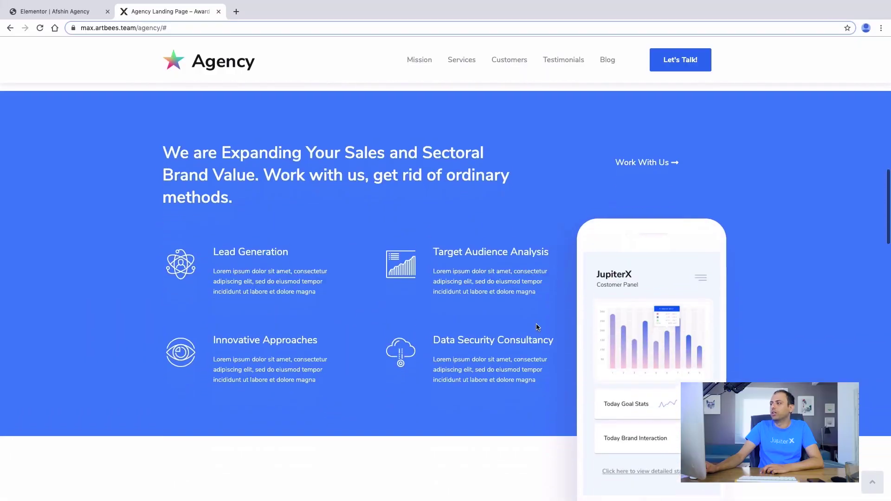
Examine the reference page's blue section and the Our Customers section beneath it, checking how the phone mockup overlaps both
{"action": "scroll", "coordinate": [653, 352], "scroll_direction": "down", "scroll_amount": 1}
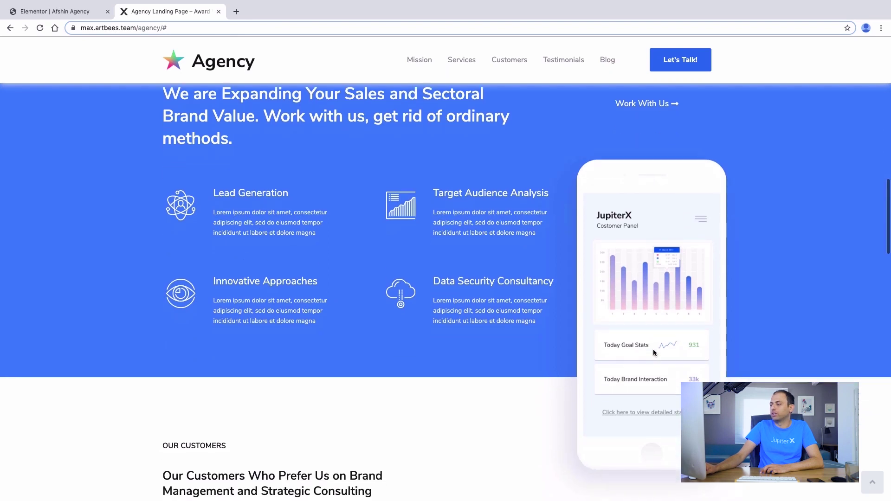
{"action": "scroll", "coordinate": [215, 364], "scroll_direction": "down", "scroll_amount": 2}
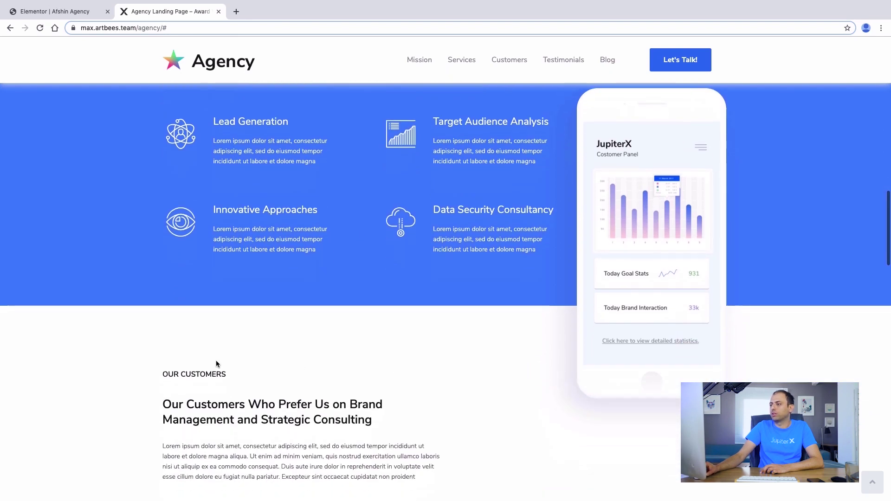
{"action": "scroll", "coordinate": [161, 384], "scroll_direction": "up", "scroll_amount": 1}
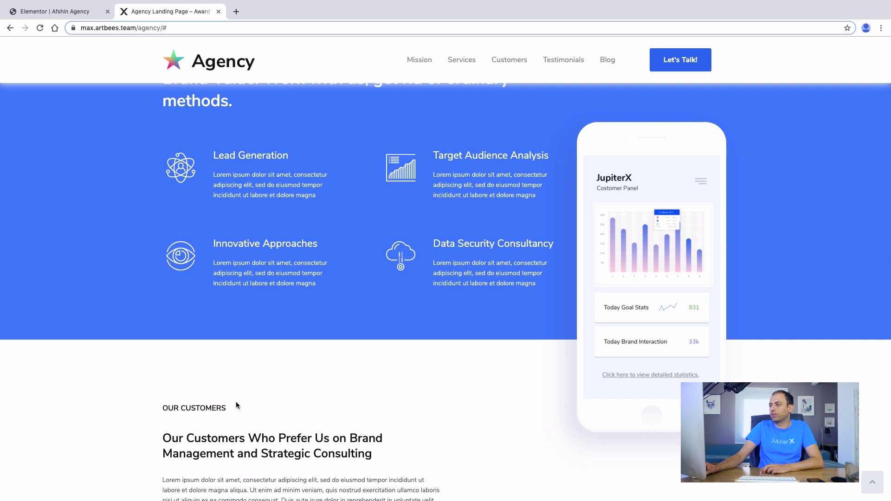
{"action": "scroll", "coordinate": [116, 400], "scroll_direction": "up", "scroll_amount": 1}
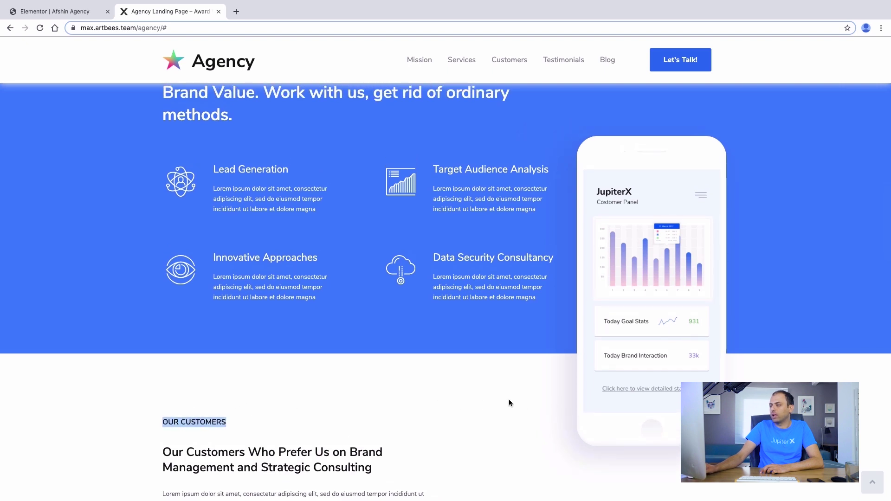
{"action": "scroll", "coordinate": [582, 407], "scroll_direction": "down", "scroll_amount": 2}
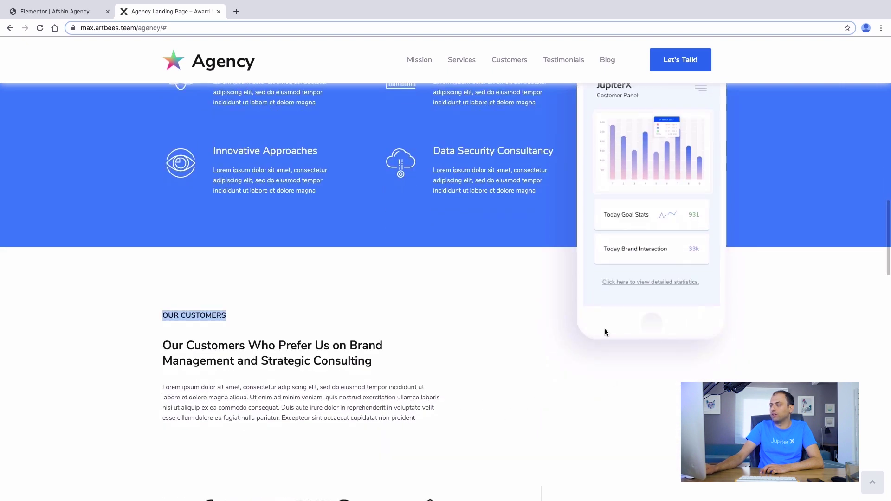
{"action": "scroll", "coordinate": [547, 321], "scroll_direction": "up", "scroll_amount": 3}
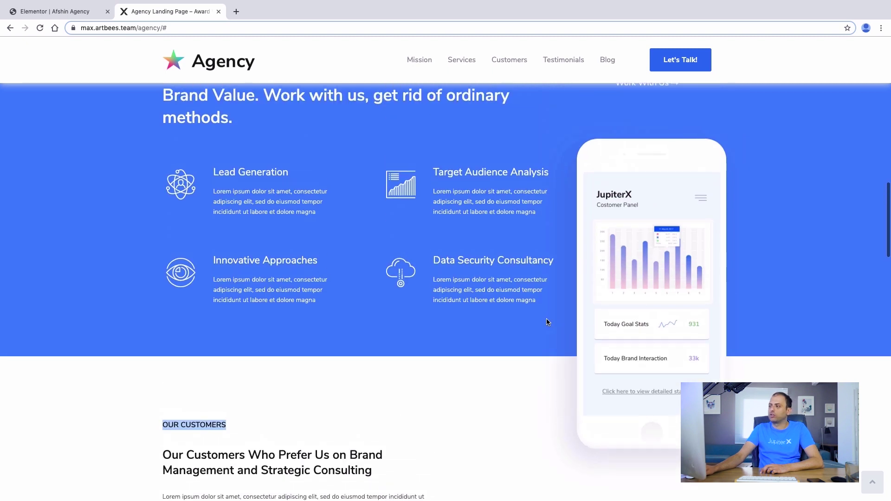
{"action": "scroll", "coordinate": [547, 321], "scroll_direction": "down", "scroll_amount": 1}
{"action": "scroll", "coordinate": [546, 322], "scroll_direction": "up", "scroll_amount": 2}
{"action": "scroll", "coordinate": [339, 219], "scroll_direction": "up", "scroll_amount": 2}
{"action": "scroll", "coordinate": [344, 210], "scroll_direction": "down", "scroll_amount": 2}
{"action": "scroll", "coordinate": [344, 210], "scroll_direction": "up", "scroll_amount": 1}
{"action": "scroll", "coordinate": [344, 212], "scroll_direction": "down", "scroll_amount": 5}
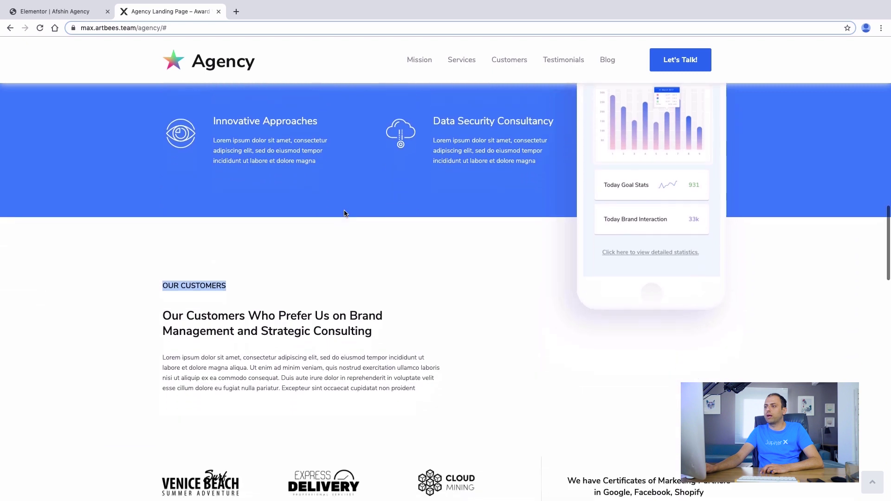
{"action": "scroll", "coordinate": [344, 210], "scroll_direction": "up", "scroll_amount": 3}
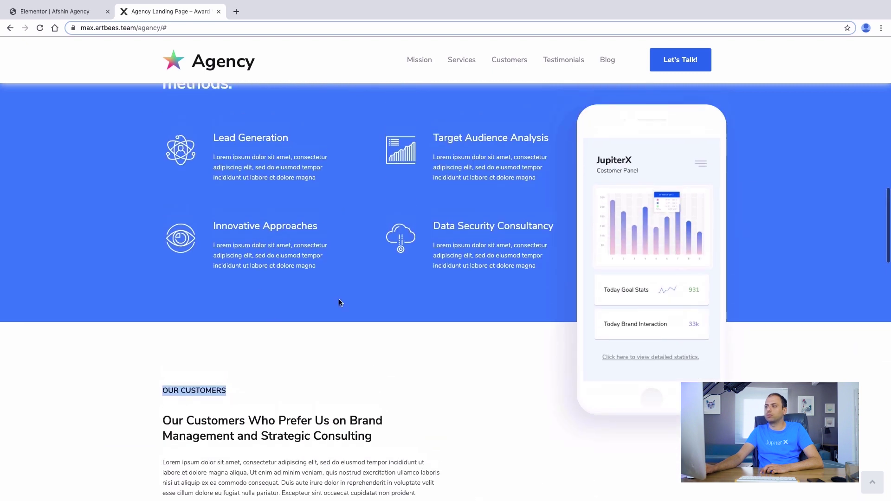
{"action": "scroll", "coordinate": [339, 299], "scroll_direction": "up", "scroll_amount": 1}
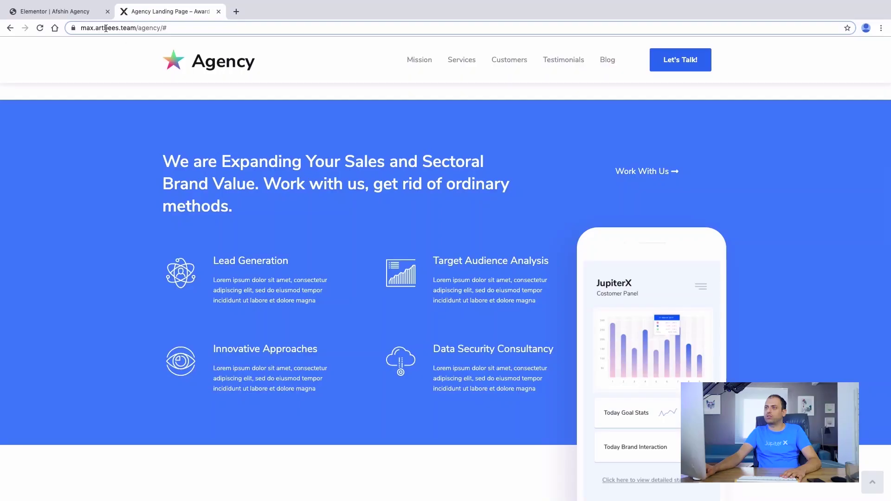
Add a 66/33 two-column section below the services section in the Elementor editor and widen its first column to about 70%
{"action": "left_click", "coordinate": [70, 12]}
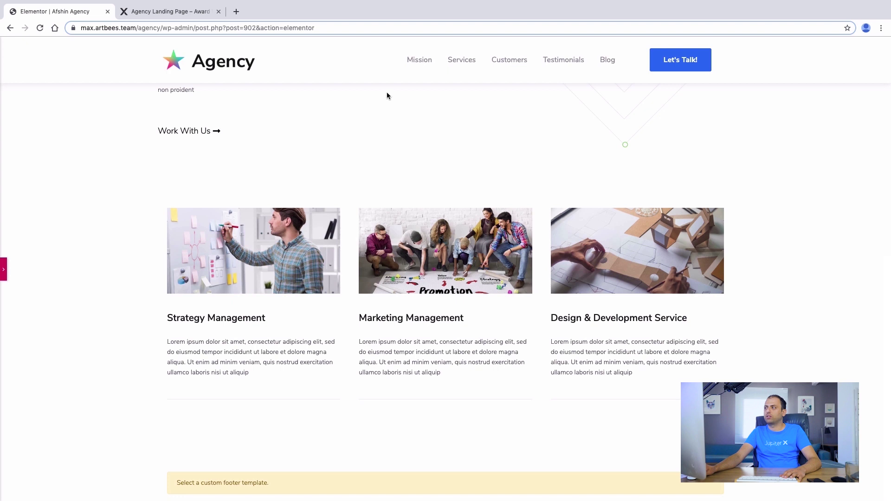
{"action": "left_click", "coordinate": [4, 269]}
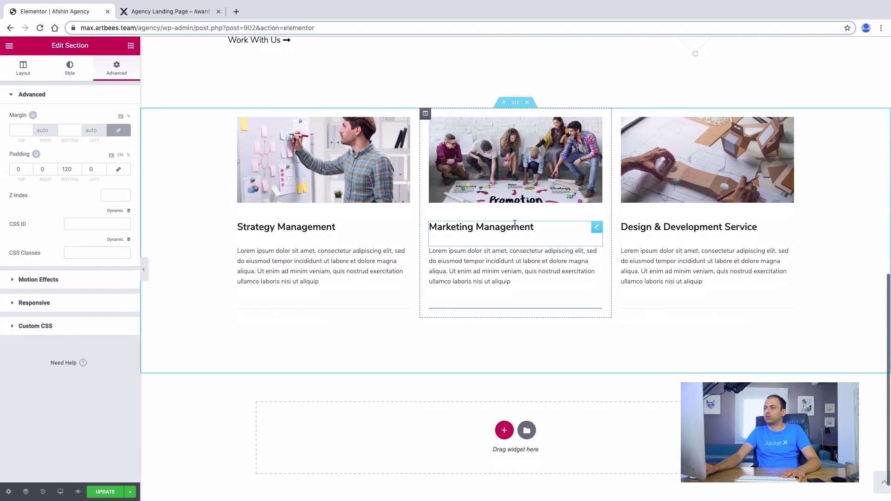
{"action": "left_click", "coordinate": [505, 430]}
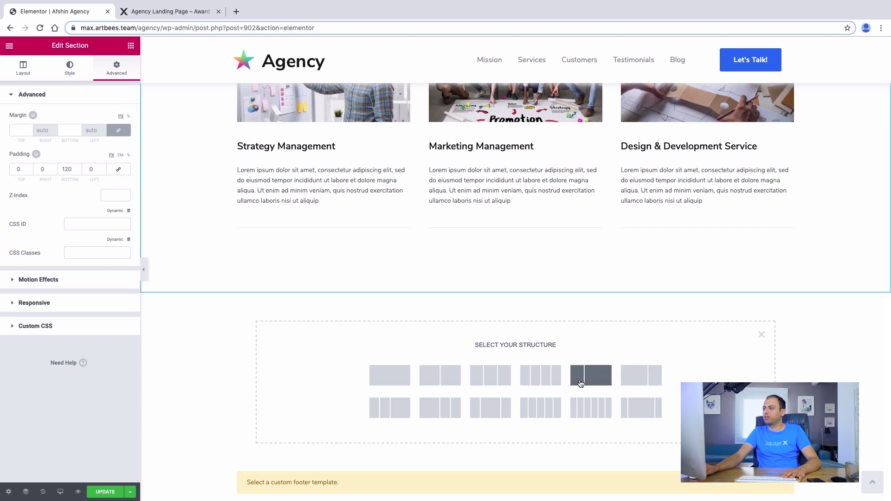
{"action": "left_click", "coordinate": [626, 380]}
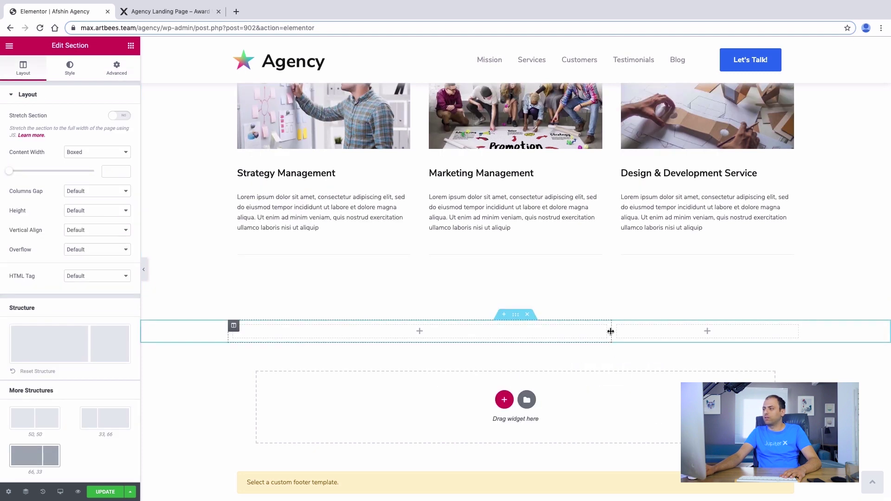
{"action": "left_click_drag", "start_coordinate": [613, 331], "coordinate": [631, 331]}
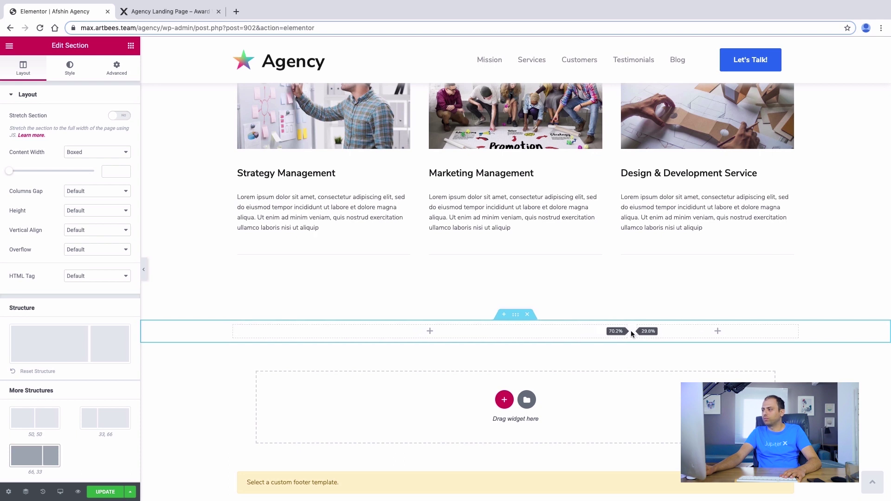
Check the reference page's blue section, give the new section a classic background colour of #4183ff, and open the widget library
{"action": "key", "text": "ctrl+Tab"}
{"action": "scroll", "coordinate": [286, 127], "scroll_direction": "up", "scroll_amount": 1}
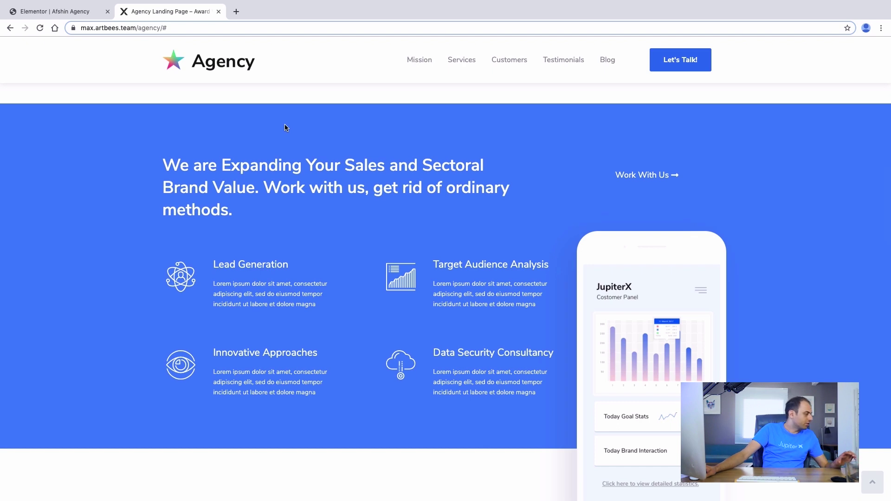
{"action": "left_click", "coordinate": [51, 11]}
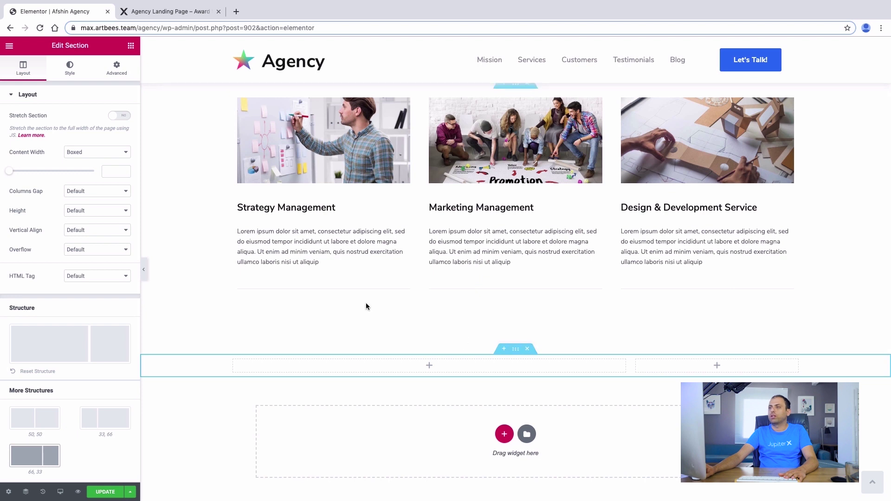
{"action": "left_click", "coordinate": [70, 68]}
{"action": "left_click", "coordinate": [74, 140]}
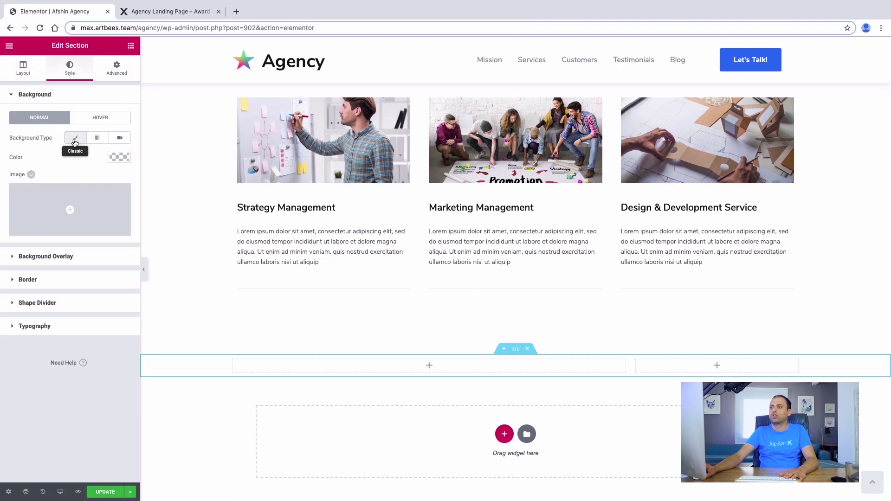
{"action": "left_click", "coordinate": [119, 157]}
{"action": "left_click", "coordinate": [44, 160]}
{"action": "type", "text": "4183"}
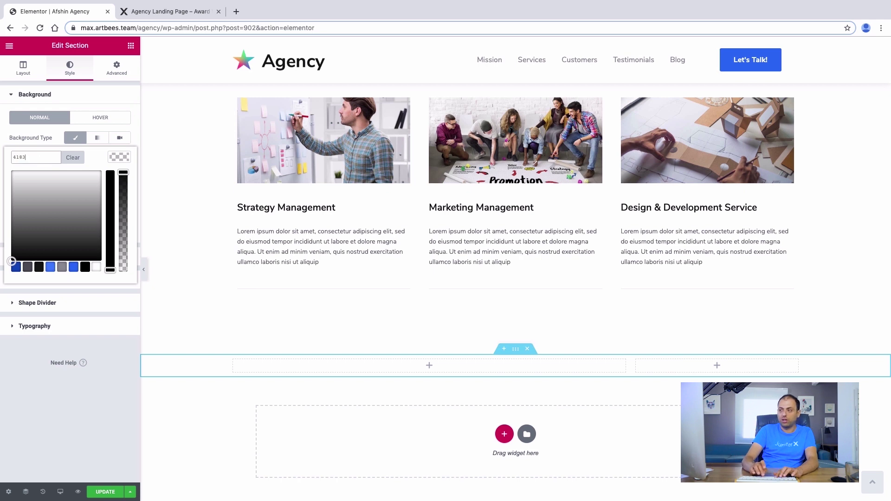
{"action": "type", "text": "ff"}
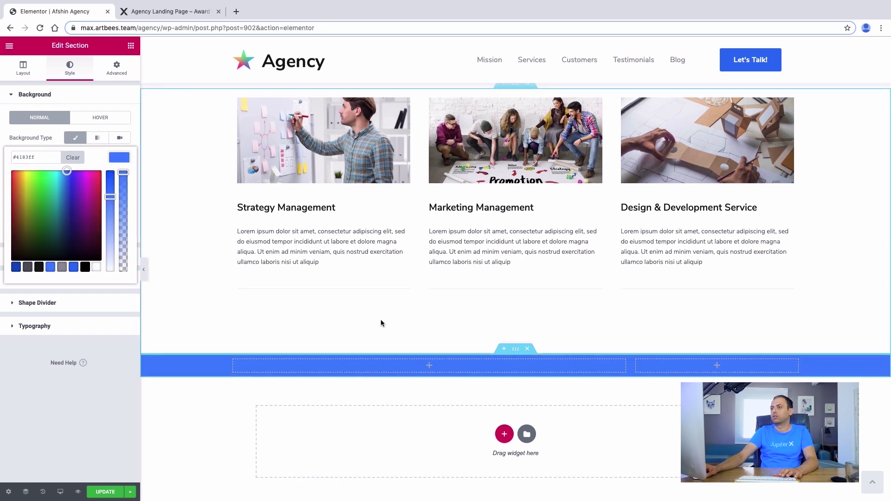
{"action": "left_click", "coordinate": [36, 148]}
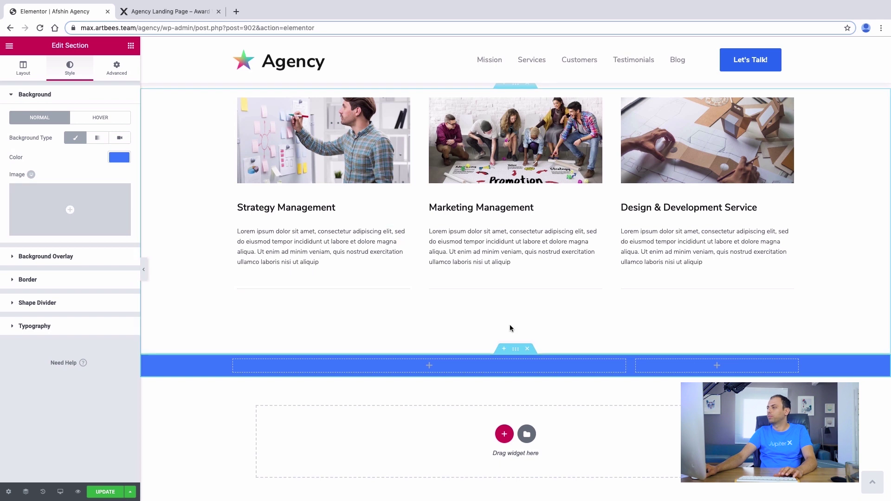
{"action": "scroll", "coordinate": [535, 341], "scroll_direction": "down", "scroll_amount": 2}
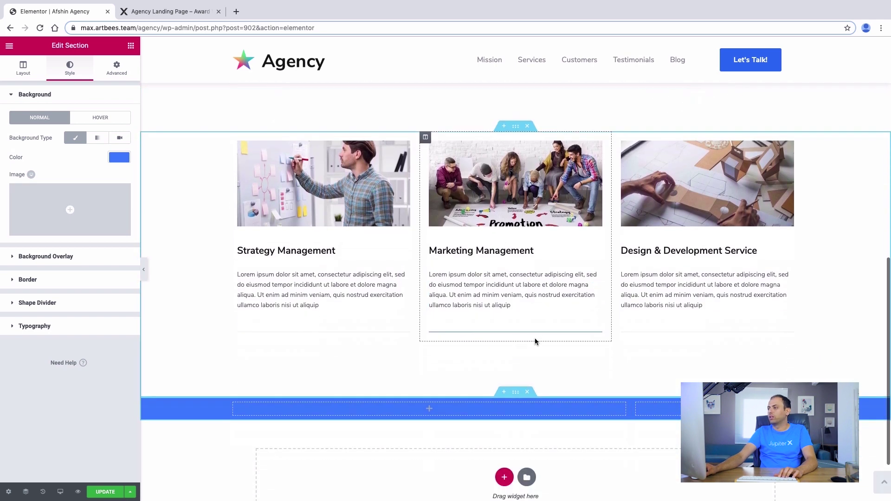
{"action": "left_click", "coordinate": [132, 47]}
{"action": "type", "text": "tex"}
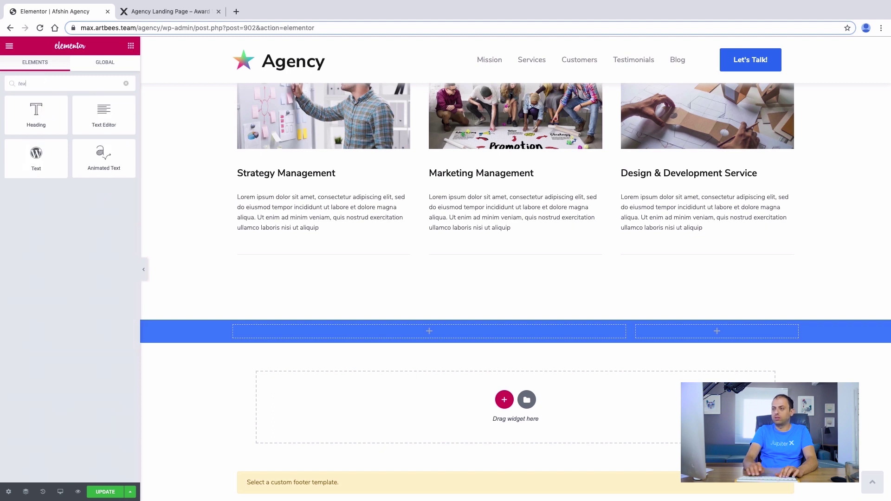
{"action": "key", "text": "BackSpace"}
{"action": "key", "text": "BackSpace"}
{"action": "key", "text": "BackSpace"}
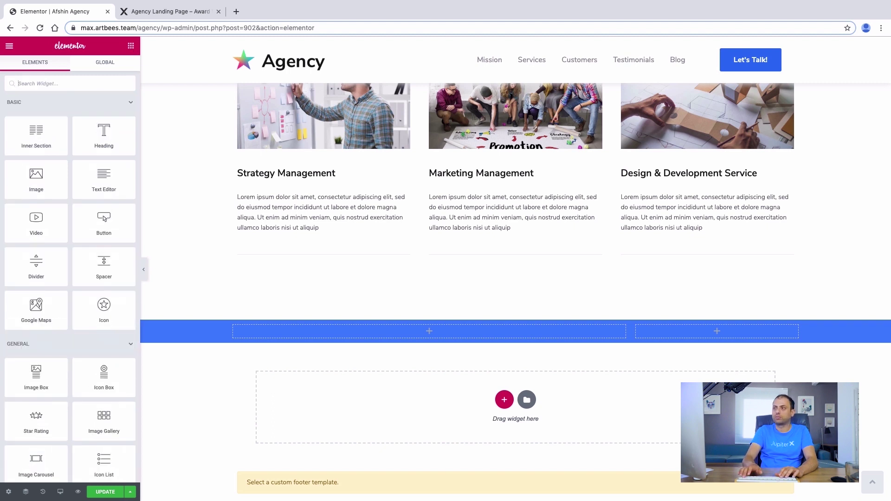
Add a Heading to the wide column reading "We are Expanding Your Sales and Sectoral Brand Value. Work with us, get rid of ordinary methods."
{"action": "type", "text": "head"}
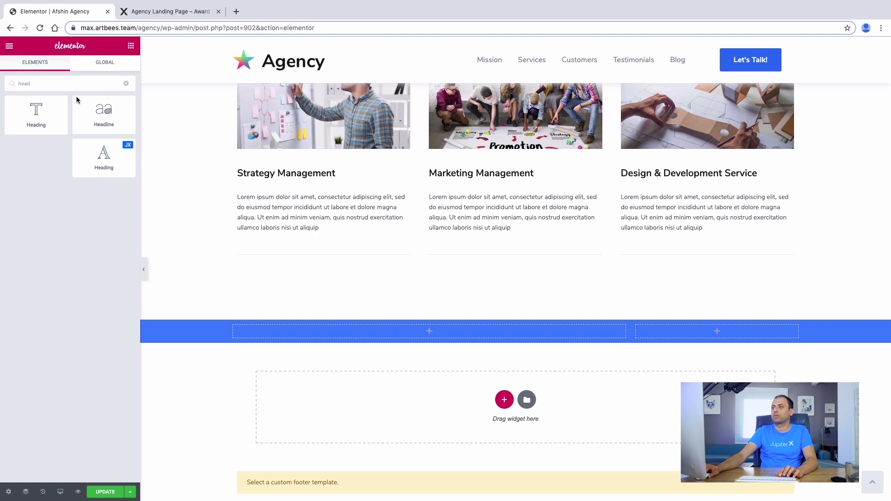
{"action": "left_click_drag", "start_coordinate": [62, 128], "coordinate": [385, 331]}
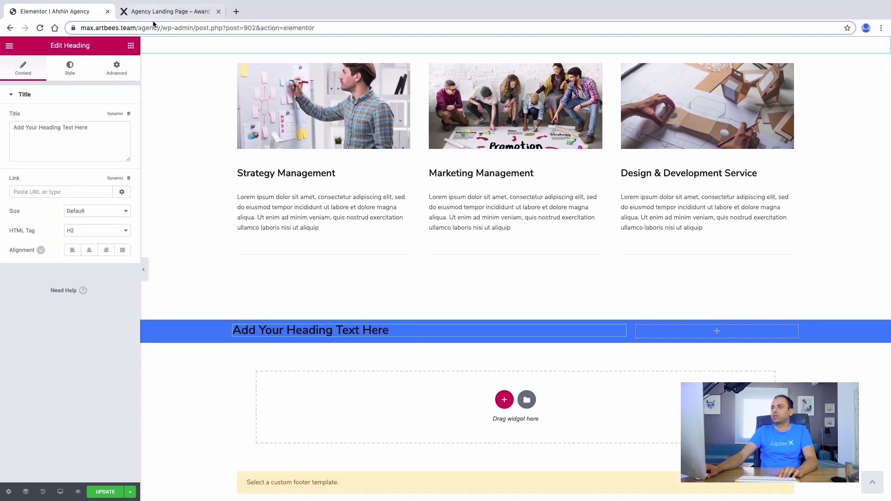
{"action": "left_click", "coordinate": [154, 12]}
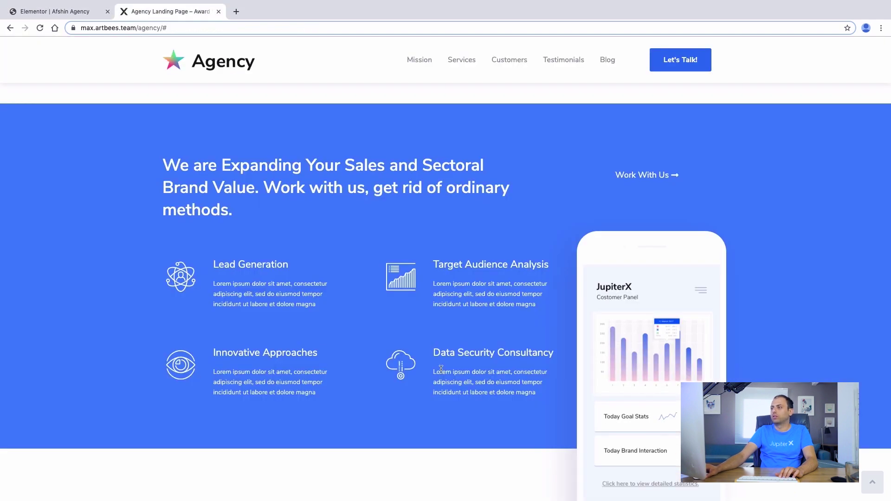
{"action": "left_click_drag", "start_coordinate": [232, 211], "coordinate": [169, 173]}
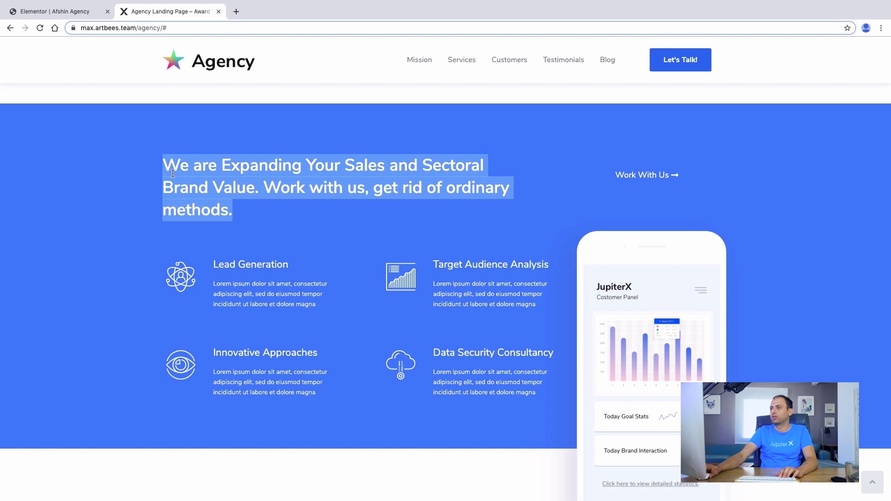
{"action": "right_click", "coordinate": [172, 174]}
{"action": "left_click", "coordinate": [194, 192]}
{"action": "left_click", "coordinate": [46, 10]}
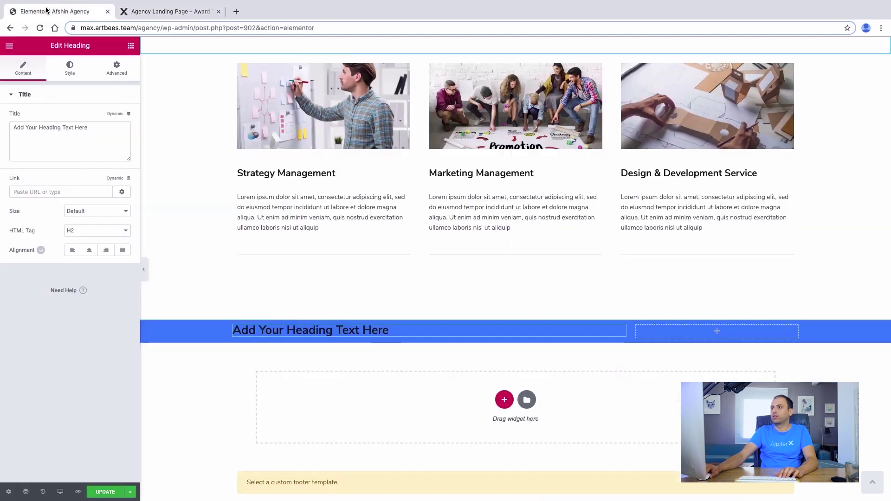
{"action": "left_click", "coordinate": [392, 330]}
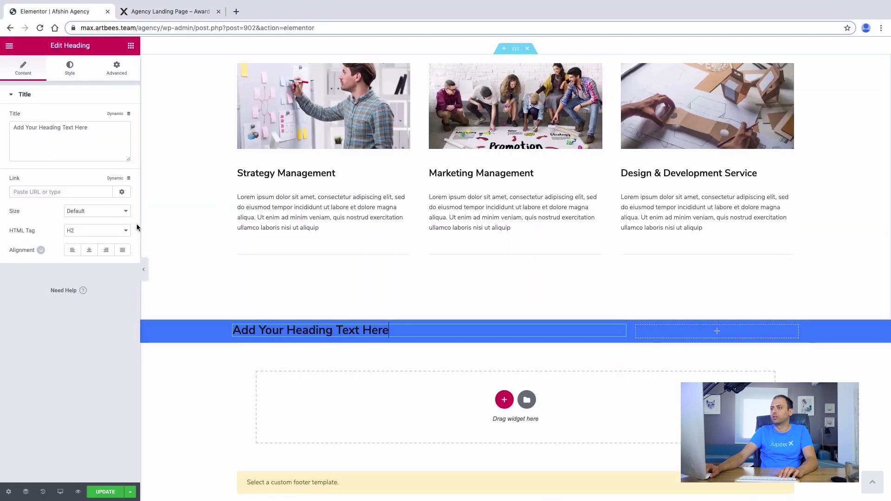
{"action": "right_click", "coordinate": [21, 130]}
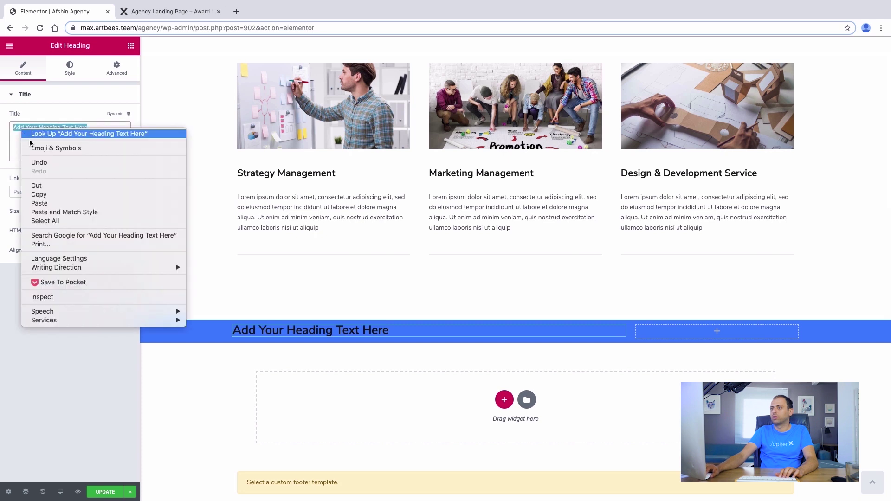
{"action": "left_click", "coordinate": [37, 204]}
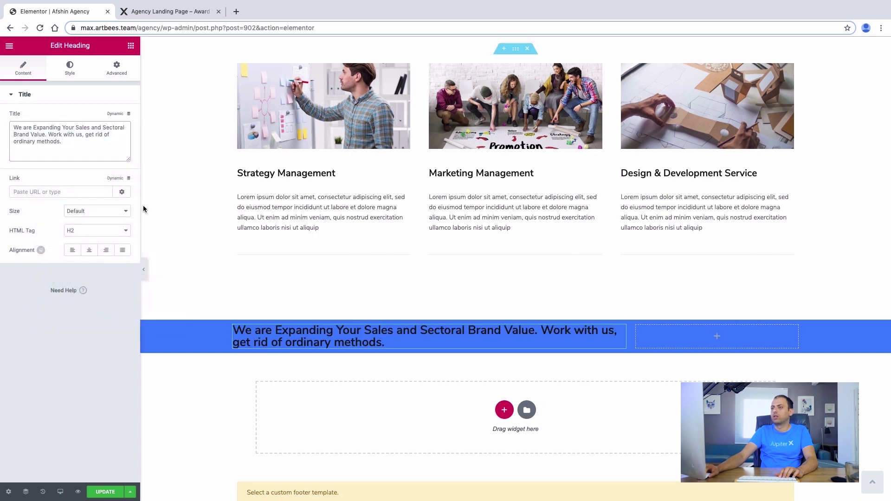
Check the heading and the spacing of the blue section on the reference page
{"action": "key", "text": "ctrl+Tab"}
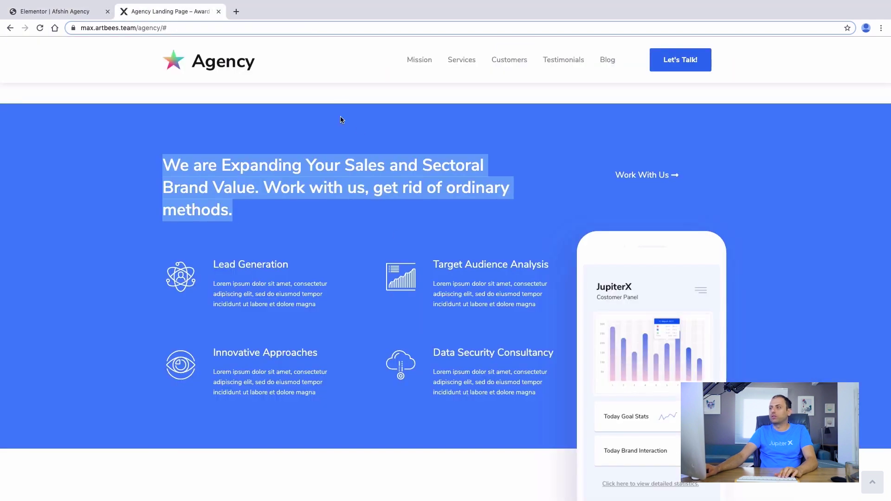
{"action": "left_click", "coordinate": [338, 132]}
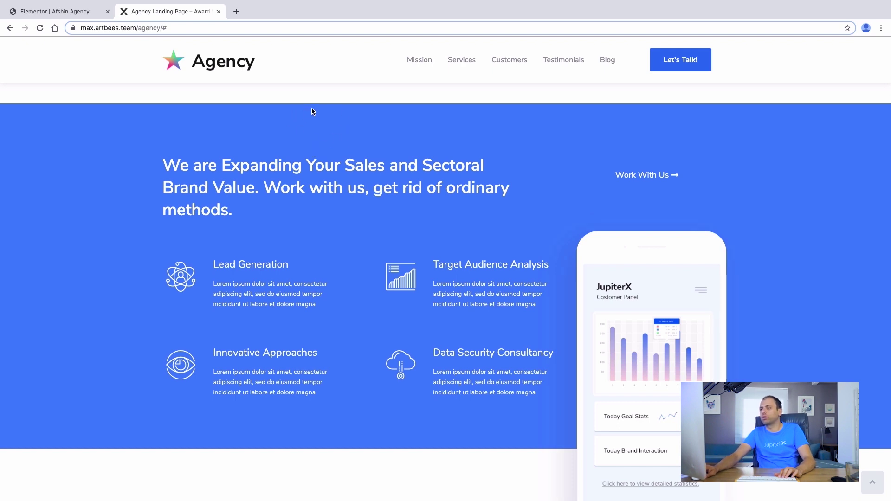
{"action": "key", "text": "ctrl+Tab"}
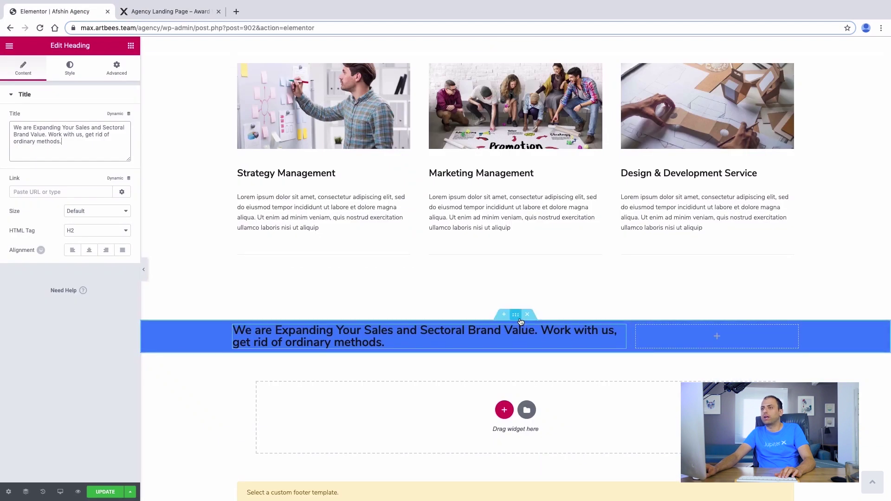
Compare with the reference's blue section and give the new section 100 px of top and bottom padding, leaving the side paddings at 0
{"action": "left_click", "coordinate": [516, 316]}
{"action": "left_click", "coordinate": [117, 68]}
{"action": "left_click", "coordinate": [162, 11]}
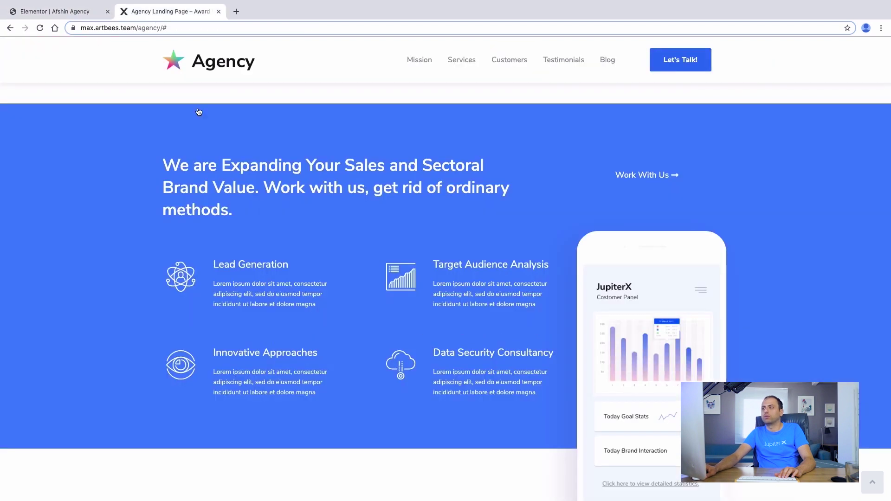
{"action": "scroll", "coordinate": [198, 111], "scroll_direction": "down", "scroll_amount": 3}
{"action": "scroll", "coordinate": [267, 204], "scroll_direction": "up", "scroll_amount": 4}
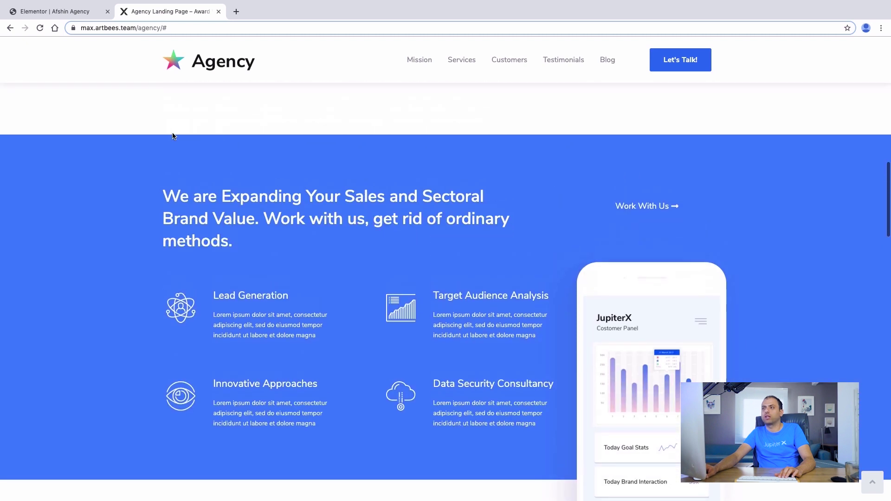
{"action": "left_click", "coordinate": [61, 13]}
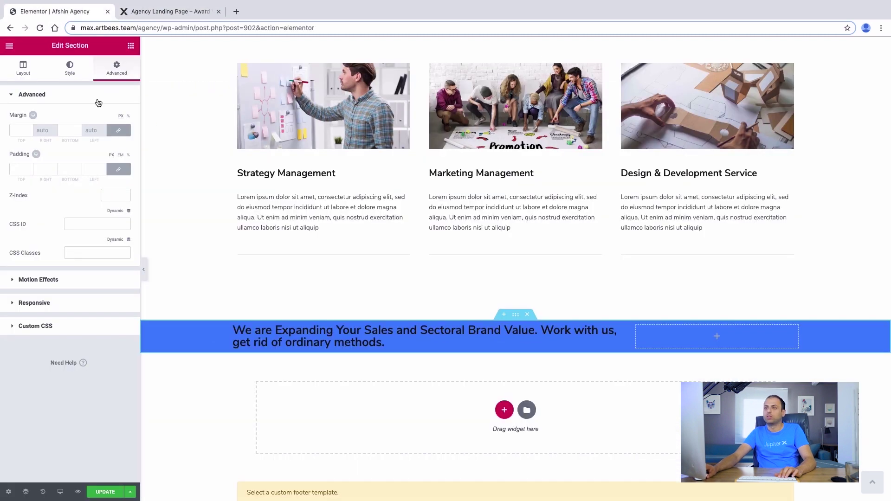
{"action": "left_click", "coordinate": [118, 169]}
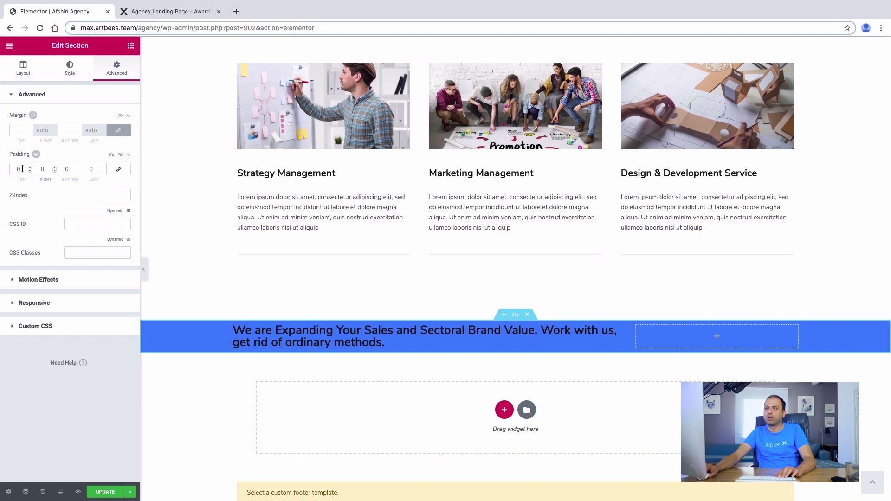
{"action": "type", "text": "100"}
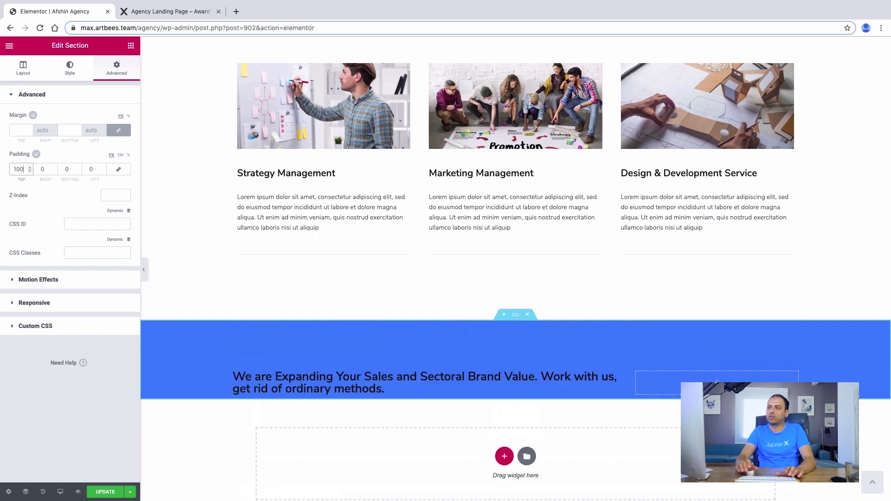
{"action": "double_click", "coordinate": [60, 169]}
{"action": "type", "text": "100"}
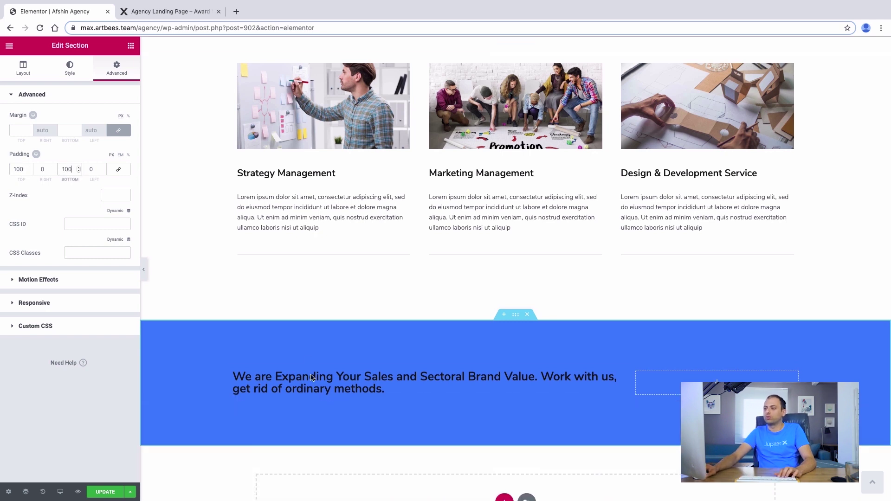
Set the text colour of the blue section's heading to white (#ffffff)
{"action": "left_click", "coordinate": [242, 377]}
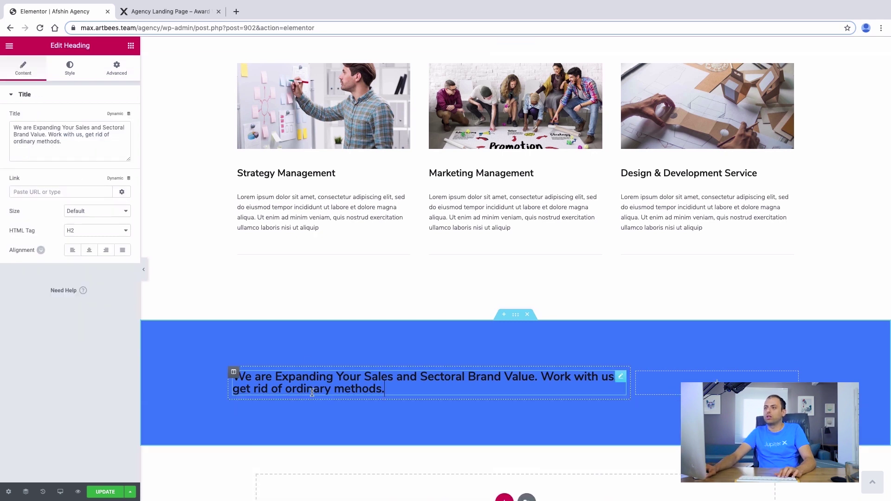
{"action": "left_click", "coordinate": [70, 68]}
{"action": "left_click", "coordinate": [119, 116]}
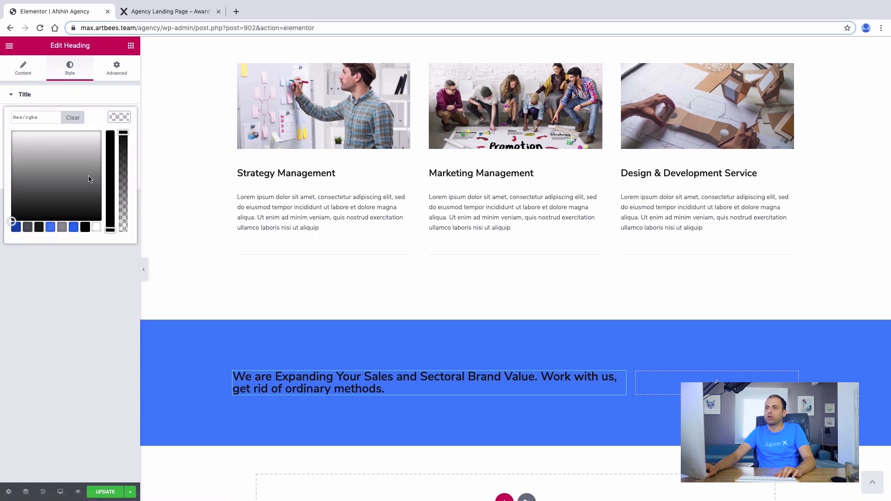
{"action": "left_click", "coordinate": [95, 228]}
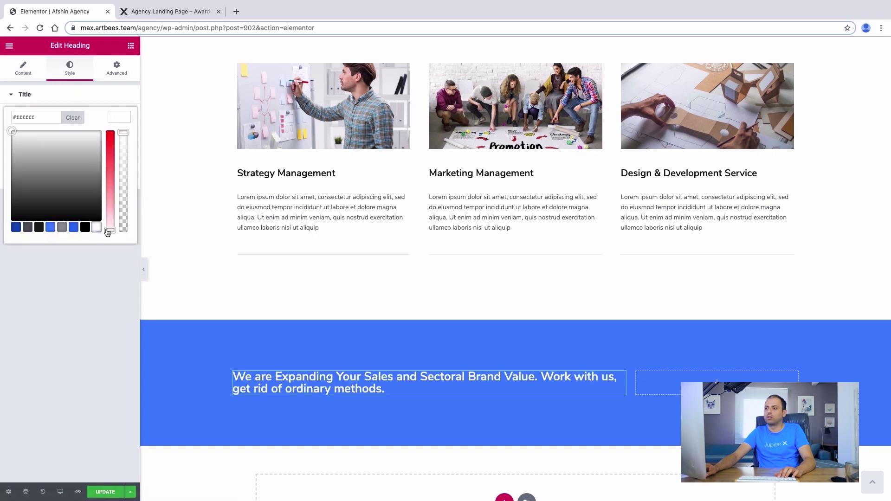
{"action": "left_click", "coordinate": [100, 98]}
{"action": "left_click", "coordinate": [81, 103]}
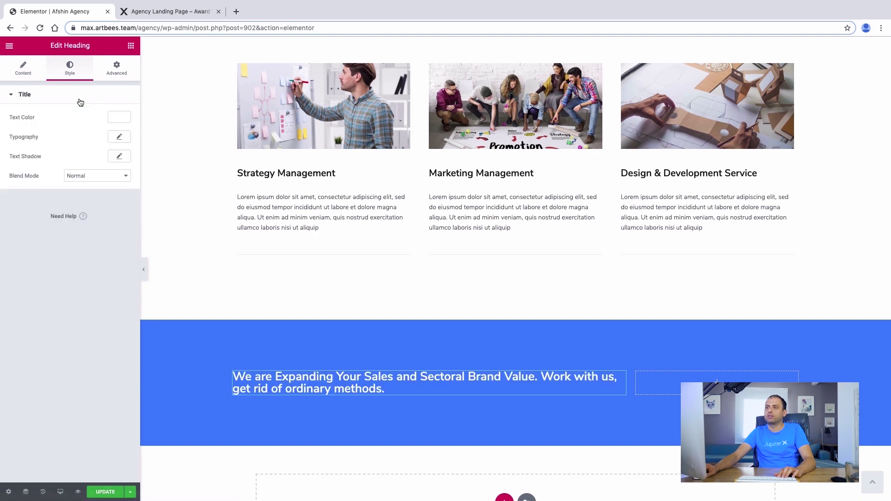
Set the blue section heading's typography to a 36 px font size and a 1.35 em line height
{"action": "left_click", "coordinate": [119, 138]}
{"action": "left_click", "coordinate": [21, 197]}
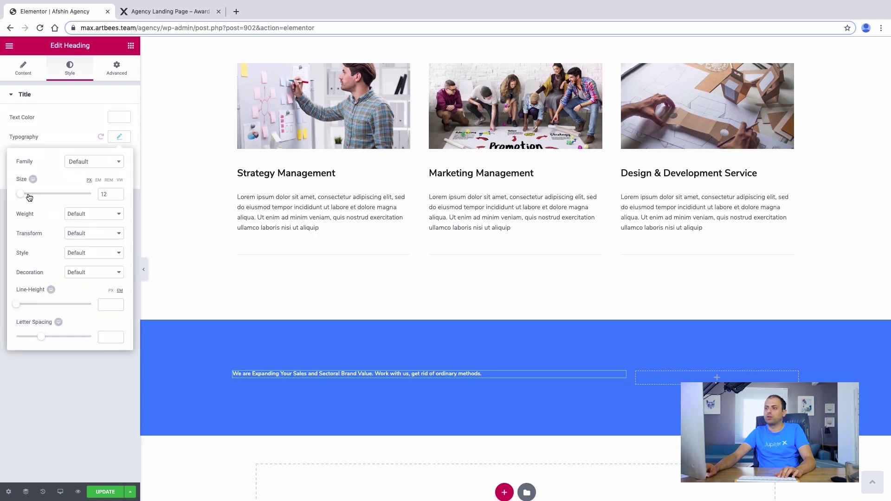
{"action": "left_click_drag", "start_coordinate": [24, 198], "coordinate": [29, 199]}
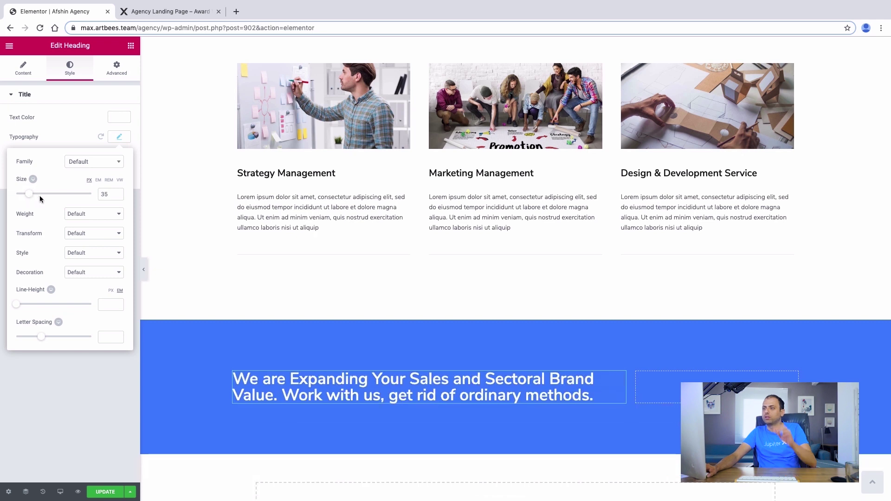
{"action": "left_click", "coordinate": [119, 192]}
{"action": "left_click_drag", "start_coordinate": [17, 307], "coordinate": [26, 309]}
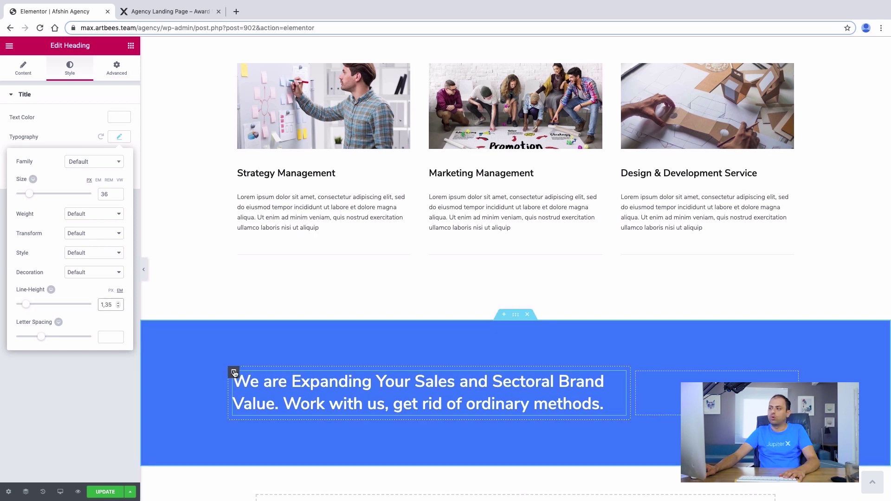
Unlink the heading column's paddings, set the right padding to 100 px, and compare the heading's line wrapping with the reference page
{"action": "left_click", "coordinate": [234, 373]}
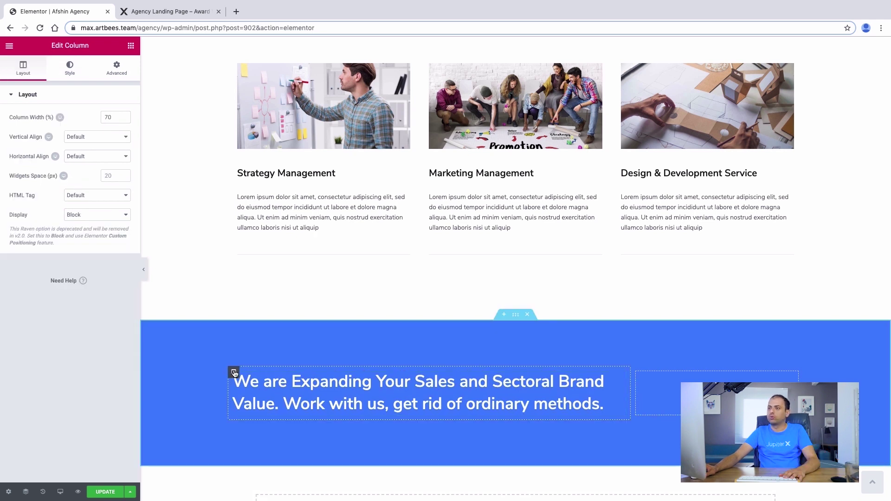
{"action": "left_click", "coordinate": [117, 70]}
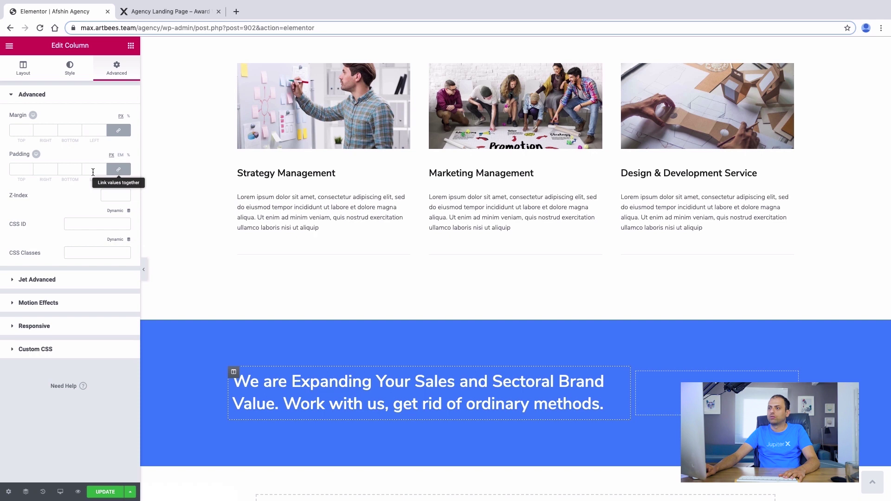
{"action": "left_click", "coordinate": [119, 172]}
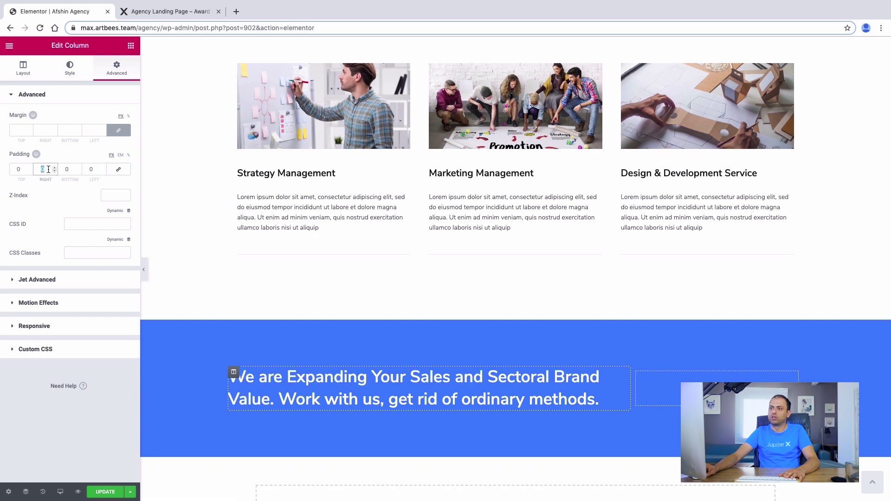
{"action": "type", "text": "100"}
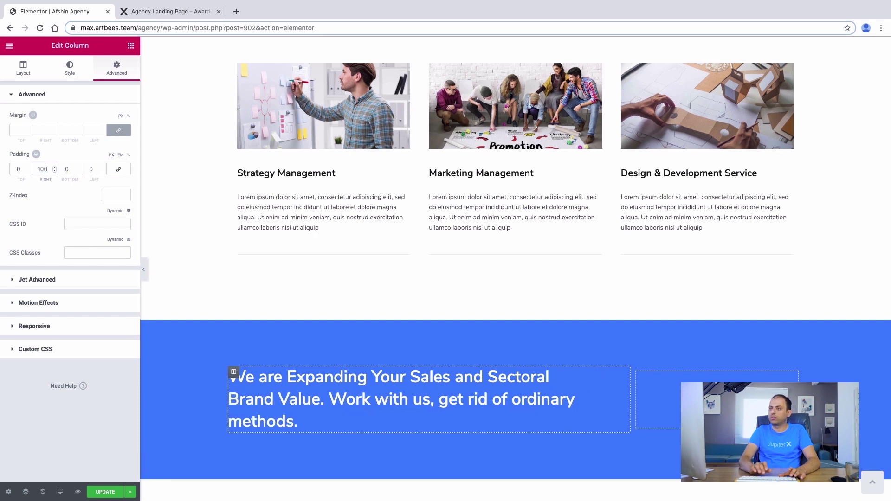
{"action": "key", "text": "ctrl+Tab"}
{"action": "left_click", "coordinate": [58, 17]}
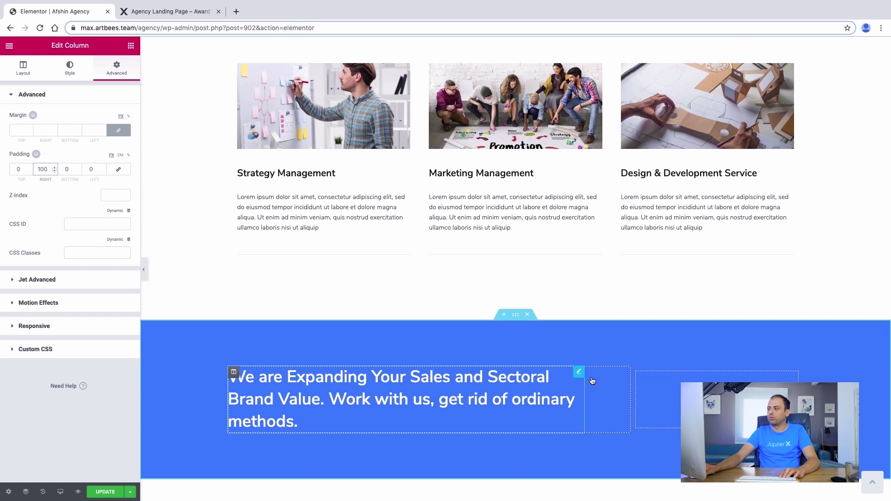
Check the reference's gap below the heading and set the heading column's bottom padding to 80 px
{"action": "scroll", "coordinate": [592, 380], "scroll_direction": "down", "scroll_amount": 3}
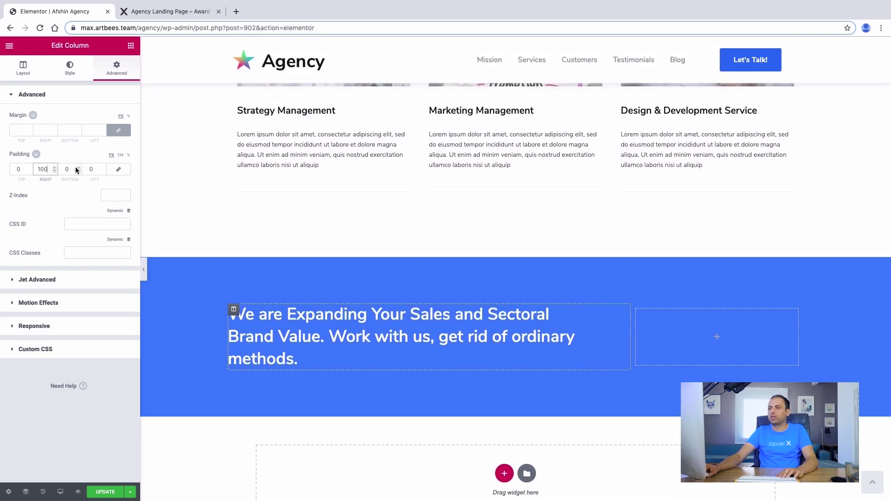
{"action": "left_click", "coordinate": [153, 11]}
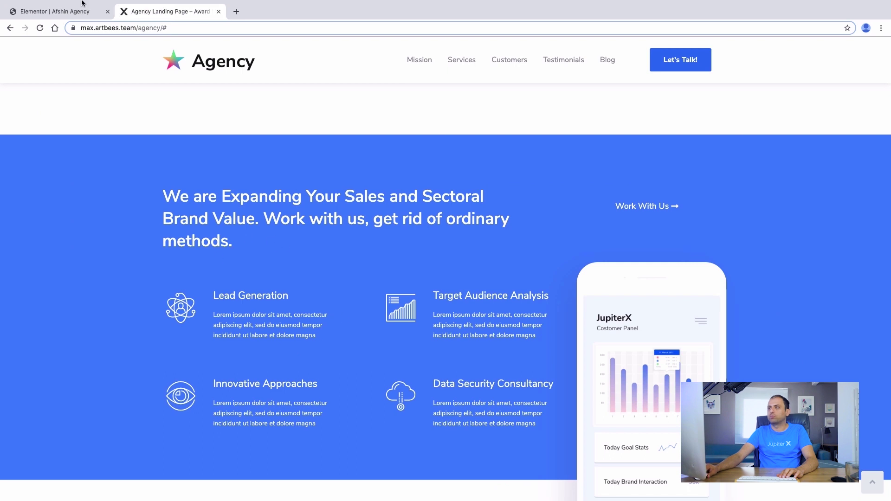
{"action": "left_click", "coordinate": [76, 14]}
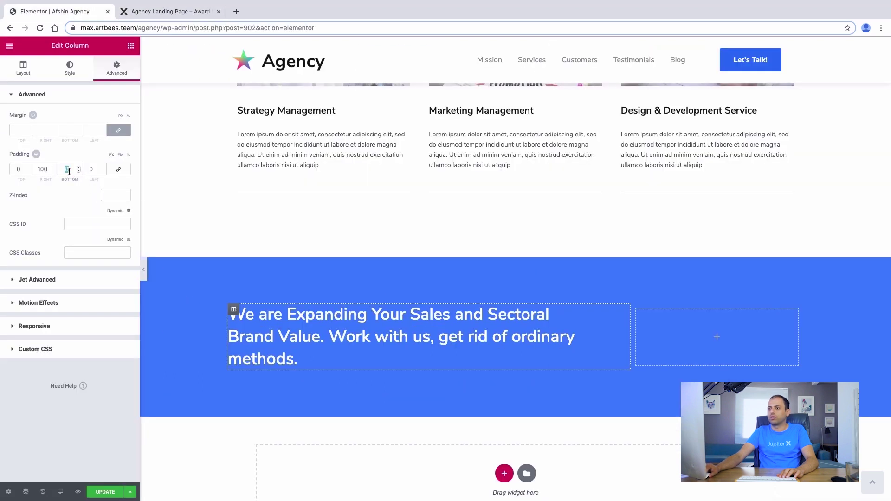
{"action": "type", "text": "80"}
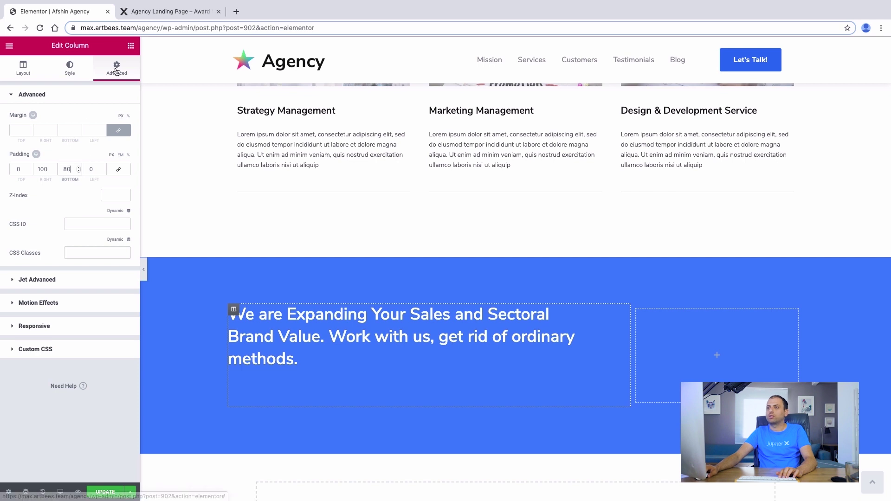
Compare the Work With Us link in the reference's blue section with the one under About Us
{"action": "scroll", "coordinate": [358, 229], "scroll_direction": "up", "scroll_amount": 7}
{"action": "scroll", "coordinate": [279, 132], "scroll_direction": "down", "scroll_amount": 2}
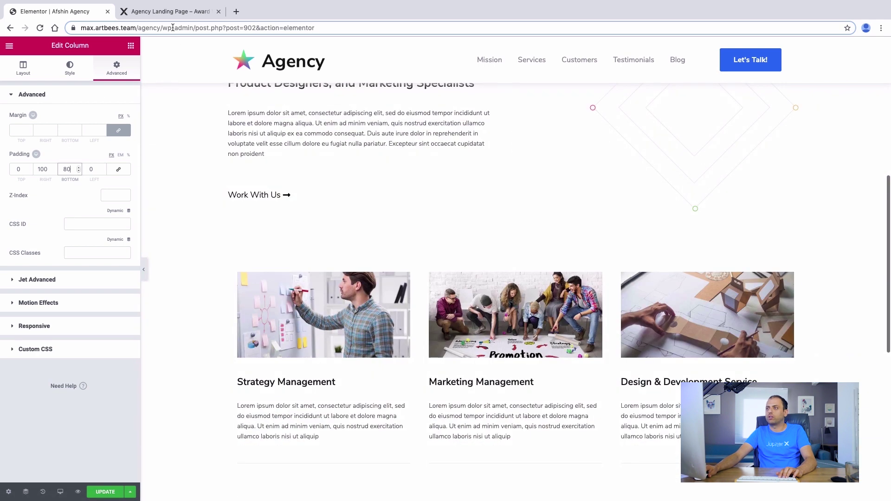
{"action": "left_click", "coordinate": [170, 17]}
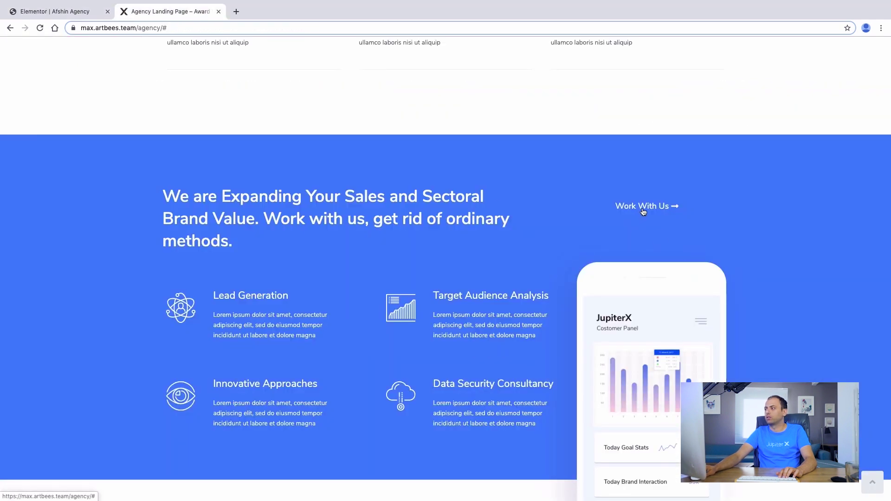
{"action": "scroll", "coordinate": [81, 87], "scroll_direction": "up", "scroll_amount": 10}
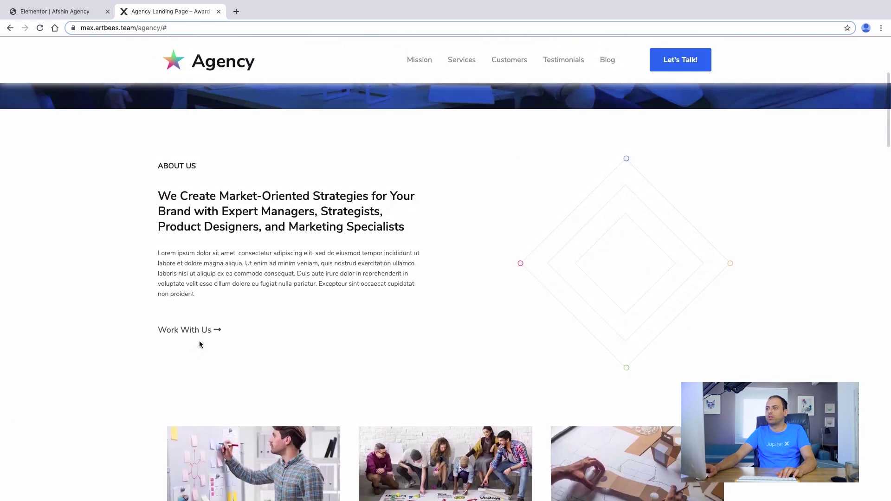
In the Elementor editor, duplicate the About Us section's Work With Us button and move the copy into the blue section's empty right column
{"action": "left_click", "coordinate": [69, 11]}
{"action": "scroll", "coordinate": [432, 386], "scroll_direction": "up", "scroll_amount": 4}
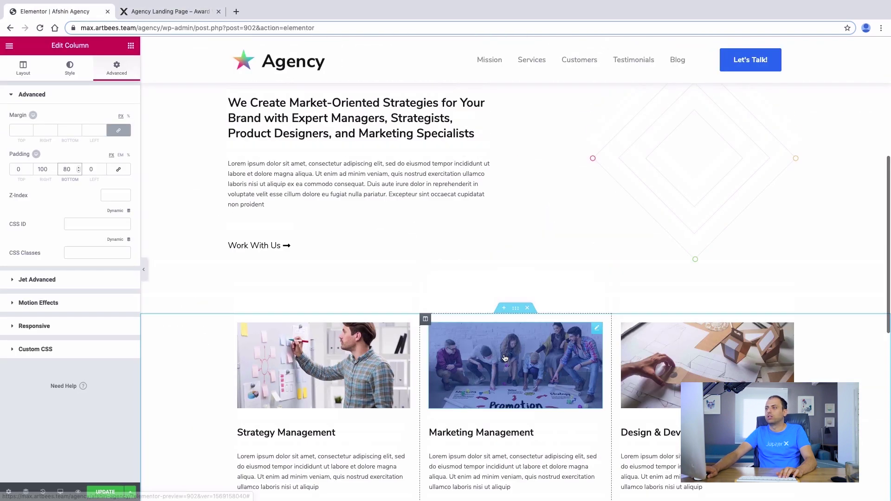
{"action": "right_click", "coordinate": [486, 377]}
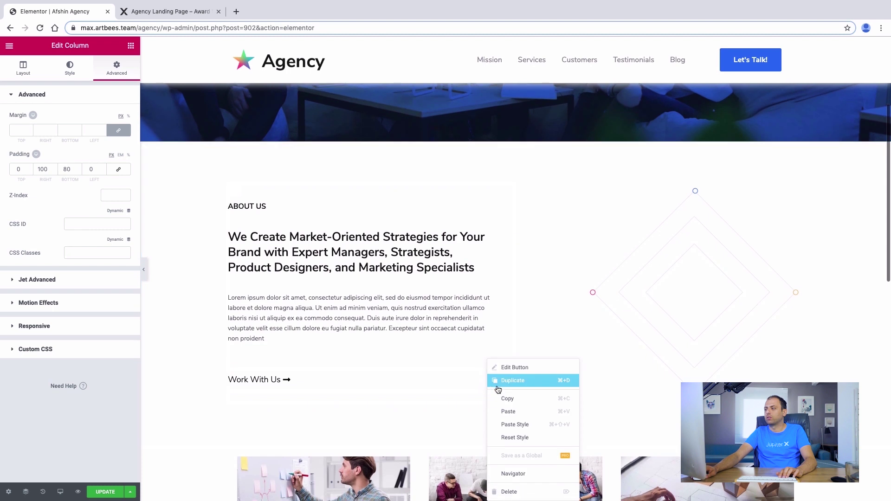
{"action": "left_click", "coordinate": [496, 378]}
{"action": "scroll", "coordinate": [465, 396], "scroll_direction": "down", "scroll_amount": 3}
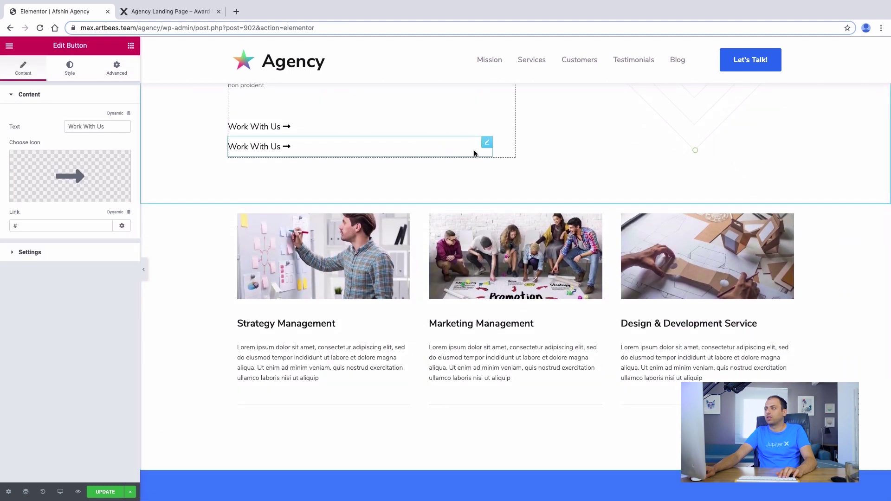
{"action": "left_click", "coordinate": [486, 148]}
{"action": "left_click_drag", "start_coordinate": [569, 492], "coordinate": [673, 490]}
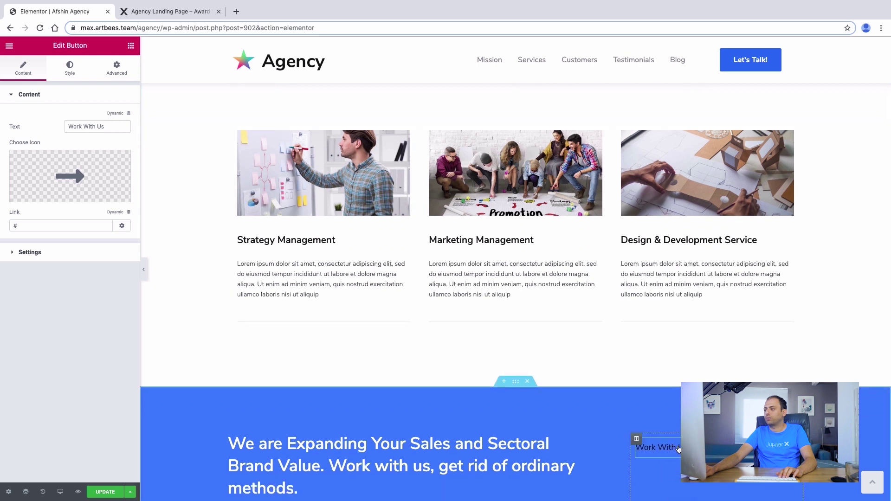
{"action": "scroll", "coordinate": [636, 437], "scroll_direction": "down", "scroll_amount": 3}
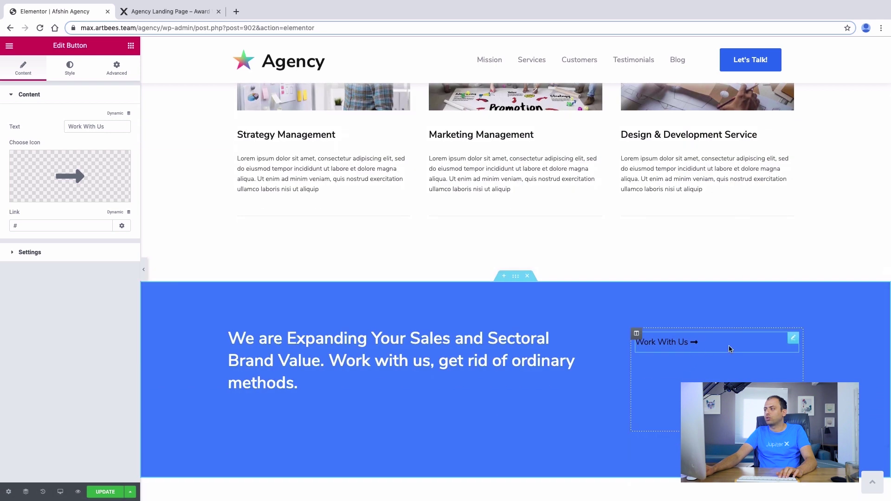
Centre-align the Work With Us button in the blue section
{"action": "left_click", "coordinate": [32, 255]}
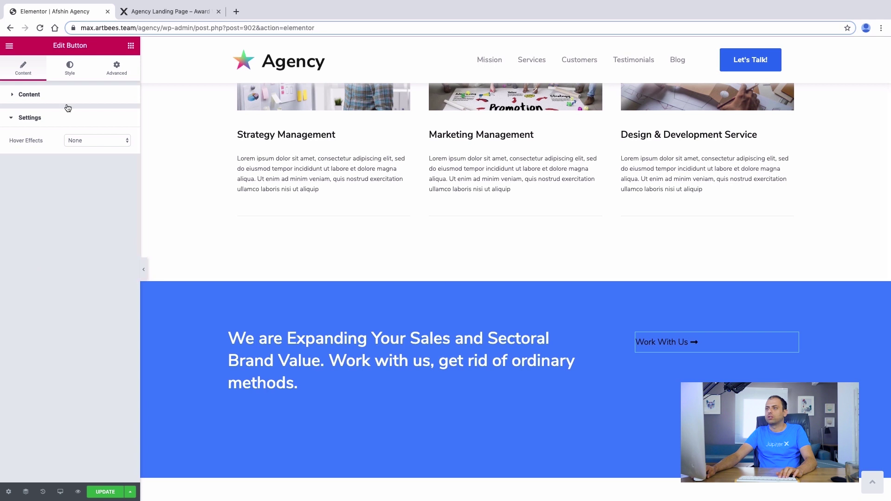
{"action": "left_click", "coordinate": [69, 76]}
{"action": "left_click", "coordinate": [88, 219]}
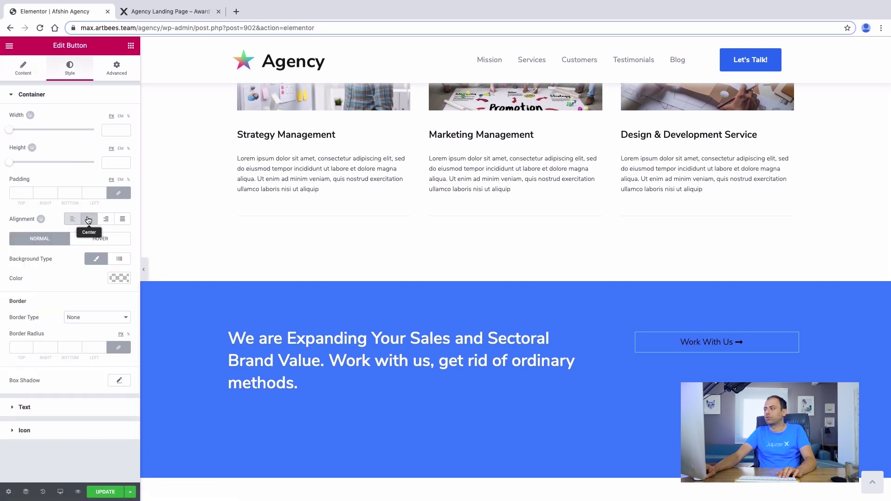
Set the normal text color of the blue section's Work With Us button to white
{"action": "left_click", "coordinate": [33, 69]}
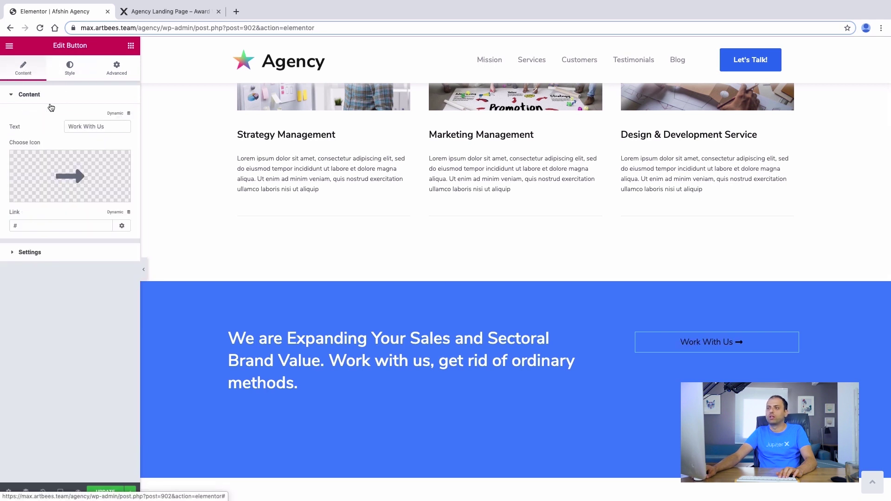
{"action": "left_click", "coordinate": [61, 67]}
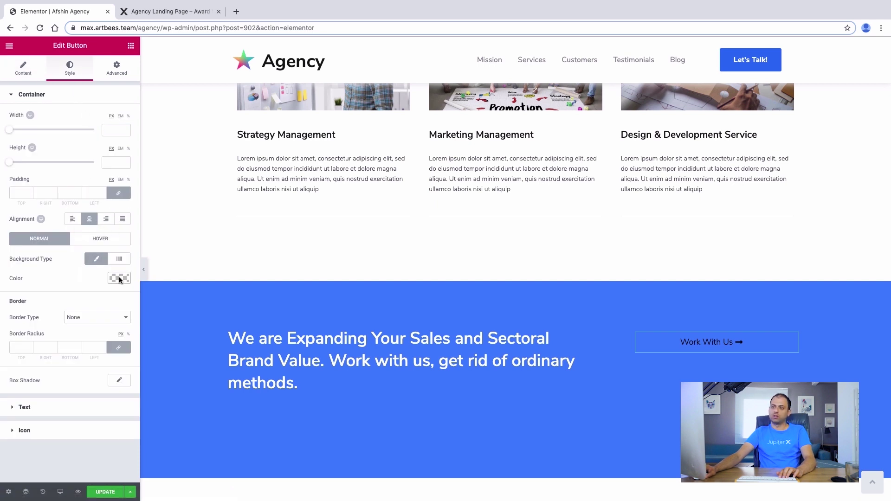
{"action": "left_click", "coordinate": [40, 406]}
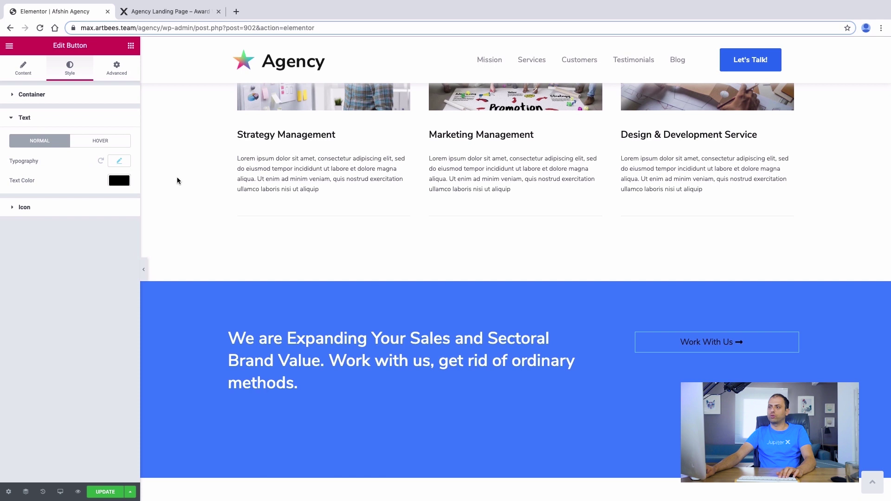
{"action": "left_click", "coordinate": [119, 180]}
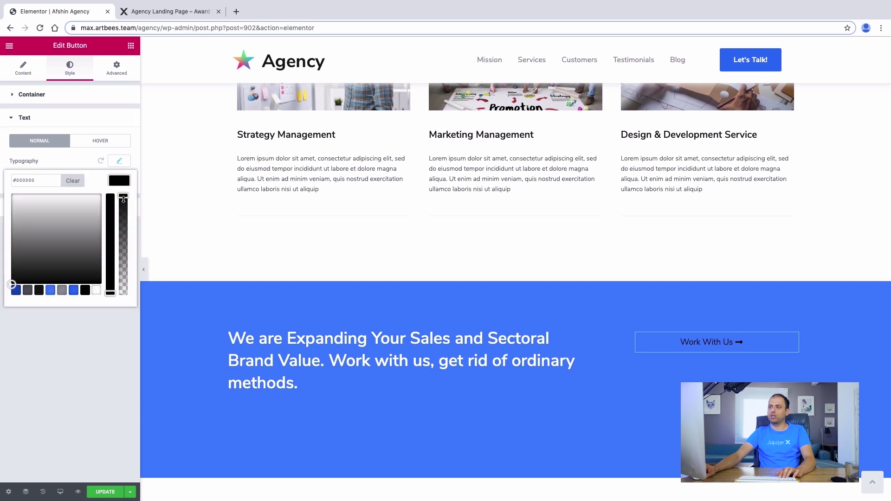
{"action": "left_click", "coordinate": [96, 290]}
{"action": "left_click", "coordinate": [96, 346]}
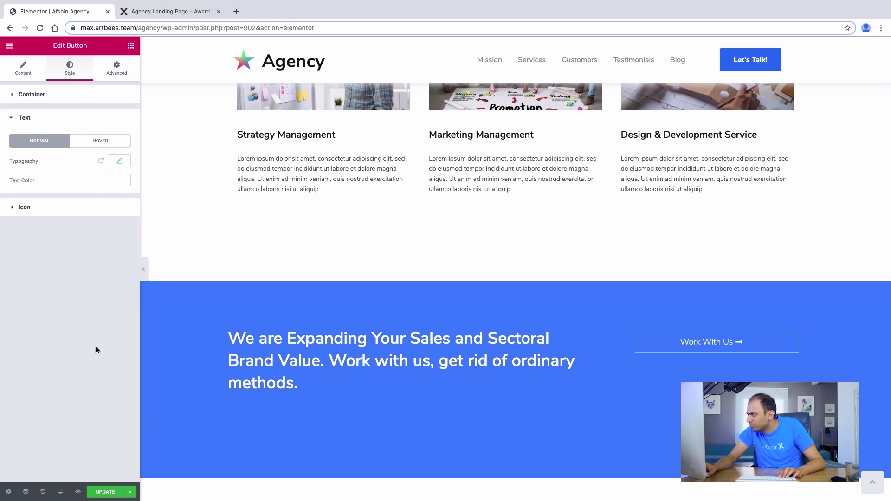
Add a Spacer widget above the Work With Us button in the blue section's right column and set its space to 20
{"action": "scroll", "coordinate": [483, 218], "scroll_direction": "up", "scroll_amount": 8}
{"action": "scroll", "coordinate": [494, 216], "scroll_direction": "down", "scroll_amount": 10}
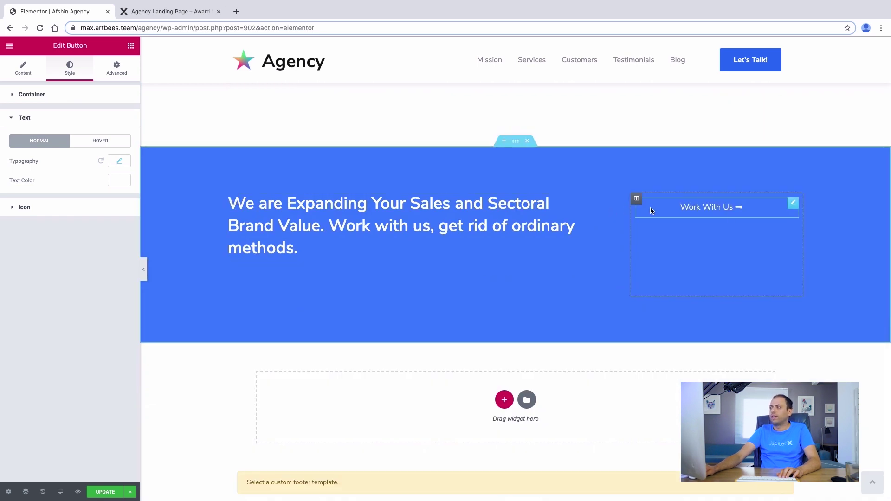
{"action": "left_click", "coordinate": [637, 199]}
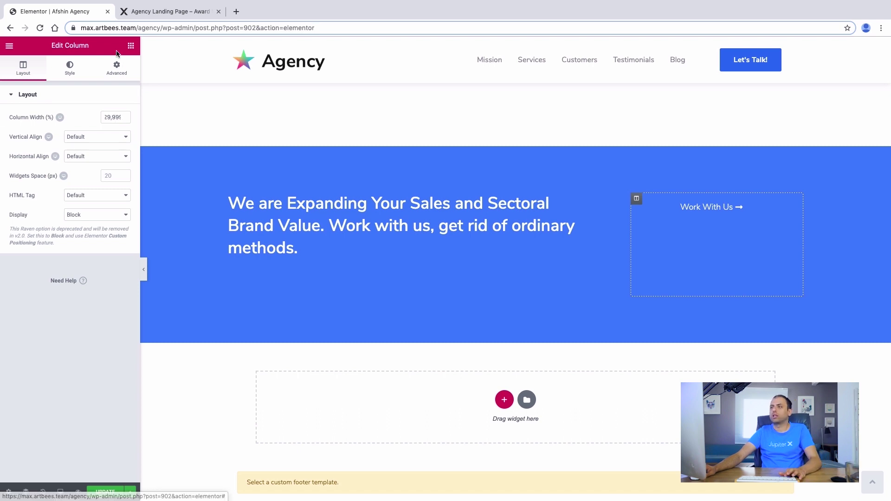
{"action": "left_click", "coordinate": [129, 48]}
{"action": "type", "text": "space"}
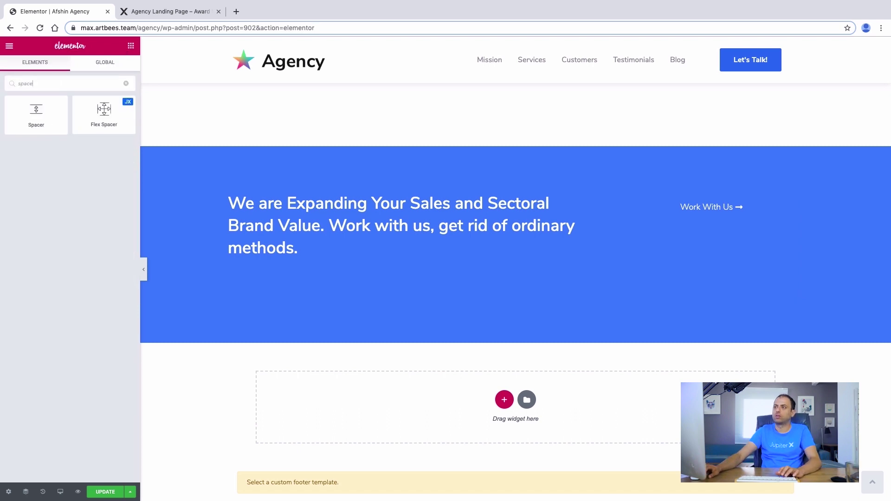
{"action": "left_click_drag", "start_coordinate": [19, 113], "coordinate": [739, 207]}
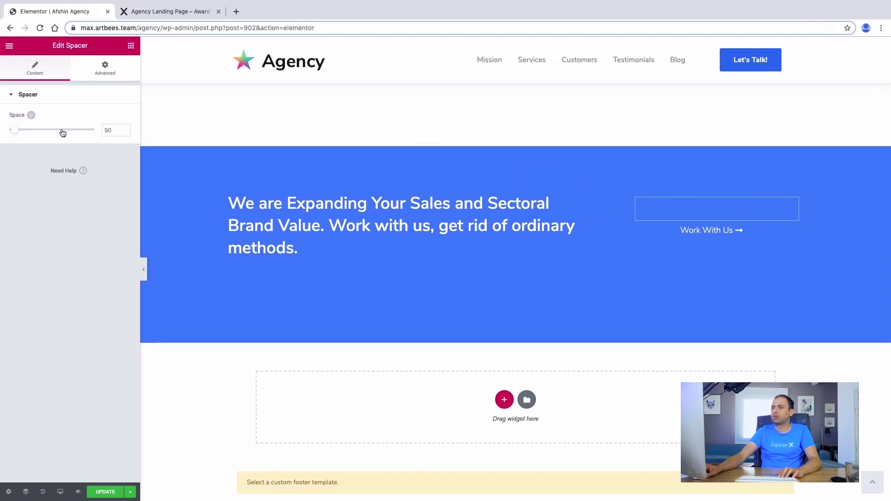
{"action": "left_click", "coordinate": [125, 133]}
{"action": "left_click", "coordinate": [124, 133]}
{"action": "left_click", "coordinate": [125, 133]}
{"action": "left_click_drag", "start_coordinate": [124, 133], "coordinate": [125, 132]}
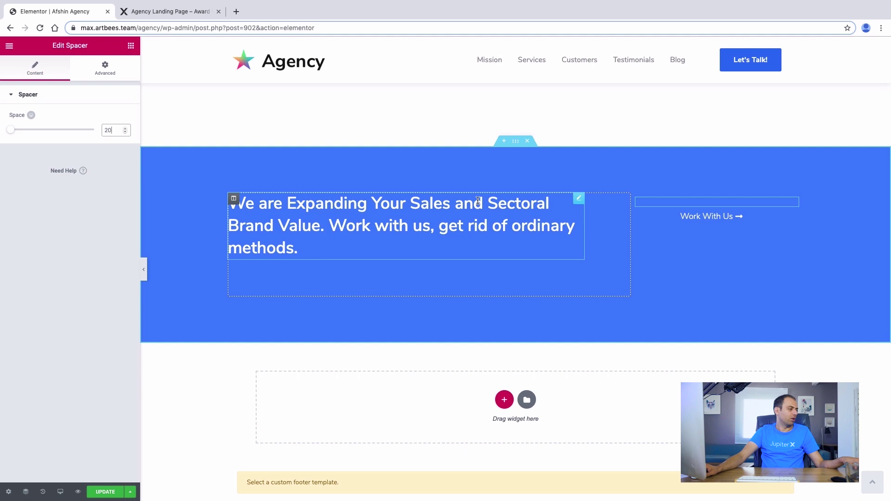
Examine how the live Agency page arranges the icon features below the blue section's heading, and return to the Elementor editor
{"action": "left_click", "coordinate": [169, 13]}
{"action": "scroll", "coordinate": [451, 284], "scroll_direction": "down", "scroll_amount": 5}
{"action": "scroll", "coordinate": [451, 269], "scroll_direction": "down", "scroll_amount": 4}
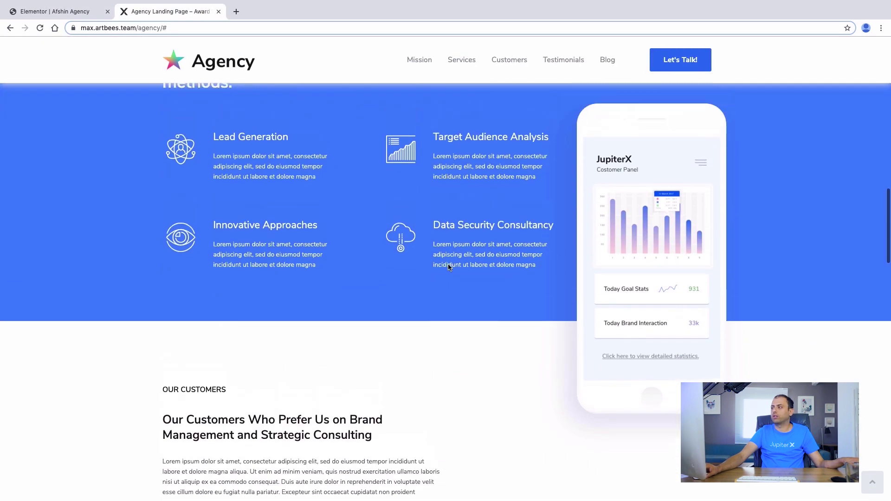
{"action": "scroll", "coordinate": [452, 269], "scroll_direction": "up", "scroll_amount": 2}
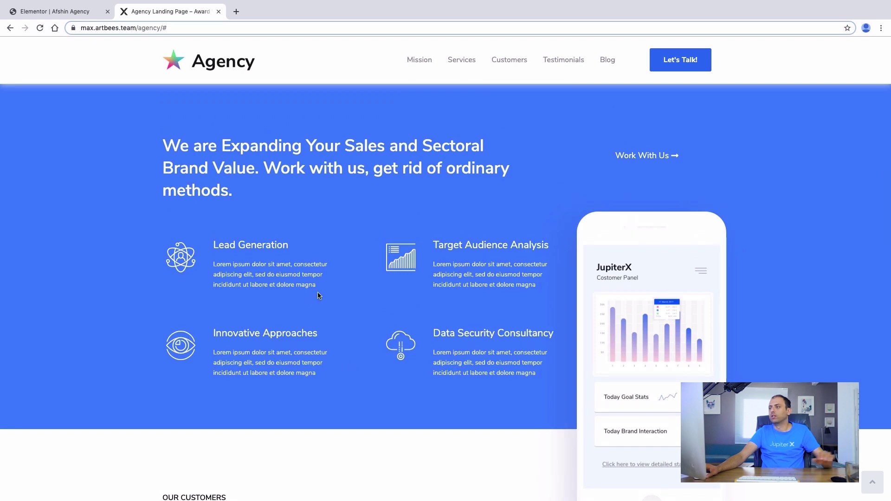
{"action": "left_click", "coordinate": [35, 12]}
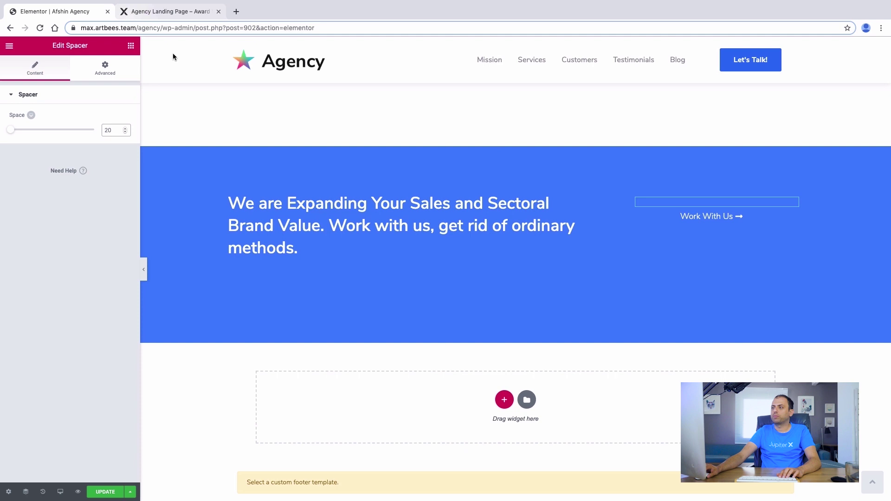
{"action": "left_click", "coordinate": [169, 12]}
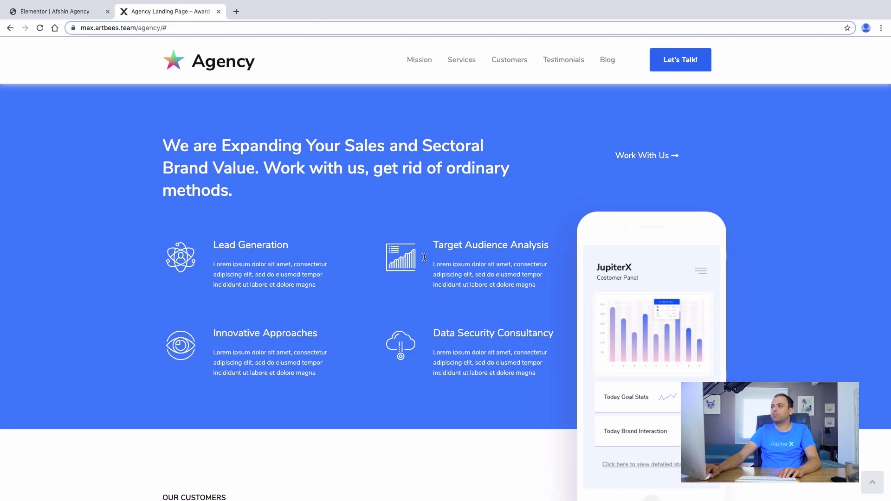
{"action": "left_click", "coordinate": [99, 11]}
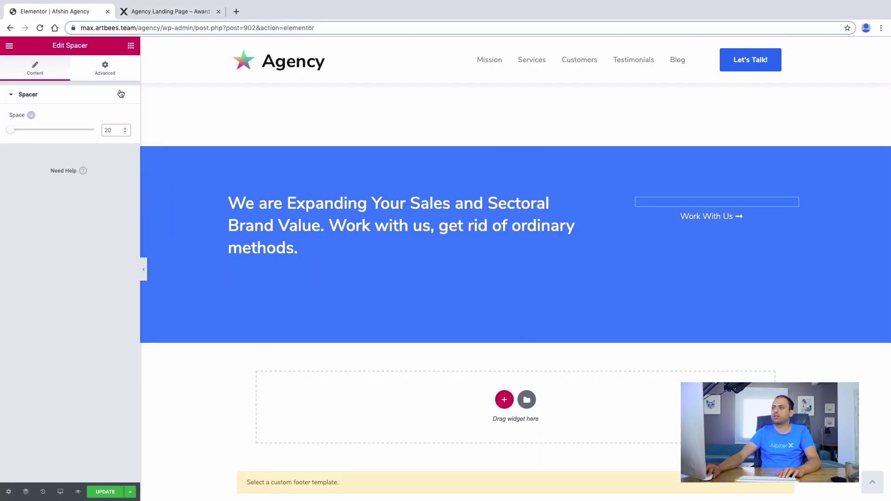
Add a two-column Inner Section below the heading in the blue section's left column
{"action": "left_click", "coordinate": [131, 46]}
{"action": "left_click_drag", "start_coordinate": [46, 139], "coordinate": [308, 263]}
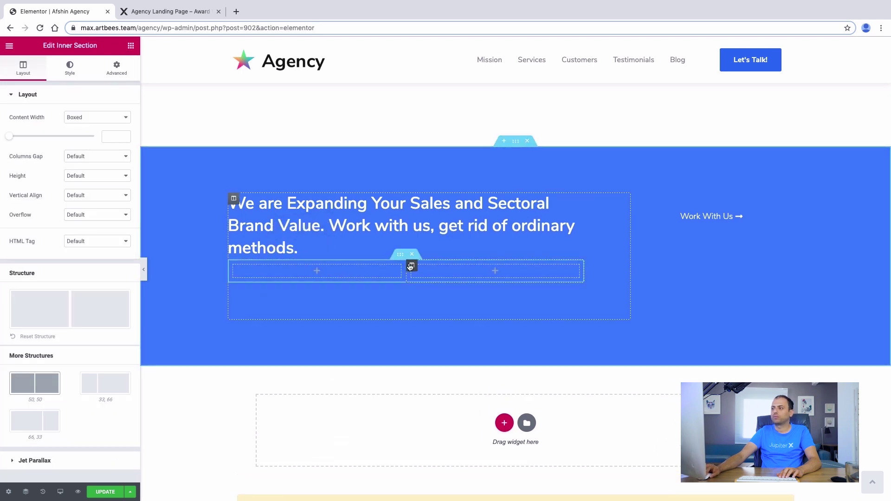
{"action": "left_click_drag", "start_coordinate": [400, 259], "coordinate": [389, 277]}
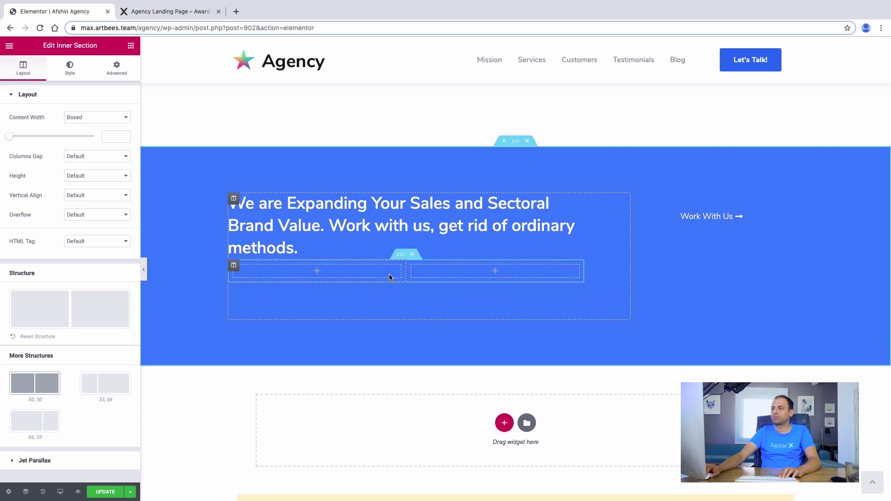
{"action": "left_click", "coordinate": [411, 264]}
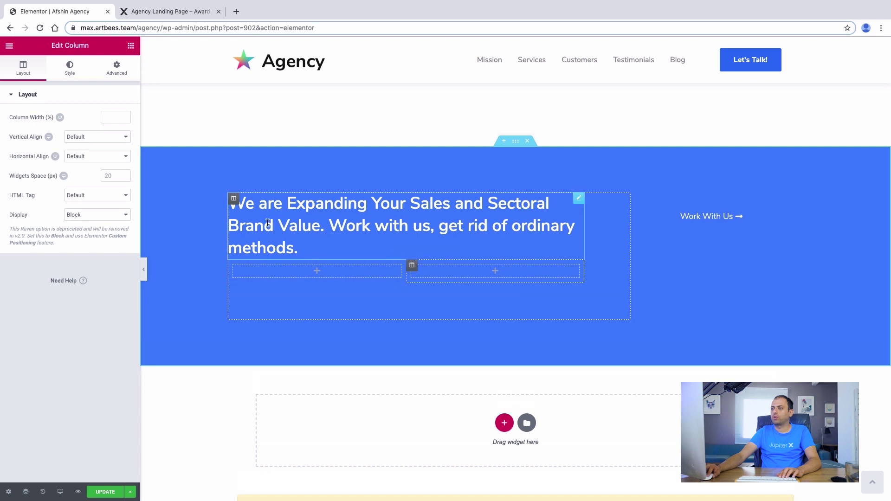
Cut the bottom padding value from the column holding the heading and select the heading for editing
{"action": "left_click", "coordinate": [299, 248]}
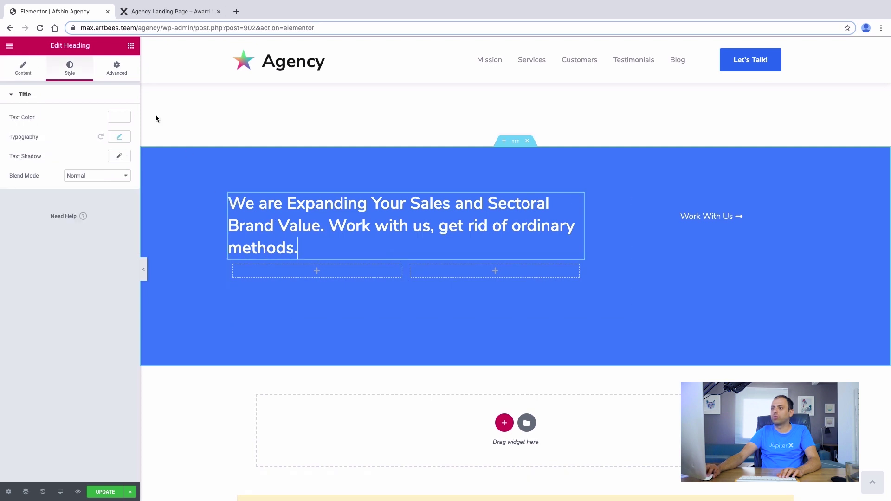
{"action": "left_click", "coordinate": [117, 70]}
{"action": "left_click", "coordinate": [234, 199]}
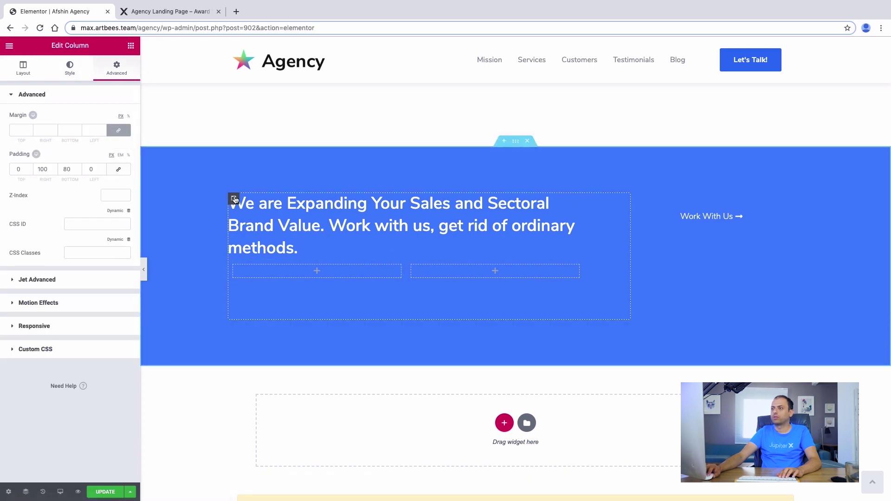
{"action": "right_click", "coordinate": [69, 171]}
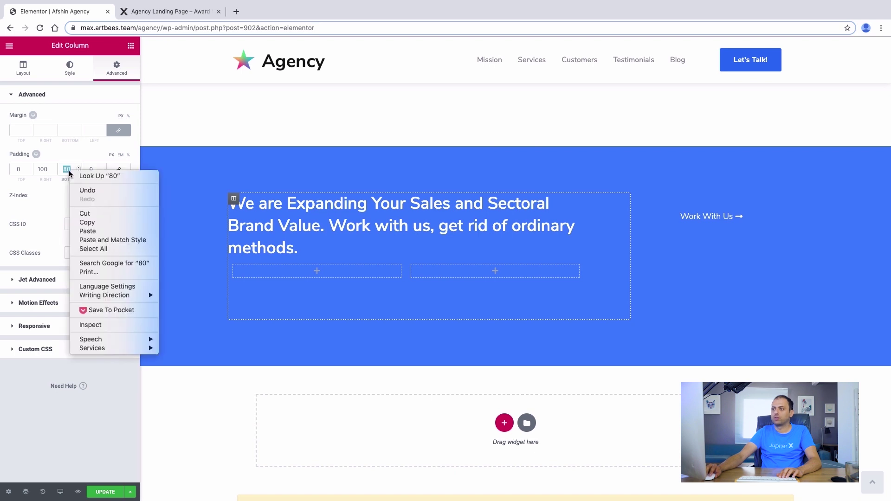
{"action": "left_click", "coordinate": [82, 213]}
{"action": "left_click", "coordinate": [320, 235]}
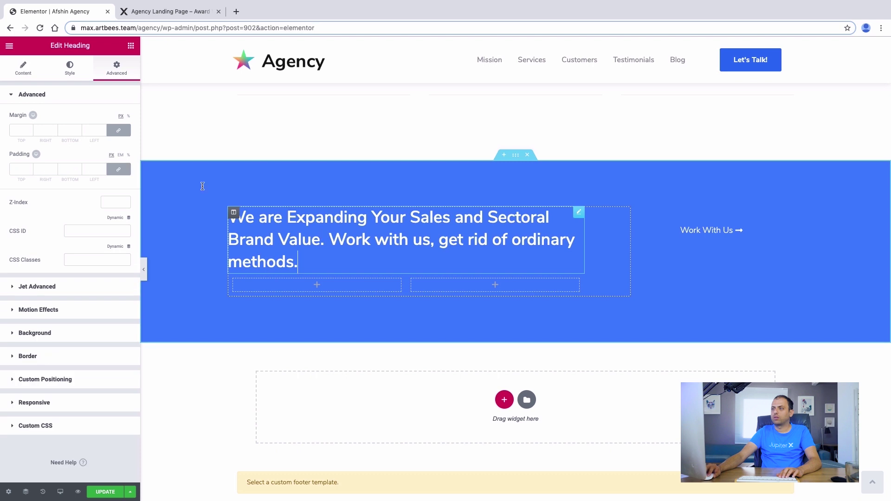
{"action": "left_click", "coordinate": [68, 169]}
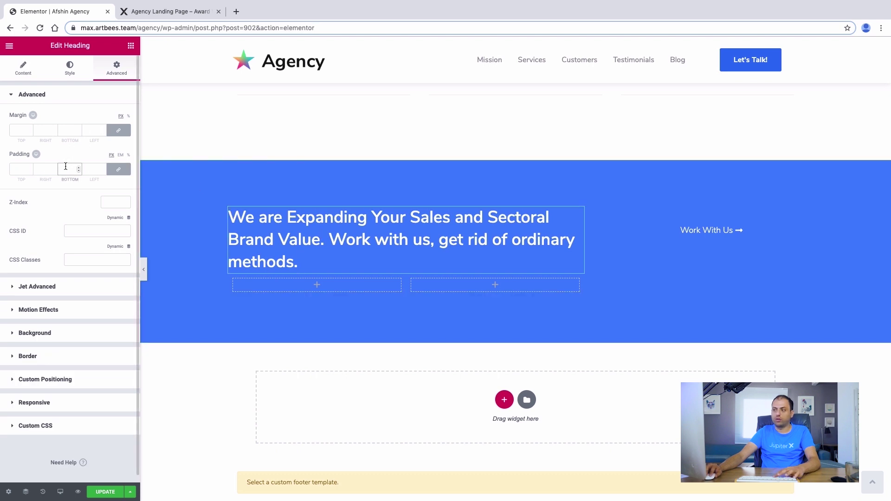
{"action": "right_click", "coordinate": [77, 173]}
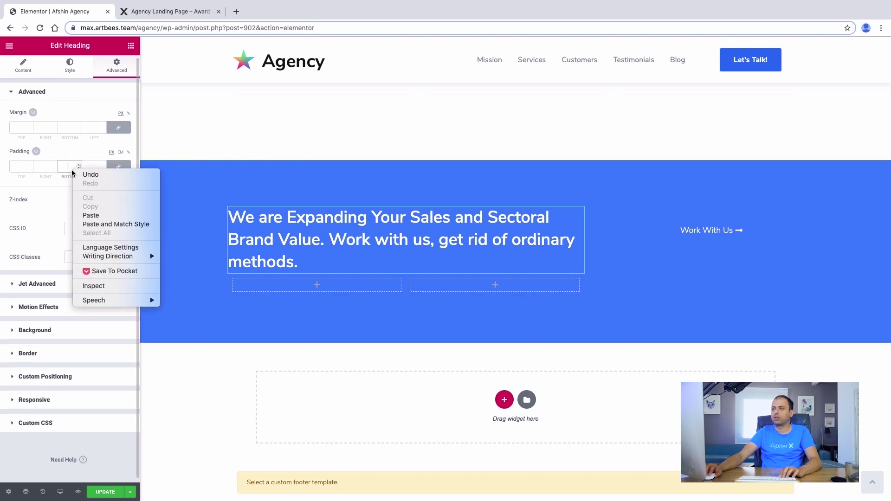
{"action": "left_click", "coordinate": [95, 212]}
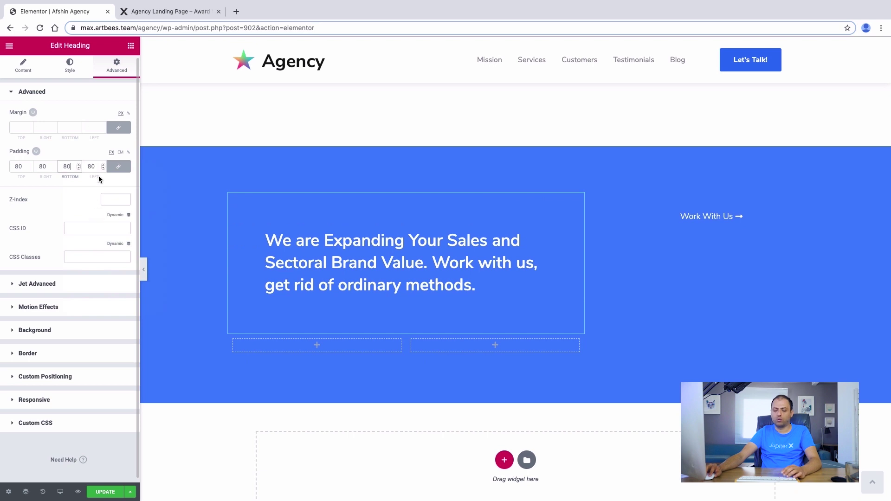
{"action": "key", "text": "ctrl+z"}
Unlink the heading's padding values and set only its bottom padding to 80 px
{"action": "left_click", "coordinate": [119, 166]}
{"action": "right_click", "coordinate": [69, 166]}
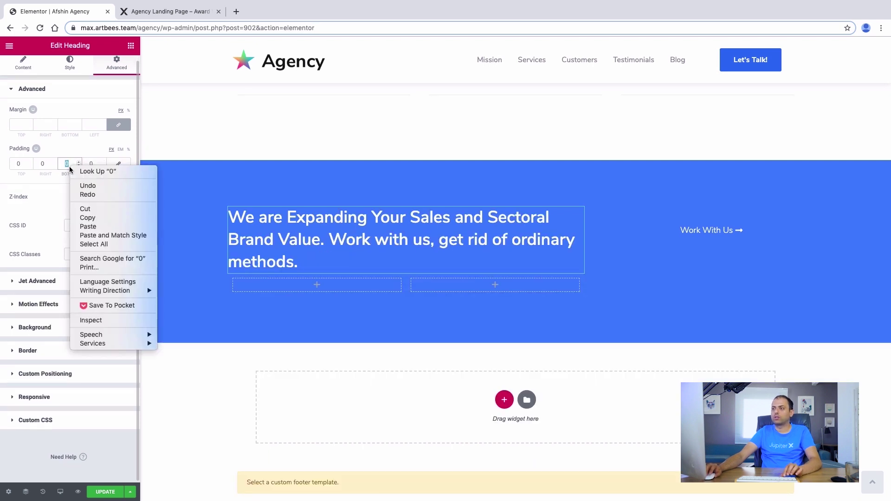
{"action": "left_click", "coordinate": [93, 223]}
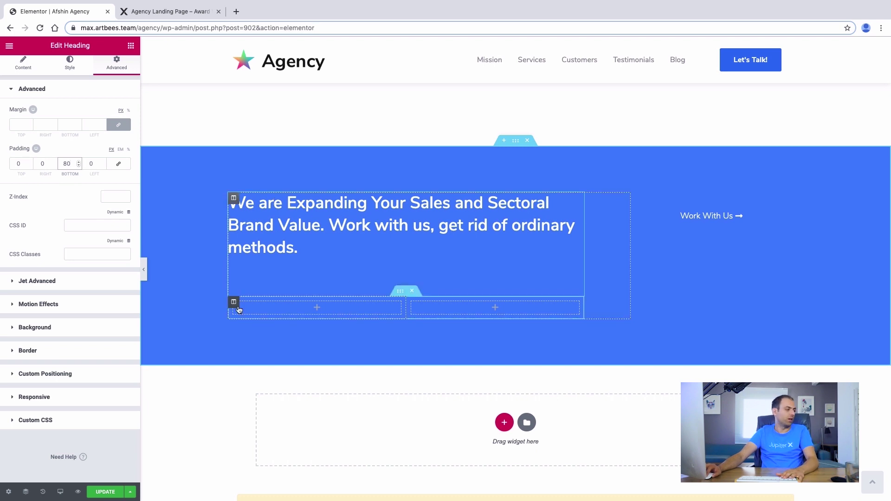
Unlink the padding of the inner section's first column and set only its right padding to 50 px
{"action": "left_click", "coordinate": [234, 302]}
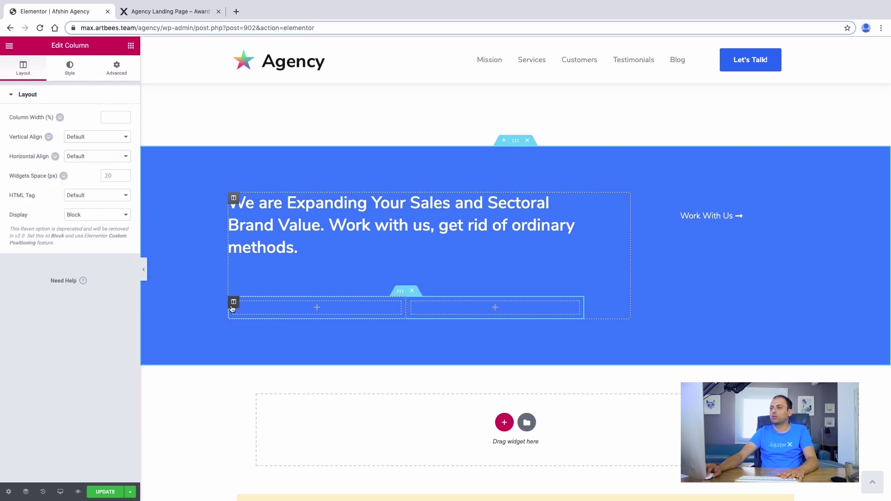
{"action": "left_click", "coordinate": [107, 77]}
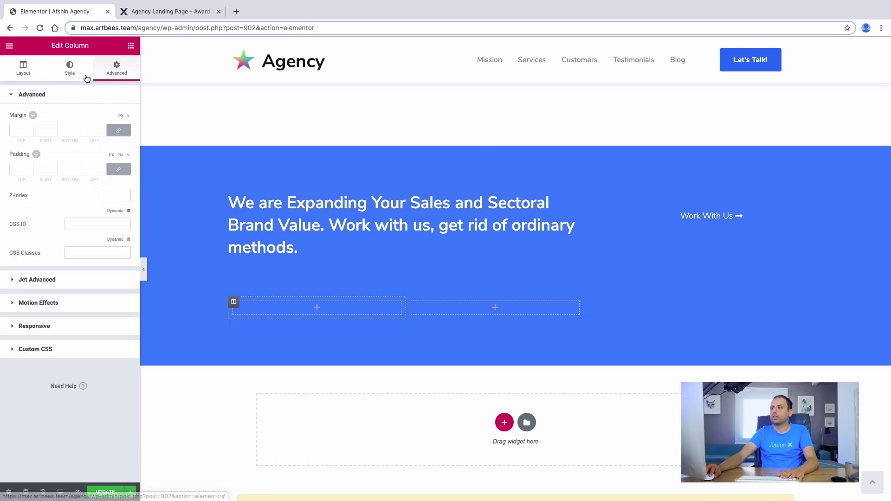
{"action": "left_click", "coordinate": [170, 14]}
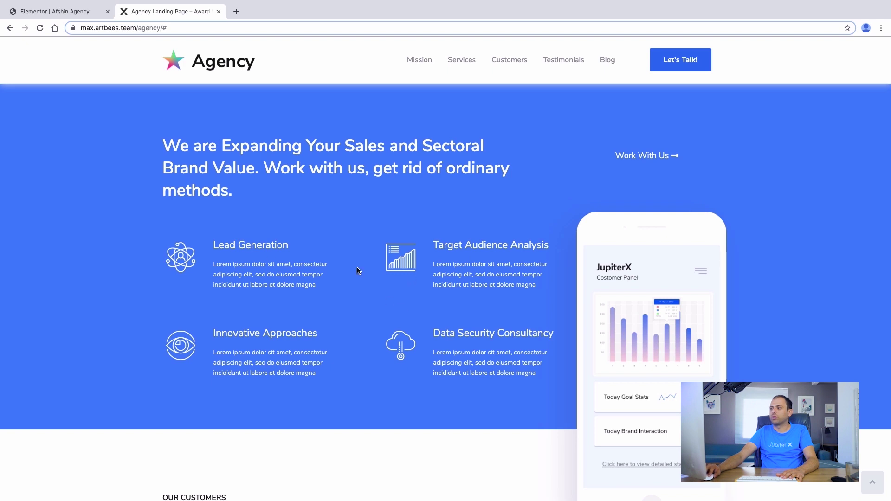
{"action": "left_click", "coordinate": [75, 12]}
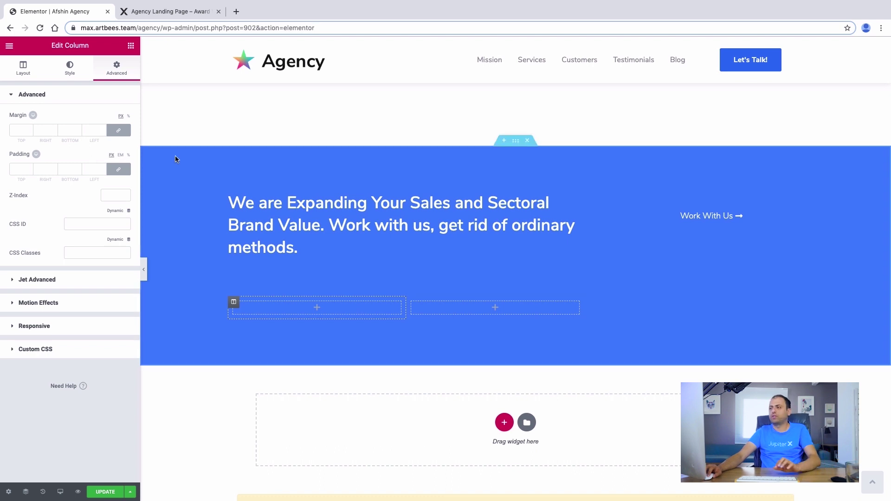
{"action": "left_click", "coordinate": [37, 167]}
{"action": "type", "text": "0"}
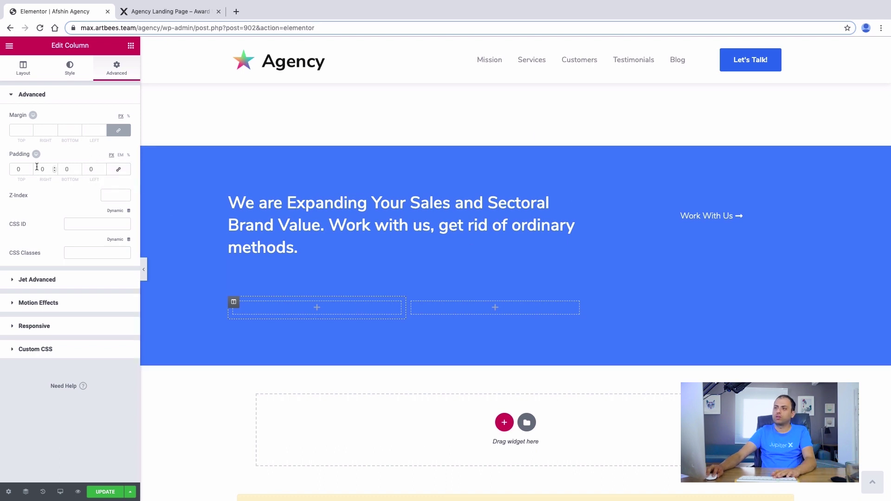
{"action": "type", "text": "50"}
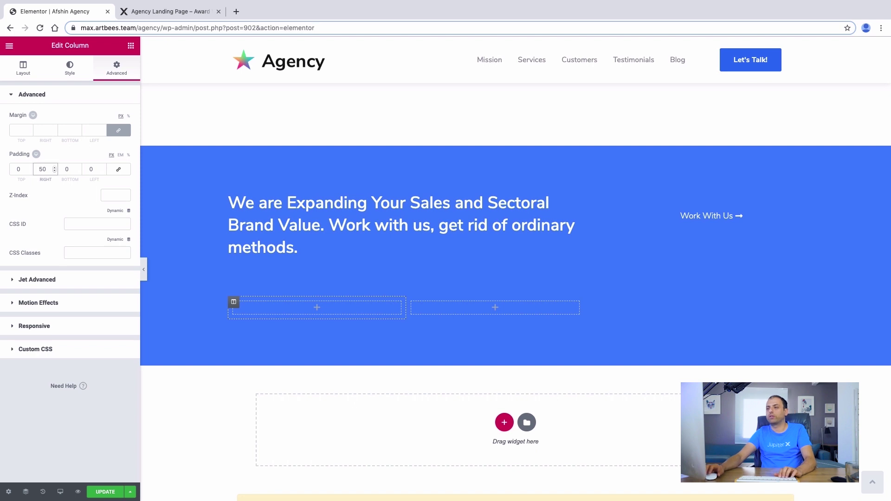
{"action": "left_click", "coordinate": [23, 68]}
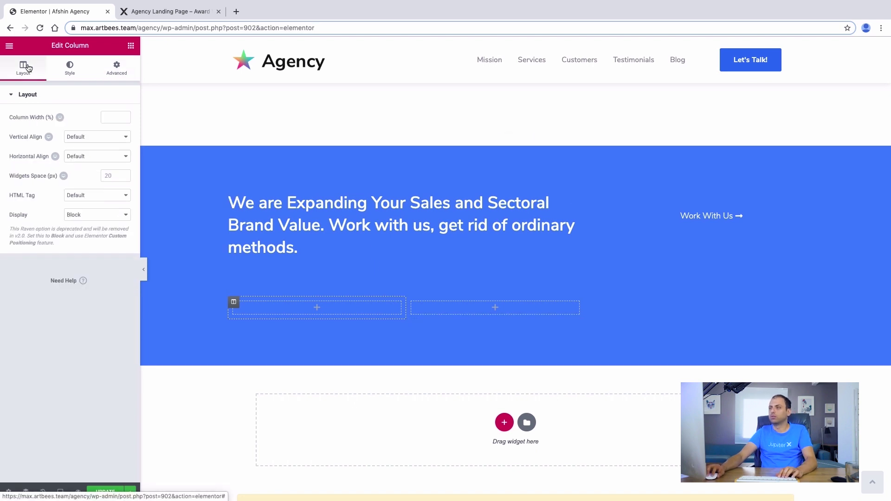
Find the Image Box widget with an image search and place it in the inner section's first column
{"action": "left_click", "coordinate": [126, 48]}
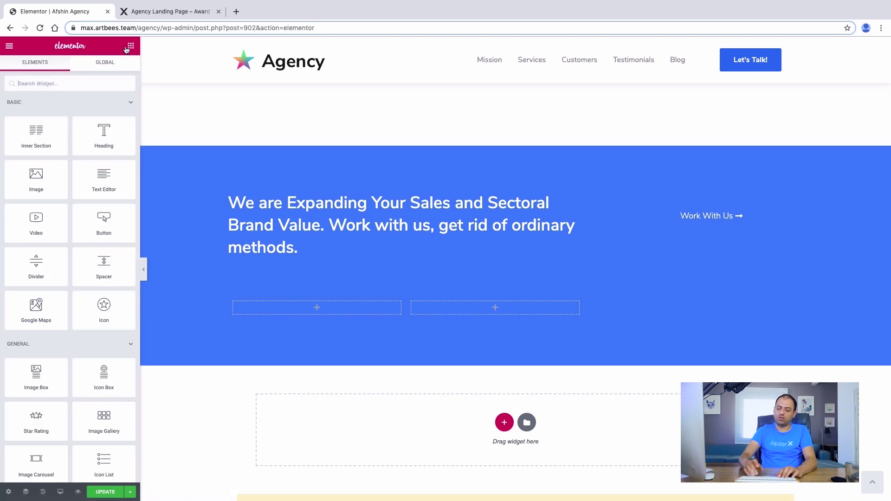
{"action": "type", "text": "imal"}
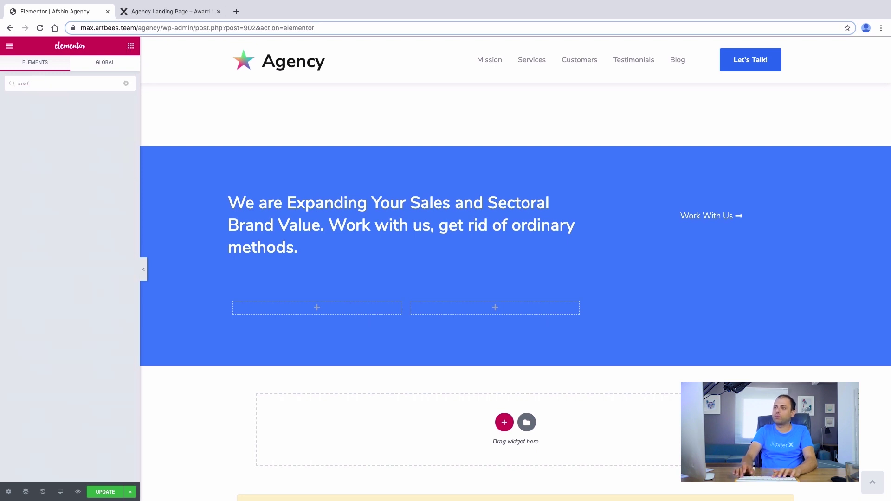
{"action": "key", "text": "BackSpace"}
{"action": "type", "text": "ge"}
{"action": "left_click_drag", "start_coordinate": [103, 126], "coordinate": [319, 315]}
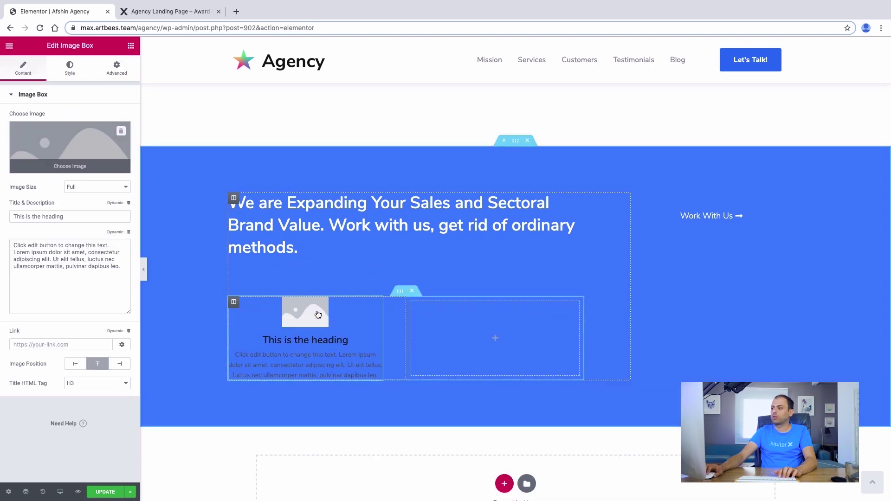
Place the image box's picture left of its text using the white atom icon, and set the text color to white
{"action": "left_click", "coordinate": [77, 364]}
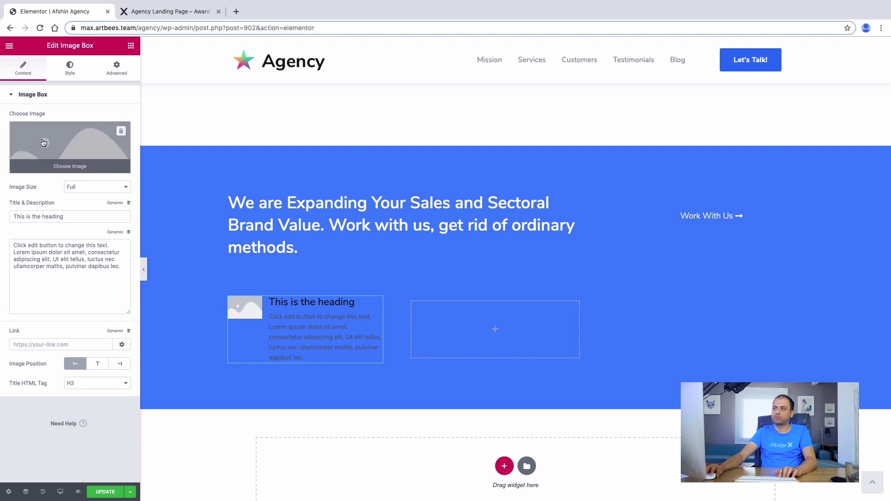
{"action": "left_click", "coordinate": [53, 152]}
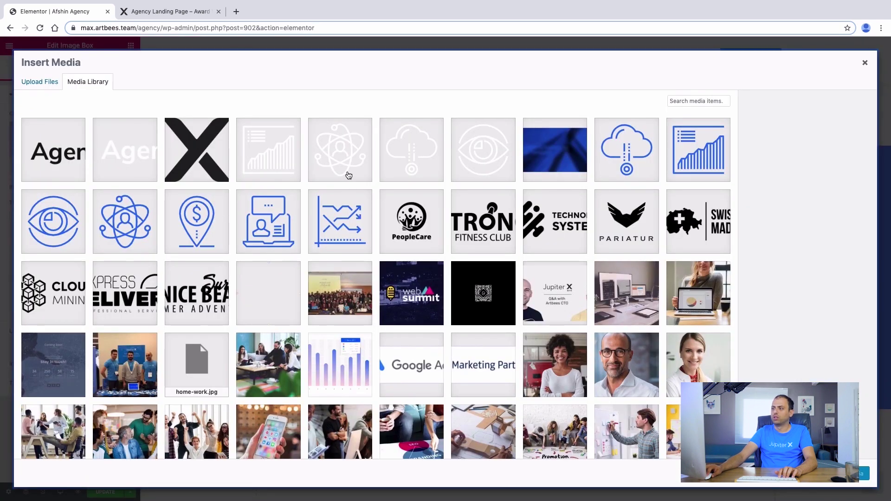
{"action": "left_click", "coordinate": [349, 175]}
{"action": "left_click", "coordinate": [863, 473]}
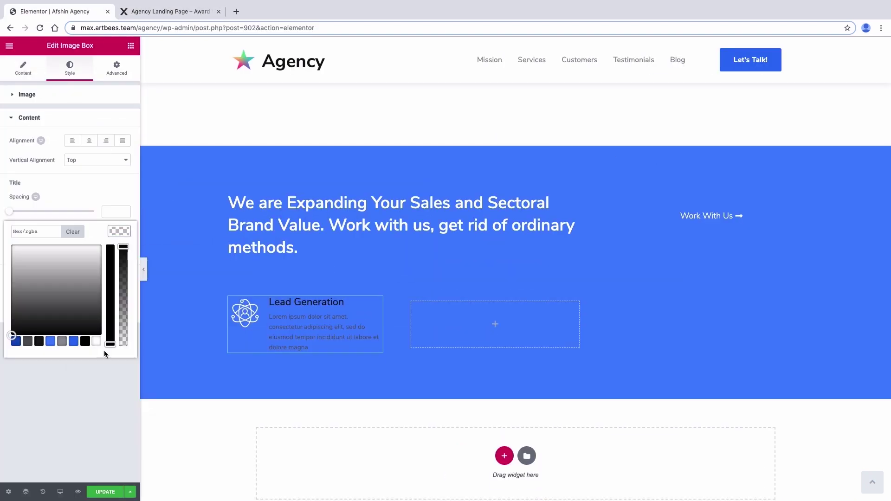
{"action": "left_click", "coordinate": [95, 427]}
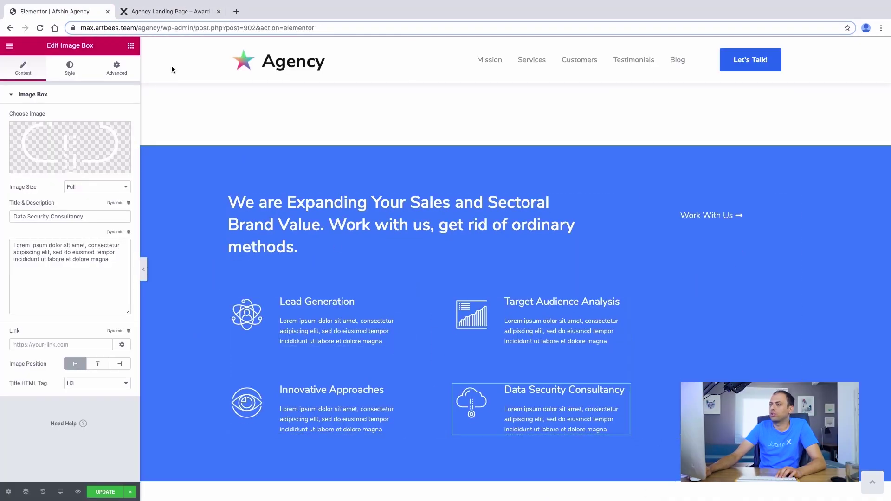
Compare the blue section with the live Agency page, and add the JX Image widget below the Work With Us button
{"action": "left_click", "coordinate": [145, 276]}
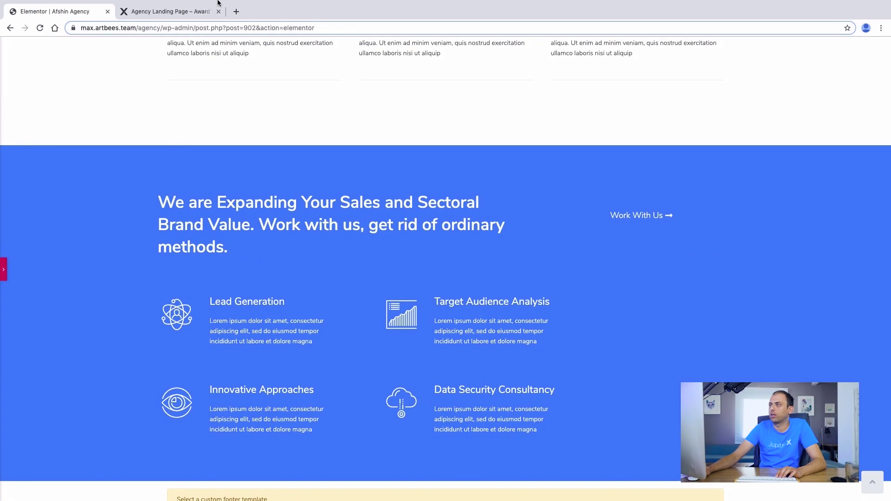
{"action": "left_click", "coordinate": [194, 14]}
{"action": "left_click", "coordinate": [60, 12]}
{"action": "left_click", "coordinate": [3, 271]}
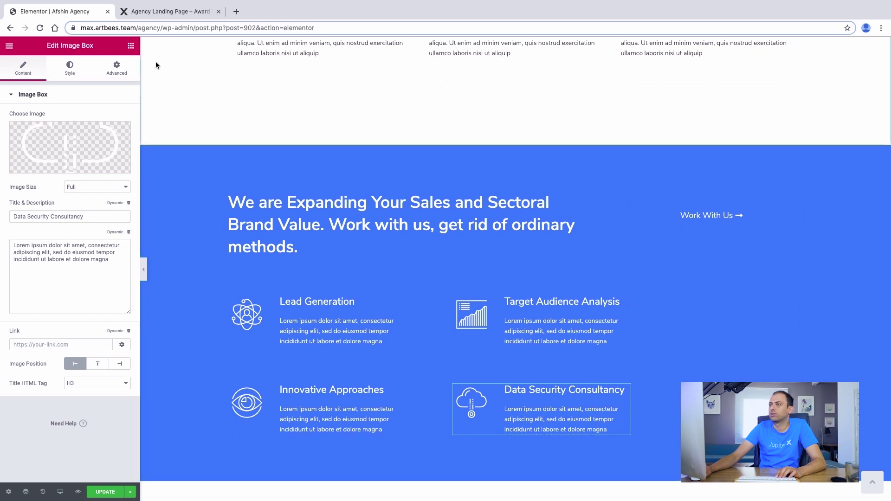
{"action": "left_click", "coordinate": [131, 46]}
{"action": "type", "text": "ima"}
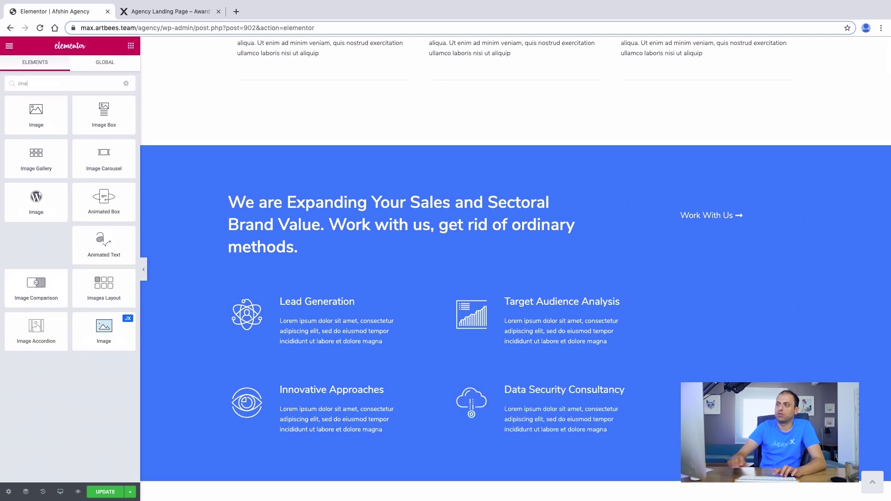
{"action": "type", "text": "ge"}
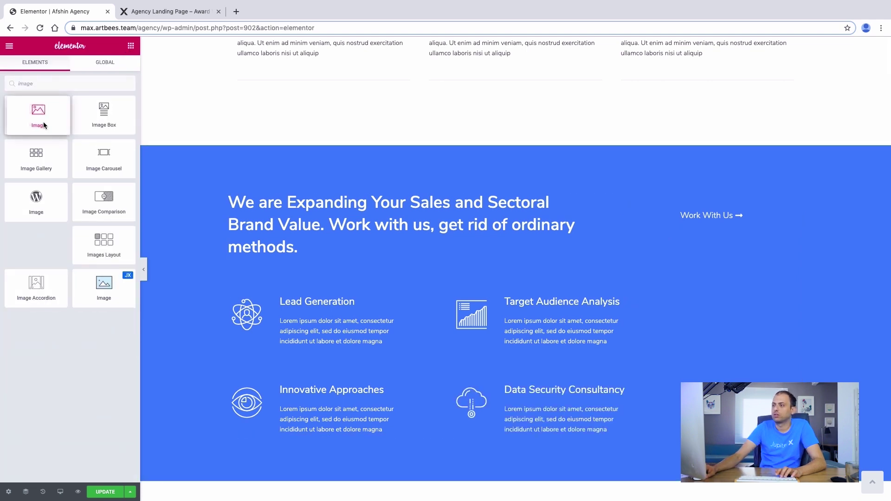
{"action": "left_click_drag", "start_coordinate": [109, 283], "coordinate": [729, 226]}
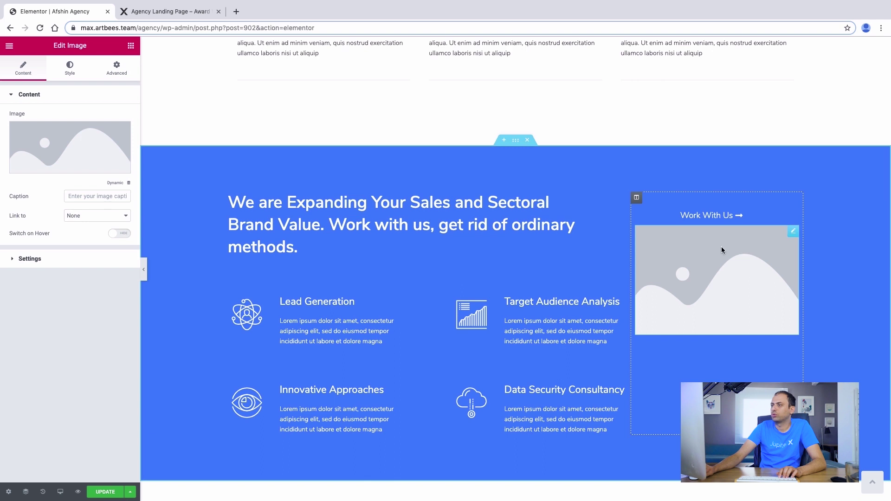
Choose phone.png from the media library as the picture for the new image widget
{"action": "left_click", "coordinate": [118, 161]}
{"action": "scroll", "coordinate": [496, 285], "scroll_direction": "down", "scroll_amount": 3}
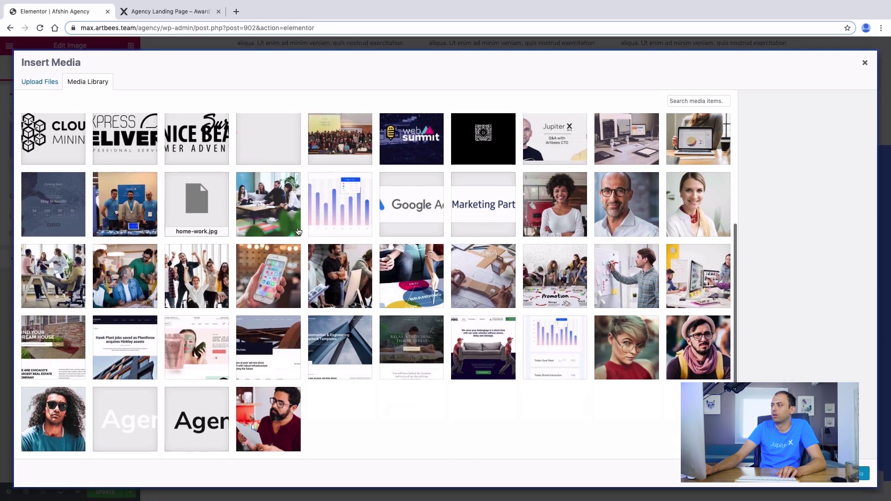
{"action": "left_click", "coordinate": [551, 324]}
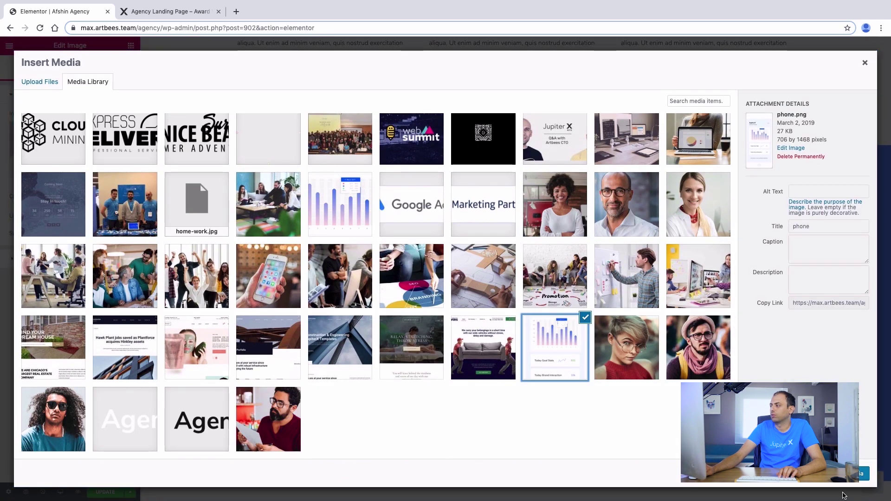
{"action": "left_click", "coordinate": [843, 481]}
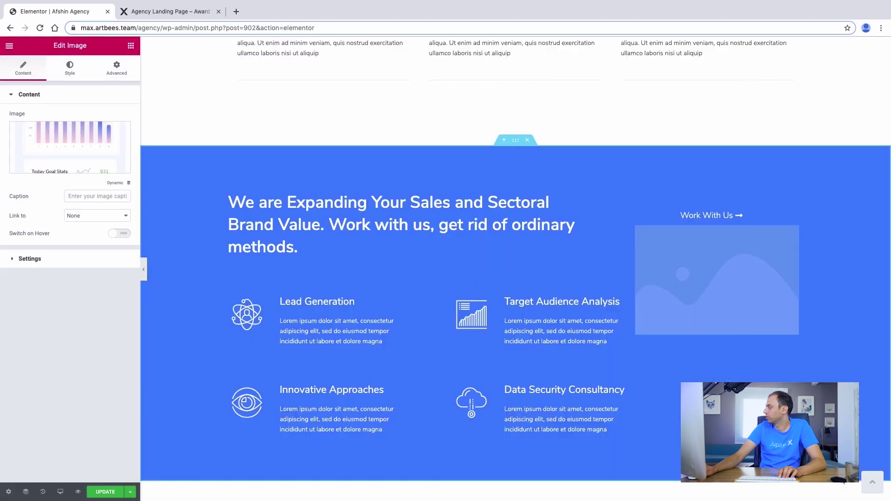
{"action": "scroll", "coordinate": [687, 232], "scroll_direction": "down", "scroll_amount": 2}
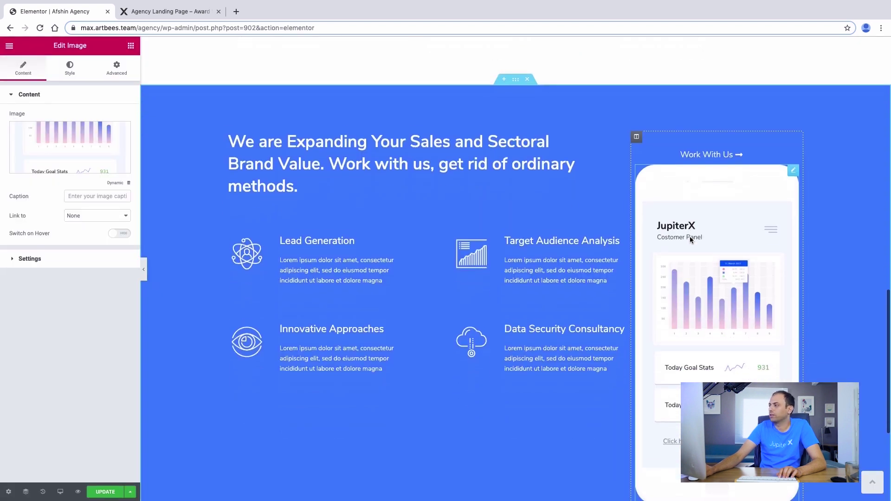
{"action": "scroll", "coordinate": [690, 240], "scroll_direction": "up", "scroll_amount": 1}
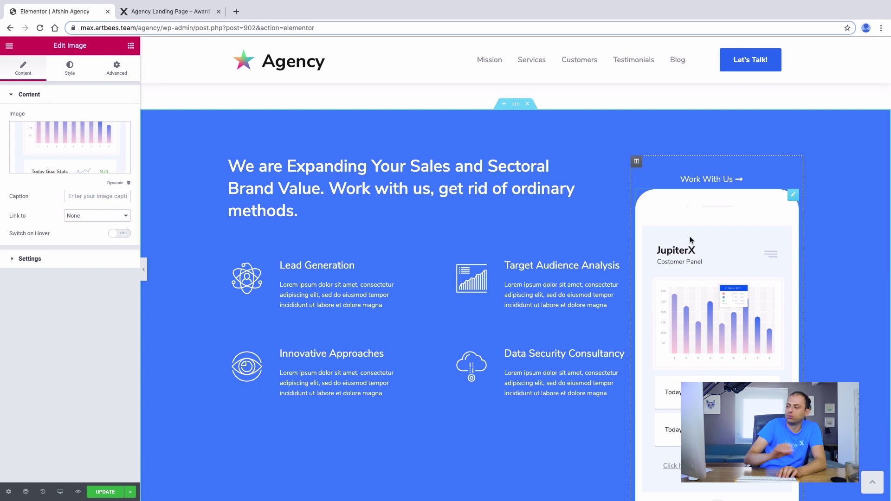
Set the padding to 25 px on all sides of the column holding the Work With Us button and phone image
{"action": "left_click", "coordinate": [637, 162]}
{"action": "left_click", "coordinate": [116, 69]}
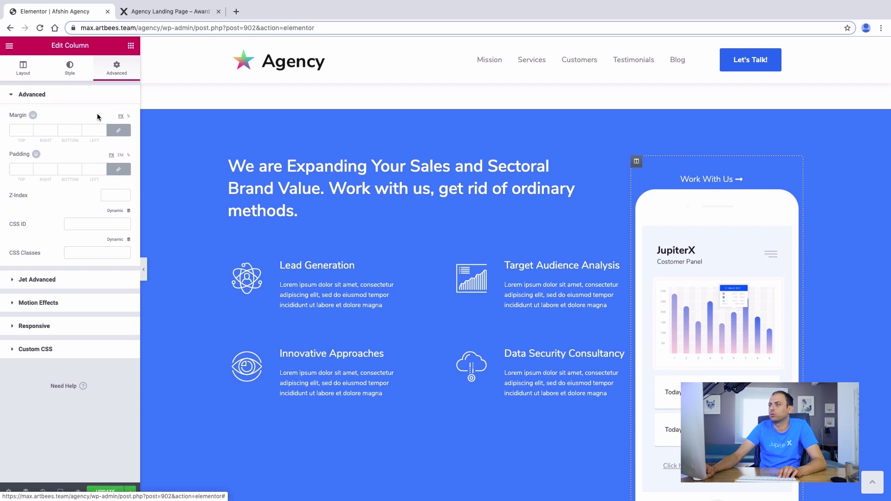
{"action": "type", "text": "25"}
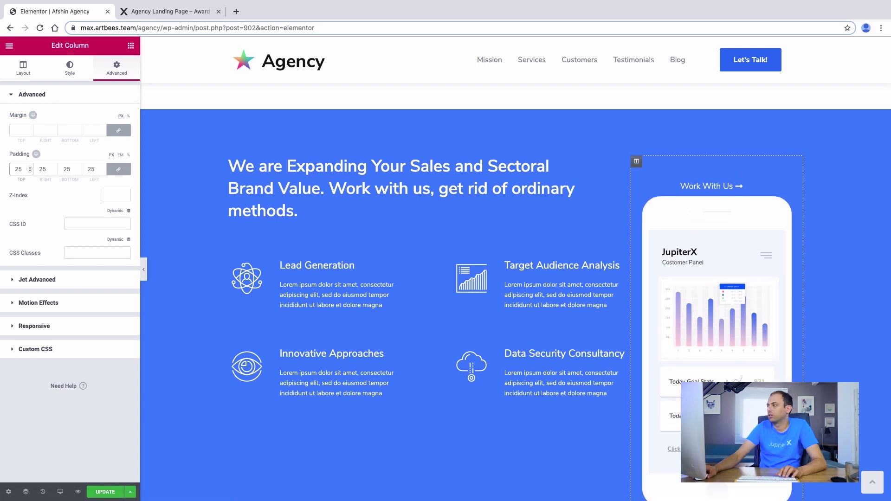
Duplicate the spacer above the Work With Us button, move the copy between the button and phone image, and set its space to about 178
{"action": "left_click", "coordinate": [721, 188]}
{"action": "left_click", "coordinate": [721, 167]}
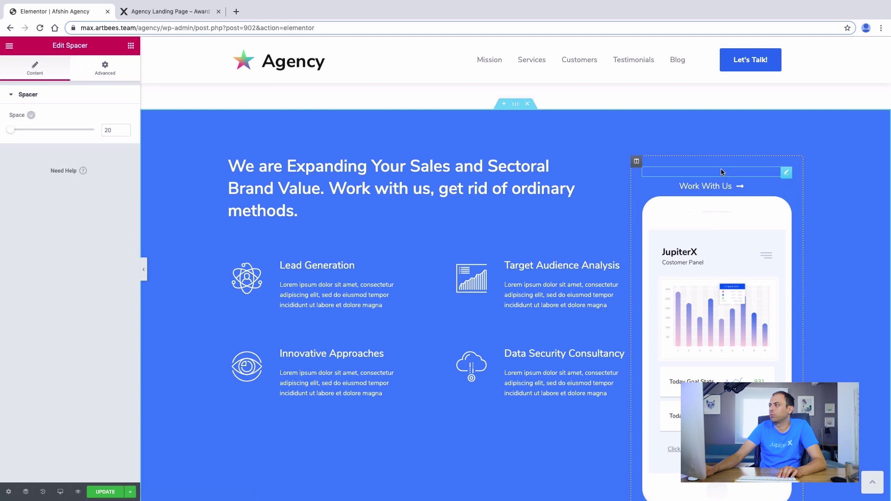
{"action": "right_click", "coordinate": [721, 169]}
{"action": "left_click", "coordinate": [741, 191]}
{"action": "left_click_drag", "start_coordinate": [786, 183], "coordinate": [784, 202]}
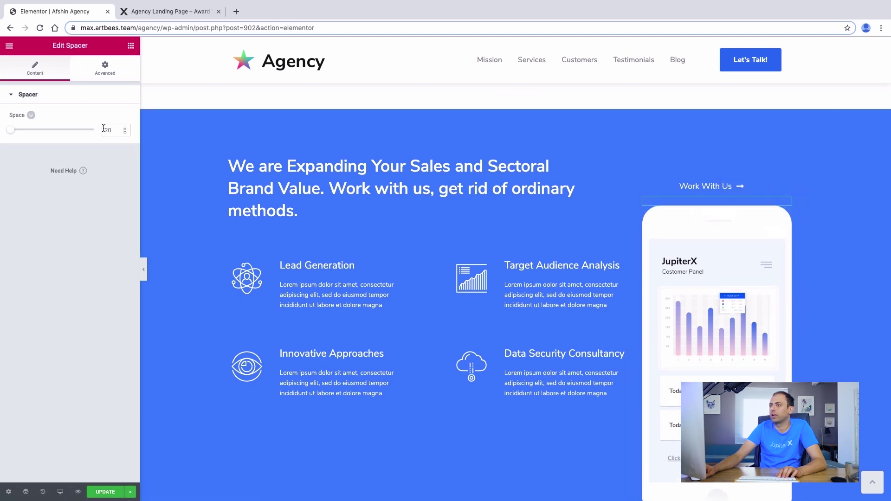
{"action": "left_click_drag", "start_coordinate": [24, 133], "coordinate": [33, 134]}
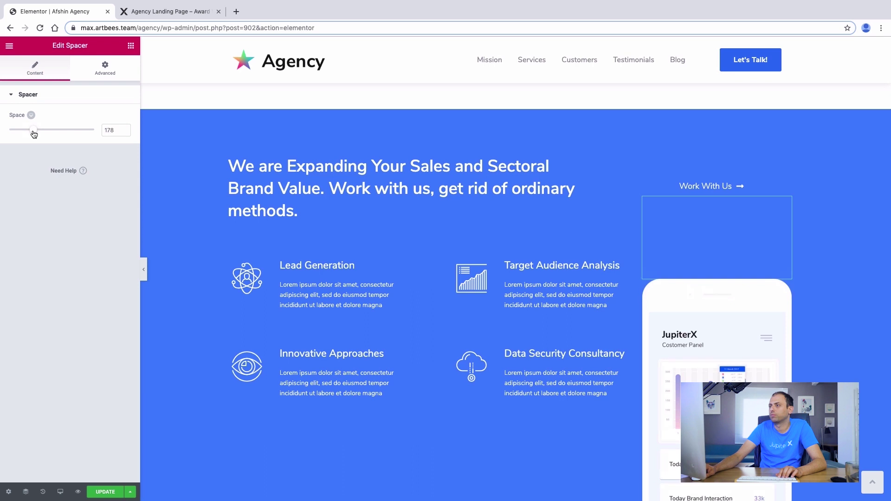
Set the phone image's custom position to Absolute, leaving its width at Default
{"action": "left_click", "coordinate": [789, 287]}
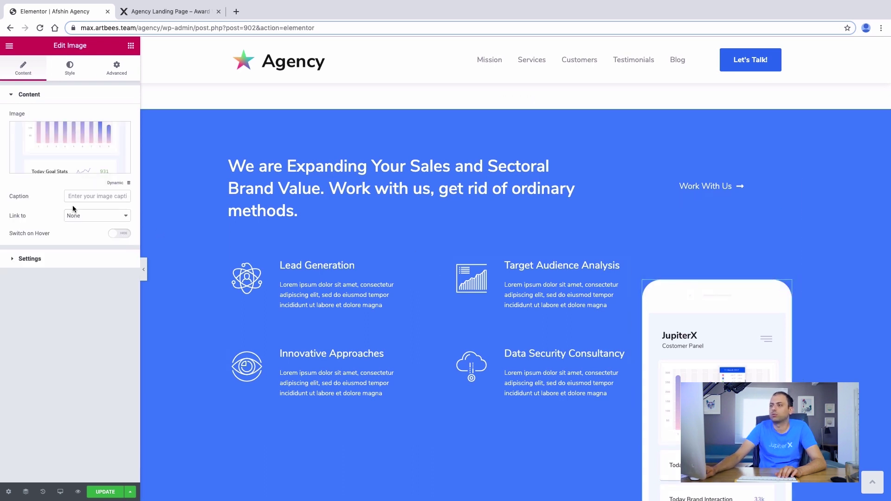
{"action": "left_click", "coordinate": [29, 259]}
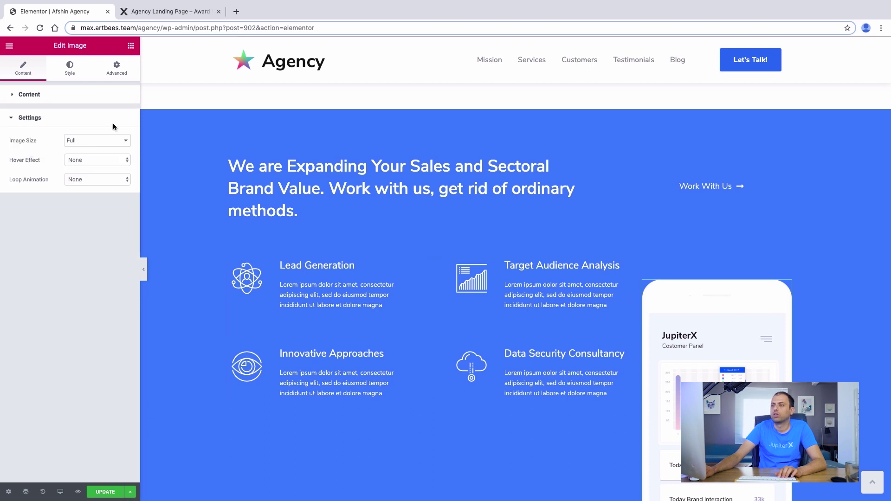
{"action": "left_click", "coordinate": [70, 68]}
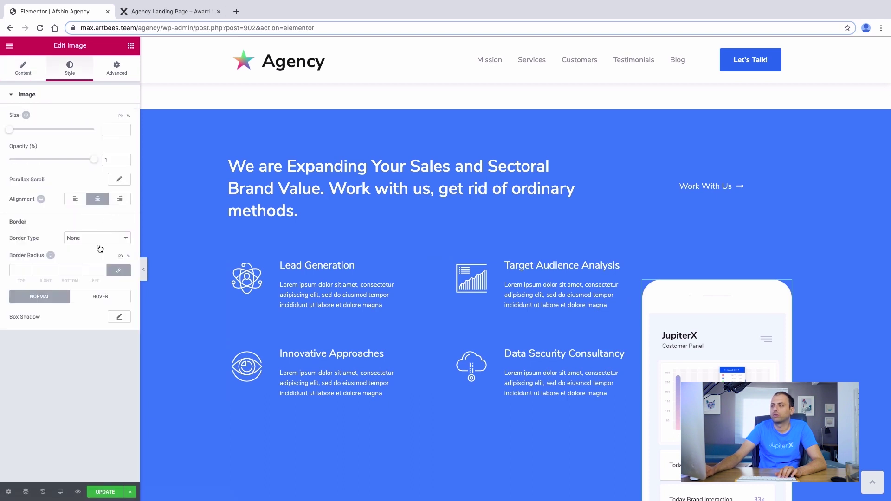
{"action": "scroll", "coordinate": [426, 302], "scroll_direction": "down", "scroll_amount": 2}
{"action": "scroll", "coordinate": [418, 279], "scroll_direction": "up", "scroll_amount": 2}
{"action": "left_click", "coordinate": [111, 72]}
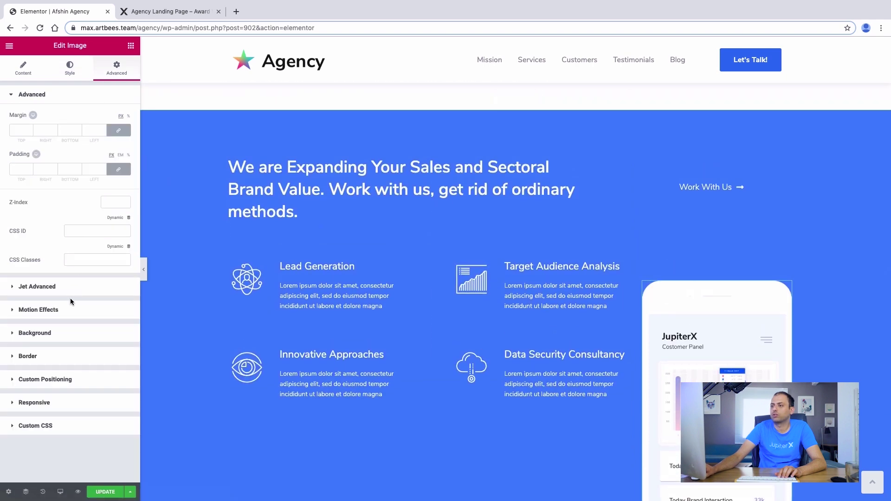
{"action": "left_click", "coordinate": [48, 381]}
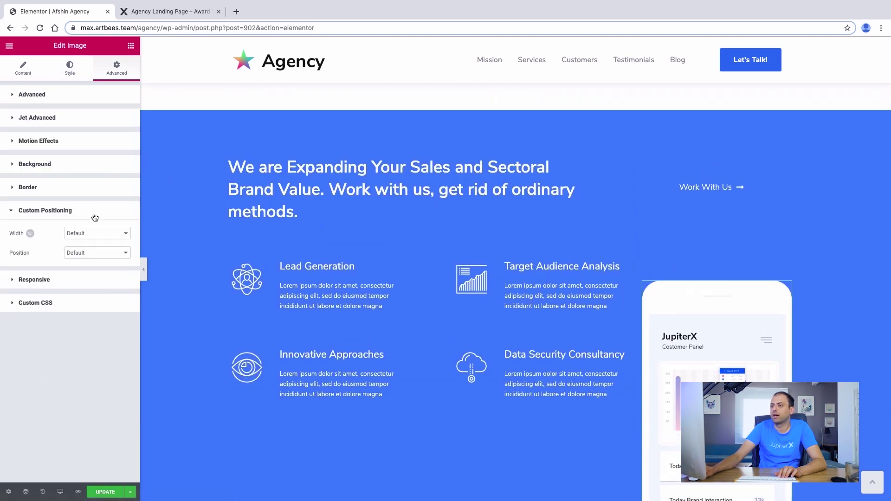
{"action": "left_click", "coordinate": [113, 238]}
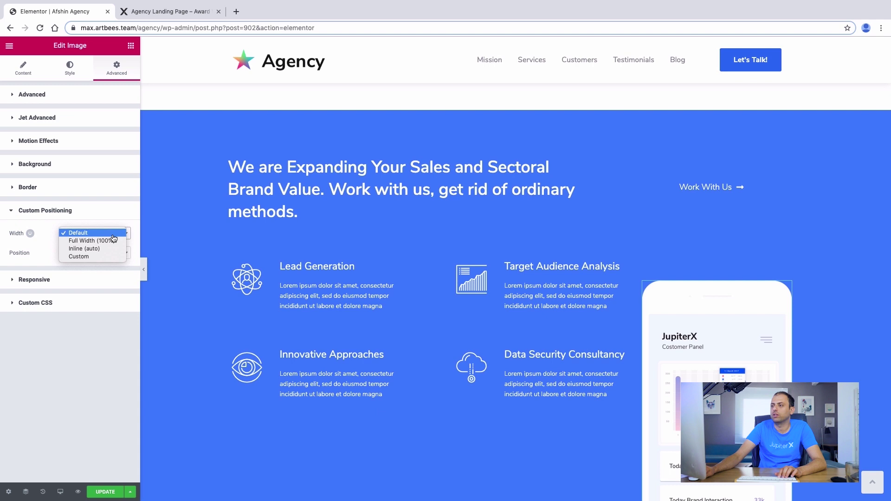
{"action": "left_click", "coordinate": [91, 220]}
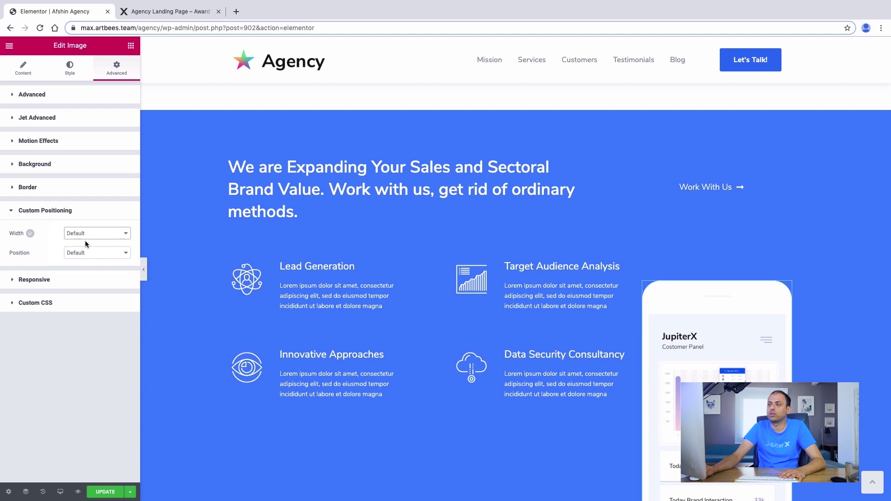
{"action": "left_click", "coordinate": [89, 255]}
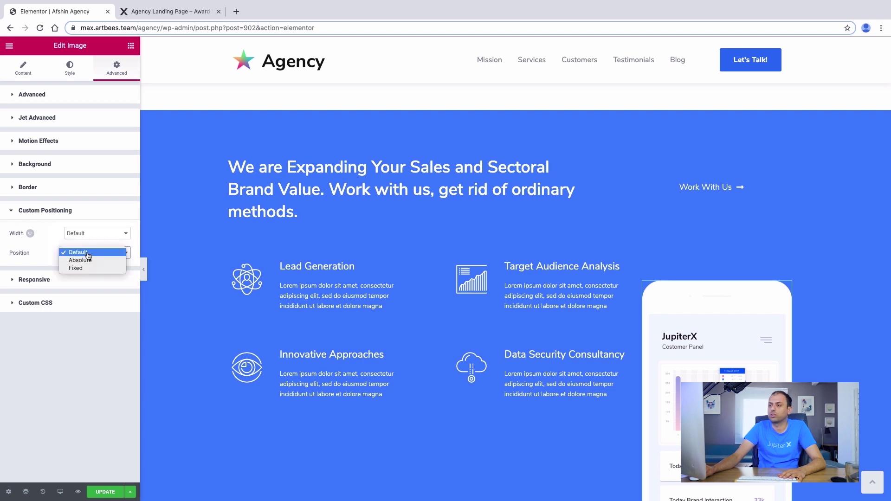
{"action": "left_click", "coordinate": [85, 260]}
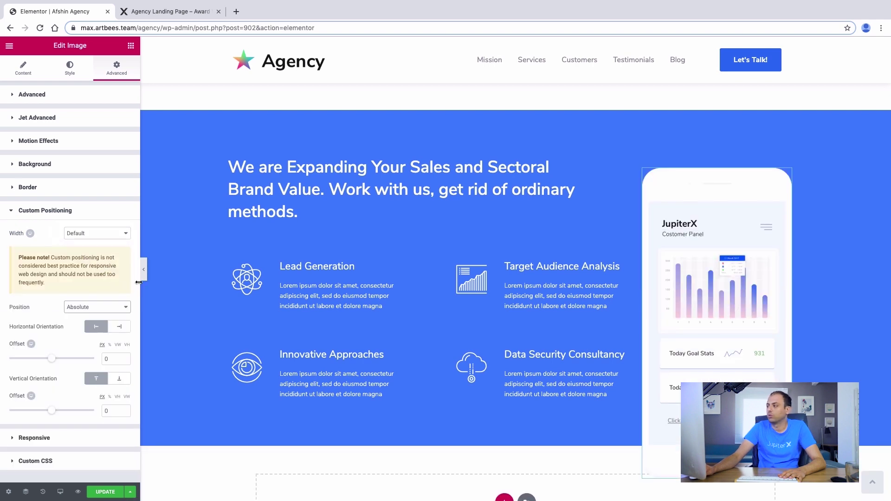
Offset the absolutely positioned phone image 10 px horizontally and 150 px vertically
{"action": "scroll", "coordinate": [732, 292], "scroll_direction": "down", "scroll_amount": 2}
{"action": "scroll", "coordinate": [735, 297], "scroll_direction": "up", "scroll_amount": 3}
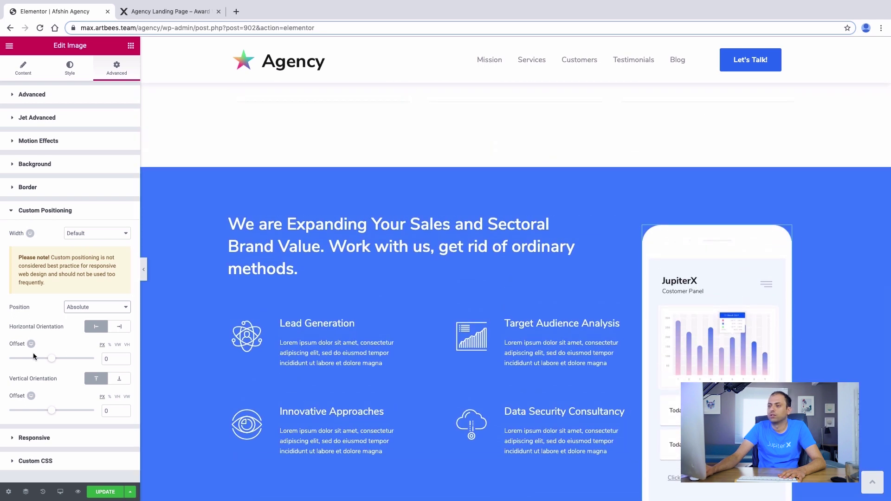
{"action": "scroll", "coordinate": [491, 363], "scroll_direction": "up", "scroll_amount": 2}
{"action": "scroll", "coordinate": [464, 355], "scroll_direction": "down", "scroll_amount": 5}
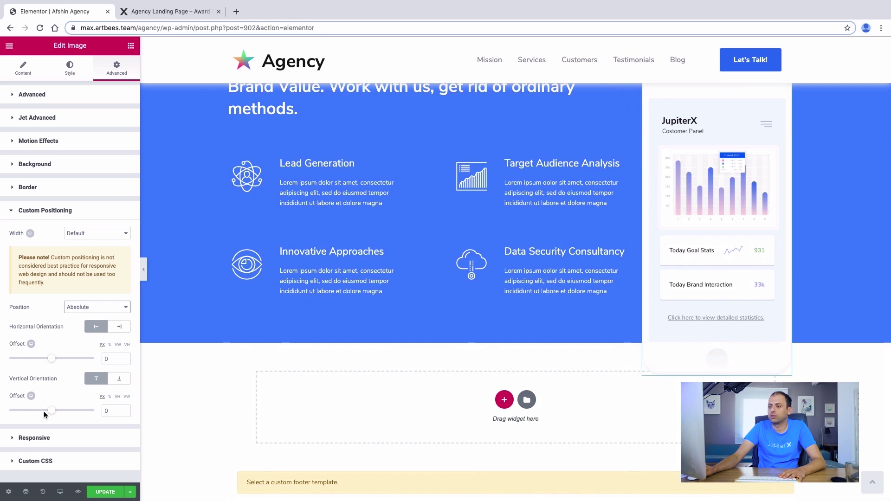
{"action": "mouse_move", "coordinate": [50, 415]}
{"action": "left_mouse_down"}
{"action": "mouse_move", "coordinate": [65, 414]}
{"action": "mouse_move", "coordinate": [56, 416]}
{"action": "left_mouse_up"}
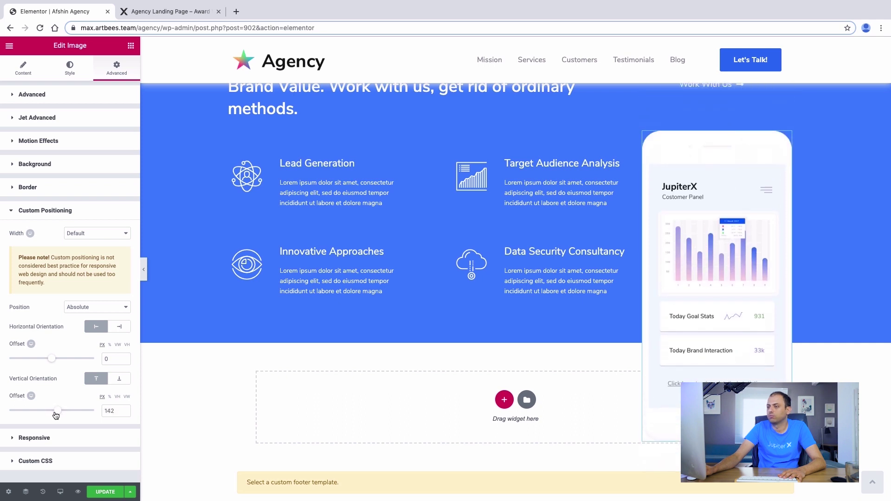
{"action": "left_click", "coordinate": [124, 414]}
{"action": "left_click", "coordinate": [125, 414]}
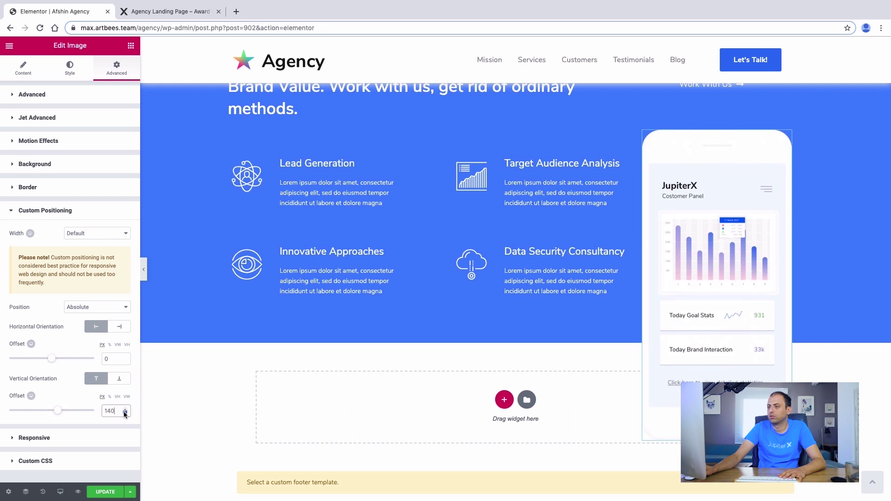
{"action": "scroll", "coordinate": [634, 316], "scroll_direction": "up", "scroll_amount": 3}
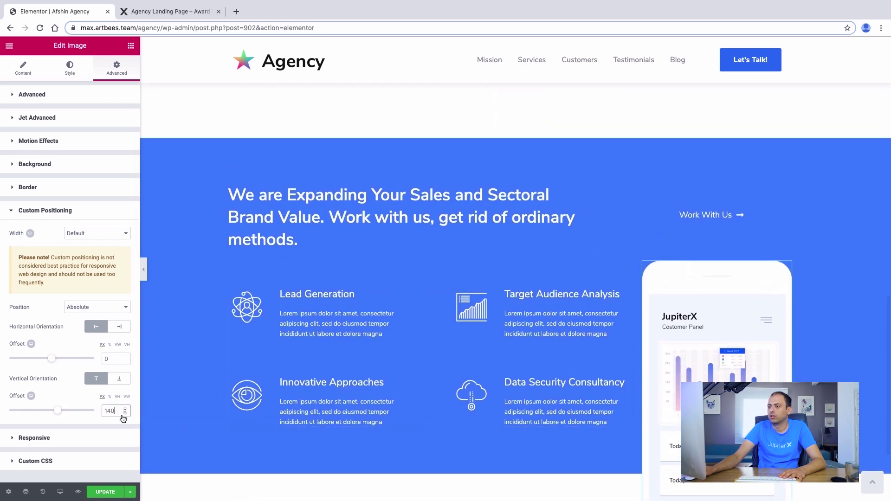
{"action": "mouse_move", "coordinate": [54, 364]}
{"action": "left_mouse_down"}
{"action": "mouse_move", "coordinate": [65, 364]}
{"action": "mouse_move", "coordinate": [55, 365]}
{"action": "left_mouse_up"}
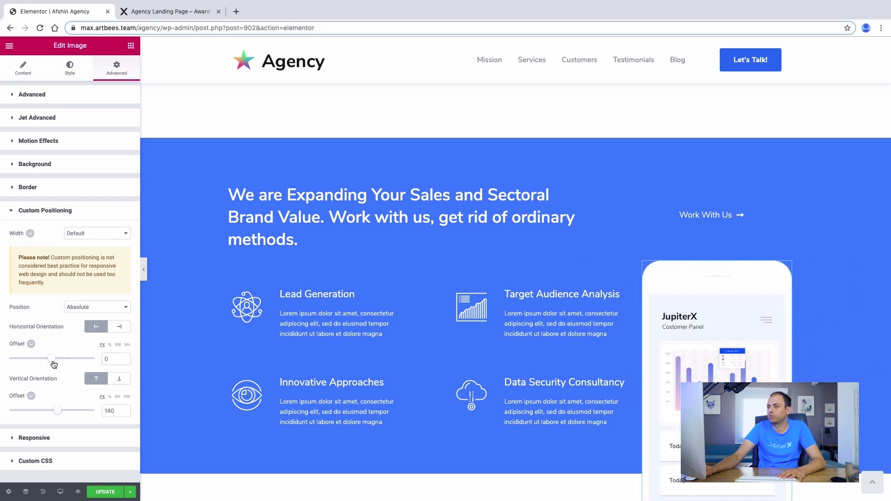
{"action": "left_click_drag", "start_coordinate": [125, 361], "coordinate": [124, 361]}
{"action": "left_click", "coordinate": [125, 360]}
{"action": "left_click", "coordinate": [125, 361]}
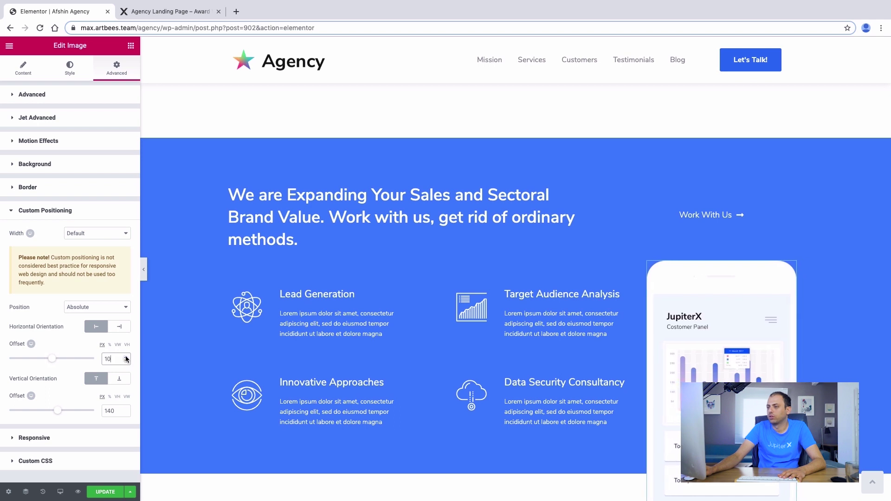
{"action": "scroll", "coordinate": [256, 351], "scroll_direction": "down", "scroll_amount": 3}
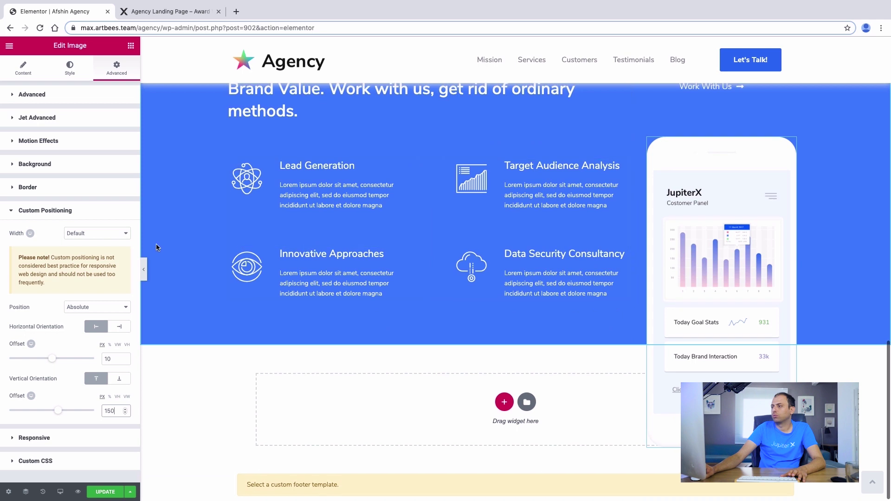
Compare the phone image with the one on the live Agency page, and give it a semi-transparent light grey box shadow
{"action": "left_click", "coordinate": [143, 268]}
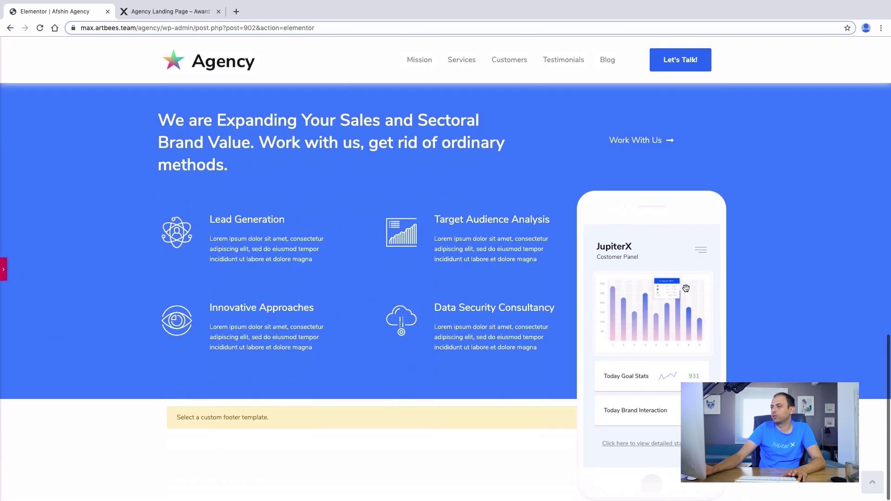
{"action": "left_click", "coordinate": [165, 13]}
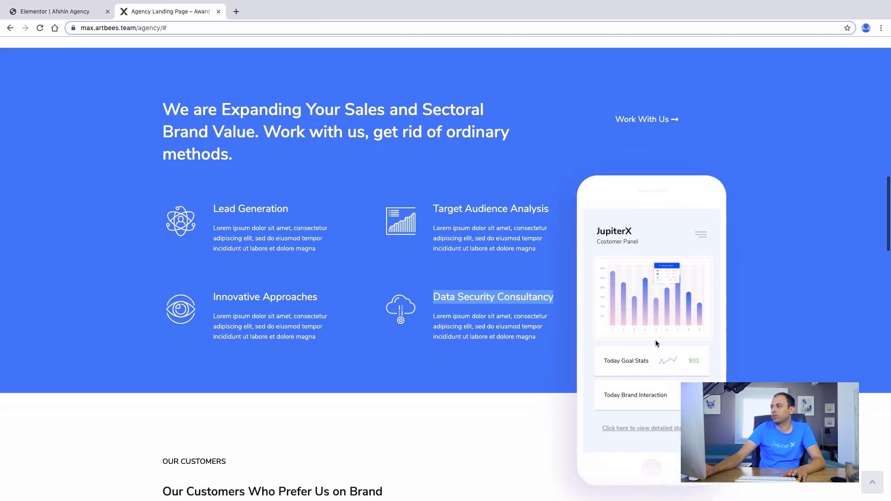
{"action": "scroll", "coordinate": [522, 411], "scroll_direction": "down", "scroll_amount": 3}
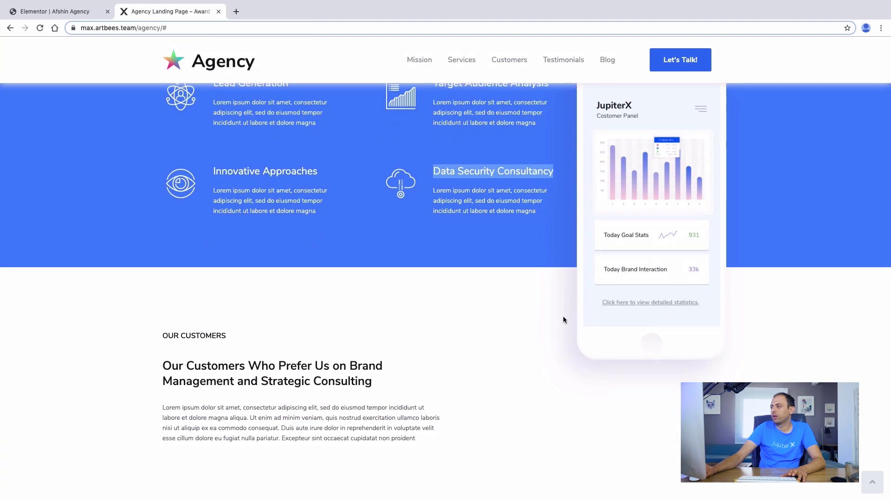
{"action": "left_click", "coordinate": [74, 10]}
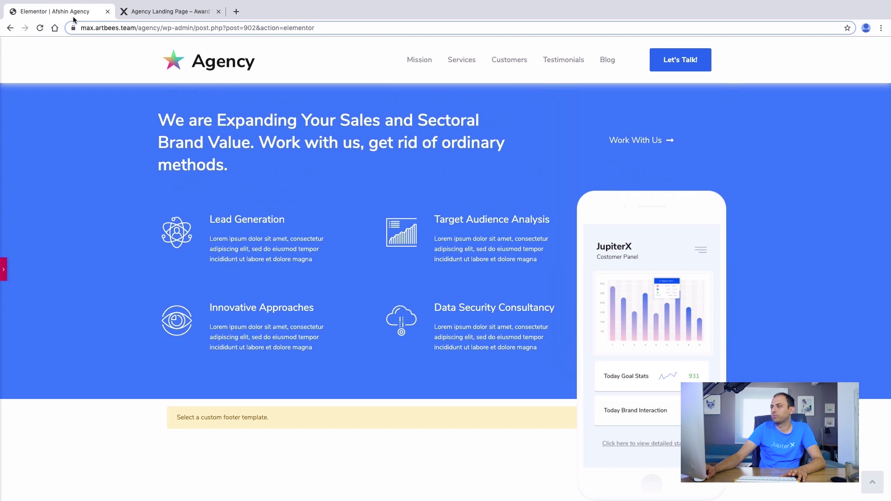
{"action": "left_click", "coordinate": [3, 270]}
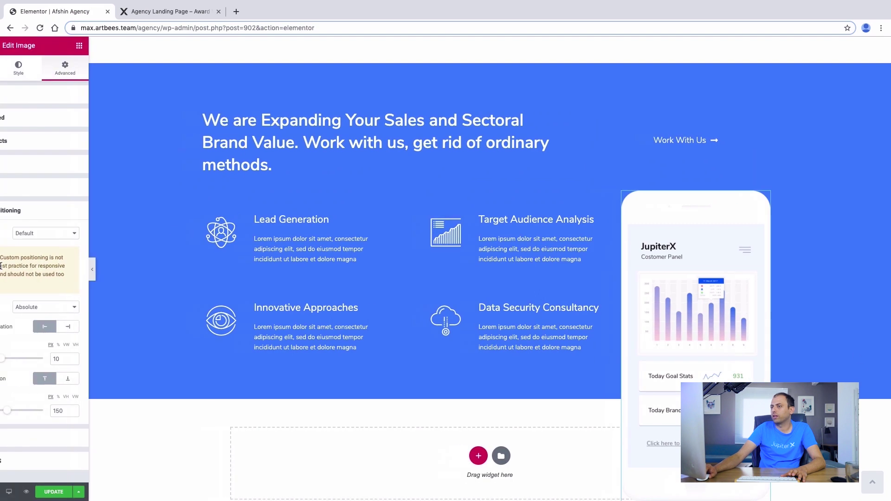
{"action": "left_click", "coordinate": [71, 70]}
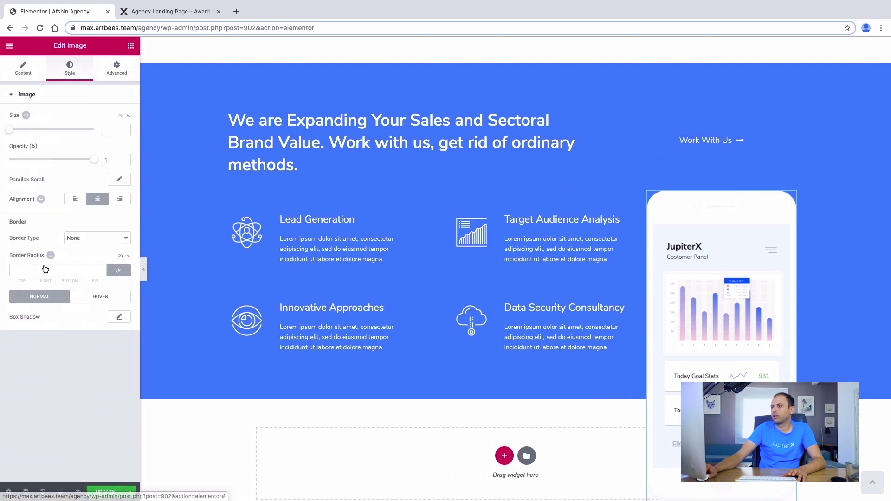
{"action": "left_click", "coordinate": [119, 317]}
{"action": "left_click", "coordinate": [113, 349]}
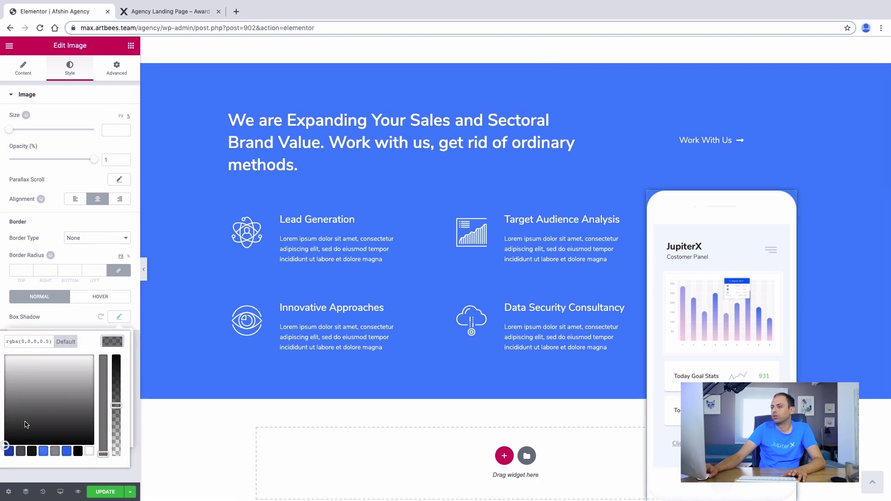
{"action": "left_click_drag", "start_coordinate": [5, 445], "coordinate": [5, 388]}
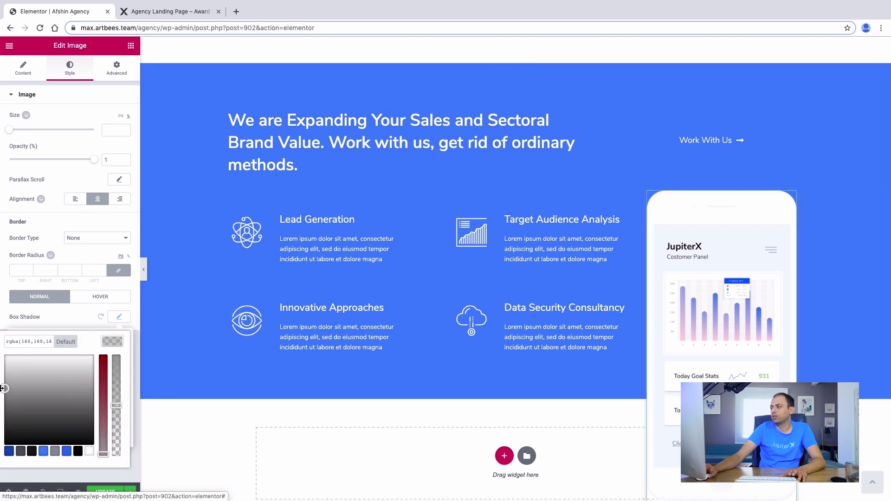
{"action": "scroll", "coordinate": [687, 316], "scroll_direction": "down", "scroll_amount": 2}
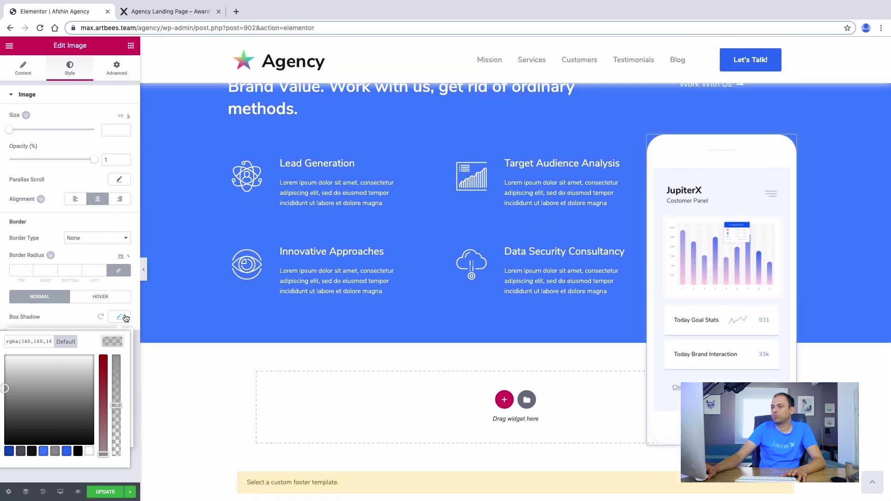
{"action": "left_click", "coordinate": [88, 320]}
Recolor the phone image's box shadow to a muted blue-violet, about RGB 71, 71, 130, and lower its opacity
{"action": "left_click", "coordinate": [119, 318]}
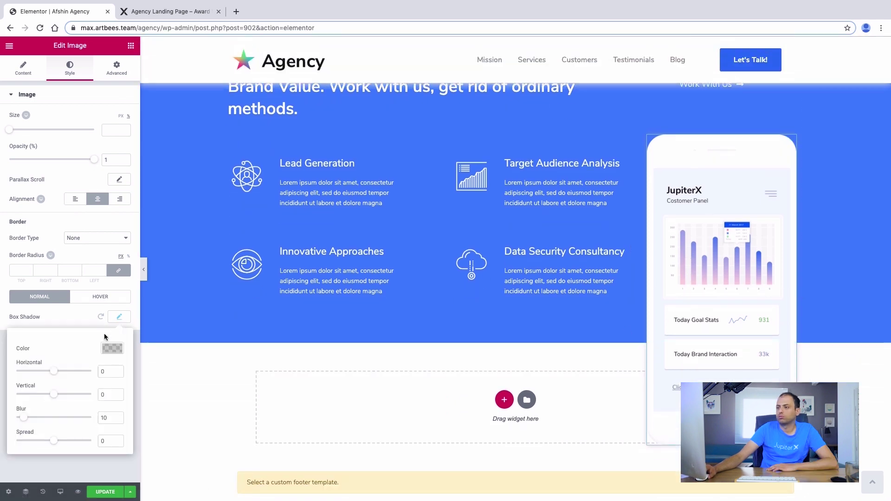
{"action": "left_click", "coordinate": [103, 349]}
{"action": "left_click_drag", "start_coordinate": [6, 398], "coordinate": [65, 410]}
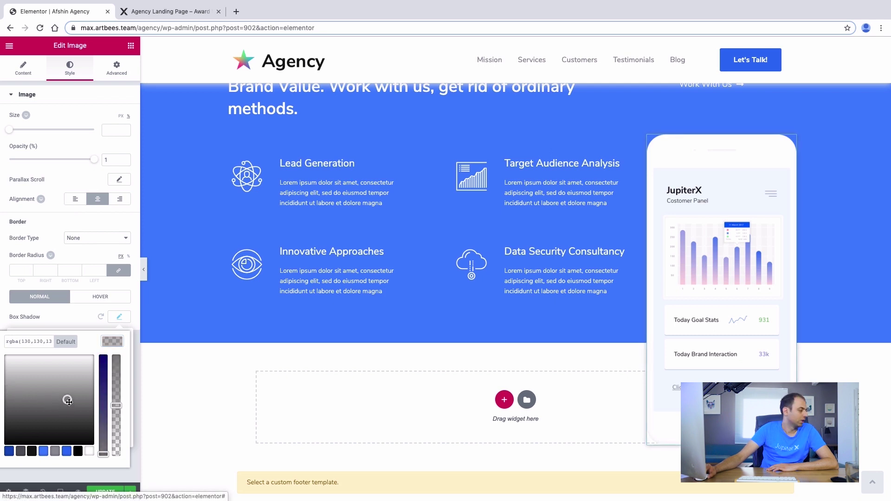
{"action": "left_click_drag", "start_coordinate": [103, 453], "coordinate": [106, 407]}
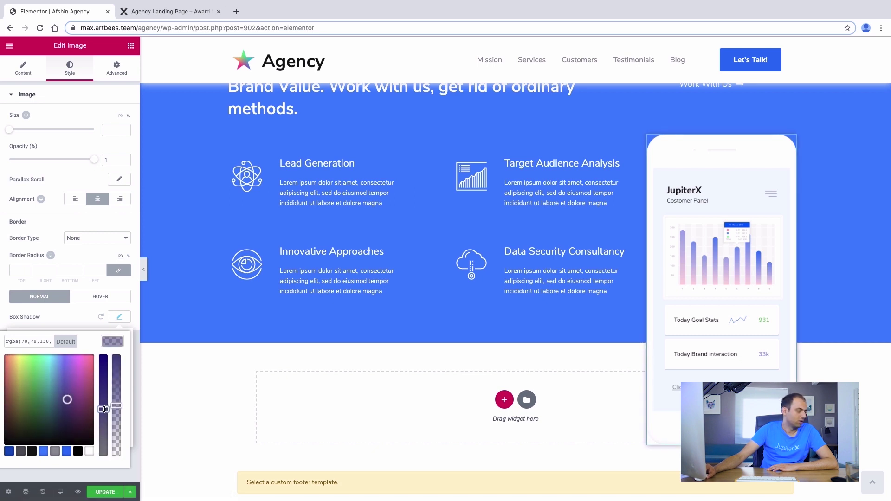
{"action": "left_click_drag", "start_coordinate": [118, 409], "coordinate": [116, 433]}
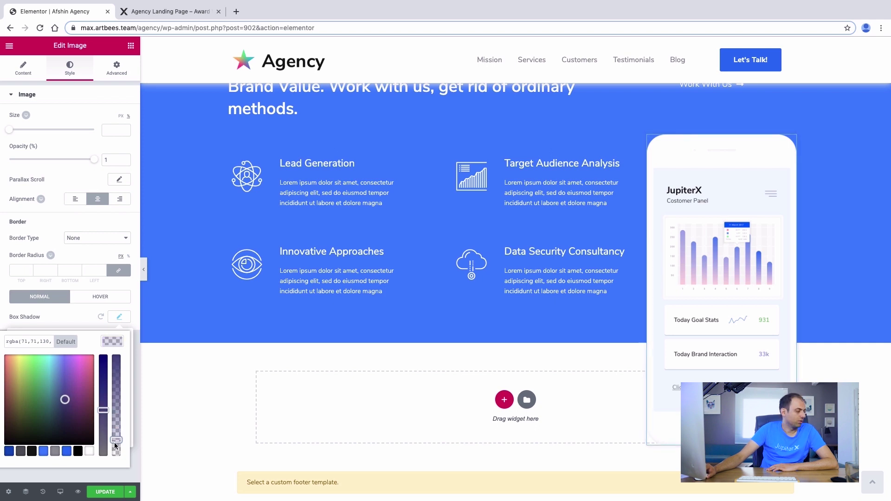
{"action": "left_click", "coordinate": [74, 323]}
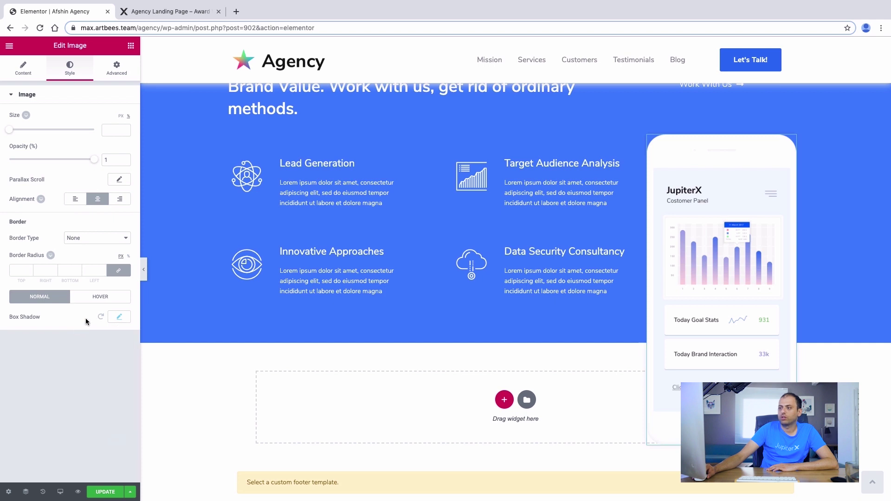
Set the phone's box shadow to horizontal -20, vertical 20 and blur 60, with its color at about RGB 85, 65, 140
{"action": "left_click", "coordinate": [114, 317]}
{"action": "left_click_drag", "start_coordinate": [54, 371], "coordinate": [47, 373]}
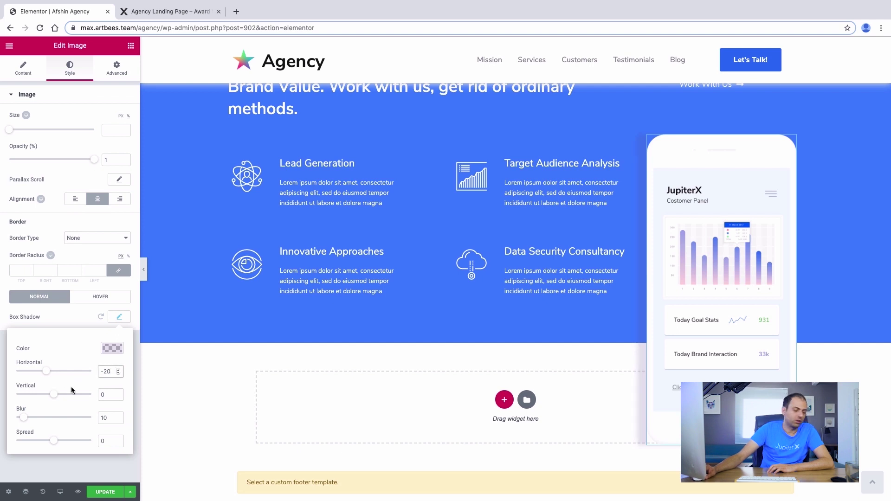
{"action": "left_click_drag", "start_coordinate": [54, 394], "coordinate": [59, 395]}
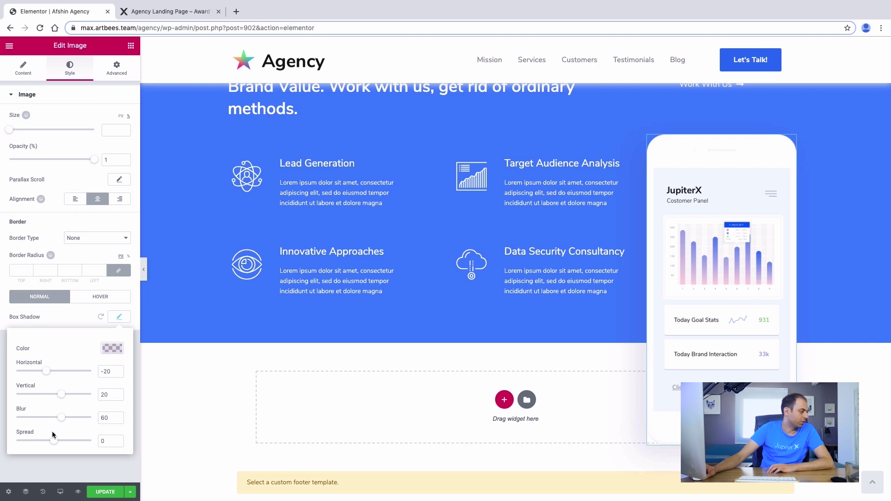
{"action": "left_click", "coordinate": [113, 348]}
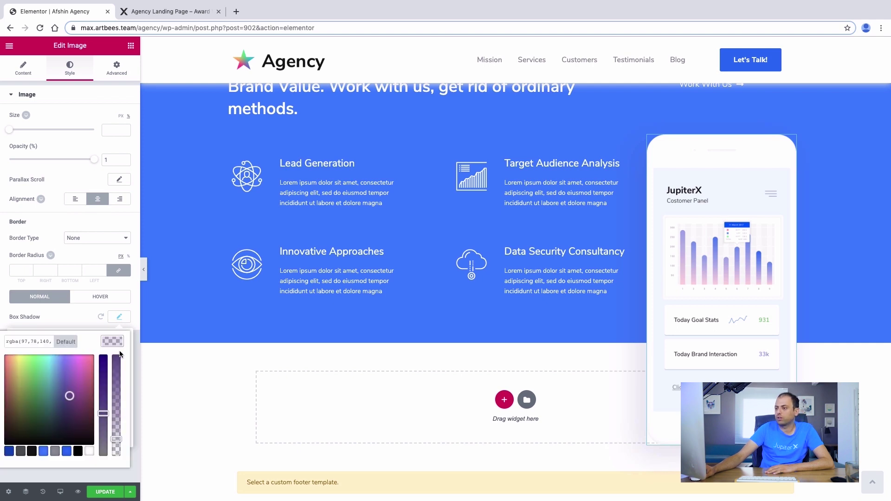
{"action": "mouse_move", "coordinate": [108, 406]}
{"action": "left_mouse_down"}
{"action": "mouse_move", "coordinate": [107, 414]}
{"action": "mouse_move", "coordinate": [107, 405]}
{"action": "left_mouse_up"}
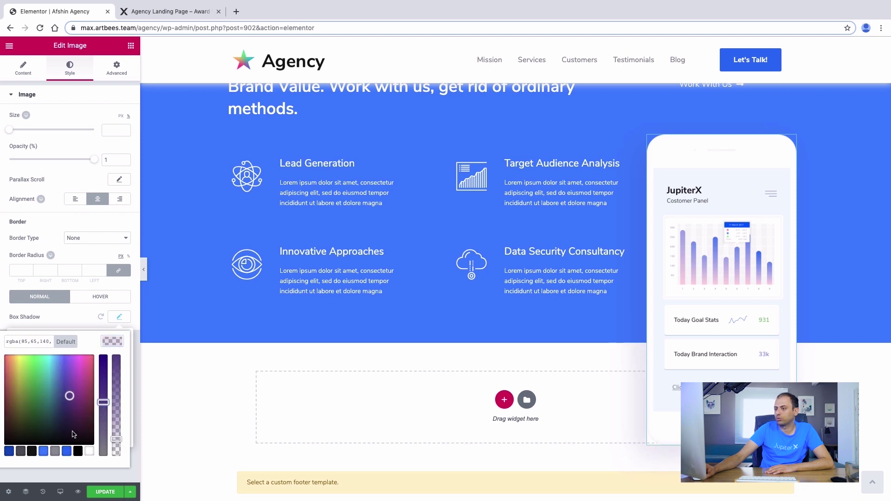
Fine-tune the color of the phone image's box shadow within the muted violet range and close its color settings
{"action": "left_click", "coordinate": [77, 451]}
{"action": "left_click_drag", "start_coordinate": [57, 433], "coordinate": [70, 406]}
{"action": "left_click", "coordinate": [662, 358]}
Preview the page without the editor panel and compare the blue section and phone shadow with the live Agency page
{"action": "scroll", "coordinate": [666, 351], "scroll_direction": "up", "scroll_amount": 1}
{"action": "scroll", "coordinate": [666, 350], "scroll_direction": "up", "scroll_amount": 10}
{"action": "scroll", "coordinate": [666, 352], "scroll_direction": "down", "scroll_amount": 10}
{"action": "scroll", "coordinate": [667, 355], "scroll_direction": "up", "scroll_amount": 10}
{"action": "scroll", "coordinate": [667, 355], "scroll_direction": "down", "scroll_amount": 10}
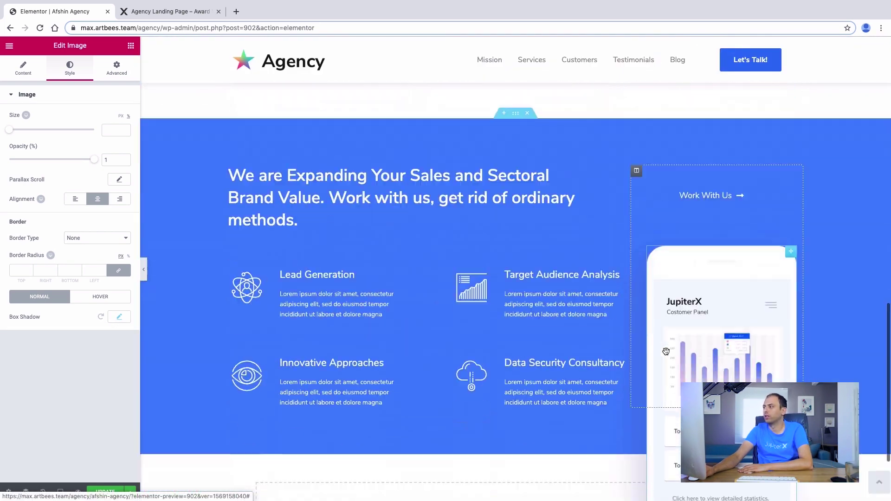
{"action": "left_click", "coordinate": [145, 272]}
{"action": "scroll", "coordinate": [616, 311], "scroll_direction": "down", "scroll_amount": 2}
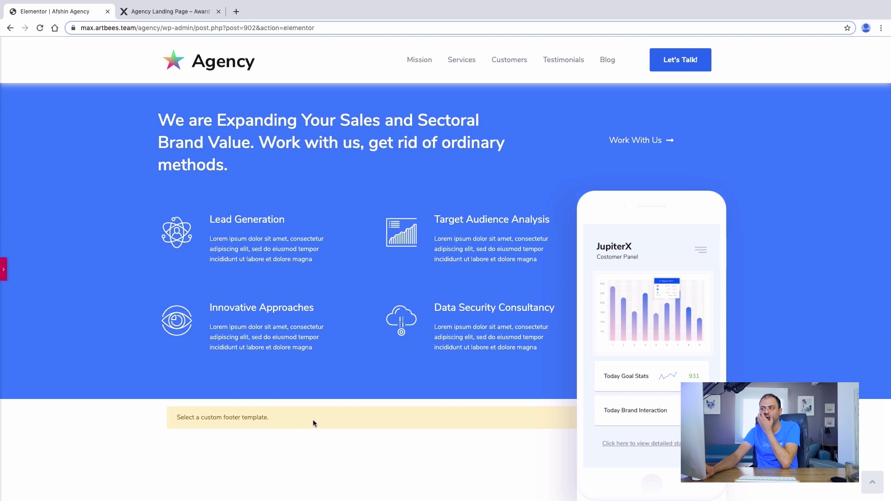
{"action": "scroll", "coordinate": [385, 364], "scroll_direction": "up", "scroll_amount": 9}
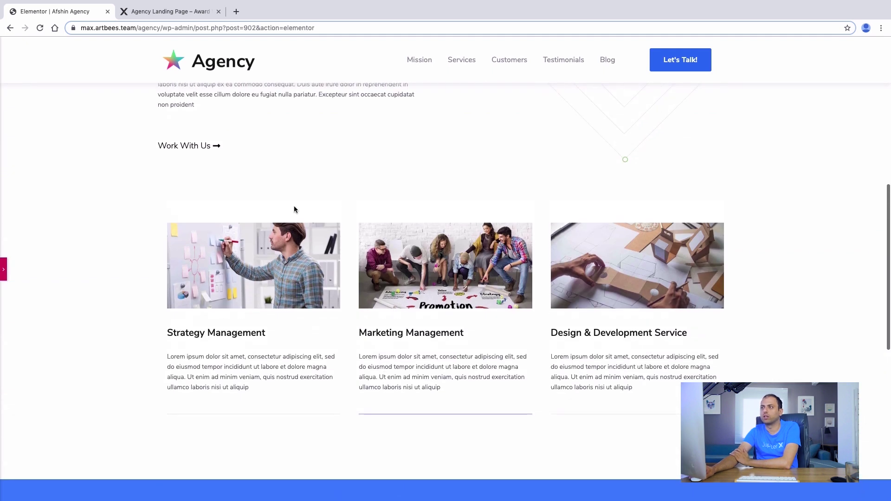
{"action": "left_click", "coordinate": [151, 16]}
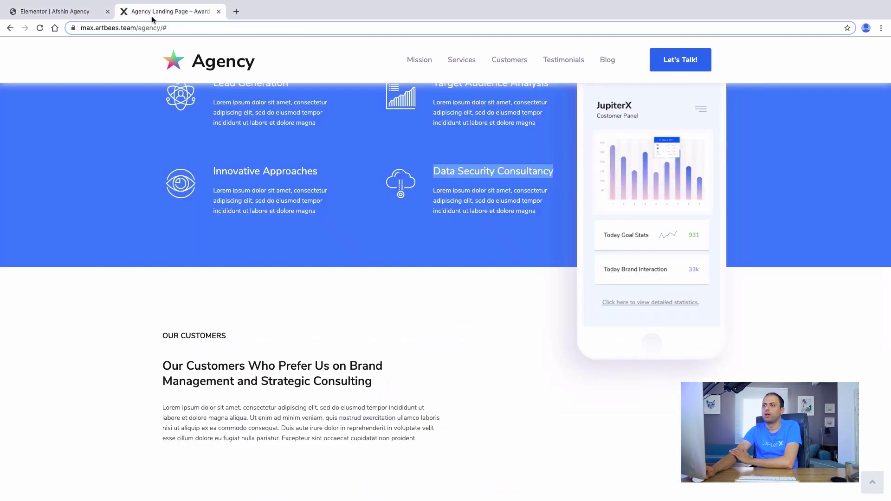
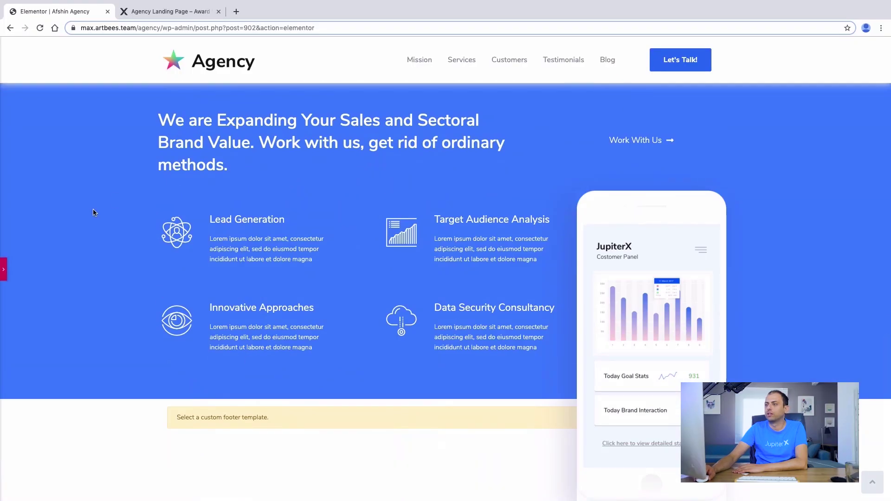
{"action": "left_click", "coordinate": [3, 270]}
{"action": "scroll", "coordinate": [464, 325], "scroll_direction": "down", "scroll_amount": 1}
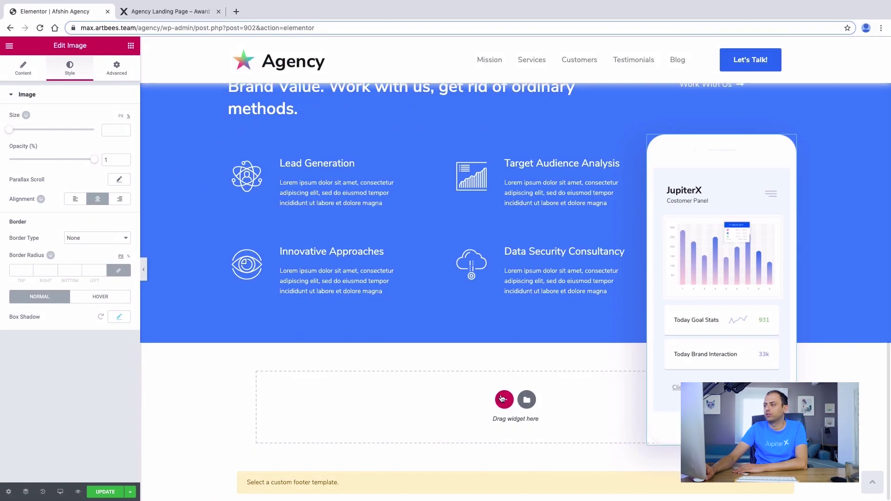
{"action": "left_click", "coordinate": [391, 422]}
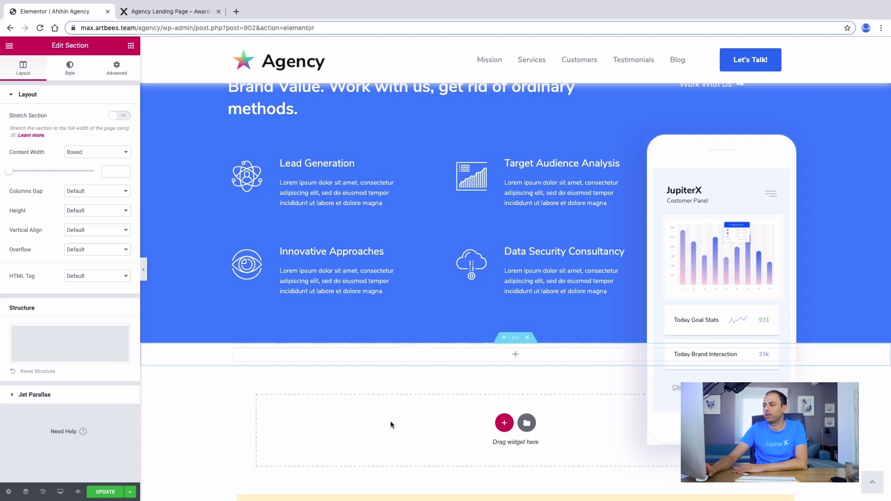
{"action": "scroll", "coordinate": [407, 374], "scroll_direction": "down", "scroll_amount": 1}
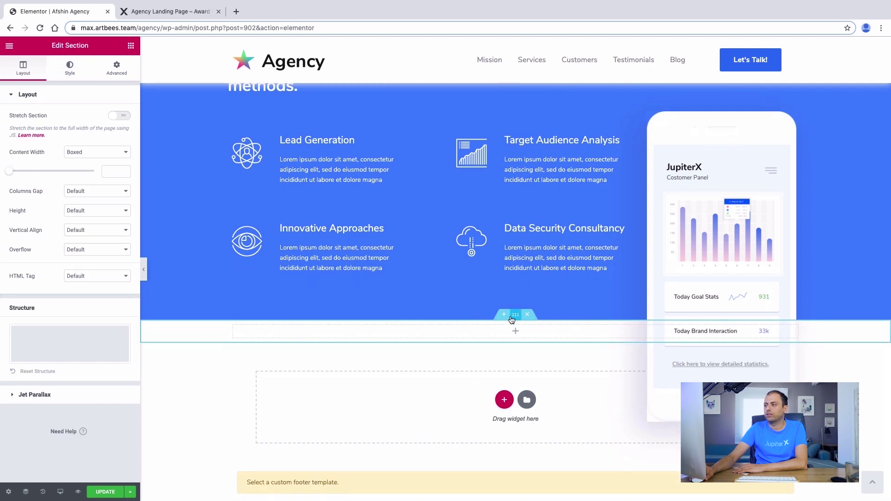
{"action": "scroll", "coordinate": [514, 320], "scroll_direction": "up", "scroll_amount": 5}
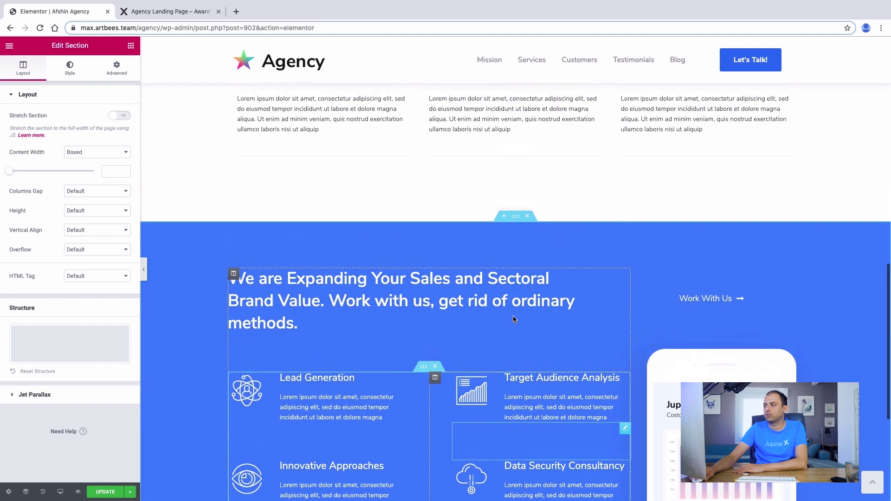
{"action": "scroll", "coordinate": [514, 319], "scroll_direction": "down", "scroll_amount": 5}
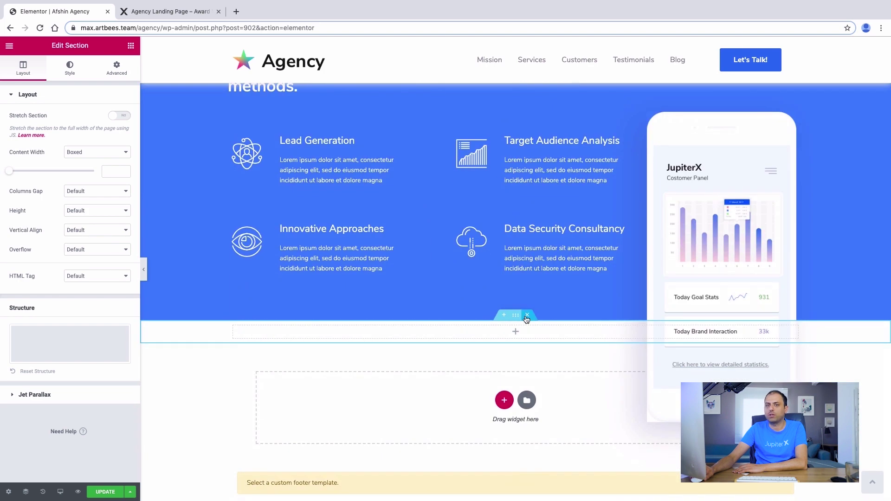
{"action": "left_click", "coordinate": [527, 317]}
Duplicate the About Us section and move the copy directly below the blue services section
{"action": "scroll", "coordinate": [527, 318], "scroll_direction": "up", "scroll_amount": 15}
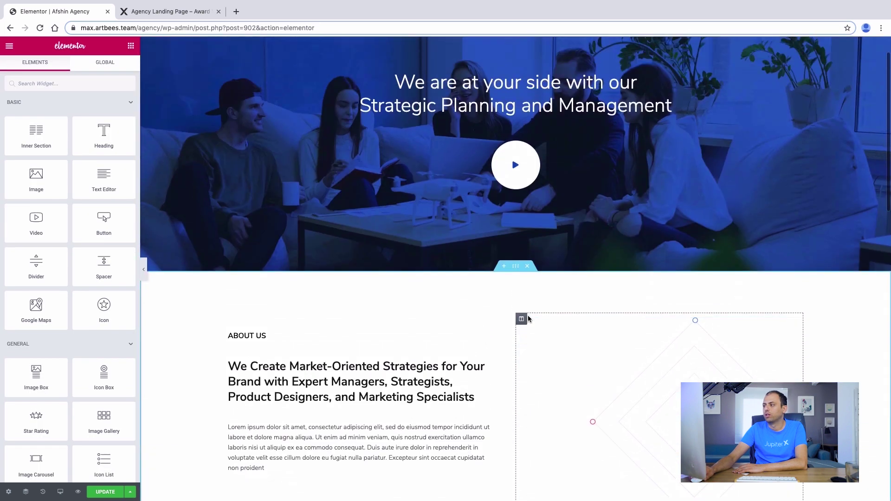
{"action": "scroll", "coordinate": [516, 301], "scroll_direction": "down", "scroll_amount": 1}
{"action": "scroll", "coordinate": [517, 301], "scroll_direction": "down", "scroll_amount": 2}
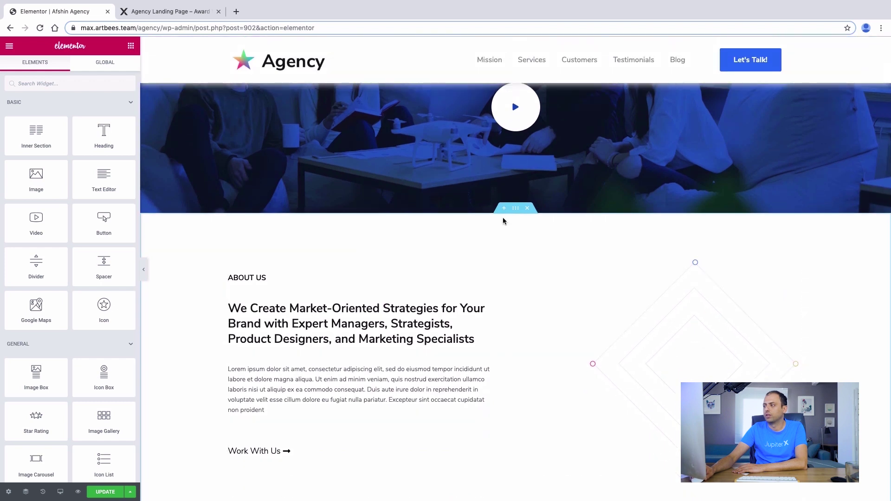
{"action": "right_click", "coordinate": [514, 213]}
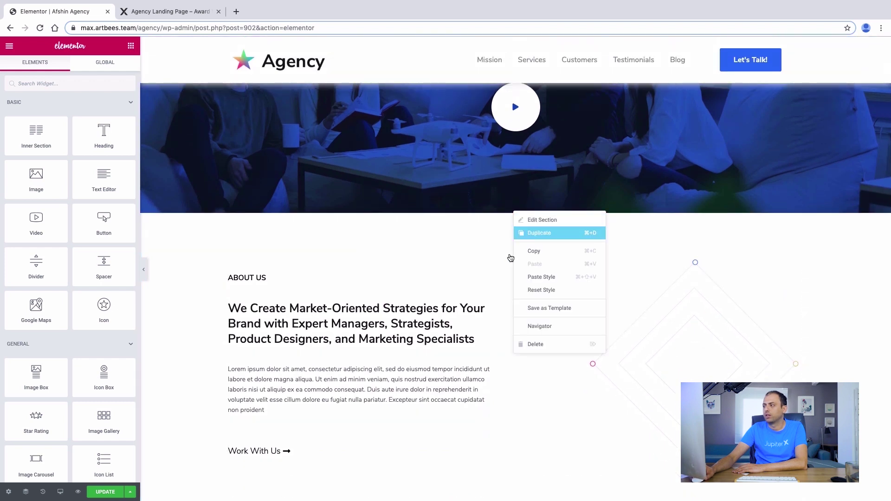
{"action": "left_click", "coordinate": [540, 233]}
{"action": "left_click_drag", "start_coordinate": [515, 221], "coordinate": [489, 383]}
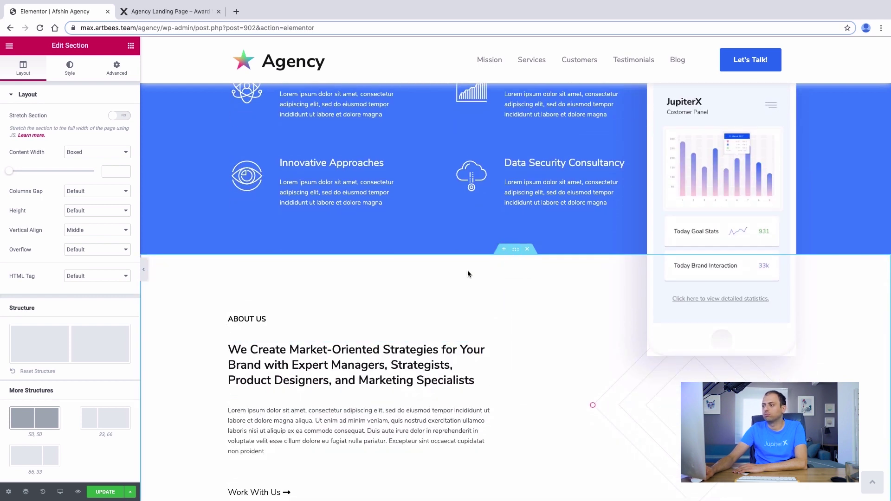
Delete the diamond-shaped image from the duplicated section's second column
{"action": "left_click", "coordinate": [594, 361]}
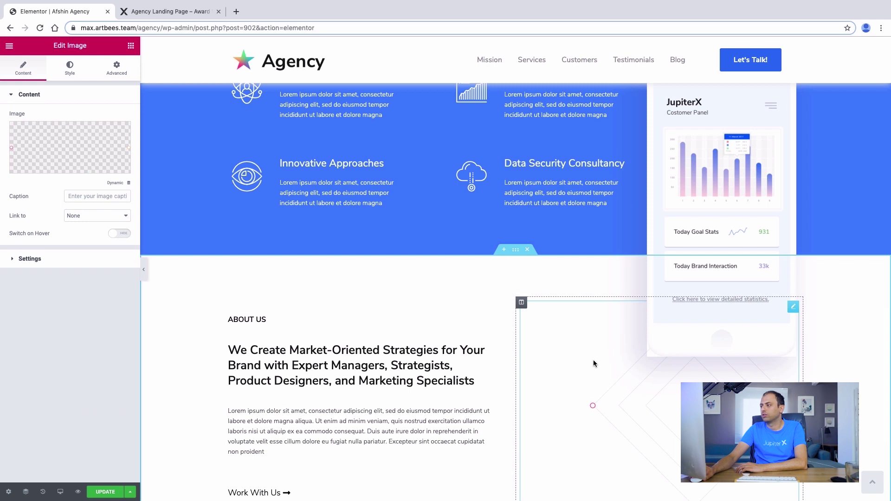
{"action": "right_click", "coordinate": [622, 378]}
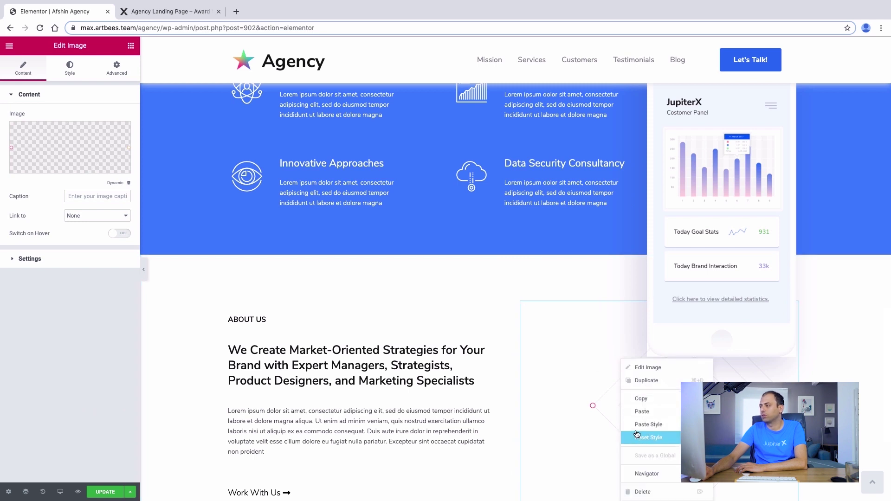
{"action": "left_click", "coordinate": [636, 491]}
{"action": "scroll", "coordinate": [603, 441], "scroll_direction": "down", "scroll_amount": 1}
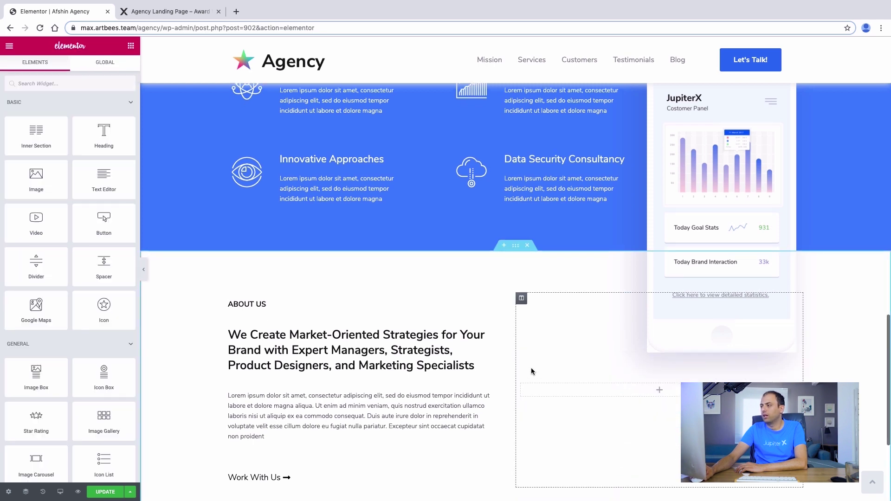
{"action": "mouse_move", "coordinate": [515, 360]}
{"action": "left_mouse_down"}
{"action": "mouse_move", "coordinate": [558, 358]}
{"action": "mouse_move", "coordinate": [513, 359]}
{"action": "left_mouse_up"}
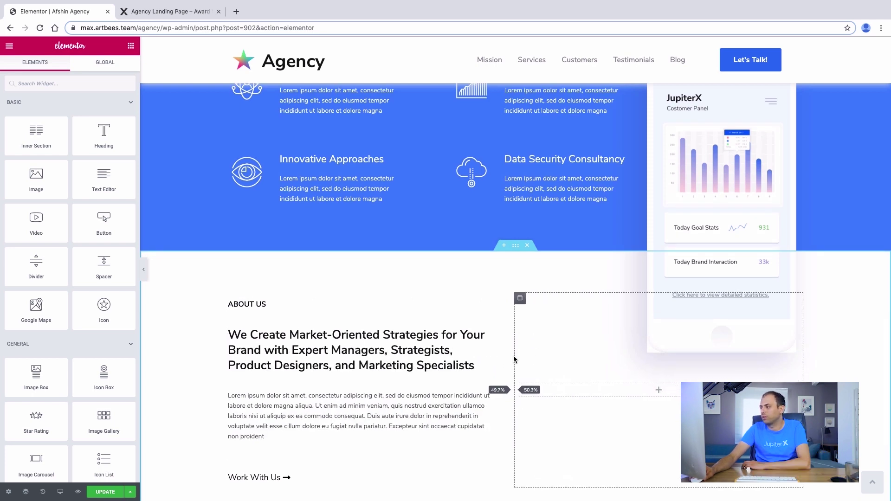
Replace the duplicated section's About Us heading with "OUR CUSTOMERS", copied from the live Agency page
{"action": "right_click", "coordinate": [163, 225]}
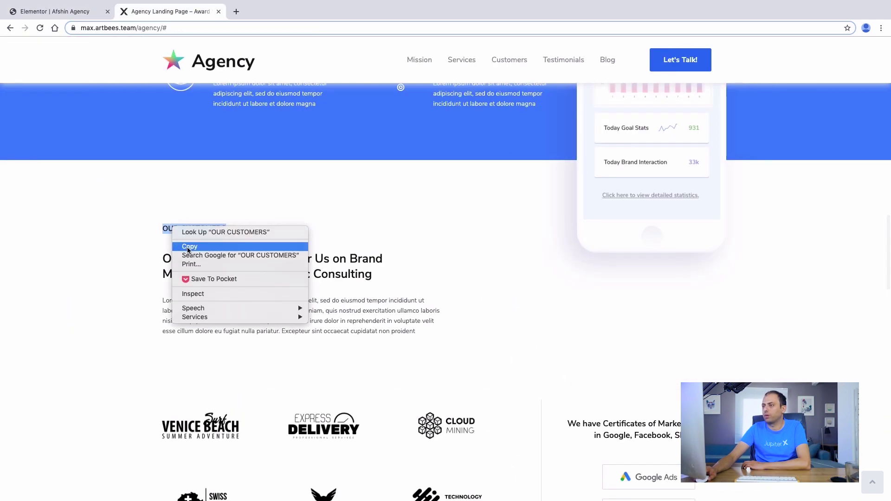
{"action": "left_click", "coordinate": [185, 245]}
{"action": "left_click", "coordinate": [82, 11]}
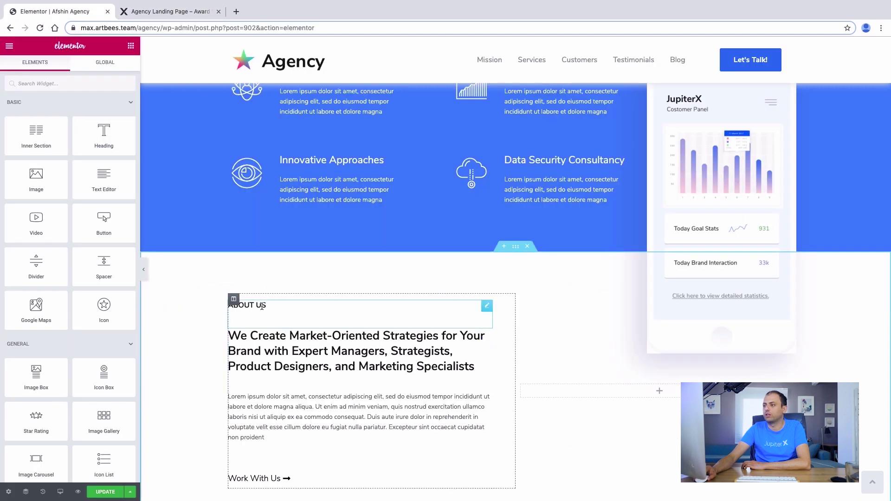
{"action": "left_click", "coordinate": [248, 306]}
{"action": "left_click_drag", "start_coordinate": [68, 125], "coordinate": [3, 117]}
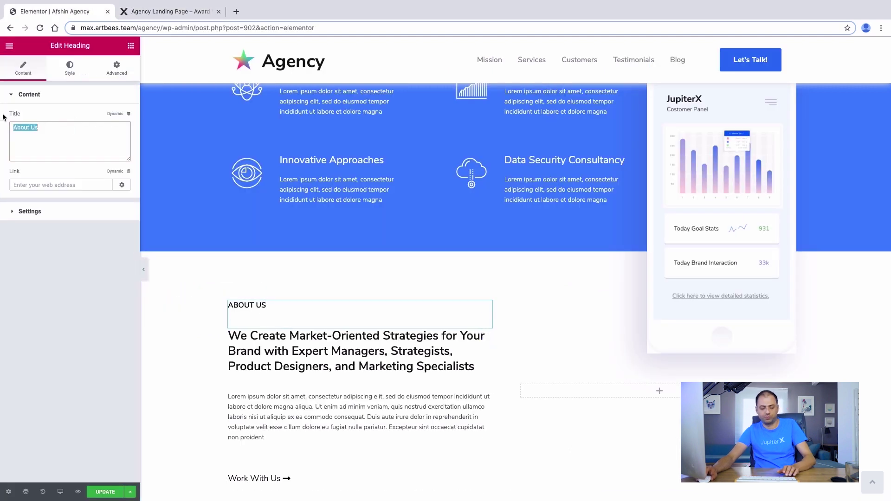
{"action": "key", "text": "super+v"}
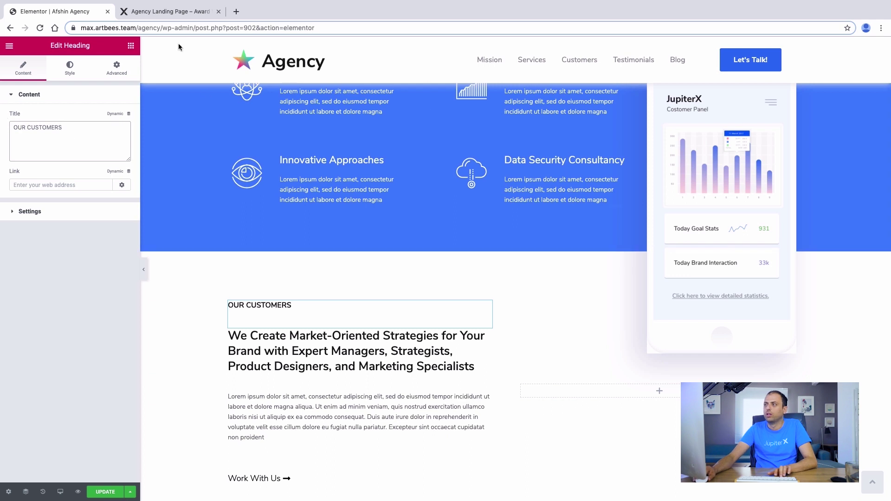
Replace the duplicated section's main heading with "Our Customers Who Prefer Us on Brand Management and Strategic Consulting", copied from the live page
{"action": "left_click", "coordinate": [150, 17]}
{"action": "left_click_drag", "start_coordinate": [344, 275], "coordinate": [156, 261]}
{"action": "right_click", "coordinate": [176, 262]}
{"action": "left_click", "coordinate": [190, 276]}
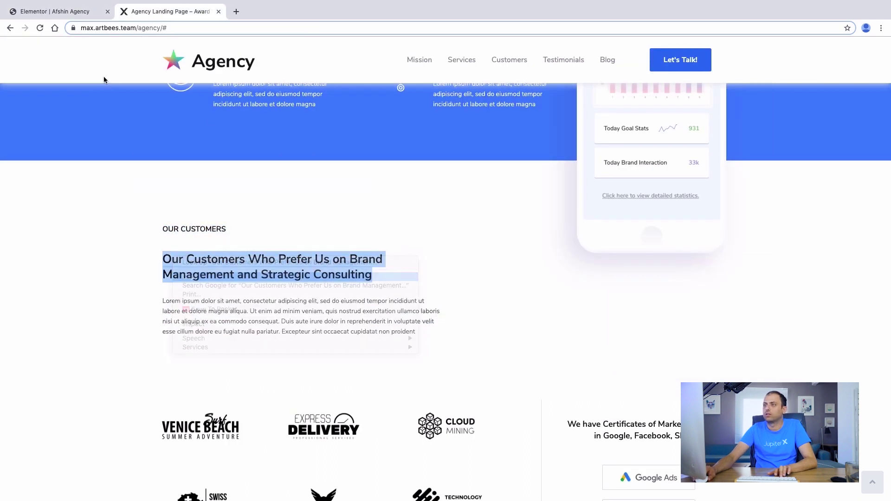
{"action": "left_click", "coordinate": [55, 11]}
{"action": "left_click", "coordinate": [230, 335]}
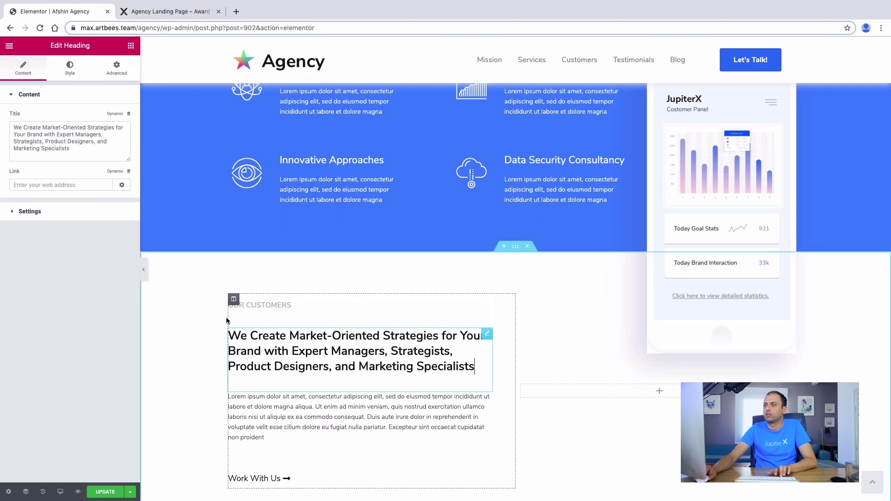
{"action": "left_click_drag", "start_coordinate": [103, 158], "coordinate": [2, 121]}
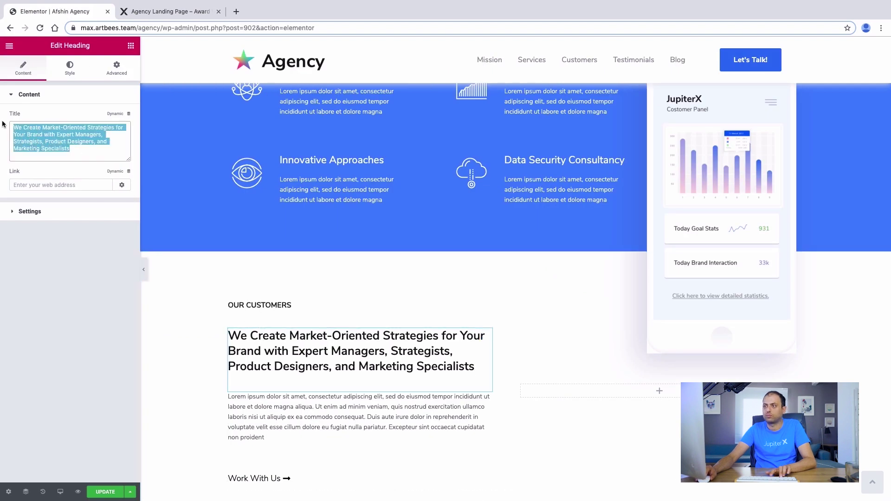
{"action": "key", "text": "ctrl+v"}
Delete the Work With Us button from the duplicated section
{"action": "left_click", "coordinate": [287, 408]}
{"action": "right_click", "coordinate": [296, 463]}
{"action": "left_click", "coordinate": [302, 488]}
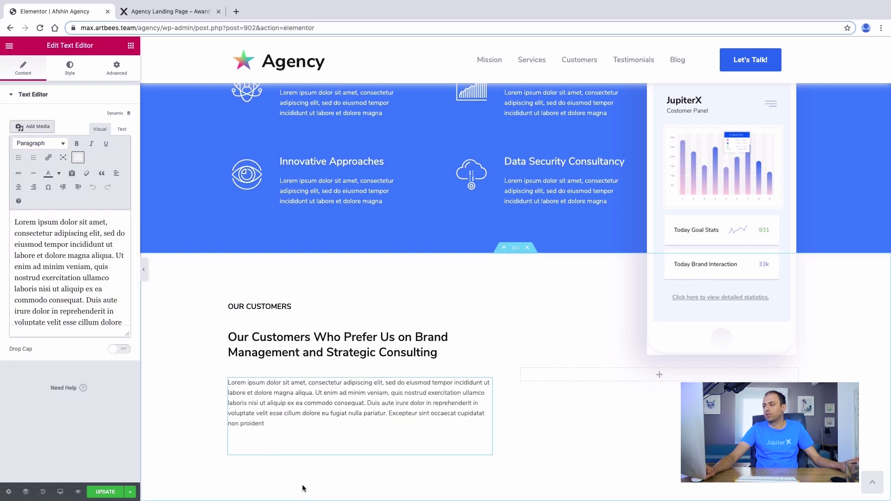
Copy the Lorem ipsum paragraph below the customers heading on the live Agency page
{"action": "left_click", "coordinate": [300, 418]}
{"action": "left_click", "coordinate": [161, 13]}
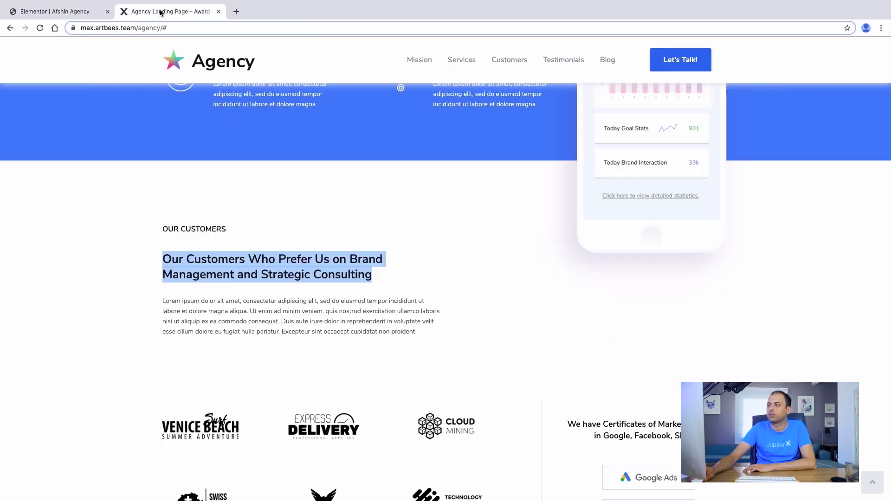
{"action": "left_click", "coordinate": [270, 328]}
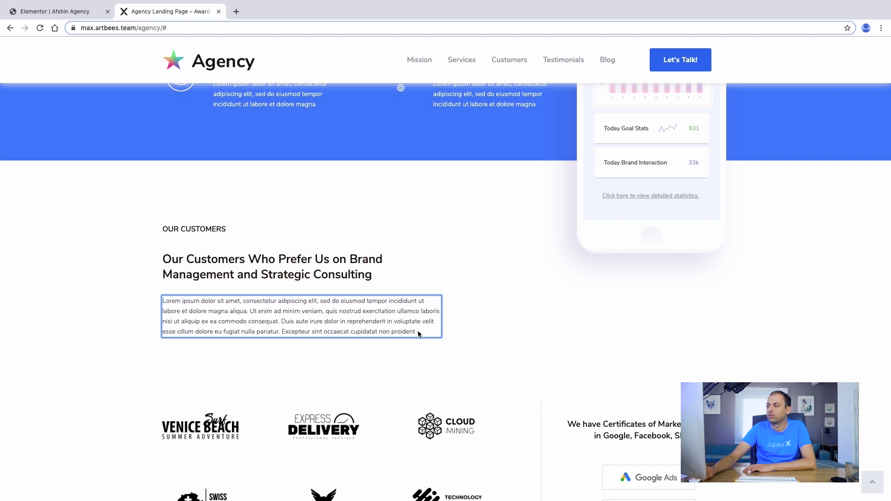
{"action": "left_click_drag", "start_coordinate": [418, 330], "coordinate": [188, 303]}
{"action": "right_click", "coordinate": [173, 304]}
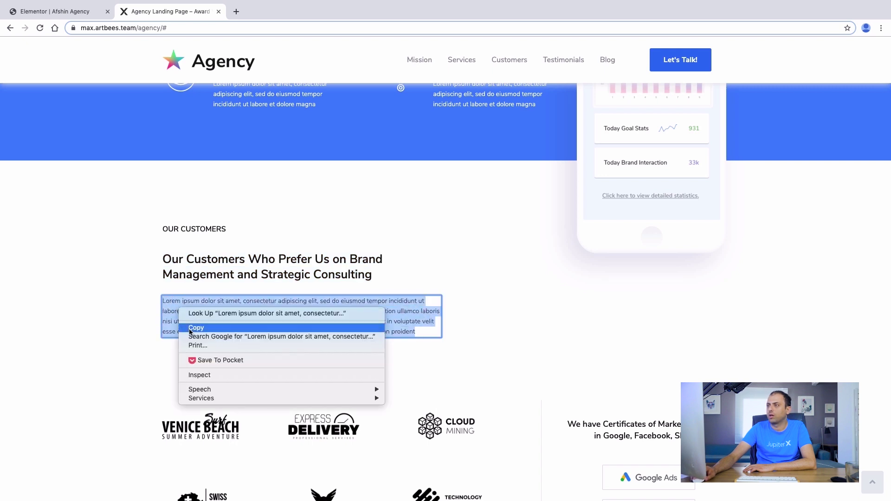
{"action": "left_click", "coordinate": [195, 326]}
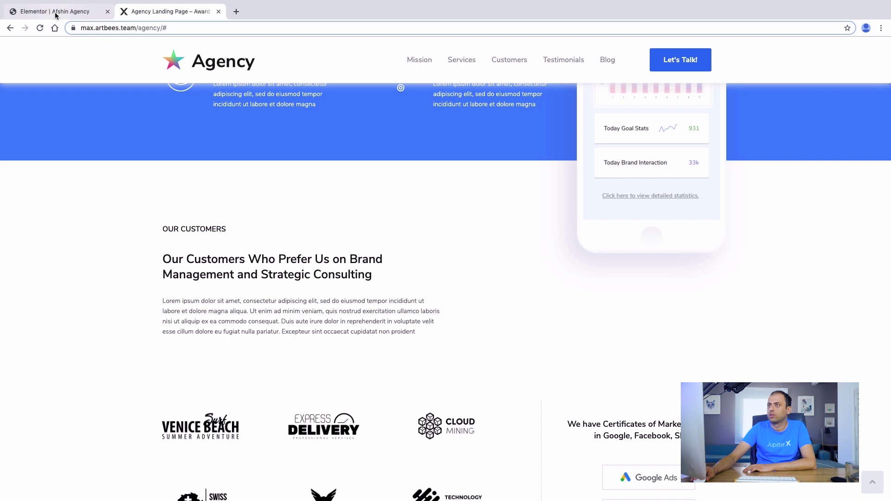
Clear the duplicated section's paragraph, paste the copied text in the editor's plain text mode, and return to visual mode
{"action": "left_click", "coordinate": [56, 13]}
{"action": "left_click", "coordinate": [383, 420]}
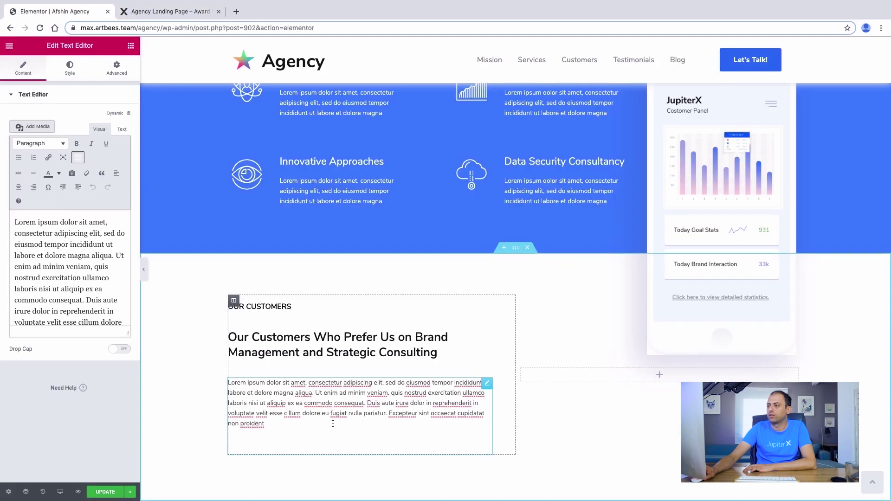
{"action": "key", "text": "ctrl+a"}
{"action": "key", "text": "BackSpace"}
{"action": "right_click", "coordinate": [95, 258]}
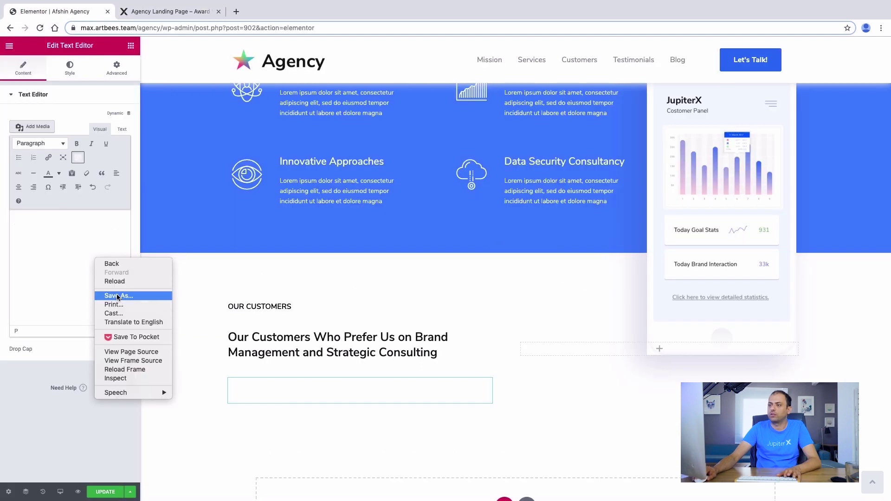
{"action": "left_click", "coordinate": [118, 130]}
{"action": "left_click", "coordinate": [121, 130]}
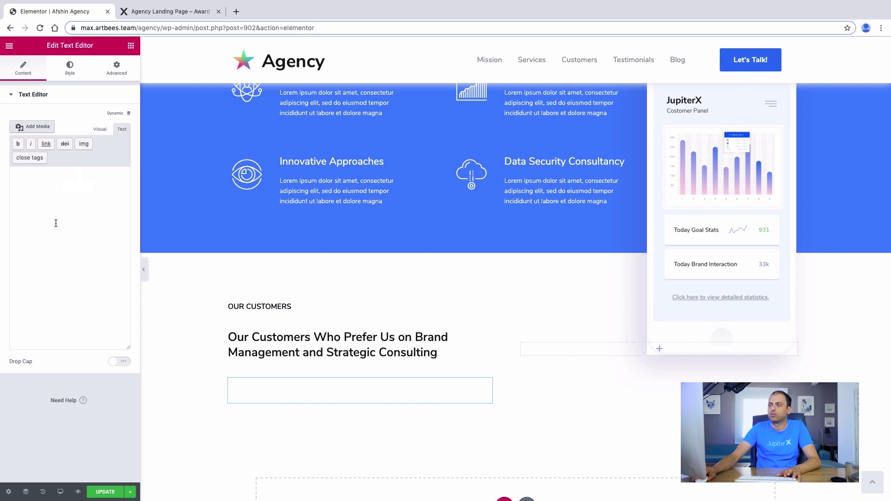
{"action": "right_click", "coordinate": [56, 223]}
{"action": "left_click", "coordinate": [76, 281]}
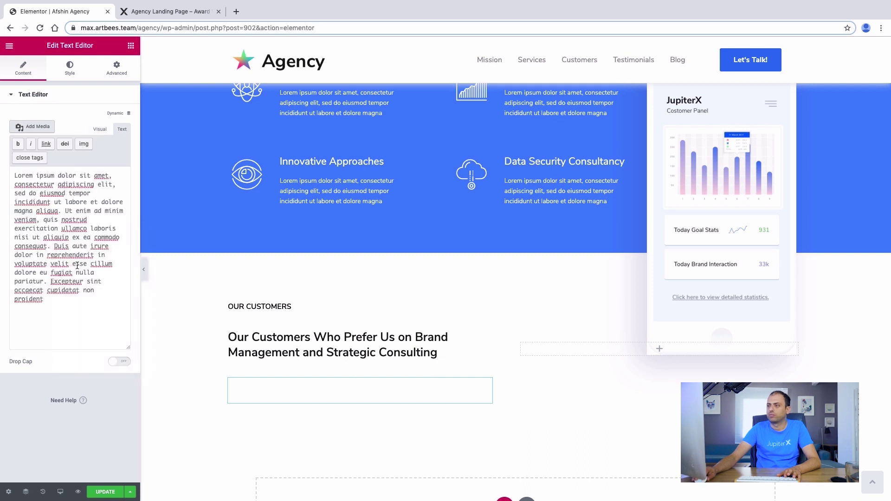
{"action": "left_click", "coordinate": [97, 128]}
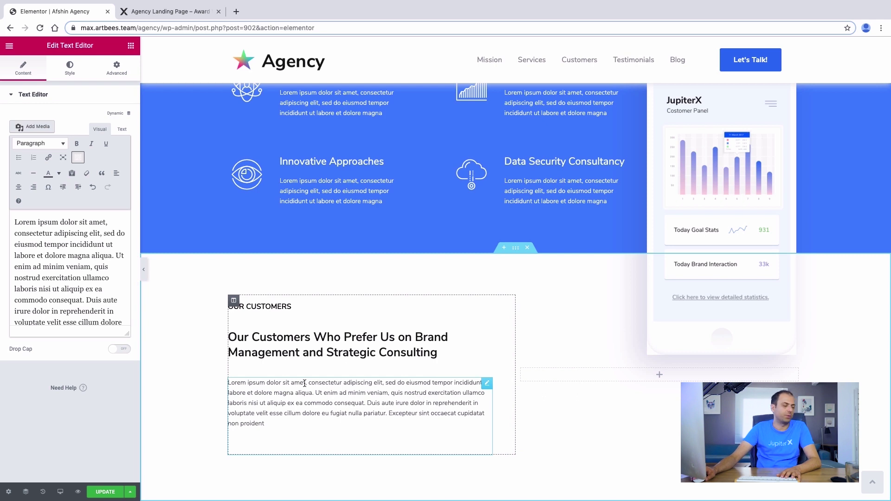
Give the phone image in the blue services section a border radius of 45 px and preview the page without the editing panel
{"action": "left_click", "coordinate": [145, 274]}
{"action": "mouse_move", "coordinate": [157, 7]}
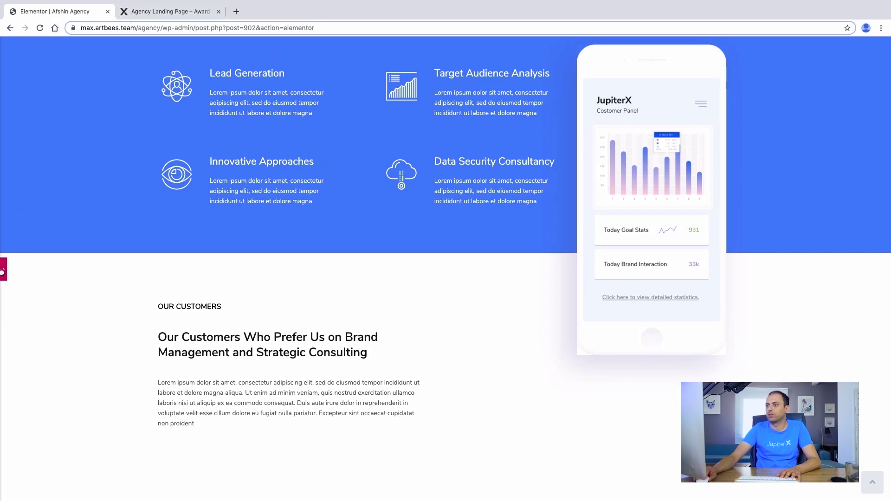
{"action": "key", "text": "ctrl+p"}
{"action": "left_click", "coordinate": [753, 170]}
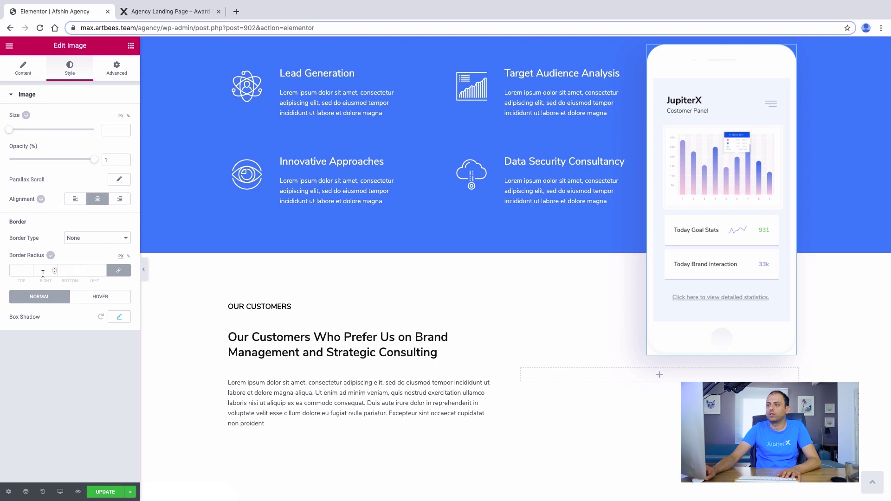
{"action": "type", "text": "45"}
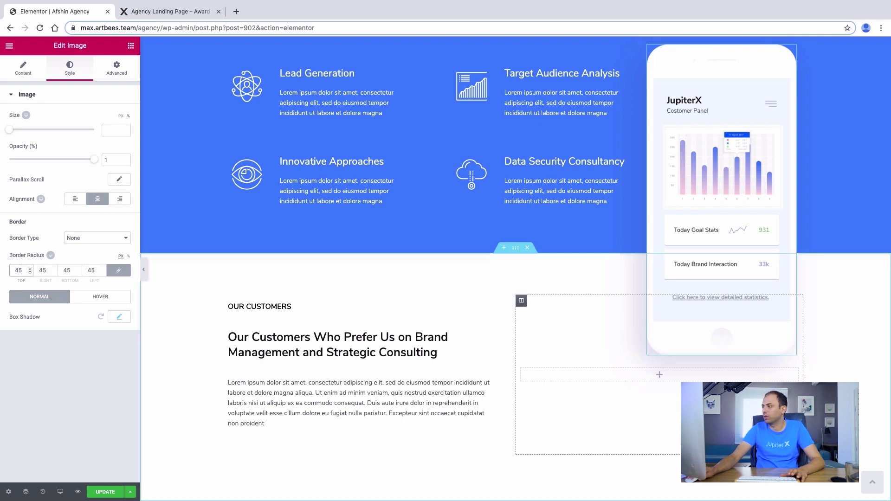
{"action": "key", "text": "ctrl+p"}
{"action": "key", "text": "ctrl+p"}
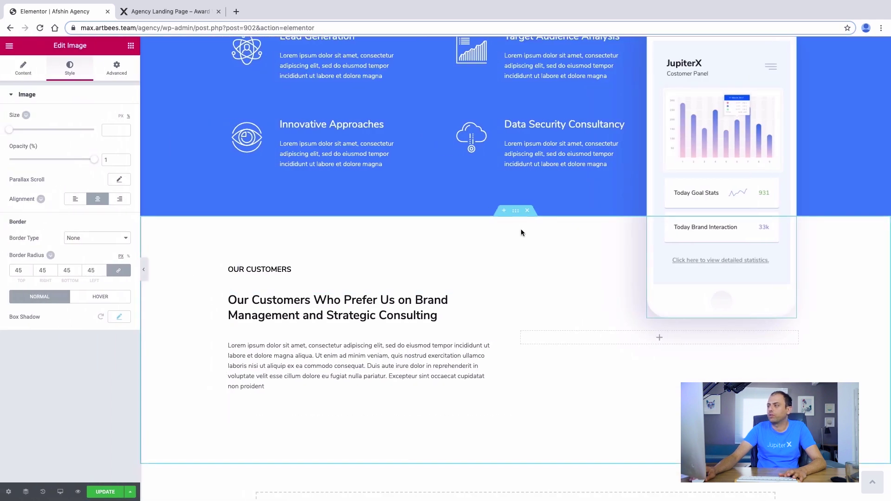
Set the Our Customers section's top padding to 130 px and its bottom padding to 50 px
{"action": "left_click", "coordinate": [520, 214]}
{"action": "left_click", "coordinate": [110, 72]}
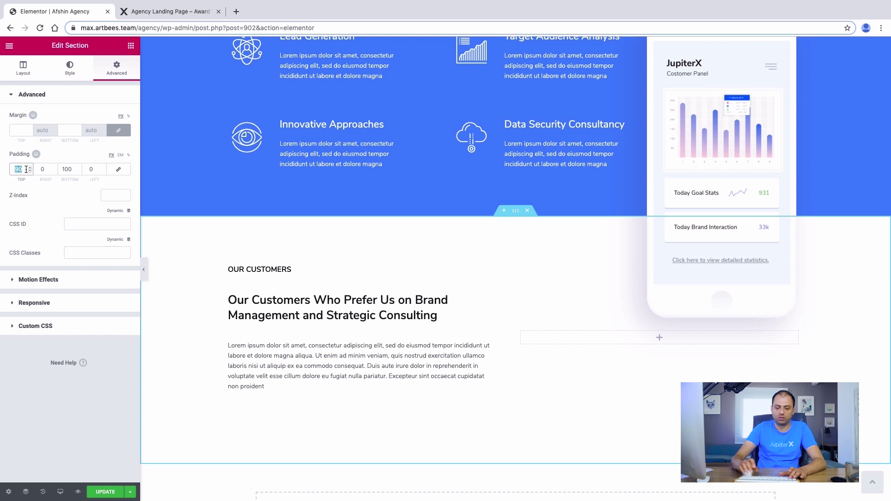
{"action": "type", "text": "130"}
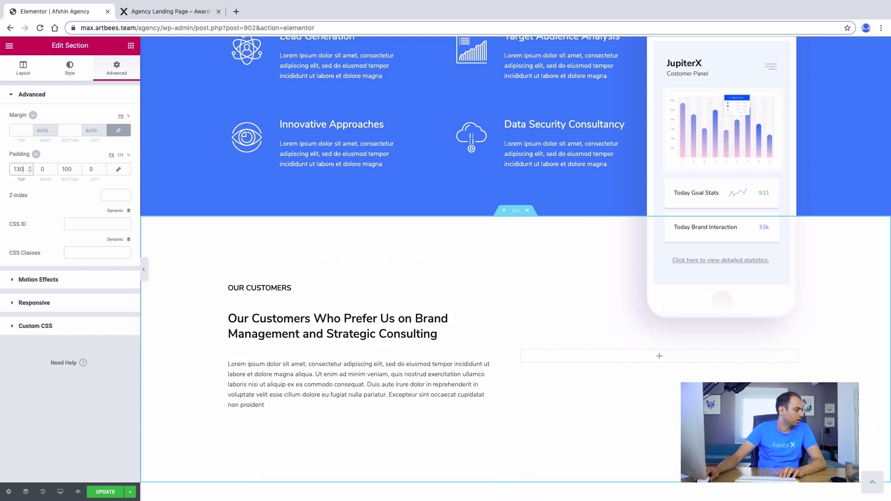
{"action": "double_click", "coordinate": [68, 169]}
{"action": "type", "text": "50"}
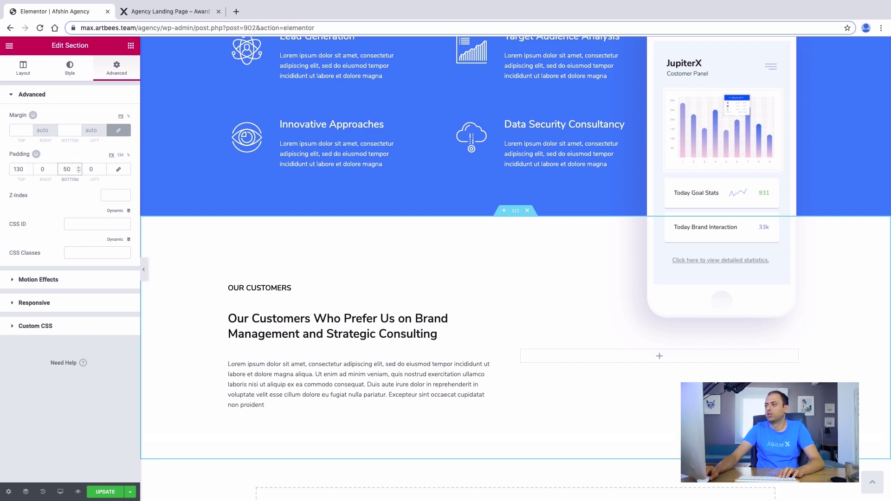
Compare the Our Customers section with the live Agency page, examining the layout of the logo grid and certificates area below it
{"action": "scroll", "coordinate": [424, 319], "scroll_direction": "down", "scroll_amount": 3}
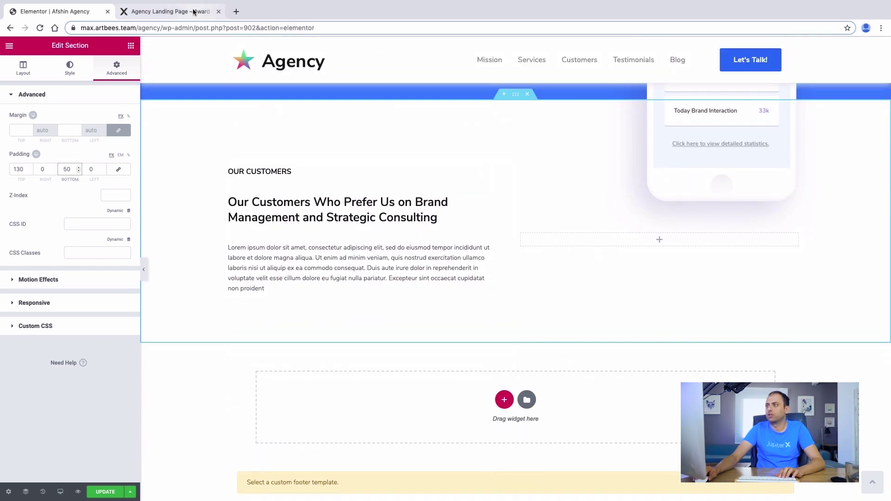
{"action": "left_click", "coordinate": [193, 11]}
{"action": "scroll", "coordinate": [410, 253], "scroll_direction": "down", "scroll_amount": 3}
{"action": "scroll", "coordinate": [490, 285], "scroll_direction": "up", "scroll_amount": 1}
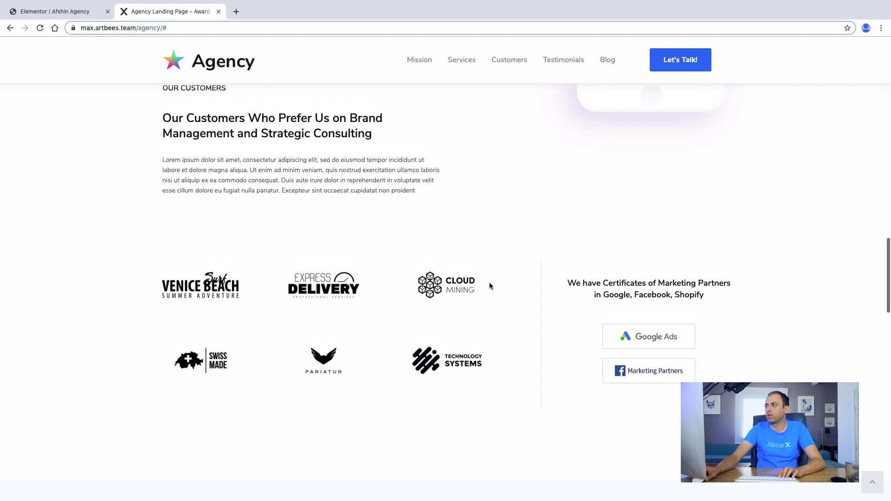
{"action": "left_click", "coordinate": [37, 11]}
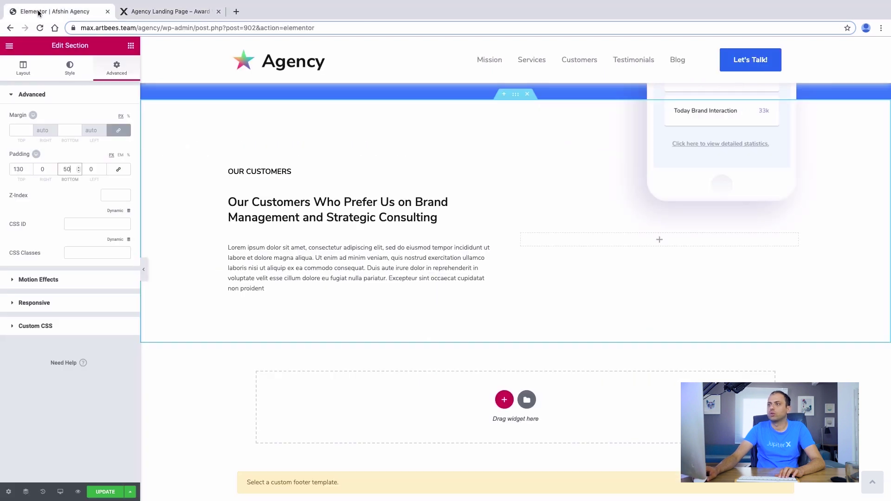
{"action": "scroll", "coordinate": [501, 116], "scroll_direction": "up", "scroll_amount": 1}
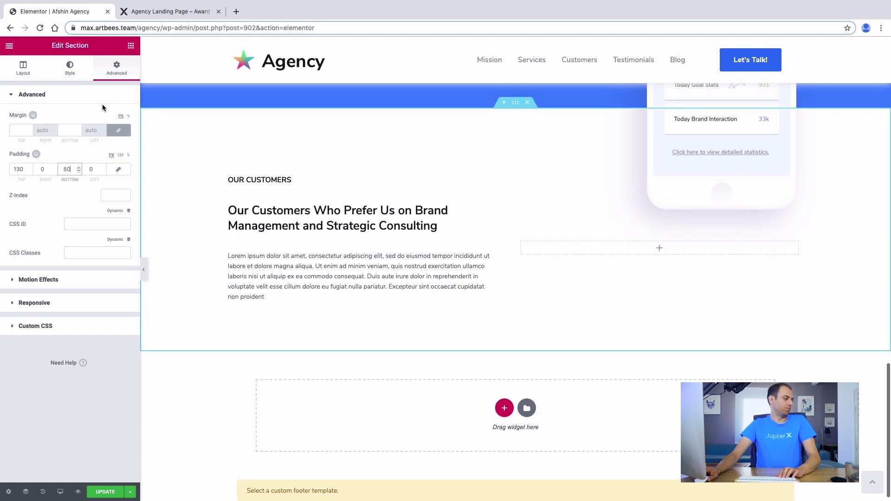
{"action": "key", "text": "ctrl+Tab"}
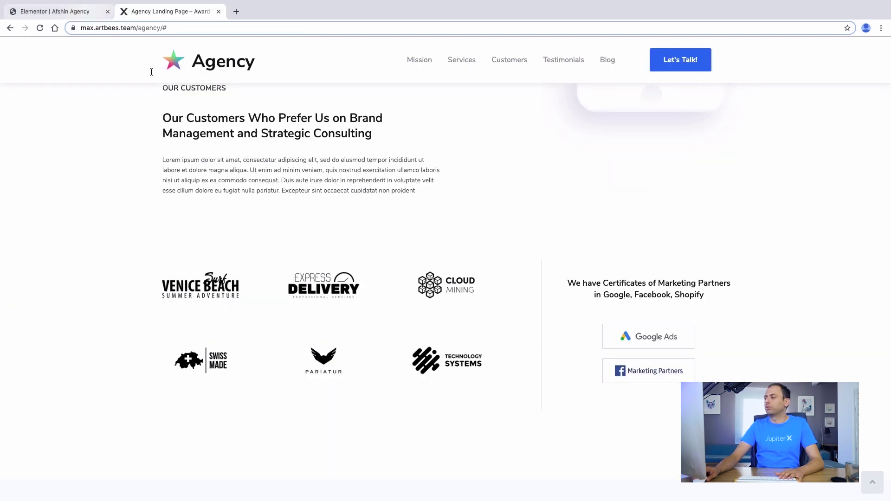
{"action": "left_click", "coordinate": [68, 10]}
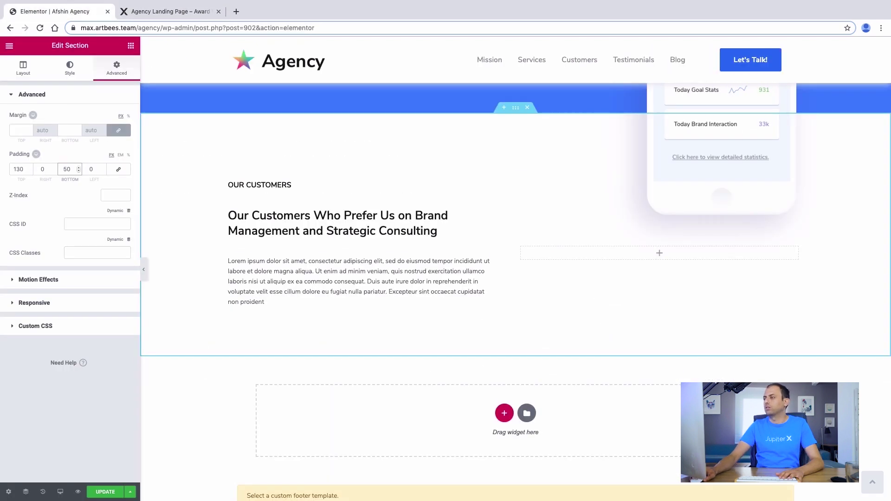
Add a two-column section below Our Customers, with the first column twice as wide, and place a Brands widget in the wider column
{"action": "left_click", "coordinate": [501, 413]}
{"action": "left_click", "coordinate": [437, 471]}
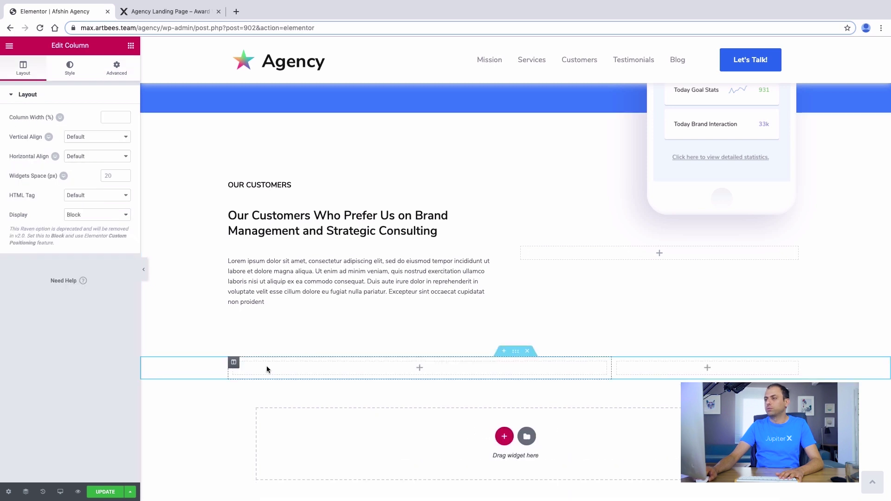
{"action": "left_click", "coordinate": [130, 46]}
{"action": "left_click", "coordinate": [69, 84]}
{"action": "type", "text": "brand"}
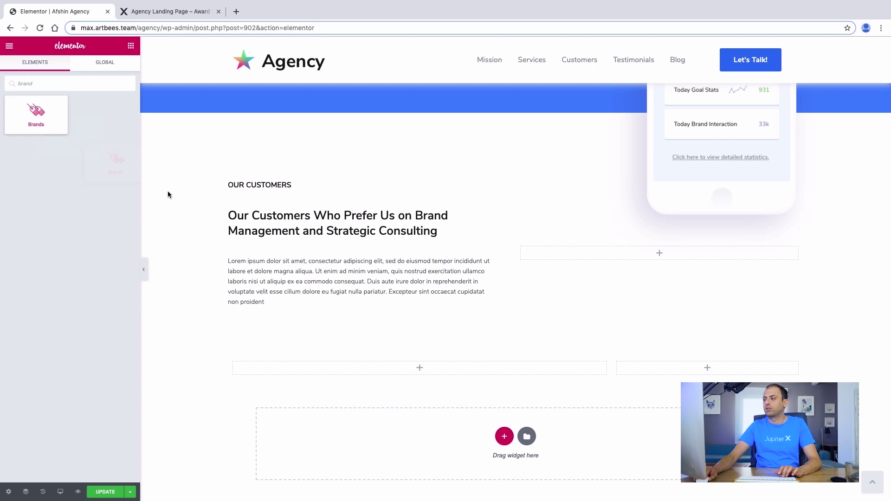
{"action": "left_click_drag", "start_coordinate": [425, 382], "coordinate": [415, 369]}
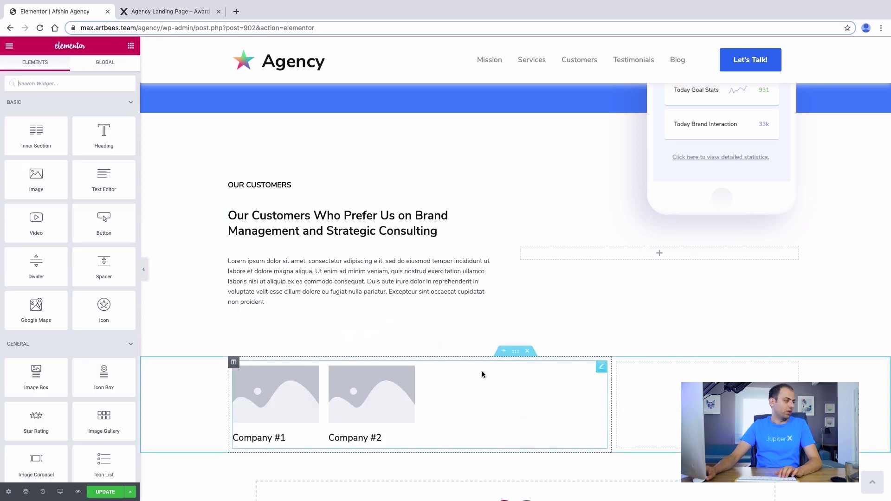
Set the Brands widget to show its logos in 3 columns
{"action": "left_click", "coordinate": [334, 411]}
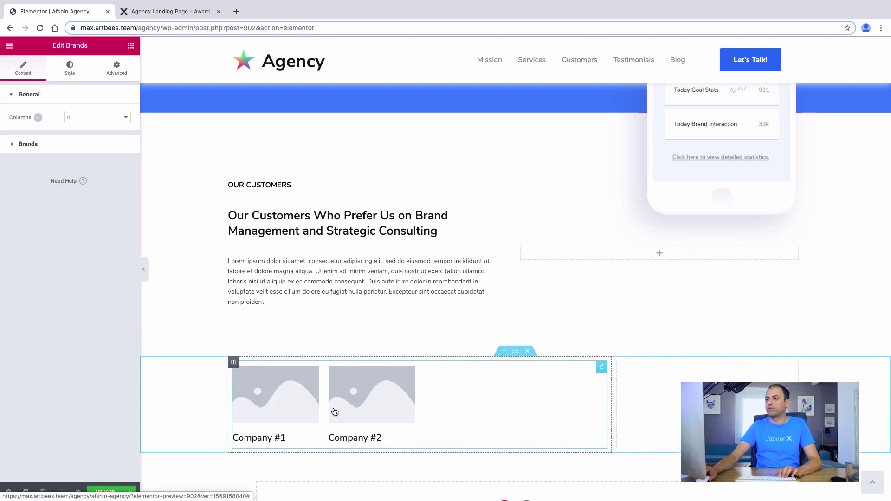
{"action": "left_click", "coordinate": [97, 117]}
{"action": "left_click", "coordinate": [76, 109]}
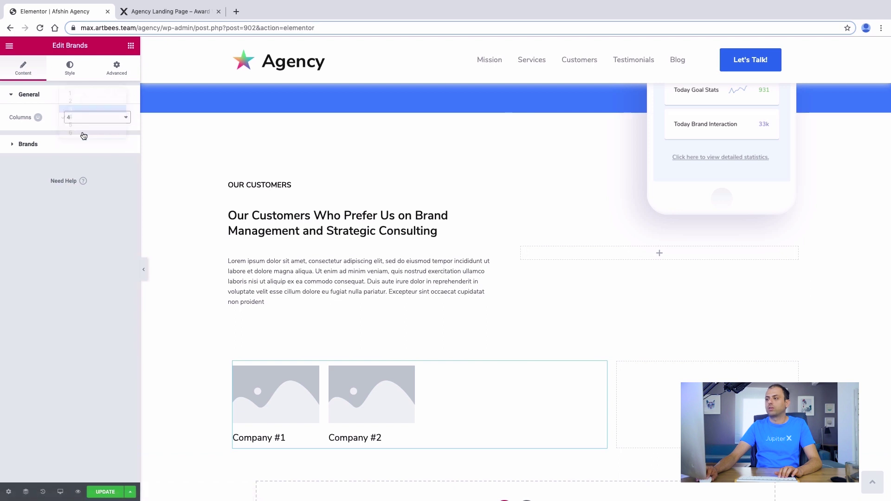
Delete the Company #2 item from the Brands widget and clear the company name of Company #1
{"action": "left_click", "coordinate": [66, 143]}
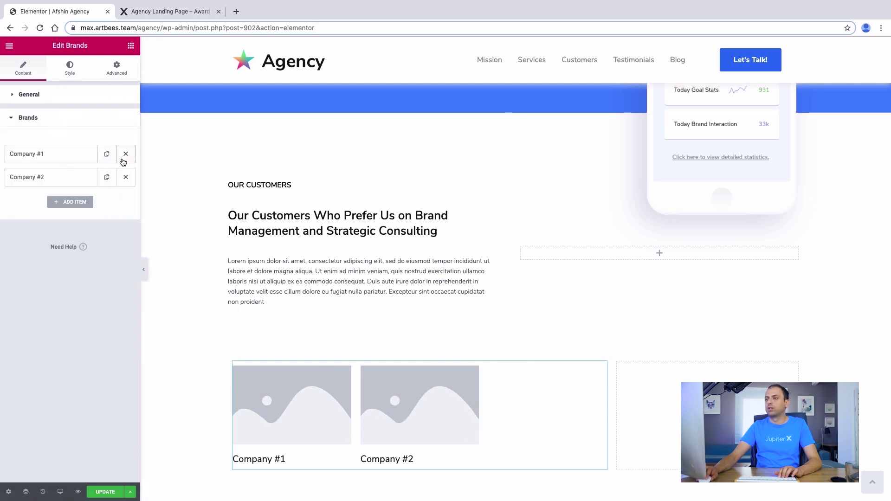
{"action": "left_click", "coordinate": [125, 177]}
{"action": "left_click", "coordinate": [66, 156]}
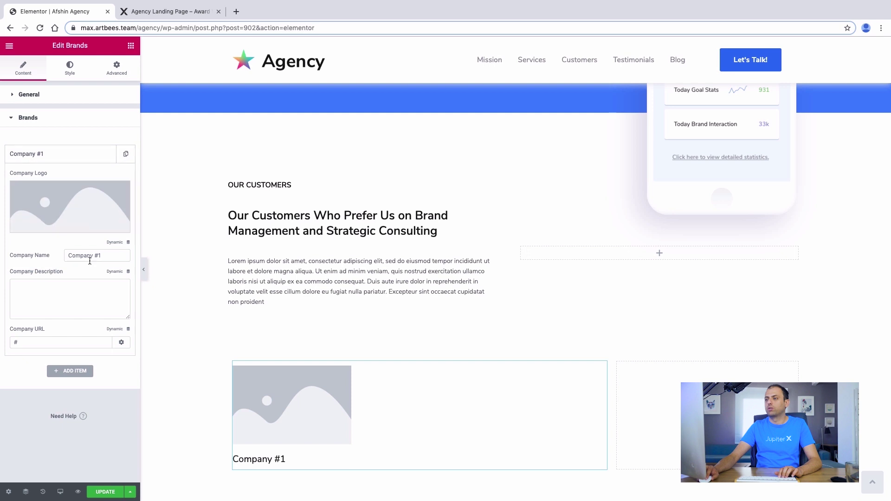
{"action": "key", "text": "BackSpace"}
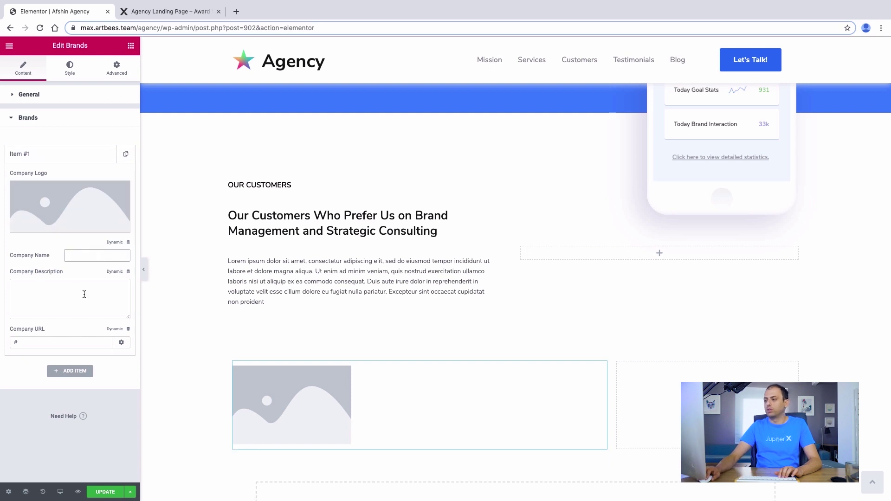
Use the Venice Beach image Artboard-Copy-2.png from the media library as the remaining brand item's logo
{"action": "left_click", "coordinate": [91, 203]}
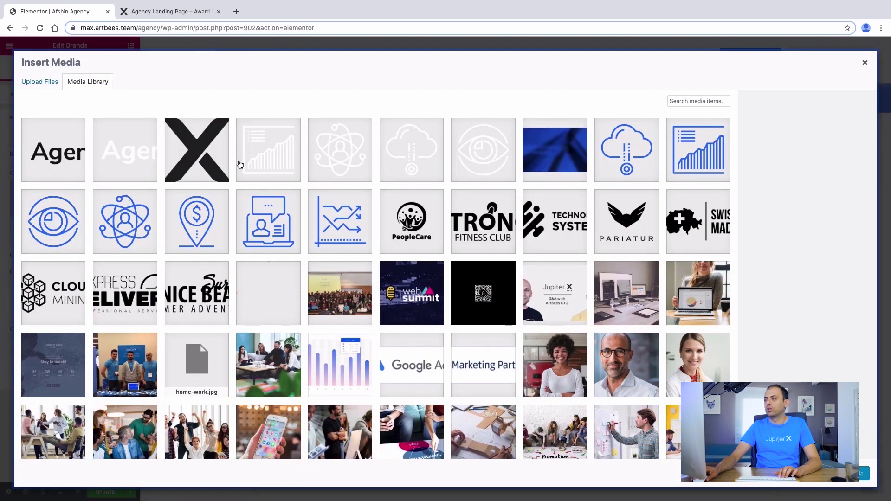
{"action": "scroll", "coordinate": [403, 249], "scroll_direction": "down", "scroll_amount": 1}
{"action": "scroll", "coordinate": [405, 250], "scroll_direction": "up", "scroll_amount": 1}
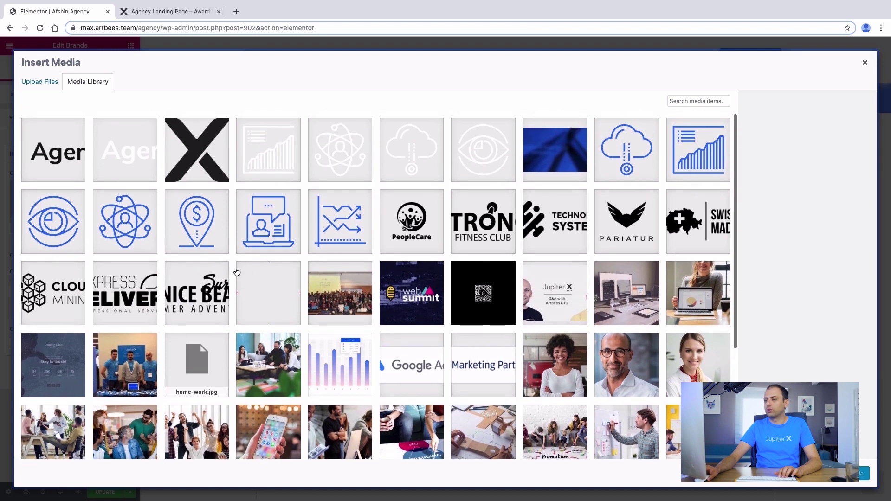
{"action": "left_click", "coordinate": [226, 275]}
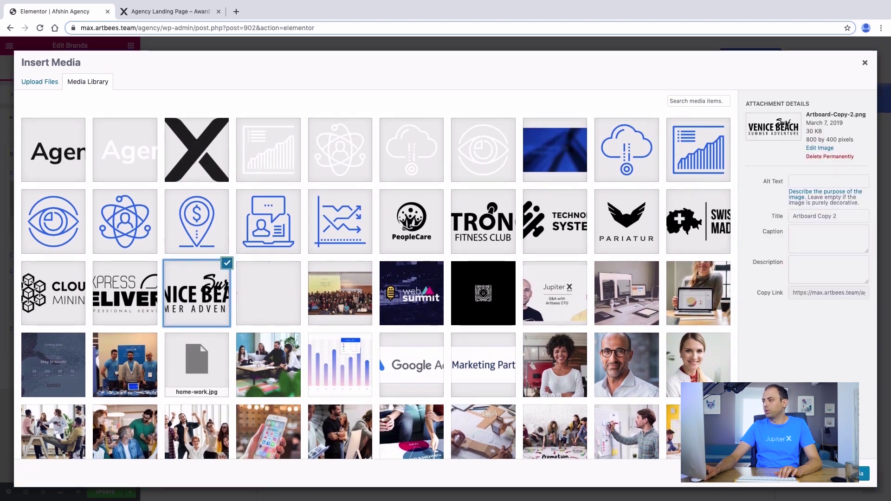
{"action": "left_click", "coordinate": [864, 473]}
Duplicate the Venice Beach item until the Brands widget holds six items, and set its column's right padding to 50 px
{"action": "left_click", "coordinate": [112, 154]}
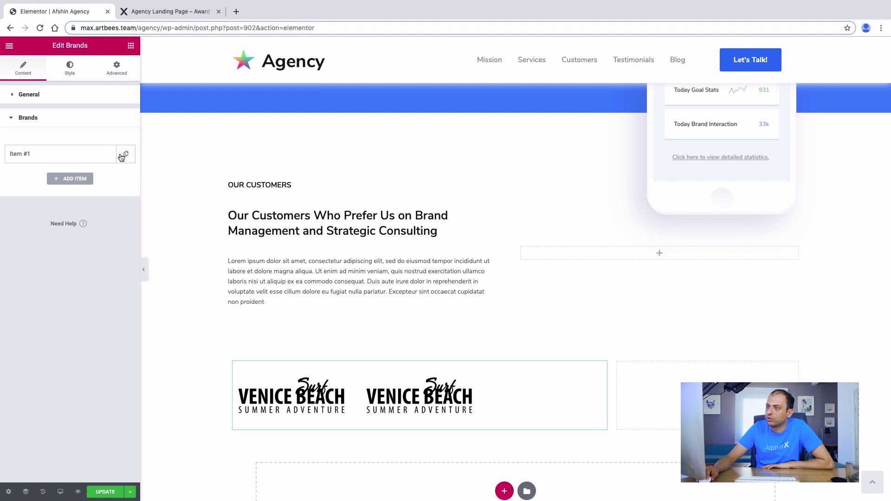
{"action": "left_click", "coordinate": [125, 155]}
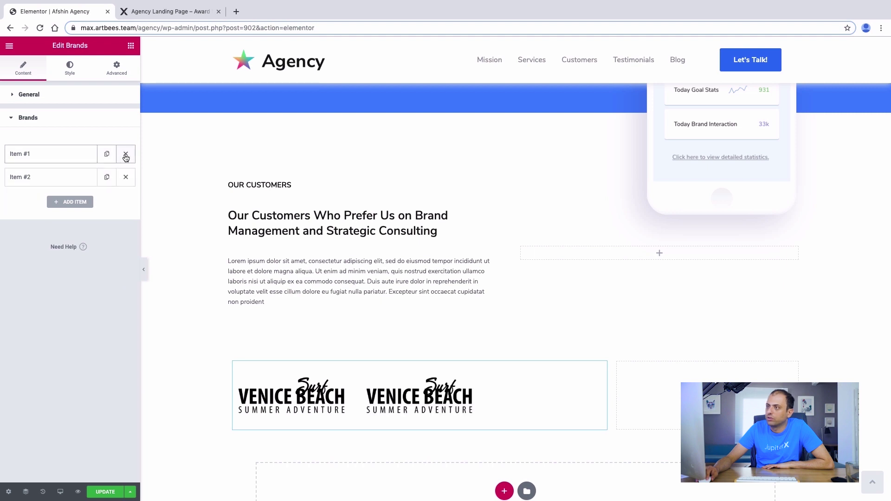
{"action": "left_click", "coordinate": [108, 178]}
{"action": "left_click", "coordinate": [108, 178]}
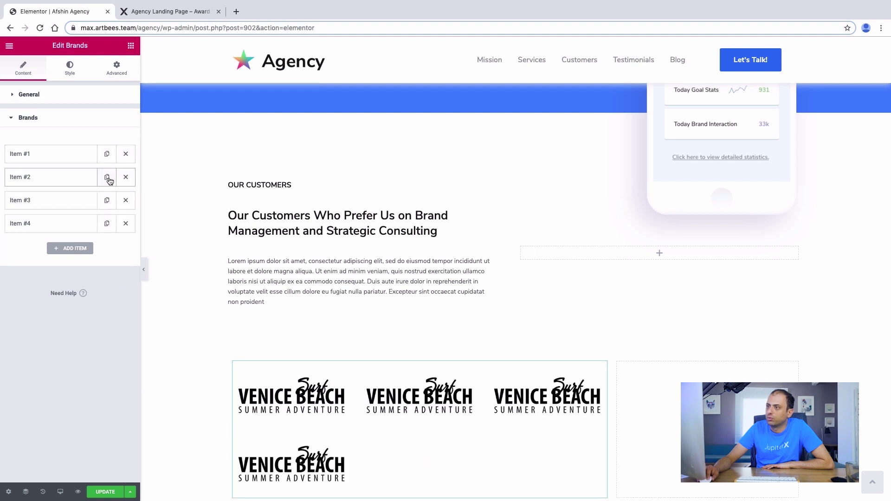
{"action": "left_click", "coordinate": [109, 179]}
{"action": "left_click", "coordinate": [108, 178]}
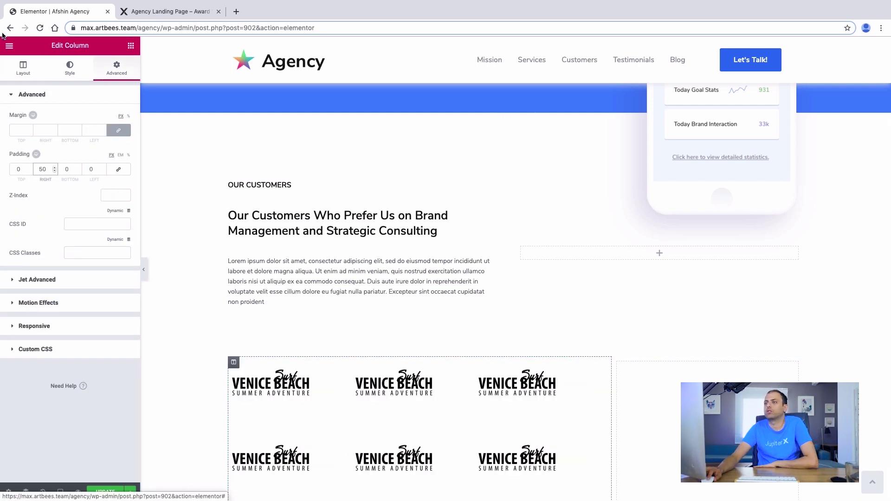
{"action": "left_click", "coordinate": [32, 66]}
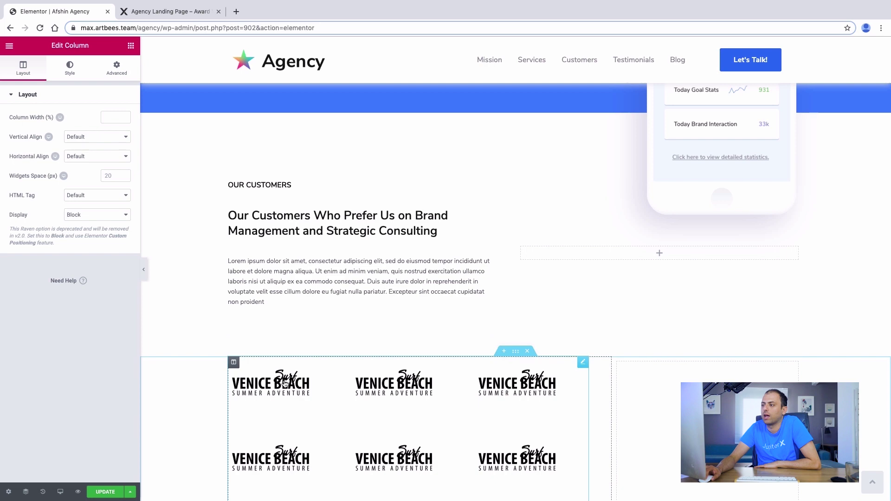
Replace the five duplicated logos with Express Delivery, Cloud Mining, Swiss Made, Pariatur and Technology Systems from the media library
{"action": "left_click", "coordinate": [586, 362]}
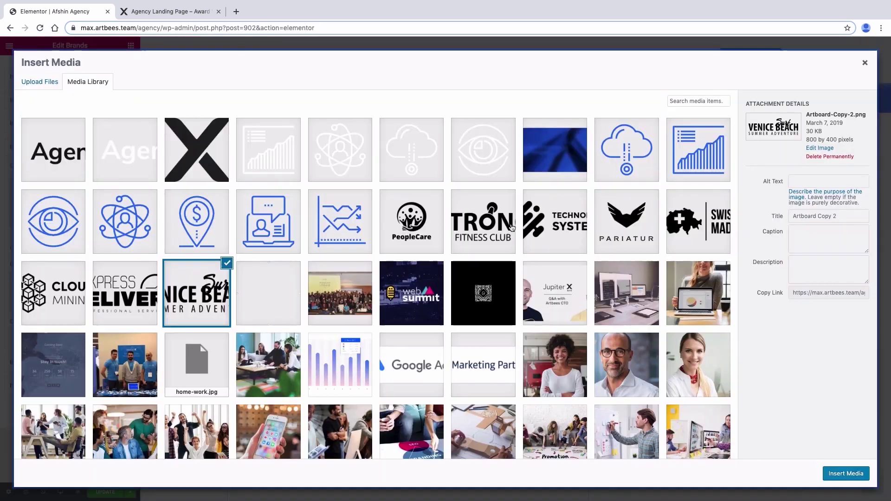
{"action": "left_click", "coordinate": [482, 221]}
{"action": "left_click", "coordinate": [555, 221]}
{"action": "left_click", "coordinate": [846, 473]}
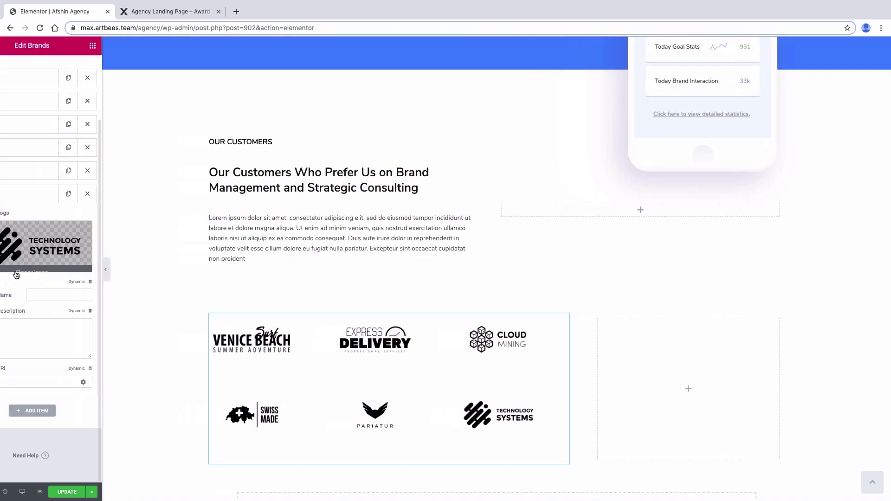
Check the certificates heading on the live page and place a JX Heading widget in the empty column beside the logos
{"action": "left_click", "coordinate": [235, 316]}
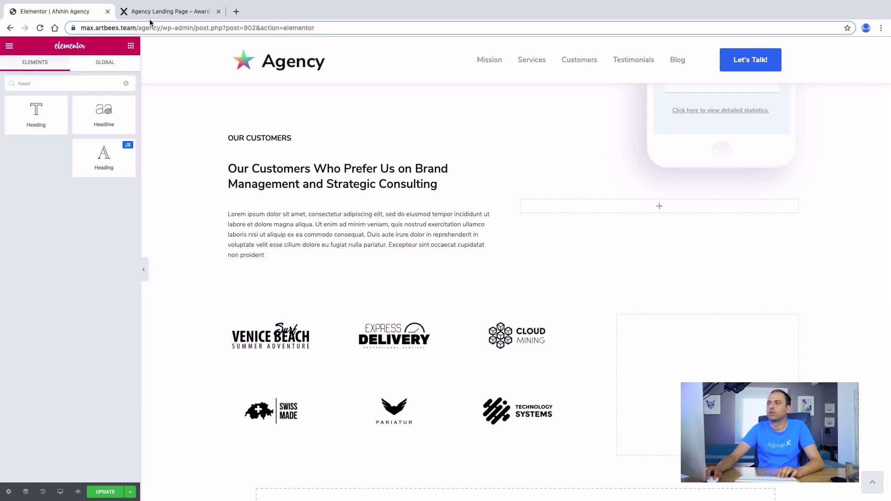
{"action": "left_click", "coordinate": [172, 11]}
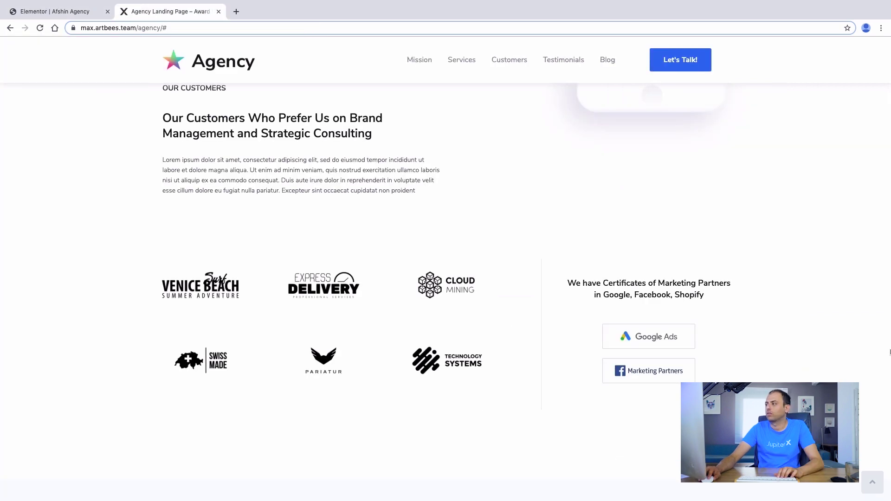
{"action": "left_click", "coordinate": [50, 14]}
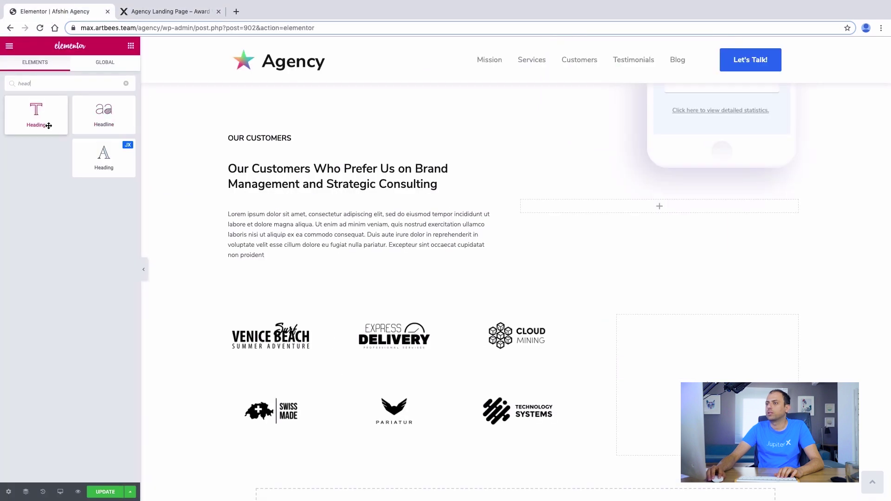
{"action": "left_click_drag", "start_coordinate": [129, 173], "coordinate": [717, 356]}
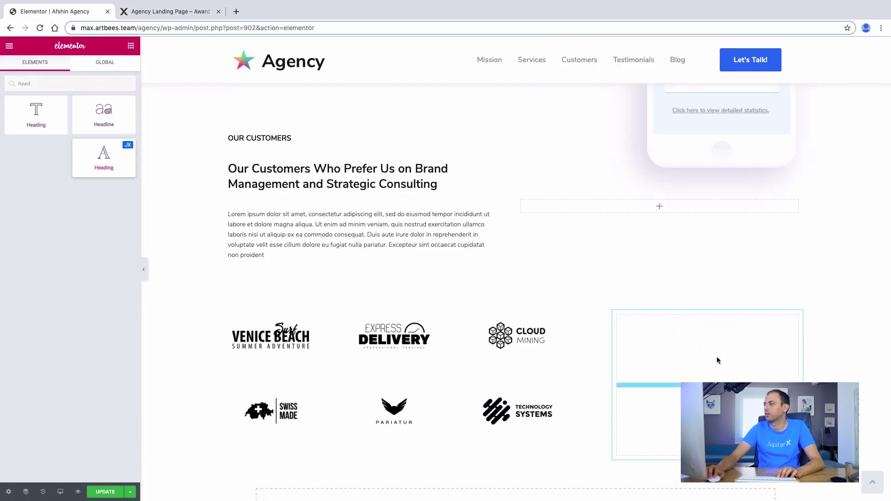
Copy the text "We have Certificates of Marketing Partners in Google, Facebook, Shopify" from the live page and use it as the new heading's title
{"action": "left_click", "coordinate": [149, 10]}
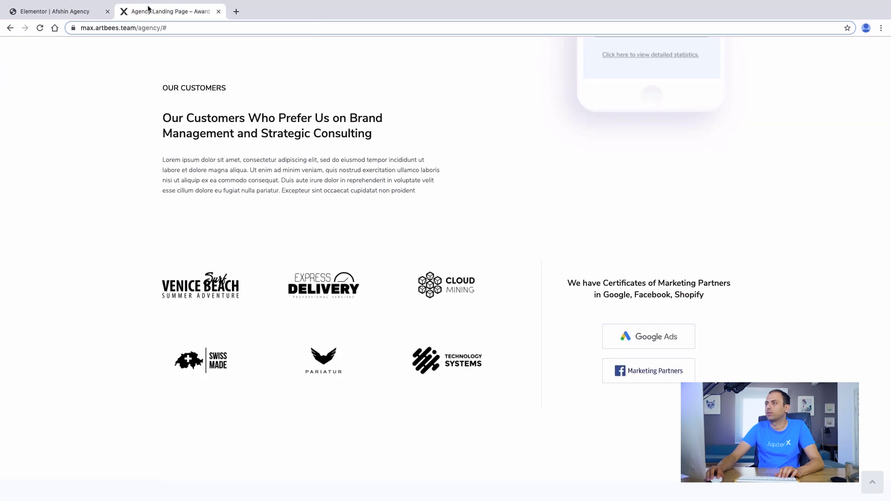
{"action": "left_click_drag", "start_coordinate": [613, 288], "coordinate": [567, 284]}
{"action": "right_click", "coordinate": [618, 292]}
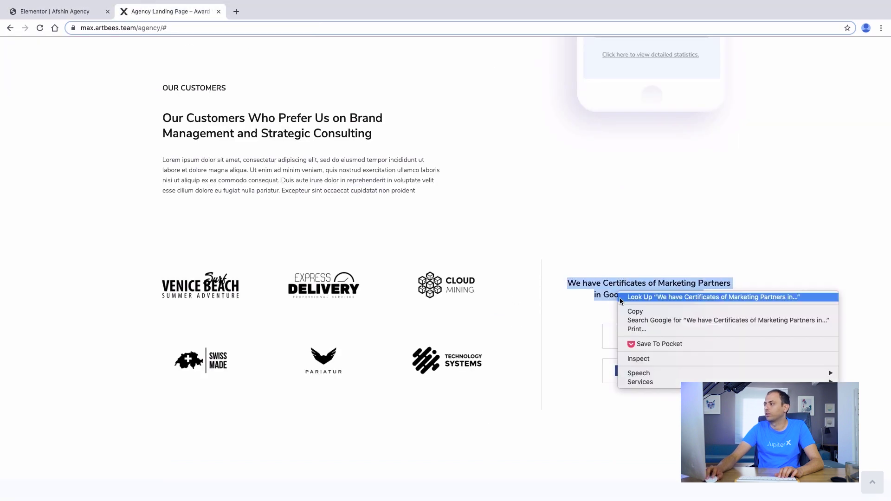
{"action": "left_click", "coordinate": [635, 312]}
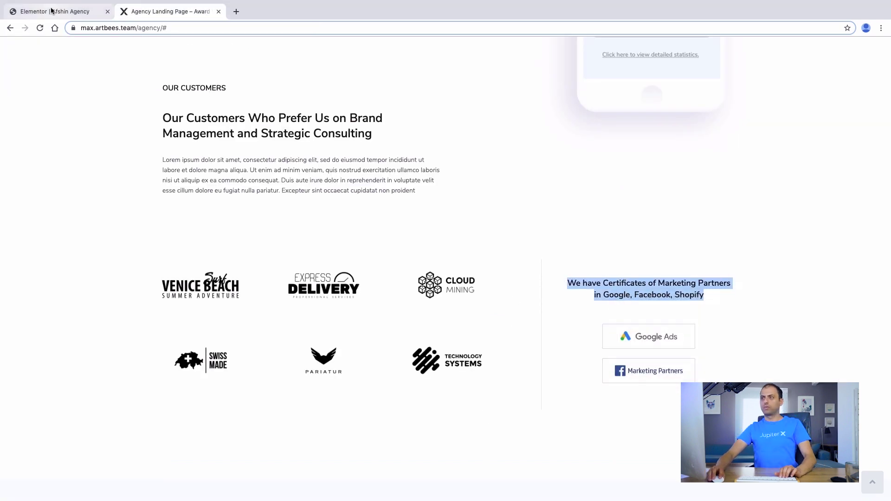
{"action": "left_click", "coordinate": [65, 11]}
{"action": "triple_click", "coordinate": [49, 127]}
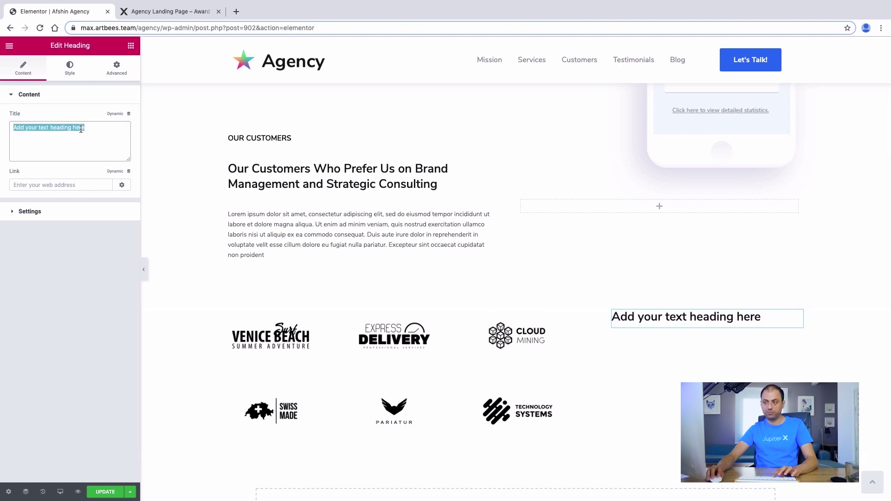
{"action": "key", "text": "ctrl+v"}
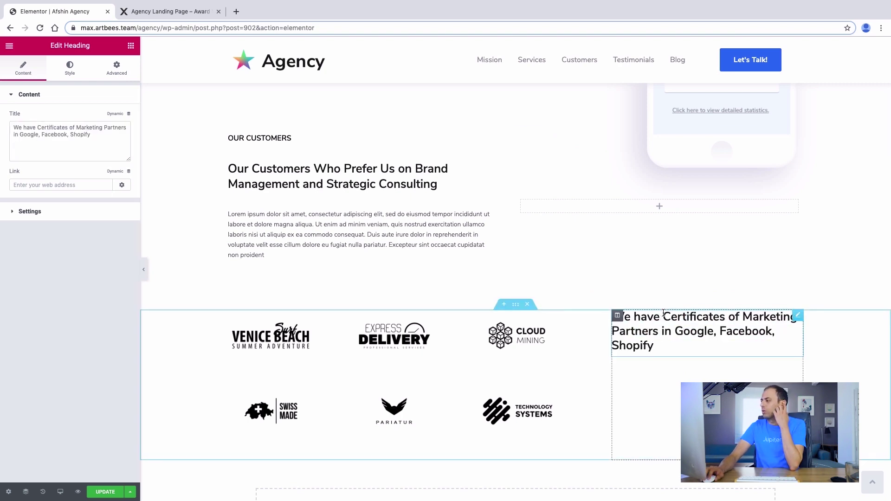
Style the certificates heading with an 18 px font size, weight 600 and center alignment
{"action": "left_click", "coordinate": [793, 322]}
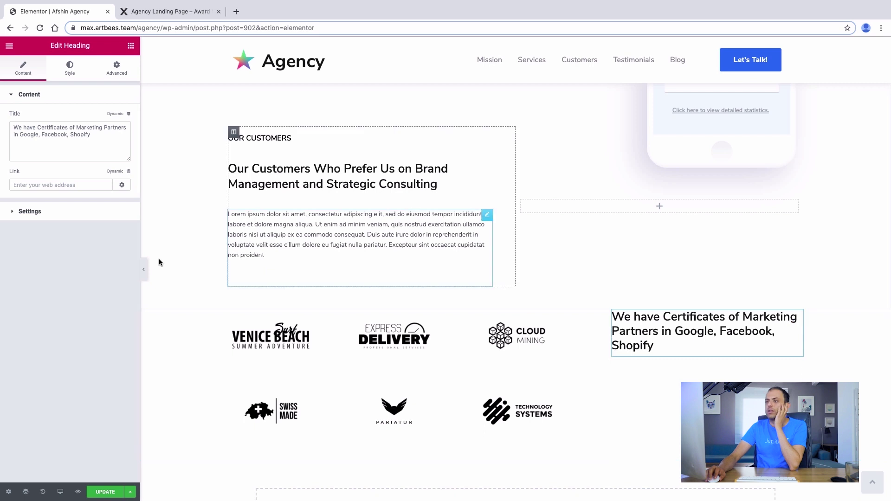
{"action": "left_click", "coordinate": [69, 74]}
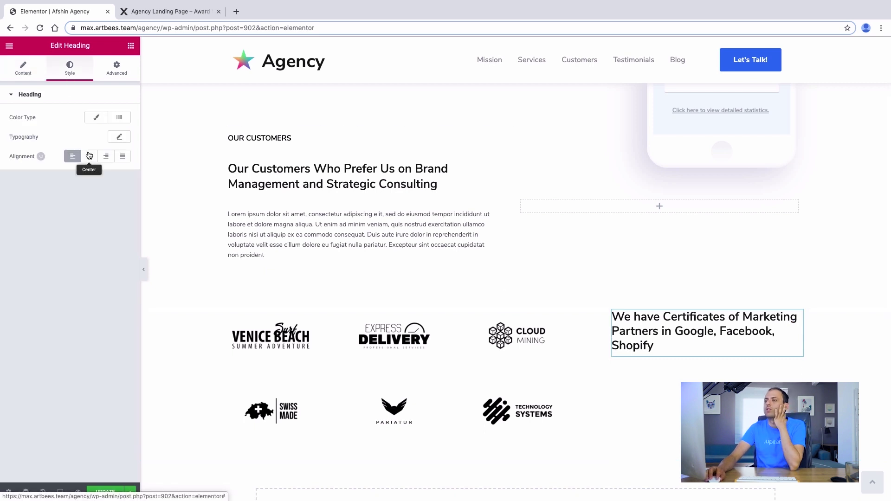
{"action": "left_click", "coordinate": [119, 136]}
{"action": "left_click_drag", "start_coordinate": [15, 197], "coordinate": [22, 197]}
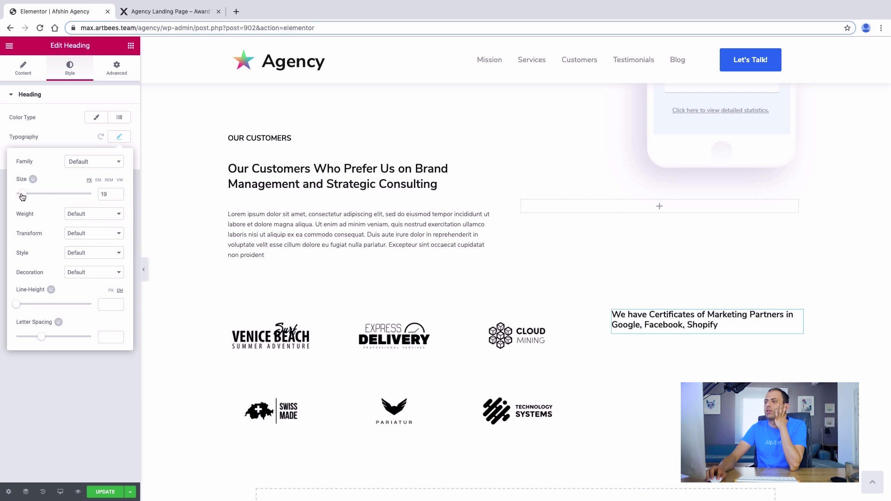
{"action": "left_click", "coordinate": [119, 196]}
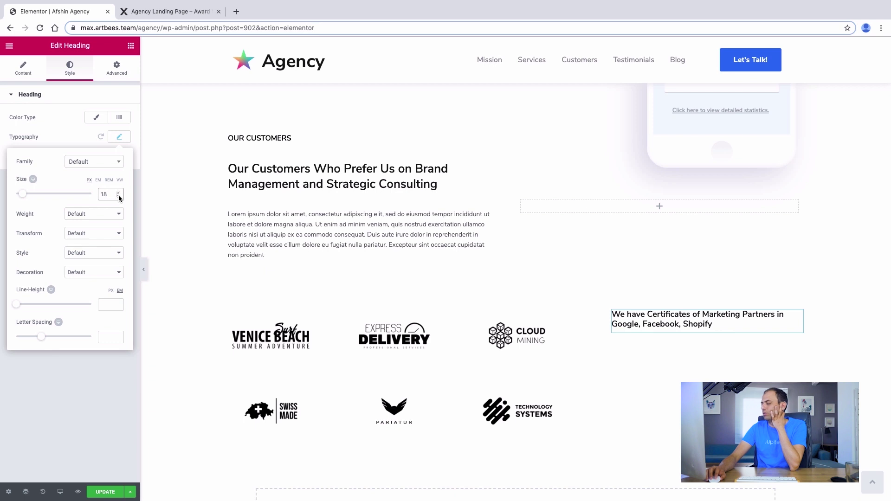
{"action": "left_click", "coordinate": [101, 215]}
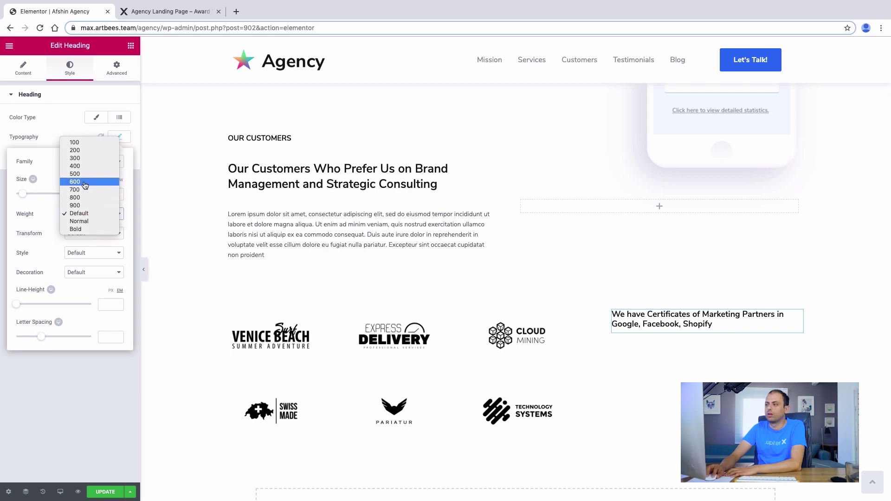
{"action": "key", "text": "Escape"}
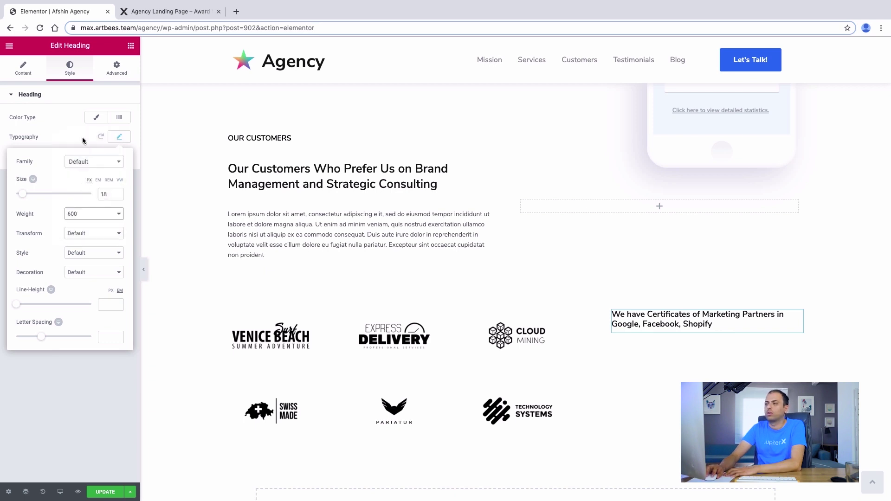
{"action": "left_click", "coordinate": [83, 138]}
{"action": "left_click", "coordinate": [89, 157]}
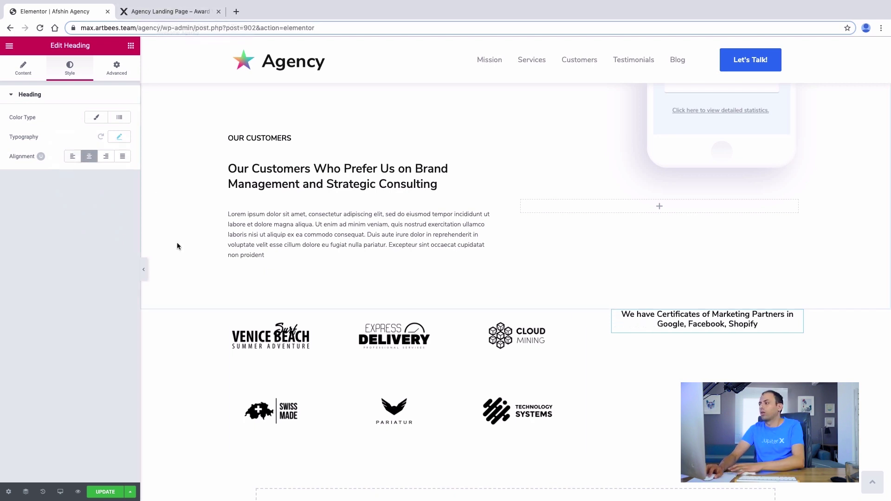
Compare the certificates column with the live page, unlink its padding values and set the left padding to 50 px
{"action": "left_click", "coordinate": [618, 316]}
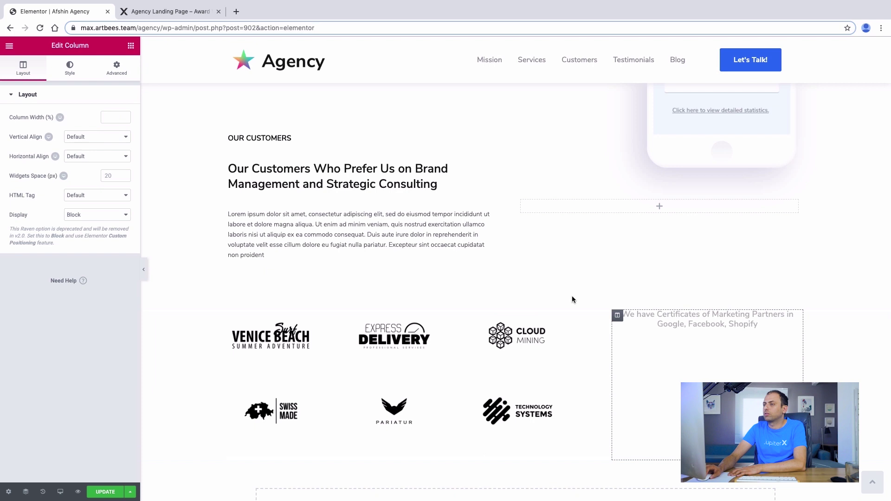
{"action": "key", "text": "ctrl+Tab"}
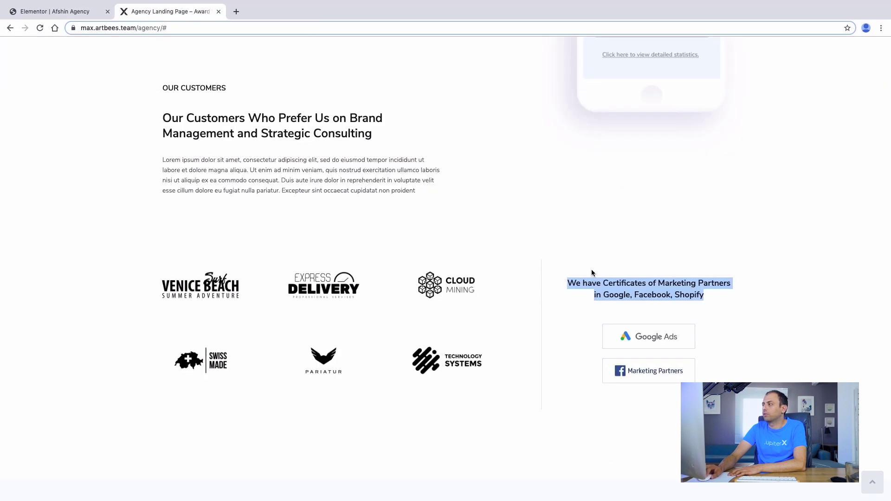
{"action": "left_click", "coordinate": [639, 314]}
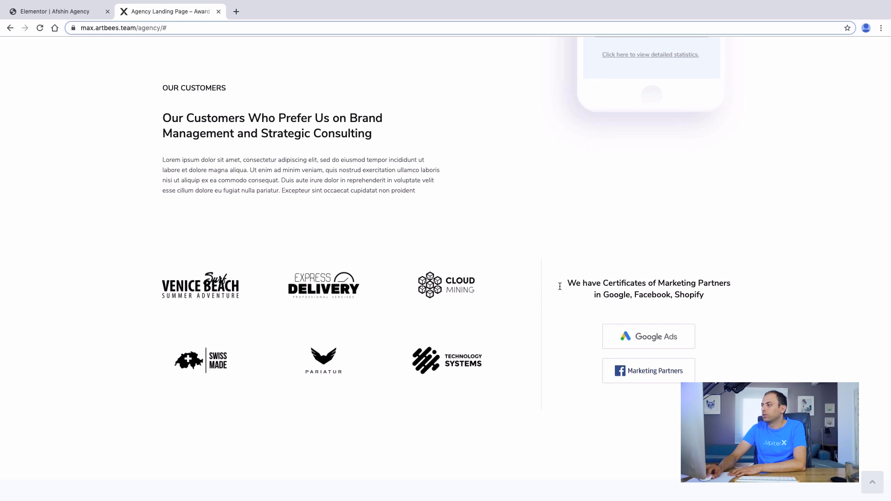
{"action": "left_click", "coordinate": [54, 13]}
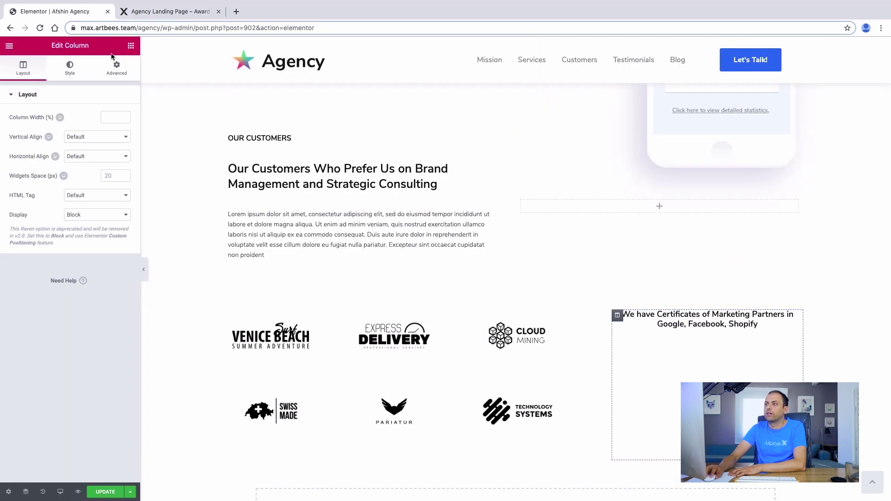
{"action": "left_click", "coordinate": [117, 67]}
{"action": "left_click", "coordinate": [121, 168]}
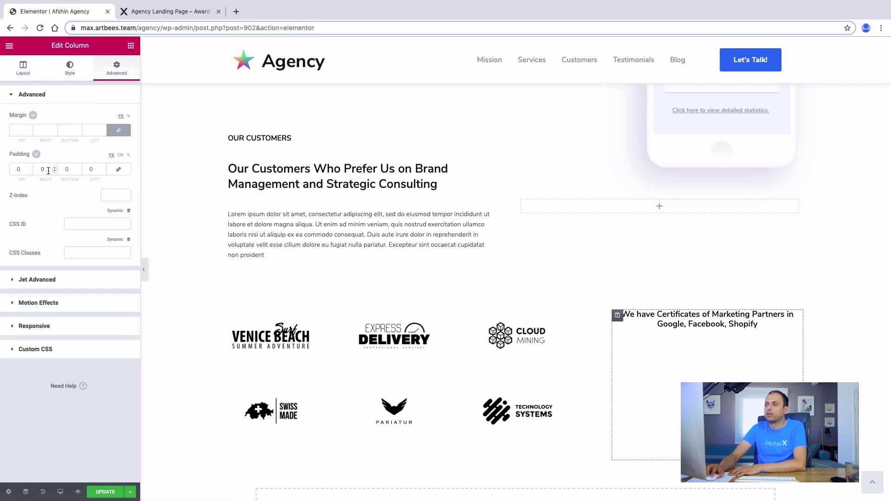
{"action": "left_click", "coordinate": [87, 171]}
{"action": "type", "text": "5"}
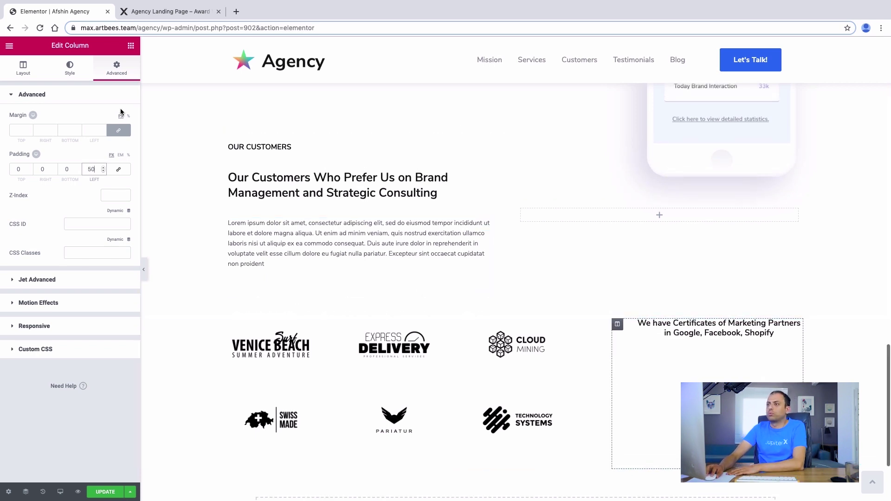
Add a 20 px Spacer above the certificates heading and set the column's top padding to 20 px
{"action": "left_click", "coordinate": [130, 45]}
{"action": "type", "text": "space"}
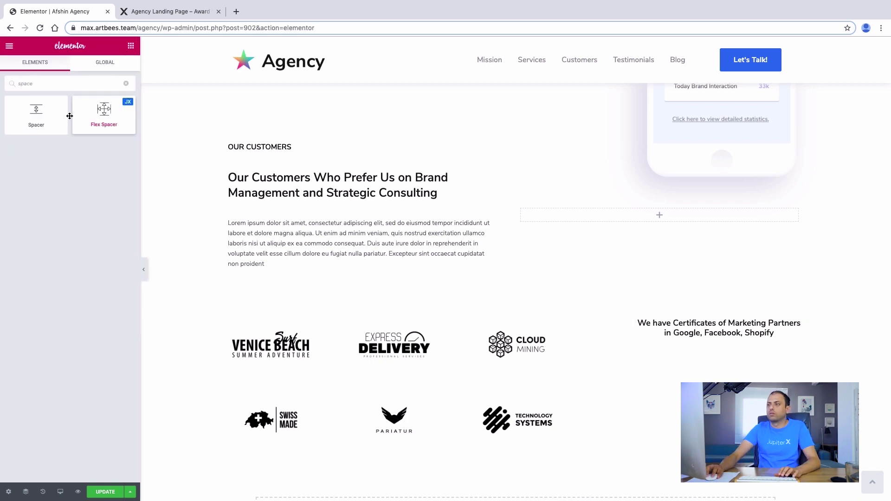
{"action": "left_click_drag", "start_coordinate": [55, 118], "coordinate": [728, 321]}
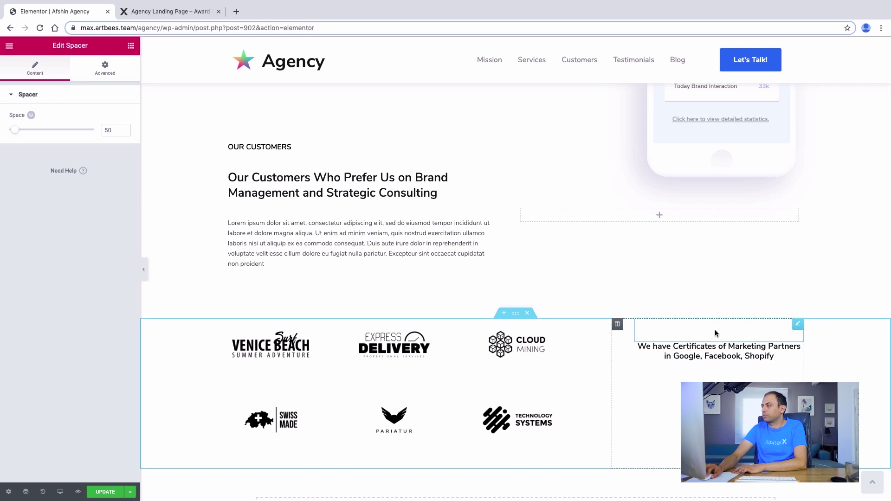
{"action": "double_click", "coordinate": [111, 130]}
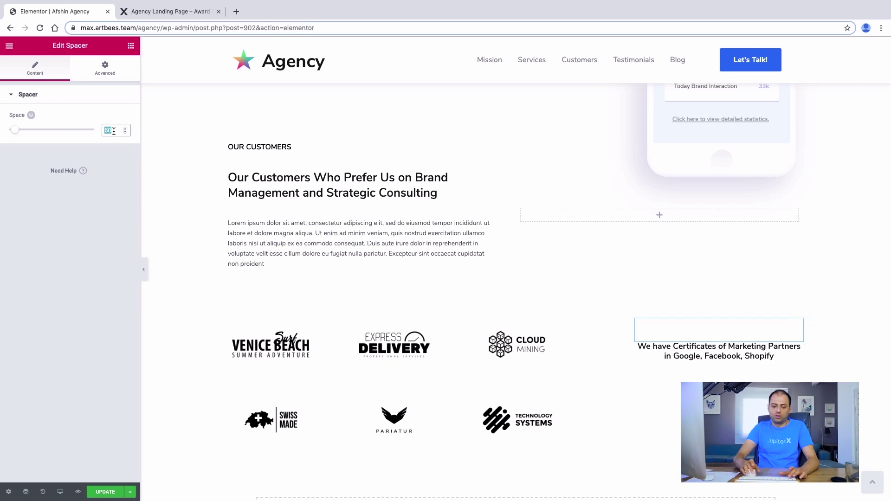
{"action": "type", "text": "20"}
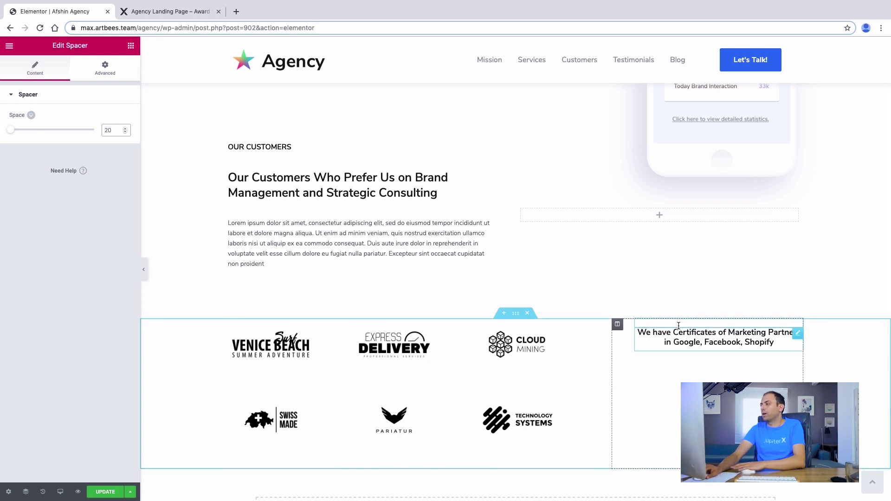
{"action": "left_click", "coordinate": [618, 324]}
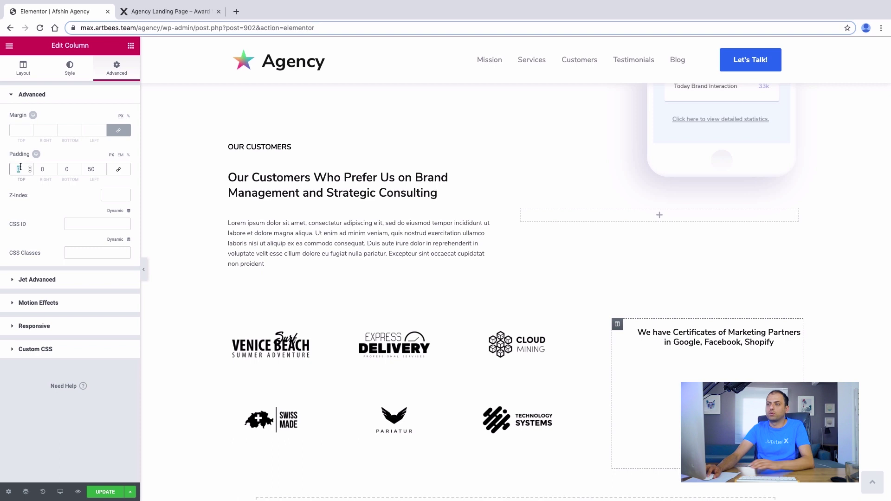
{"action": "type", "text": "20"}
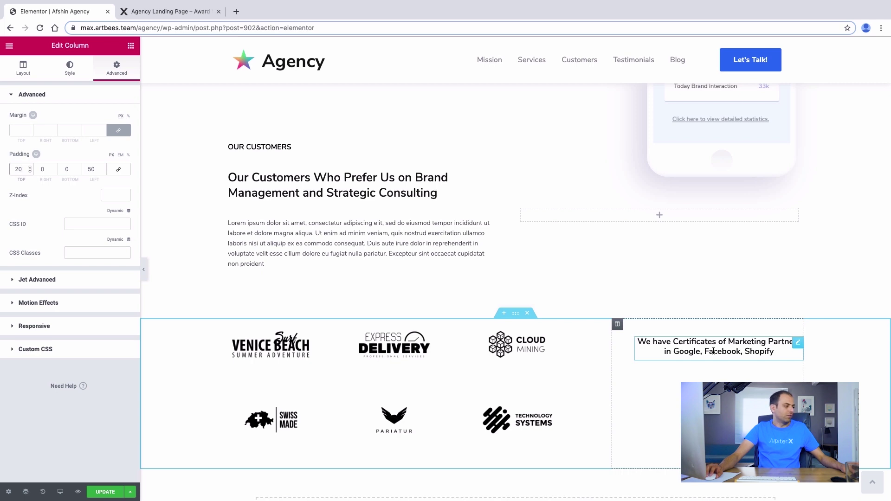
Add a Spacer below the certificates heading and place a JX Image widget beneath it
{"action": "left_click", "coordinate": [126, 45]}
{"action": "type", "text": "space"}
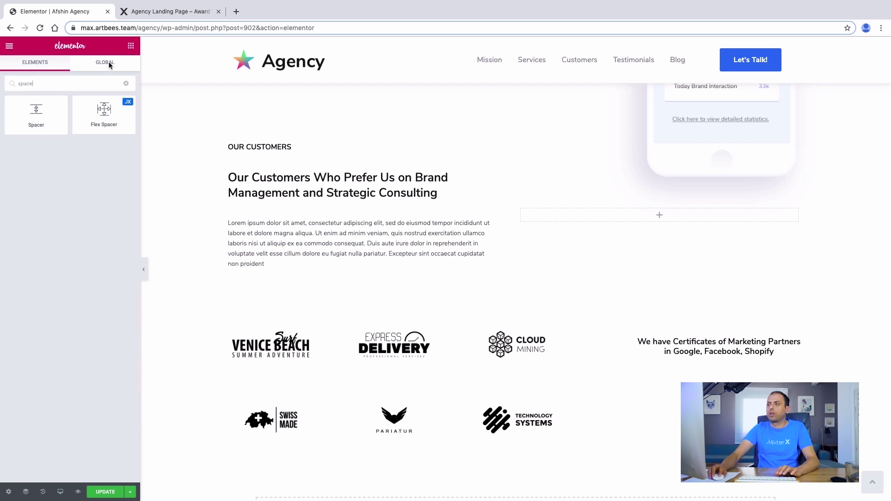
{"action": "left_click_drag", "start_coordinate": [34, 112], "coordinate": [717, 362]}
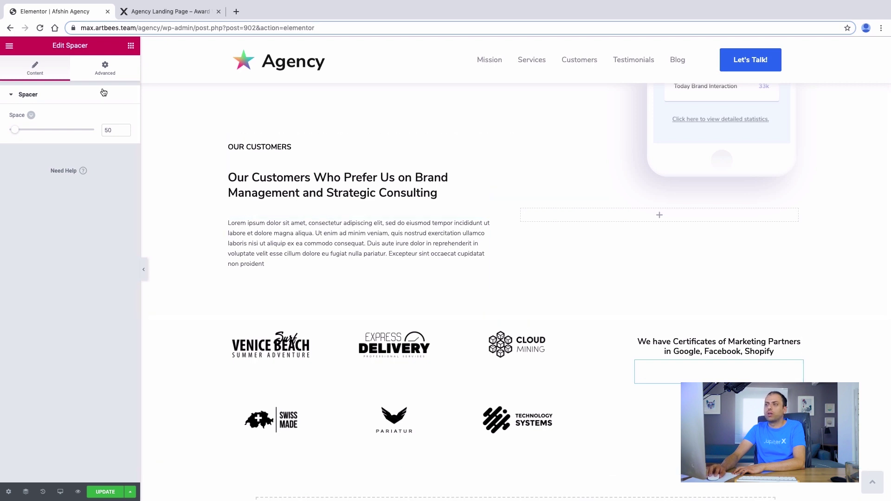
{"action": "left_click", "coordinate": [131, 46]}
{"action": "type", "text": "image"}
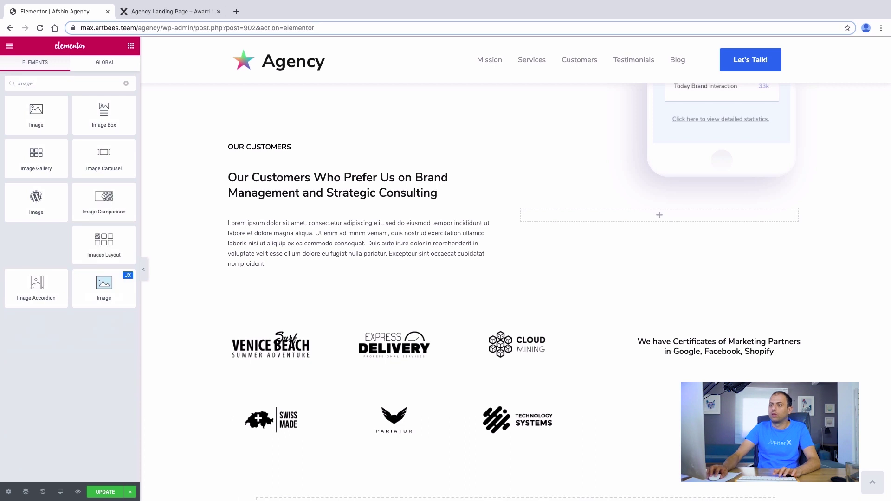
{"action": "left_click_drag", "start_coordinate": [720, 359], "coordinate": [694, 367]}
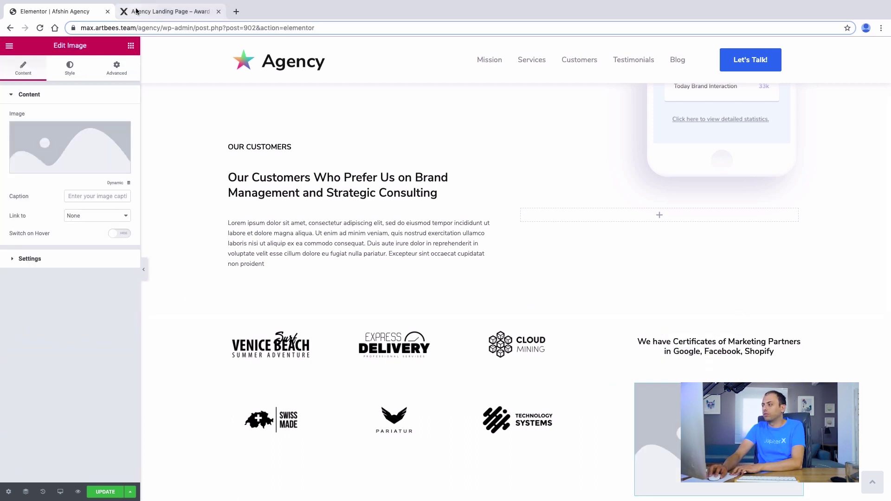
Insert the Google Ads logo from the media library into the new Image widget
{"action": "scroll", "coordinate": [743, 418], "scroll_direction": "down", "scroll_amount": 1}
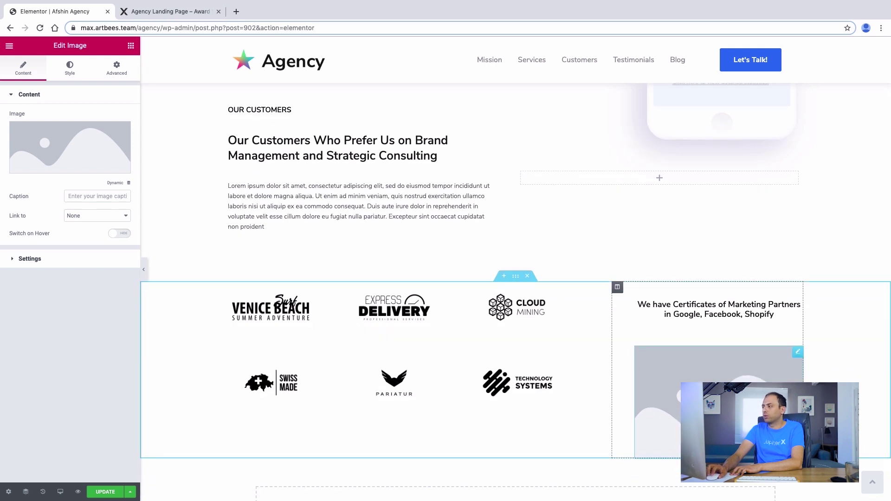
{"action": "left_click", "coordinate": [22, 155]}
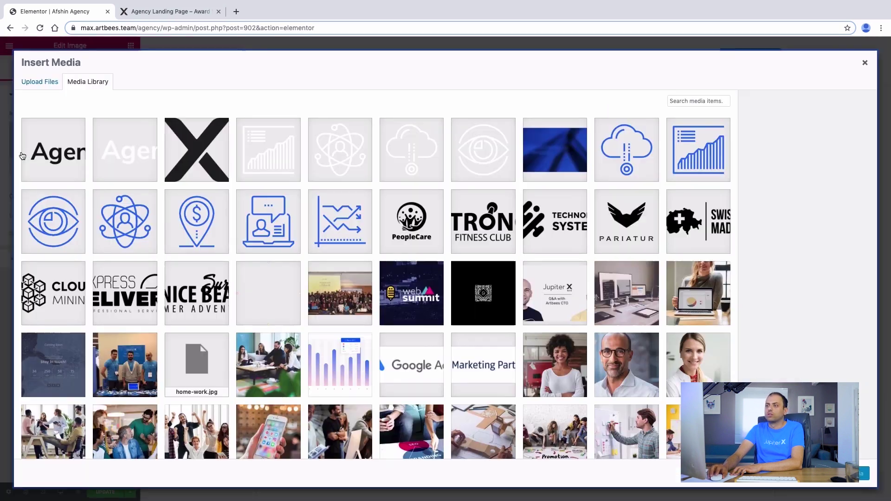
{"action": "scroll", "coordinate": [318, 238], "scroll_direction": "down", "scroll_amount": 4}
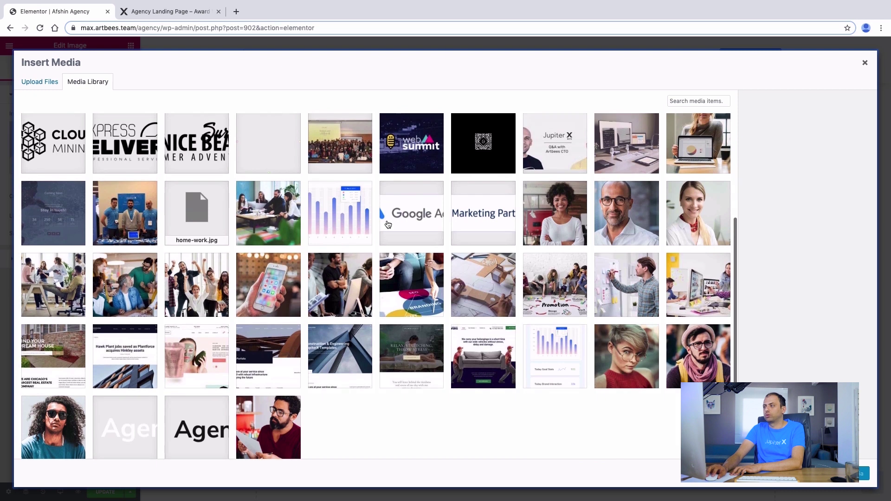
{"action": "left_click", "coordinate": [441, 239]}
{"action": "left_click", "coordinate": [861, 474]}
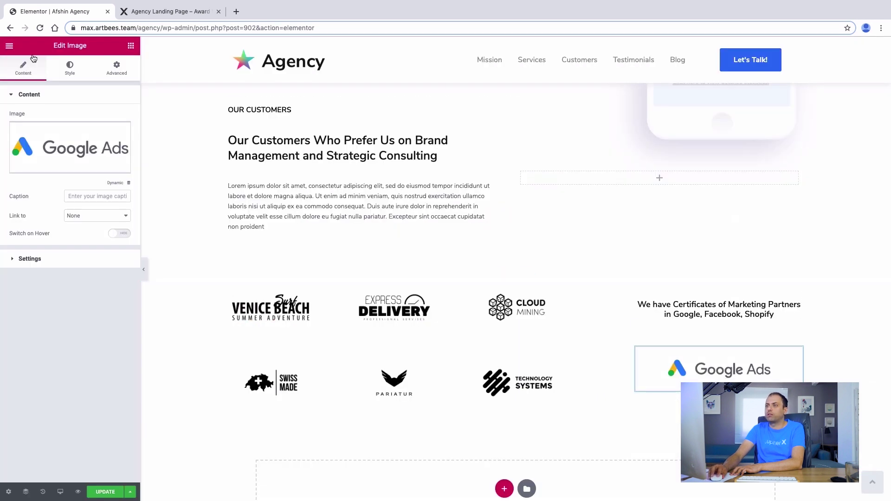
Set the Google Ads image's size to 203 px and compare it with the live page
{"action": "left_click", "coordinate": [70, 68]}
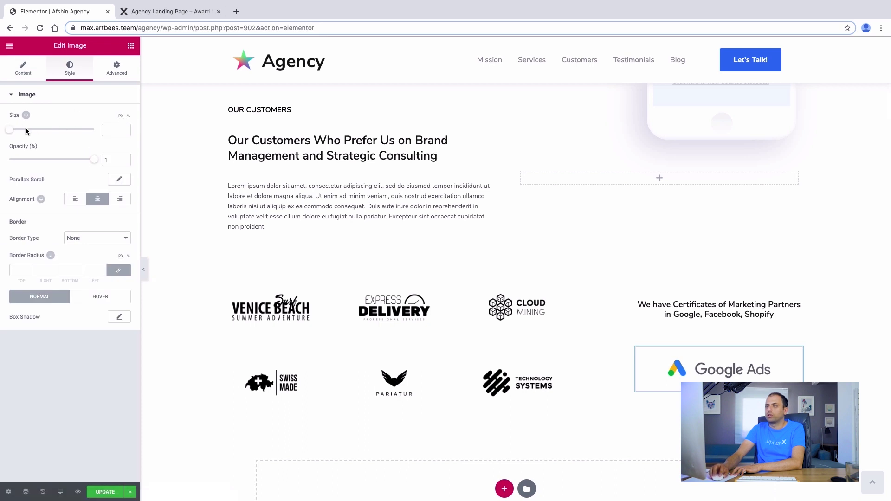
{"action": "left_click_drag", "start_coordinate": [11, 133], "coordinate": [13, 134]}
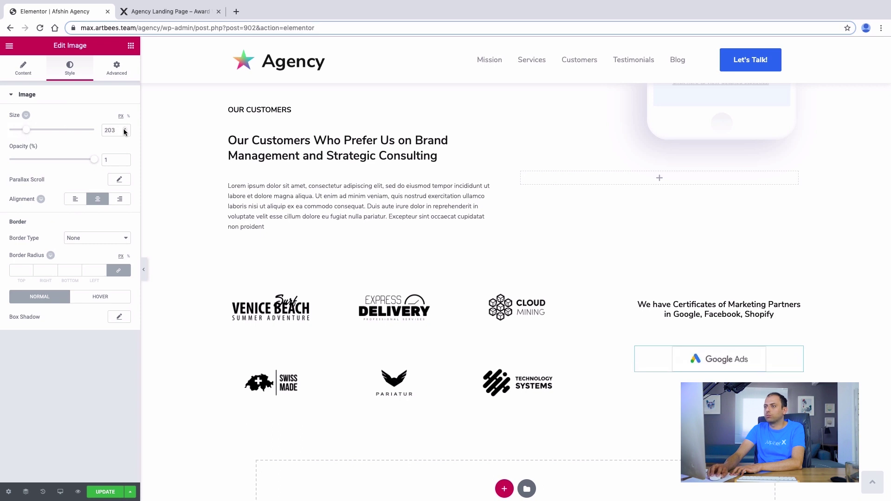
{"action": "left_click", "coordinate": [152, 14]}
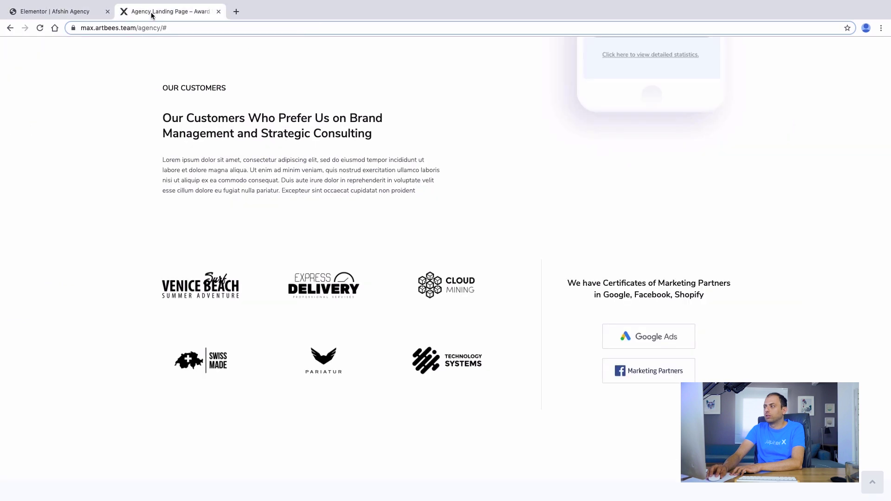
Add a 20 px Spacer below the Google Ads image, duplicate the image and place the copy beneath that Spacer
{"action": "left_click", "coordinate": [59, 14]}
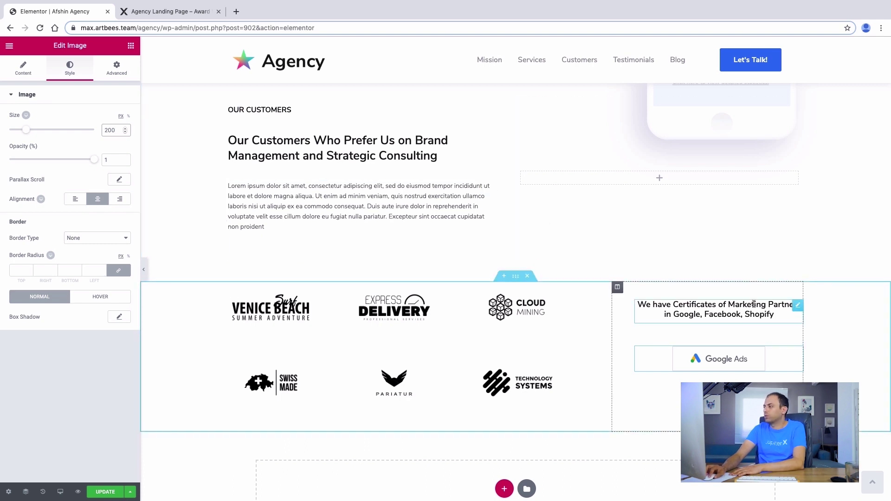
{"action": "left_click_drag", "start_coordinate": [758, 298], "coordinate": [769, 380]}
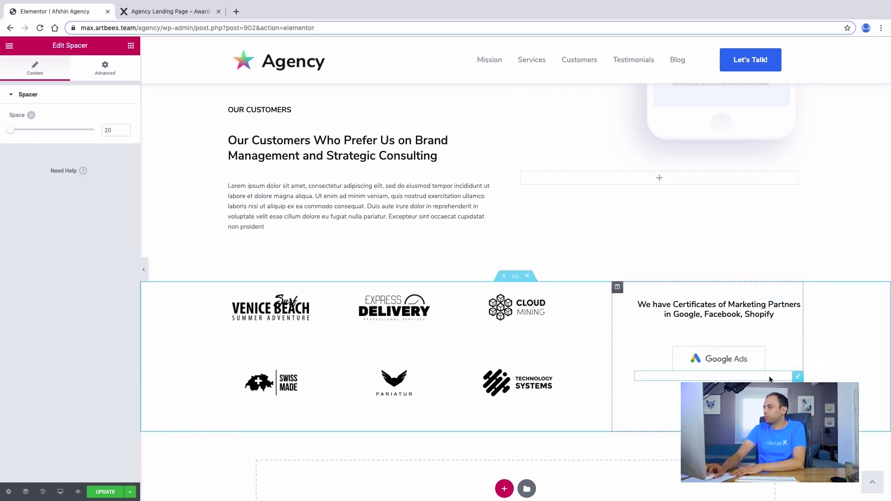
{"action": "right_click", "coordinate": [774, 358]}
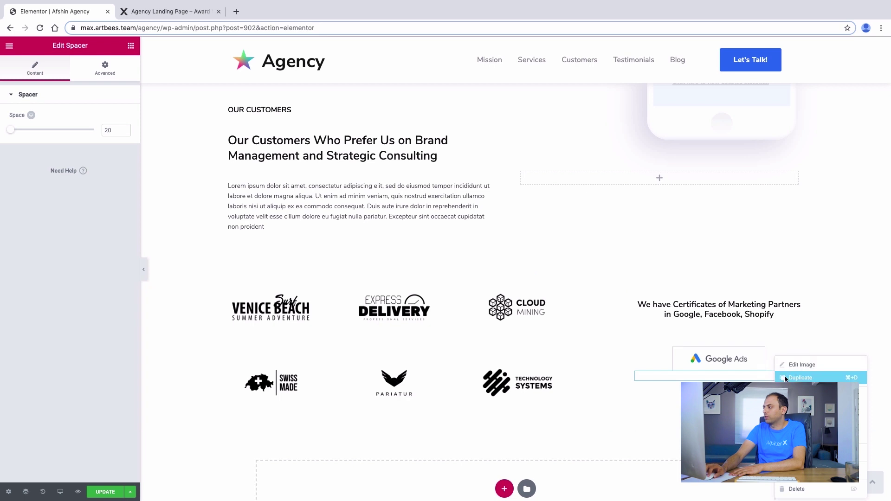
{"action": "left_click", "coordinate": [795, 377]}
{"action": "left_click_drag", "start_coordinate": [799, 359], "coordinate": [829, 385]}
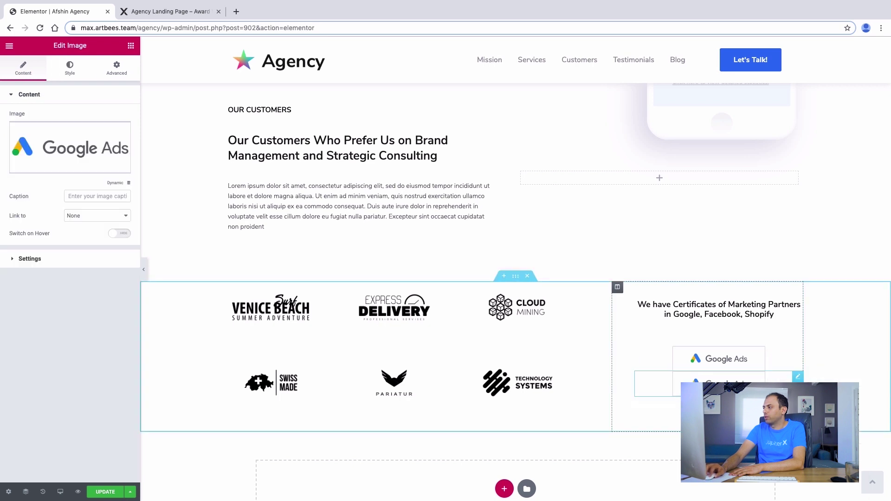
{"action": "left_click", "coordinate": [786, 374]}
{"action": "left_click", "coordinate": [796, 374]}
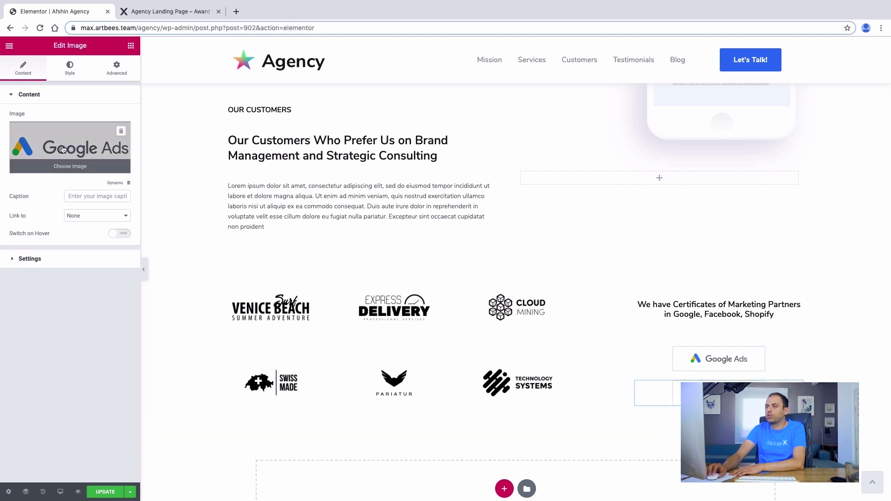
Replace the duplicated image with the Facebook Marketing Partners logo from the media library and compare the column with the live page
{"action": "left_click", "coordinate": [121, 166]}
{"action": "scroll", "coordinate": [408, 252], "scroll_direction": "down", "scroll_amount": 3}
{"action": "left_click", "coordinate": [482, 277]}
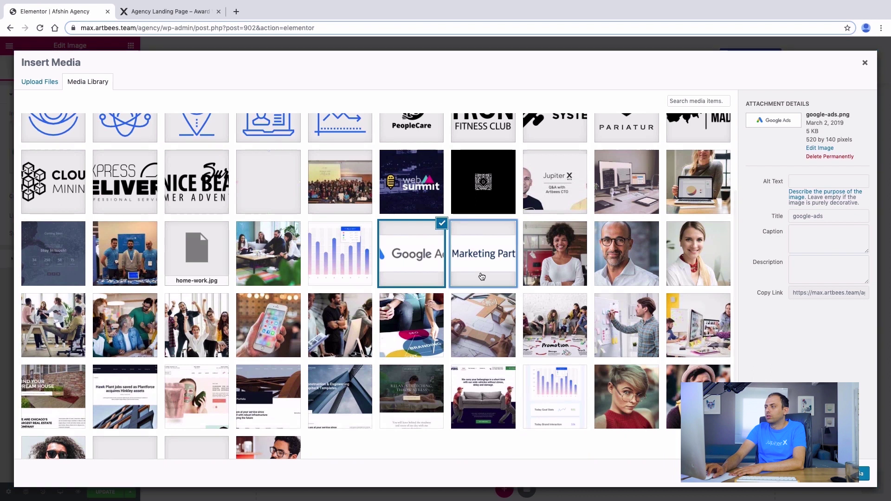
{"action": "left_click", "coordinate": [862, 474]}
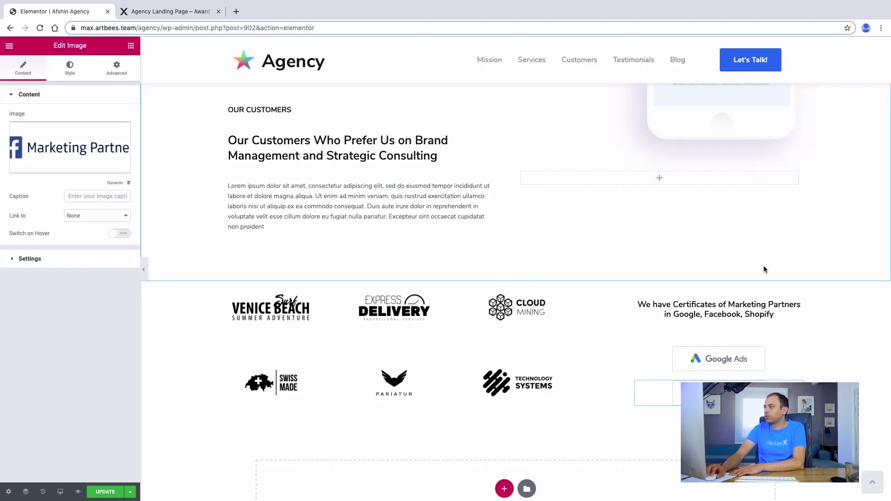
{"action": "left_click", "coordinate": [197, 13]}
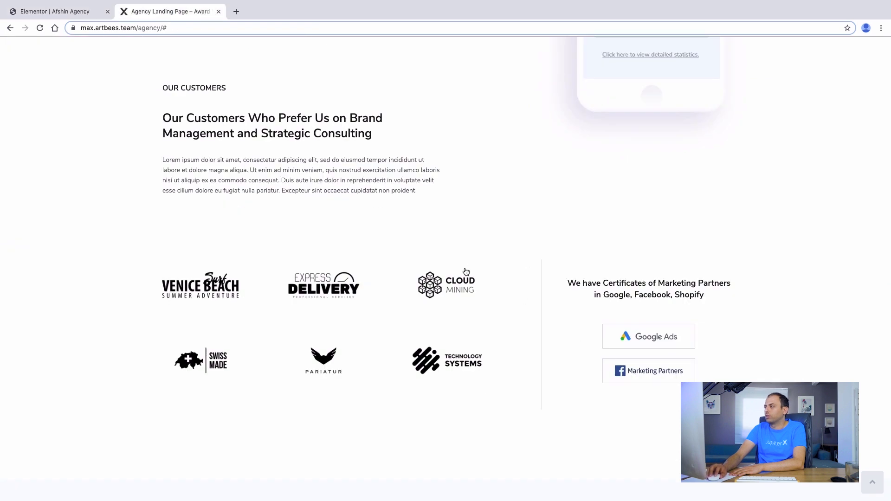
{"action": "left_click", "coordinate": [28, 13]}
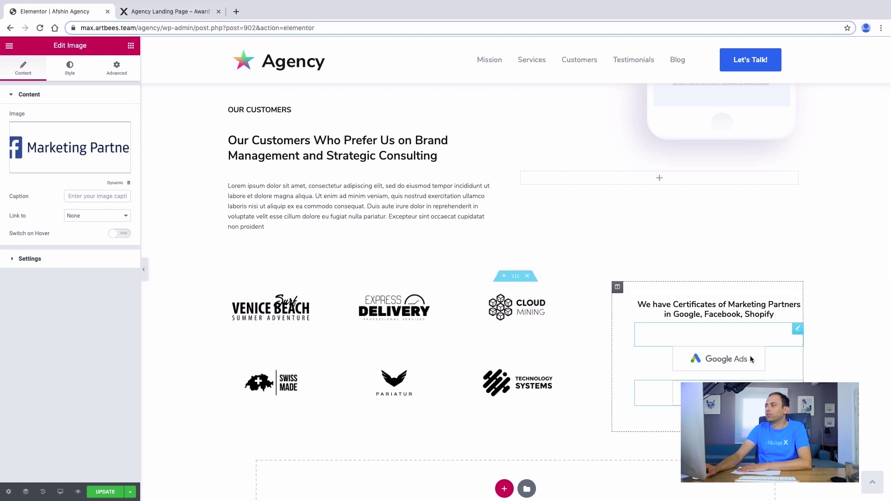
Give the brand logo column a solid border with a right width of 1 and the other sides at 0
{"action": "left_click", "coordinate": [166, 17]}
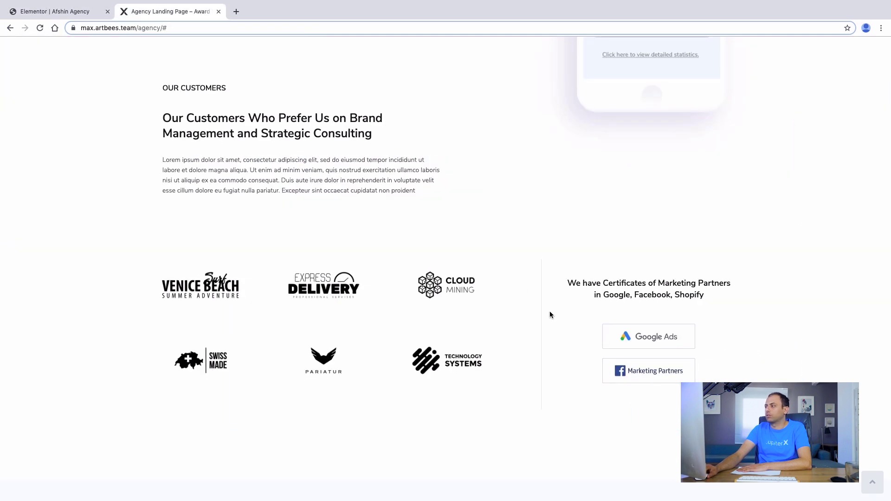
{"action": "left_click", "coordinate": [24, 13]}
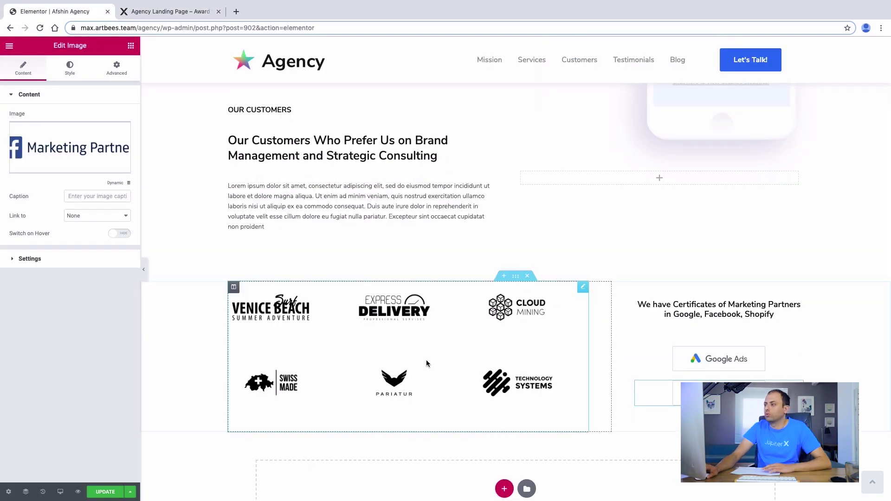
{"action": "left_click", "coordinate": [233, 287]}
{"action": "left_click", "coordinate": [70, 68]}
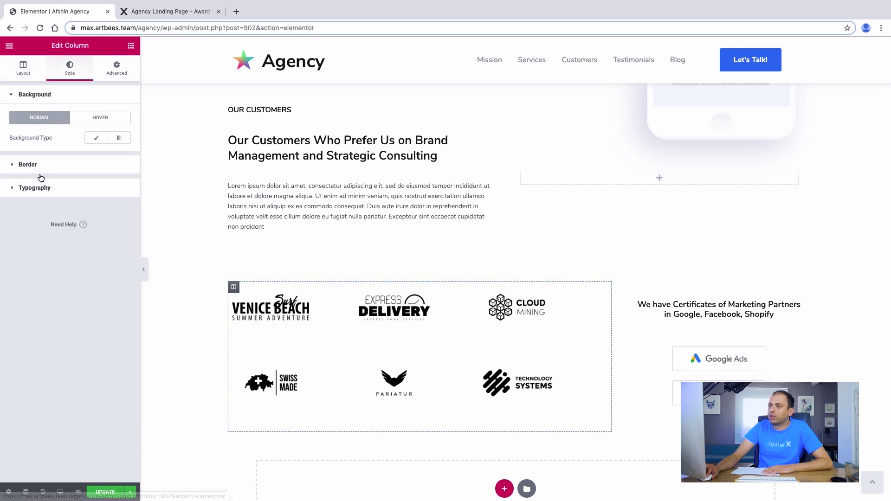
{"action": "left_click", "coordinate": [39, 167]}
{"action": "left_click", "coordinate": [84, 163]}
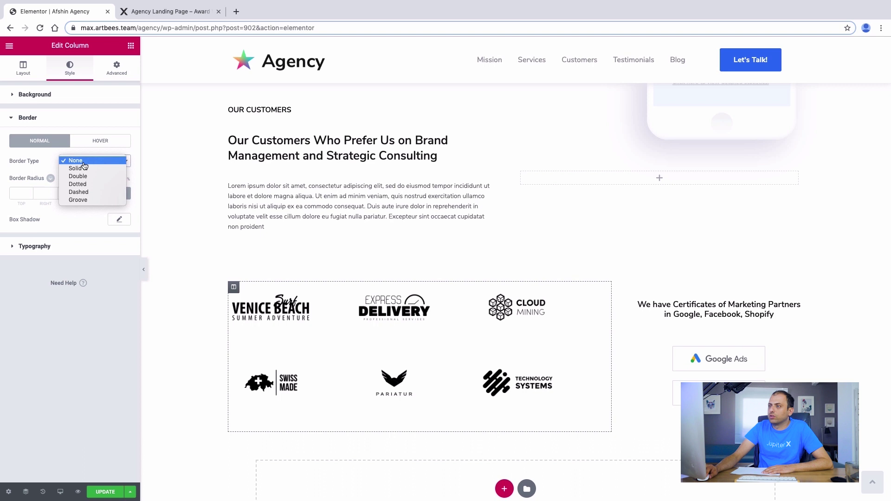
{"action": "left_click", "coordinate": [77, 168]}
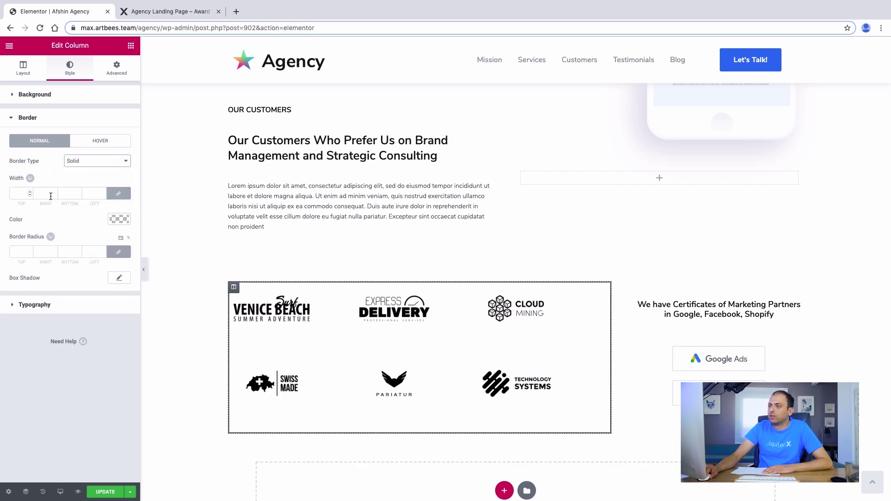
{"action": "left_click", "coordinate": [114, 195]}
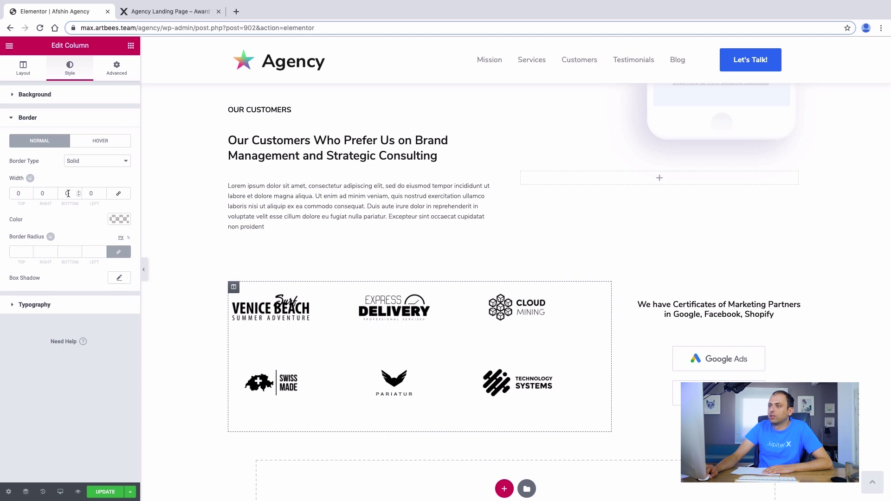
{"action": "double_click", "coordinate": [43, 194]}
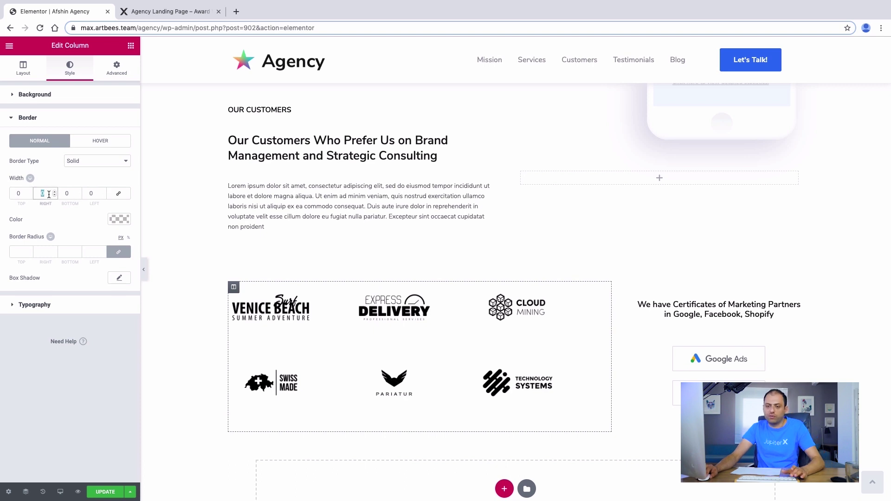
{"action": "type", "text": "1"}
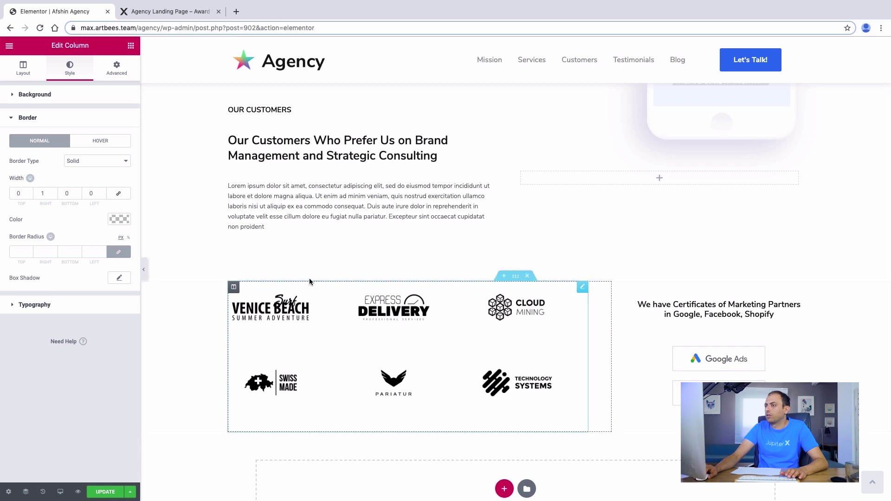
Color the logo column's border a mostly transparent gray based on RGB 117, 117, 117 and preview the divider line
{"action": "left_click", "coordinate": [121, 218]}
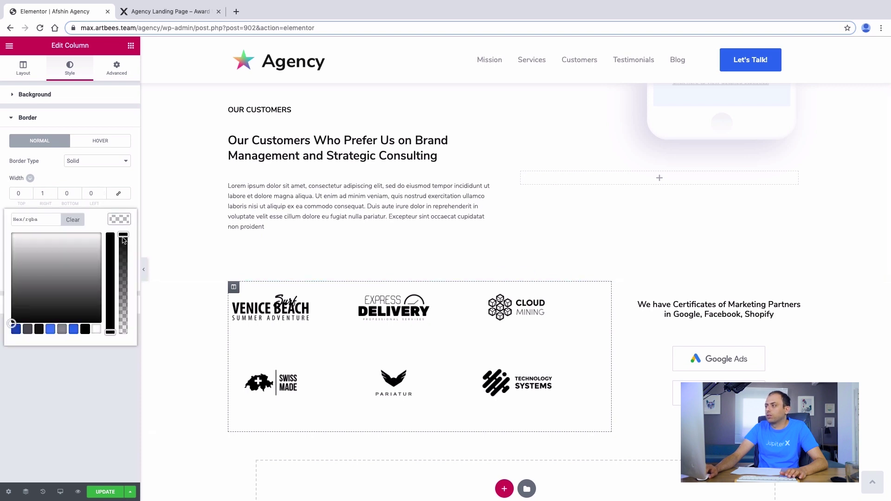
{"action": "left_click_drag", "start_coordinate": [129, 279], "coordinate": [129, 277]}
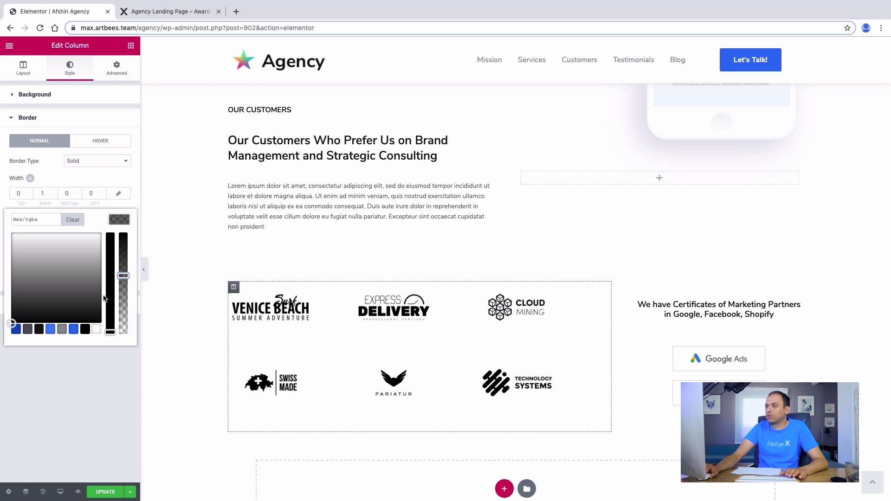
{"action": "left_click", "coordinate": [77, 182]}
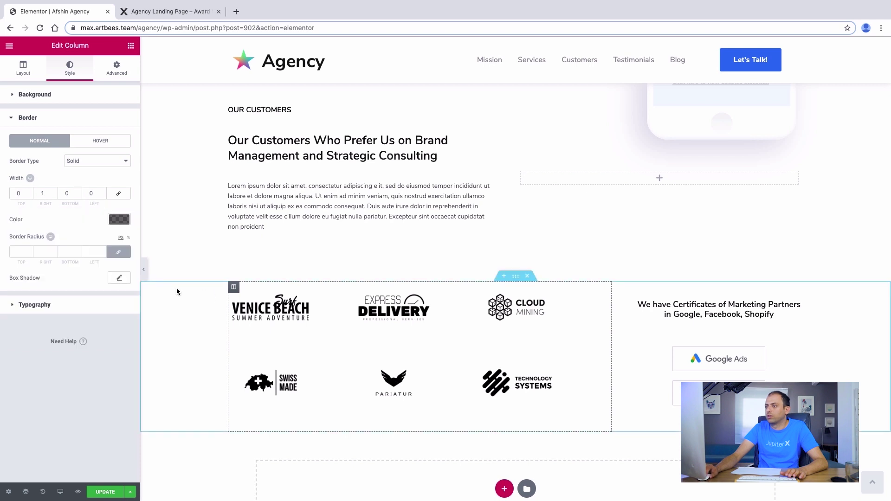
{"action": "left_click", "coordinate": [146, 273]}
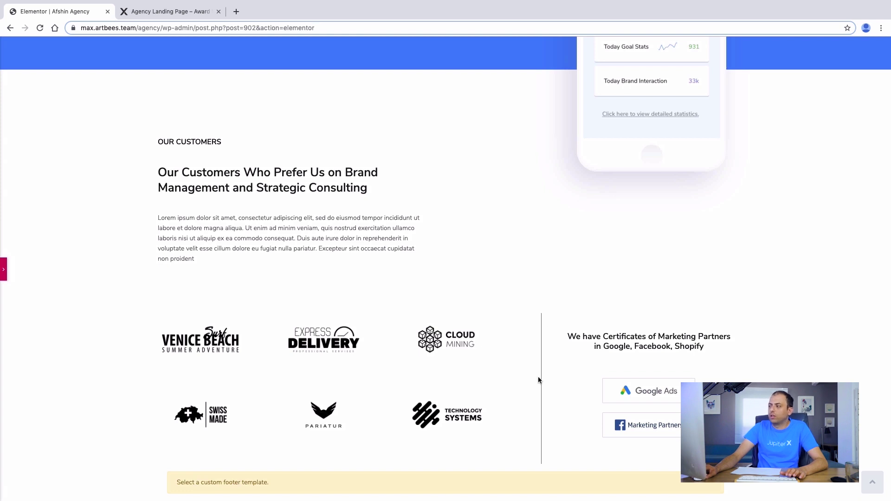
{"action": "left_click", "coordinate": [2, 277]}
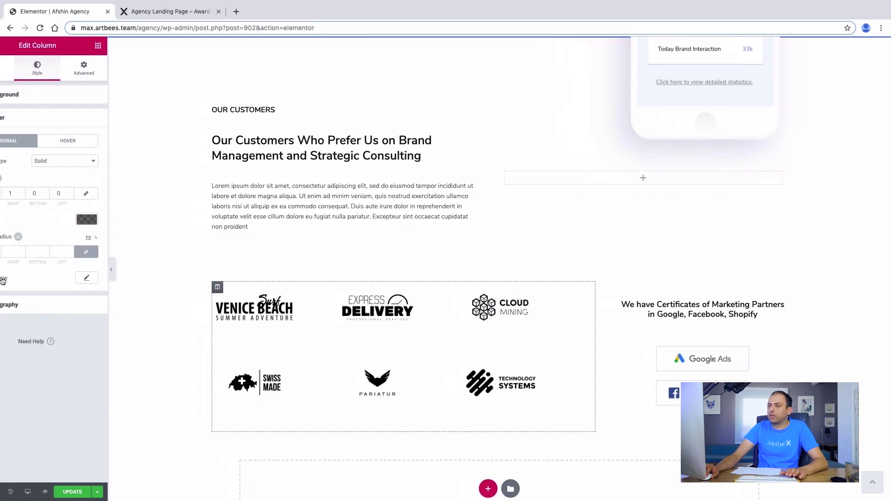
{"action": "left_click", "coordinate": [121, 220]}
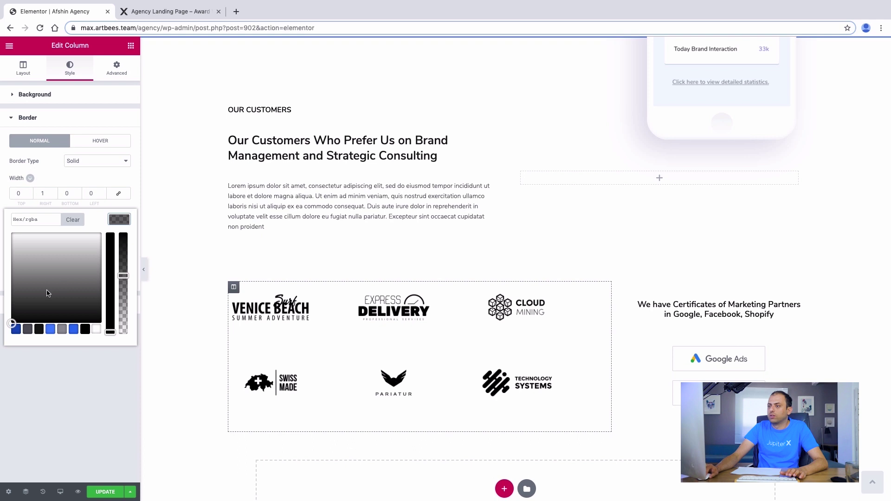
{"action": "left_click_drag", "start_coordinate": [8, 324], "coordinate": [7, 278]}
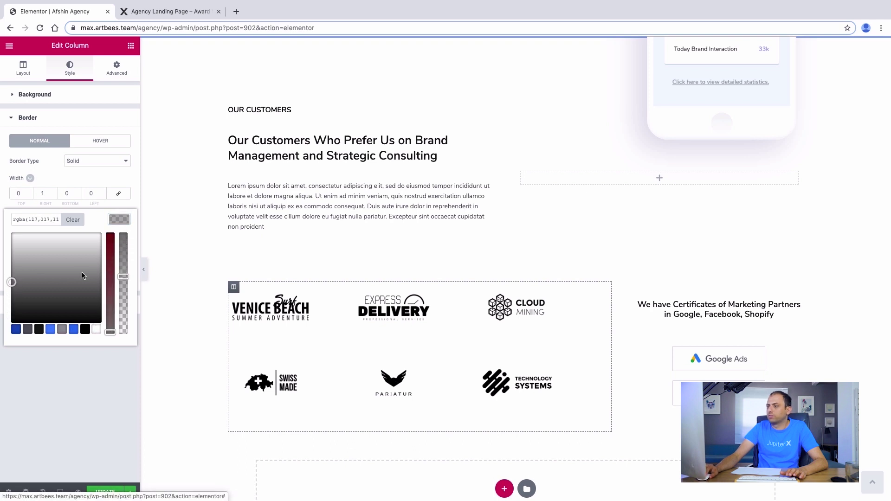
{"action": "left_click", "coordinate": [144, 268]}
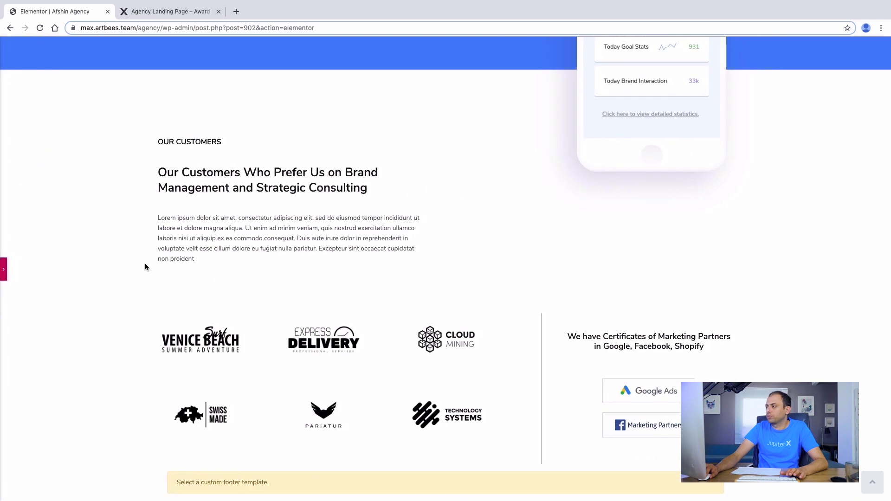
{"action": "left_click", "coordinate": [2, 269]}
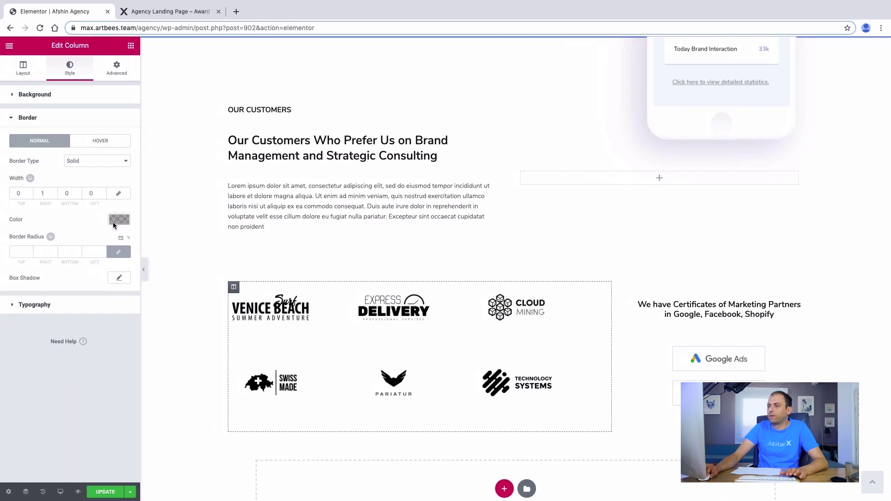
{"action": "left_click", "coordinate": [119, 219]}
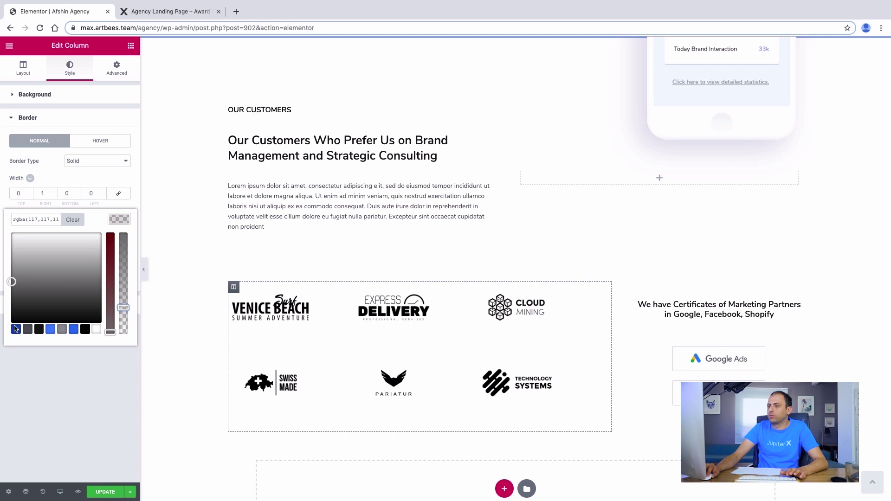
{"action": "left_click", "coordinate": [143, 269]}
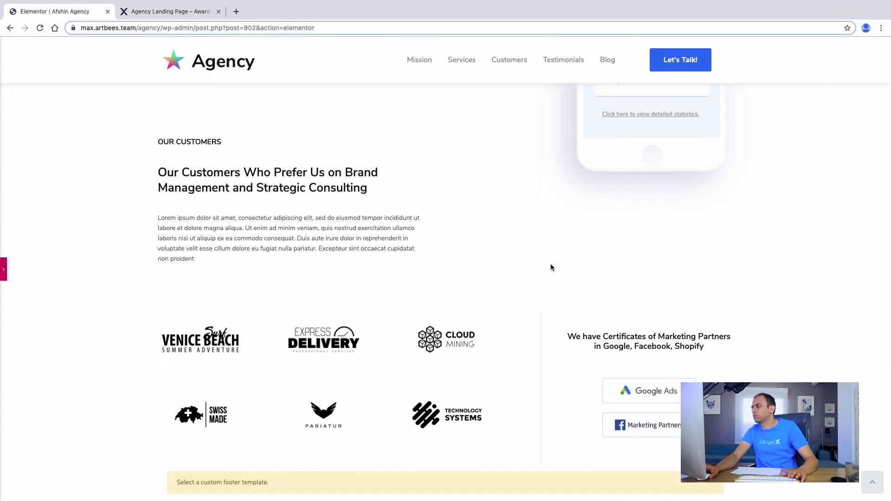
Examine the Testimonials section on the live page, viewing the Customer 1, Customer 2 and Customer 3 tabs, and return to the editor
{"action": "scroll", "coordinate": [550, 267], "scroll_direction": "up", "scroll_amount": 6}
{"action": "scroll", "coordinate": [551, 268], "scroll_direction": "down", "scroll_amount": 2}
{"action": "scroll", "coordinate": [550, 267], "scroll_direction": "up", "scroll_amount": 1}
{"action": "scroll", "coordinate": [551, 267], "scroll_direction": "down", "scroll_amount": 2}
{"action": "scroll", "coordinate": [550, 267], "scroll_direction": "up", "scroll_amount": 7}
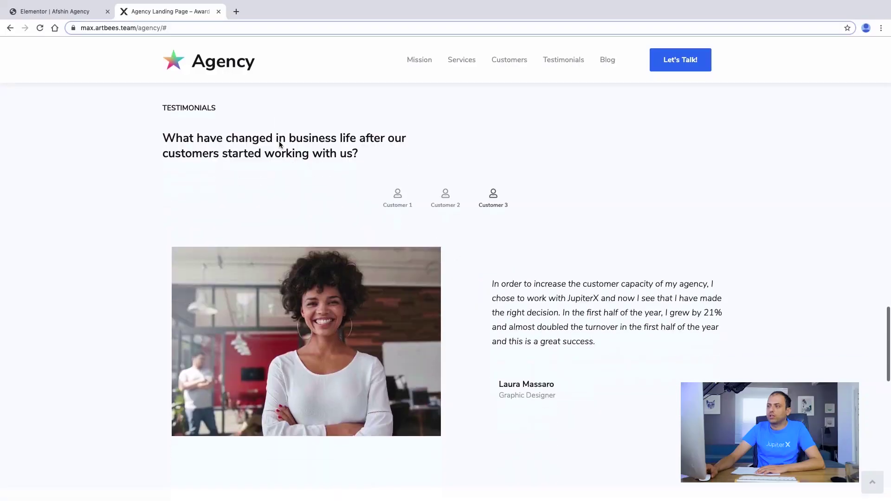
{"action": "scroll", "coordinate": [280, 144], "scroll_direction": "down", "scroll_amount": 4}
{"action": "scroll", "coordinate": [280, 145], "scroll_direction": "up", "scroll_amount": 4}
{"action": "scroll", "coordinate": [280, 145], "scroll_direction": "down", "scroll_amount": 5}
{"action": "scroll", "coordinate": [280, 145], "scroll_direction": "up", "scroll_amount": 6}
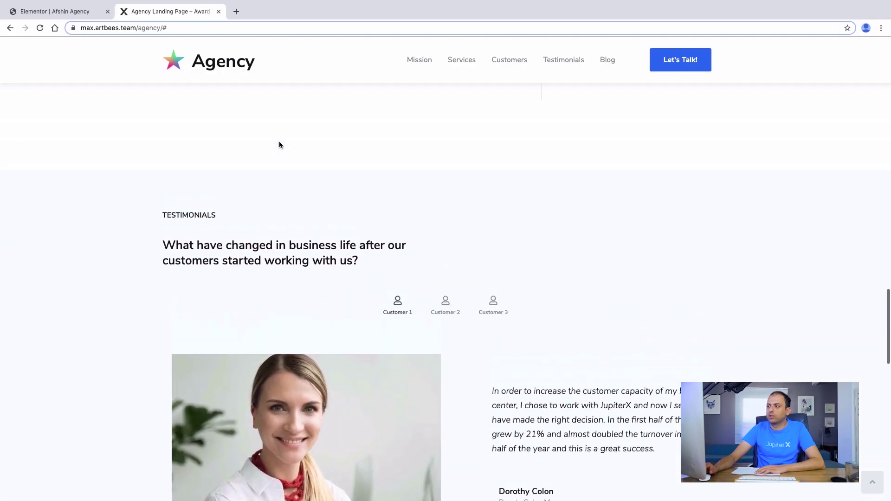
{"action": "scroll", "coordinate": [279, 145], "scroll_direction": "down", "scroll_amount": 3}
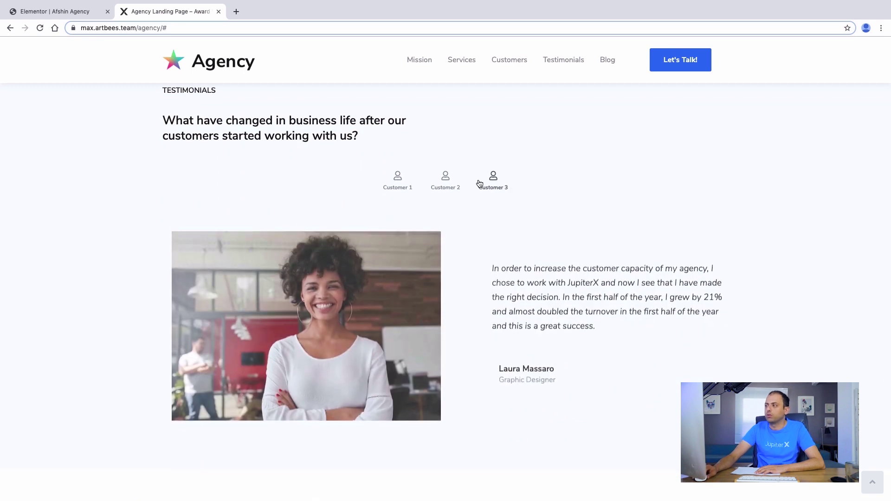
{"action": "left_click", "coordinate": [443, 179]}
{"action": "left_click", "coordinate": [404, 182]}
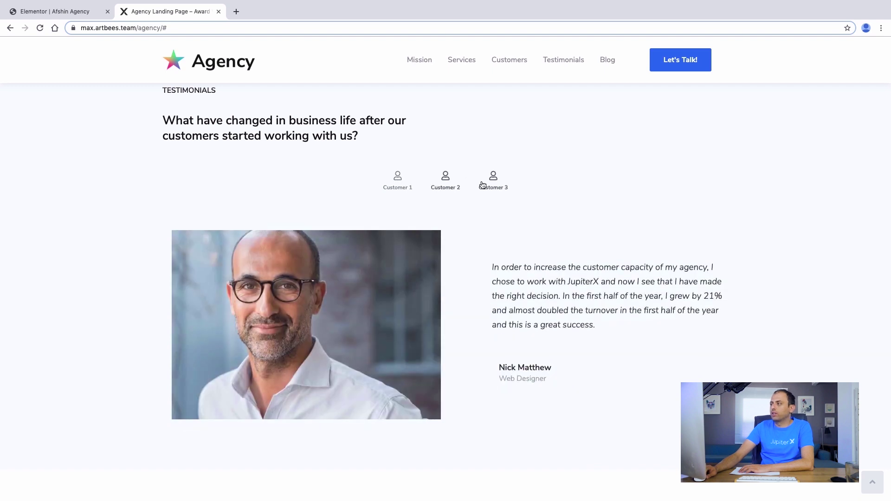
{"action": "scroll", "coordinate": [446, 183], "scroll_direction": "down", "scroll_amount": 1}
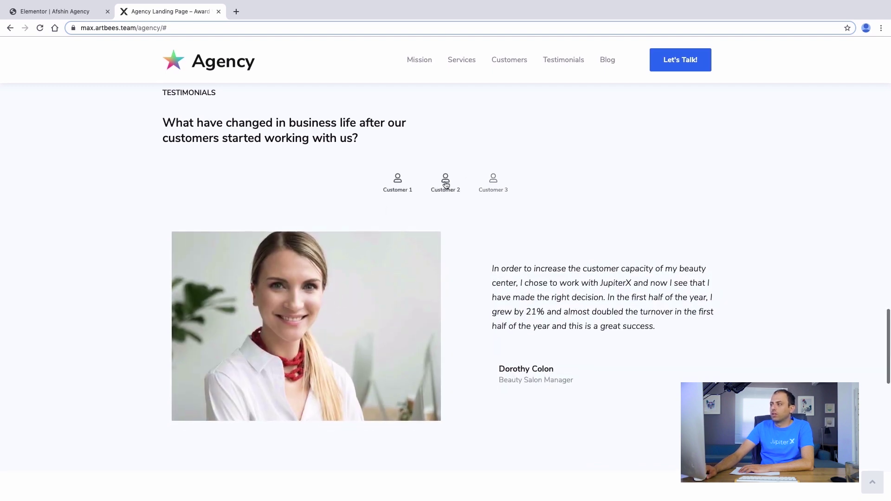
{"action": "mouse_move", "coordinate": [494, 183]}
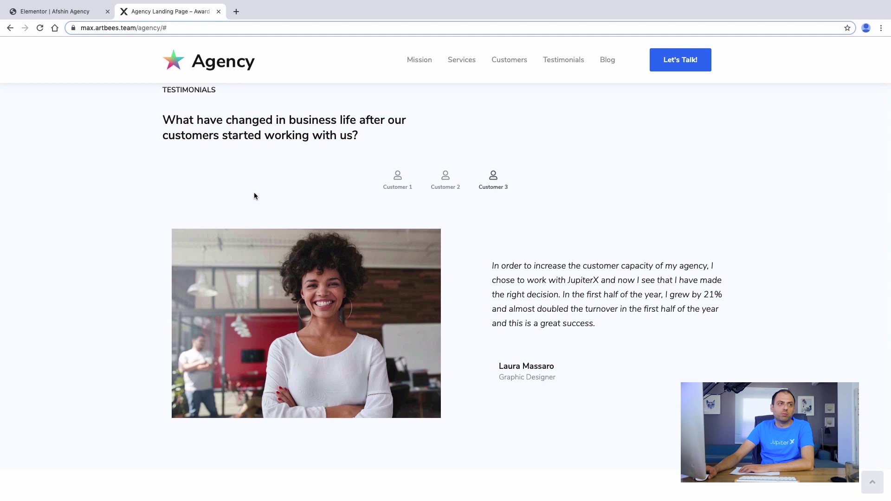
{"action": "key", "text": "ctrl+shift+Tab"}
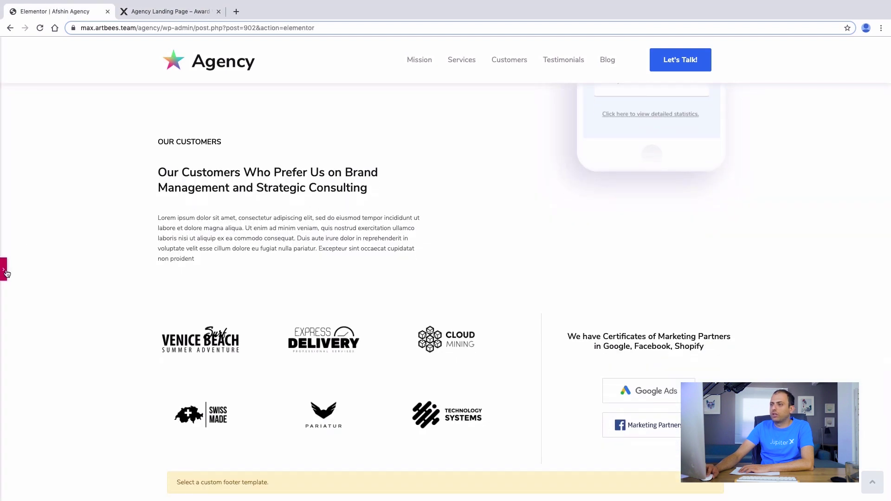
Duplicate the Our Customers text section and move the copy below the customer logos and certificates section
{"action": "left_click", "coordinate": [3, 270]}
{"action": "scroll", "coordinate": [484, 245], "scroll_direction": "down", "scroll_amount": 3}
{"action": "scroll", "coordinate": [522, 185], "scroll_direction": "up", "scroll_amount": 3}
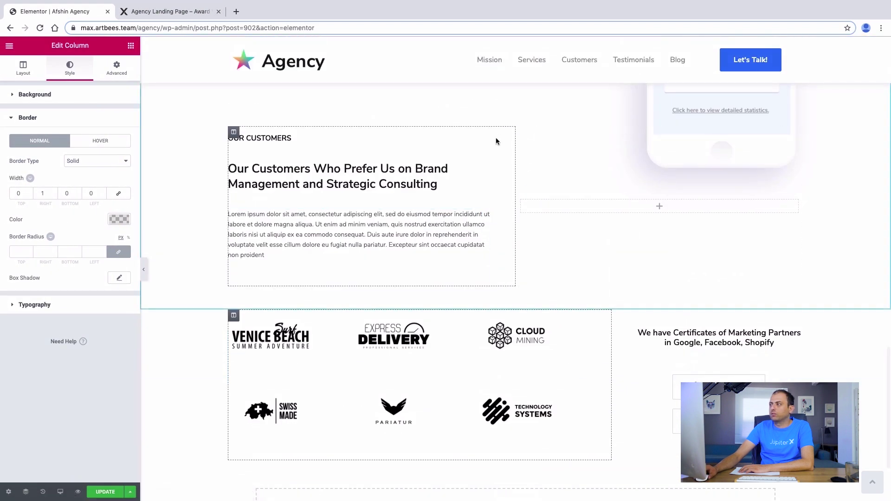
{"action": "scroll", "coordinate": [496, 141], "scroll_direction": "up", "scroll_amount": 1}
{"action": "scroll", "coordinate": [511, 117], "scroll_direction": "down", "scroll_amount": 2}
{"action": "scroll", "coordinate": [522, 150], "scroll_direction": "up", "scroll_amount": 3}
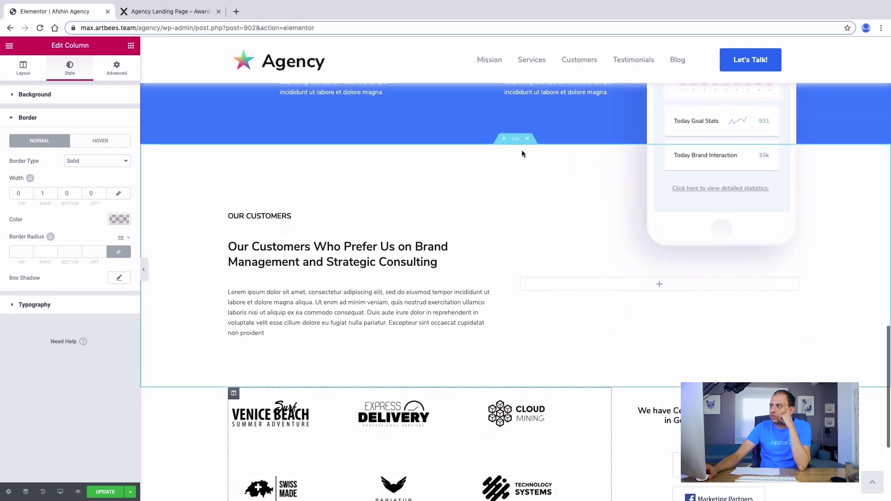
{"action": "right_click", "coordinate": [517, 144]}
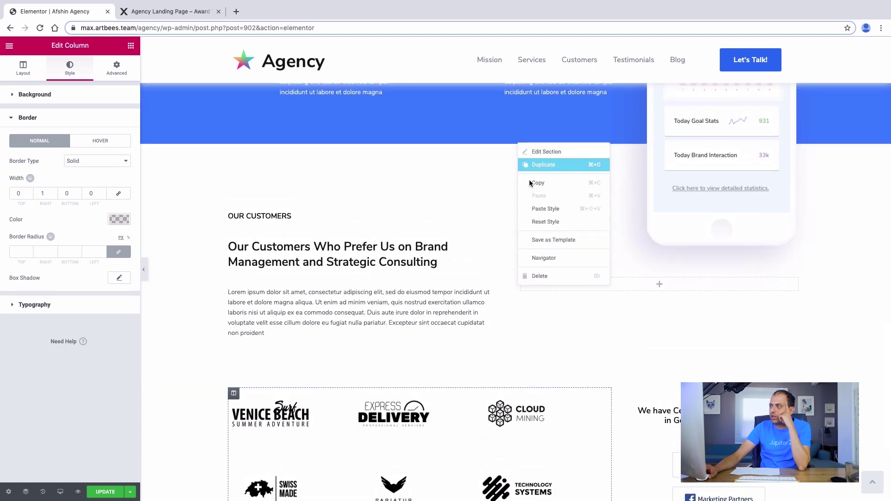
{"action": "left_click", "coordinate": [531, 166]}
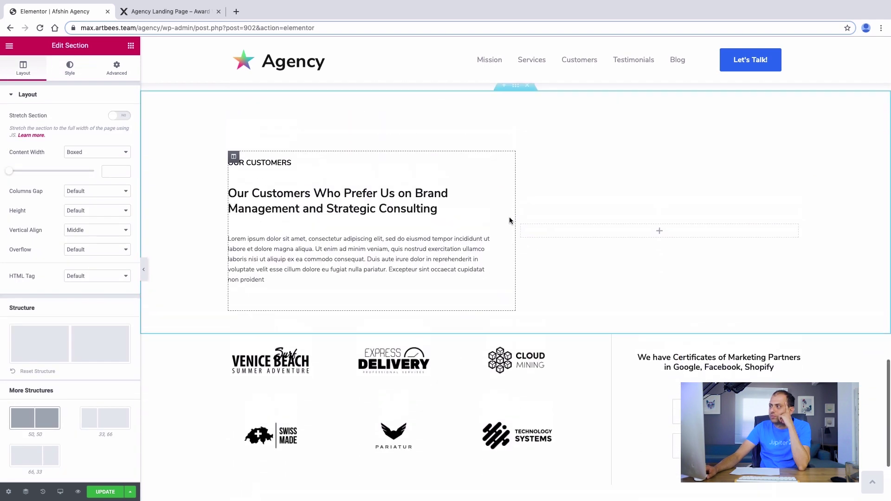
{"action": "left_click_drag", "start_coordinate": [514, 119], "coordinate": [510, 348]}
{"action": "scroll", "coordinate": [408, 290], "scroll_direction": "up", "scroll_amount": 3}
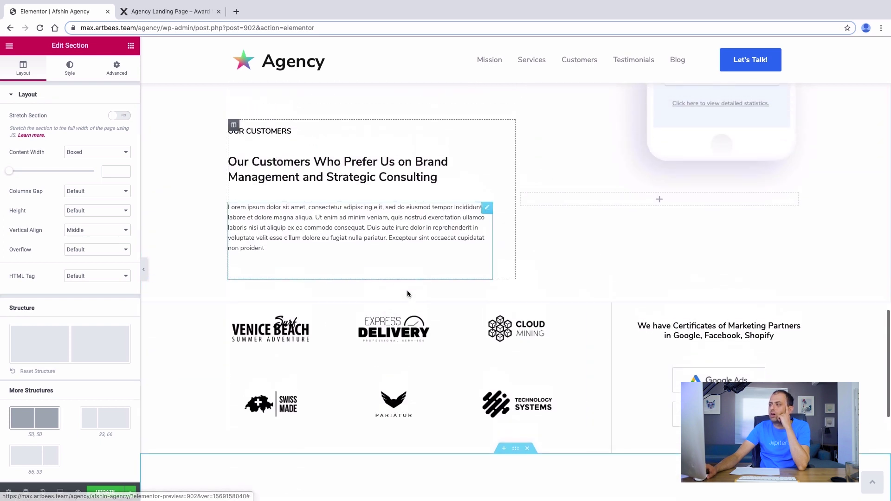
{"action": "scroll", "coordinate": [408, 294], "scroll_direction": "down", "scroll_amount": 3}
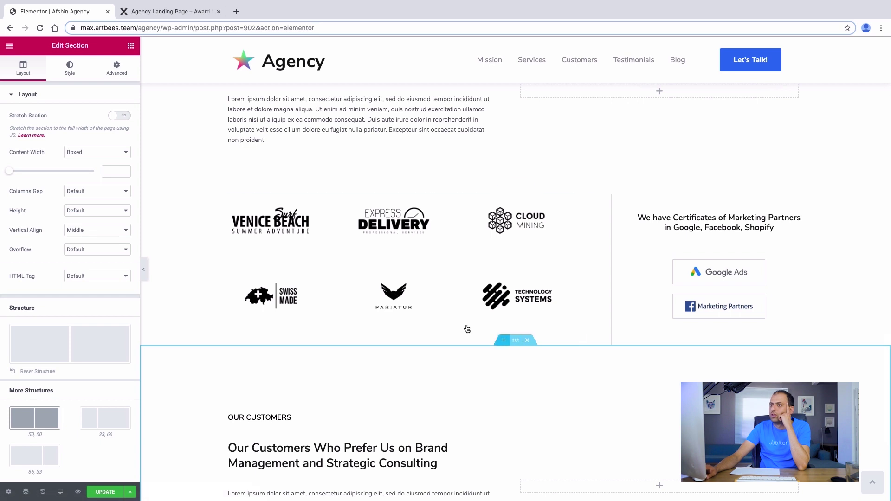
Give the duplicated section a classic background color of #f9fcff and preview the page with the editing panel hidden
{"action": "left_click", "coordinate": [69, 67]}
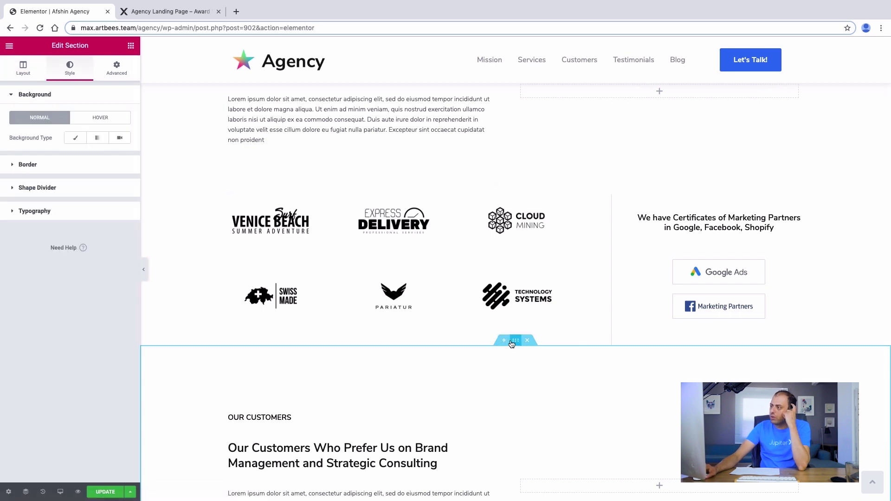
{"action": "left_click", "coordinate": [75, 141]}
{"action": "left_click", "coordinate": [113, 159]}
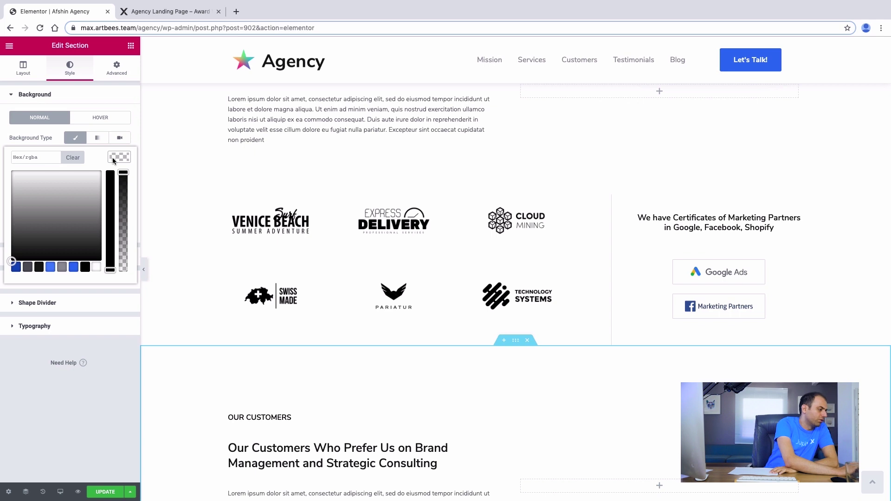
{"action": "left_click", "coordinate": [33, 157]}
{"action": "type", "text": "f9"}
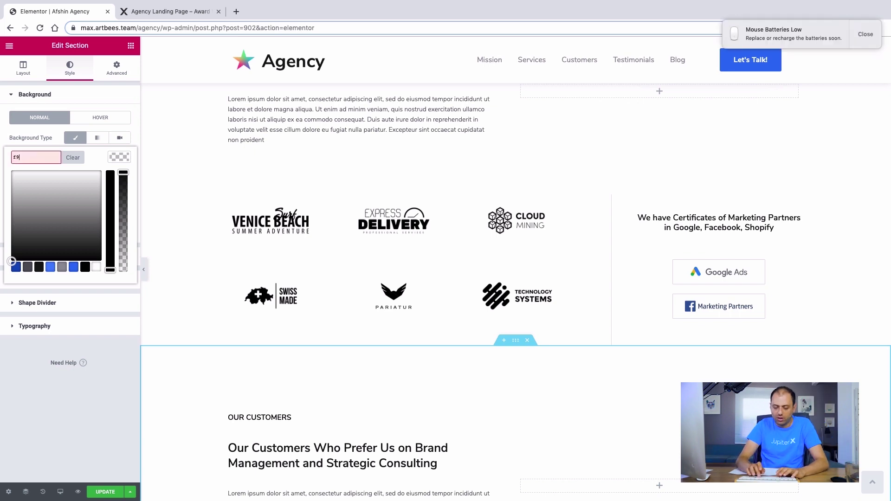
{"action": "type", "text": "fcff"}
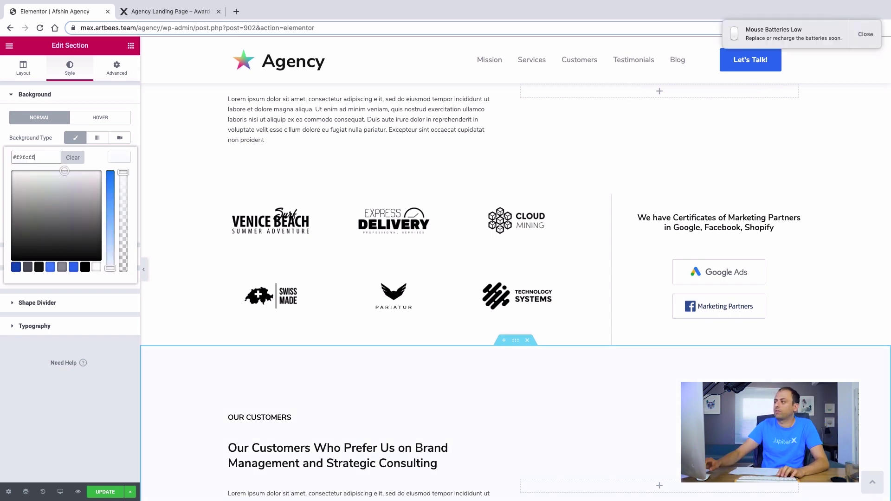
{"action": "left_click", "coordinate": [140, 273]}
{"action": "left_click", "coordinate": [142, 270]}
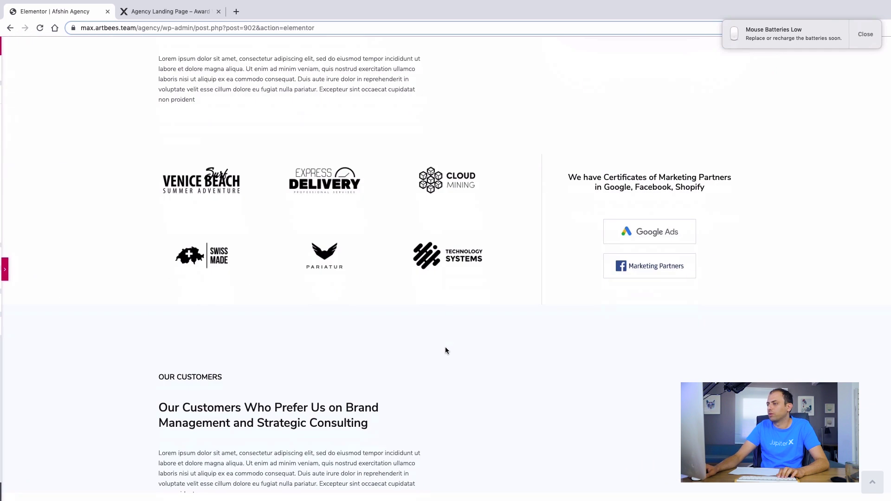
{"action": "scroll", "coordinate": [445, 347], "scroll_direction": "down", "scroll_amount": 3}
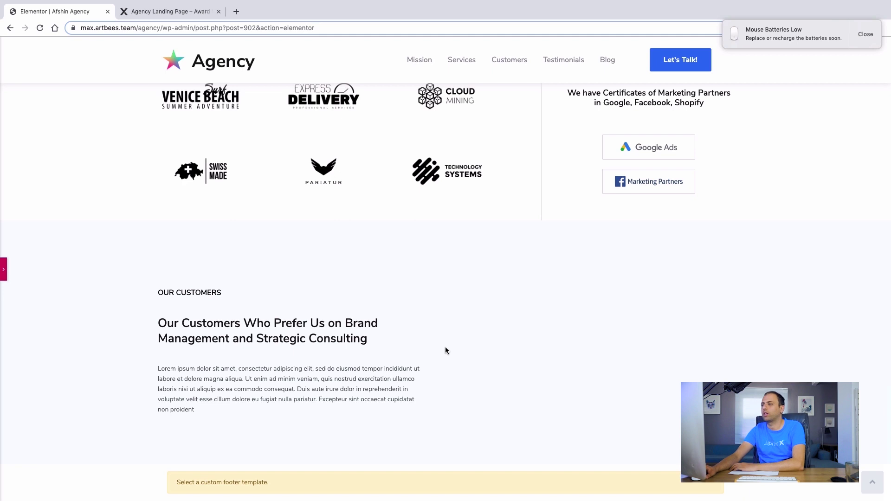
{"action": "scroll", "coordinate": [444, 347], "scroll_direction": "up", "scroll_amount": 4}
{"action": "left_click", "coordinate": [3, 274]}
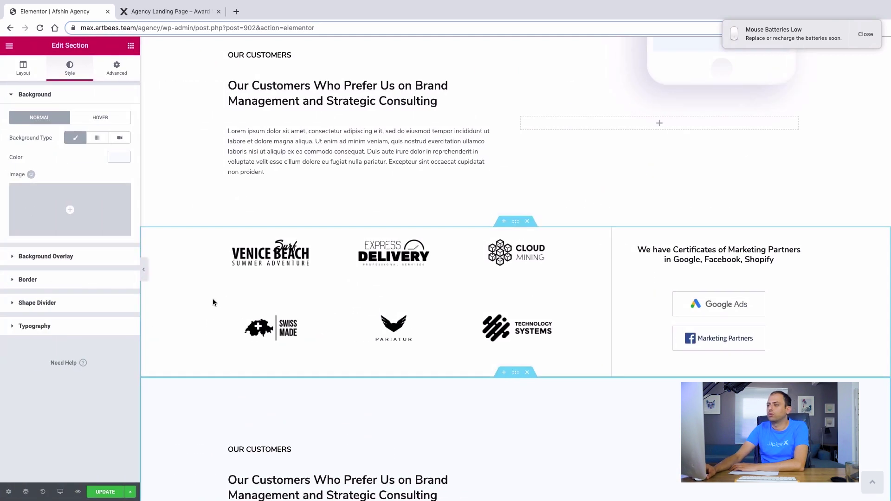
Set the duplicated section's top and bottom padding to 80 px
{"action": "scroll", "coordinate": [232, 320], "scroll_direction": "down", "scroll_amount": 2}
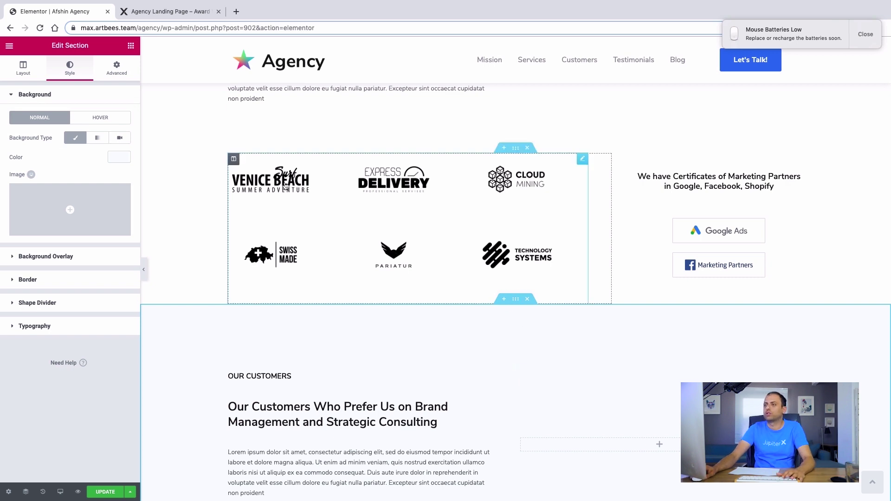
{"action": "left_click", "coordinate": [116, 69]}
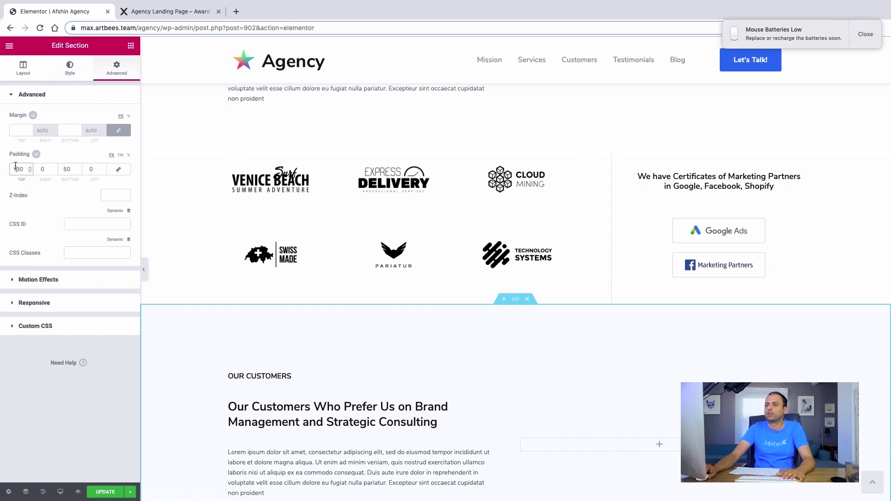
{"action": "type", "text": "1368"}
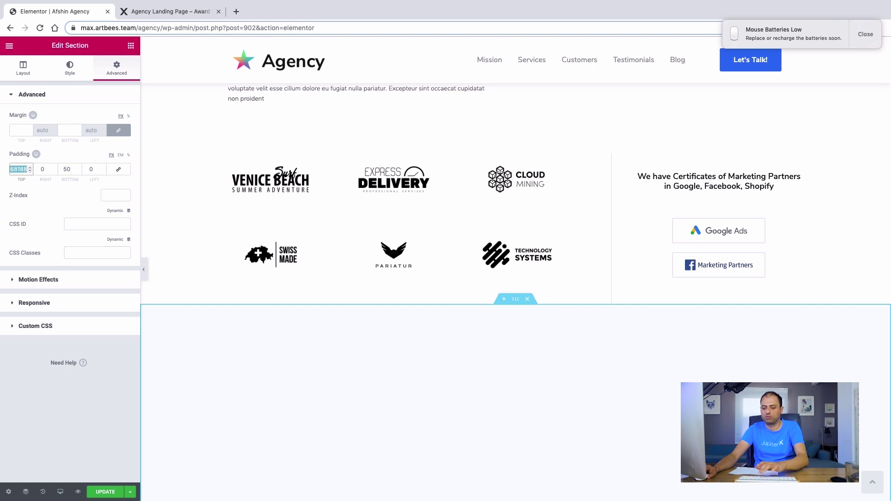
{"action": "type", "text": "80"}
{"action": "left_click", "coordinate": [64, 169]}
{"action": "type", "text": "8"}
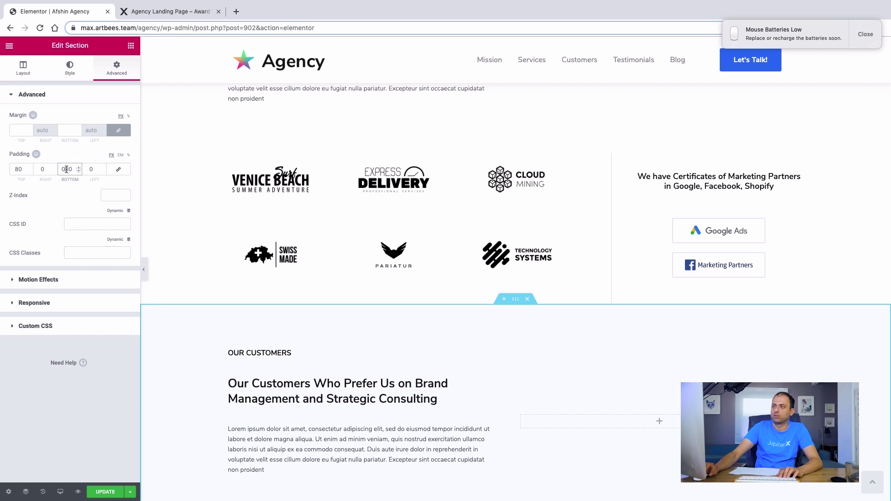
Delete the lorem ipsum paragraph from the duplicated section and change its small heading to TESTIMONIALS
{"action": "scroll", "coordinate": [464, 269], "scroll_direction": "down", "scroll_amount": 3}
{"action": "right_click", "coordinate": [489, 282]}
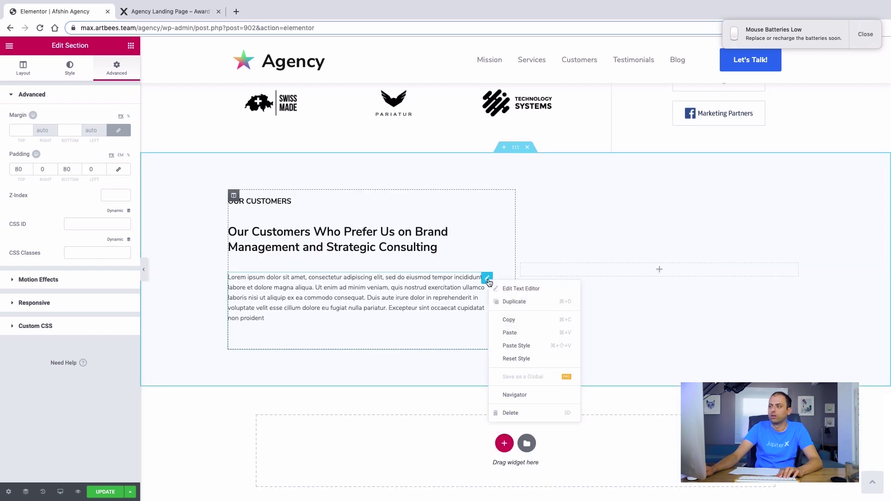
{"action": "left_click", "coordinate": [513, 411]}
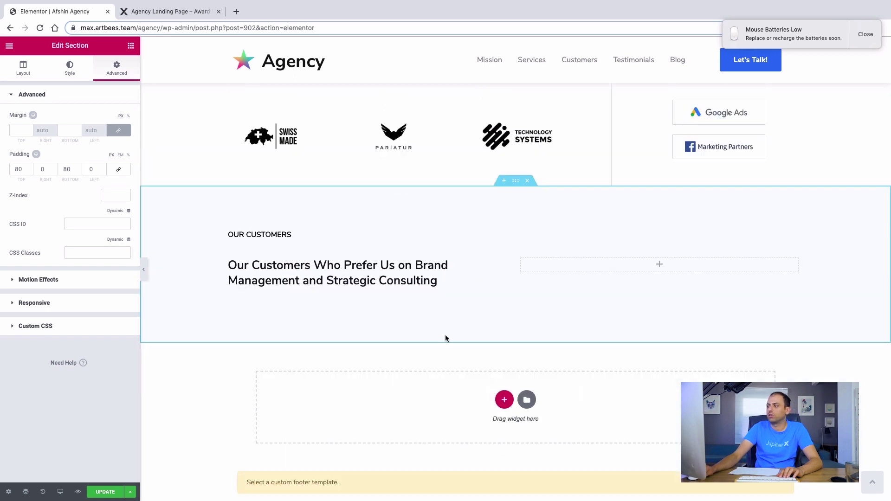
{"action": "left_click", "coordinate": [261, 236]}
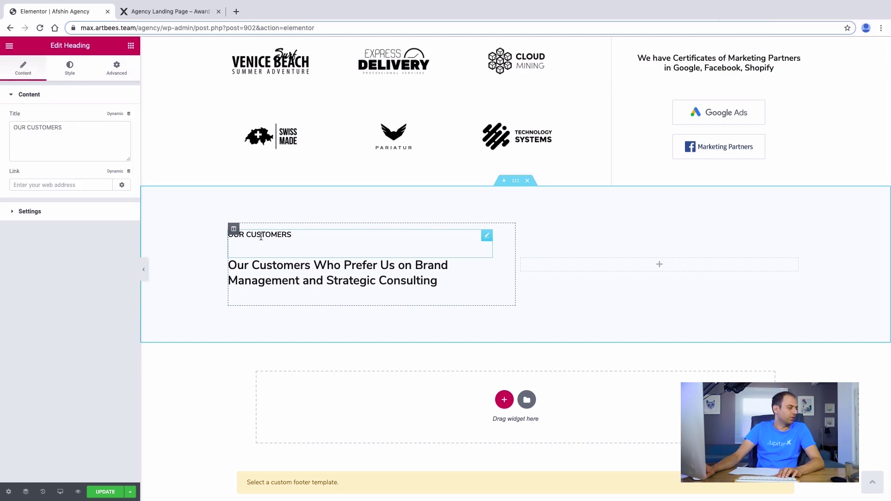
{"action": "left_click_drag", "start_coordinate": [63, 128], "coordinate": [2, 131]}
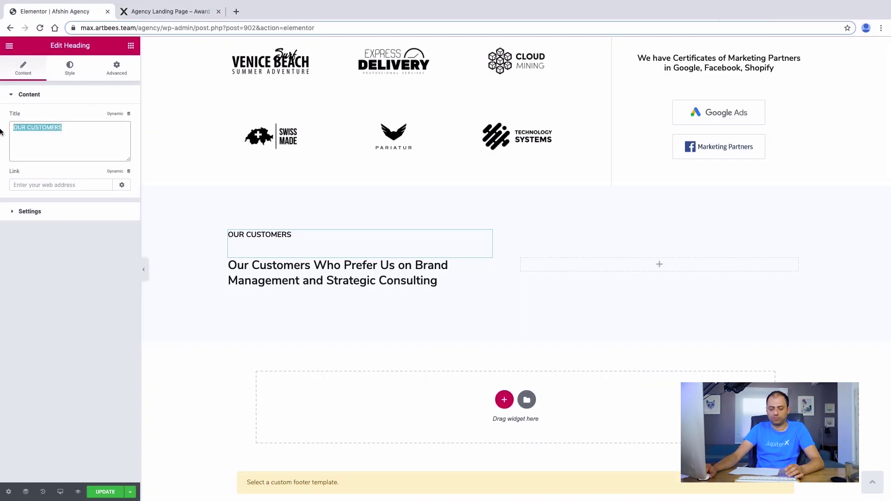
{"action": "type", "text": "TESTIMONIALS"}
Replace the section's main heading with "What have changed in business life after our customers started working with us?" copied from the live page
{"action": "left_click", "coordinate": [178, 13]}
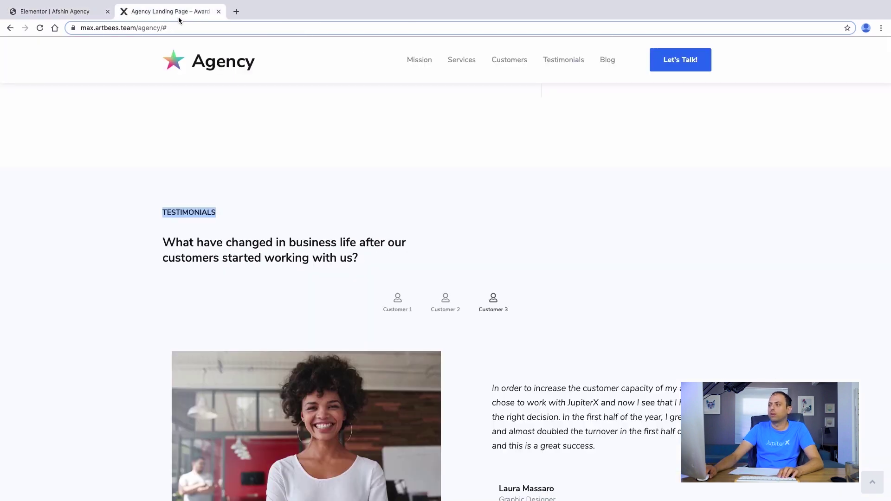
{"action": "left_click_drag", "start_coordinate": [369, 259], "coordinate": [132, 240]}
{"action": "right_click", "coordinate": [191, 240]}
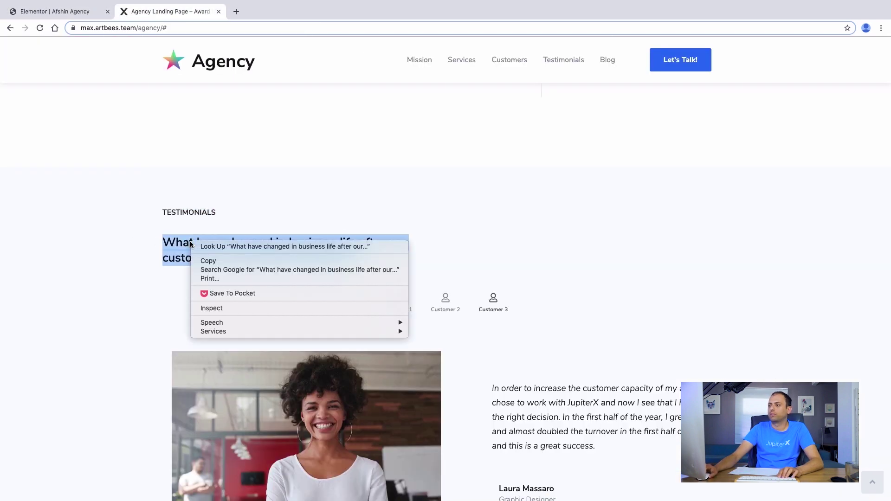
{"action": "left_click", "coordinate": [207, 260]}
{"action": "key", "text": "ctrl+v"}
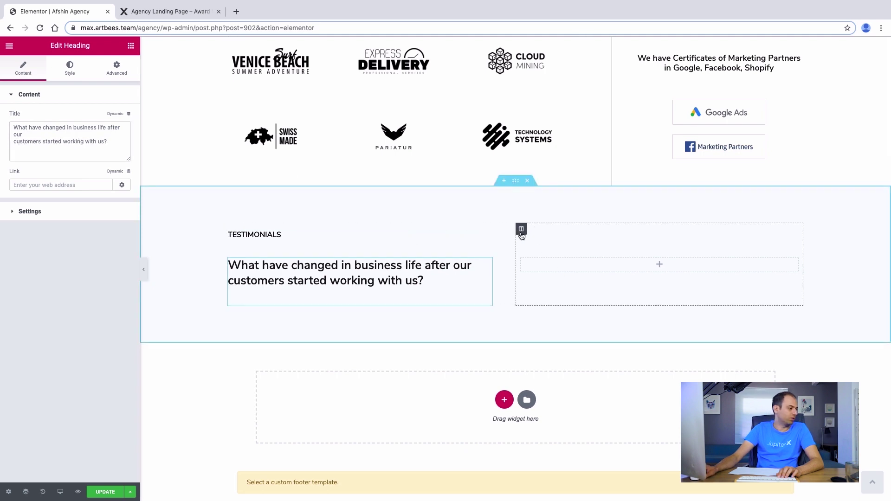
Delete the empty column beside the Testimonials headings and insert a <br> line break after "our" in the main heading
{"action": "right_click", "coordinate": [522, 236]}
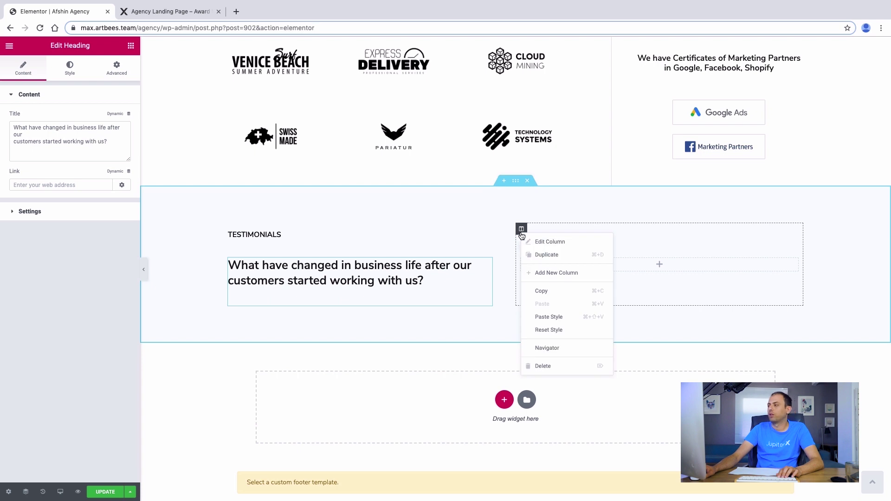
{"action": "left_click", "coordinate": [538, 366]}
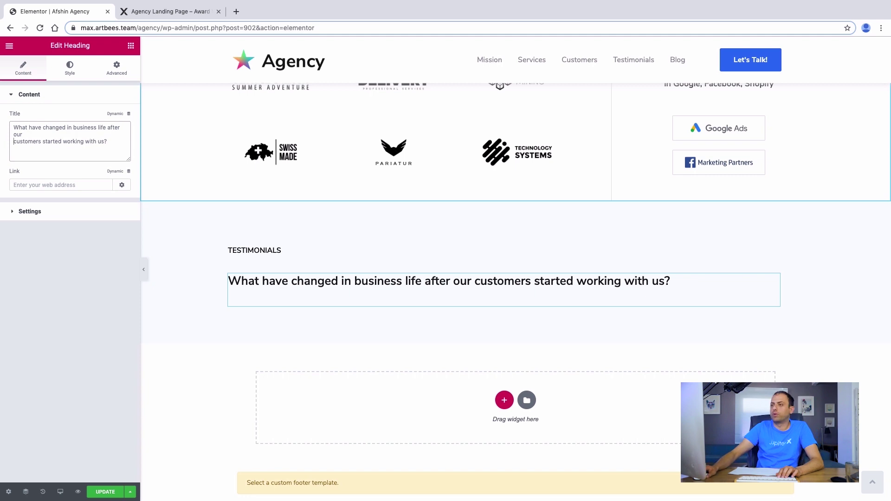
{"action": "key", "text": "BackSpace"}
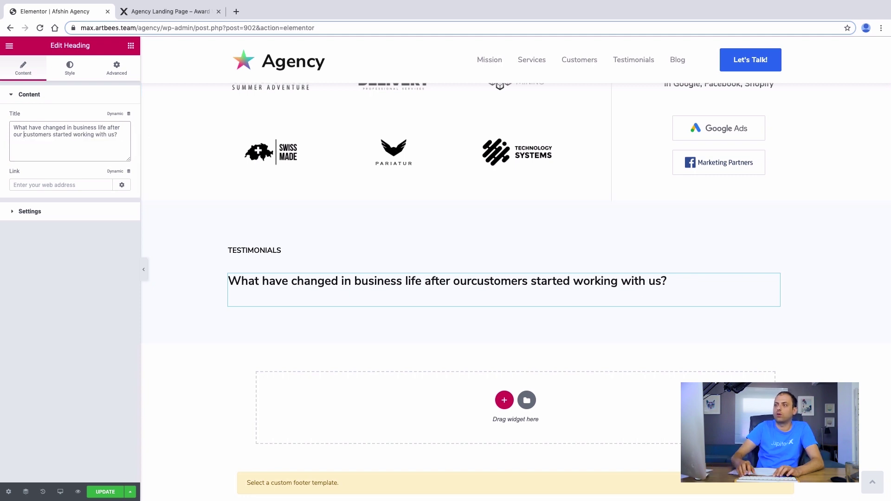
{"action": "type", "text": "<br>"}
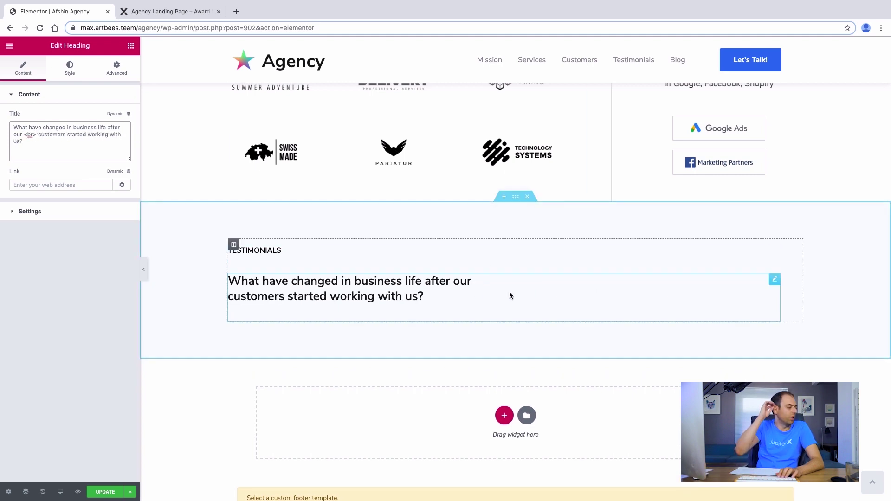
Add the template-based Tabs widget below the Testimonials heading and remove its Tab #3 and Tab #2 items
{"action": "scroll", "coordinate": [509, 291], "scroll_direction": "down", "scroll_amount": 1}
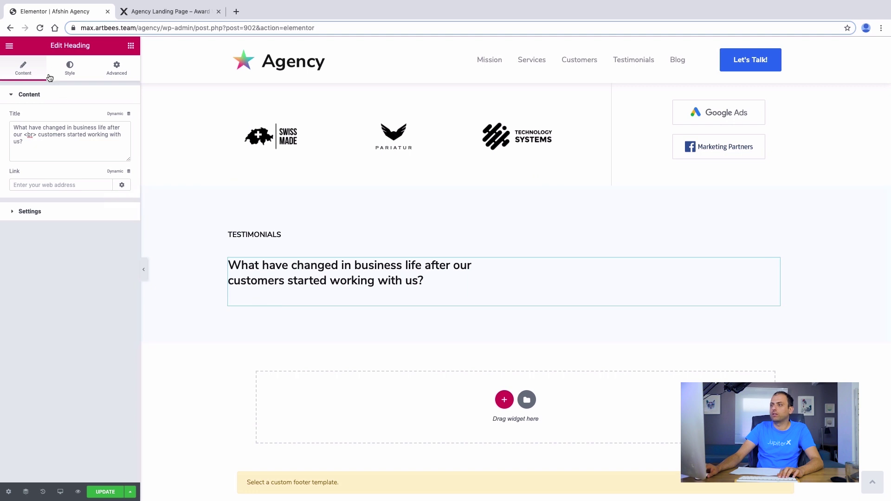
{"action": "left_click", "coordinate": [131, 46]}
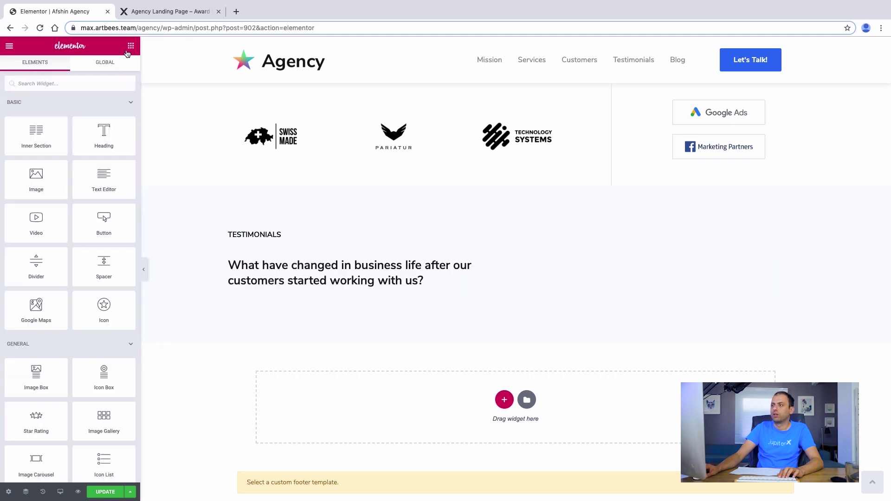
{"action": "type", "text": "tab"}
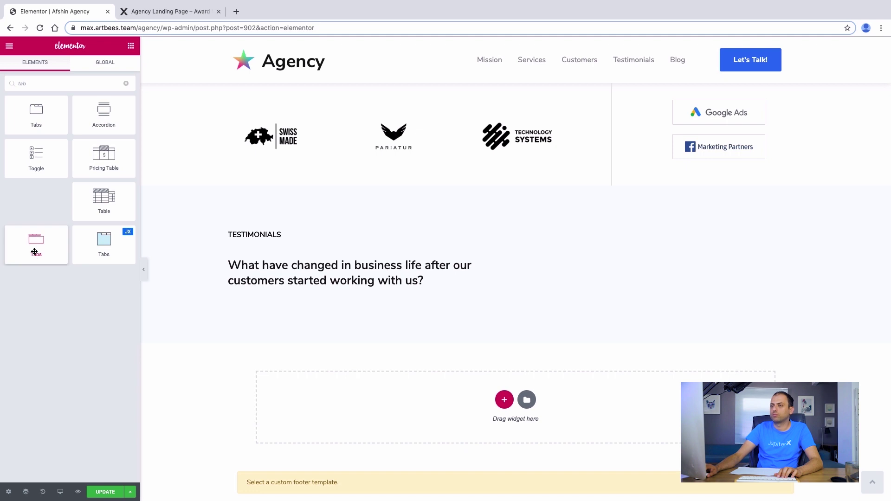
{"action": "left_click_drag", "start_coordinate": [35, 251], "coordinate": [346, 299]}
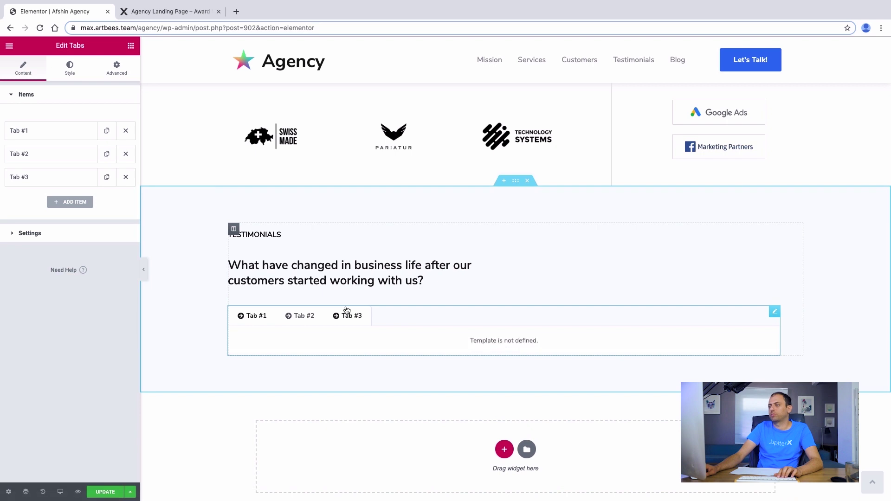
{"action": "left_click", "coordinate": [126, 177]}
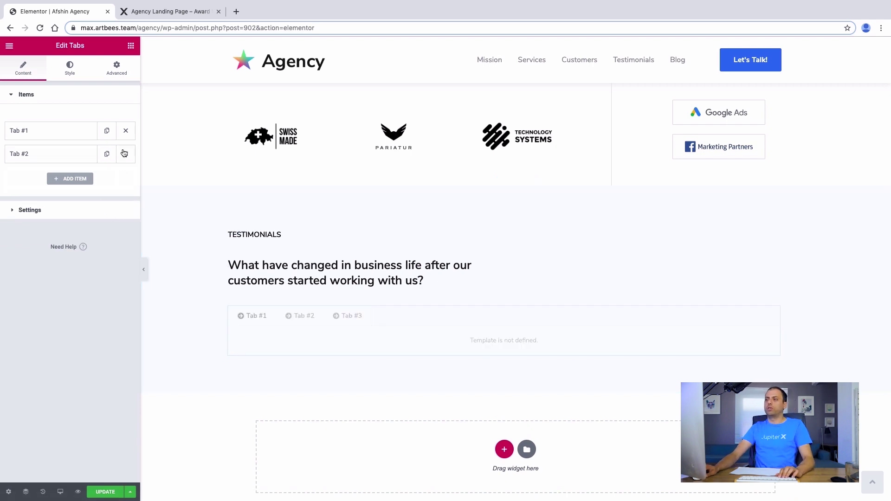
{"action": "left_click", "coordinate": [125, 153]}
Expand the Tab #1 item's icon choices and check the icon style of the customer tabs on the live page
{"action": "left_click", "coordinate": [68, 132]}
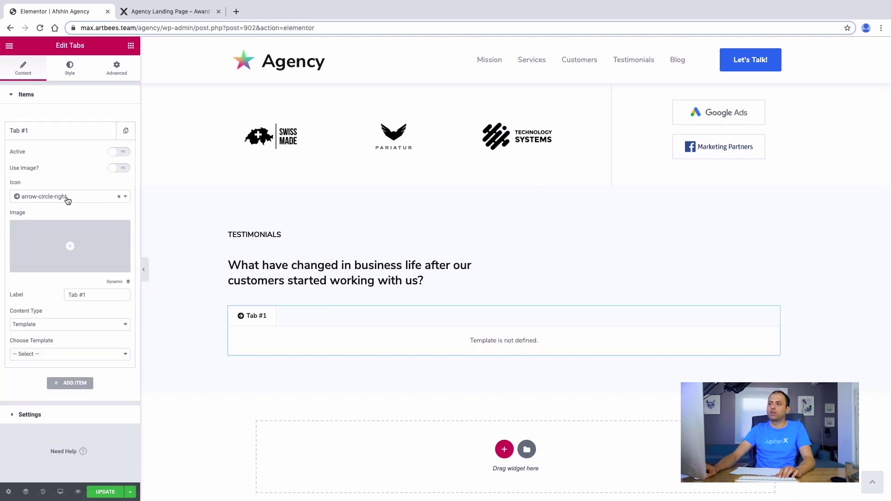
{"action": "left_click", "coordinate": [87, 198]}
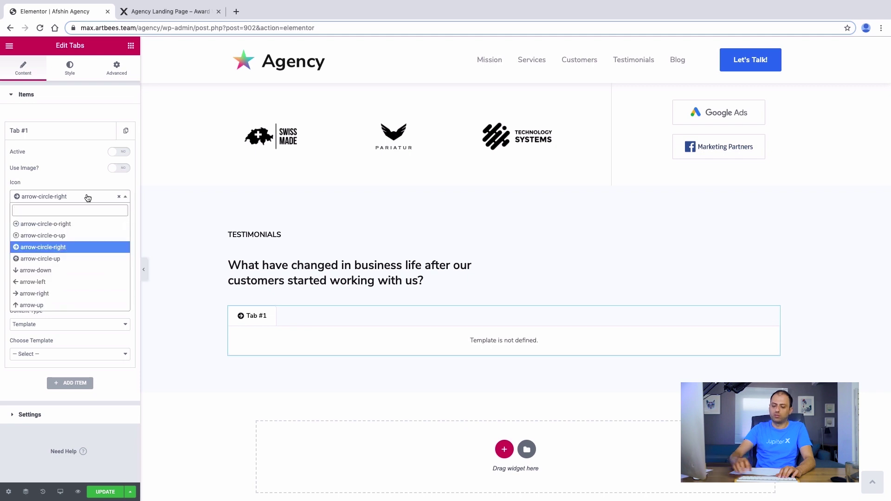
{"action": "left_click", "coordinate": [152, 11]}
{"action": "scroll", "coordinate": [398, 291], "scroll_direction": "down", "scroll_amount": 5}
{"action": "scroll", "coordinate": [394, 295], "scroll_direction": "down", "scroll_amount": 5}
{"action": "scroll", "coordinate": [362, 274], "scroll_direction": "up", "scroll_amount": 3}
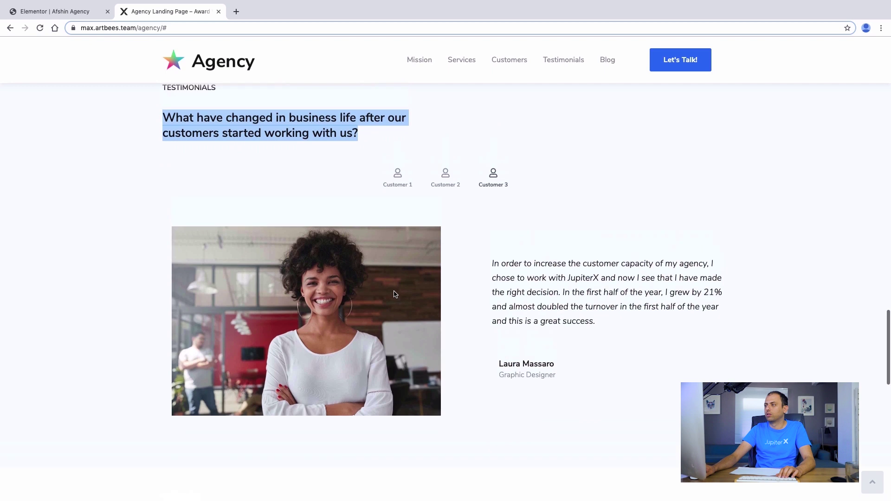
{"action": "left_click", "coordinate": [329, 250]}
{"action": "left_click", "coordinate": [70, 13]}
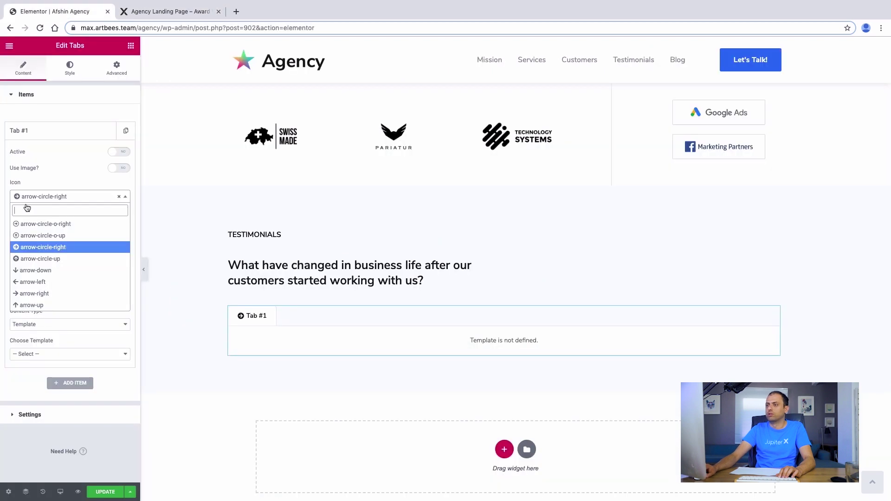
{"action": "type", "text": "pers"}
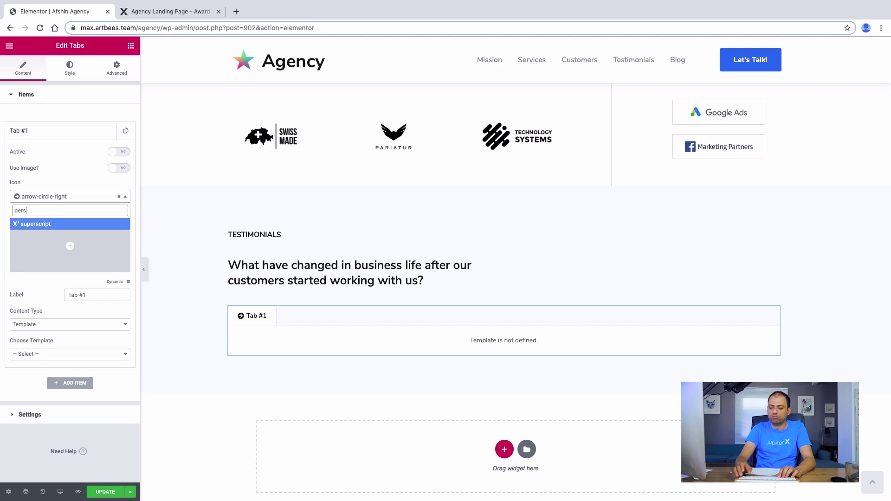
{"action": "key", "text": "BackSpace"}
{"action": "key", "text": "BackSpace"}
{"action": "key", "text": "BackSpace"}
{"action": "key", "text": "BackSpace"}
{"action": "type", "text": "human"}
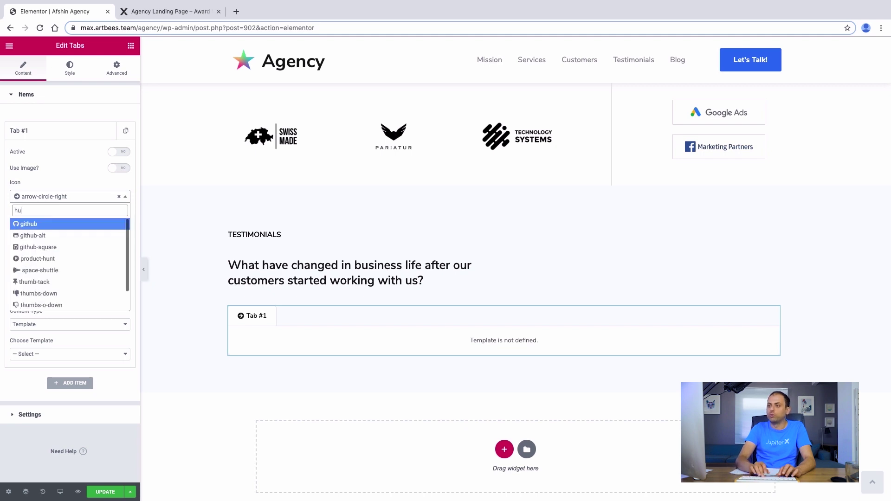
{"action": "key", "text": "BackSpace"}
{"action": "key", "text": "BackSpace"}
{"action": "key", "text": "BackSpace"}
{"action": "key", "text": "BackSpace"}
{"action": "key", "text": "BackSpace"}
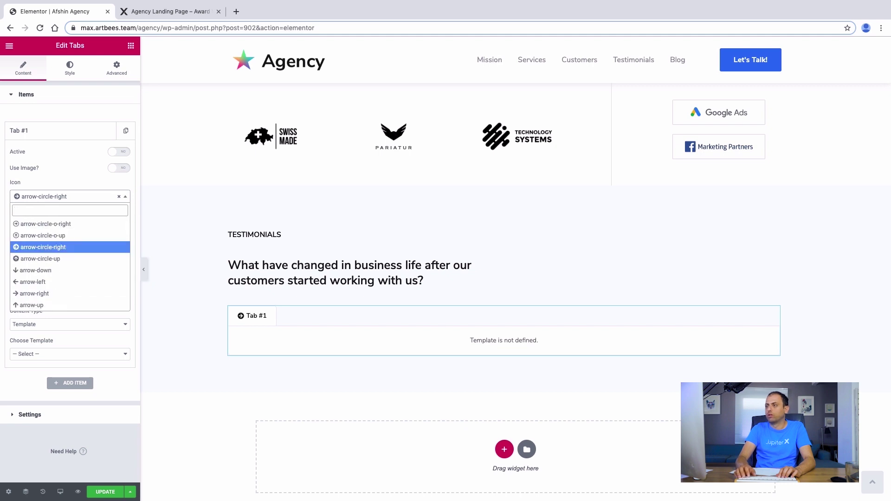
{"action": "type", "text": "hang"}
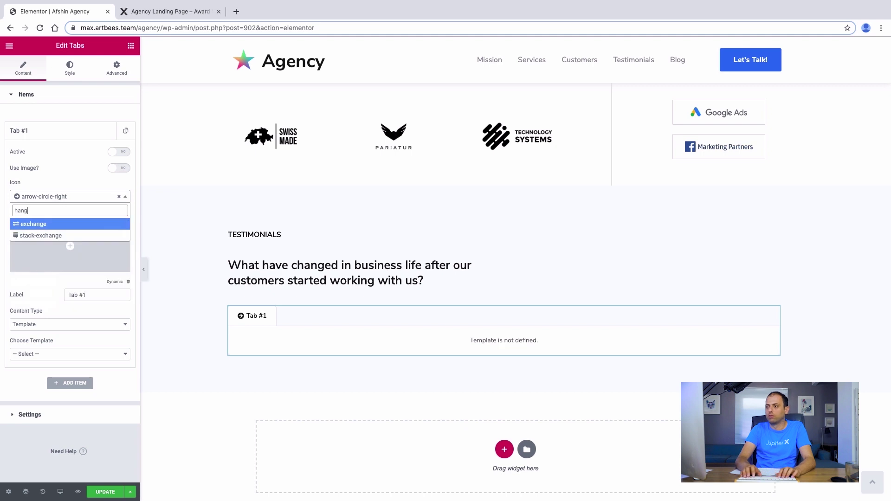
{"action": "key", "text": "BackSpace"}
{"action": "key", "text": "BackSpace"}
{"action": "key", "text": "BackSpace"}
{"action": "key", "text": "BackSpace"}
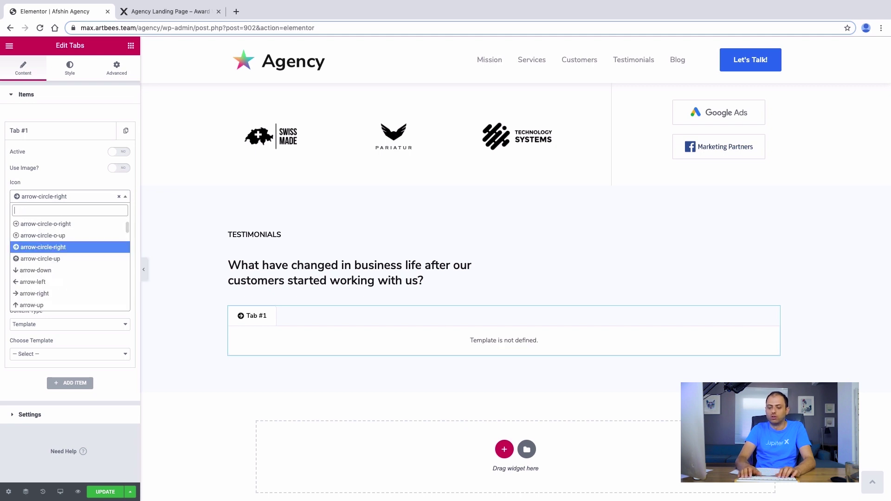
Set the Tab #1 item's icon to user-o and its label to "Customer 1"
{"action": "type", "text": "user"}
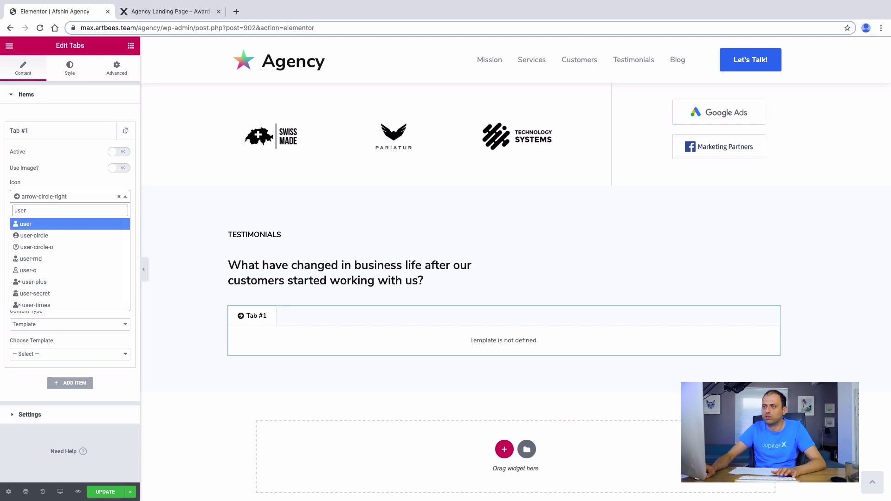
{"action": "left_click", "coordinate": [26, 273]}
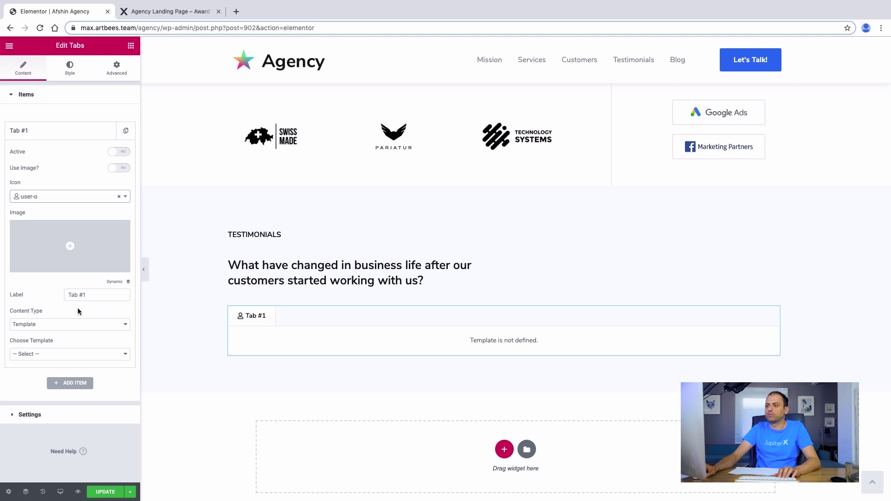
{"action": "double_click", "coordinate": [84, 295]}
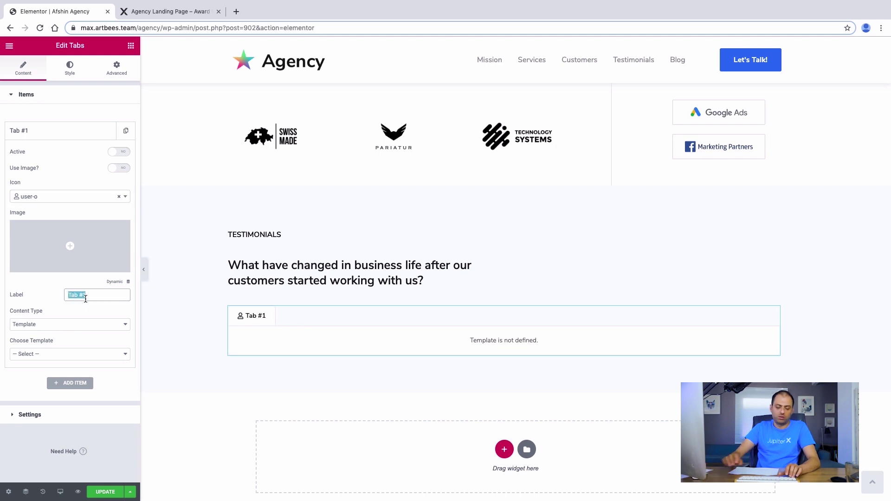
{"action": "type", "text": "Customer 1"}
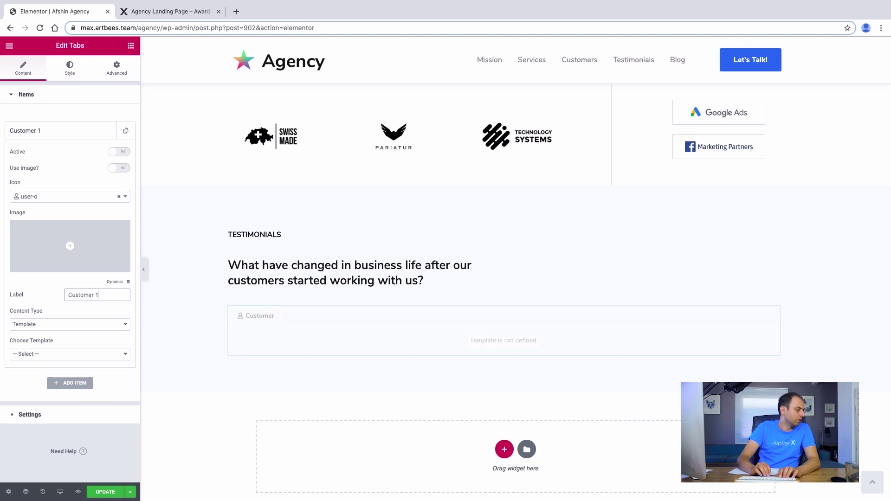
Center the tabs in the Tabs Control styling and give the tab bar a fully transparent solid-colour background
{"action": "left_click", "coordinate": [70, 68]}
{"action": "left_click", "coordinate": [48, 330]}
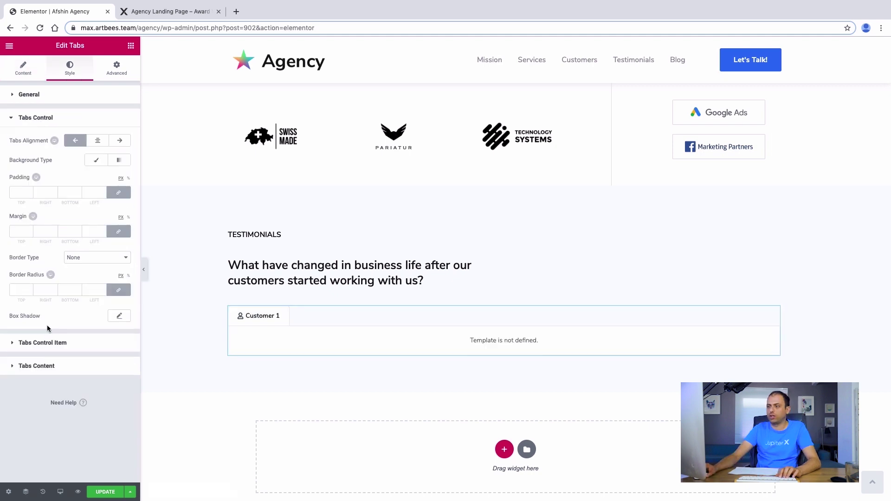
{"action": "left_click", "coordinate": [97, 141]}
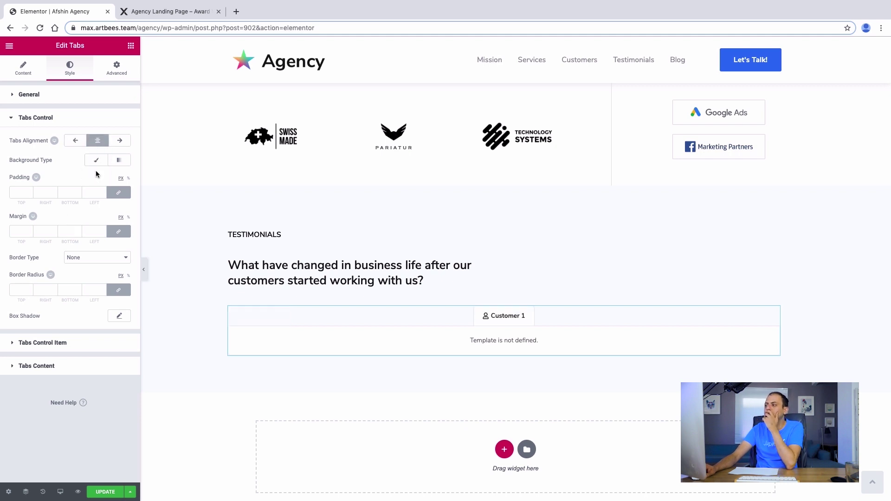
{"action": "left_click", "coordinate": [95, 160]}
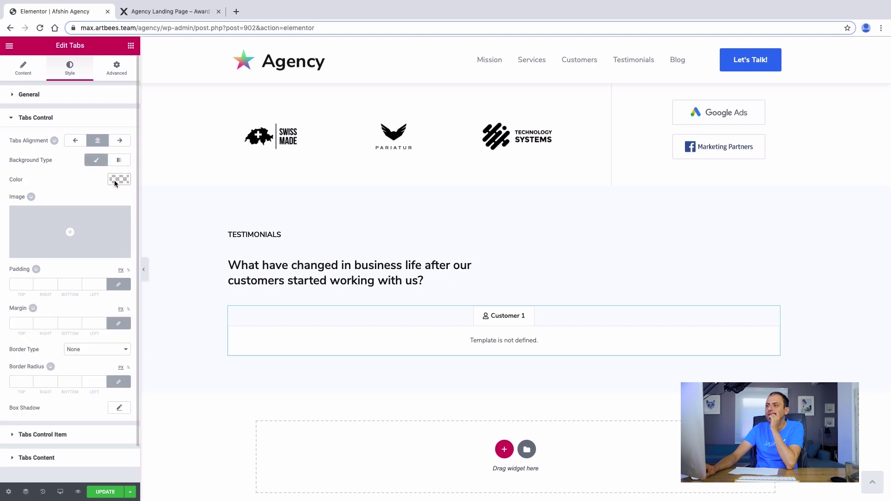
{"action": "left_click", "coordinate": [119, 180]}
{"action": "left_click", "coordinate": [121, 354]}
Give the tab bar a Solid border with a width of 0 on all sides
{"action": "left_click", "coordinate": [26, 381]}
{"action": "type", "text": "0"}
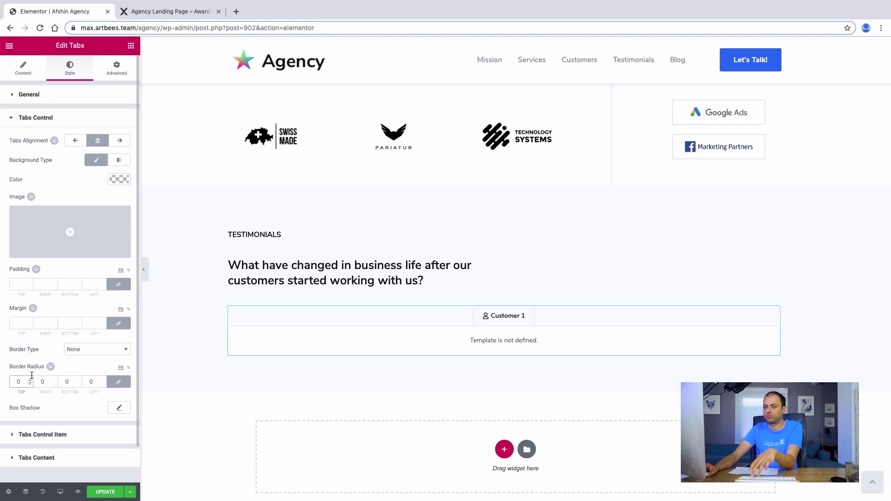
{"action": "left_click", "coordinate": [88, 349]}
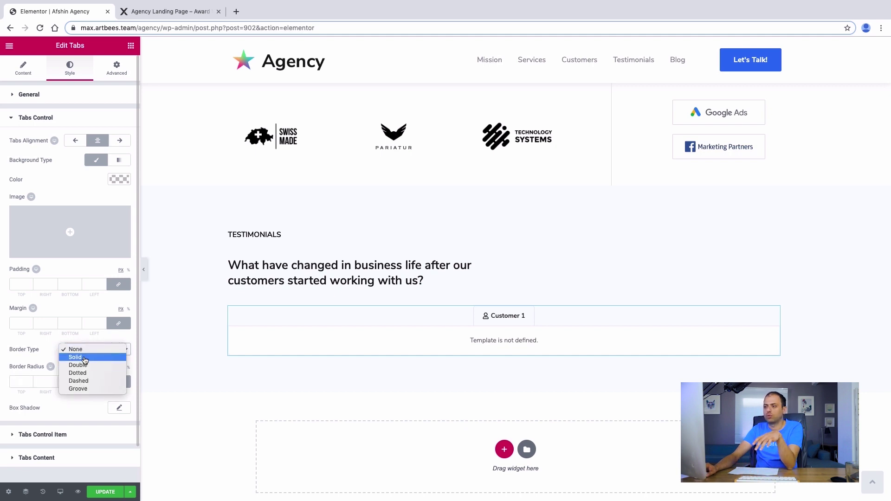
{"action": "left_click", "coordinate": [75, 357]}
{"action": "triple_click", "coordinate": [23, 382]}
{"action": "type", "text": "0"}
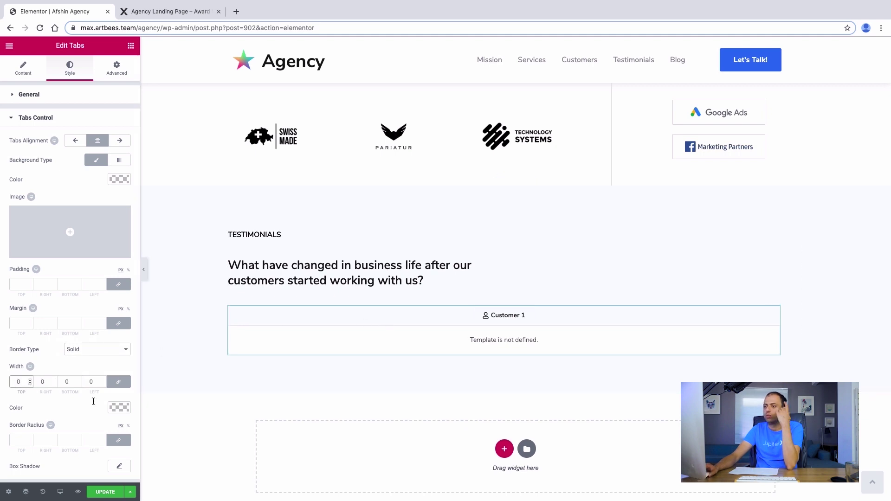
Give the Tabs Content area a Solid border with a width of 0 on all sides
{"action": "scroll", "coordinate": [24, 359], "scroll_direction": "down", "scroll_amount": 4}
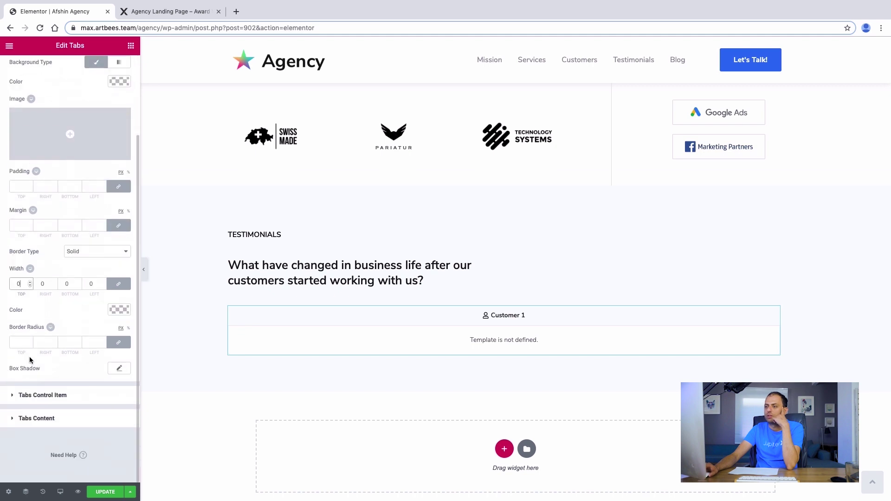
{"action": "left_click", "coordinate": [46, 395]}
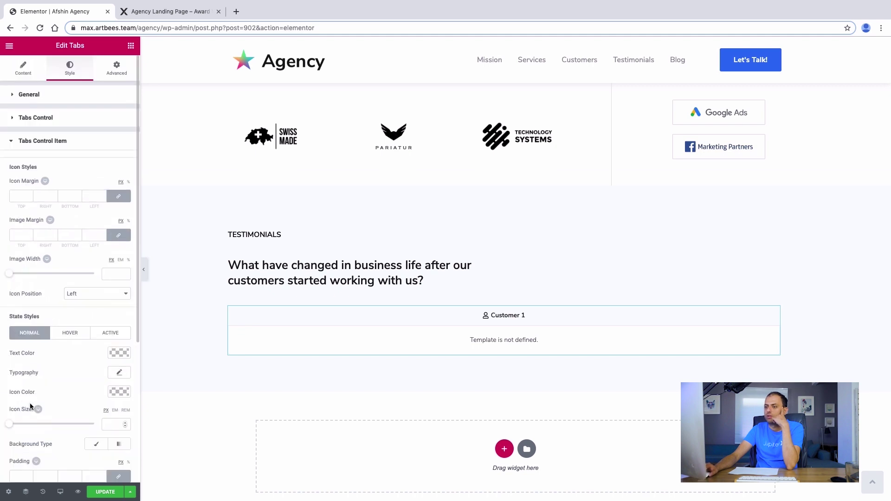
{"action": "scroll", "coordinate": [69, 344], "scroll_direction": "down", "scroll_amount": 3}
{"action": "scroll", "coordinate": [71, 336], "scroll_direction": "up", "scroll_amount": 3}
{"action": "scroll", "coordinate": [71, 336], "scroll_direction": "down", "scroll_amount": 4}
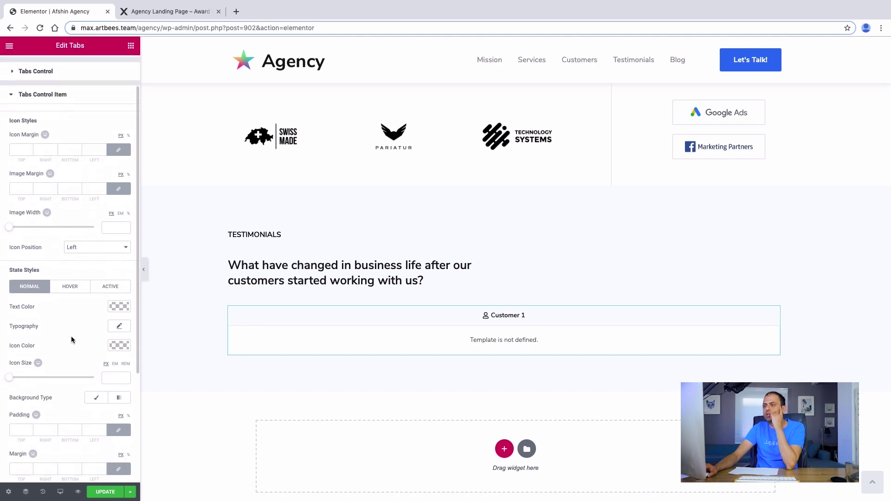
{"action": "scroll", "coordinate": [71, 336], "scroll_direction": "down", "scroll_amount": 3}
{"action": "left_click", "coordinate": [38, 458]}
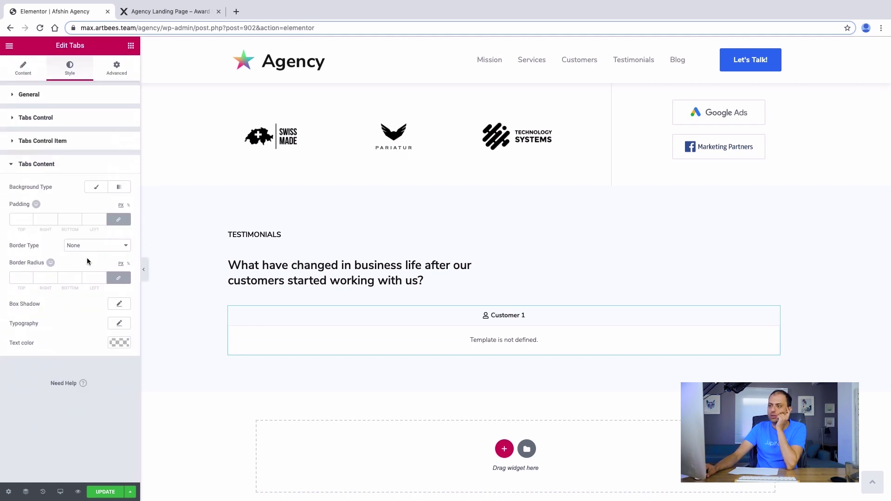
{"action": "left_click", "coordinate": [89, 251]}
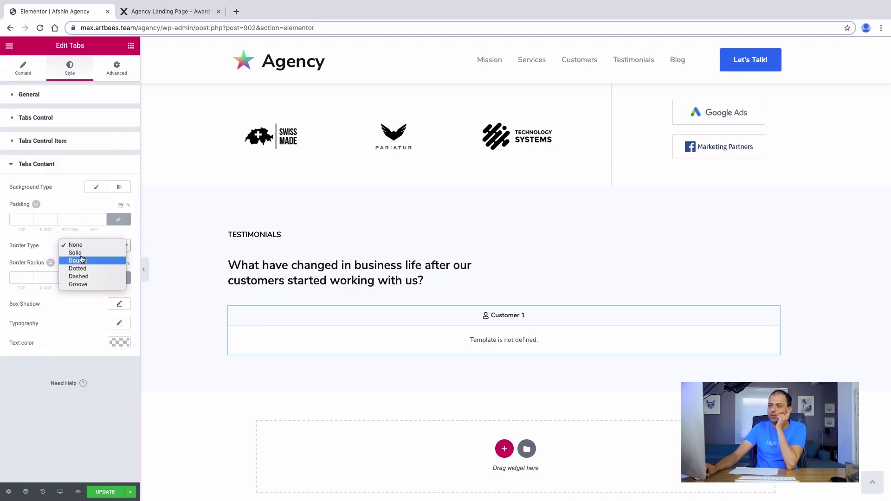
{"action": "left_click", "coordinate": [83, 257]}
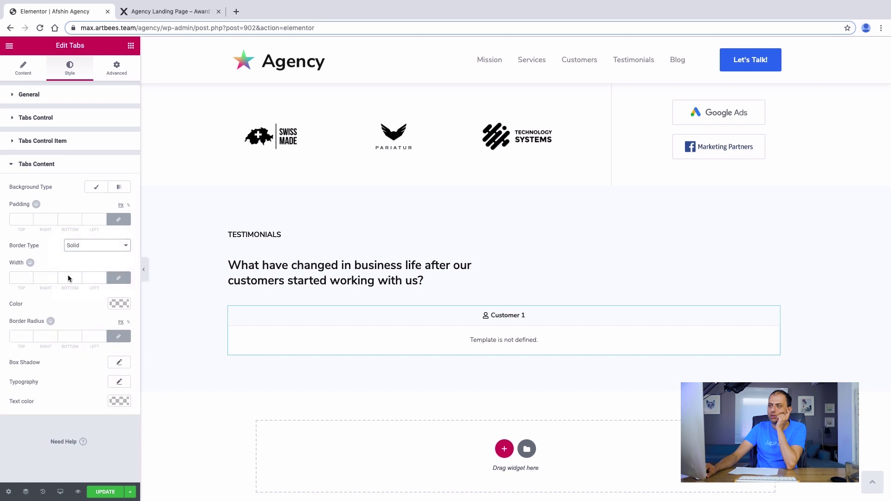
{"action": "left_click", "coordinate": [29, 276]}
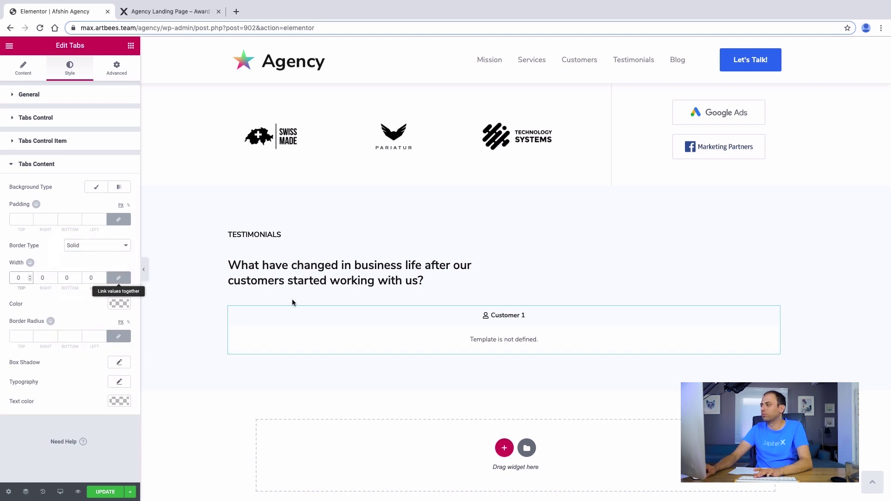
Make the Tabs Content area's border colour and its solid-colour background fully transparent
{"action": "left_click", "coordinate": [120, 304]}
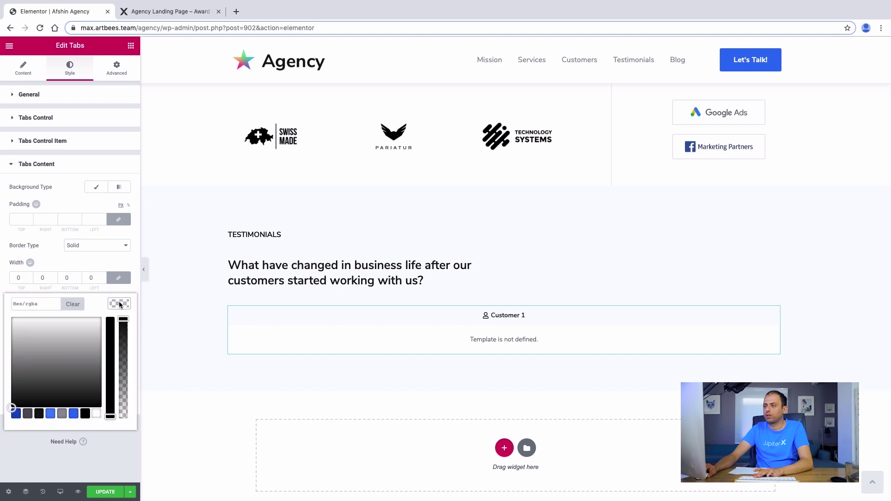
{"action": "left_click_drag", "start_coordinate": [124, 335], "coordinate": [124, 419]}
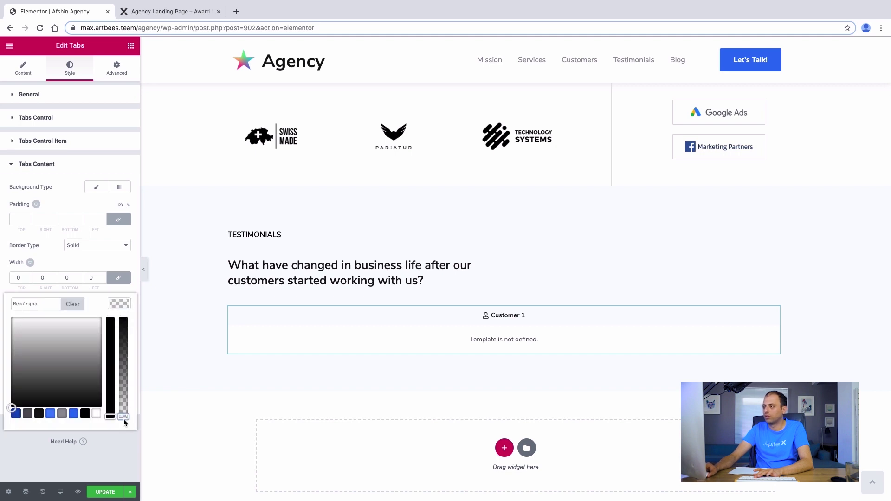
{"action": "left_click", "coordinate": [51, 263]}
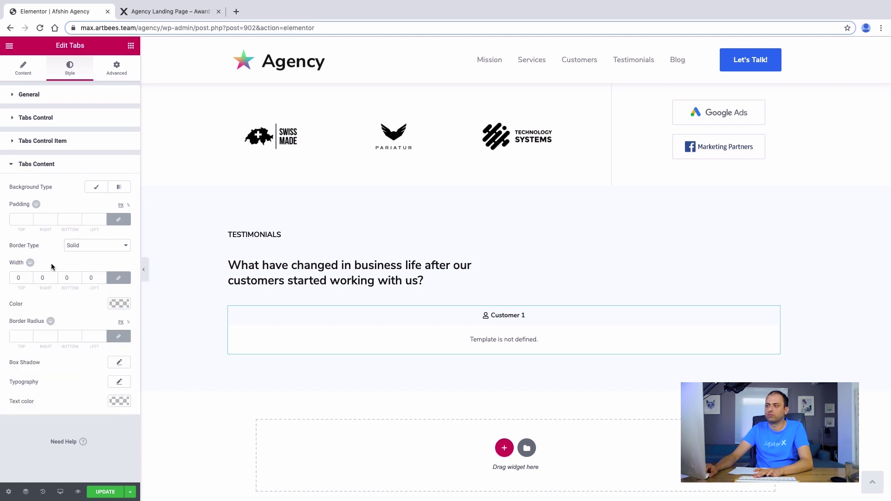
{"action": "left_click", "coordinate": [93, 188]}
{"action": "left_click", "coordinate": [119, 207]}
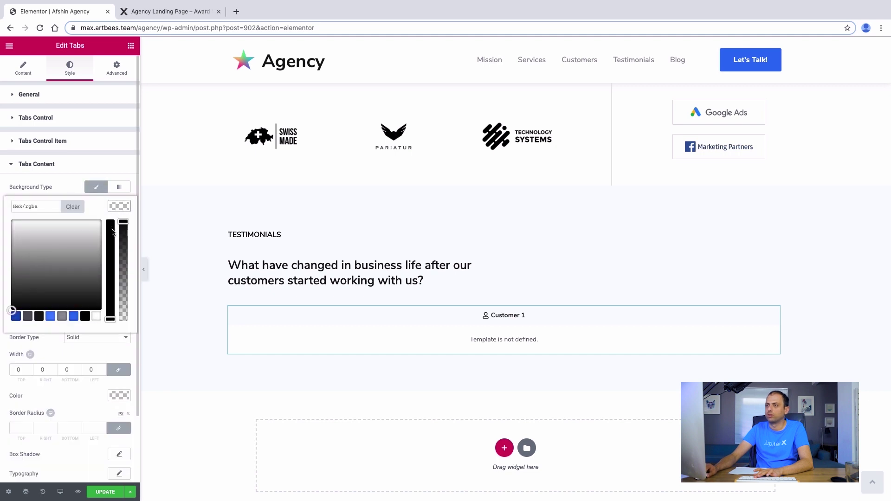
{"action": "left_click", "coordinate": [111, 354]}
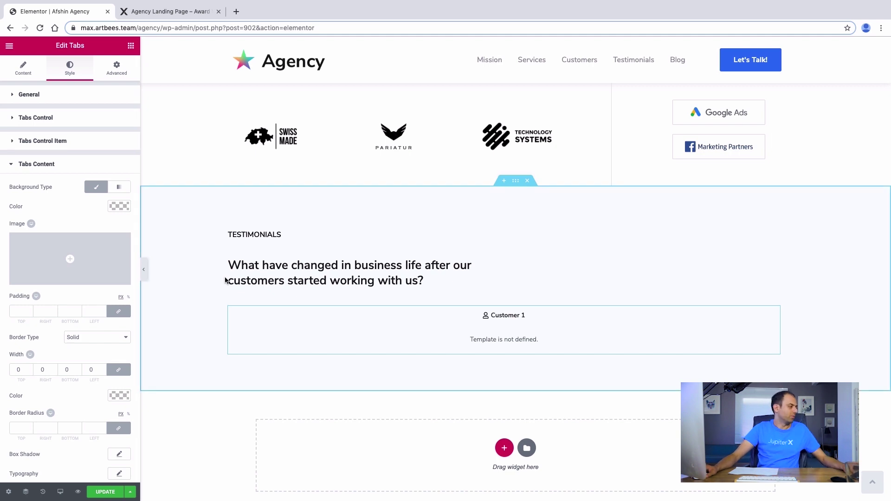
Unlink the Tabs widget's margin values and set only its top margin to 20 px
{"action": "left_click", "coordinate": [116, 67]}
{"action": "left_click", "coordinate": [17, 131]}
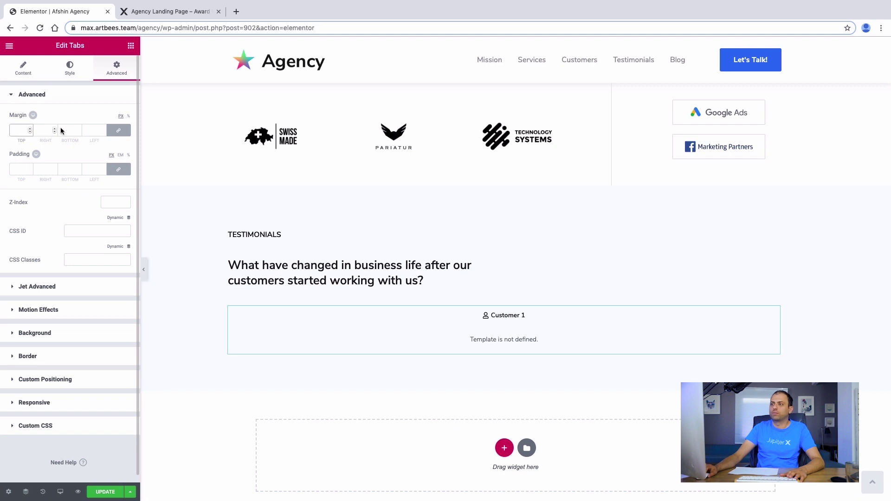
{"action": "left_click", "coordinate": [119, 131]}
{"action": "left_click", "coordinate": [30, 132]}
{"action": "left_click", "coordinate": [30, 132]}
{"action": "double_click", "coordinate": [20, 130]}
{"action": "type", "text": "20"}
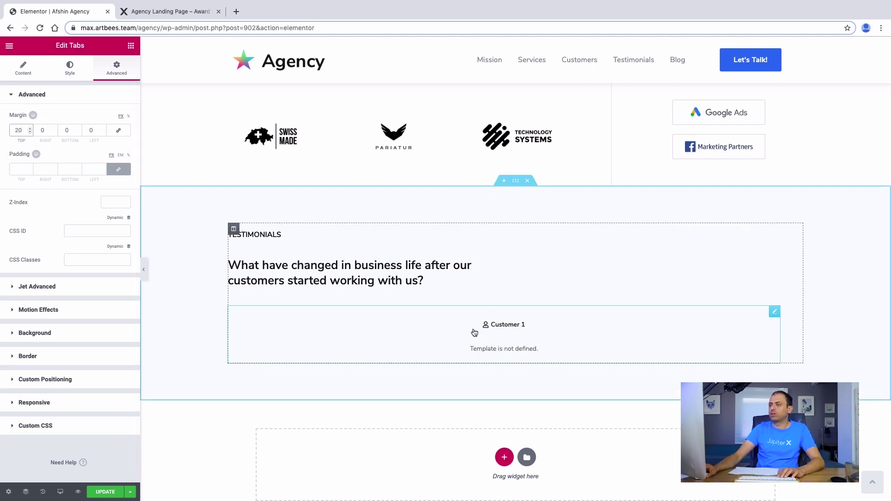
Position the tab items' icon at the top and set its normal-state size to 20 px in the Tabs Control Item styles
{"action": "left_click", "coordinate": [79, 69]}
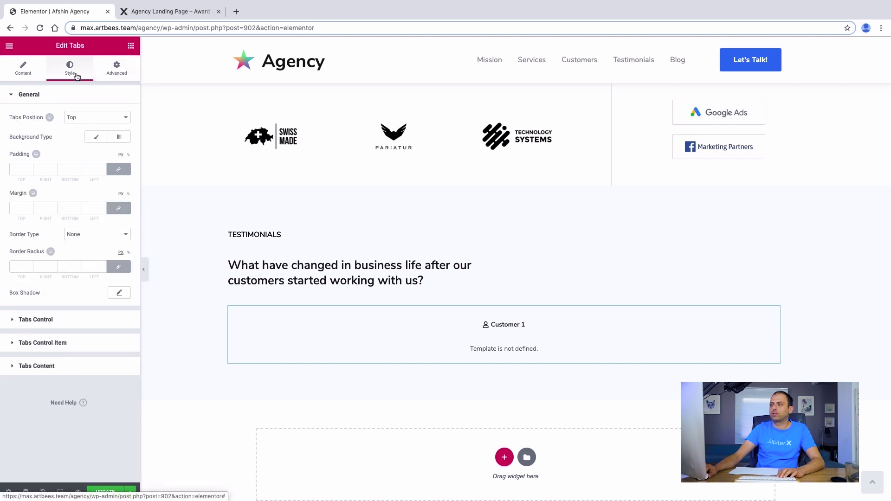
{"action": "scroll", "coordinate": [70, 277], "scroll_direction": "down", "scroll_amount": 2}
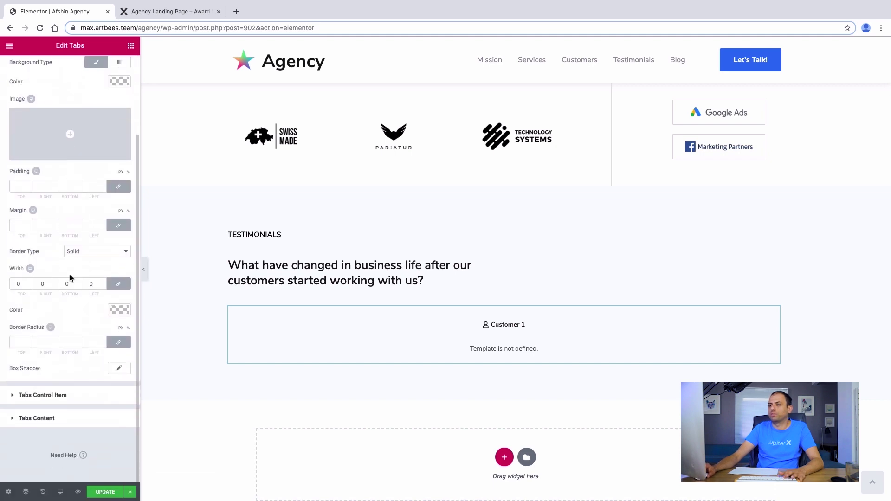
{"action": "left_click", "coordinate": [66, 395]}
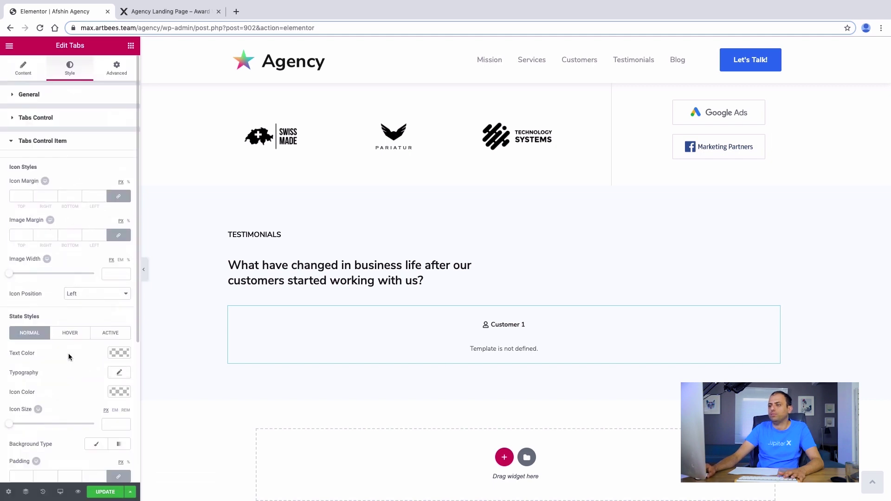
{"action": "left_click", "coordinate": [92, 284]}
{"action": "left_click", "coordinate": [89, 289]}
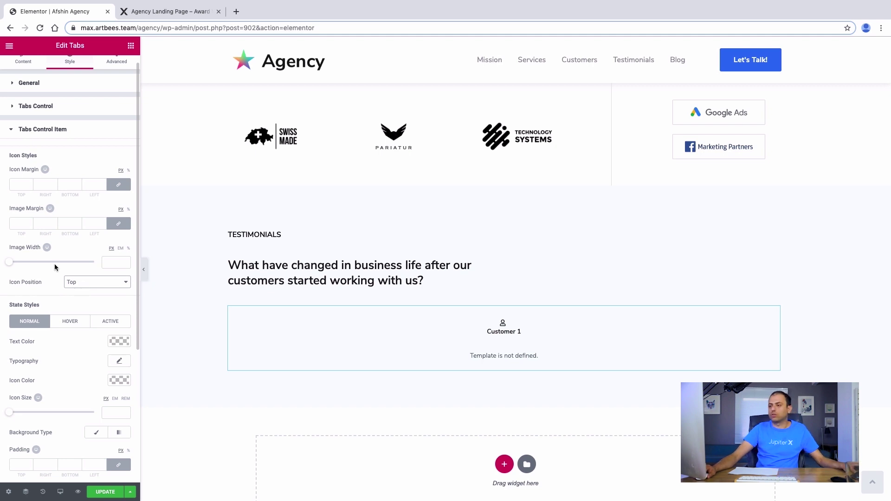
{"action": "left_click", "coordinate": [125, 413]}
{"action": "type", "text": "19"}
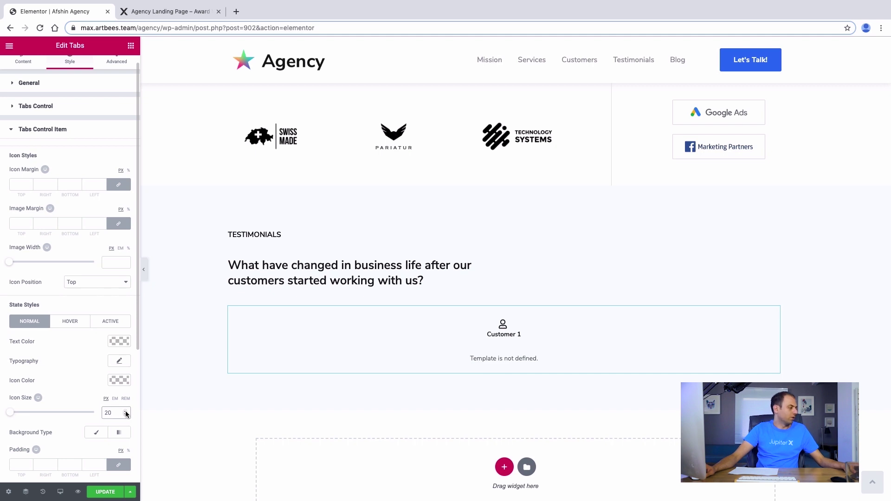
Set the tab items' normal-state text size to 12 px and text colour to the grey #a8a8a8
{"action": "left_click", "coordinate": [116, 366]}
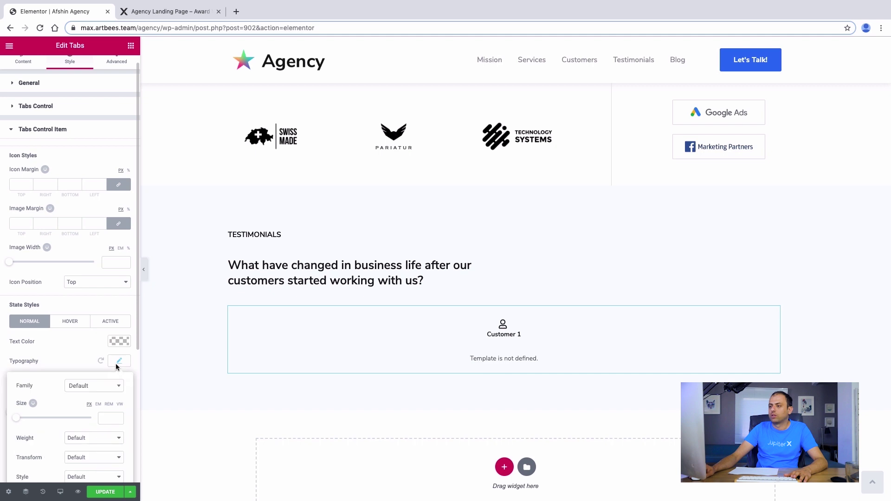
{"action": "left_click", "coordinate": [118, 421]}
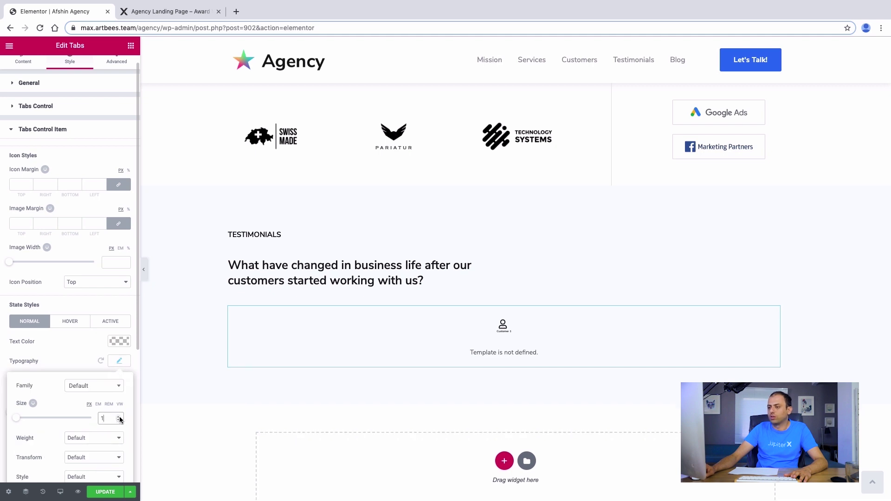
{"action": "left_click", "coordinate": [120, 419]}
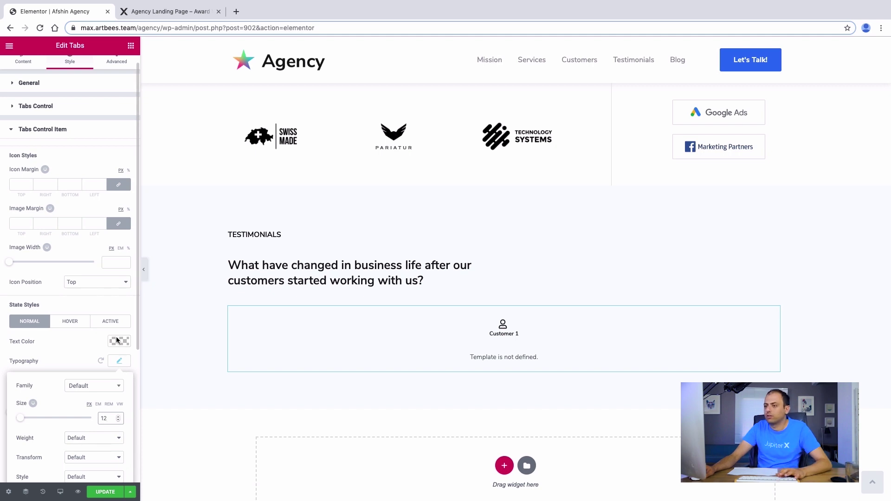
{"action": "left_click", "coordinate": [100, 346]}
{"action": "left_click", "coordinate": [119, 342]}
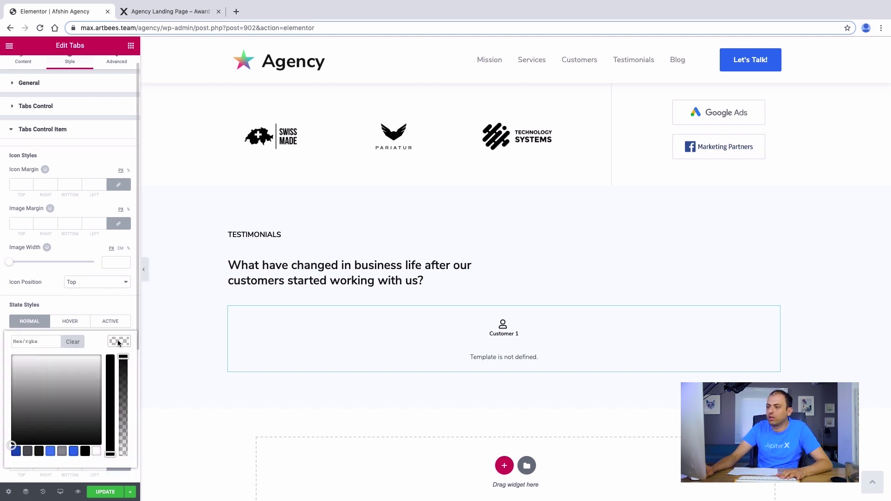
{"action": "mouse_move", "coordinate": [40, 395]}
{"action": "left_mouse_down"}
{"action": "mouse_move", "coordinate": [3, 374]}
{"action": "mouse_move", "coordinate": [2, 387]}
{"action": "left_mouse_up"}
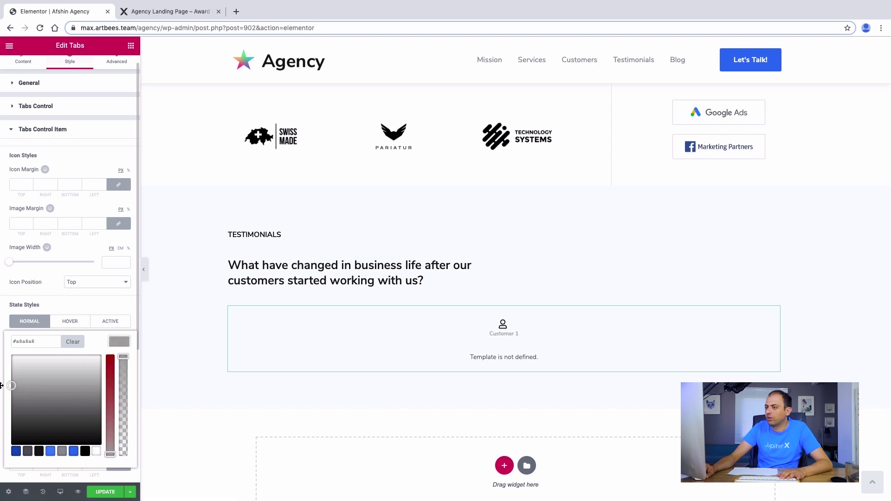
Set the tab items' hover text colour to the dark grey #474747 and copy its hex code
{"action": "left_click", "coordinate": [72, 325]}
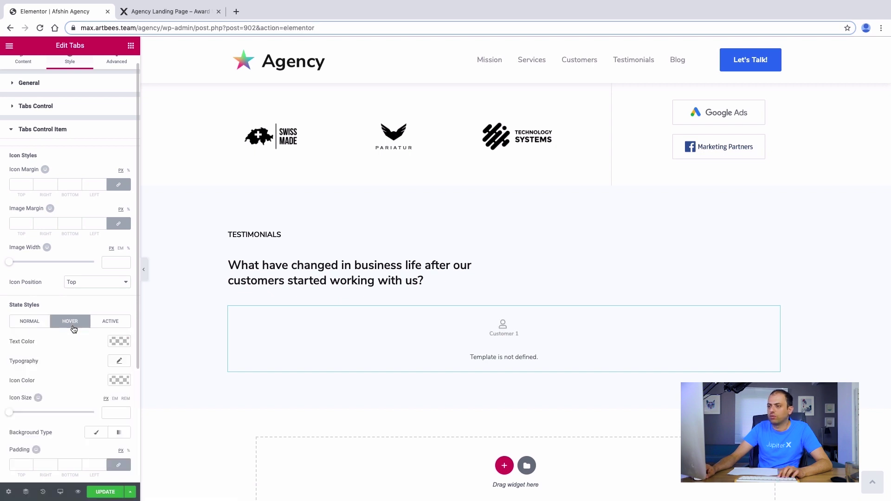
{"action": "left_click", "coordinate": [118, 342]}
{"action": "mouse_move", "coordinate": [43, 382]}
{"action": "left_mouse_down"}
{"action": "mouse_move", "coordinate": [18, 396]}
{"action": "mouse_move", "coordinate": [10, 424]}
{"action": "left_mouse_up"}
{"action": "left_click", "coordinate": [127, 347]}
{"action": "left_click", "coordinate": [124, 346]}
{"action": "left_click_drag", "start_coordinate": [32, 344], "coordinate": [3, 346]}
{"action": "key", "text": "ctrl+c"}
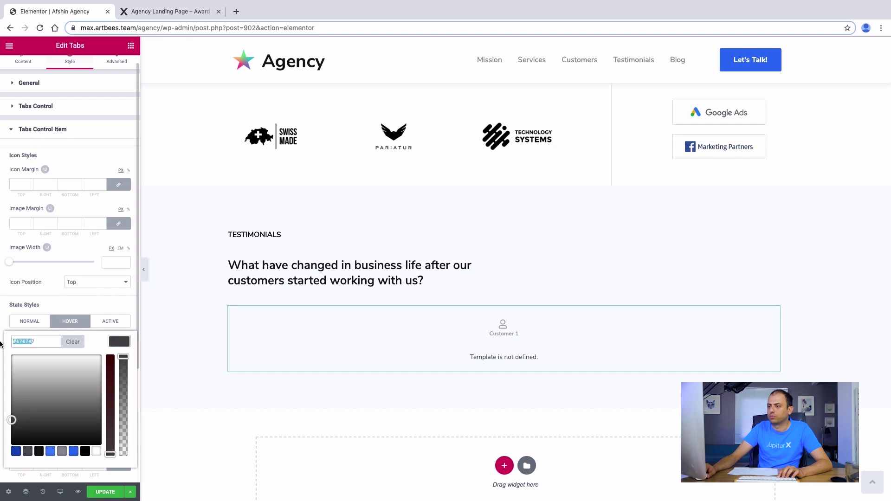
{"action": "left_click", "coordinate": [3, 346]}
{"action": "left_click", "coordinate": [113, 345]}
{"action": "left_click", "coordinate": [86, 308]}
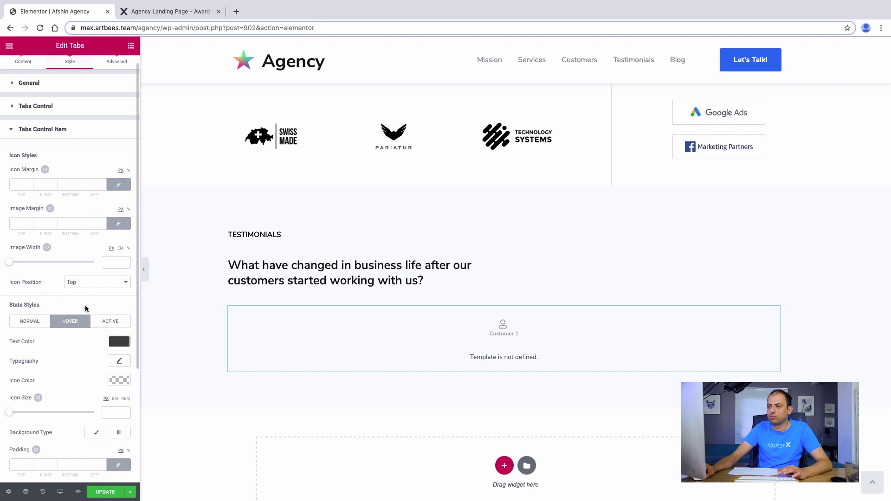
Apply the copied #474747 colour to the tab items' hover icon
{"action": "left_click", "coordinate": [119, 380]}
{"action": "left_click", "coordinate": [37, 380]}
{"action": "key", "text": "ctrl+v"}
{"action": "left_click", "coordinate": [86, 365]}
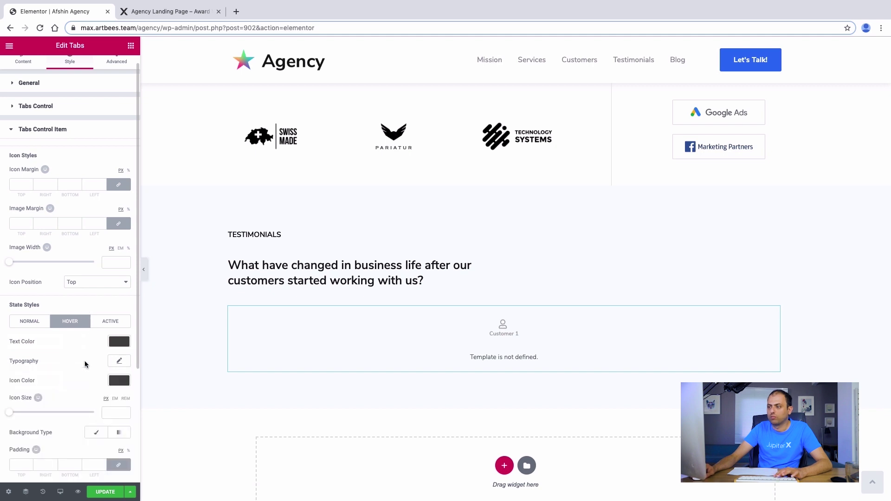
Use the same #474747 colour for the tab items' active-state text and icon
{"action": "left_click", "coordinate": [124, 325]}
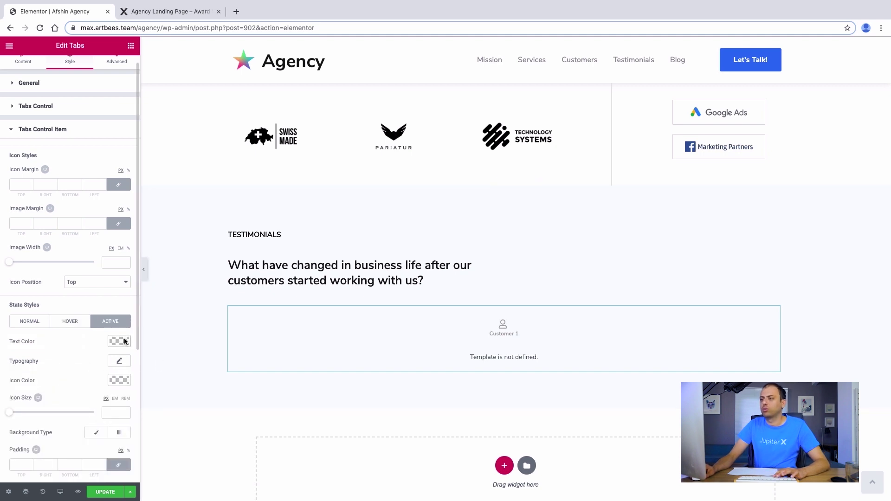
{"action": "left_click", "coordinate": [119, 342]}
{"action": "left_click", "coordinate": [42, 342]}
{"action": "key", "text": "ctrl+v"}
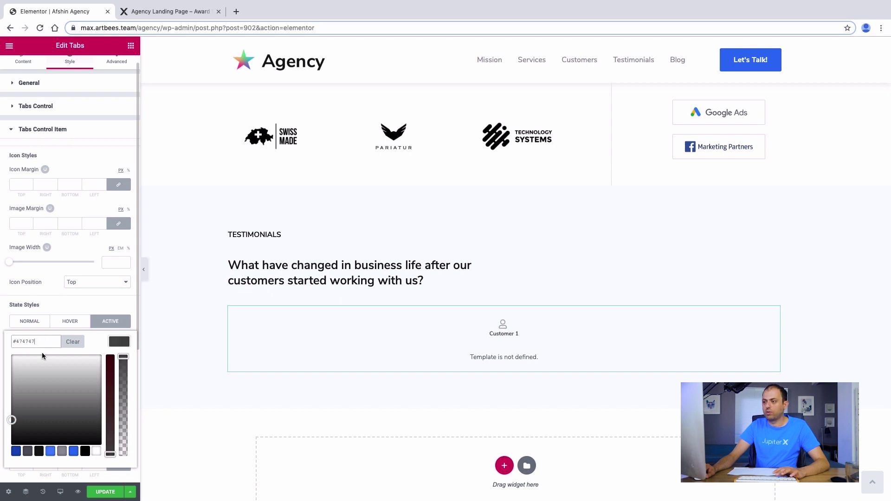
{"action": "left_click", "coordinate": [352, 338]}
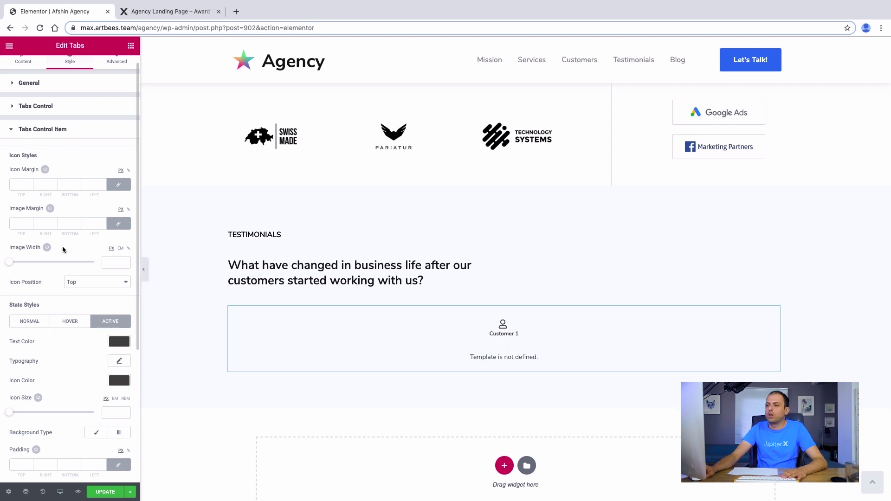
Duplicate the Customer 1 tab item twice in the Tabs widget's items
{"action": "left_click", "coordinate": [21, 67]}
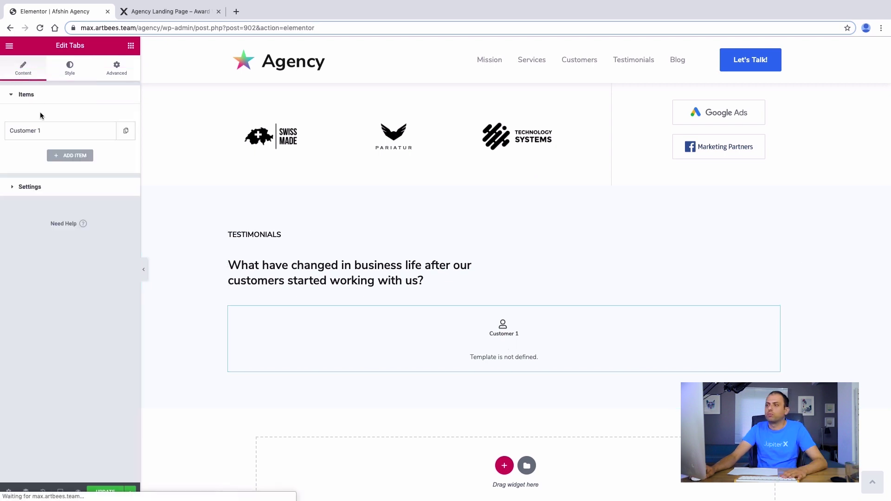
{"action": "left_click", "coordinate": [107, 130]}
{"action": "left_click", "coordinate": [126, 131]}
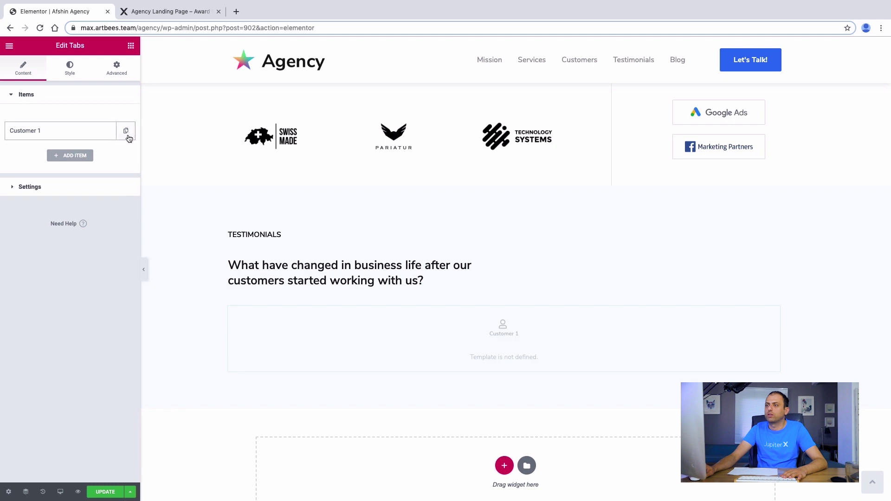
{"action": "left_click", "coordinate": [128, 136]}
{"action": "left_click", "coordinate": [110, 158]}
Relabel the second tab item Customer 2 and the third tab item Customer 3
{"action": "left_click", "coordinate": [62, 158]}
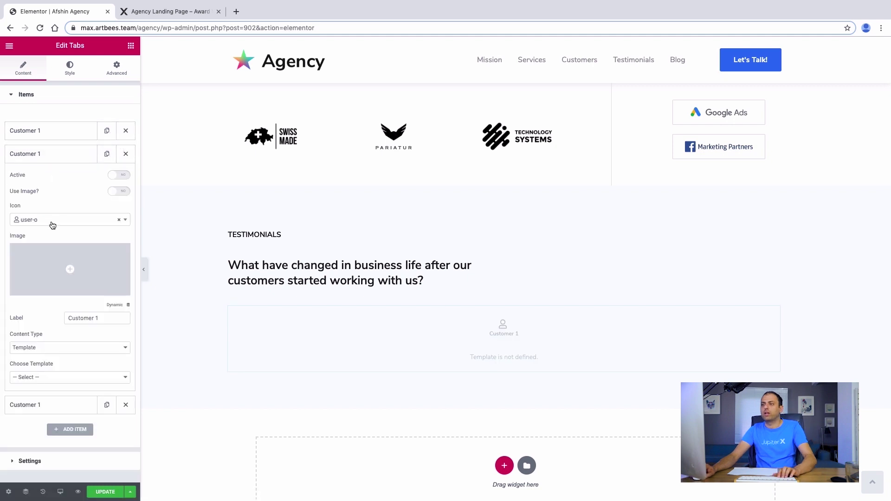
{"action": "left_click", "coordinate": [101, 322]}
{"action": "key", "text": "BackSpace"}
{"action": "type", "text": "2"}
{"action": "left_click", "coordinate": [50, 154]}
{"action": "left_click", "coordinate": [50, 177]}
{"action": "left_click", "coordinate": [101, 341]}
{"action": "key", "text": "BackSpace"}
{"action": "type", "text": "3"}
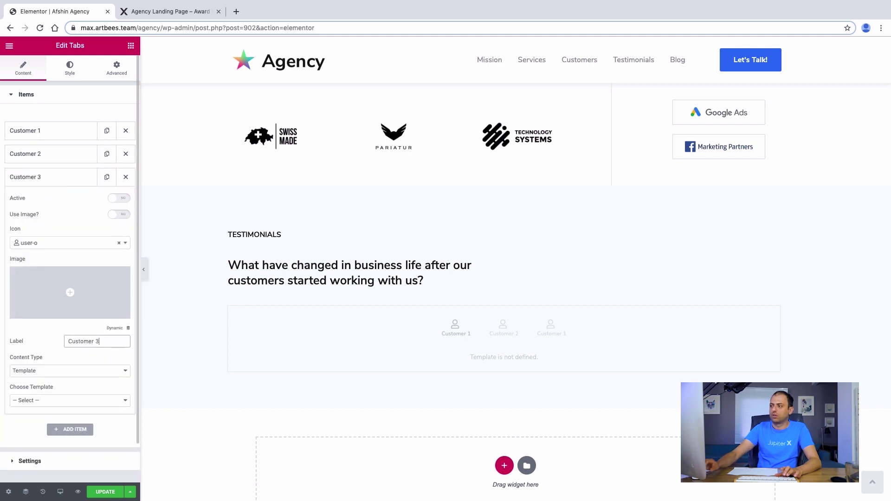
Save the page with the three customer tabs and select the Customer 1 tab in the preview
{"action": "scroll", "coordinate": [95, 343], "scroll_direction": "down", "scroll_amount": 1}
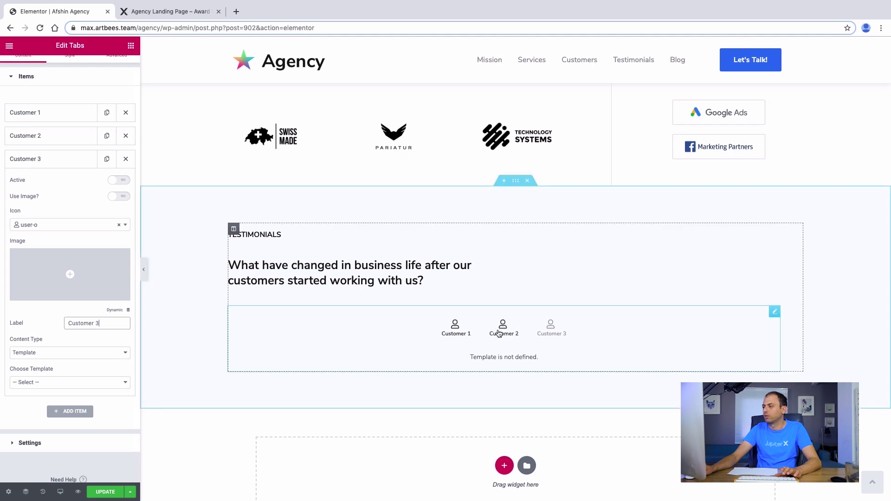
{"action": "left_click", "coordinate": [105, 491]}
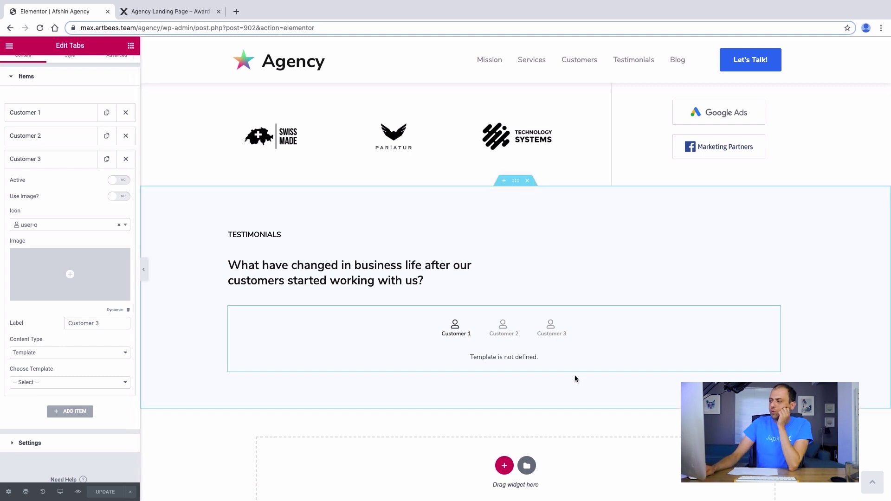
{"action": "left_click", "coordinate": [451, 329]}
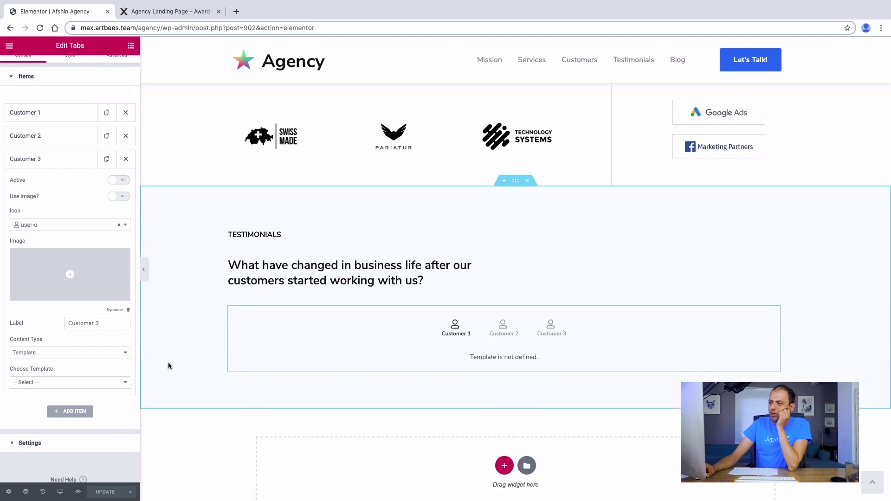
Assign the Testimonial-1 (section) template to the Customer 3 tab and preview its content
{"action": "left_click", "coordinate": [73, 382]}
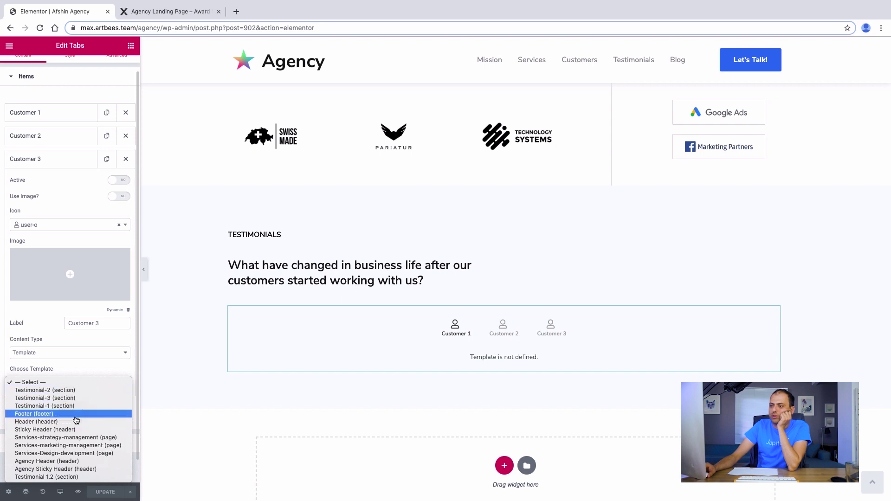
{"action": "left_click", "coordinate": [52, 406]}
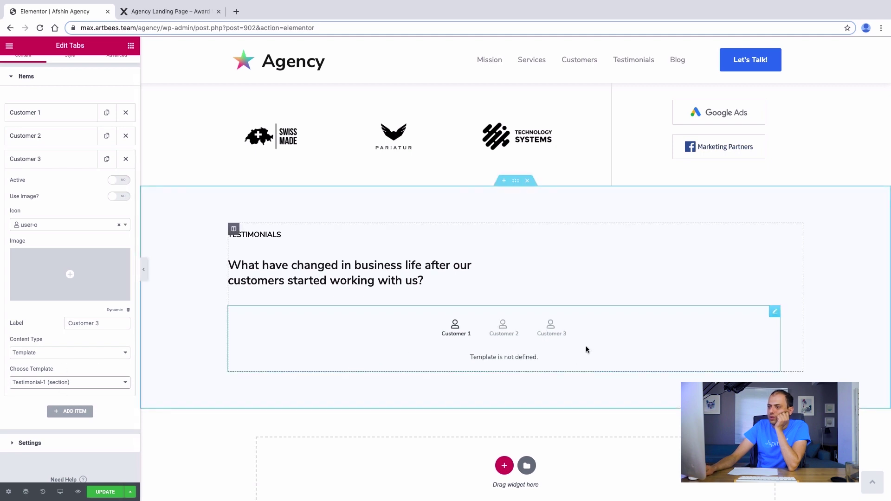
{"action": "left_click", "coordinate": [563, 339]}
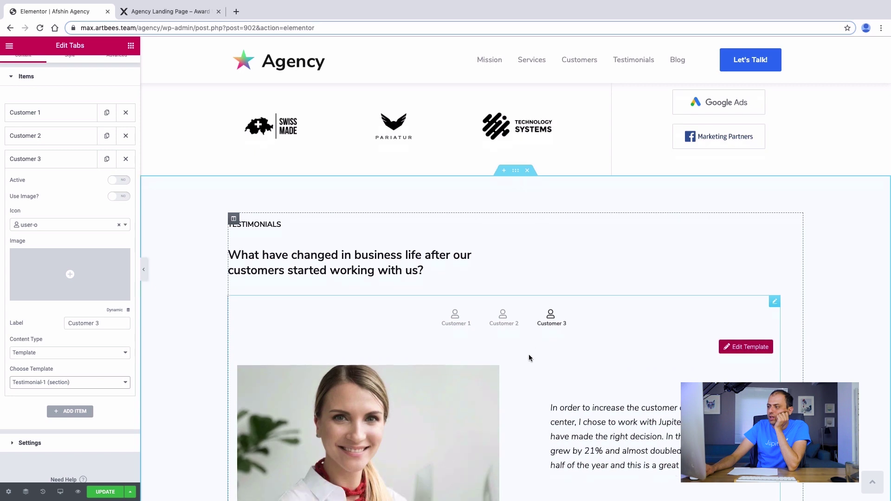
{"action": "scroll", "coordinate": [528, 355], "scroll_direction": "down", "scroll_amount": 4}
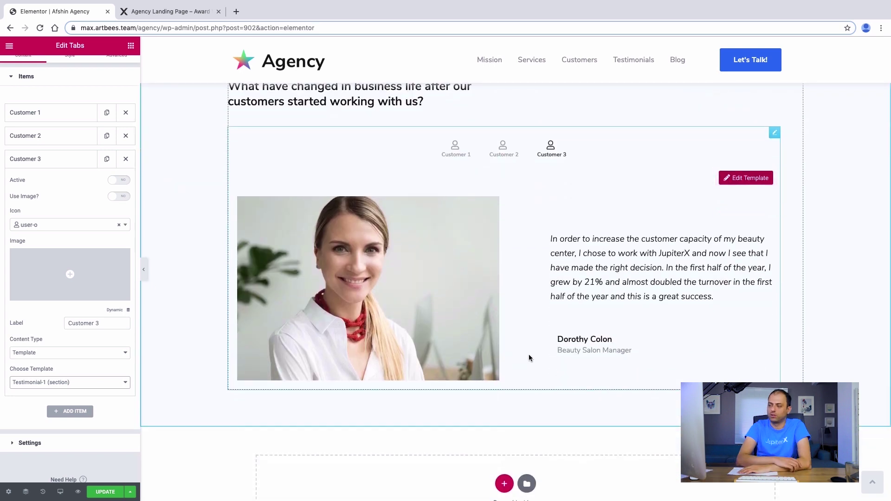
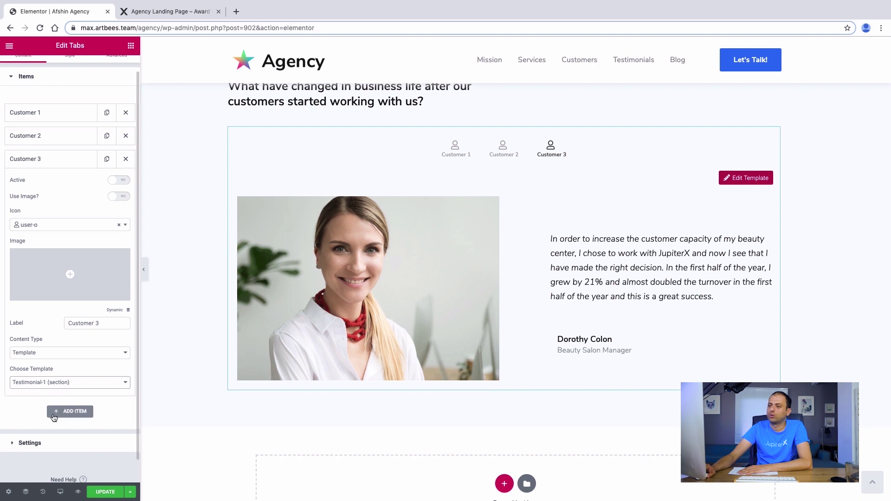
Switch the Customer 3 tab's template to Testimonial-3 (section) and preview its content
{"action": "left_click", "coordinate": [54, 382]}
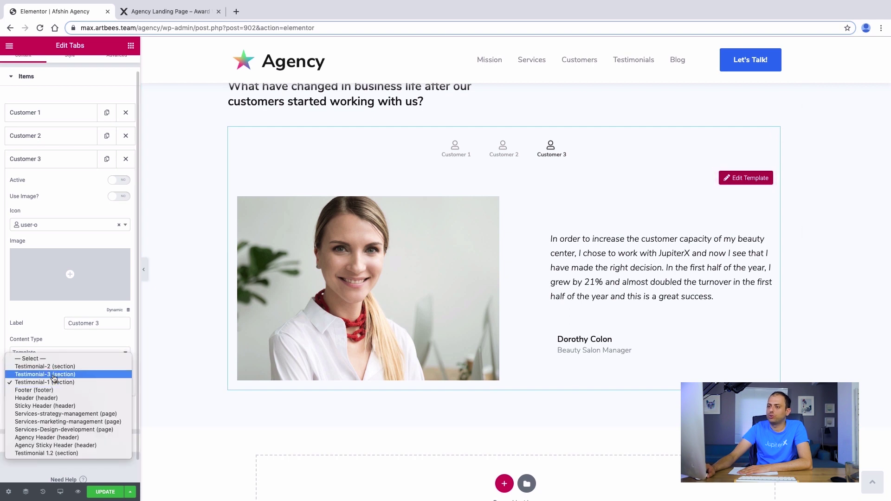
{"action": "left_click", "coordinate": [33, 374]}
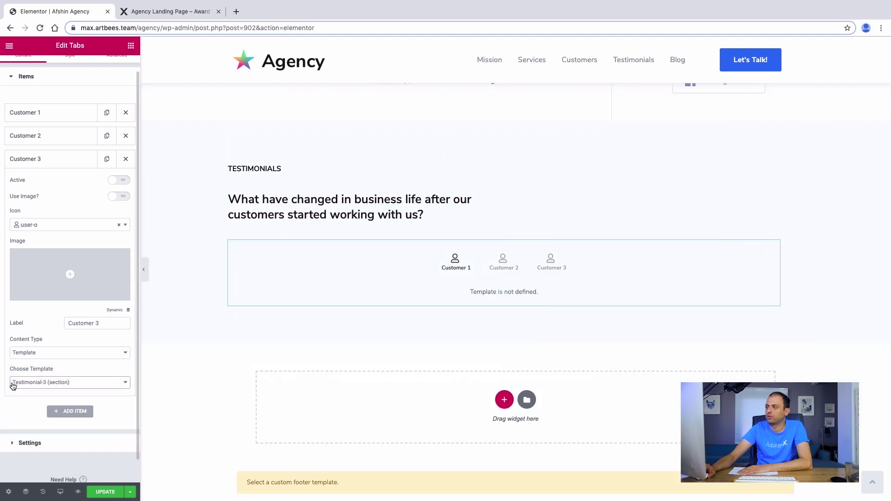
{"action": "left_click", "coordinate": [552, 260]}
{"action": "scroll", "coordinate": [510, 274], "scroll_direction": "down", "scroll_amount": 2}
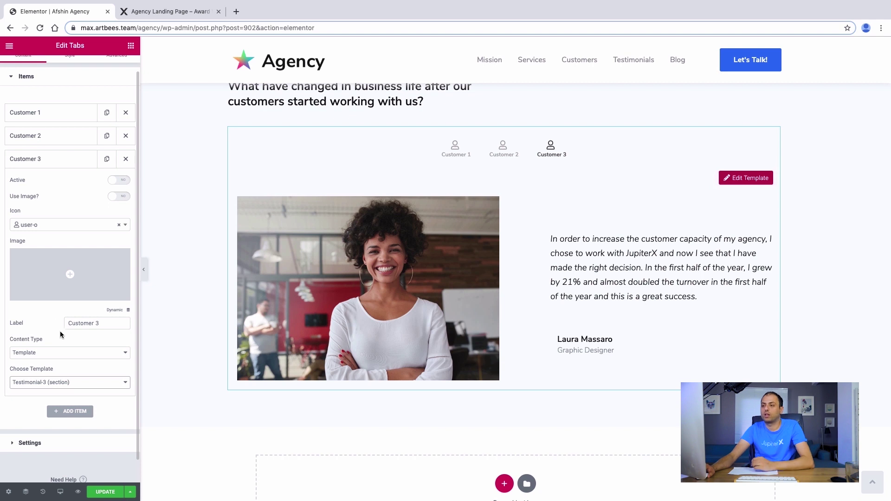
Set the Customer 3 tab's template back to Testimonial-1 (section) and display that tab on the page
{"action": "left_click", "coordinate": [67, 352]}
{"action": "left_click", "coordinate": [66, 382]}
{"action": "left_click", "coordinate": [65, 382]}
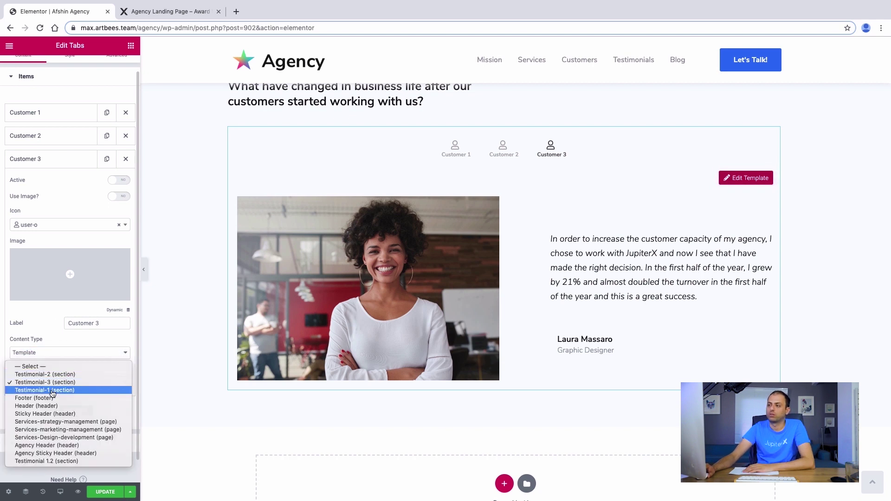
{"action": "left_click", "coordinate": [52, 391]}
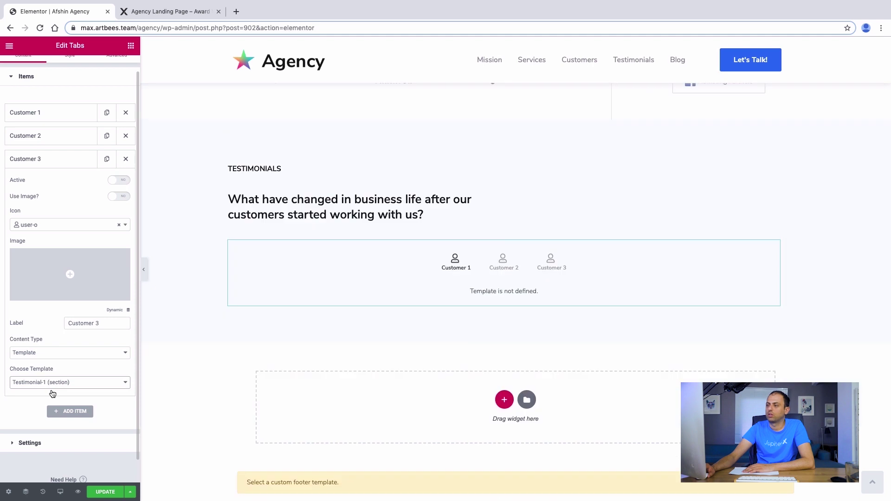
{"action": "left_click", "coordinate": [557, 264]}
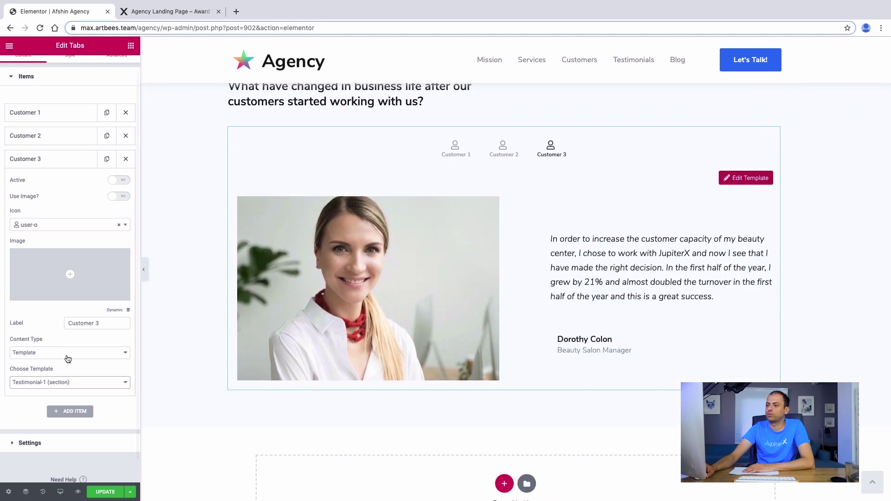
Save the landing page, exit the editor to the WordPress dashboard and open the Saved Templates list
{"action": "left_click", "coordinate": [103, 492]}
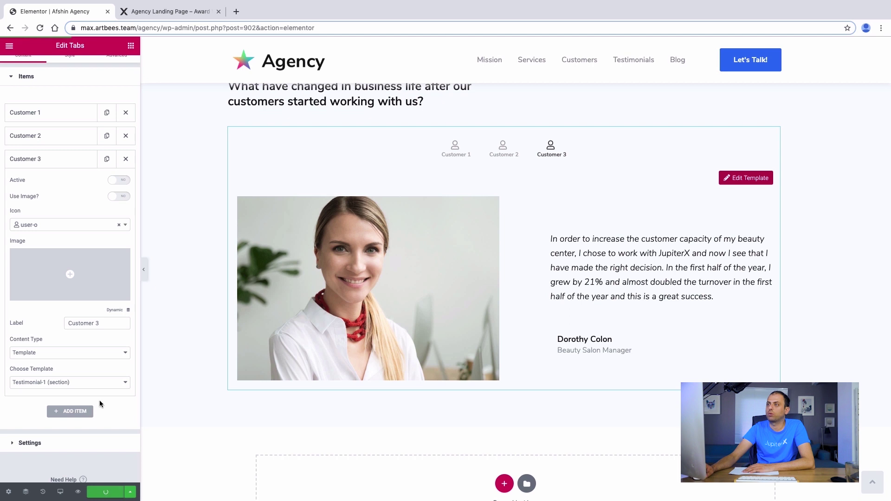
{"action": "left_click", "coordinate": [10, 46]}
{"action": "left_click", "coordinate": [36, 329]}
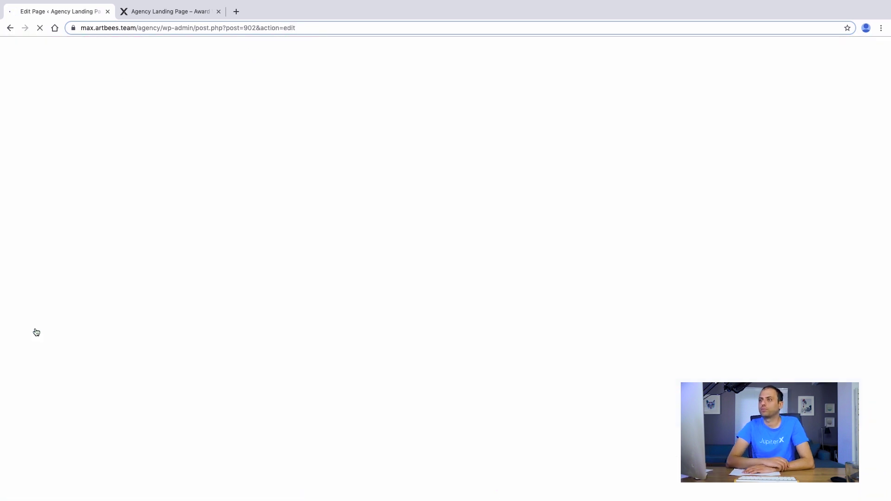
{"action": "mouse_move", "coordinate": [32, 234]}
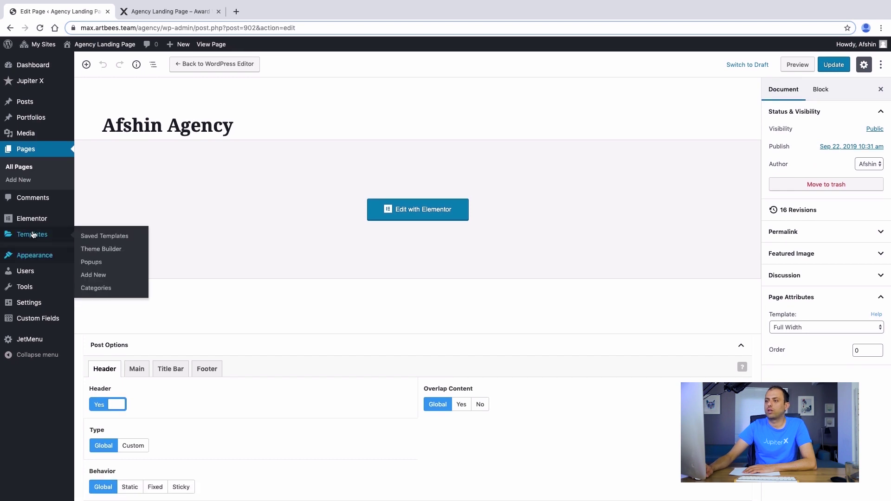
{"action": "left_click", "coordinate": [116, 237]}
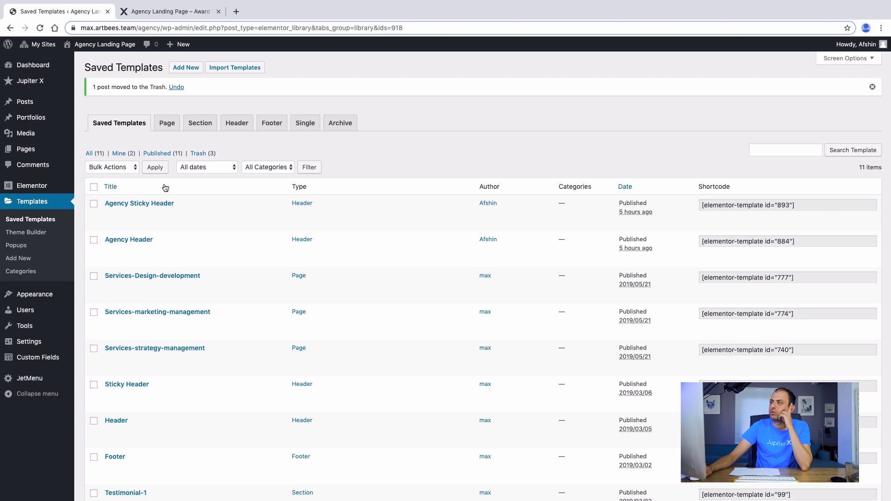
Review the saved templates of type Section and return to the full template list
{"action": "left_click", "coordinate": [200, 122]}
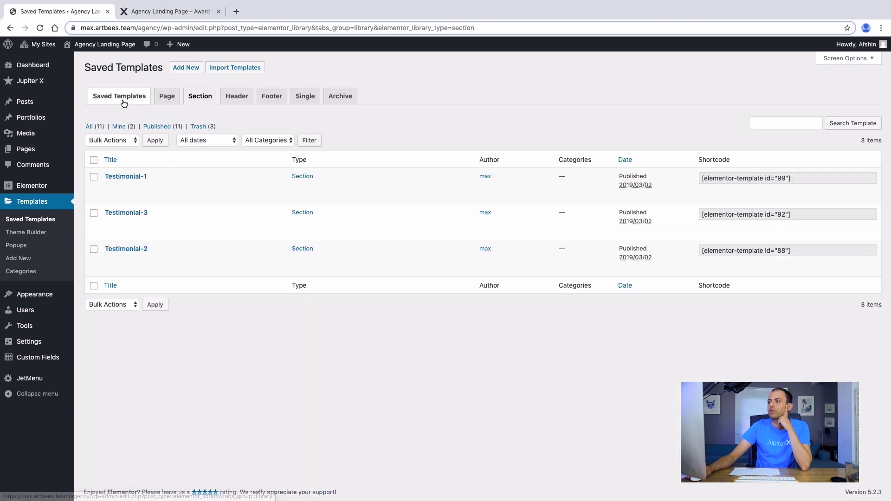
{"action": "mouse_move", "coordinate": [245, 199]}
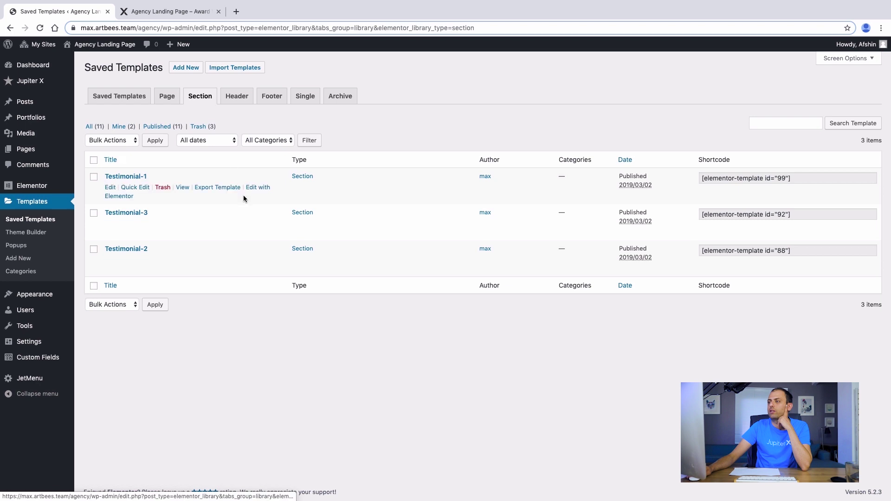
{"action": "left_click", "coordinate": [116, 104]}
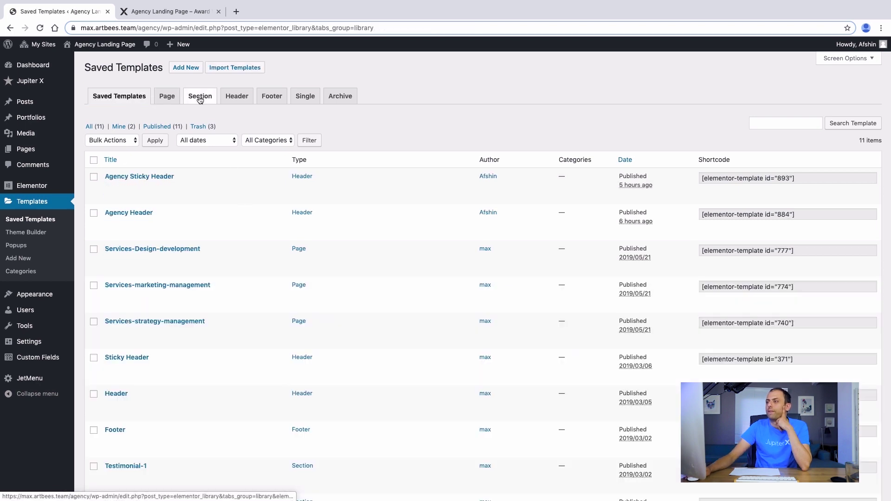
Create a new template of type Section named "Testimonial 1.2"
{"action": "left_click", "coordinate": [187, 71]}
{"action": "left_click", "coordinate": [527, 253]}
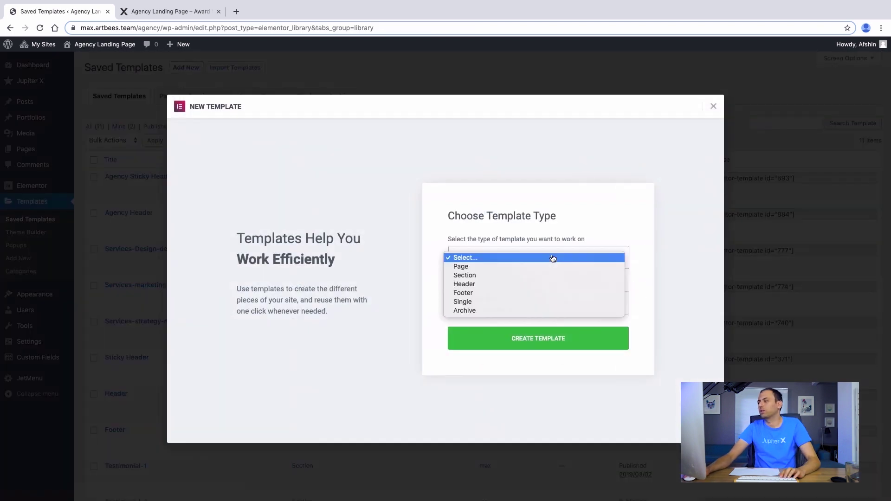
{"action": "left_click", "coordinate": [513, 279]}
{"action": "left_click", "coordinate": [489, 299]}
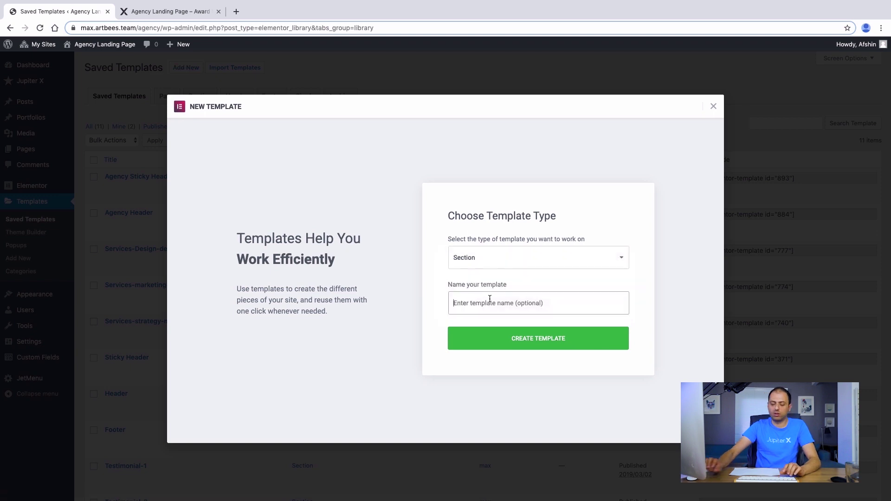
{"action": "type", "text": "Test"}
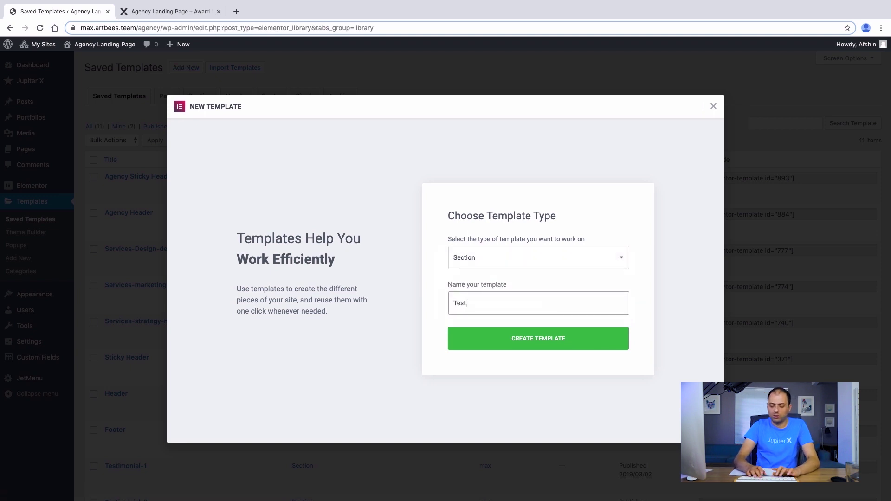
{"action": "type", "text": "imonial 1.2"}
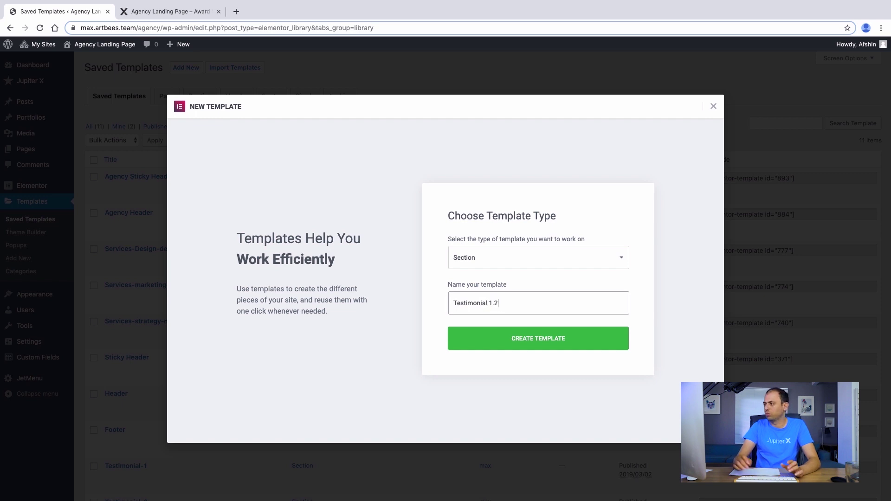
{"action": "left_click", "coordinate": [538, 343]}
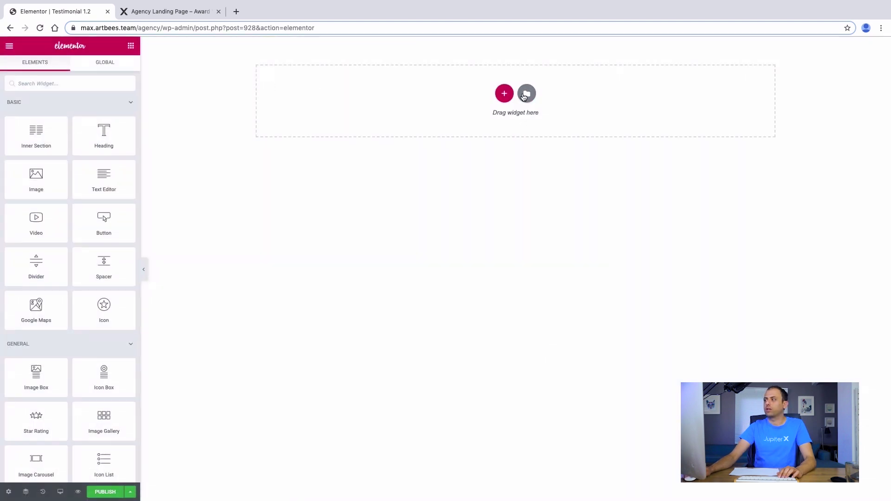
Add a section with two equal columns to the empty template
{"action": "left_click", "coordinate": [526, 96]}
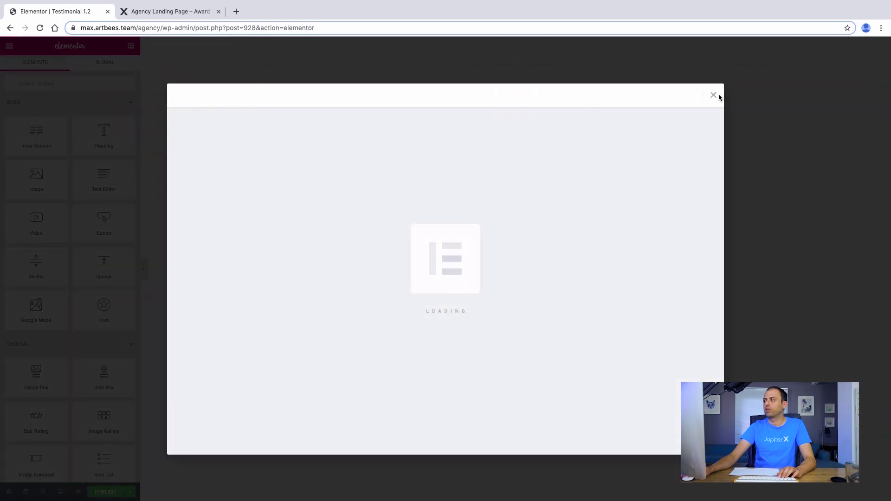
{"action": "left_click", "coordinate": [715, 96]}
{"action": "left_click", "coordinate": [504, 93]}
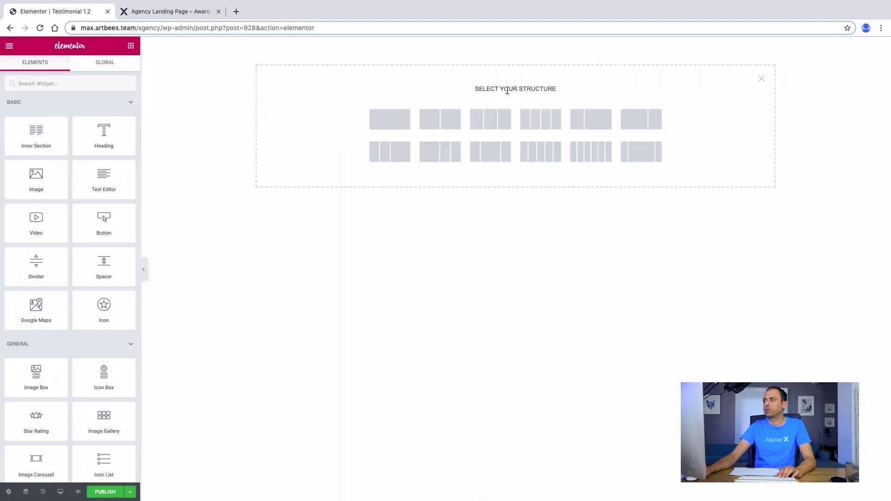
{"action": "left_click", "coordinate": [439, 120]}
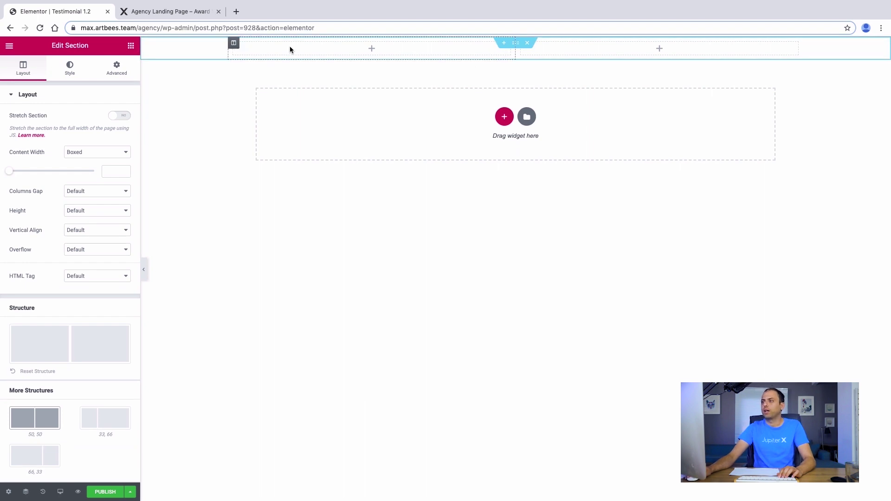
Find the Image widget and place it in the first column of the new section
{"action": "left_click", "coordinate": [131, 45]}
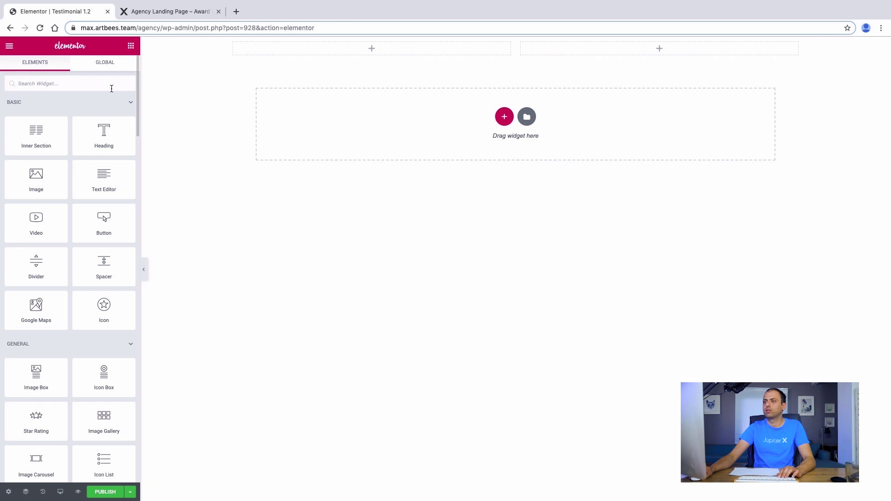
{"action": "left_click", "coordinate": [112, 87]}
{"action": "type", "text": "ima"}
{"action": "left_click_drag", "start_coordinate": [92, 319], "coordinate": [341, 48]}
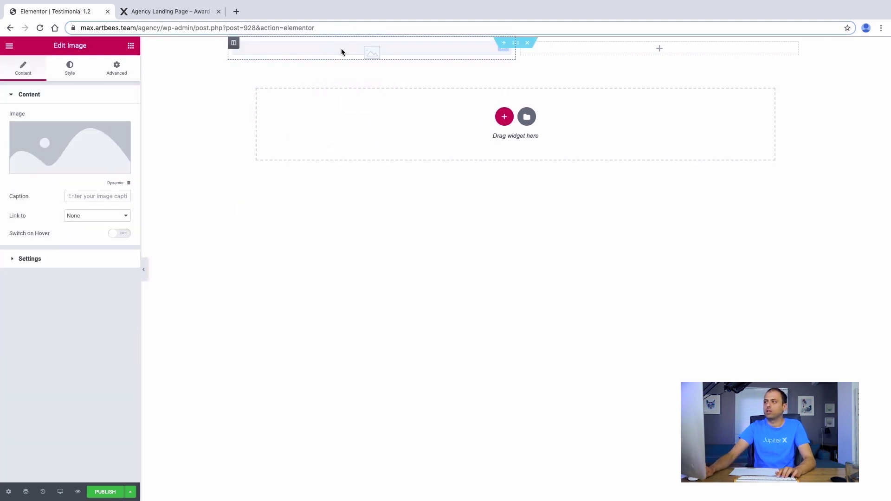
Set the widget's image to the media library photo of the blonde woman in a white shirt and red necklace
{"action": "left_click", "coordinate": [147, 15]}
{"action": "left_click", "coordinate": [82, 11]}
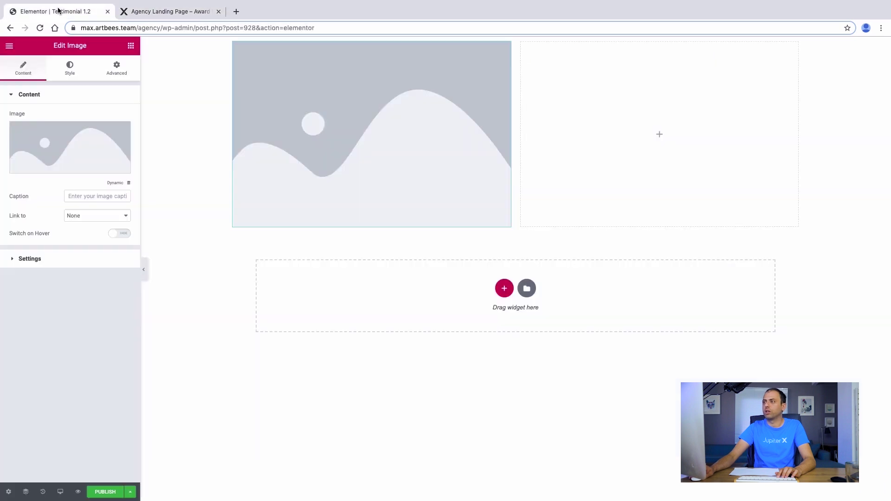
{"action": "left_click", "coordinate": [115, 130]}
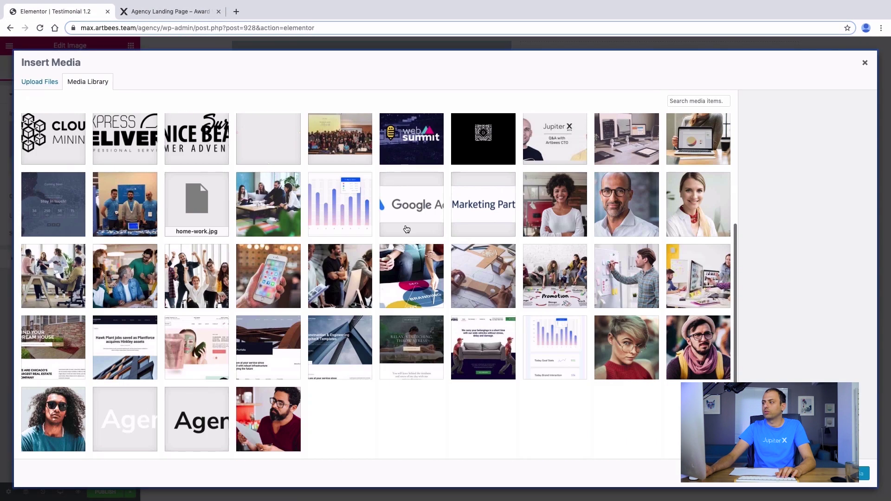
{"action": "left_click", "coordinate": [698, 204]}
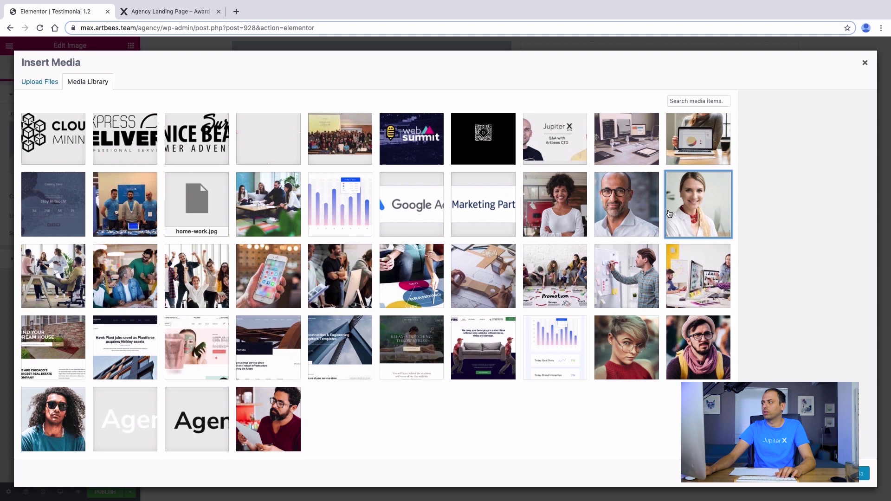
{"action": "left_click", "coordinate": [844, 478]}
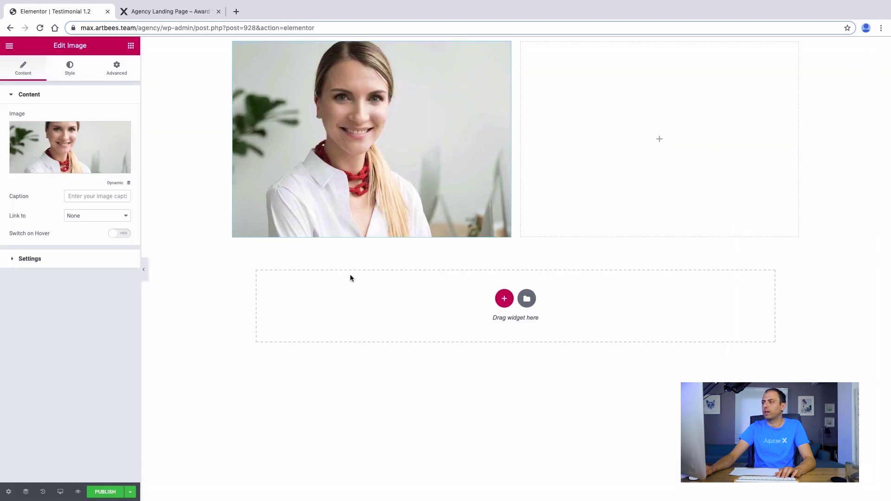
Compare the template with the Customer 1 testimonial on the reference landing page and bring the widget list back up in the editor
{"action": "left_click", "coordinate": [171, 14]}
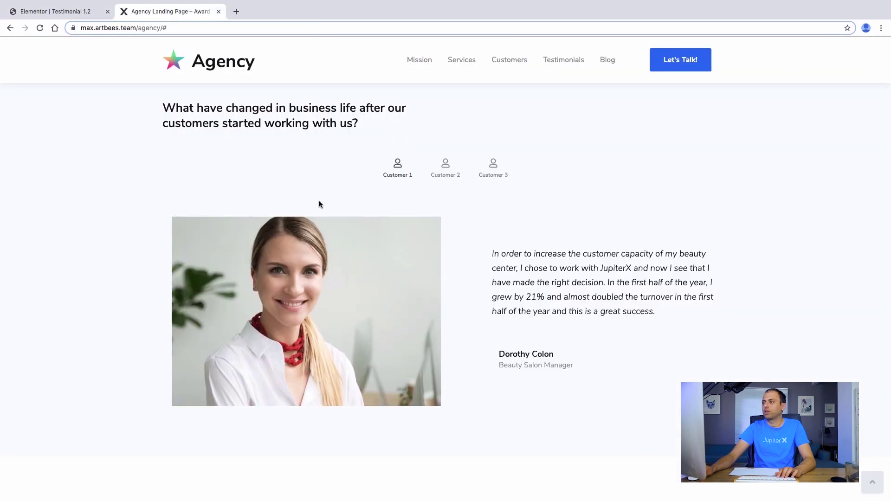
{"action": "left_click", "coordinate": [42, 16]}
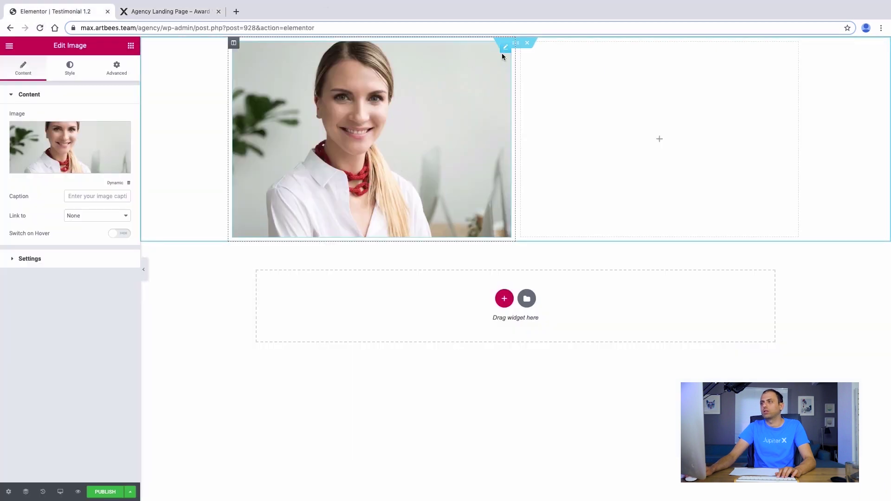
{"action": "left_click", "coordinate": [211, 11]}
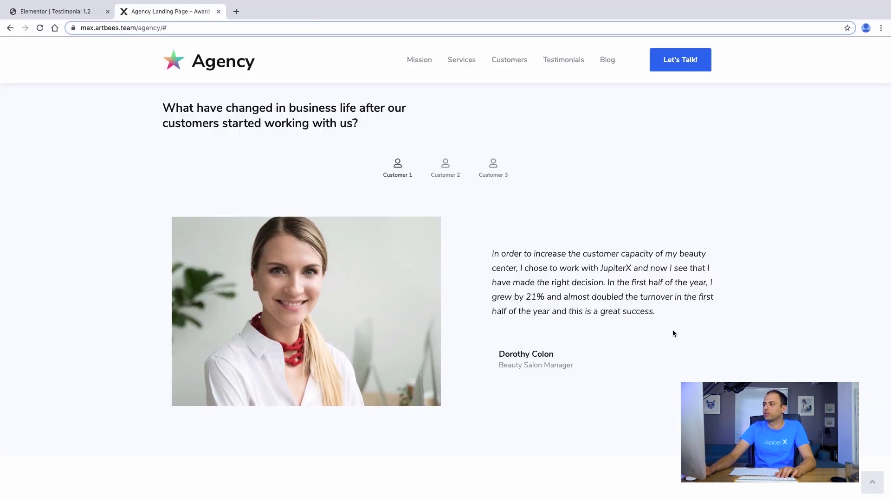
{"action": "left_click", "coordinate": [80, 19]}
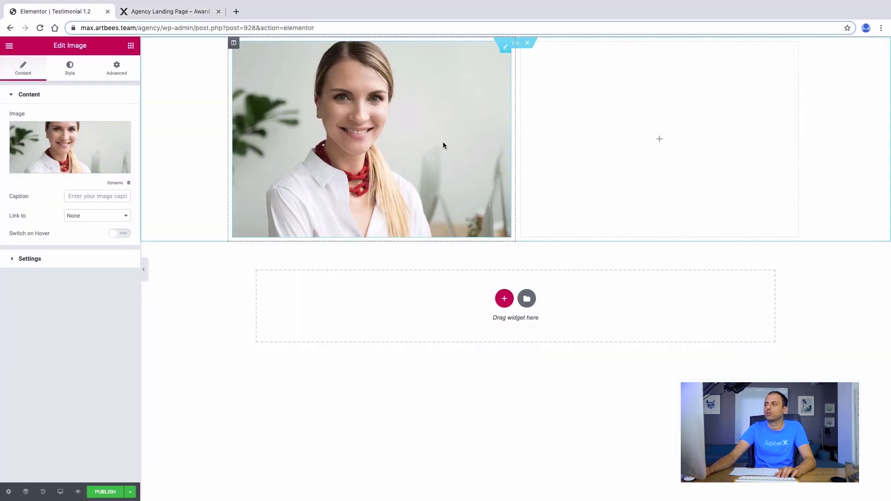
{"action": "left_click", "coordinate": [131, 46]}
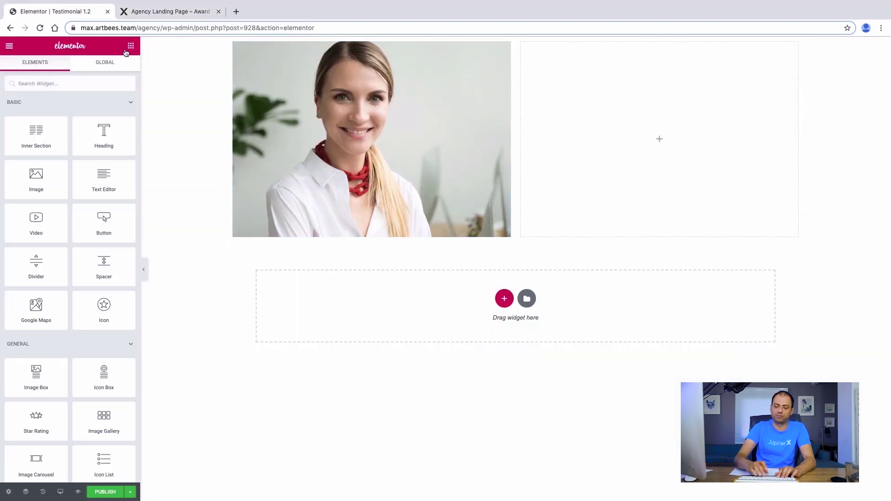
Find the JX Heading widget and add it to the empty column beside the portrait photo
{"action": "type", "text": "te"}
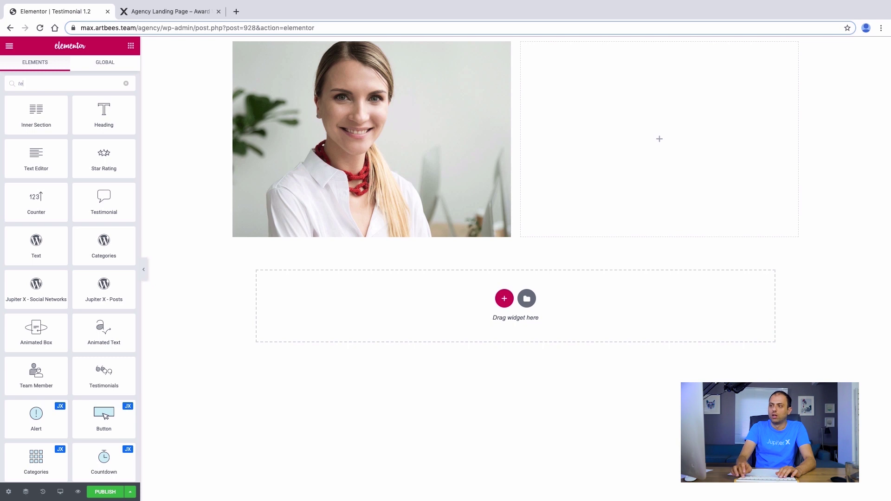
{"action": "key", "text": "BackSpace"}
{"action": "key", "text": "BackSpace"}
{"action": "type", "text": "head"}
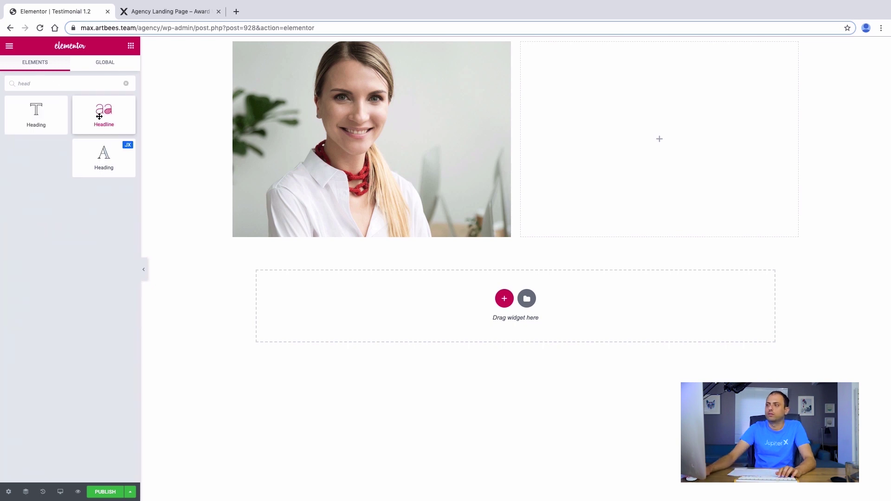
{"action": "left_click_drag", "start_coordinate": [103, 157], "coordinate": [639, 141]}
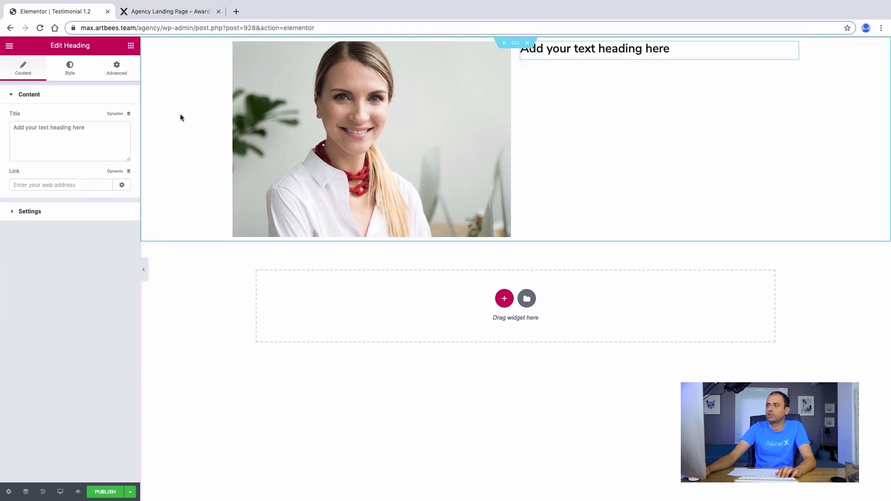
Find the Text Editor widget and add it below the heading in the column beside the photo
{"action": "left_click", "coordinate": [131, 45]}
{"action": "type", "text": "te"}
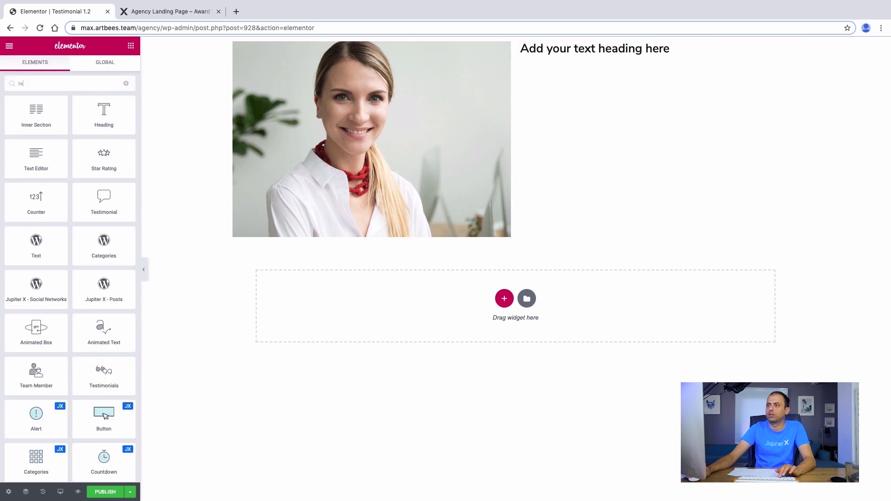
{"action": "type", "text": "x"}
{"action": "left_click_drag", "start_coordinate": [104, 110], "coordinate": [599, 74]}
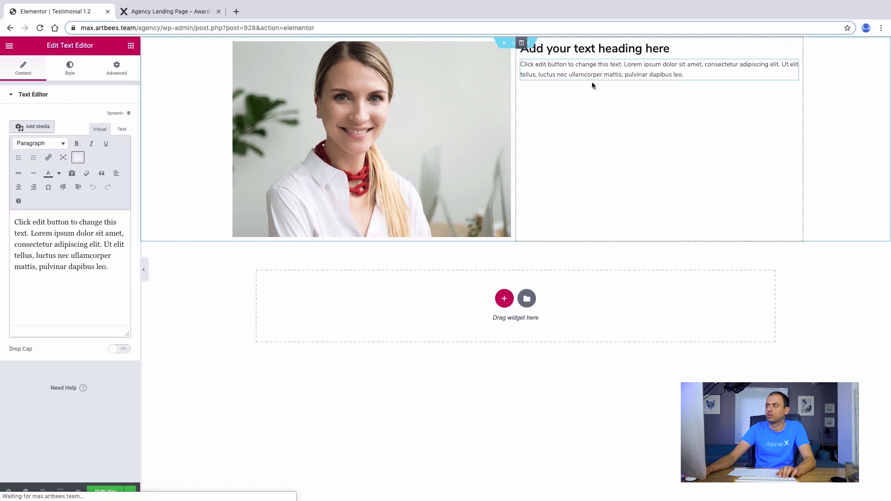
Switch to the Agency Landing Page and copy the beauty center client's testimonial paragraph
{"action": "left_click", "coordinate": [140, 13]}
{"action": "left_click_drag", "start_coordinate": [664, 307], "coordinate": [482, 256]}
{"action": "key", "text": "super+c"}
{"action": "right_click", "coordinate": [523, 275]}
Return to the Testimonial 1.2 page and delete the heading widget above the text
{"action": "left_click", "coordinate": [609, 45]}
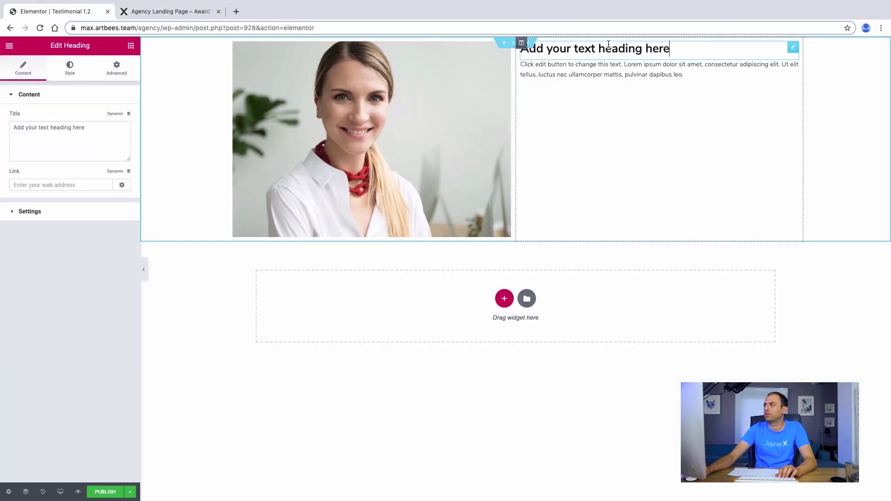
{"action": "right_click", "coordinate": [795, 46]}
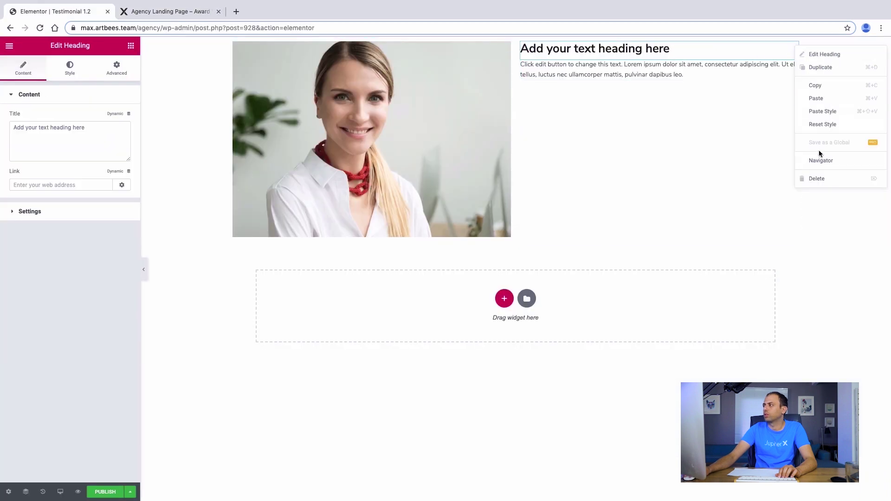
{"action": "left_click", "coordinate": [809, 177]}
Replace the Text Editor widget's placeholder text with the copied testimonial paragraph
{"action": "left_click", "coordinate": [701, 57]}
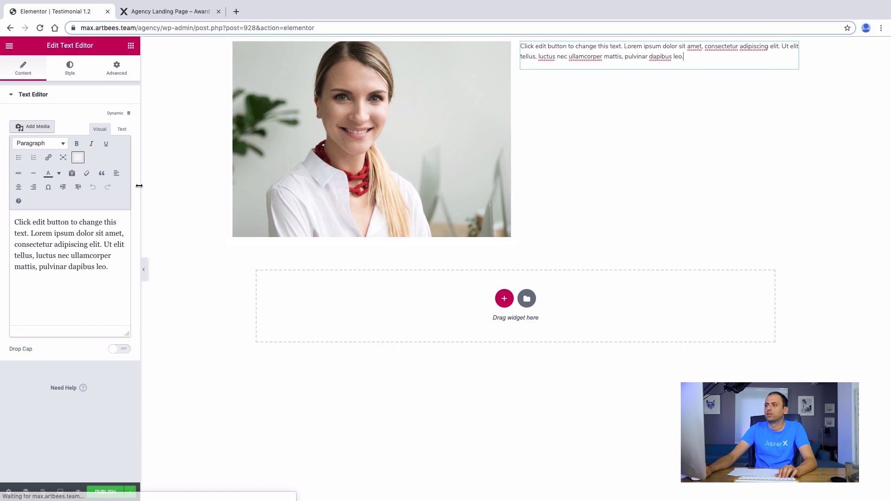
{"action": "left_click_drag", "start_coordinate": [106, 266], "coordinate": [15, 222]}
{"action": "right_click", "coordinate": [56, 251]}
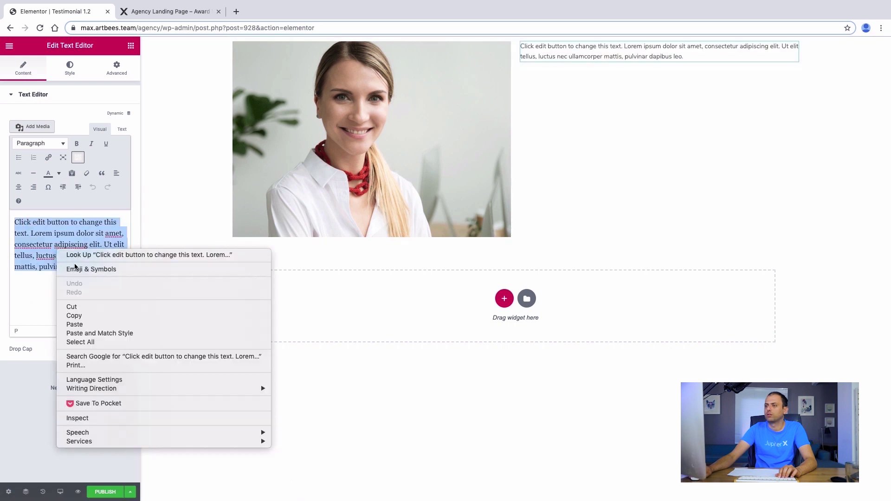
{"action": "left_click", "coordinate": [88, 324]}
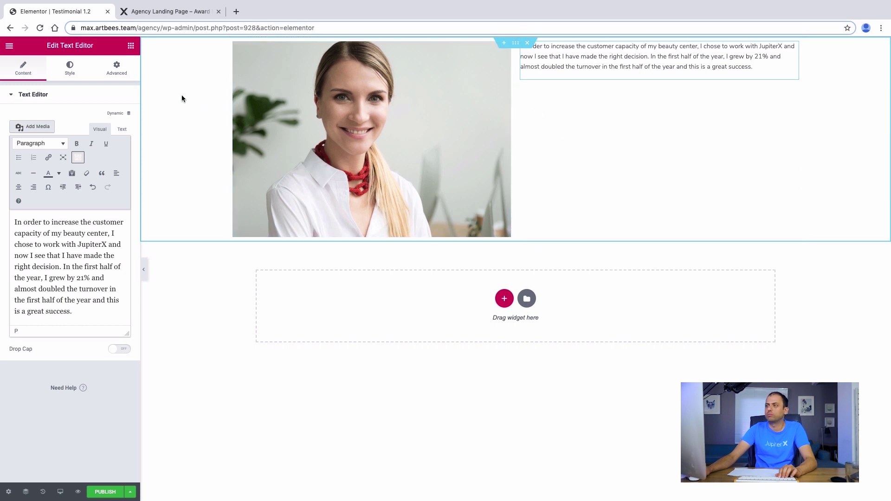
Add an Icon Box widget below the testimonial text and set its icon position to Left
{"action": "left_click", "coordinate": [130, 46]}
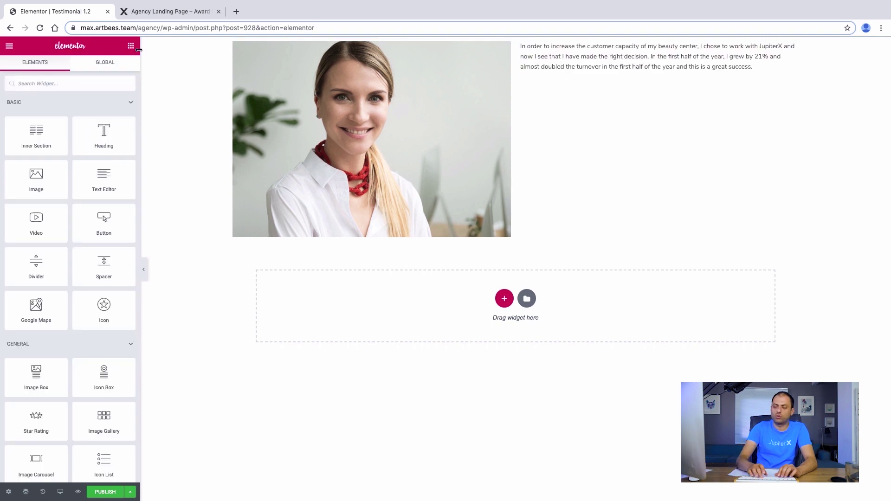
{"action": "type", "text": "icon"}
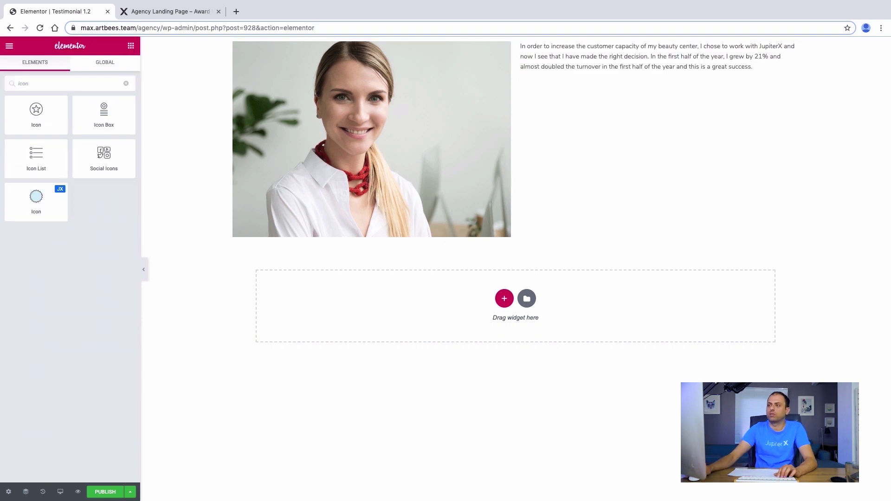
{"action": "left_click_drag", "start_coordinate": [104, 113], "coordinate": [612, 82]}
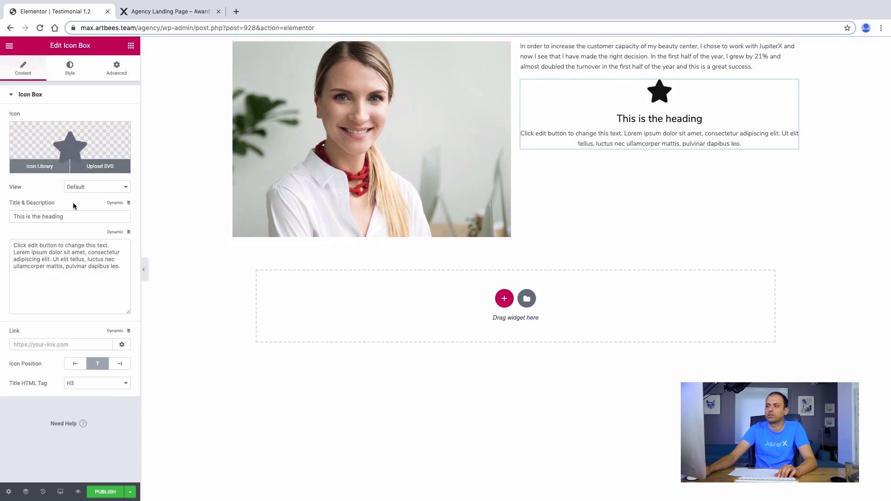
{"action": "left_click", "coordinate": [77, 365]}
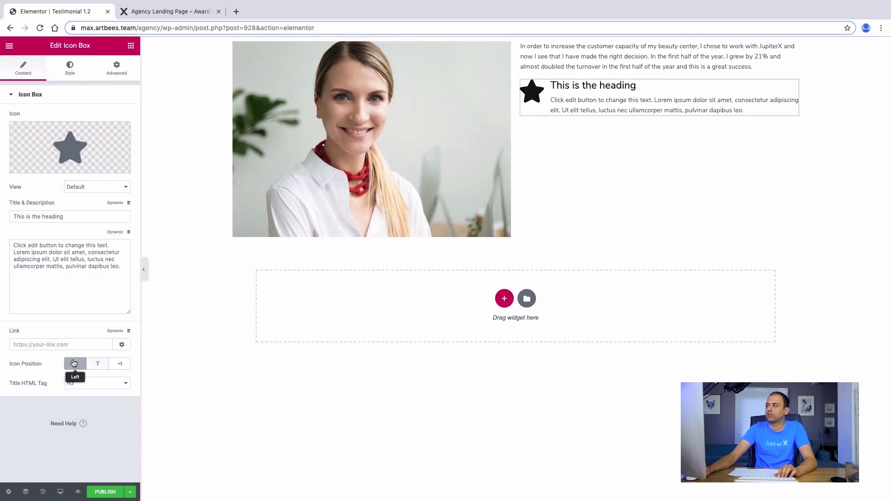
Set the icon size of the icon box to 0
{"action": "left_click", "coordinate": [69, 68]}
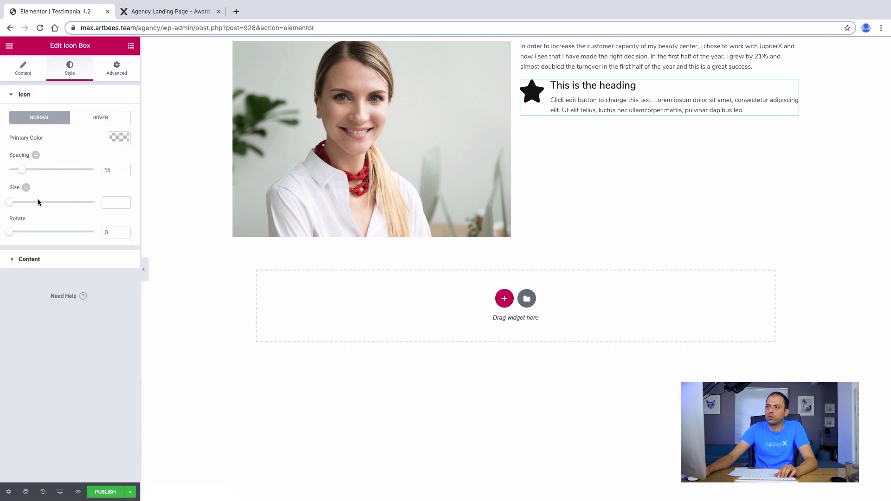
{"action": "left_click_drag", "start_coordinate": [10, 201], "coordinate": [2, 204]}
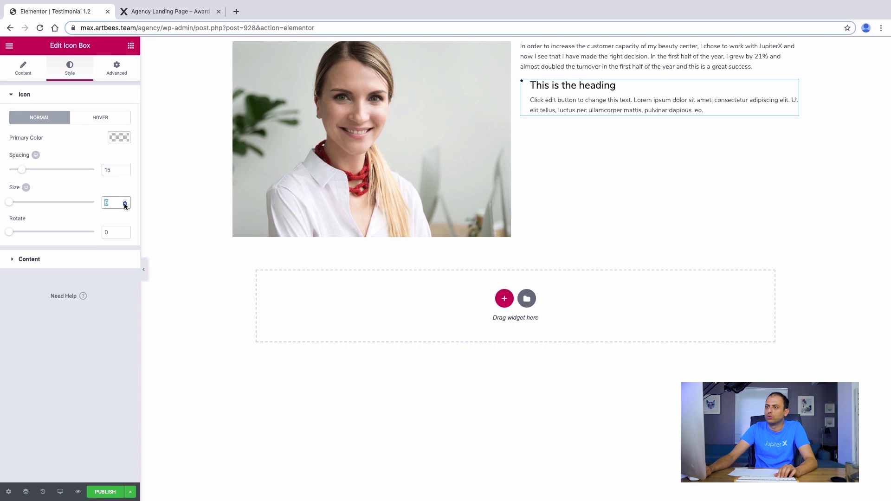
{"action": "type", "text": "0"}
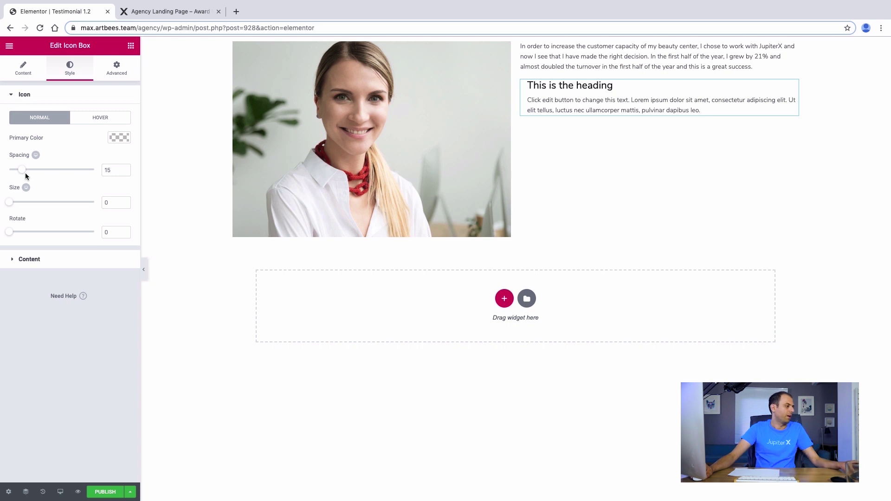
Paste the client's full name as the icon box title and "Beauty Salon Manager" as its description
{"action": "left_click", "coordinate": [558, 96]}
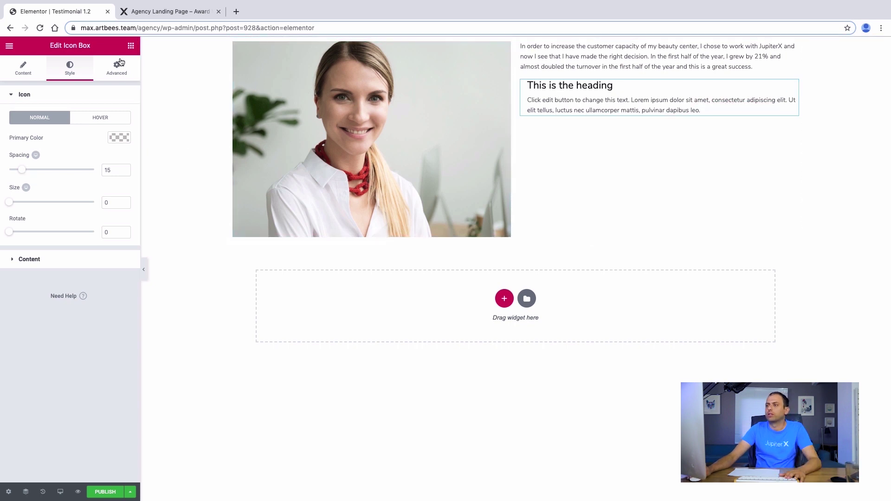
{"action": "left_click", "coordinate": [23, 68]}
{"action": "right_click", "coordinate": [24, 217]}
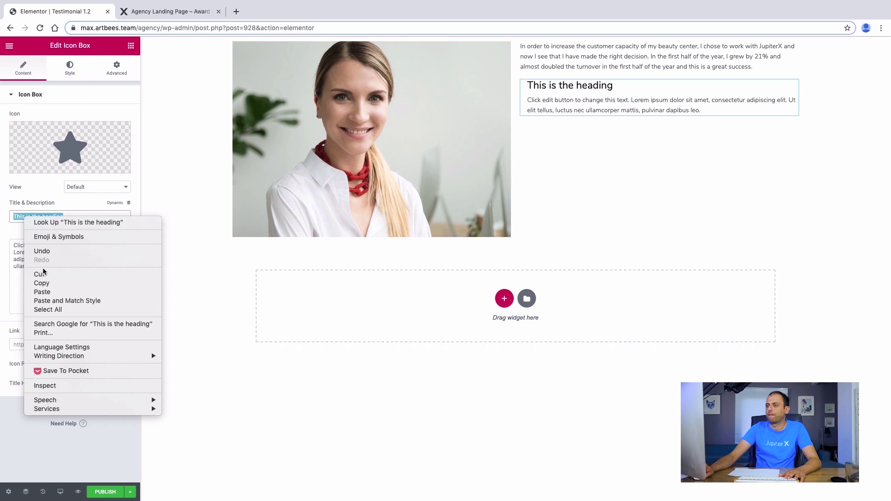
{"action": "left_click", "coordinate": [42, 292]}
{"action": "left_click", "coordinate": [168, 2]}
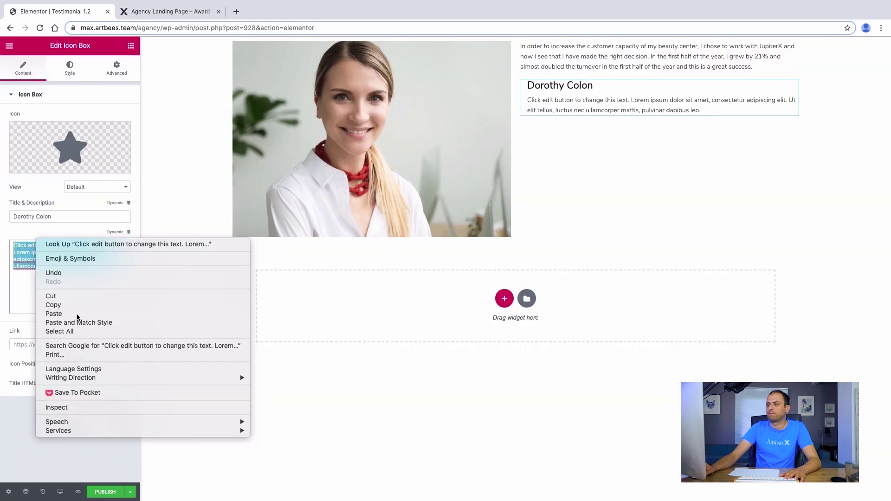
{"action": "left_click", "coordinate": [76, 313]}
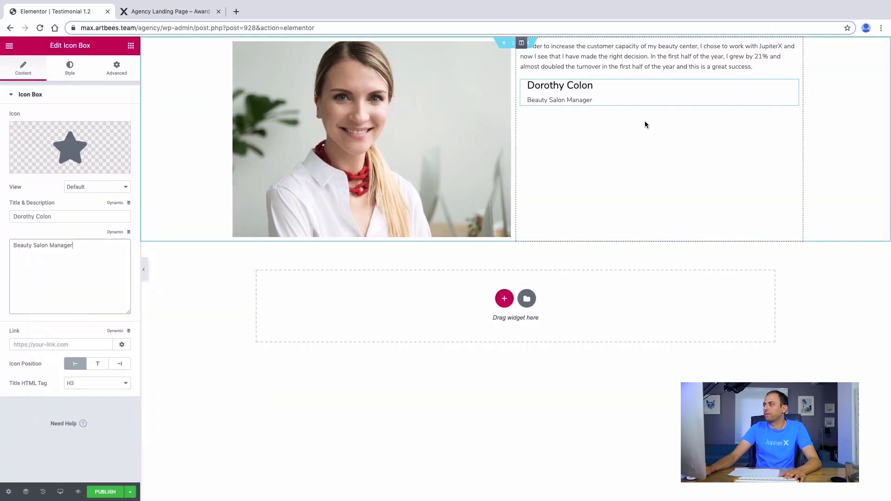
Set the title spacing in the icon box's content style to 0
{"action": "left_click", "coordinate": [76, 79]}
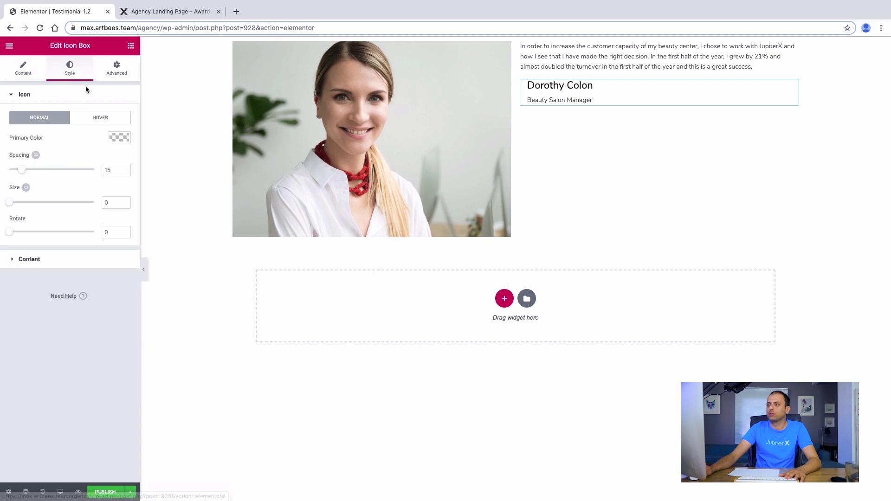
{"action": "left_click", "coordinate": [33, 259]}
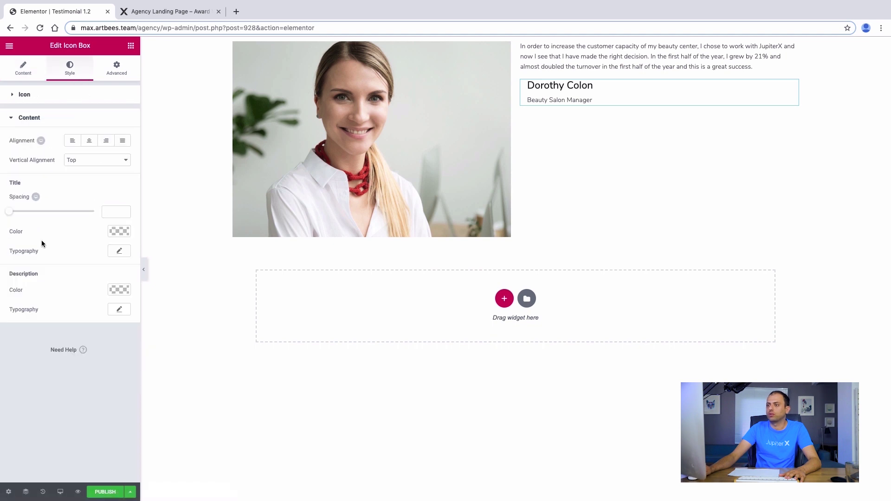
{"action": "left_click", "coordinate": [9, 215]}
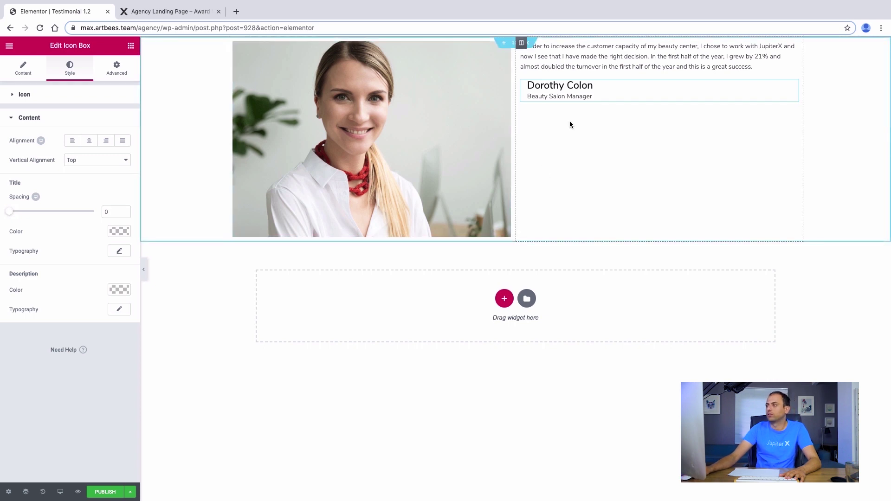
Give the testimonial text column unlinked padding of 100 px on the left and 0 on the other sides
{"action": "left_click", "coordinate": [521, 43]}
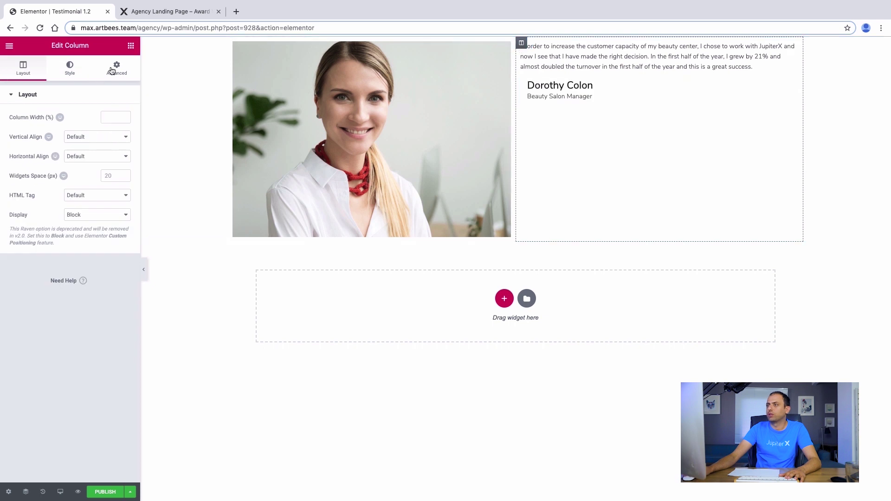
{"action": "left_click", "coordinate": [115, 69]}
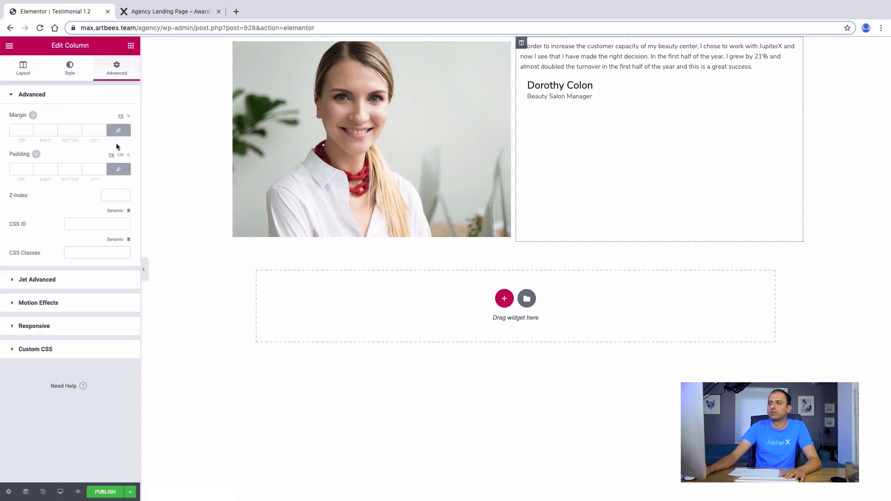
{"action": "left_click", "coordinate": [113, 171]}
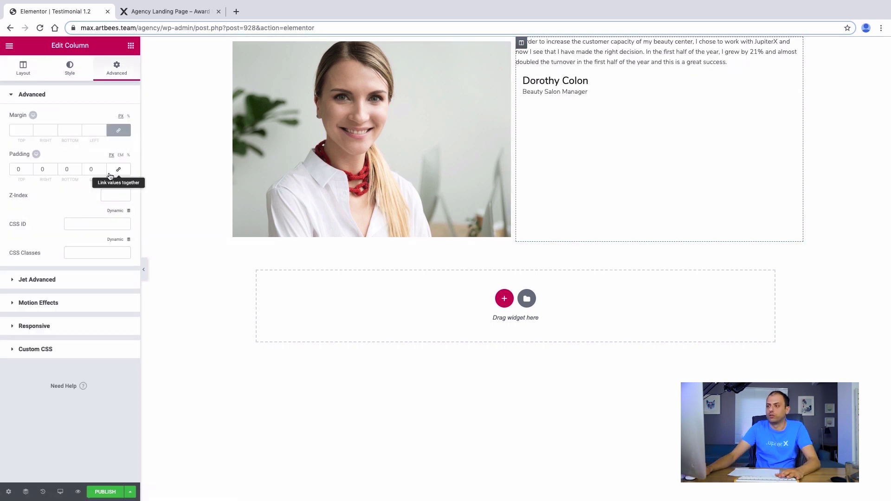
{"action": "double_click", "coordinate": [94, 168]}
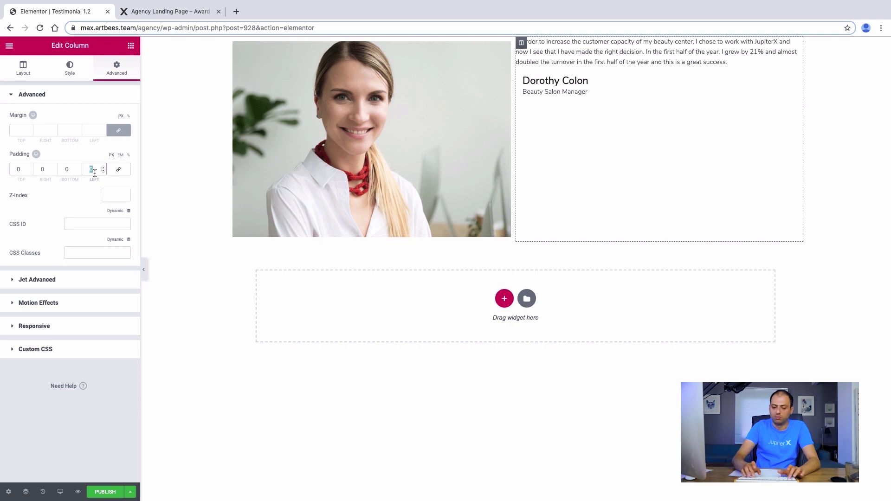
{"action": "type", "text": "100"}
Set the testimonial paragraph's typography to a 19 px font size and Italic style
{"action": "left_click", "coordinate": [650, 58]}
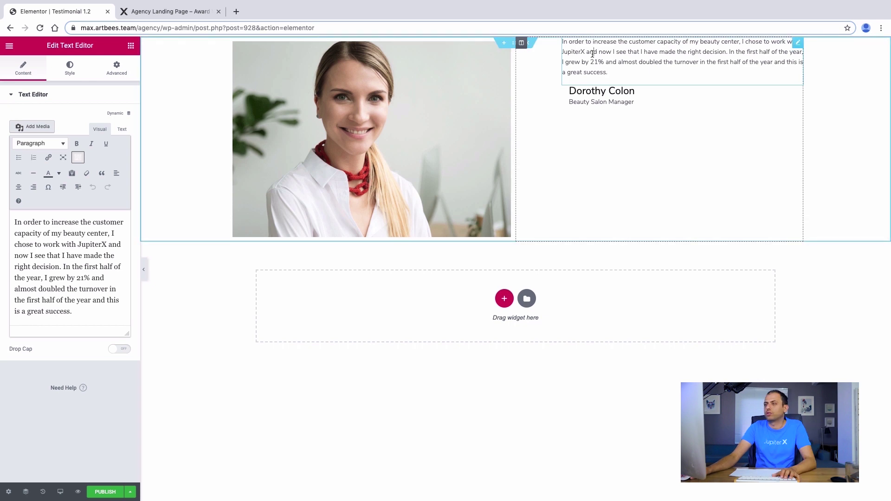
{"action": "left_click", "coordinate": [70, 68]}
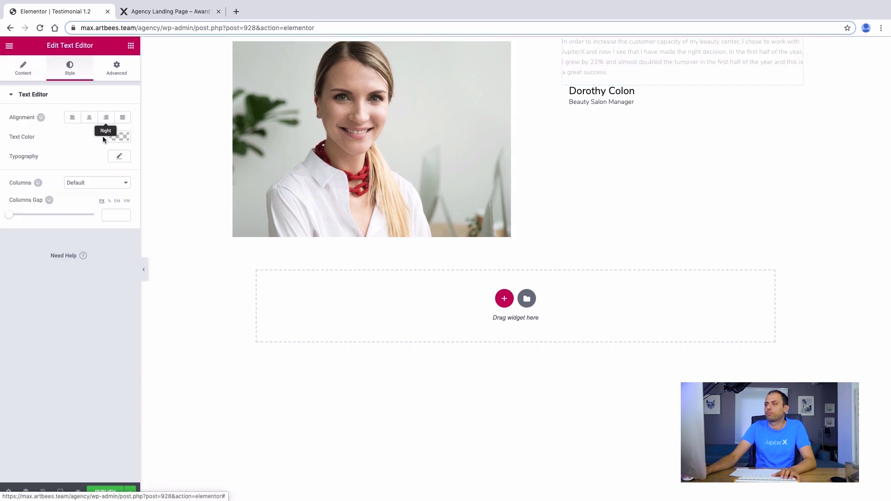
{"action": "left_click", "coordinate": [118, 158]}
{"action": "left_click", "coordinate": [117, 213]}
{"action": "type", "text": "18"}
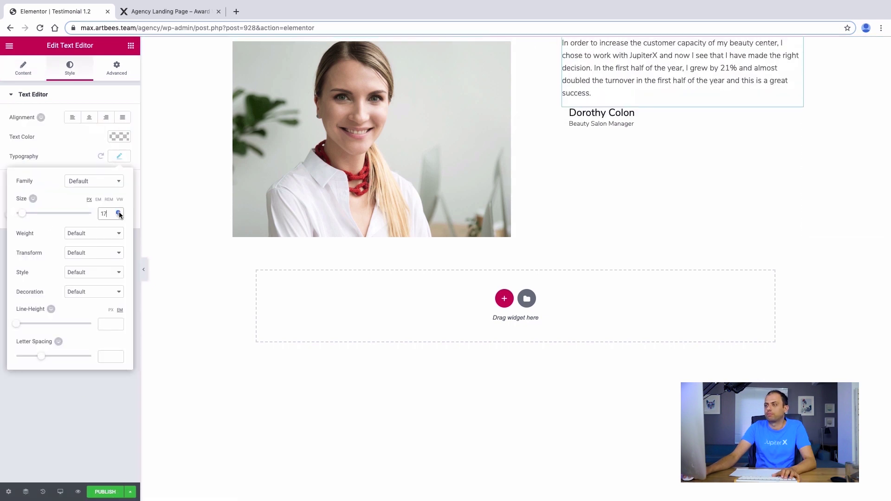
{"action": "double_click", "coordinate": [119, 213]}
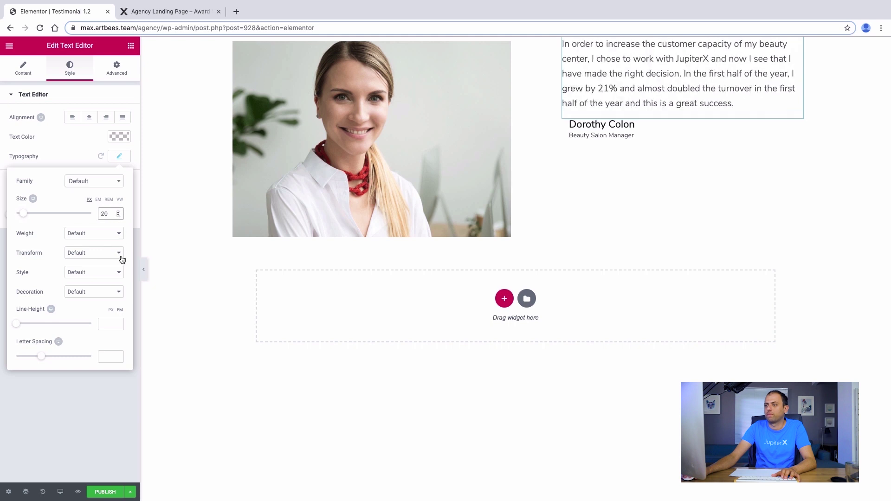
{"action": "left_click", "coordinate": [105, 277]}
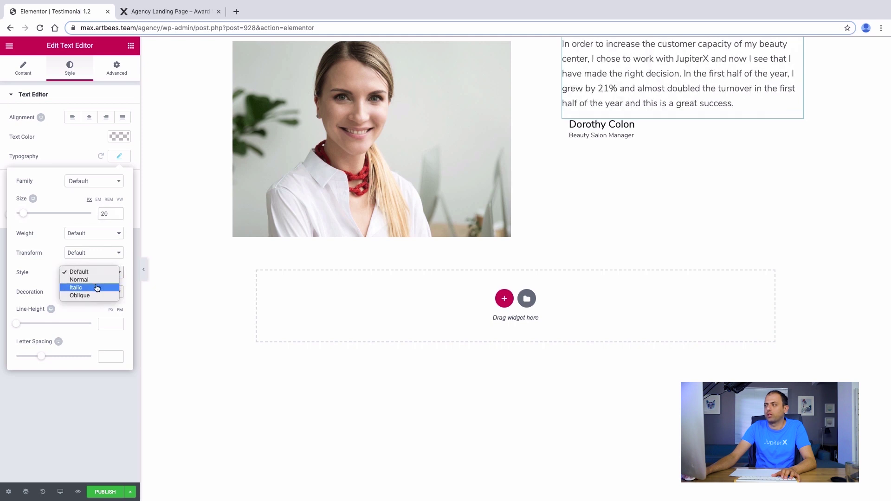
{"action": "left_click", "coordinate": [95, 289]}
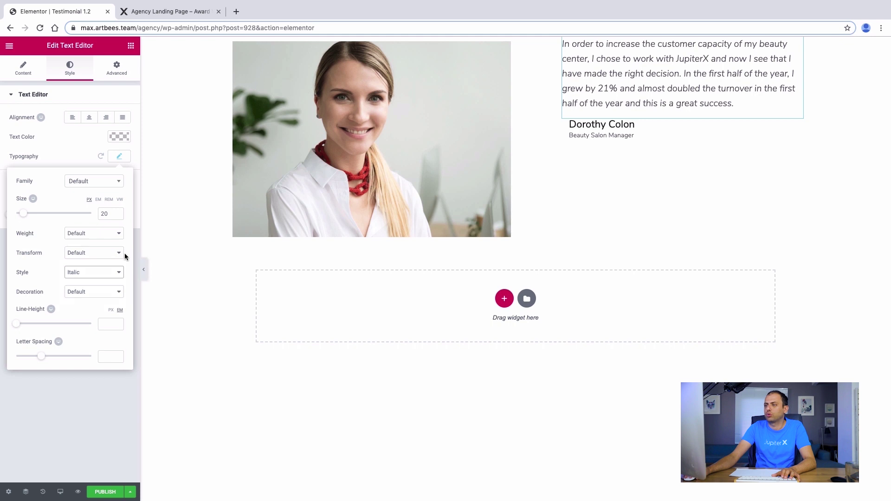
{"action": "left_click", "coordinate": [118, 215]}
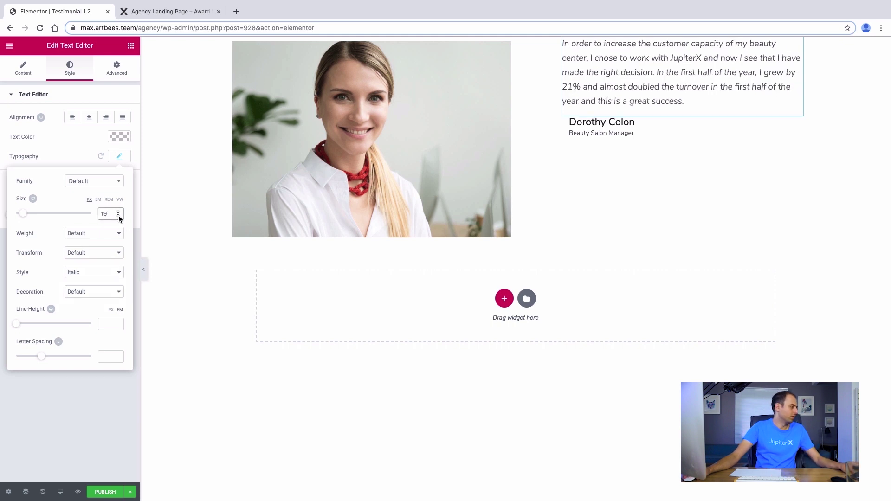
Set the testimonial paragraph's text color to black (#000000)
{"action": "left_click", "coordinate": [120, 156]}
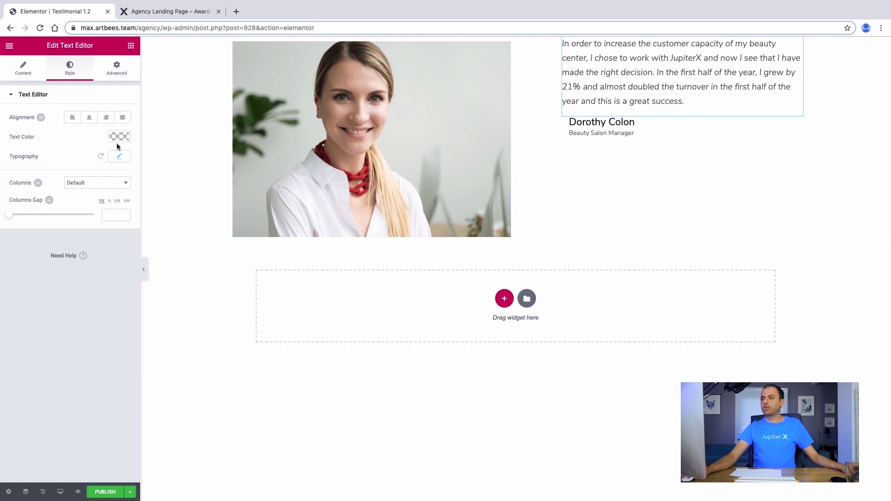
{"action": "left_click", "coordinate": [119, 137]}
{"action": "left_click", "coordinate": [85, 248]}
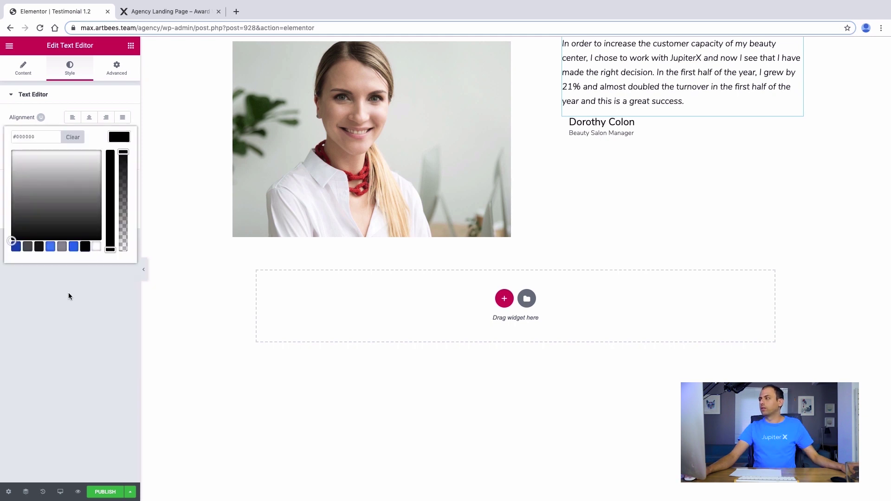
{"action": "left_click", "coordinate": [71, 312]}
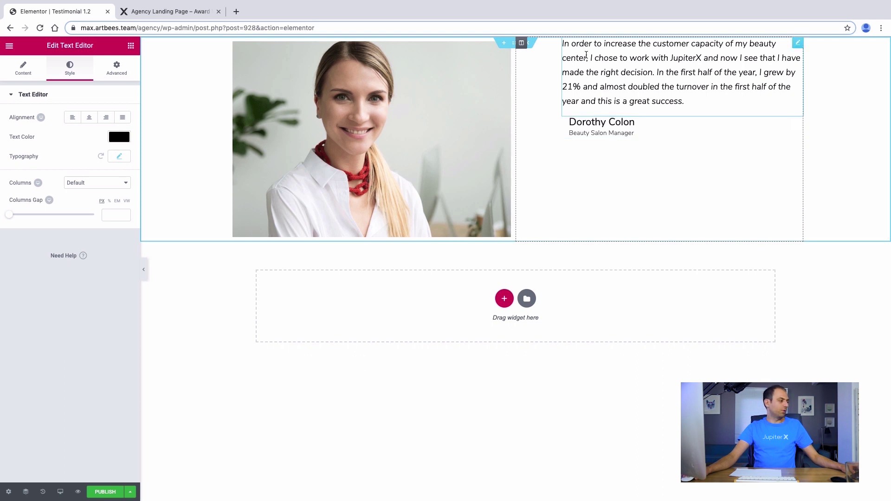
Find the Spacer widget and place one above the client photo
{"action": "left_click", "coordinate": [131, 45]}
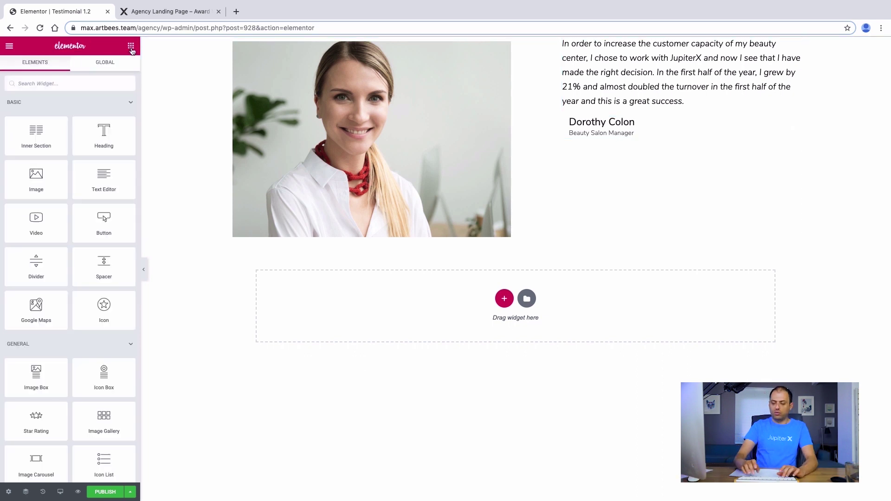
{"action": "type", "text": "space"}
{"action": "left_click_drag", "start_coordinate": [48, 123], "coordinate": [342, 51]}
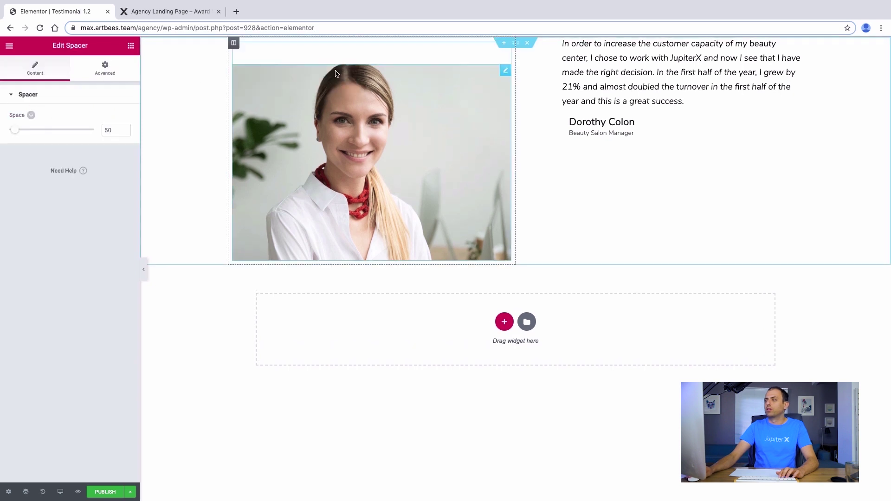
Duplicate the photo column's spacer, move the copy above the testimonial paragraph, and duplicate it there once more
{"action": "right_click", "coordinate": [492, 50]}
{"action": "left_click", "coordinate": [509, 70]}
{"action": "left_click_drag", "start_coordinate": [466, 71], "coordinate": [601, 53]}
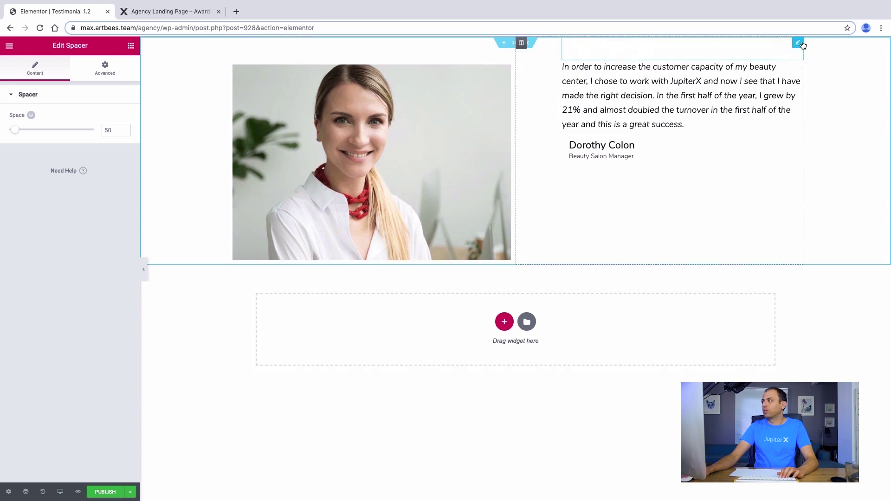
{"action": "right_click", "coordinate": [798, 41]}
{"action": "left_click", "coordinate": [814, 66]}
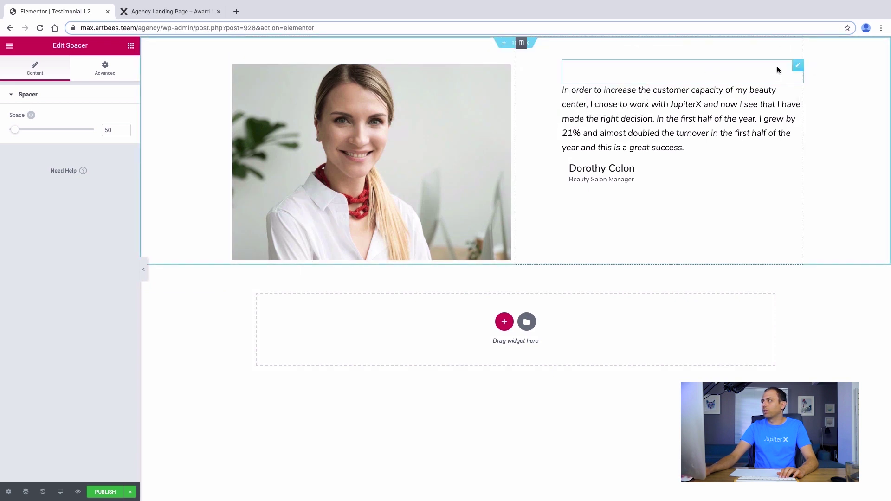
Set the space of the spacer directly above the testimonial paragraph to 70
{"action": "left_click_drag", "start_coordinate": [18, 134], "coordinate": [21, 134]}
{"action": "double_click", "coordinate": [111, 130]}
{"action": "type", "text": "70"}
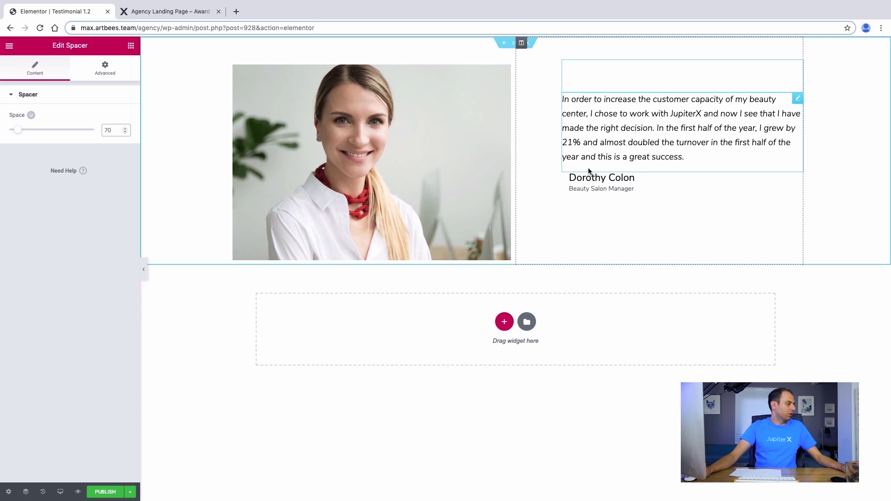
Duplicate the top spacer in the text column and move the copy between the paragraph and the icon box
{"action": "right_click", "coordinate": [666, 61]}
{"action": "left_click", "coordinate": [688, 75]}
{"action": "left_click_drag", "start_coordinate": [667, 52], "coordinate": [673, 181]}
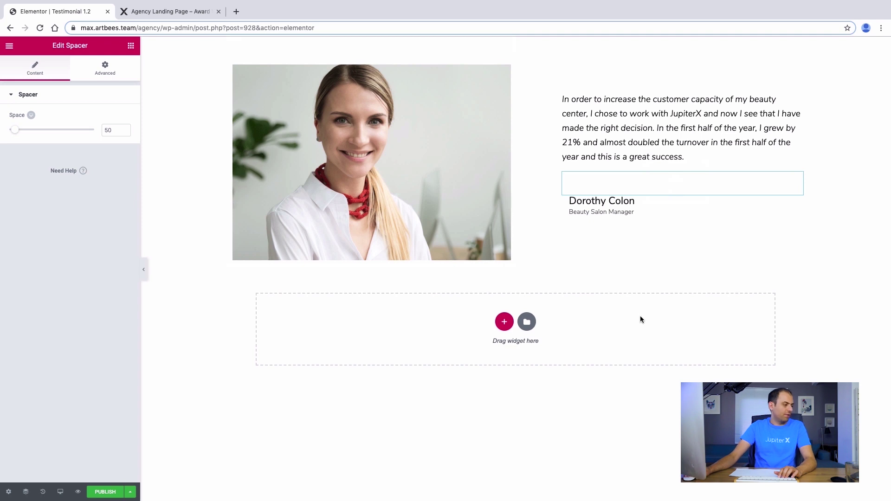
Set the font size of the icon box's job title description to 16 px
{"action": "left_click_drag", "start_coordinate": [634, 212], "coordinate": [583, 214]}
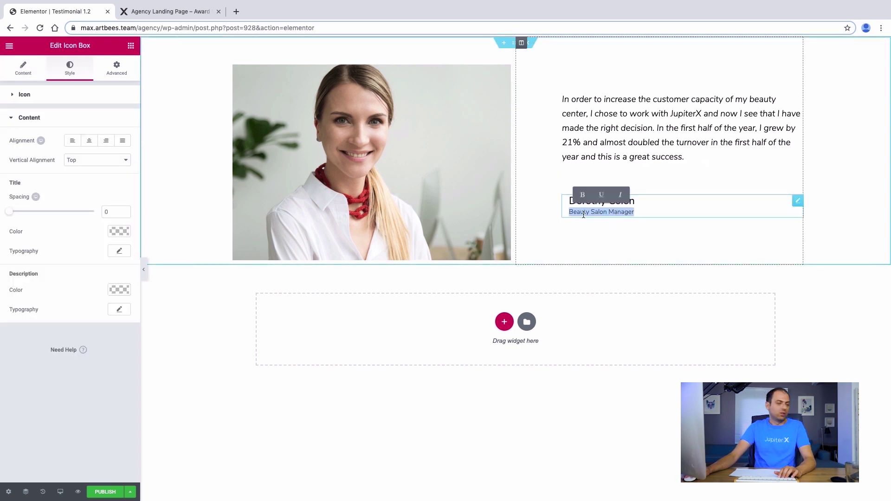
{"action": "left_click", "coordinate": [559, 222]}
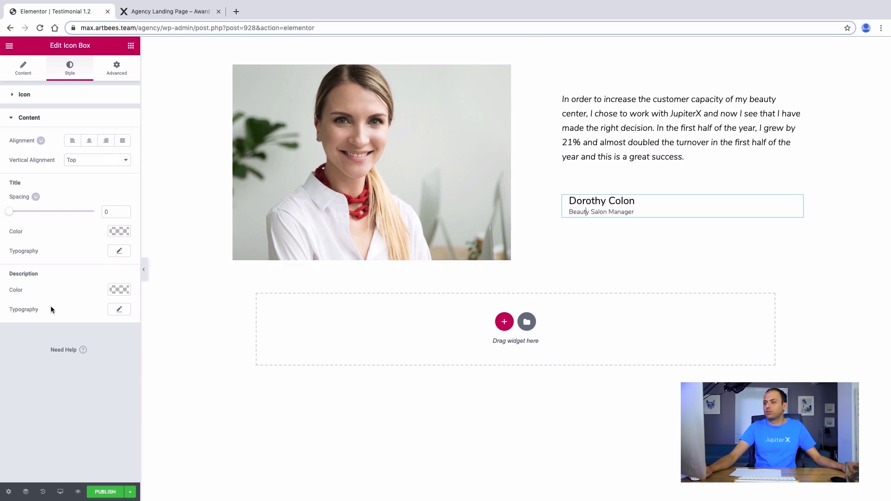
{"action": "left_click", "coordinate": [119, 309]}
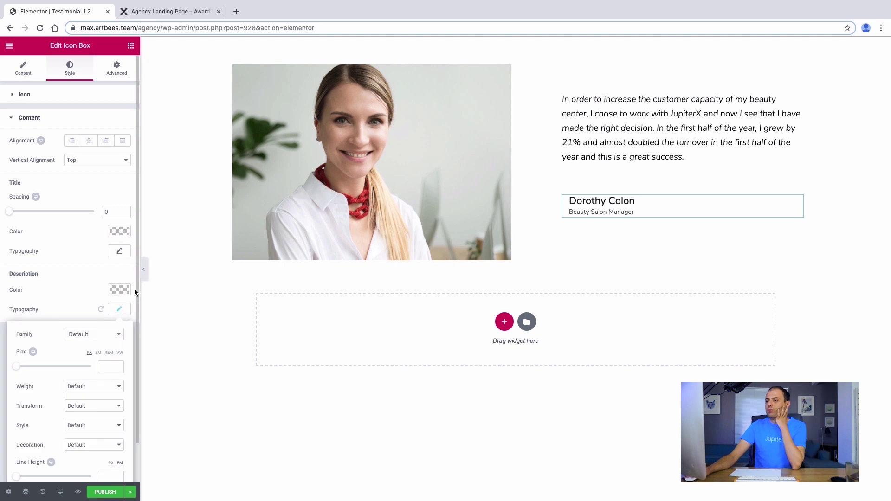
{"action": "left_click_drag", "start_coordinate": [14, 369], "coordinate": [19, 370]}
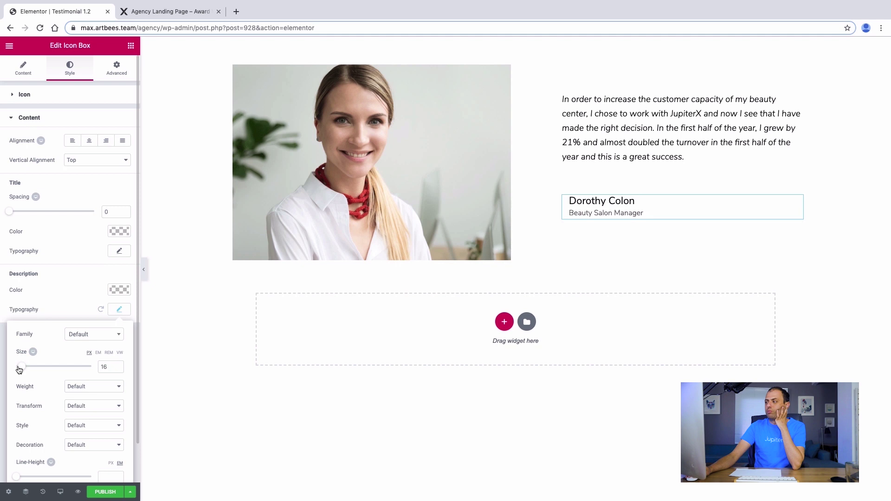
Set the icon box title's typography to an 18 px font size and a weight of 600
{"action": "left_click", "coordinate": [120, 251]}
{"action": "left_click_drag", "start_coordinate": [17, 309], "coordinate": [23, 312]}
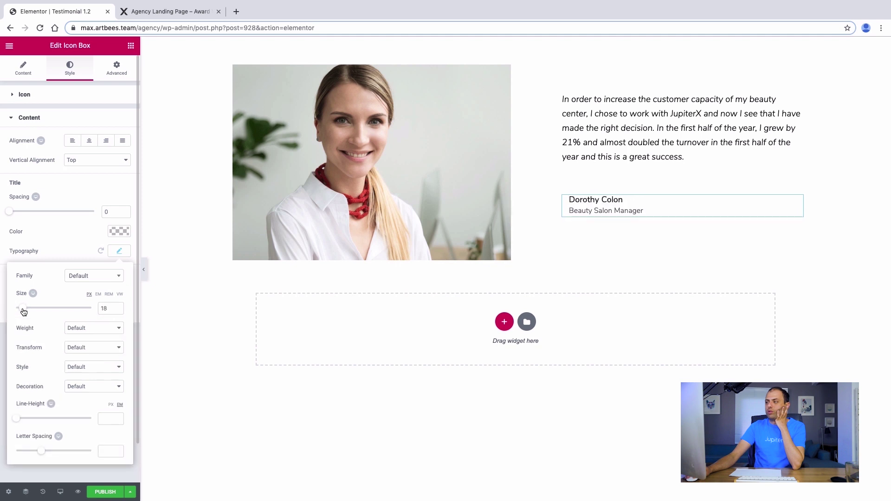
{"action": "left_click", "coordinate": [96, 327]}
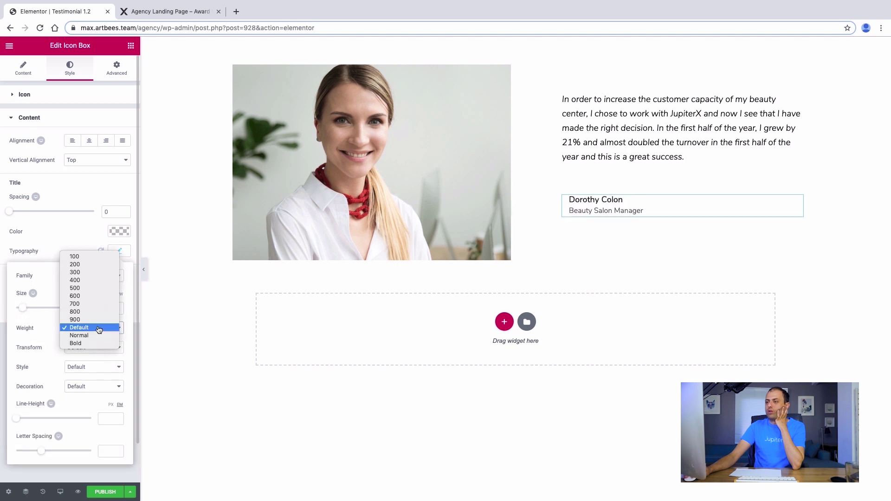
{"action": "left_click", "coordinate": [95, 298]}
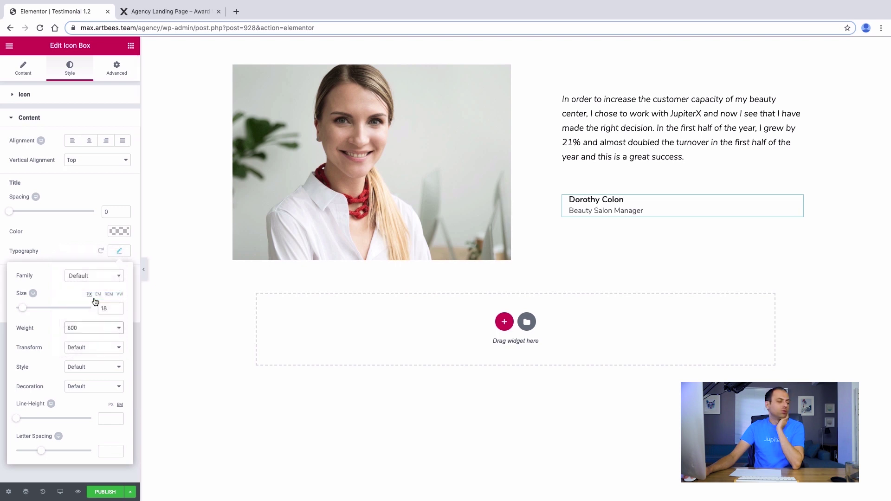
Color the icon box title black and its description grey (#a0a0a0)
{"action": "left_click", "coordinate": [119, 233]}
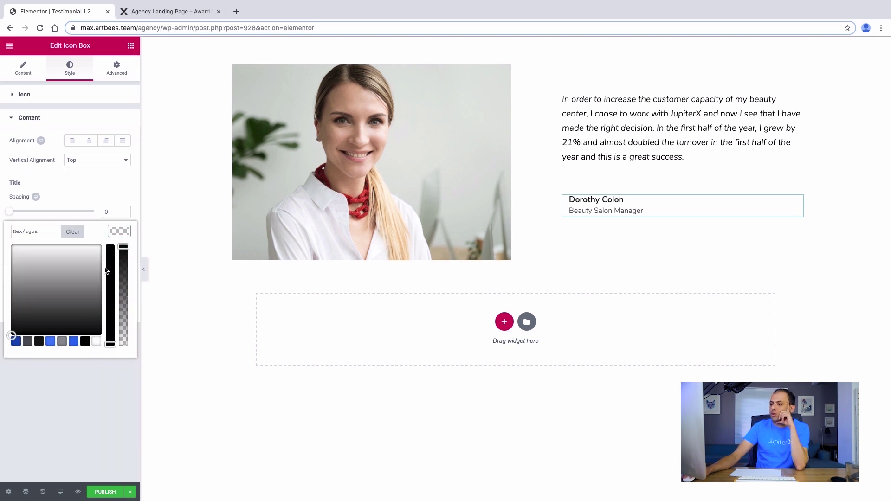
{"action": "left_click", "coordinate": [86, 343]}
{"action": "left_click", "coordinate": [82, 199]}
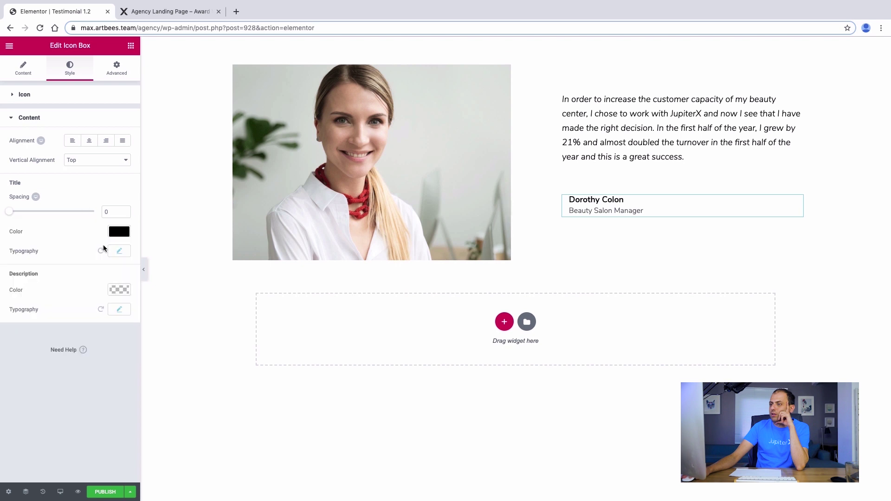
{"action": "left_click", "coordinate": [116, 289]}
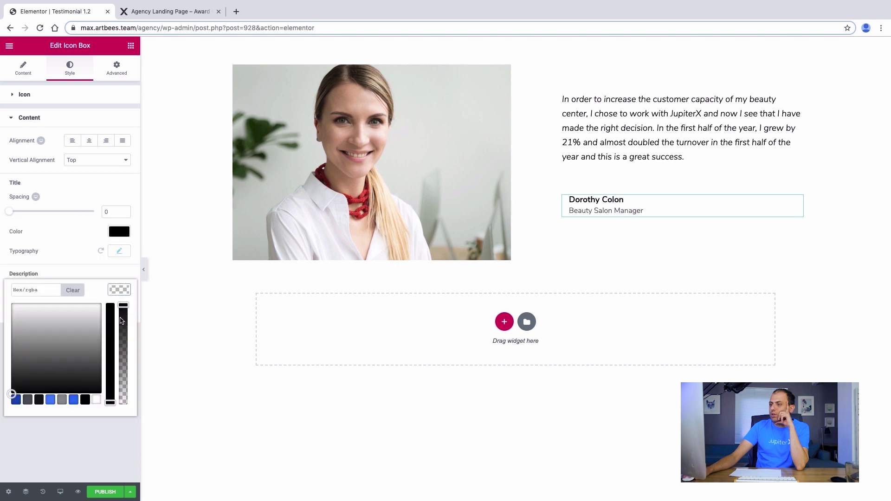
{"action": "left_click", "coordinate": [98, 332]}
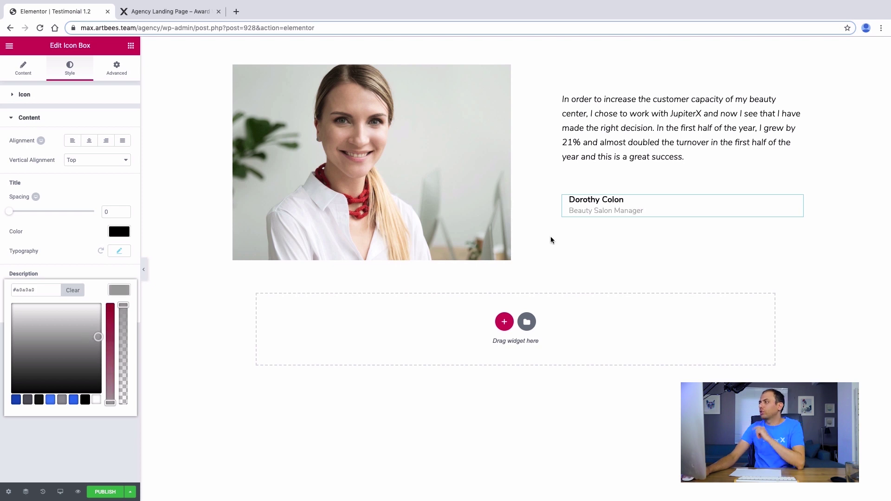
{"action": "left_click", "coordinate": [603, 156]}
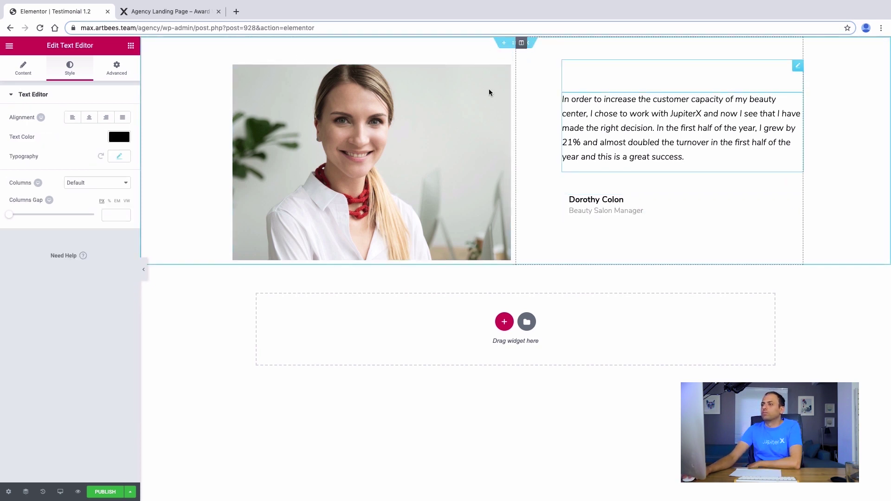
Publish the Testimonial 1.2 template, view its live page, and return to the editor
{"action": "left_click", "coordinate": [105, 491]}
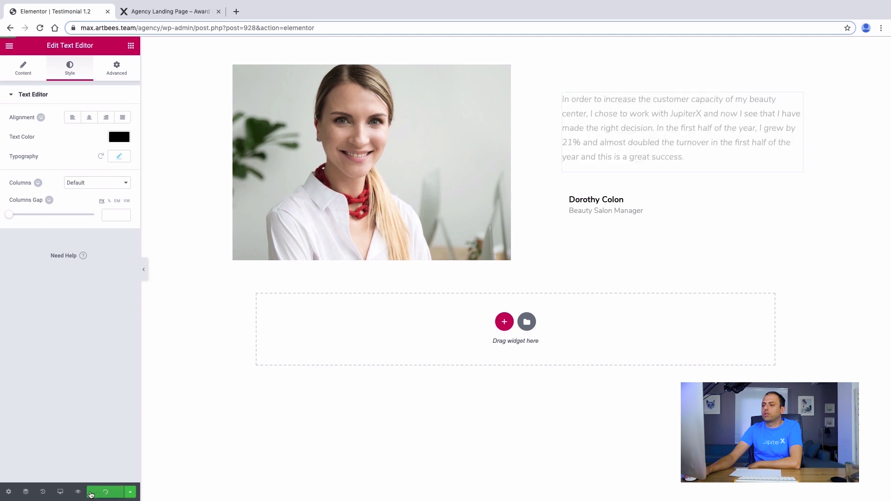
{"action": "left_click", "coordinate": [106, 467]}
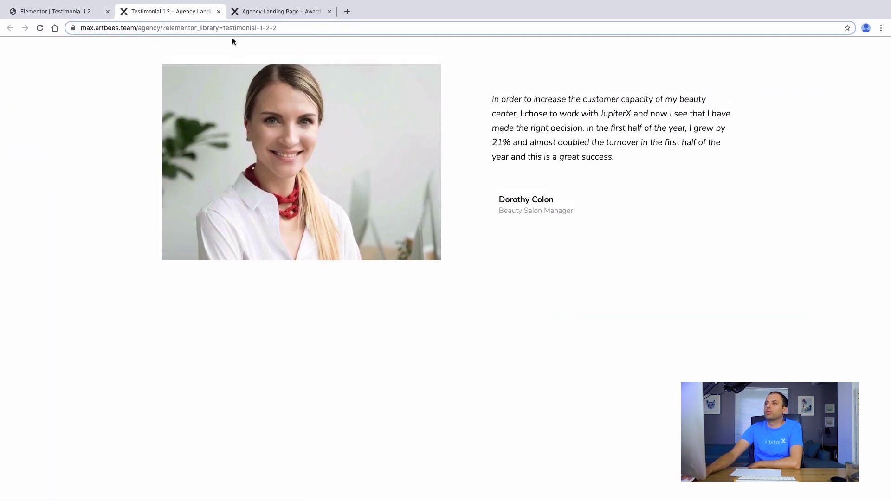
{"action": "left_click", "coordinate": [219, 11]}
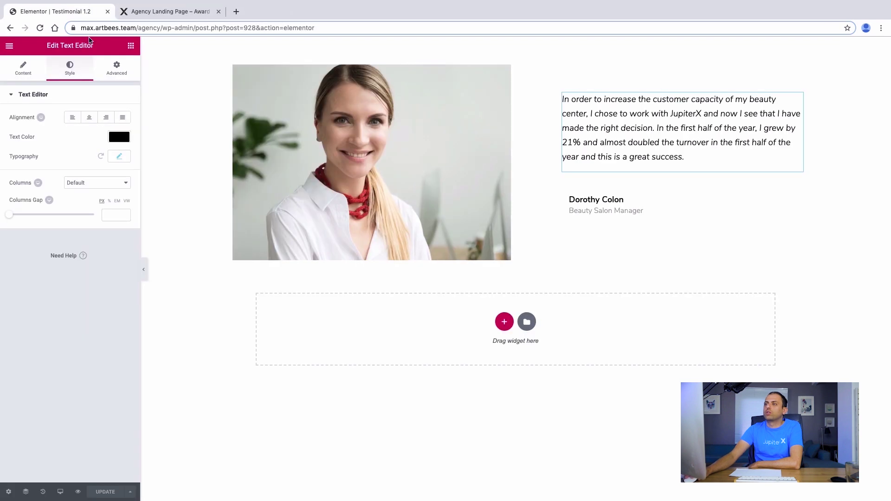
Exit to the WordPress dashboard and open the published agency page from the pages list in Elementor
{"action": "left_click", "coordinate": [11, 47]}
{"action": "left_click", "coordinate": [42, 325]}
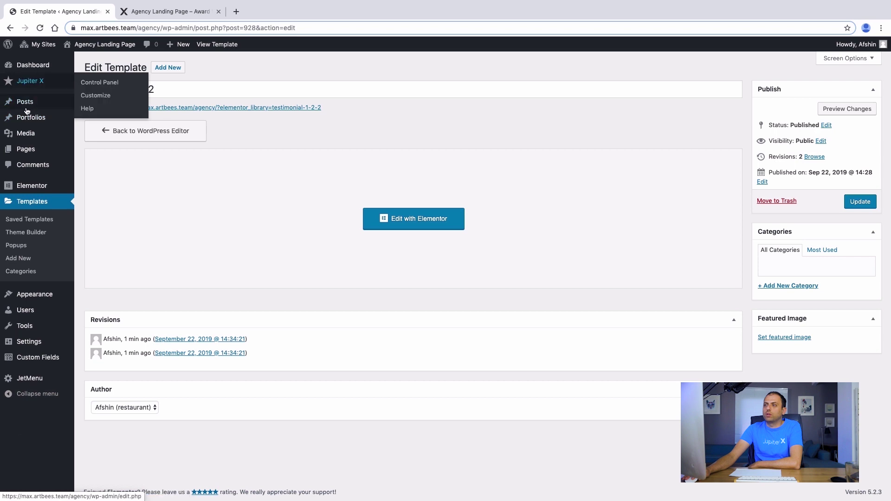
{"action": "left_click", "coordinate": [27, 149]}
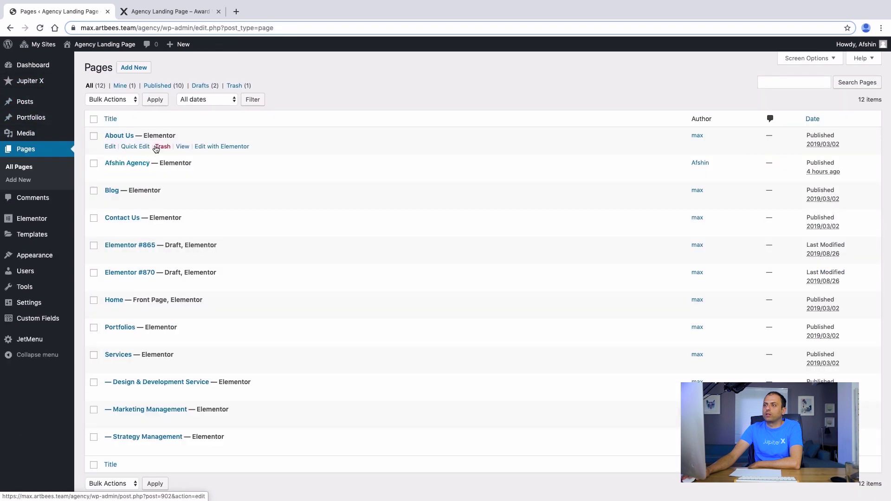
{"action": "left_click", "coordinate": [208, 174]}
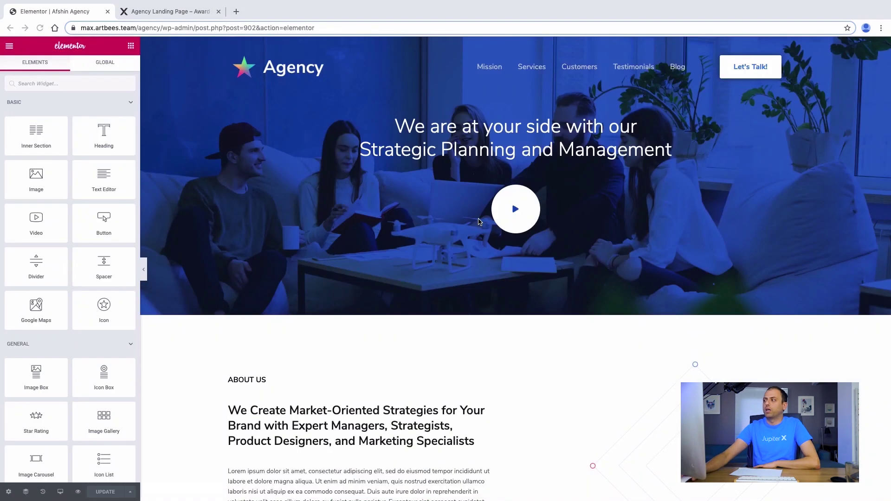
Assign the template "Testimonial 1.2 (section)" to the Customer 1 item of the Tabs widget in the Testimonials section
{"action": "scroll", "coordinate": [465, 222], "scroll_direction": "down", "scroll_amount": 15}
{"action": "scroll", "coordinate": [466, 226], "scroll_direction": "down", "scroll_amount": 5}
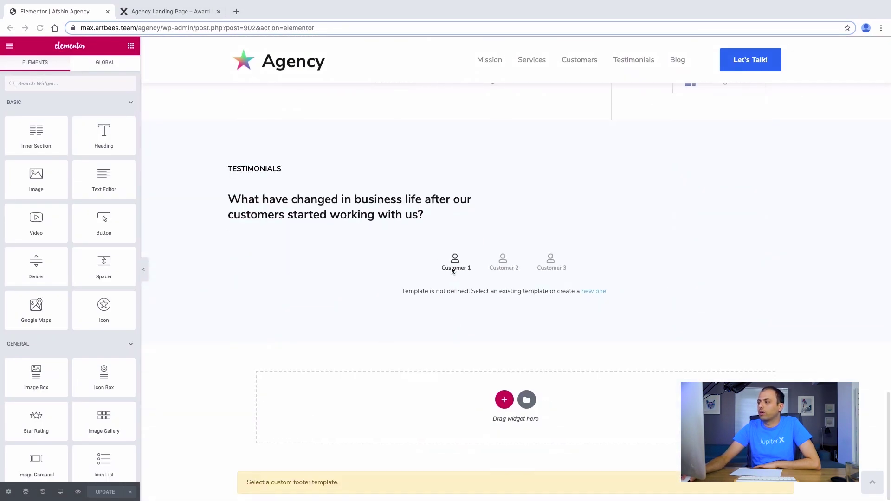
{"action": "left_click", "coordinate": [487, 269]}
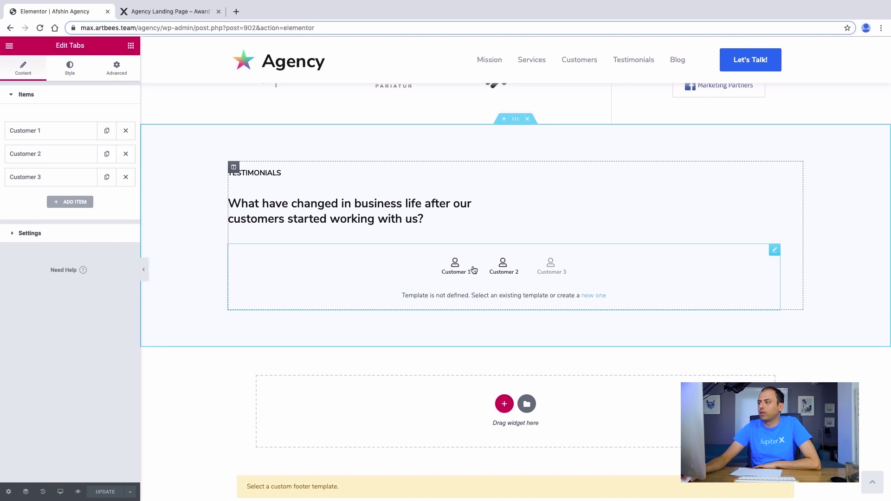
{"action": "left_click", "coordinate": [59, 136]}
{"action": "scroll", "coordinate": [68, 247], "scroll_direction": "down", "scroll_amount": 2}
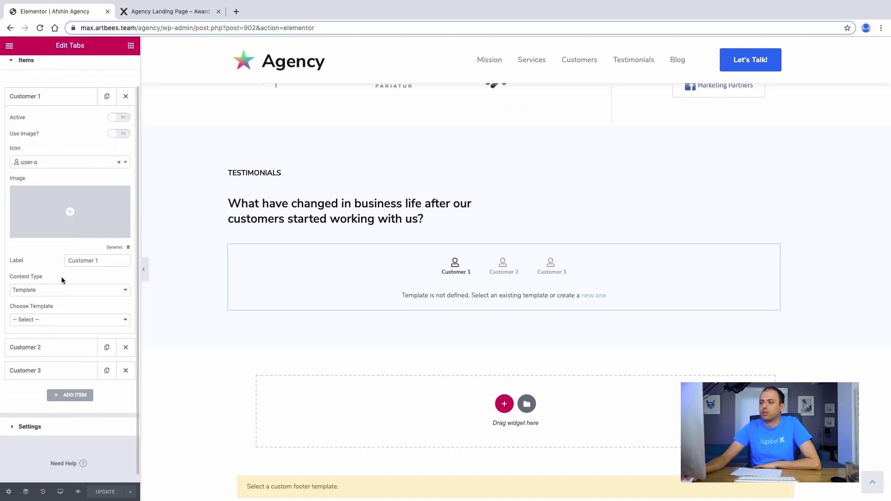
{"action": "left_click", "coordinate": [51, 318]}
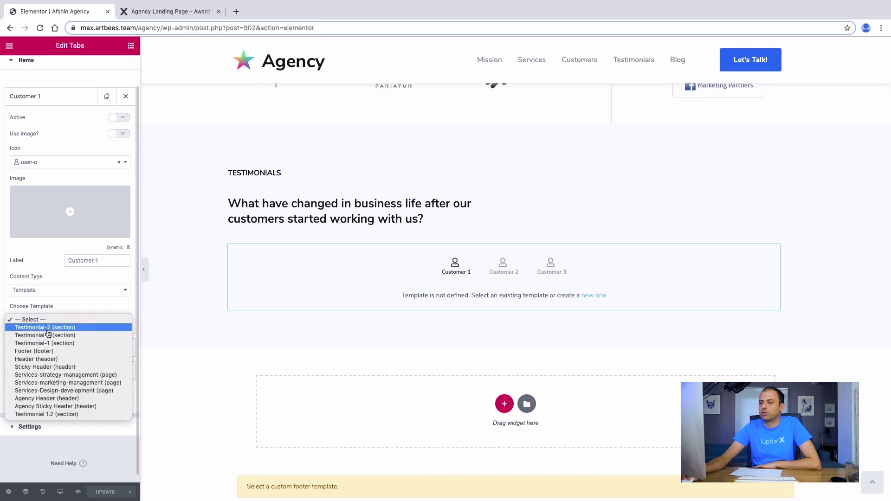
{"action": "left_click", "coordinate": [58, 414]}
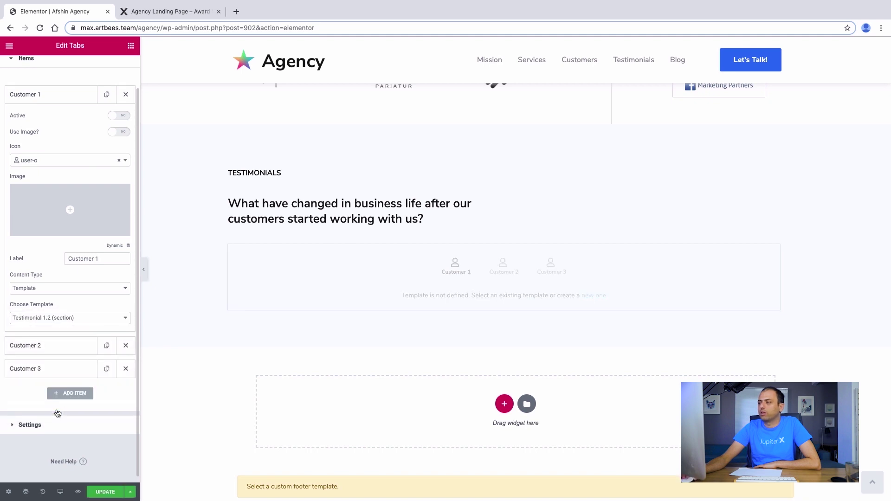
{"action": "left_click", "coordinate": [42, 100]}
Assign the template "Testimonial-3 (section)" to the Customer 2 item of the Tabs widget and preview that tab
{"action": "left_click", "coordinate": [504, 275]}
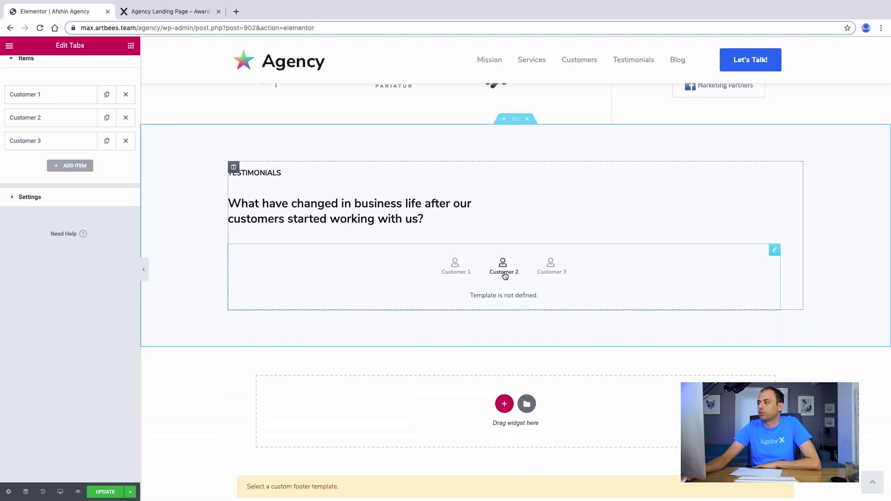
{"action": "left_click", "coordinate": [548, 267]}
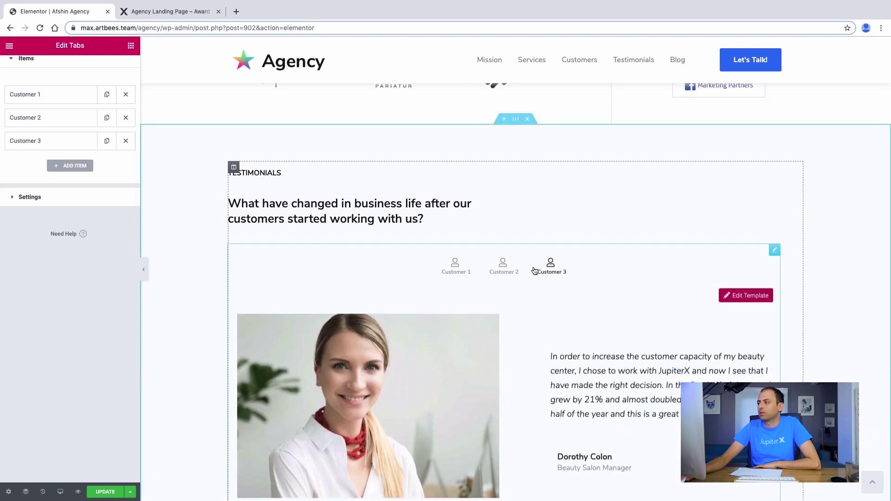
{"action": "left_click", "coordinate": [503, 265]}
{"action": "left_click", "coordinate": [60, 120]}
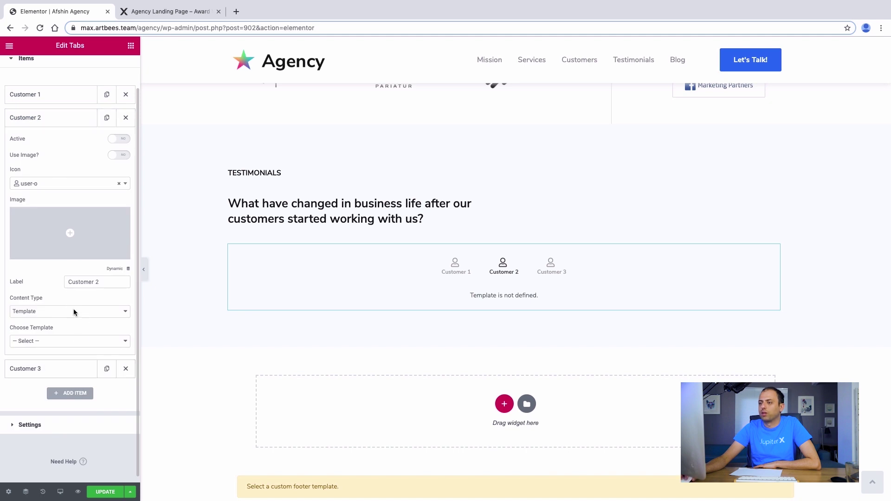
{"action": "left_click", "coordinate": [52, 341]}
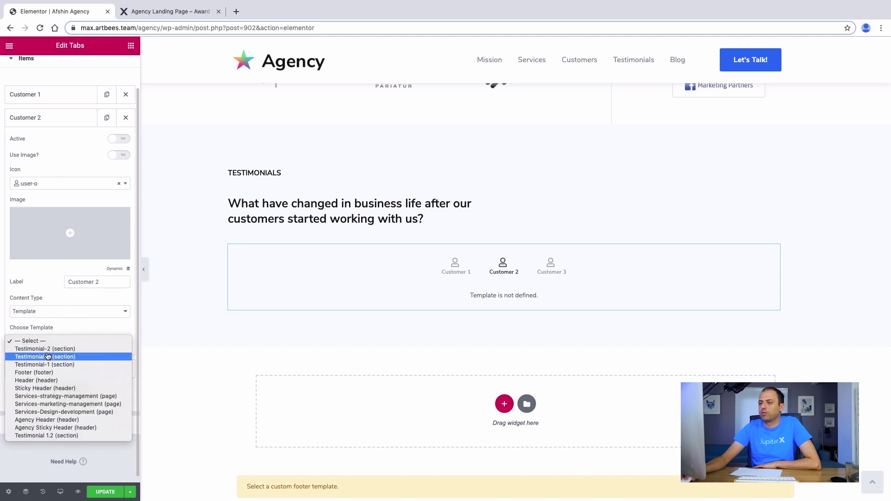
{"action": "left_click", "coordinate": [51, 349]}
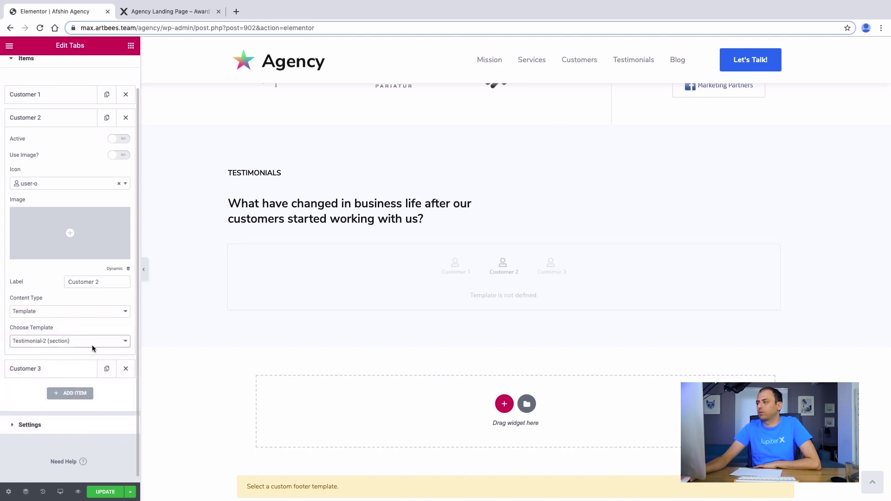
{"action": "left_click", "coordinate": [68, 342]}
{"action": "left_click", "coordinate": [58, 350]}
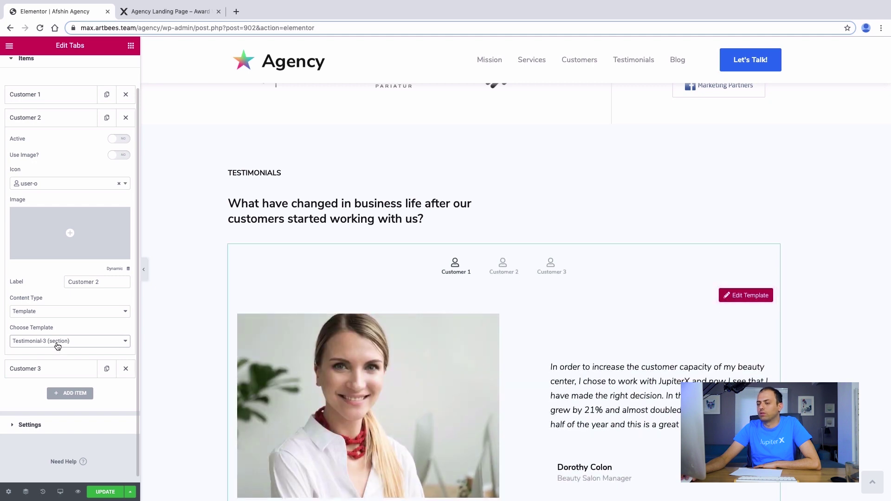
{"action": "left_click", "coordinate": [495, 278]}
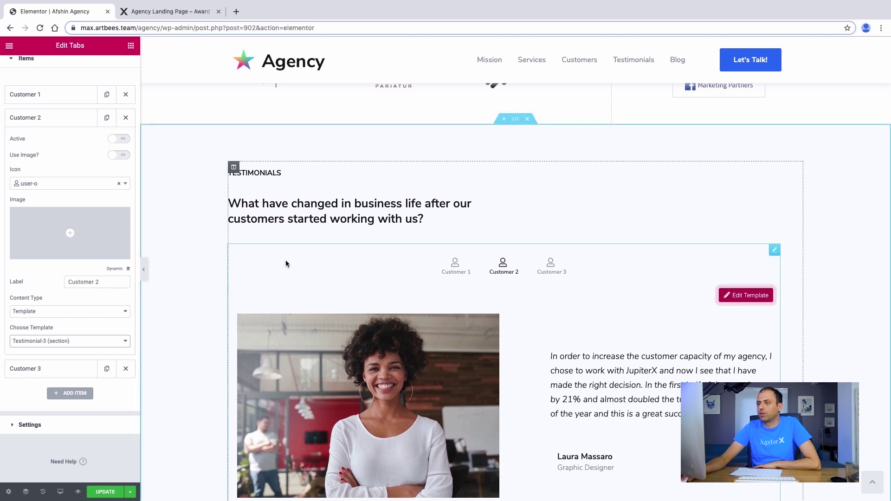
Assign the template "Testimonial-2 (section)" to the Customer 3 item of the Tabs widget and preview the customer tabs
{"action": "left_click", "coordinate": [42, 114]}
{"action": "left_click", "coordinate": [43, 141]}
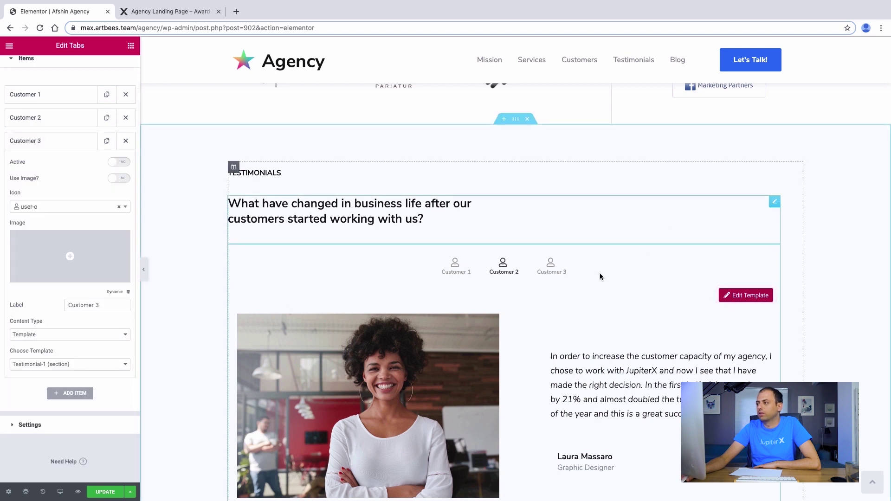
{"action": "left_click", "coordinate": [565, 276]}
{"action": "scroll", "coordinate": [69, 333], "scroll_direction": "down", "scroll_amount": 1}
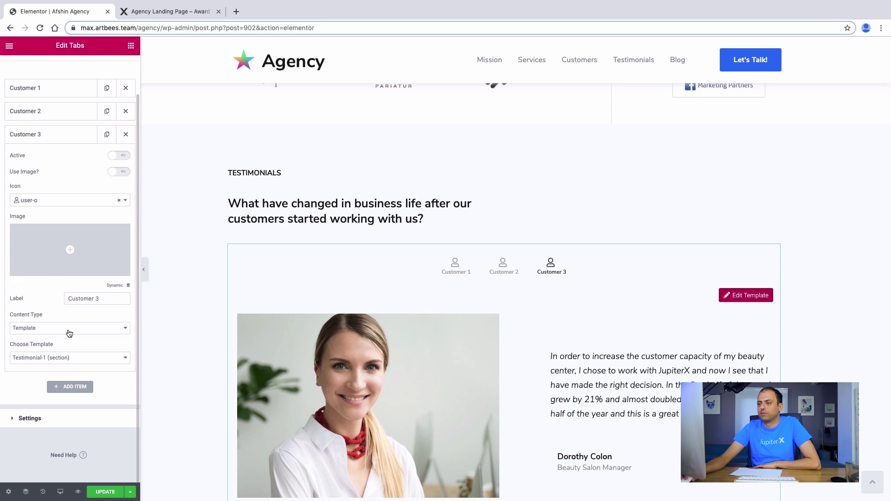
{"action": "left_click", "coordinate": [71, 357]}
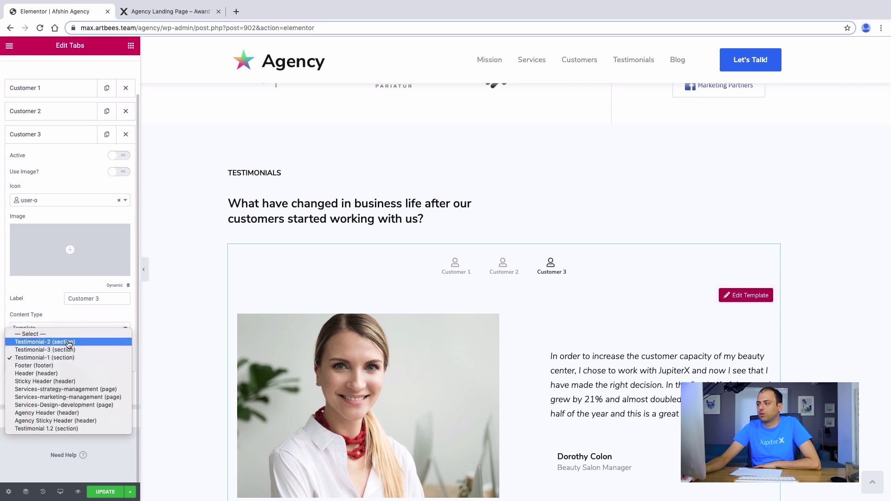
{"action": "left_click", "coordinate": [69, 342]}
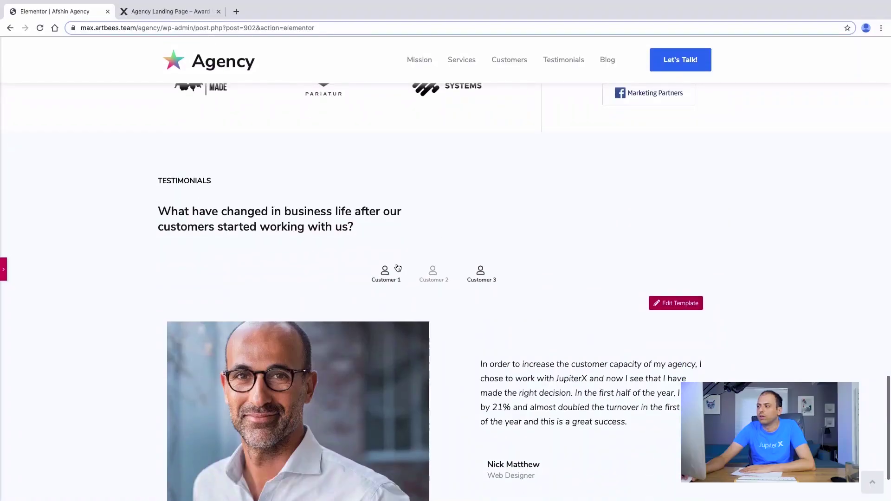
{"action": "mouse_move", "coordinate": [441, 277]}
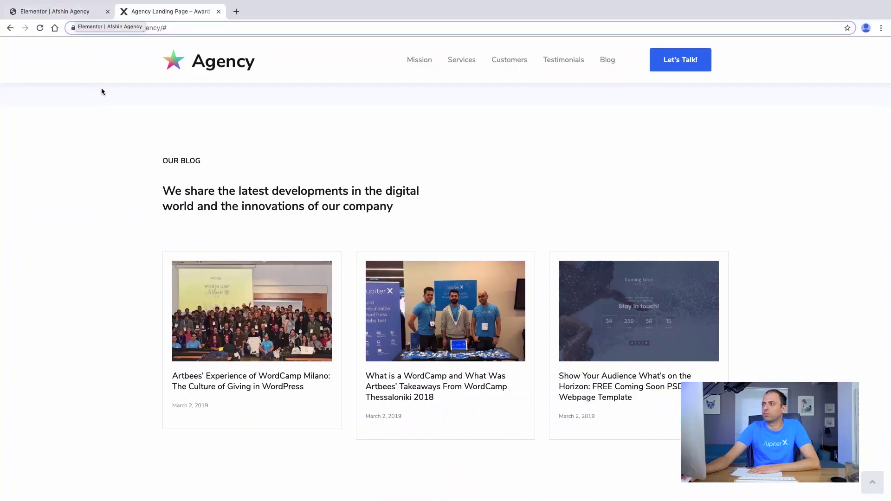
Return to the Elementor editor, duplicate the Testimonials section, and delete the Tabs widget from the lower copy
{"action": "left_click", "coordinate": [68, 11]}
{"action": "scroll", "coordinate": [452, 189], "scroll_direction": "up", "scroll_amount": 4}
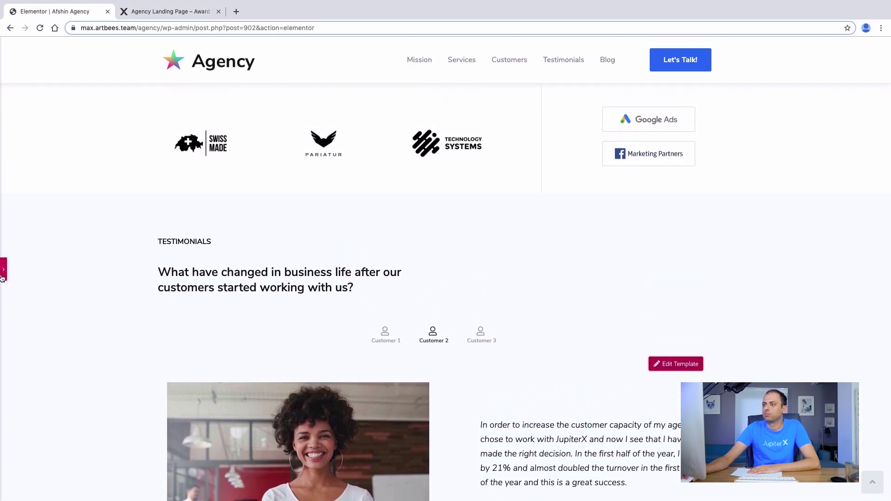
{"action": "left_click", "coordinate": [2, 277]}
{"action": "right_click", "coordinate": [518, 191]}
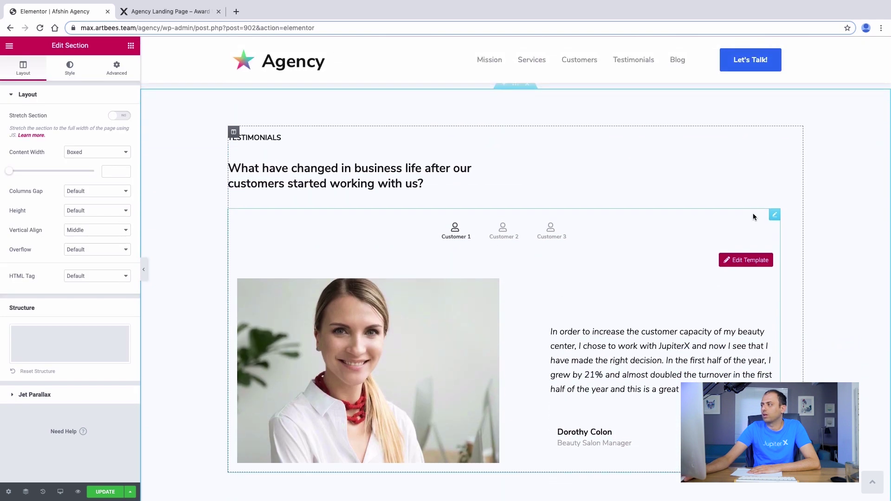
{"action": "left_click", "coordinate": [772, 215]}
{"action": "right_click", "coordinate": [770, 216]}
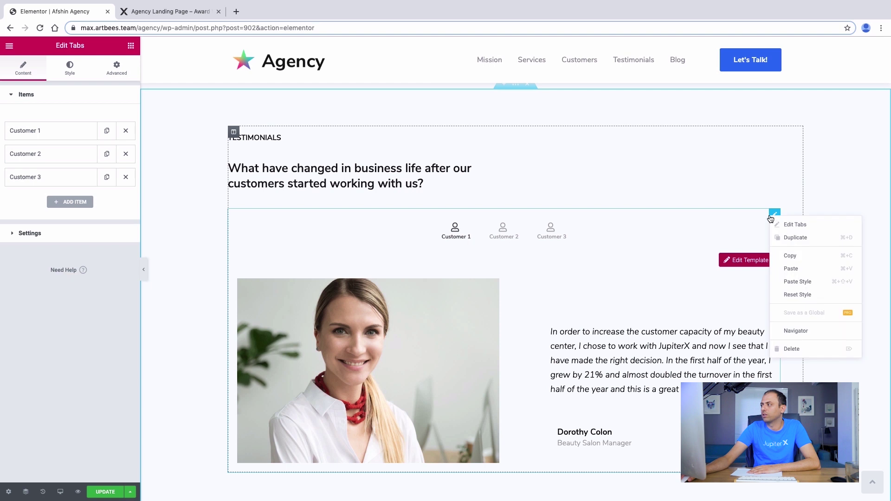
{"action": "left_click", "coordinate": [796, 349]}
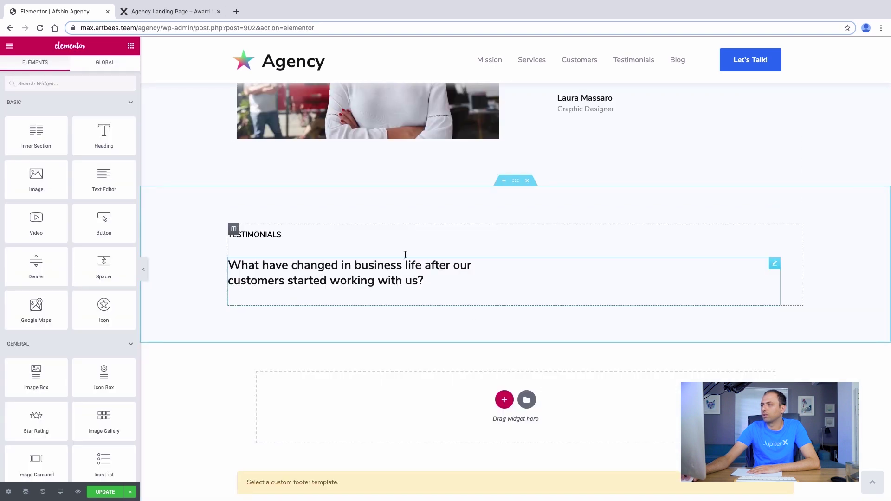
Clear the background color of the duplicated Testimonials section and select the spacer above its small heading
{"action": "left_click", "coordinate": [515, 182]}
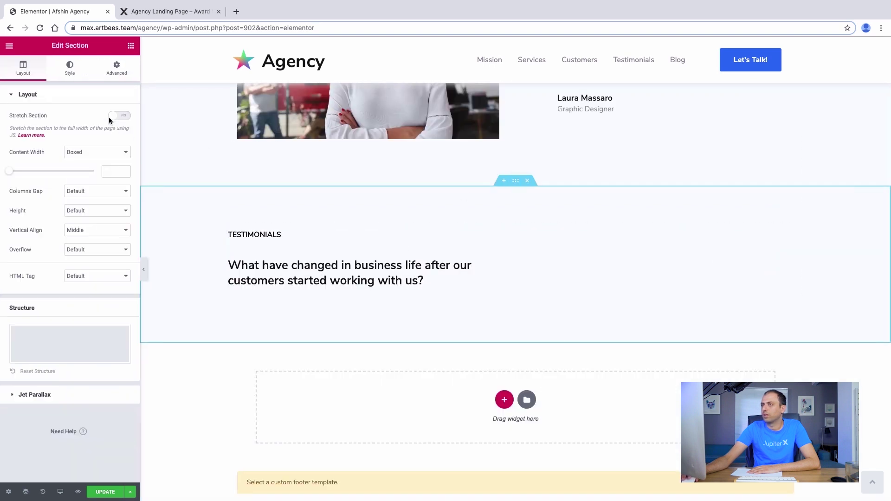
{"action": "scroll", "coordinate": [249, 173], "scroll_direction": "up", "scroll_amount": 5}
{"action": "scroll", "coordinate": [193, 157], "scroll_direction": "down", "scroll_amount": 2}
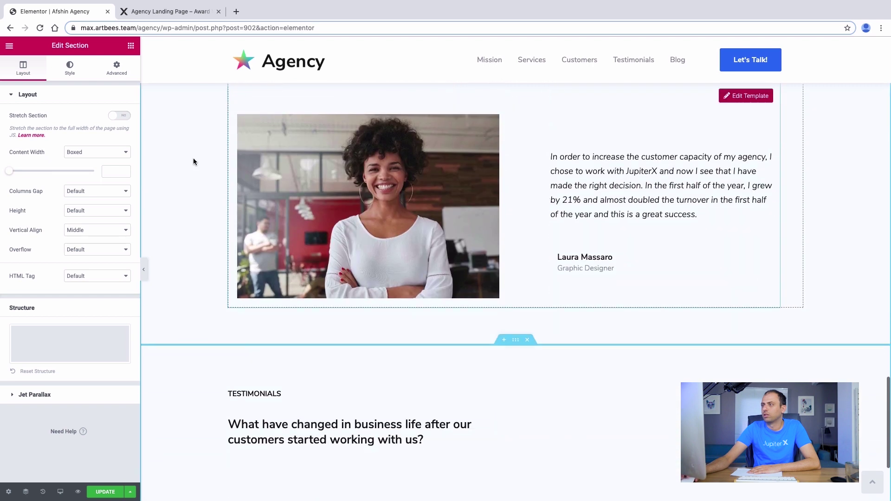
{"action": "left_click", "coordinate": [70, 68]}
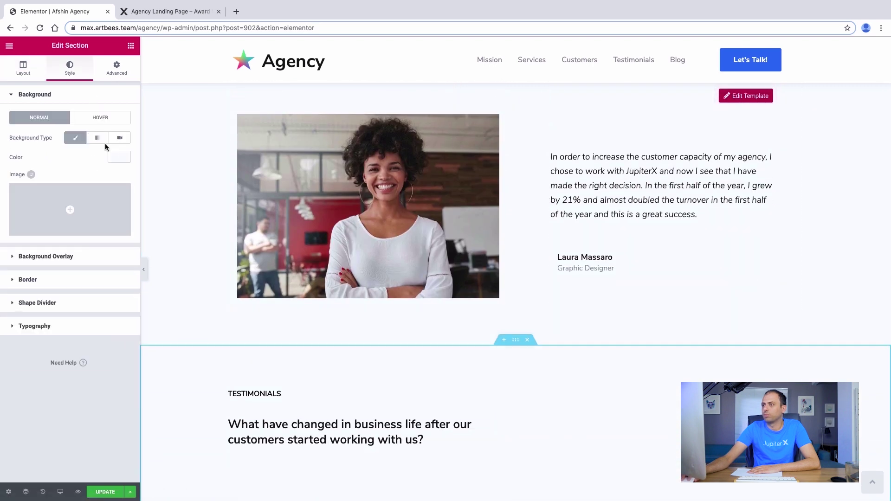
{"action": "left_click", "coordinate": [120, 158]}
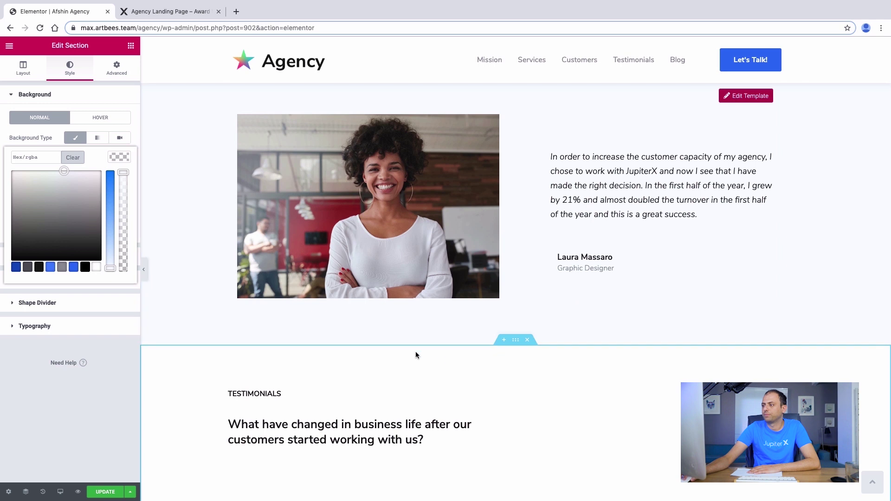
{"action": "scroll", "coordinate": [447, 371], "scroll_direction": "down", "scroll_amount": 3}
{"action": "left_click", "coordinate": [487, 239]}
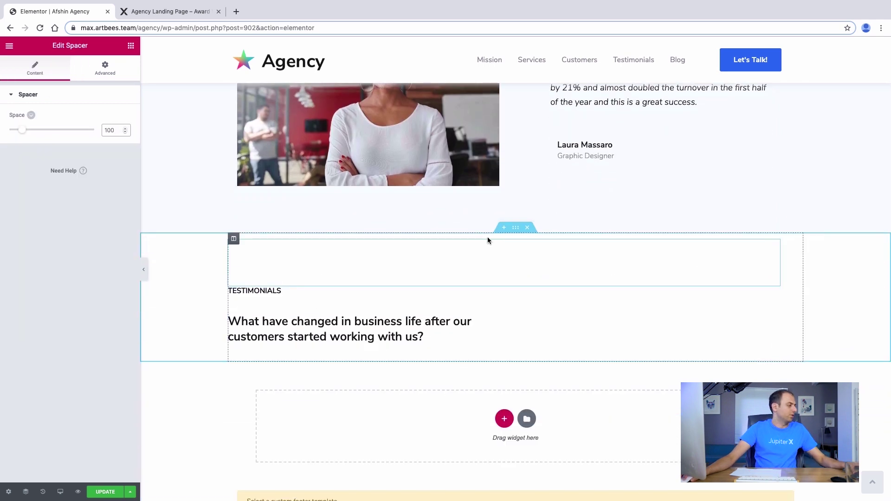
Change the duplicated section's small "TESTIMONIALS" heading to "Our Blog"
{"action": "left_click", "coordinate": [254, 292]}
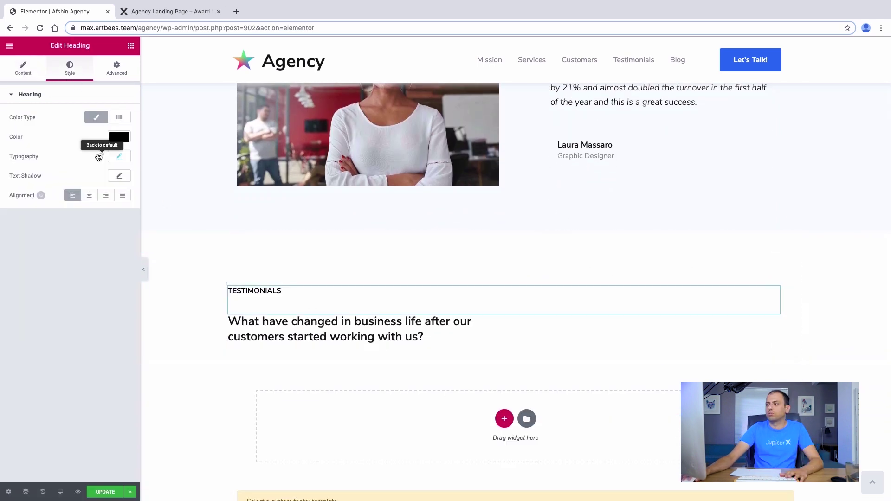
{"action": "left_click", "coordinate": [41, 71]}
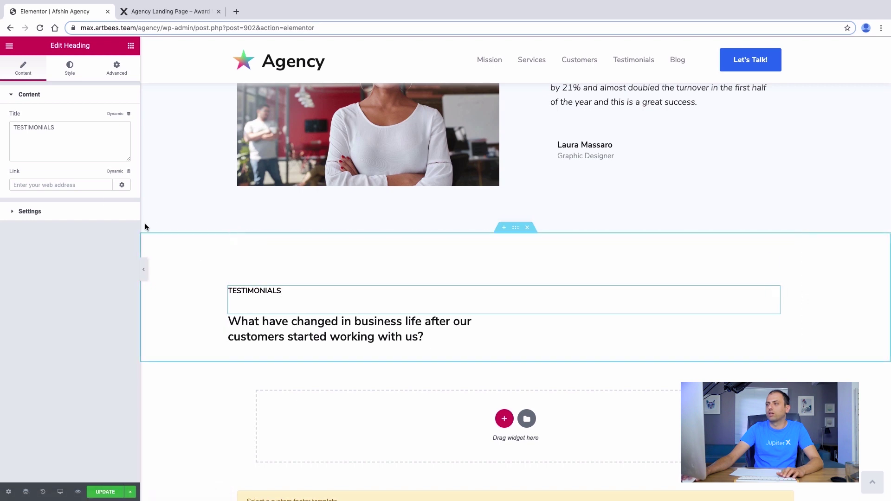
{"action": "triple_click", "coordinate": [56, 128]}
{"action": "type", "text": "Our Blog"}
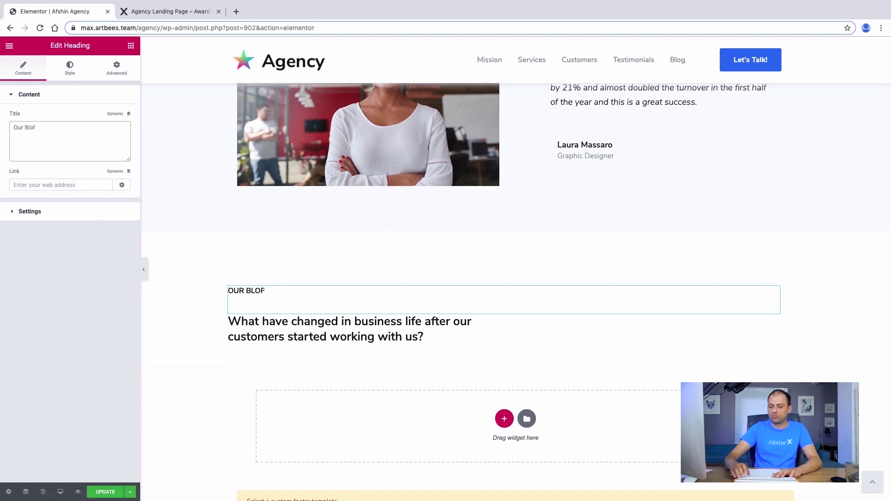
Replace the section's main heading with "We share the latest developments in the digital world and the innovations of our company", copied from the reference page
{"action": "left_click", "coordinate": [325, 329]}
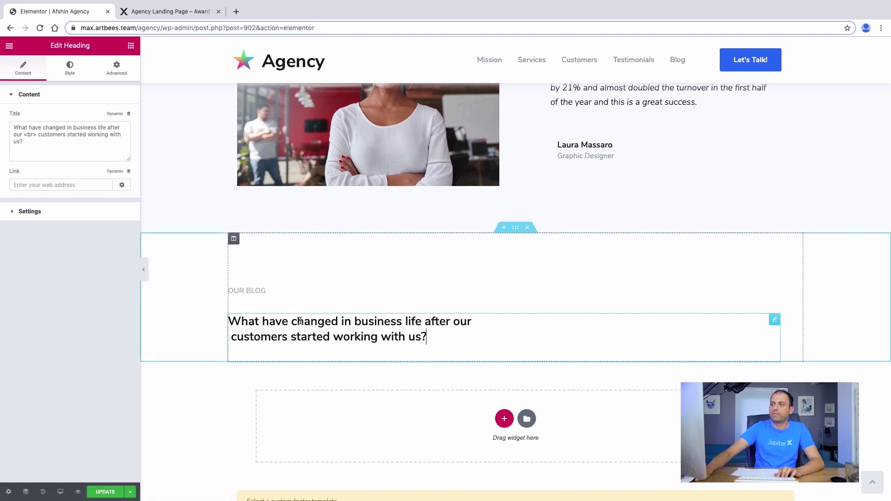
{"action": "left_click", "coordinate": [139, 13]}
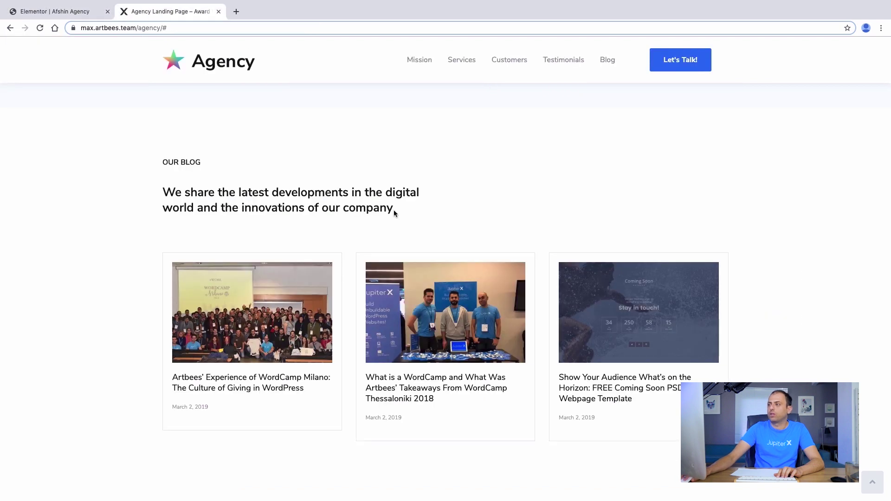
{"action": "left_click_drag", "start_coordinate": [384, 214], "coordinate": [198, 199]}
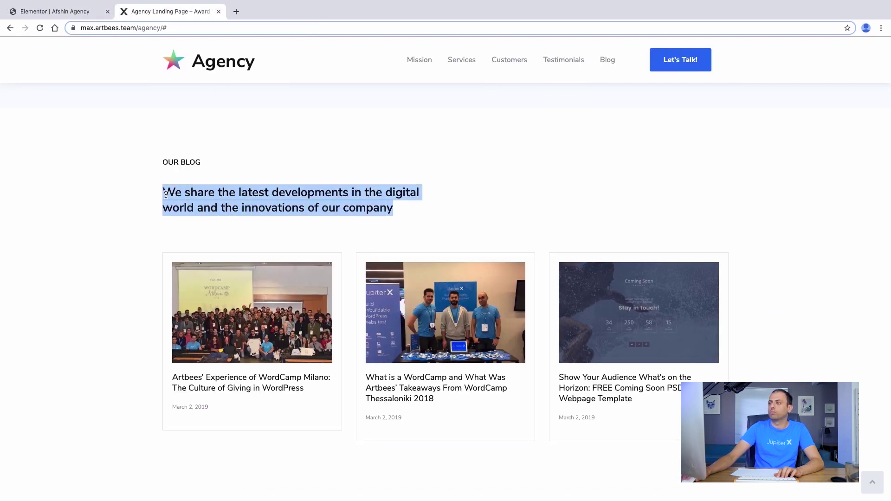
{"action": "right_click", "coordinate": [180, 192]}
{"action": "left_click", "coordinate": [184, 215]}
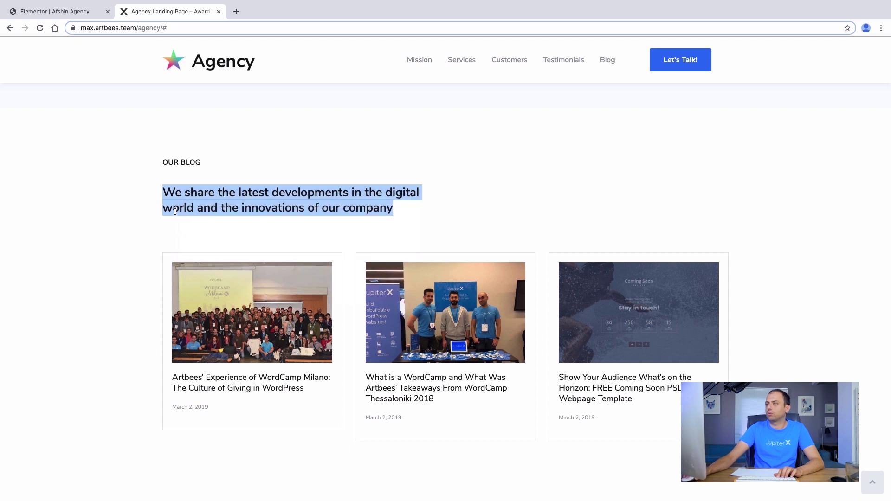
{"action": "scroll", "coordinate": [116, 83], "scroll_direction": "up", "scroll_amount": 1}
{"action": "left_click", "coordinate": [84, 6]}
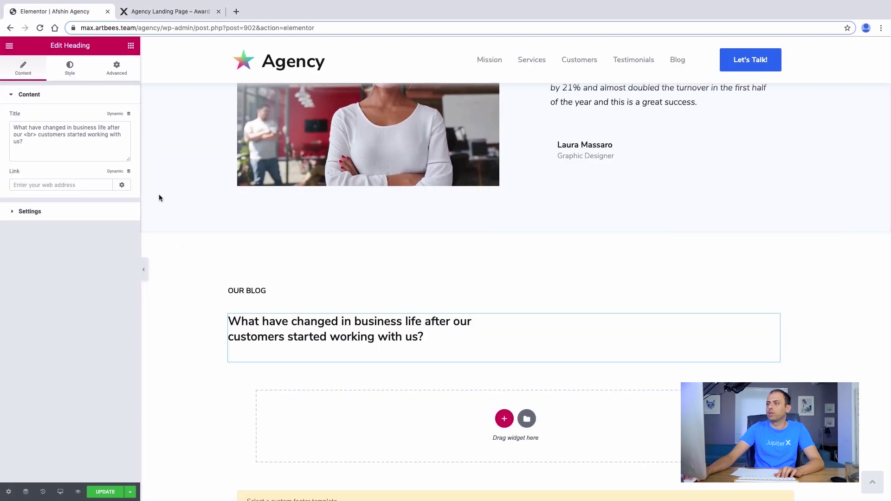
{"action": "key", "text": "super+a"}
{"action": "right_click", "coordinate": [53, 141]}
{"action": "left_click", "coordinate": [65, 206]}
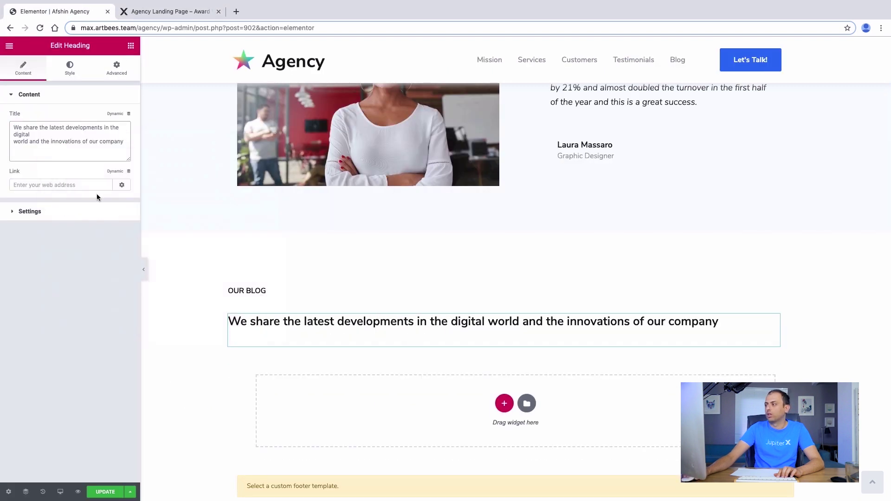
Compare with the reference page, then insert a <br> after "digital" in the blog heading and remove the plain line break
{"action": "left_click", "coordinate": [145, 12]}
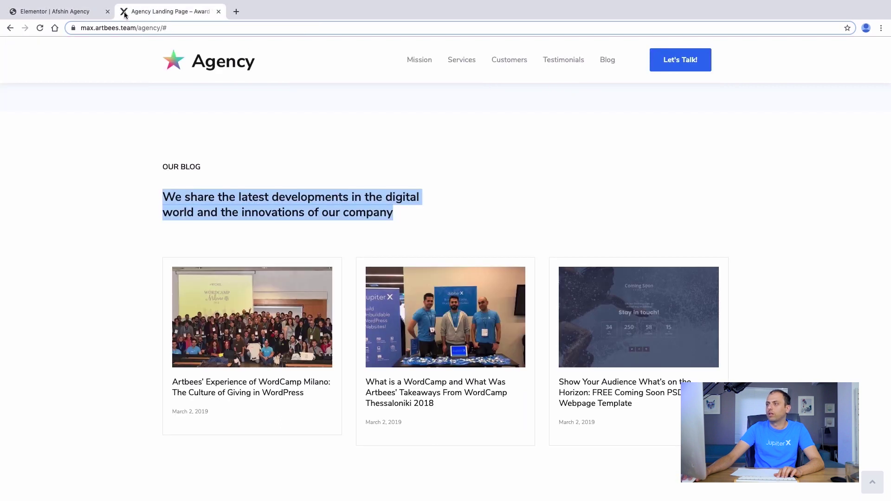
{"action": "left_click", "coordinate": [66, 10]}
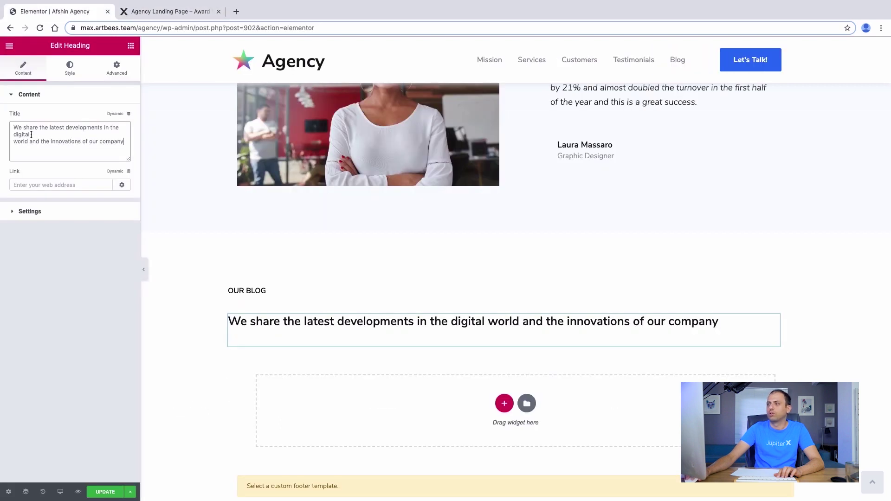
{"action": "type", "text": "<br"}
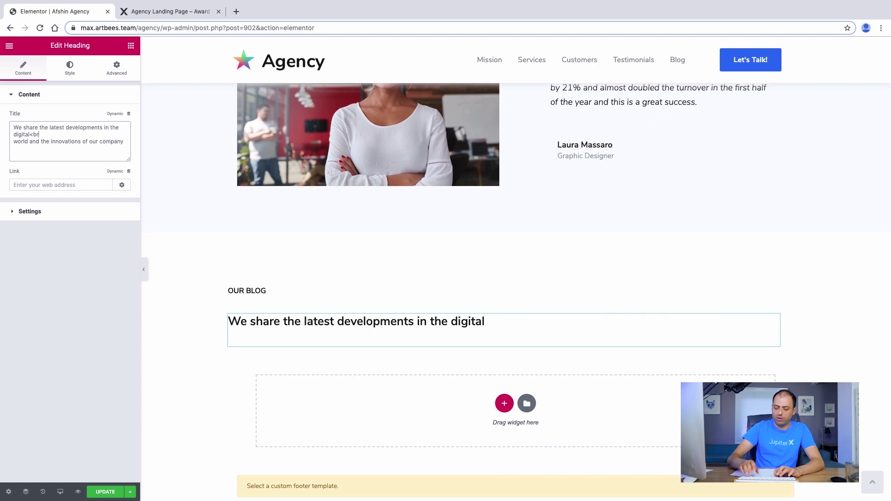
{"action": "type", "text": ">"}
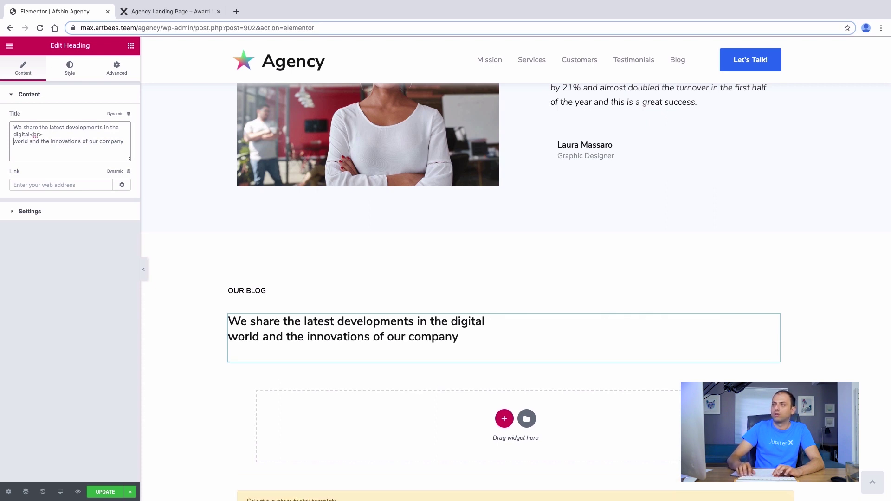
{"action": "key", "text": "Delete"}
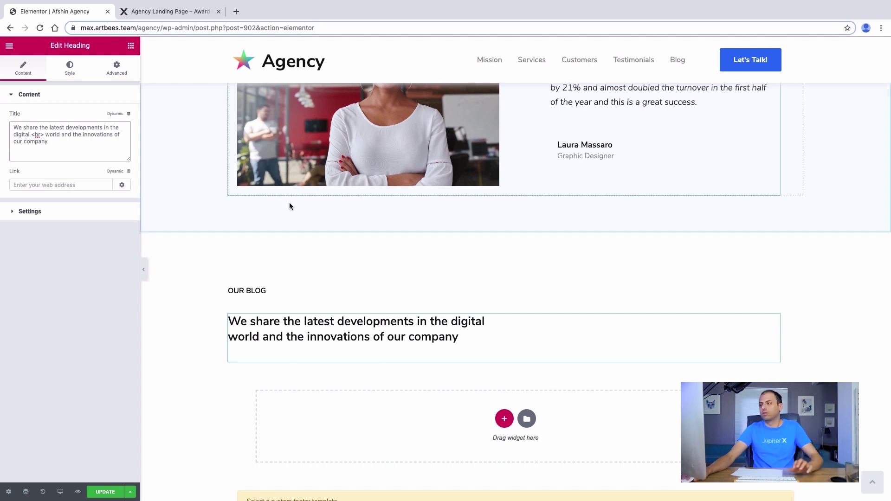
Search the widgets for "post" and add the JX Posts widget directly below the main heading of the Our Blog section
{"action": "left_click", "coordinate": [308, 318]}
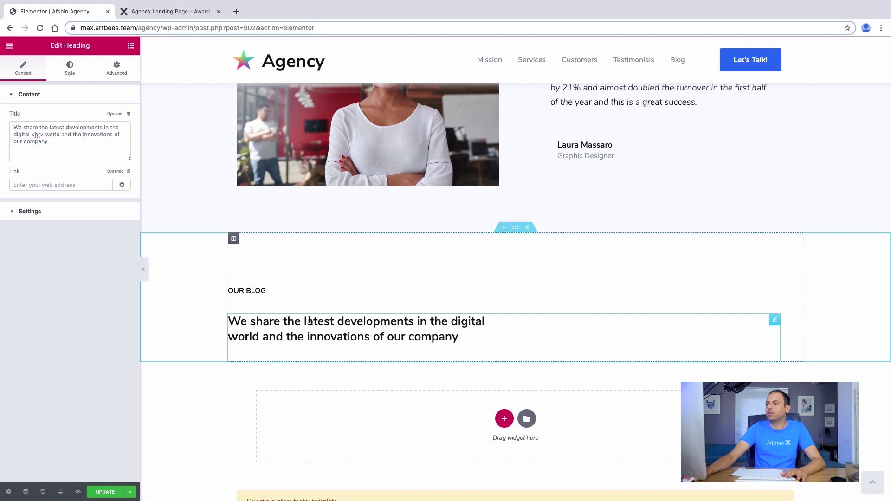
{"action": "left_click", "coordinate": [117, 70]}
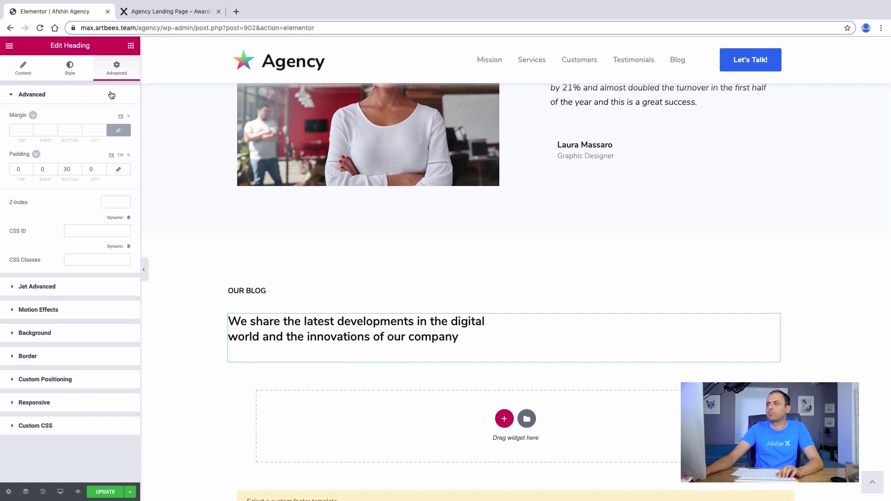
{"action": "left_click", "coordinate": [130, 46]}
{"action": "type", "text": "post"}
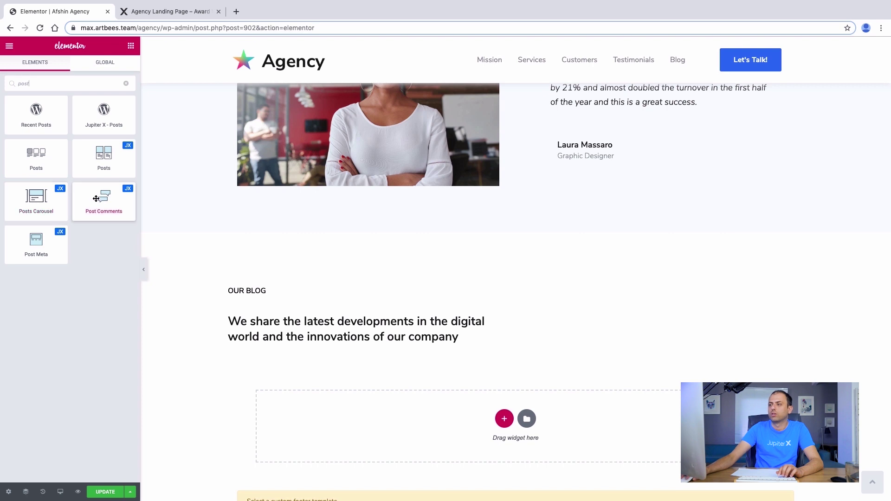
{"action": "left_click_drag", "start_coordinate": [99, 162], "coordinate": [325, 371]}
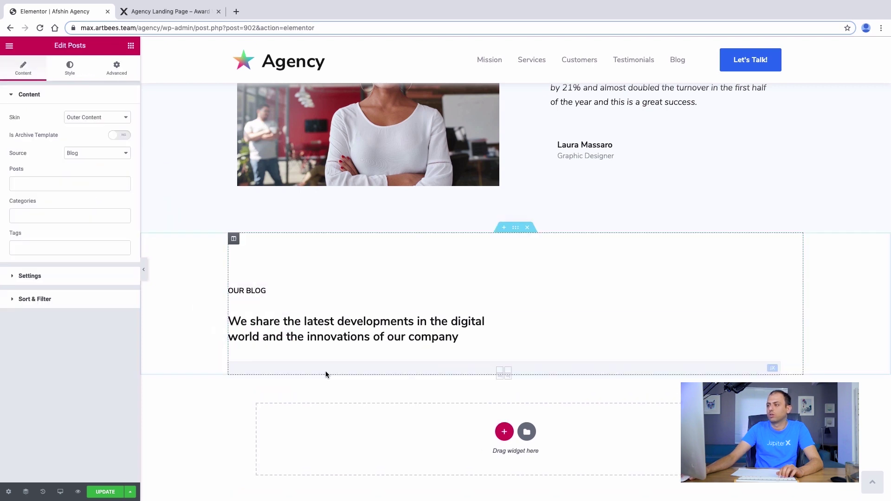
{"action": "scroll", "coordinate": [362, 385], "scroll_direction": "down", "scroll_amount": 3}
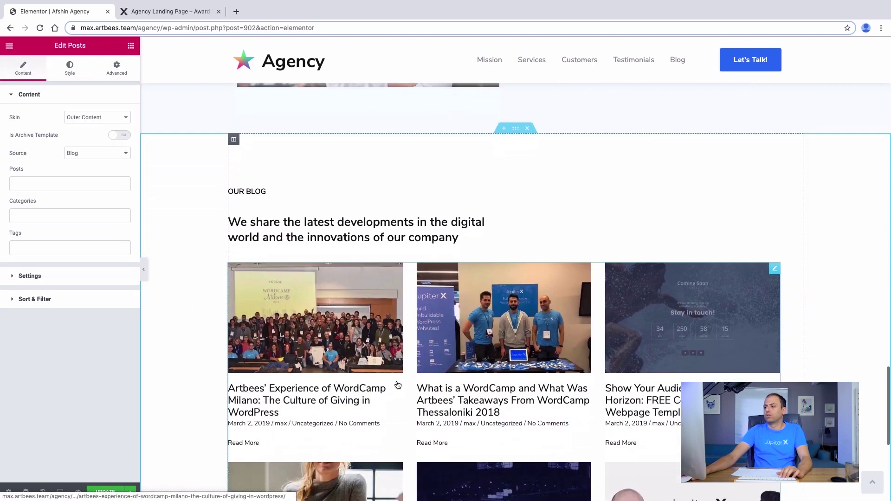
{"action": "scroll", "coordinate": [397, 383], "scroll_direction": "down", "scroll_amount": 3}
{"action": "scroll", "coordinate": [398, 384], "scroll_direction": "up", "scroll_amount": 2}
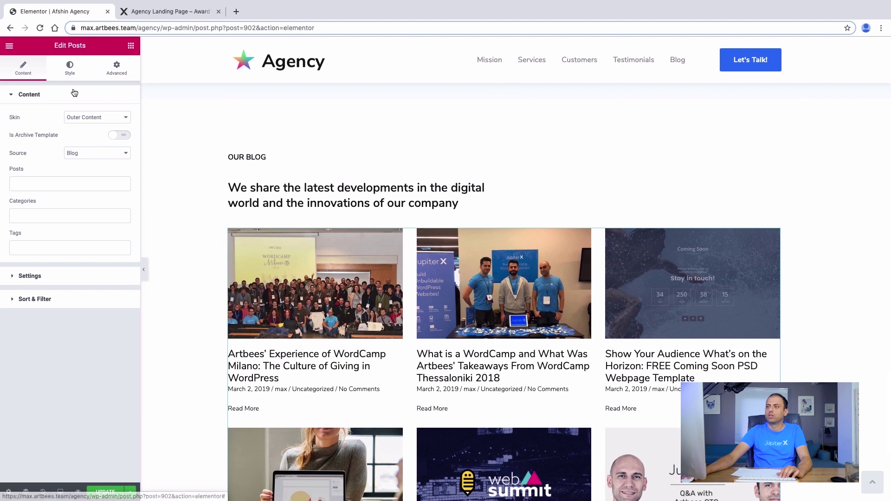
Set the Posts widget to show 3 posts per page
{"action": "left_click", "coordinate": [67, 69]}
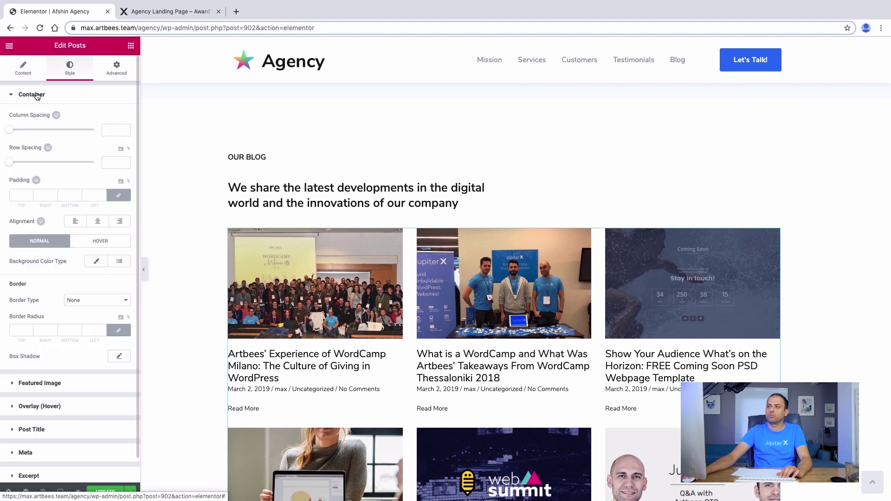
{"action": "left_click", "coordinate": [22, 69]}
{"action": "left_click", "coordinate": [55, 279]}
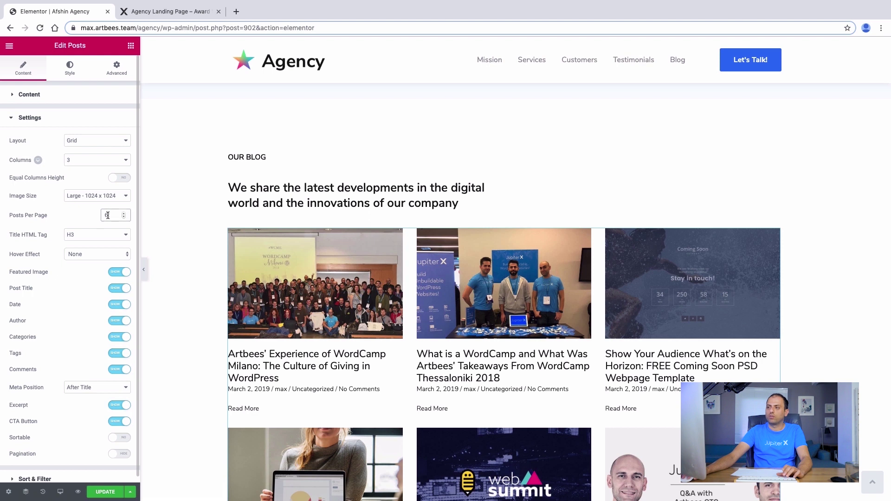
{"action": "type", "text": "3"}
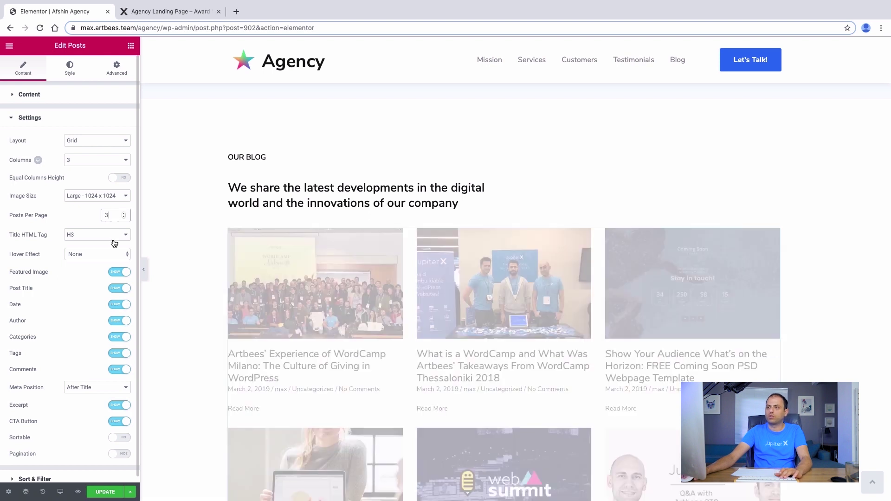
{"action": "scroll", "coordinate": [346, 291], "scroll_direction": "down", "scroll_amount": 2}
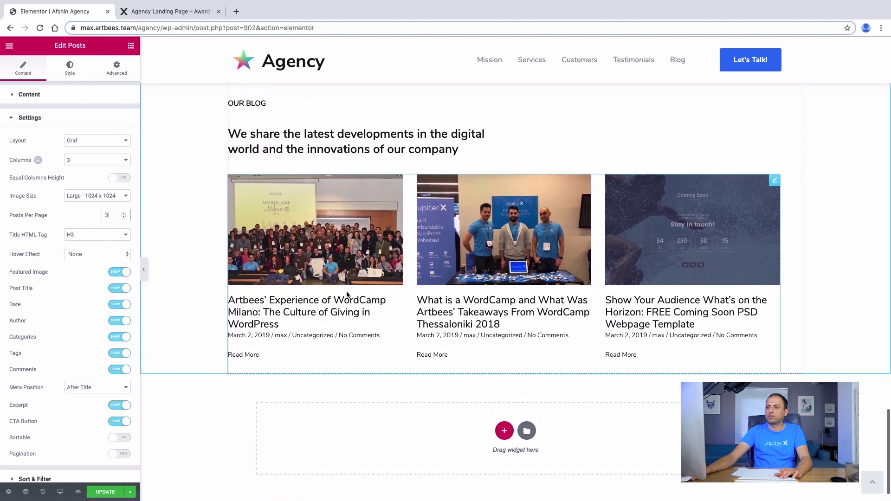
{"action": "scroll", "coordinate": [81, 360], "scroll_direction": "down", "scroll_amount": 1}
Hide the author, categories, tags, comments, excerpt and CTA button of the blog posts
{"action": "left_click", "coordinate": [113, 415]}
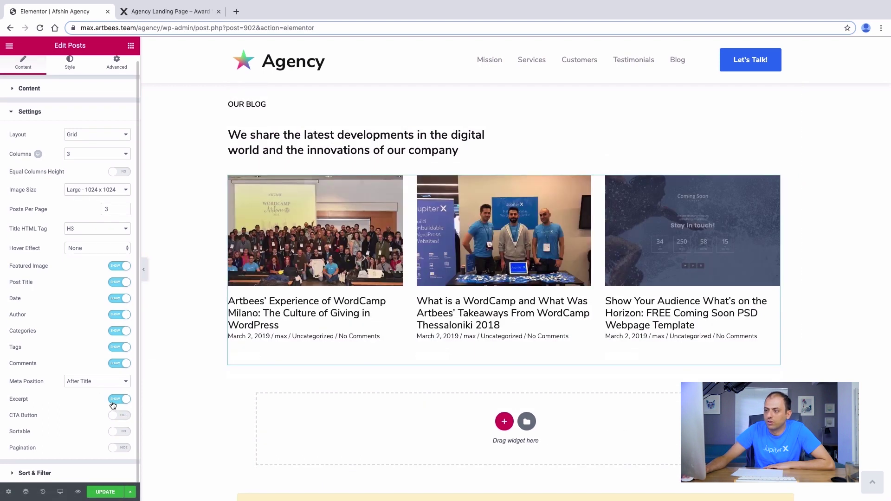
{"action": "left_click", "coordinate": [120, 315]}
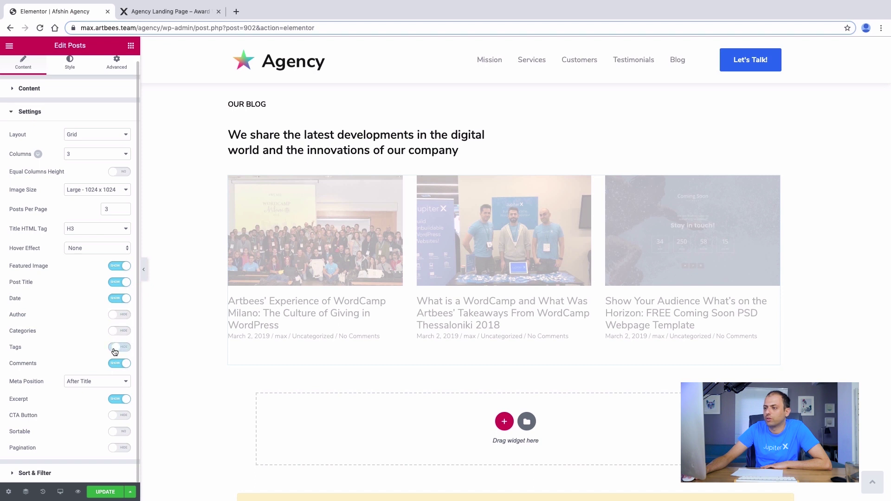
{"action": "left_click", "coordinate": [113, 363]}
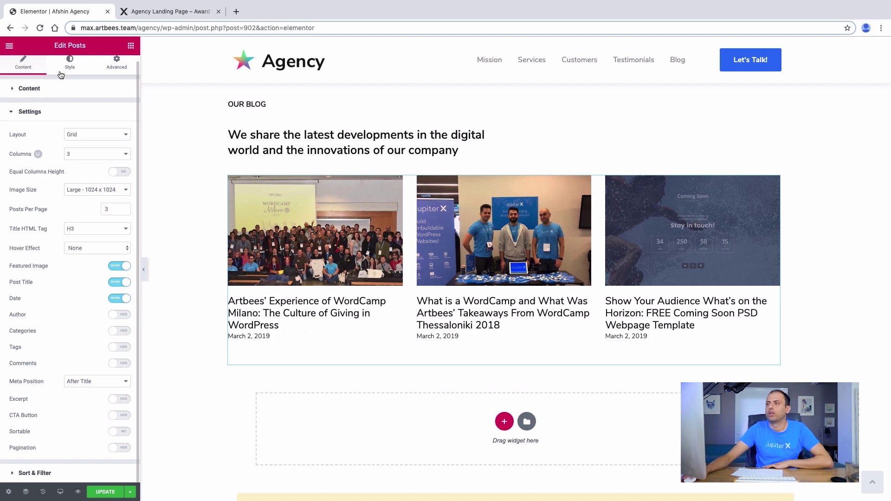
Unlink the post container's padding and set it to 0 top and 20 px right, bottom and left
{"action": "left_click", "coordinate": [66, 70]}
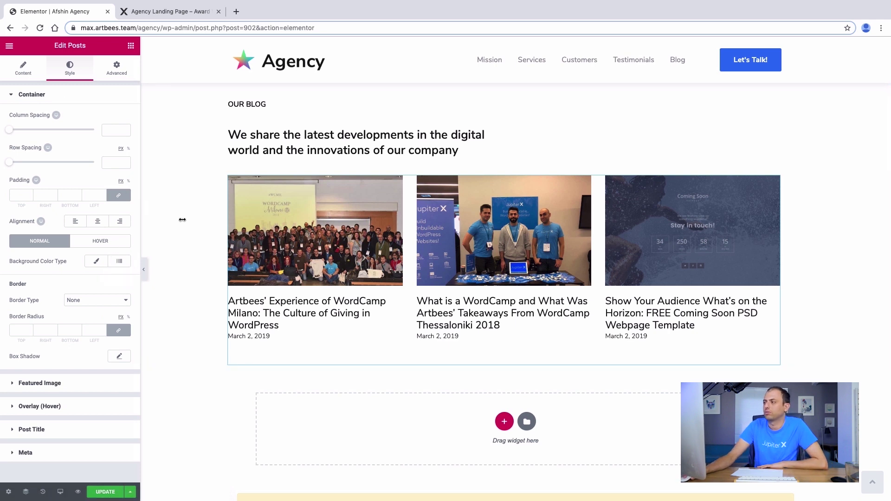
{"action": "left_click", "coordinate": [118, 200]}
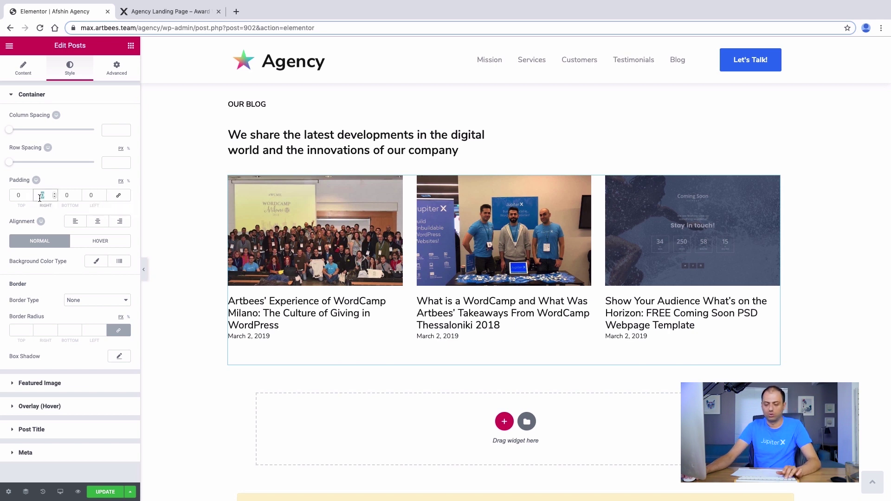
{"action": "type", "text": "0"}
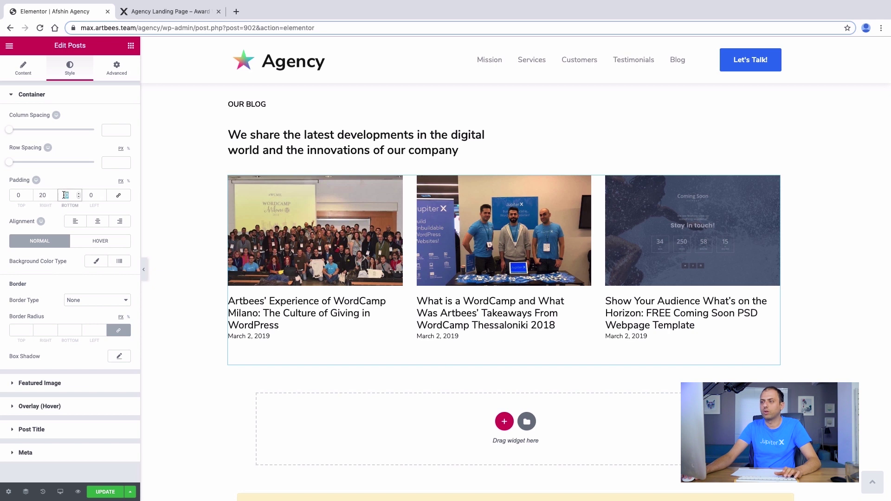
{"action": "type", "text": "20"}
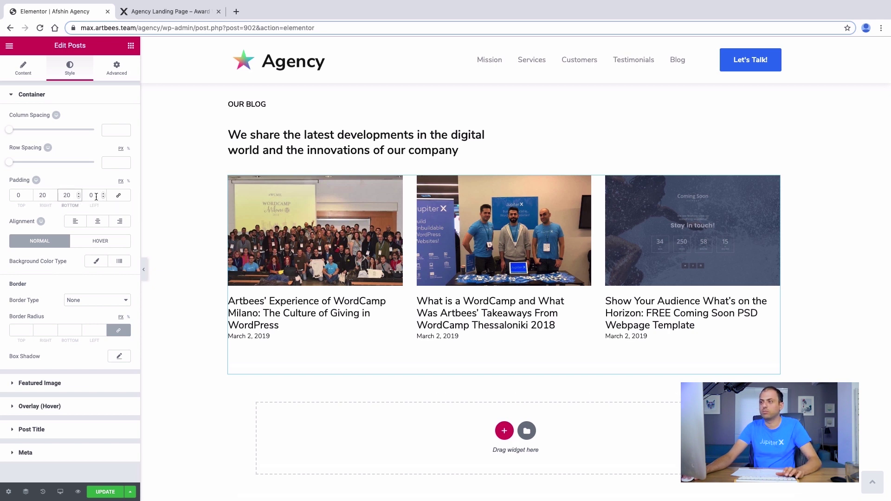
{"action": "type", "text": "20"}
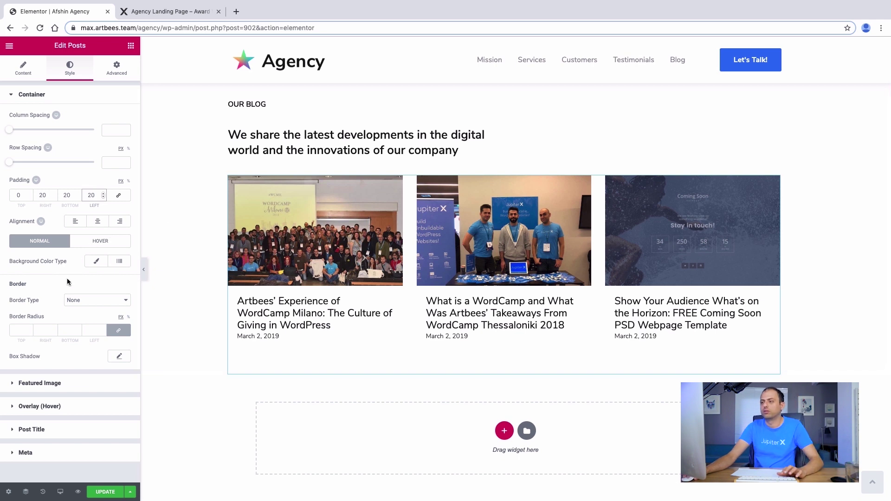
Give the post containers a solid 1 px border in light grey #e5e5e5 and preview the section without the editing panel
{"action": "left_click", "coordinate": [90, 302]}
{"action": "left_click", "coordinate": [91, 308]}
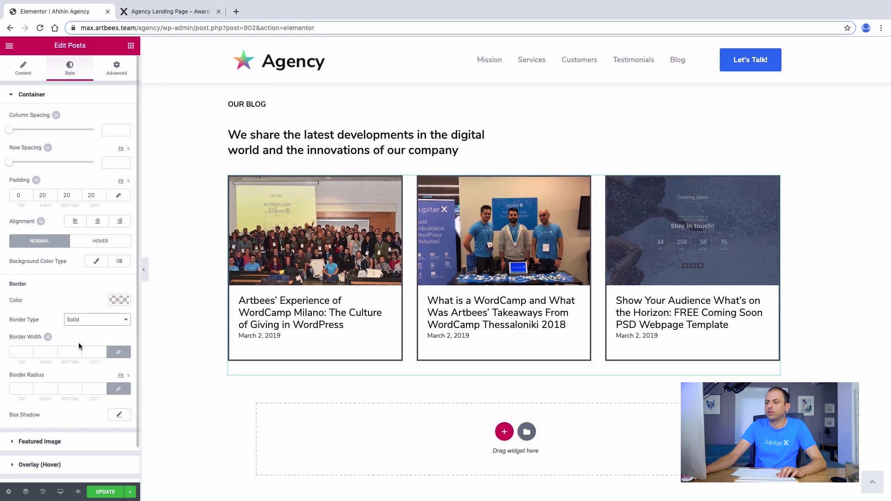
{"action": "left_click", "coordinate": [20, 351]}
{"action": "type", "text": "1"}
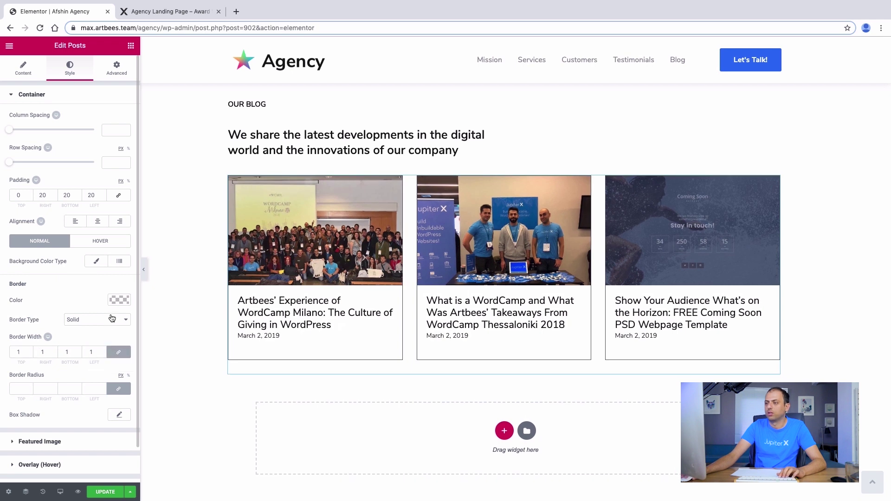
{"action": "left_click", "coordinate": [128, 300]}
{"action": "left_click_drag", "start_coordinate": [66, 338], "coordinate": [7, 323]}
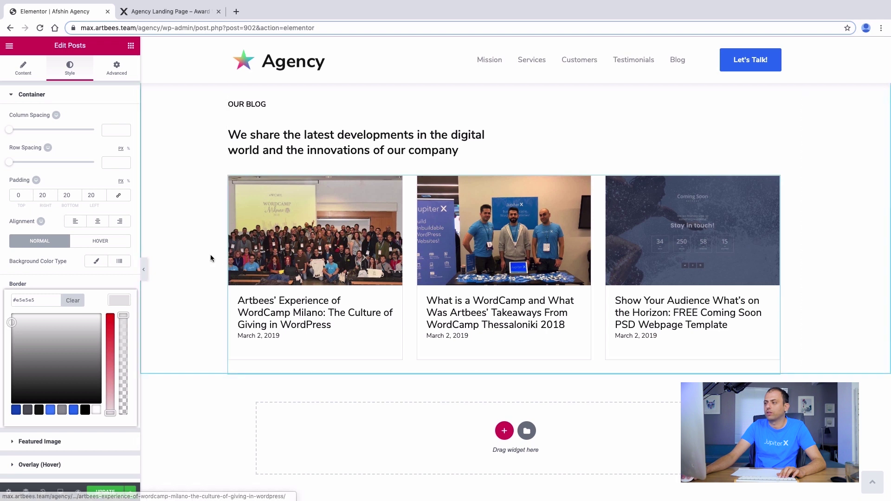
{"action": "left_click", "coordinate": [144, 270]}
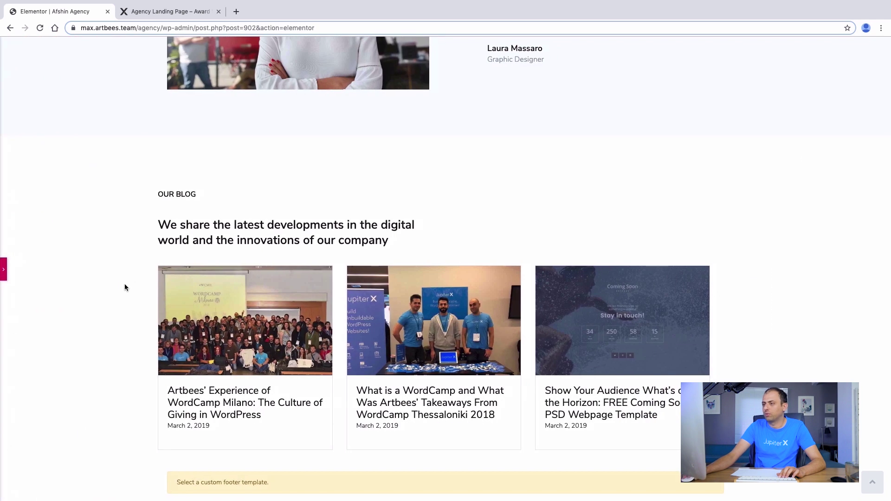
{"action": "left_click", "coordinate": [3, 274]}
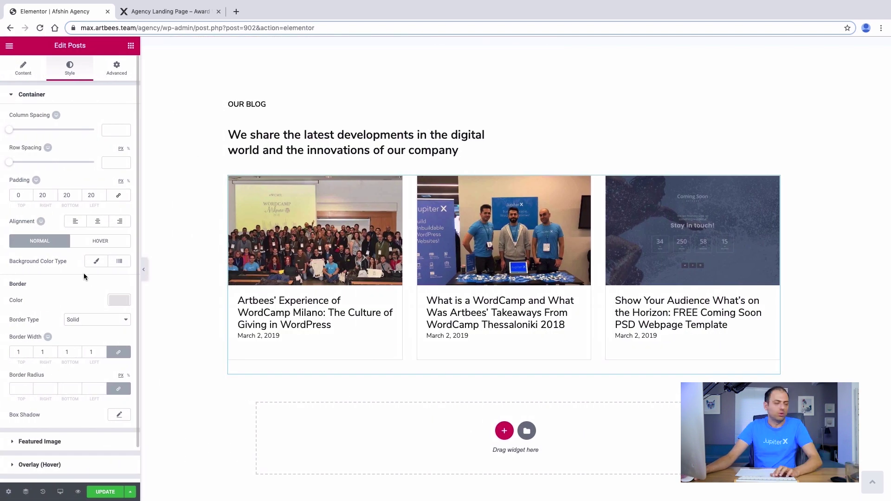
Set the featured image spacing of the posts to 20 px on all sides
{"action": "left_click", "coordinate": [32, 97]}
{"action": "left_click", "coordinate": [40, 119]}
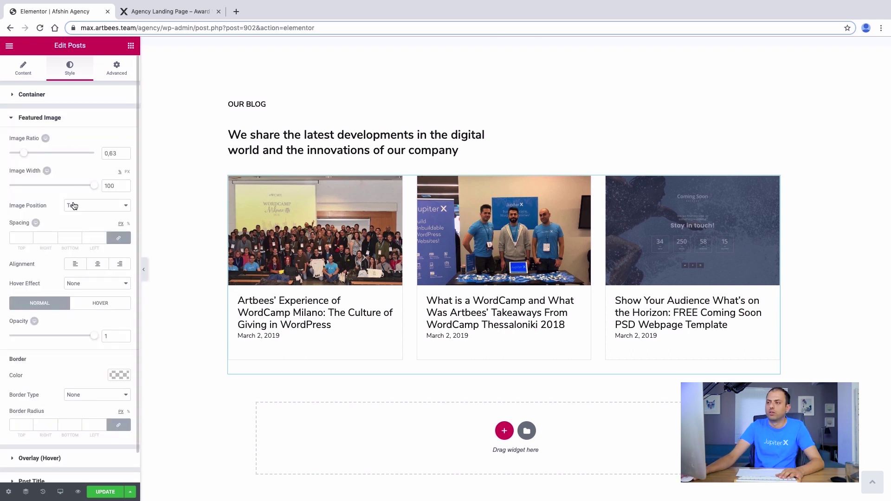
{"action": "scroll", "coordinate": [71, 204], "scroll_direction": "down", "scroll_amount": 1}
{"action": "left_click", "coordinate": [21, 207]}
{"action": "type", "text": "20"}
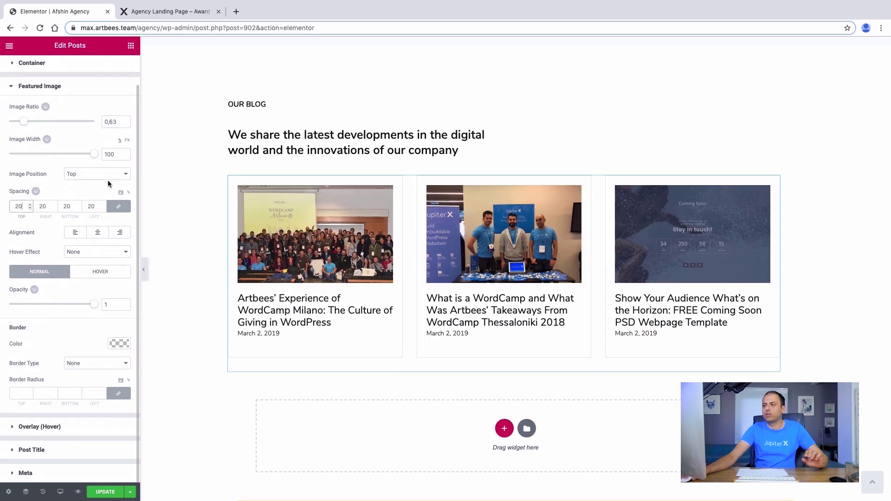
{"action": "left_click", "coordinate": [51, 88]}
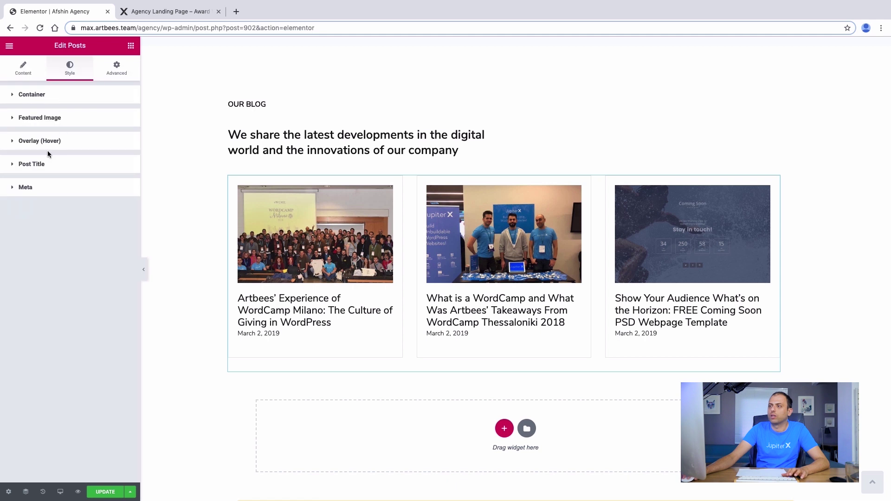
Set the post title typography to size 18 px with a line height of 1.3 em
{"action": "left_click", "coordinate": [36, 165]}
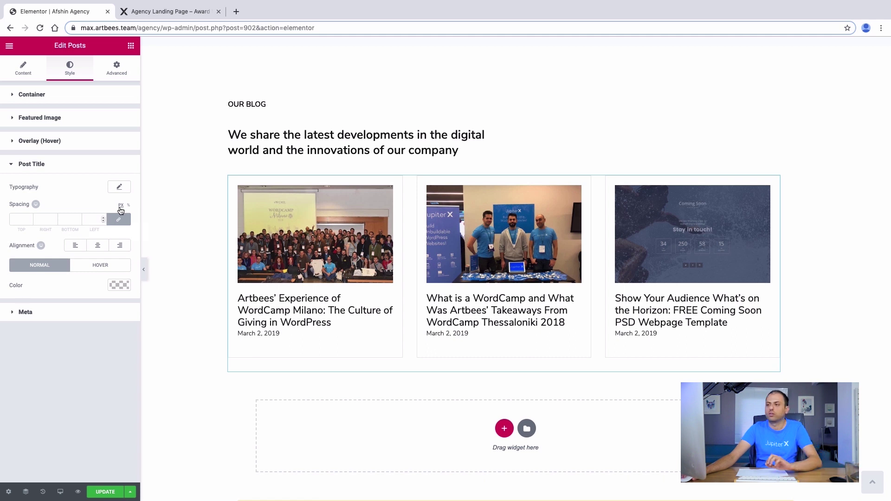
{"action": "left_click", "coordinate": [117, 188]}
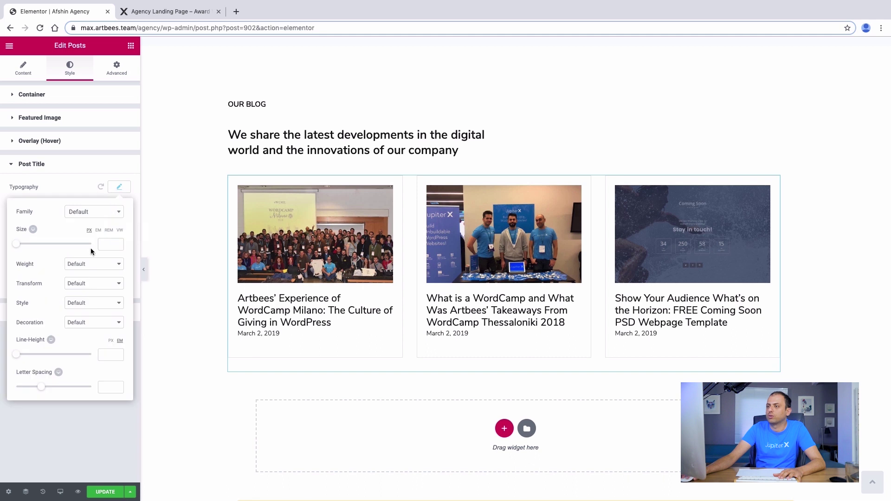
{"action": "left_click", "coordinate": [117, 244]}
{"action": "left_click_drag", "start_coordinate": [118, 244], "coordinate": [118, 244]}
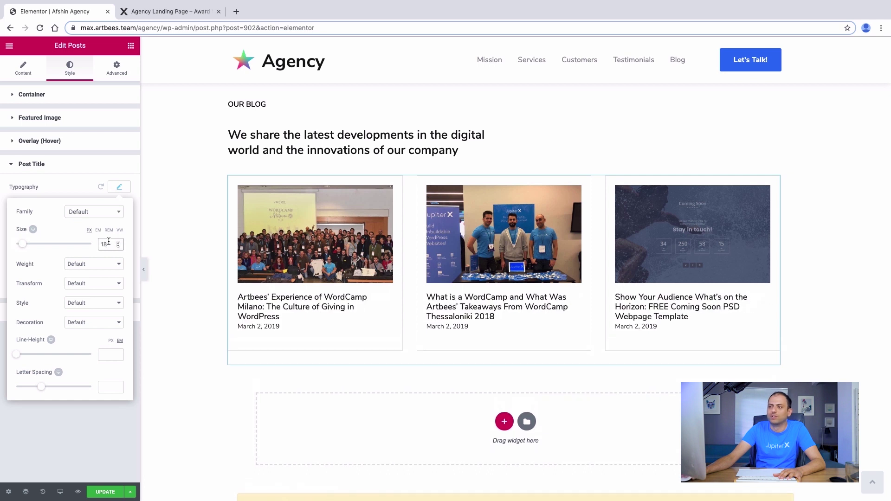
{"action": "left_click", "coordinate": [111, 355]}
{"action": "type", "text": "1.3"}
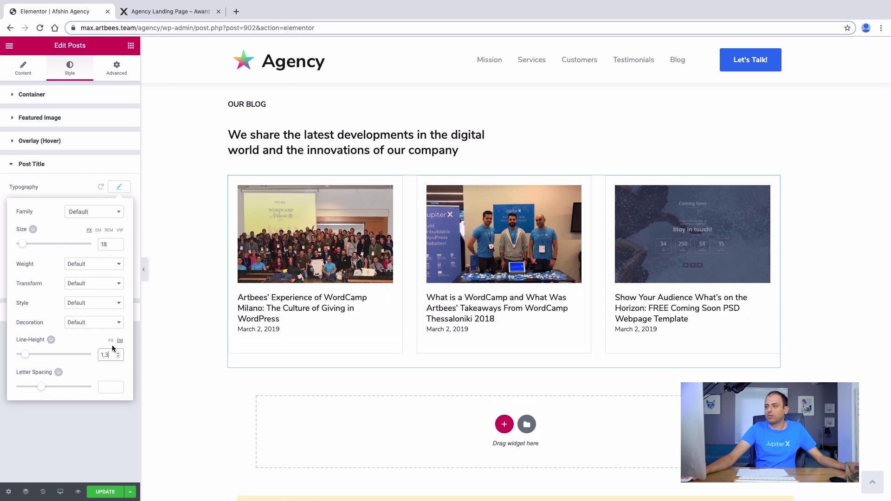
{"action": "left_click", "coordinate": [60, 189]}
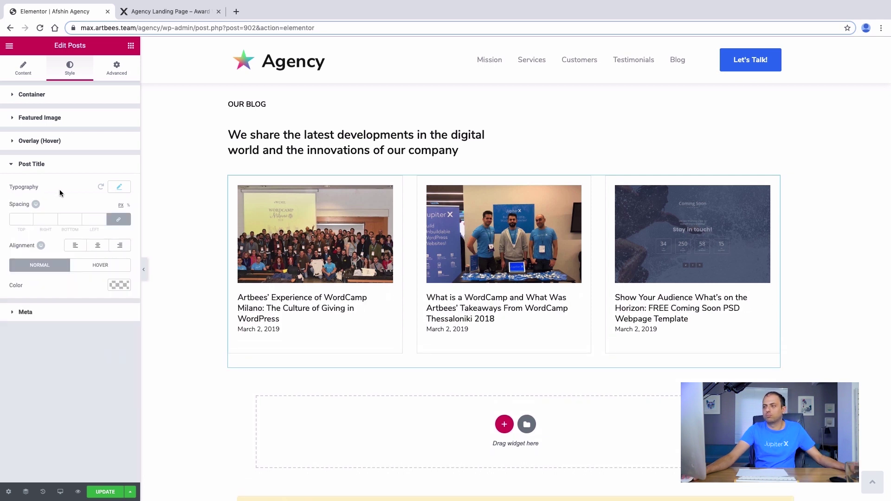
Set the post title color to black #000000 and its hover color to #2962ff
{"action": "left_click", "coordinate": [114, 287]}
{"action": "left_click", "coordinate": [85, 395]}
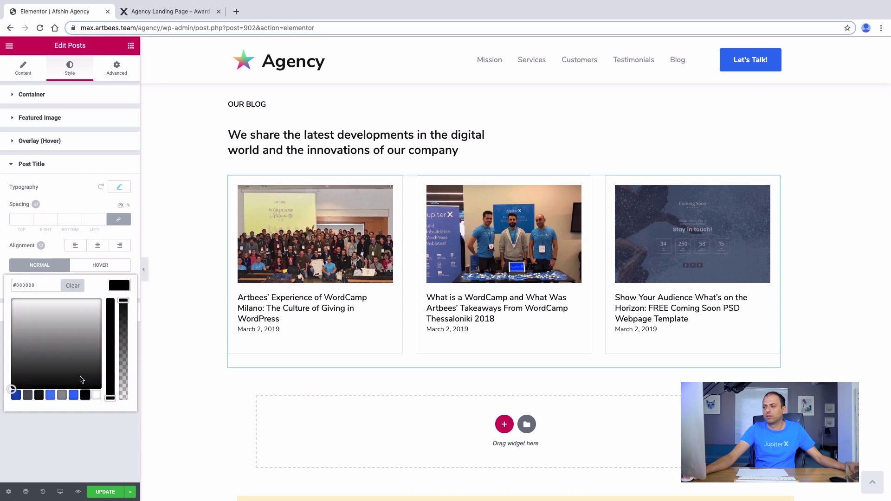
{"action": "left_click", "coordinate": [55, 243]}
{"action": "left_click", "coordinate": [84, 266]}
{"action": "left_click", "coordinate": [117, 285]}
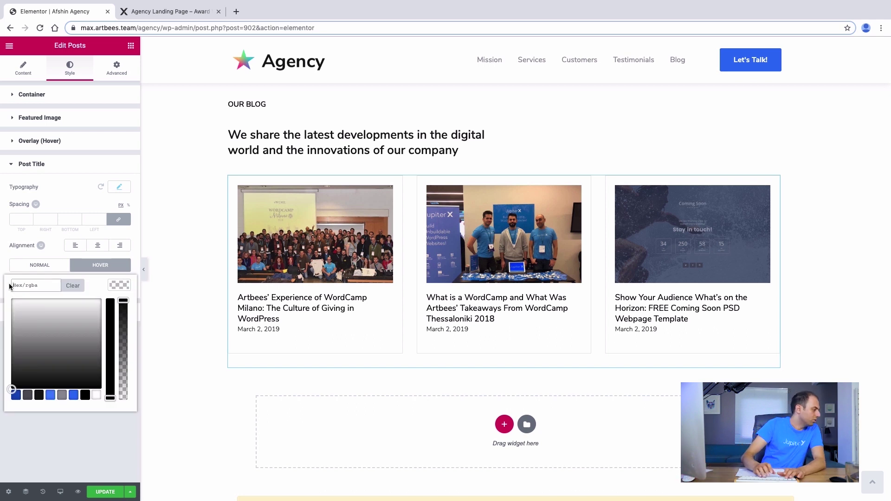
{"action": "type", "text": "#2962ff"}
{"action": "left_click", "coordinate": [53, 255]}
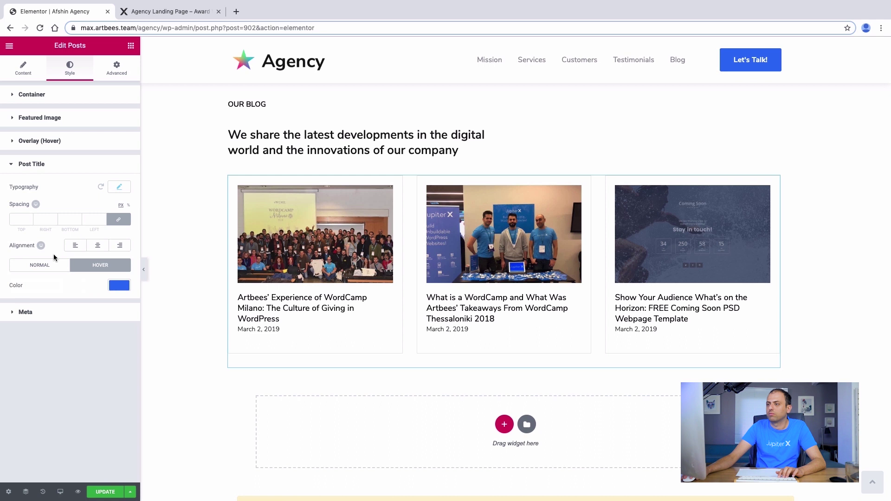
Unlink the spacing sides of the post meta and set only its top spacing to 20 px
{"action": "left_click", "coordinate": [48, 313]}
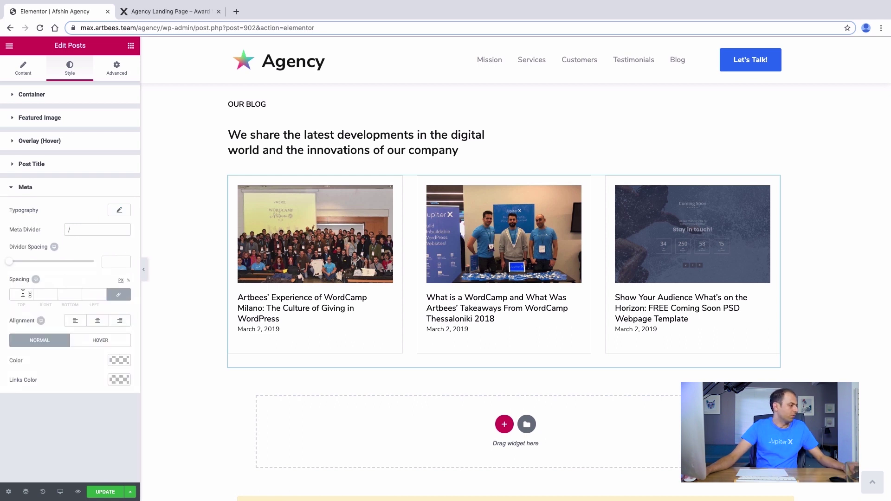
{"action": "left_click", "coordinate": [119, 294]}
{"action": "type", "text": "20"}
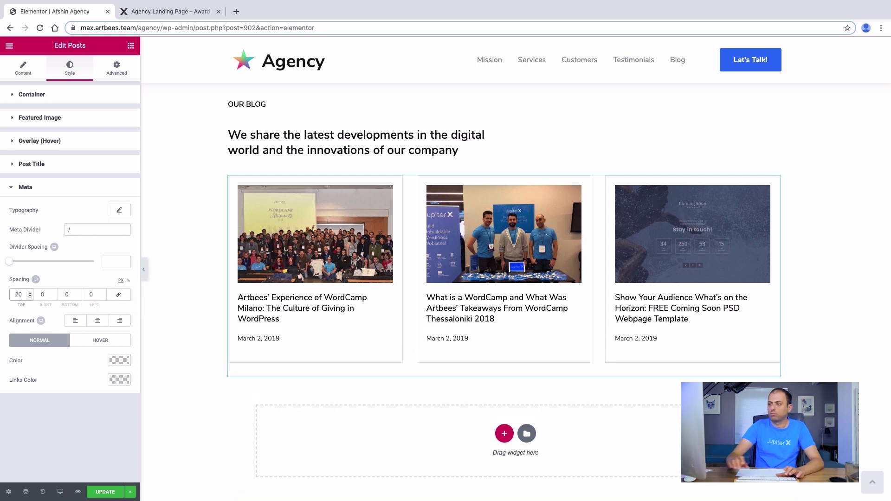
Set both the text color and the links color of the post meta to a medium grey
{"action": "left_click", "coordinate": [122, 360]}
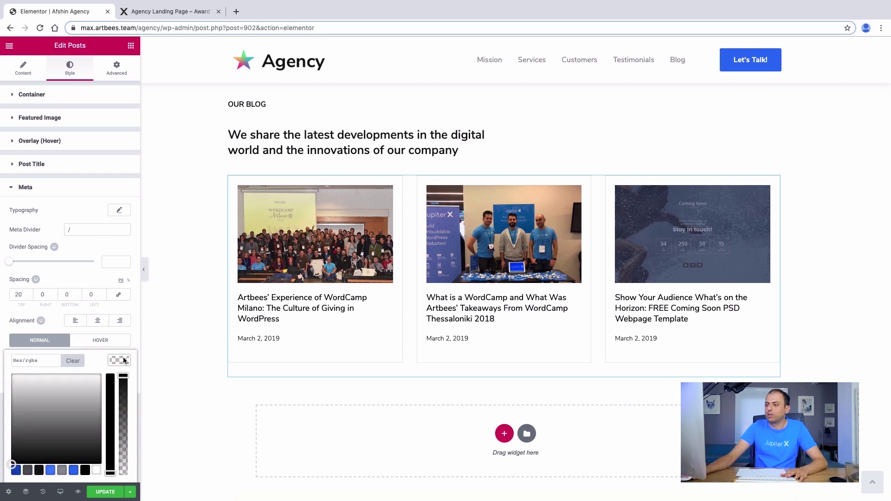
{"action": "left_click_drag", "start_coordinate": [28, 431], "coordinate": [2, 408]}
{"action": "left_click", "coordinate": [1, 402]}
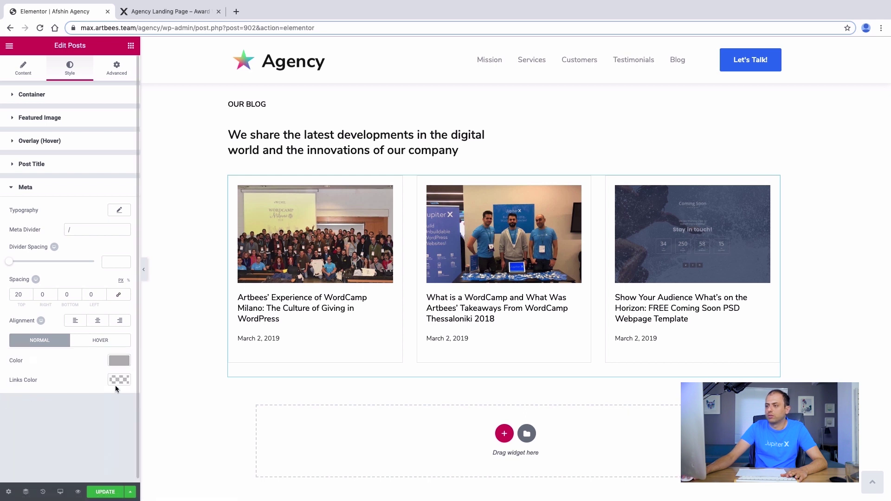
{"action": "left_click", "coordinate": [122, 380]}
{"action": "left_click_drag", "start_coordinate": [13, 420], "coordinate": [4, 406]}
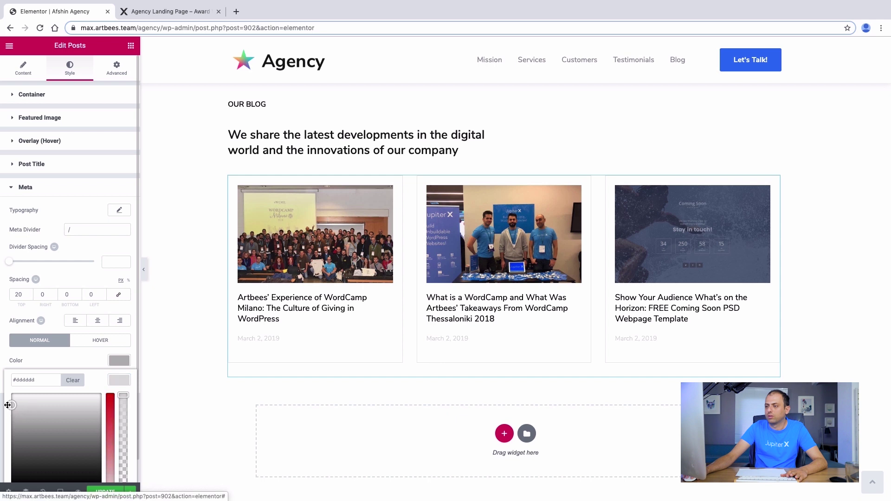
{"action": "left_click", "coordinate": [466, 349]}
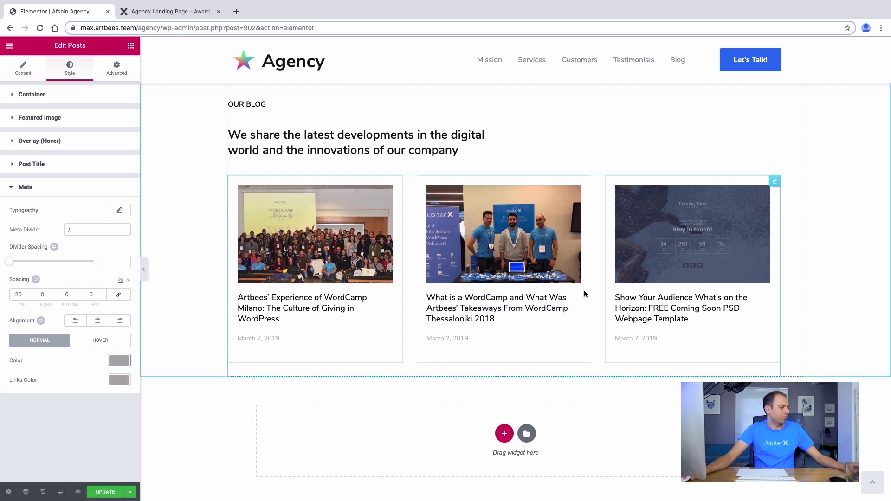
Add a Spacer widget with a space of 100 below the posts and update the page
{"action": "left_click", "coordinate": [127, 47]}
{"action": "type", "text": "space"}
{"action": "left_click_drag", "start_coordinate": [35, 113], "coordinate": [545, 372]}
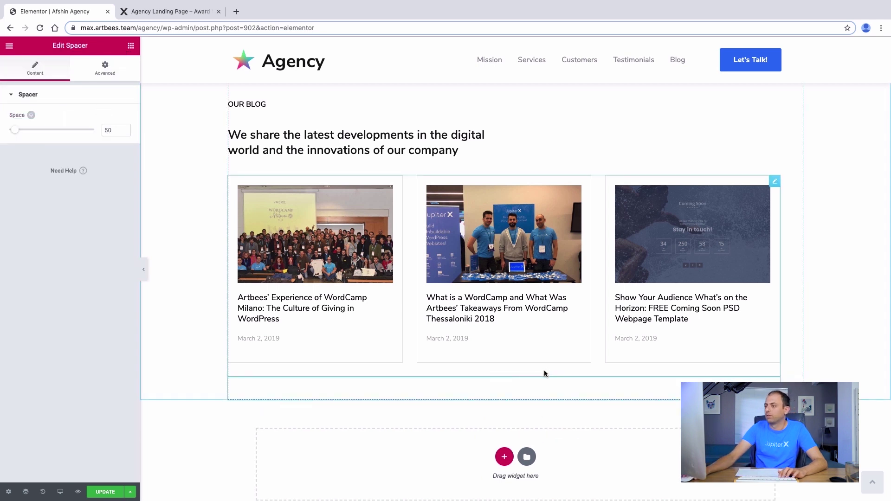
{"action": "double_click", "coordinate": [116, 130]}
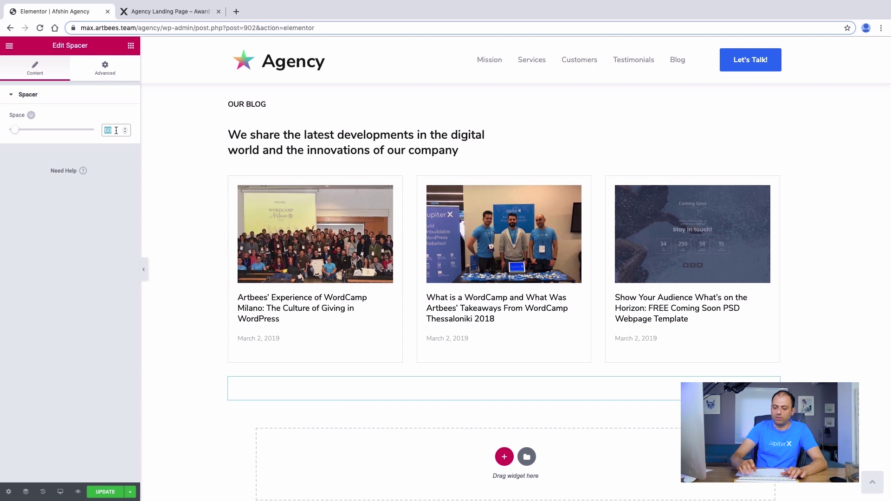
{"action": "type", "text": "100"}
{"action": "scroll", "coordinate": [459, 372], "scroll_direction": "down", "scroll_amount": 3}
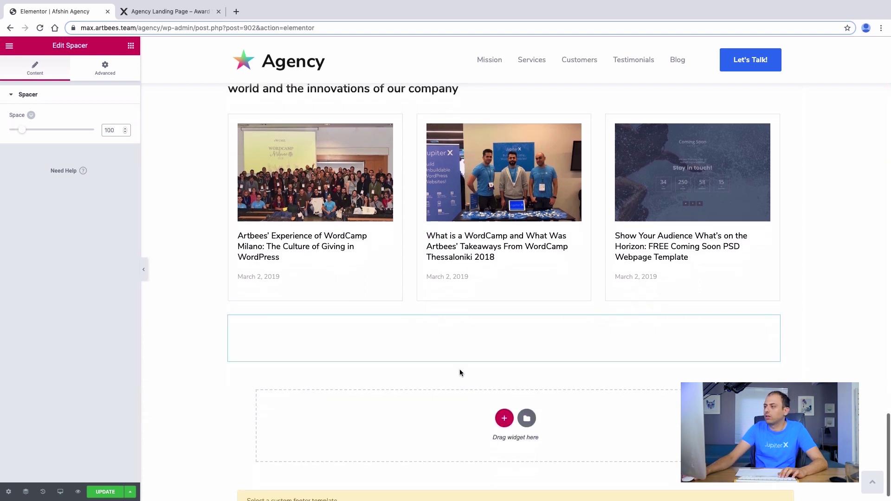
{"action": "scroll", "coordinate": [402, 255], "scroll_direction": "up", "scroll_amount": 3}
{"action": "left_click", "coordinate": [97, 491]}
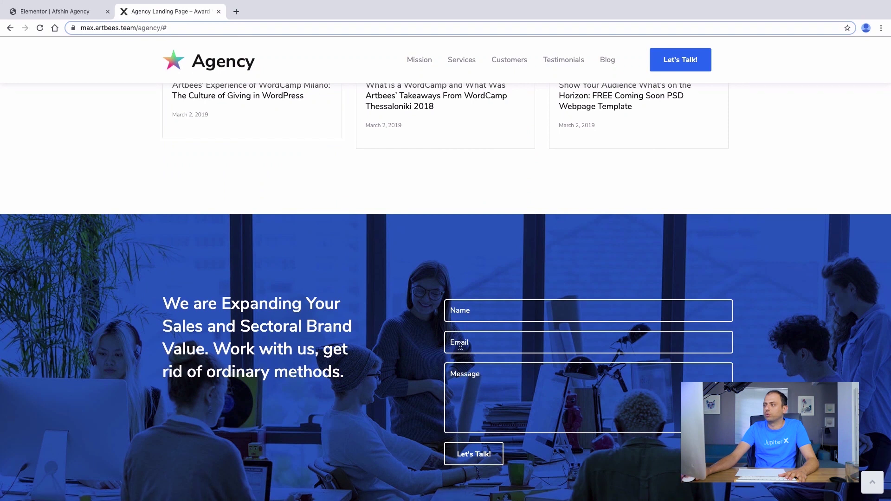
Review the contact form section on the reference page and add a single-column section below the blog section
{"action": "scroll", "coordinate": [460, 346], "scroll_direction": "down", "scroll_amount": 1}
{"action": "scroll", "coordinate": [418, 324], "scroll_direction": "up", "scroll_amount": 2}
{"action": "scroll", "coordinate": [372, 316], "scroll_direction": "down", "scroll_amount": 2}
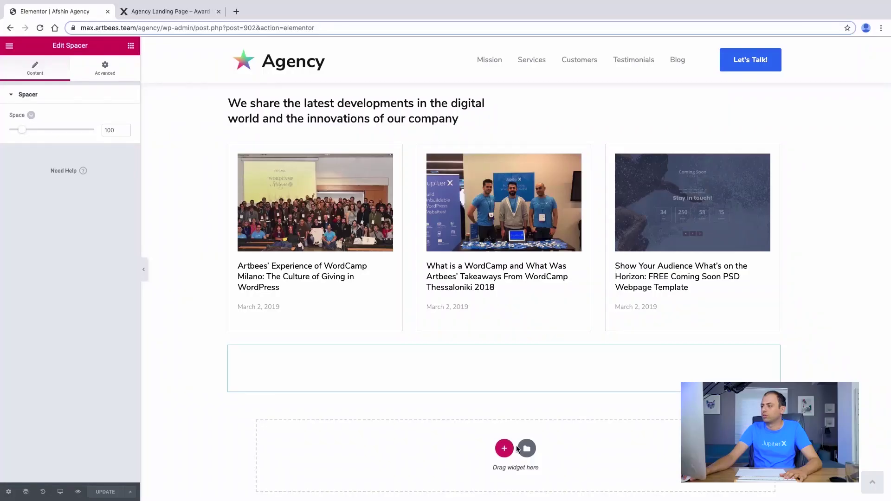
{"action": "left_click", "coordinate": [511, 450]}
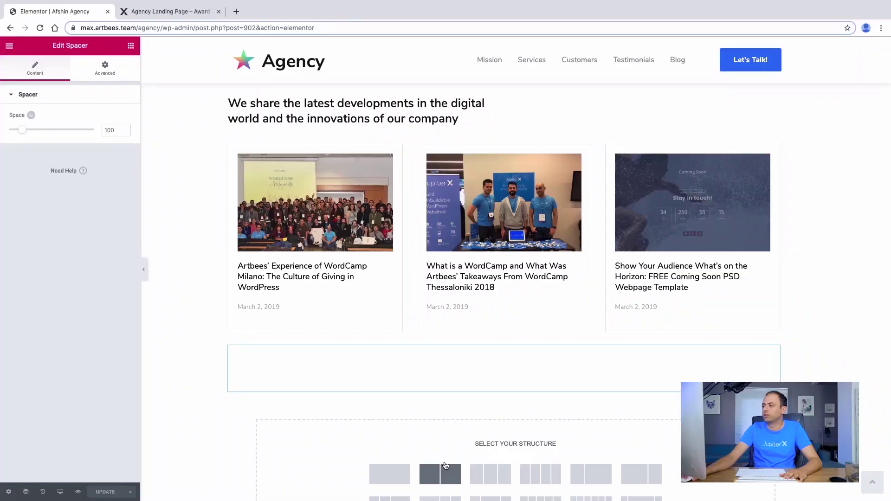
{"action": "left_click", "coordinate": [405, 476]}
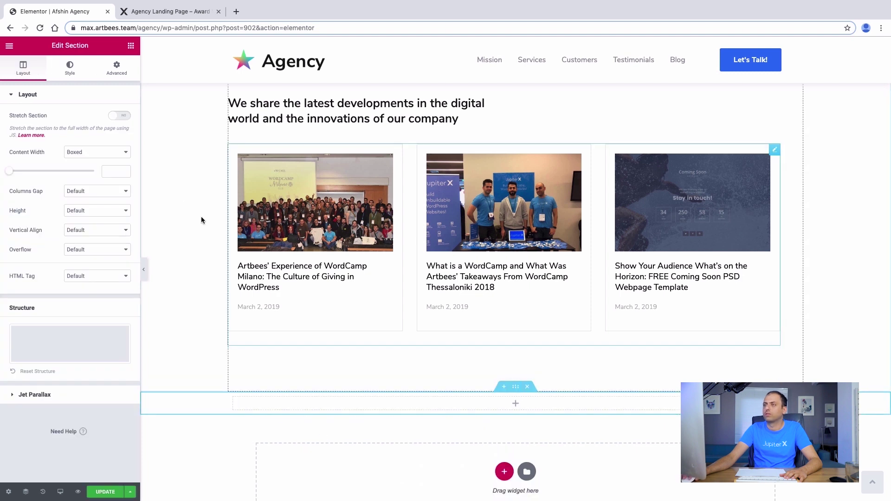
Give the new section a classic background with the image about.jpg from the media library
{"action": "left_click", "coordinate": [63, 70]}
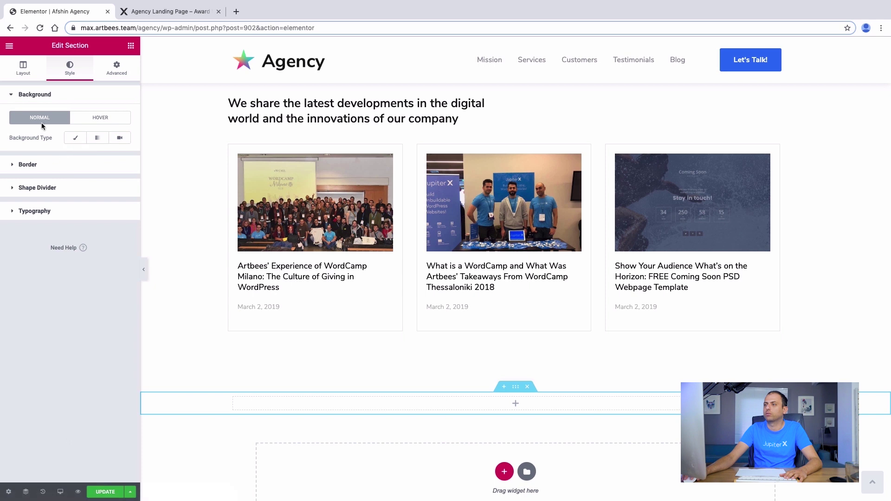
{"action": "left_click", "coordinate": [77, 140]}
{"action": "left_click", "coordinate": [77, 204]}
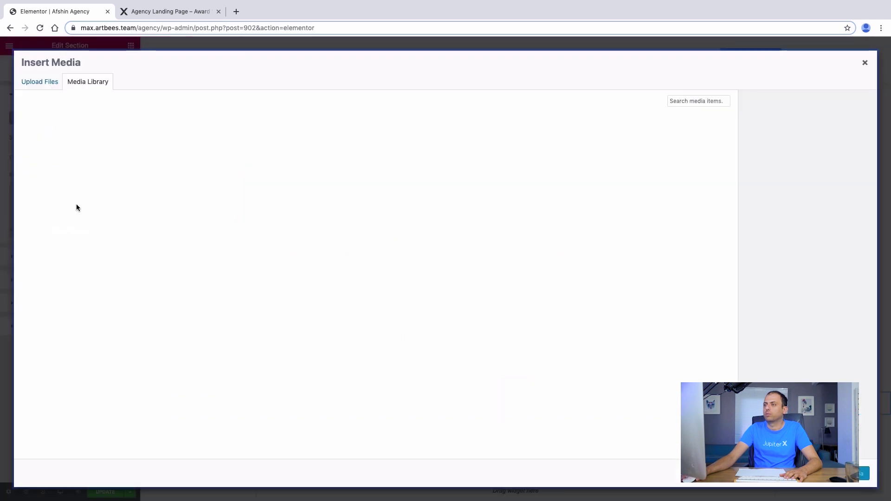
{"action": "scroll", "coordinate": [239, 182], "scroll_direction": "down", "scroll_amount": 5}
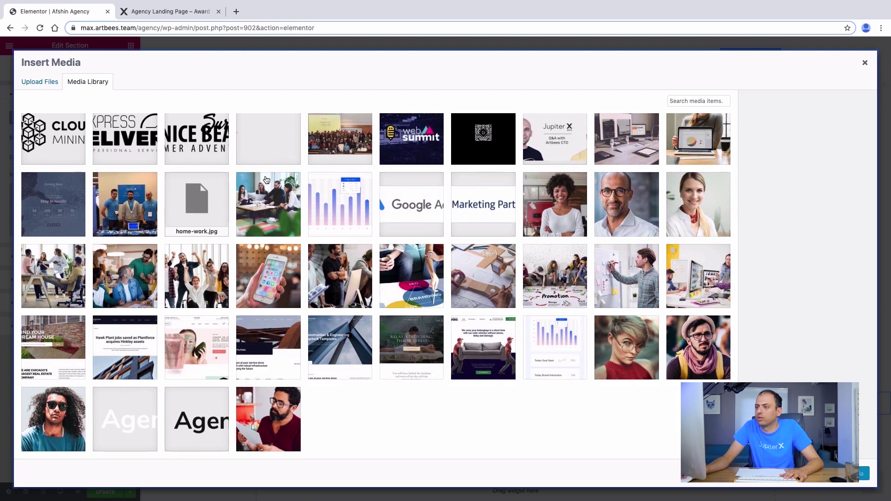
{"action": "left_click", "coordinate": [74, 278]}
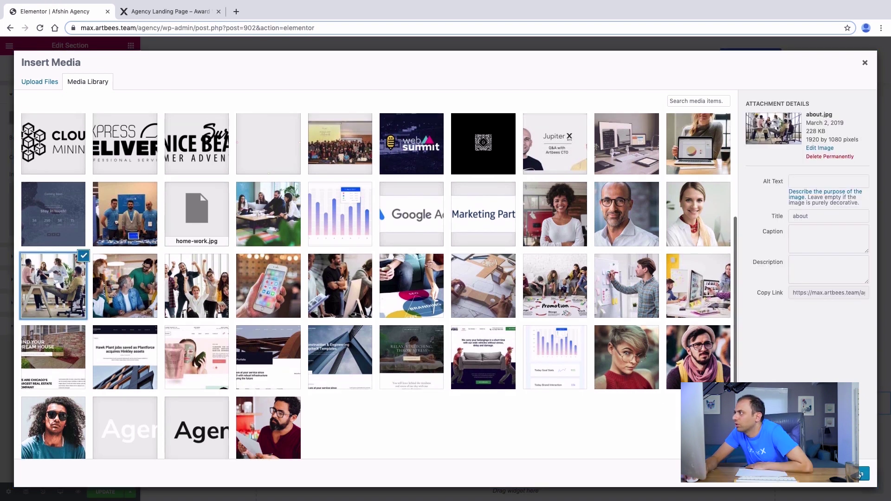
{"action": "left_click", "coordinate": [853, 473]}
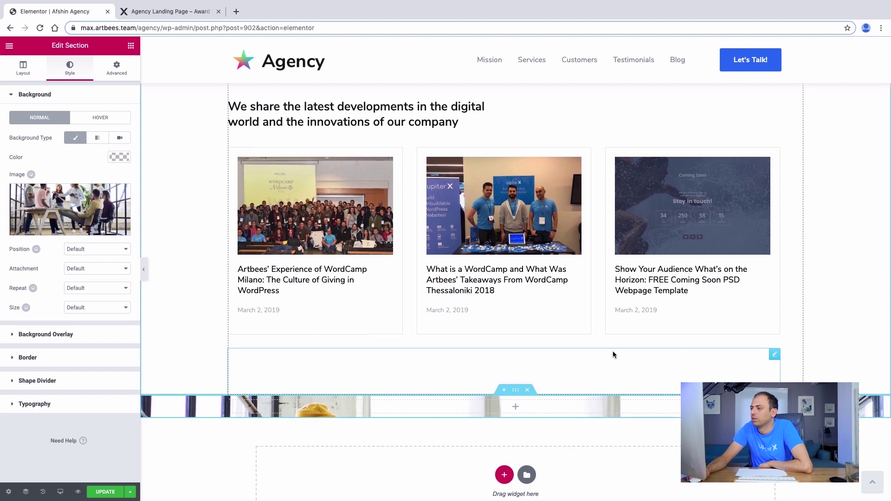
Set the new section's height to Min Height with a minimum of 745 px
{"action": "scroll", "coordinate": [571, 346], "scroll_direction": "down", "scroll_amount": 2}
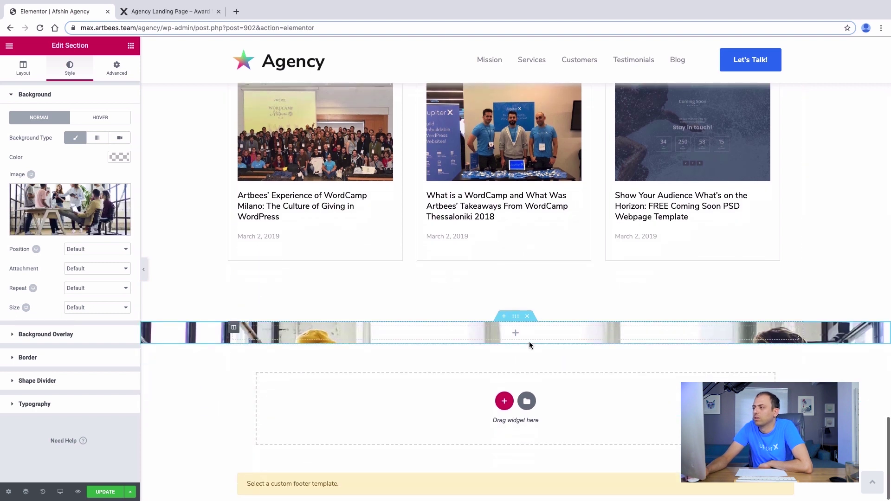
{"action": "left_click", "coordinate": [23, 68]}
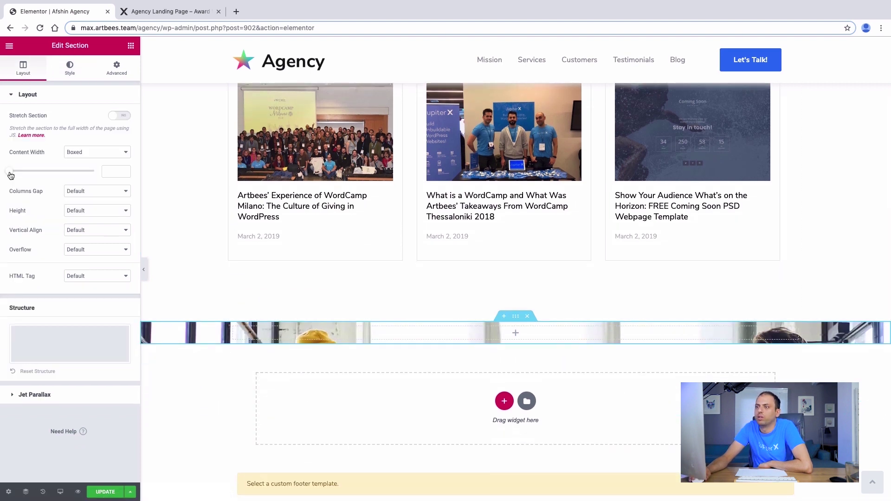
{"action": "left_click", "coordinate": [85, 219]}
{"action": "left_click", "coordinate": [84, 226]}
{"action": "left_click_drag", "start_coordinate": [35, 245], "coordinate": [54, 247]}
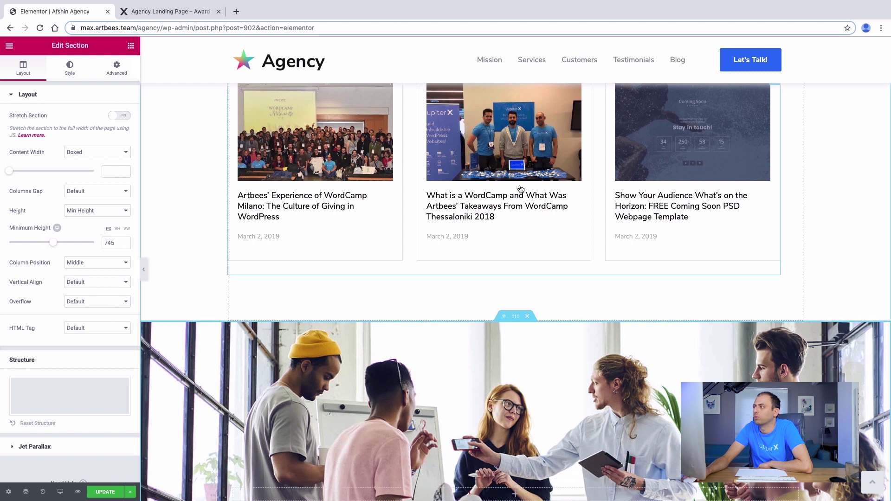
{"action": "scroll", "coordinate": [580, 213], "scroll_direction": "down", "scroll_amount": 6}
{"action": "scroll", "coordinate": [446, 175], "scroll_direction": "up", "scroll_amount": 2}
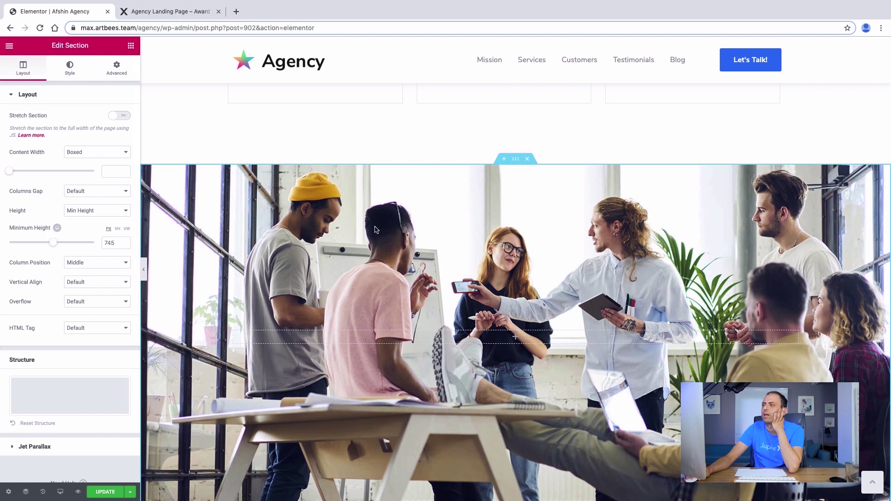
Replace the section's background image with home-work.jpg from the media library
{"action": "left_click", "coordinate": [81, 74]}
{"action": "left_click", "coordinate": [70, 218]}
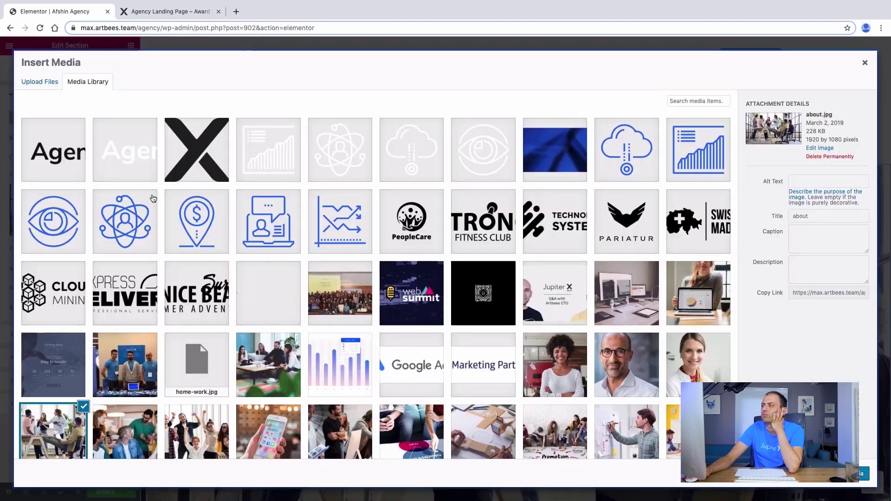
{"action": "scroll", "coordinate": [416, 199], "scroll_direction": "down", "scroll_amount": 3}
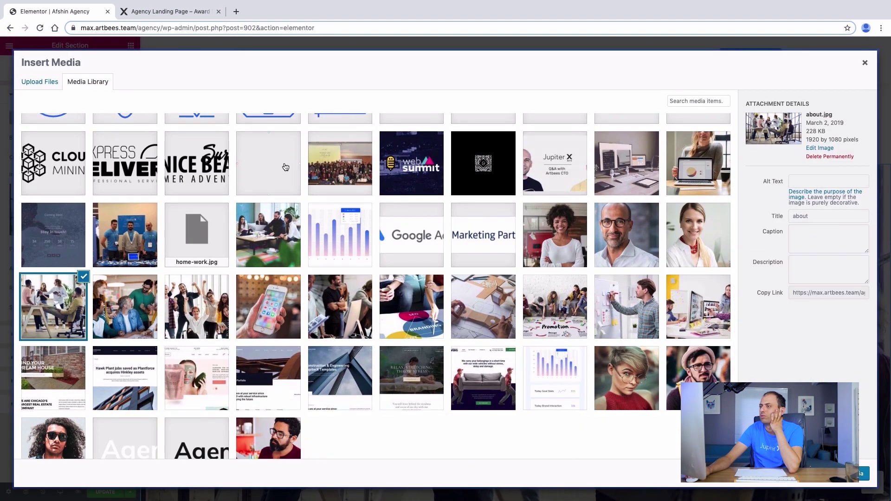
{"action": "left_click", "coordinate": [191, 226]}
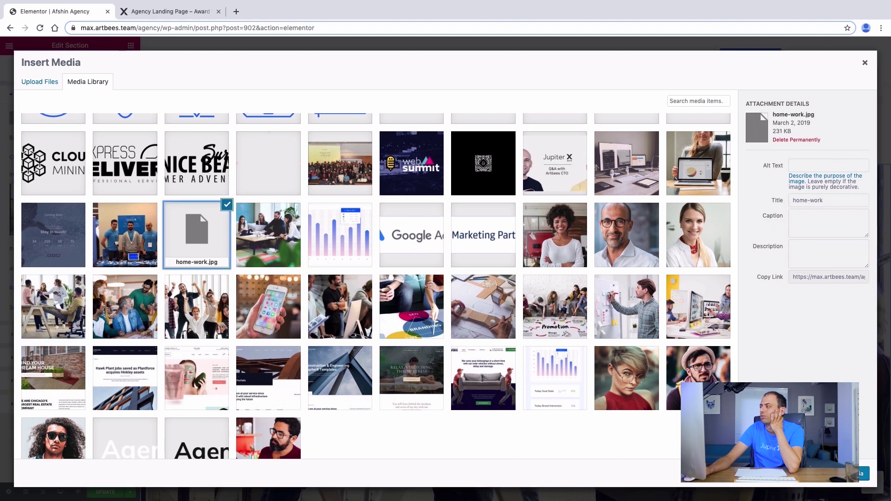
{"action": "left_click", "coordinate": [863, 474]}
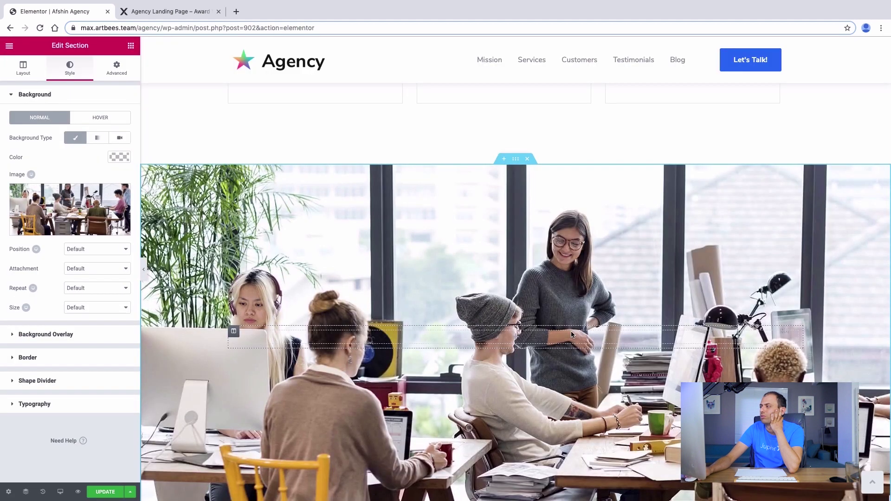
{"action": "scroll", "coordinate": [570, 330], "scroll_direction": "down", "scroll_amount": 2}
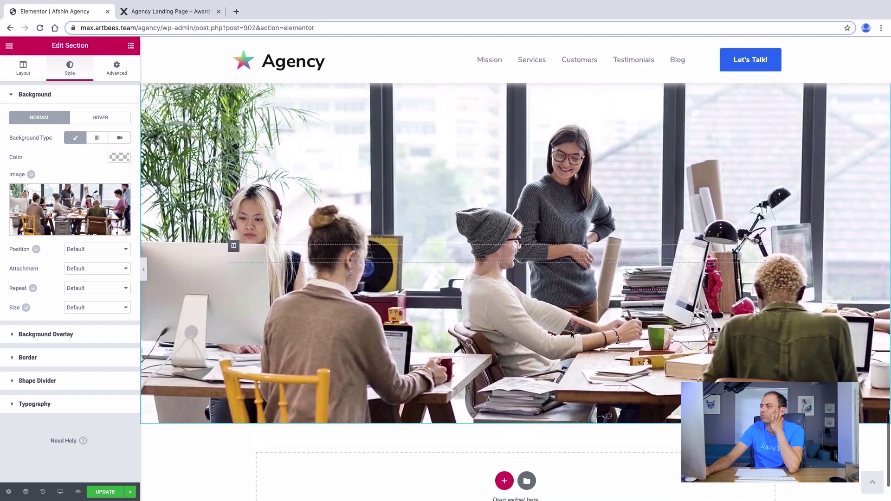
{"action": "scroll", "coordinate": [571, 330], "scroll_direction": "up", "scroll_amount": 2}
{"action": "scroll", "coordinate": [571, 331], "scroll_direction": "down", "scroll_amount": 1}
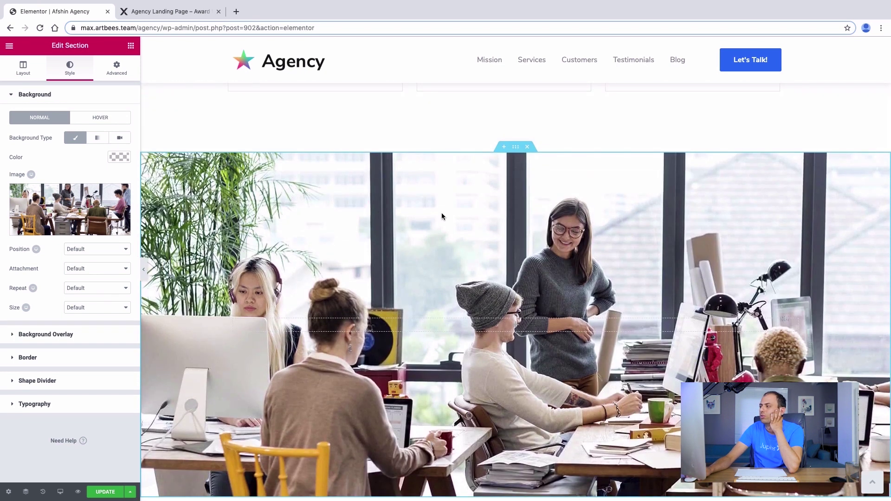
{"action": "scroll", "coordinate": [443, 216], "scroll_direction": "down", "scroll_amount": 1}
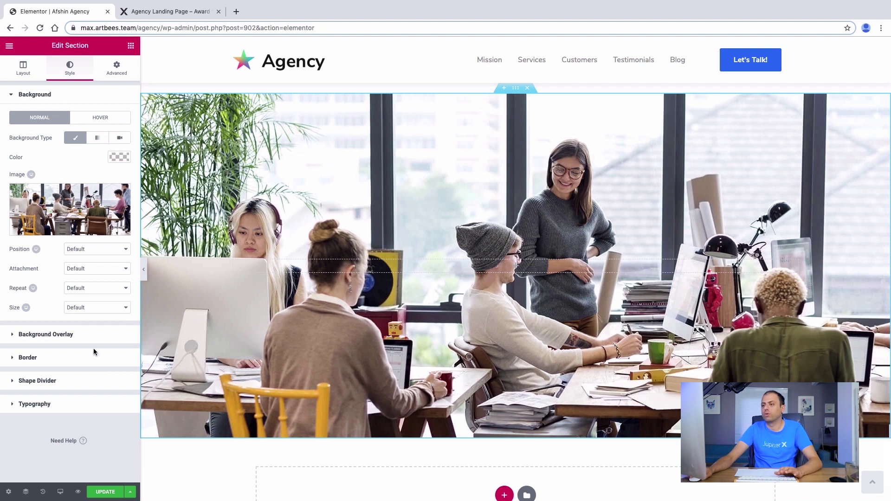
Add a classic background overlay in blue #114cbd to the section and set its blend mode to Multiply
{"action": "left_click", "coordinate": [60, 335]}
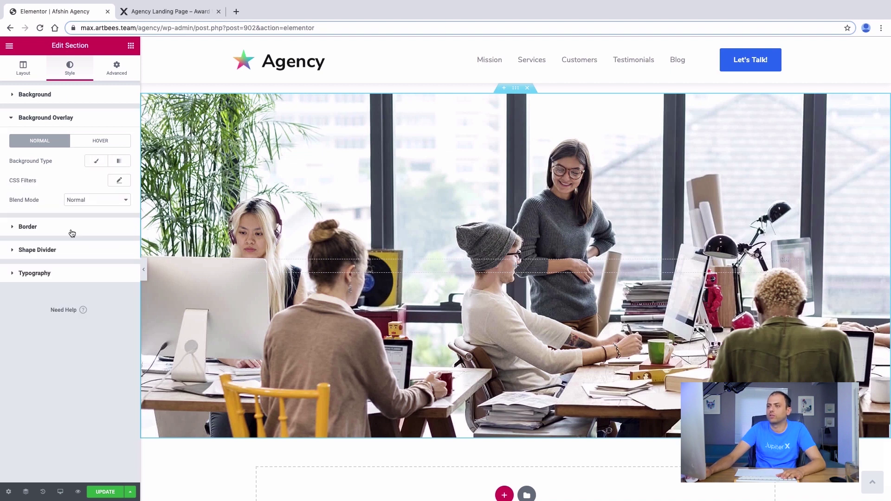
{"action": "left_click", "coordinate": [96, 166]}
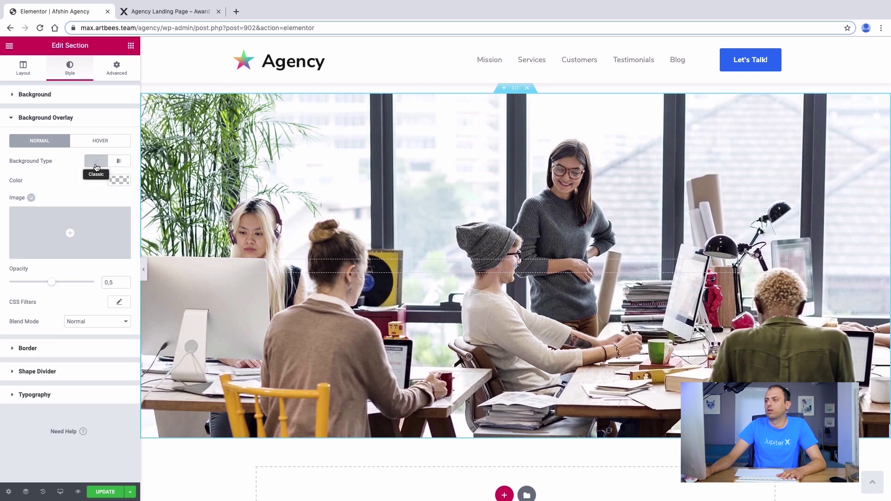
{"action": "left_click", "coordinate": [120, 181]}
{"action": "left_click", "coordinate": [45, 181]}
{"action": "type", "text": "114"}
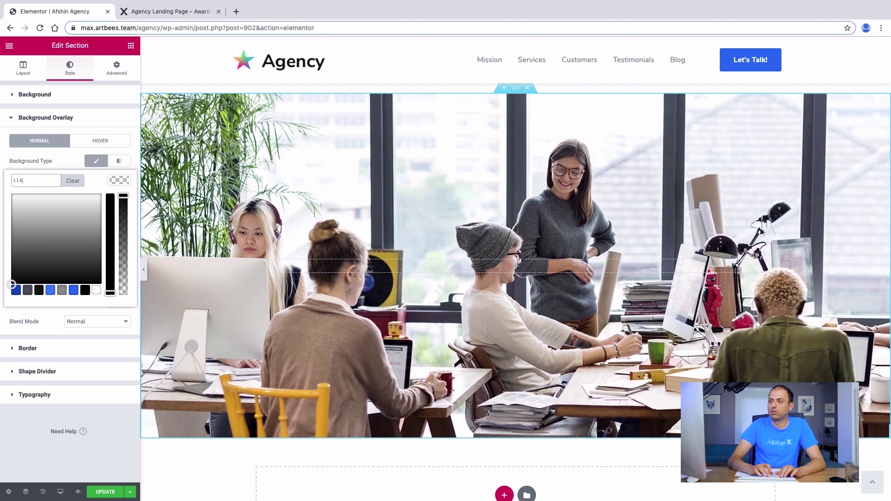
{"action": "type", "text": "cbd"}
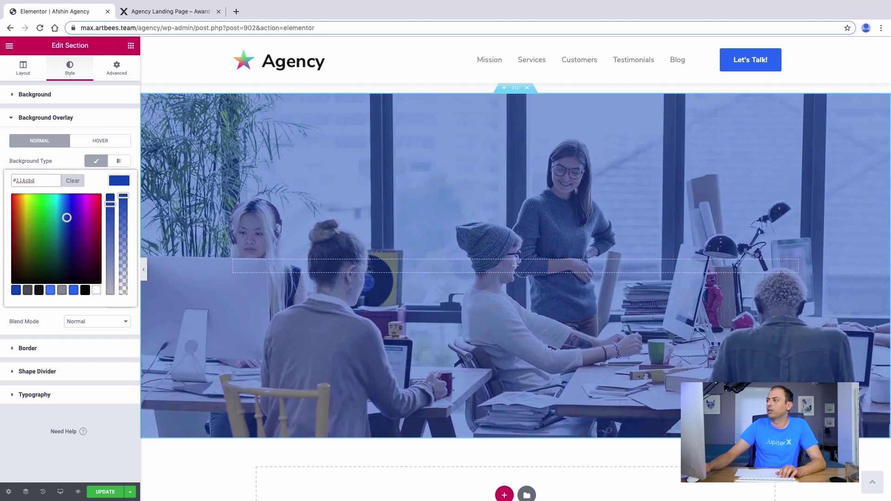
{"action": "left_click", "coordinate": [66, 160]}
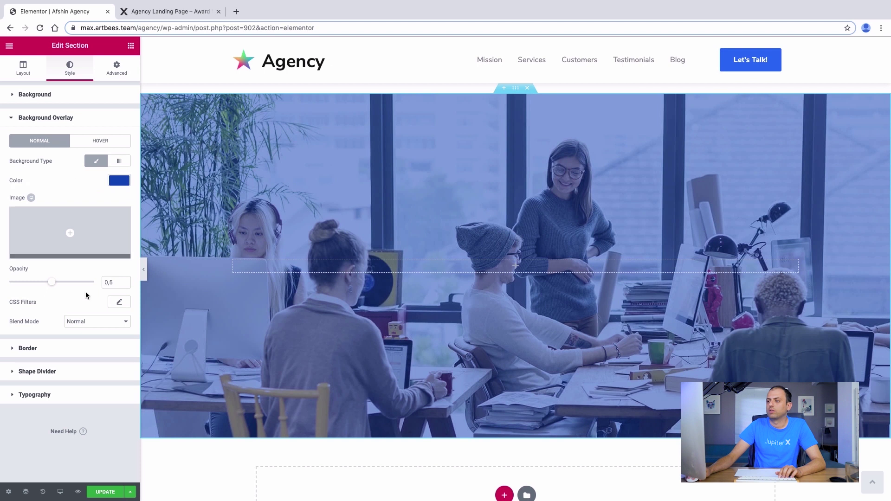
{"action": "left_click", "coordinate": [88, 324]}
{"action": "left_click", "coordinate": [88, 331]}
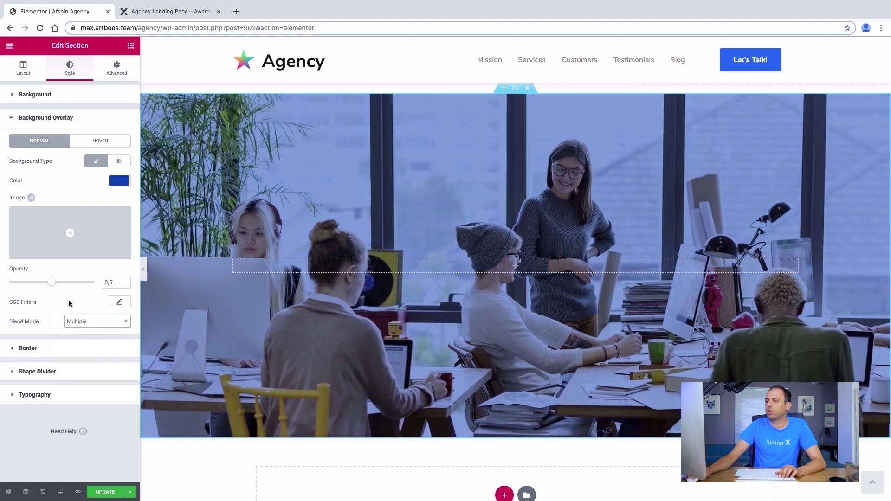
Raise the section's background overlay opacity to 0.9
{"action": "left_click", "coordinate": [124, 280]}
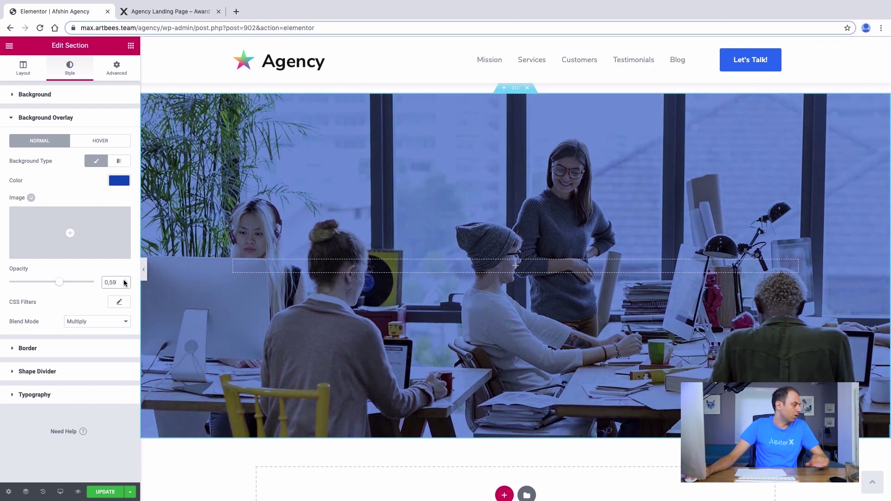
{"action": "scroll", "coordinate": [124, 282], "scroll_direction": "up", "scroll_amount": 15}
{"action": "scroll", "coordinate": [123, 283], "scroll_direction": "up", "scroll_amount": 8}
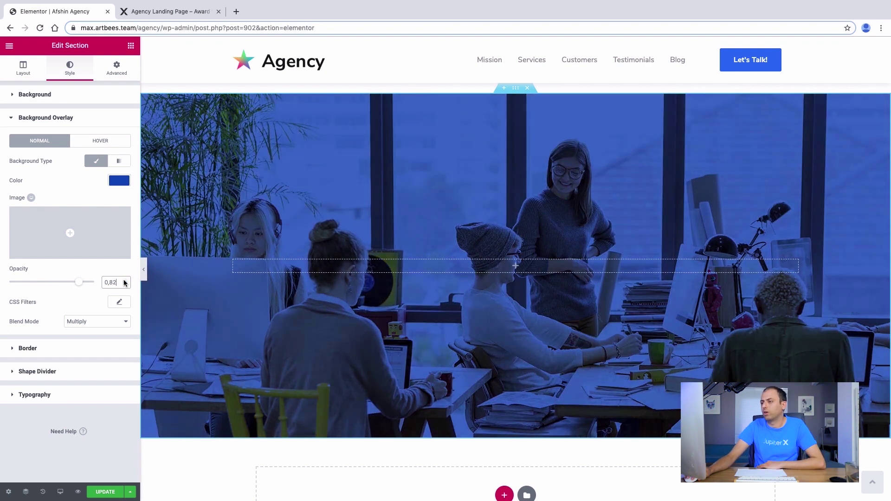
{"action": "scroll", "coordinate": [124, 282], "scroll_direction": "up", "scroll_amount": 1}
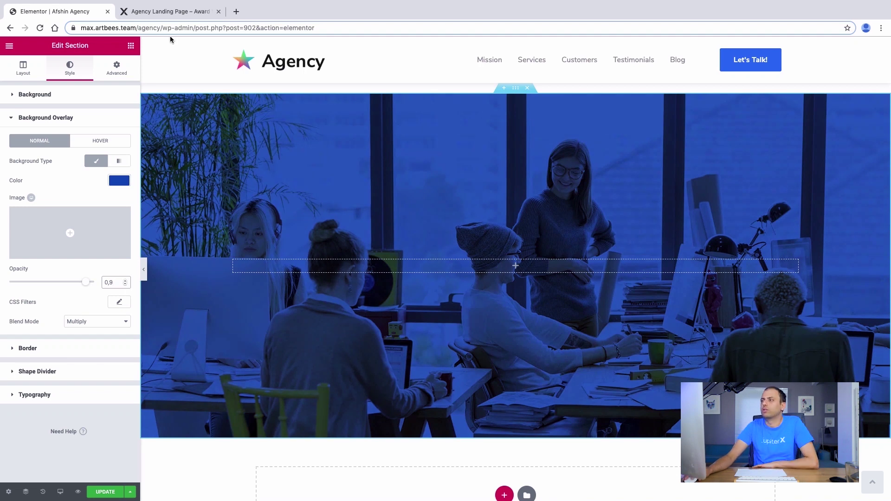
Duplicate the section's column to get the two-column layout used on the reference page
{"action": "left_click", "coordinate": [170, 12]}
{"action": "left_click", "coordinate": [61, 12]}
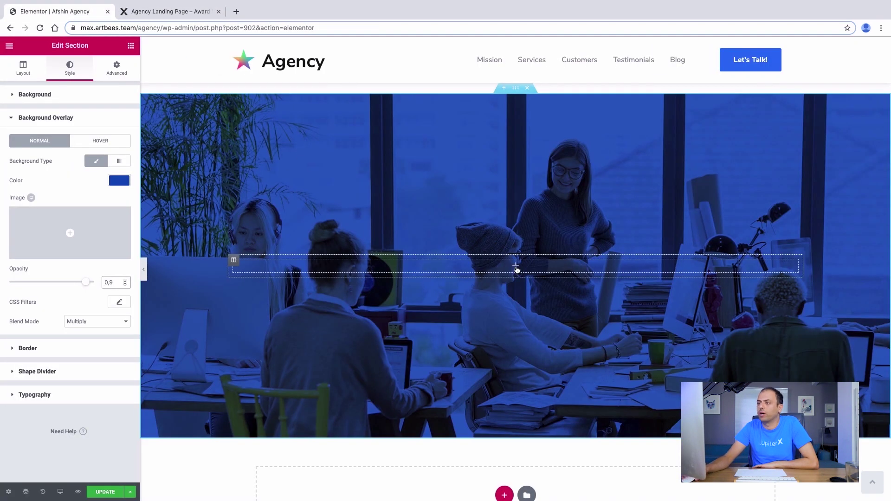
{"action": "right_click", "coordinate": [237, 265]}
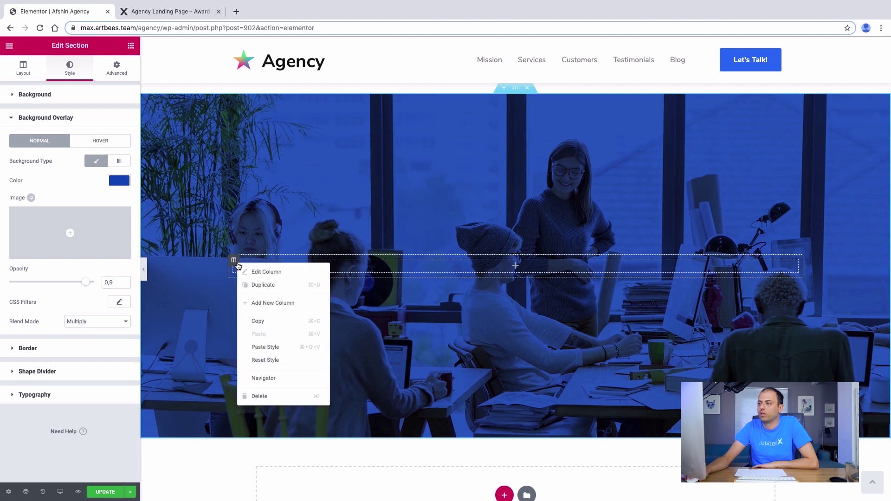
{"action": "left_click", "coordinate": [264, 285]}
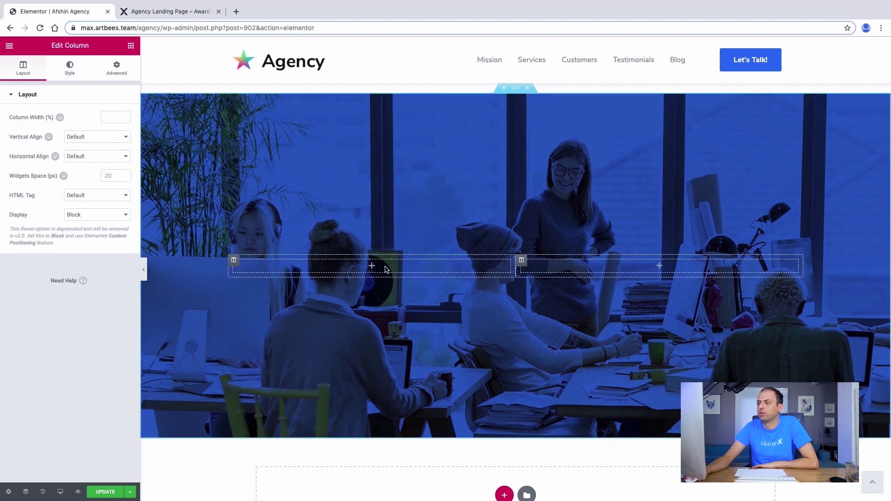
Copy the contact heading text "We are Expanding Your Sales and Sectoral Brand Value. Work with us, get rid of ordinary methods." from the reference page
{"action": "left_click", "coordinate": [386, 270]}
{"action": "left_click", "coordinate": [173, 8]}
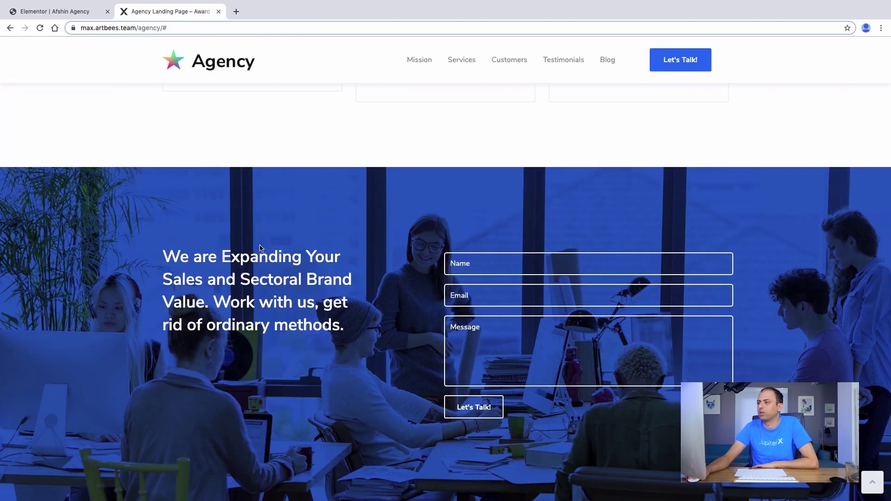
{"action": "left_click_drag", "start_coordinate": [357, 327], "coordinate": [170, 242]}
{"action": "right_click", "coordinate": [178, 260]}
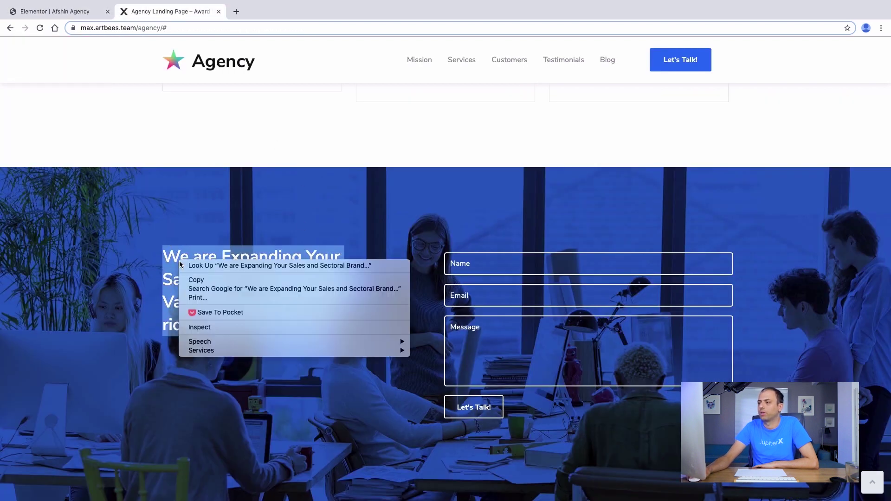
{"action": "left_click", "coordinate": [203, 280]}
{"action": "key", "text": "ctrl+shift+Tab"}
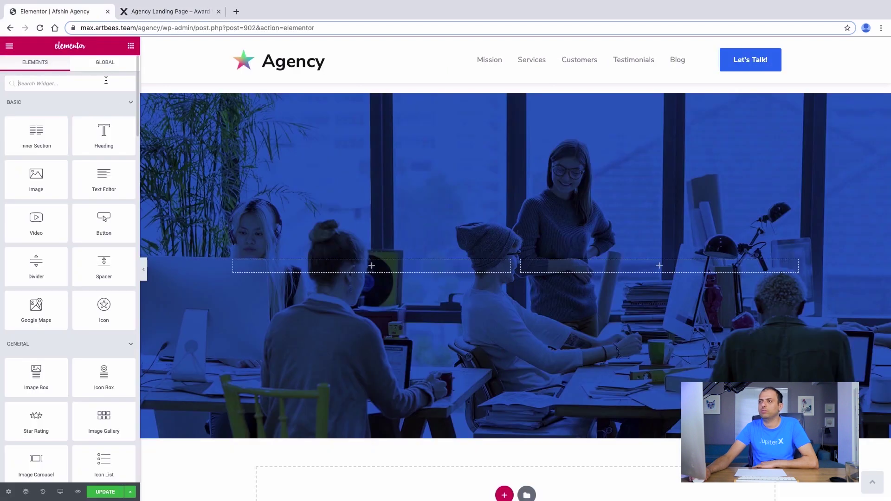
Add a basic Heading widget to the first column and replace its title with the copied contact heading text
{"action": "type", "text": "head"}
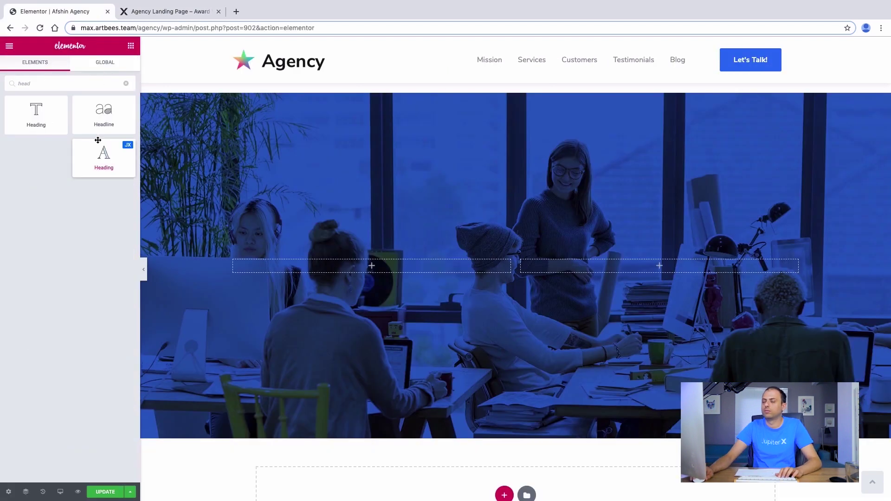
{"action": "left_click_drag", "start_coordinate": [37, 113], "coordinate": [413, 266]}
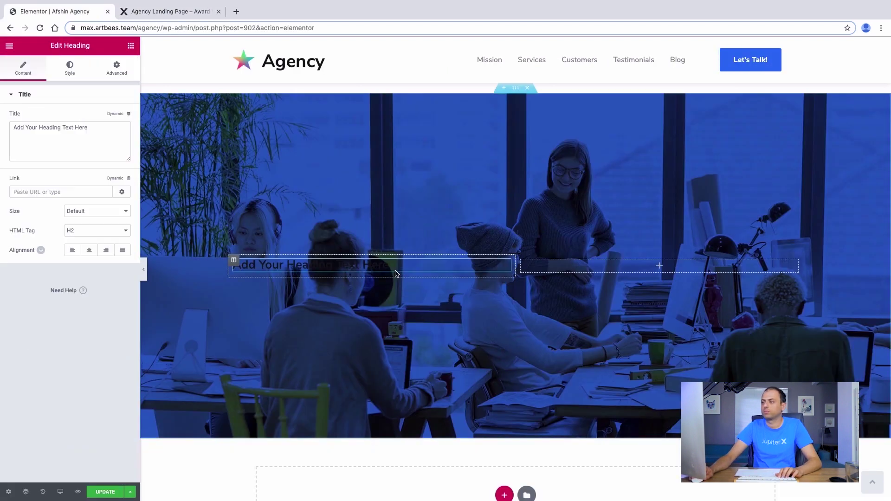
{"action": "left_click", "coordinate": [95, 133]}
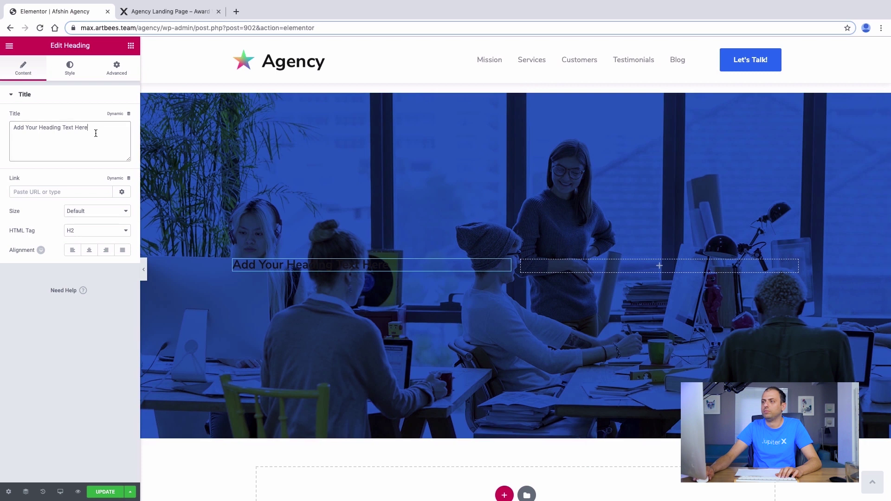
{"action": "key", "text": "super+a"}
{"action": "right_click", "coordinate": [29, 131]}
{"action": "left_click", "coordinate": [51, 203]}
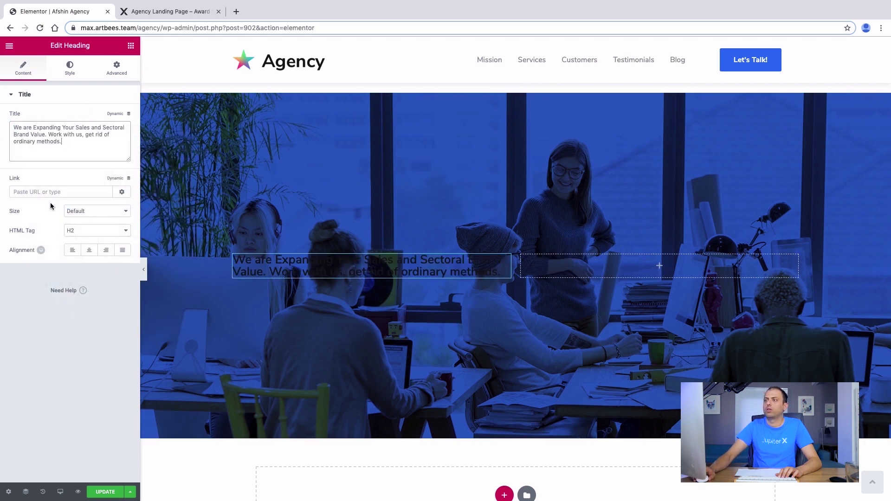
Make the heading text white and narrow its column to about a third of the section's content width
{"action": "left_click", "coordinate": [70, 67]}
{"action": "left_click", "coordinate": [125, 118]}
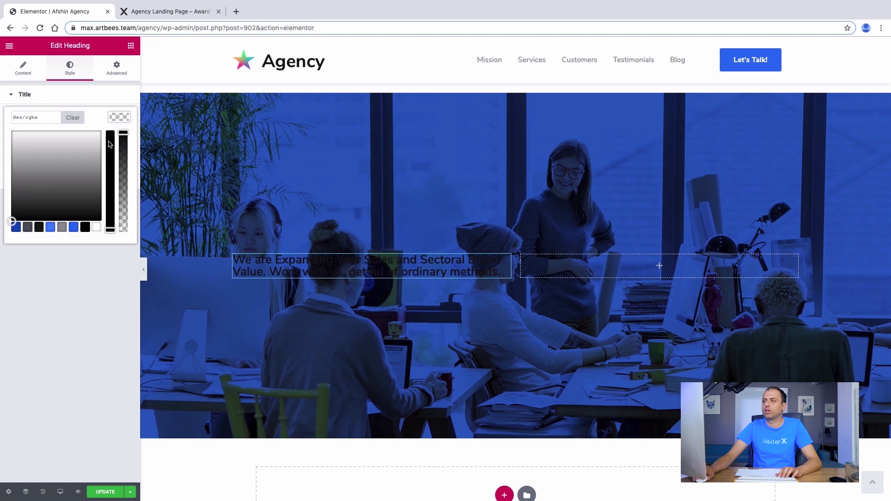
{"action": "left_click", "coordinate": [100, 228]}
{"action": "left_click", "coordinate": [77, 291]}
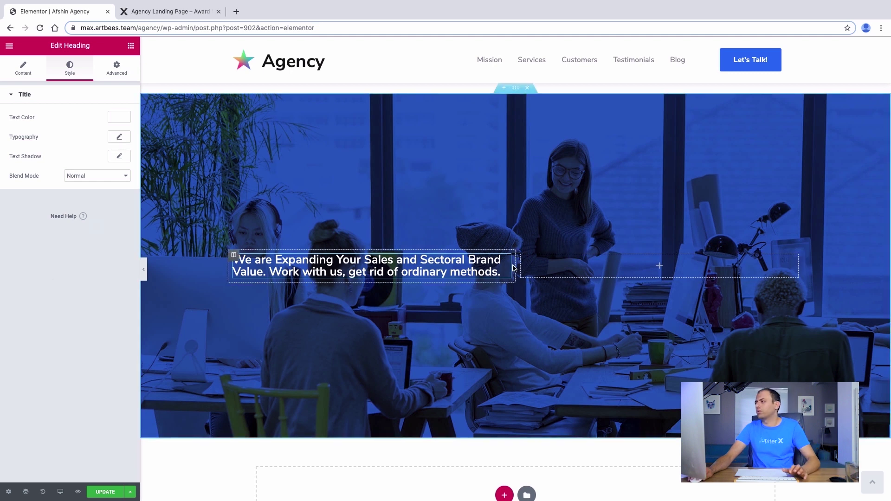
{"action": "left_click_drag", "start_coordinate": [515, 266], "coordinate": [423, 273]}
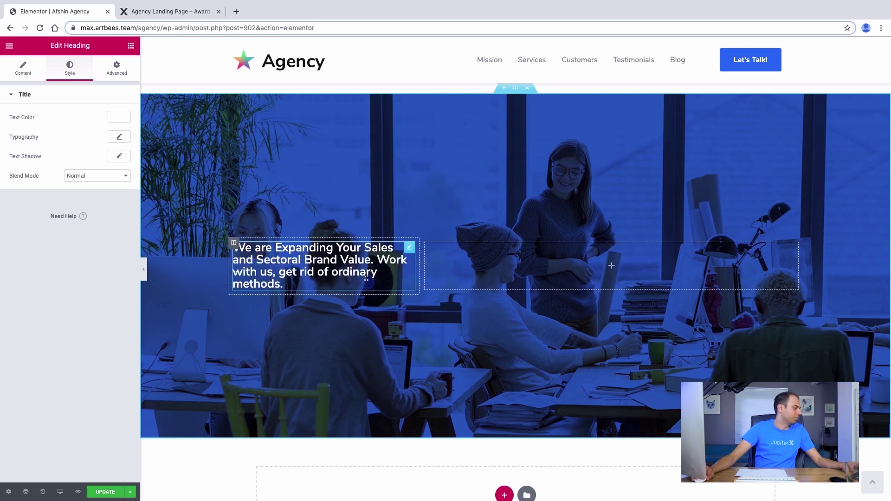
Set the heading's font size to 36 px and its line height to 49 px
{"action": "left_click", "coordinate": [120, 136]}
{"action": "left_click_drag", "start_coordinate": [14, 195], "coordinate": [29, 195]}
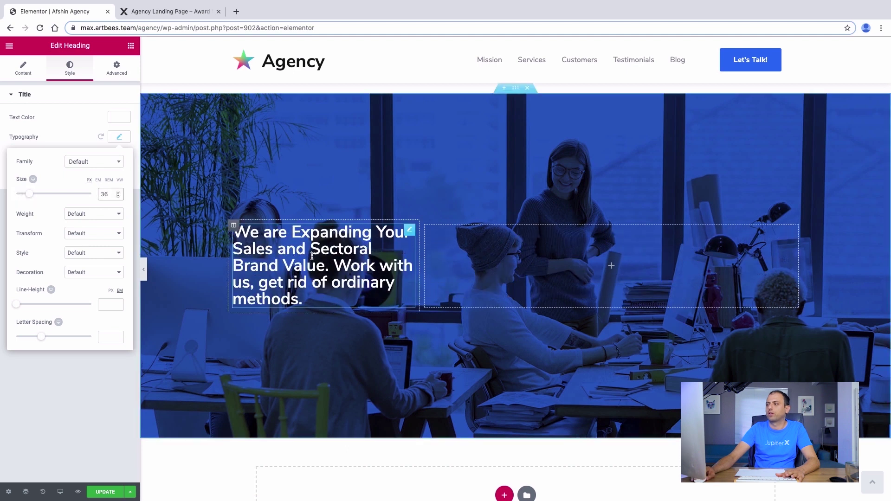
{"action": "left_click_drag", "start_coordinate": [15, 307], "coordinate": [54, 308]}
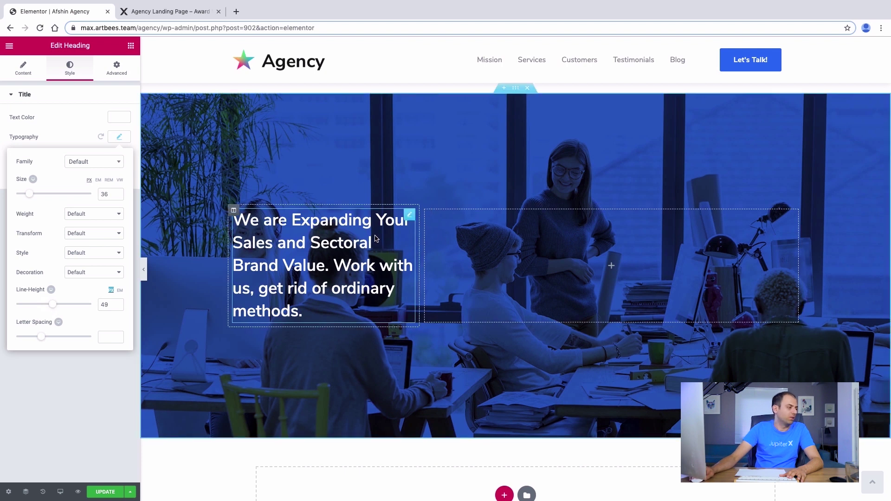
Compare the heading with the reference page and give it 50 px of bottom padding, keeping the other sides at 0
{"action": "left_click", "coordinate": [160, 11]}
{"action": "scroll", "coordinate": [482, 240], "scroll_direction": "down", "scroll_amount": 2}
{"action": "scroll", "coordinate": [482, 240], "scroll_direction": "down", "scroll_amount": 3}
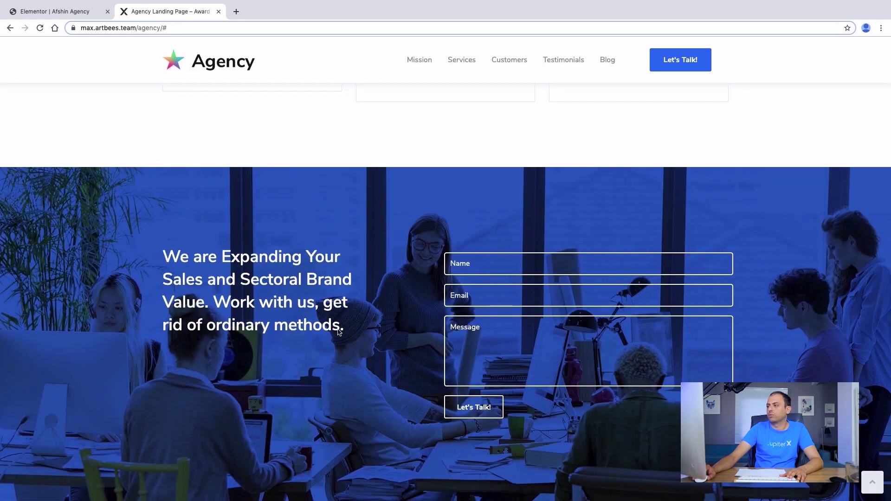
{"action": "left_click", "coordinate": [87, 12]}
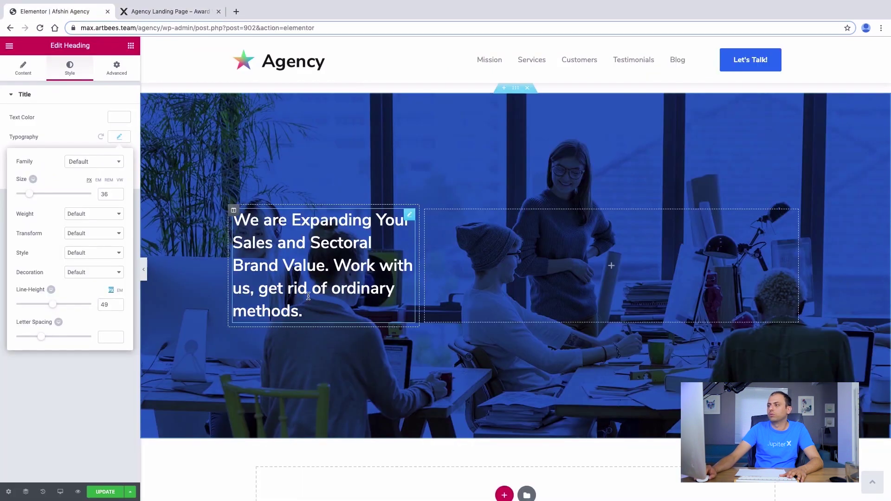
{"action": "left_click", "coordinate": [116, 68]}
{"action": "left_click", "coordinate": [113, 173]}
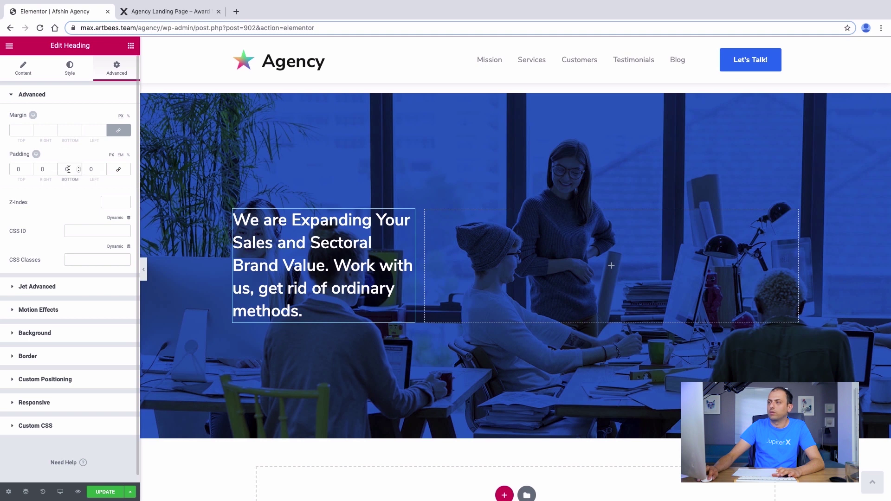
{"action": "type", "text": "50"}
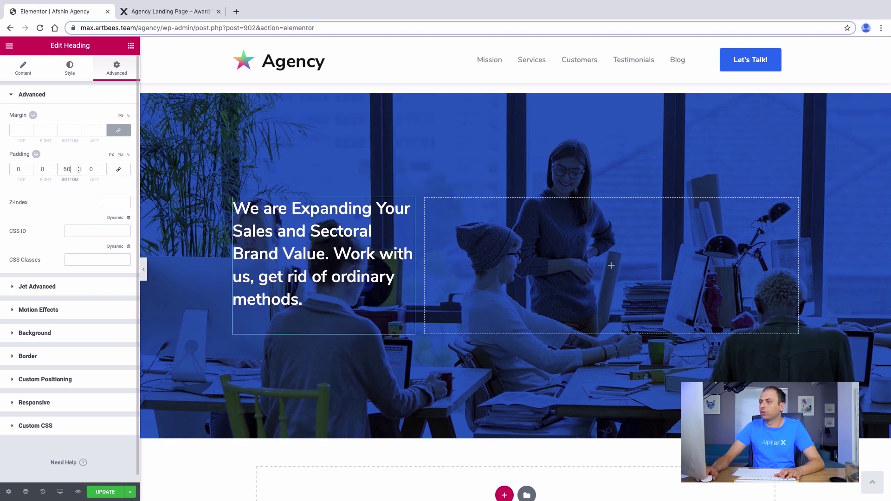
Add a JX Form widget to the empty second column and name the form Agency
{"action": "left_click", "coordinate": [471, 230]}
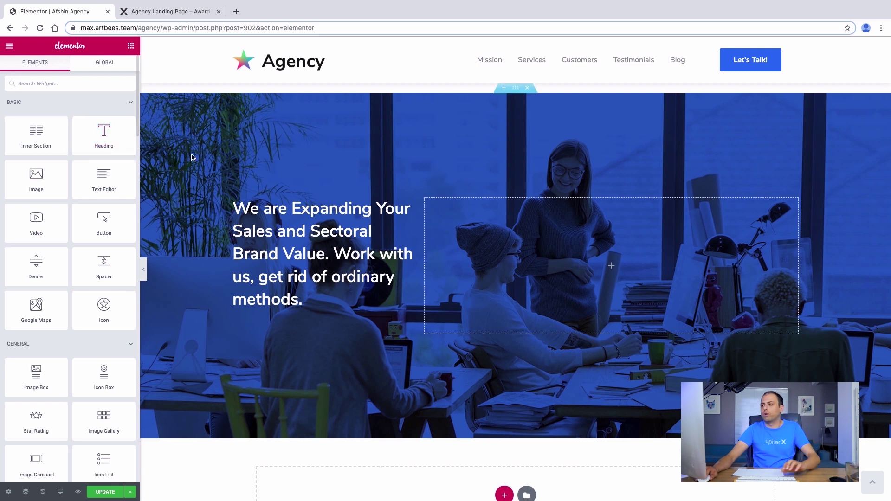
{"action": "type", "text": "form"}
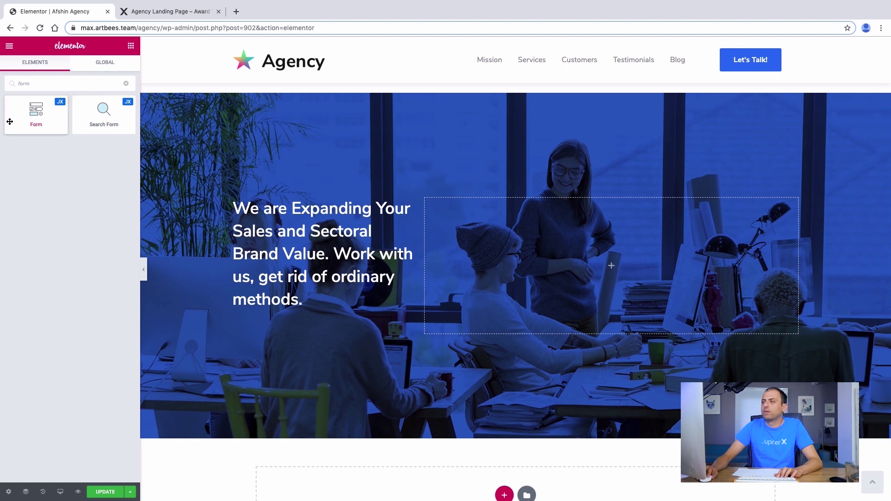
{"action": "left_click_drag", "start_coordinate": [30, 118], "coordinate": [612, 249]}
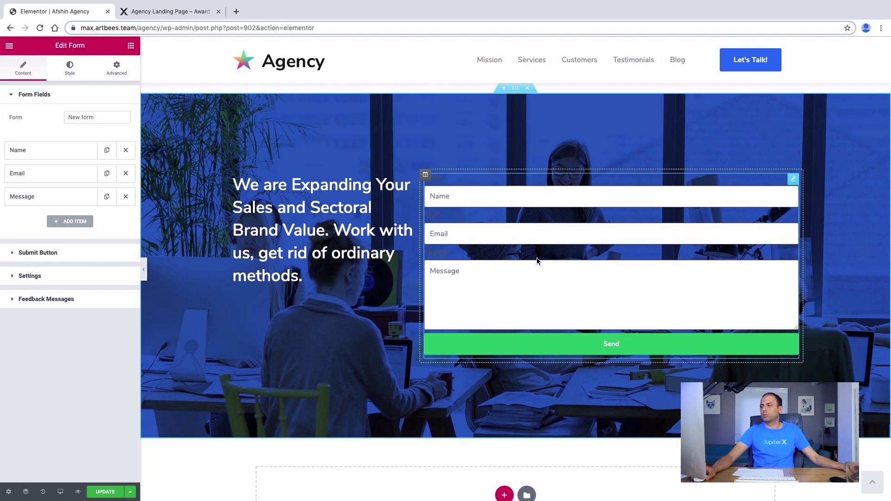
{"action": "left_click", "coordinate": [198, 13]}
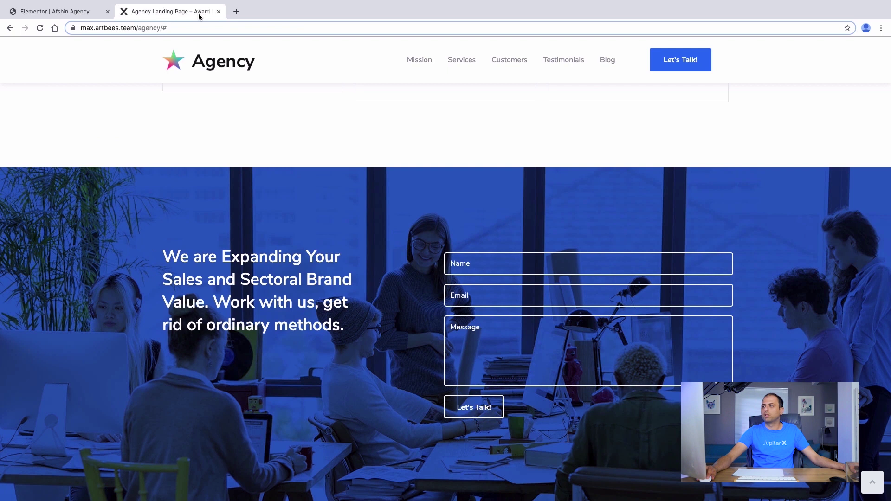
{"action": "left_click", "coordinate": [40, 13]}
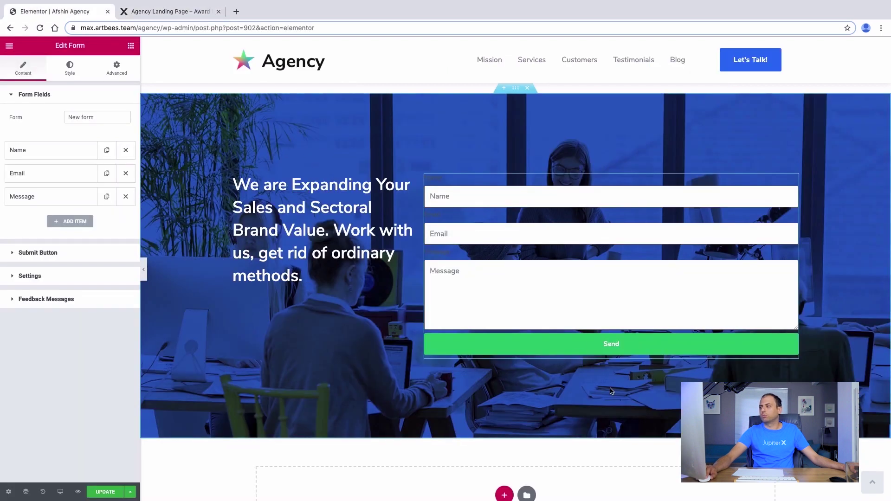
{"action": "triple_click", "coordinate": [94, 118]}
{"action": "type", "text": "Agency"}
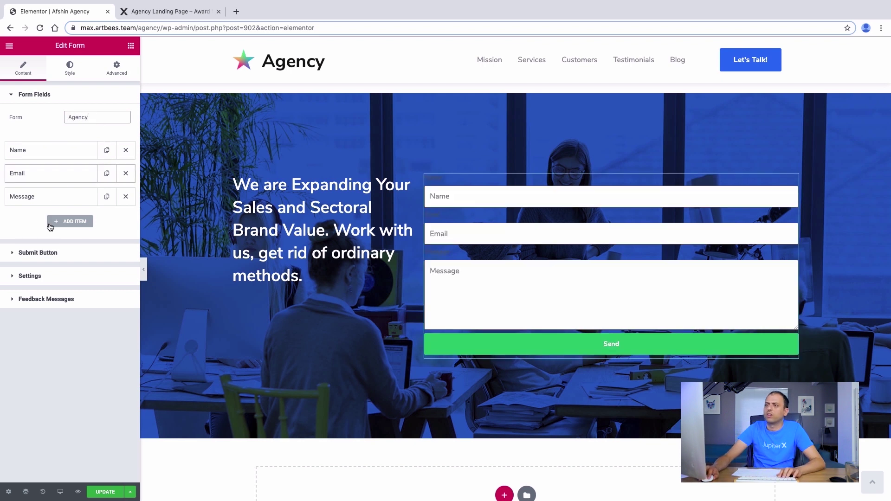
Clear the labels of the form's Name, Email and Message fields, keeping only their placeholders
{"action": "left_click", "coordinate": [40, 154]}
{"action": "double_click", "coordinate": [93, 192]}
{"action": "key", "text": "BackSpace"}
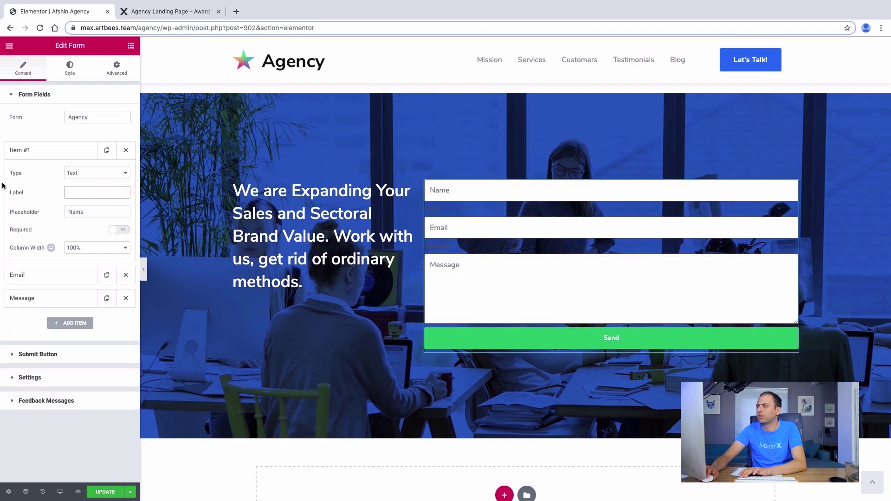
{"action": "left_click", "coordinate": [74, 274]}
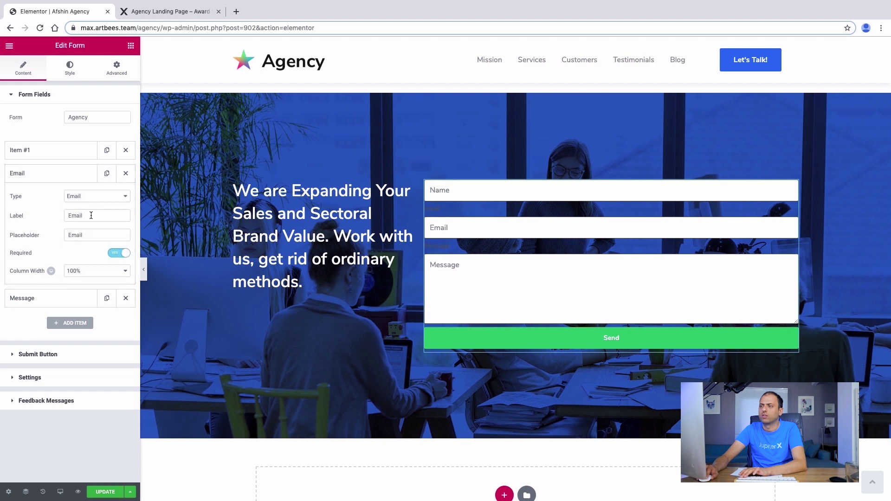
{"action": "double_click", "coordinate": [91, 214]}
{"action": "key", "text": "BackSpace"}
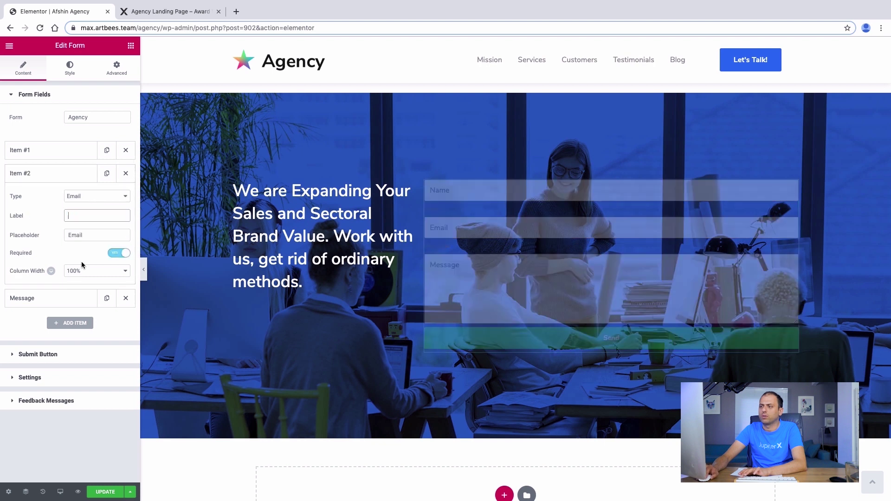
{"action": "left_click", "coordinate": [50, 299]}
{"action": "double_click", "coordinate": [83, 238]}
{"action": "key", "text": "BackSpace"}
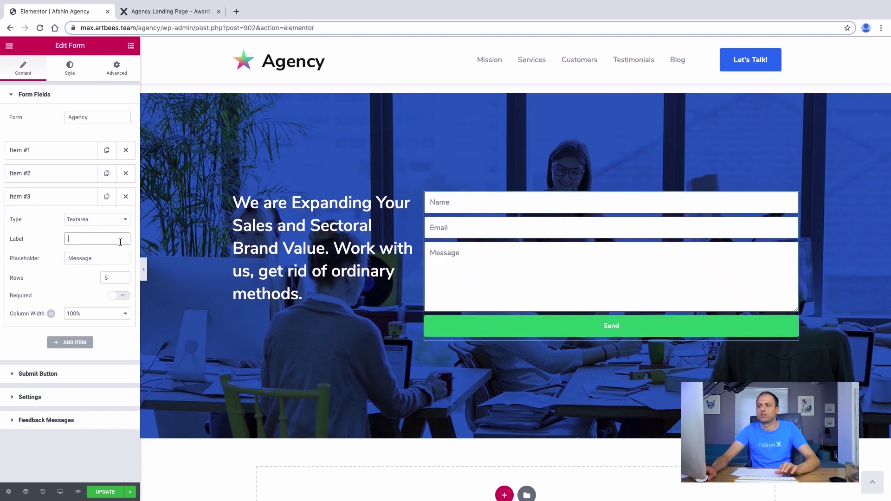
Change the form's submit button text to "Let's Talk" and set its column width to 25%
{"action": "left_click", "coordinate": [458, 333]}
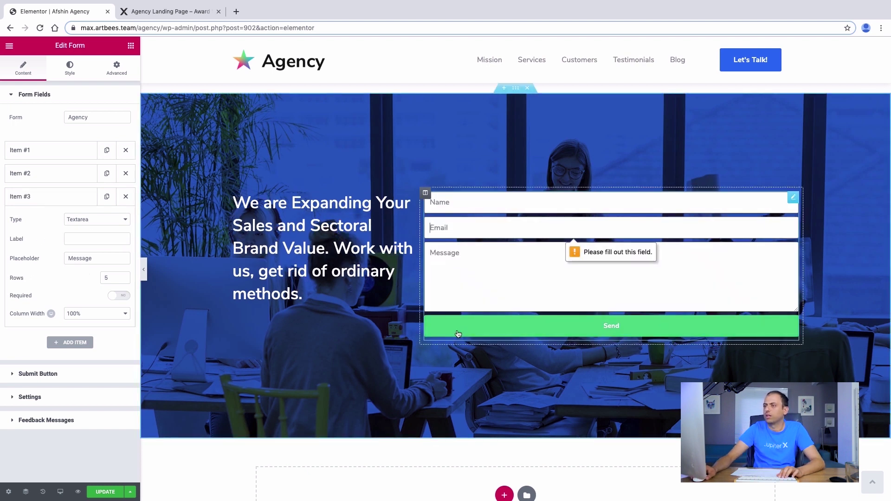
{"action": "left_click", "coordinate": [38, 374]}
{"action": "double_click", "coordinate": [88, 141]}
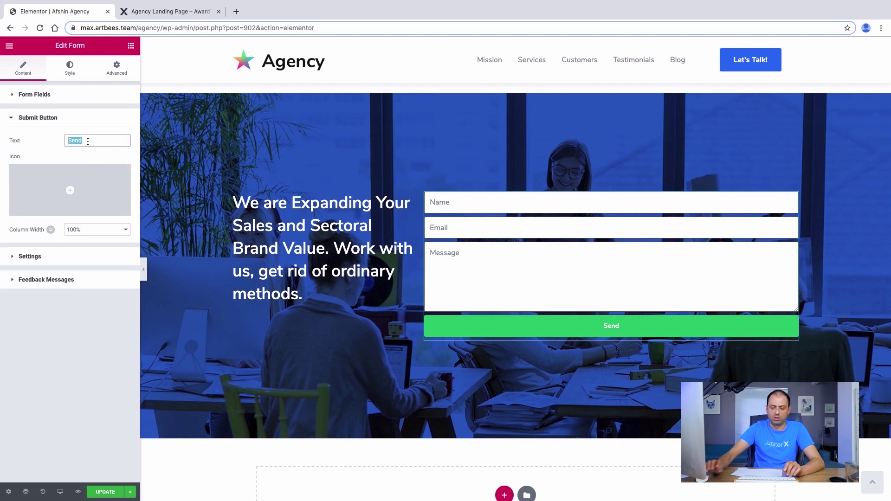
{"action": "type", "text": "Let"}
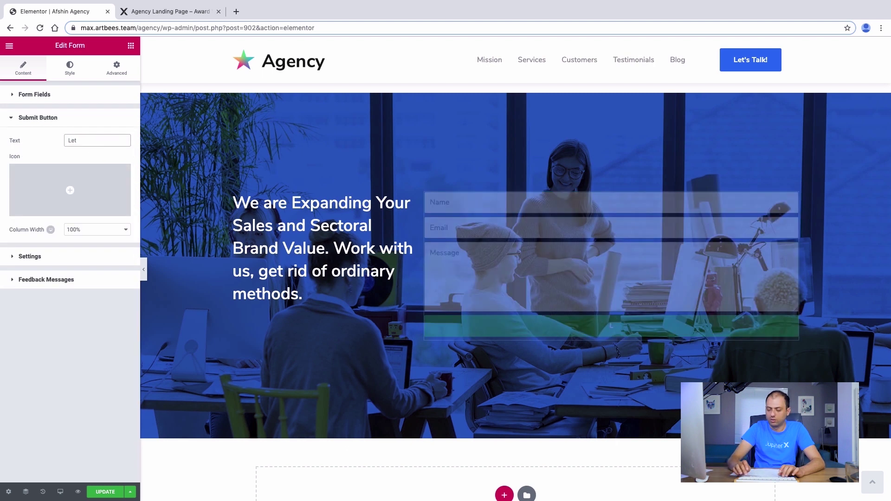
{"action": "type", "text": "'s Talk"}
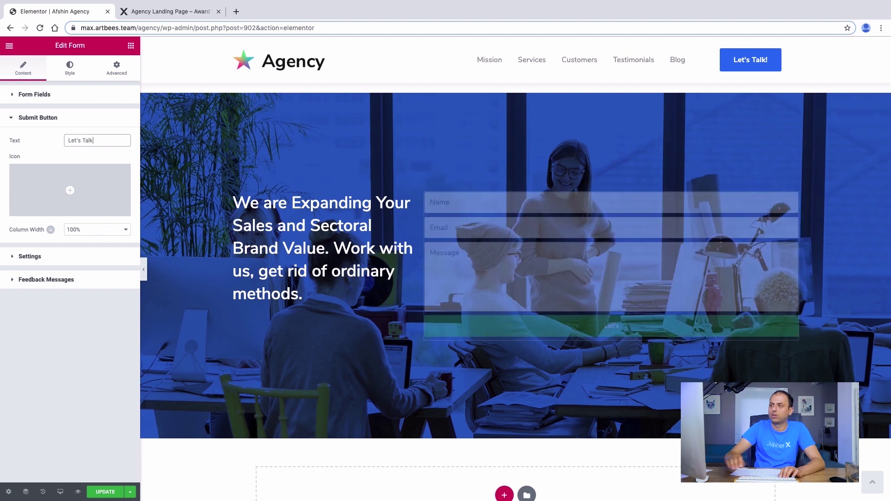
{"action": "left_click", "coordinate": [107, 228]}
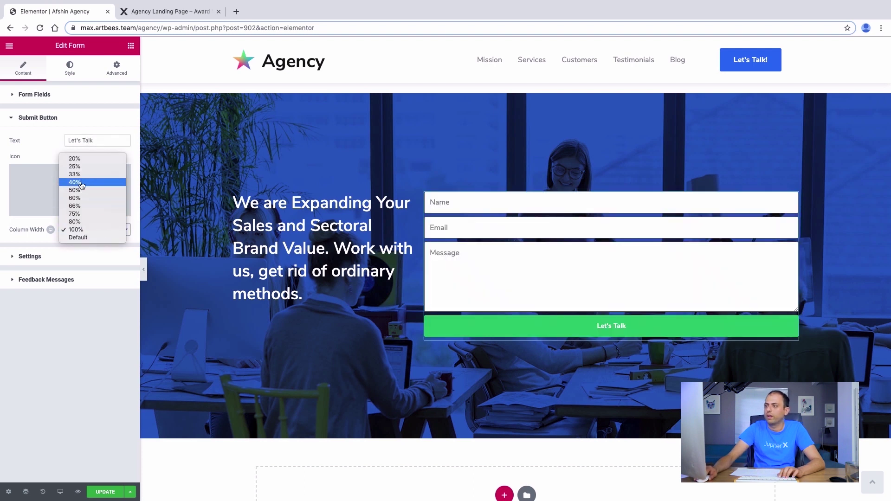
{"action": "left_click", "coordinate": [82, 167]}
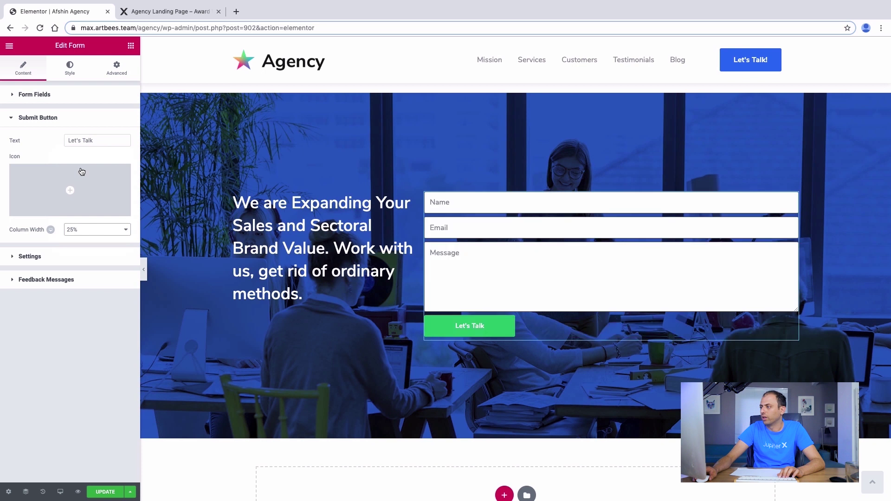
Set the form's column spacing to 11 and its row spacing to 19
{"action": "left_click", "coordinate": [73, 70]}
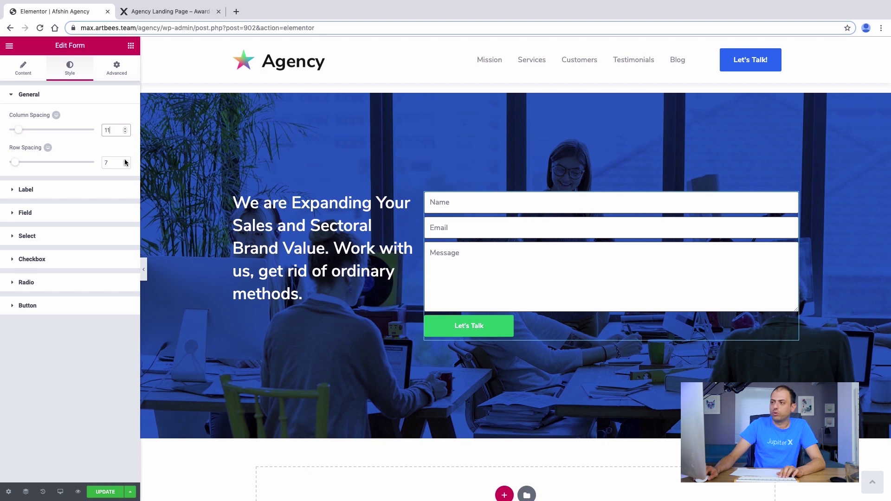
{"action": "left_click", "coordinate": [125, 160]}
{"action": "left_click", "coordinate": [125, 160]}
{"action": "left_click", "coordinate": [126, 160]}
{"action": "left_click", "coordinate": [125, 160]}
{"action": "left_click", "coordinate": [125, 160]}
{"action": "left_click", "coordinate": [126, 160]}
{"action": "left_click", "coordinate": [125, 161]}
{"action": "left_click", "coordinate": [125, 160]}
{"action": "left_click", "coordinate": [126, 160]}
{"action": "left_click", "coordinate": [125, 160]}
{"action": "left_click", "coordinate": [125, 160]}
{"action": "left_click", "coordinate": [125, 160]}
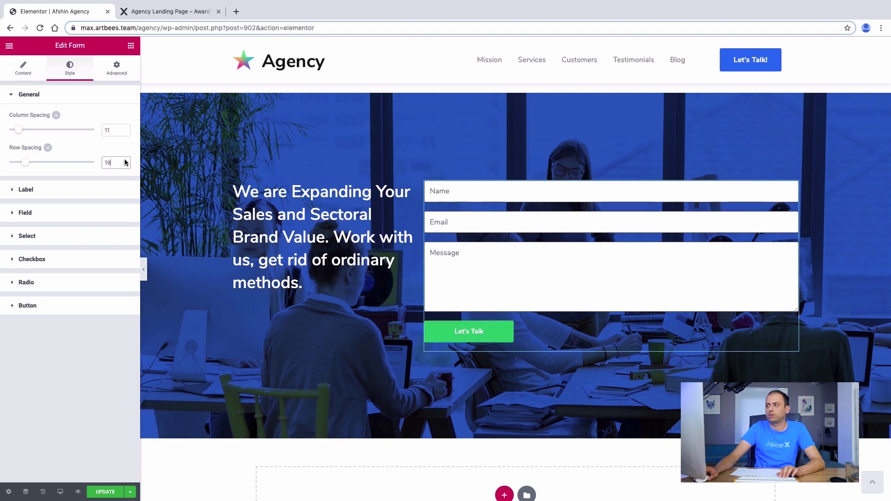
Compare the form with the reference page and give its column 25 px top and 100 px left padding, leaving the other sides at 0
{"action": "left_click", "coordinate": [208, 4]}
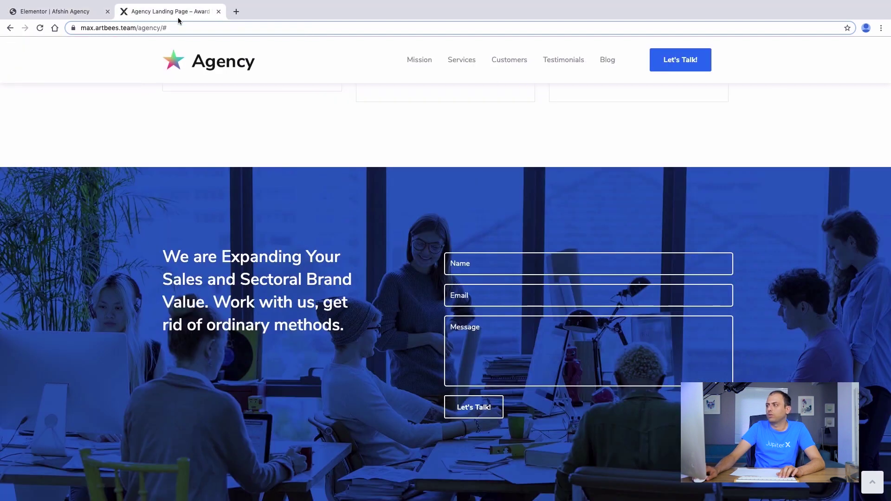
{"action": "left_click", "coordinate": [70, 12]}
{"action": "left_click", "coordinate": [426, 182]}
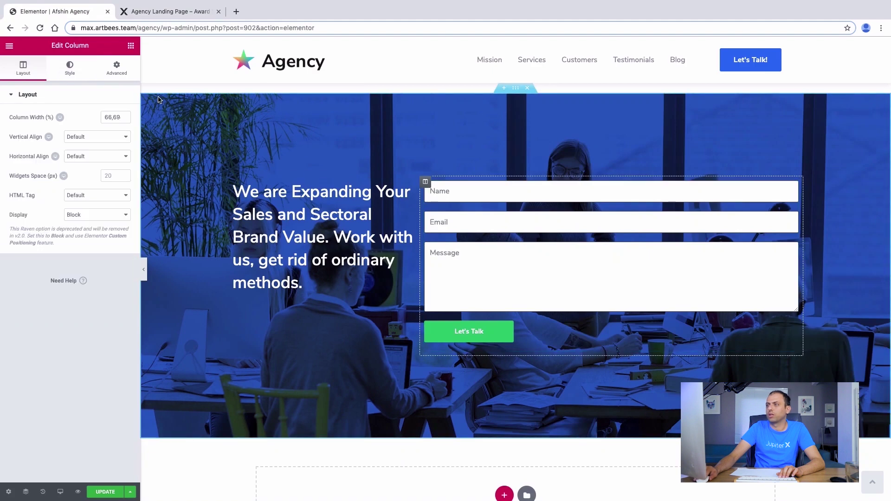
{"action": "left_click", "coordinate": [117, 68]}
{"action": "left_click", "coordinate": [125, 172]}
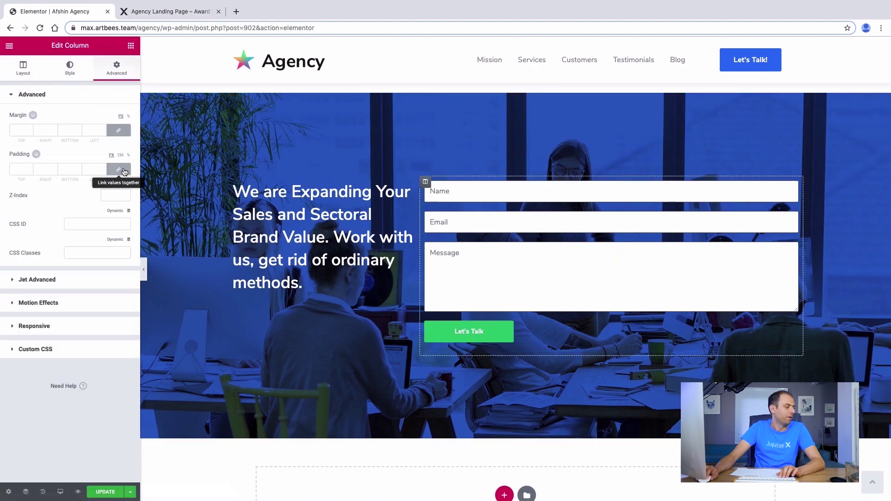
{"action": "left_click", "coordinate": [21, 169]}
{"action": "type", "text": "25"}
{"action": "key", "text": "Tab"}
{"action": "key", "text": "Tab"}
{"action": "key", "text": "Tab"}
{"action": "type", "text": "100"}
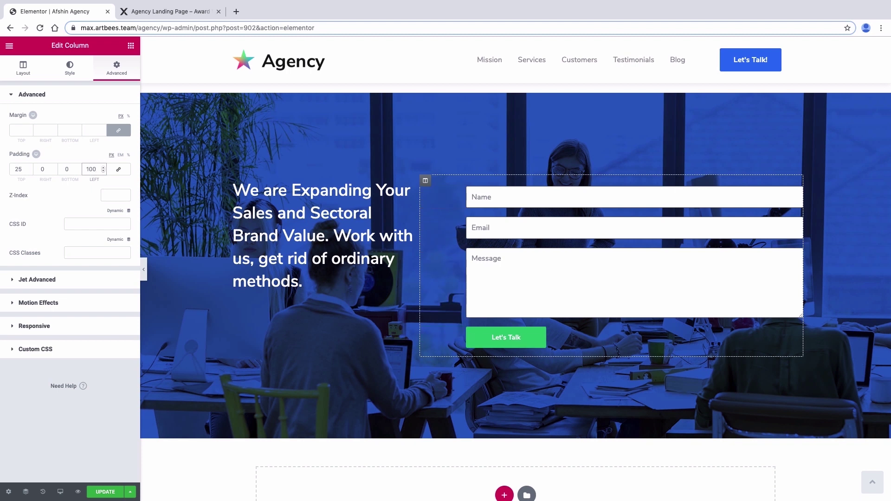
Make the normal-state background of the form's fields fully transparent
{"action": "left_click", "coordinate": [70, 68]}
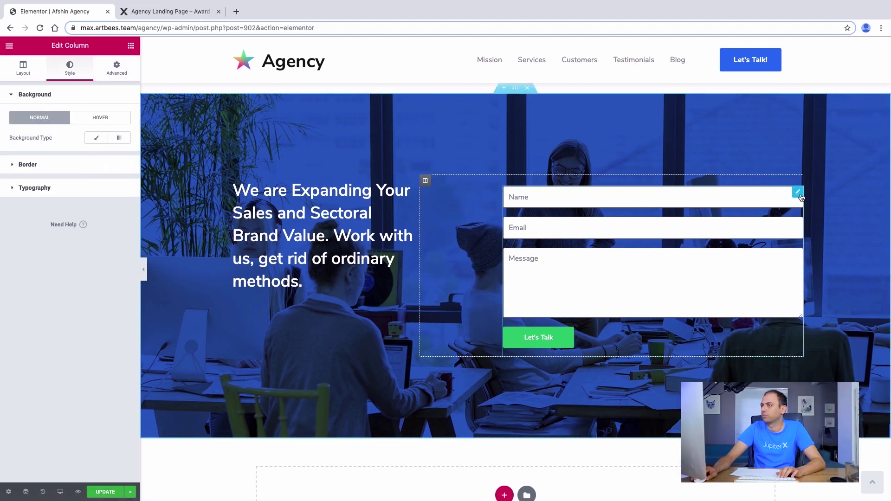
{"action": "left_click", "coordinate": [797, 191]}
{"action": "left_click", "coordinate": [24, 189]}
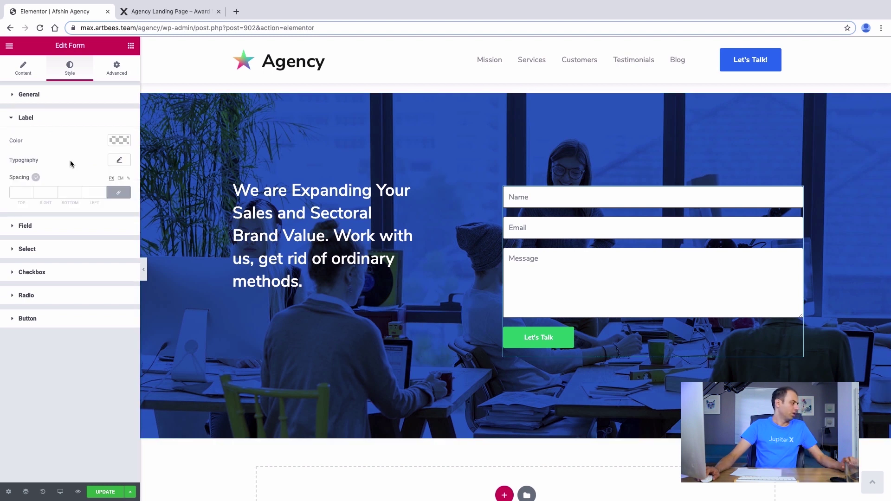
{"action": "left_click", "coordinate": [50, 225]}
{"action": "left_click", "coordinate": [116, 185]}
{"action": "left_click", "coordinate": [124, 280]}
{"action": "left_click", "coordinate": [120, 342]}
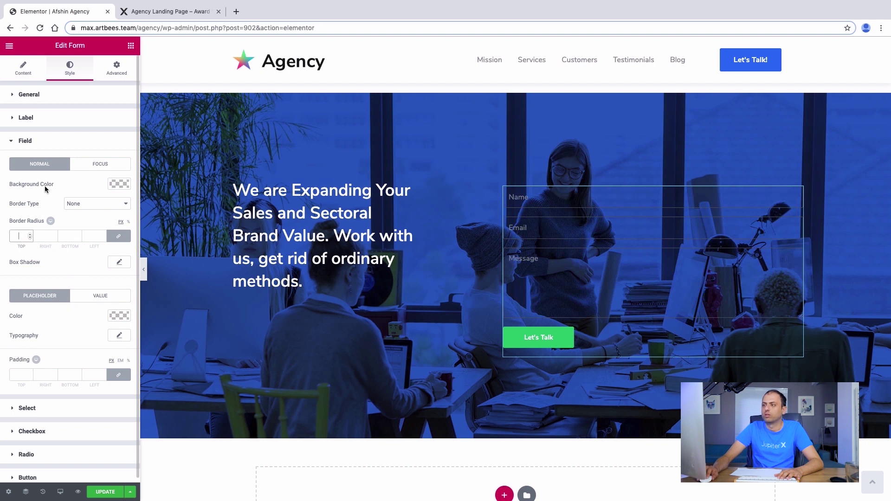
Give the form fields a solid white border 2 px wide on all sides
{"action": "left_click", "coordinate": [100, 205]}
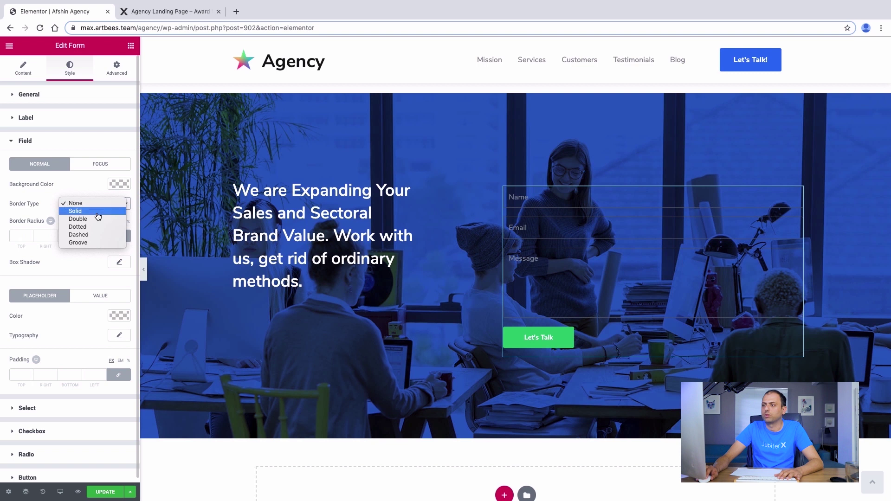
{"action": "left_click", "coordinate": [98, 212]}
{"action": "left_click", "coordinate": [27, 235]}
{"action": "type", "text": "2"}
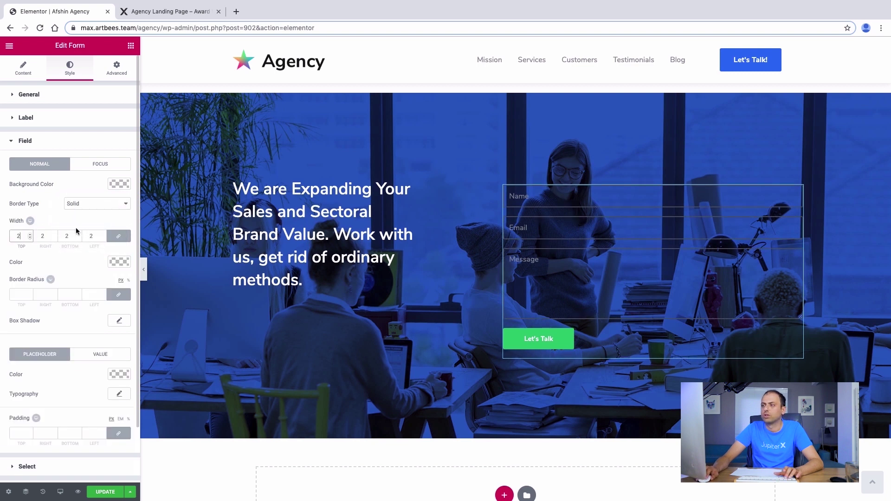
{"action": "left_click", "coordinate": [122, 263]}
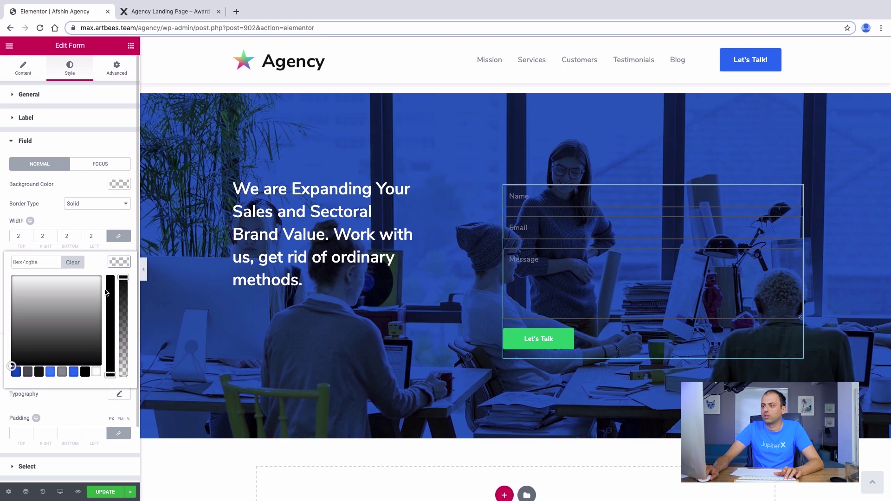
{"action": "left_click", "coordinate": [96, 371]}
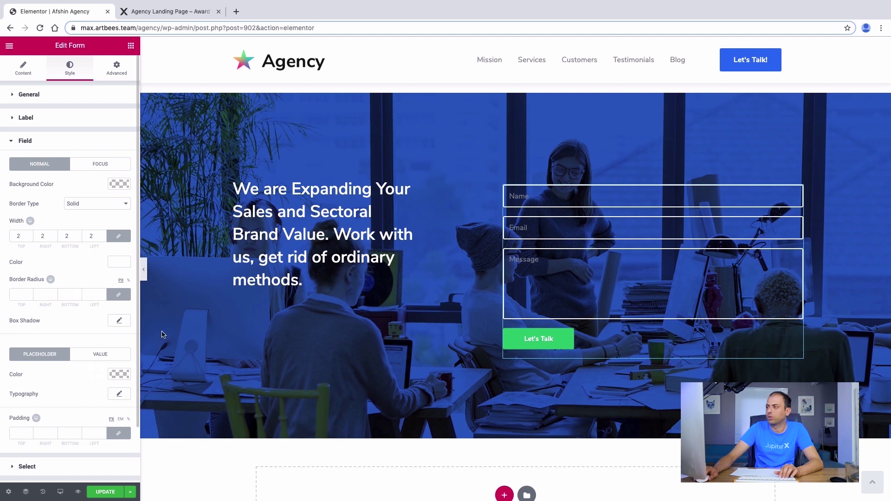
Round the form fields' corners with a border radius of 5 px on all sides
{"action": "left_click", "coordinate": [22, 294]}
{"action": "type", "text": "1"}
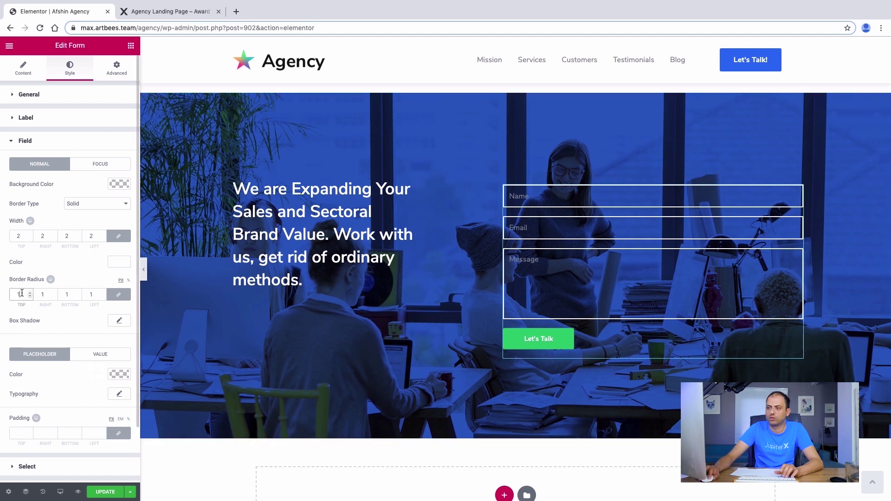
{"action": "key", "text": "BackSpace"}
{"action": "type", "text": "5"}
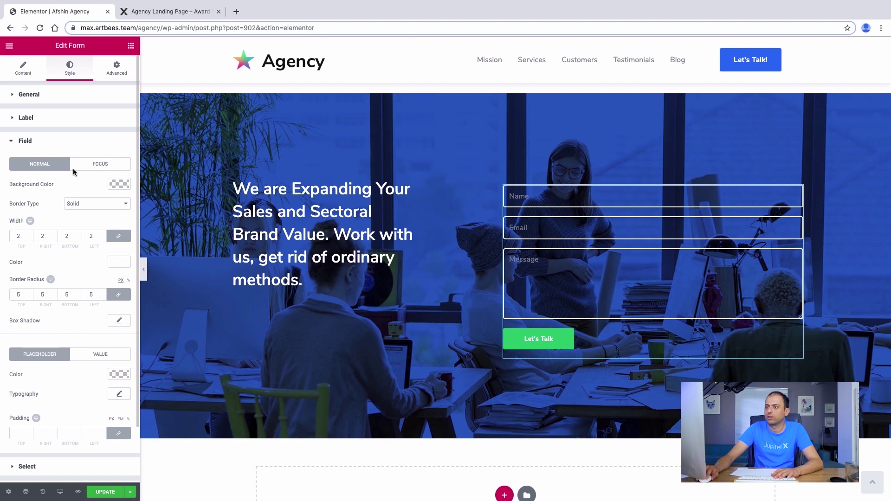
Set the placeholder text colour of the form fields to white
{"action": "scroll", "coordinate": [64, 286], "scroll_direction": "down", "scroll_amount": 2}
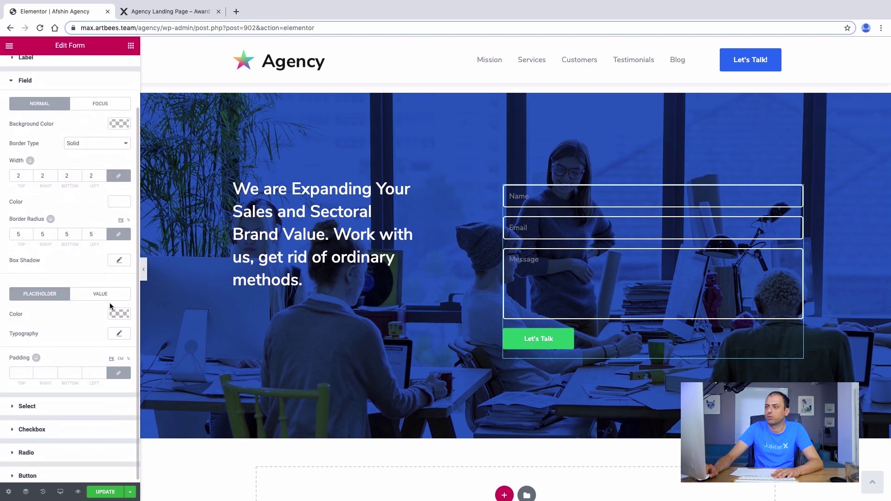
{"action": "left_click", "coordinate": [120, 314]}
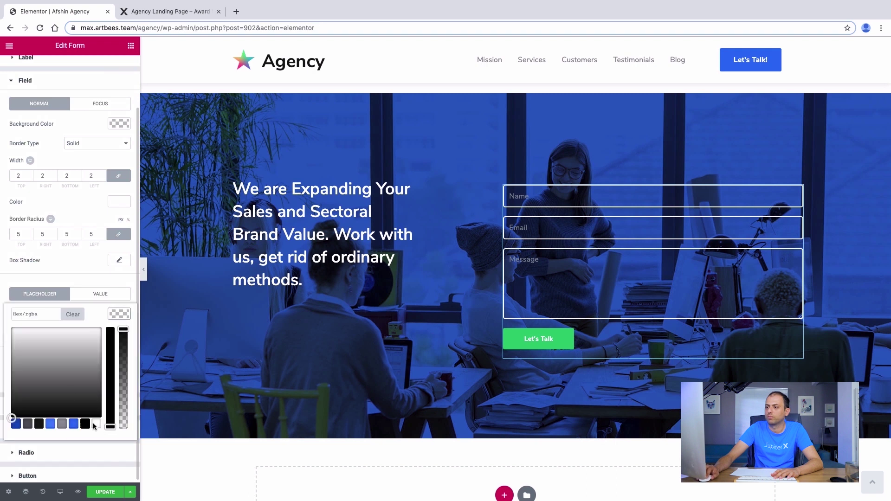
{"action": "left_click", "coordinate": [95, 424]}
{"action": "left_click", "coordinate": [52, 261]}
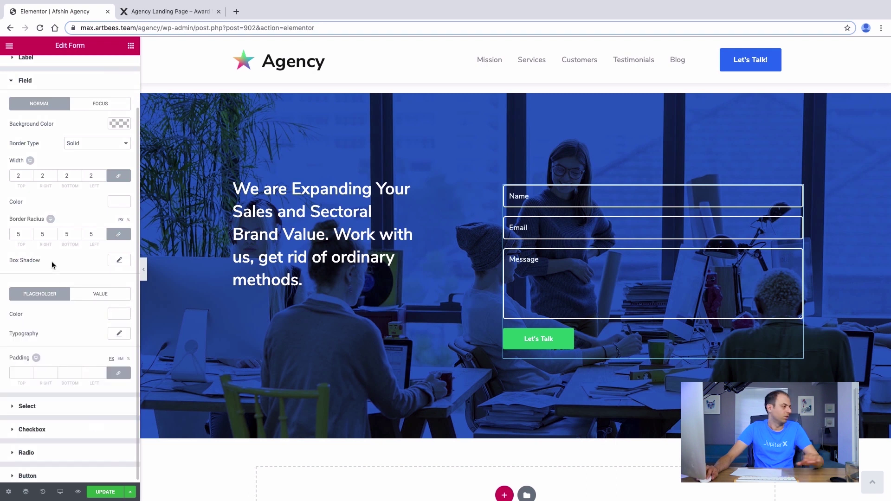
Give the fields' focus state a slightly transparent white background and test it on the Name and Email fields
{"action": "left_click", "coordinate": [100, 103]}
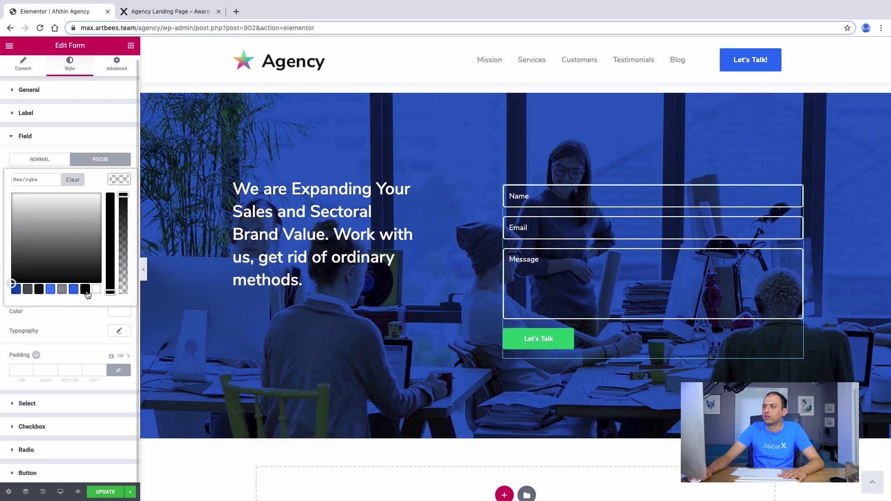
{"action": "left_click", "coordinate": [96, 289]}
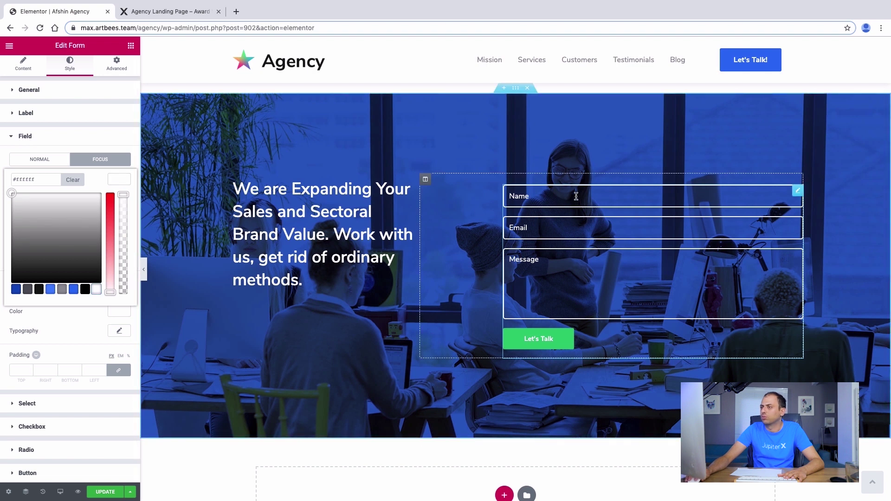
{"action": "left_click", "coordinate": [123, 223]}
{"action": "left_click_drag", "start_coordinate": [127, 225], "coordinate": [123, 205]}
{"action": "left_click", "coordinate": [528, 199]}
{"action": "left_click", "coordinate": [531, 227]}
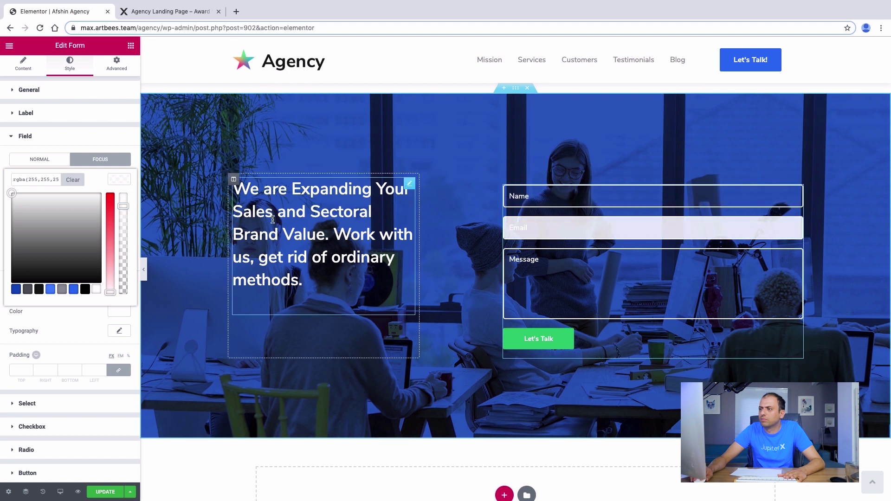
Lower the focus background's opacity to 0.56, checking the effect by focusing the Name, Email and Message fields
{"action": "left_click", "coordinate": [123, 235]}
{"action": "left_click", "coordinate": [123, 236]}
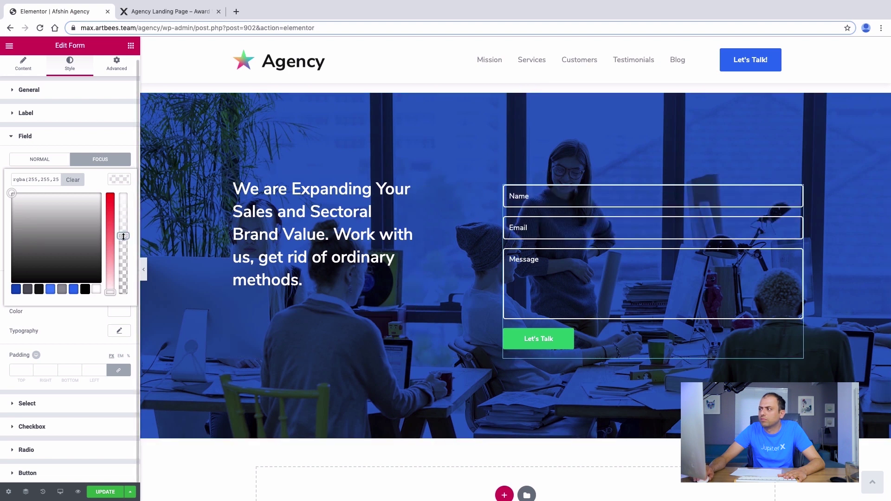
{"action": "left_click", "coordinate": [619, 228]}
{"action": "left_click", "coordinate": [591, 202]}
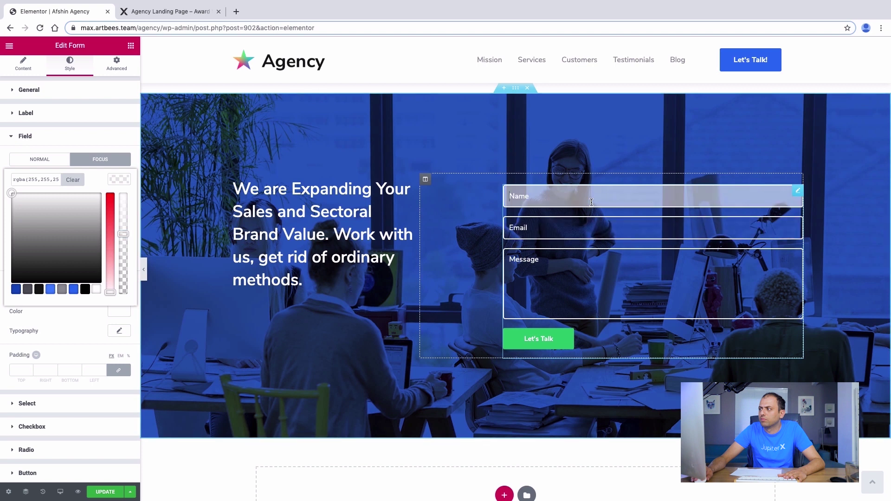
{"action": "left_click", "coordinate": [122, 239]}
{"action": "left_click", "coordinate": [123, 239]}
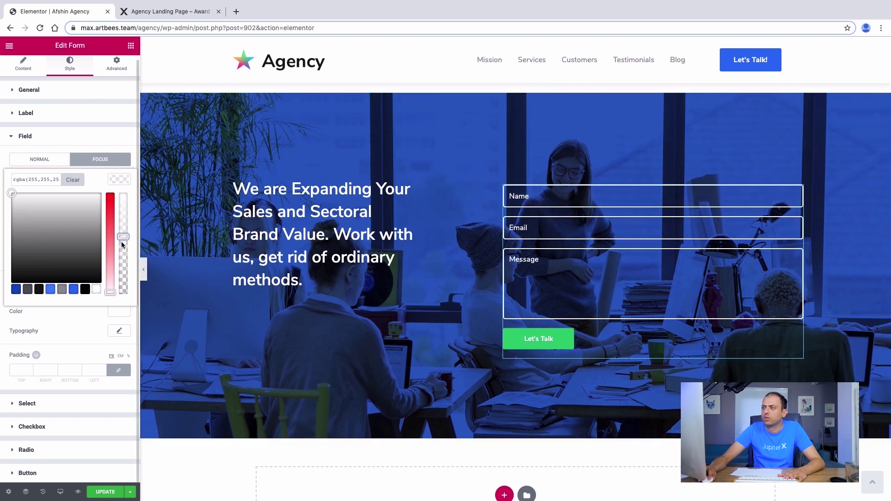
{"action": "left_click", "coordinate": [599, 278]}
{"action": "left_click", "coordinate": [599, 228]}
{"action": "left_click", "coordinate": [591, 197]}
{"action": "left_click", "coordinate": [570, 285]}
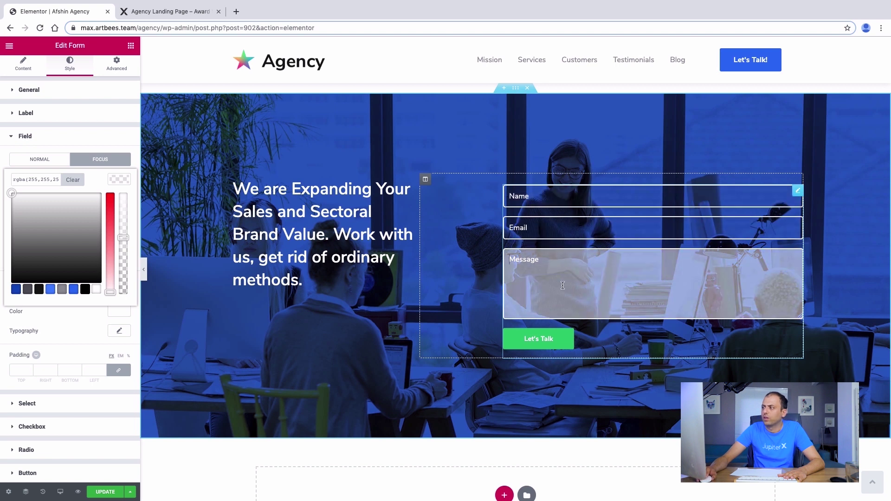
Copy the focus background's colour value rgba(255,255,255,0.56)
{"action": "triple_click", "coordinate": [48, 178]}
{"action": "right_click", "coordinate": [49, 178]}
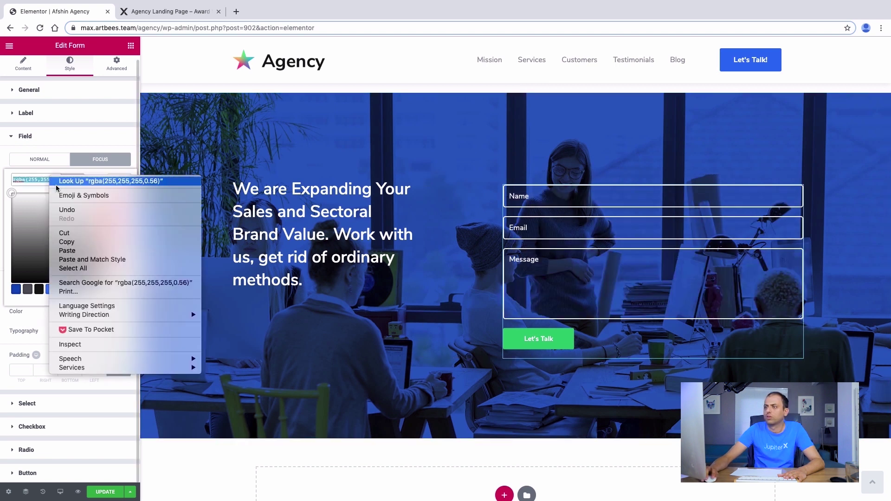
{"action": "left_click", "coordinate": [65, 241]}
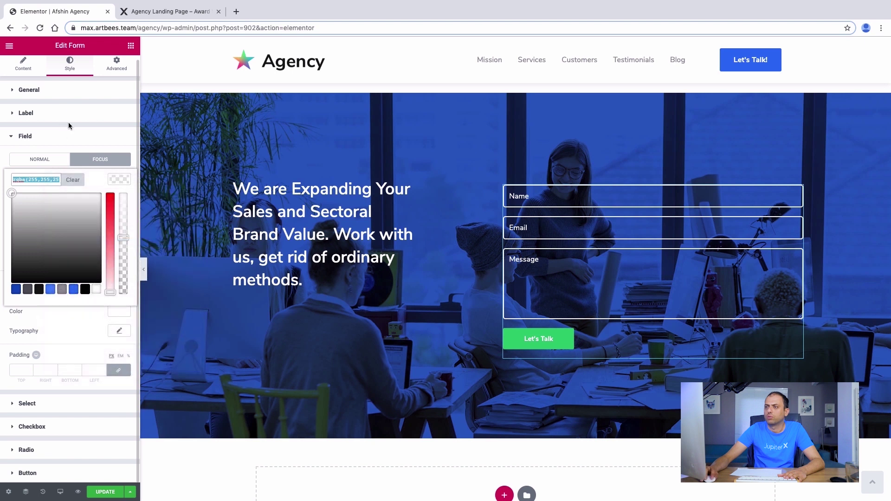
Finish the field styling and set the width of the form's Let's Talk button to 87%
{"action": "left_click", "coordinate": [82, 133]}
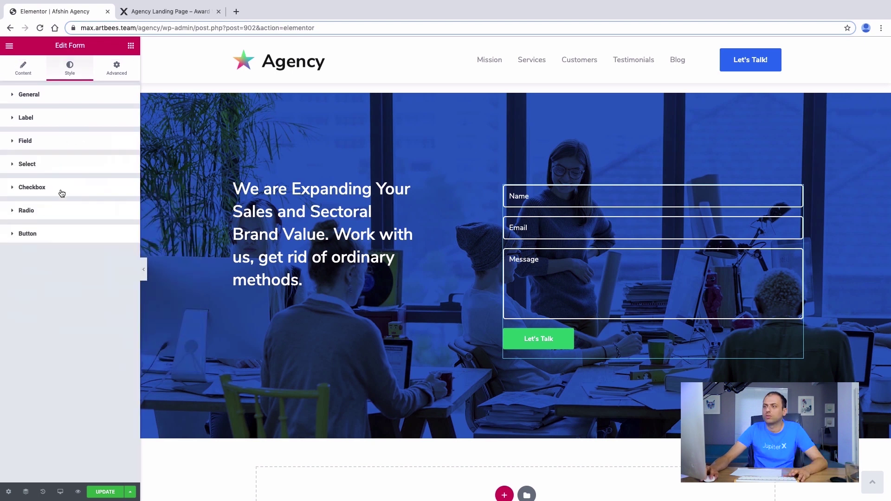
{"action": "left_click", "coordinate": [30, 240]}
{"action": "left_click_drag", "start_coordinate": [85, 167], "coordinate": [83, 167]}
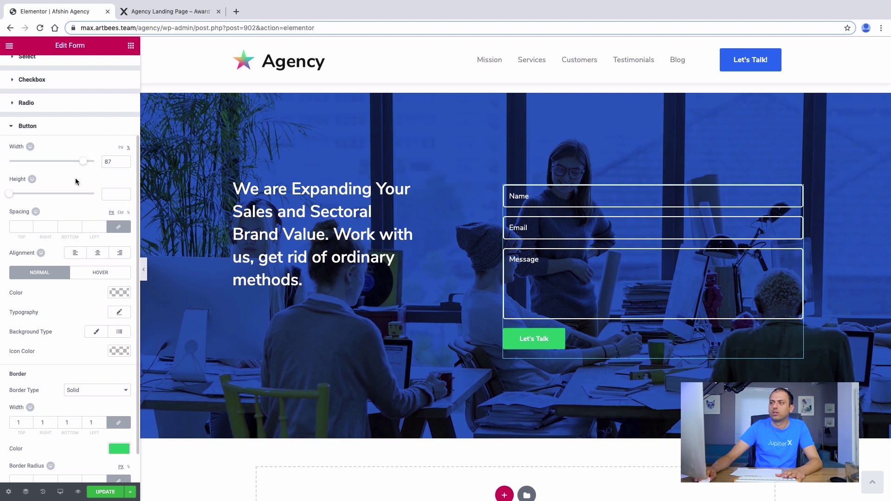
Set the height of the form's Let's Talk button to 50 px
{"action": "left_click", "coordinate": [115, 194]}
{"action": "type", "text": "17"}
{"action": "double_click", "coordinate": [115, 194]}
{"action": "type", "text": "50"}
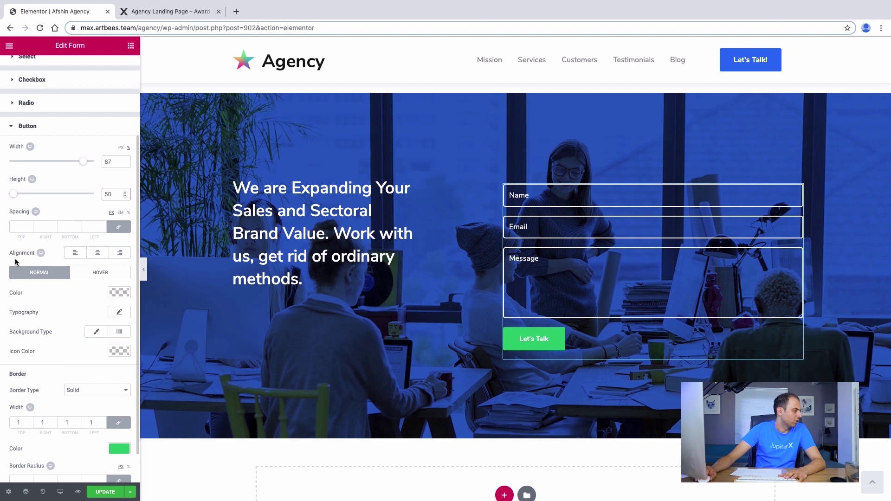
Give the Let's Talk button a classic background with no visible fill in its normal state
{"action": "scroll", "coordinate": [60, 278], "scroll_direction": "down", "scroll_amount": 2}
{"action": "left_click", "coordinate": [96, 294]}
{"action": "left_click", "coordinate": [116, 314]}
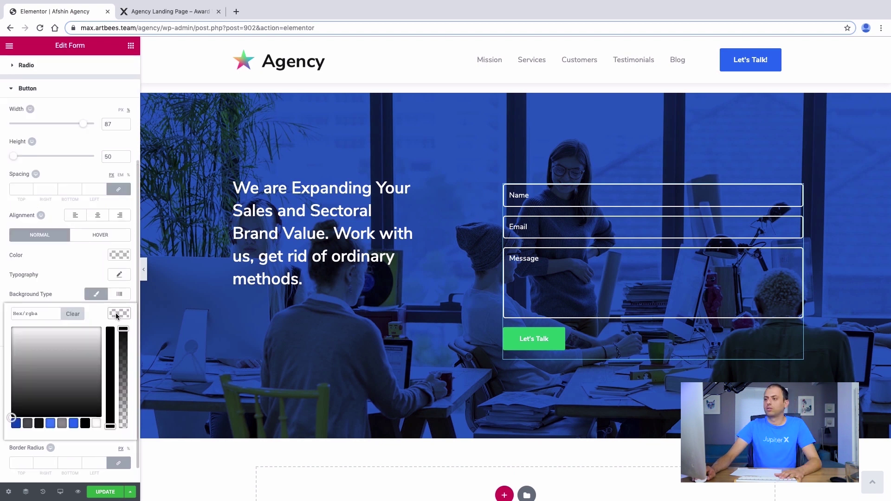
{"action": "left_click", "coordinate": [104, 452]}
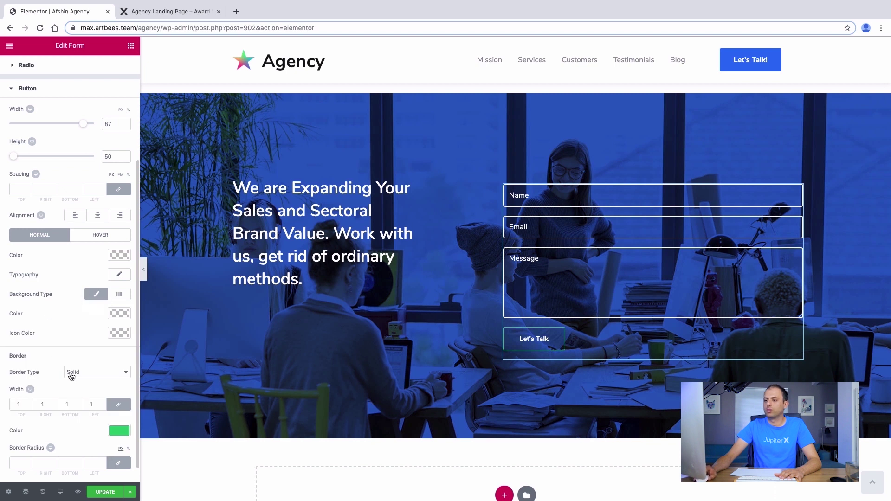
Set the Let's Talk button's border width to 2 on all sides and its border colour to white
{"action": "scroll", "coordinate": [79, 376], "scroll_direction": "down", "scroll_amount": 1}
{"action": "left_click", "coordinate": [30, 383]}
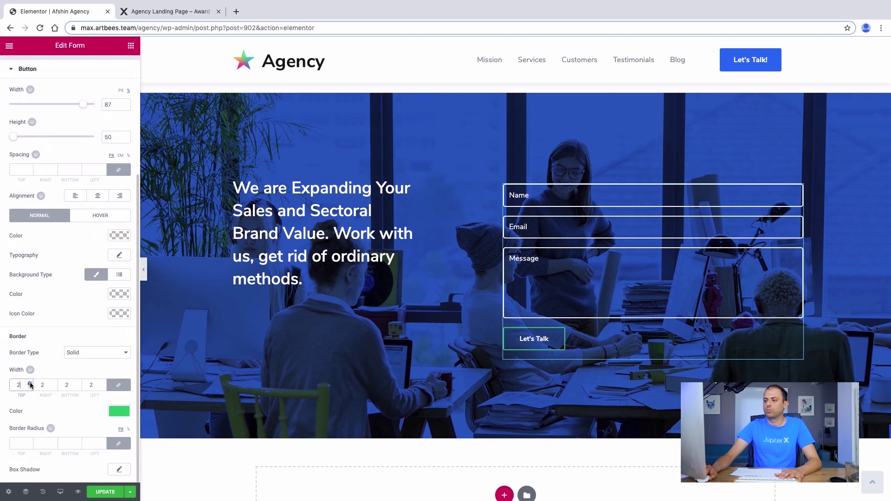
{"action": "left_click", "coordinate": [119, 411]}
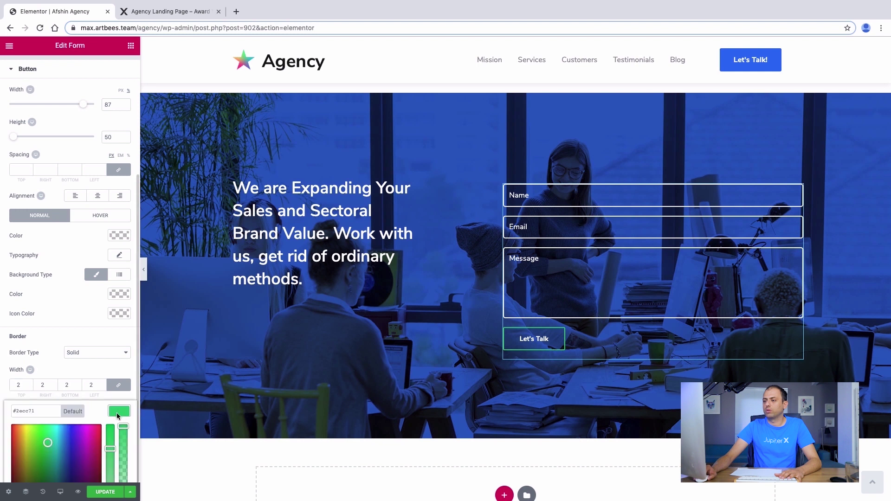
{"action": "scroll", "coordinate": [93, 440], "scroll_direction": "down", "scroll_amount": 3}
{"action": "left_click", "coordinate": [95, 466]}
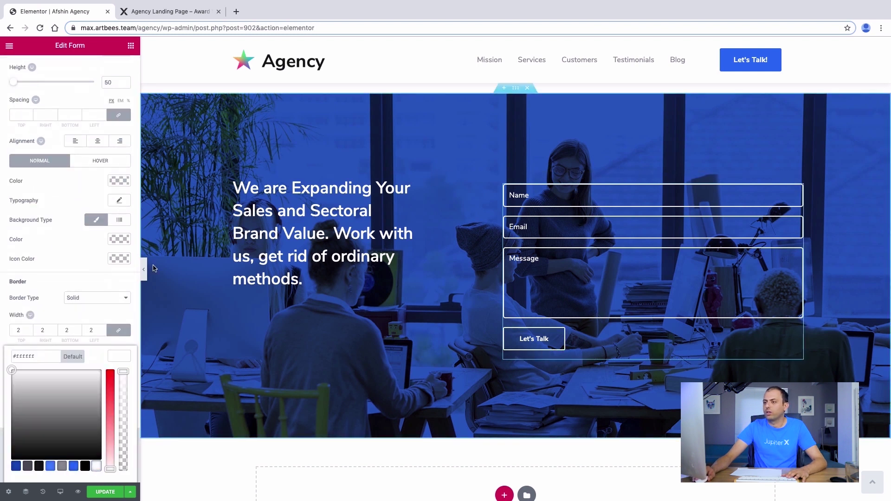
Set the Let's Talk button's typography to 16 px size and weight 700
{"action": "left_click", "coordinate": [119, 201]}
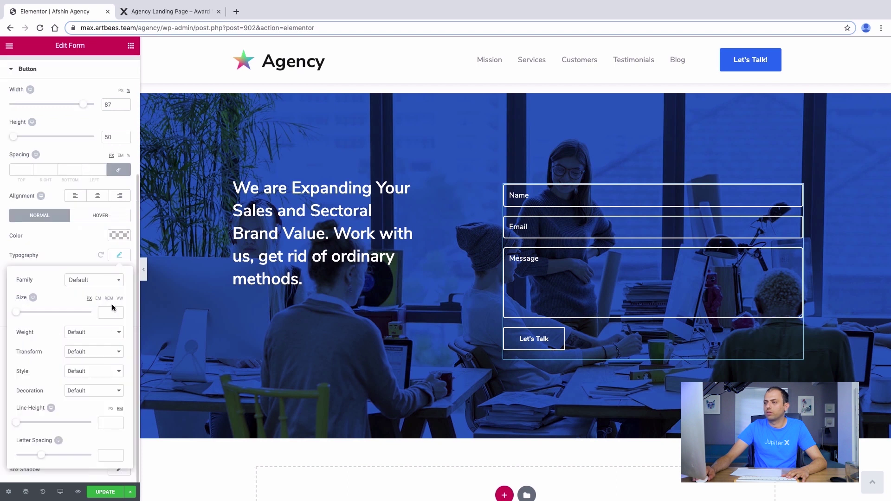
{"action": "left_click", "coordinate": [117, 312]}
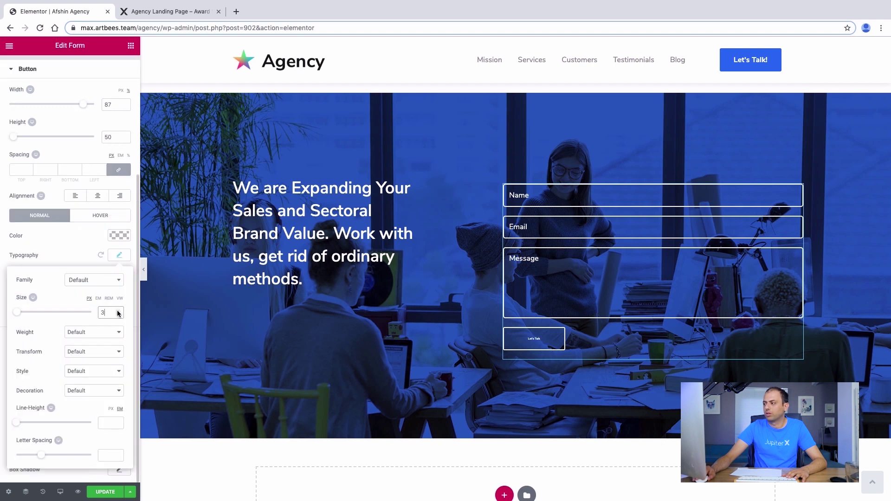
{"action": "left_click", "coordinate": [119, 312]}
{"action": "left_click", "coordinate": [118, 311]}
{"action": "left_click", "coordinate": [118, 312]}
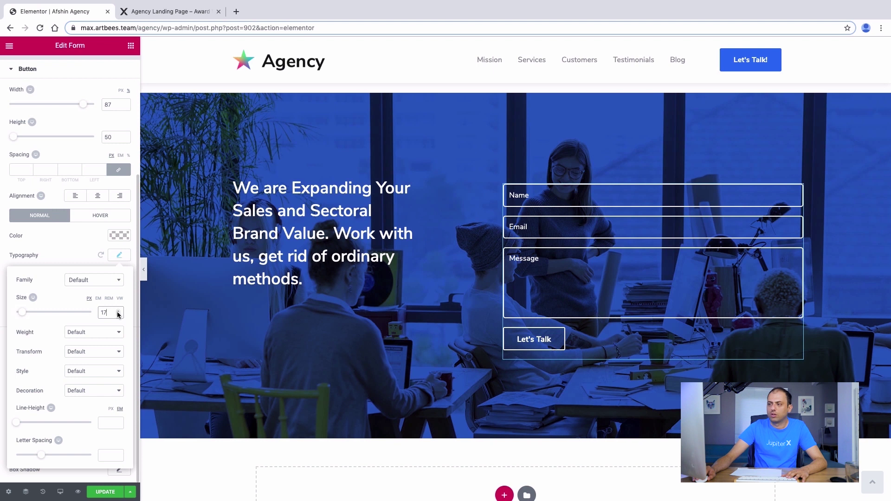
{"action": "left_click", "coordinate": [118, 315]}
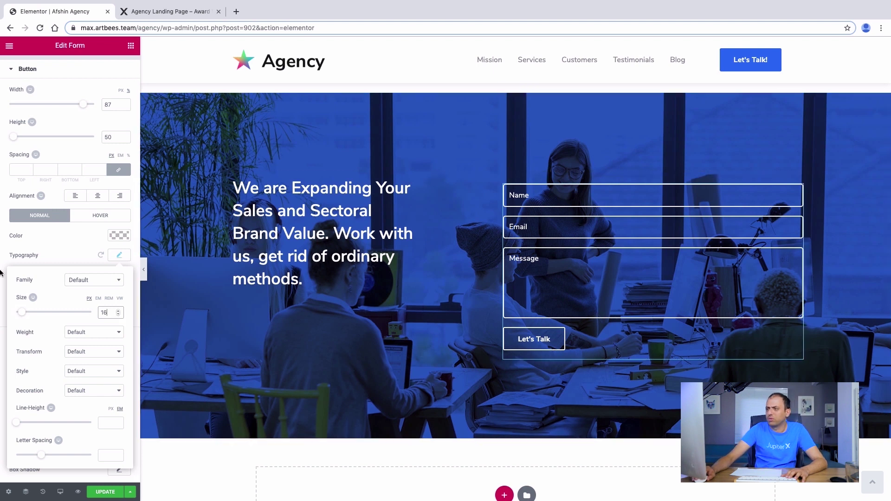
{"action": "left_click", "coordinate": [93, 333]}
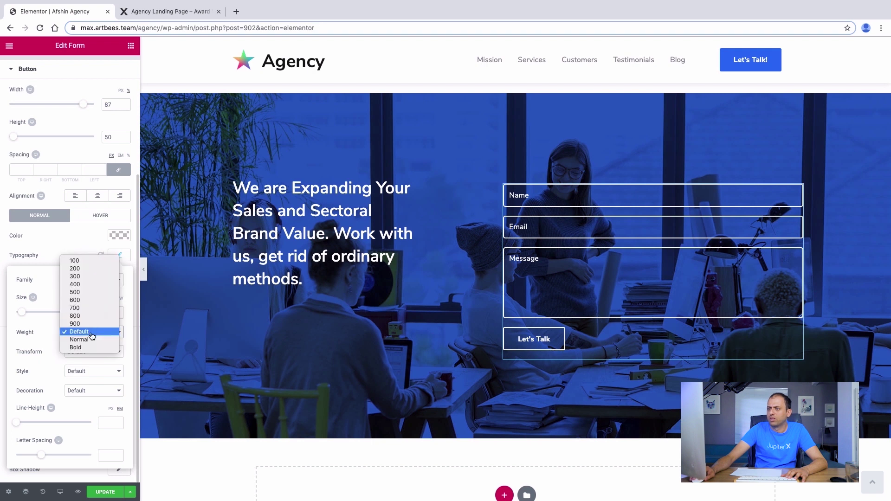
{"action": "left_click", "coordinate": [89, 309]}
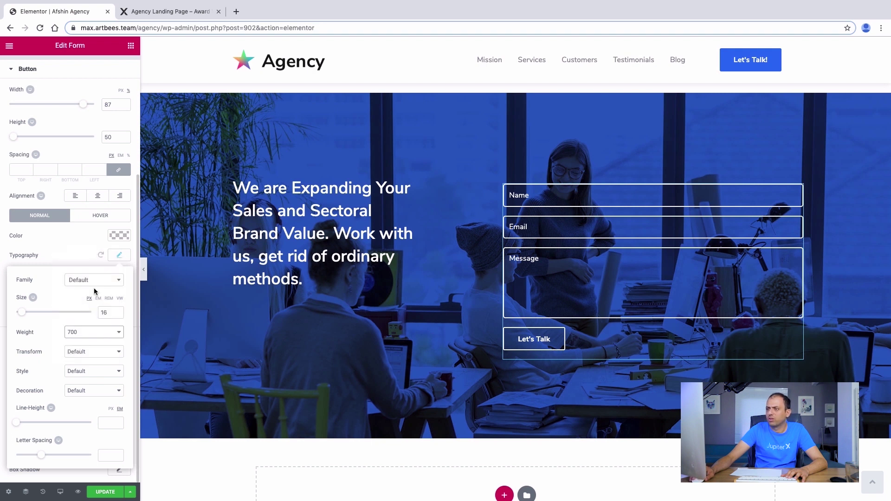
{"action": "left_click", "coordinate": [71, 259]}
Give the Let's Talk button's hover state a classic background in white (#ffffff)
{"action": "scroll", "coordinate": [101, 210], "scroll_direction": "up", "scroll_amount": 2}
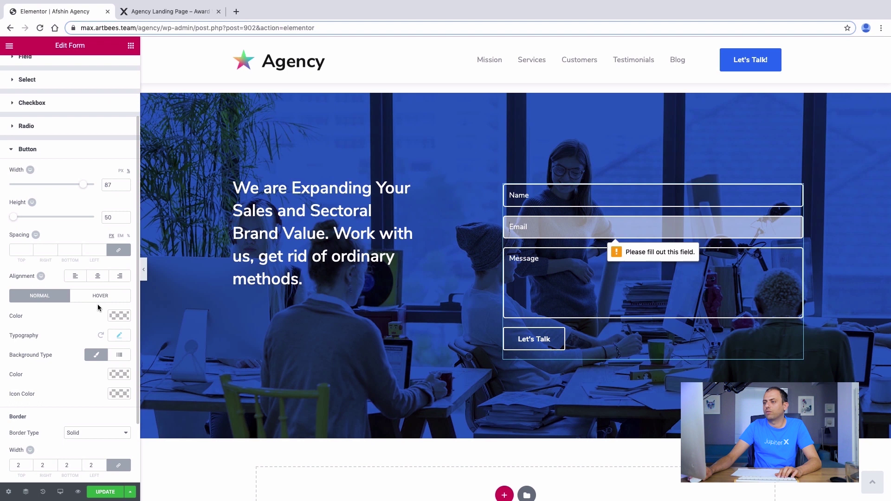
{"action": "scroll", "coordinate": [93, 265], "scroll_direction": "down", "scroll_amount": 2}
{"action": "left_click", "coordinate": [96, 221]}
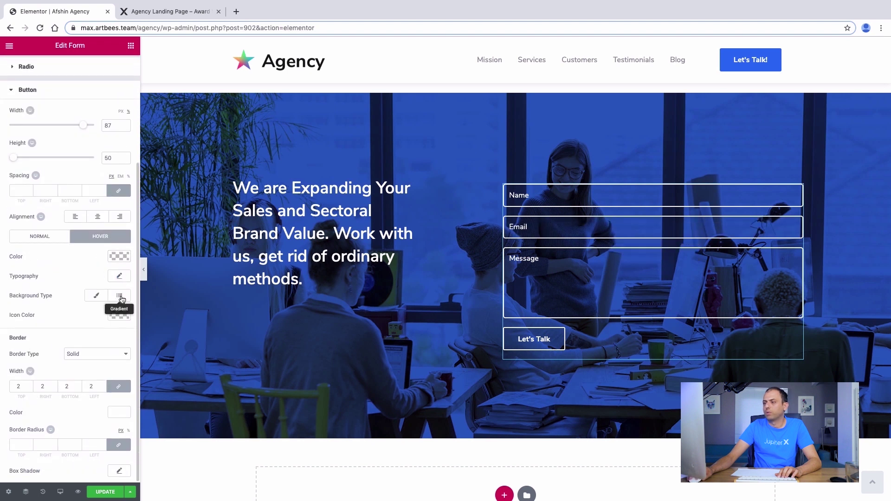
{"action": "left_click", "coordinate": [98, 296]}
{"action": "left_click", "coordinate": [120, 316]}
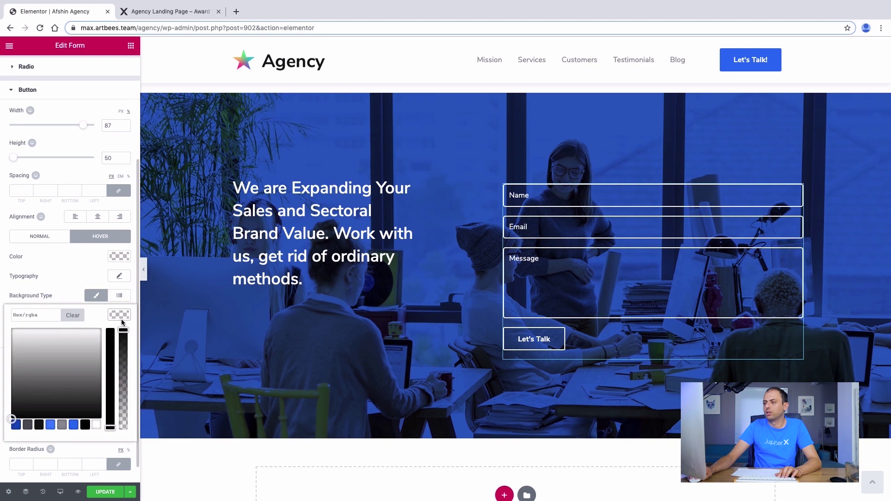
{"action": "left_click", "coordinate": [96, 425]}
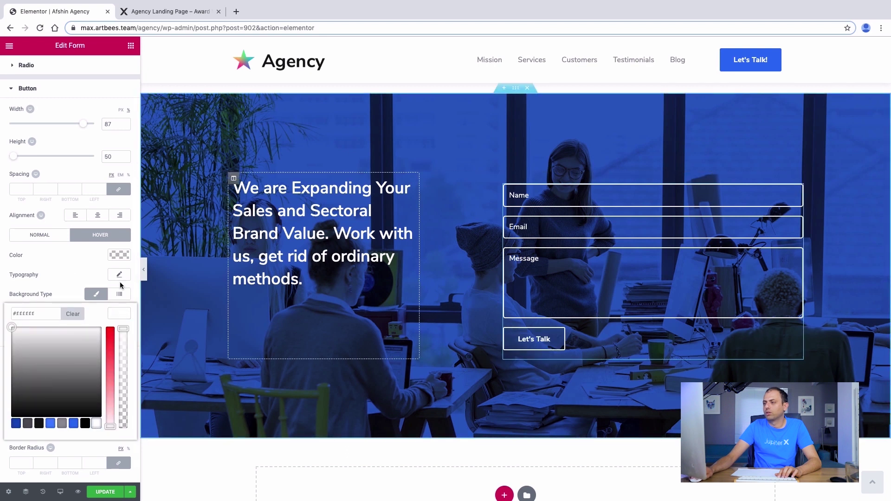
Set the Let's Talk button's hover text colour to the blue 4181eb
{"action": "left_click", "coordinate": [118, 255]}
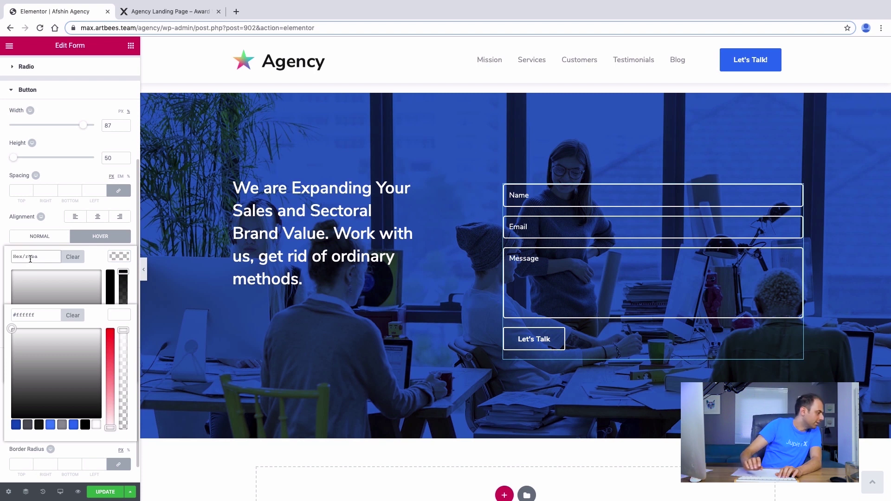
{"action": "type", "text": "41"}
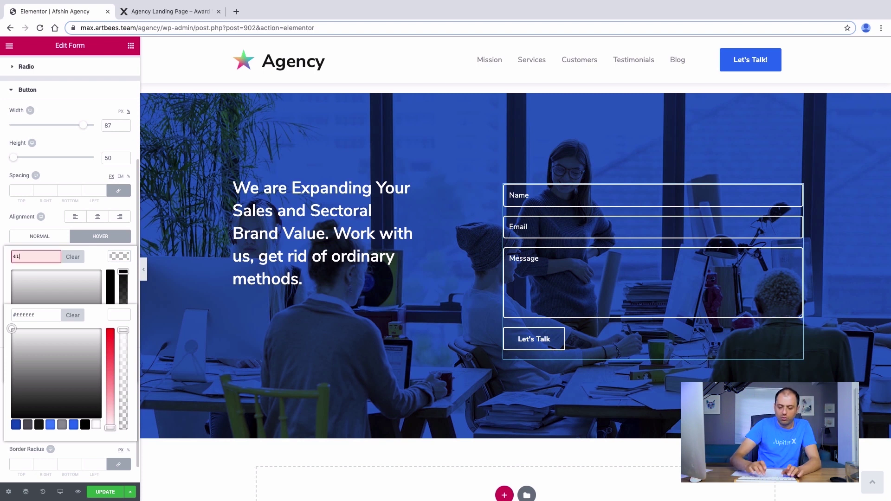
{"action": "type", "text": "8"}
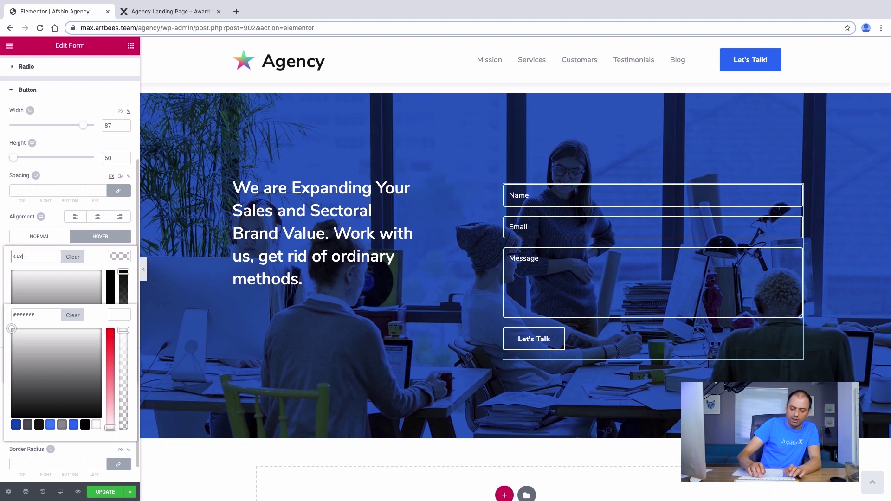
{"action": "type", "text": "1eb"}
{"action": "key", "text": "Return"}
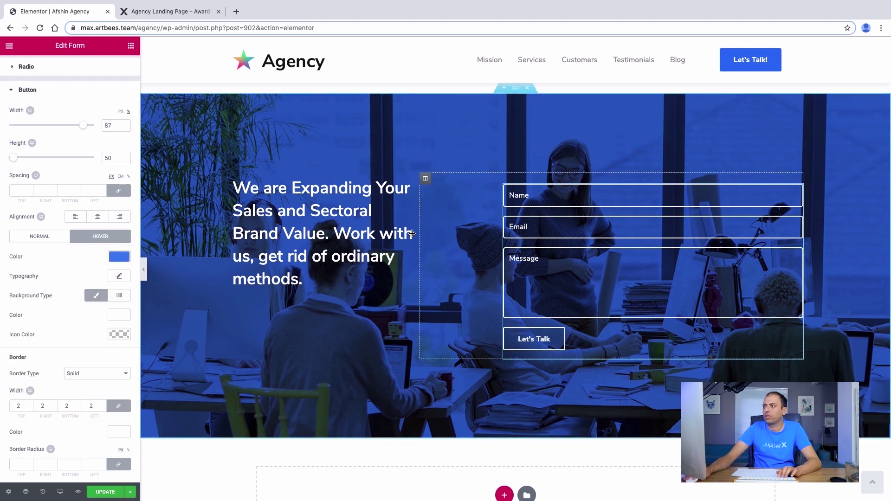
Look over the finished contact section and update the page to save the changes
{"action": "left_click", "coordinate": [325, 140]}
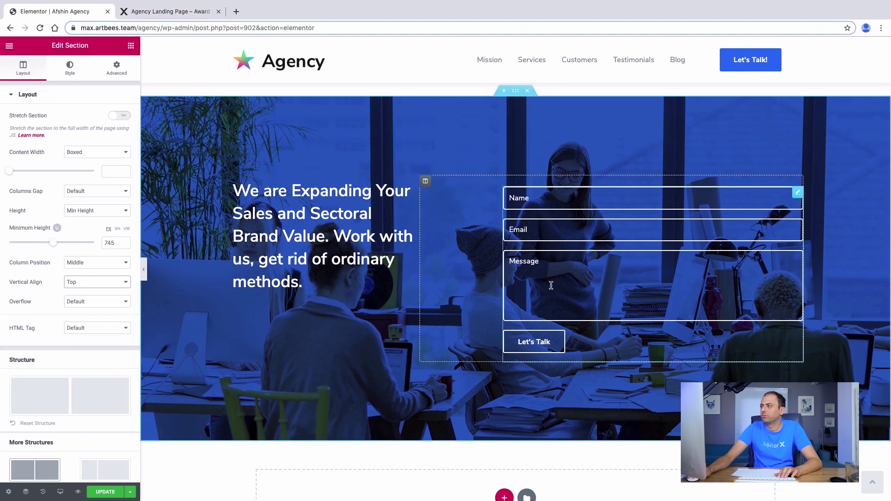
{"action": "scroll", "coordinate": [485, 212], "scroll_direction": "down", "scroll_amount": 3}
{"action": "scroll", "coordinate": [485, 211], "scroll_direction": "up", "scroll_amount": 3}
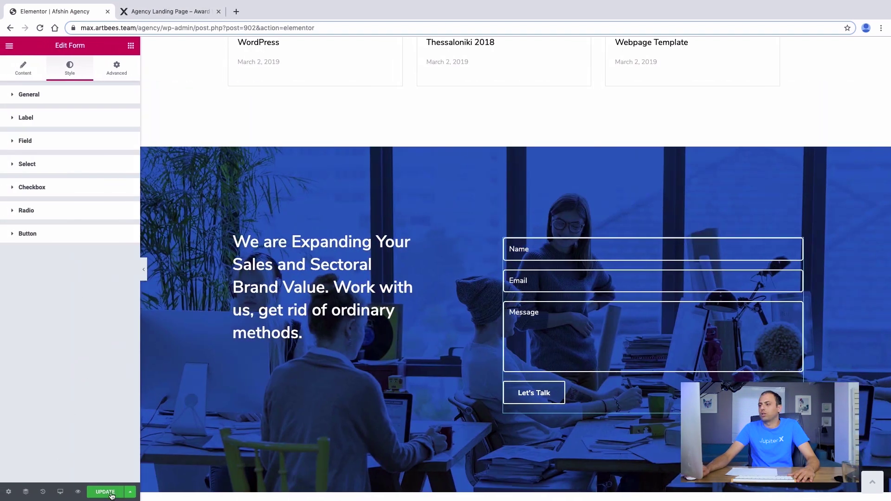
{"action": "left_click", "coordinate": [106, 492]}
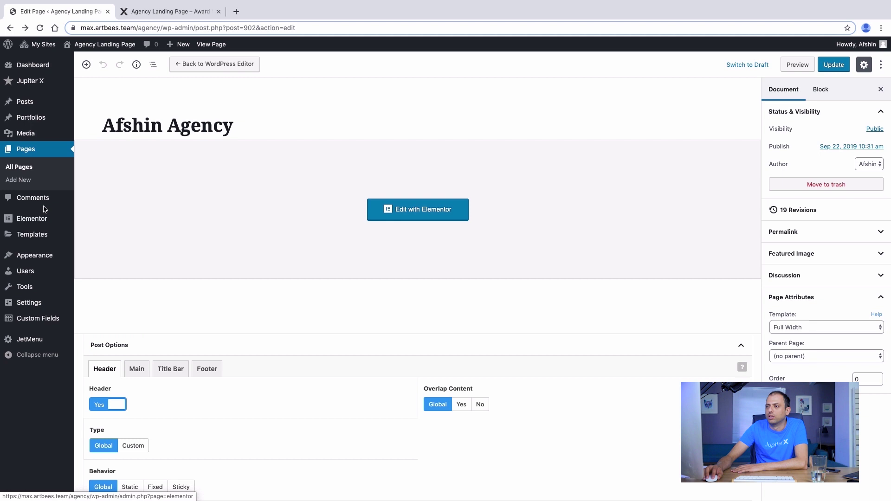
Open the saved templates list and view the existing Footer template in a new browser tab to examine its layout
{"action": "mouse_move", "coordinate": [39, 228]}
{"action": "left_click", "coordinate": [112, 237]}
{"action": "scroll", "coordinate": [179, 197], "scroll_direction": "down", "scroll_amount": 3}
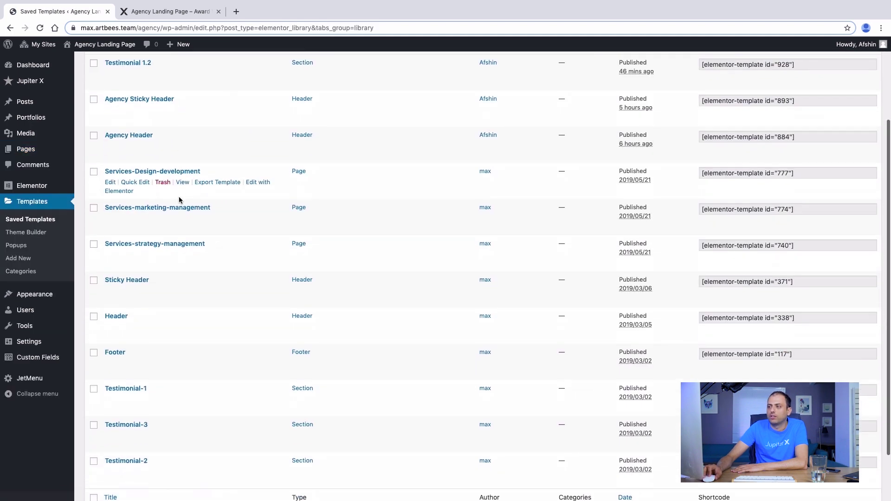
{"action": "scroll", "coordinate": [179, 198], "scroll_direction": "down", "scroll_amount": 2}
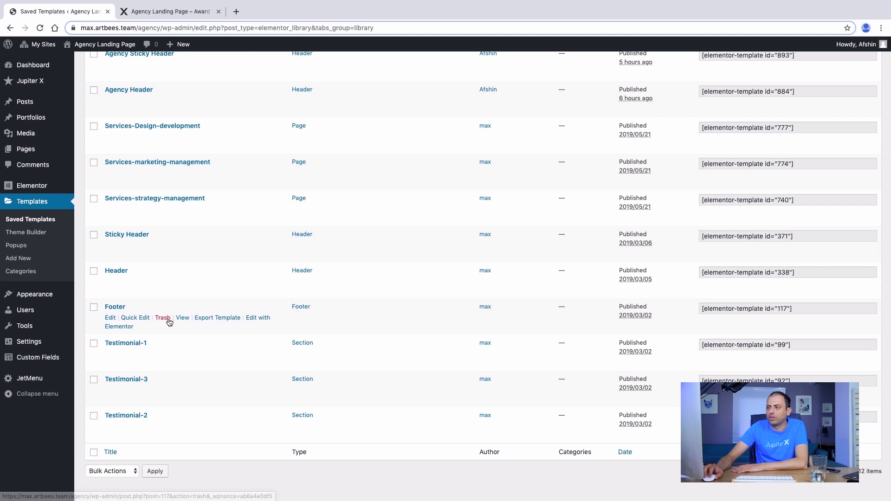
{"action": "right_click", "coordinate": [182, 319]}
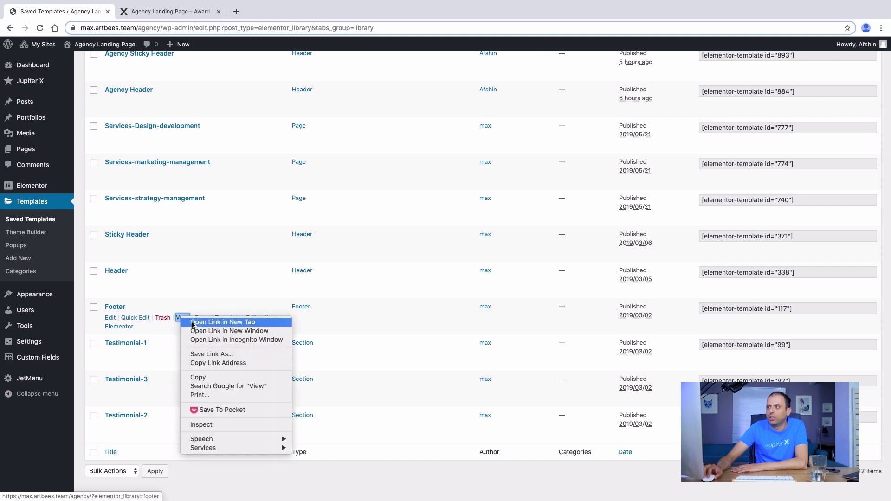
{"action": "left_click", "coordinate": [193, 324]}
{"action": "left_click", "coordinate": [155, 11]}
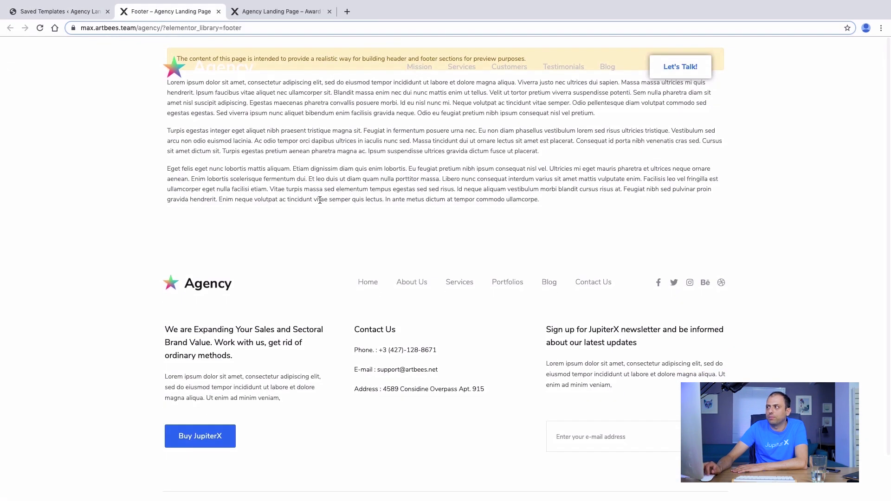
{"action": "scroll", "coordinate": [319, 200], "scroll_direction": "down", "scroll_amount": 2}
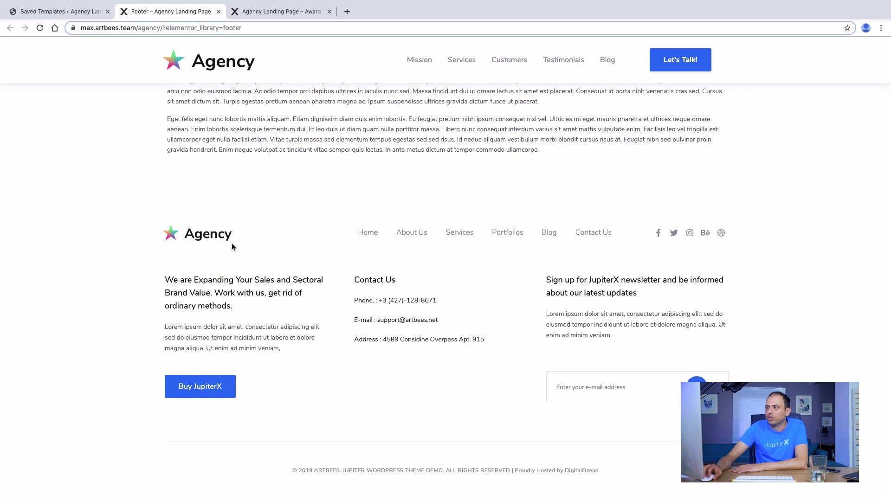
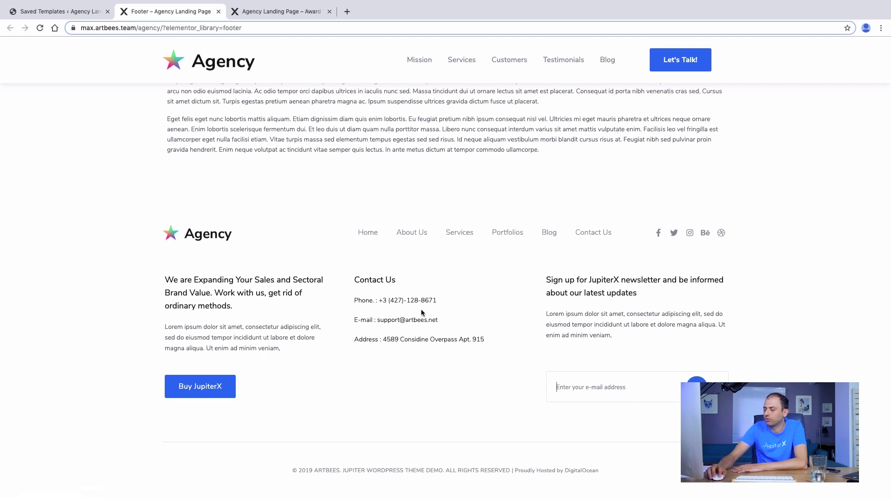
{"action": "scroll", "coordinate": [422, 307], "scroll_direction": "up", "scroll_amount": 2}
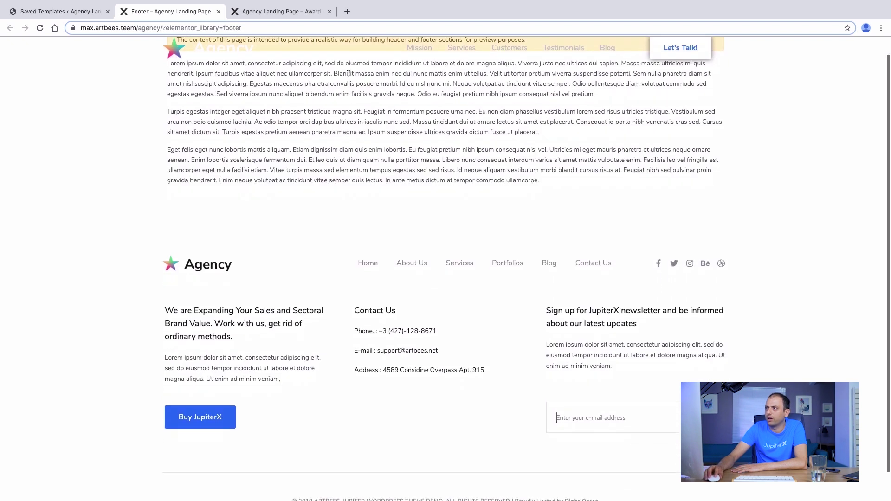
Create a new template of type Footer named Agency Footer and dismiss its block library to start from an empty canvas
{"action": "left_click", "coordinate": [50, 15]}
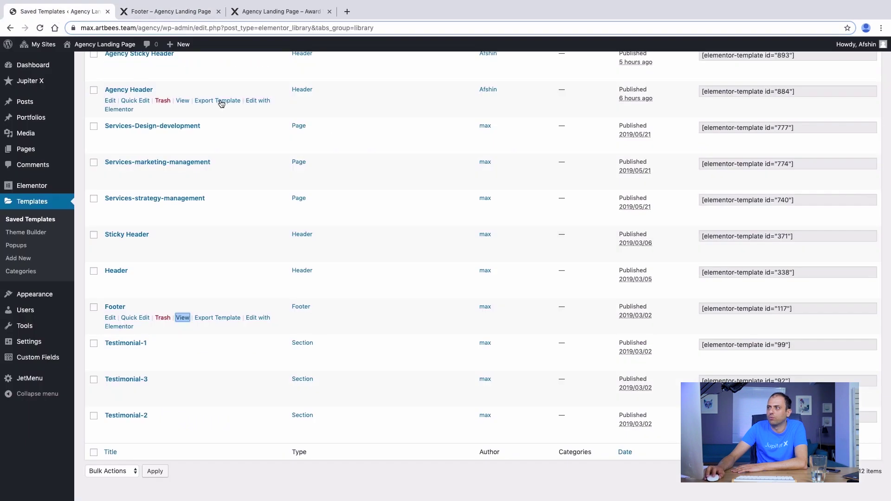
{"action": "scroll", "coordinate": [181, 79], "scroll_direction": "up", "scroll_amount": 5}
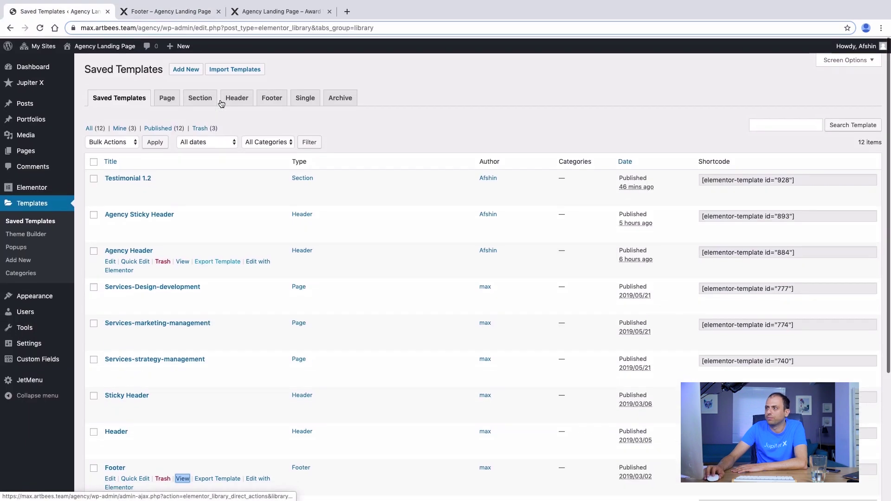
{"action": "left_click", "coordinate": [190, 70]}
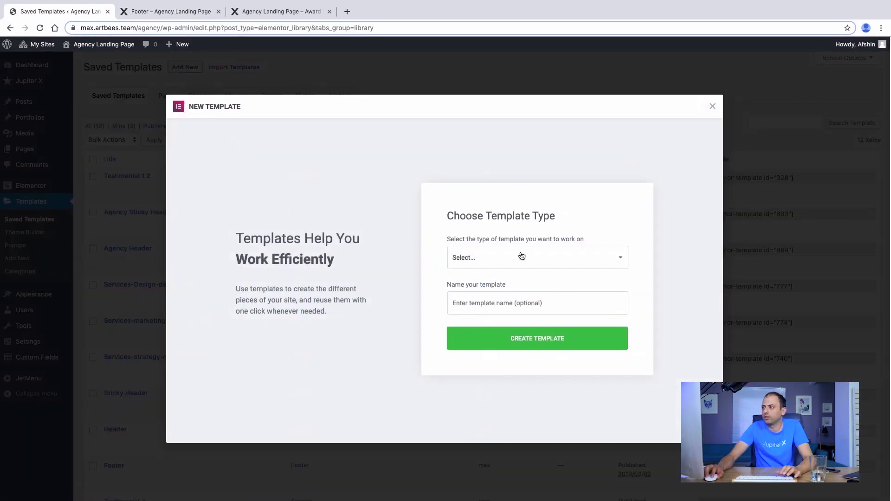
{"action": "left_click", "coordinate": [521, 256]}
{"action": "left_click", "coordinate": [487, 294]}
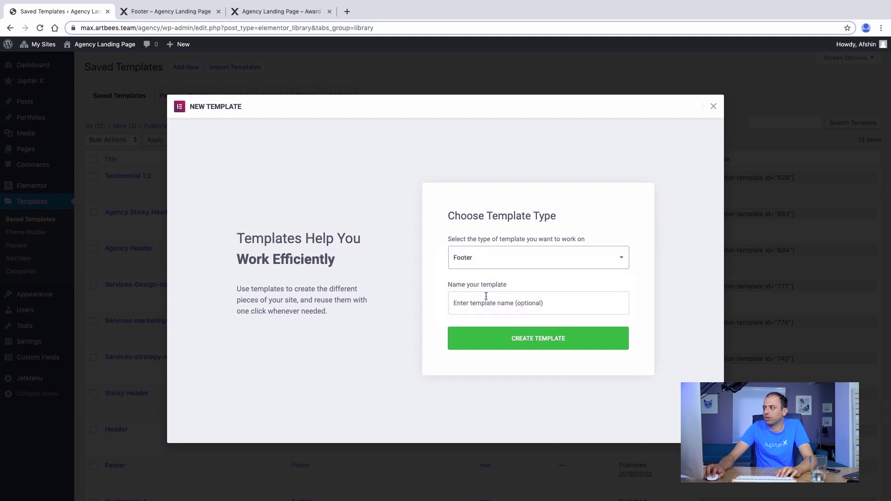
{"action": "left_click", "coordinate": [486, 297]}
{"action": "type", "text": "Agency Footer"}
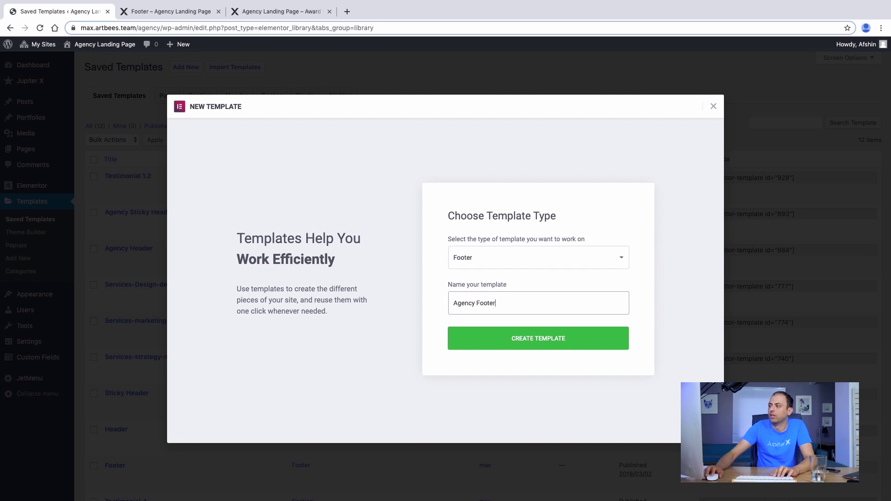
{"action": "left_click", "coordinate": [529, 348]}
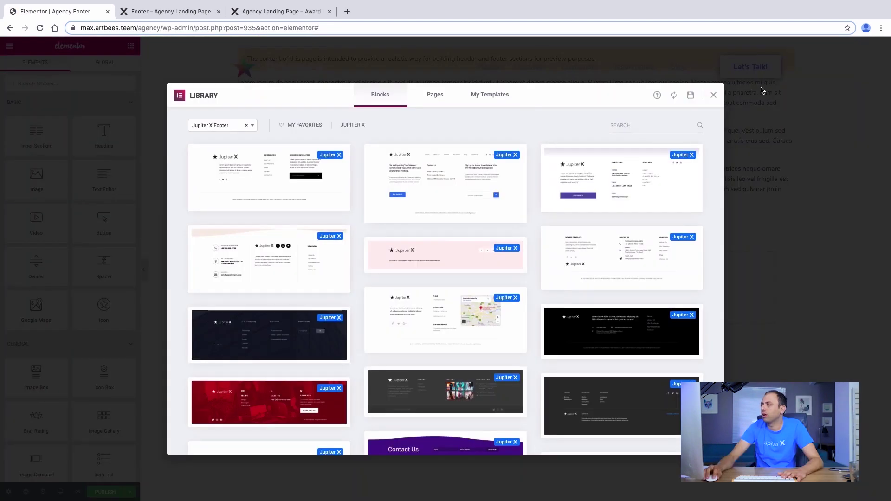
{"action": "left_click", "coordinate": [711, 96]}
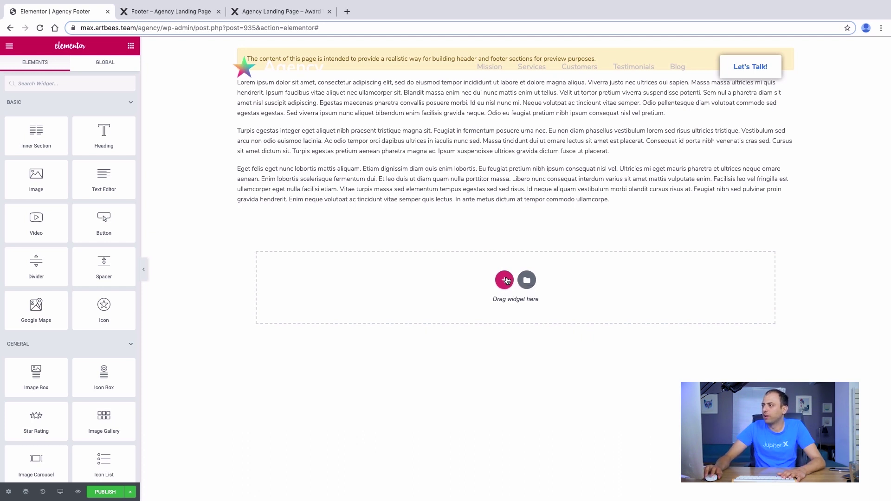
Add a three-column section with a wide middle column between two narrow ones, and widen the first column
{"action": "left_click", "coordinate": [505, 280]}
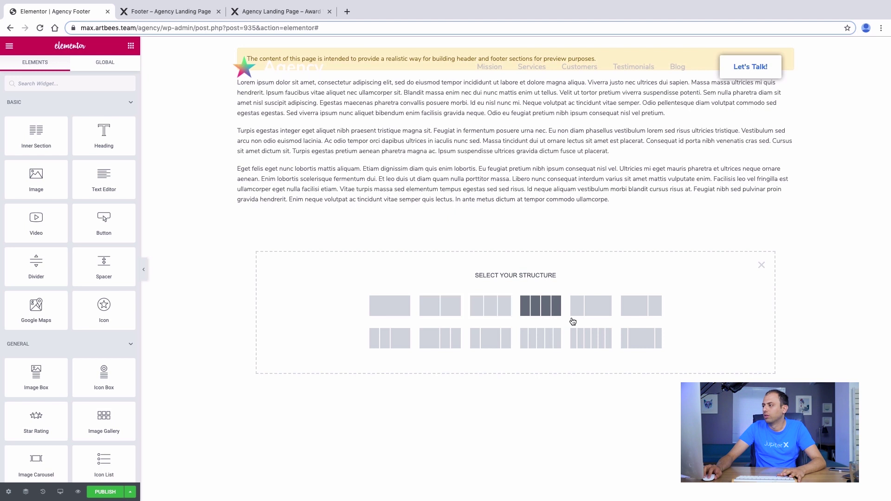
{"action": "left_click", "coordinate": [641, 338]}
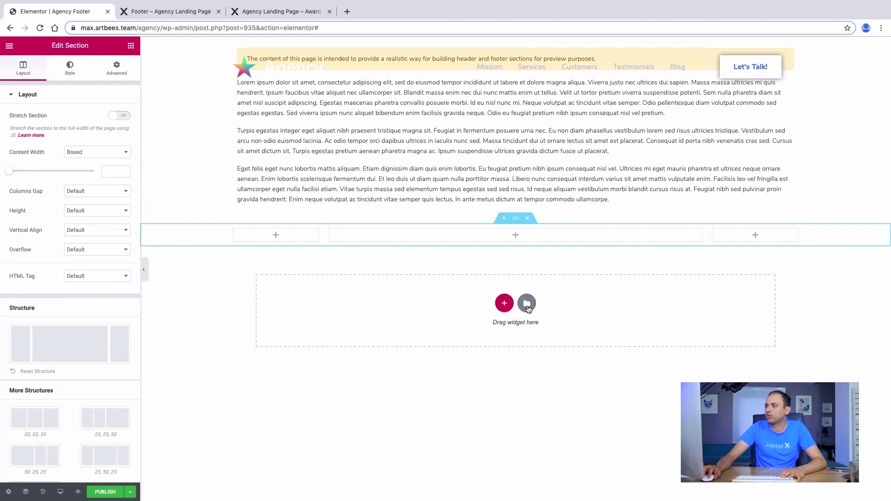
{"action": "left_click_drag", "start_coordinate": [326, 235], "coordinate": [369, 235]}
{"action": "left_click", "coordinate": [186, 176]}
Find the Site Logo widget and place it in the footer section's first column
{"action": "left_click", "coordinate": [126, 62]}
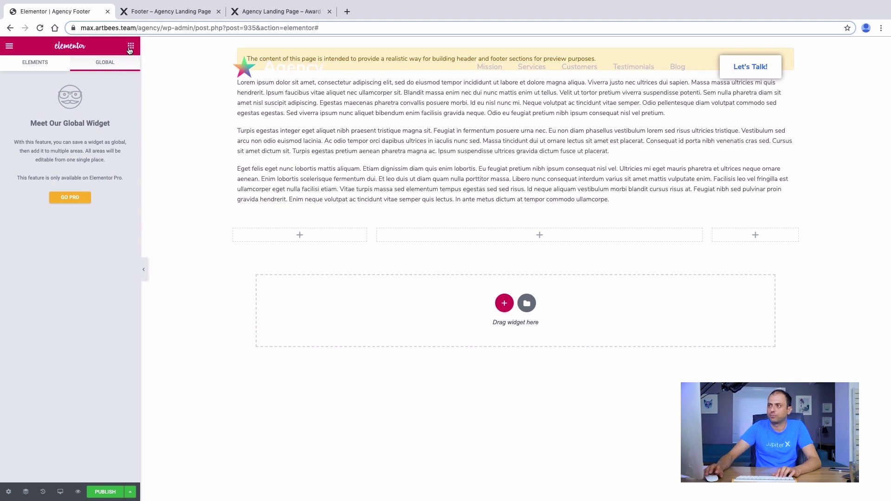
{"action": "left_click", "coordinate": [130, 46]}
{"action": "type", "text": "logo"}
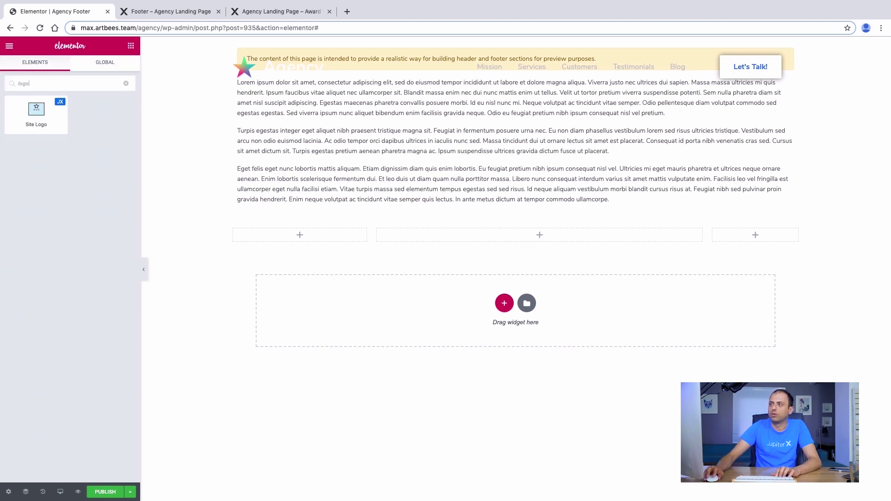
{"action": "left_click_drag", "start_coordinate": [36, 111], "coordinate": [303, 238]}
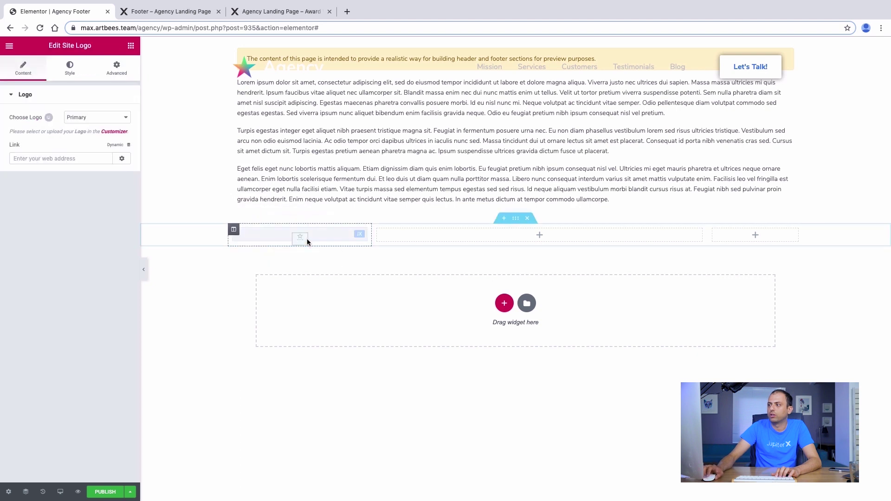
Set the footer logo's width to 150 px
{"action": "left_click", "coordinate": [70, 68]}
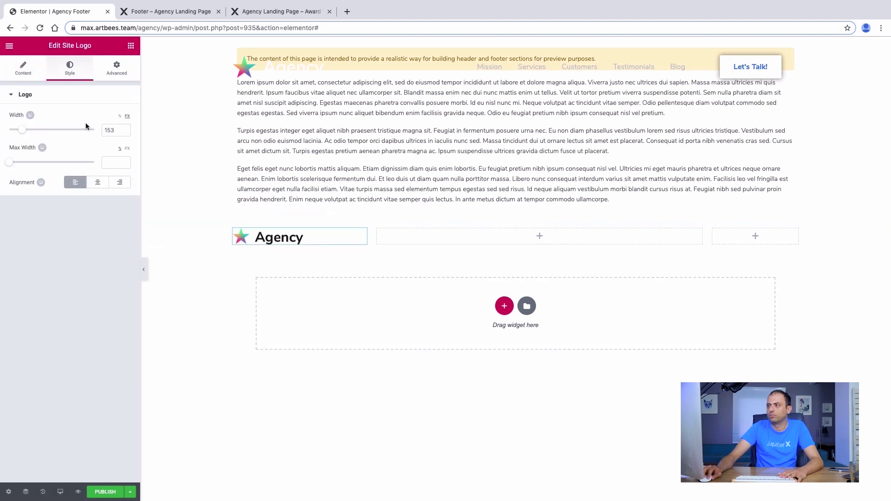
{"action": "left_click", "coordinate": [114, 129]}
{"action": "key", "text": "BackSpace"}
{"action": "type", "text": "0"}
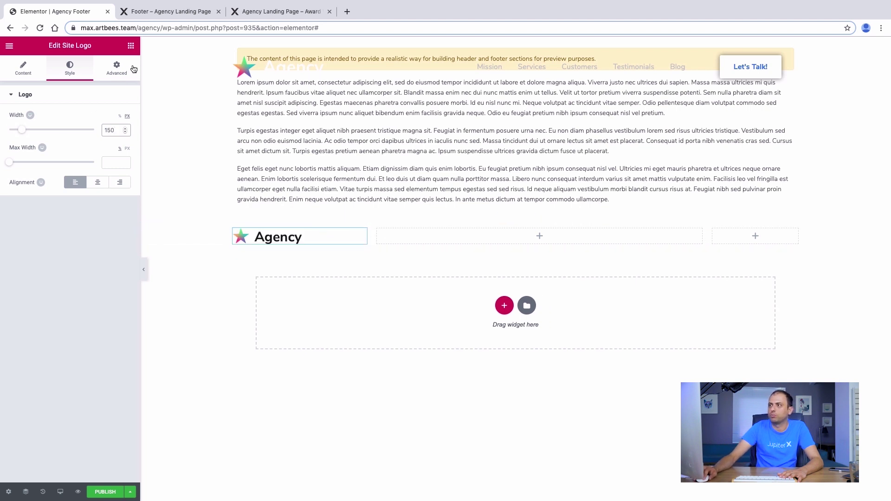
Place an Icon List widget in the footer section's middle column and give it the inline layout
{"action": "left_click", "coordinate": [131, 46]}
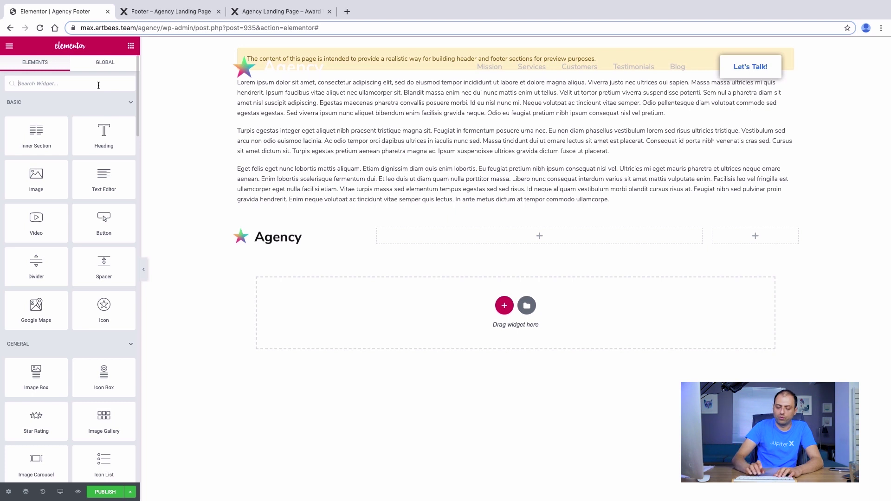
{"action": "left_click", "coordinate": [98, 85]}
{"action": "type", "text": "icon"}
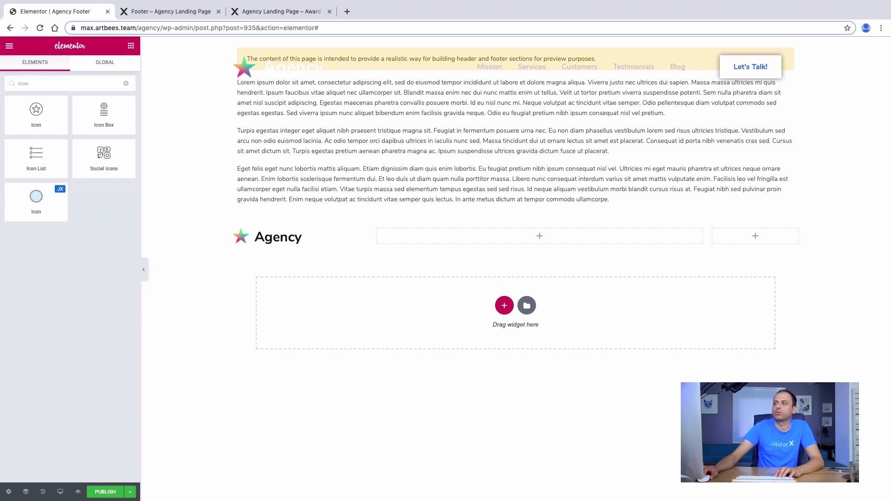
{"action": "left_click_drag", "start_coordinate": [42, 152], "coordinate": [455, 232]}
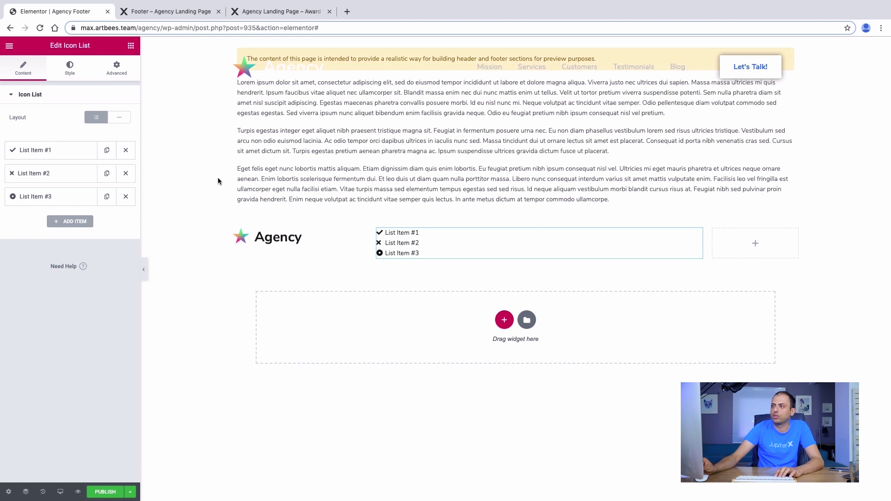
{"action": "left_click", "coordinate": [128, 119]}
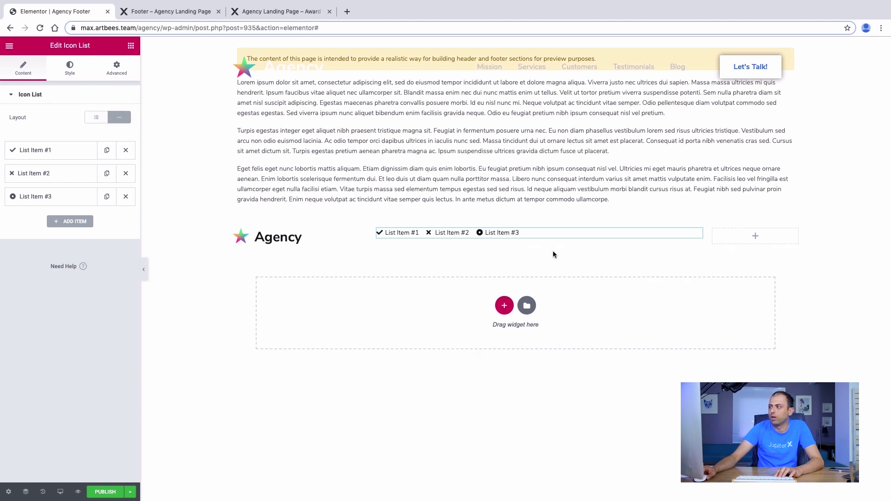
Delete the second and third list items, and strip the number and check mark icon from the first one
{"action": "left_click", "coordinate": [65, 173]}
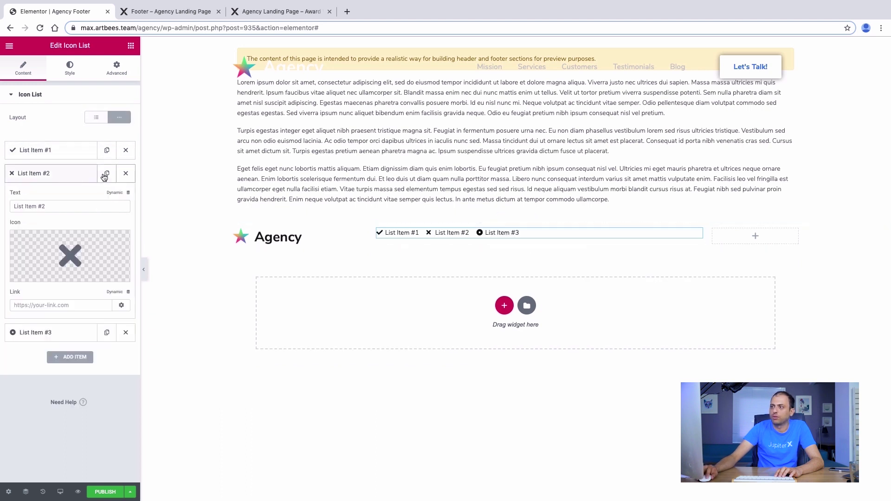
{"action": "left_click", "coordinate": [125, 173]}
{"action": "left_click", "coordinate": [125, 173]}
{"action": "left_click", "coordinate": [50, 158]}
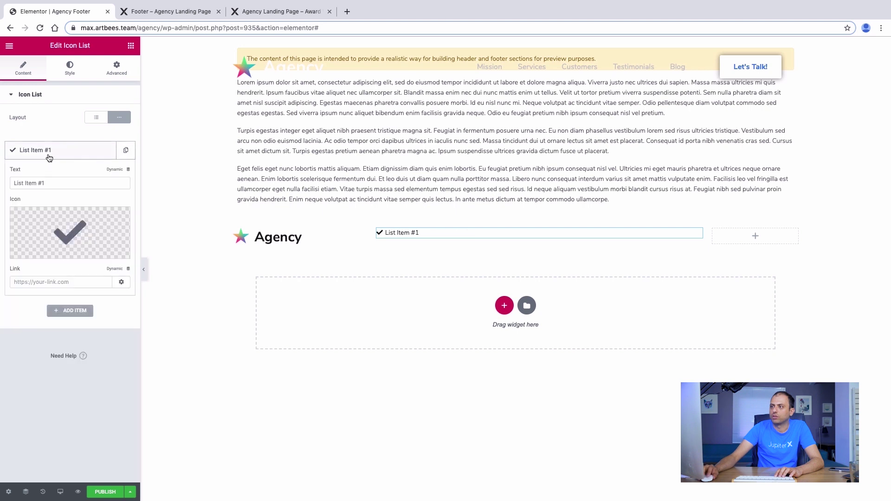
{"action": "left_click", "coordinate": [54, 182]}
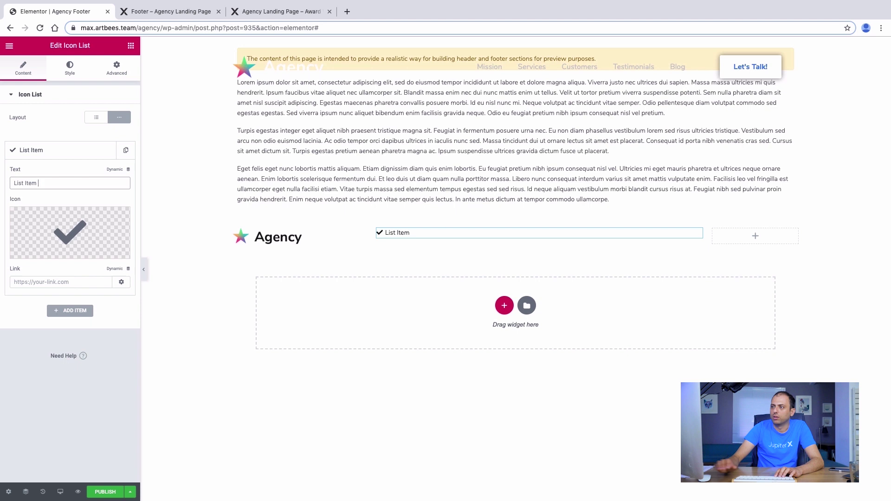
{"action": "left_click", "coordinate": [121, 220]}
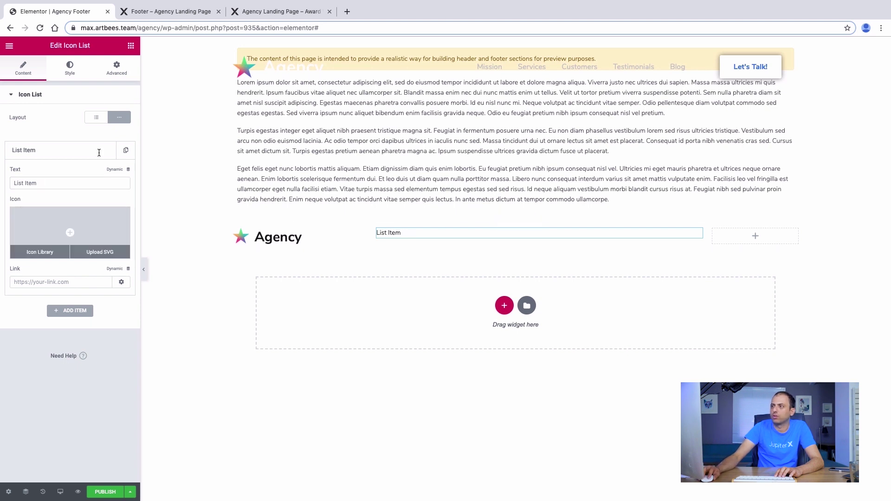
Check the link names in the existing footer and the landing page's menu, and set the list item's text to Mission
{"action": "left_click", "coordinate": [176, 16]}
{"action": "scroll", "coordinate": [405, 186], "scroll_direction": "down", "scroll_amount": 1}
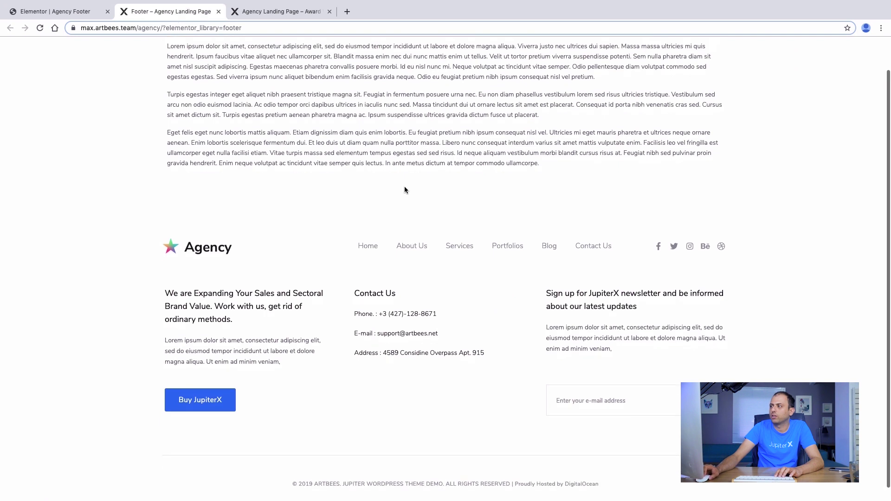
{"action": "scroll", "coordinate": [408, 188], "scroll_direction": "up", "scroll_amount": 1}
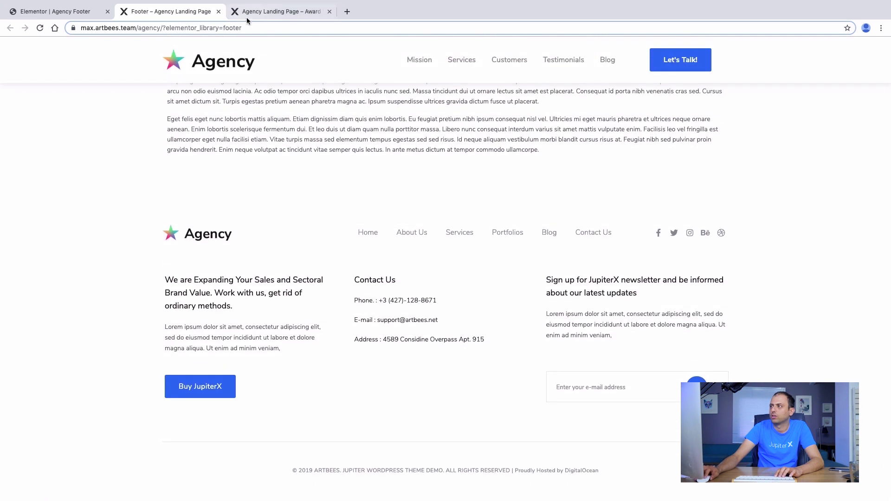
{"action": "left_click", "coordinate": [255, 18]}
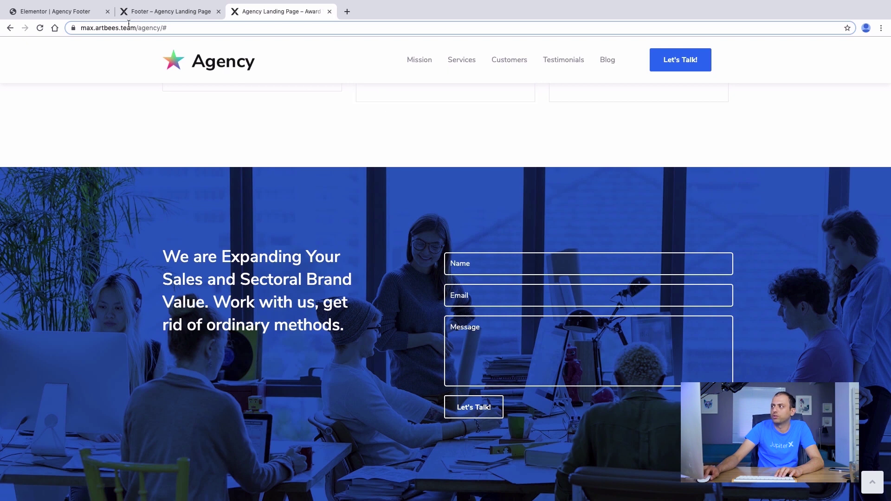
{"action": "left_click", "coordinate": [51, 12]}
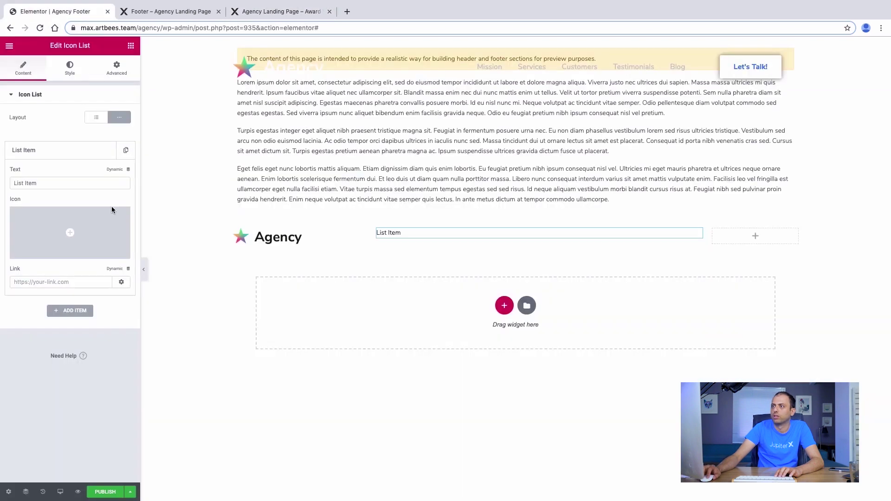
{"action": "triple_click", "coordinate": [53, 183]}
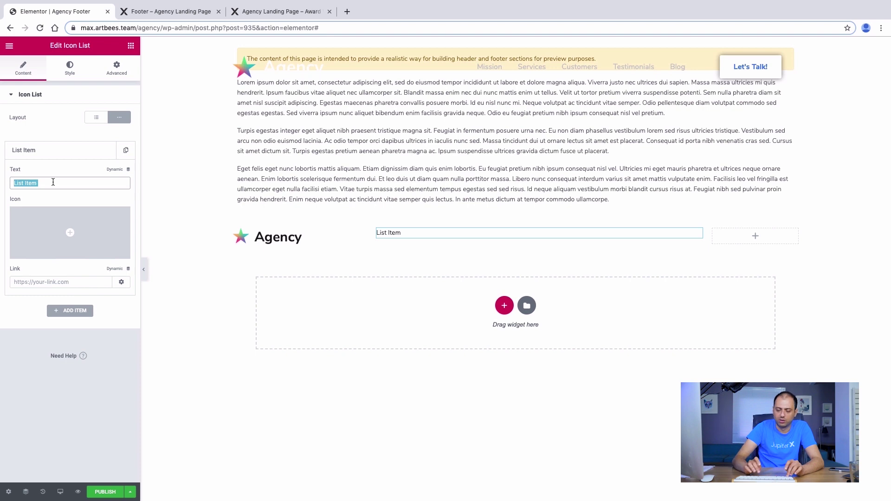
{"action": "type", "text": "Missi"}
{"action": "key", "text": "BackSpace"}
{"action": "key", "text": "BackSpace"}
{"action": "type", "text": "sion"}
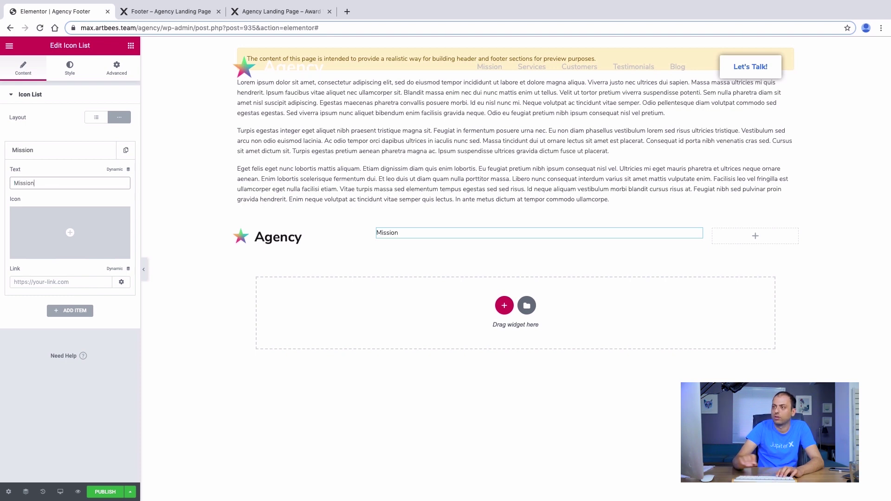
Link the Mission list item to #mission and duplicate the item
{"action": "left_click", "coordinate": [39, 281]}
{"action": "type", "text": "#"}
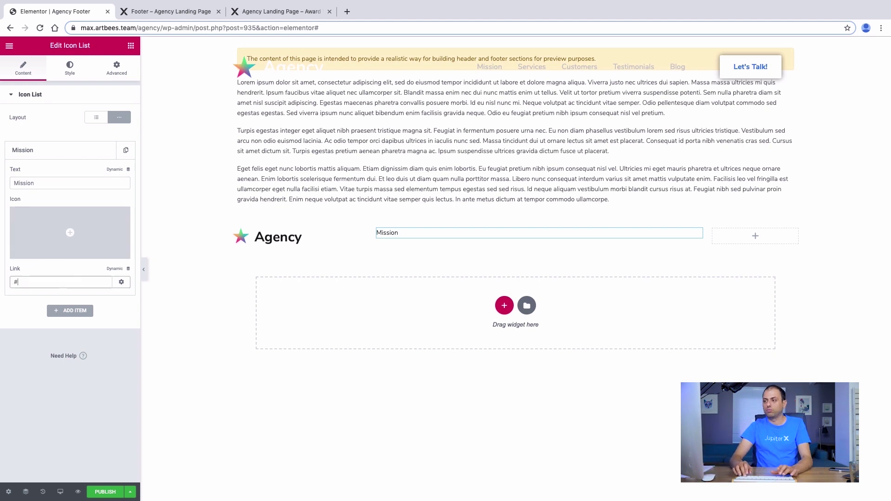
{"action": "type", "text": "mission"}
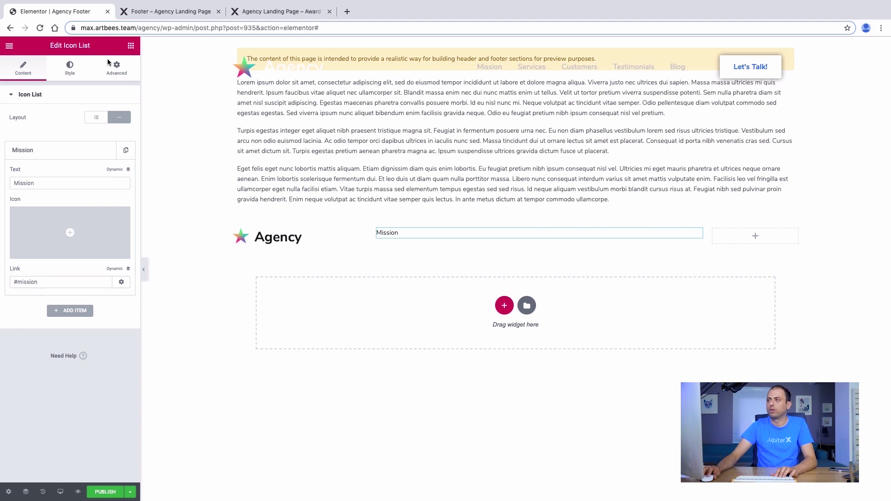
{"action": "left_click", "coordinate": [12, 333]}
{"action": "left_click", "coordinate": [125, 152]}
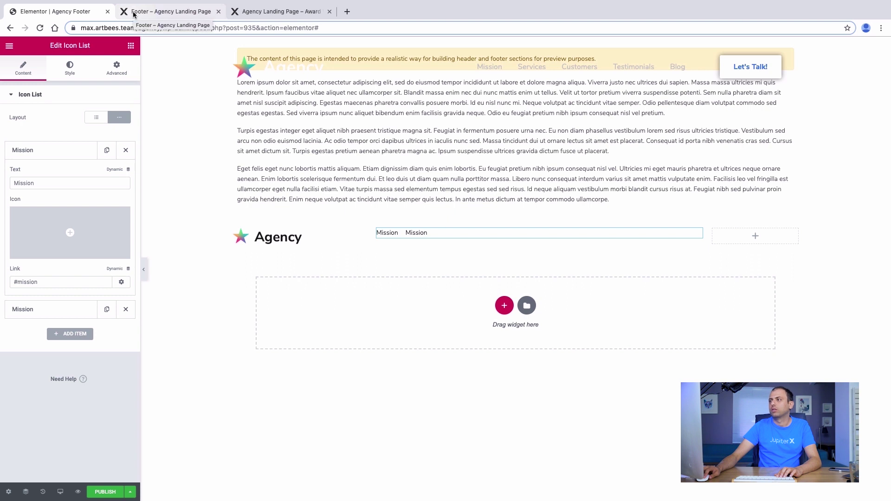
Set the space between the icon list's items to 40 and align the list to the right
{"action": "left_click", "coordinate": [69, 67]}
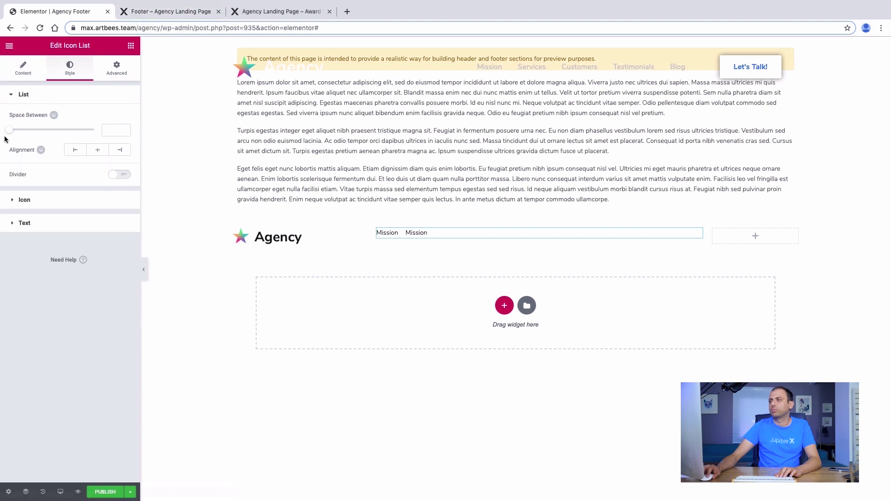
{"action": "left_click_drag", "start_coordinate": [10, 133], "coordinate": [80, 134]}
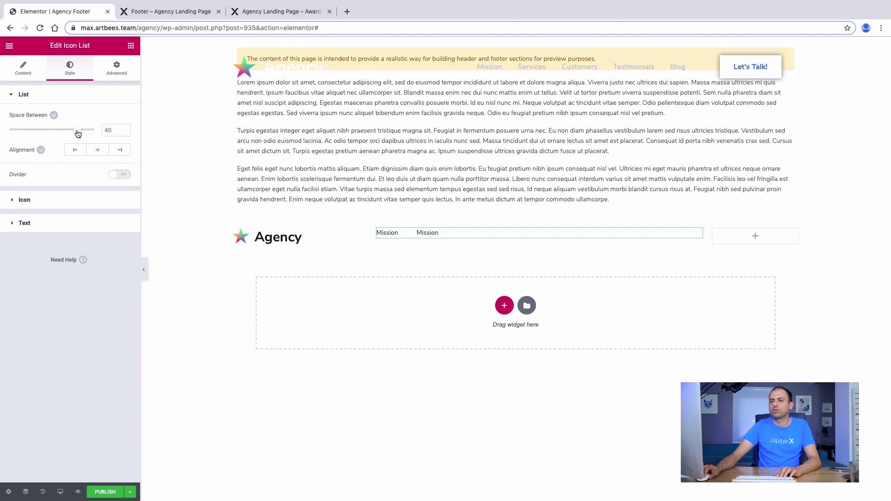
{"action": "left_click", "coordinate": [119, 149]}
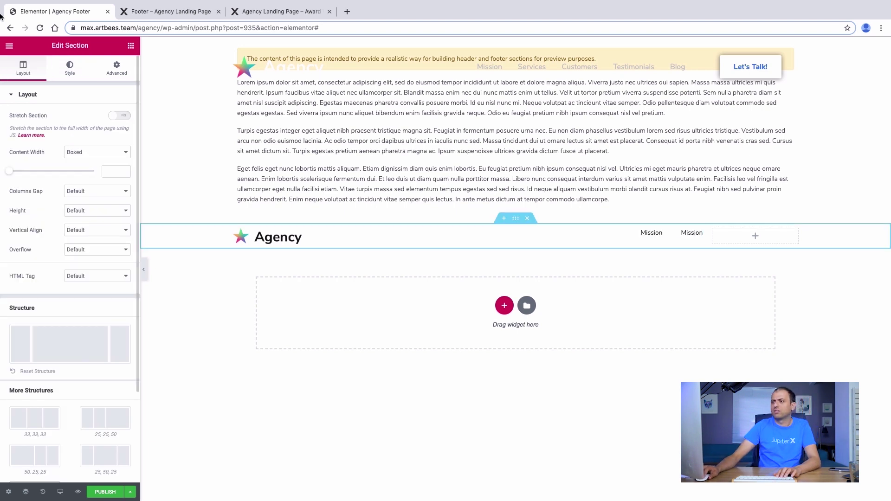
Unlink the footer section's padding values, set the top padding to 100 and compare the spacing with the existing footer
{"action": "left_click", "coordinate": [117, 68]}
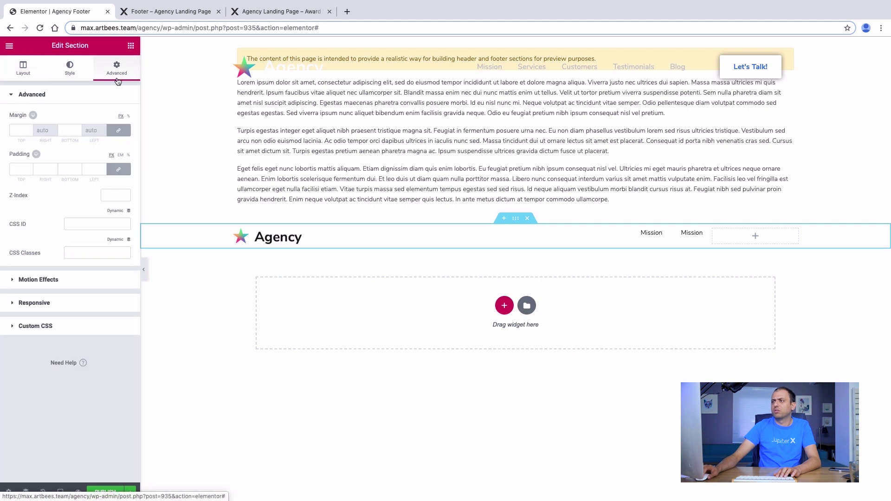
{"action": "left_click", "coordinate": [118, 169]}
{"action": "left_click", "coordinate": [20, 169]}
{"action": "type", "text": "100"}
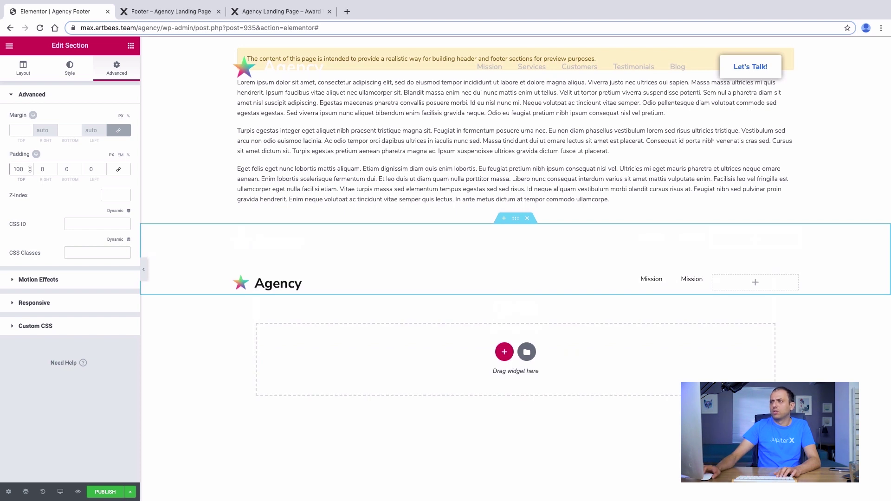
{"action": "left_click", "coordinate": [168, 10]}
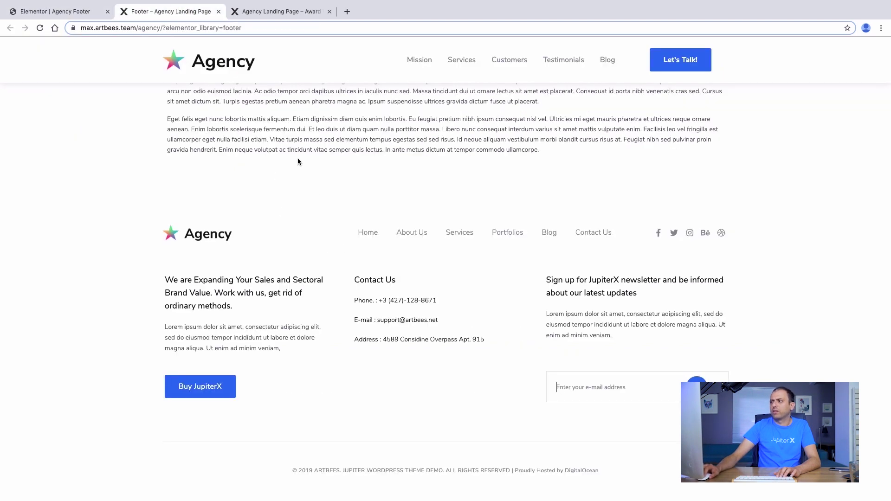
{"action": "left_click", "coordinate": [92, 15]}
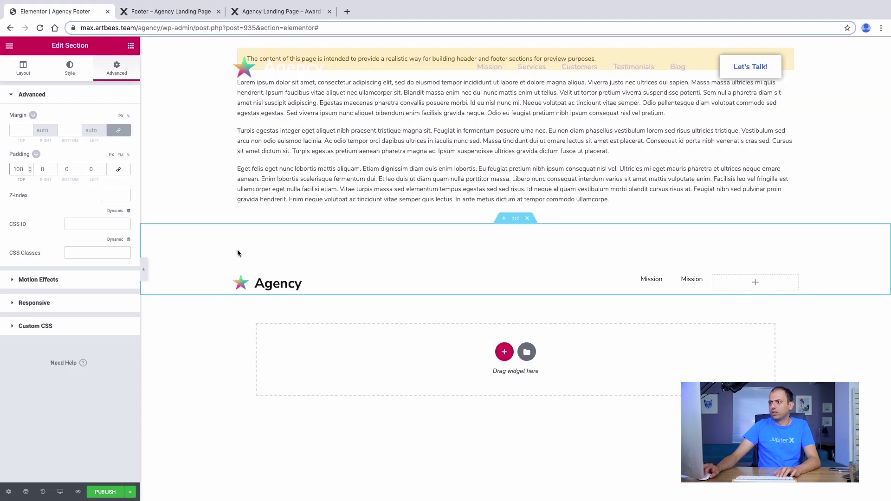
Set the footer section's right and left padding to 15
{"action": "left_click", "coordinate": [44, 170]}
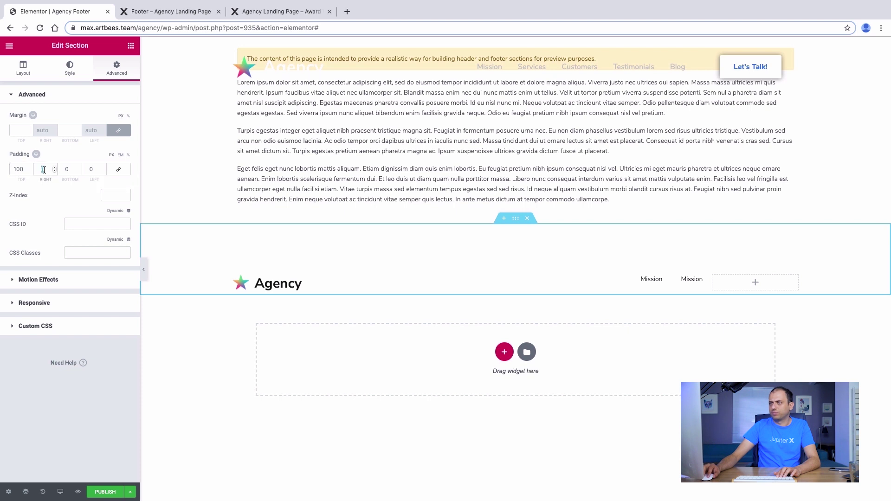
{"action": "type", "text": "15"}
{"action": "left_click", "coordinate": [96, 171]}
{"action": "key", "text": "BackSpace"}
{"action": "type", "text": "15"}
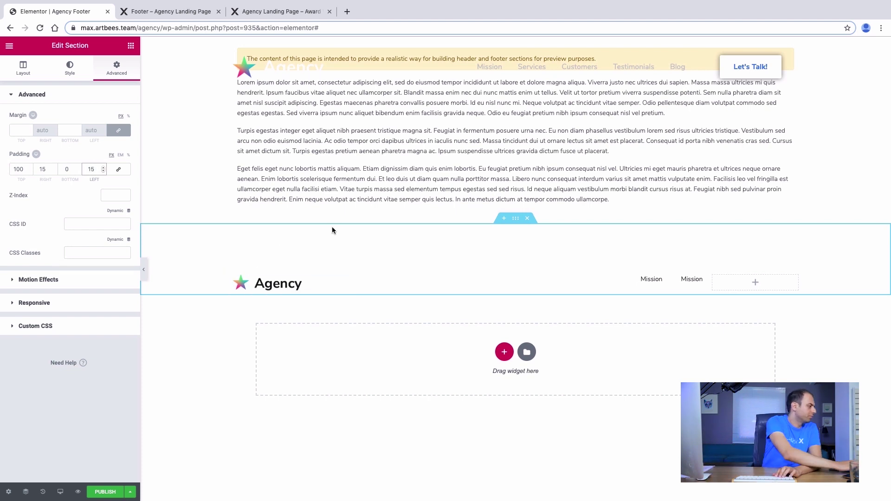
Set the text size of the footer's icon list to 16 px in its typography
{"action": "left_click", "coordinate": [692, 280]}
{"action": "left_click", "coordinate": [15, 223]}
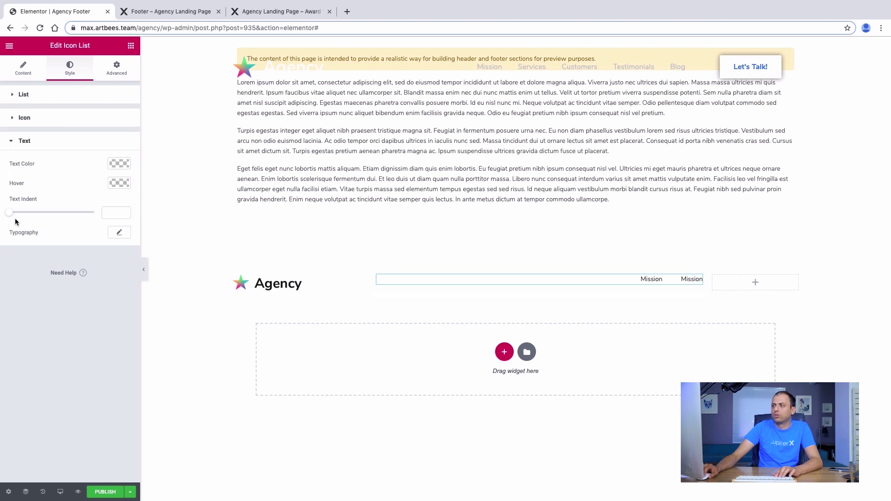
{"action": "left_click", "coordinate": [110, 236]}
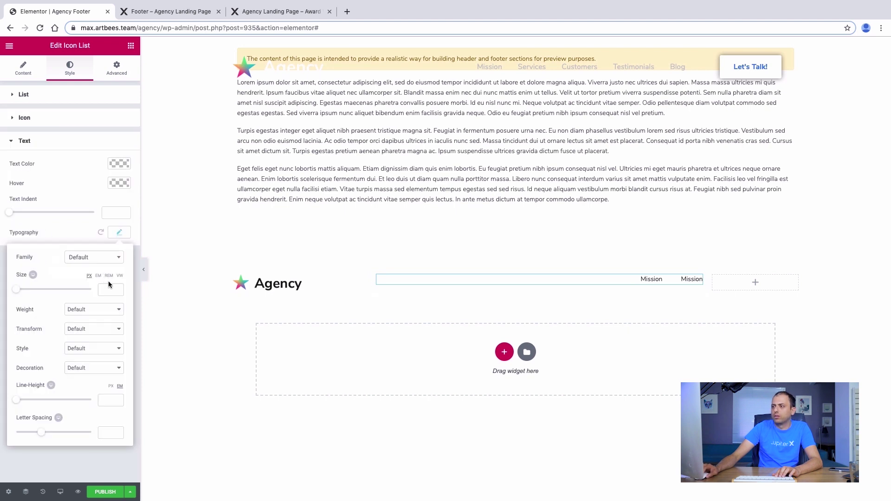
{"action": "left_click", "coordinate": [116, 290]}
{"action": "type", "text": "2"}
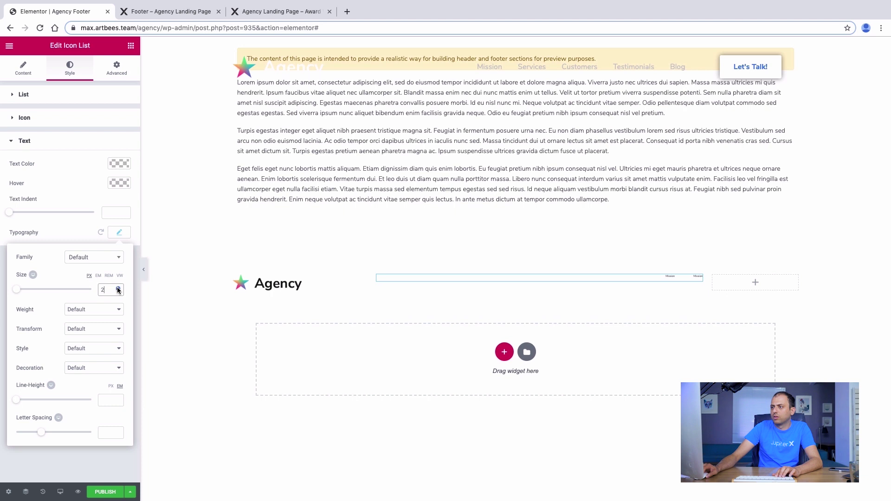
{"action": "left_click", "coordinate": [118, 289]}
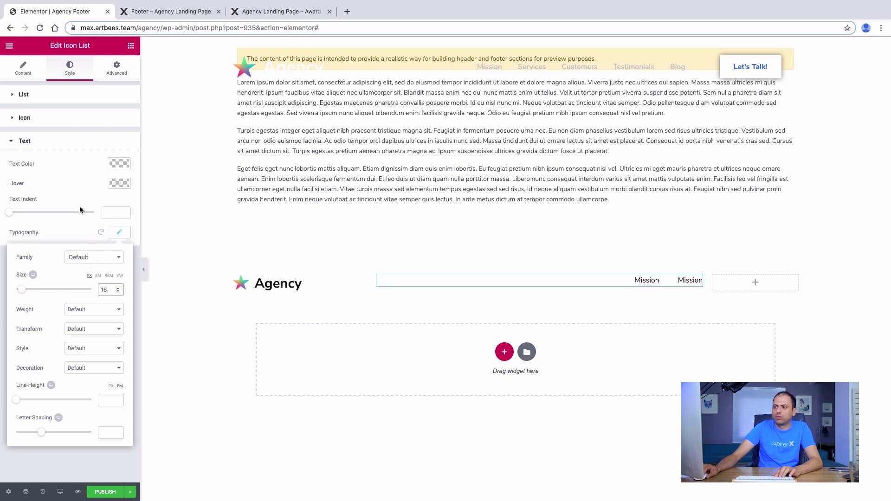
{"action": "left_click", "coordinate": [76, 194]}
Set the icon list's text color to black at about half opacity
{"action": "left_click", "coordinate": [119, 164]}
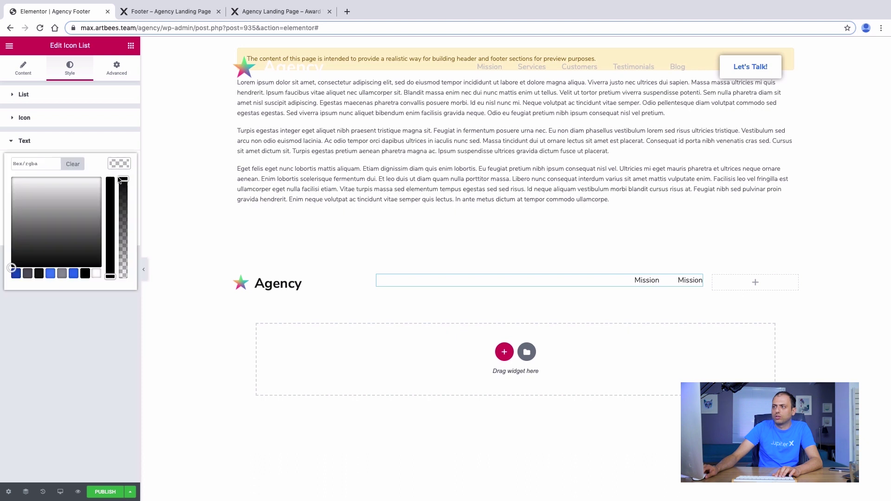
{"action": "left_click_drag", "start_coordinate": [122, 181], "coordinate": [123, 215]}
{"action": "left_click", "coordinate": [120, 228]}
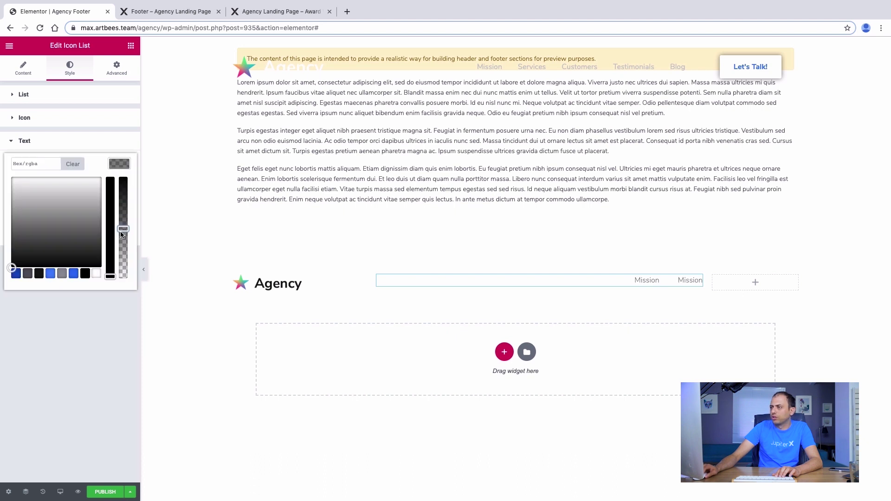
{"action": "left_click", "coordinate": [84, 147]}
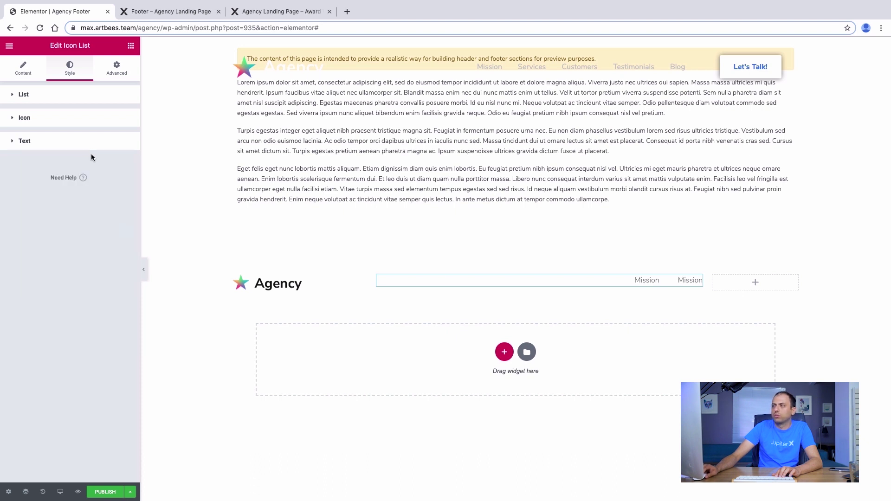
Set the icon list's text hover color to blue and check the landing page for reference
{"action": "left_click", "coordinate": [59, 140]}
{"action": "left_click", "coordinate": [119, 163]}
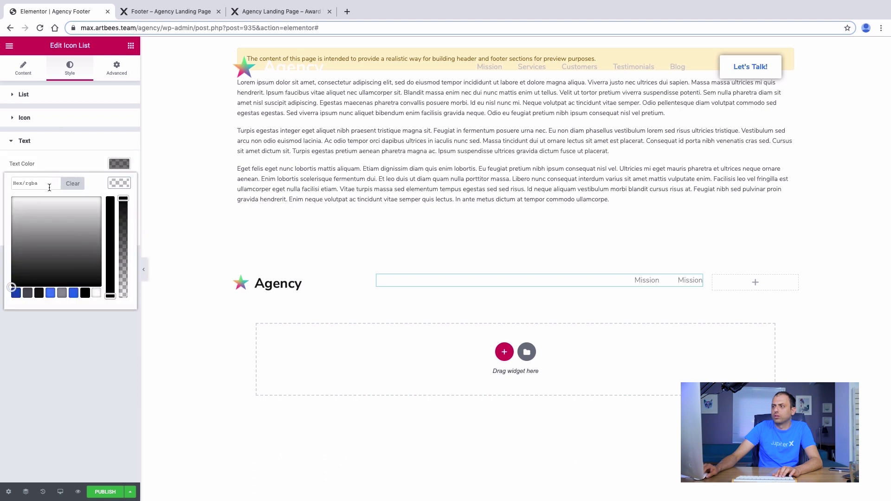
{"action": "left_click", "coordinate": [64, 161]}
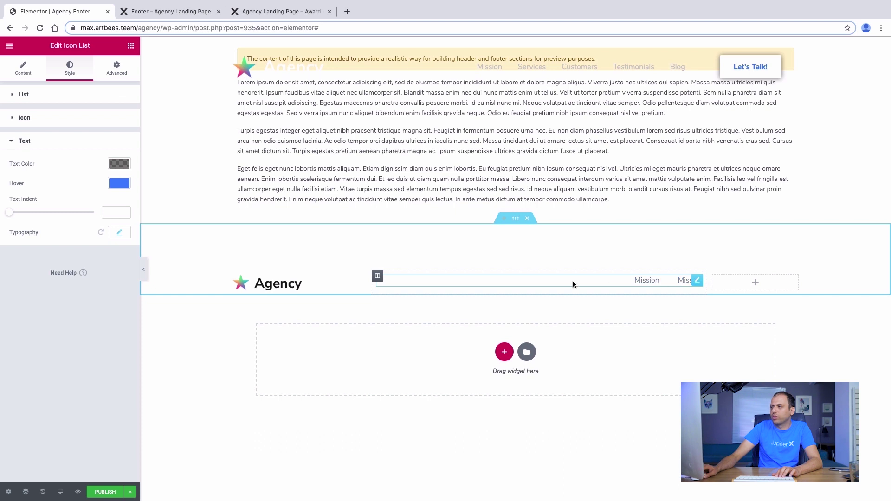
{"action": "left_click", "coordinate": [263, 13]}
{"action": "left_click", "coordinate": [35, 11]}
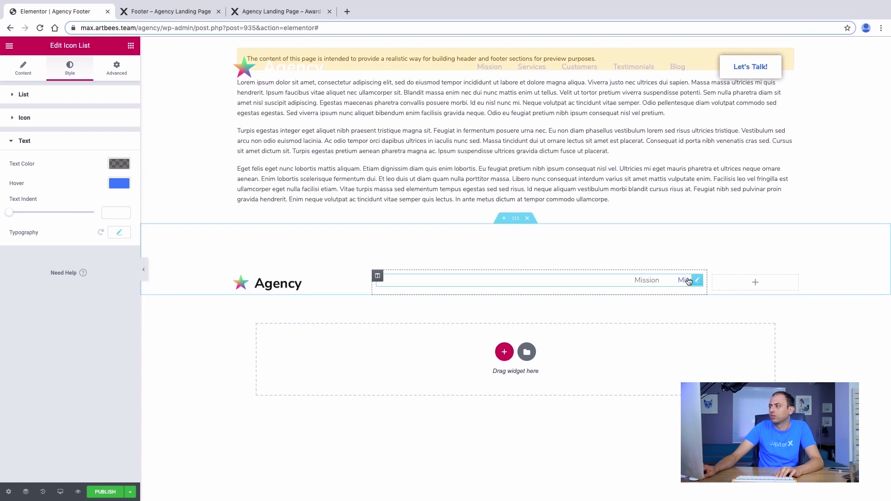
Change the second list item's text to Services and its link to #services
{"action": "left_click", "coordinate": [29, 73]}
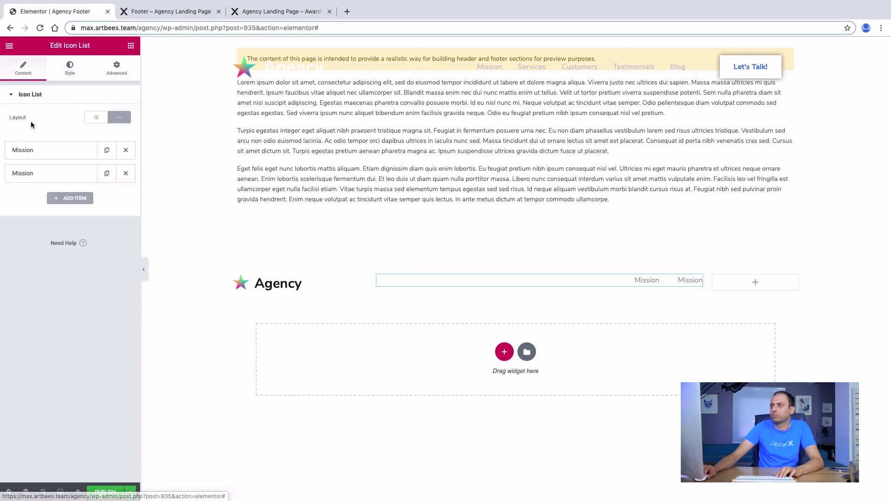
{"action": "left_click", "coordinate": [40, 174]}
{"action": "double_click", "coordinate": [28, 206]}
{"action": "type", "text": "Services"}
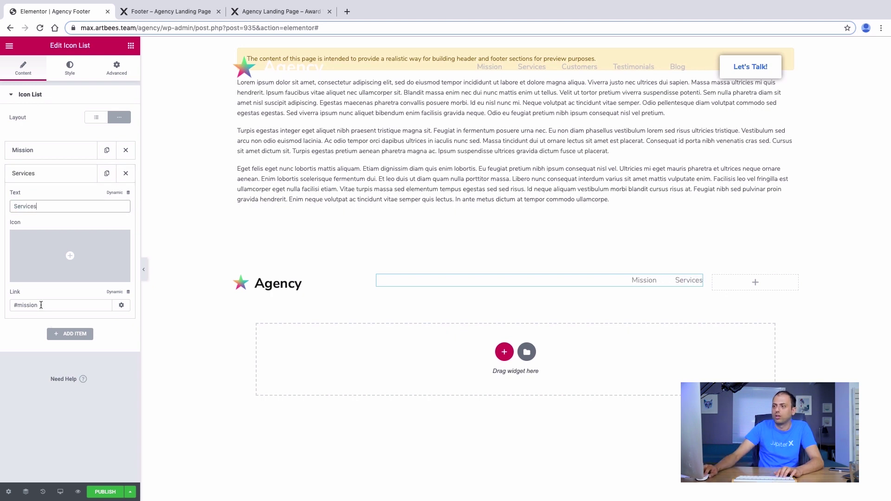
{"action": "left_click_drag", "start_coordinate": [41, 305], "coordinate": [23, 305]}
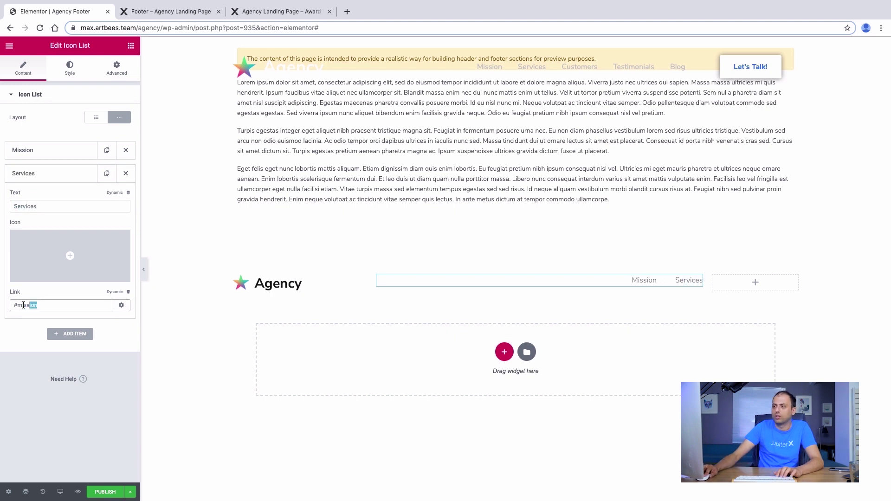
{"action": "type", "text": "serv"}
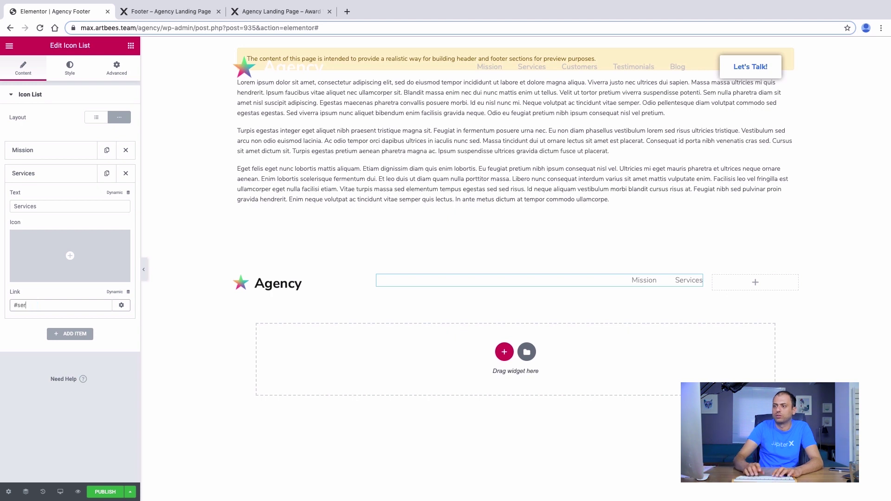
{"action": "type", "text": "ices"}
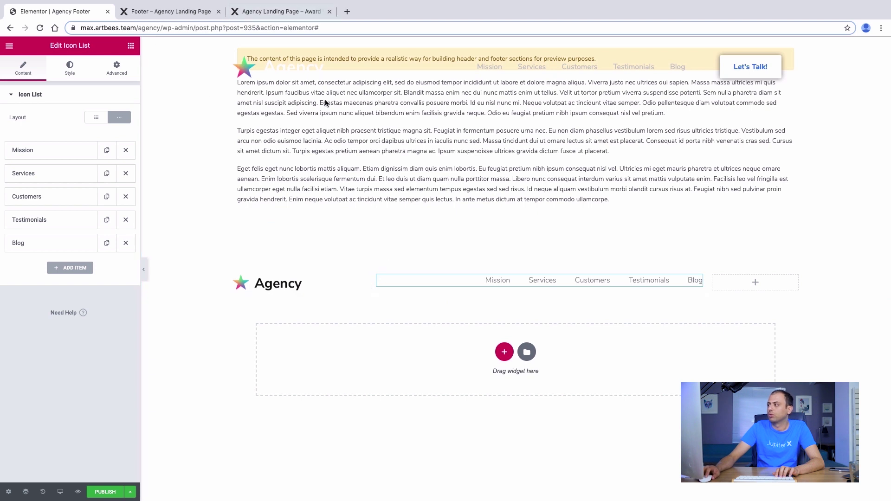
Find the Social Icons widget and place it in the empty third column of the footer section
{"action": "left_click", "coordinate": [743, 282]}
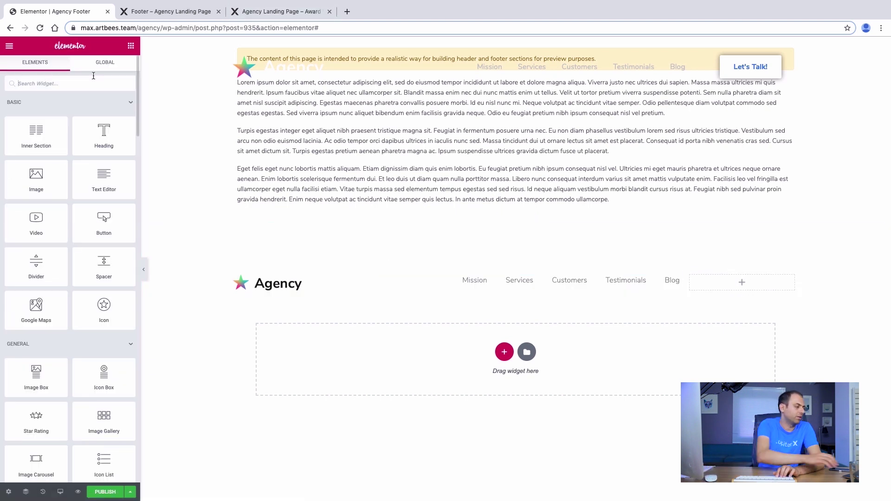
{"action": "type", "text": "socil"}
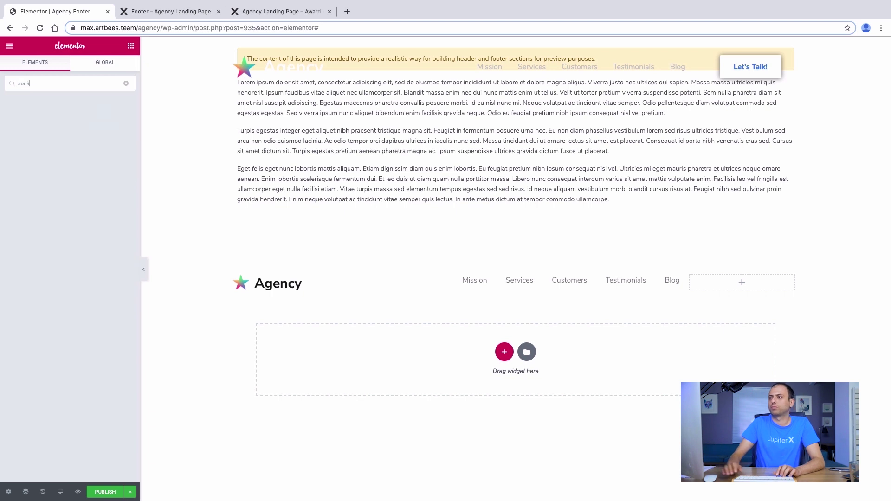
{"action": "key", "text": "BackSpace"}
{"action": "left_click_drag", "start_coordinate": [20, 130], "coordinate": [732, 286]}
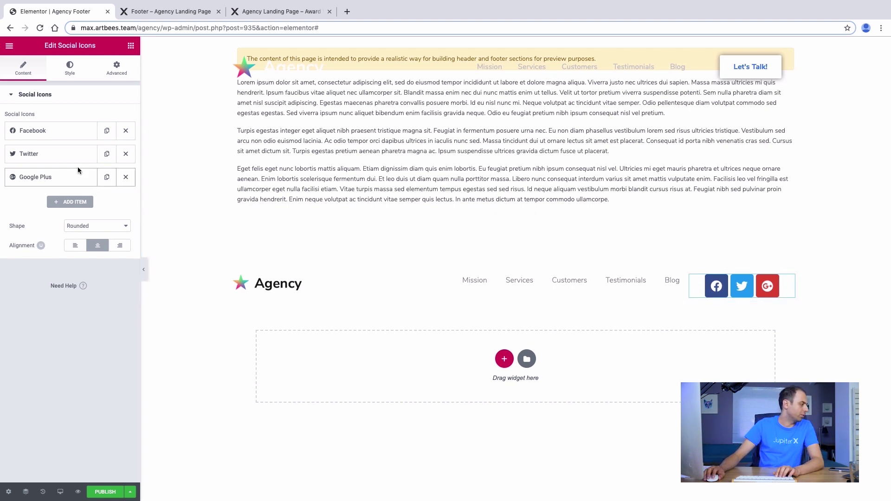
Replace the Google Plus icon of the third social item with the Instagram icon
{"action": "left_click", "coordinate": [42, 178]}
{"action": "left_click", "coordinate": [40, 249]}
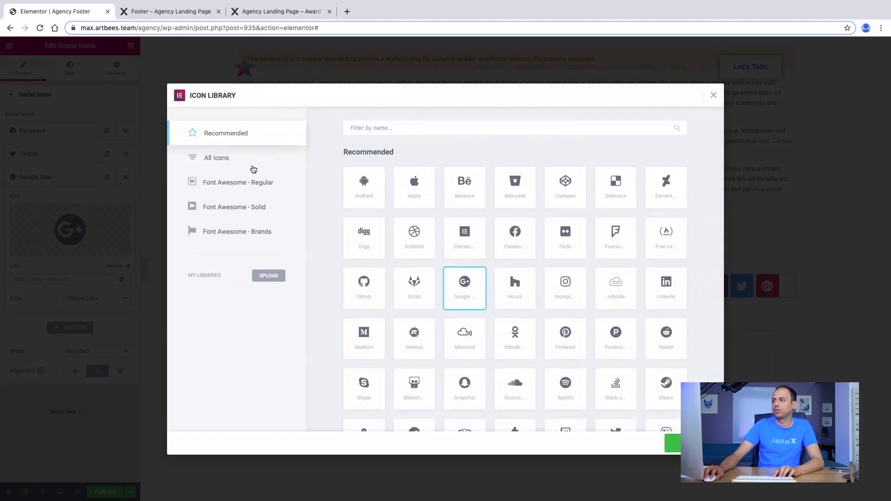
{"action": "left_click", "coordinate": [385, 128]}
{"action": "type", "text": "ins"}
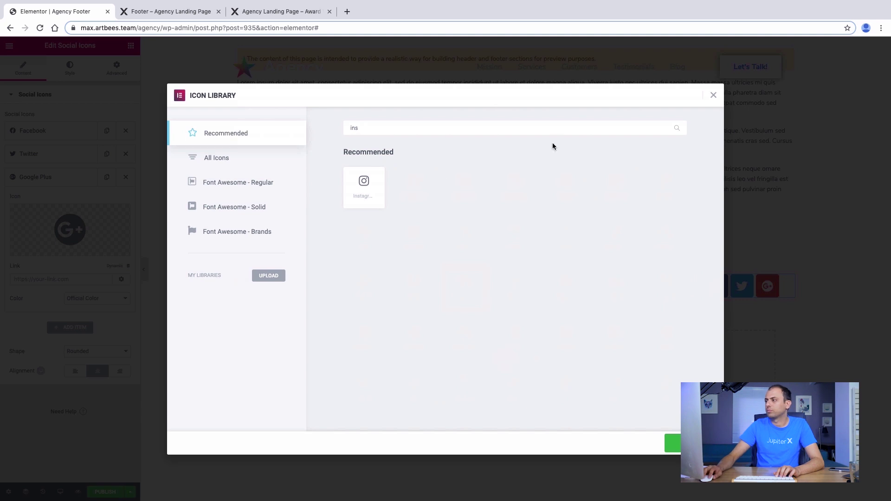
{"action": "left_click", "coordinate": [364, 186]}
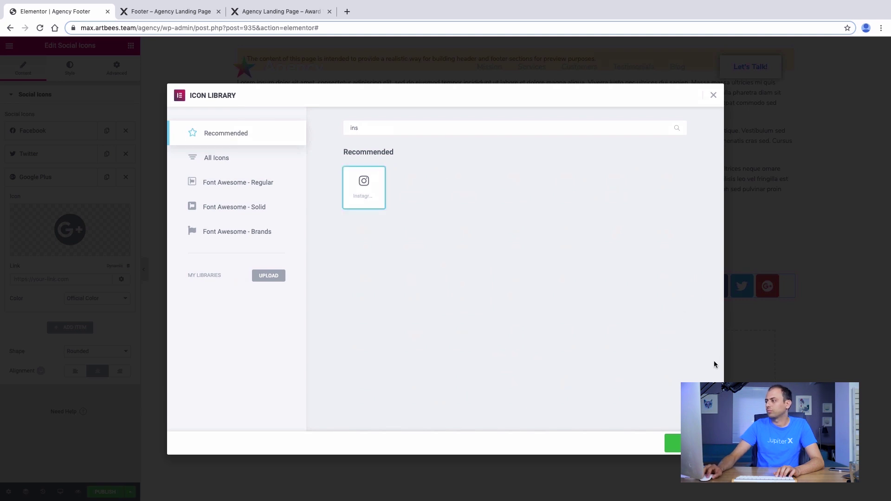
{"action": "left_click", "coordinate": [673, 443]}
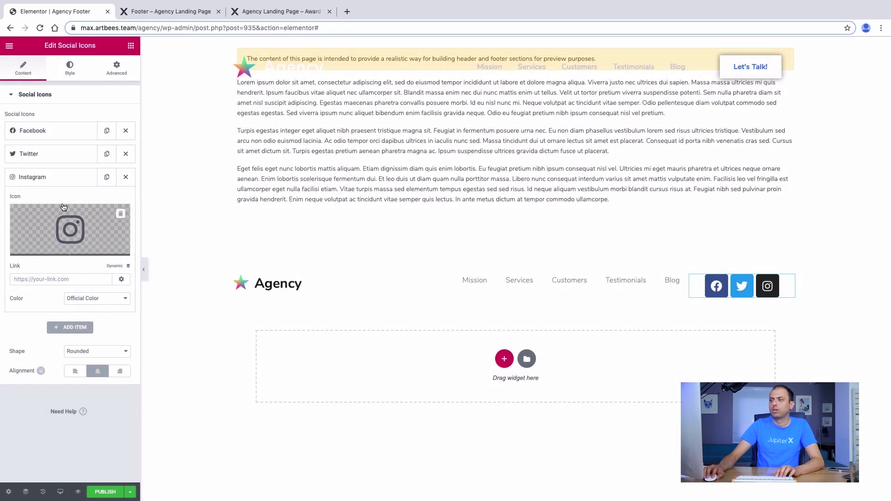
Duplicate the Instagram item twice and open the icon choice of the first copy
{"action": "left_click", "coordinate": [108, 178]}
{"action": "left_click", "coordinate": [106, 179]}
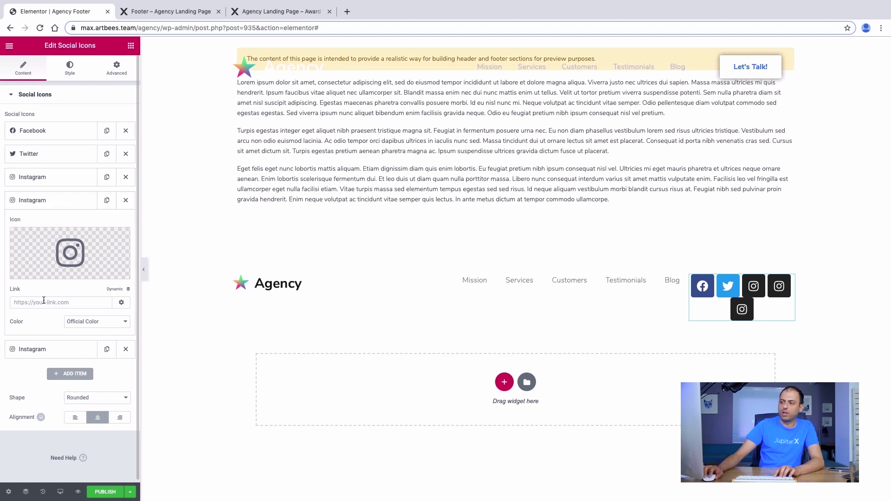
{"action": "left_click", "coordinate": [50, 262]}
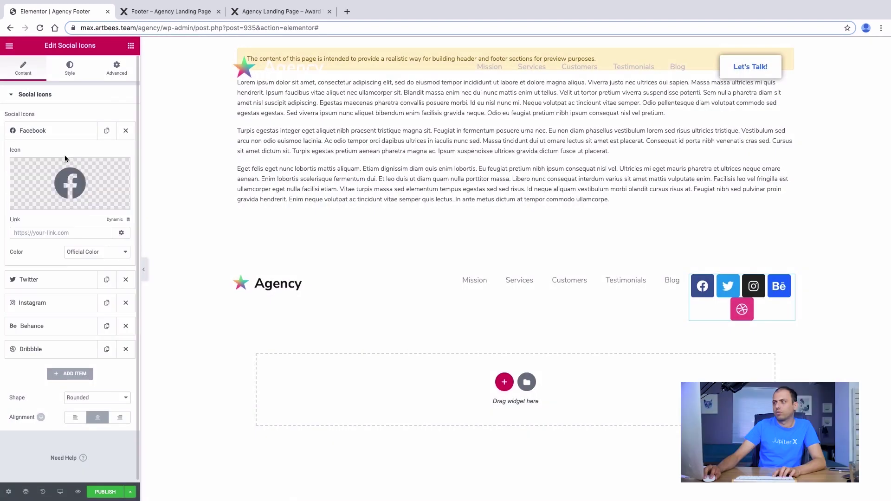
Replace the Facebook item's icon with the plain Facebook F icon found among all icons
{"action": "left_click", "coordinate": [75, 160]}
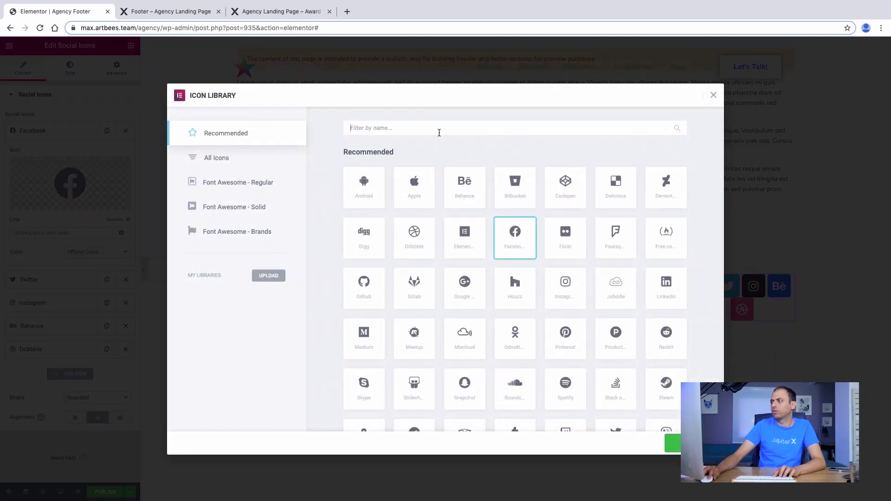
{"action": "type", "text": "face"}
{"action": "key", "text": "BackSpace"}
{"action": "key", "text": "BackSpace"}
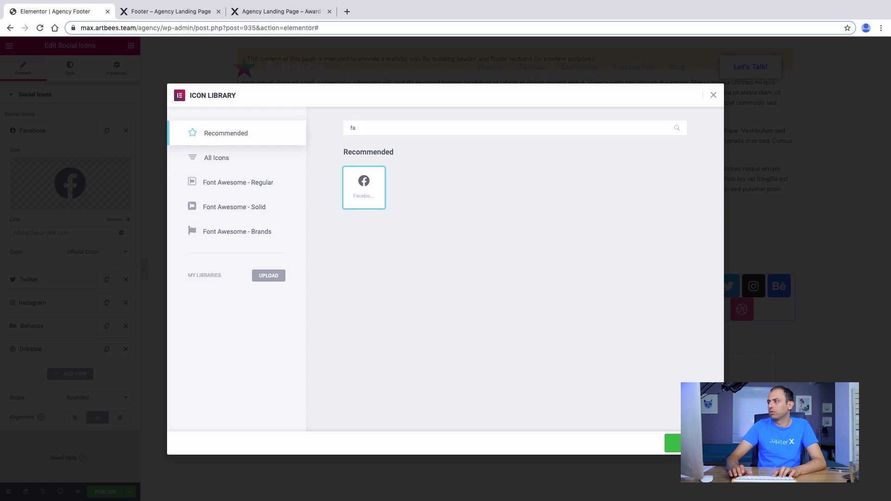
{"action": "key", "text": "BackSpace"}
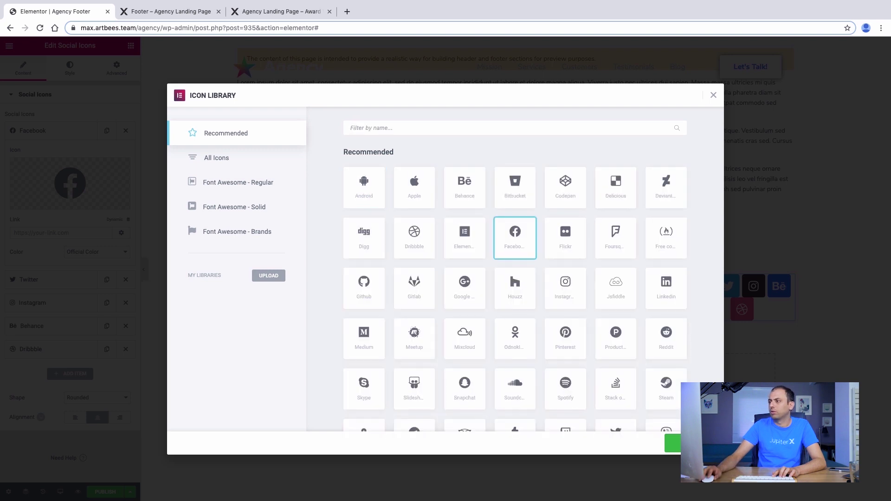
{"action": "left_click", "coordinate": [224, 159]}
{"action": "left_click", "coordinate": [374, 130]}
{"action": "type", "text": "face"}
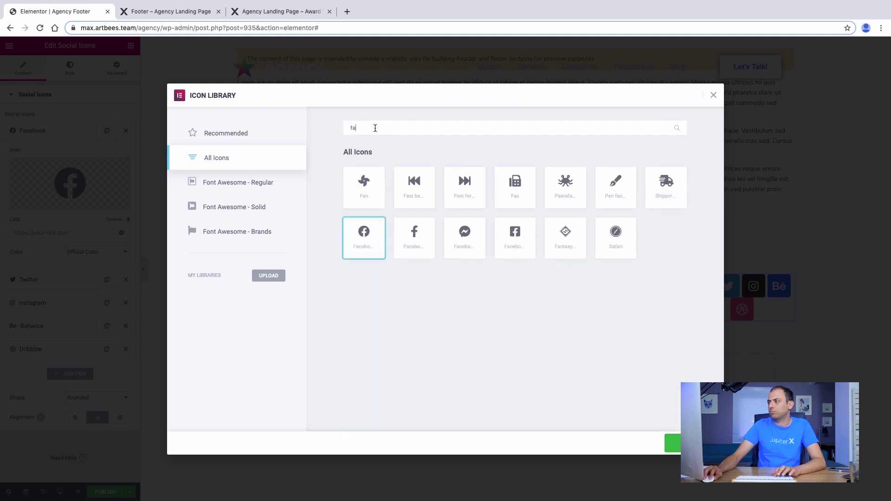
{"action": "left_click", "coordinate": [414, 188]}
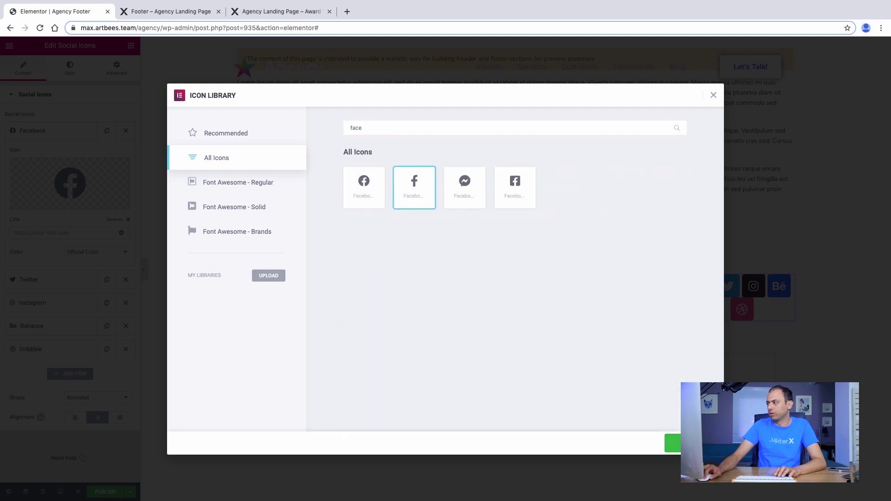
{"action": "left_click", "coordinate": [672, 444]}
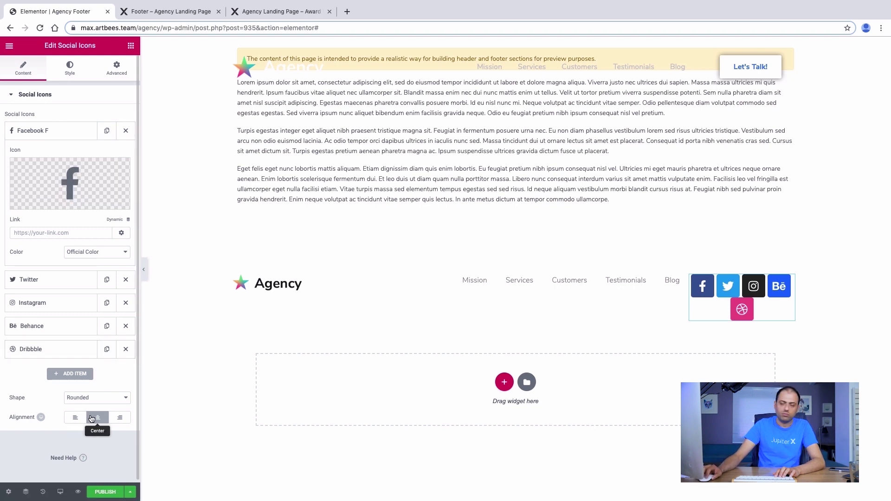
Right-align the social icons and set their size to 17, padding to 0.2 and spacing to 10
{"action": "left_click", "coordinate": [120, 417]}
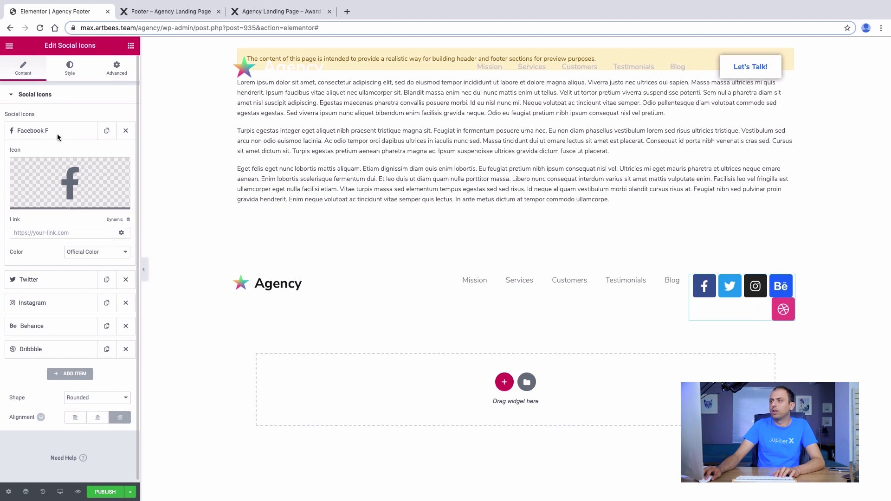
{"action": "left_click", "coordinate": [67, 70]}
{"action": "left_click_drag", "start_coordinate": [12, 150], "coordinate": [14, 153]}
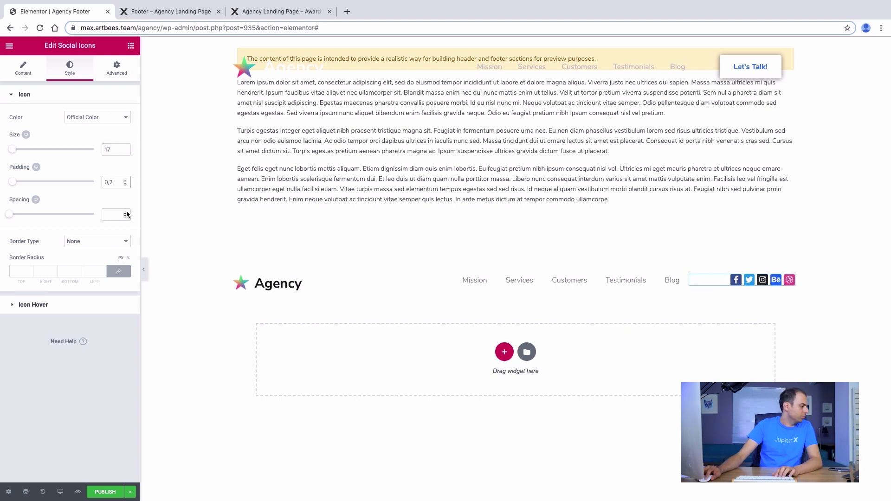
{"action": "left_click", "coordinate": [126, 212]}
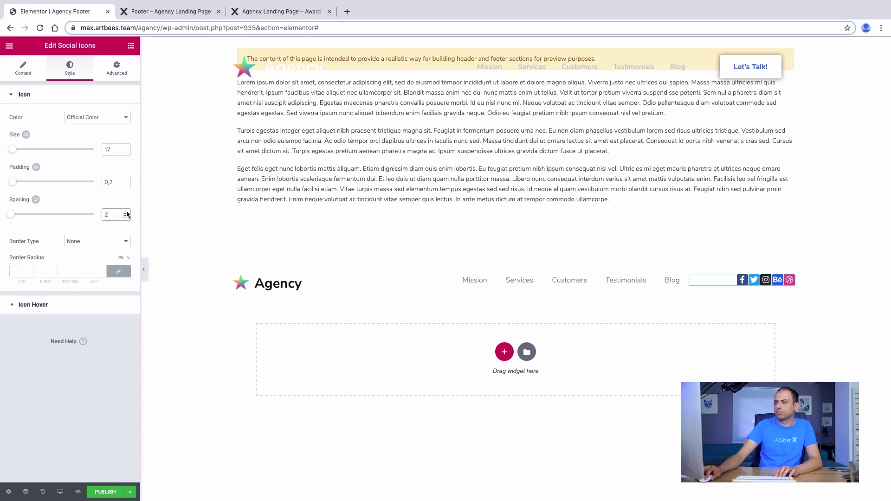
{"action": "left_click_drag", "start_coordinate": [126, 212], "coordinate": [126, 215]}
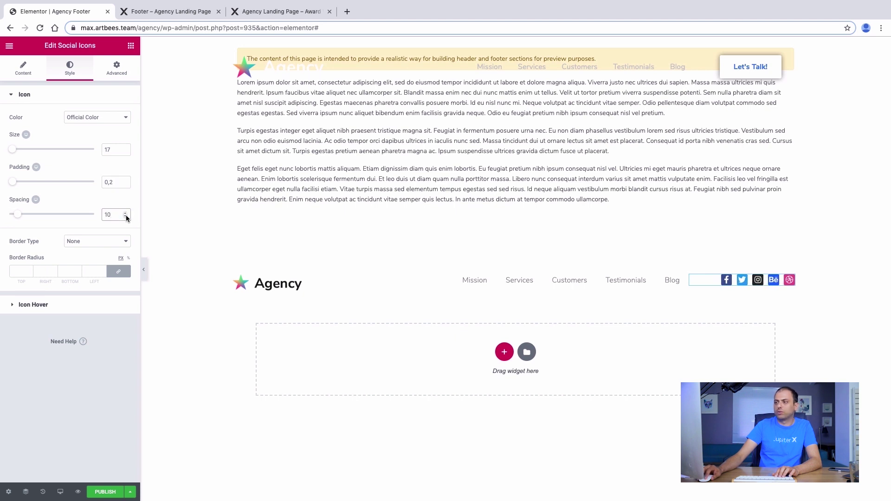
Switch the social icons to custom colors with a fully transparent primary color and grey #9e9e9e as the secondary color
{"action": "left_click", "coordinate": [98, 117]}
{"action": "left_click", "coordinate": [105, 129]}
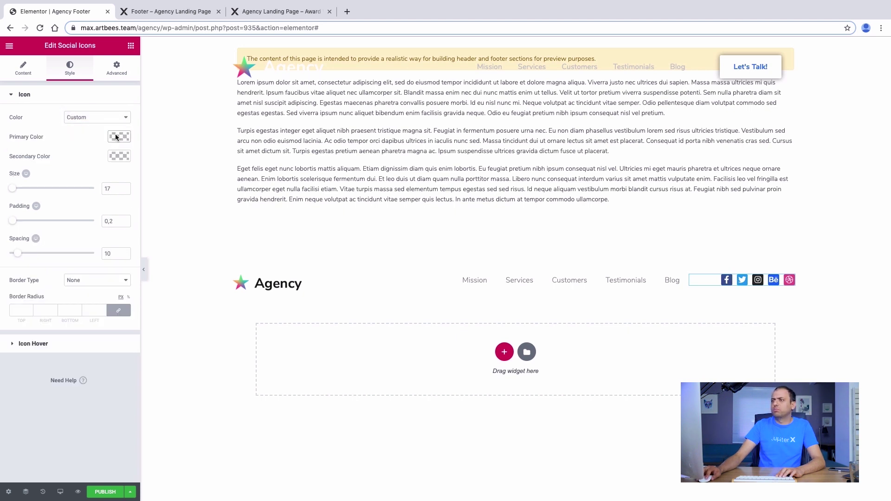
{"action": "left_click", "coordinate": [118, 136]}
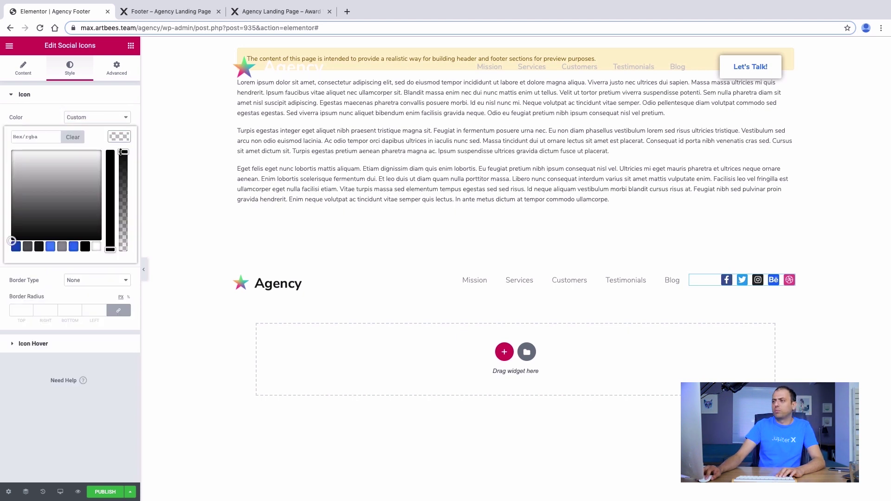
{"action": "left_click_drag", "start_coordinate": [121, 152], "coordinate": [125, 270]}
{"action": "left_click", "coordinate": [129, 138]}
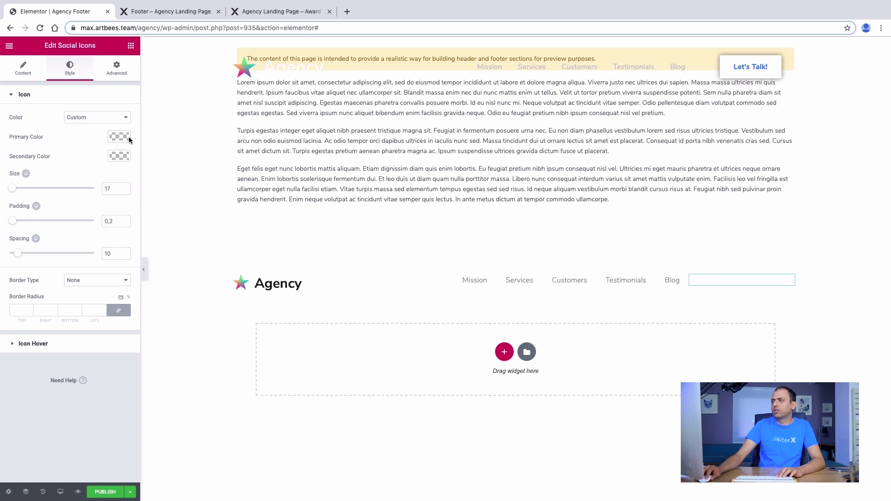
{"action": "left_click", "coordinate": [125, 155]}
{"action": "left_click_drag", "start_coordinate": [89, 243], "coordinate": [2, 203]}
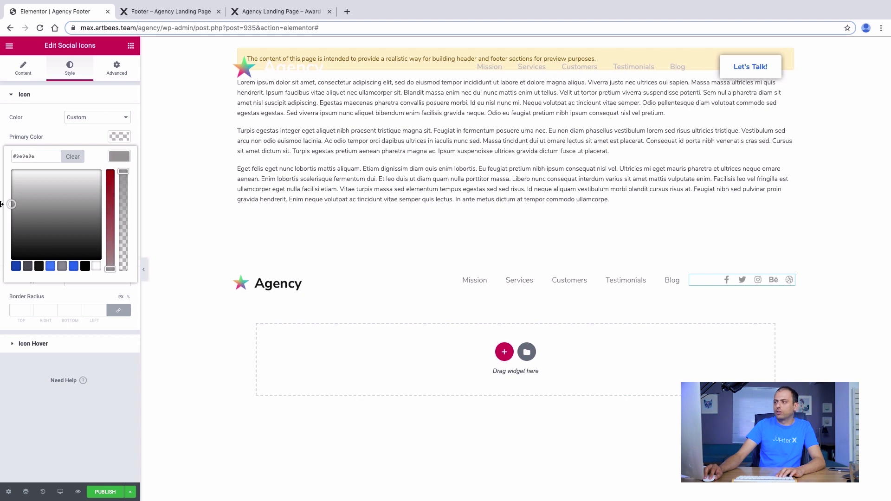
{"action": "left_click", "coordinate": [1, 203]}
Set the secondary hover color of the social icons to a blue from the saved palette
{"action": "left_click", "coordinate": [25, 344]}
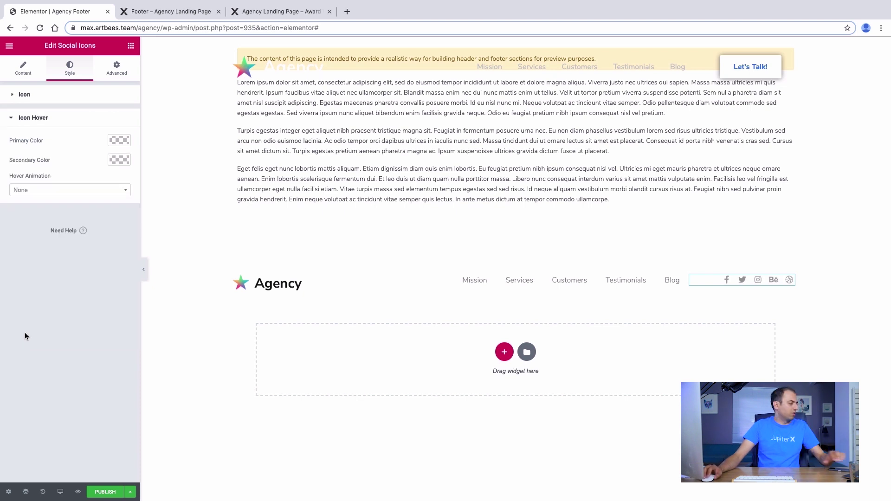
{"action": "left_click", "coordinate": [119, 159]}
{"action": "left_click", "coordinate": [80, 263]}
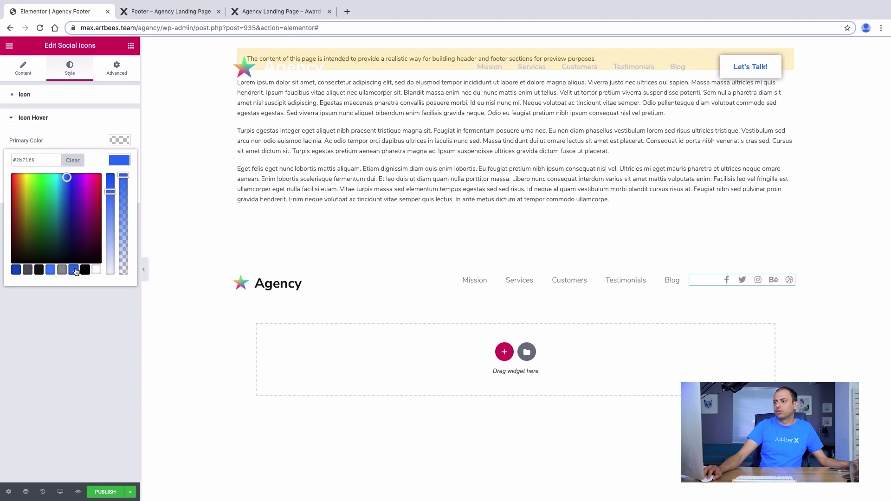
{"action": "left_click", "coordinate": [75, 316]}
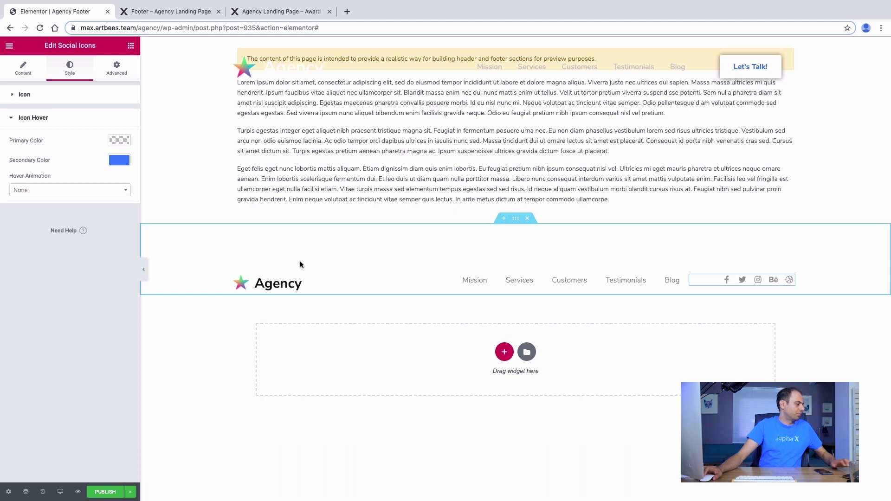
Duplicate the footer section and set the copy's top padding to 50 and bottom padding to 30
{"action": "right_click", "coordinate": [512, 219]}
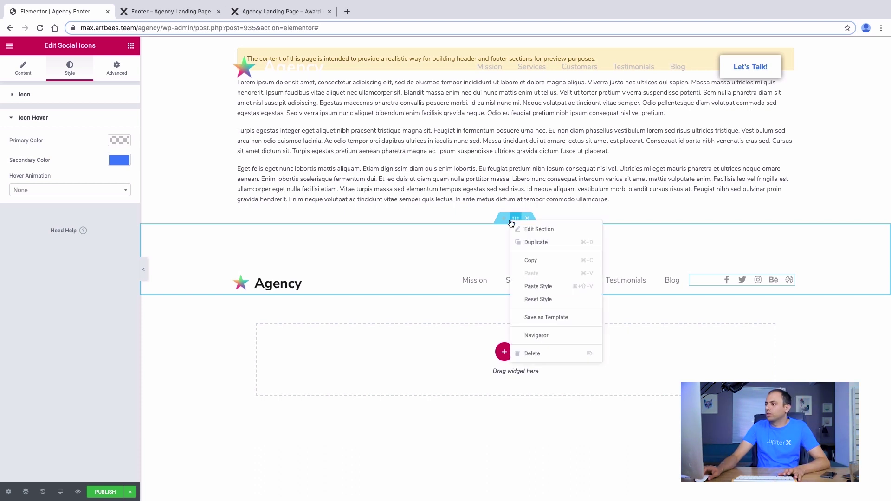
{"action": "left_click", "coordinate": [533, 243]}
{"action": "left_click", "coordinate": [116, 69]}
{"action": "double_click", "coordinate": [20, 169]}
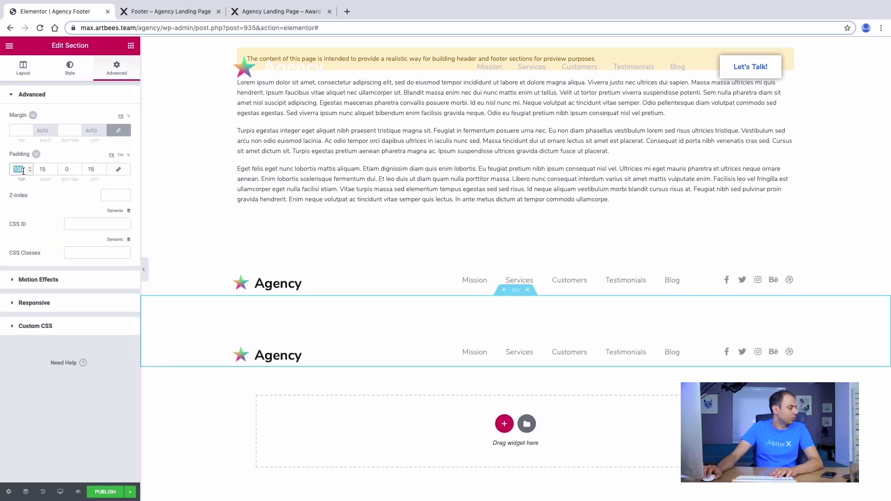
{"action": "type", "text": "50"}
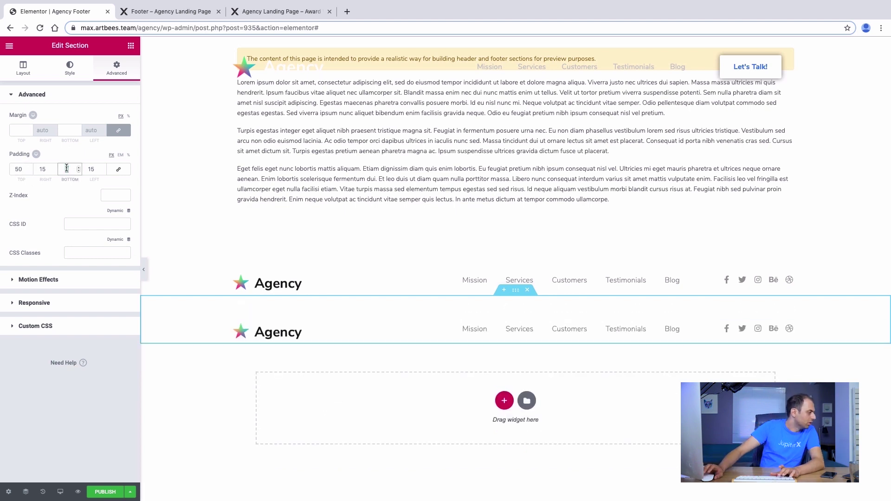
{"action": "type", "text": "30"}
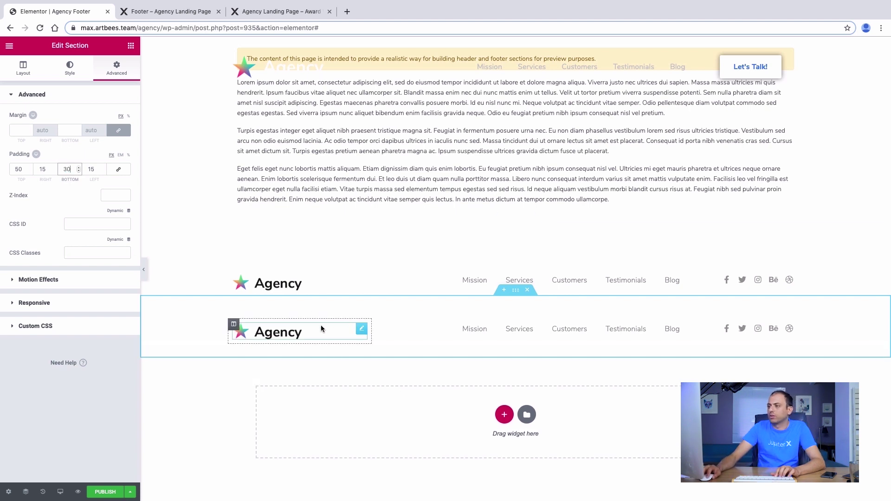
Change the duplicated section's column structure to three equal columns (33, 33, 33)
{"action": "left_click_drag", "start_coordinate": [23, 73], "coordinate": [22, 81]}
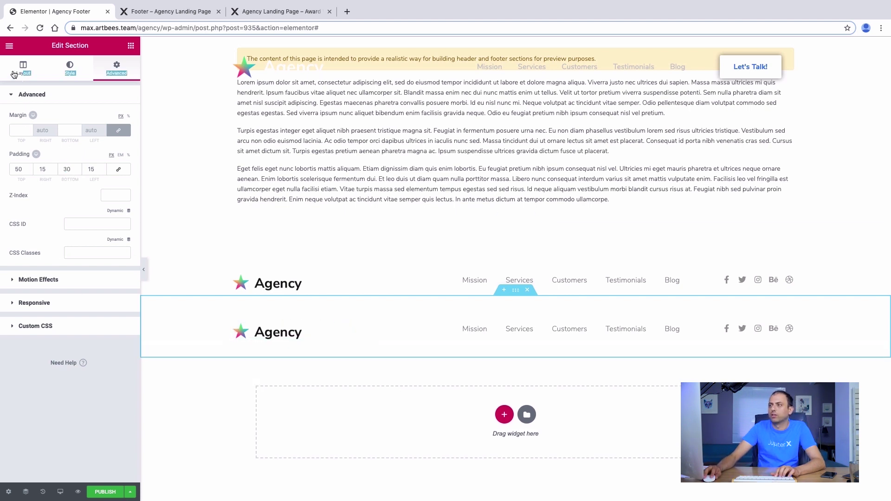
{"action": "scroll", "coordinate": [69, 344], "scroll_direction": "down", "scroll_amount": 3}
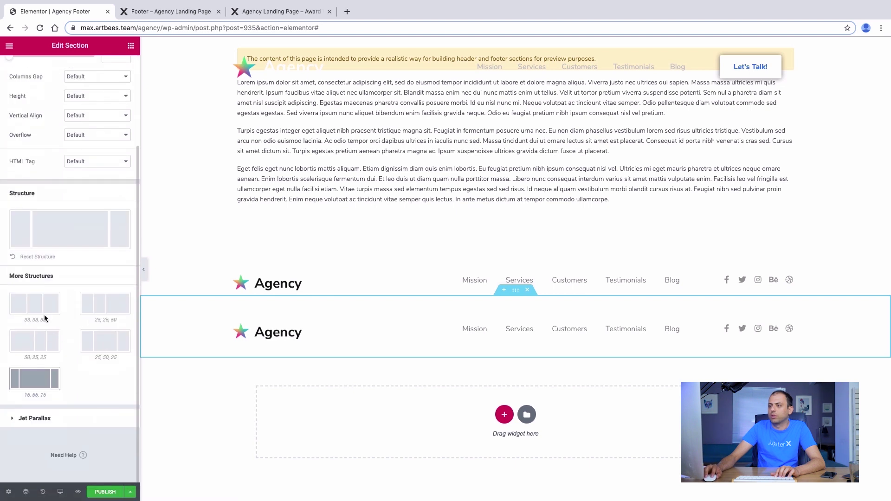
{"action": "left_click", "coordinate": [45, 318]}
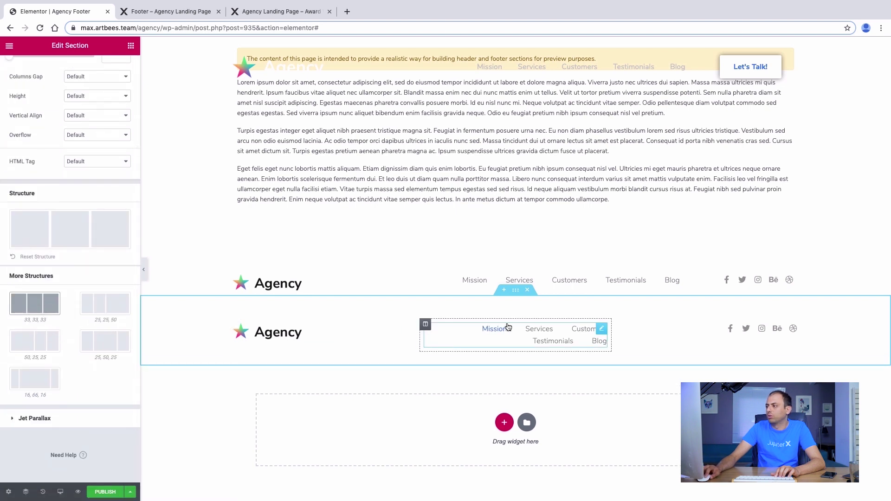
Delete the site logo, menu links and social icons from the duplicated section
{"action": "right_click", "coordinate": [409, 330]}
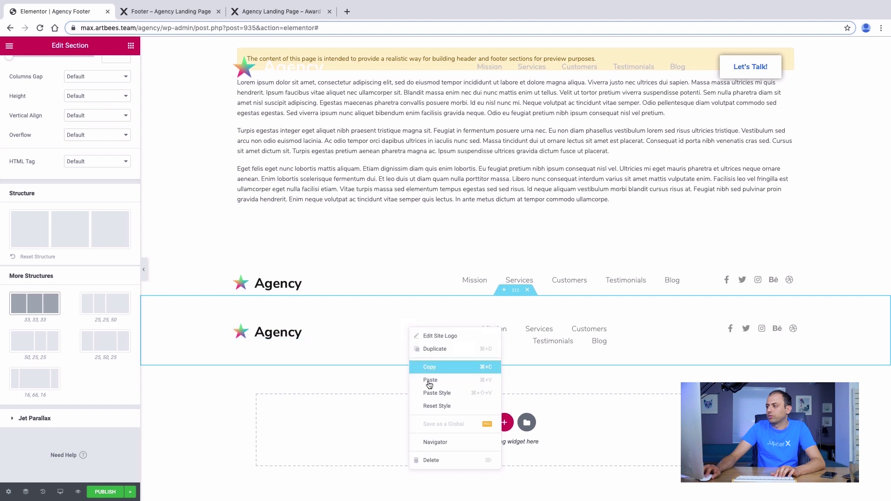
{"action": "left_click", "coordinate": [430, 461]}
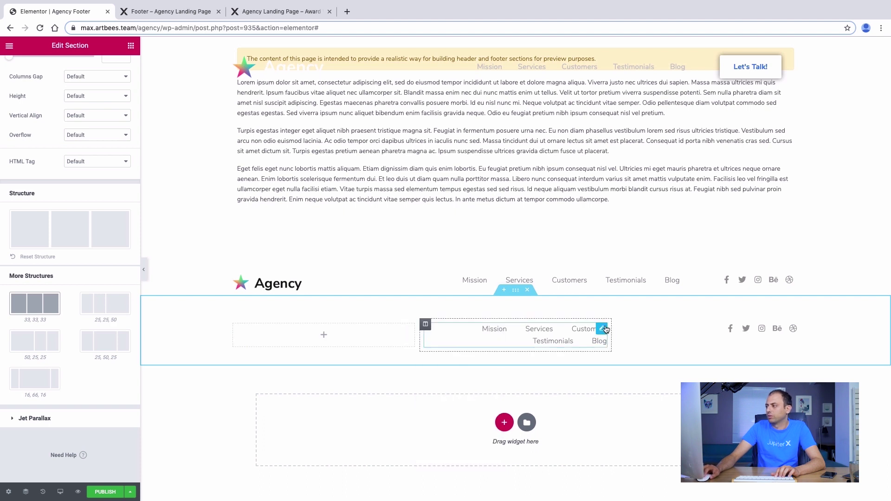
{"action": "right_click", "coordinate": [609, 329]}
{"action": "left_click", "coordinate": [613, 460]}
{"action": "right_click", "coordinate": [793, 329]}
{"action": "left_click", "coordinate": [798, 460]}
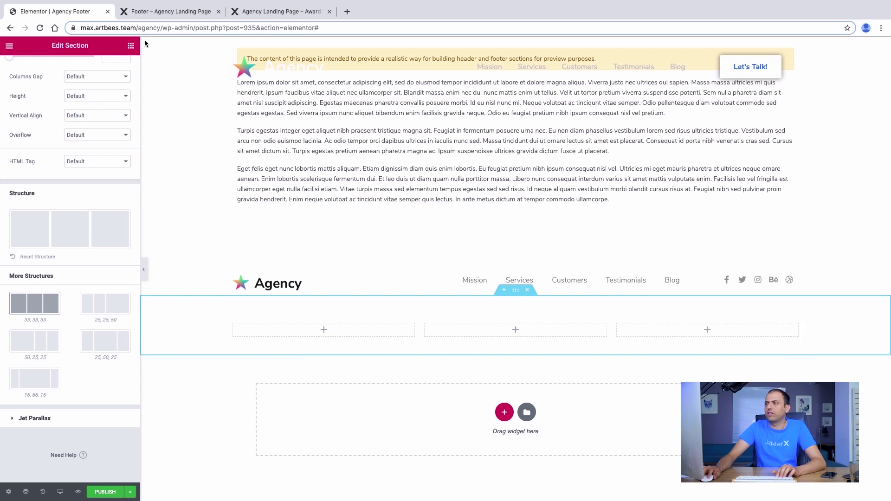
Find the JX Heading widget and place it in the first column of the empty three-column section
{"action": "left_click", "coordinate": [130, 45]}
{"action": "type", "text": "head"}
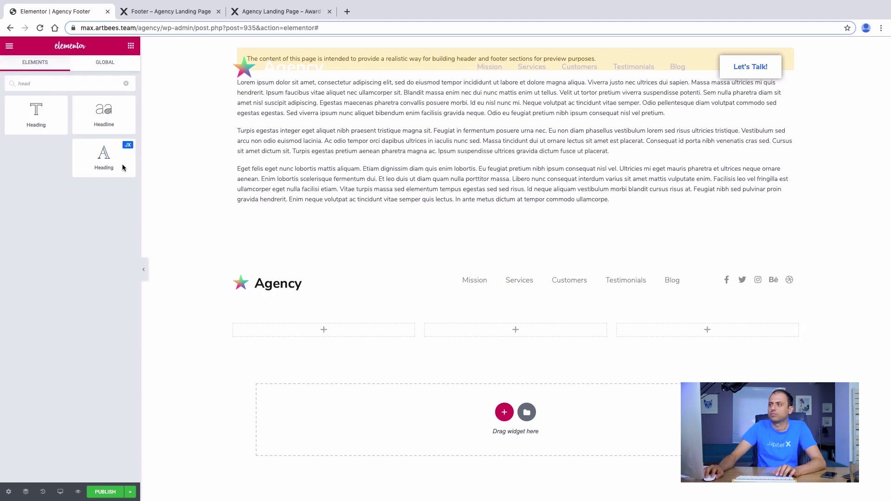
{"action": "left_click_drag", "start_coordinate": [120, 166], "coordinate": [302, 330]}
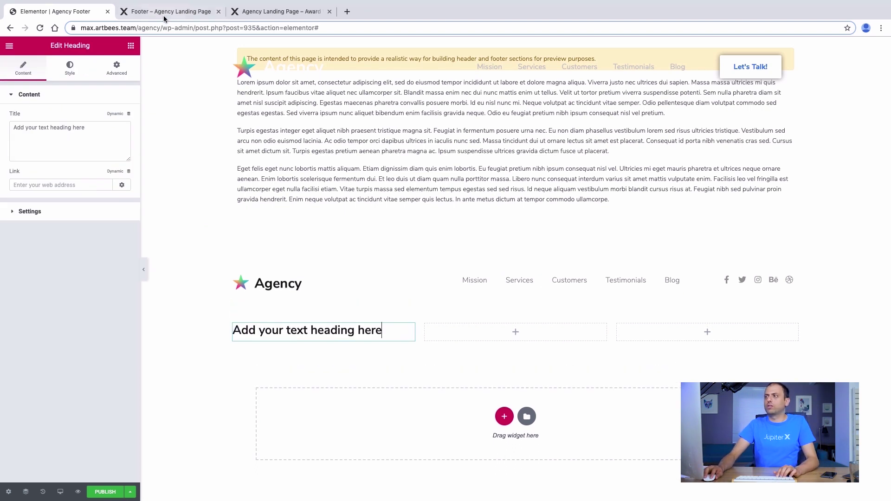
Copy the heading "We are Expanding Your Sales and Sectoral Brand Value..." from the reference footer page and return to the Elementor editor
{"action": "left_click", "coordinate": [165, 11]}
{"action": "left_click_drag", "start_coordinate": [255, 313], "coordinate": [165, 280]}
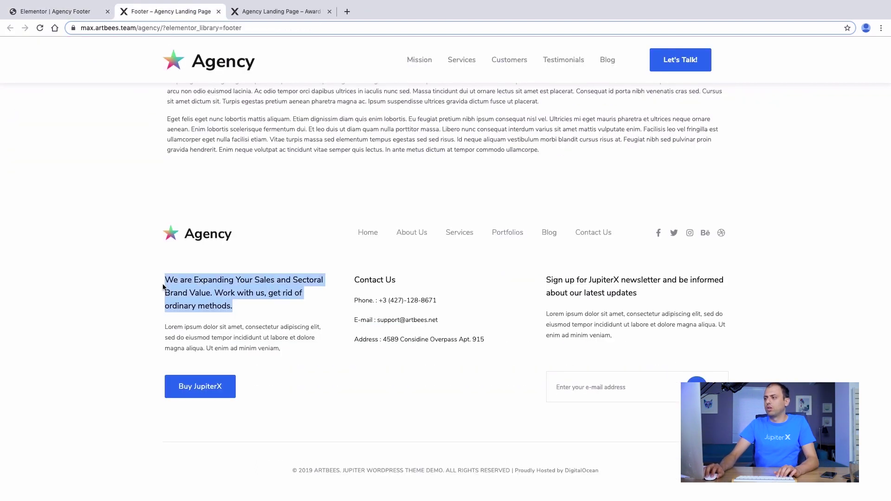
{"action": "right_click", "coordinate": [178, 286]}
{"action": "left_click", "coordinate": [190, 308]}
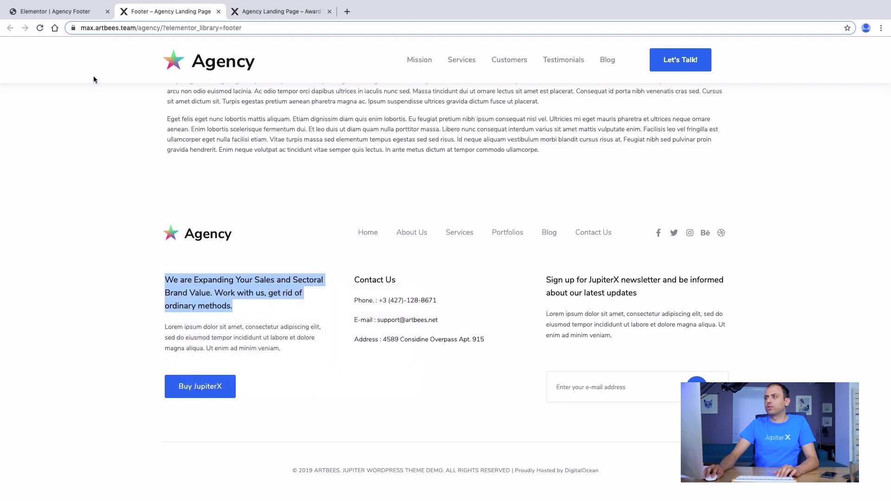
{"action": "left_click", "coordinate": [59, 11]}
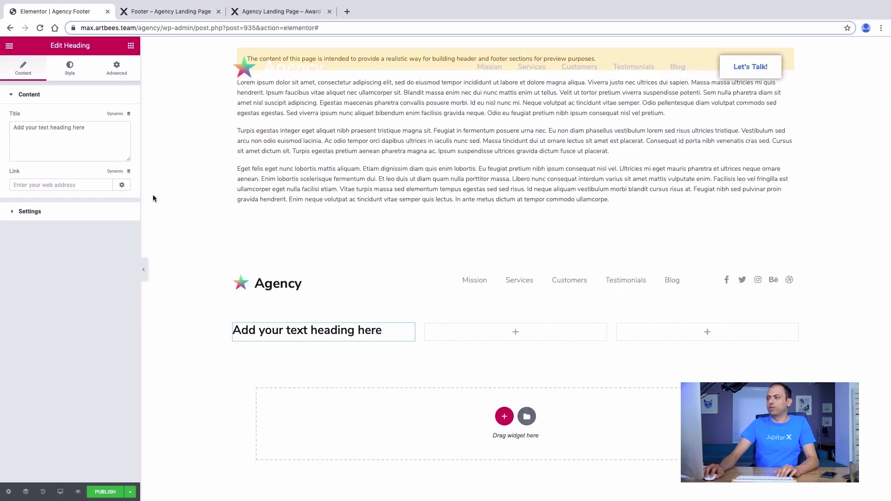
Set the heading text to "We are Expanding Your Sales and Sectoral Brand Value. Work with us, get rid of ordinary methods." at 18 px, Normal weight
{"action": "left_click", "coordinate": [76, 143]}
{"action": "triple_click", "coordinate": [70, 130]}
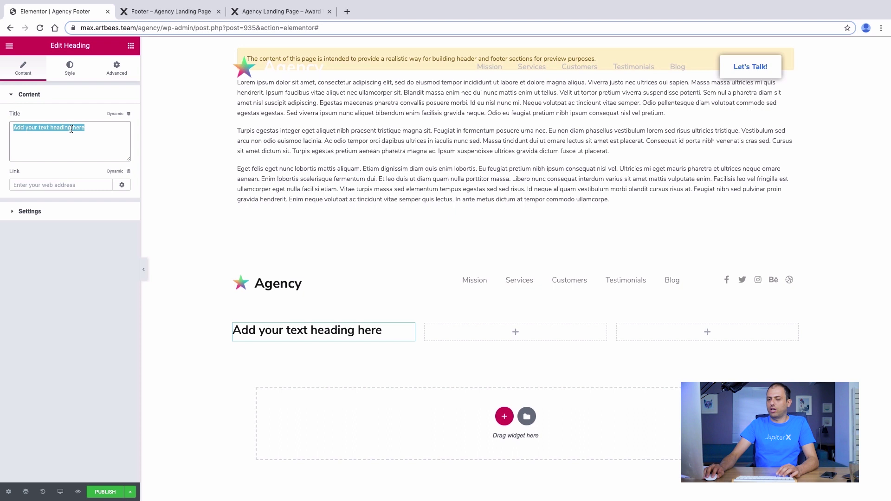
{"action": "type", "text": "V"}
{"action": "key", "text": "BackSpace"}
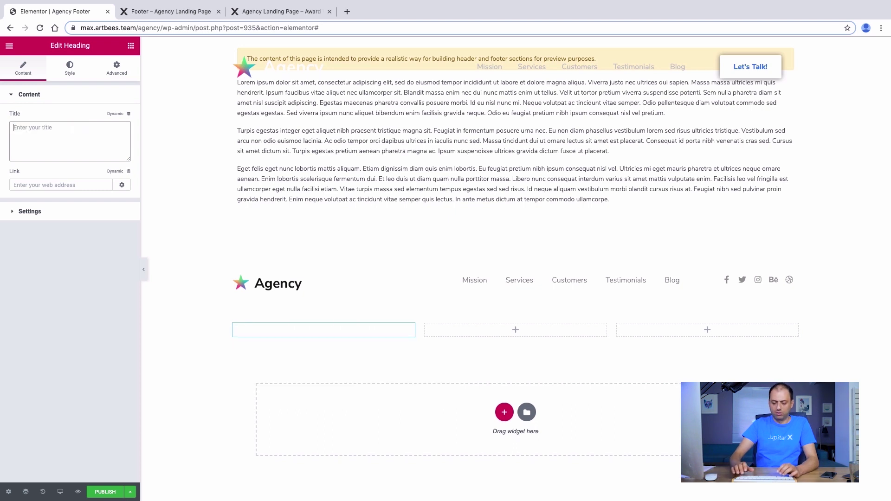
{"action": "key", "text": "super+v"}
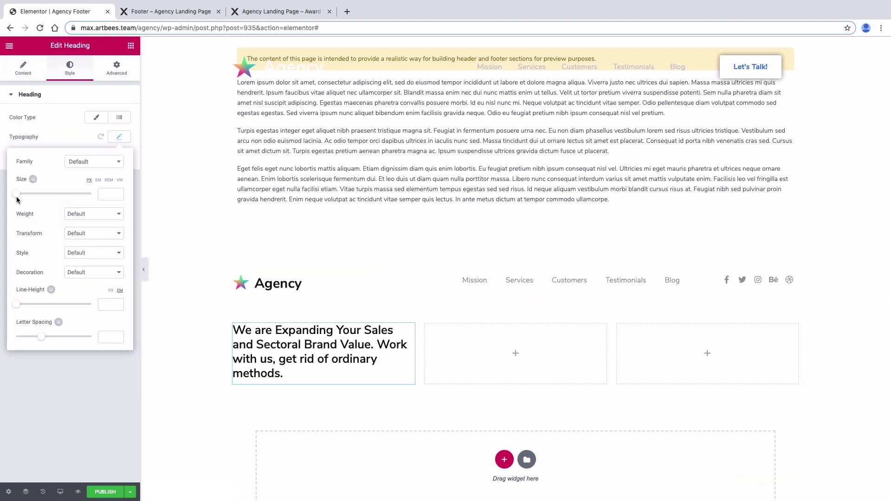
{"action": "left_click", "coordinate": [82, 219]}
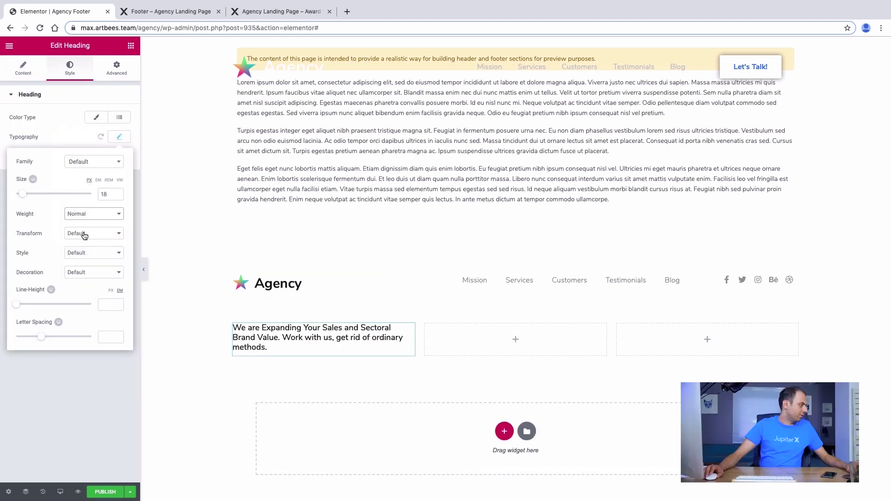
Add a Text Editor widget with gray 14 px, weight 300 text below the heading, and check the heading's padding
{"action": "left_click", "coordinate": [130, 47]}
{"action": "type", "text": "te"}
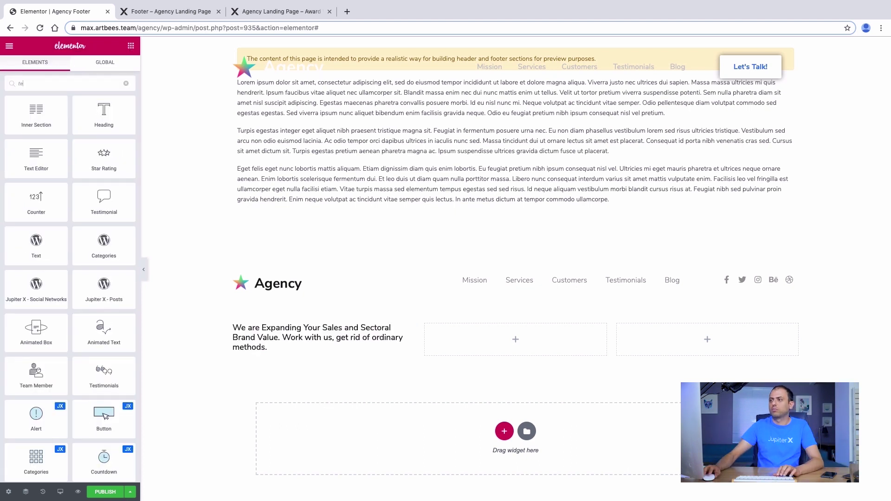
{"action": "left_click_drag", "start_coordinate": [35, 165], "coordinate": [287, 360]}
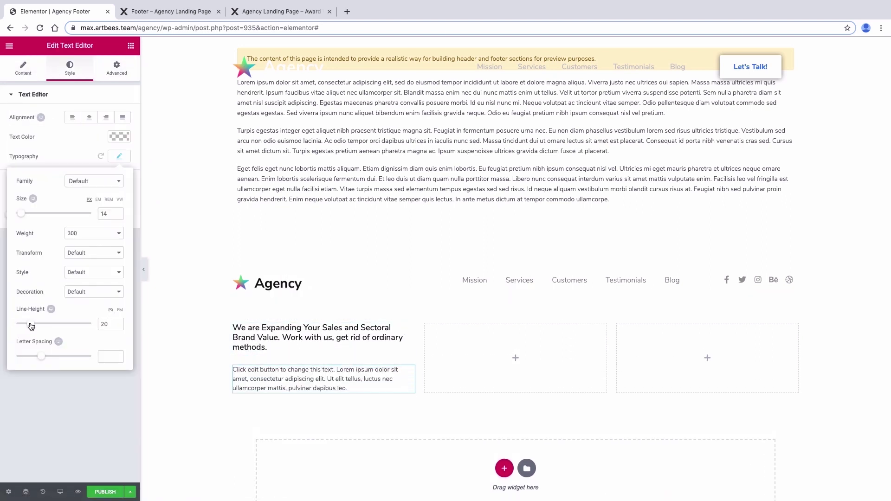
{"action": "left_click", "coordinate": [120, 134]}
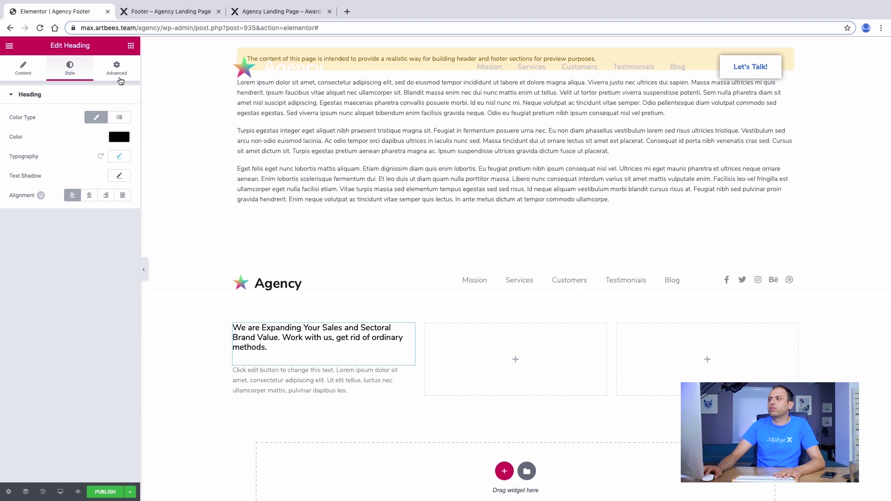
{"action": "left_click", "coordinate": [121, 81]}
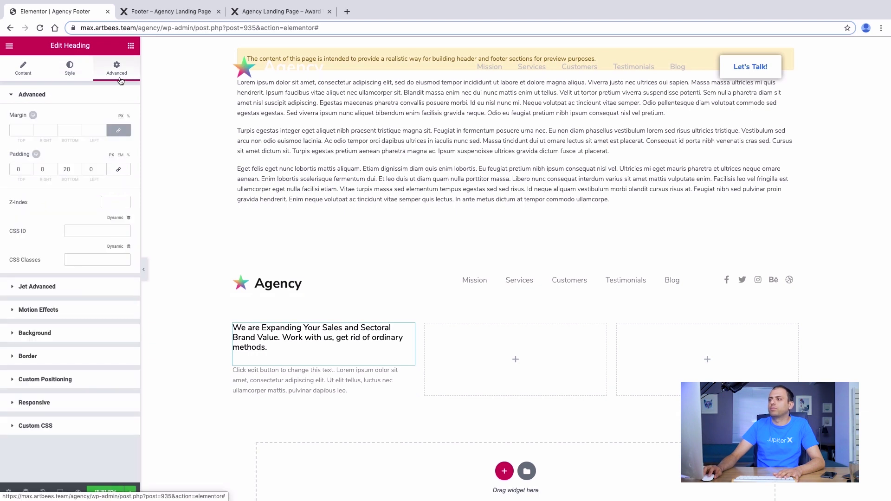
Add a Spacer widget below the text in the first column and set its space to 30
{"action": "left_click", "coordinate": [130, 45]}
{"action": "type", "text": "sp"}
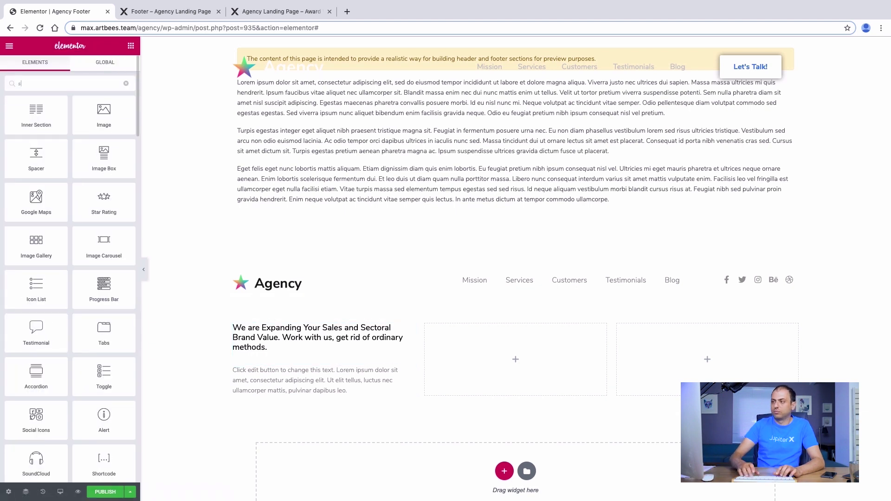
{"action": "left_click_drag", "start_coordinate": [36, 115], "coordinate": [303, 387]}
{"action": "left_click", "coordinate": [125, 132]}
{"action": "left_click", "coordinate": [126, 132]}
{"action": "left_click", "coordinate": [125, 132]}
{"action": "left_click", "coordinate": [126, 132]}
{"action": "left_click_drag", "start_coordinate": [125, 132], "coordinate": [125, 133]}
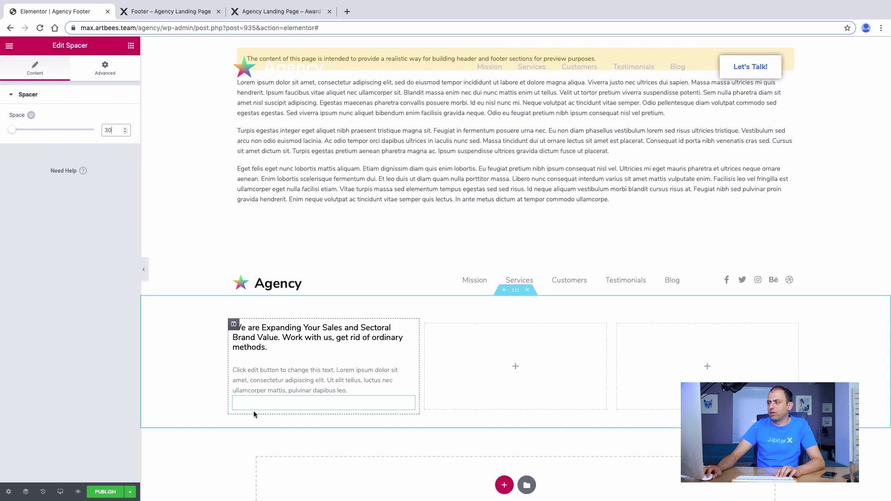
Add a Jupiter X Button widget to the first footer column and place it below the spacer
{"action": "left_click", "coordinate": [132, 44]}
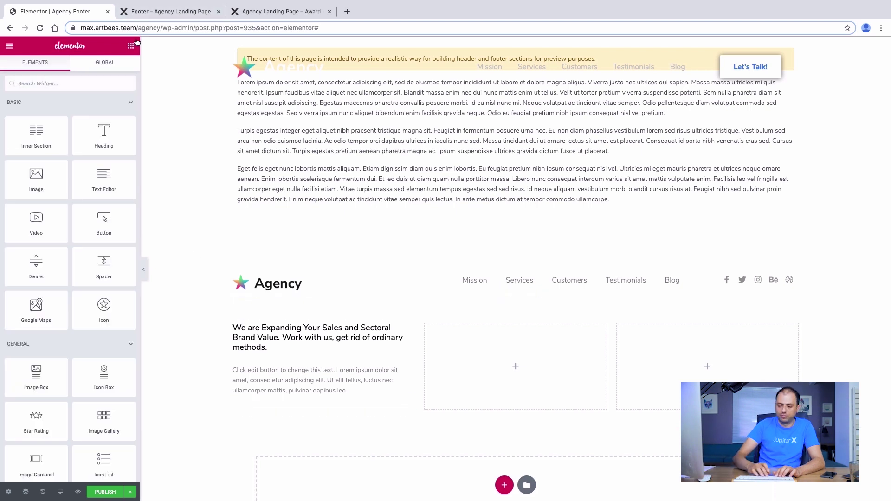
{"action": "type", "text": "butt"}
{"action": "left_click_drag", "start_coordinate": [36, 197], "coordinate": [288, 403]}
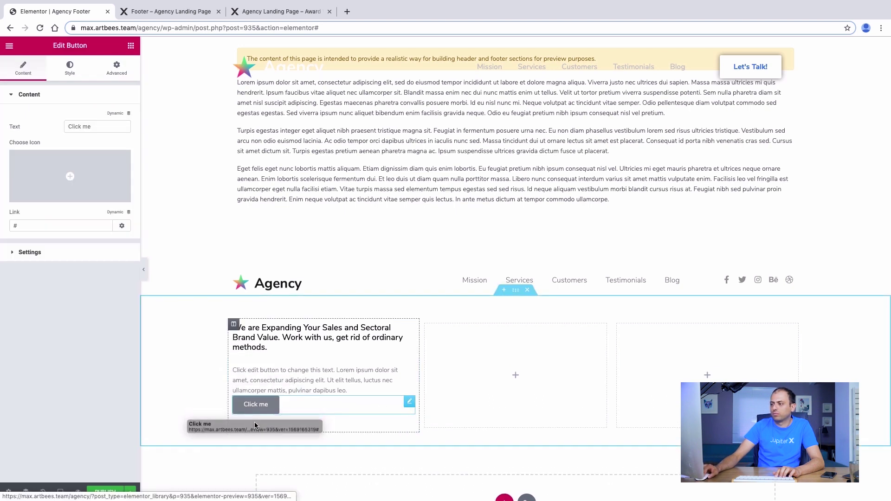
{"action": "mouse_move", "coordinate": [410, 401]}
{"action": "left_mouse_down"}
{"action": "mouse_move", "coordinate": [419, 415]}
{"action": "mouse_move", "coordinate": [396, 413]}
{"action": "left_mouse_up"}
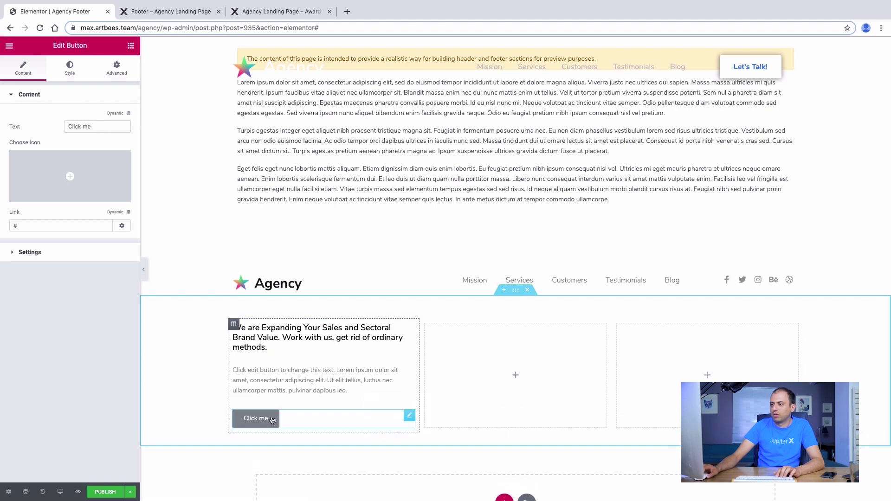
Change the button's text to "Buy JupiterX"
{"action": "mouse_move", "coordinate": [97, 156]}
{"action": "left_click_drag", "start_coordinate": [107, 127], "coordinate": [35, 127]}
{"action": "type", "text": "Buy J"}
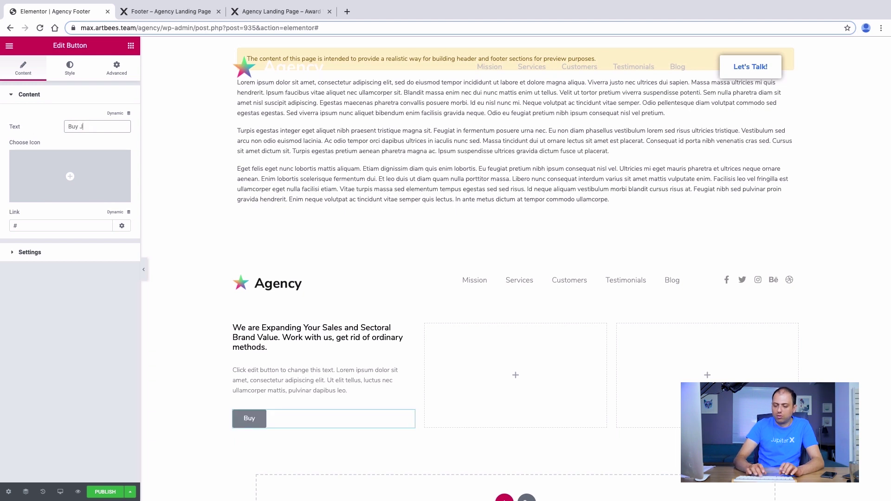
{"action": "type", "text": "upiterX"}
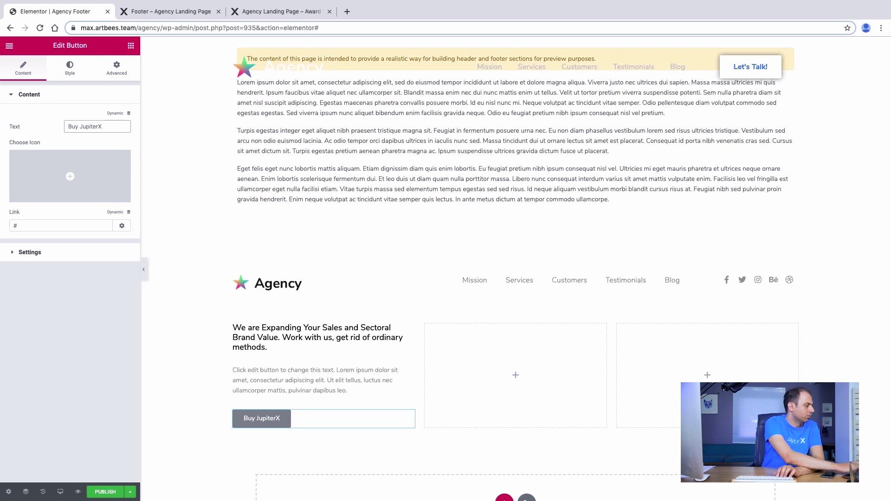
Set the button text typography to 16 px size with 0.3 letter spacing
{"action": "left_click", "coordinate": [70, 67]}
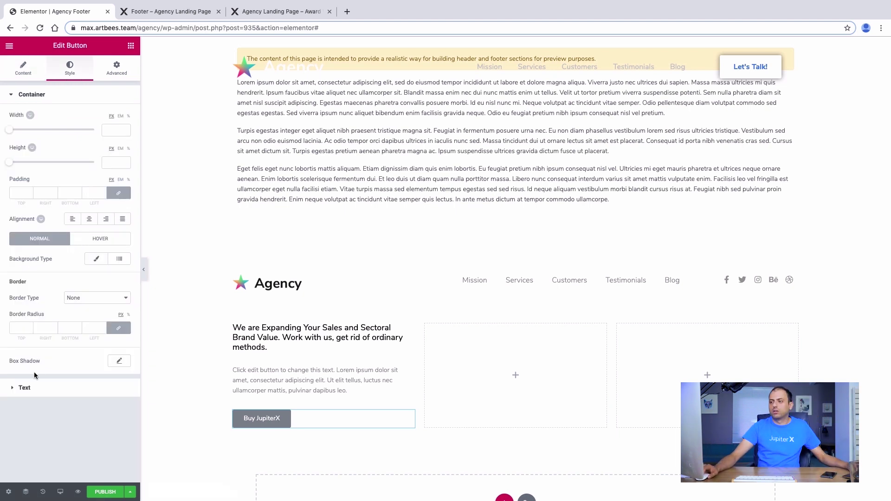
{"action": "left_click", "coordinate": [26, 387]}
{"action": "left_click", "coordinate": [119, 160]}
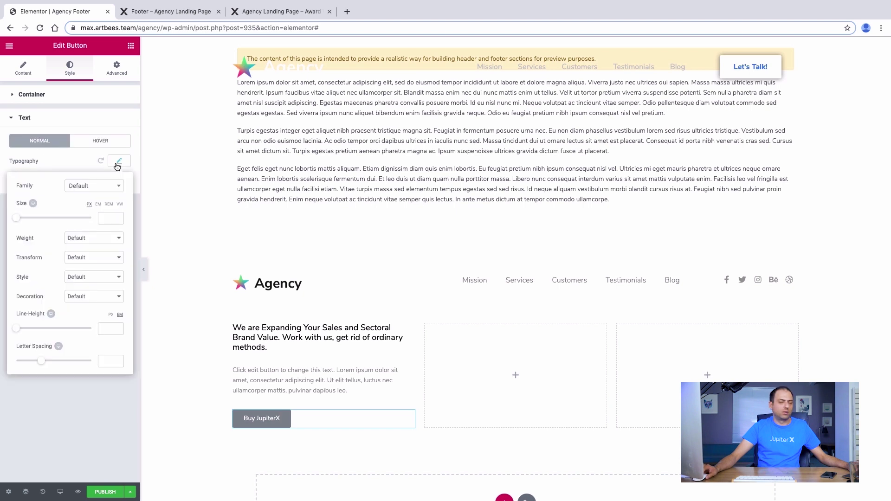
{"action": "left_click", "coordinate": [108, 218]}
{"action": "type", "text": "16"}
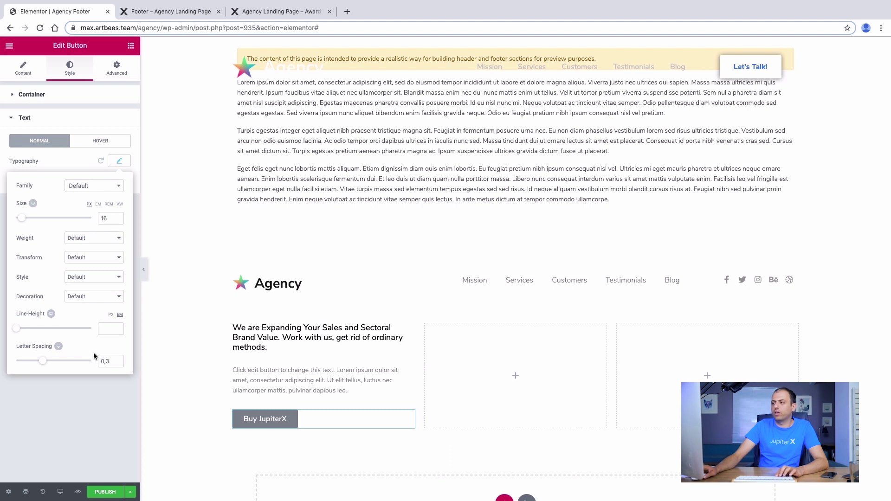
{"action": "left_click", "coordinate": [73, 163]}
Set the button's text color to white for both the normal and hover states
{"action": "left_click", "coordinate": [119, 181]}
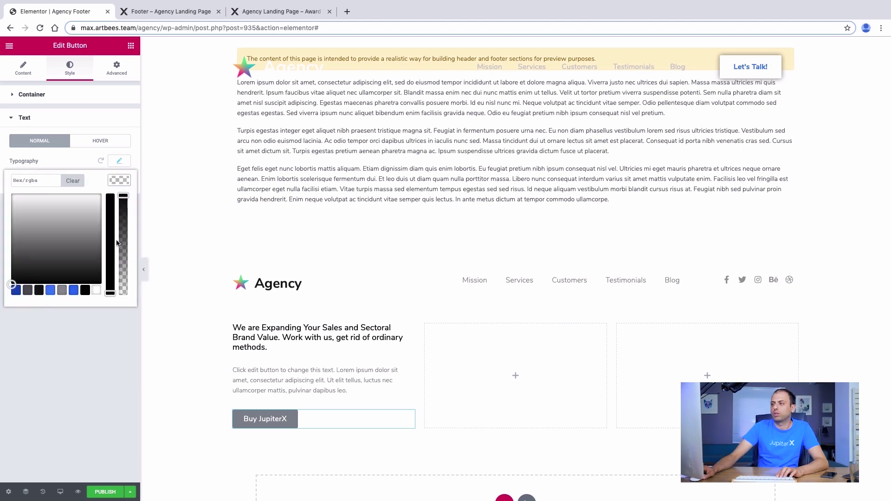
{"action": "left_click", "coordinate": [100, 292]}
{"action": "left_click", "coordinate": [73, 370]}
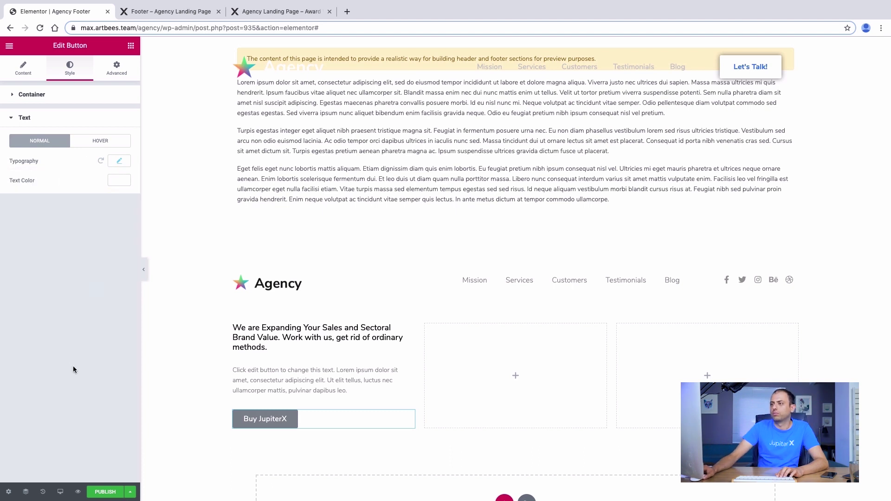
{"action": "left_click", "coordinate": [105, 145]}
{"action": "left_click", "coordinate": [116, 181]}
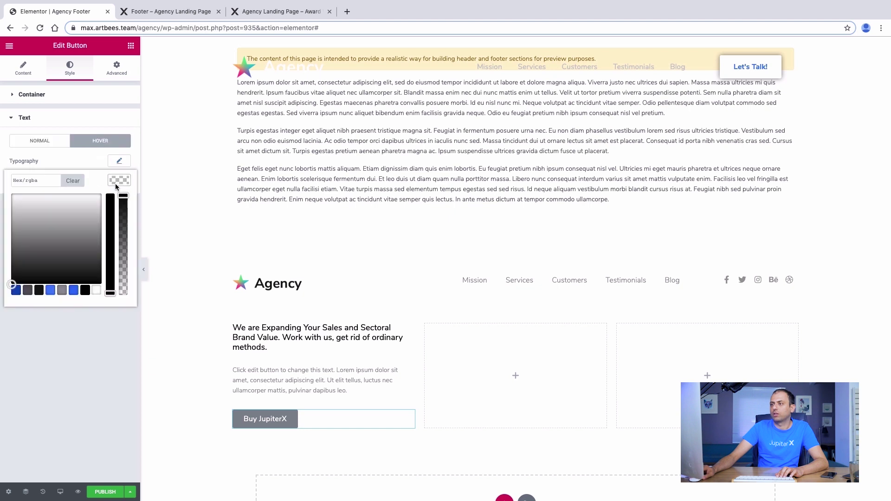
{"action": "left_click", "coordinate": [96, 290]}
{"action": "left_click", "coordinate": [82, 345]}
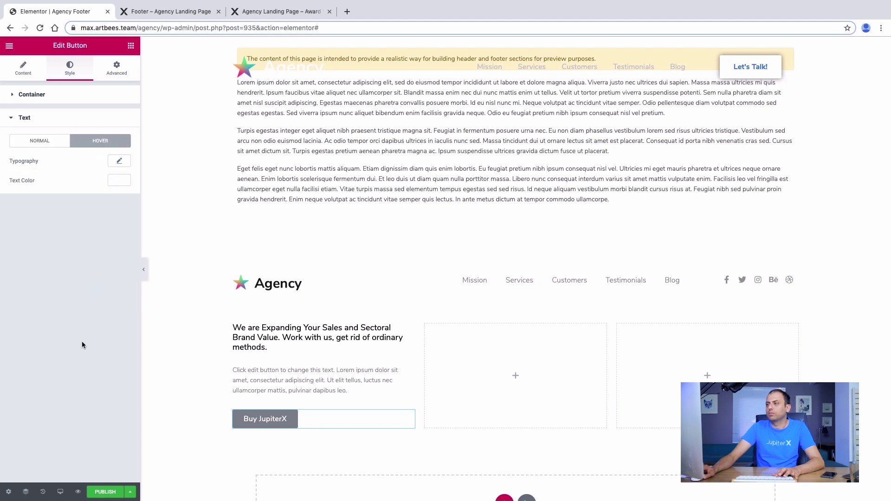
Give the button a solid blue background color in its normal state
{"action": "left_click", "coordinate": [29, 96]}
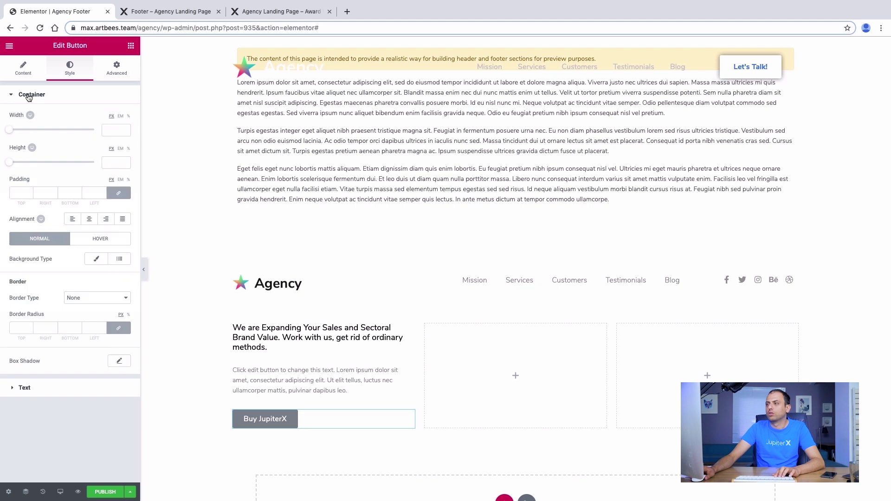
{"action": "left_click", "coordinate": [95, 259]}
{"action": "left_click", "coordinate": [119, 278]}
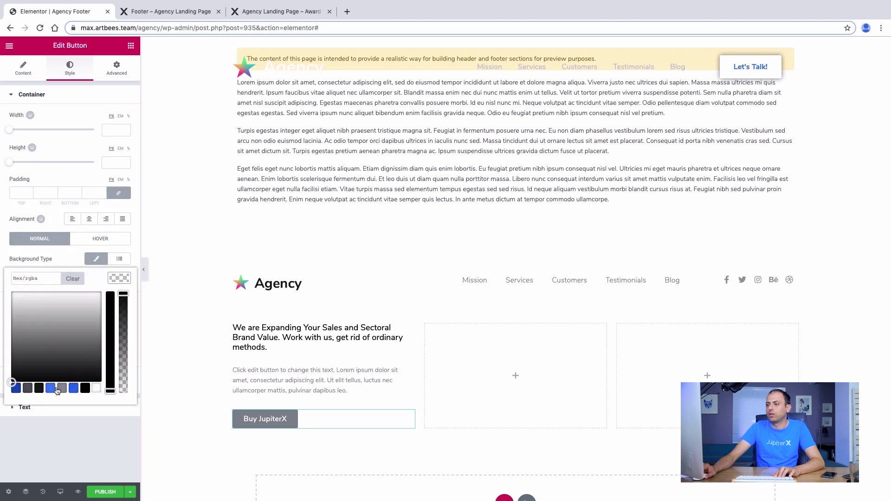
{"action": "left_click", "coordinate": [73, 389]}
Set the button's hover background to solid #4183ff and its padding to 17 px top and bottom, 30 px right and left
{"action": "left_click", "coordinate": [95, 241]}
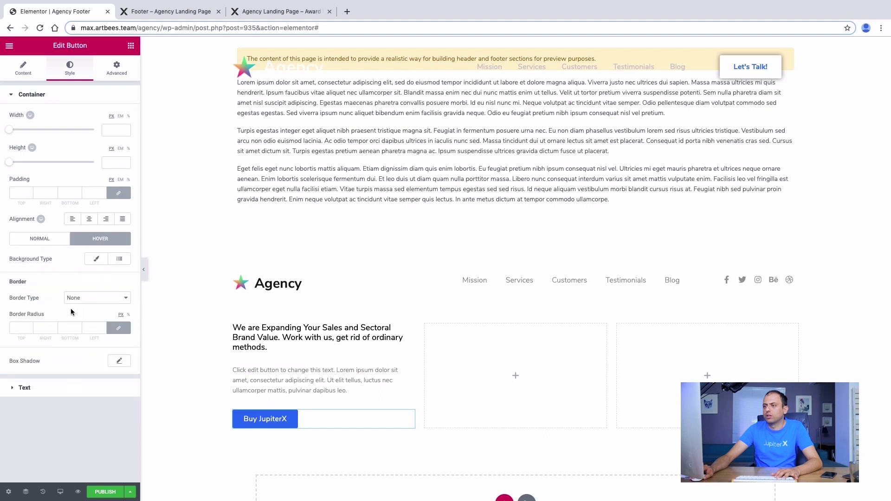
{"action": "left_click", "coordinate": [96, 258]}
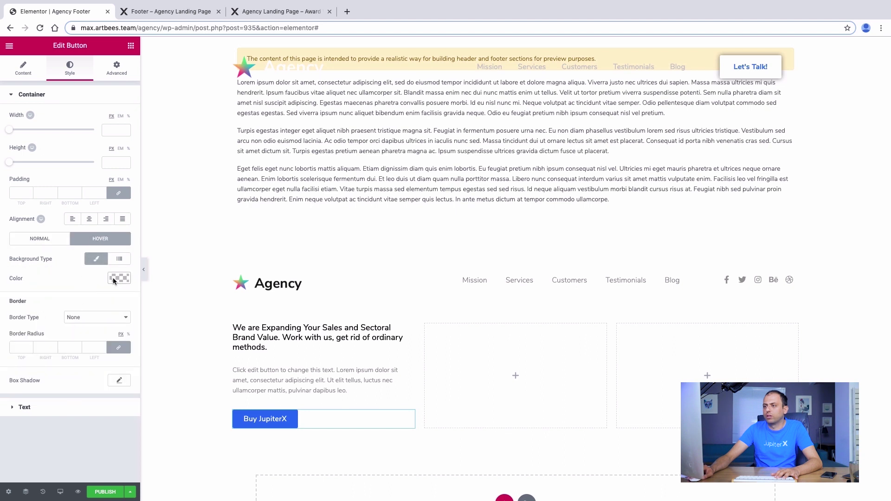
{"action": "left_click", "coordinate": [114, 279]}
{"action": "left_click", "coordinate": [50, 389]}
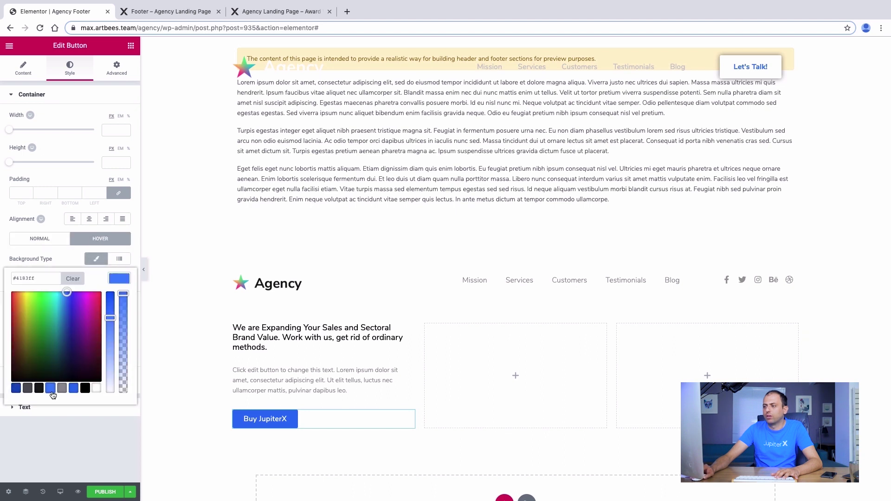
{"action": "left_click", "coordinate": [90, 442]}
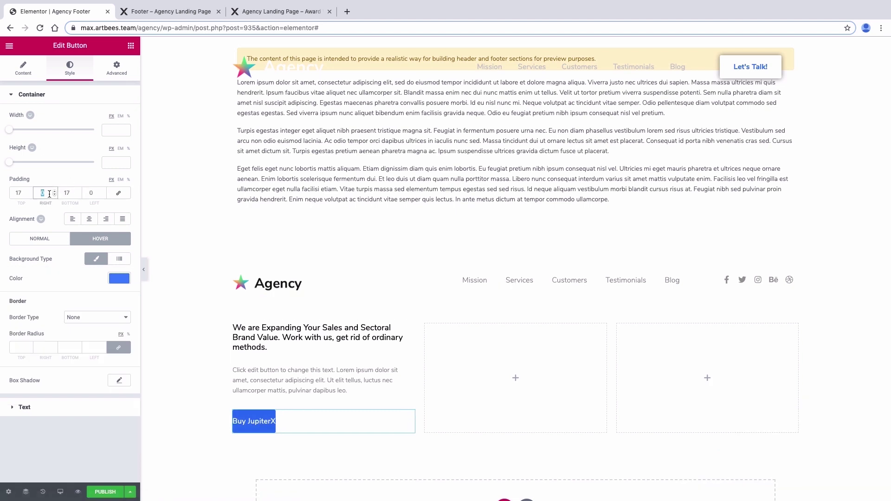
{"action": "type", "text": "30"}
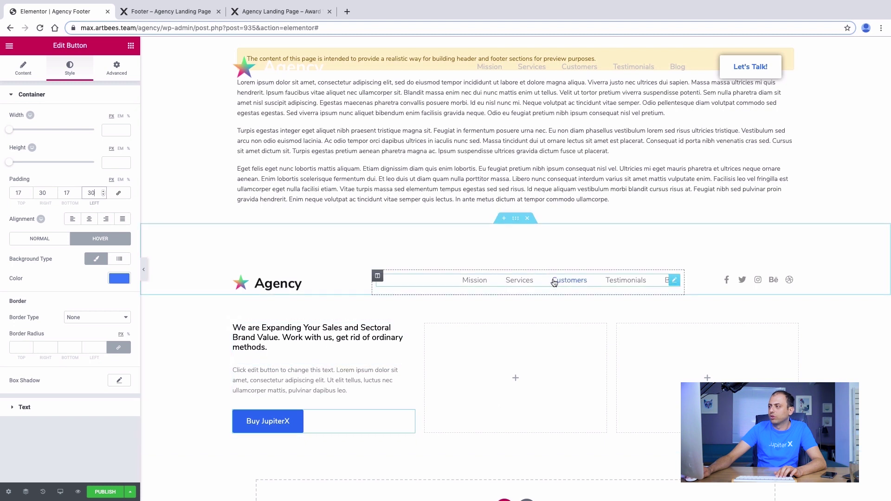
Duplicate the first column's heading and move the copy into the middle footer column
{"action": "scroll", "coordinate": [403, 275], "scroll_direction": "down", "scroll_amount": 2}
{"action": "right_click", "coordinate": [410, 258]}
{"action": "left_click", "coordinate": [433, 279]}
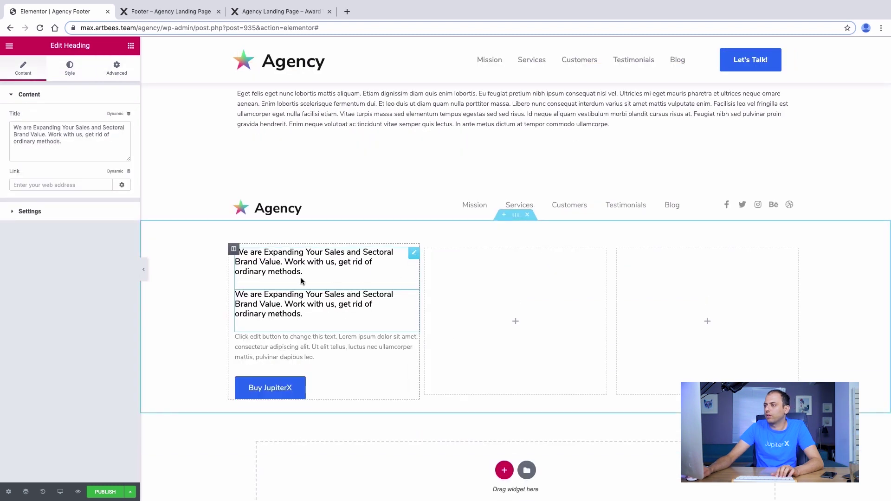
{"action": "left_click_drag", "start_coordinate": [305, 328], "coordinate": [457, 264]}
Replace the middle column's heading text with "Contact US"
{"action": "double_click", "coordinate": [454, 265]}
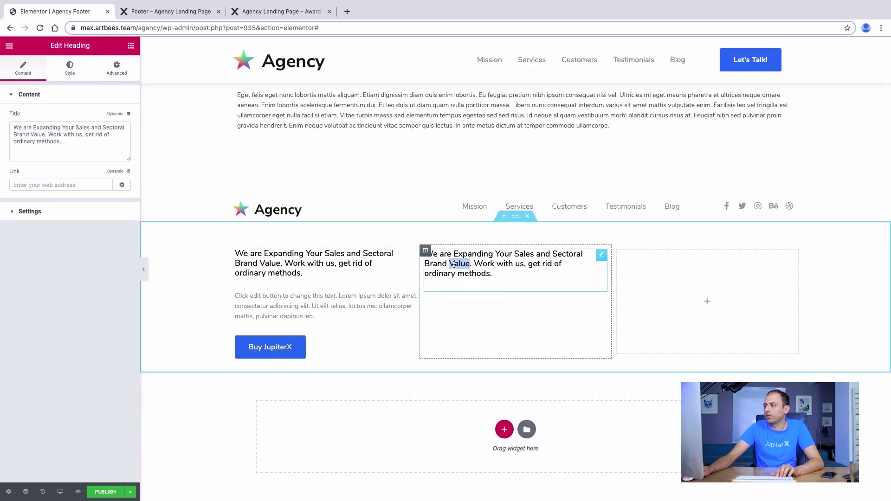
{"action": "left_click", "coordinate": [75, 145]}
{"action": "key", "text": "ctrl+a"}
{"action": "type", "text": "Contact US"}
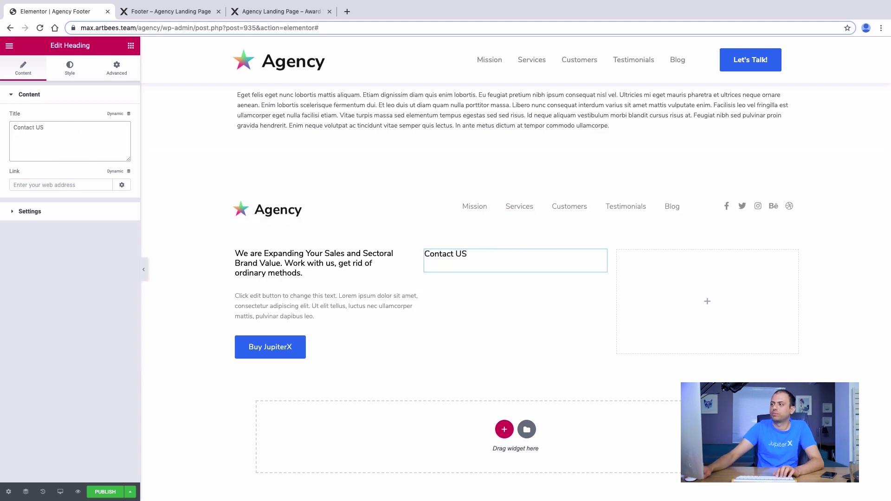
Add an Icon List widget below the Contact US heading in the middle column
{"action": "left_click", "coordinate": [130, 45]}
{"action": "type", "text": "icon"}
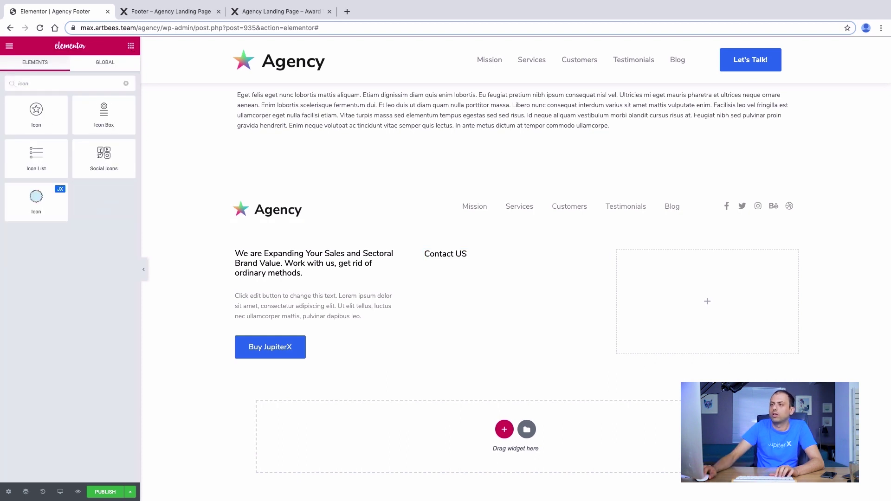
{"action": "left_click_drag", "start_coordinate": [36, 157], "coordinate": [466, 264]}
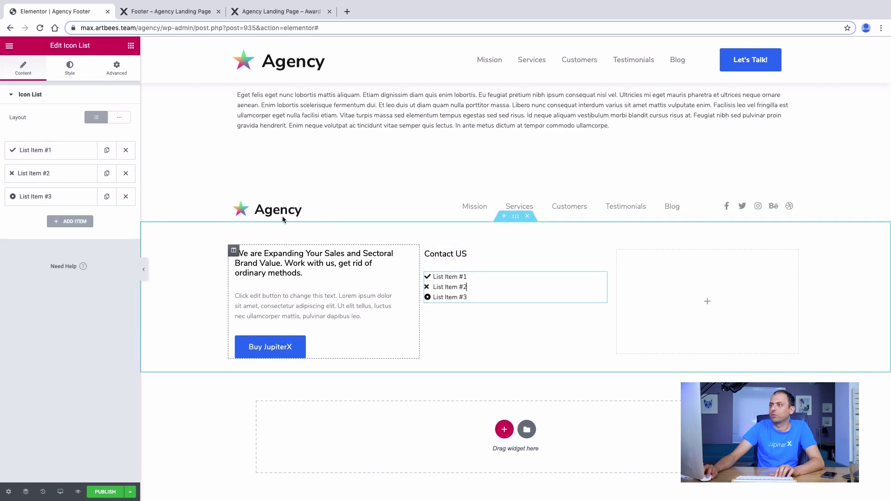
Set the Contact US icon list's text color to rgba(0,0,0,0.49)
{"action": "left_click", "coordinate": [65, 77]}
{"action": "left_click", "coordinate": [30, 228]}
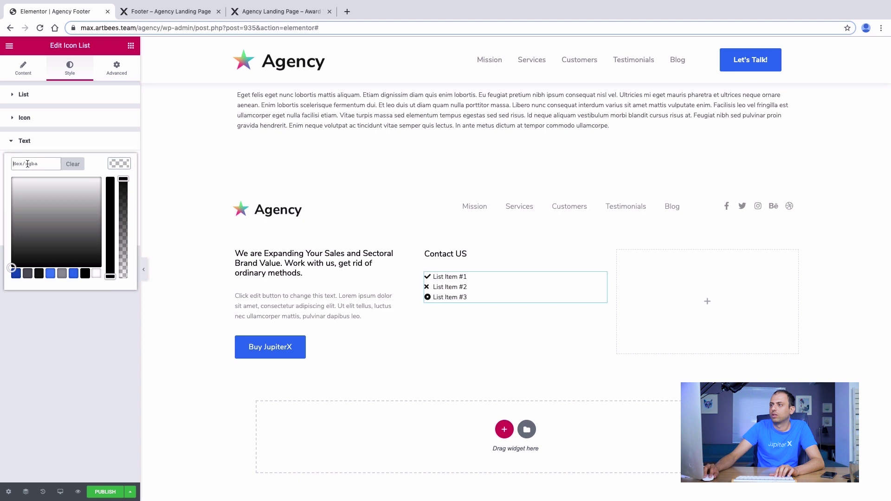
{"action": "right_click", "coordinate": [27, 163]}
{"action": "left_click", "coordinate": [51, 224]}
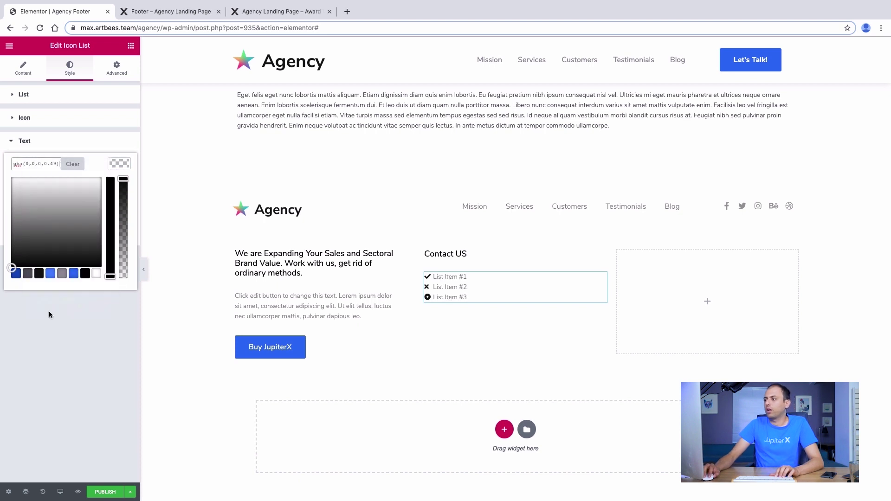
{"action": "left_click", "coordinate": [49, 315]}
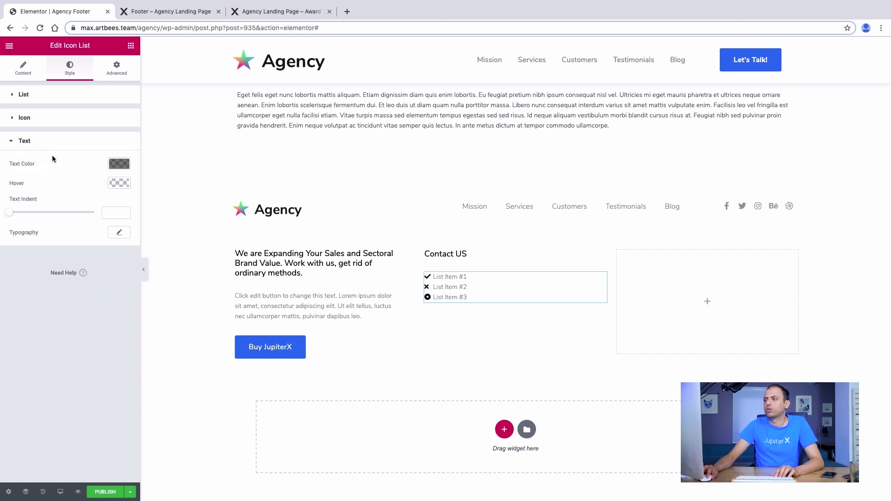
Set the icon size of the Contact US icon list to 0
{"action": "left_click", "coordinate": [27, 122]}
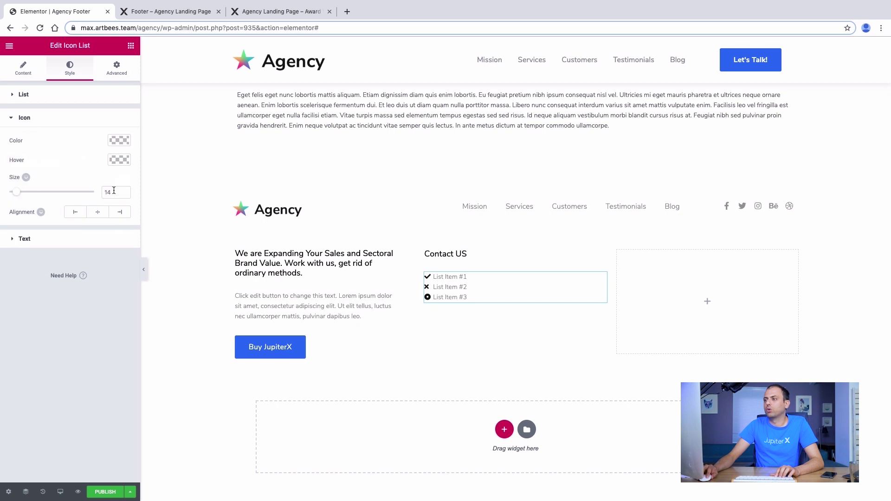
{"action": "key", "text": "BackSpace"}
{"action": "key", "text": "BackSpace"}
{"action": "type", "text": "0"}
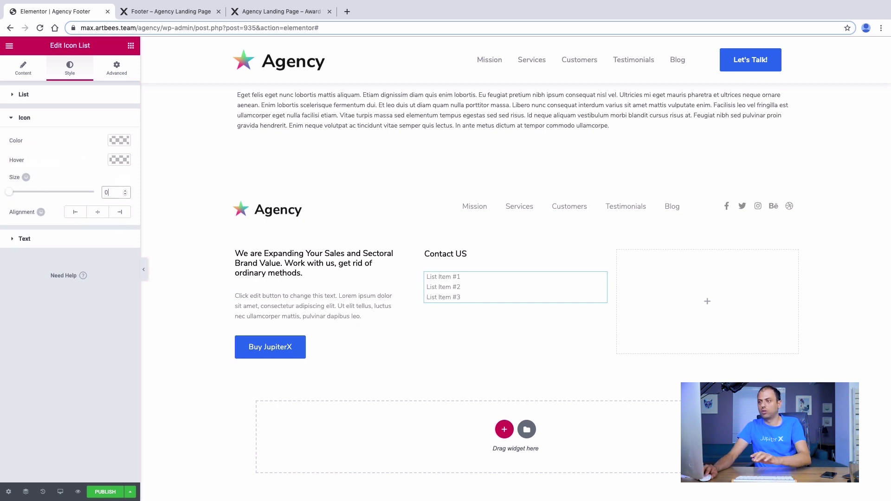
Delete List Item #2 and List Item #3 from the icon list and remove the check icon from List Item #1
{"action": "left_click", "coordinate": [31, 75]}
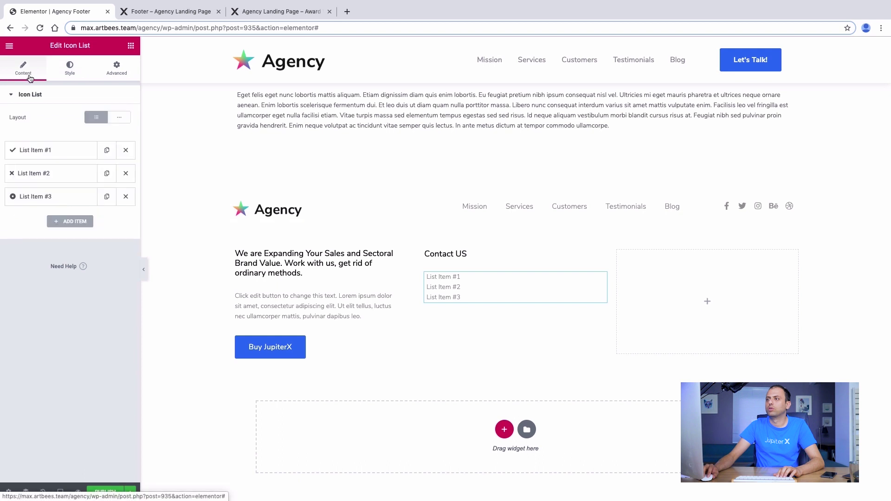
{"action": "left_click", "coordinate": [125, 174]}
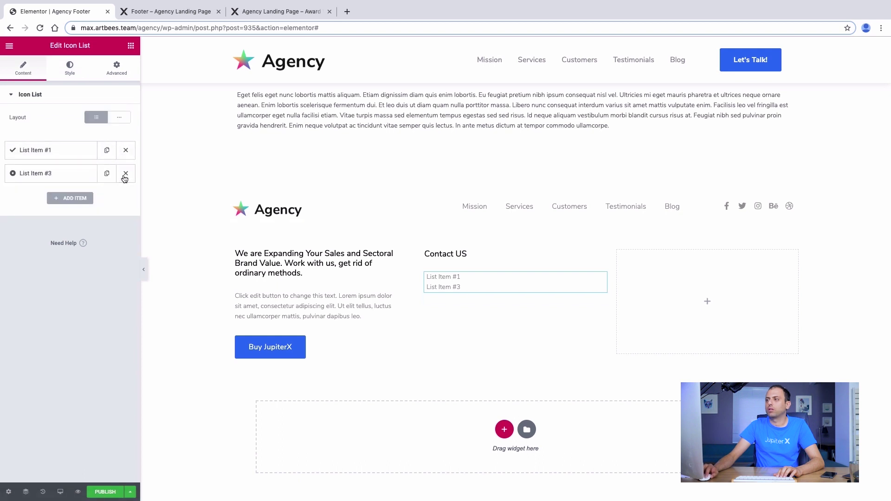
{"action": "left_click", "coordinate": [125, 174]}
{"action": "left_click", "coordinate": [80, 153]}
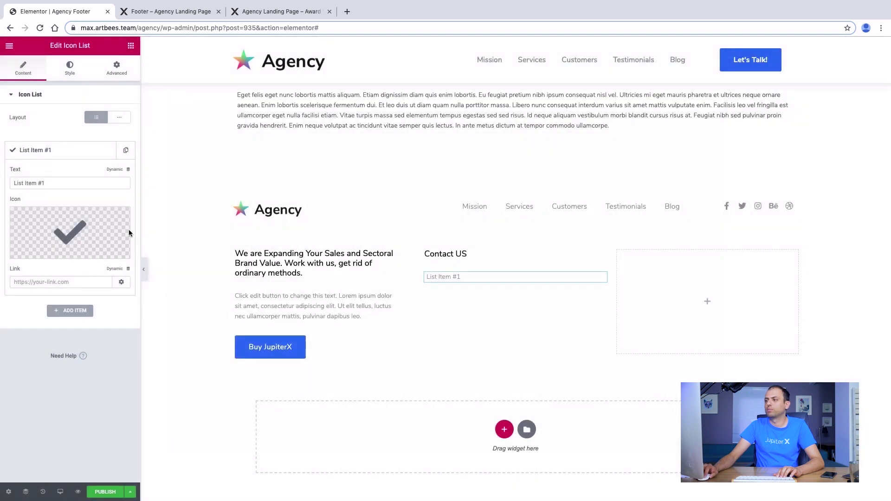
{"action": "left_click", "coordinate": [121, 218]}
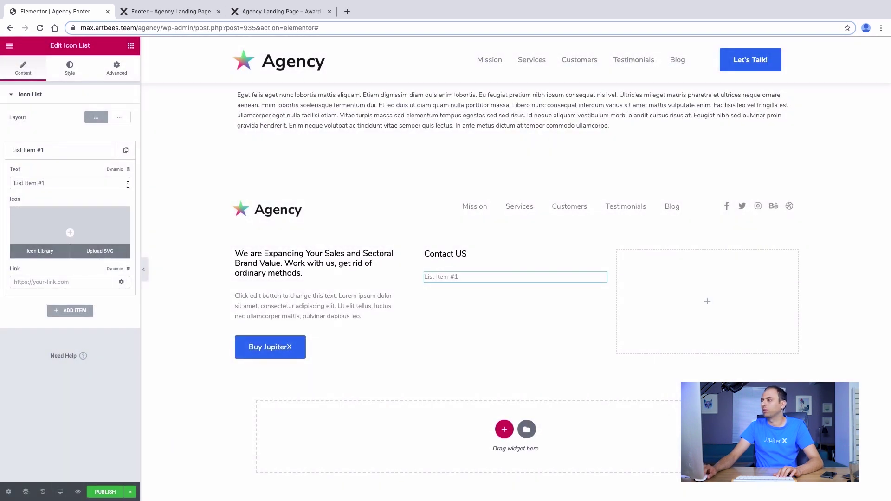
Replace the text of List Item #1 with the phone line copied from the Contact Us column of the reference Footer page
{"action": "left_click", "coordinate": [189, 13]}
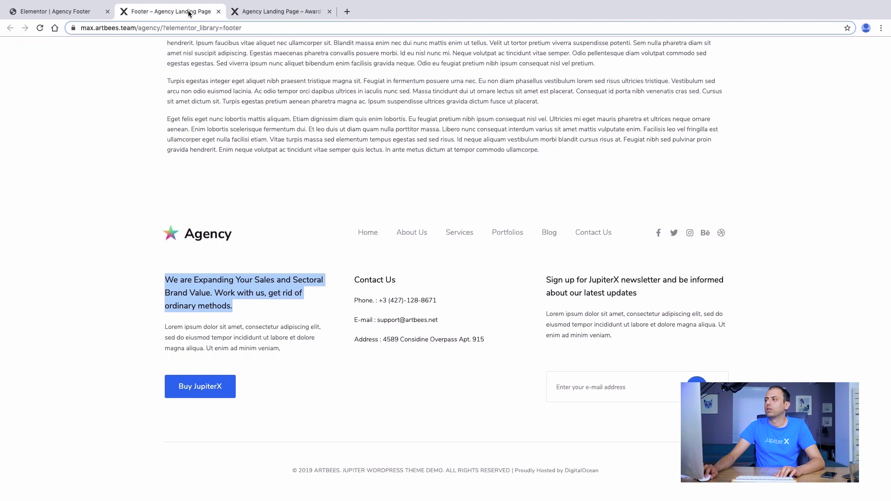
{"action": "left_click_drag", "start_coordinate": [438, 303], "coordinate": [353, 301]}
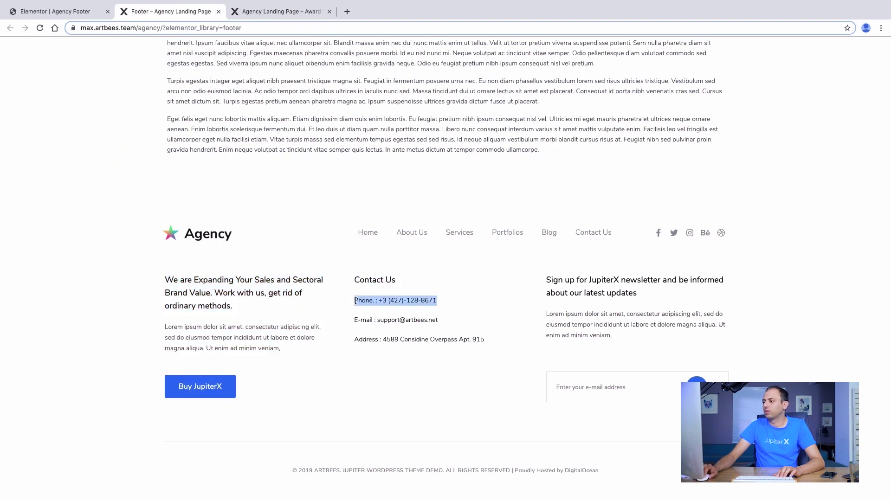
{"action": "right_click", "coordinate": [365, 303]}
{"action": "left_click", "coordinate": [445, 319]}
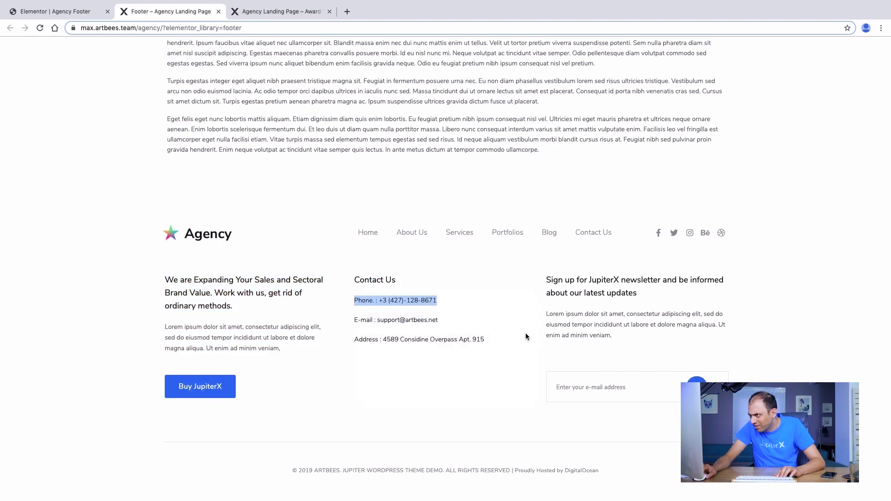
{"action": "left_click", "coordinate": [54, 11]}
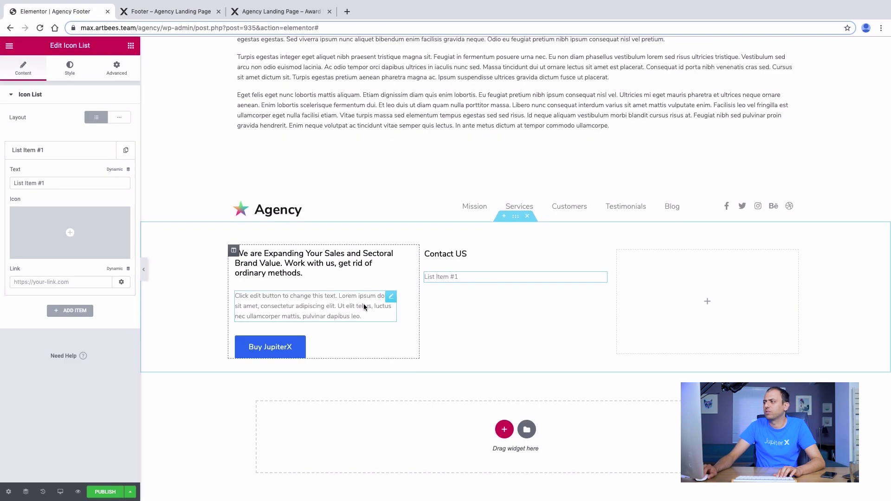
{"action": "left_click_drag", "start_coordinate": [69, 185], "coordinate": [11, 186]}
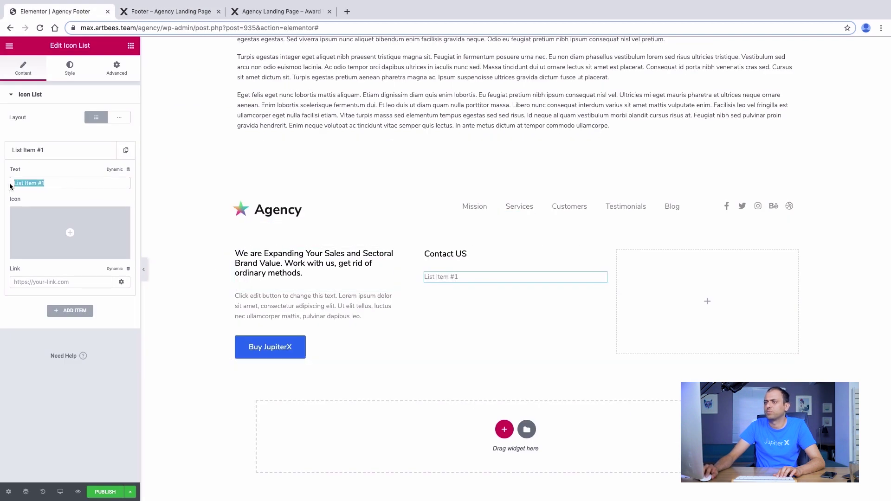
{"action": "right_click", "coordinate": [12, 186]}
{"action": "left_click", "coordinate": [30, 258]}
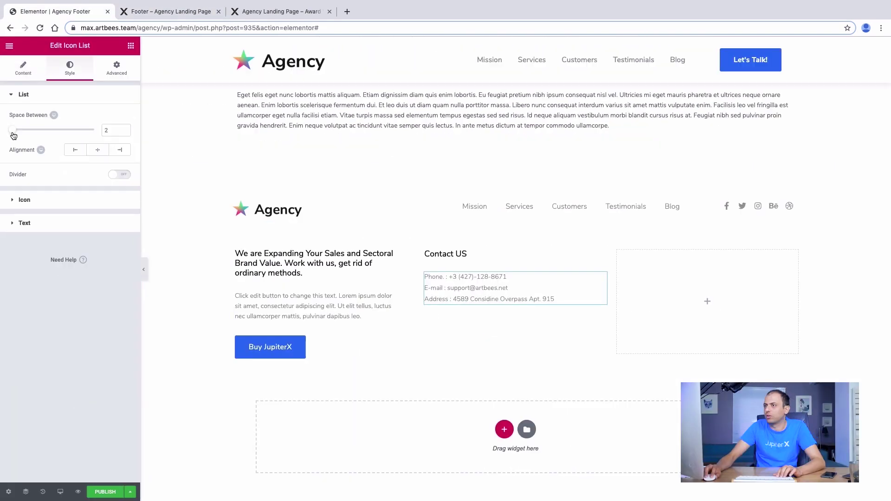
Set the space between the Contact US list items to 20
{"action": "left_click_drag", "start_coordinate": [14, 132], "coordinate": [44, 137]}
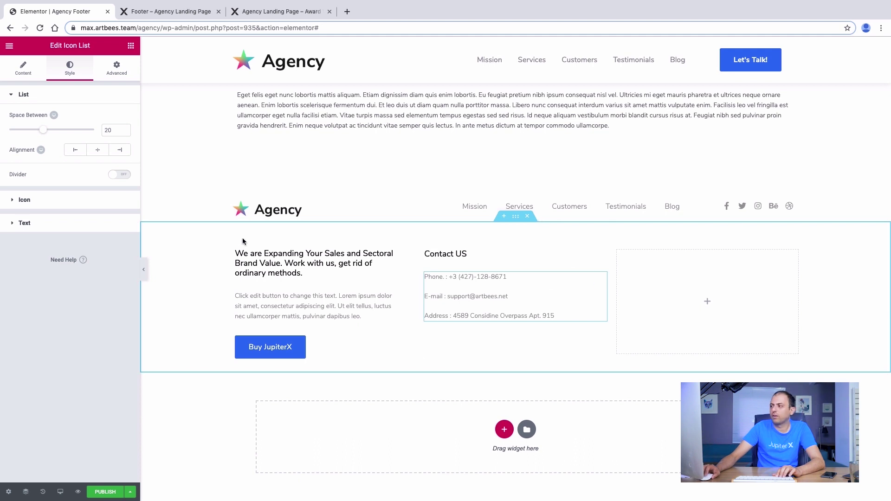
Duplicate the first footer column's heading and move the copy into the empty third column
{"action": "right_click", "coordinate": [312, 262]}
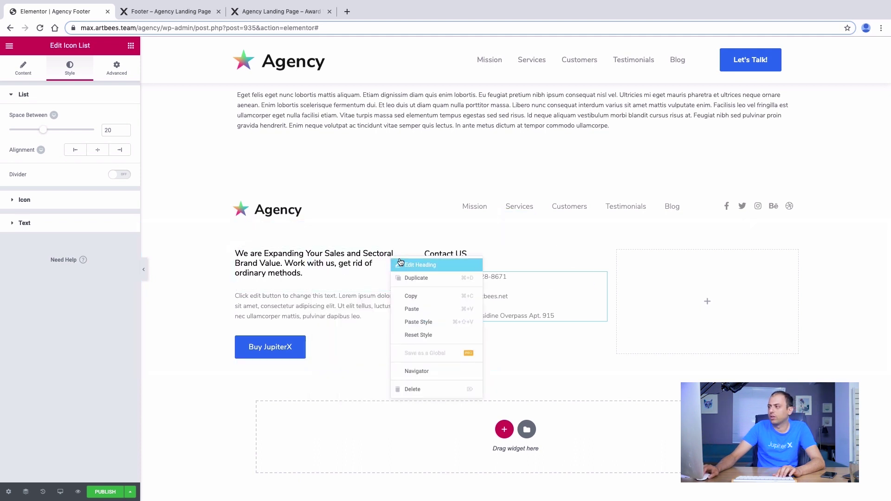
{"action": "left_click", "coordinate": [402, 281]}
{"action": "left_click_drag", "start_coordinate": [391, 295], "coordinate": [632, 274]}
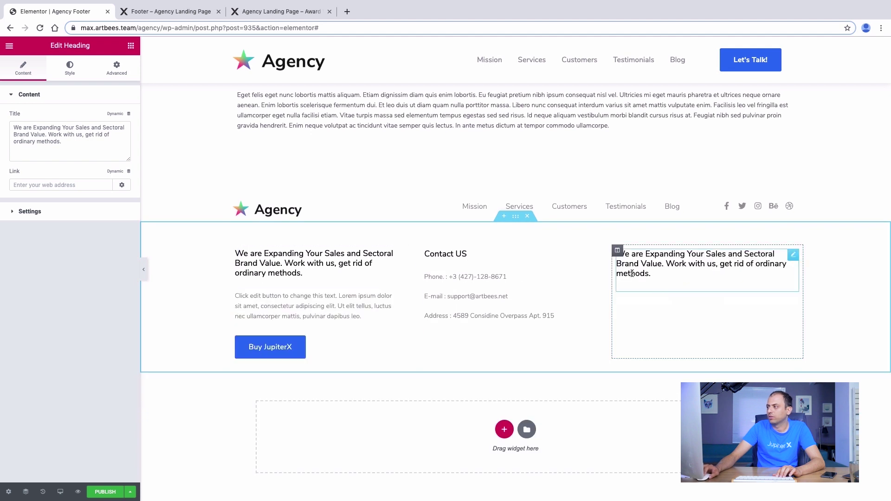
Replace the third column's heading with "Sign up for JupiterX newsletter and be informed about our latest updates", copied from the reference Footer page
{"action": "triple_click", "coordinate": [671, 274]}
{"action": "left_click", "coordinate": [185, 13]}
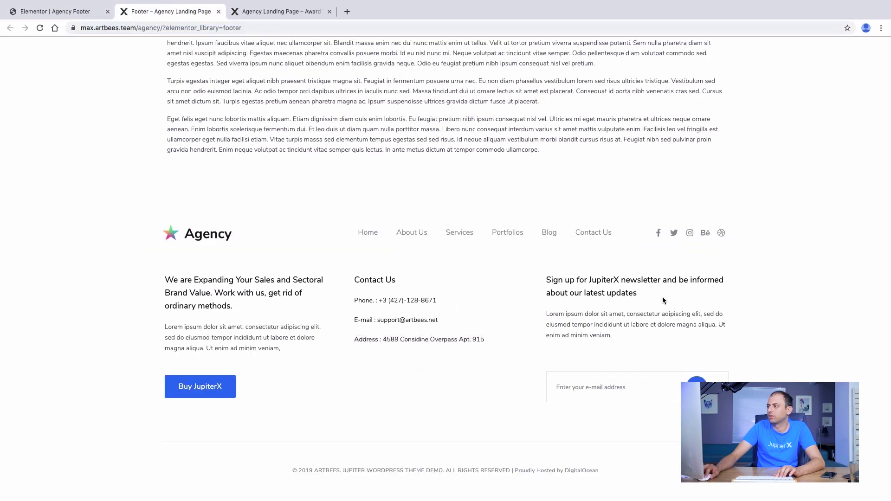
{"action": "left_click_drag", "start_coordinate": [671, 302], "coordinate": [545, 278]}
{"action": "right_click", "coordinate": [579, 293]}
{"action": "left_click", "coordinate": [596, 310]}
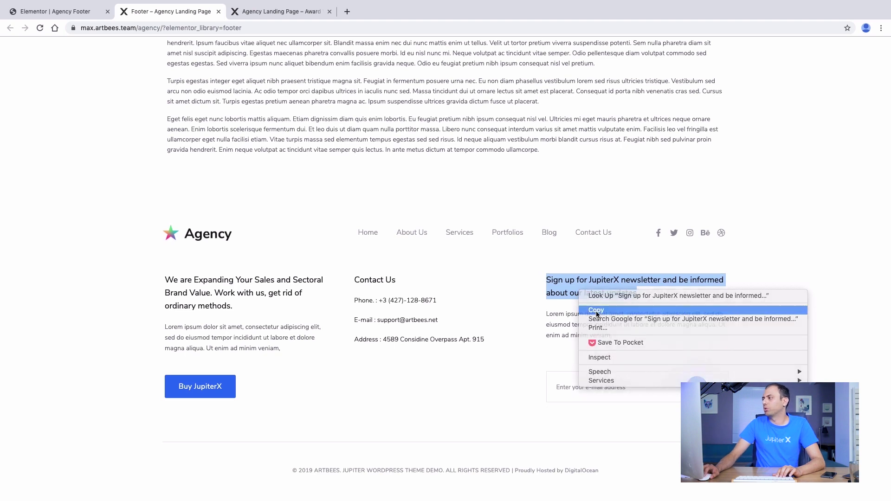
{"action": "left_click", "coordinate": [55, 11]}
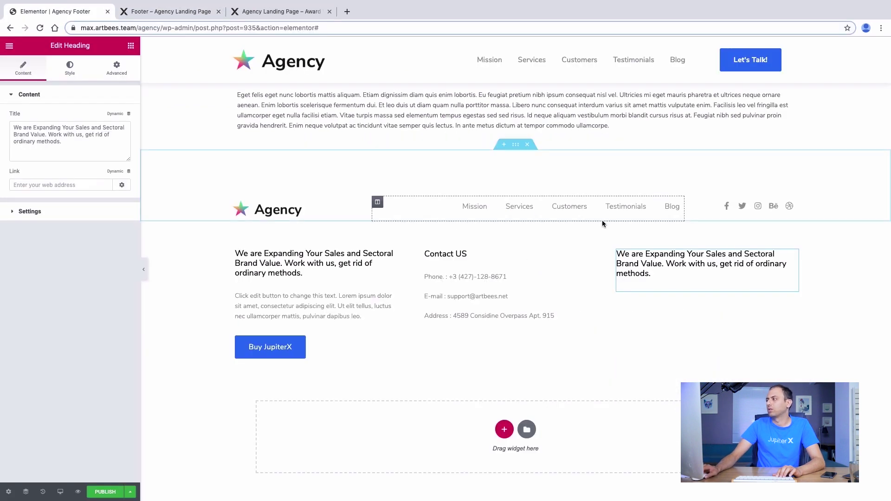
{"action": "triple_click", "coordinate": [34, 140]}
{"action": "right_click", "coordinate": [34, 140]}
{"action": "left_click", "coordinate": [63, 217]}
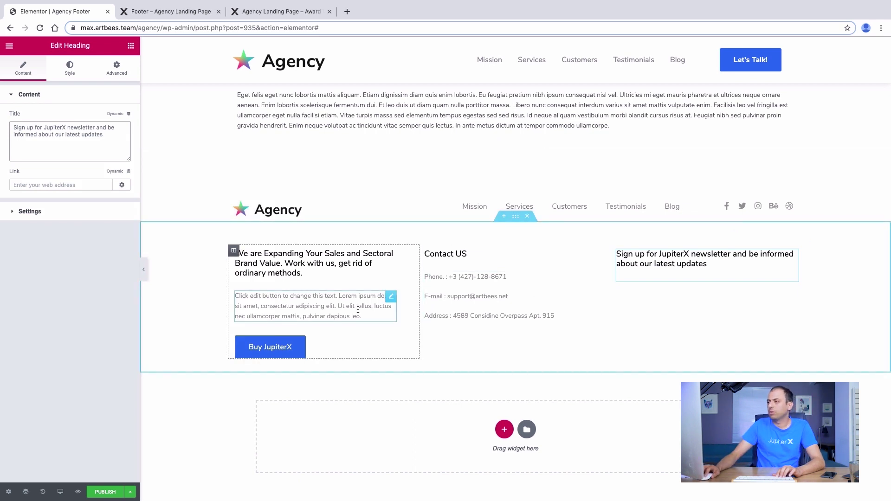
Duplicate the first column's text block and move the copy below the newsletter heading in the third column
{"action": "right_click", "coordinate": [383, 302]}
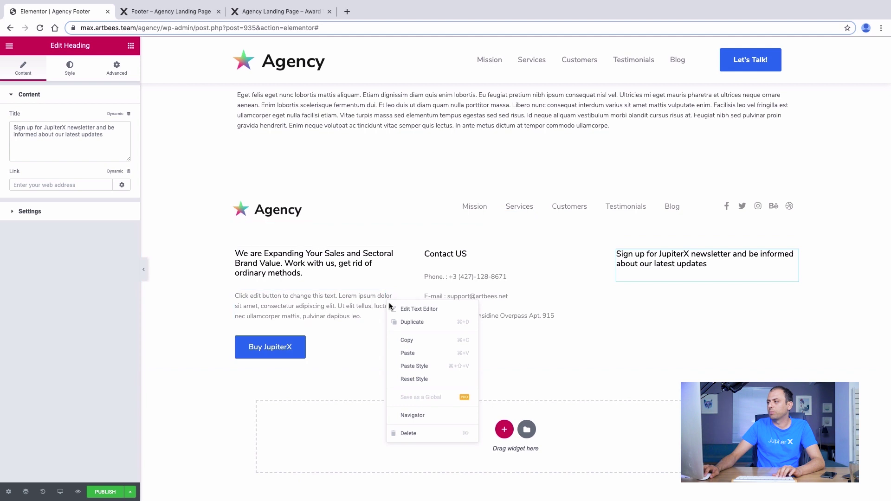
{"action": "left_click", "coordinate": [410, 322]}
{"action": "left_click_drag", "start_coordinate": [398, 324], "coordinate": [664, 264]}
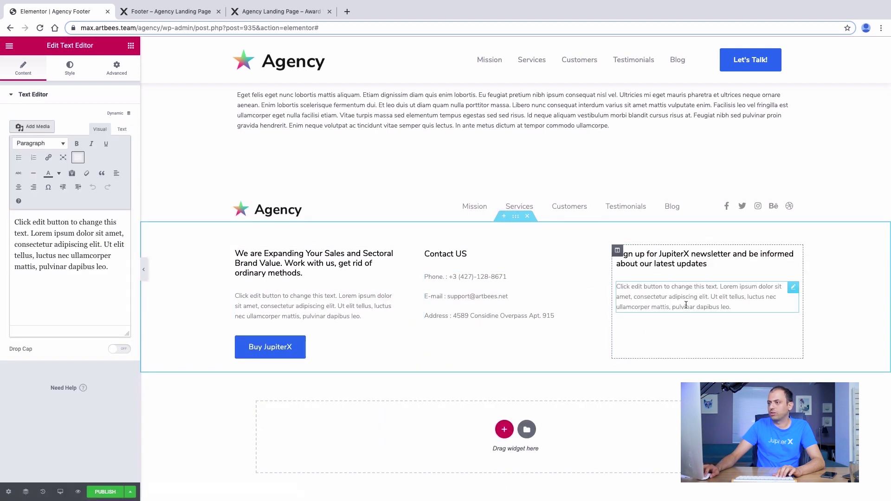
Replace the first column's placeholder text with the "Lorem ipsum dolor sit amet" paragraph copied from the newsletter column of the reference Footer page
{"action": "left_click", "coordinate": [236, 17]}
{"action": "left_click", "coordinate": [154, 13]}
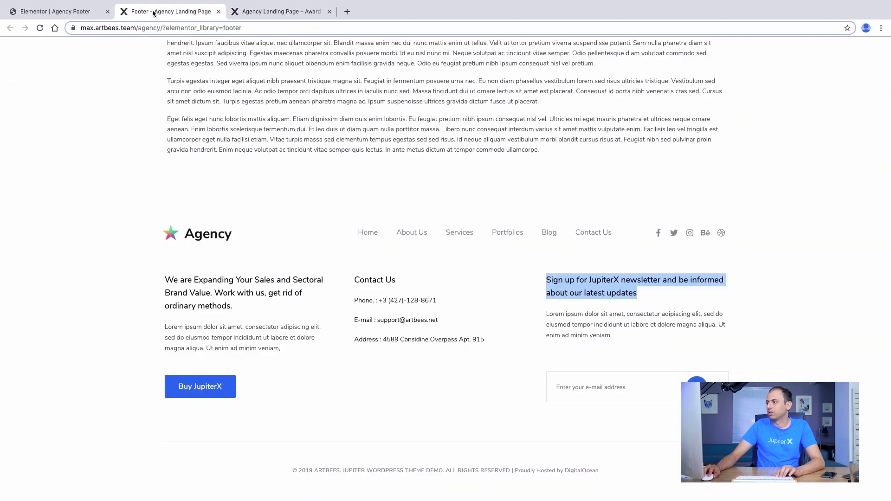
{"action": "left_click_drag", "start_coordinate": [628, 333], "coordinate": [547, 321]}
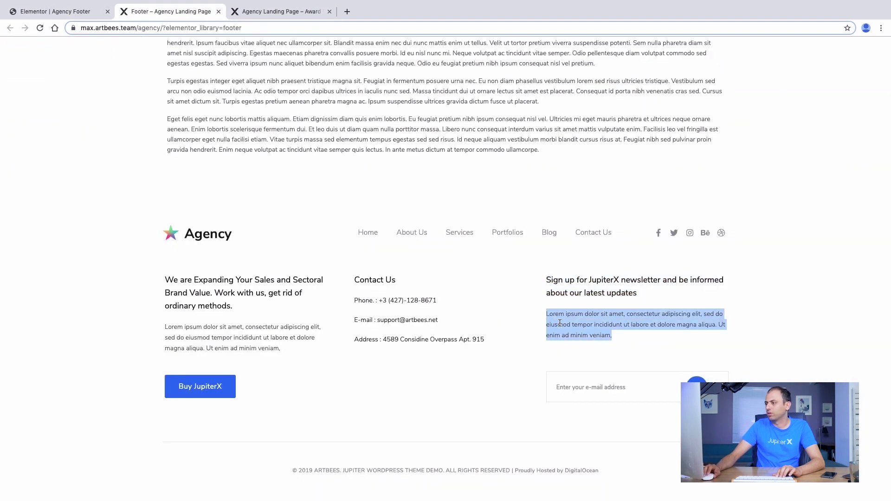
{"action": "right_click", "coordinate": [559, 323]}
{"action": "left_click", "coordinate": [576, 342]}
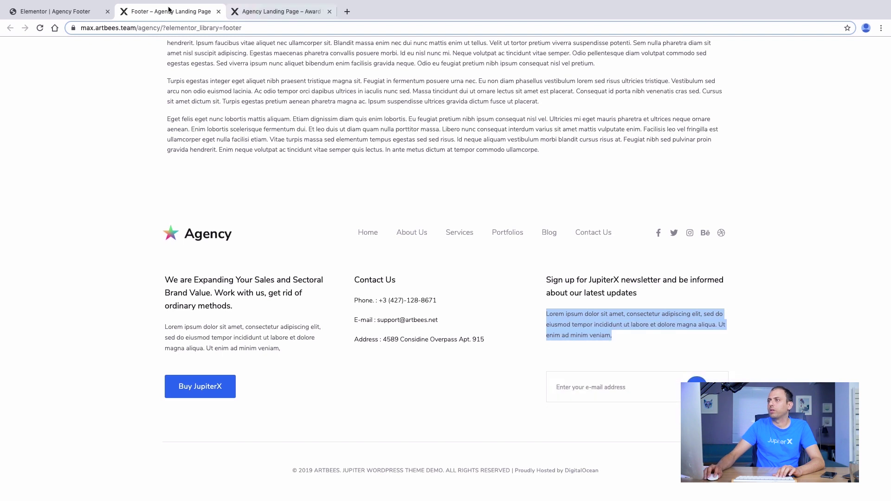
{"action": "left_click", "coordinate": [56, 11]}
{"action": "left_click", "coordinate": [266, 302]}
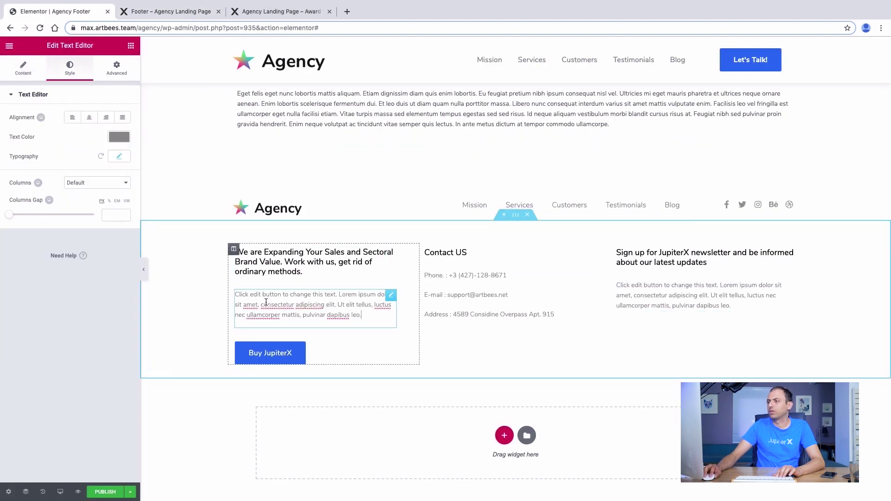
{"action": "left_click", "coordinate": [23, 68]}
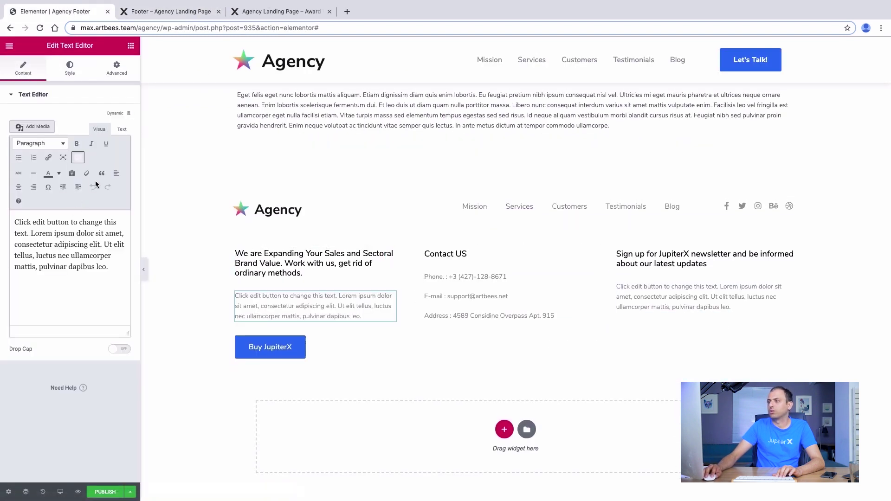
{"action": "left_click", "coordinate": [121, 130]}
{"action": "left_click_drag", "start_coordinate": [120, 221], "coordinate": [5, 152]}
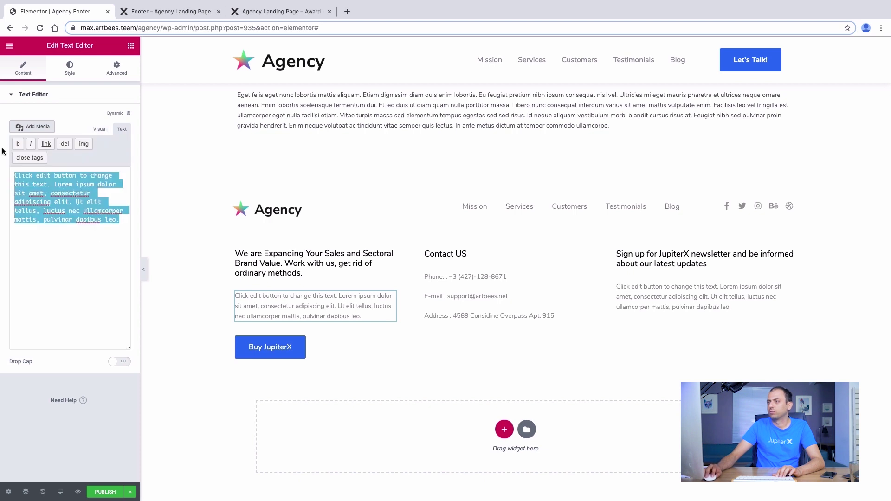
{"action": "key", "text": "super+v"}
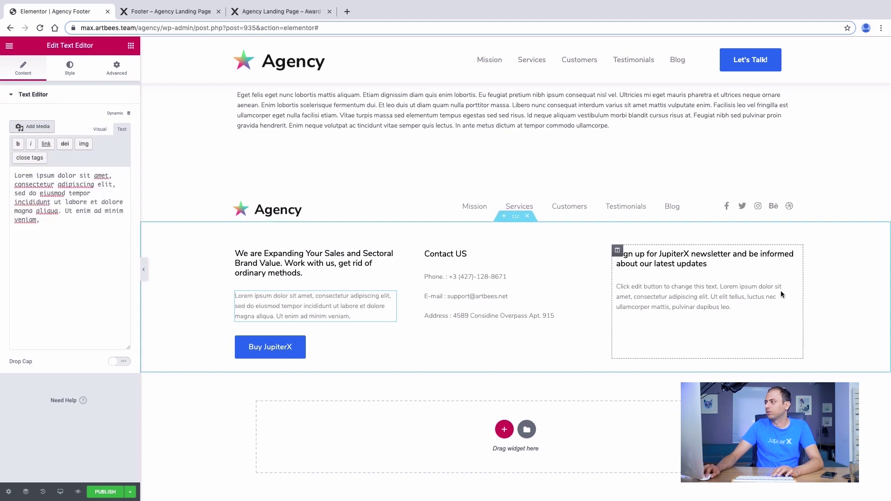
Replace the third column's placeholder text with the same copied "Lorem ipsum dolor sit amet" paragraph
{"action": "left_click", "coordinate": [738, 303]}
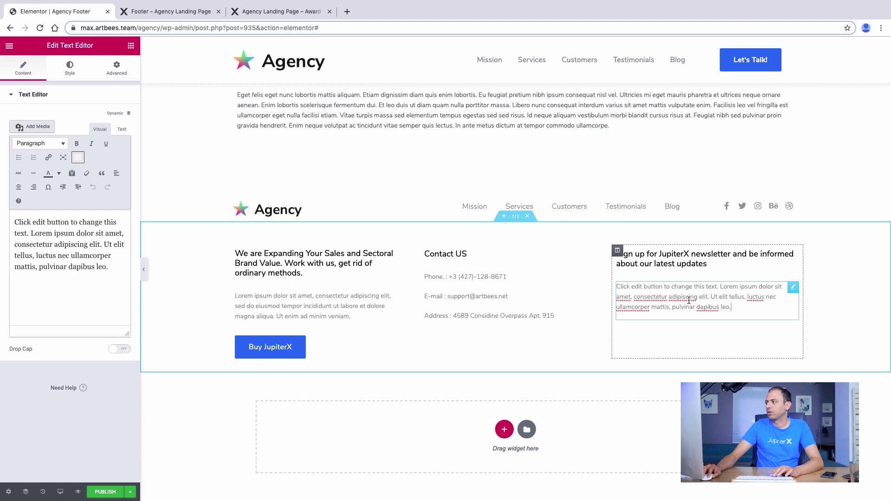
{"action": "left_click", "coordinate": [120, 136]}
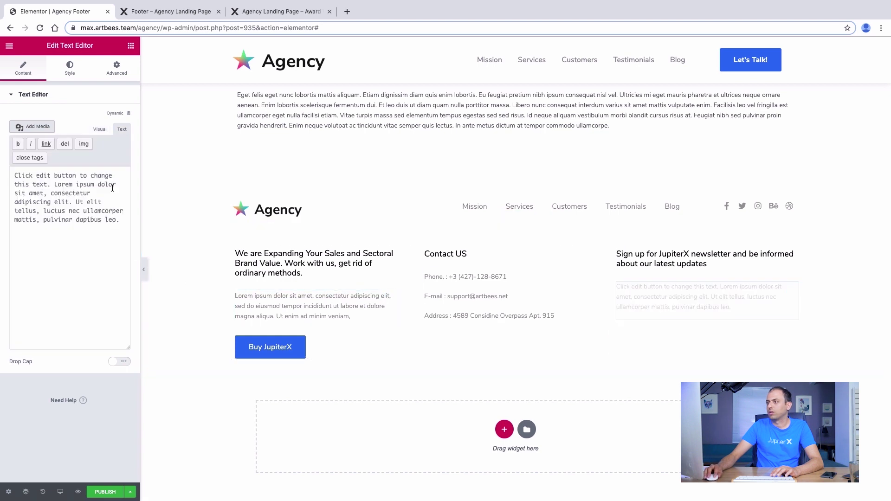
{"action": "left_click_drag", "start_coordinate": [121, 220], "coordinate": [17, 173]}
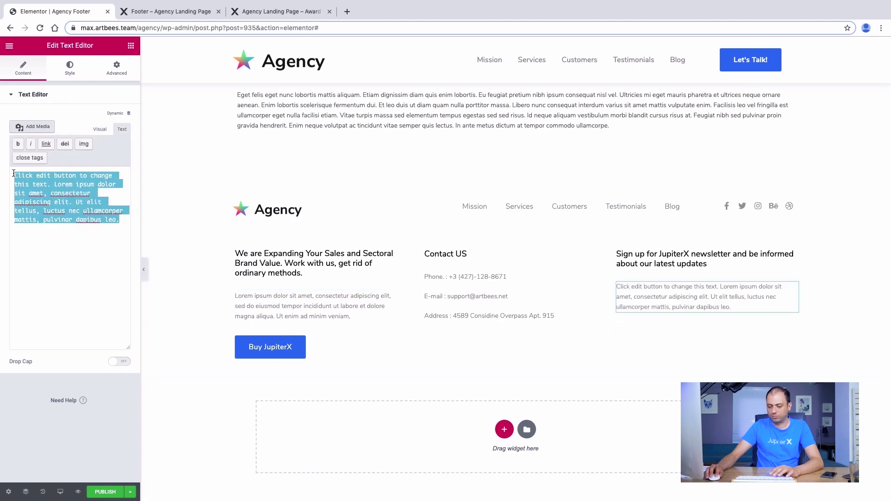
{"action": "key", "text": "super+v"}
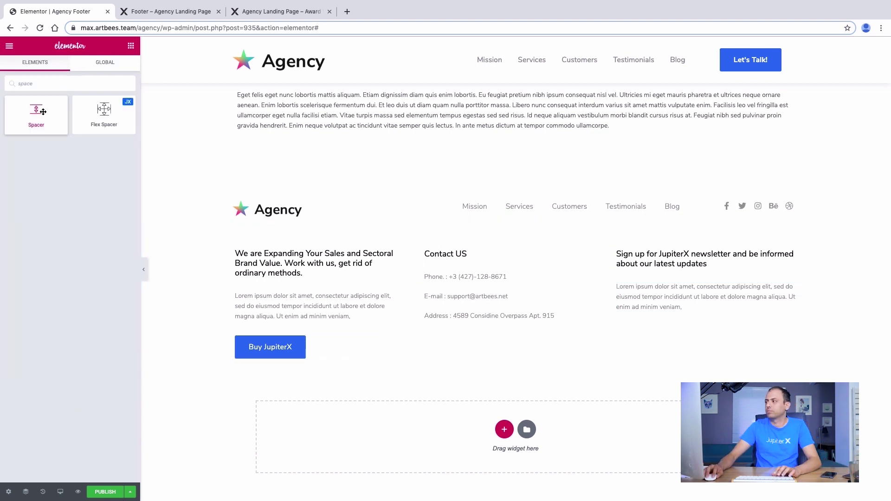
Add a Spacer below the third column's paragraph and a Form widget beneath that spacer
{"action": "left_click_drag", "start_coordinate": [37, 116], "coordinate": [668, 314]}
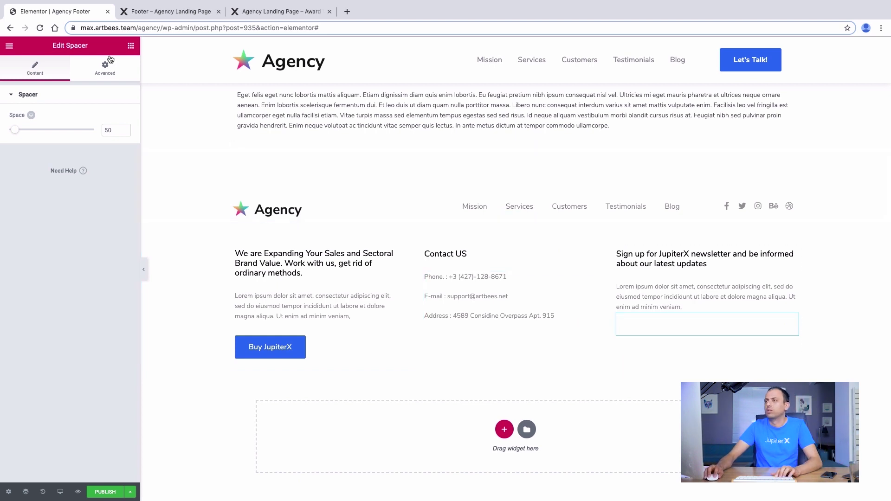
{"action": "left_click", "coordinate": [131, 47]}
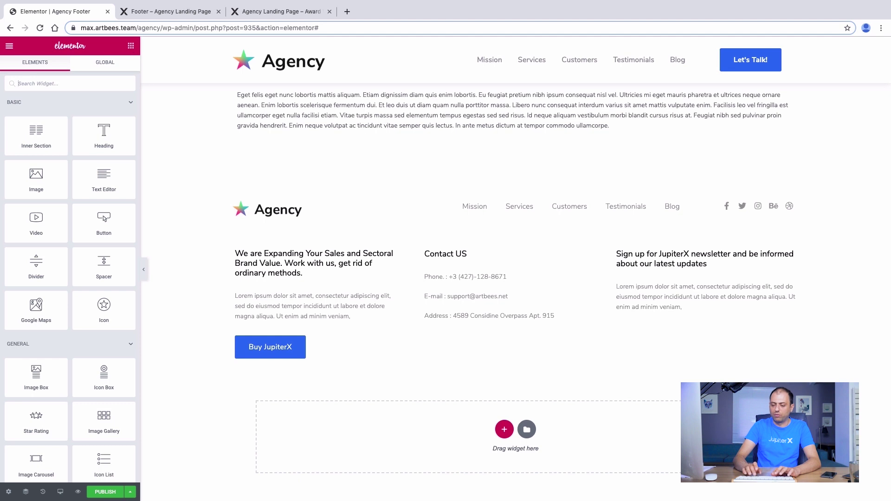
{"action": "type", "text": "form"}
{"action": "left_click_drag", "start_coordinate": [41, 110], "coordinate": [669, 356]}
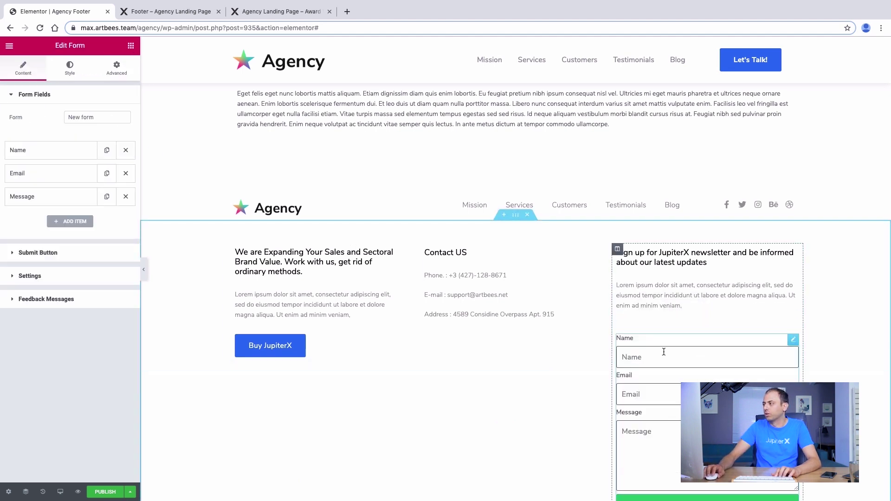
Delete the form's Name and Message fields, and give the Email field an empty label and a 75% column width
{"action": "left_click", "coordinate": [126, 151]}
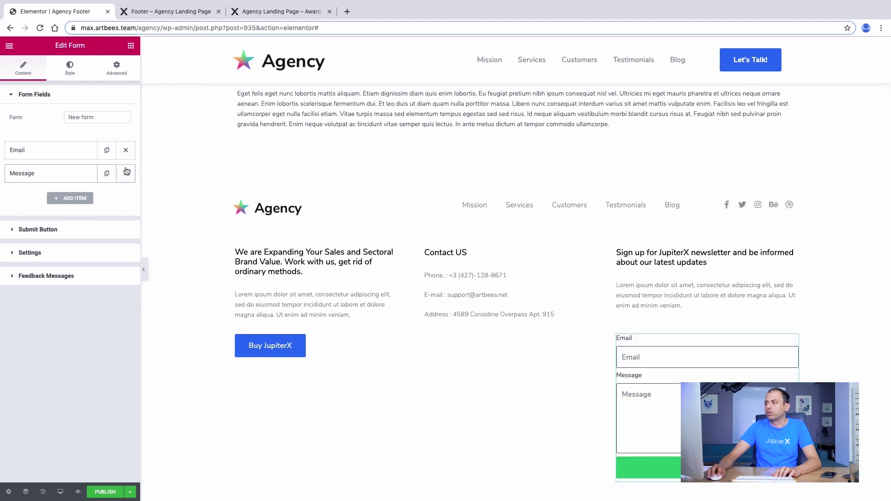
{"action": "left_click", "coordinate": [126, 172]}
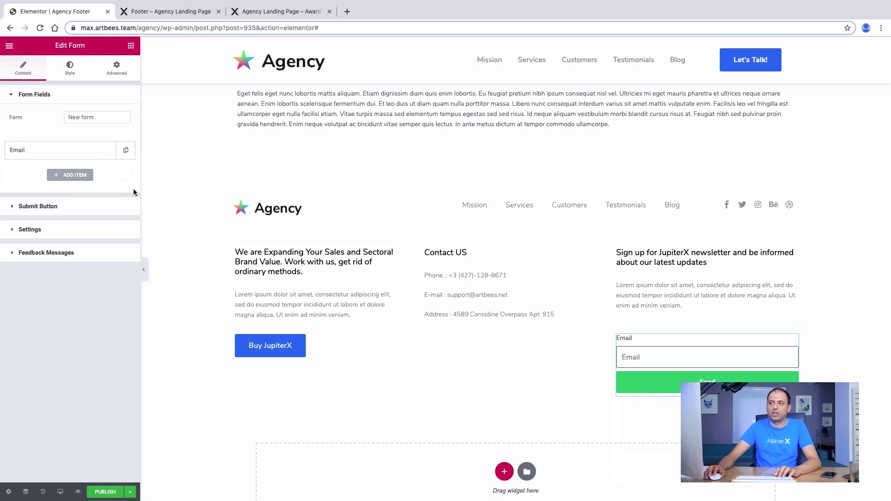
{"action": "left_click", "coordinate": [49, 148]}
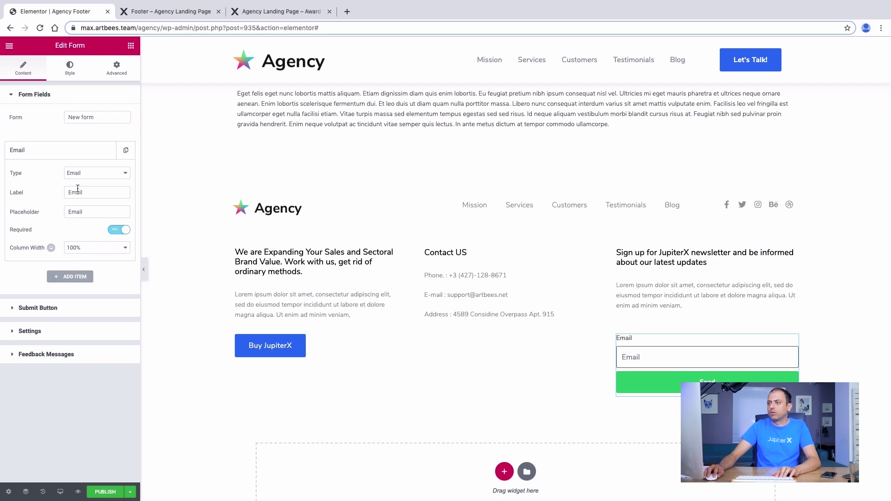
{"action": "key", "text": "BackSpace"}
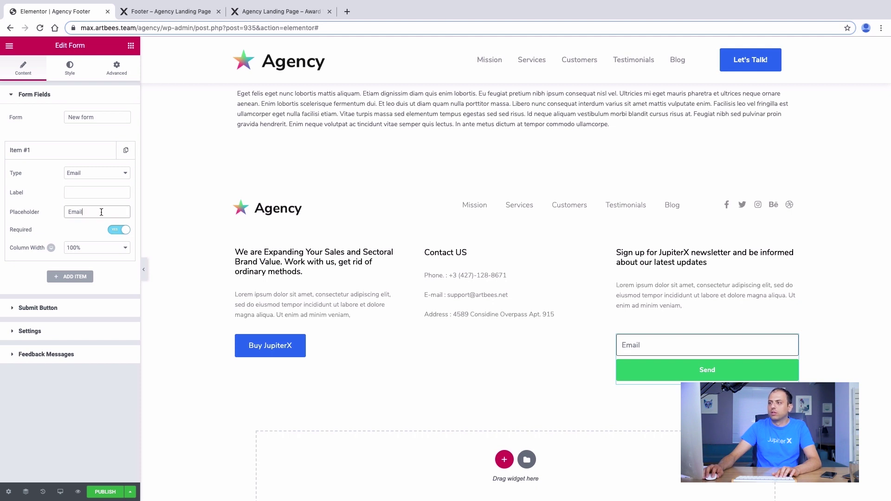
{"action": "left_click", "coordinate": [83, 247]}
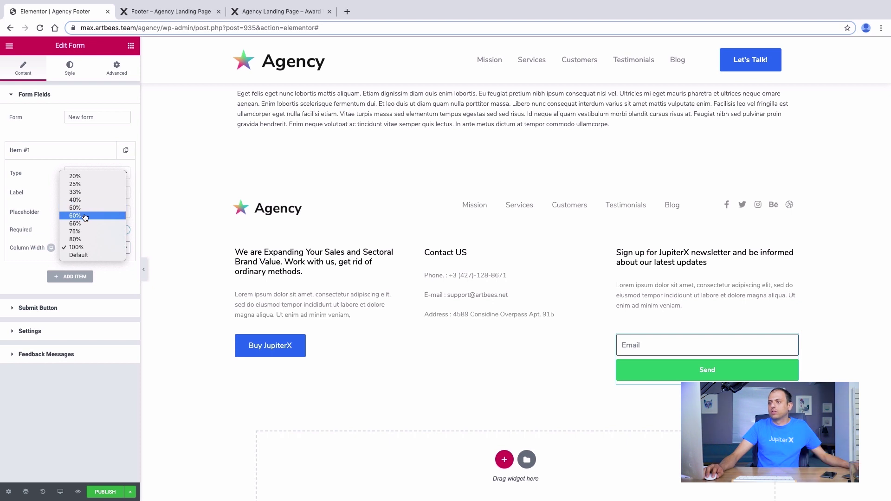
{"action": "left_click", "coordinate": [76, 231]}
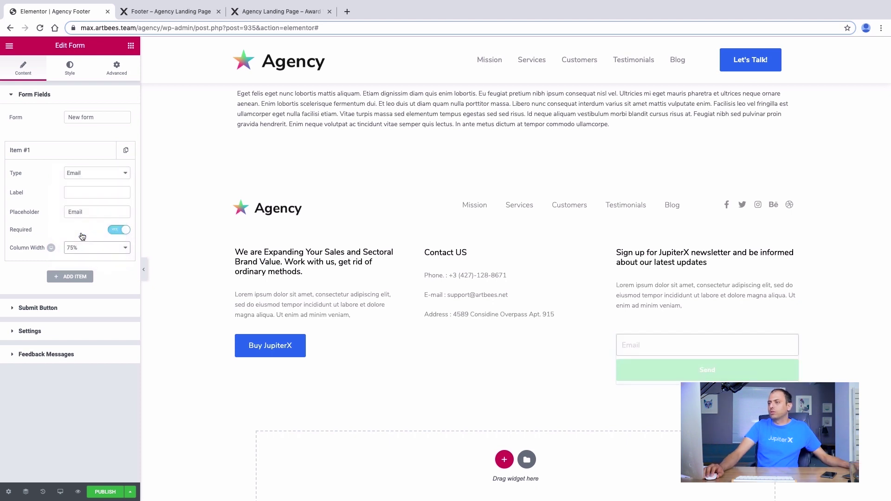
Set the submit button's column width to 25% so it sits beside the email field
{"action": "left_click", "coordinate": [58, 309]}
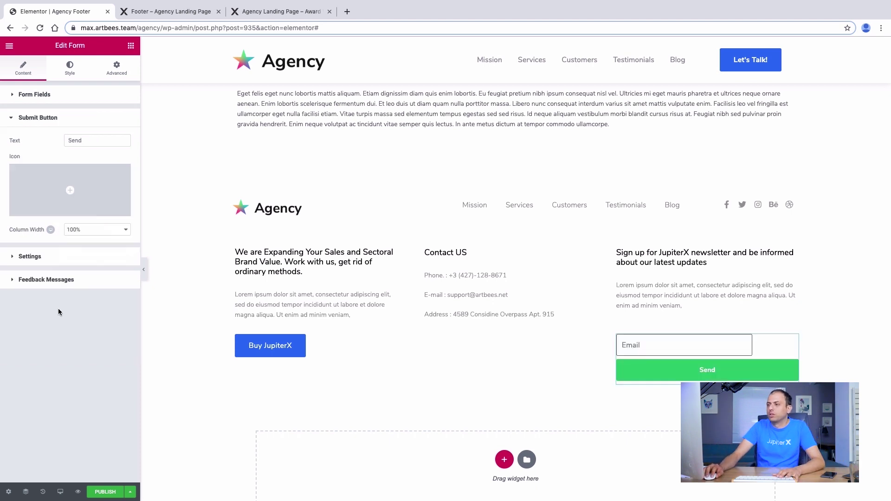
{"action": "left_click", "coordinate": [80, 233]}
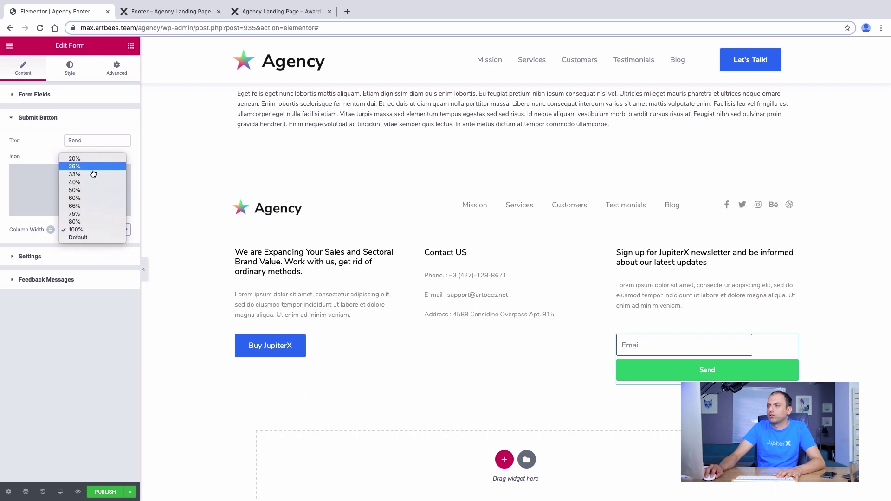
{"action": "left_click", "coordinate": [80, 213]}
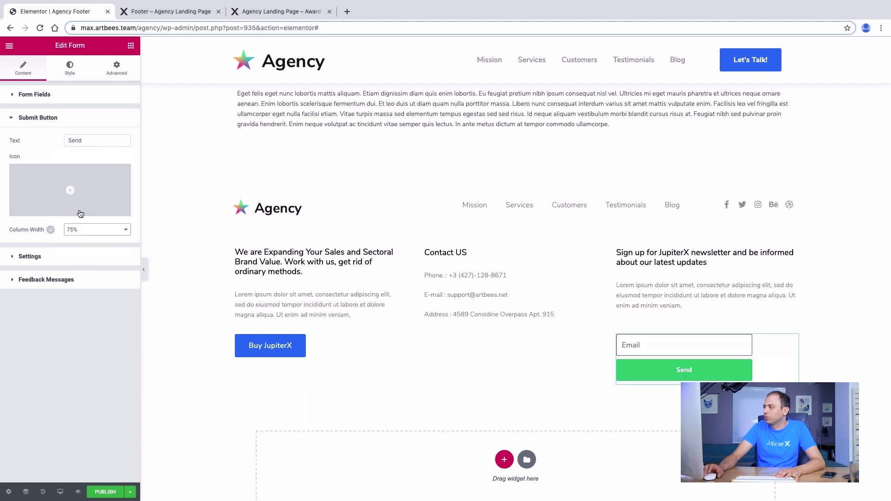
{"action": "left_click", "coordinate": [88, 230]}
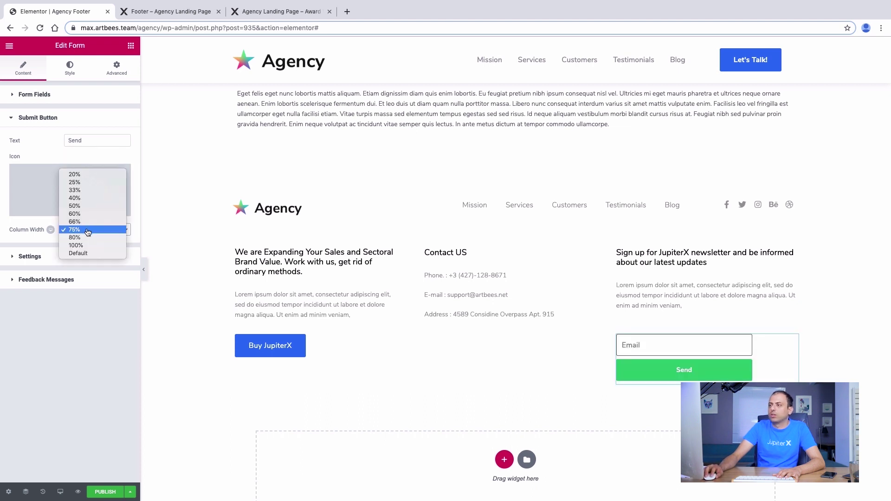
{"action": "left_click", "coordinate": [86, 183]}
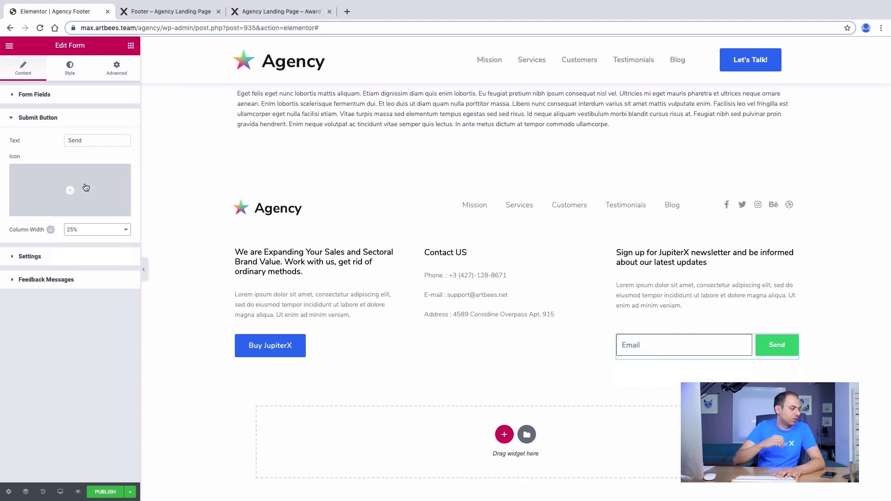
Give the form field a Solid border type with a width of 0 on all sides
{"action": "left_click", "coordinate": [70, 67]}
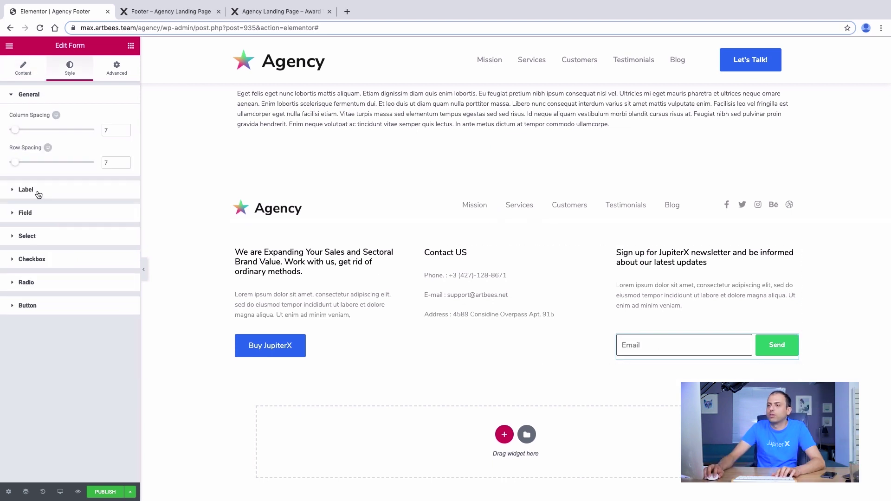
{"action": "left_click", "coordinate": [26, 213]}
{"action": "left_click", "coordinate": [93, 200]}
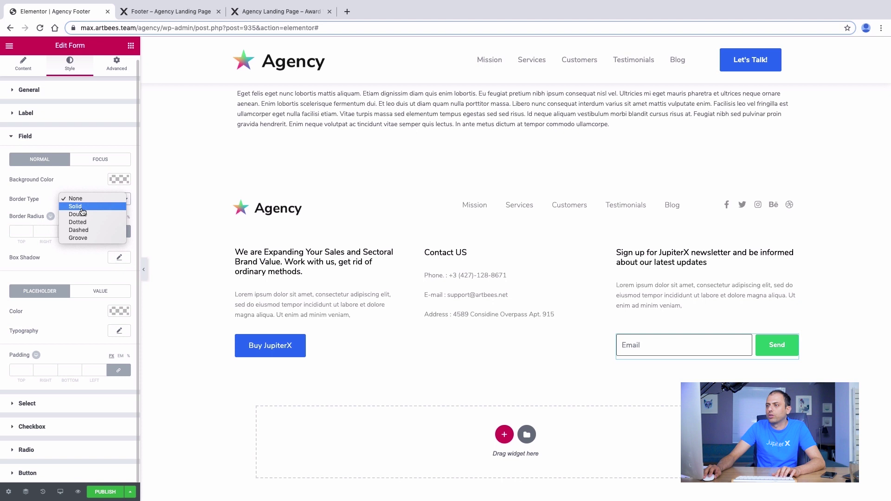
{"action": "left_click", "coordinate": [74, 215]}
{"action": "double_click", "coordinate": [22, 232]}
{"action": "type", "text": "0"}
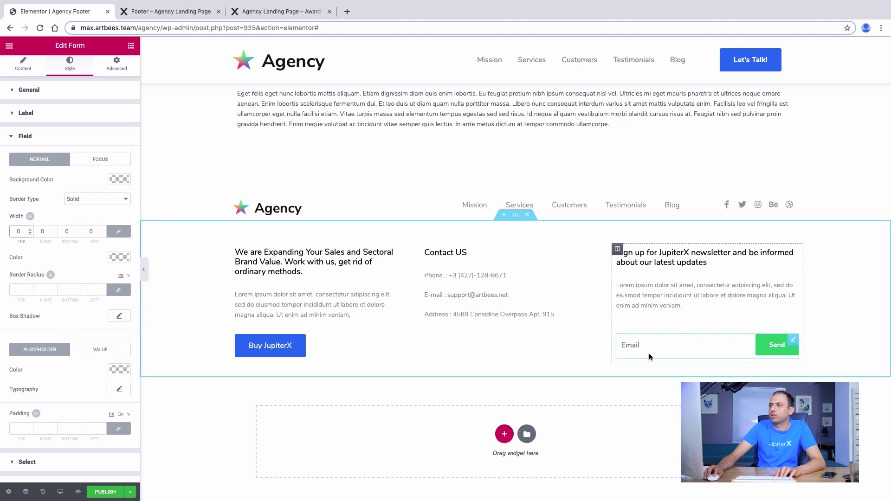
Change the email field's placeholder to "Enter your e-mail address"
{"action": "left_click", "coordinate": [24, 68]}
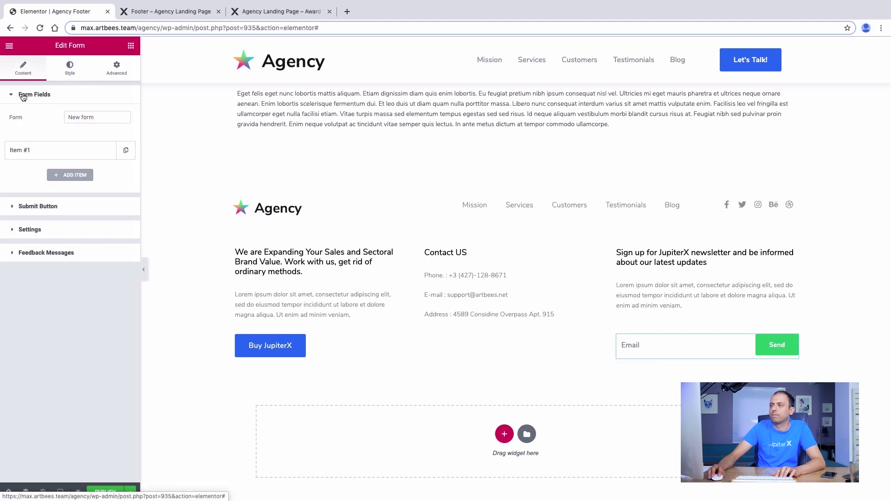
{"action": "left_click", "coordinate": [21, 156]}
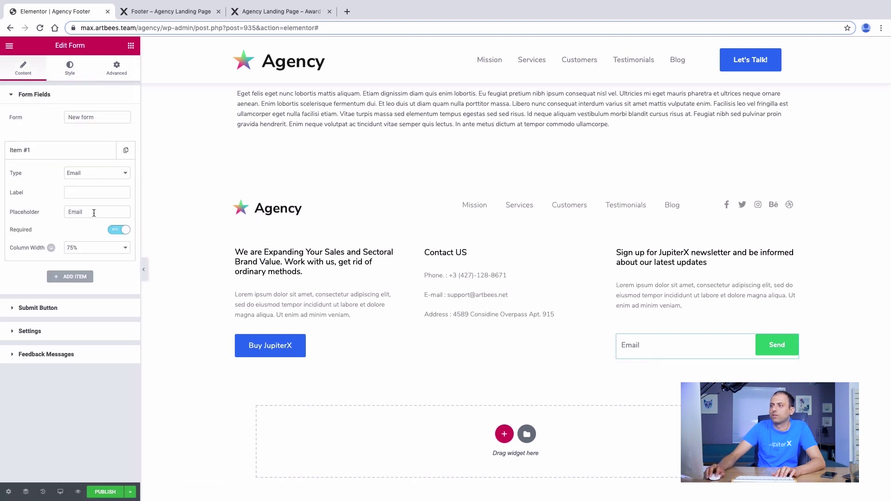
{"action": "type", "text": "En"}
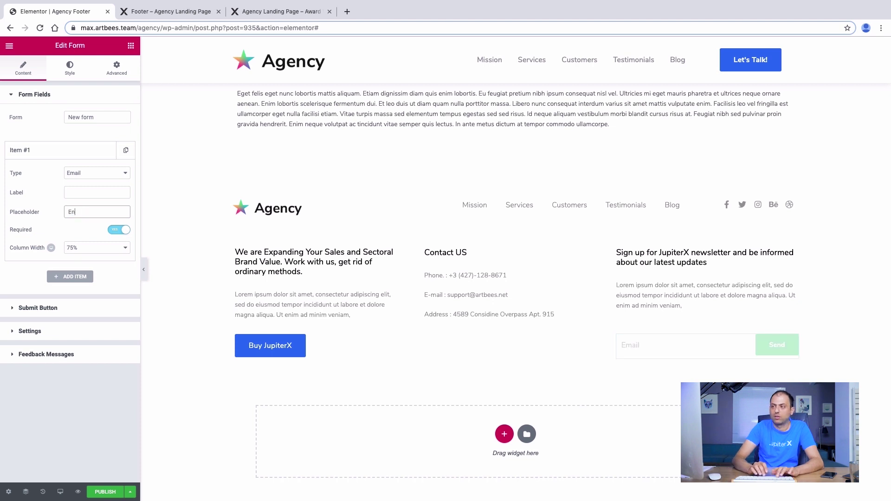
{"action": "type", "text": "ter an E"}
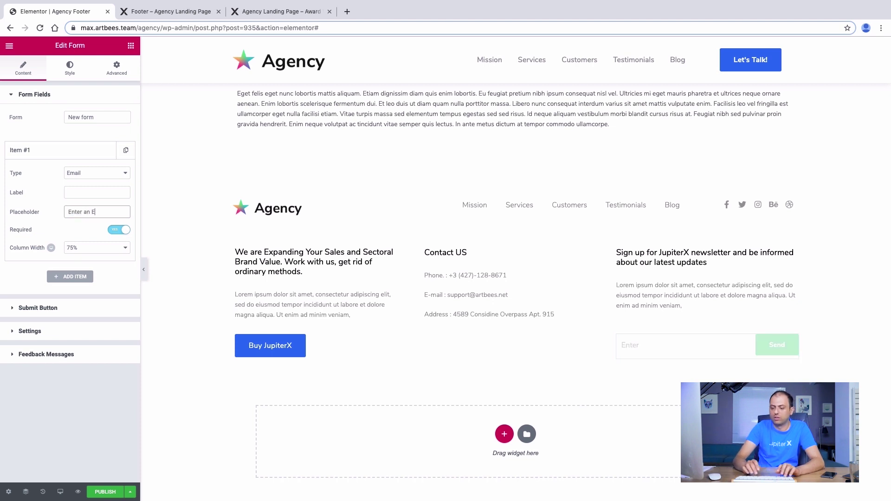
{"action": "type", "text": "-mail adress"}
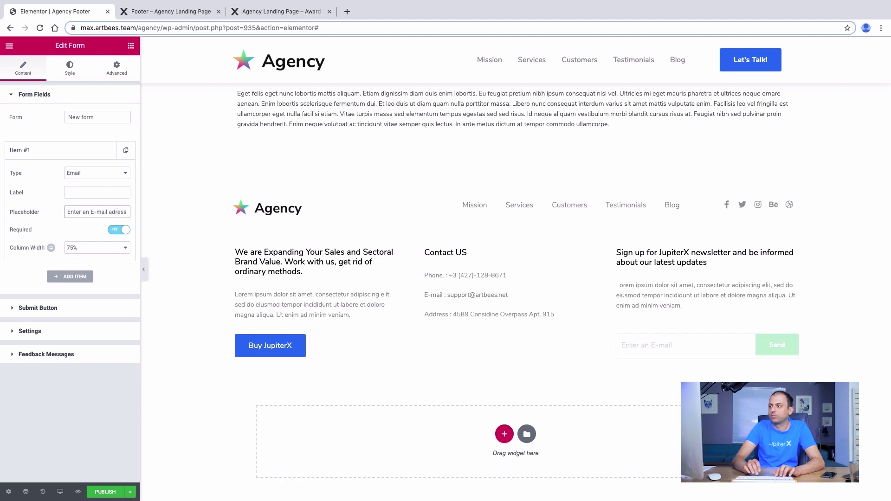
{"action": "left_click", "coordinate": [93, 212]}
{"action": "key", "text": "BackSpace"}
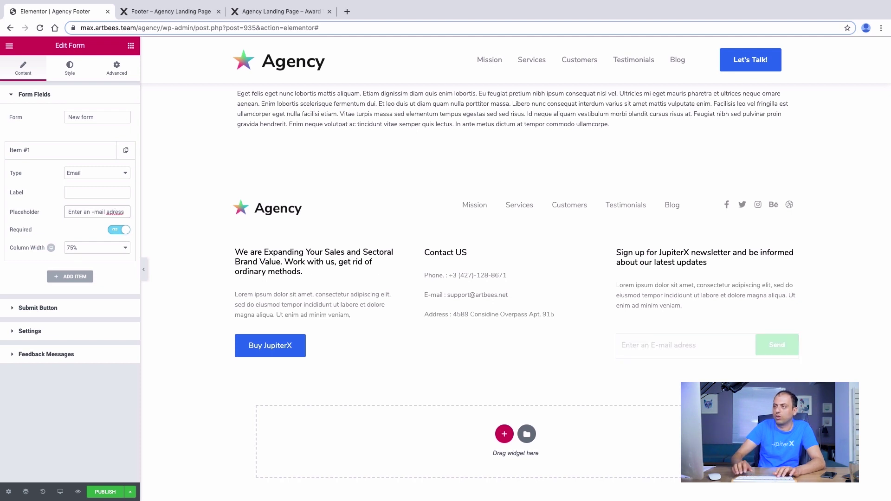
{"action": "type", "text": "e"}
{"action": "key", "text": "BackSpace"}
{"action": "key", "text": "BackSpace"}
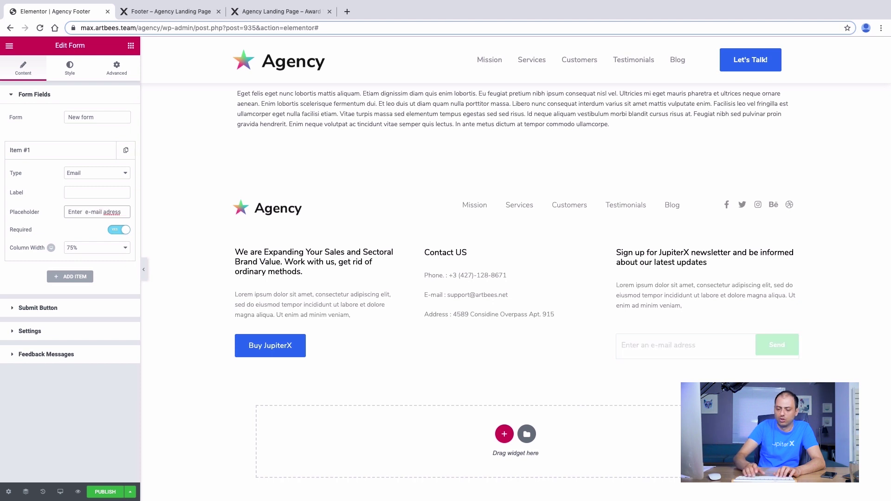
{"action": "type", "text": "your"}
{"action": "left_click", "coordinate": [119, 212]}
{"action": "type", "text": "d"}
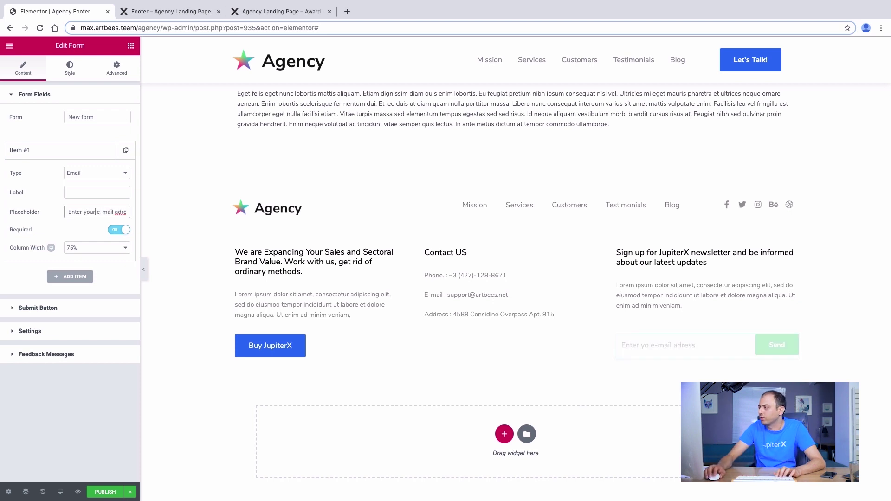
{"action": "key", "text": "Return"}
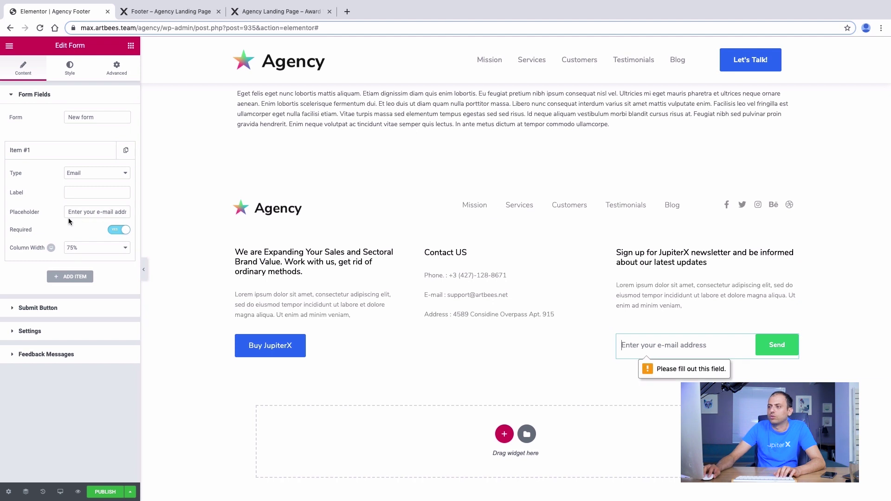
Add the long right arrow icon to the newsletter form's submit button and remove the button's "Send" text
{"action": "left_click", "coordinate": [44, 314]}
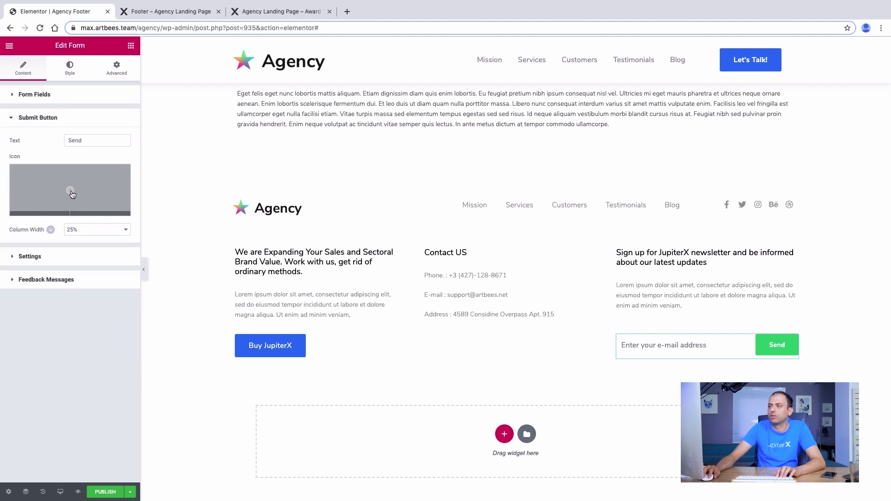
{"action": "double_click", "coordinate": [78, 141]}
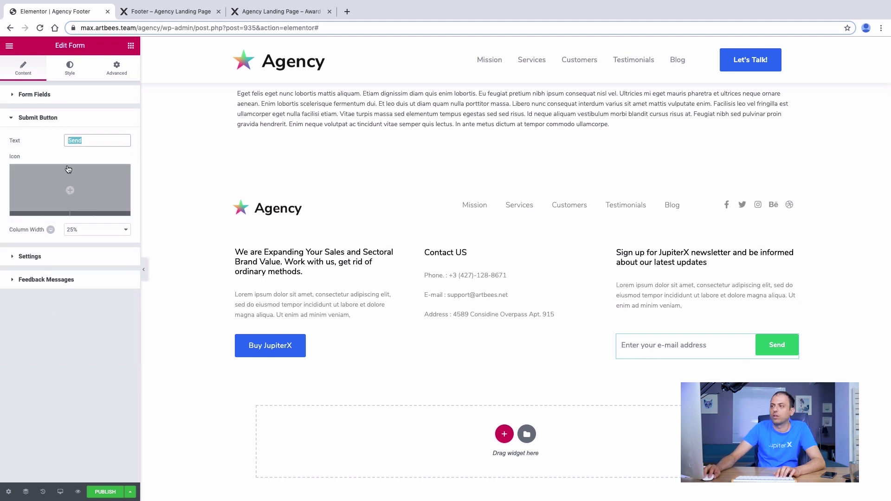
{"action": "left_click", "coordinate": [68, 191]}
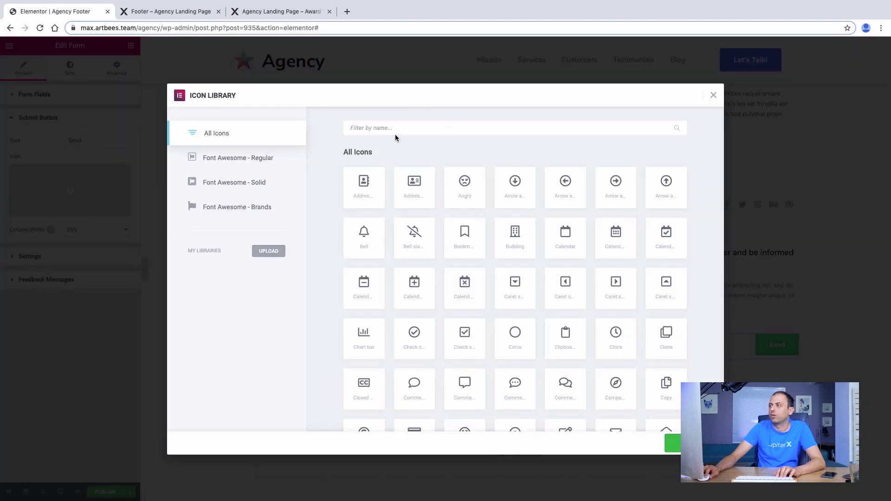
{"action": "type", "text": "ar"}
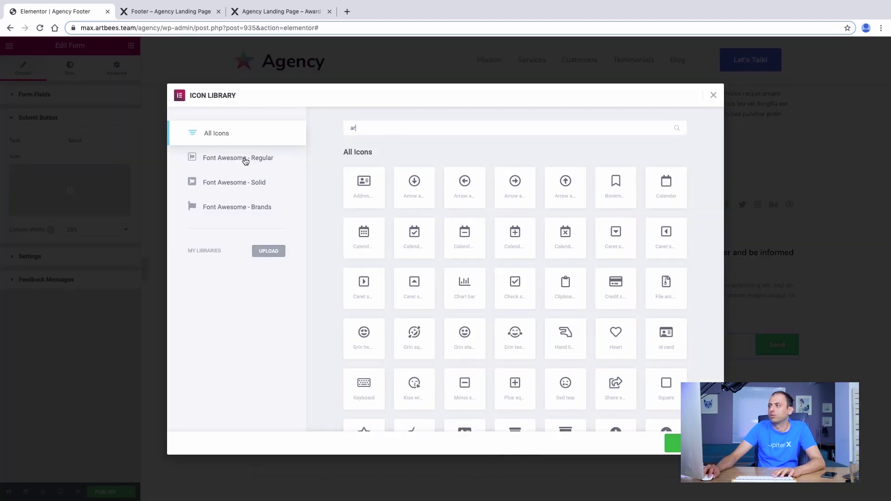
{"action": "type", "text": "r"}
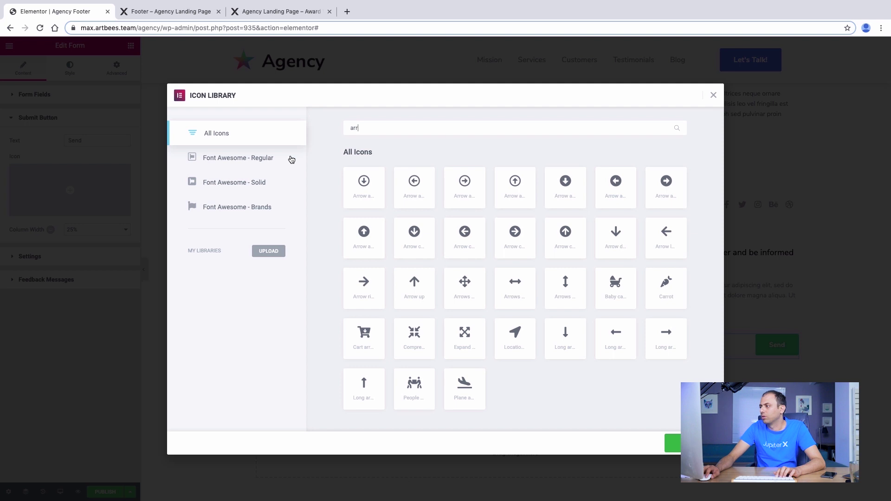
{"action": "left_click", "coordinate": [656, 342]}
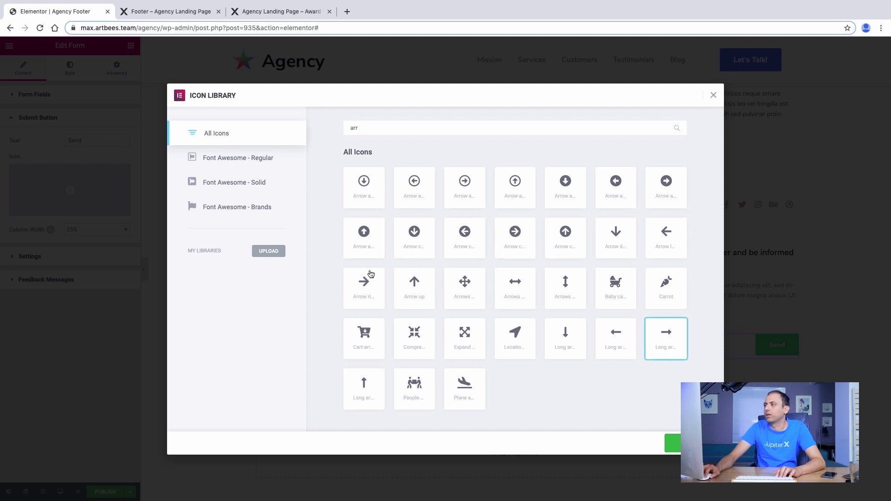
{"action": "left_click", "coordinate": [672, 443]}
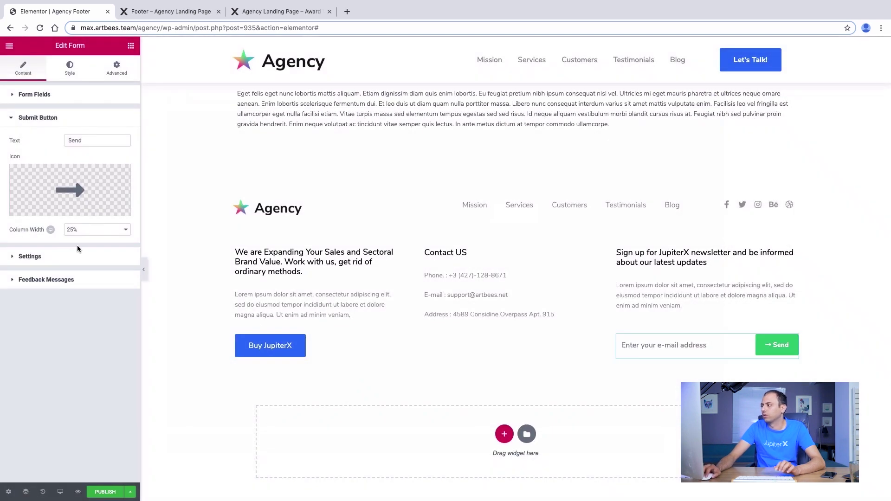
{"action": "double_click", "coordinate": [75, 141]}
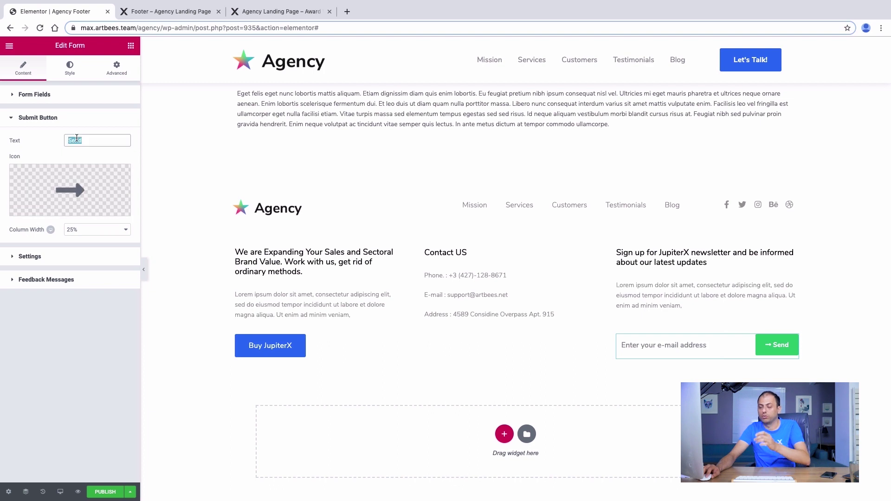
{"action": "key", "text": "BackSpace"}
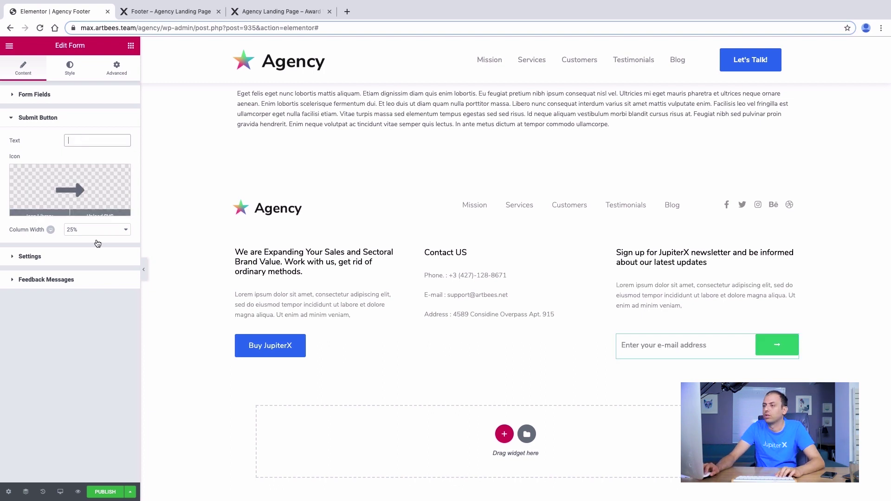
Set the newsletter form's submit button to a width of 45 and a height of 45
{"action": "left_click", "coordinate": [69, 69]}
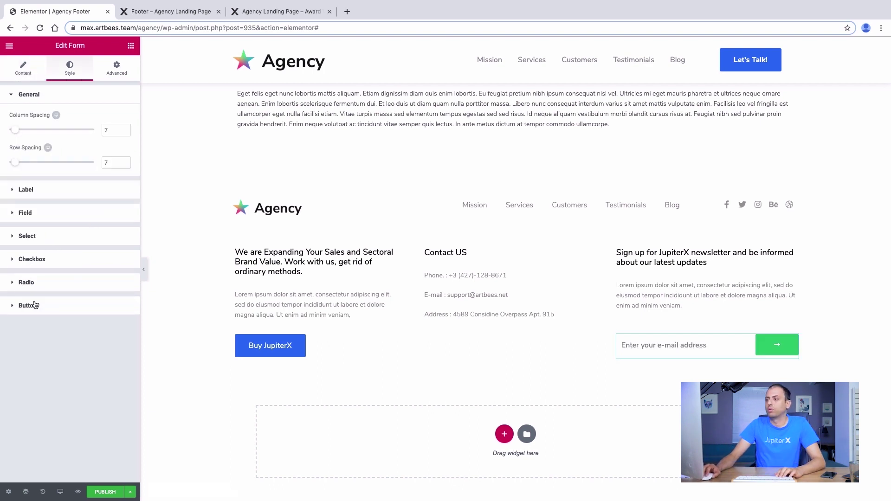
{"action": "left_click", "coordinate": [26, 305]}
{"action": "scroll", "coordinate": [67, 258], "scroll_direction": "down", "scroll_amount": 3}
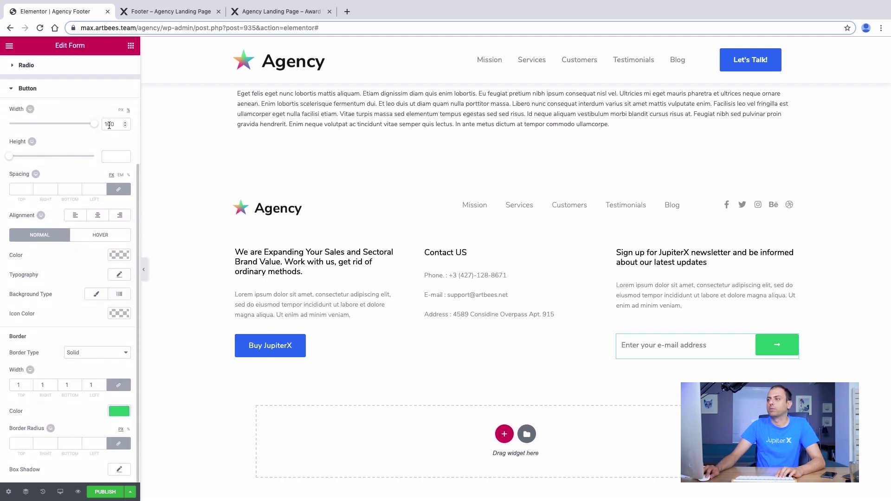
{"action": "type", "text": "45"}
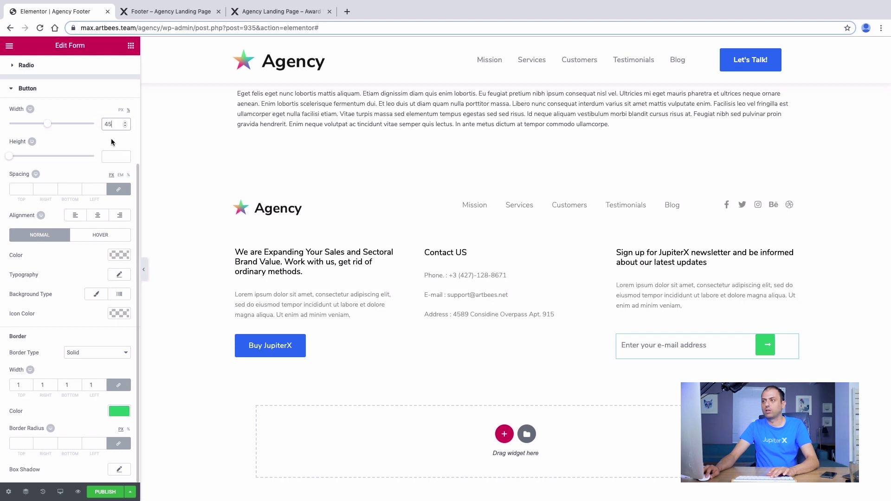
{"action": "type", "text": "45"}
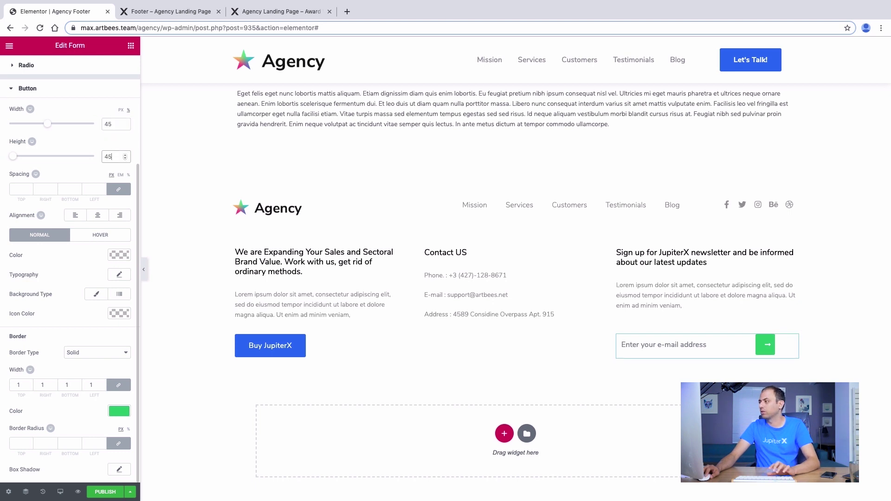
Make the submit button round with a border radius of 100 and a border width of 0 on all sides
{"action": "scroll", "coordinate": [103, 223], "scroll_direction": "up", "scroll_amount": 1}
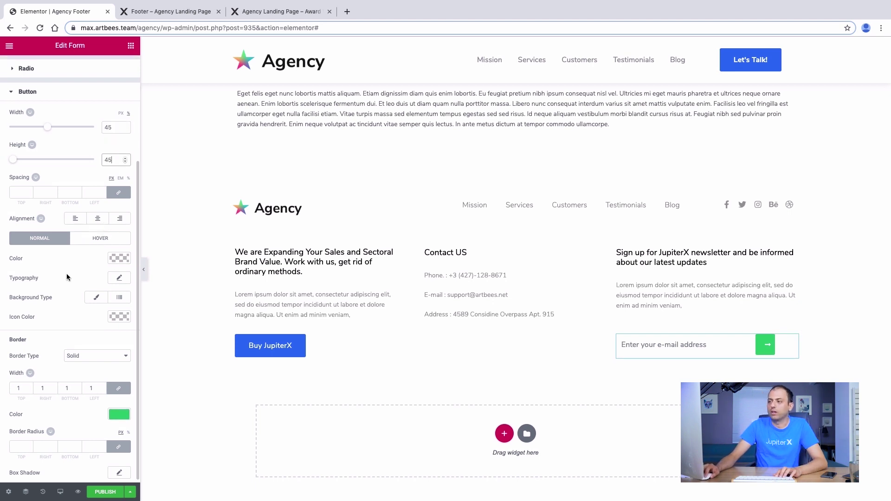
{"action": "scroll", "coordinate": [65, 339], "scroll_direction": "down", "scroll_amount": 1}
{"action": "left_click", "coordinate": [21, 444]}
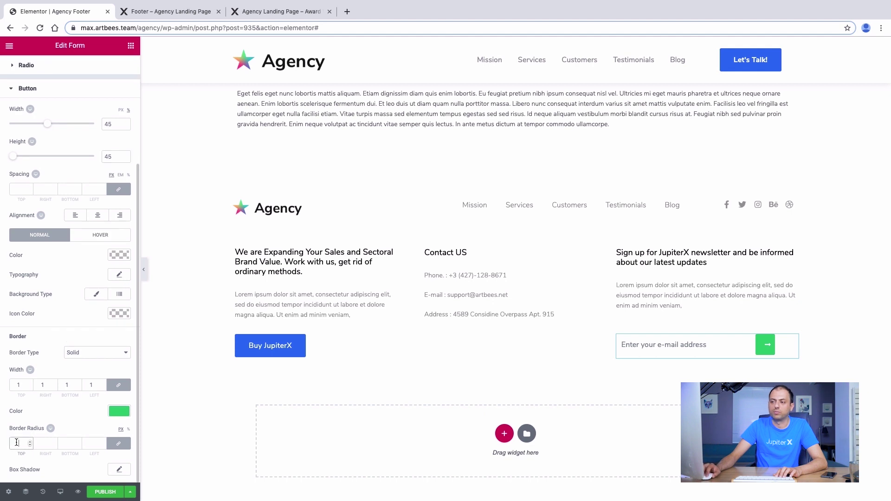
{"action": "type", "text": "100"}
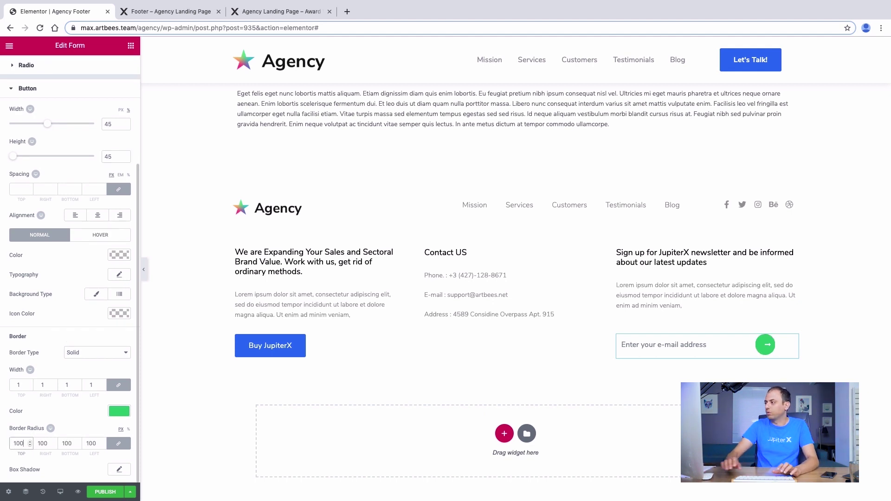
{"action": "double_click", "coordinate": [24, 384]}
{"action": "type", "text": "0"}
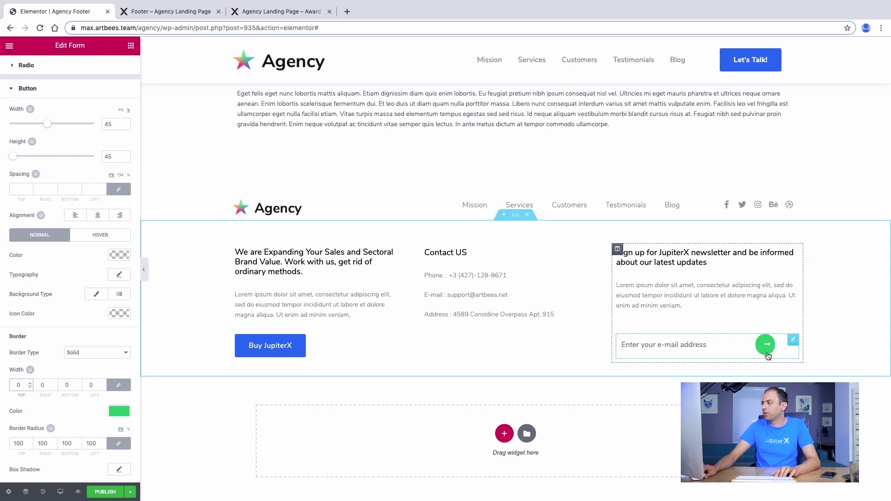
Set the submit button's typography size to 11 px and switch its width unit to pixels
{"action": "left_click", "coordinate": [119, 274]}
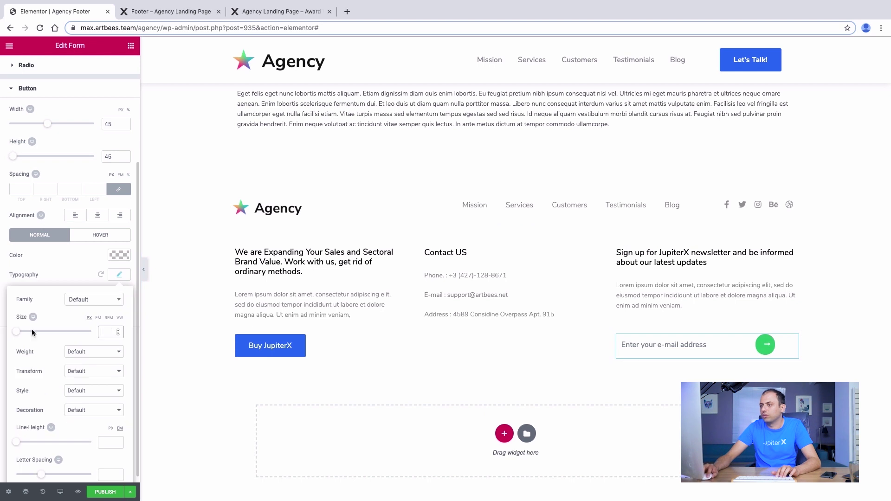
{"action": "left_click", "coordinate": [119, 331]}
{"action": "left_click", "coordinate": [119, 330]}
{"action": "left_click", "coordinate": [119, 330]}
{"action": "left_click", "coordinate": [118, 330]}
{"action": "left_click", "coordinate": [119, 330]}
{"action": "left_click", "coordinate": [119, 330]}
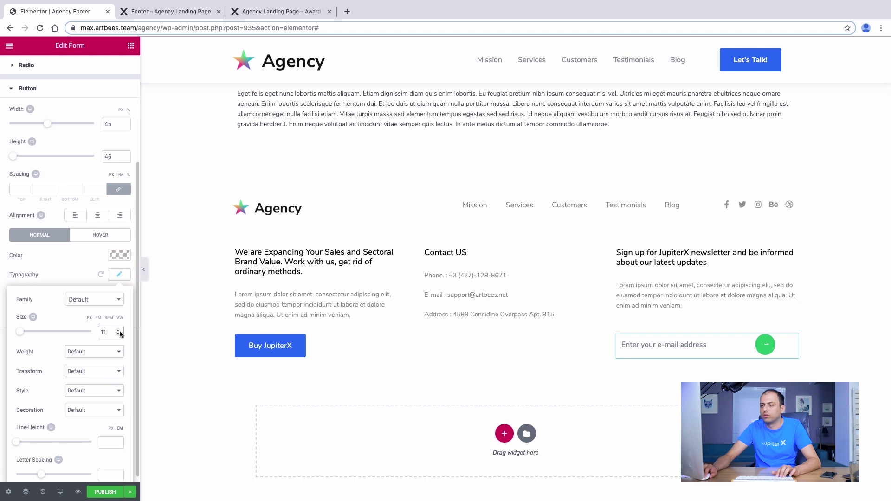
{"action": "left_click", "coordinate": [107, 281]}
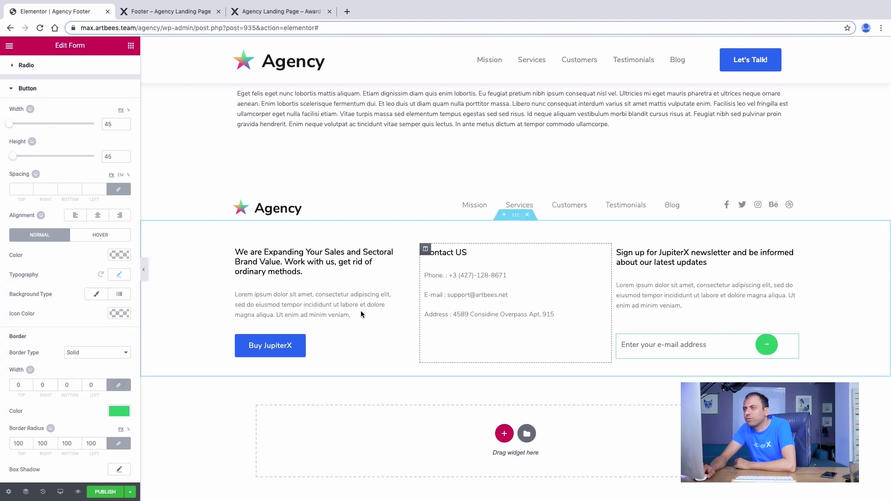
Set the submit button's spacing to 0 on all sides and its normal icon color to white (#ffffff)
{"action": "scroll", "coordinate": [69, 279], "scroll_direction": "up", "scroll_amount": 1}
{"action": "left_click", "coordinate": [96, 321]}
{"action": "left_click", "coordinate": [113, 364]}
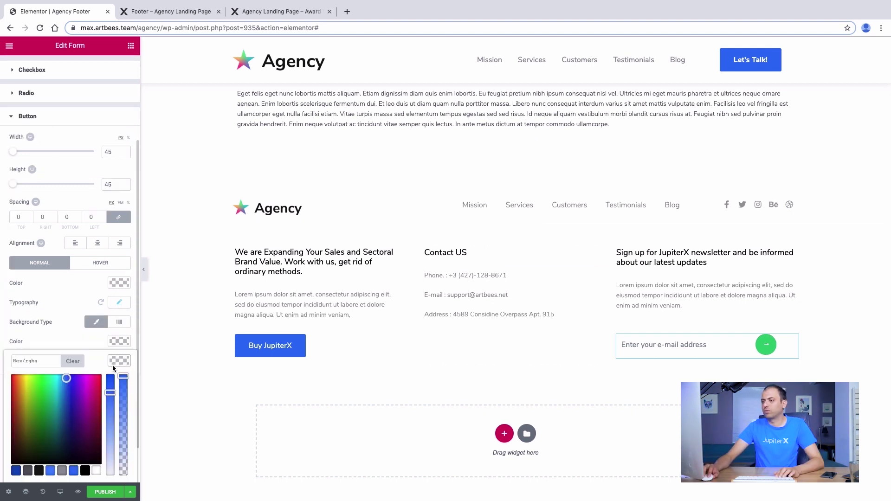
{"action": "left_click", "coordinate": [96, 470]}
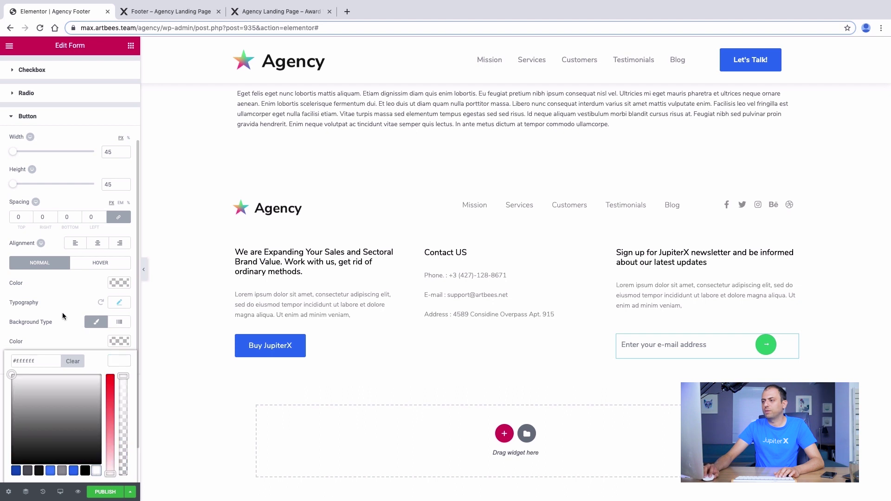
Give the submit button's normal state a Classic background in the same blue as the Buy JupiterX button
{"action": "left_click", "coordinate": [93, 325]}
{"action": "left_click", "coordinate": [101, 325]}
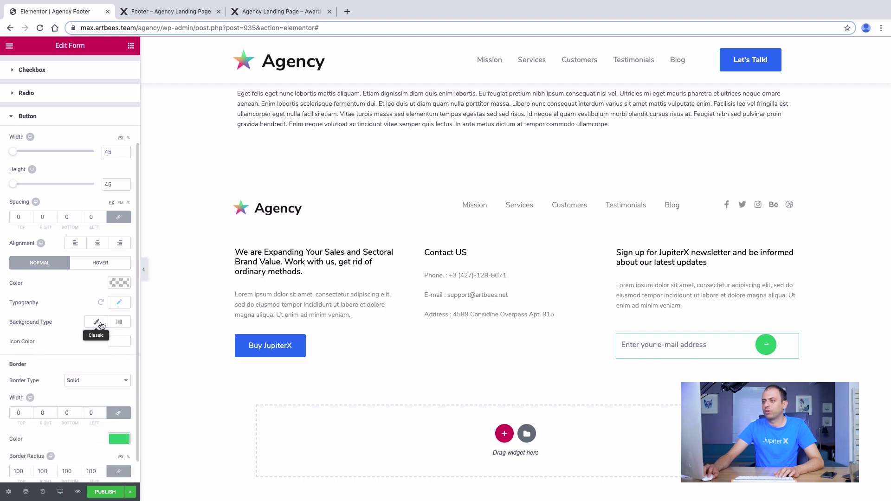
{"action": "left_click", "coordinate": [102, 325]}
{"action": "left_click", "coordinate": [112, 343]}
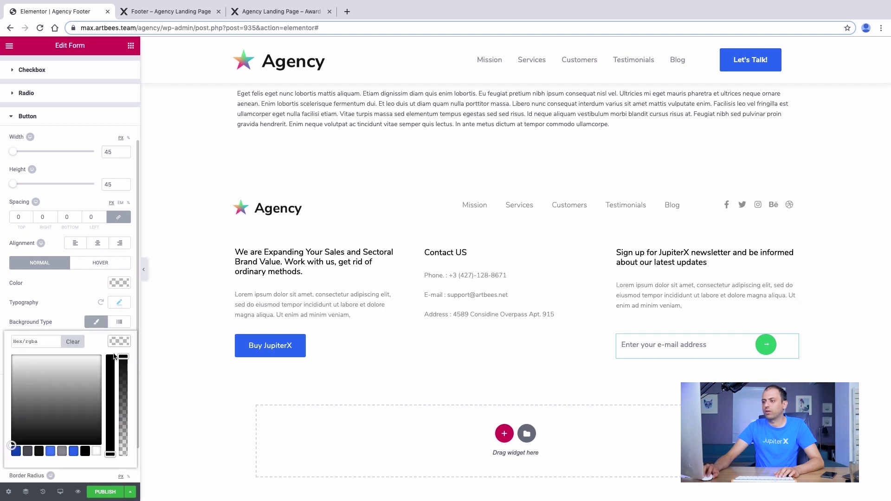
{"action": "left_click", "coordinate": [74, 451]}
{"action": "left_click", "coordinate": [73, 305]}
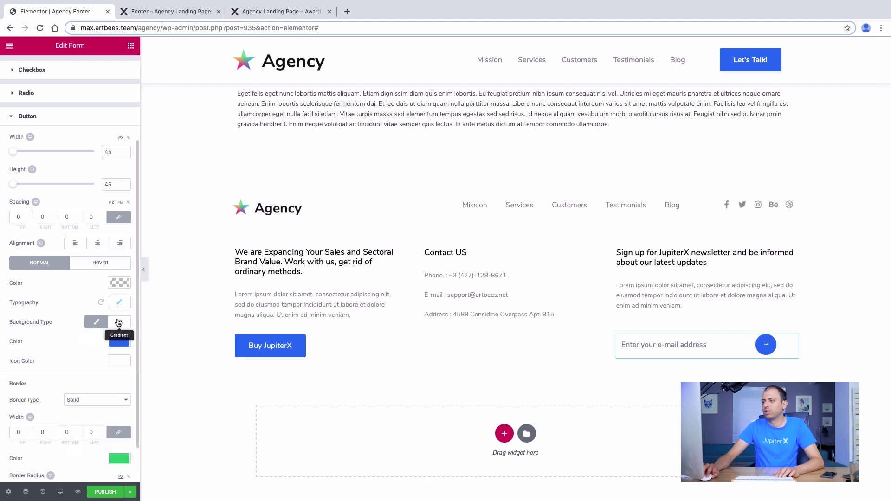
Give the submit button's hover state a lighter blue background and a white (#ffffff) icon color
{"action": "left_click", "coordinate": [90, 265]}
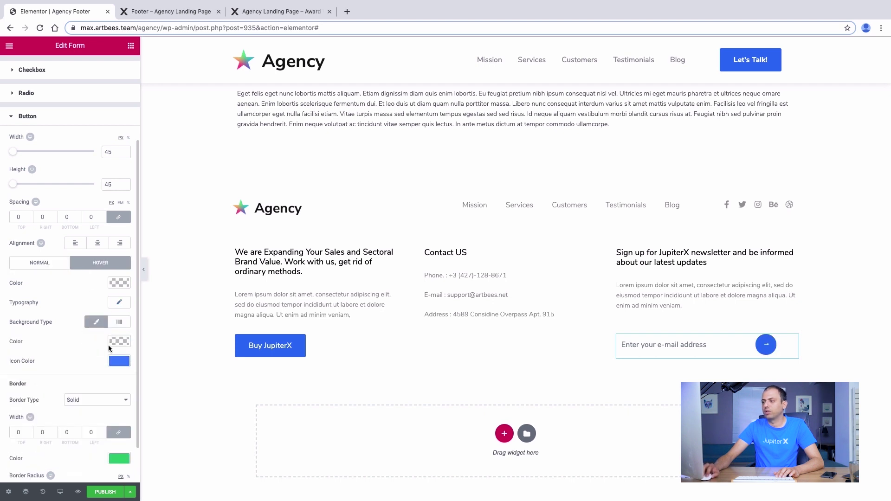
{"action": "left_click", "coordinate": [111, 343]}
{"action": "left_click", "coordinate": [50, 451]}
{"action": "left_click", "coordinate": [58, 307]}
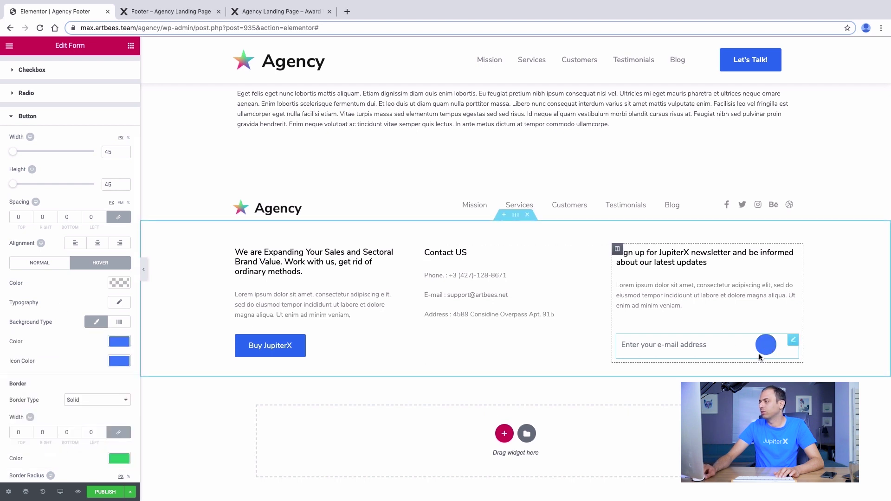
{"action": "left_click", "coordinate": [119, 362]}
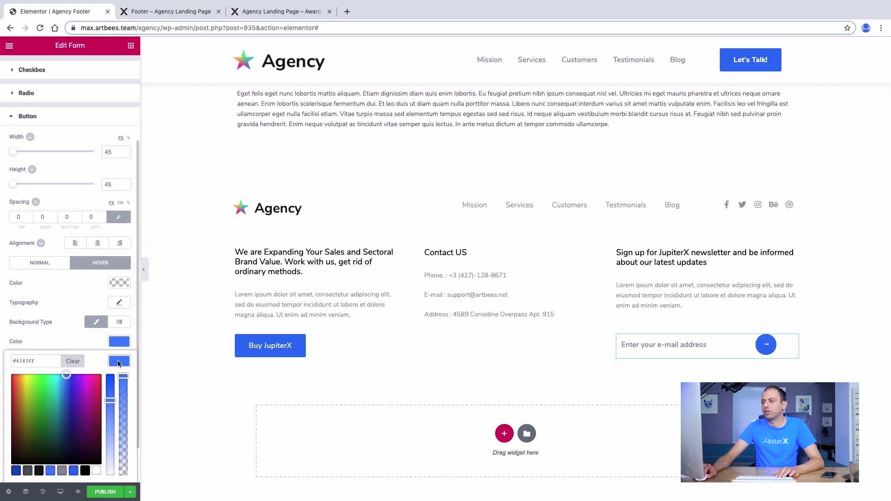
{"action": "left_click", "coordinate": [73, 362]}
{"action": "left_click", "coordinate": [96, 470]}
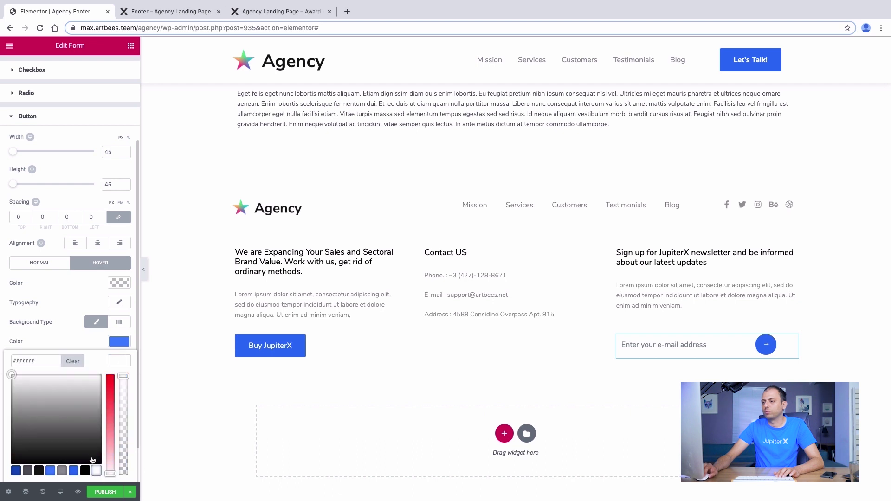
{"action": "left_click", "coordinate": [63, 322]}
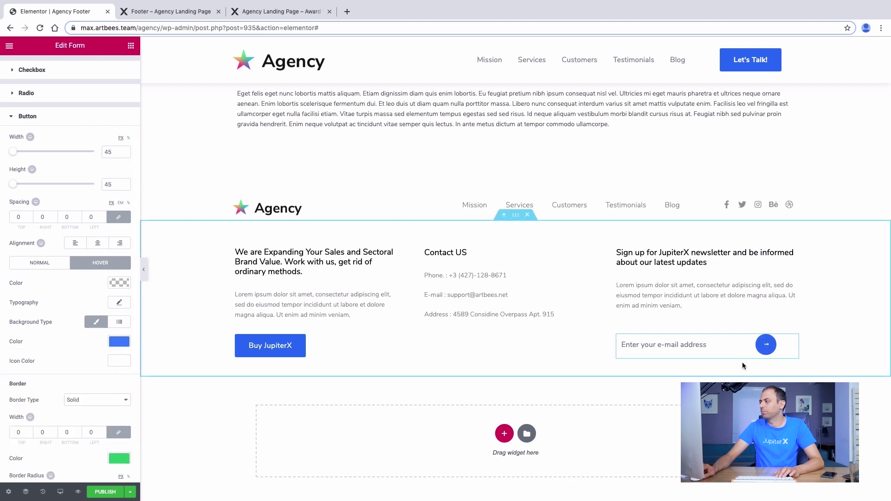
Unlink the form widget's padding and set it to 10 top, 0 right, 3 bottom and 10 left
{"action": "left_click", "coordinate": [160, 12]}
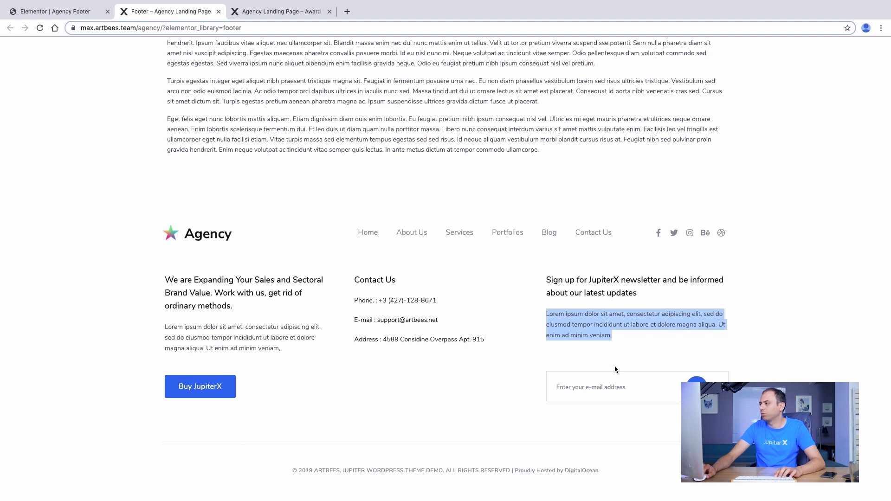
{"action": "key", "text": "ctrl+shift+Tab"}
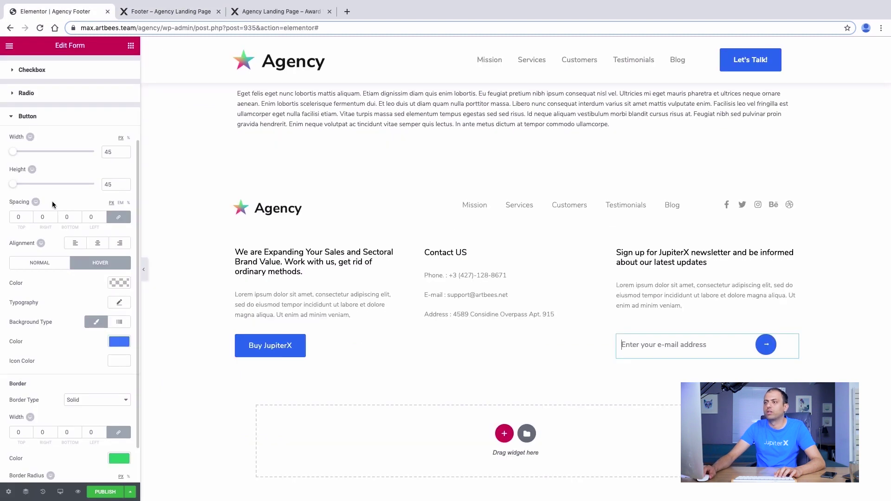
{"action": "scroll", "coordinate": [49, 200], "scroll_direction": "up", "scroll_amount": 3}
{"action": "left_click", "coordinate": [24, 236]}
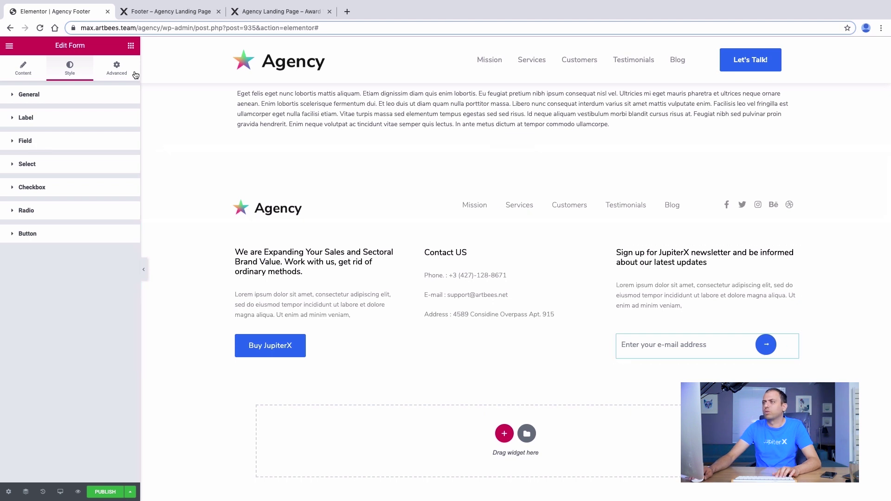
{"action": "left_click", "coordinate": [123, 74]}
{"action": "left_click", "coordinate": [123, 168]}
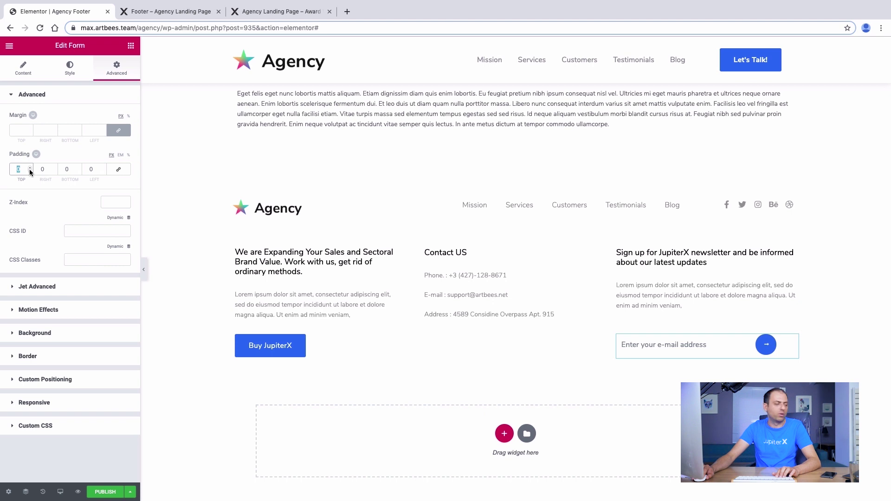
{"action": "type", "text": "10"}
{"action": "left_click", "coordinate": [81, 170]}
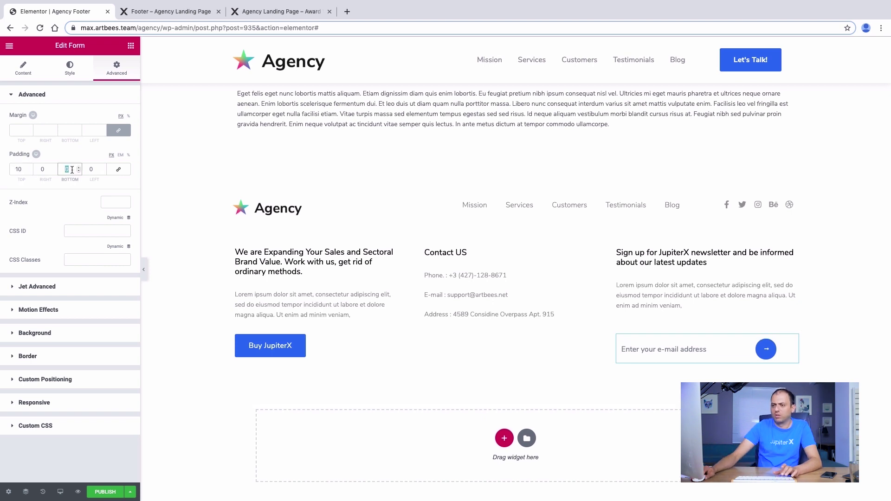
{"action": "type", "text": "3"}
{"action": "left_click", "coordinate": [88, 170]}
{"action": "type", "text": "10"}
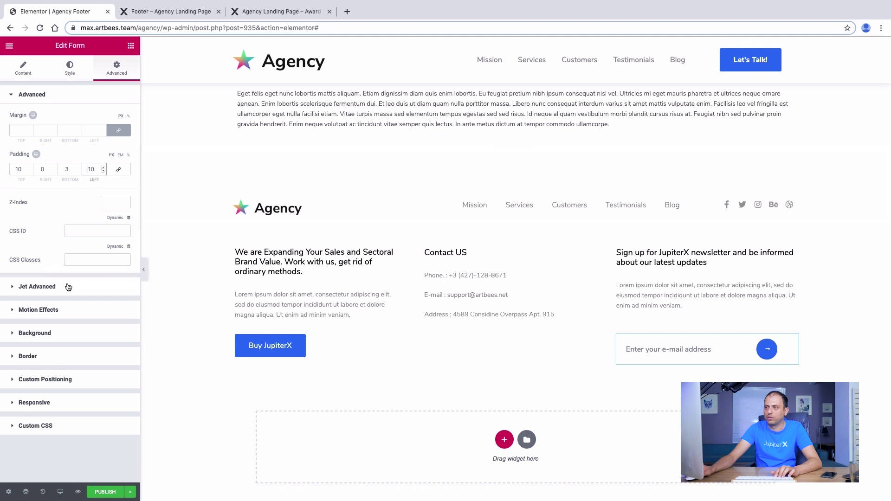
Add a Solid border around the form widget, 1 wide on all sides, in light grey
{"action": "left_click", "coordinate": [33, 351]}
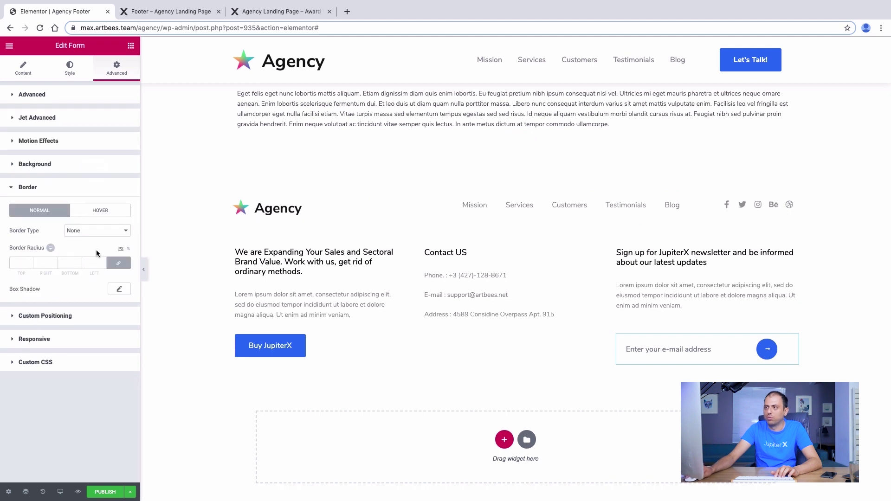
{"action": "left_click", "coordinate": [97, 232]}
{"action": "left_click", "coordinate": [94, 238]}
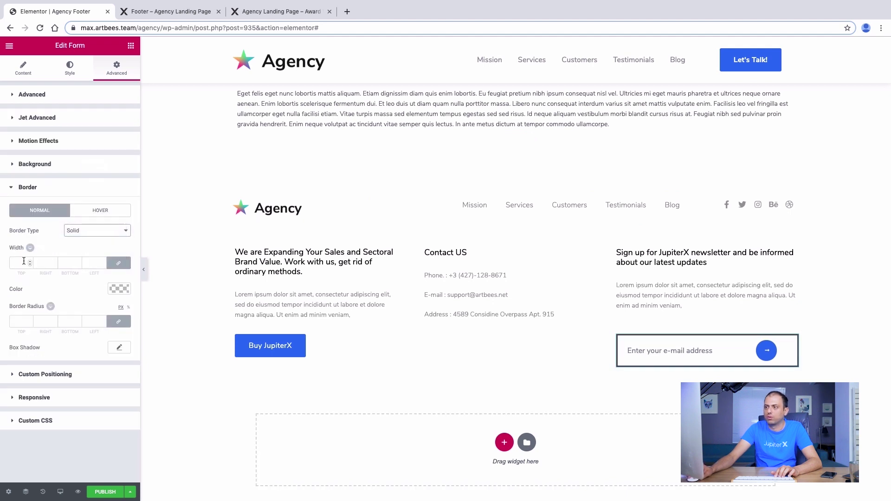
{"action": "left_click", "coordinate": [31, 263]}
{"action": "left_click", "coordinate": [120, 288]}
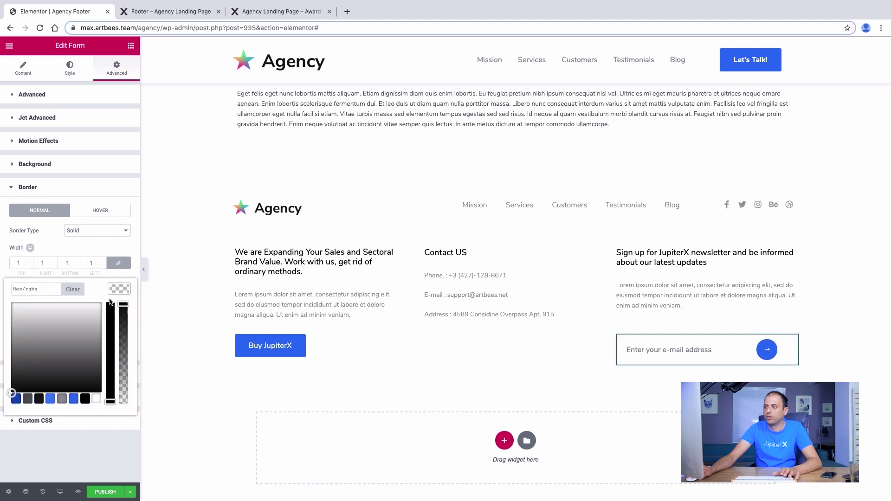
{"action": "left_click", "coordinate": [17, 324]}
{"action": "left_click", "coordinate": [5, 312]}
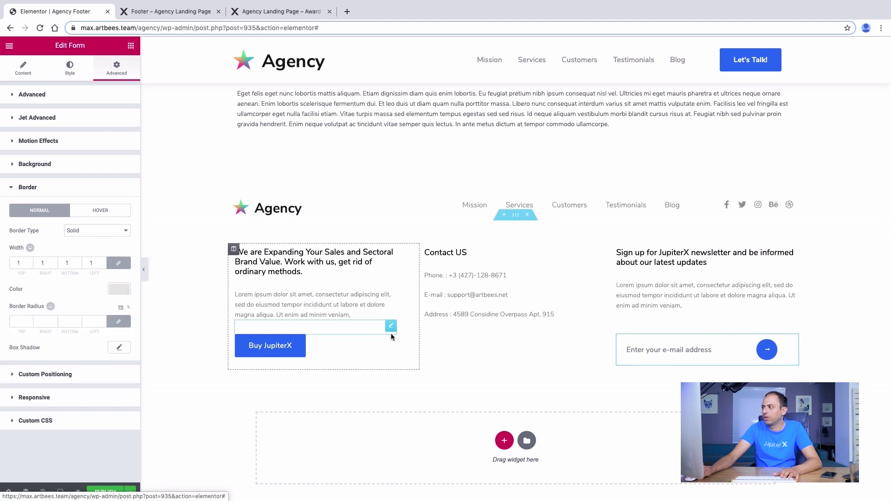
Preview the footer without the editing panel and compare it with the reference footer page, including its divider and copyright line
{"action": "left_click", "coordinate": [145, 276]}
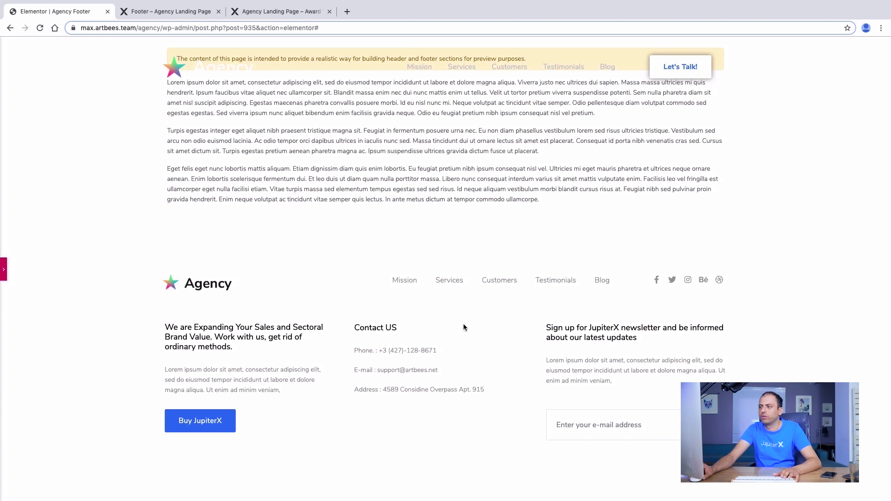
{"action": "left_click", "coordinate": [6, 269]}
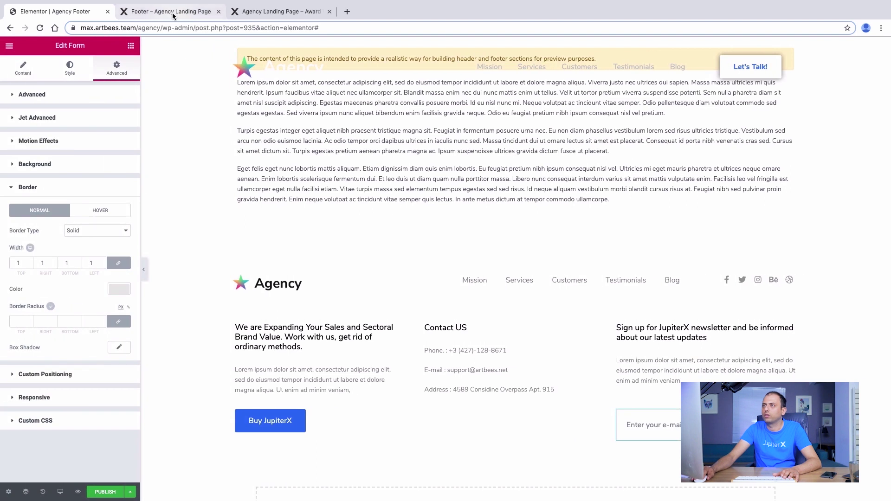
{"action": "left_click", "coordinate": [171, 12]}
{"action": "scroll", "coordinate": [520, 427], "scroll_direction": "up", "scroll_amount": 1}
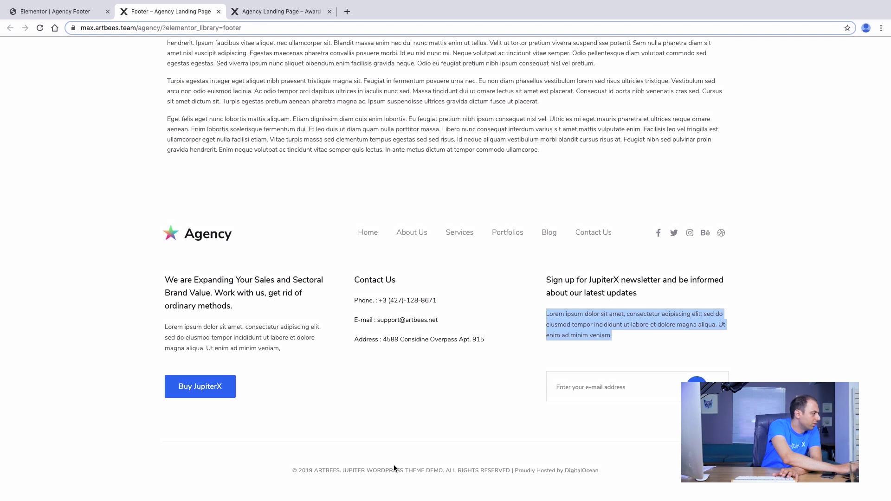
{"action": "scroll", "coordinate": [394, 459], "scroll_direction": "up", "scroll_amount": 1}
{"action": "left_click", "coordinate": [56, 11]}
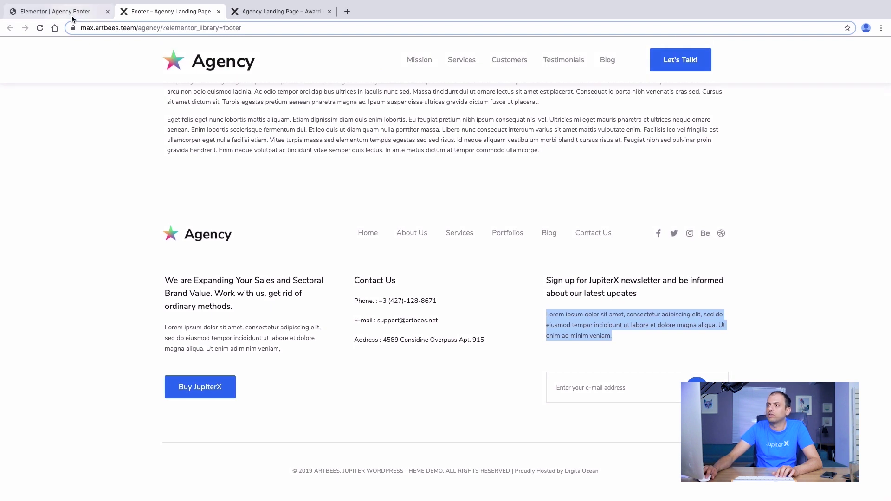
Add a single-column section below the three footer columns and place a Divider widget in it
{"action": "scroll", "coordinate": [534, 371], "scroll_direction": "down", "scroll_amount": 2}
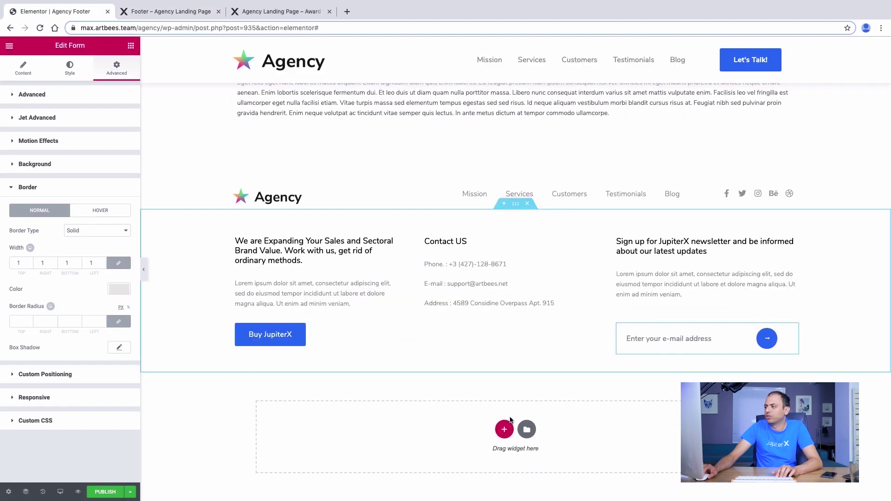
{"action": "left_click", "coordinate": [505, 430]}
{"action": "left_click", "coordinate": [369, 459]}
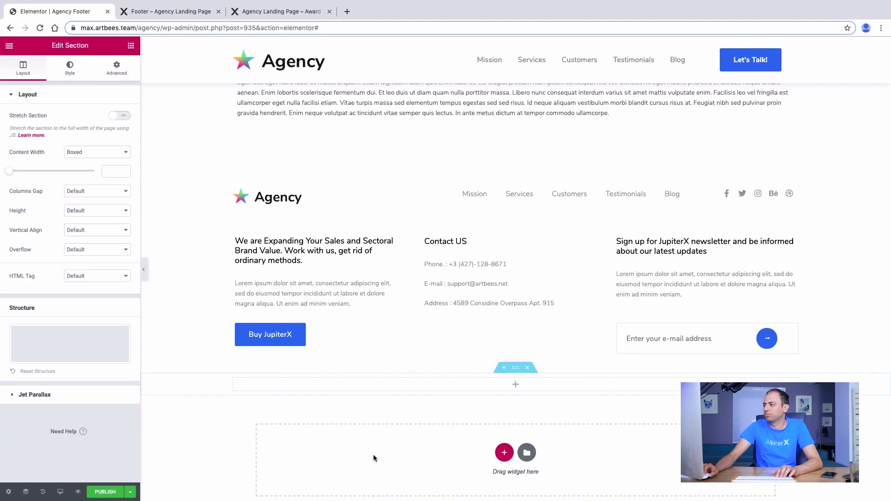
{"action": "left_click_drag", "start_coordinate": [36, 264], "coordinate": [447, 383]}
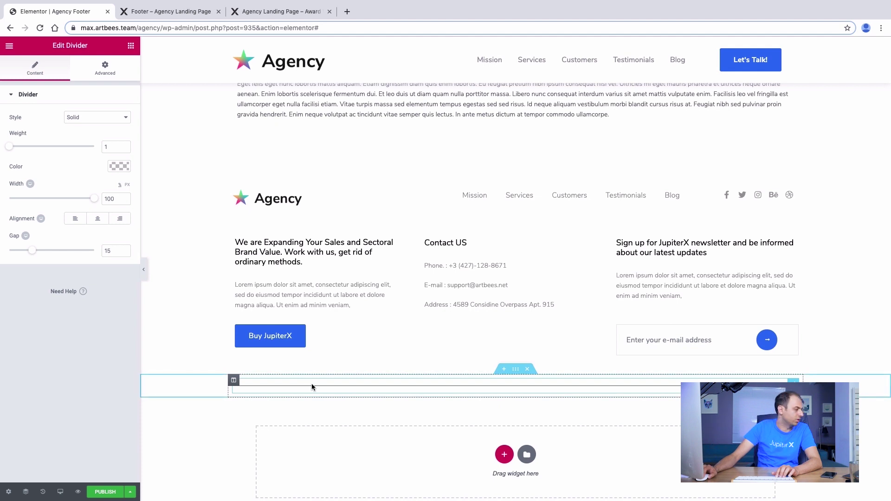
Give the divider the same light grey color as the newsletter form's border and set its gap to 35
{"action": "left_click", "coordinate": [111, 169]}
{"action": "left_click_drag", "start_coordinate": [12, 273], "coordinate": [3, 201]}
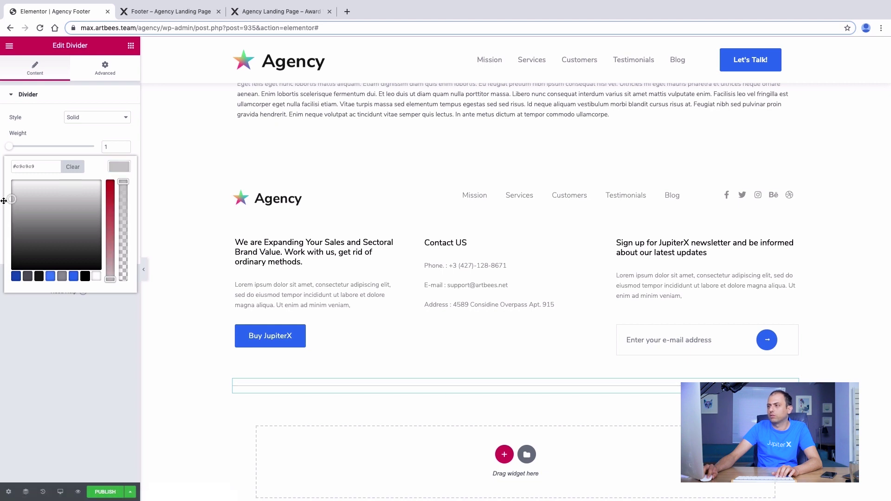
{"action": "left_click", "coordinate": [695, 326]}
{"action": "left_click", "coordinate": [119, 290]}
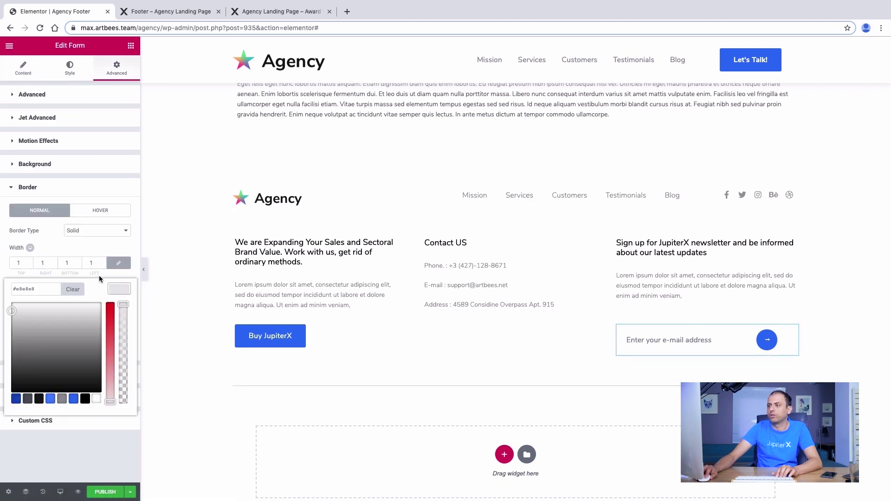
{"action": "key", "text": "Escape"}
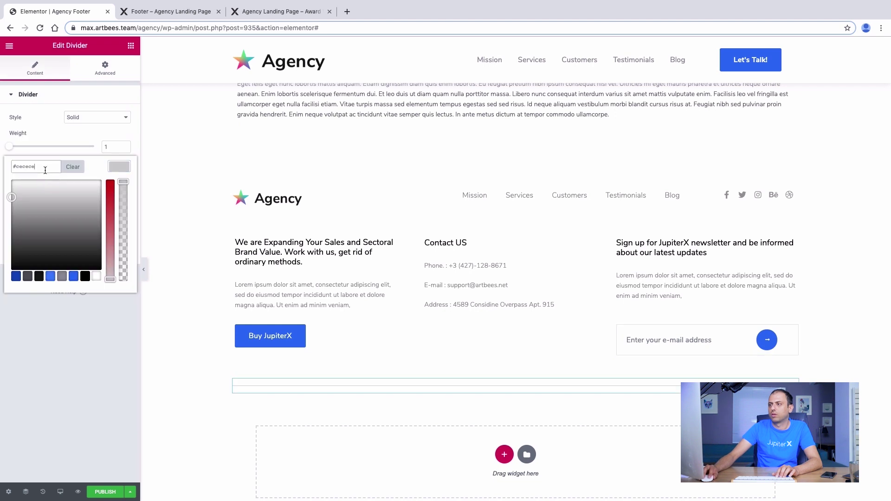
{"action": "right_click", "coordinate": [46, 170]}
{"action": "left_click", "coordinate": [64, 245]}
{"action": "left_click", "coordinate": [1, 171]}
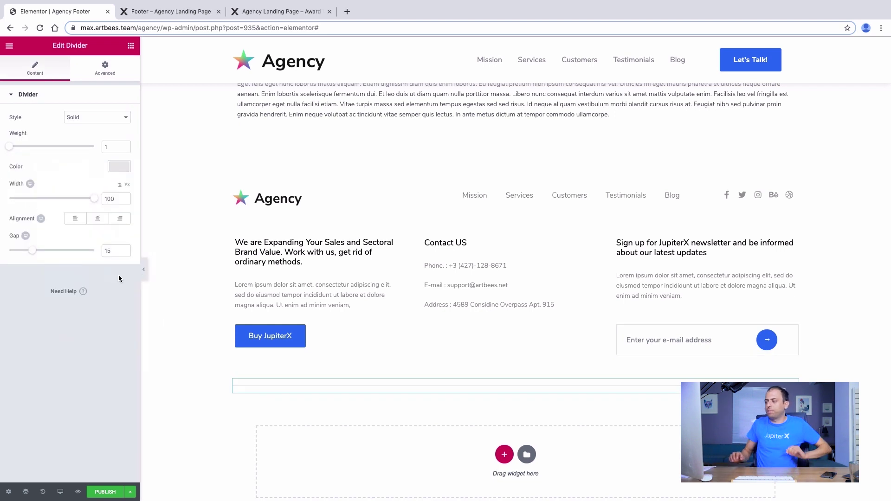
{"action": "left_click_drag", "start_coordinate": [32, 251], "coordinate": [67, 254]}
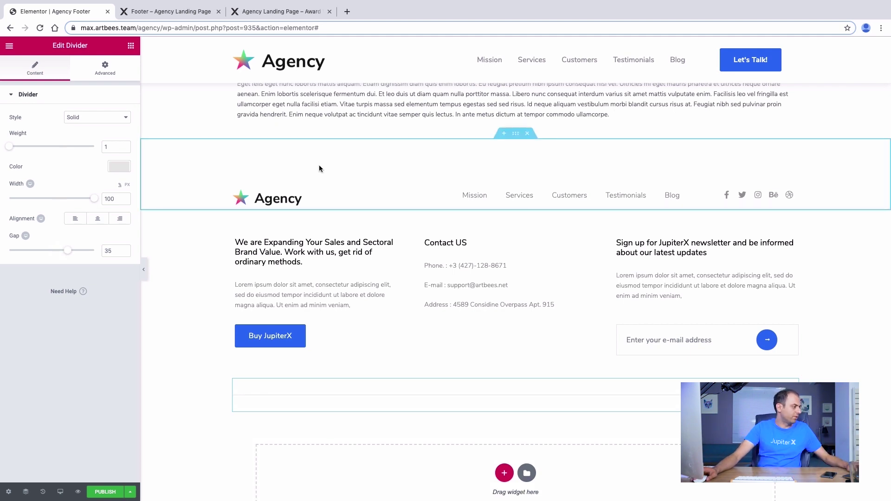
Add a single-column section below the divider and place a center-aligned Text Editor widget in it for the copyright line
{"action": "key", "text": "ctrl+Tab"}
{"action": "scroll", "coordinate": [510, 446], "scroll_direction": "down", "scroll_amount": 1}
{"action": "left_click_drag", "start_coordinate": [599, 470], "coordinate": [228, 466]}
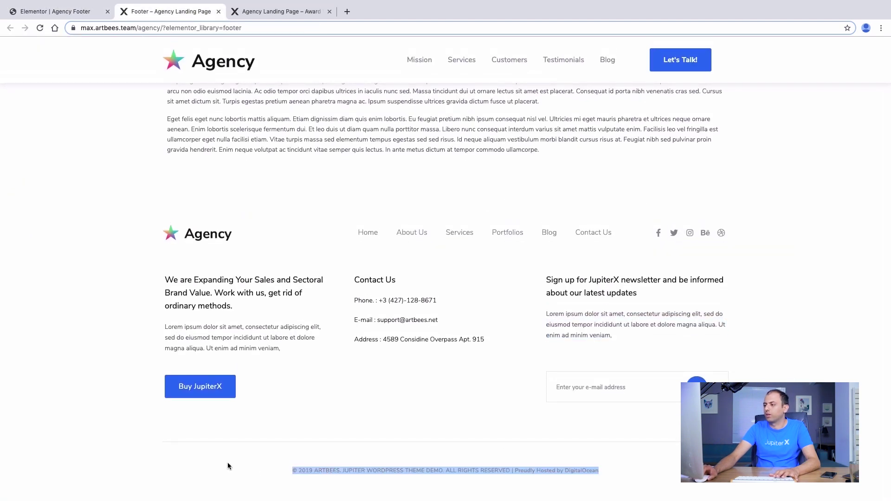
{"action": "left_click", "coordinate": [82, 13]}
{"action": "left_click", "coordinate": [503, 473]}
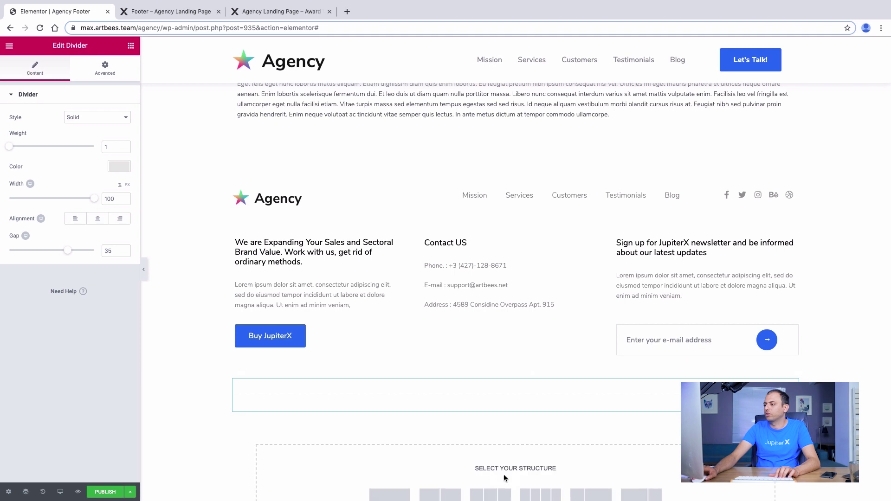
{"action": "left_click", "coordinate": [389, 494]}
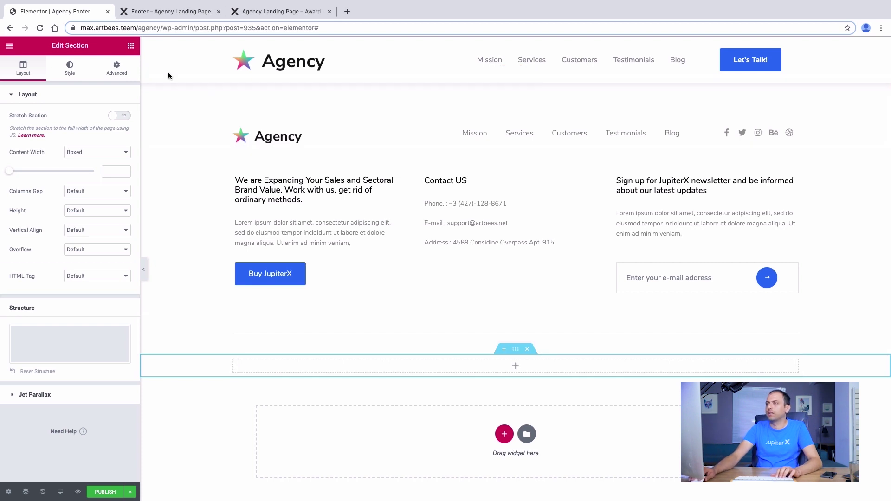
{"action": "left_click", "coordinate": [129, 46]}
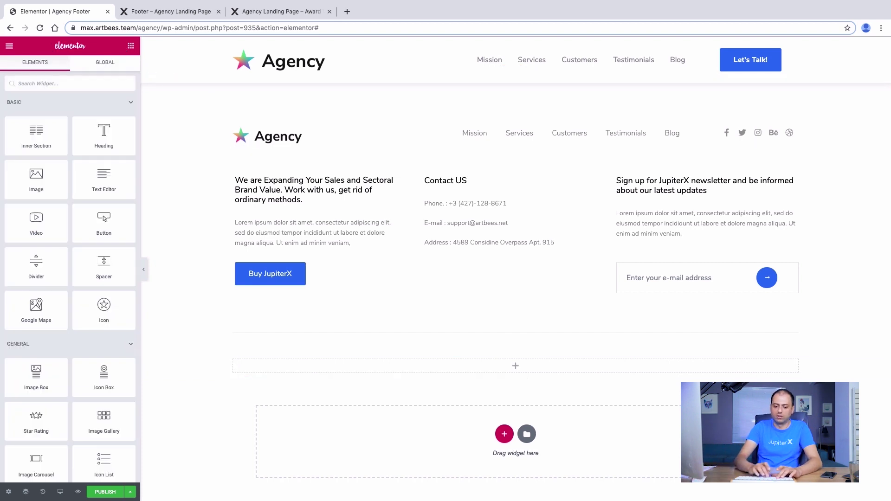
{"action": "type", "text": "text"}
{"action": "left_click_drag", "start_coordinate": [102, 116], "coordinate": [501, 371]}
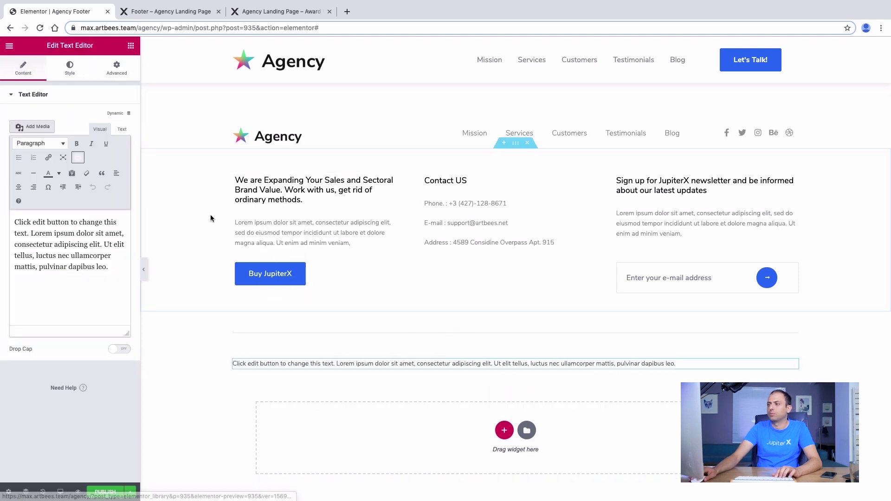
{"action": "left_click", "coordinate": [70, 68]}
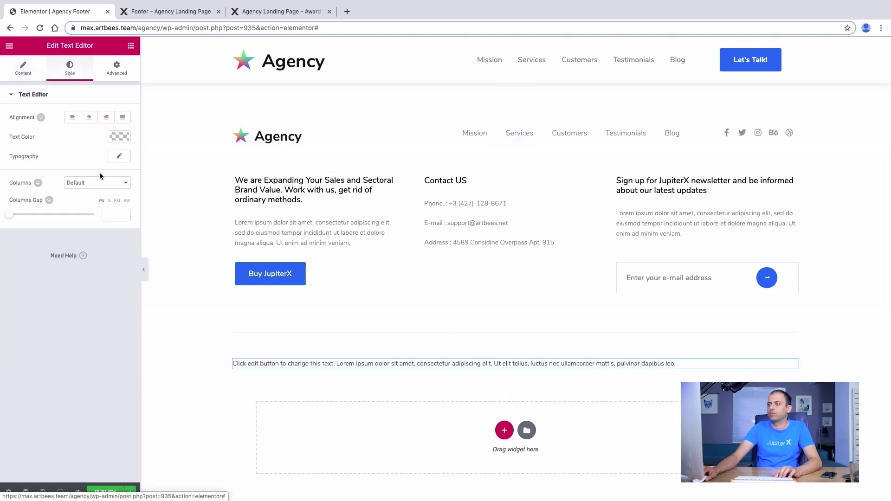
{"action": "left_click", "coordinate": [93, 119]}
Replace the placeholder text with the reference footer's line "© 2019 ARTBEES. JUPITER WORDPRESS THEME DEMO. ALL RIGHTS RESERVED | Proudly Hosted by DigitalOcean"
{"action": "left_click", "coordinate": [163, 15]}
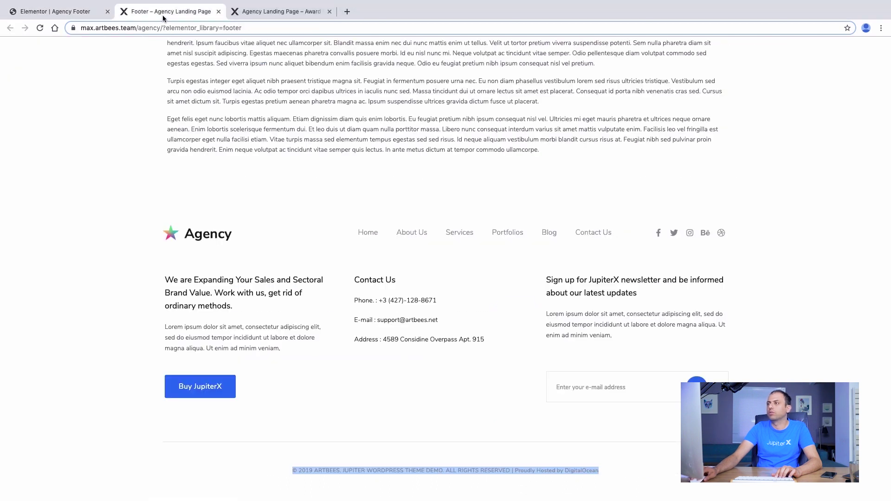
{"action": "right_click", "coordinate": [581, 471]}
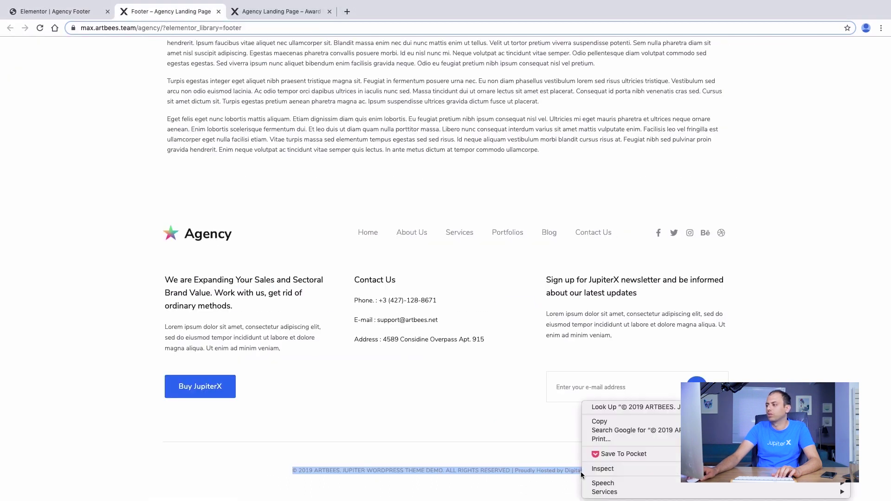
{"action": "left_click", "coordinate": [603, 422]}
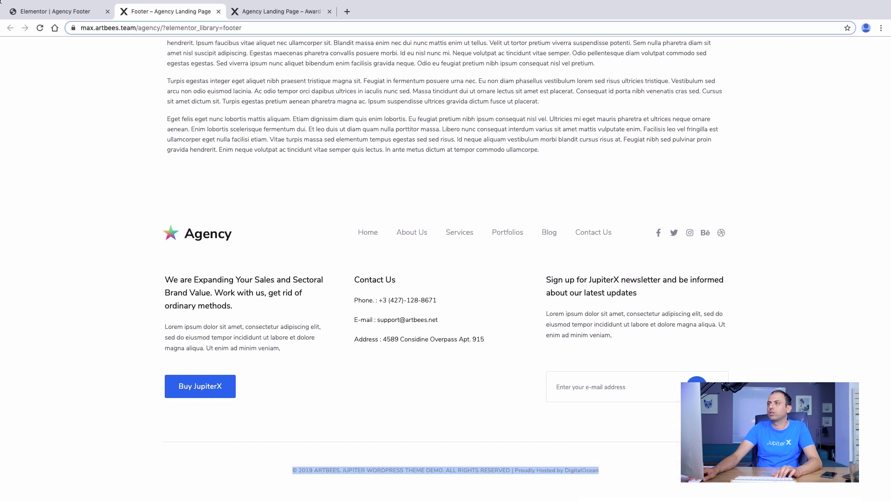
{"action": "left_click", "coordinate": [63, 17]}
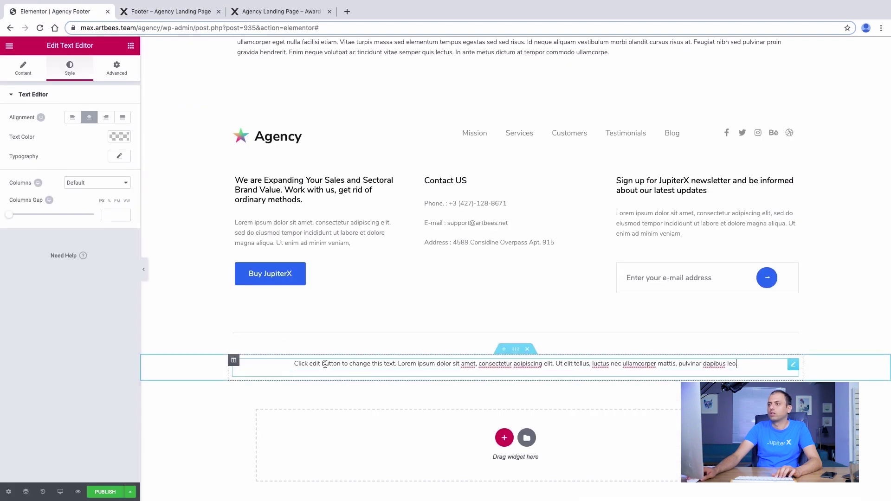
{"action": "left_click", "coordinate": [29, 75]}
{"action": "left_click", "coordinate": [121, 129]}
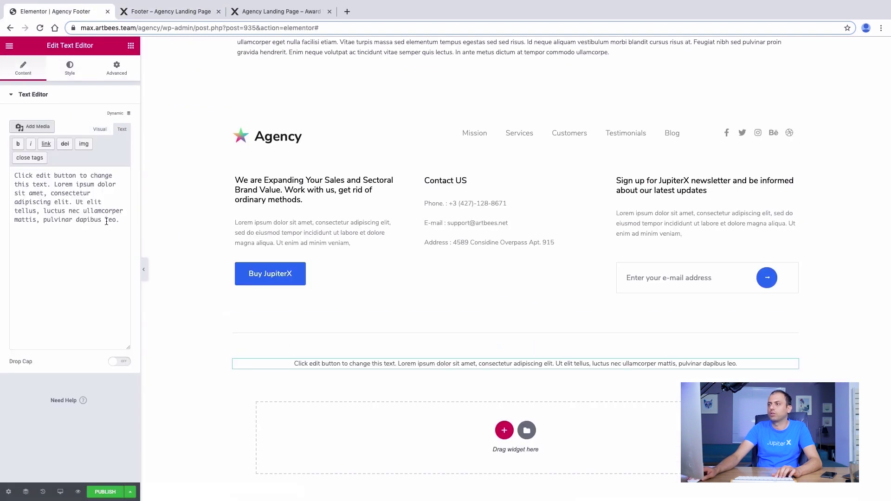
{"action": "left_click_drag", "start_coordinate": [123, 225], "coordinate": [2, 167]}
{"action": "right_click", "coordinate": [28, 180]}
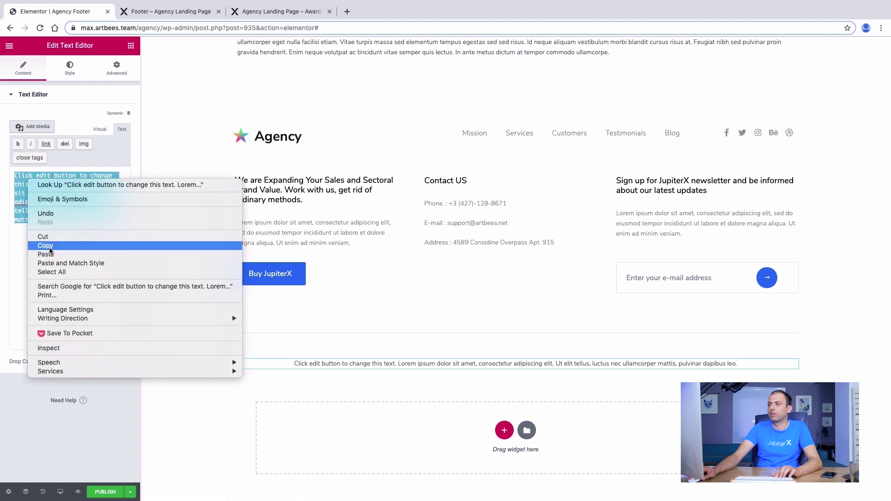
{"action": "left_click", "coordinate": [45, 254]}
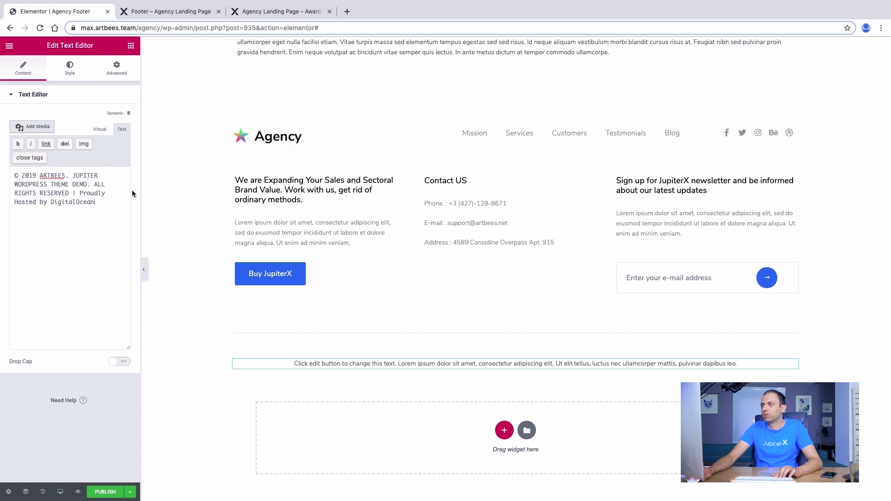
{"action": "left_click", "coordinate": [108, 132]}
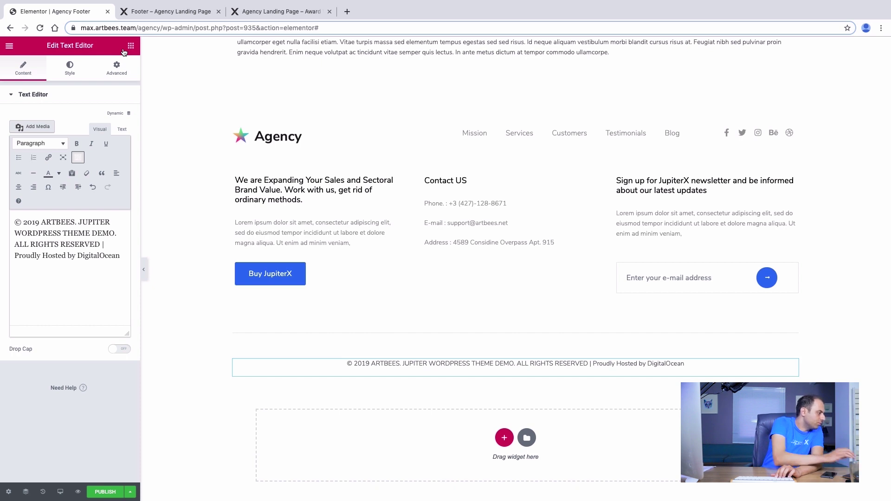
Style the copyright text with font size 12, Normal weight and a grey text color
{"action": "left_click", "coordinate": [70, 68]}
{"action": "left_click", "coordinate": [119, 156]}
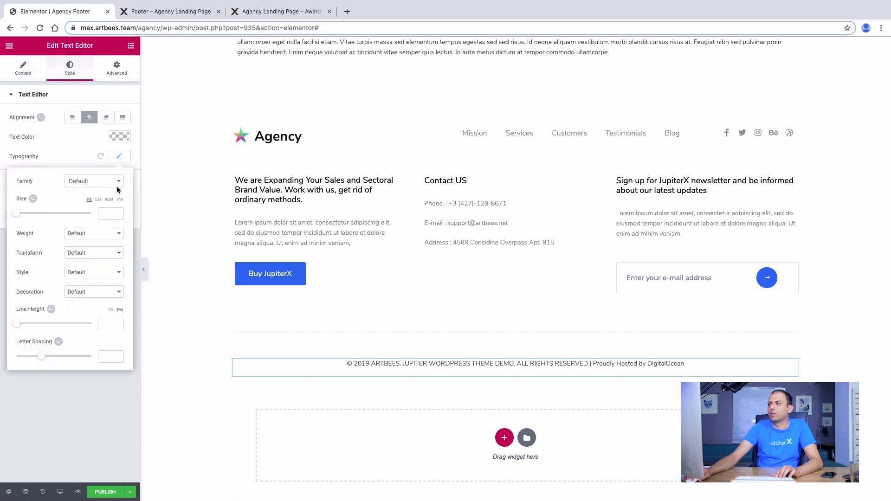
{"action": "left_click", "coordinate": [116, 213]}
{"action": "left_click", "coordinate": [119, 212]}
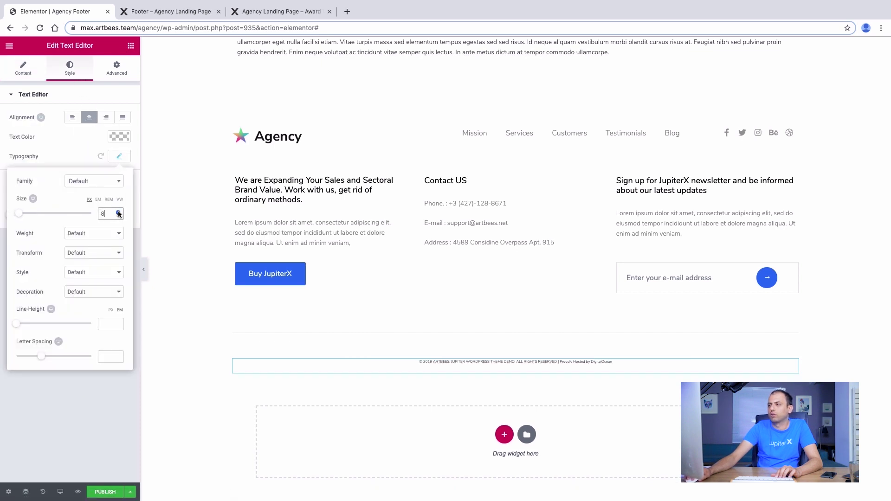
{"action": "left_click", "coordinate": [91, 233]}
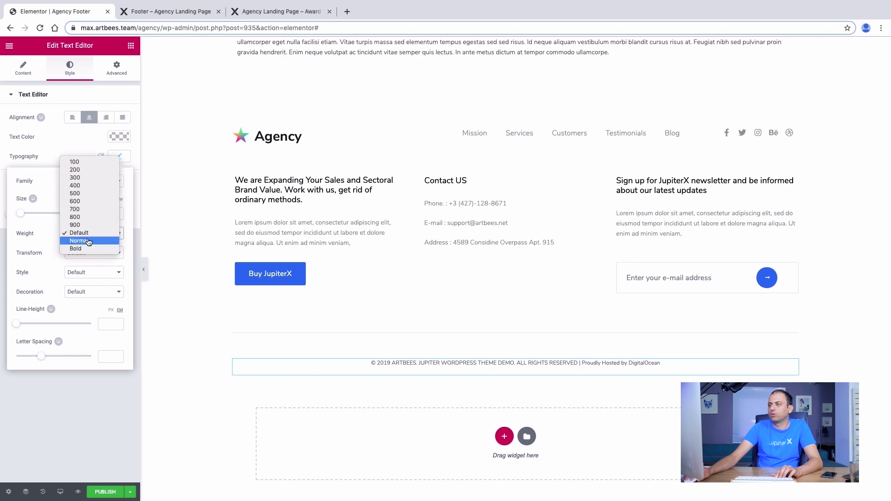
{"action": "left_click", "coordinate": [85, 244]}
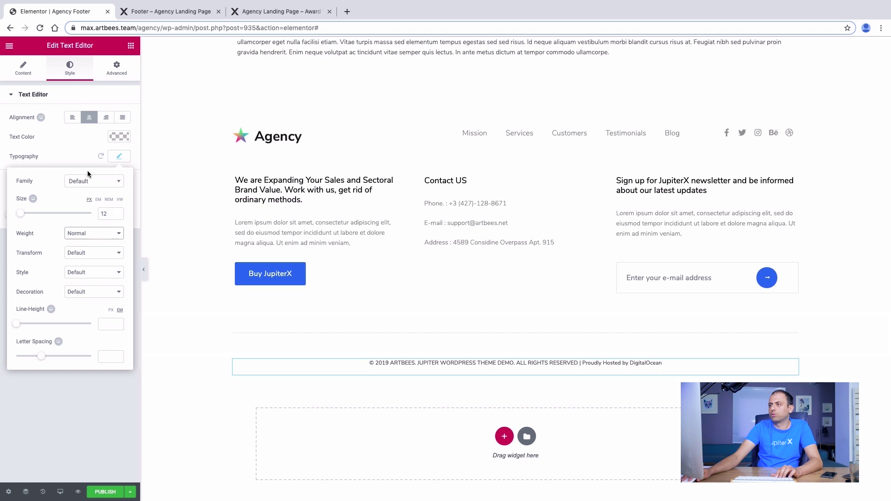
{"action": "left_click", "coordinate": [114, 137]}
Set the copyright section's columns gap to No Gap and add a Spacer widget below the copyright text
{"action": "left_click", "coordinate": [513, 356]}
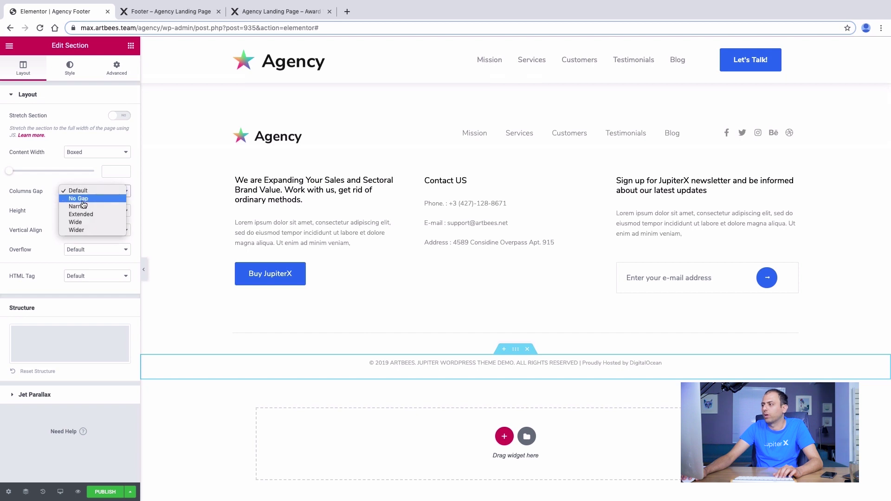
{"action": "left_click", "coordinate": [83, 201]}
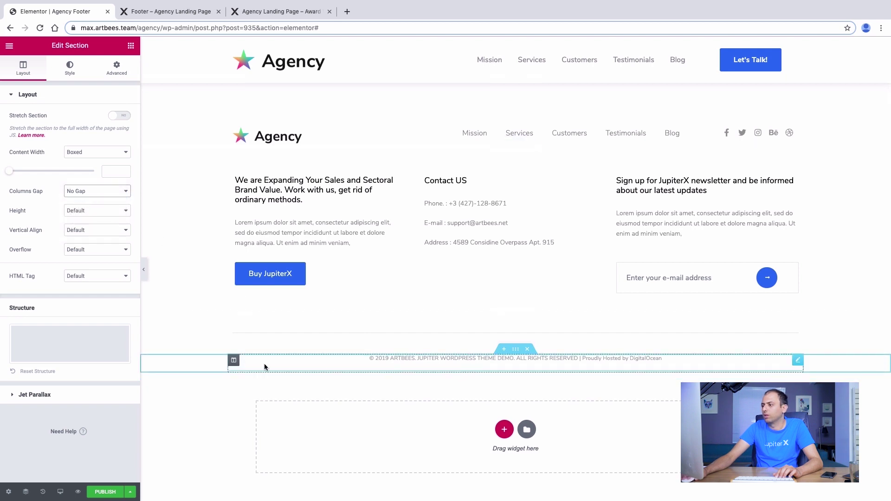
{"action": "left_click", "coordinate": [235, 362]}
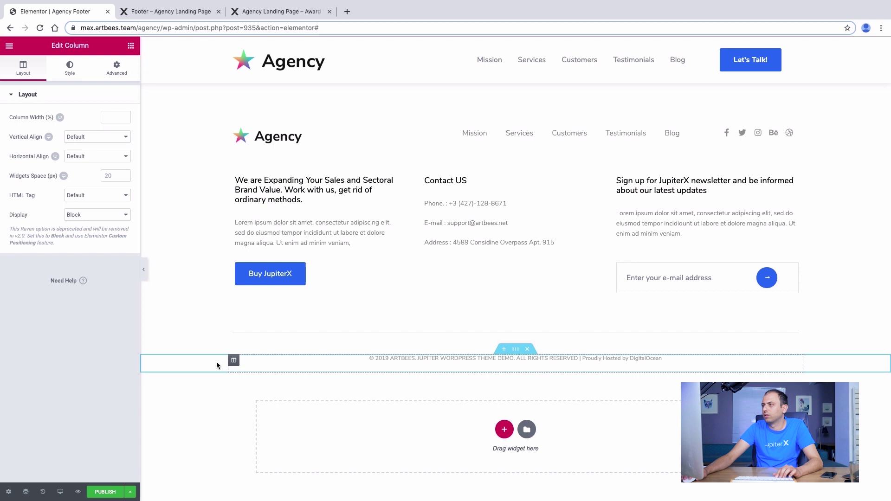
{"action": "left_click", "coordinate": [131, 48]}
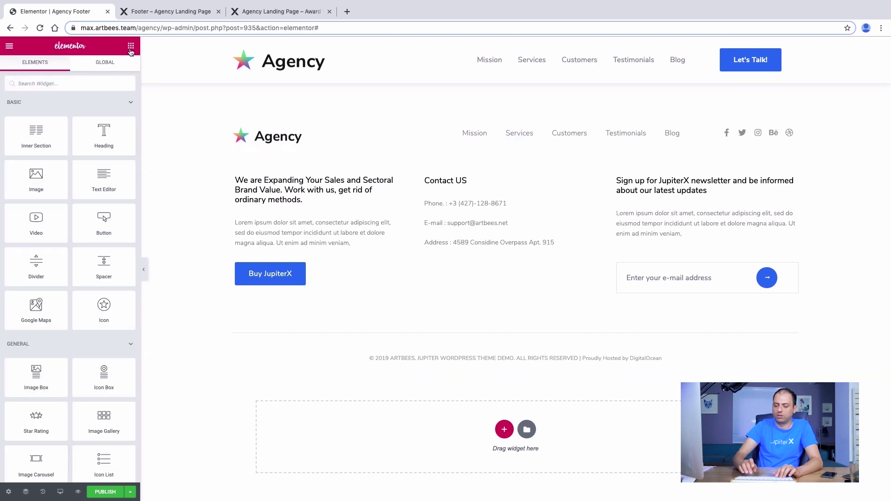
{"action": "type", "text": "spa"}
{"action": "left_click_drag", "start_coordinate": [53, 106], "coordinate": [485, 376]}
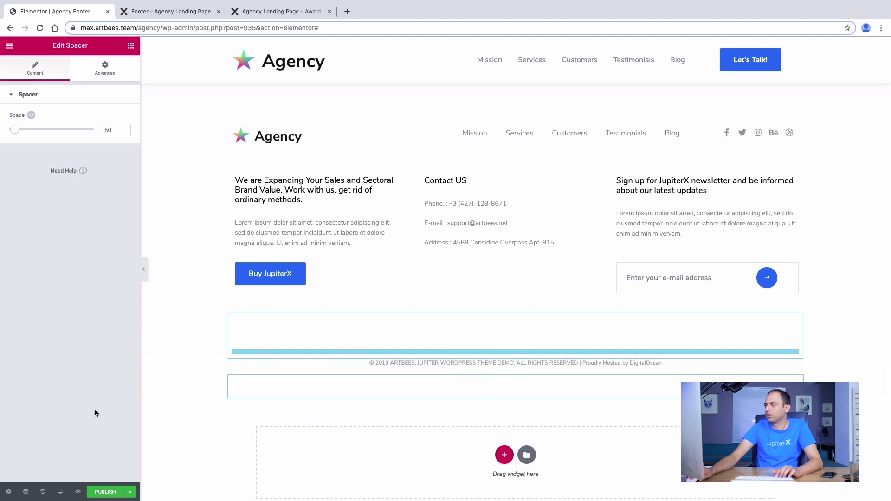
Publish the footer, reload the editor and check the finished footer layout
{"action": "left_click", "coordinate": [569, 340]}
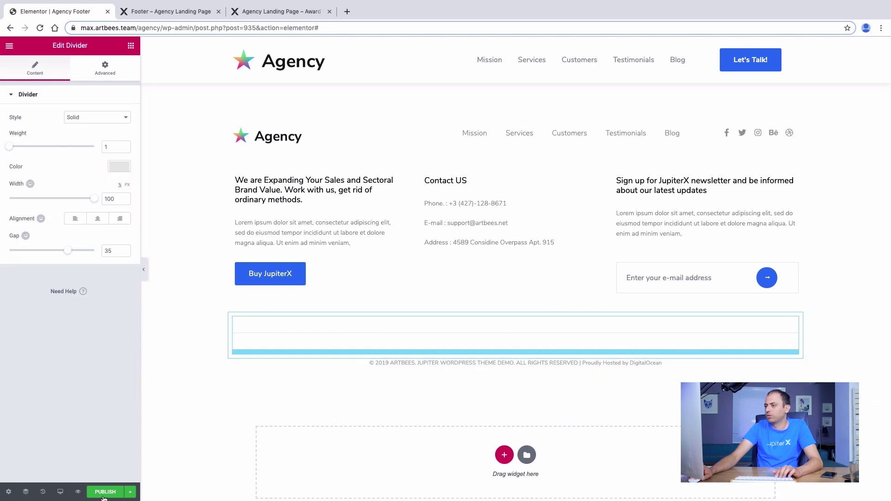
{"action": "left_click", "coordinate": [41, 30]}
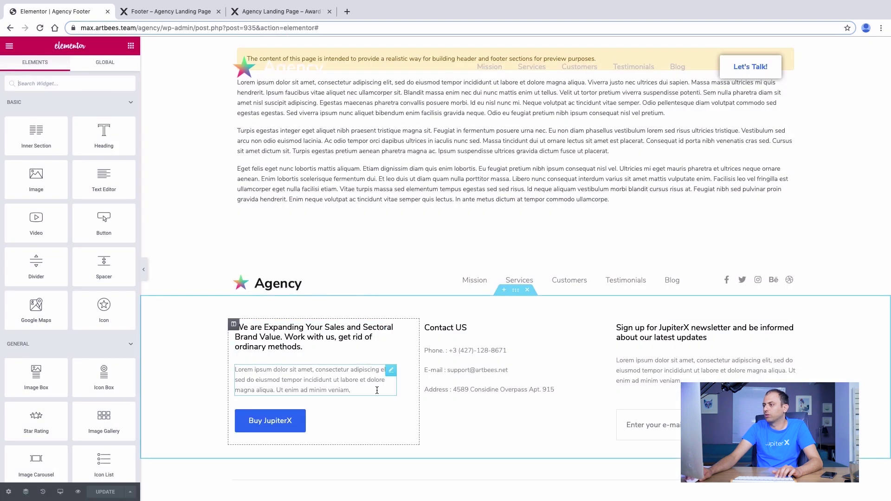
{"action": "scroll", "coordinate": [360, 384], "scroll_direction": "down", "scroll_amount": 4}
{"action": "scroll", "coordinate": [368, 381], "scroll_direction": "up", "scroll_amount": 2}
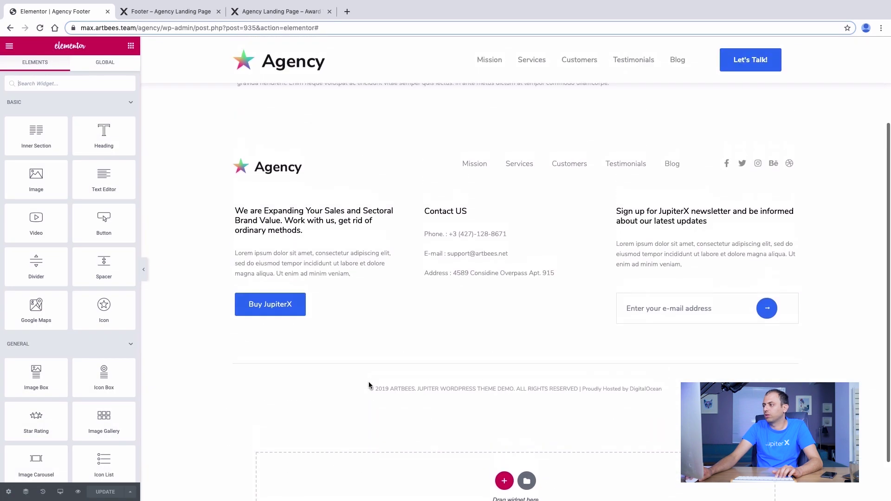
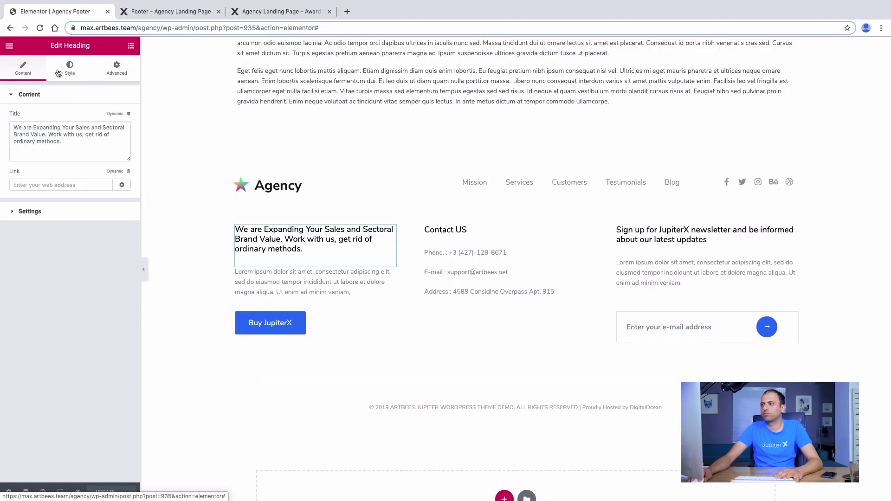
Set the line height of the first footer column's heading to 1,3 em
{"action": "left_click", "coordinate": [70, 69]}
{"action": "left_click", "coordinate": [119, 157]}
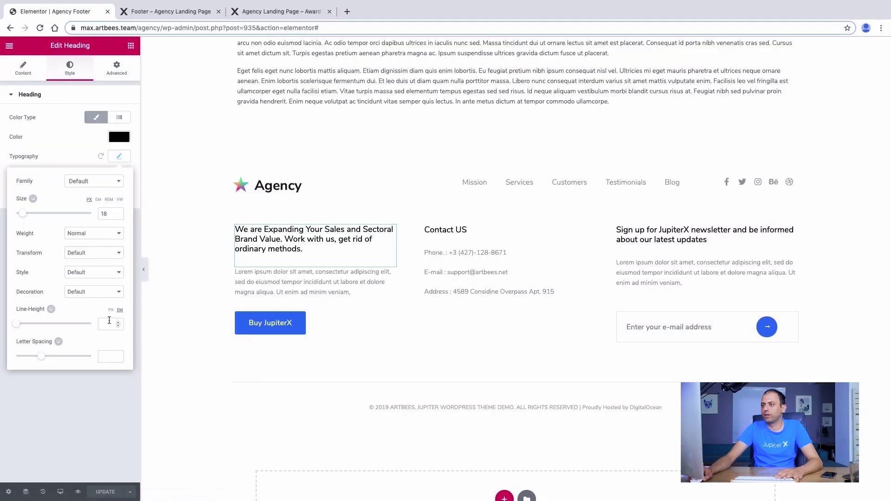
{"action": "left_click_drag", "start_coordinate": [18, 327], "coordinate": [27, 327]}
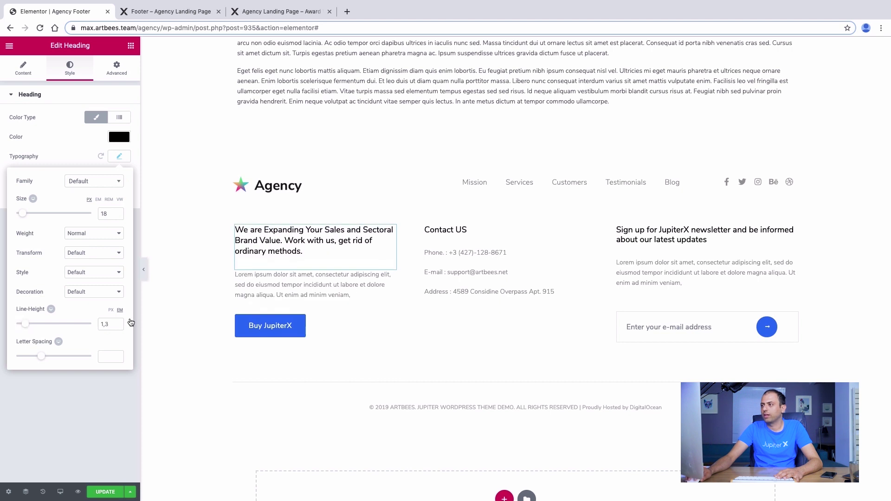
Set the newsletter heading's line height to 1,3 em, adjust the Contact US heading's typography to match, and update the footer
{"action": "left_click", "coordinate": [791, 229]}
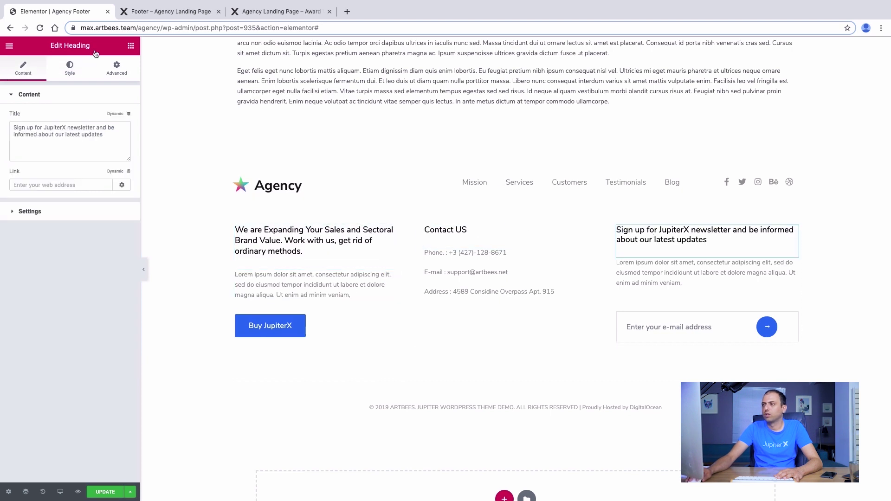
{"action": "left_click", "coordinate": [69, 68]}
{"action": "left_click", "coordinate": [119, 156]}
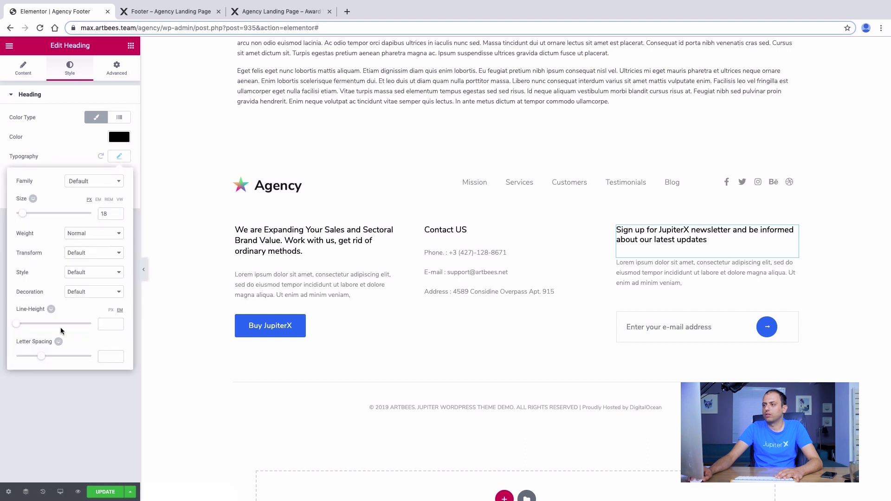
{"action": "left_click_drag", "start_coordinate": [17, 328], "coordinate": [25, 324]}
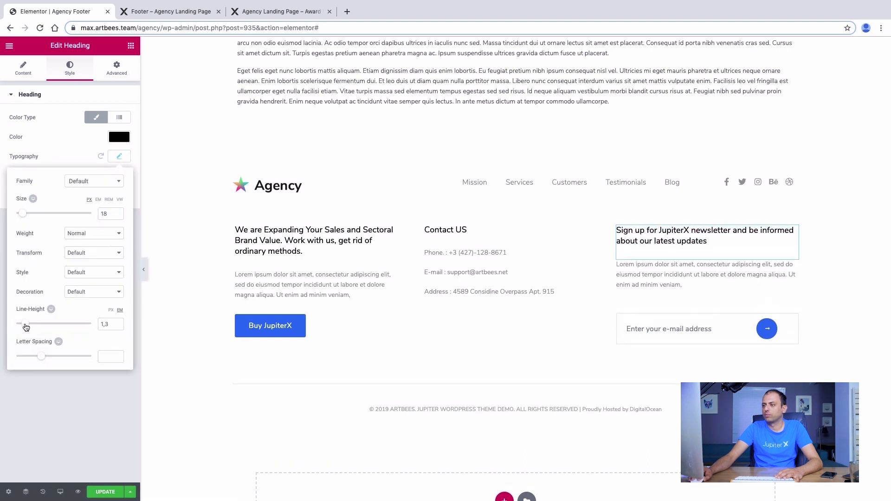
{"action": "left_click", "coordinate": [122, 160]}
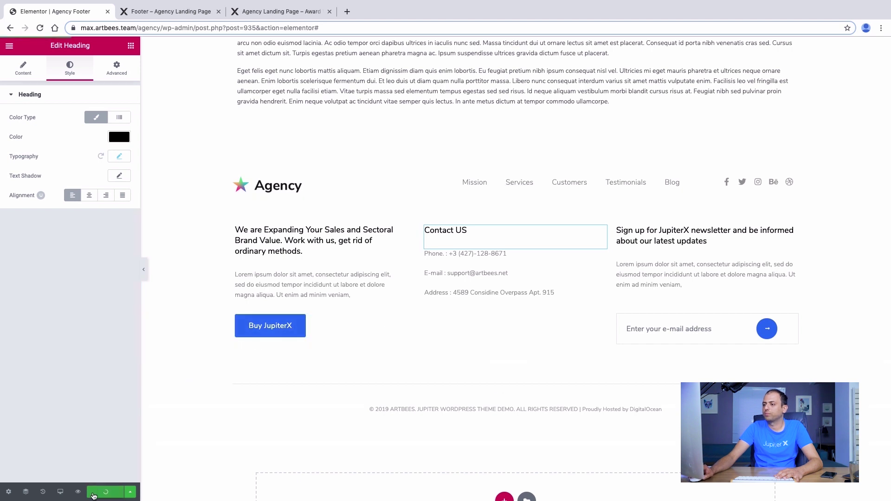
In the theme's Customizer, assign Agency Footer as the custom footer template, publish the change and close the Customizer
{"action": "left_click", "coordinate": [9, 46]}
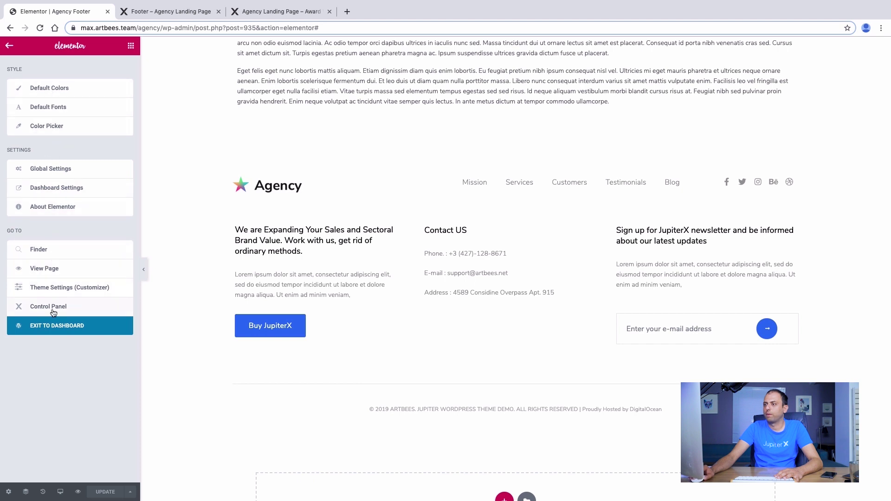
{"action": "left_click", "coordinate": [58, 292]}
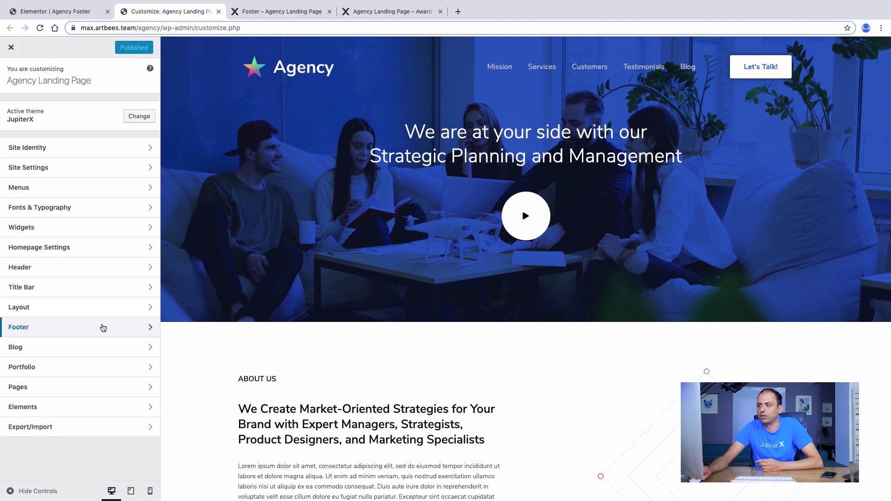
{"action": "left_click", "coordinate": [104, 325]}
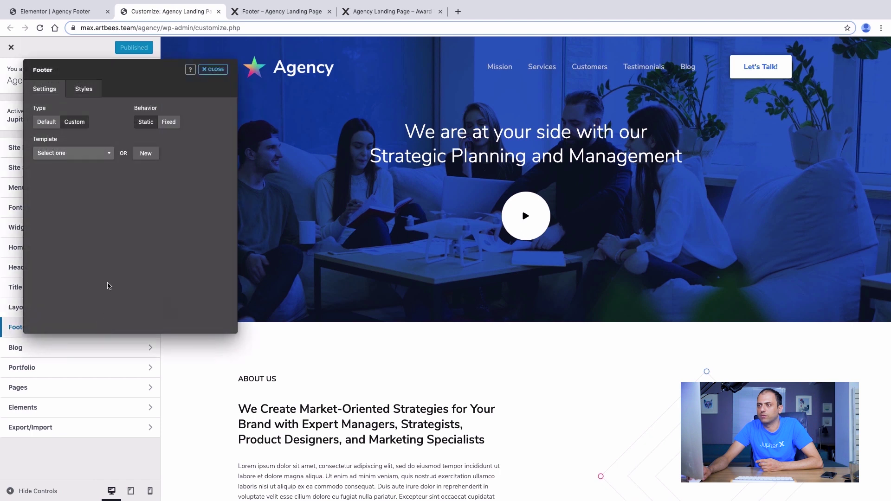
{"action": "left_click", "coordinate": [82, 151]}
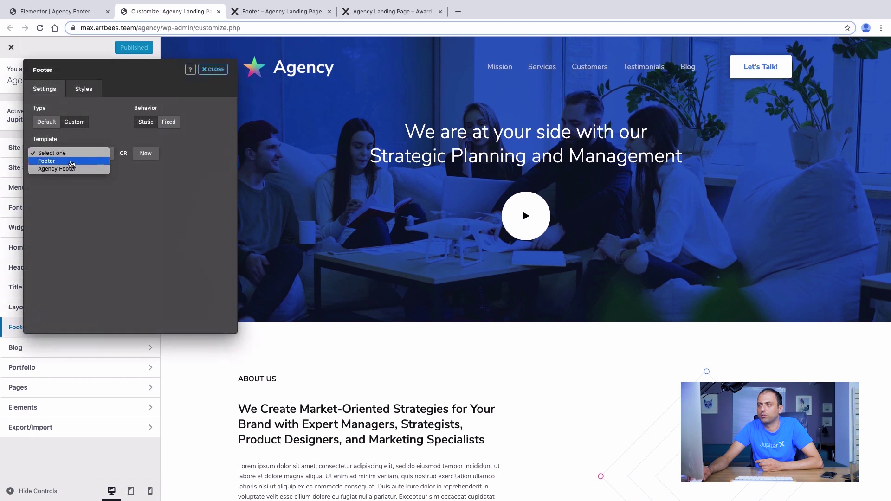
{"action": "left_click", "coordinate": [69, 169]}
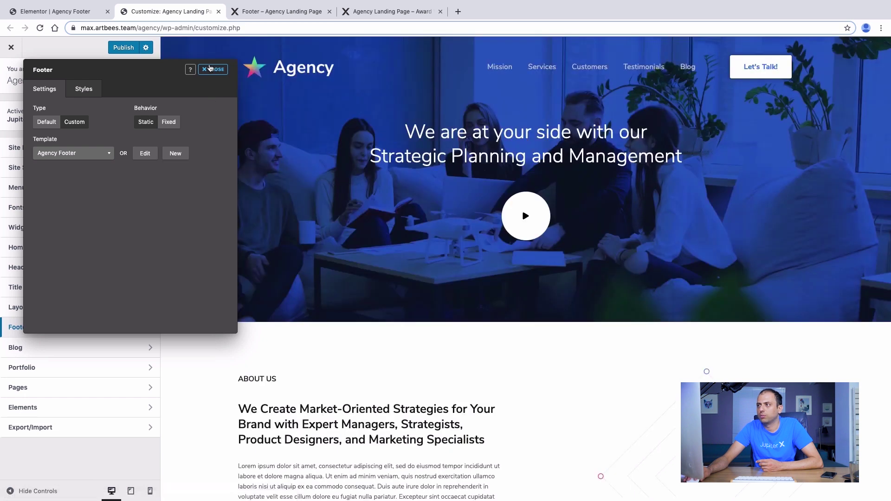
{"action": "left_click", "coordinate": [213, 69]}
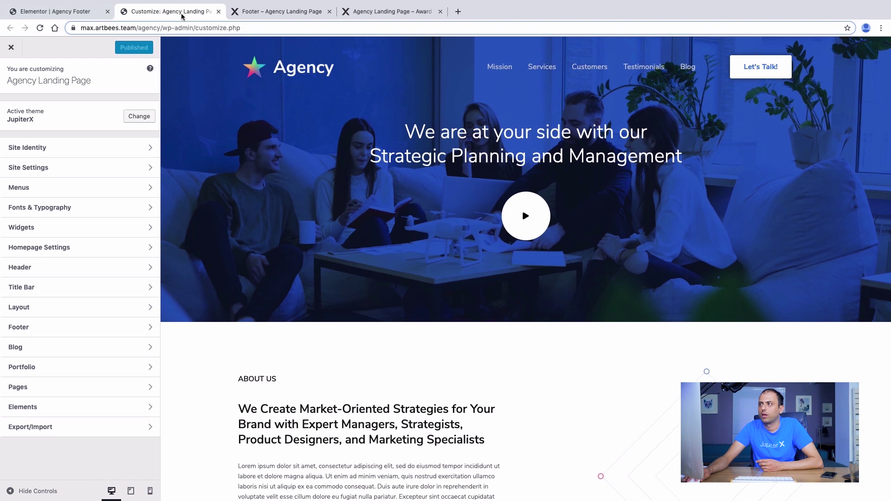
{"action": "left_click", "coordinate": [218, 11]}
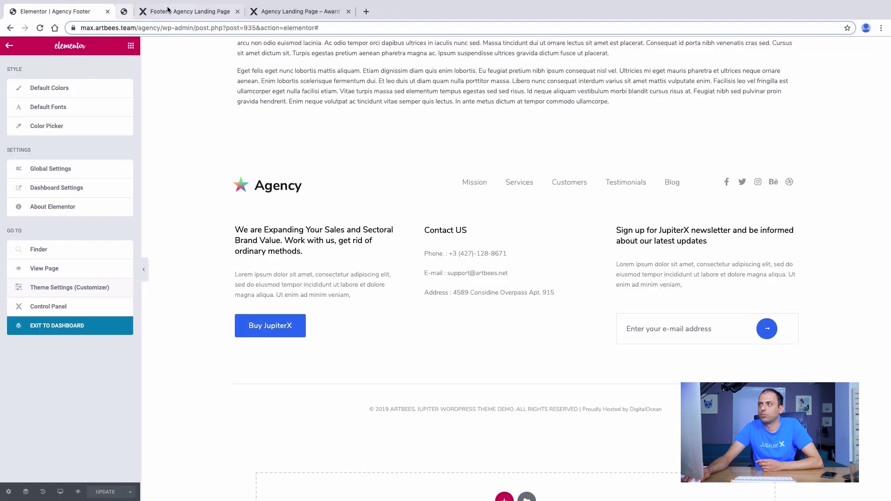
Exit the footer template to the WordPress dashboard and open the agency page listed below About Us in Elementor
{"action": "left_click", "coordinate": [10, 48]}
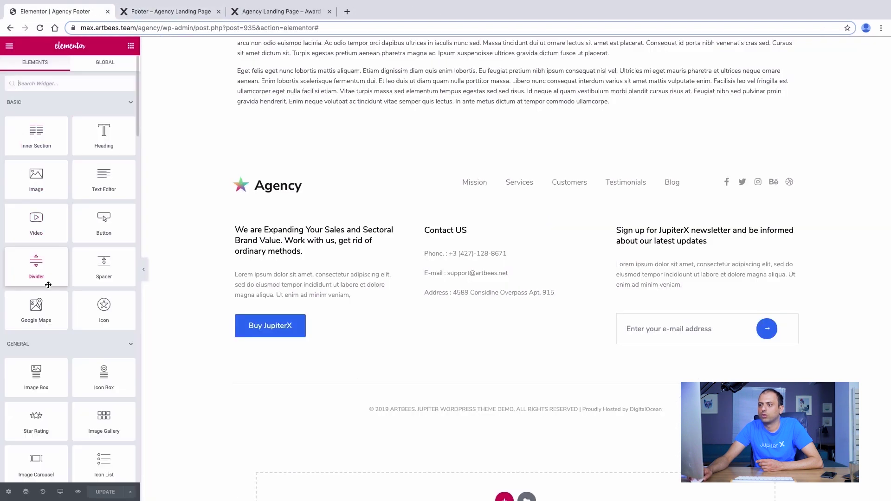
{"action": "left_click", "coordinate": [8, 46]}
{"action": "left_click", "coordinate": [57, 326]}
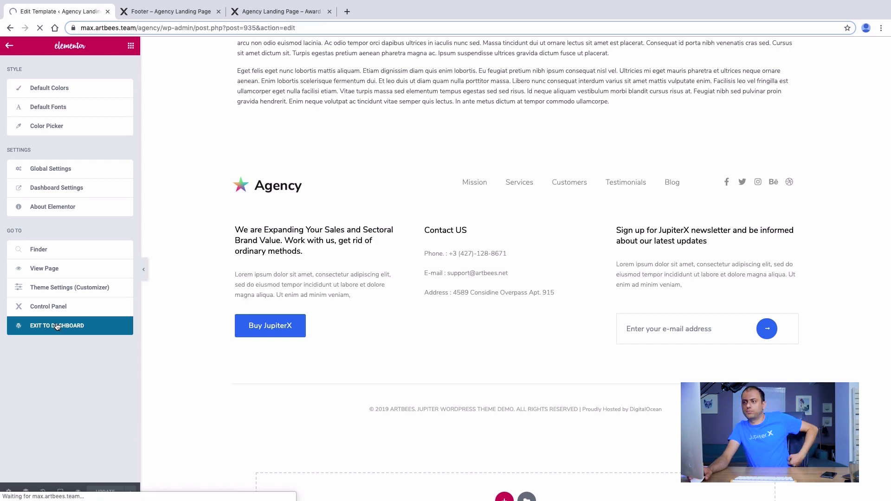
{"action": "mouse_move", "coordinate": [34, 132]}
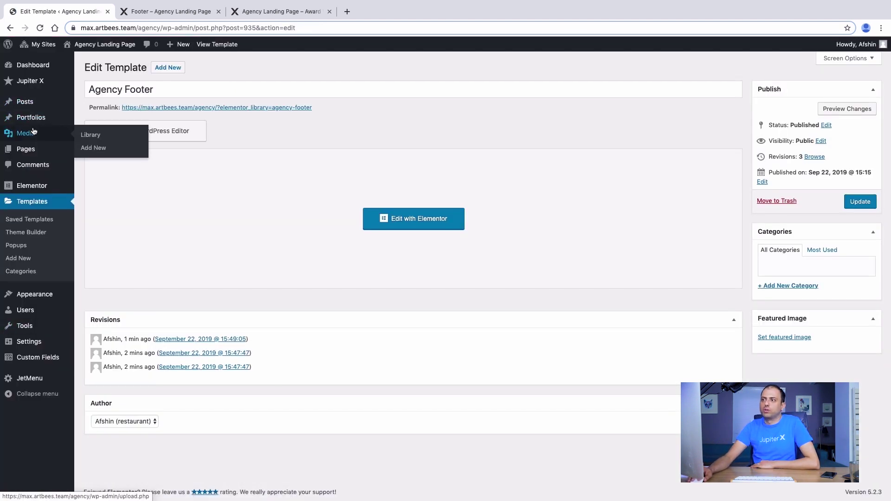
{"action": "mouse_move", "coordinate": [29, 148]}
{"action": "left_click", "coordinate": [85, 151]}
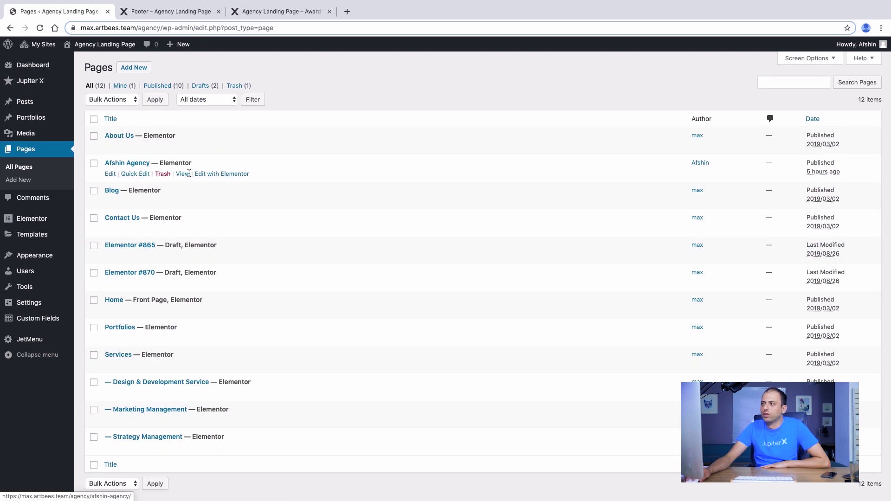
{"action": "left_click", "coordinate": [208, 176]}
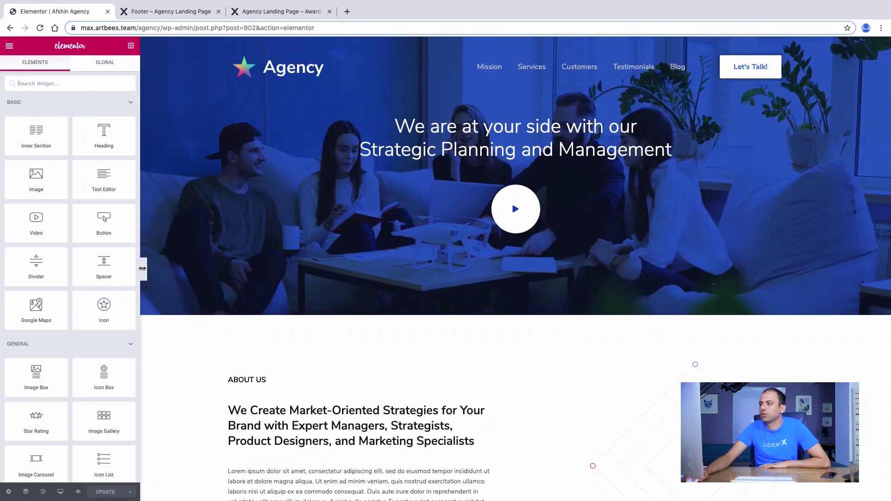
Examine the whole page without the editing panel, checking the new footer below the contact form and the header menu
{"action": "left_click", "coordinate": [148, 270]}
{"action": "scroll", "coordinate": [349, 200], "scroll_direction": "down", "scroll_amount": 10}
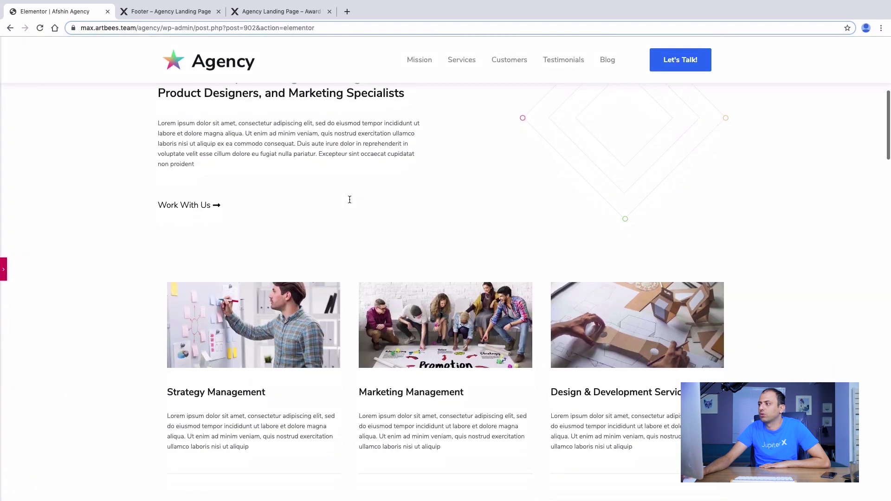
{"action": "scroll", "coordinate": [349, 199], "scroll_direction": "down", "scroll_amount": 3}
{"action": "left_click", "coordinate": [3, 269]}
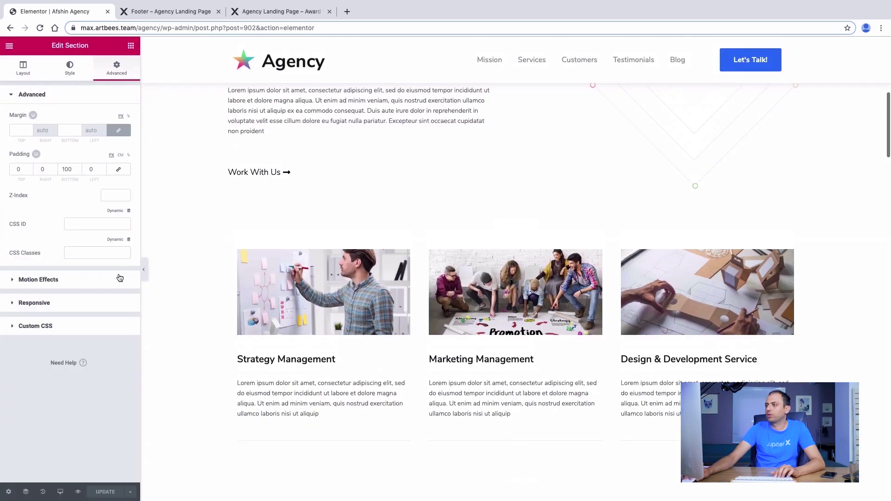
{"action": "left_click", "coordinate": [146, 271]}
{"action": "scroll", "coordinate": [123, 461], "scroll_direction": "down", "scroll_amount": 15}
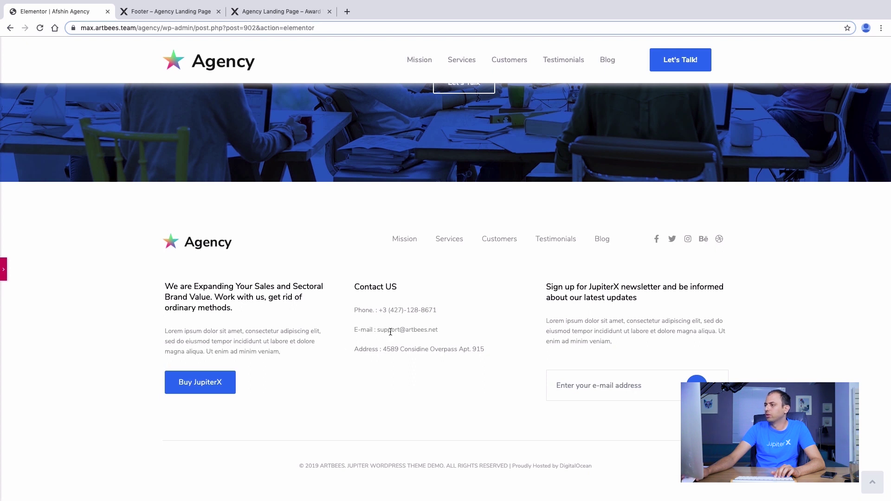
{"action": "scroll", "coordinate": [390, 331], "scroll_direction": "up", "scroll_amount": 1}
{"action": "scroll", "coordinate": [390, 330], "scroll_direction": "up", "scroll_amount": 2}
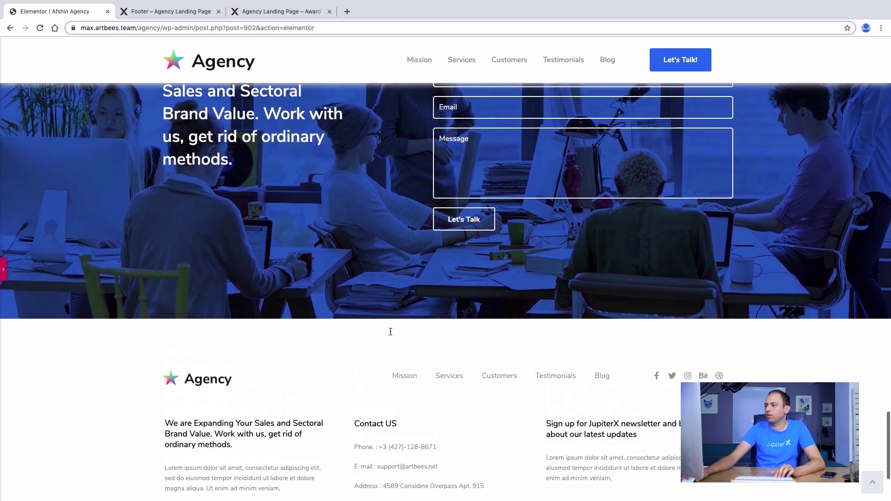
{"action": "scroll", "coordinate": [390, 331], "scroll_direction": "down", "scroll_amount": 2}
{"action": "scroll", "coordinate": [390, 332], "scroll_direction": "up", "scroll_amount": 4}
{"action": "scroll", "coordinate": [390, 334], "scroll_direction": "up", "scroll_amount": 5}
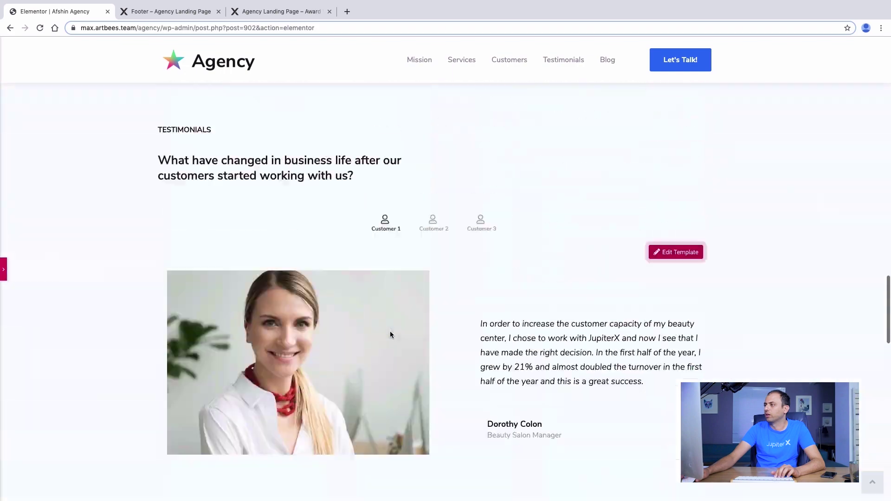
{"action": "scroll", "coordinate": [390, 334], "scroll_direction": "down", "scroll_amount": 10}
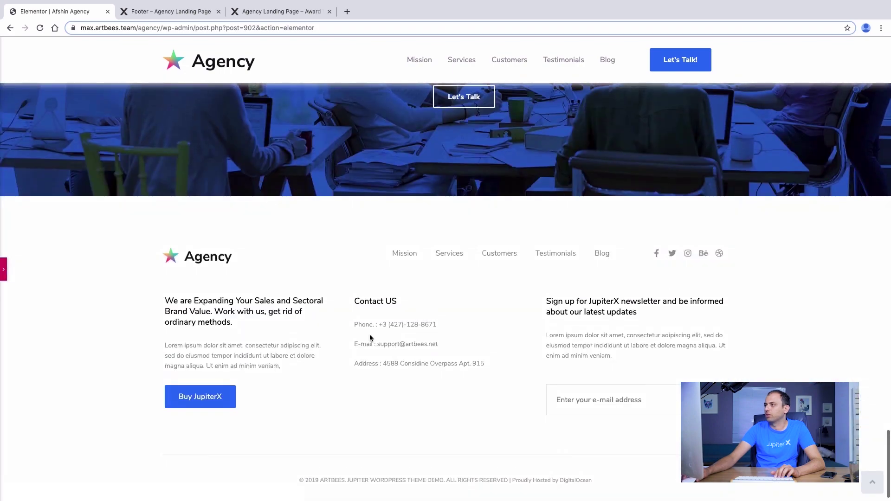
{"action": "scroll", "coordinate": [392, 330], "scroll_direction": "up", "scroll_amount": 15}
{"action": "scroll", "coordinate": [370, 334], "scroll_direction": "down", "scroll_amount": 10}
{"action": "scroll", "coordinate": [367, 334], "scroll_direction": "up", "scroll_amount": 6}
{"action": "scroll", "coordinate": [367, 325], "scroll_direction": "up", "scroll_amount": 8}
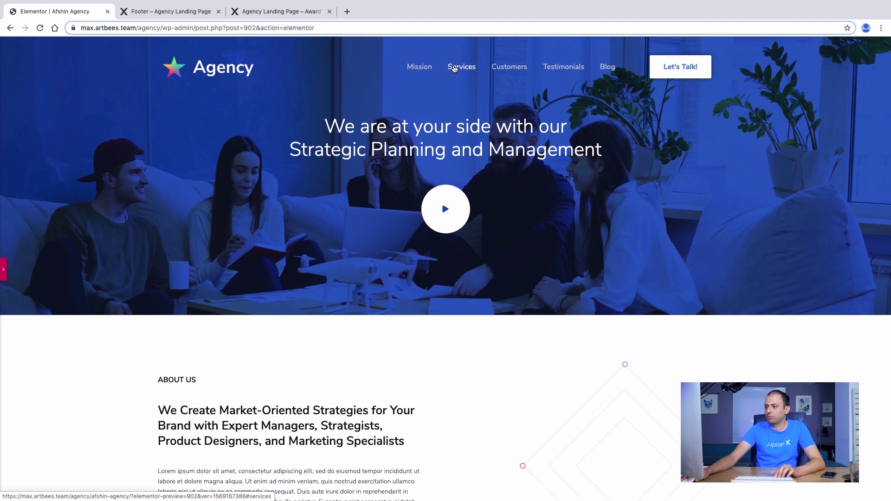
{"action": "left_click", "coordinate": [3, 269]}
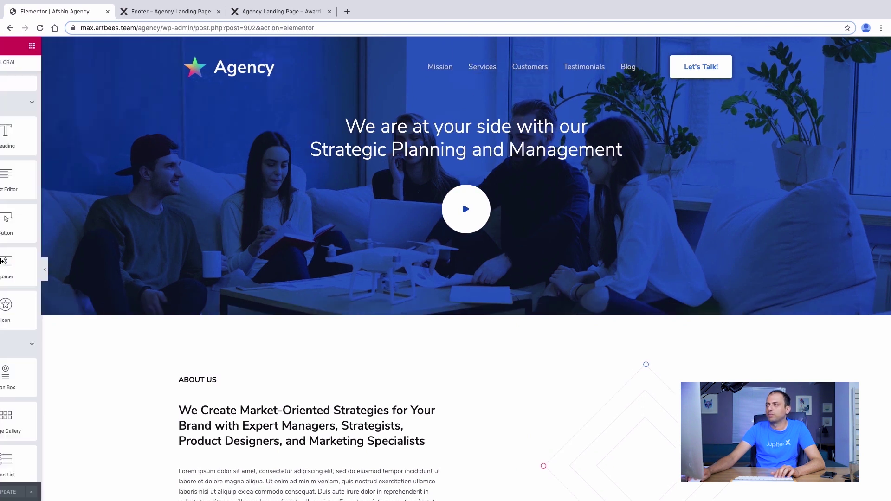
Close the reference footer page and open the current page's WordPress edit screen in a new tab
{"action": "middle_click", "coordinate": [185, 12]}
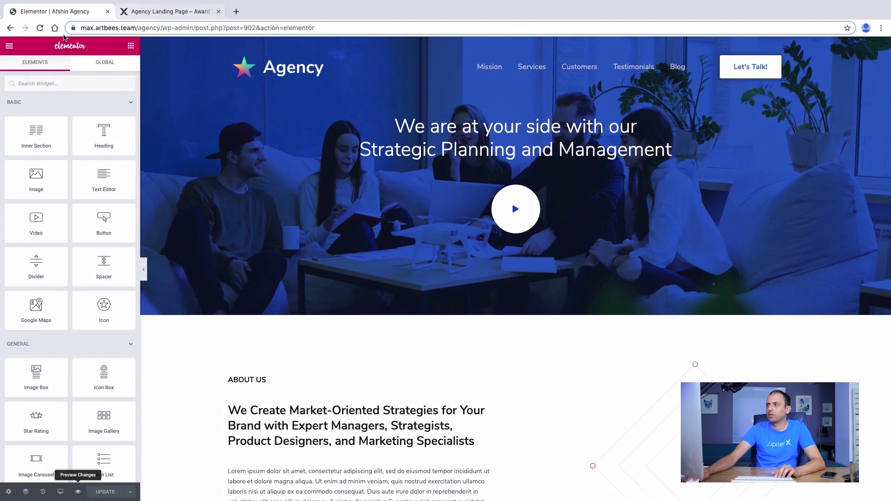
{"action": "left_click", "coordinate": [12, 50]}
{"action": "right_click", "coordinate": [46, 328]}
{"action": "left_click", "coordinate": [67, 332]}
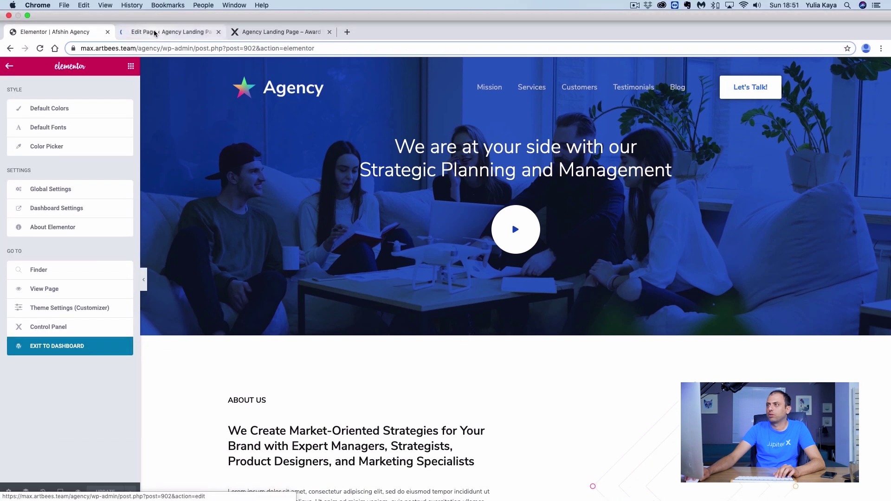
{"action": "left_click", "coordinate": [152, 31]}
Open the live version of the page in another new tab and check its header menu
{"action": "right_click", "coordinate": [214, 66]}
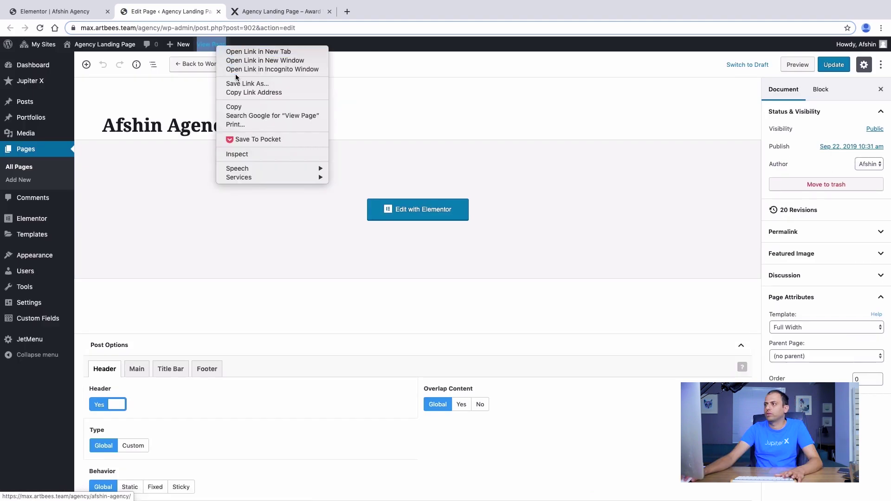
{"action": "left_click", "coordinate": [238, 51]}
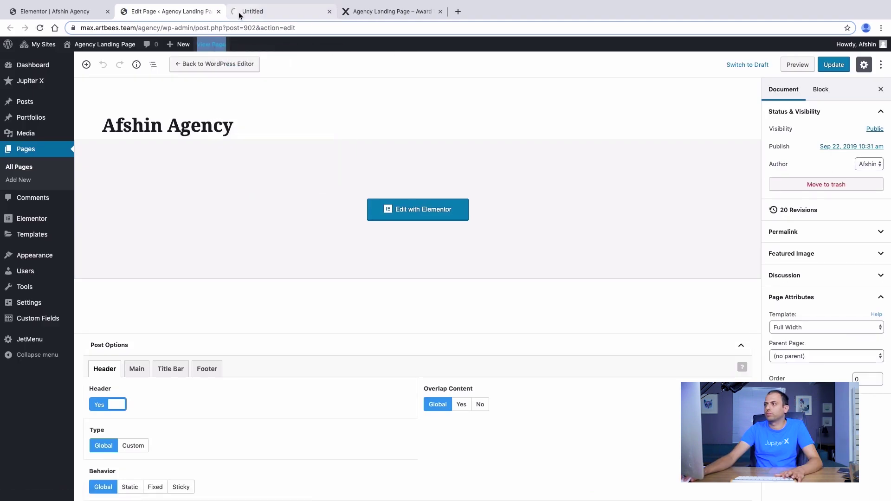
{"action": "left_click", "coordinate": [246, 11]}
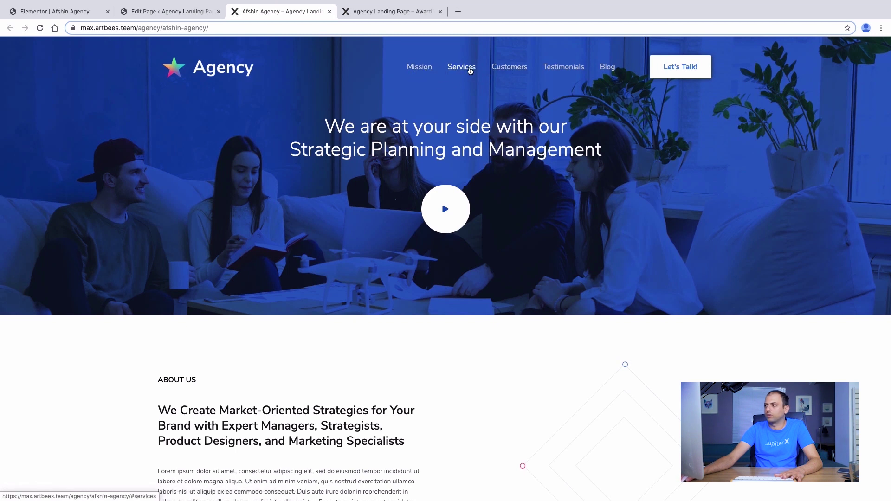
Return to the Elementor editor, set the CSS ID of the three-column services section to services, and save the page
{"action": "left_click", "coordinate": [173, 13]}
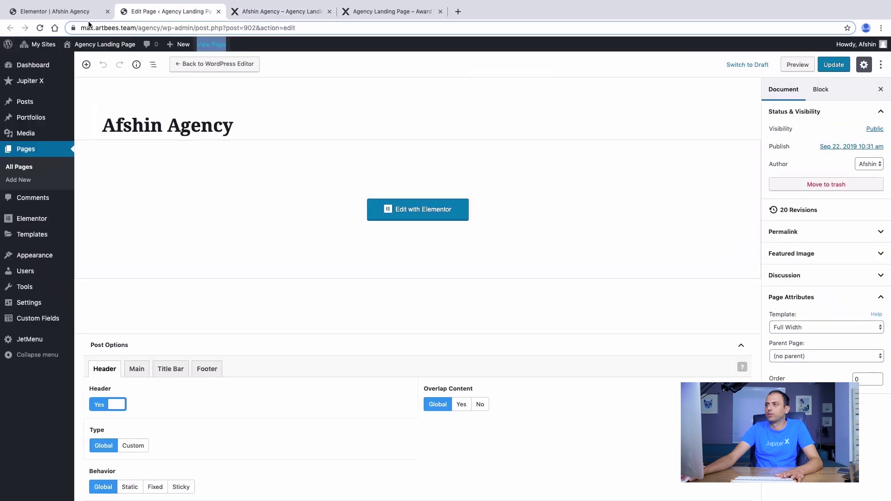
{"action": "key", "text": "ctrl+shift+Tab"}
{"action": "scroll", "coordinate": [387, 258], "scroll_direction": "down", "scroll_amount": 10}
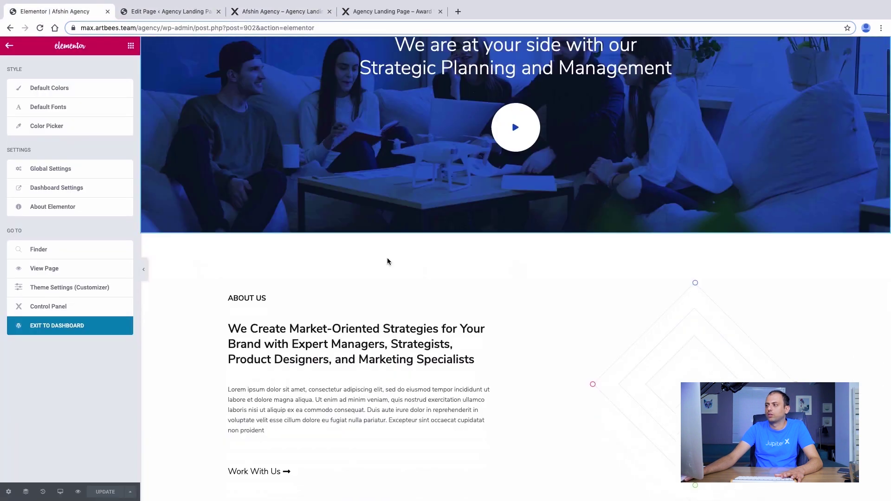
{"action": "scroll", "coordinate": [343, 239], "scroll_direction": "down", "scroll_amount": 2}
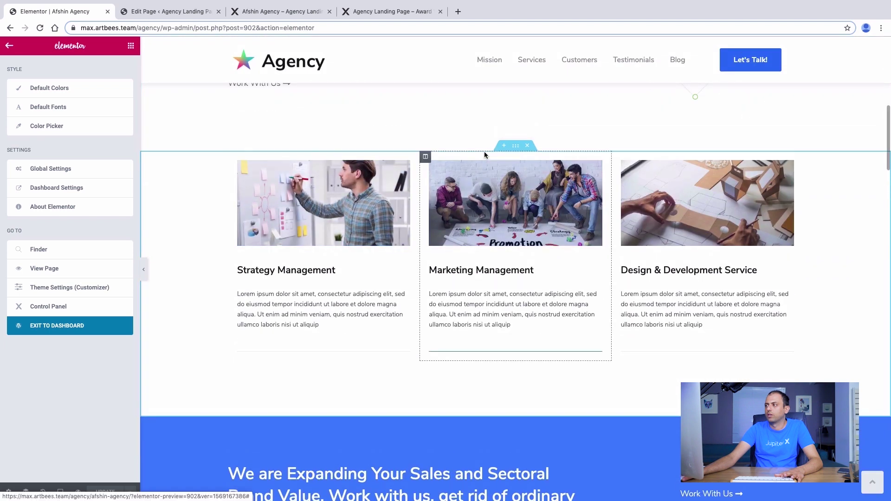
{"action": "left_click", "coordinate": [515, 145]}
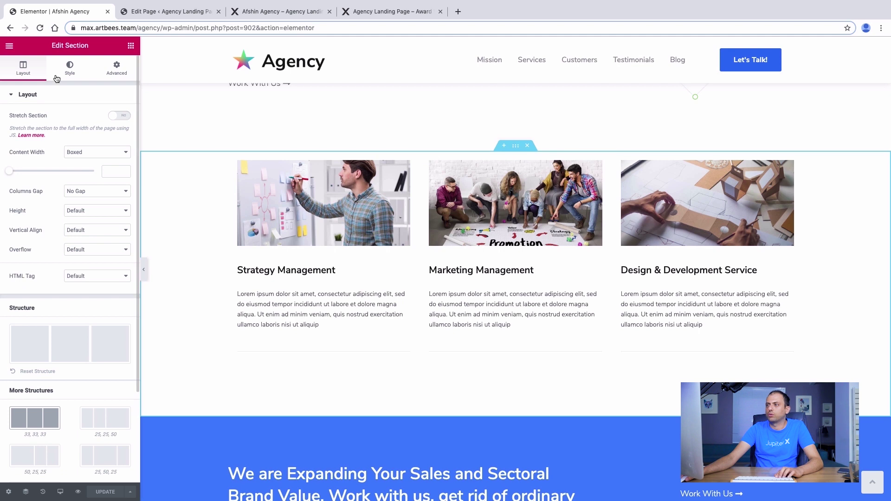
{"action": "left_click", "coordinate": [125, 68]}
{"action": "left_click", "coordinate": [87, 224]}
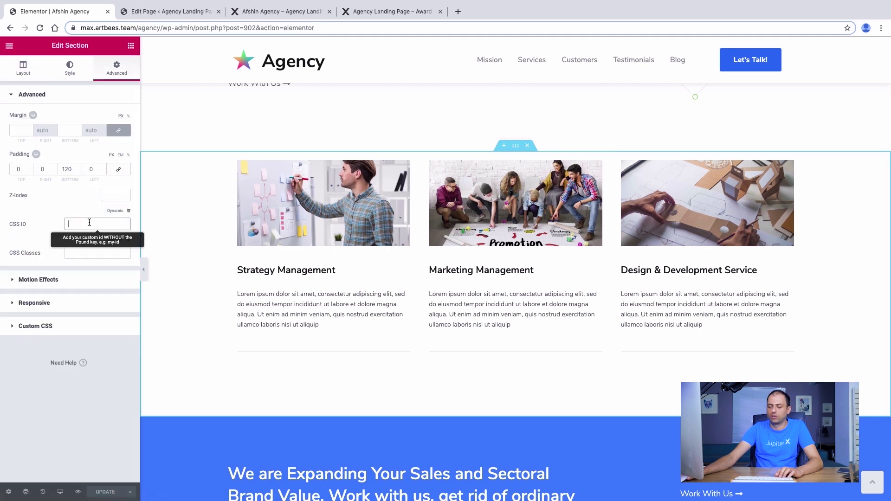
{"action": "type", "text": "services"}
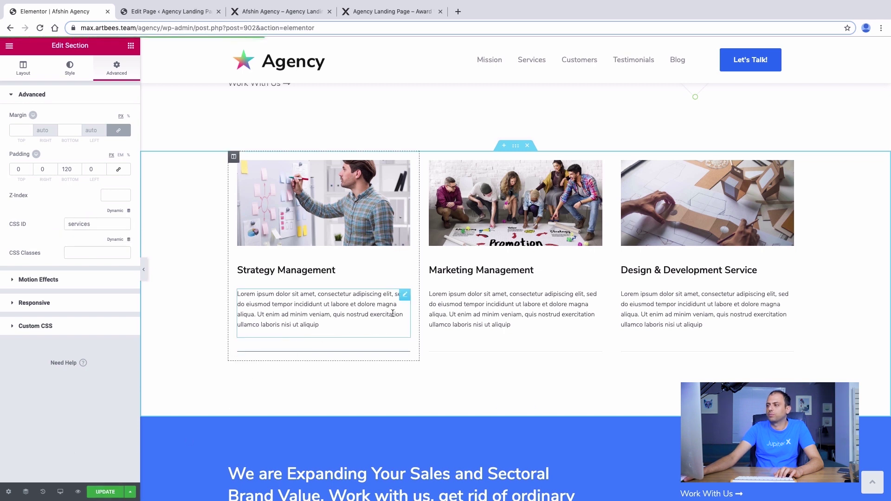
Set the CSS ID of the Our Customers section to customers and save the page
{"action": "scroll", "coordinate": [405, 309], "scroll_direction": "down", "scroll_amount": 3}
{"action": "scroll", "coordinate": [405, 310], "scroll_direction": "down", "scroll_amount": 10}
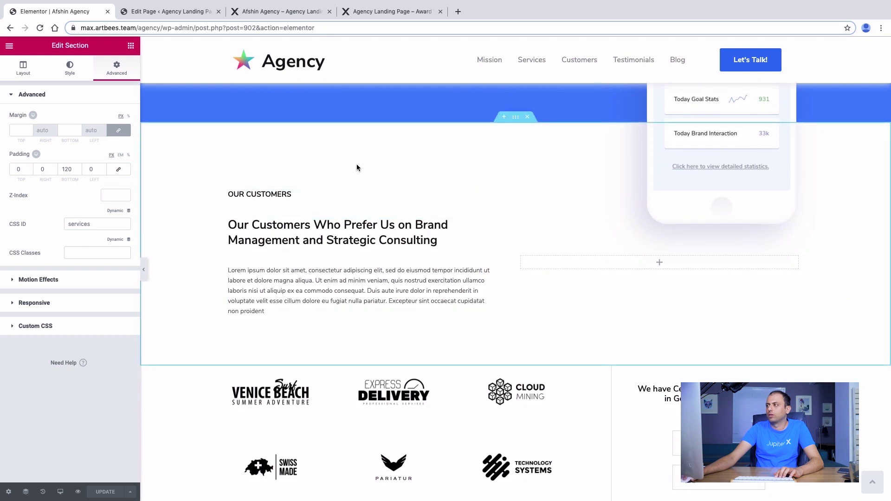
{"action": "left_click", "coordinate": [516, 118]}
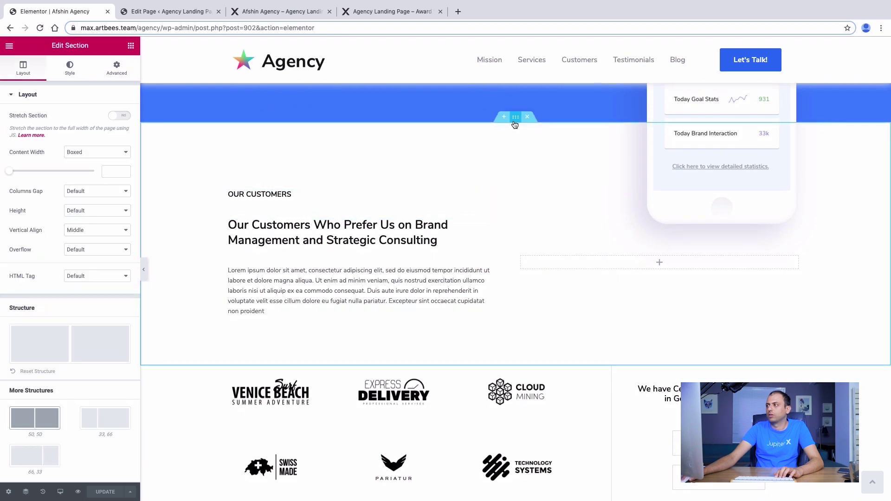
{"action": "left_click", "coordinate": [116, 68]}
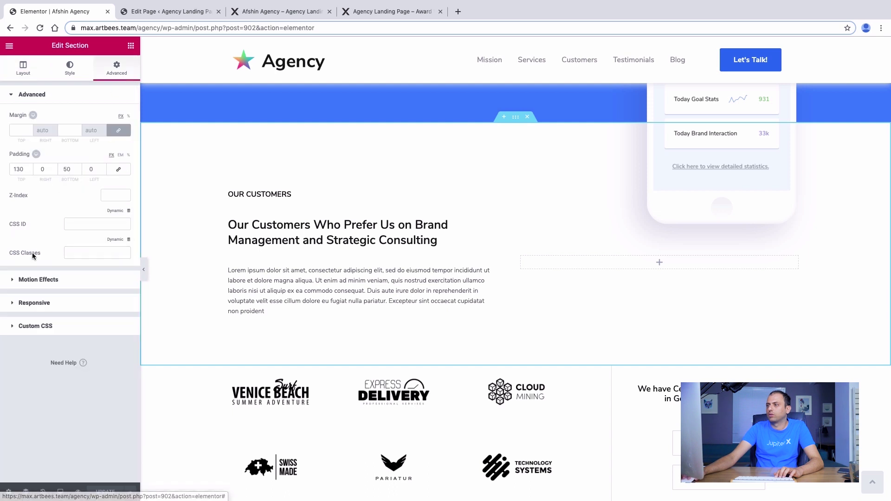
{"action": "left_click", "coordinate": [112, 223]}
{"action": "type", "text": "Cusr"}
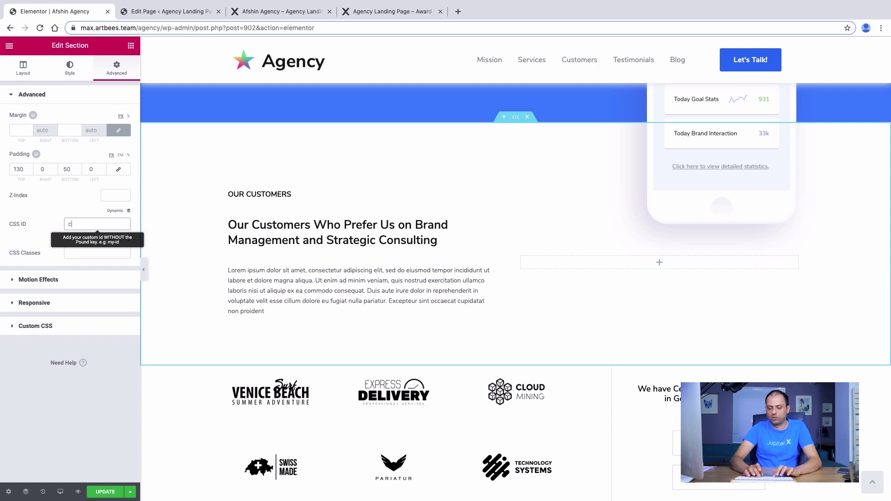
{"action": "type", "text": "omers"}
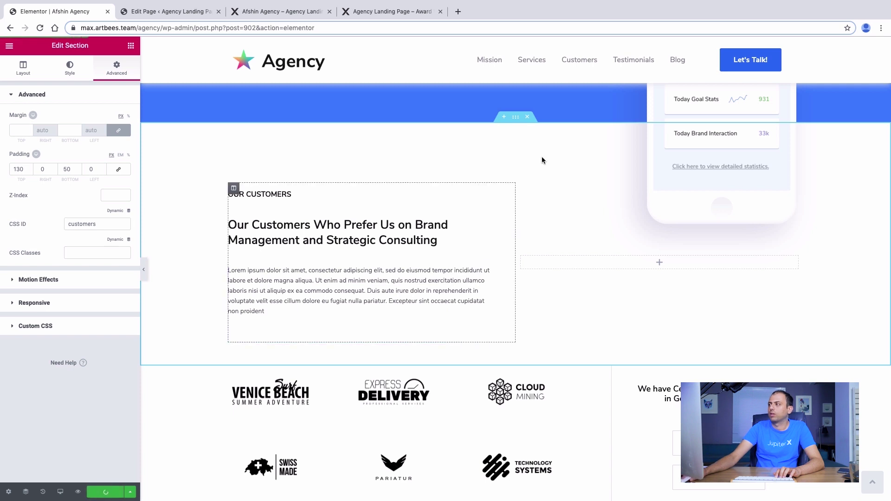
Set the CSS ID of the Testimonials section to testimonials in lowercase and save the page
{"action": "scroll", "coordinate": [413, 228], "scroll_direction": "down", "scroll_amount": 8}
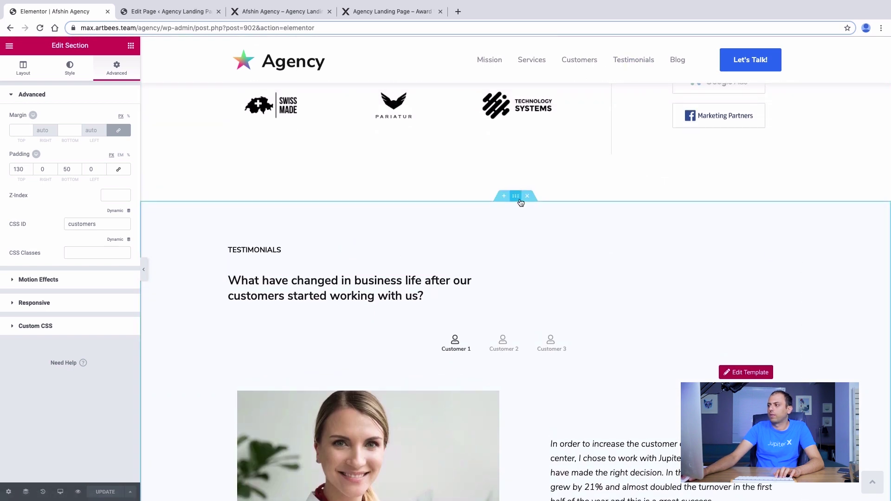
{"action": "left_click", "coordinate": [516, 196]}
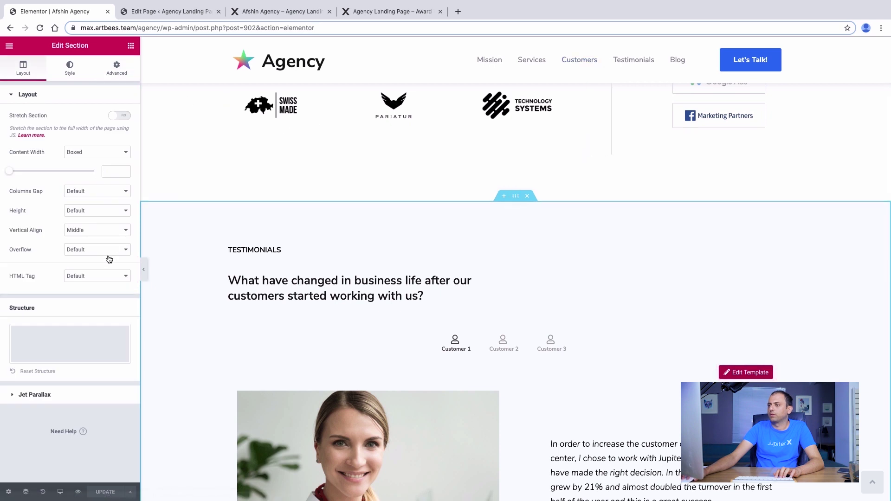
{"action": "left_click", "coordinate": [130, 64]}
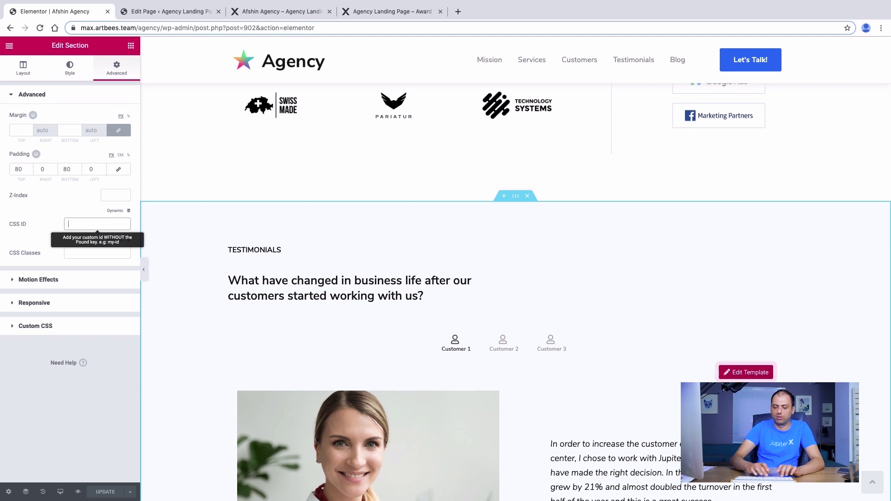
{"action": "type", "text": "Testimonials"}
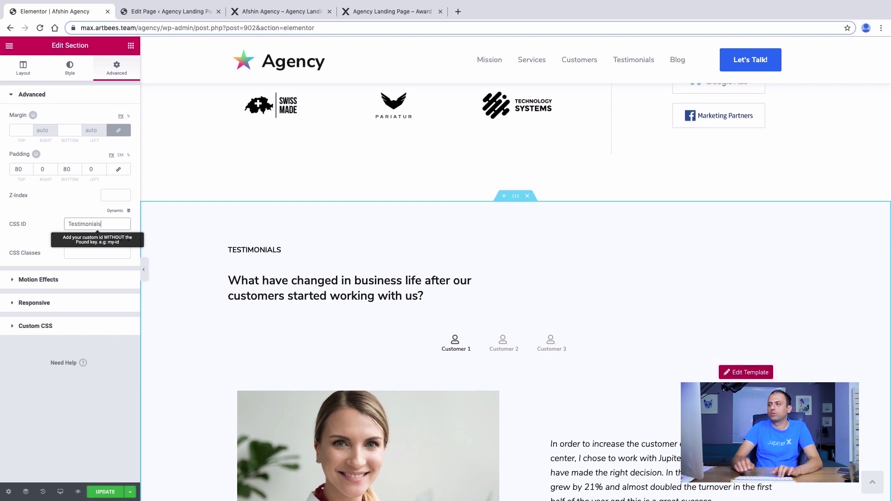
{"action": "key", "text": "super+a"}
{"action": "type", "text": "testimonials"}
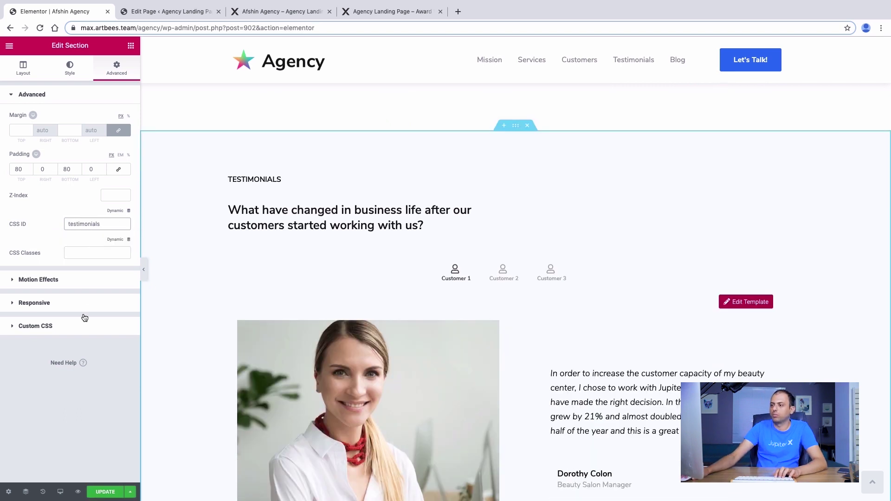
Set the CSS ID of the Our Blog section to blog and save the page
{"action": "scroll", "coordinate": [461, 191], "scroll_direction": "down", "scroll_amount": 12}
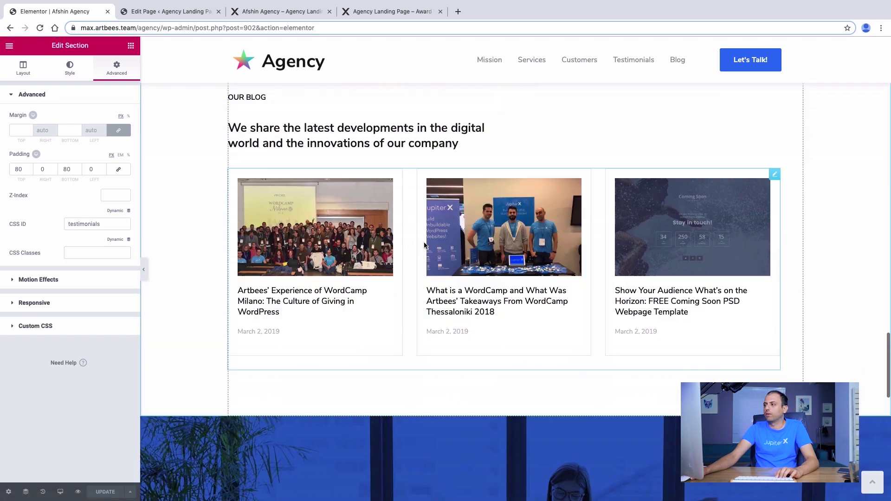
{"action": "scroll", "coordinate": [461, 191], "scroll_direction": "up", "scroll_amount": 2}
{"action": "left_click", "coordinate": [514, 137]}
{"action": "left_click", "coordinate": [93, 224]}
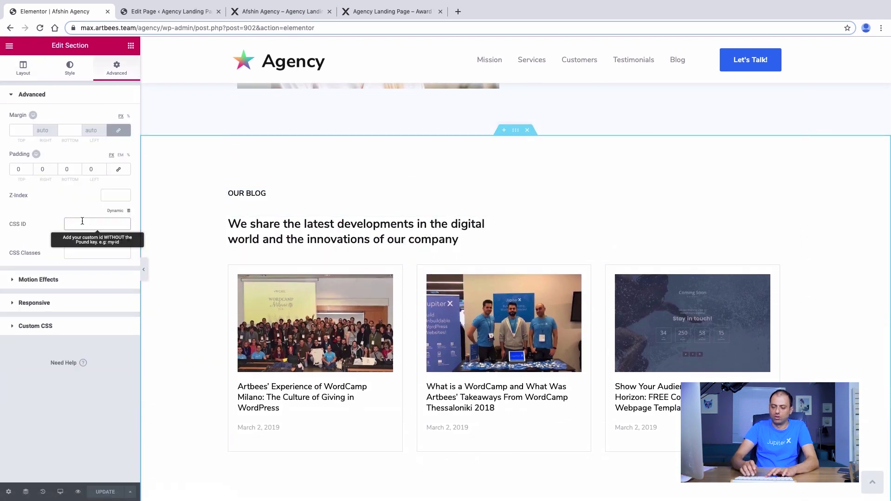
{"action": "type", "text": "blog"}
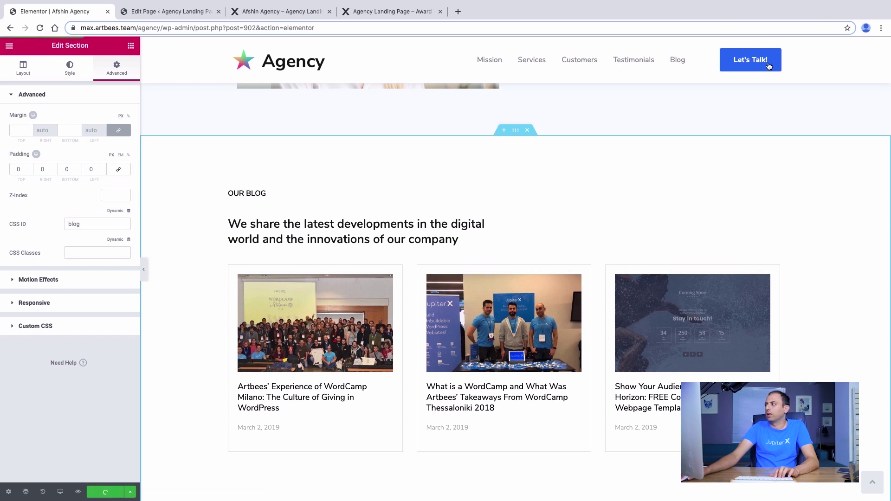
Check the reference page's Let's Talk! link target and set the contact form section's CSS ID to contact
{"action": "left_click", "coordinate": [369, 12]}
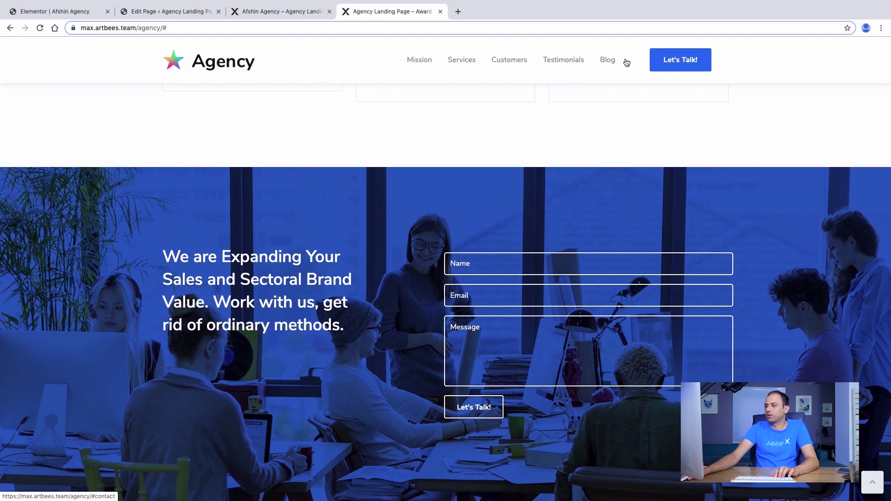
{"action": "left_click", "coordinate": [103, 17]}
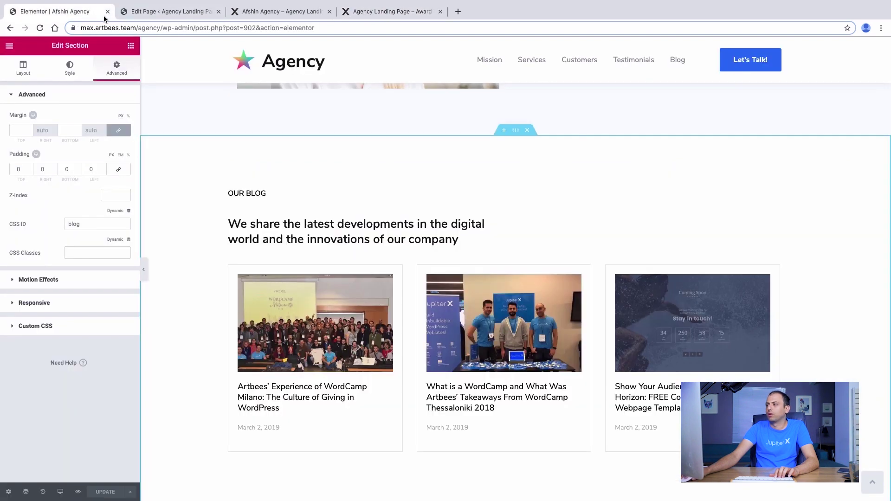
{"action": "scroll", "coordinate": [414, 252], "scroll_direction": "down", "scroll_amount": 8}
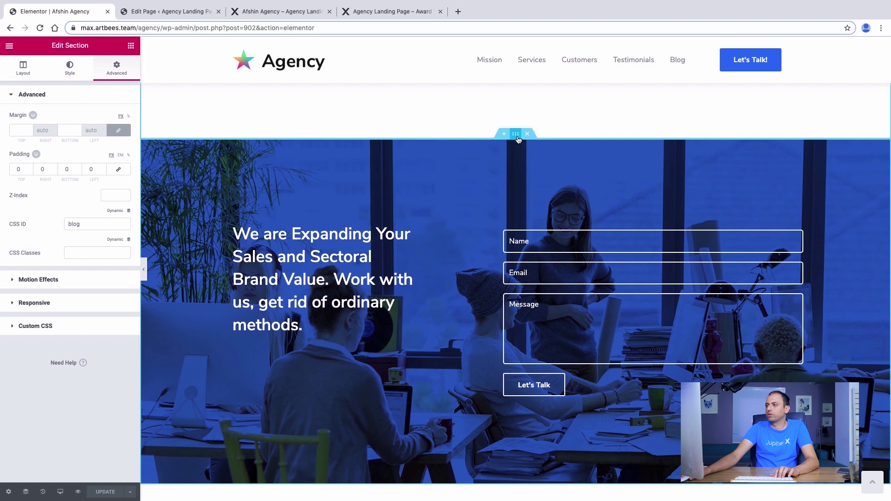
{"action": "left_click", "coordinate": [517, 137]}
{"action": "left_click", "coordinate": [116, 67]}
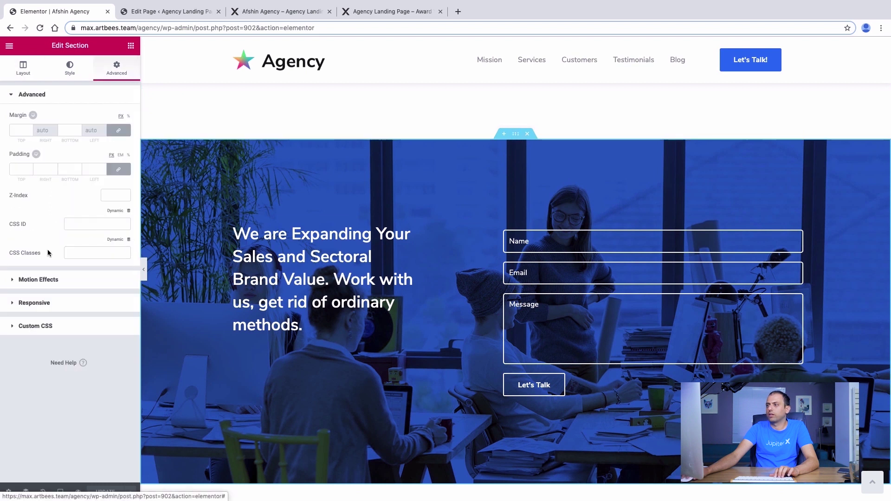
{"action": "left_click", "coordinate": [72, 222]}
{"action": "type", "text": "contact"}
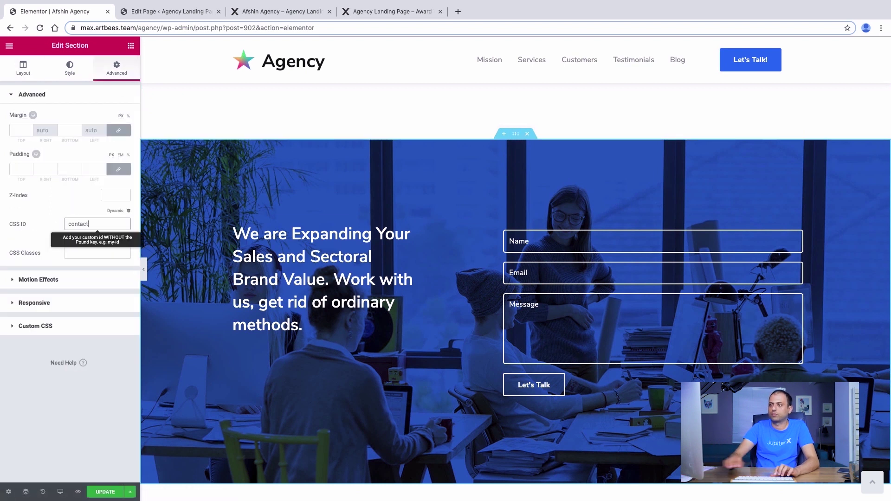
Save the page, return to its beginning, and close every other browser tab so only the Elementor editor remains
{"action": "scroll", "coordinate": [360, 238], "scroll_direction": "down", "scroll_amount": 7}
{"action": "scroll", "coordinate": [361, 239], "scroll_direction": "up", "scroll_amount": 20}
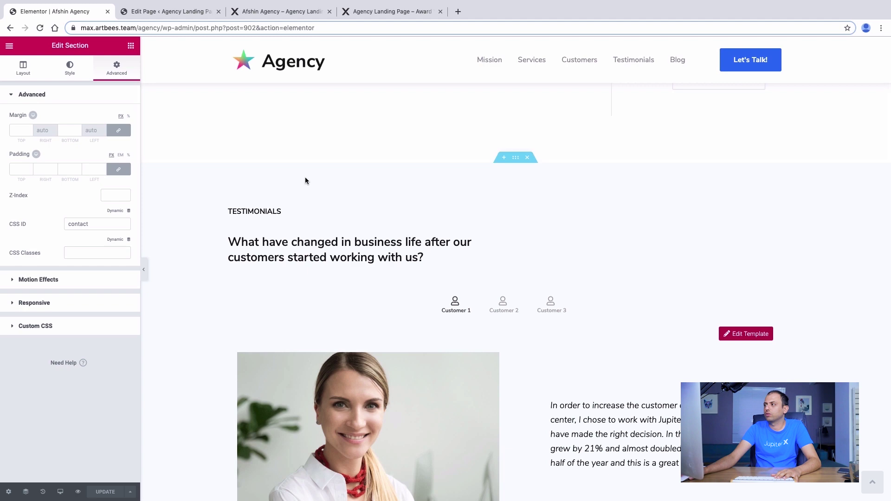
{"action": "scroll", "coordinate": [350, 175], "scroll_direction": "up", "scroll_amount": 15}
{"action": "scroll", "coordinate": [350, 175], "scroll_direction": "up", "scroll_amount": 5}
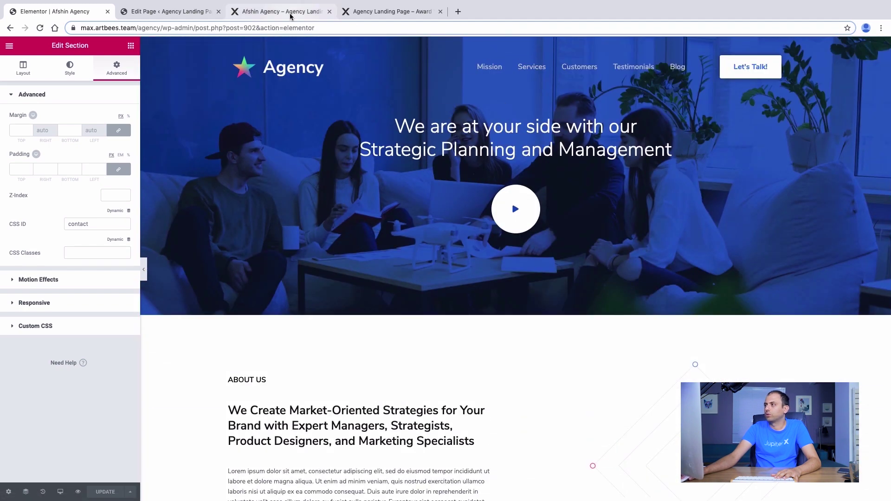
{"action": "left_click", "coordinate": [331, 12]}
{"action": "left_click", "coordinate": [324, 12]}
{"action": "left_click", "coordinate": [330, 11]}
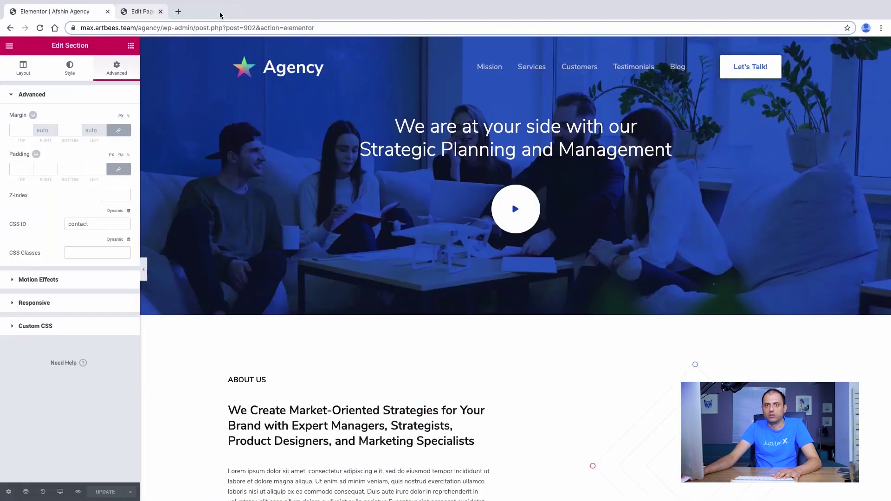
{"action": "left_click", "coordinate": [219, 13]}
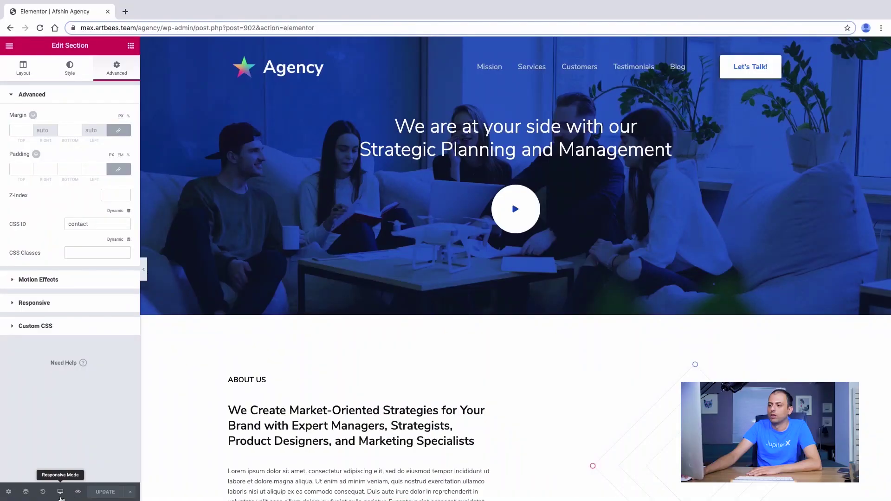
Switch the responsive preview to Tablet and review the page layout from the header to the contact form
{"action": "left_click", "coordinate": [59, 497]}
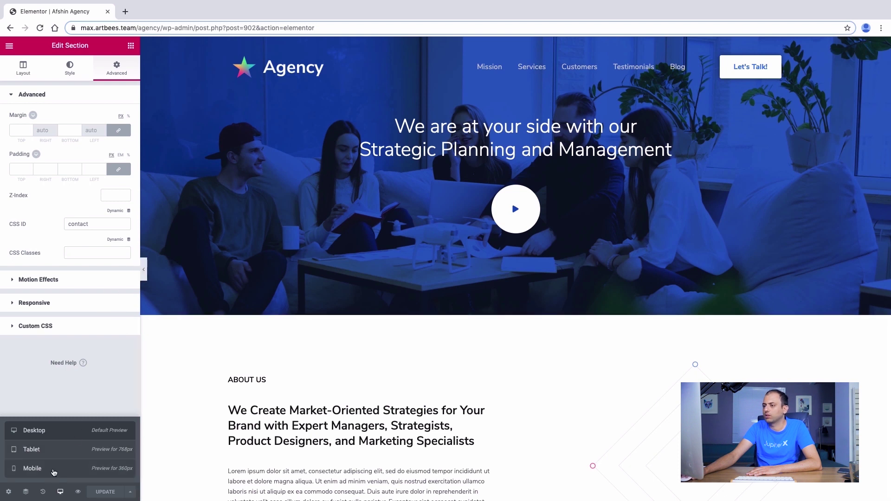
{"action": "left_click", "coordinate": [51, 450]}
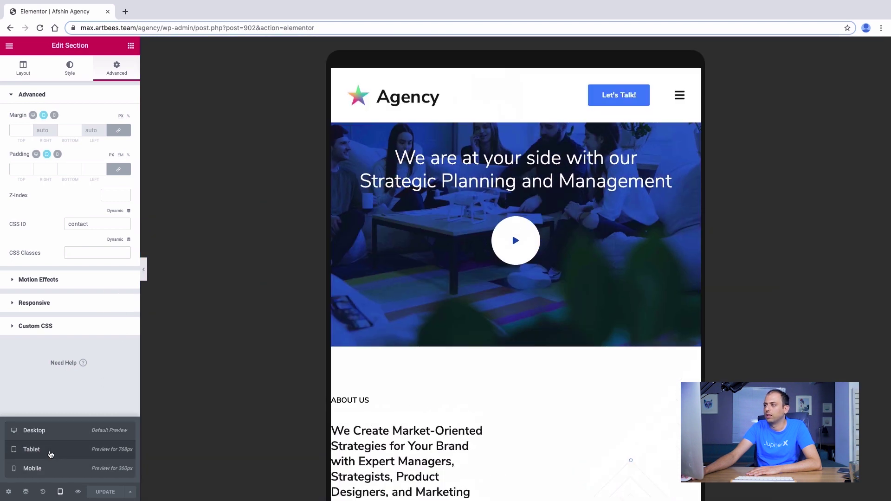
{"action": "scroll", "coordinate": [546, 273], "scroll_direction": "down", "scroll_amount": 20}
{"action": "scroll", "coordinate": [536, 333], "scroll_direction": "down", "scroll_amount": 5}
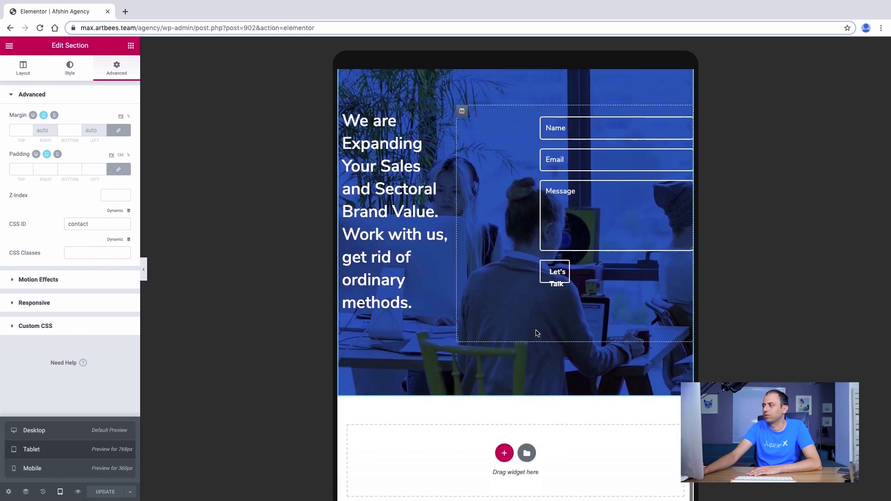
{"action": "scroll", "coordinate": [536, 333], "scroll_direction": "up", "scroll_amount": 15}
{"action": "scroll", "coordinate": [536, 333], "scroll_direction": "up", "scroll_amount": 8}
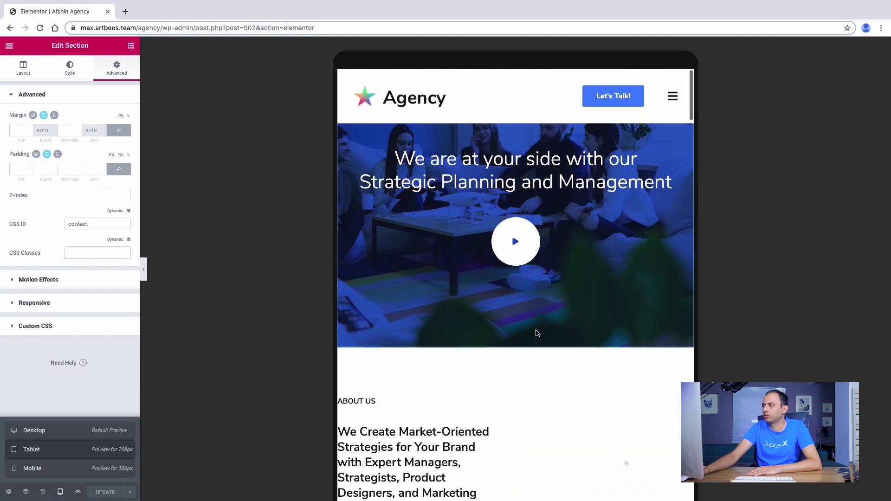
Slightly adjust the tablet size of the play icon in the hero section
{"action": "left_click", "coordinate": [520, 240]}
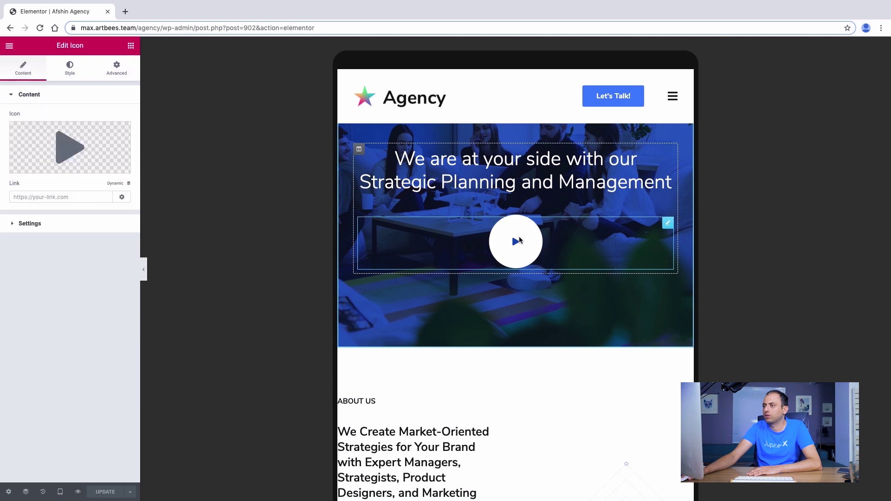
{"action": "left_click", "coordinate": [80, 80]}
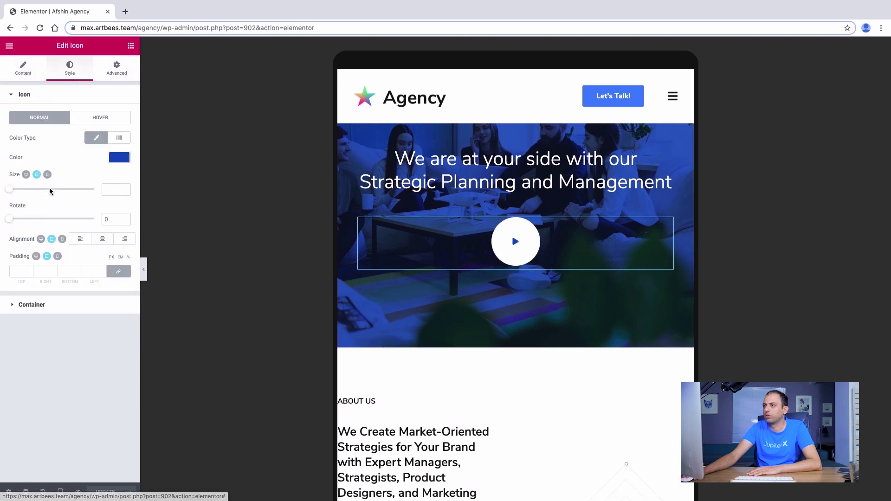
{"action": "mouse_move", "coordinate": [12, 191]}
{"action": "left_mouse_down"}
{"action": "mouse_move", "coordinate": [68, 193]}
{"action": "mouse_move", "coordinate": [23, 196]}
{"action": "left_mouse_up"}
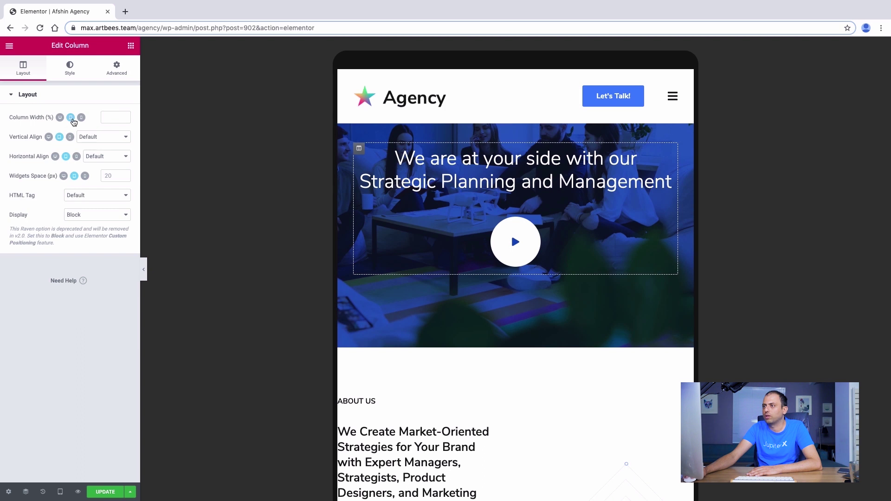
{"action": "left_click", "coordinate": [81, 118]}
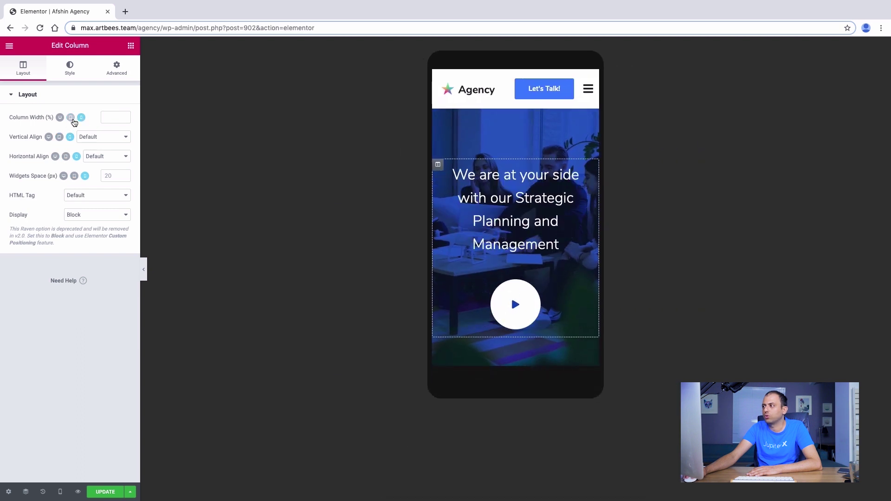
{"action": "left_click", "coordinate": [72, 119]}
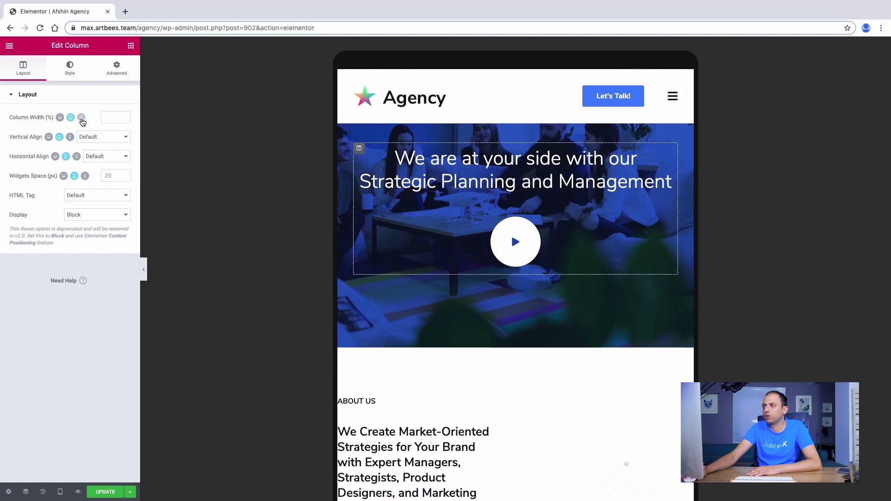
Set the tablet column width to 100% for both the image column and the text column of the About Us section
{"action": "scroll", "coordinate": [511, 245], "scroll_direction": "down", "scroll_amount": 3}
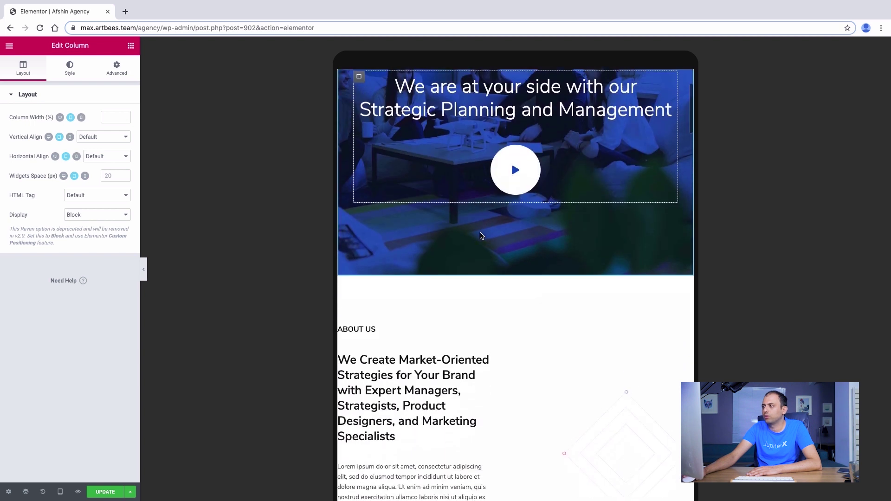
{"action": "scroll", "coordinate": [481, 236], "scroll_direction": "down", "scroll_amount": 8}
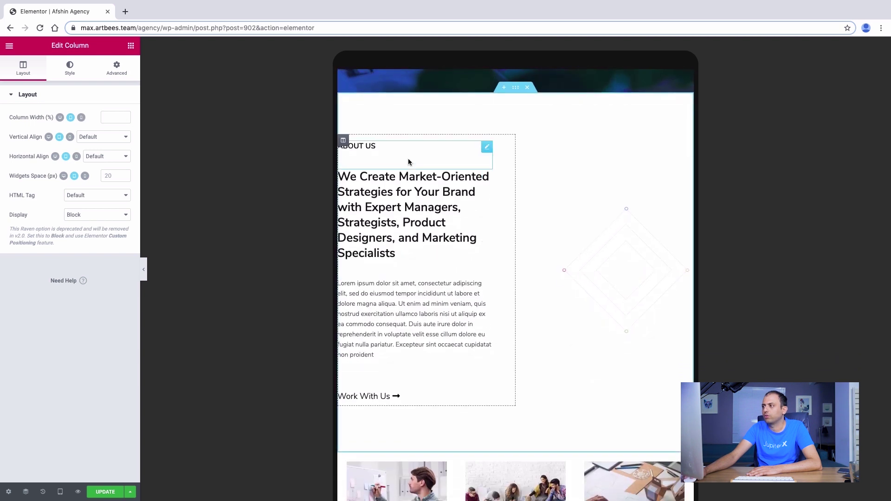
{"action": "left_click", "coordinate": [409, 160]}
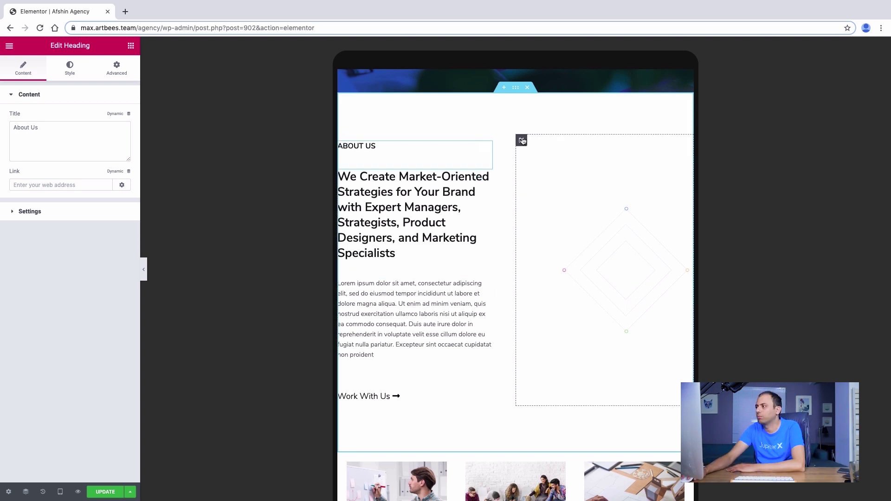
{"action": "left_click", "coordinate": [522, 141]}
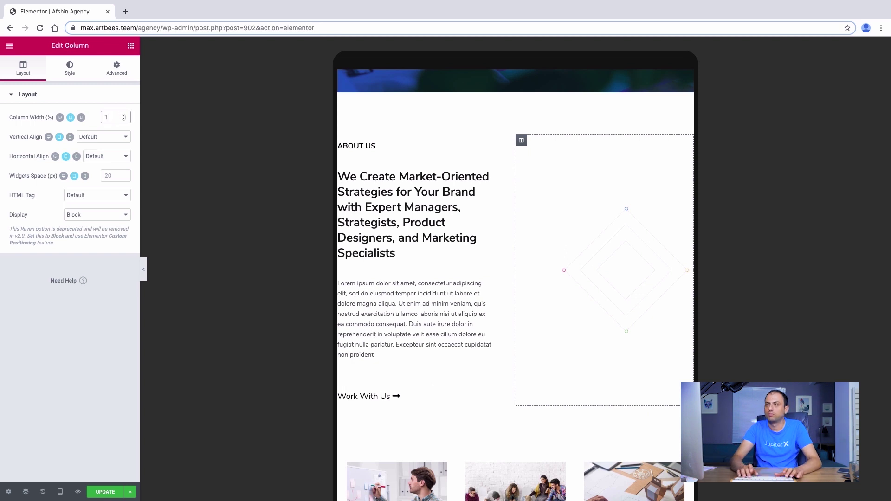
{"action": "type", "text": "100"}
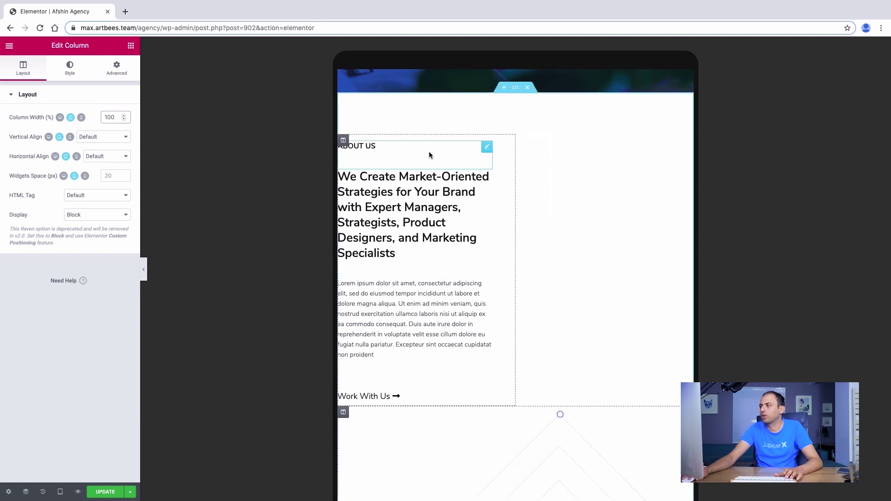
{"action": "left_click", "coordinate": [344, 141]}
{"action": "left_click", "coordinate": [101, 117]}
{"action": "type", "text": "100"}
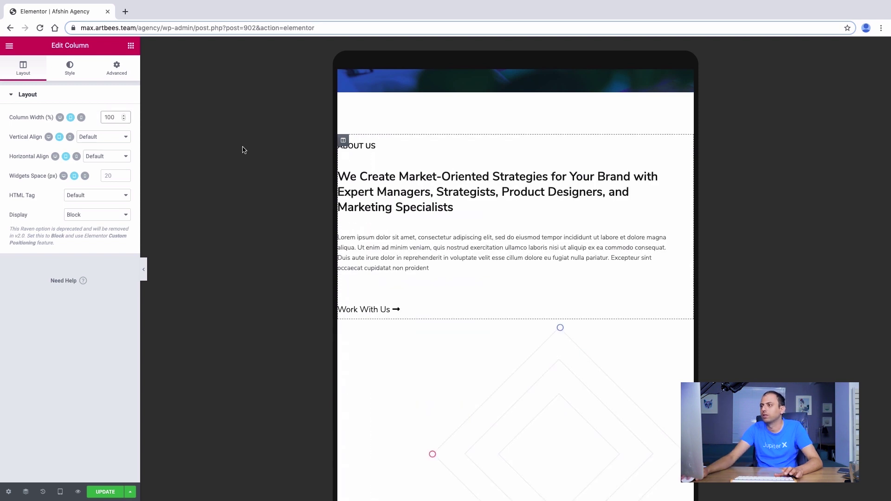
Unlink the About Us text column's tablet padding and set it to 30 px on the right and left, with 0 top and bottom
{"action": "left_click", "coordinate": [111, 78]}
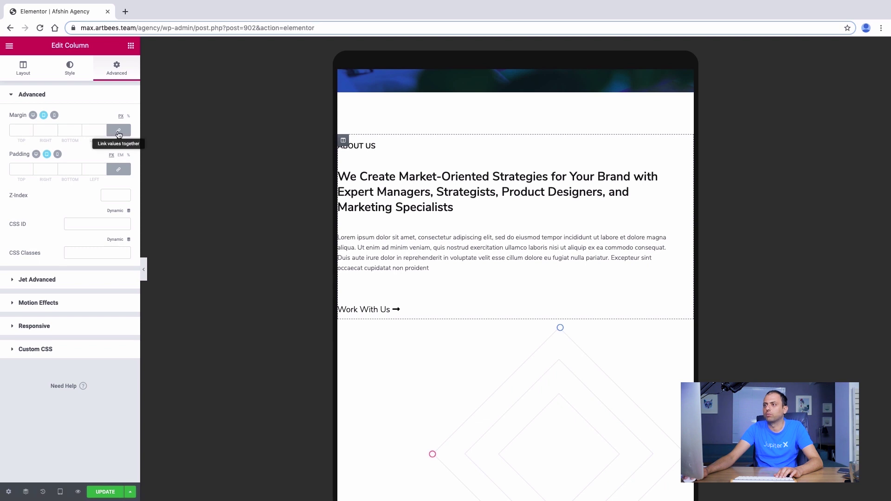
{"action": "left_click", "coordinate": [119, 170]}
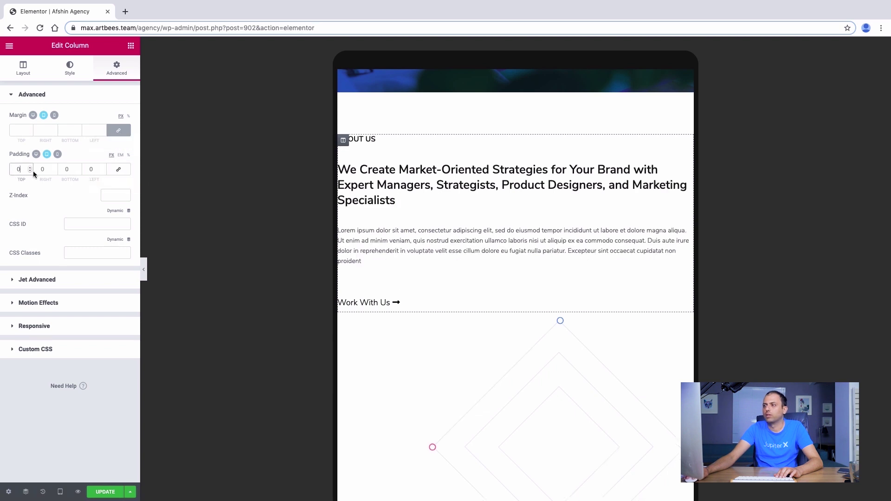
{"action": "type", "text": "30"}
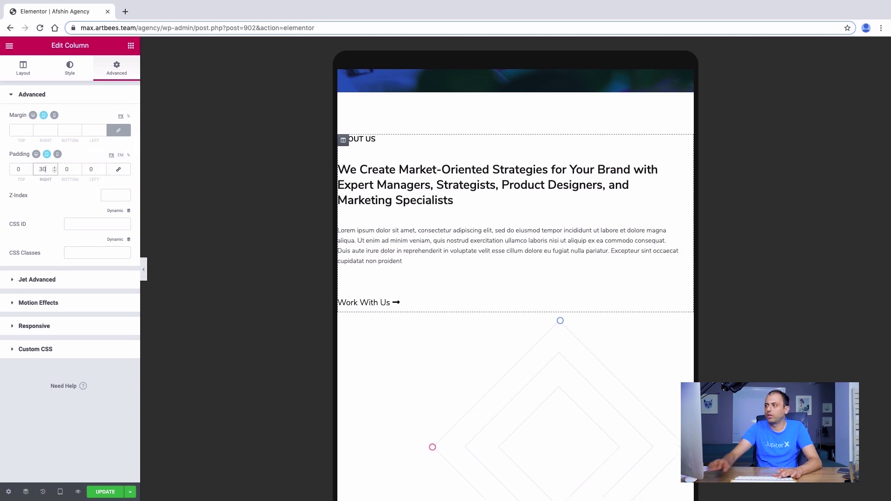
{"action": "double_click", "coordinate": [88, 170]}
{"action": "type", "text": "30"}
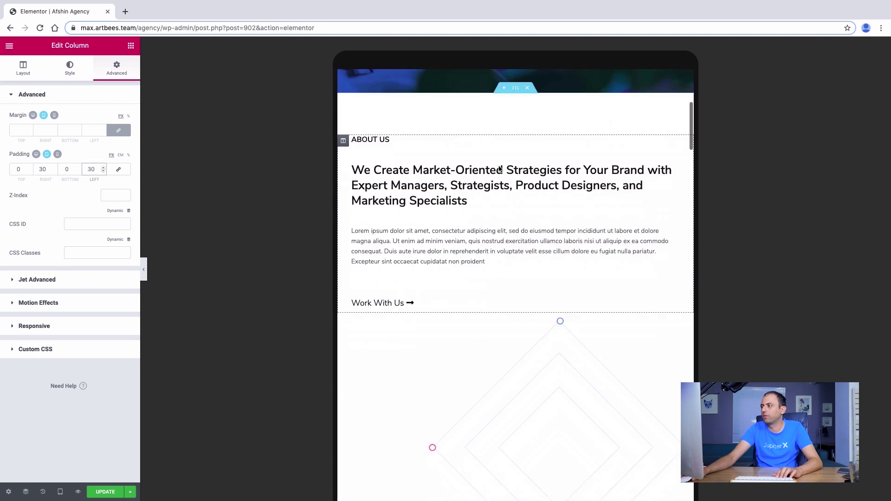
Set the About Us diamond image to Medium - 300 x 300 and center its tablet alignment
{"action": "scroll", "coordinate": [506, 186], "scroll_direction": "down", "scroll_amount": 3}
{"action": "left_click", "coordinate": [513, 206]}
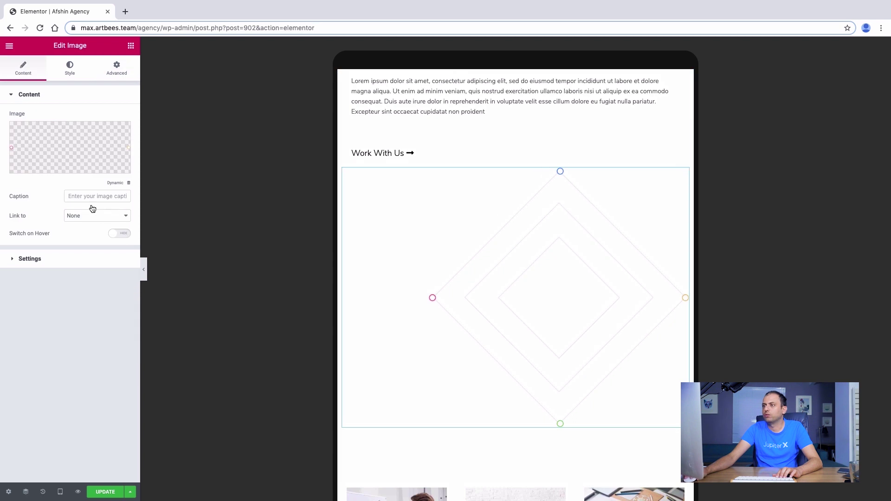
{"action": "left_click", "coordinate": [39, 258]}
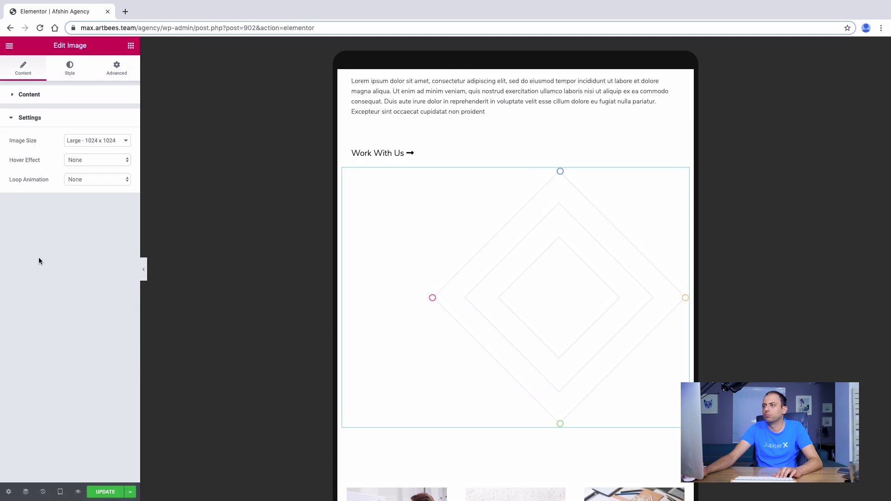
{"action": "left_click", "coordinate": [85, 140]}
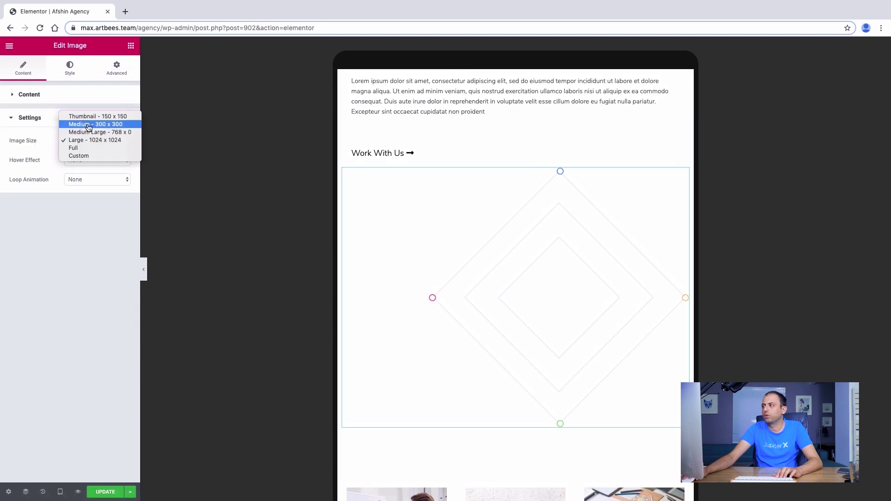
{"action": "left_click", "coordinate": [89, 125]}
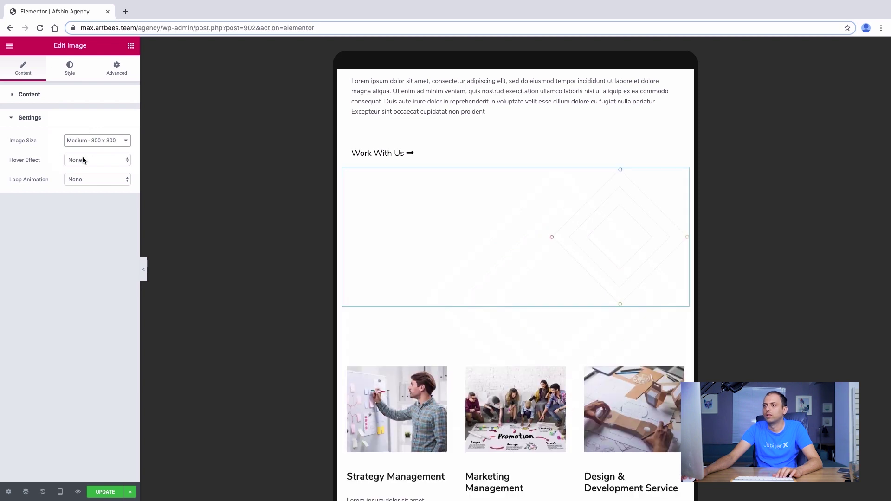
{"action": "left_click", "coordinate": [76, 77]}
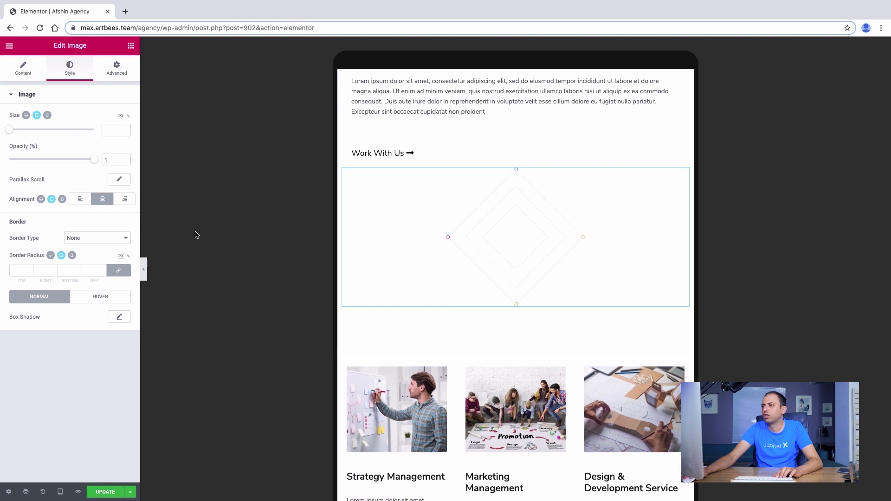
{"action": "left_click", "coordinate": [80, 200]}
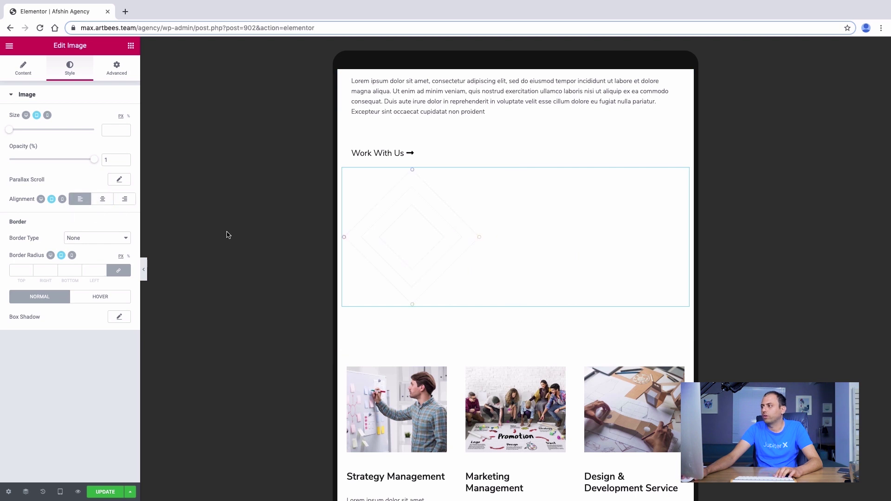
{"action": "left_click", "coordinate": [102, 199]}
Hide the About Us diamond image on tablet through its responsive visibility settings
{"action": "left_click", "coordinate": [116, 70]}
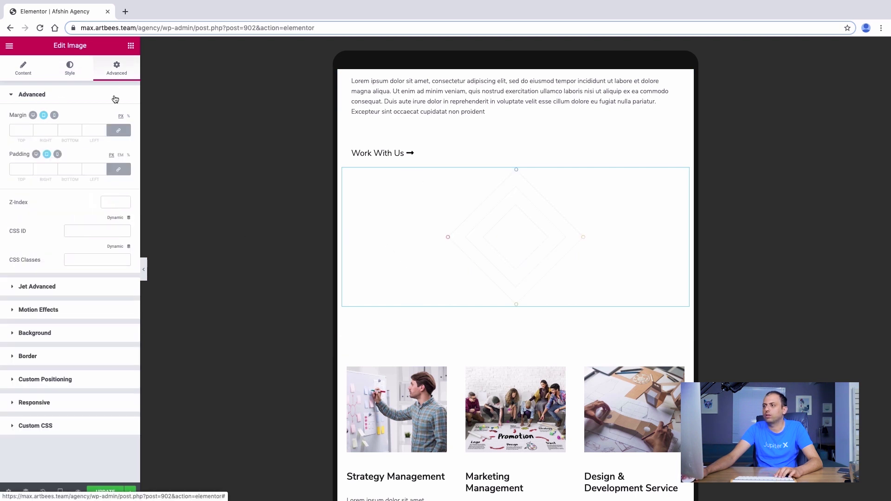
{"action": "left_click", "coordinate": [33, 381]}
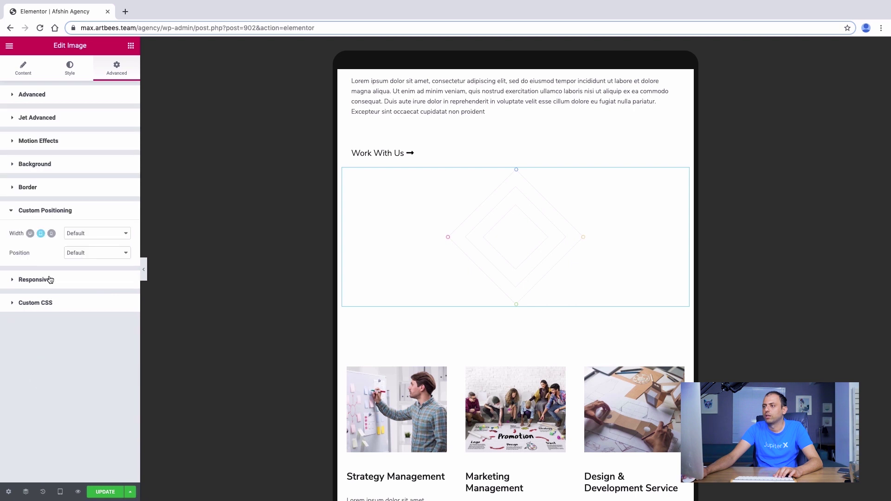
{"action": "left_click", "coordinate": [29, 280]}
{"action": "left_click", "coordinate": [117, 294]}
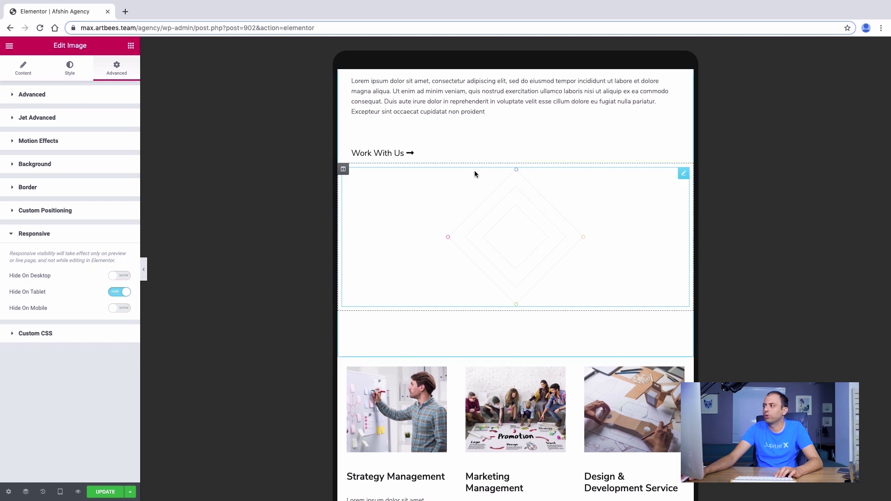
Unlink and zero the tablet padding of both feature columns in the blue We are Expanding section
{"action": "scroll", "coordinate": [486, 231], "scroll_direction": "down", "scroll_amount": 6}
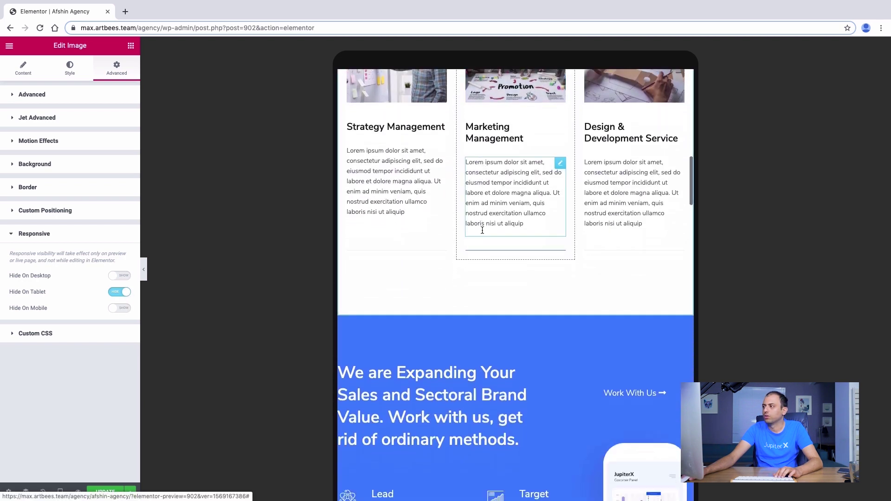
{"action": "scroll", "coordinate": [483, 231], "scroll_direction": "up", "scroll_amount": 1}
{"action": "scroll", "coordinate": [483, 231], "scroll_direction": "down", "scroll_amount": 7}
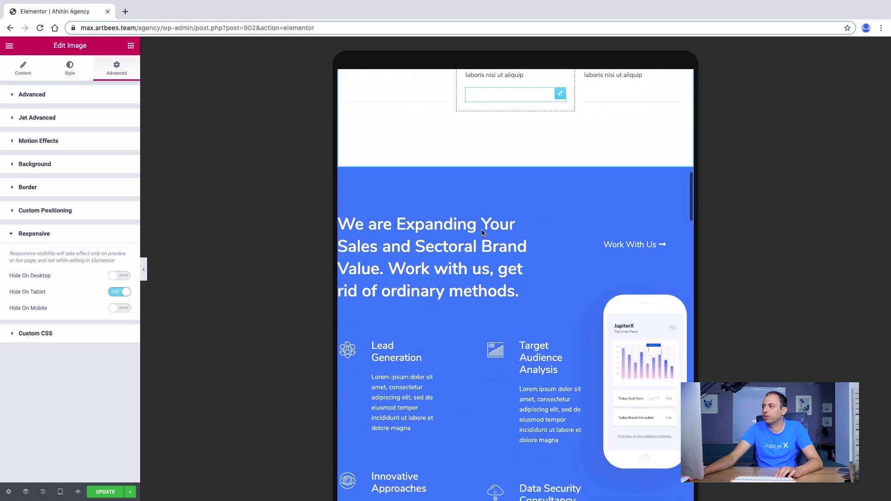
{"action": "scroll", "coordinate": [400, 211], "scroll_direction": "down", "scroll_amount": 2}
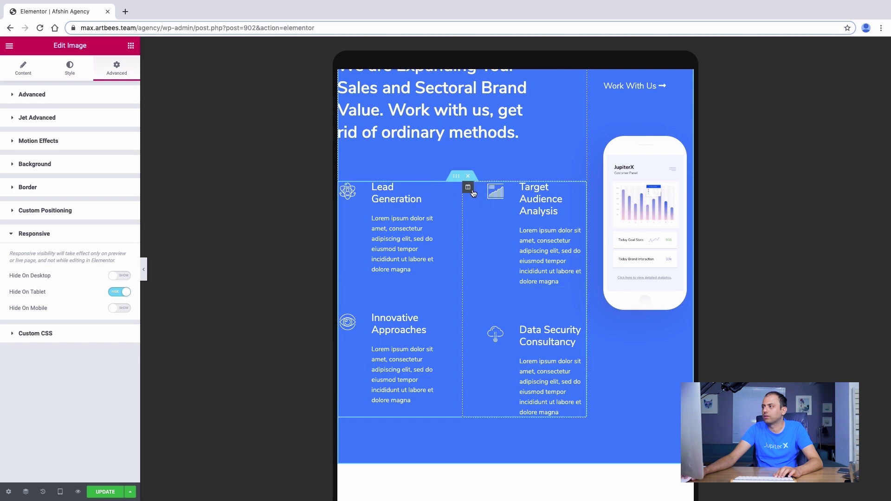
{"action": "left_click", "coordinate": [468, 189]}
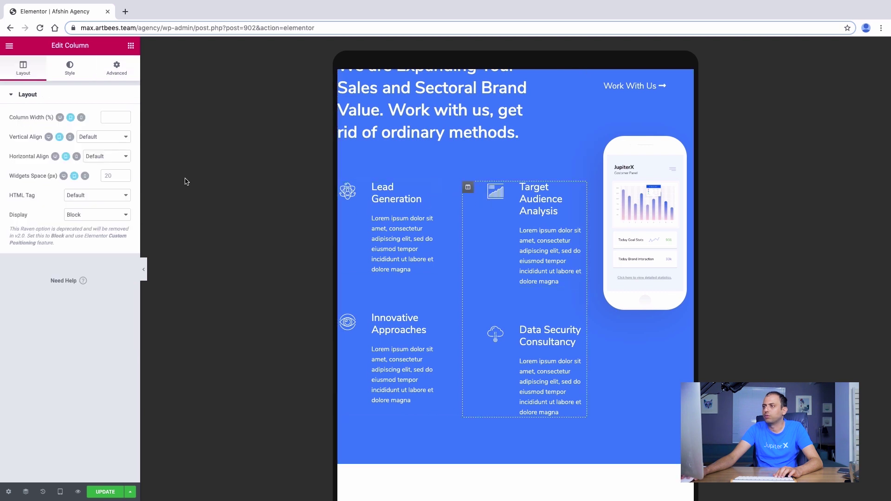
{"action": "left_click", "coordinate": [113, 75]}
{"action": "left_click", "coordinate": [120, 170]}
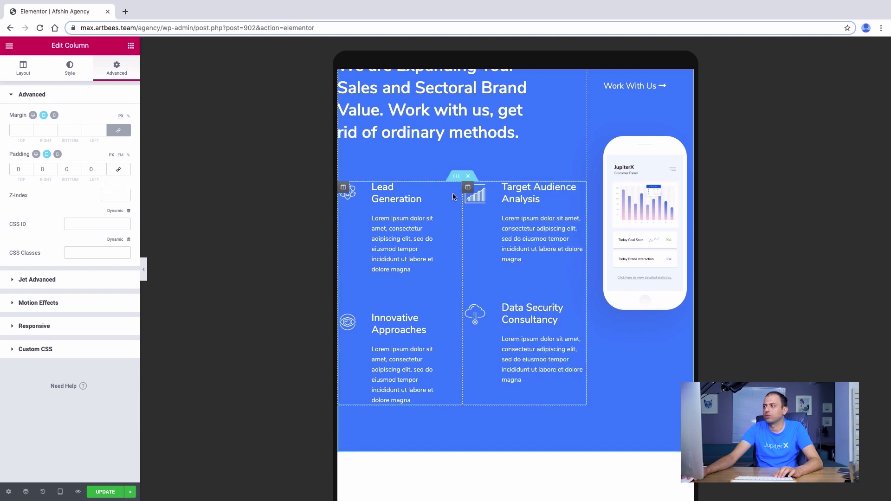
{"action": "left_click", "coordinate": [343, 187]}
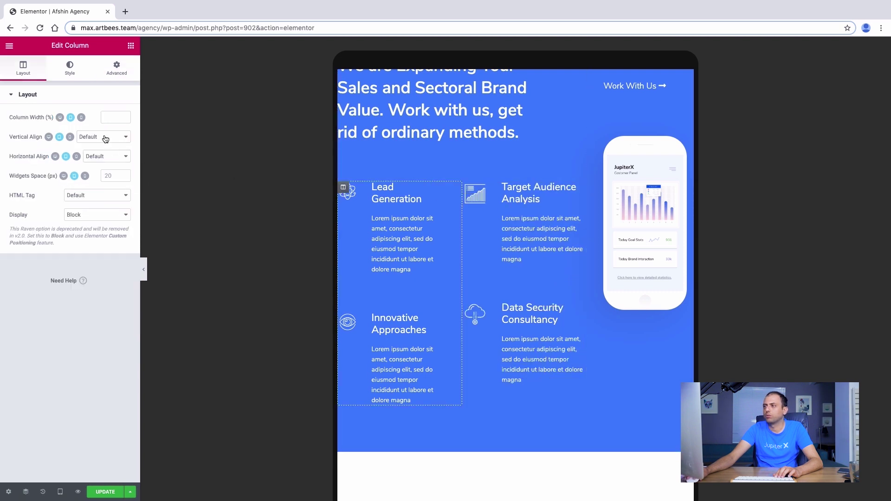
{"action": "left_click", "coordinate": [120, 72]}
{"action": "left_click", "coordinate": [119, 169]}
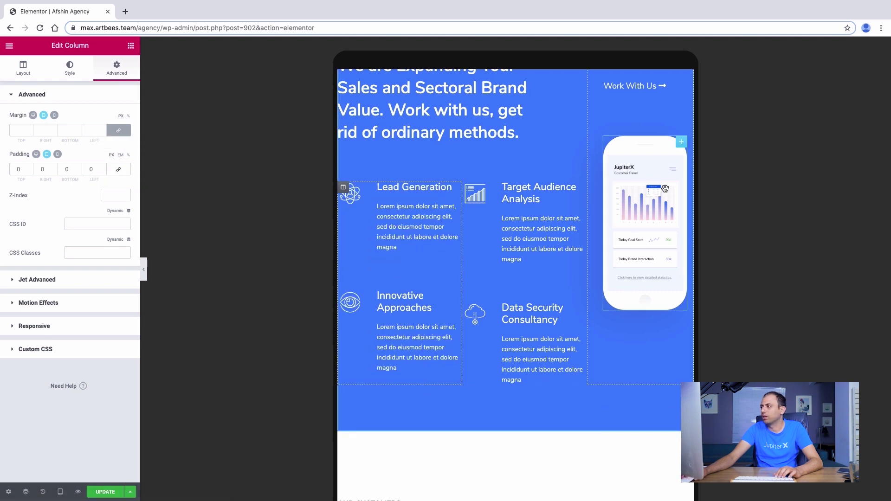
Unlink the We are Expanding section's tablet padding and set 40 px top, 30 px right and left, and 0 bottom
{"action": "scroll", "coordinate": [652, 199], "scroll_direction": "up", "scroll_amount": 3}
{"action": "scroll", "coordinate": [659, 205], "scroll_direction": "down", "scroll_amount": 2}
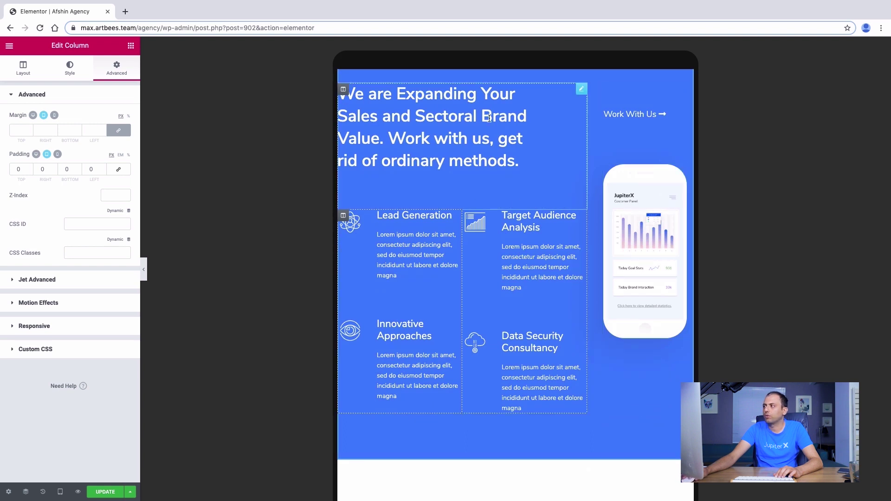
{"action": "left_click", "coordinate": [389, 116]}
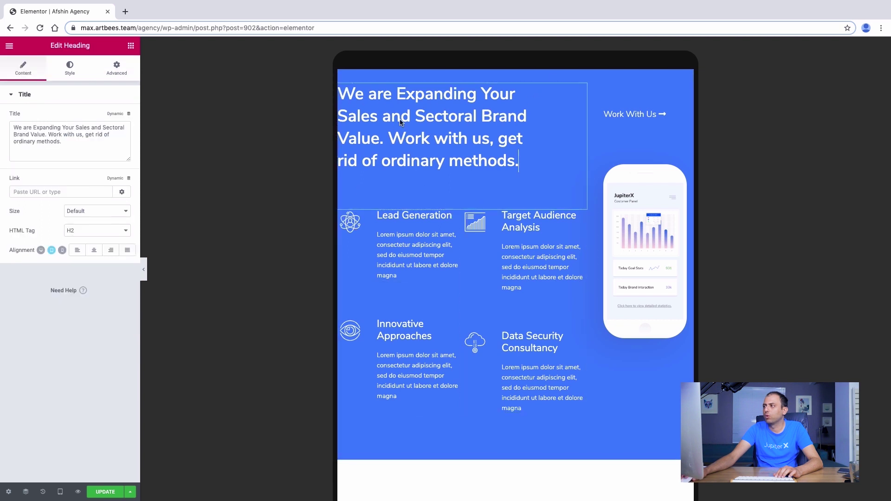
{"action": "scroll", "coordinate": [492, 154], "scroll_direction": "up", "scroll_amount": 3}
{"action": "left_click", "coordinate": [514, 119]}
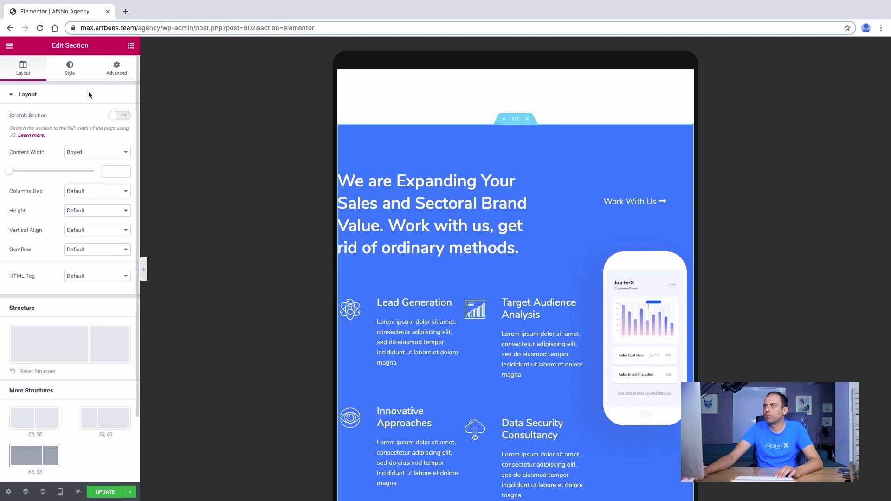
{"action": "left_click", "coordinate": [117, 68]}
{"action": "left_click", "coordinate": [118, 169]}
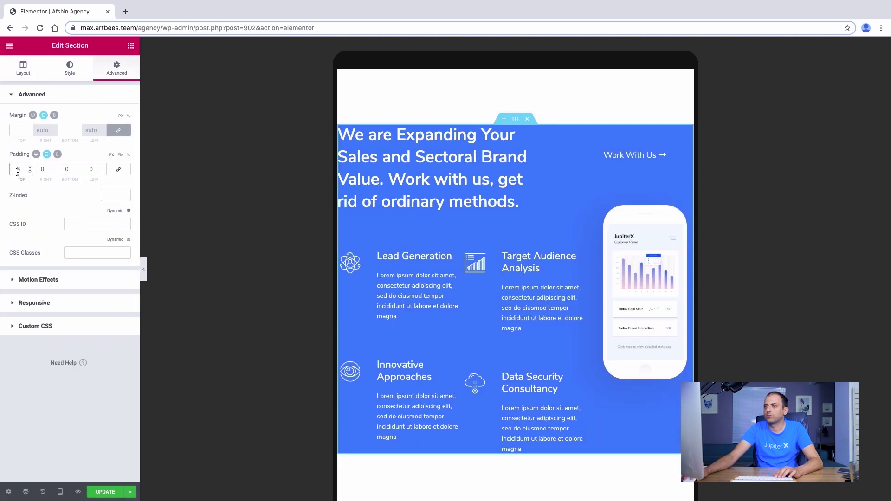
{"action": "type", "text": "30"}
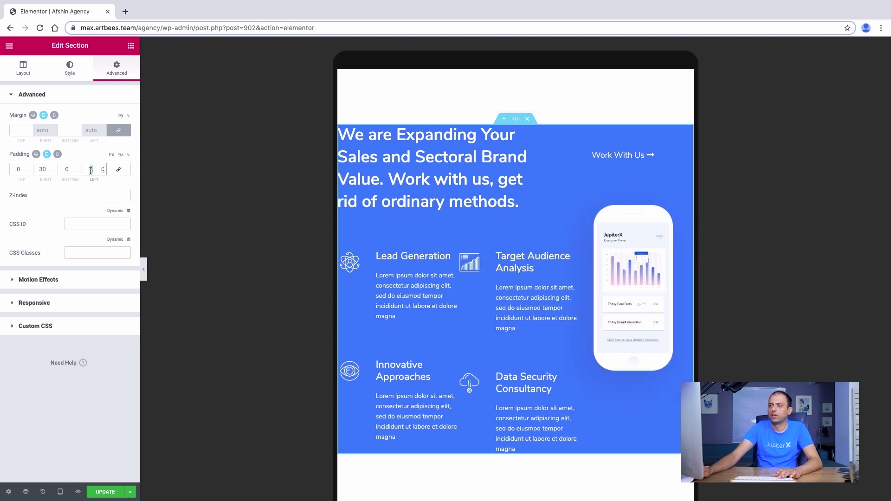
{"action": "type", "text": "30"}
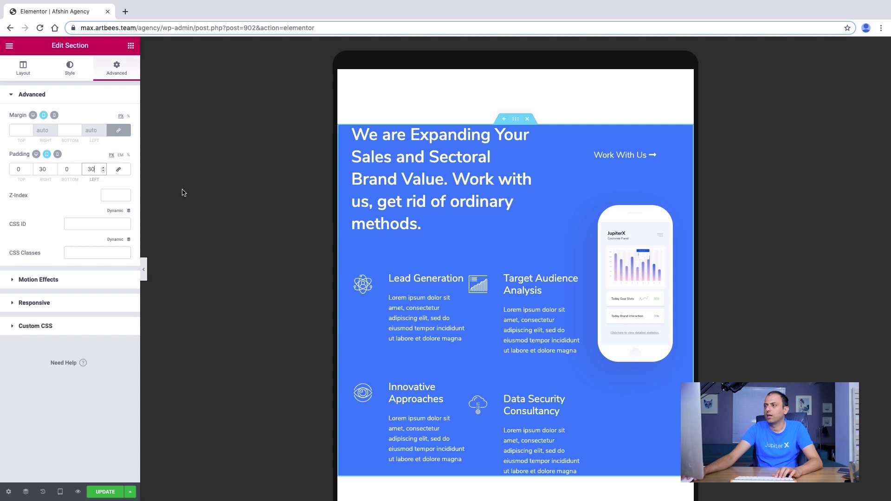
{"action": "left_click", "coordinate": [17, 169]}
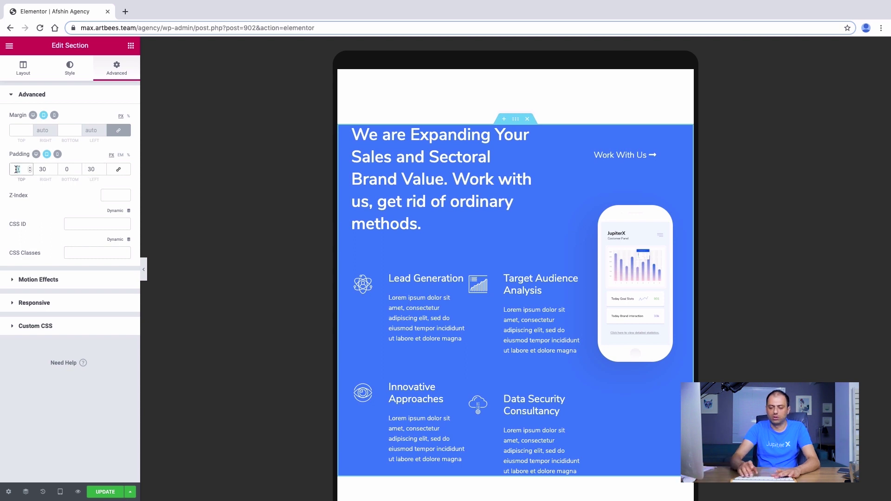
{"action": "type", "text": "40"}
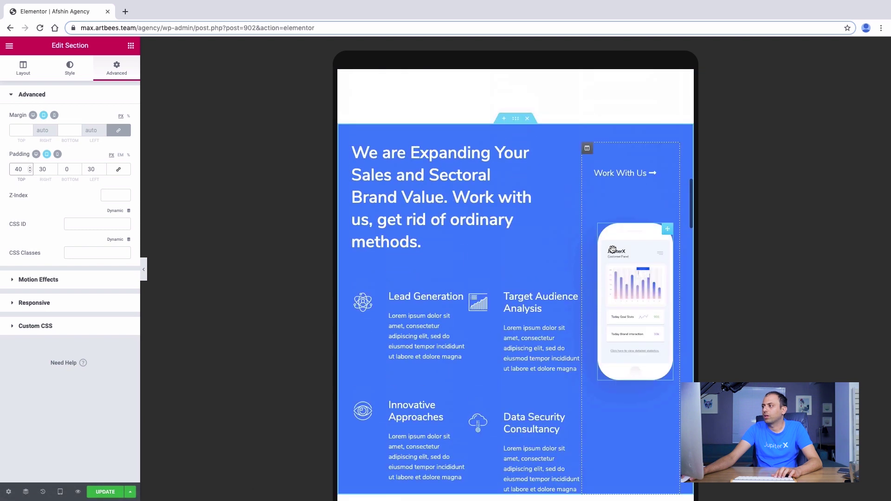
Set the tablet width of the column holding the We are Expanding heading and features to 100%
{"action": "left_click", "coordinate": [356, 161]}
{"action": "left_click", "coordinate": [115, 117]}
{"action": "type", "text": "100"}
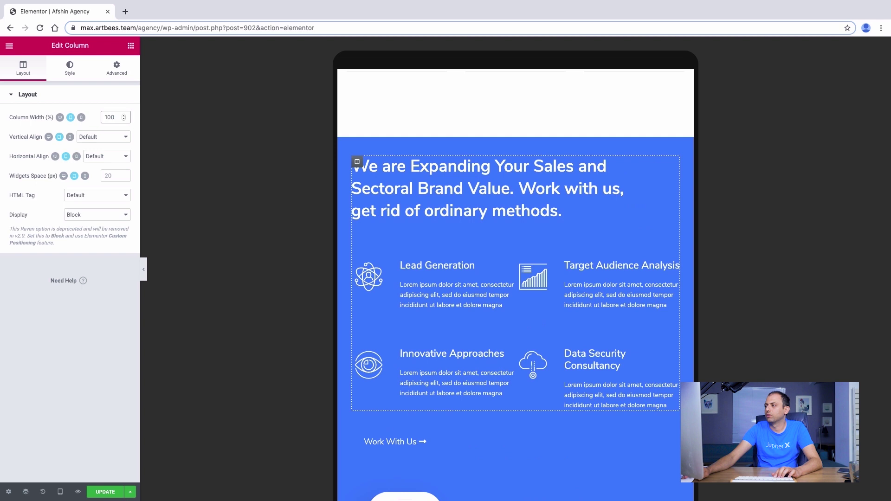
Hide the phone image below Work With Us on tablet and mobile through its responsive visibility settings
{"action": "scroll", "coordinate": [429, 297], "scroll_direction": "down", "scroll_amount": 3}
{"action": "scroll", "coordinate": [429, 296], "scroll_direction": "down", "scroll_amount": 2}
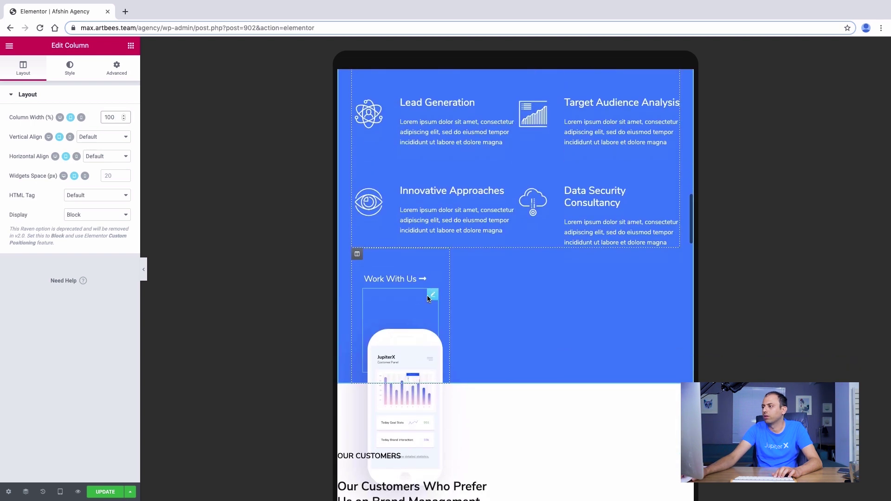
{"action": "left_click", "coordinate": [418, 333]}
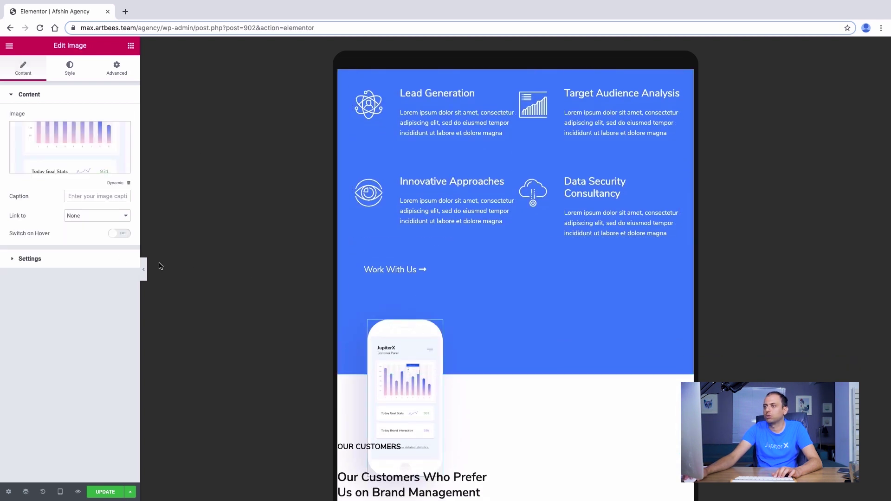
{"action": "left_click", "coordinate": [30, 259]}
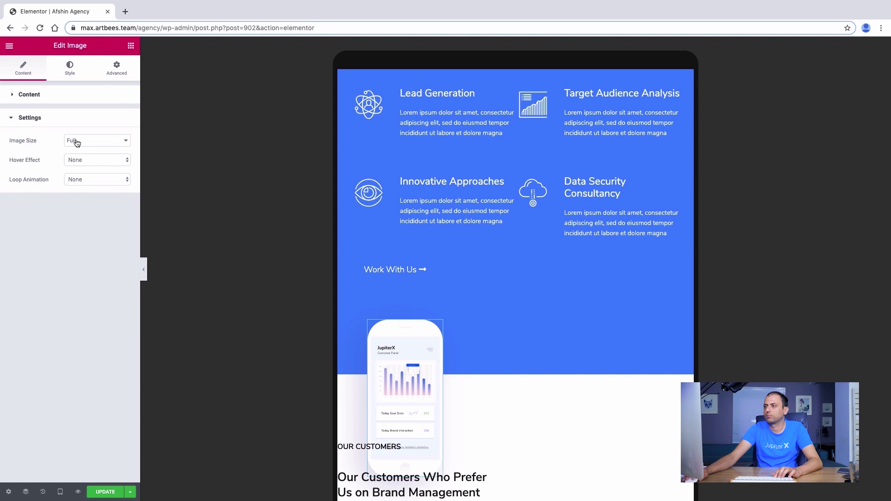
{"action": "left_click", "coordinate": [110, 71]}
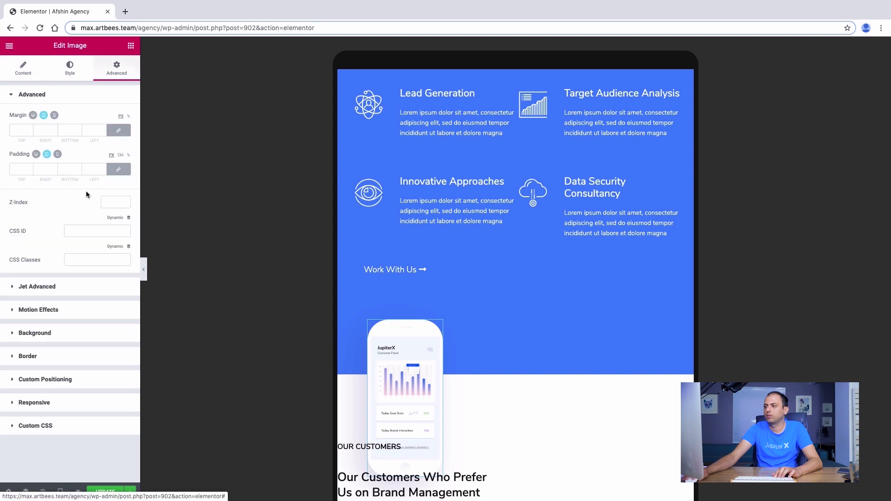
{"action": "left_click", "coordinate": [48, 379]}
{"action": "left_click", "coordinate": [58, 211]}
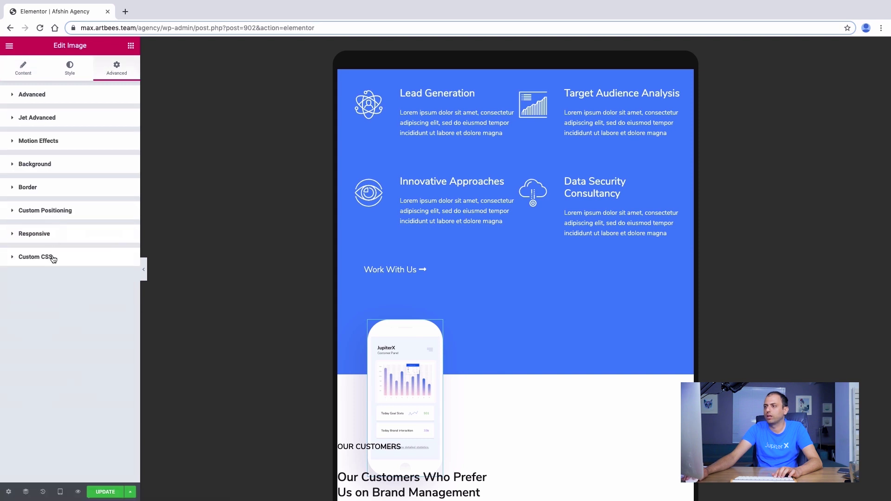
{"action": "left_click", "coordinate": [50, 243]}
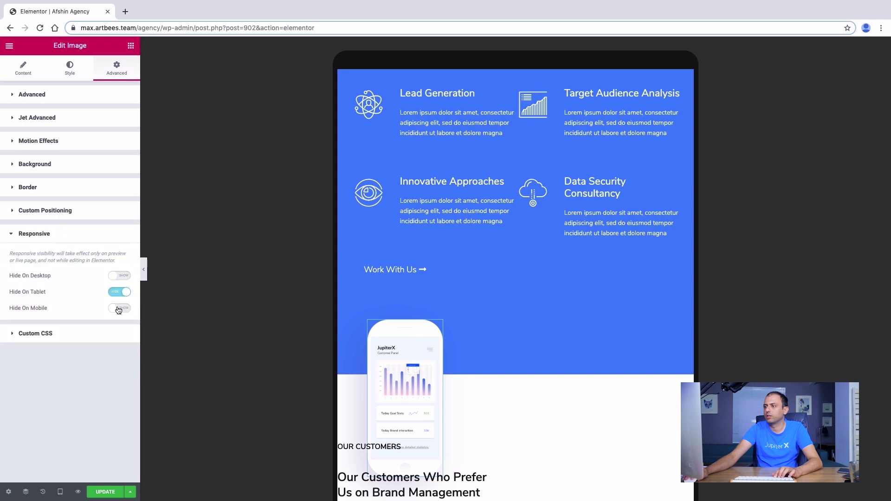
Set the Our Customers text column's tablet width to 100%
{"action": "scroll", "coordinate": [466, 336], "scroll_direction": "down", "scroll_amount": 6}
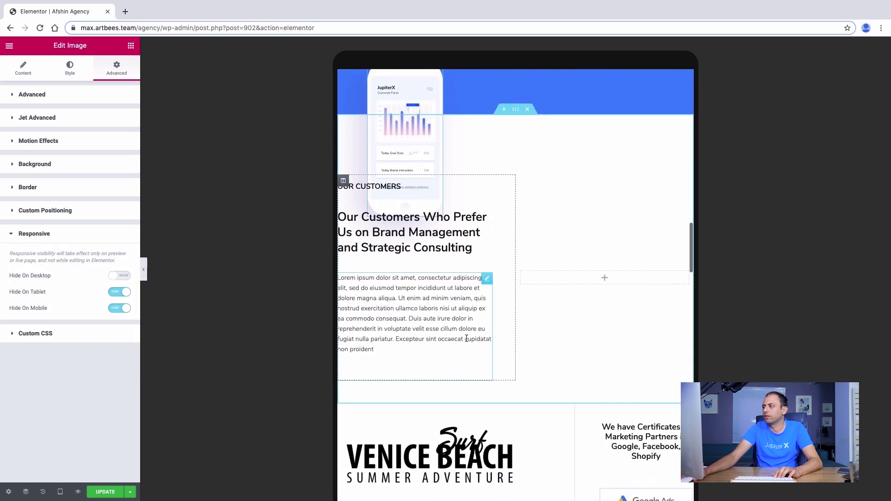
{"action": "left_click", "coordinate": [343, 182]}
{"action": "type", "text": "100"}
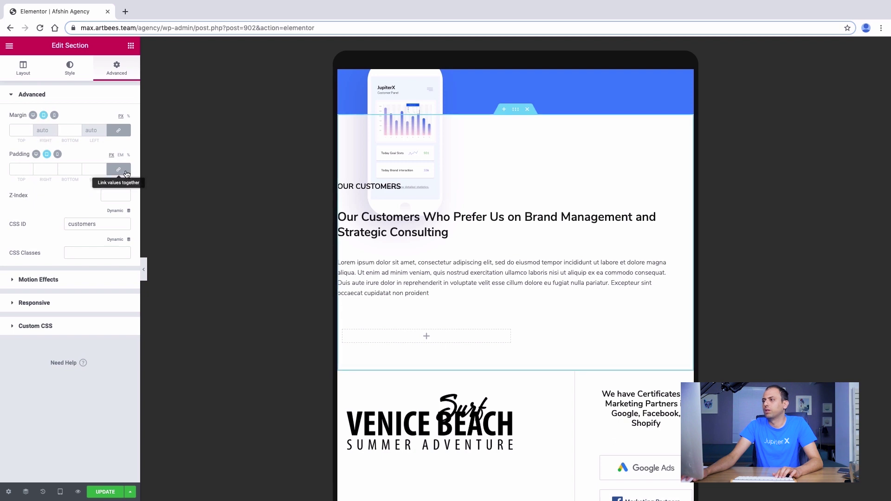
Unlink the Our Customers section's tablet padding and set 30 px top, right and left, with 0 bottom
{"action": "left_click", "coordinate": [124, 170]}
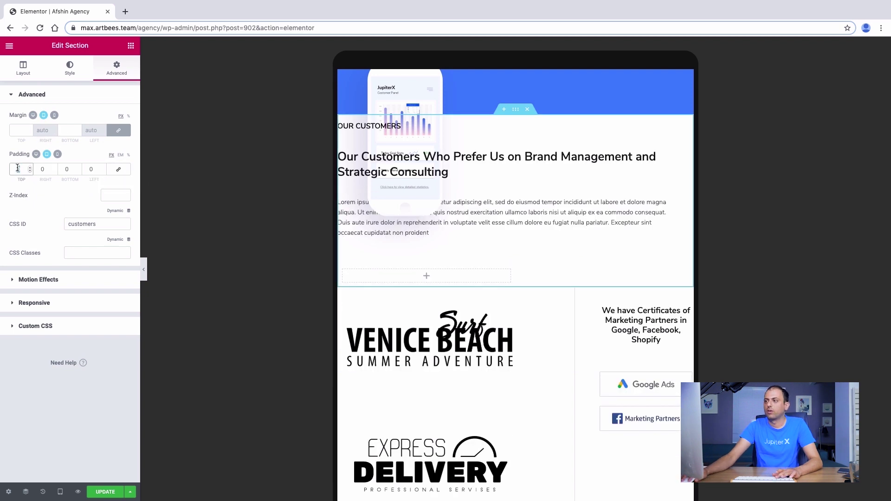
{"action": "type", "text": "4"}
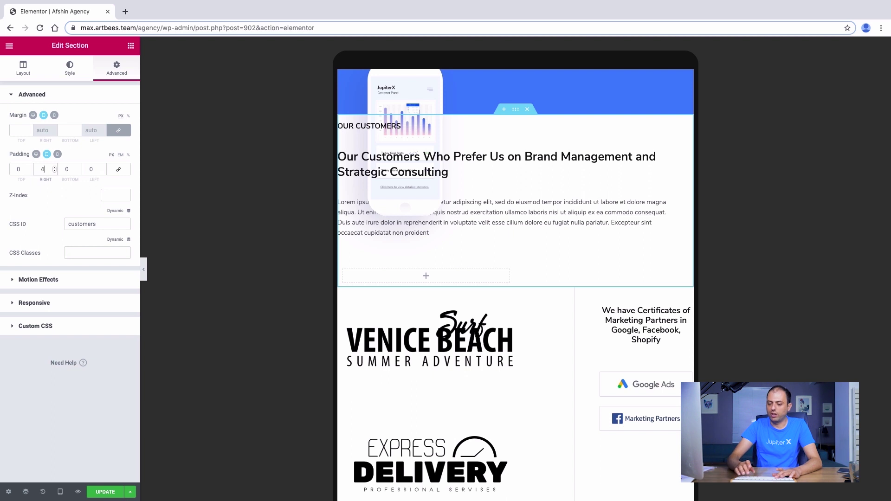
{"action": "key", "text": "BackSpace"}
{"action": "type", "text": "030"}
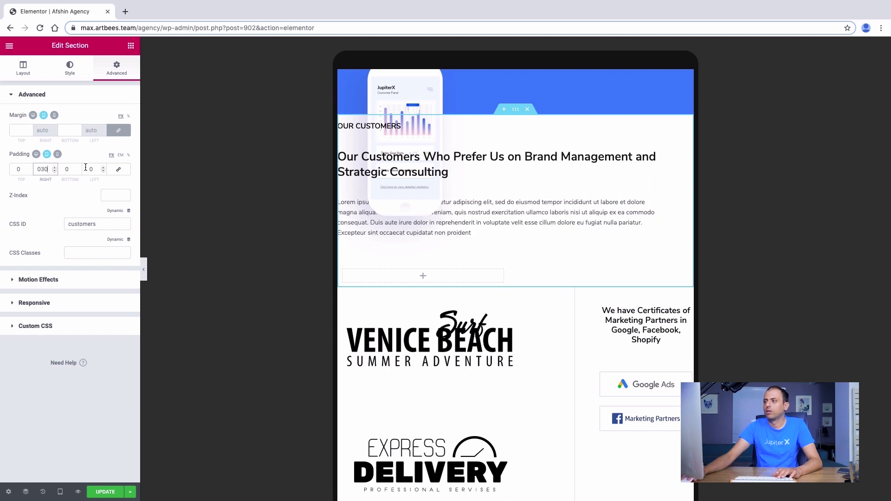
{"action": "type", "text": "30"}
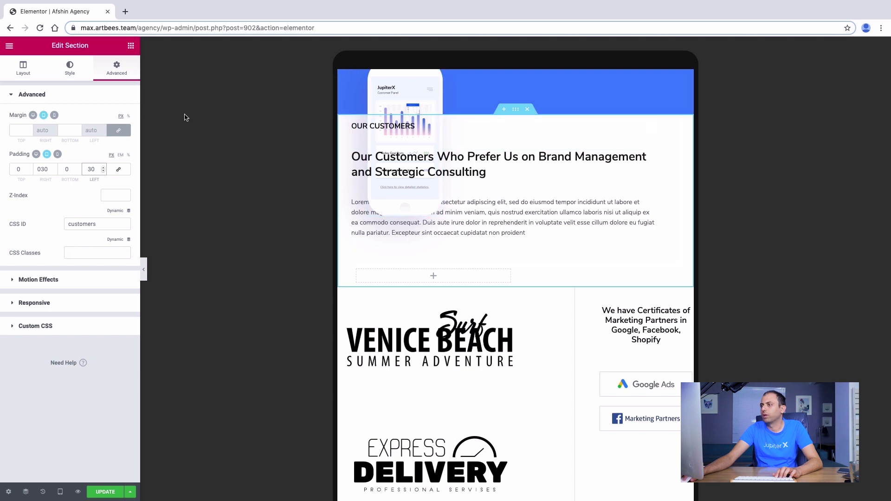
{"action": "left_click", "coordinate": [24, 170]}
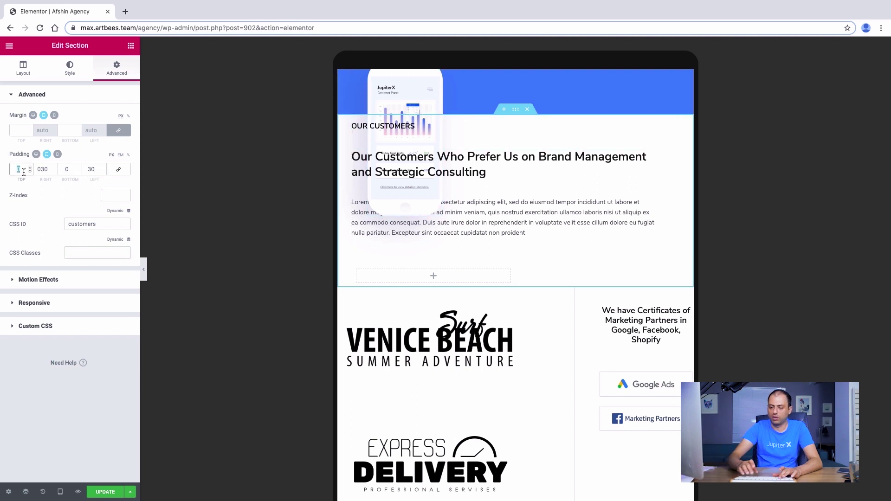
{"action": "type", "text": "30"}
Set the customer logos' Brands widget to 2 columns on tablet, after trying 4 and 3
{"action": "scroll", "coordinate": [468, 310], "scroll_direction": "down", "scroll_amount": 3}
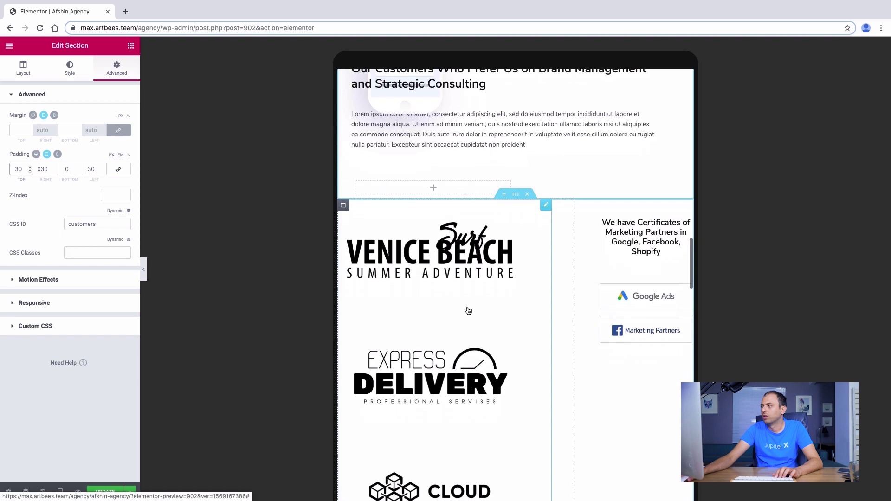
{"action": "left_click", "coordinate": [545, 198]}
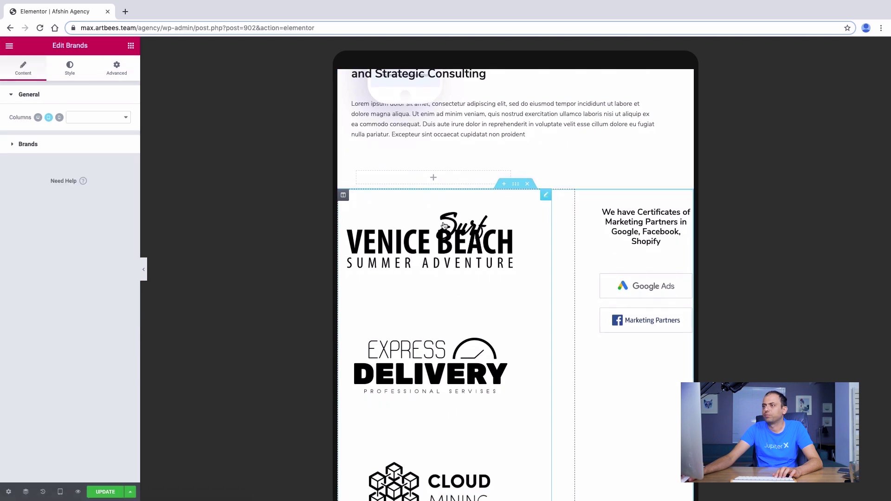
{"action": "left_click", "coordinate": [97, 118]}
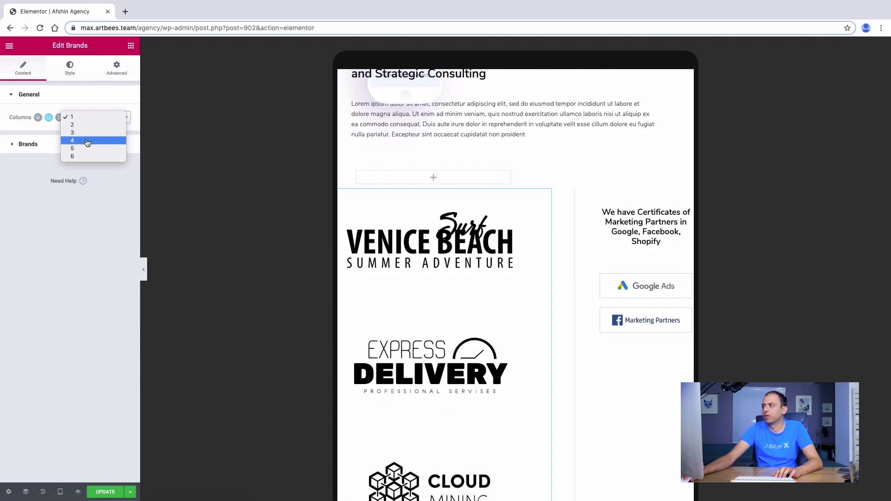
{"action": "left_click", "coordinate": [87, 141]}
{"action": "left_click", "coordinate": [88, 120]}
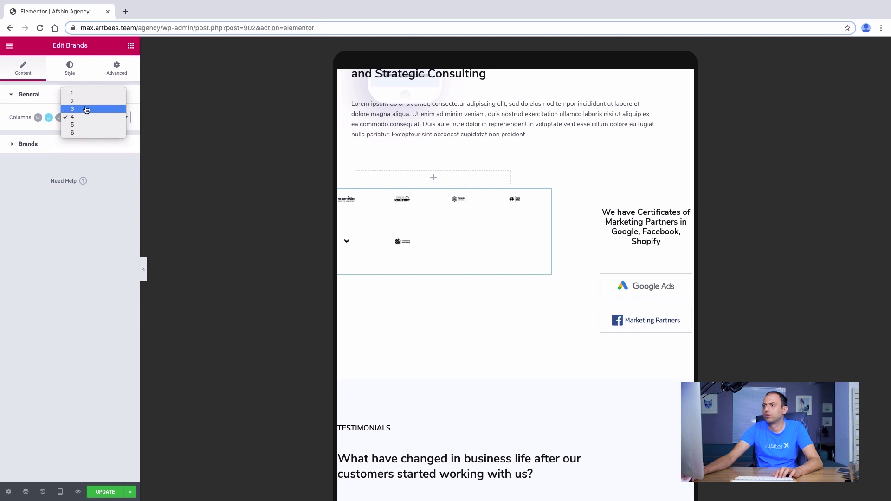
{"action": "left_click", "coordinate": [86, 108]}
{"action": "left_click", "coordinate": [86, 116]}
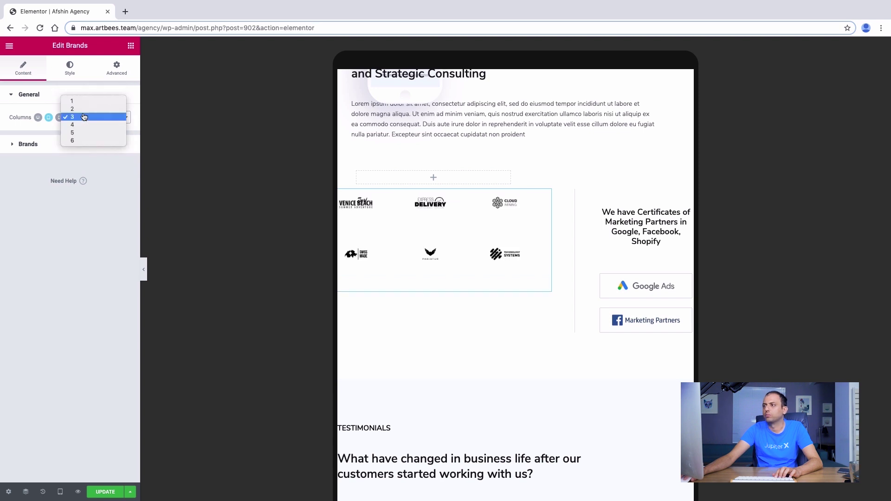
{"action": "left_click", "coordinate": [79, 108]}
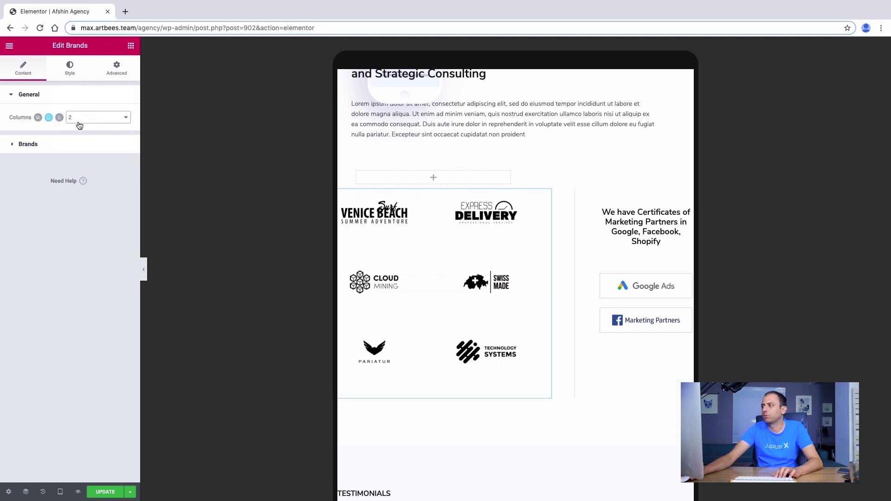
Unlink and zero the tablet padding of the Brands widget's company logo wrapper
{"action": "left_click", "coordinate": [114, 72]}
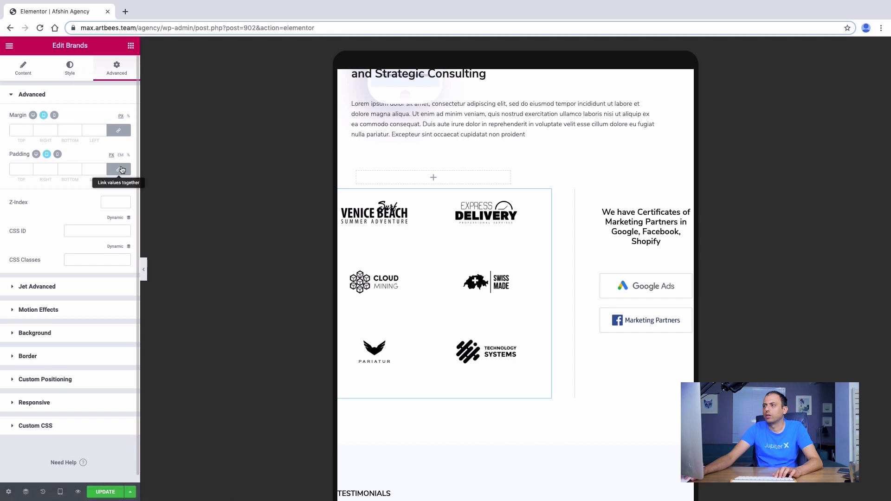
{"action": "left_click", "coordinate": [79, 75]}
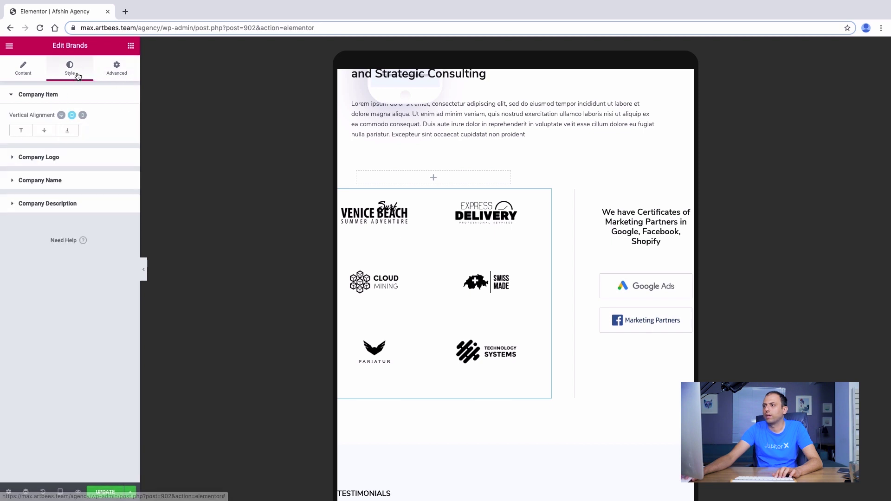
{"action": "left_click", "coordinate": [56, 159]}
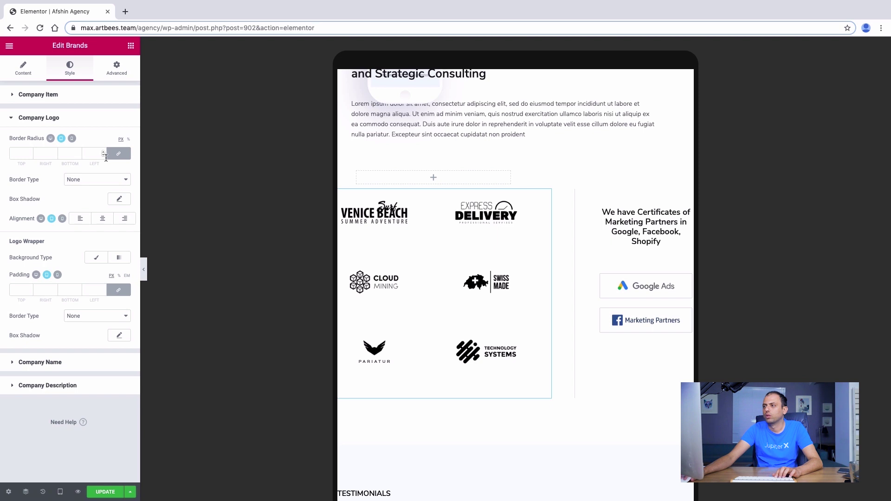
{"action": "left_click", "coordinate": [120, 291]}
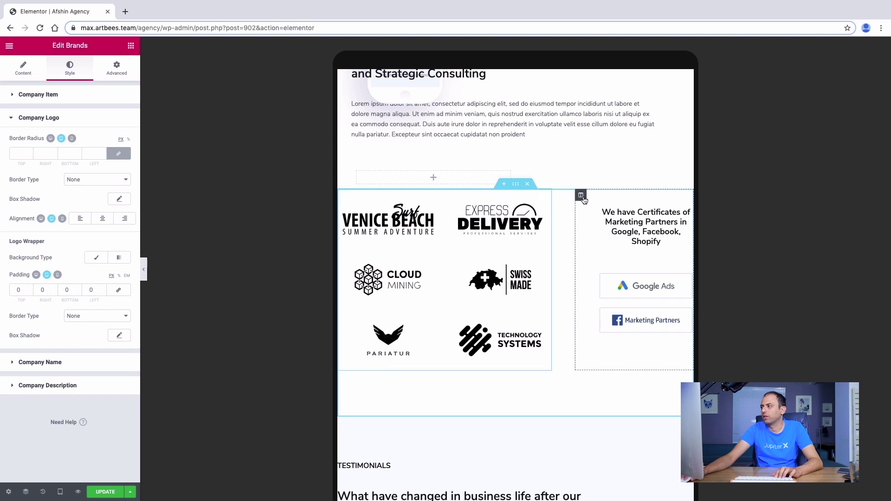
Unlink and zero the tablet padding of the column containing the customer logos
{"action": "left_click", "coordinate": [581, 196]}
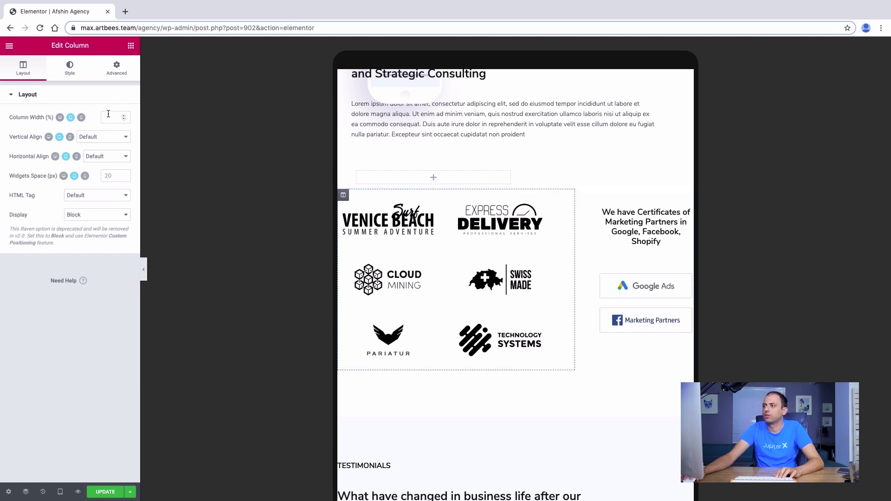
{"action": "left_click", "coordinate": [115, 70]}
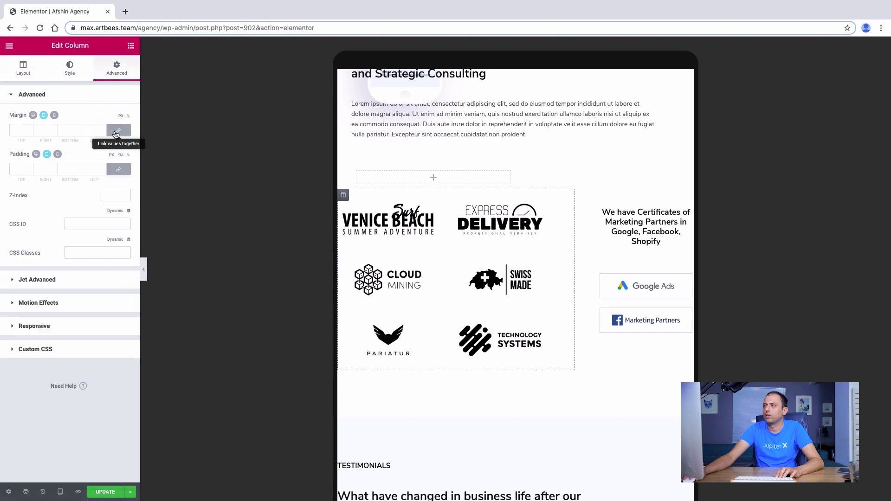
{"action": "left_click", "coordinate": [118, 169]}
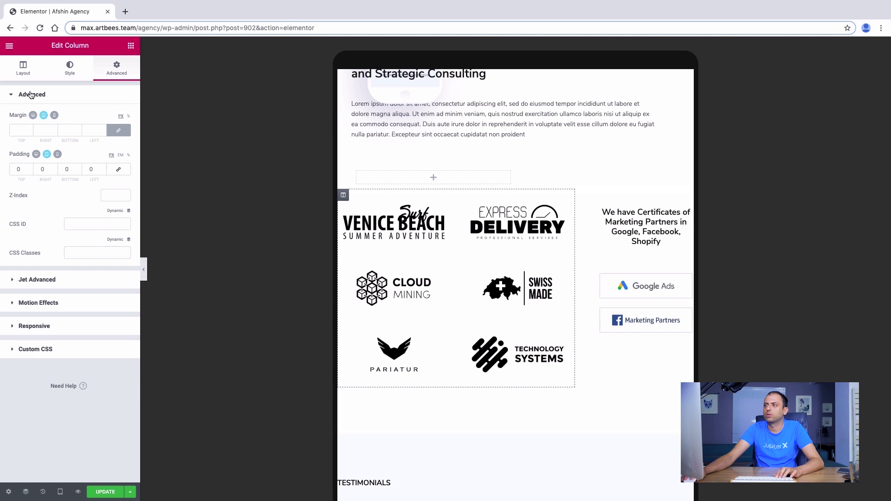
Set the tablet width of the column containing the customer logos to 100%
{"action": "left_click", "coordinate": [23, 70]}
{"action": "left_click", "coordinate": [110, 118]}
{"action": "type", "text": "1"}
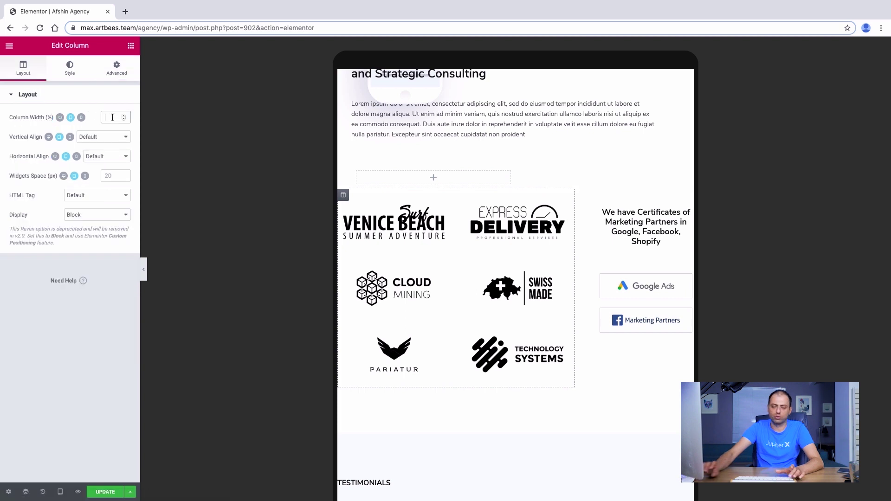
{"action": "type", "text": "00"}
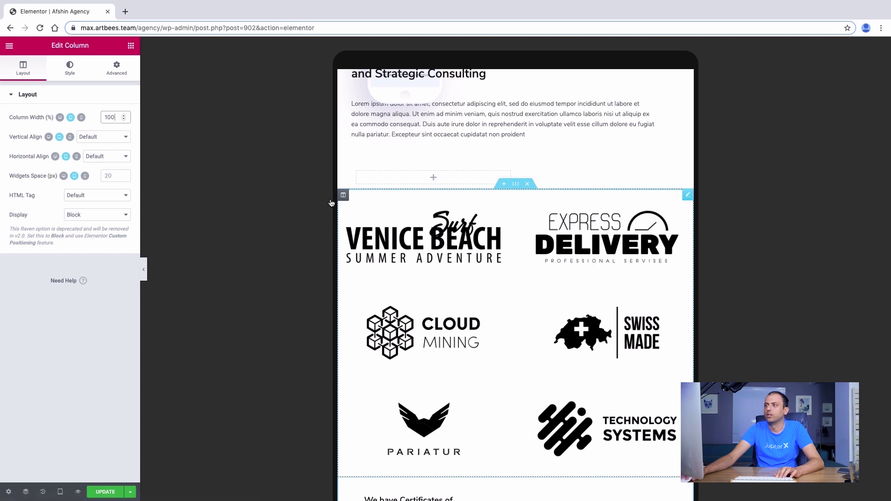
{"action": "left_click", "coordinate": [70, 69]}
{"action": "left_click", "coordinate": [24, 66]}
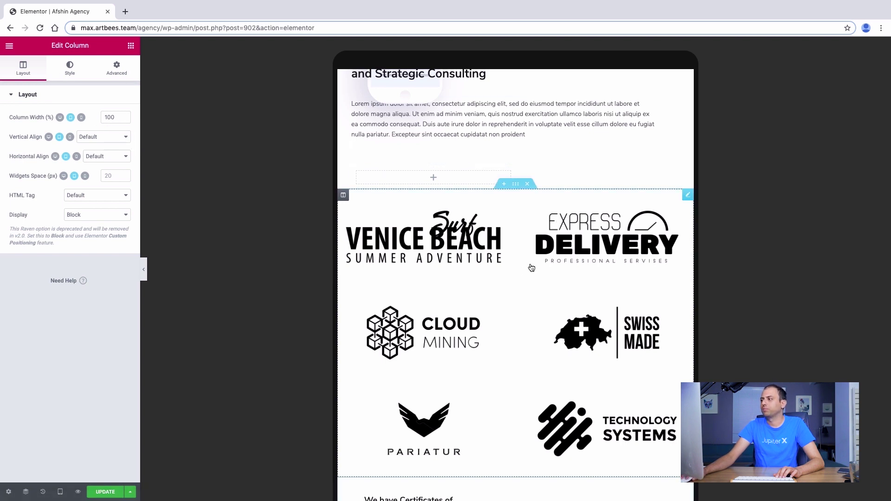
Set the customer logos' Brands widget to 3 columns on tablet
{"action": "left_click", "coordinate": [511, 266]}
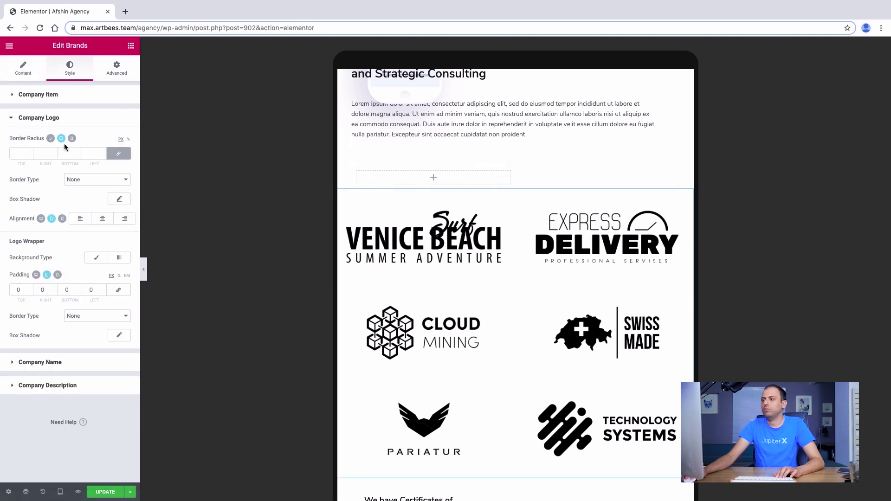
{"action": "left_click", "coordinate": [23, 69]}
{"action": "left_click", "coordinate": [83, 119]}
{"action": "left_click", "coordinate": [83, 125]}
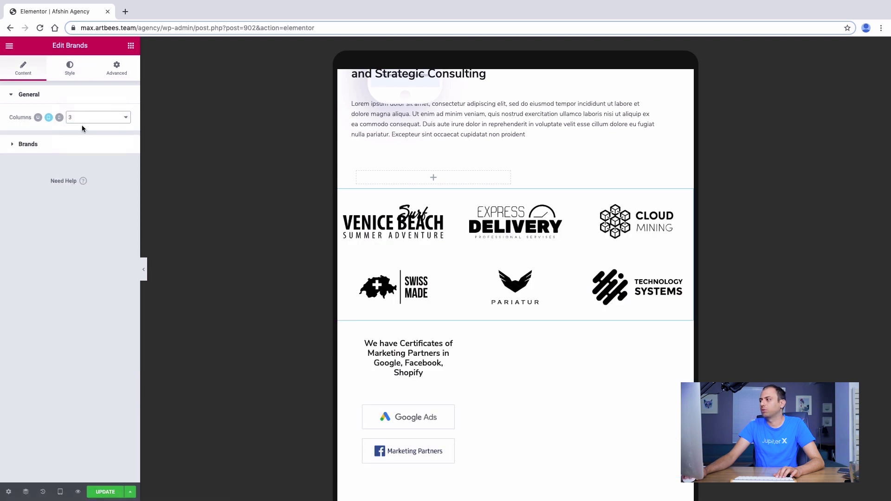
Duplicate the marketing certificates column and delete the spacer between the heading and the Google Ads image in the first copy
{"action": "scroll", "coordinate": [628, 271], "scroll_direction": "up", "scroll_amount": 3}
{"action": "scroll", "coordinate": [628, 271], "scroll_direction": "down", "scroll_amount": 5}
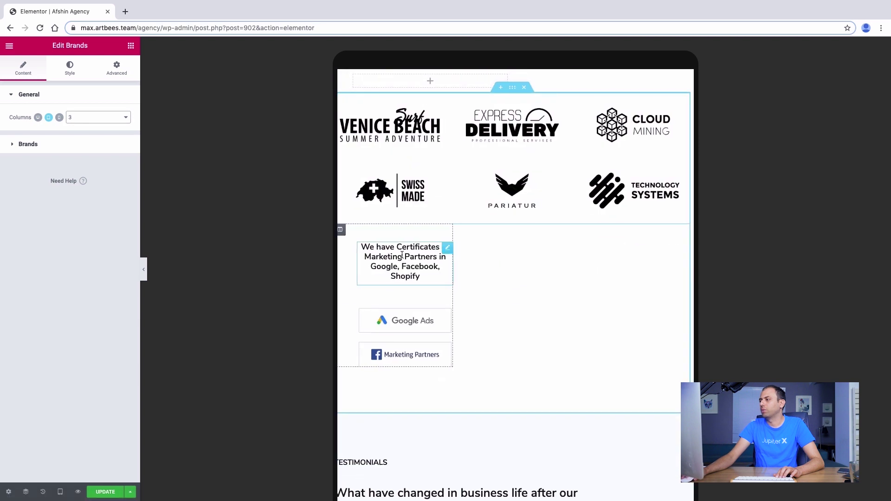
{"action": "scroll", "coordinate": [613, 275], "scroll_direction": "down", "scroll_amount": 3}
{"action": "scroll", "coordinate": [589, 272], "scroll_direction": "up", "scroll_amount": 3}
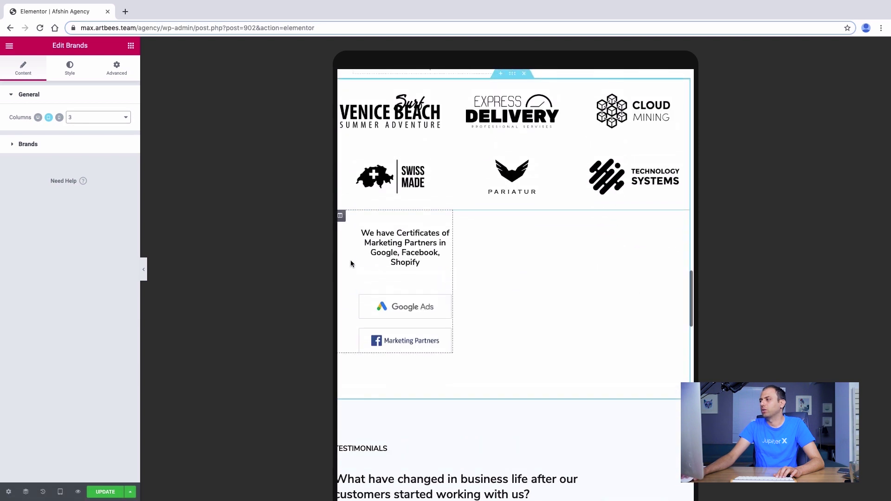
{"action": "right_click", "coordinate": [341, 218]}
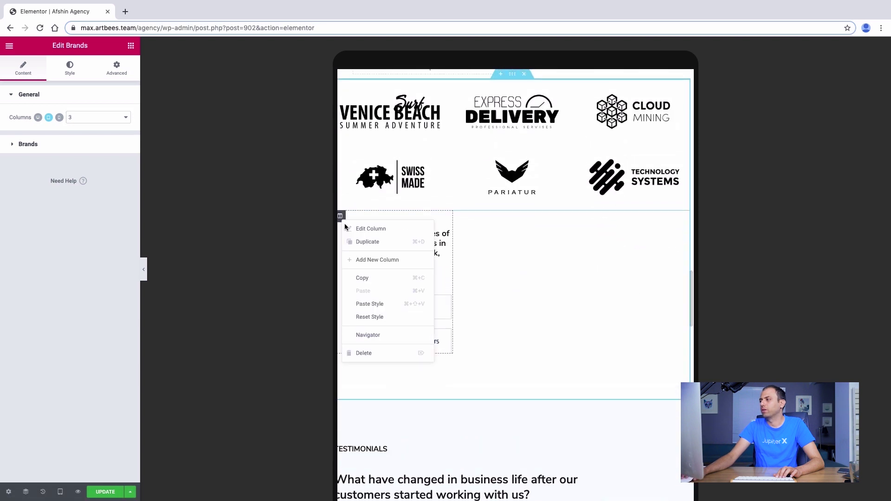
{"action": "left_click", "coordinate": [360, 243]}
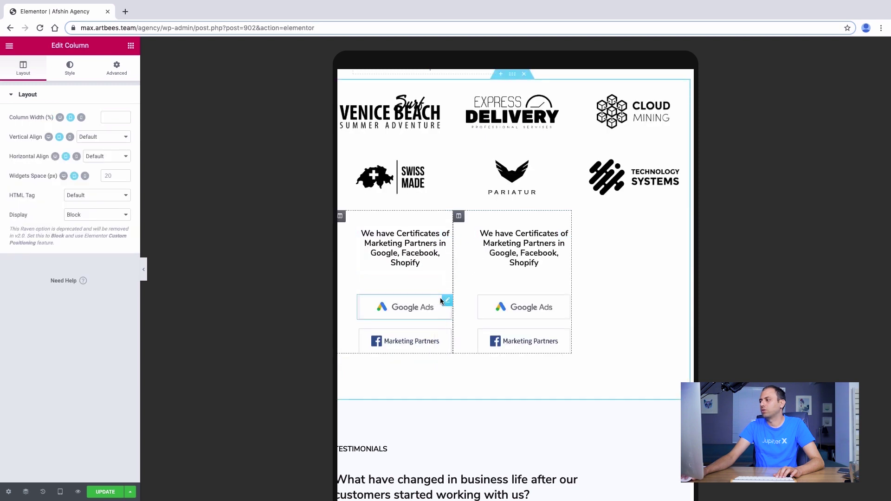
{"action": "right_click", "coordinate": [450, 284]}
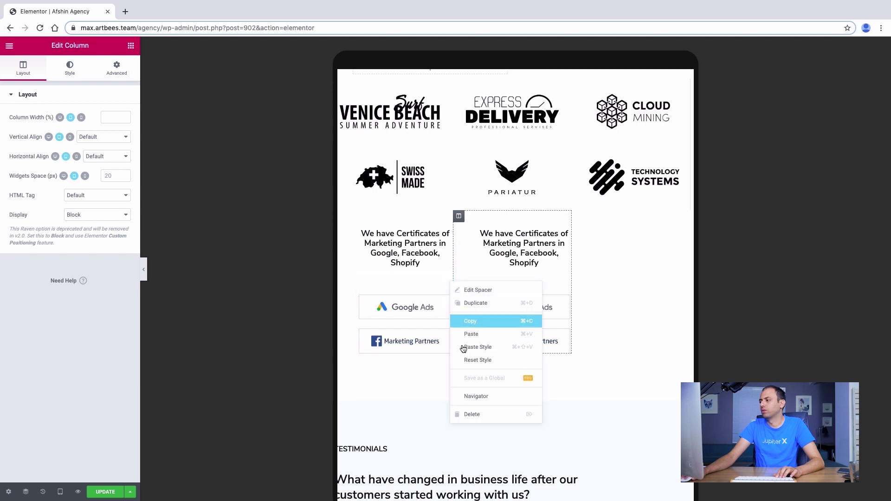
{"action": "left_click", "coordinate": [469, 412]}
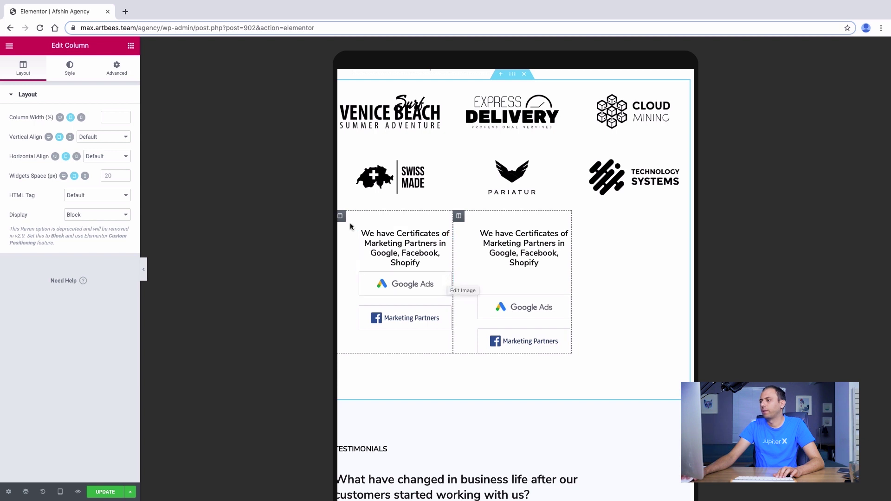
Hide the first certificates column on desktop and mobile, keeping it shown on tablet
{"action": "left_click", "coordinate": [115, 68]}
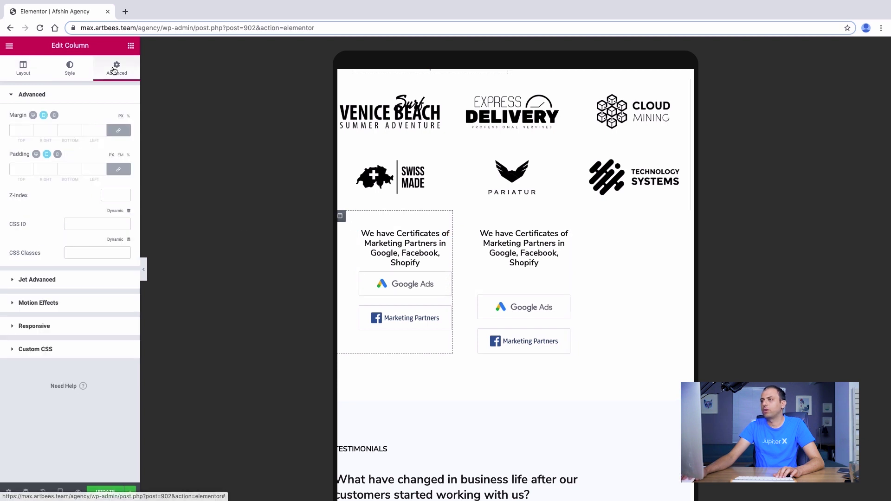
{"action": "left_click", "coordinate": [41, 325]}
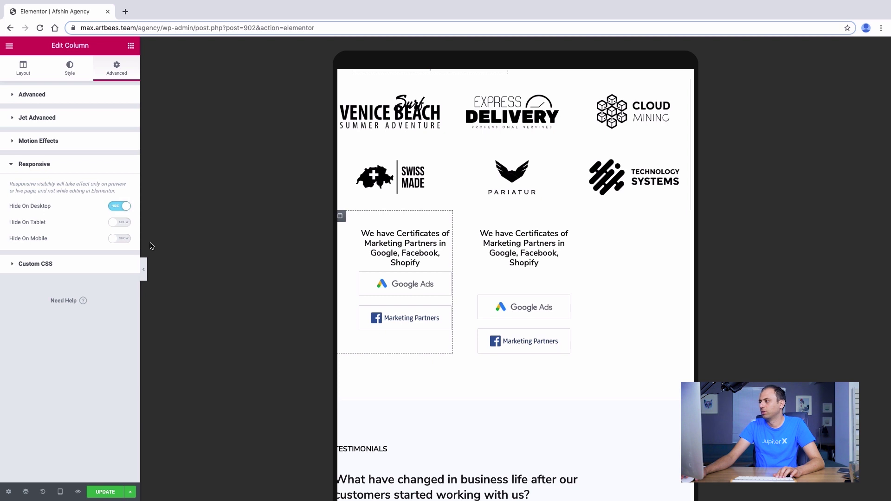
{"action": "left_click", "coordinate": [121, 240]}
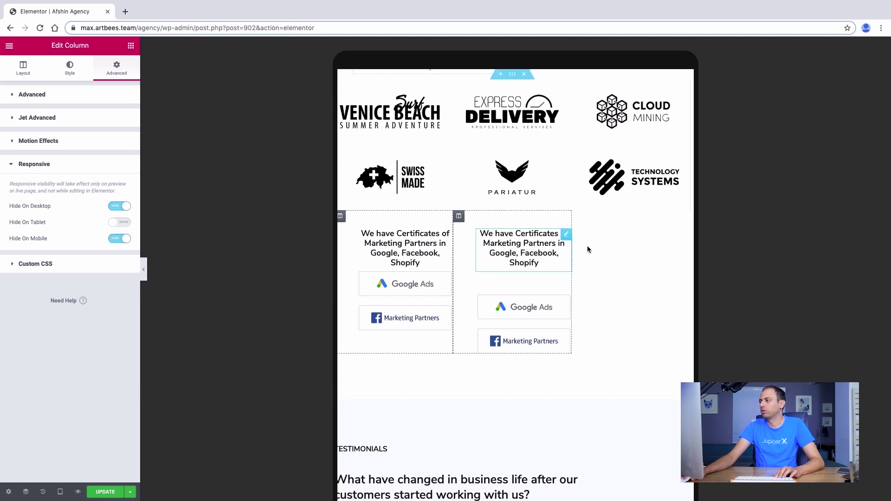
Delete the Google Ads and Marketing Partners images from the first certificates column
{"action": "right_click", "coordinate": [444, 279]}
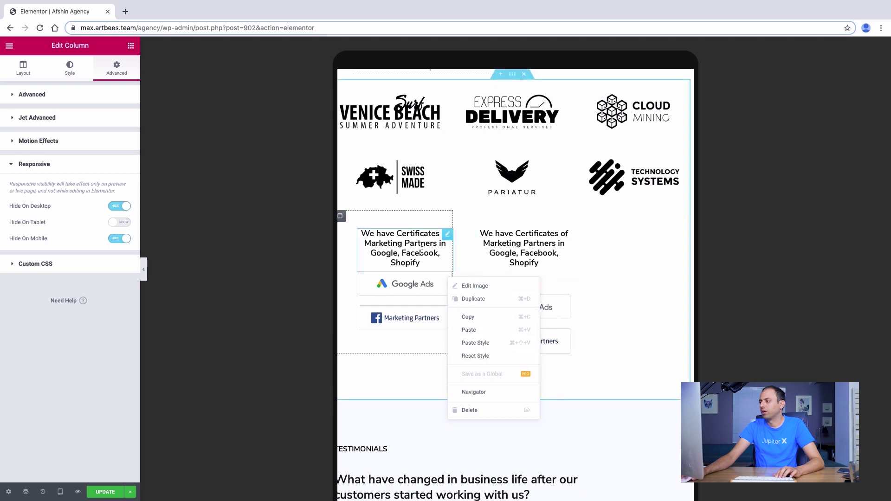
{"action": "left_click", "coordinate": [469, 410]}
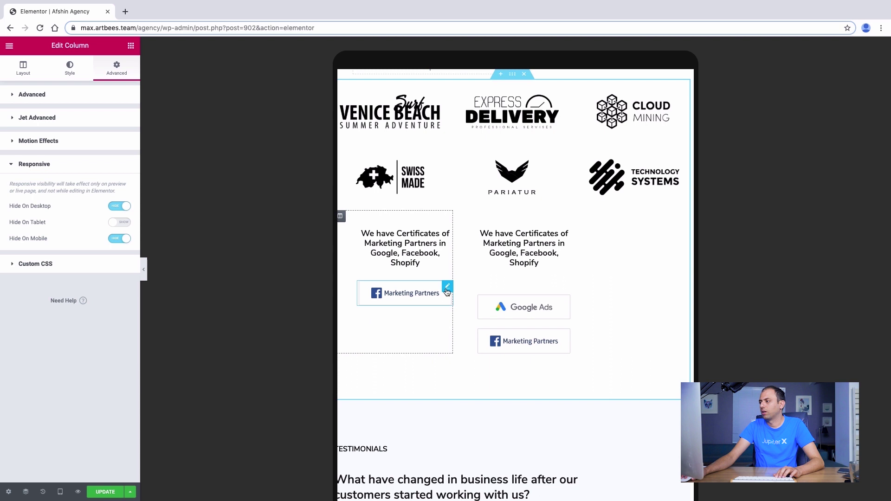
{"action": "right_click", "coordinate": [447, 291]}
{"action": "left_click", "coordinate": [460, 420]}
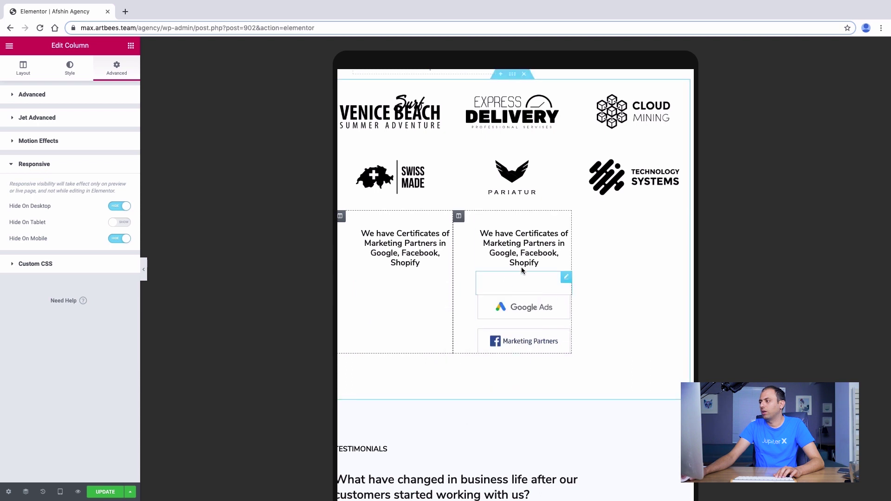
Duplicate the full certificates column with the last copy at 100% tablet width, and delete the heading from the middle copy
{"action": "right_click", "coordinate": [461, 218]}
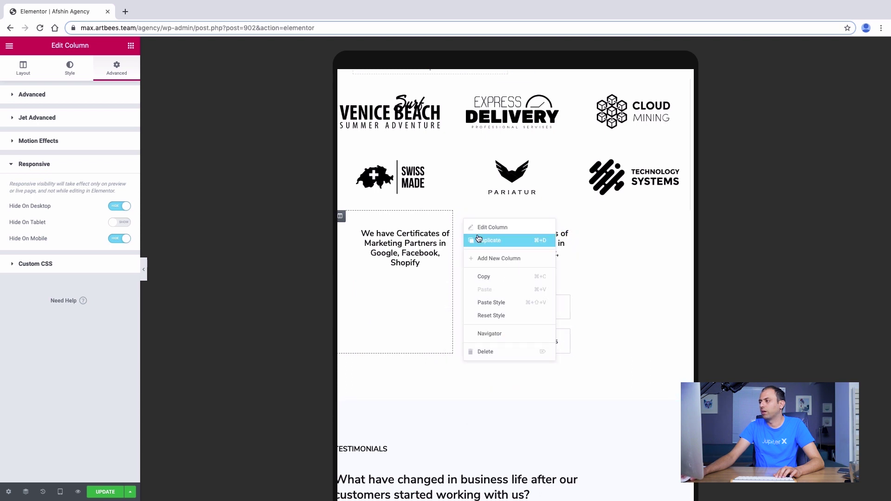
{"action": "left_click", "coordinate": [480, 241]}
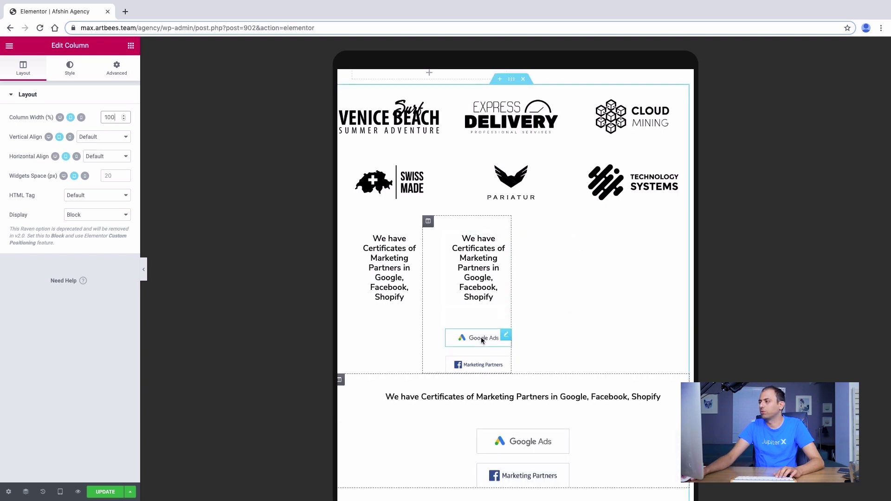
{"action": "right_click", "coordinate": [499, 243]}
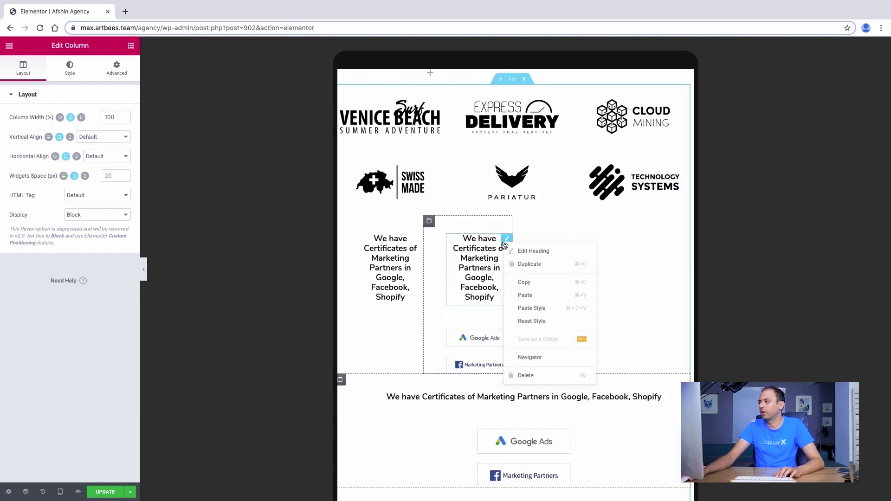
{"action": "left_click", "coordinate": [526, 380]}
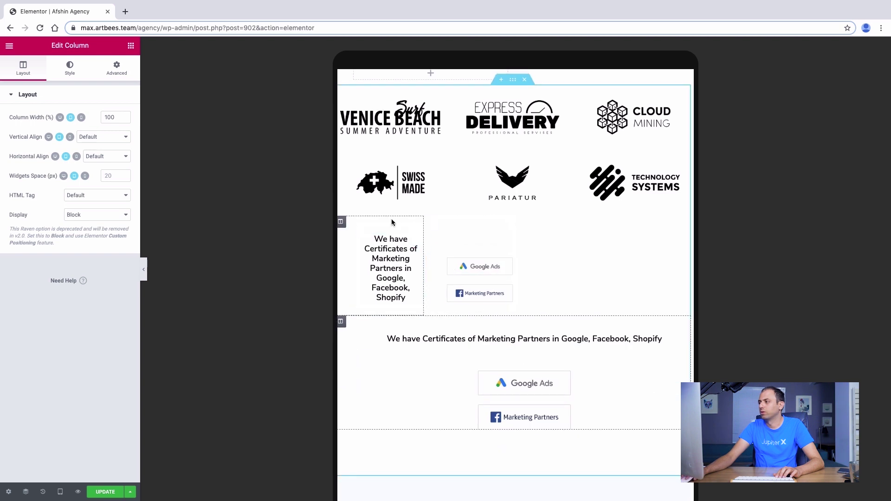
Set the heading-only certificates column's tablet width to 70%, after trying 50%
{"action": "left_click", "coordinate": [346, 222]}
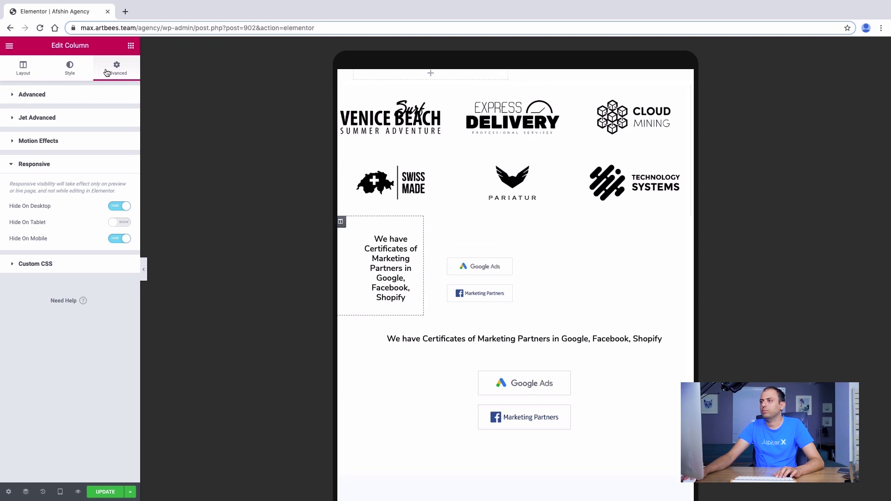
{"action": "left_click", "coordinate": [36, 75]}
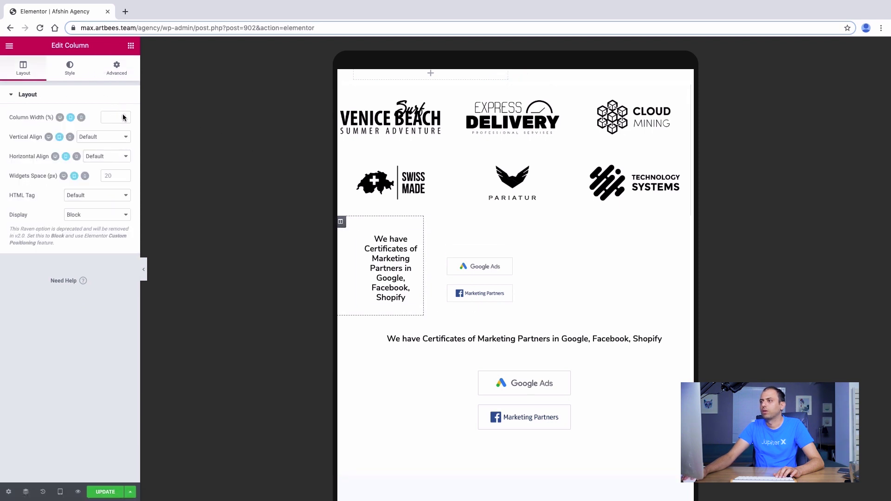
{"action": "type", "text": "50"}
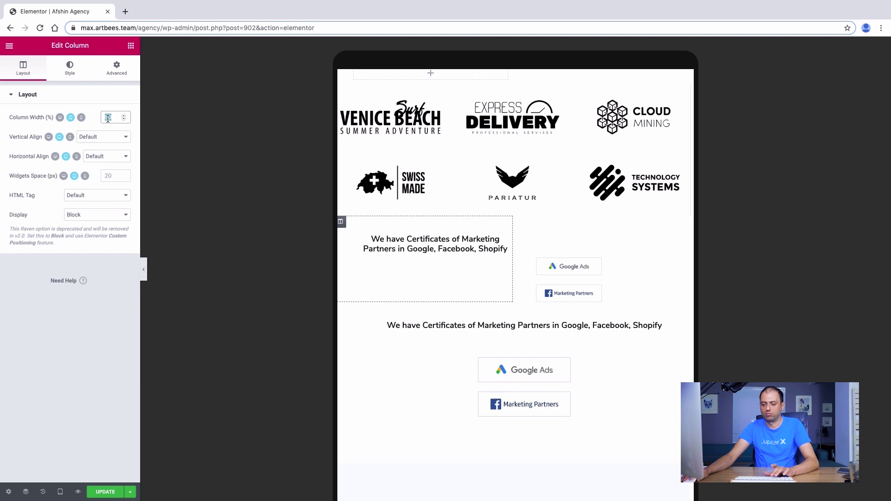
{"action": "type", "text": "70"}
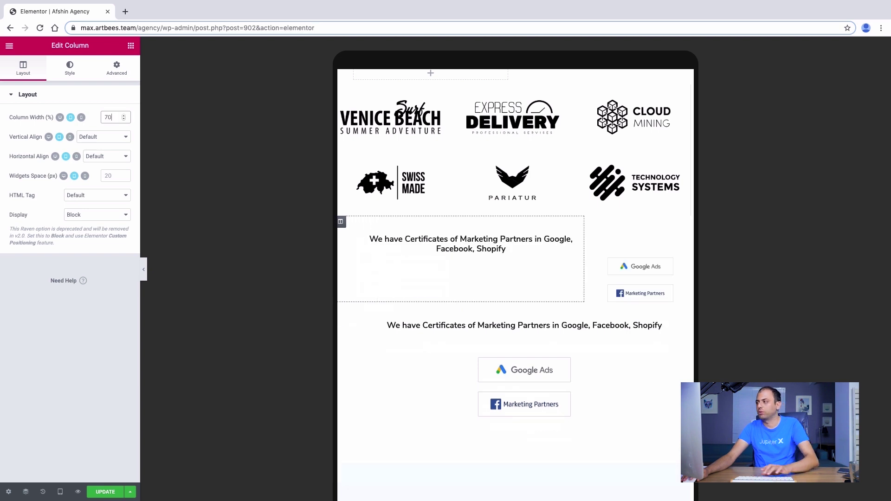
Delete both spacers above the Google Ads image in the column holding only the partner images
{"action": "right_click", "coordinate": [641, 247]}
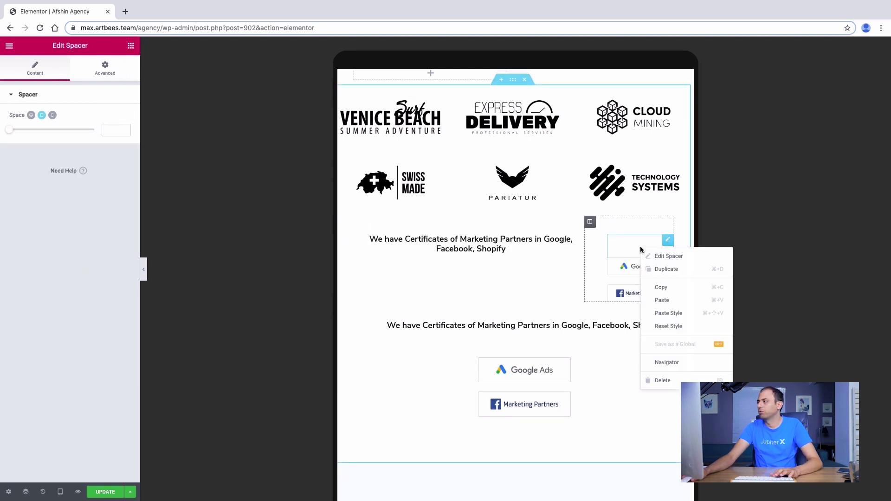
{"action": "left_click", "coordinate": [662, 380]}
{"action": "right_click", "coordinate": [622, 230]}
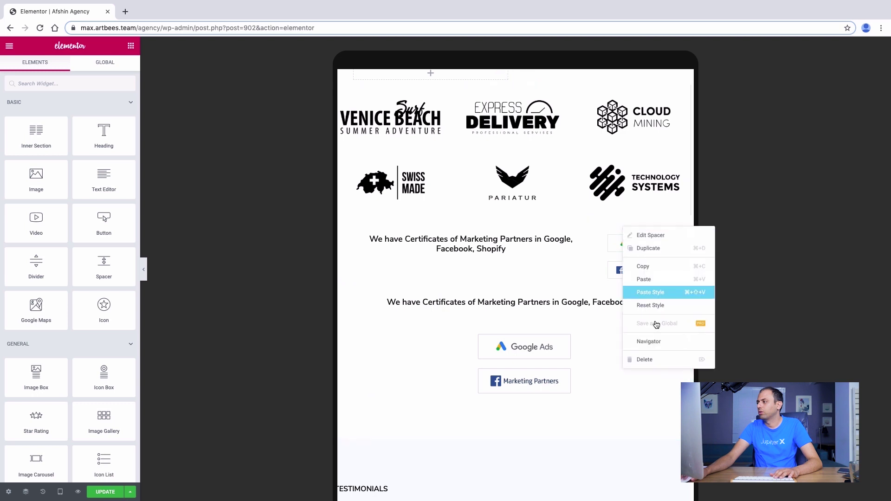
{"action": "left_click", "coordinate": [664, 360]}
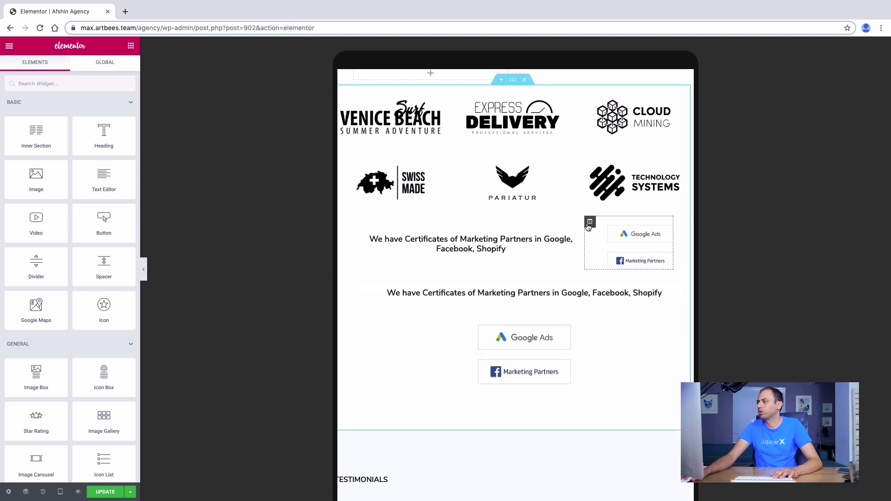
Hide the column holding only the partner images on desktop and mobile, keeping it shown on tablet
{"action": "left_click", "coordinate": [590, 223]}
{"action": "left_click", "coordinate": [116, 70]}
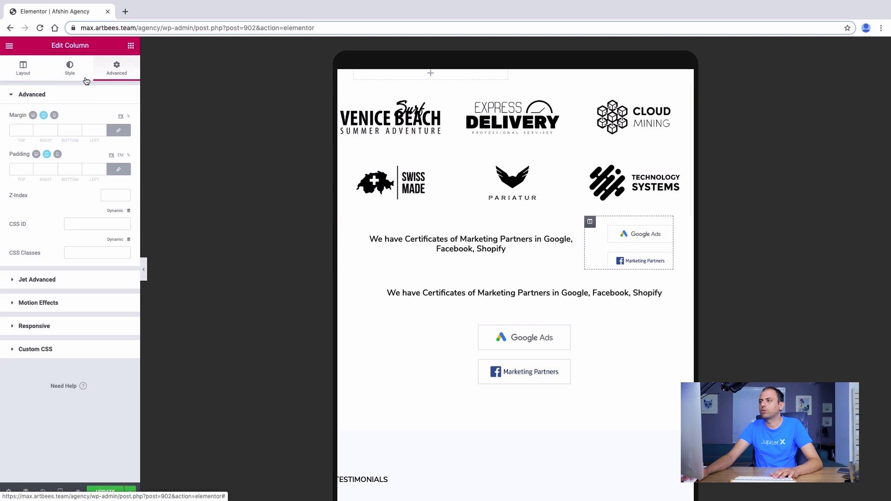
{"action": "left_click", "coordinate": [66, 77]}
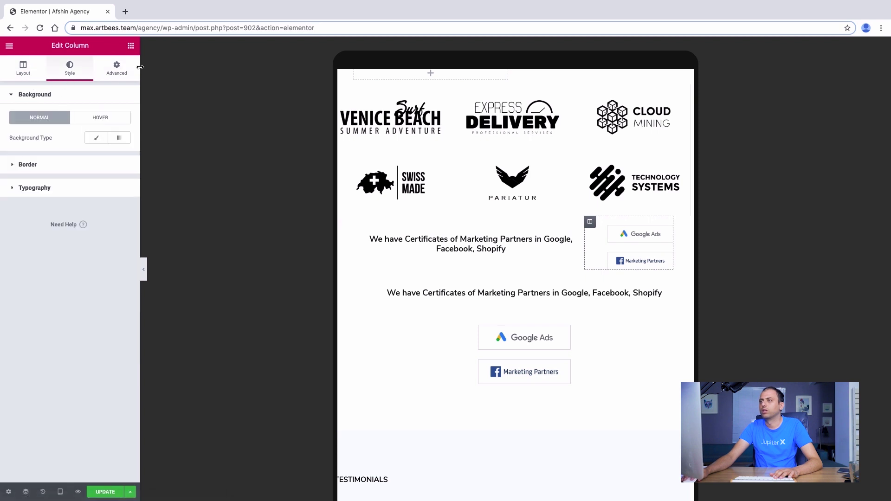
{"action": "left_click", "coordinate": [116, 70]}
{"action": "left_click", "coordinate": [33, 325]}
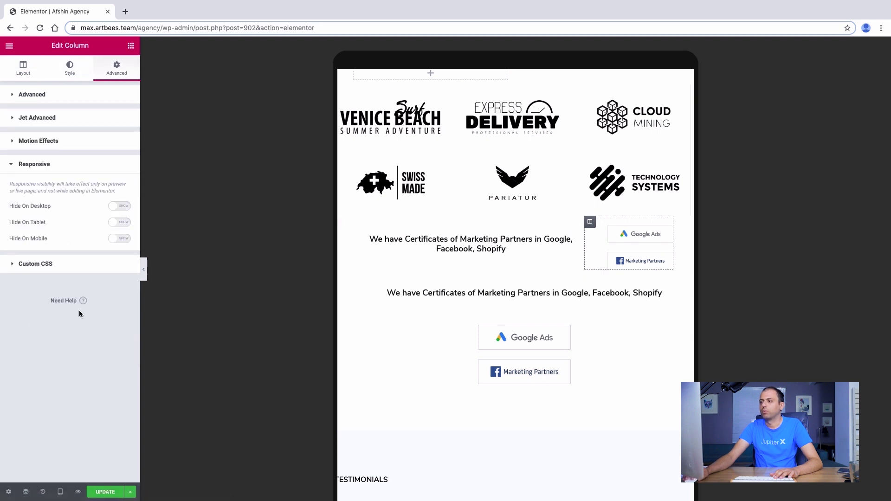
{"action": "left_click", "coordinate": [124, 224]}
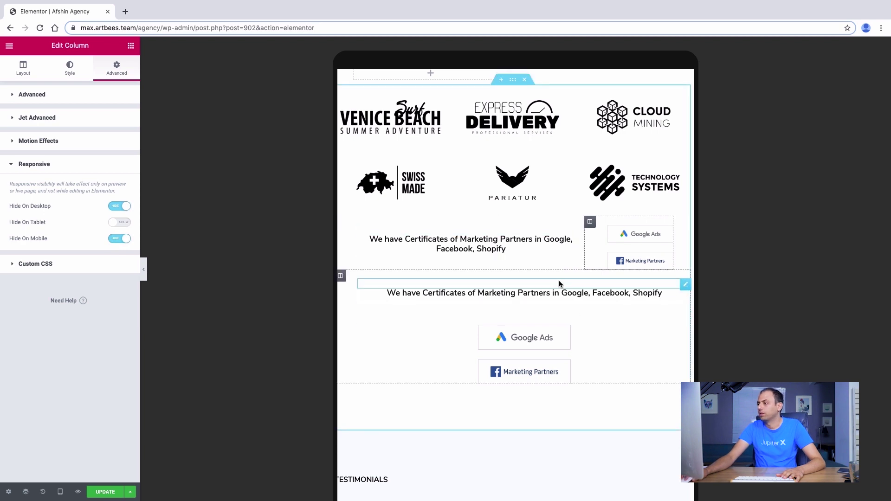
Unlink the testimonials section's tablet padding values and set them to 30 px top, right and left, and 0 px bottom
{"action": "scroll", "coordinate": [501, 315], "scroll_direction": "down", "scroll_amount": 3}
{"action": "scroll", "coordinate": [501, 311], "scroll_direction": "up", "scroll_amount": 2}
{"action": "scroll", "coordinate": [500, 311], "scroll_direction": "down", "scroll_amount": 4}
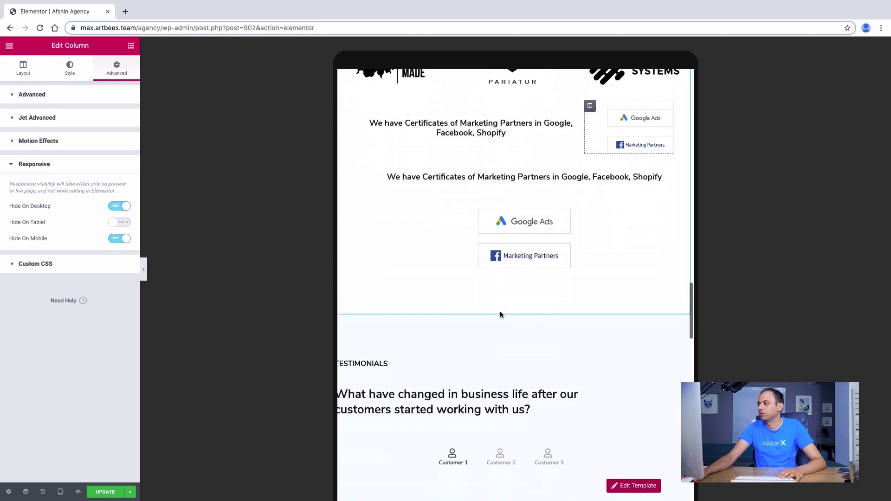
{"action": "left_click", "coordinate": [506, 197]}
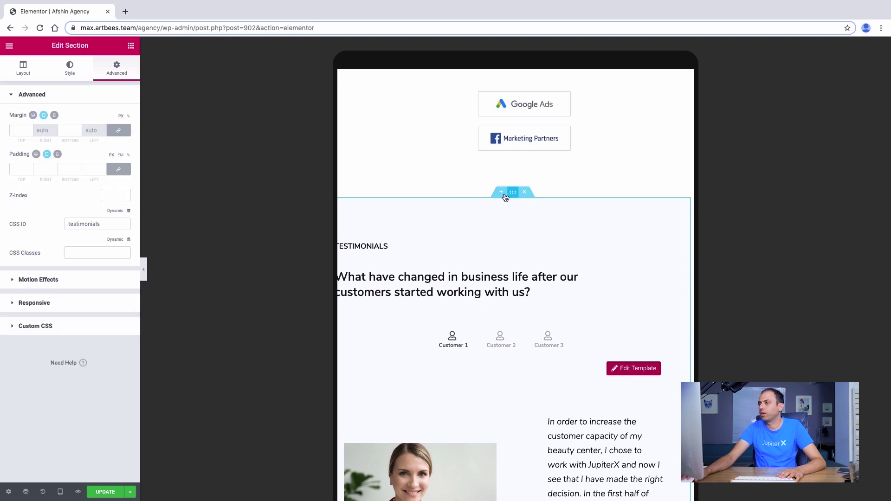
{"action": "left_click", "coordinate": [123, 171]}
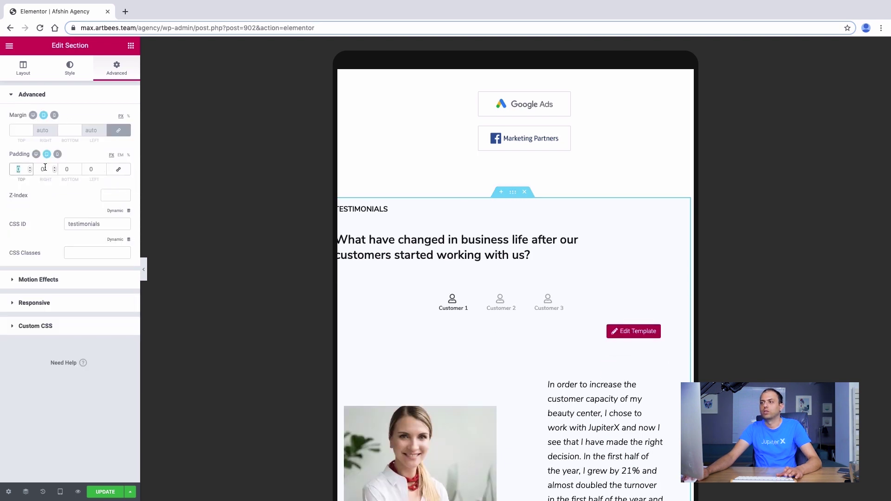
{"action": "type", "text": "30"}
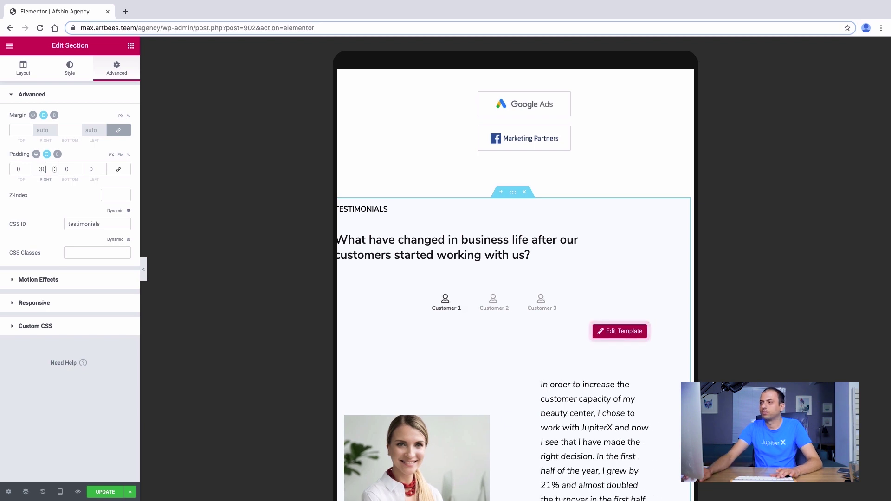
{"action": "left_click", "coordinate": [85, 168]}
{"action": "type", "text": "30"}
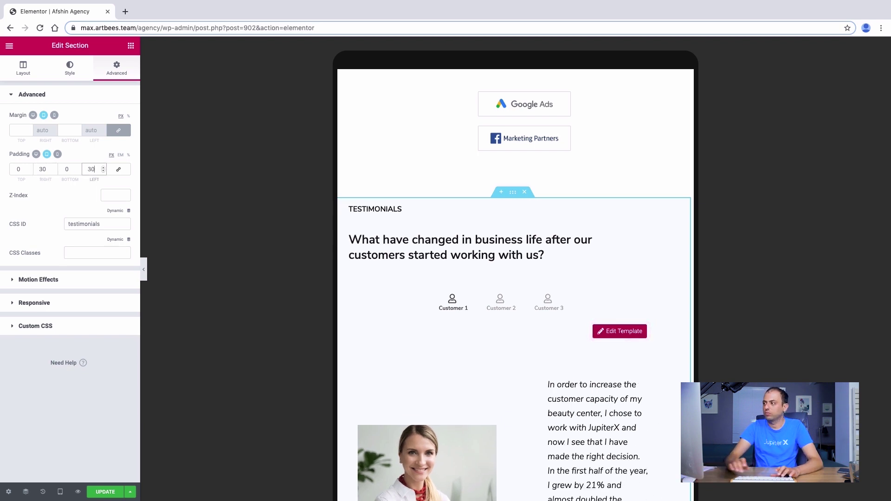
{"action": "type", "text": "30"}
Set the tablet width of the column holding the contact form to 100%
{"action": "scroll", "coordinate": [516, 271], "scroll_direction": "down", "scroll_amount": 5}
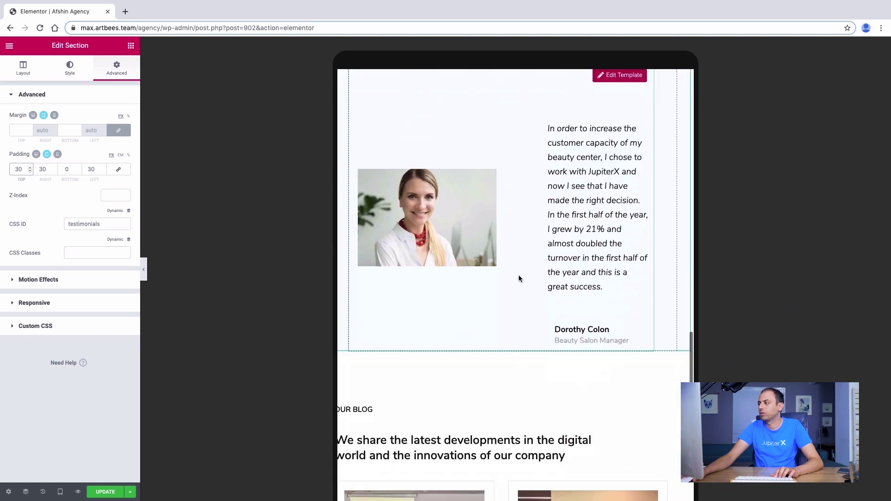
{"action": "scroll", "coordinate": [519, 278], "scroll_direction": "down", "scroll_amount": 4}
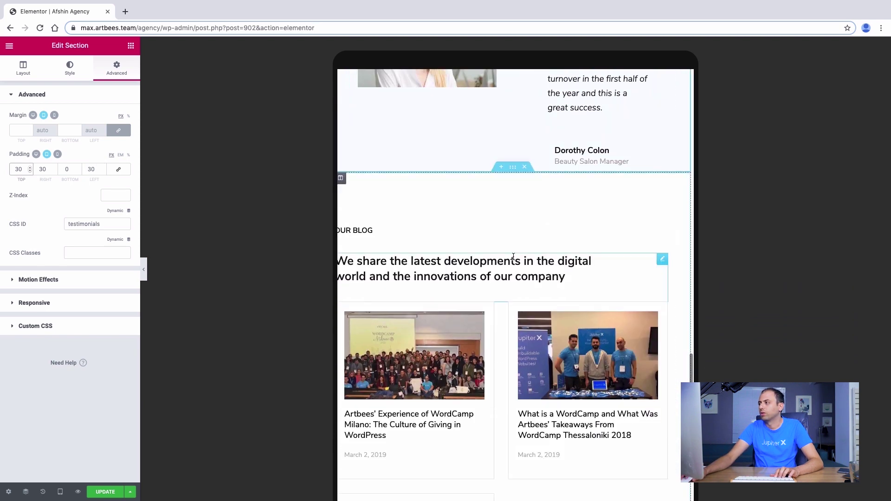
{"action": "left_click", "coordinate": [512, 171]}
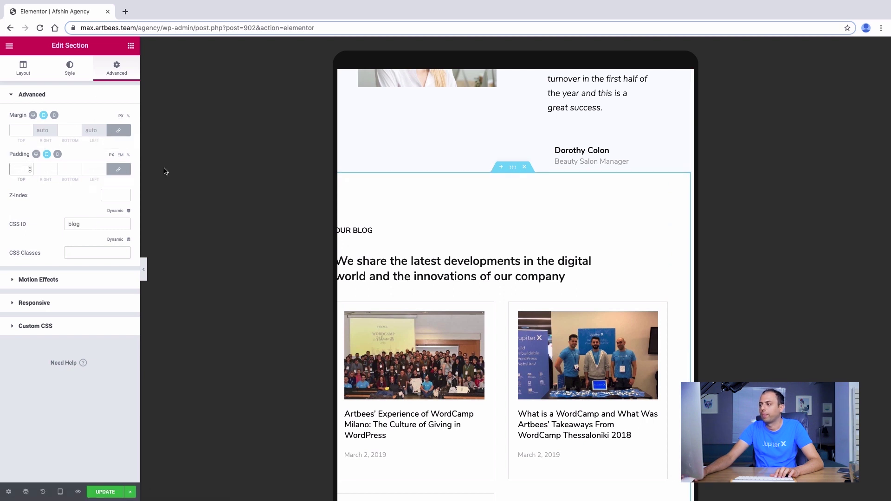
{"action": "scroll", "coordinate": [518, 189], "scroll_direction": "down", "scroll_amount": 15}
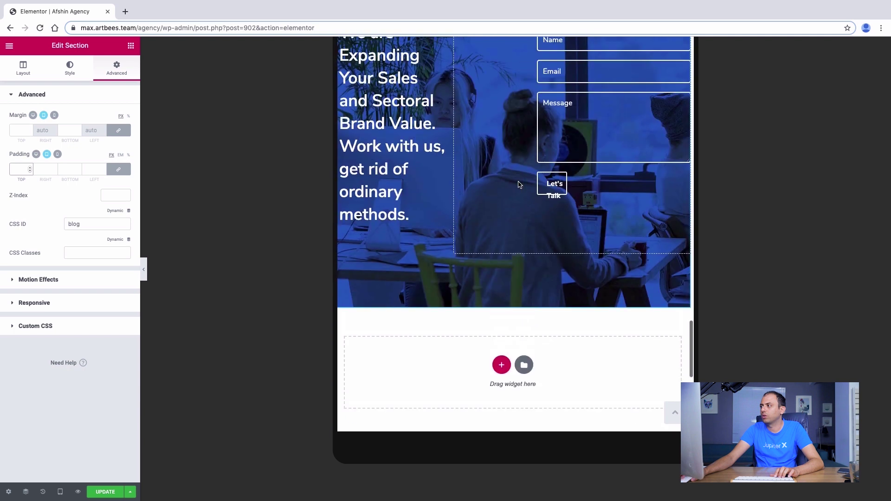
{"action": "scroll", "coordinate": [519, 184], "scroll_direction": "up", "scroll_amount": 4}
{"action": "left_click", "coordinate": [459, 181]}
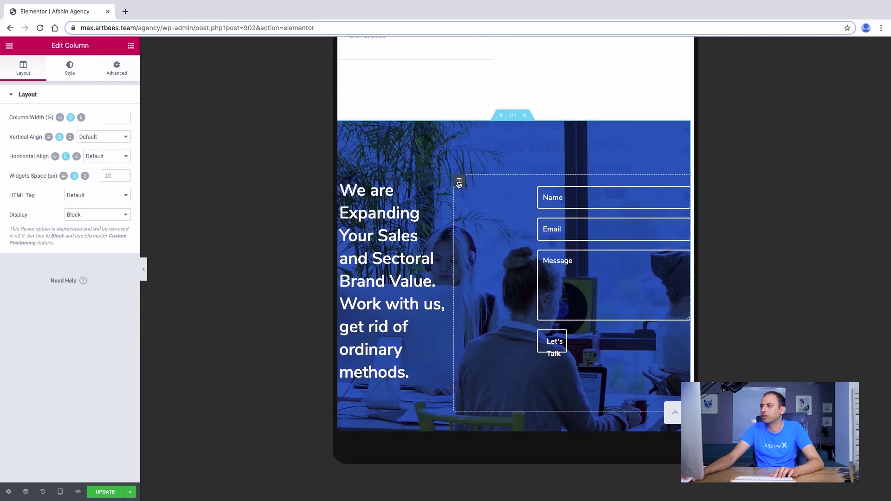
{"action": "left_click", "coordinate": [106, 122]}
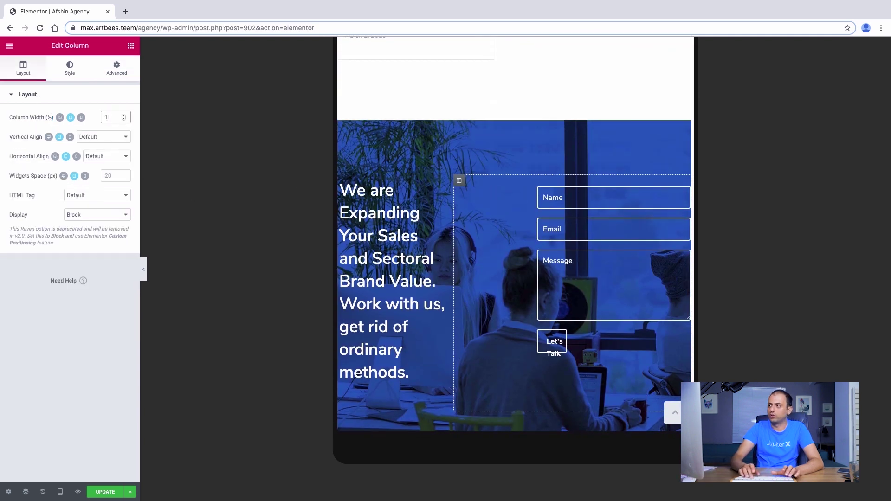
{"action": "type", "text": "100"}
Set the contact form column's tablet padding to 20 px on all sides
{"action": "scroll", "coordinate": [389, 197], "scroll_direction": "down", "scroll_amount": 5}
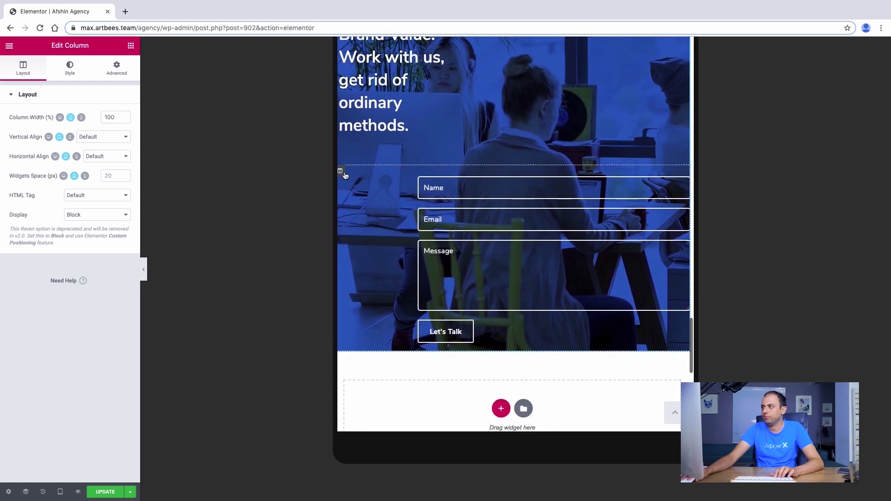
{"action": "left_click", "coordinate": [121, 77]}
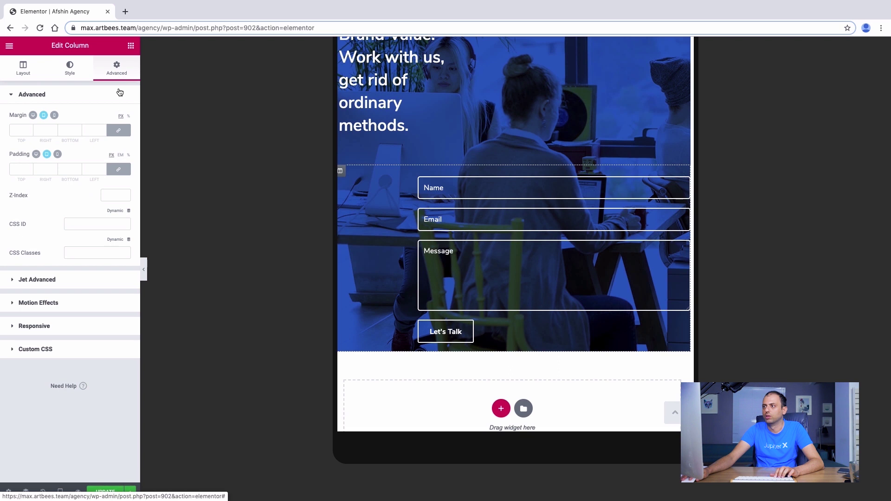
{"action": "left_click", "coordinate": [120, 170]}
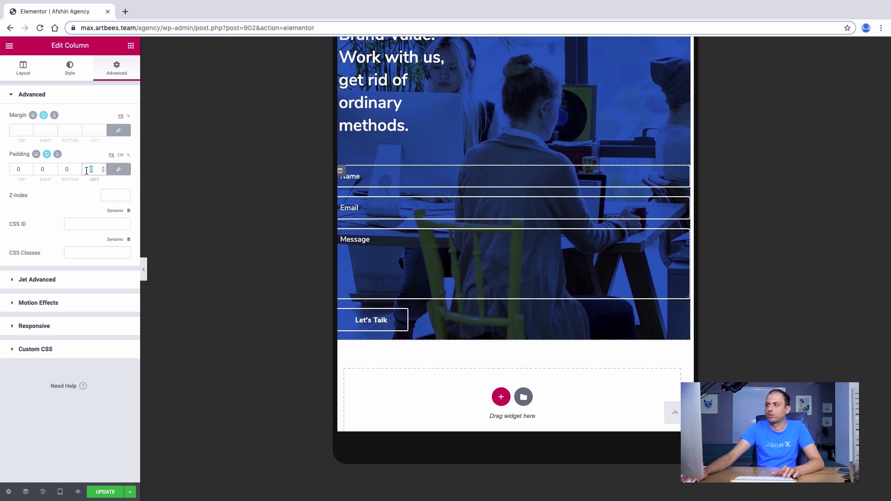
{"action": "type", "text": "20"}
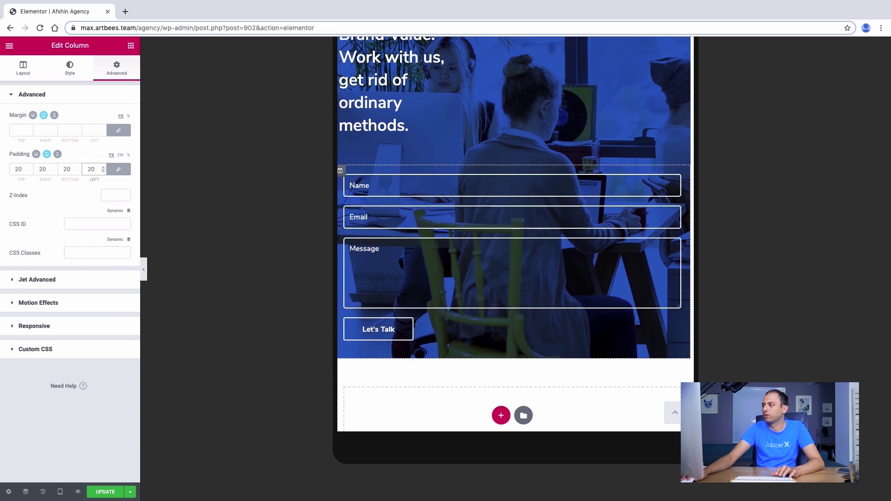
Set the tablet width of the column holding the "We are Expanding Your Sales" heading to 100%
{"action": "scroll", "coordinate": [416, 183], "scroll_direction": "up", "scroll_amount": 4}
{"action": "left_click", "coordinate": [375, 185]}
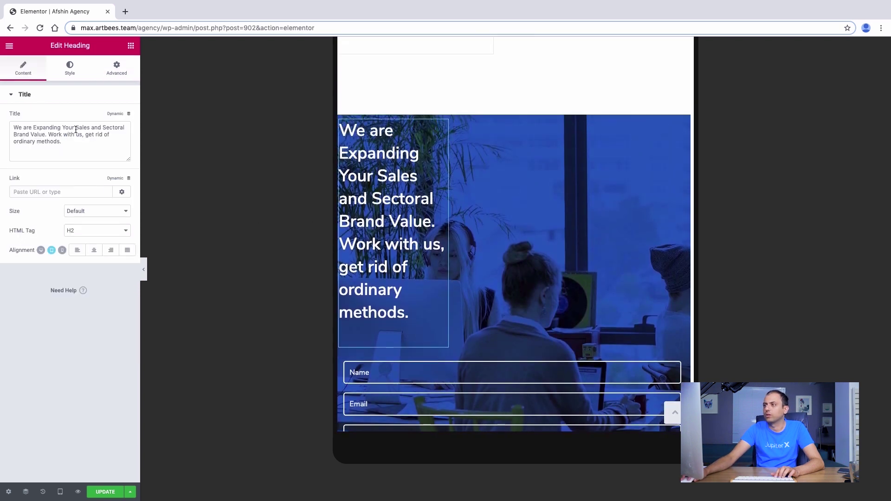
{"action": "left_click", "coordinate": [121, 74]}
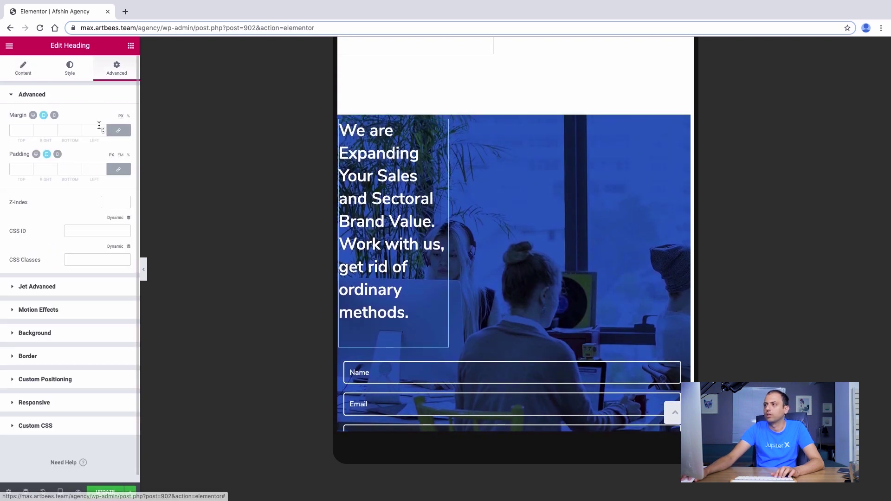
{"action": "left_click", "coordinate": [341, 121]}
{"action": "left_click", "coordinate": [102, 119]}
{"action": "type", "text": "100"}
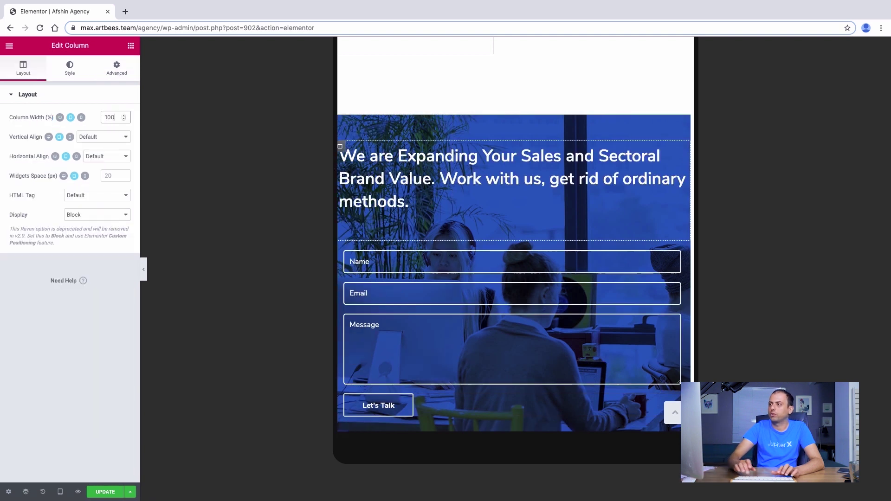
Set the tablet padding of the column holding the "We are Expanding Your Sales" heading to 20 px on all sides
{"action": "left_click", "coordinate": [115, 74]}
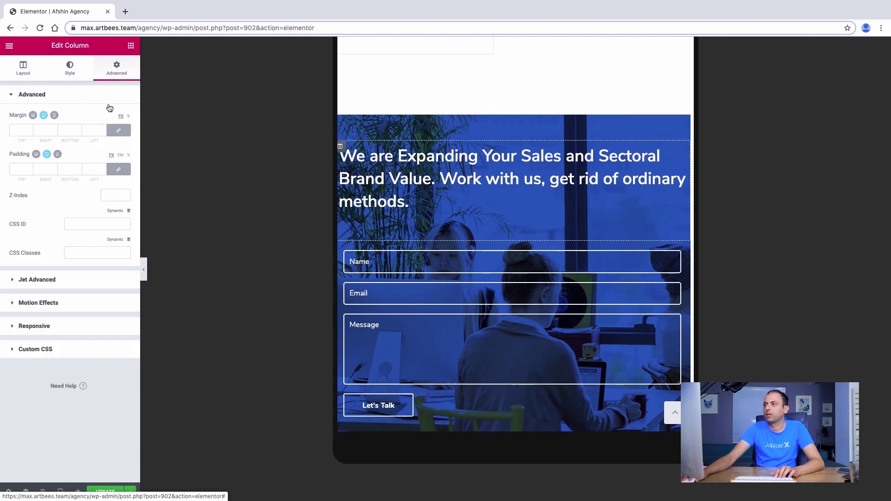
{"action": "left_click", "coordinate": [112, 171]}
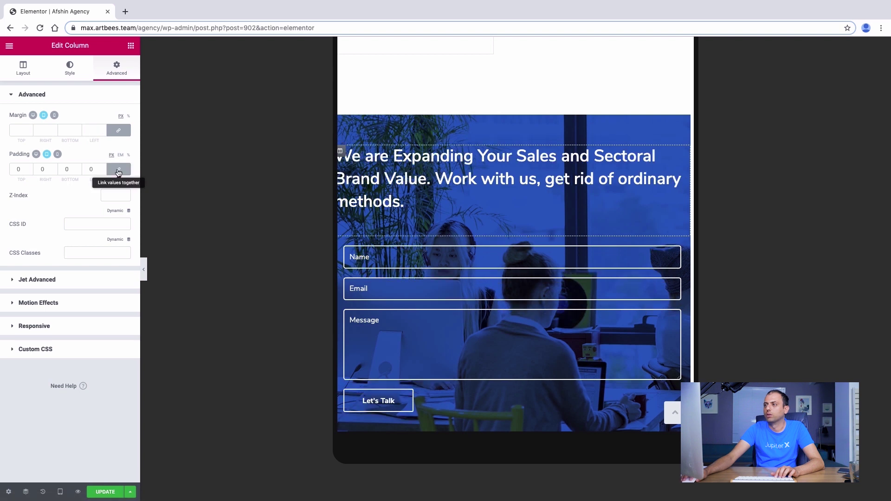
{"action": "type", "text": "20"}
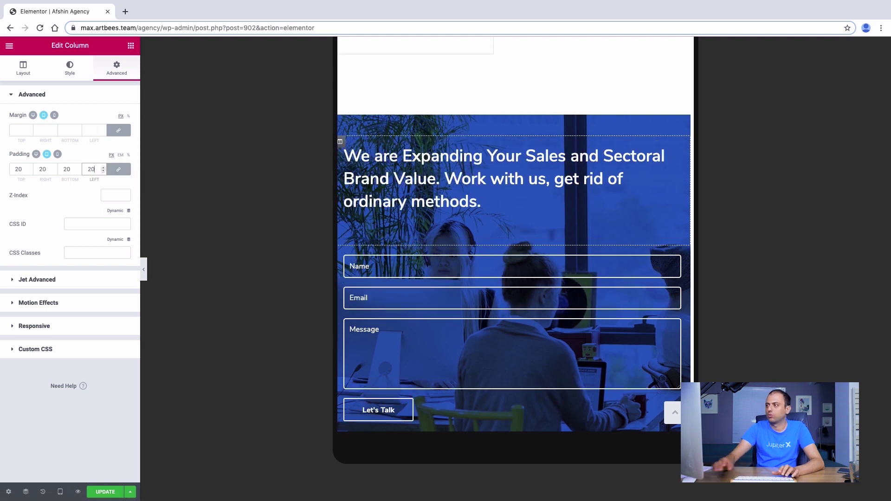
Set the blog section's tablet padding to 30 px right and left, and 0 px top and bottom, with unlinked values
{"action": "scroll", "coordinate": [609, 219], "scroll_direction": "down", "scroll_amount": 6}
{"action": "scroll", "coordinate": [608, 219], "scroll_direction": "up", "scroll_amount": 1}
{"action": "scroll", "coordinate": [609, 219], "scroll_direction": "down", "scroll_amount": 3}
{"action": "scroll", "coordinate": [605, 225], "scroll_direction": "down", "scroll_amount": 3}
{"action": "scroll", "coordinate": [604, 224], "scroll_direction": "up", "scroll_amount": 1}
{"action": "scroll", "coordinate": [604, 225], "scroll_direction": "up", "scroll_amount": 15}
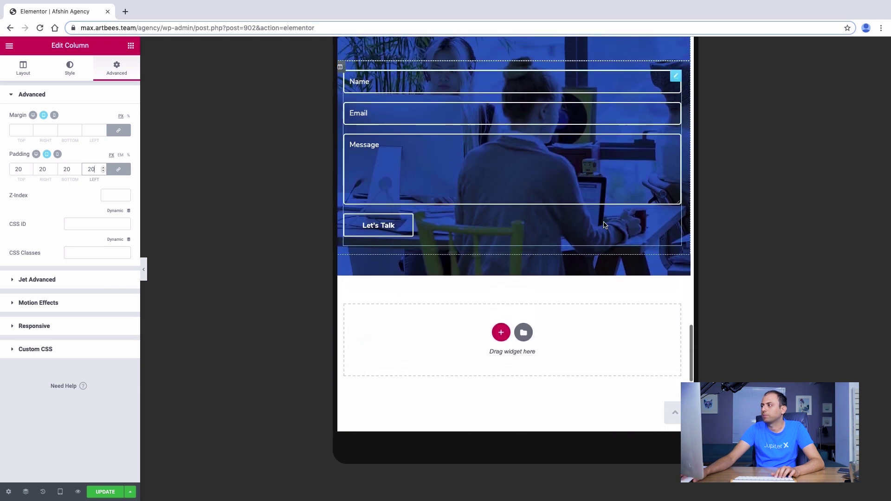
{"action": "scroll", "coordinate": [604, 224], "scroll_direction": "down", "scroll_amount": 6}
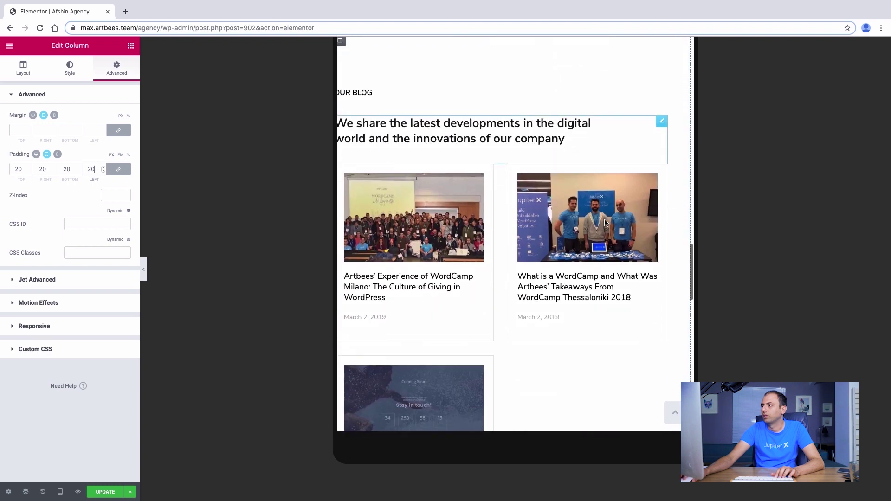
{"action": "scroll", "coordinate": [480, 142], "scroll_direction": "up", "scroll_amount": 2}
{"action": "left_click", "coordinate": [512, 126]}
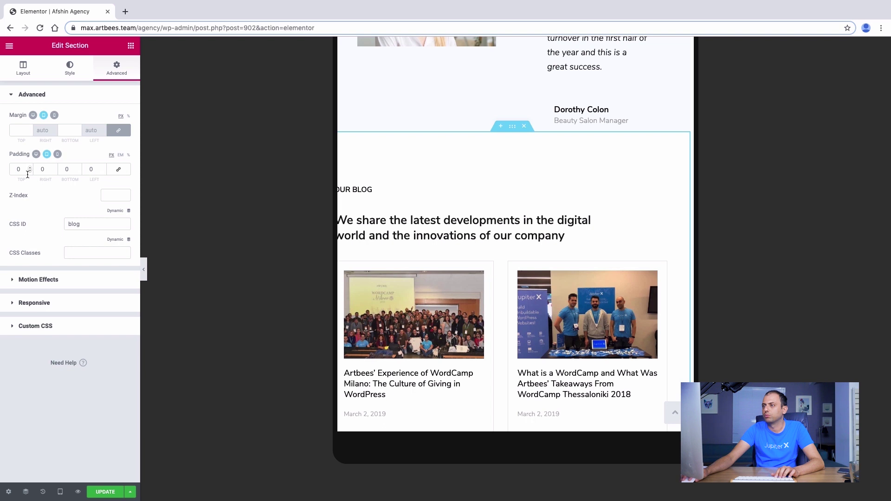
{"action": "left_click", "coordinate": [42, 169]}
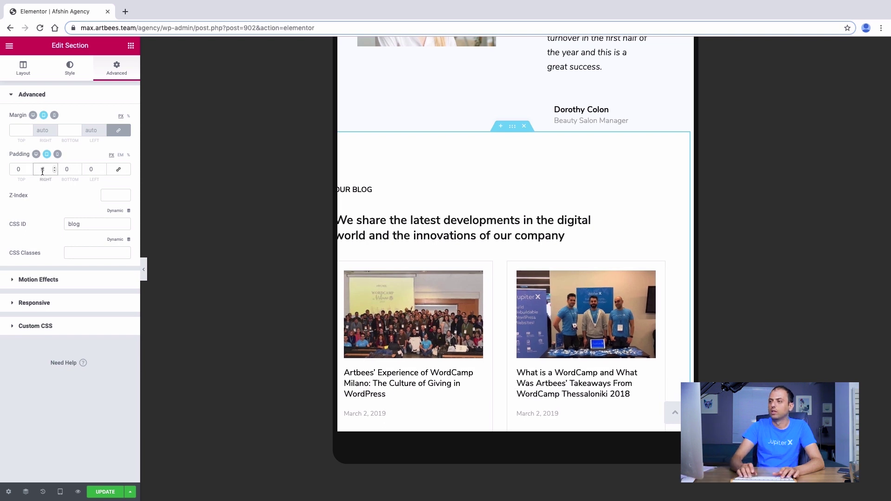
{"action": "type", "text": "430"}
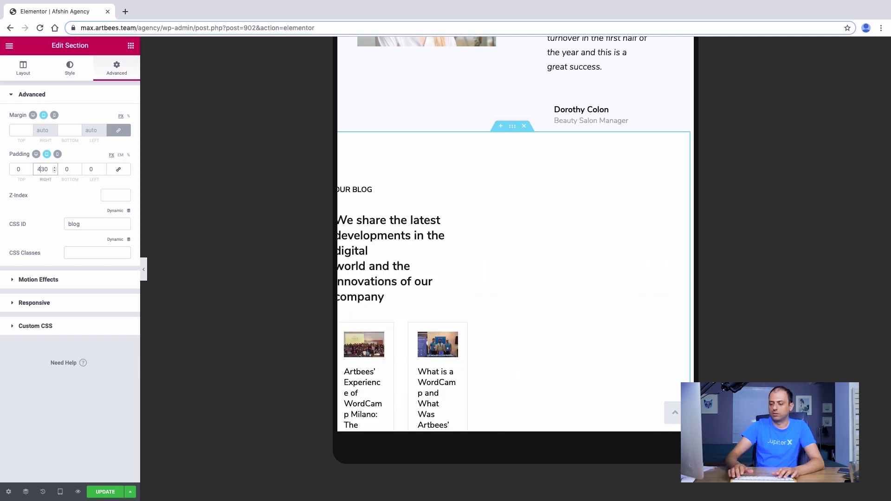
{"action": "key", "text": "BackSpace"}
{"action": "left_click", "coordinate": [89, 172]}
{"action": "type", "text": "3"}
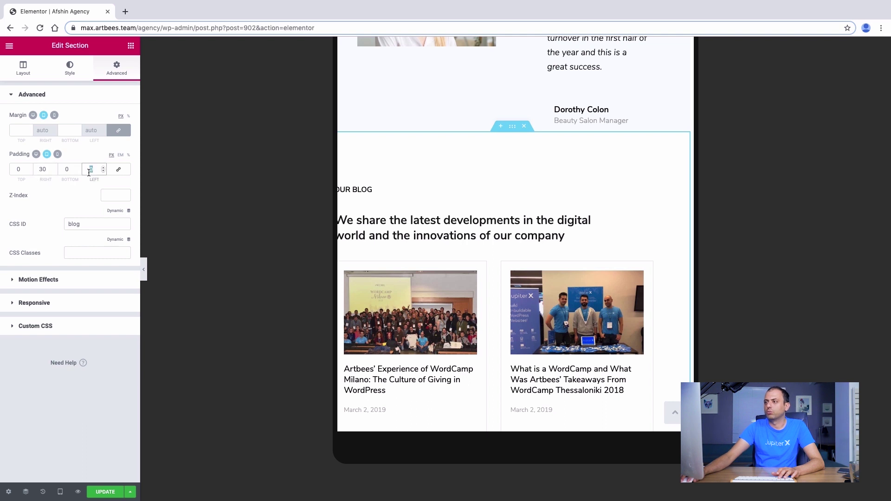
{"action": "type", "text": "0"}
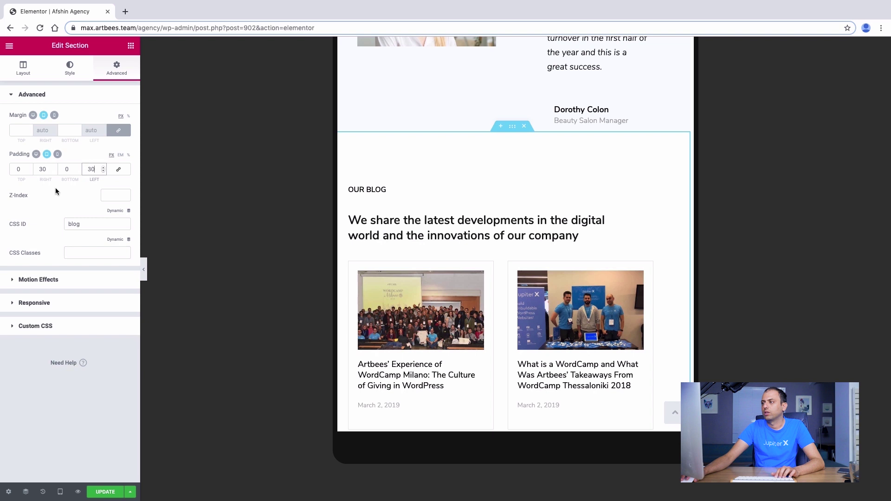
Review the blog posts and the page content above them in the tablet layout
{"action": "scroll", "coordinate": [474, 219], "scroll_direction": "down", "scroll_amount": 8}
{"action": "scroll", "coordinate": [474, 218], "scroll_direction": "up", "scroll_amount": 3}
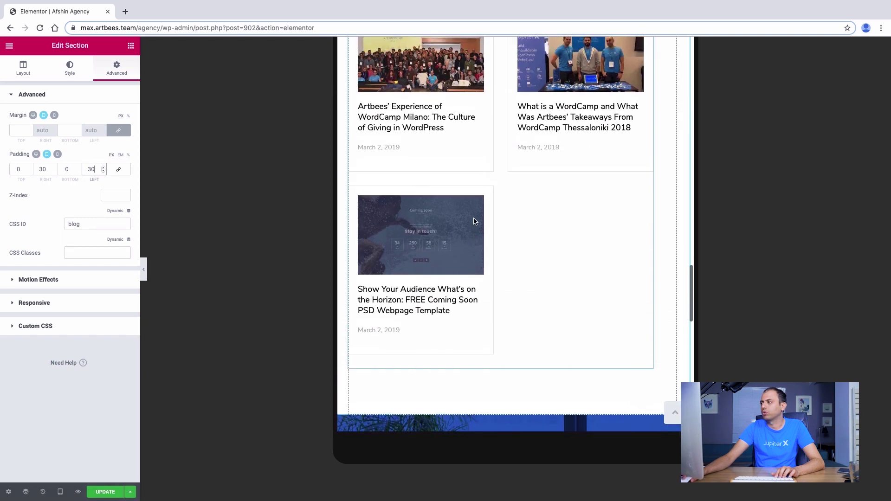
{"action": "scroll", "coordinate": [473, 218], "scroll_direction": "up", "scroll_amount": 3}
{"action": "scroll", "coordinate": [472, 223], "scroll_direction": "down", "scroll_amount": 1}
{"action": "scroll", "coordinate": [608, 141], "scroll_direction": "up", "scroll_amount": 3}
{"action": "scroll", "coordinate": [608, 140], "scroll_direction": "up", "scroll_amount": 10}
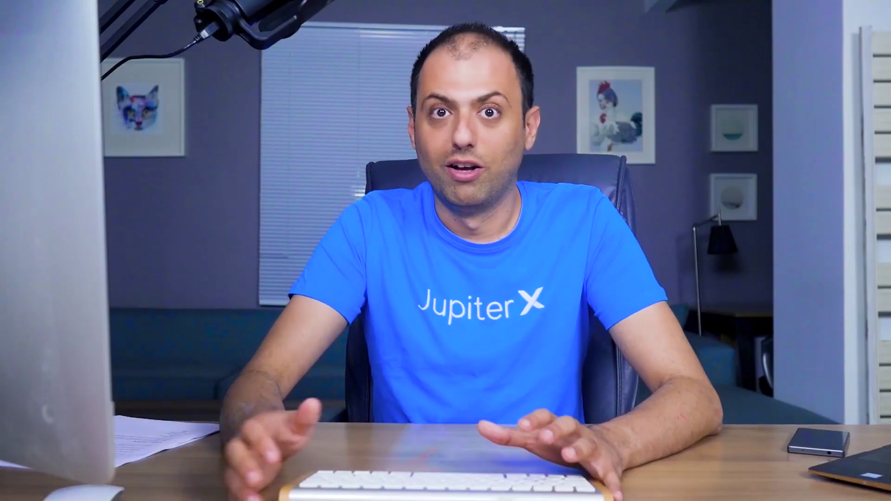